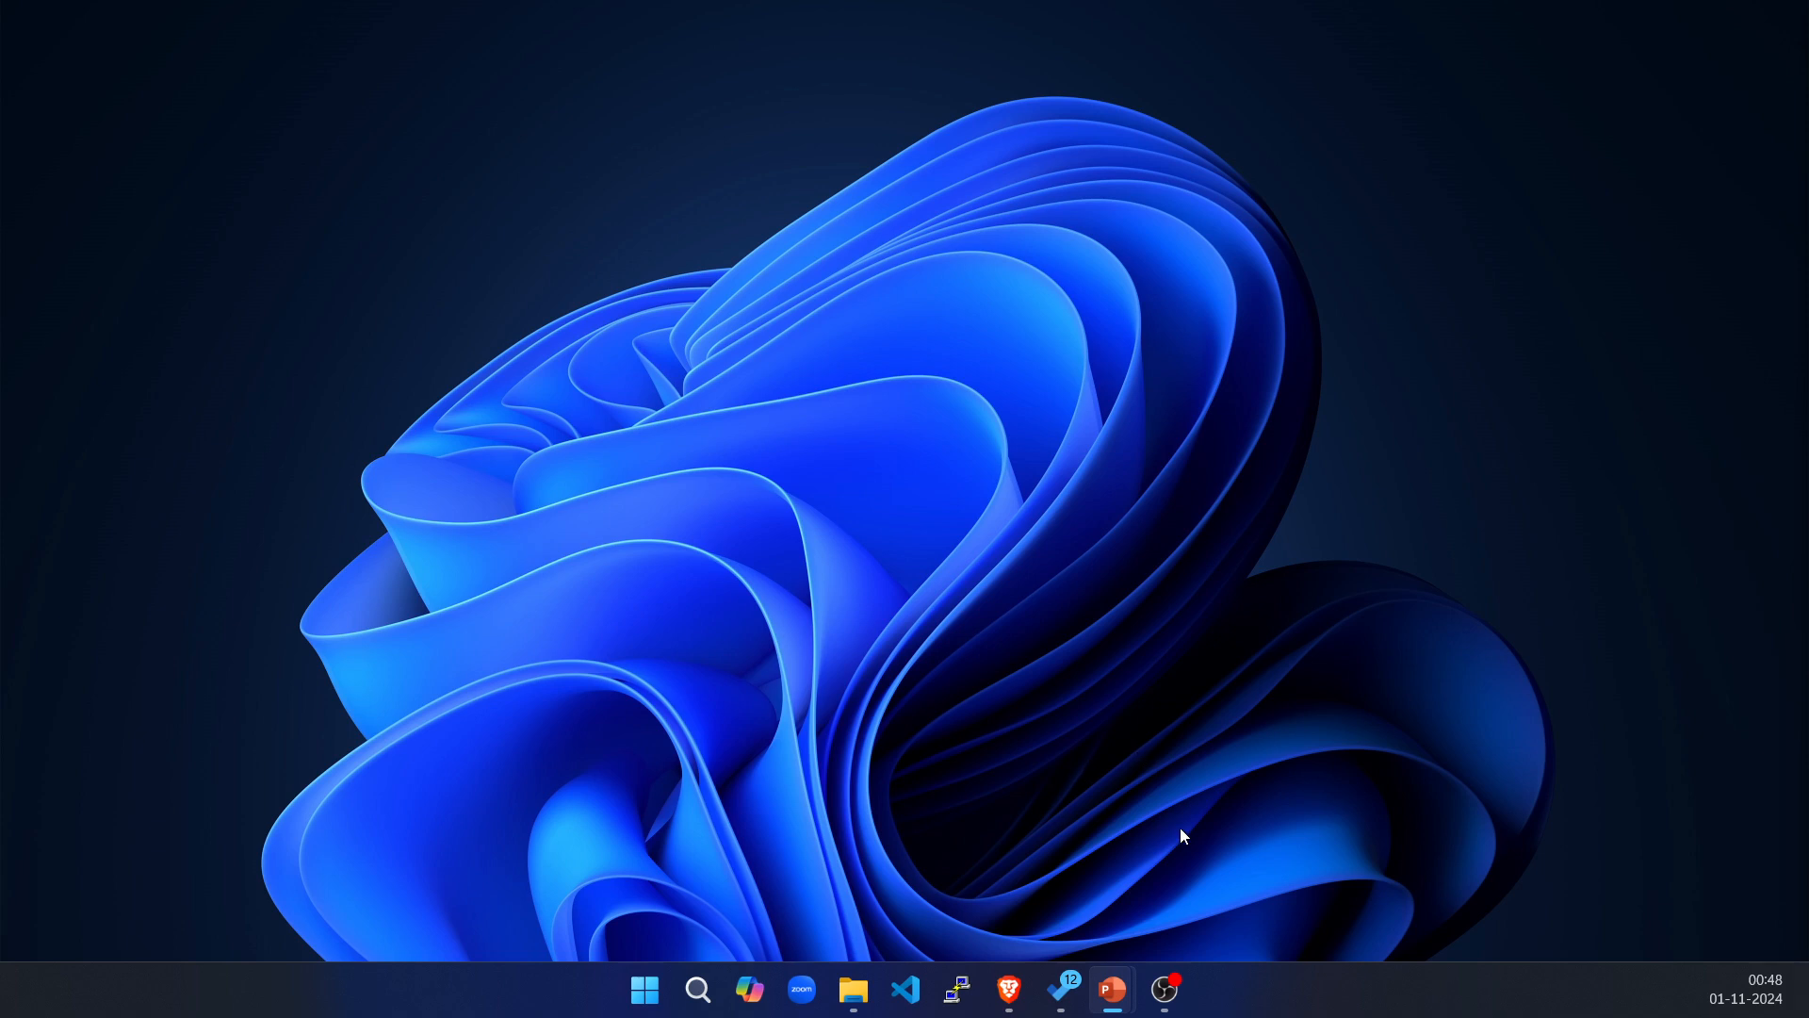
# Switch to the Brave browser, maximize its window and open the VPC service from the AWS Console Home.
pyautogui.click(1008, 989)
pyautogui.moveTo(1753, 267); pyautogui.dragTo(793, 309)
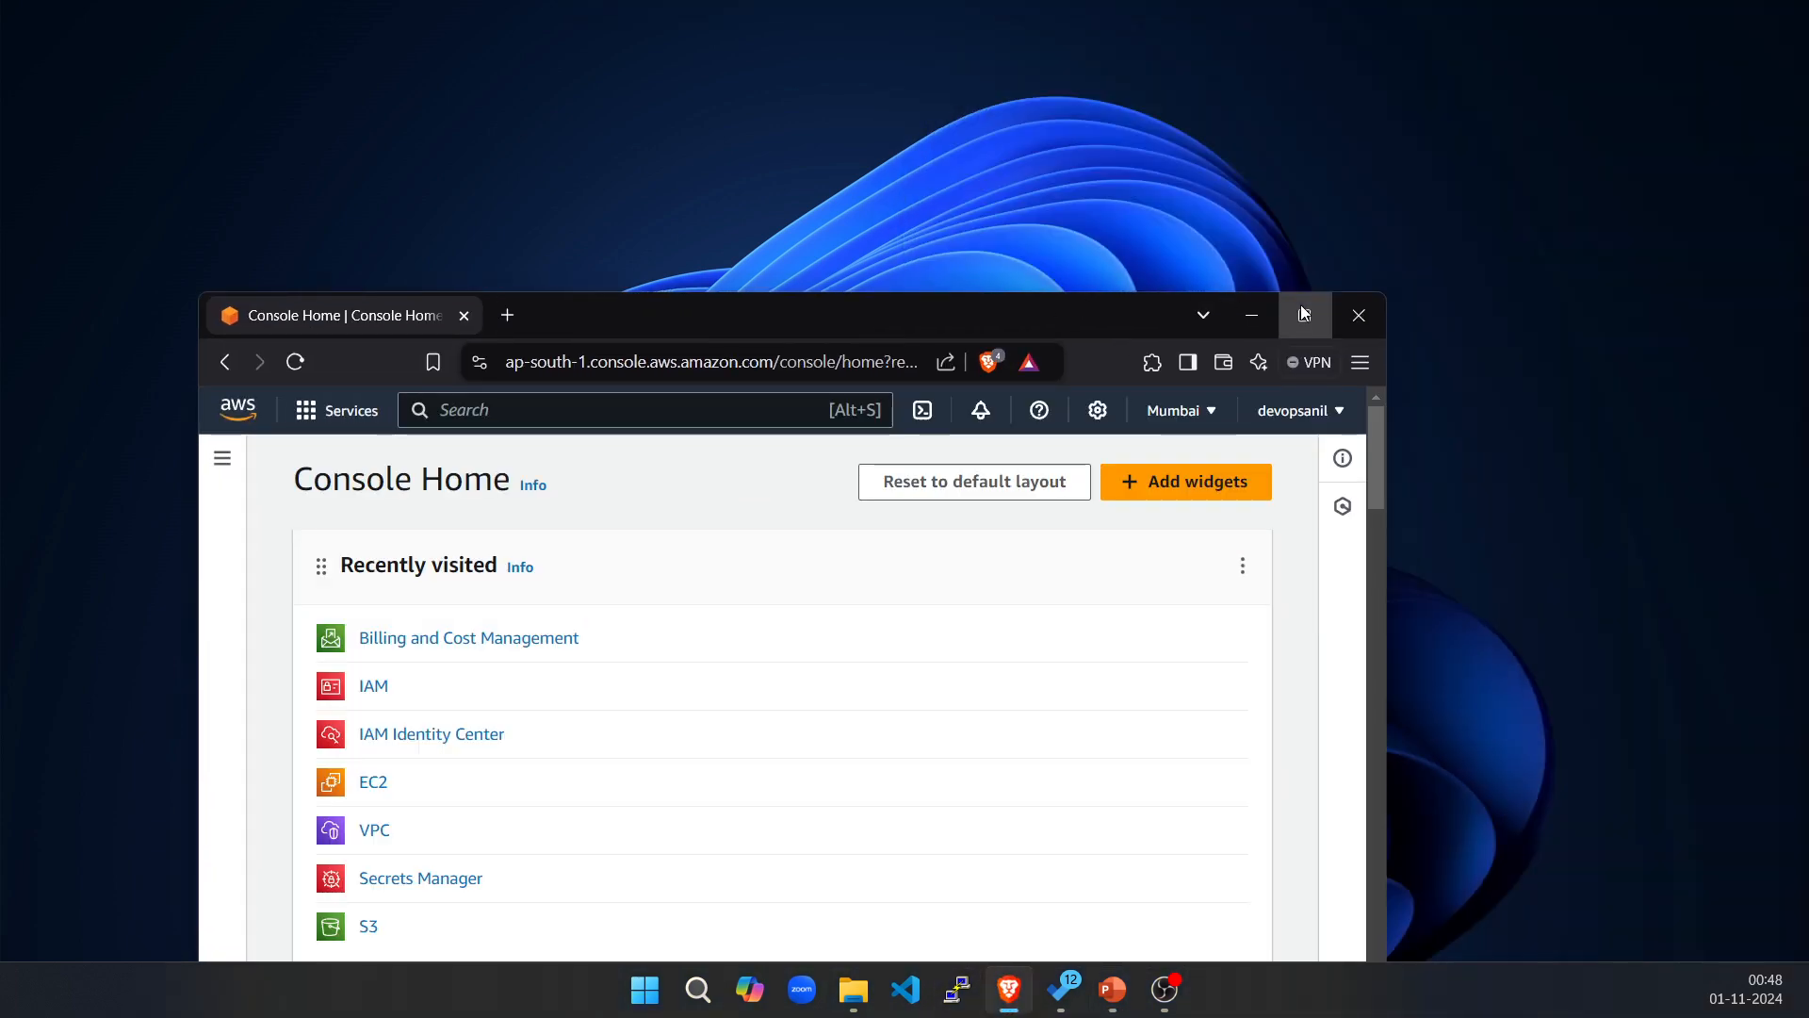
pyautogui.click(1304, 314)
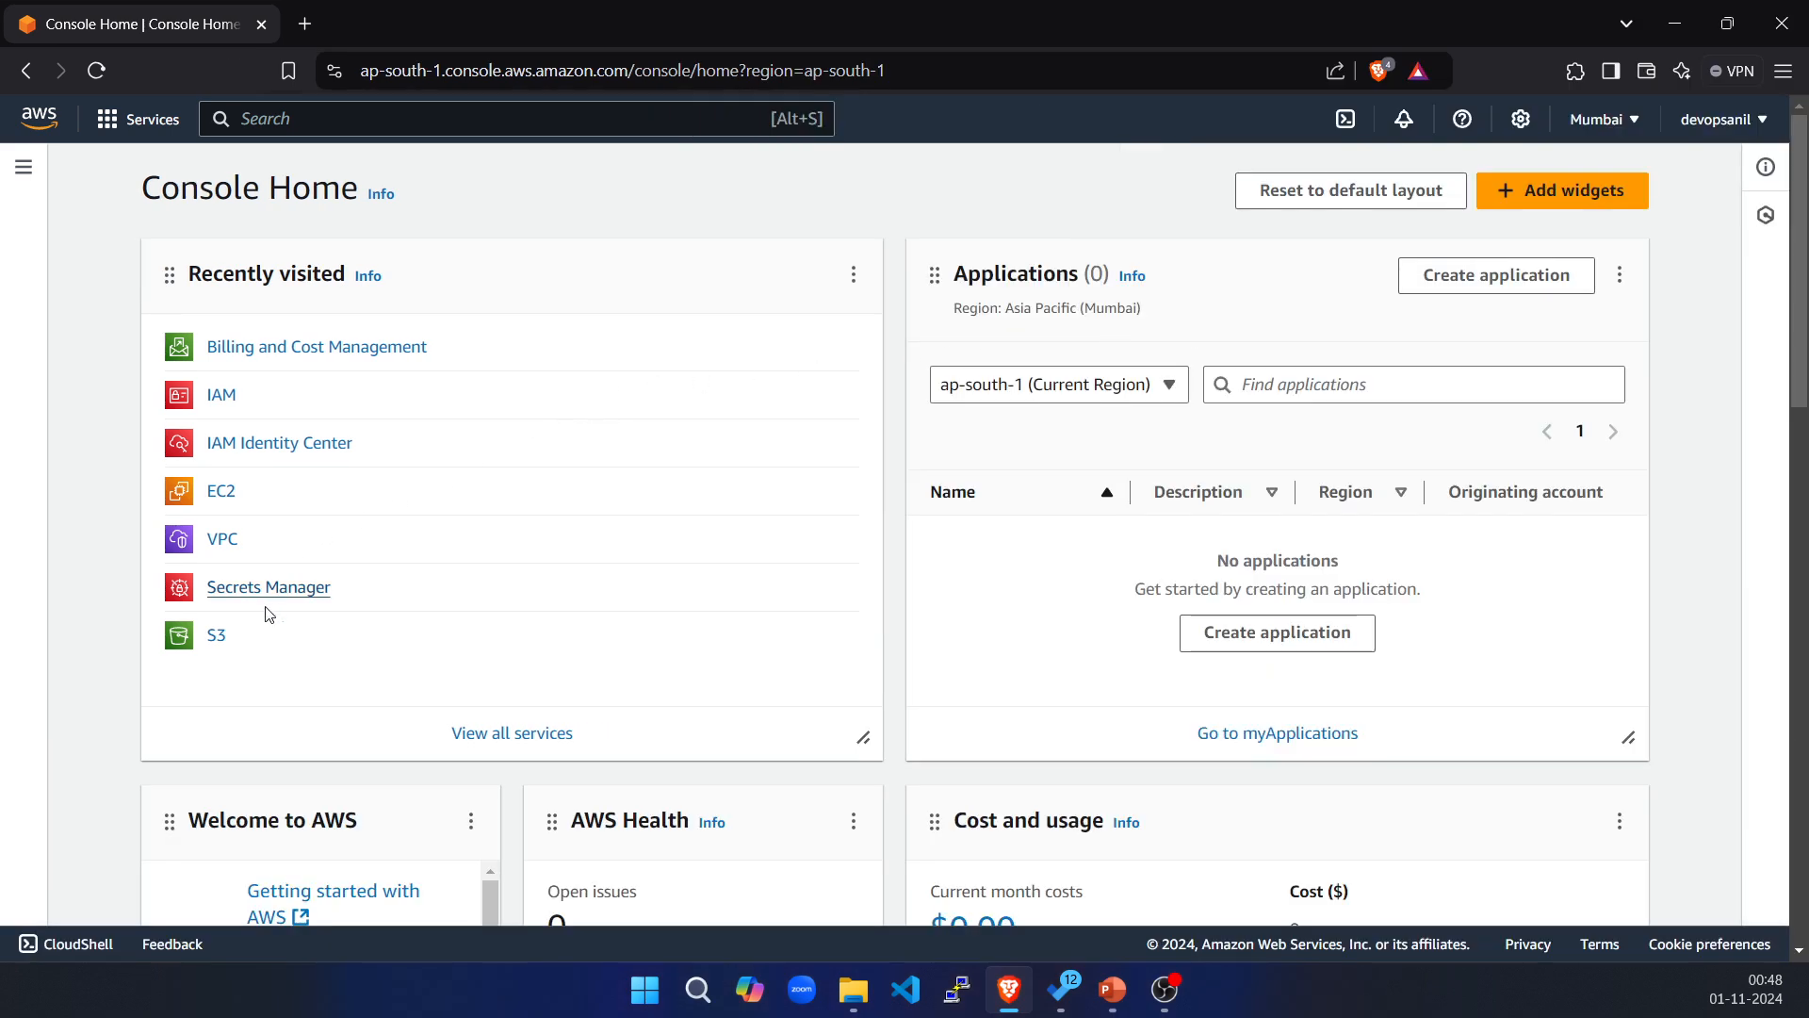
pyautogui.click(223, 538)
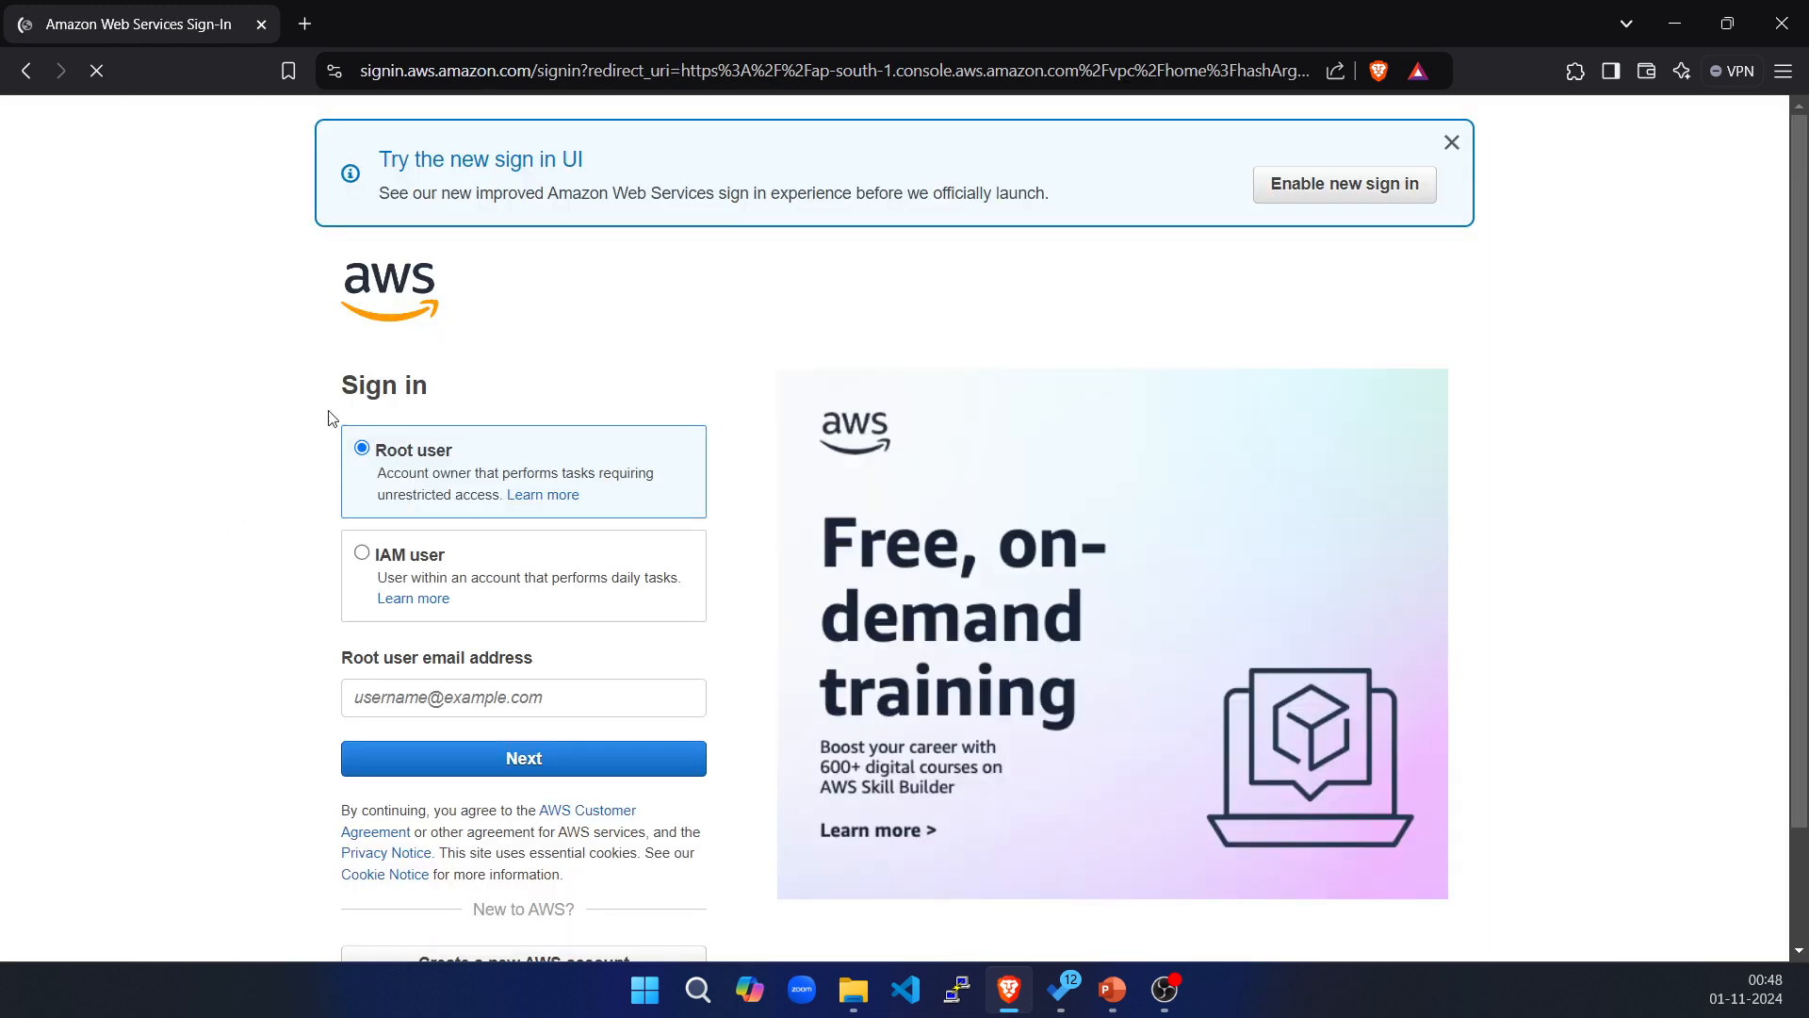
# Sign in to the AWS account to reach the VPC dashboard and enlarge the browser window.
pyautogui.scroll(-2, 557, 700)
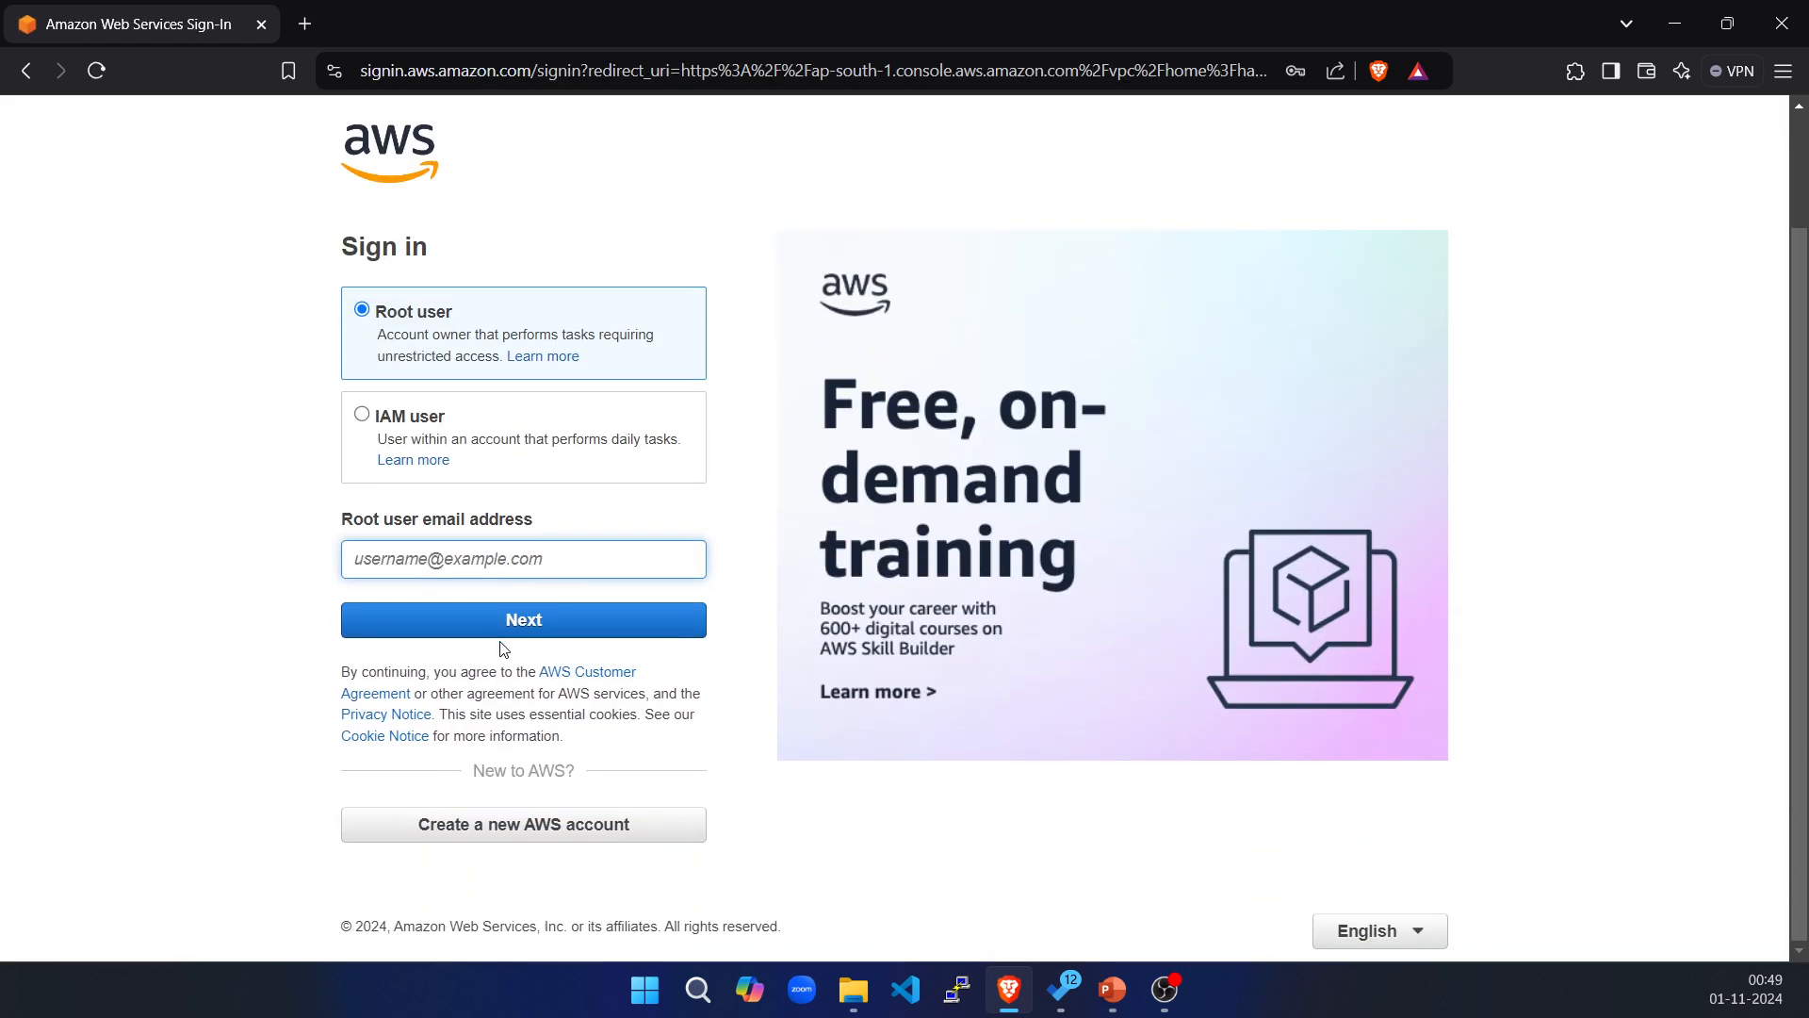
pyautogui.click(402, 566)
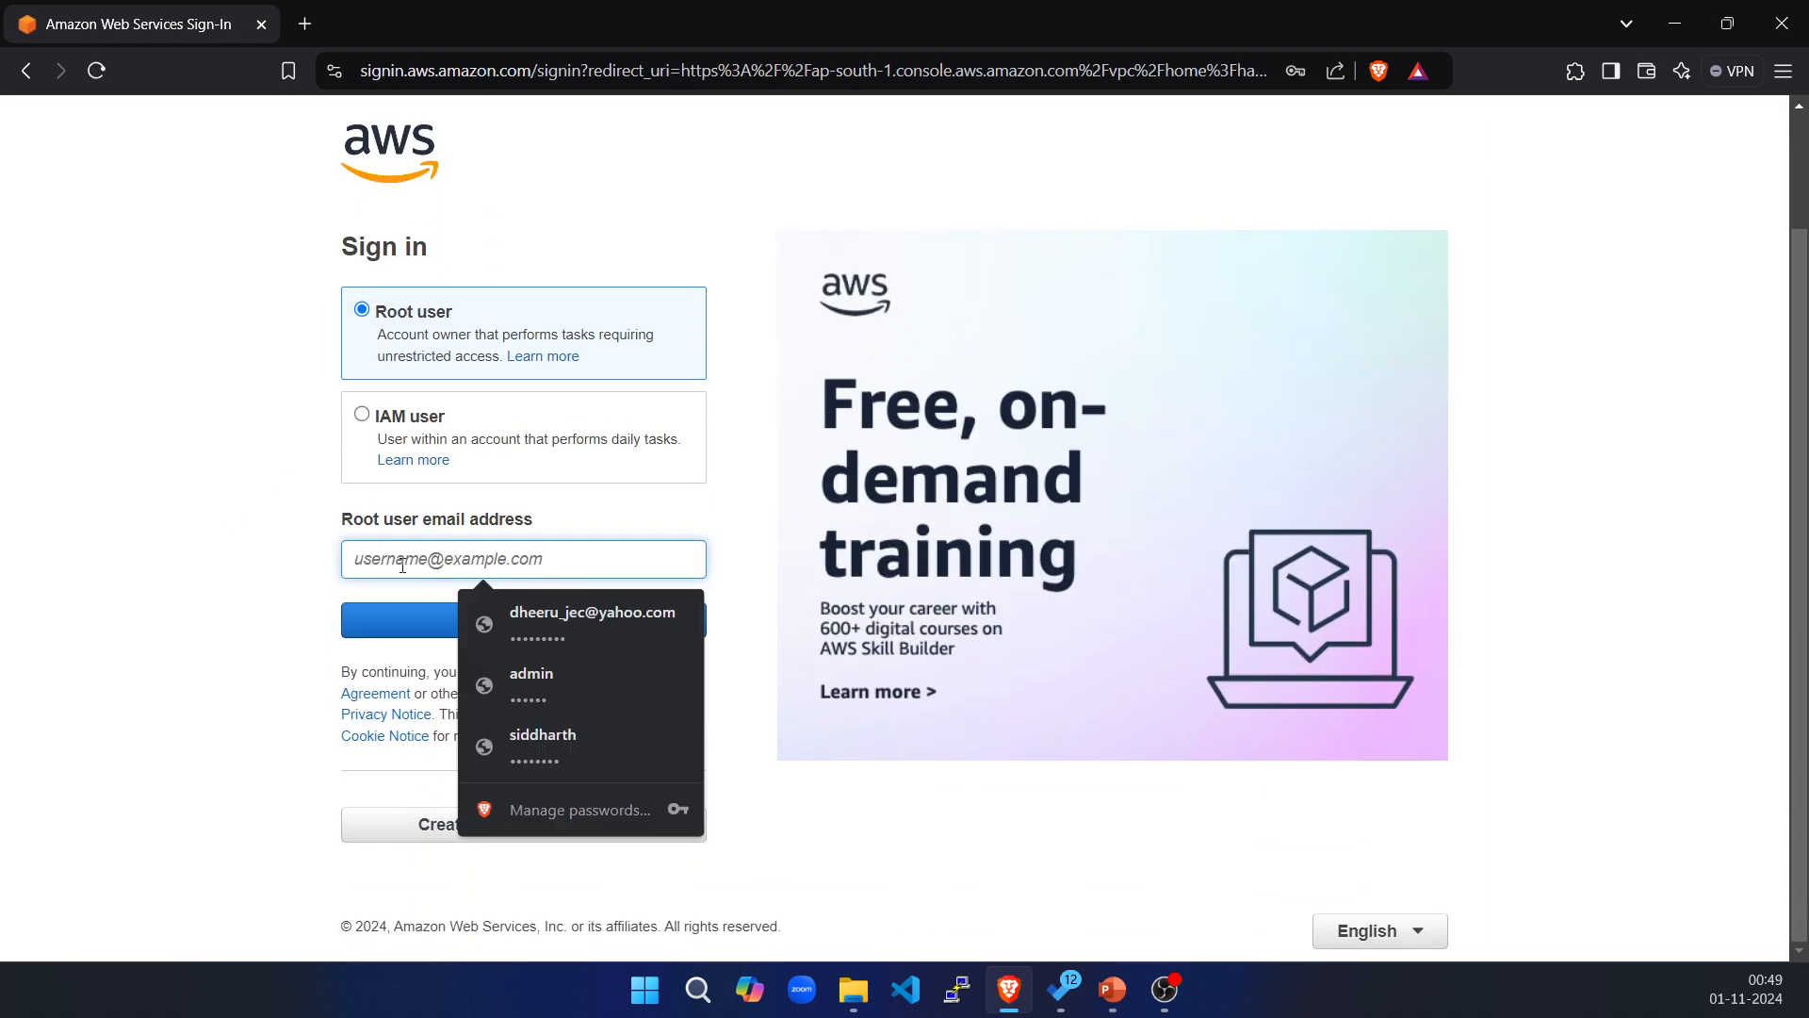
pyautogui.press('super+d')
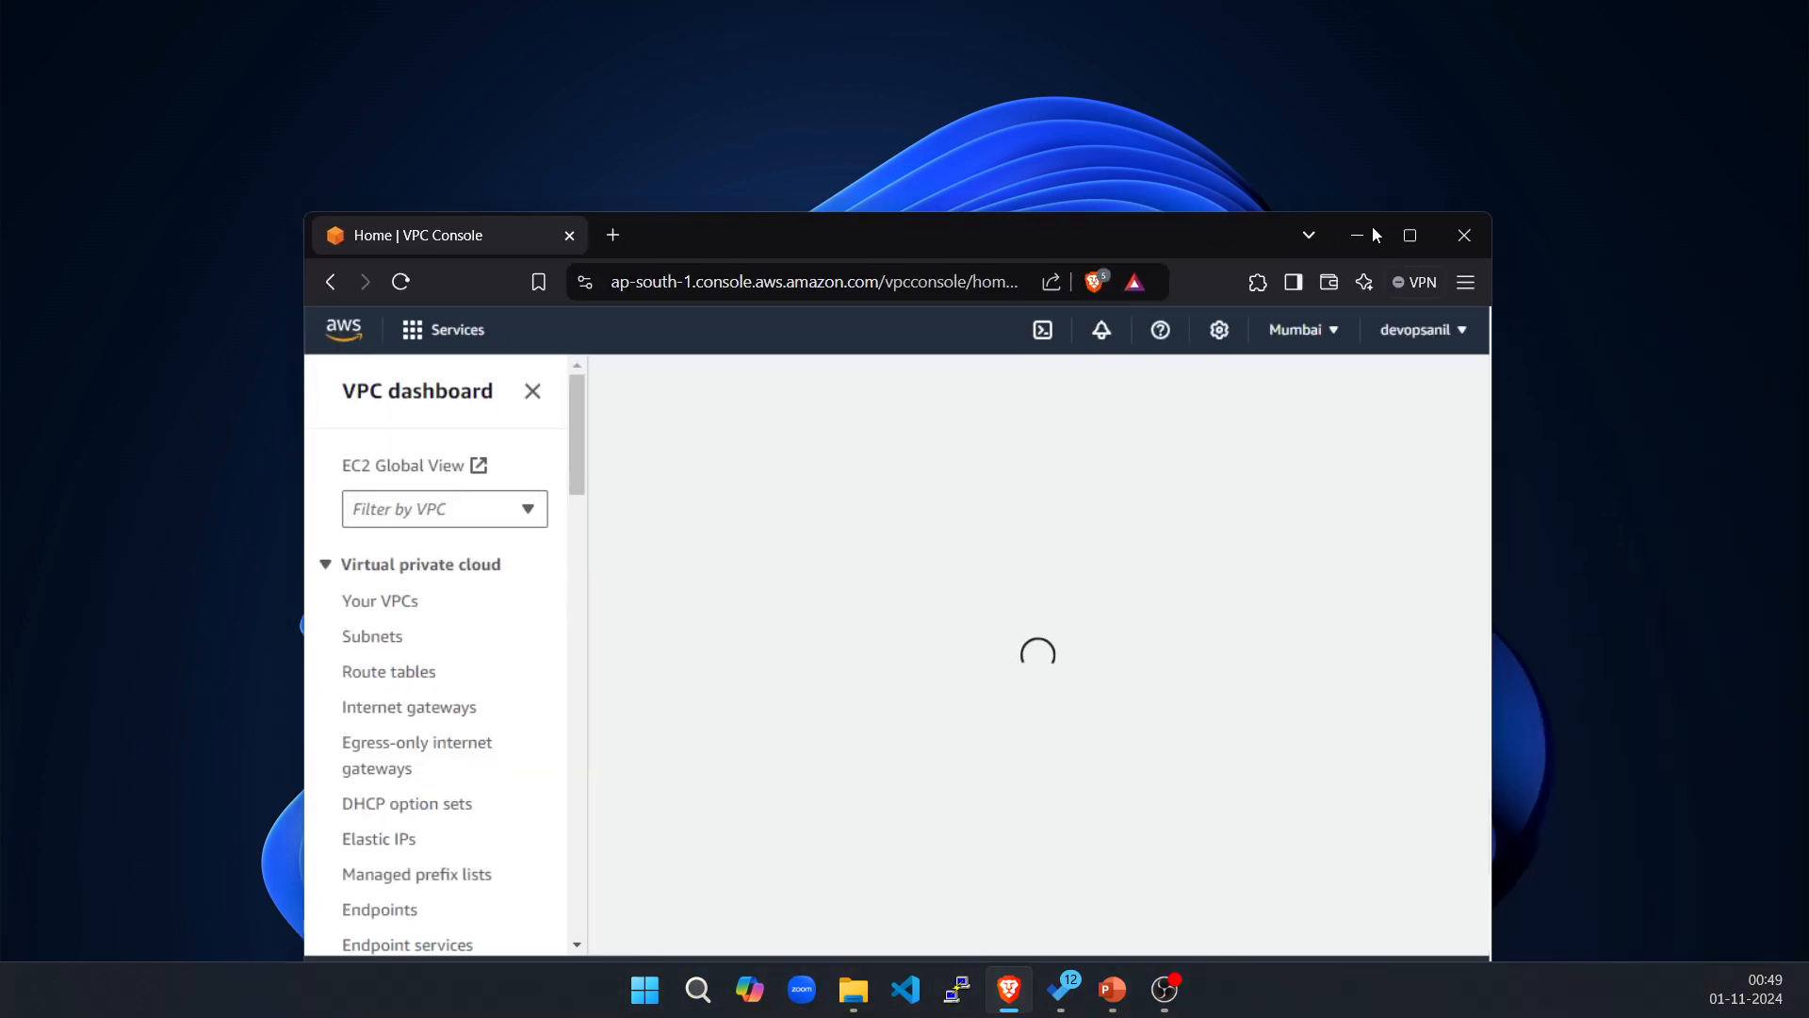
pyautogui.doubleClick(1372, 226)
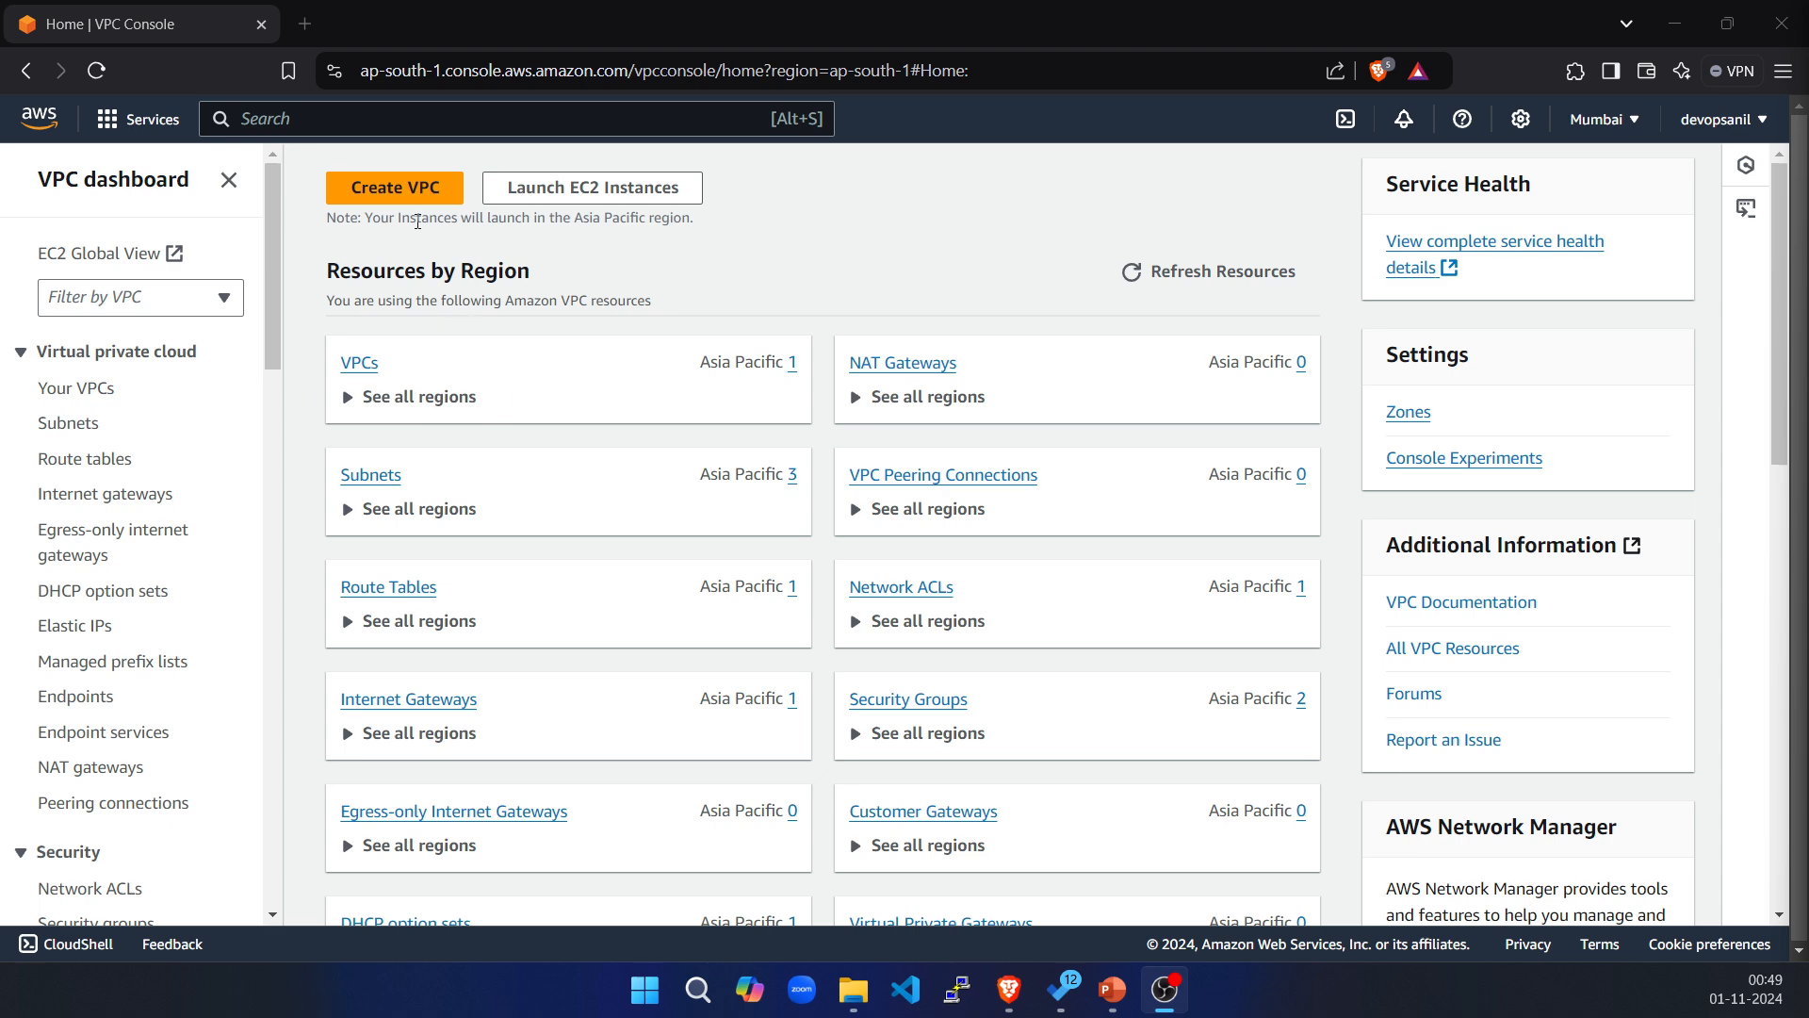
# Start creating a VPC and, after comparing both resource options, choose to create the VPC only.
pyautogui.click(420, 194)
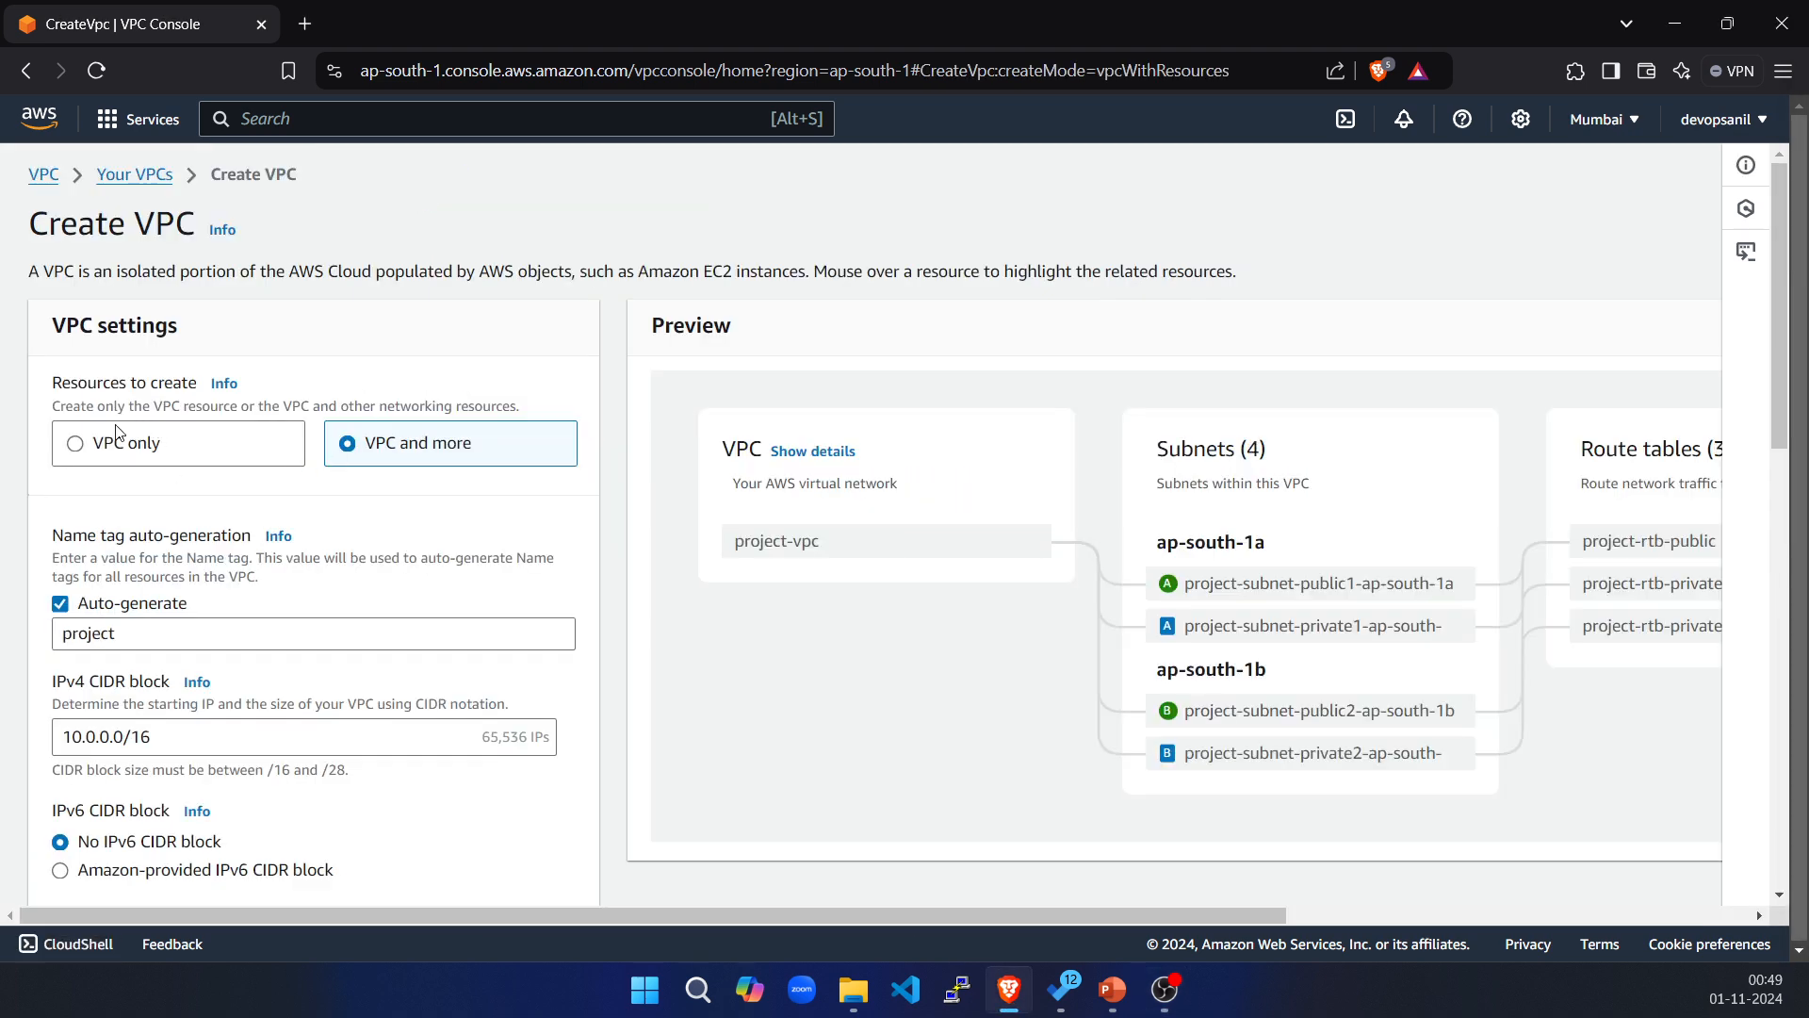
pyautogui.click(85, 444)
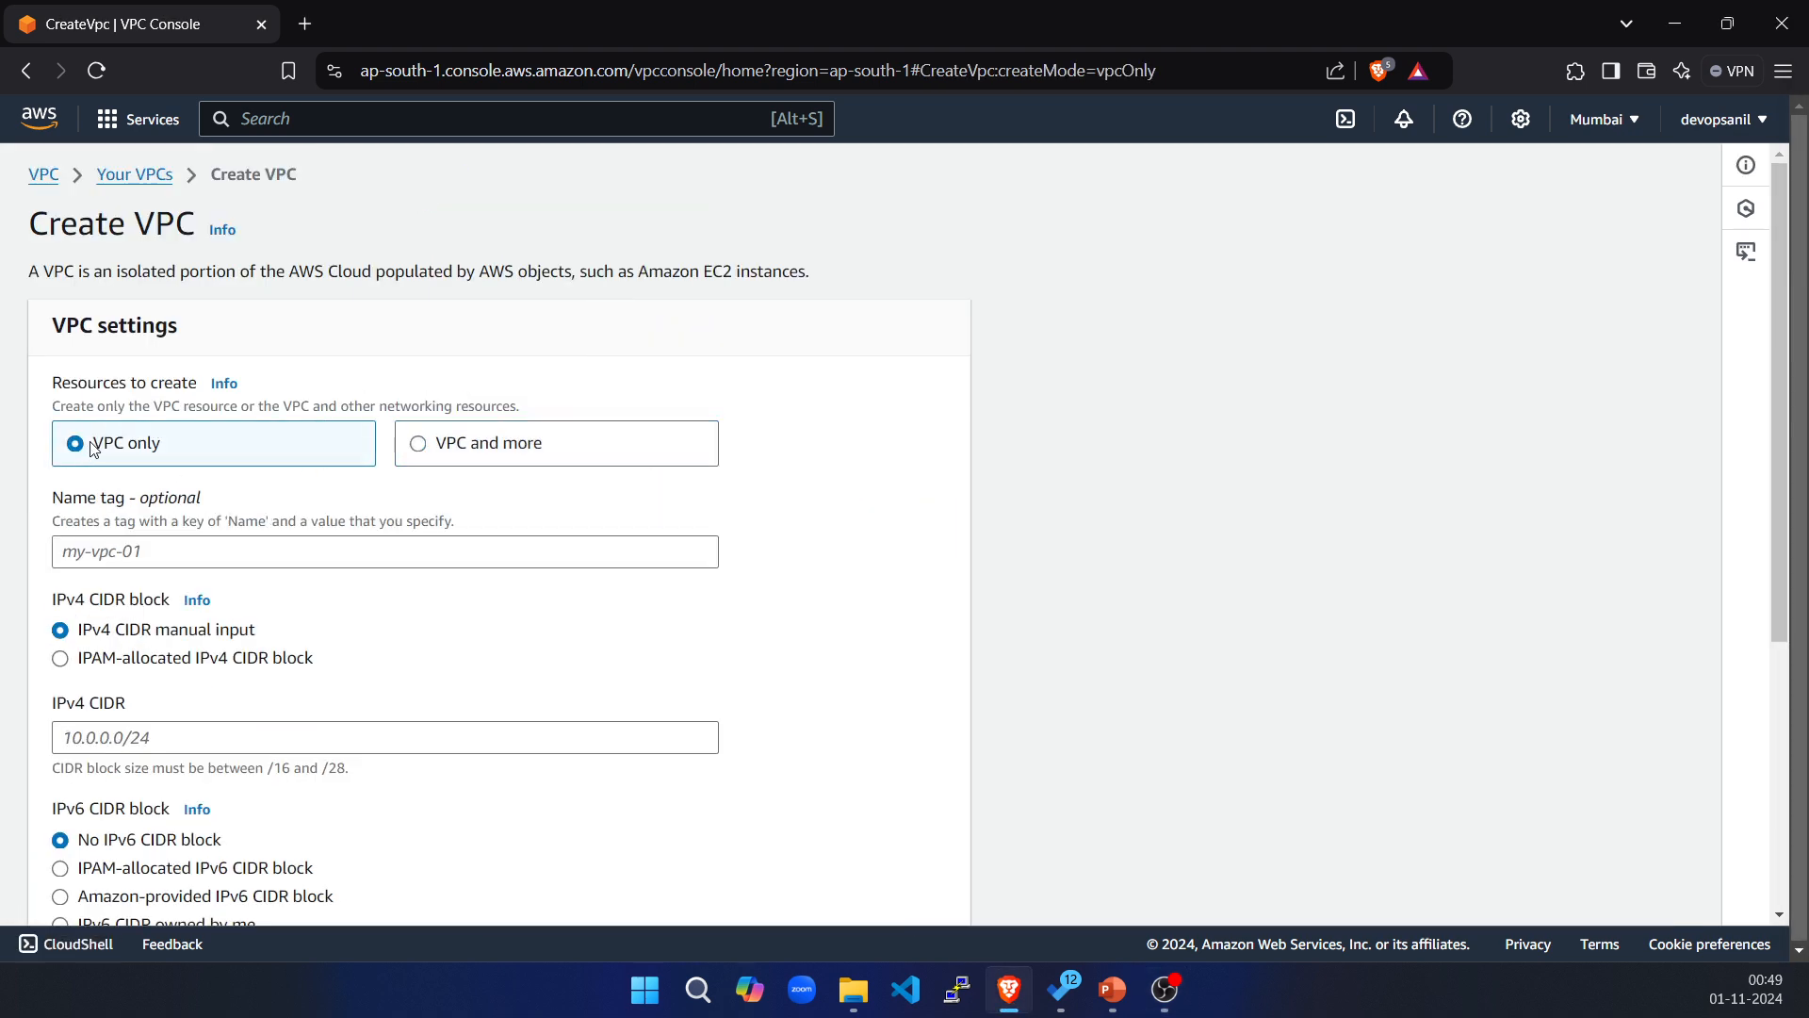
pyautogui.click(418, 455)
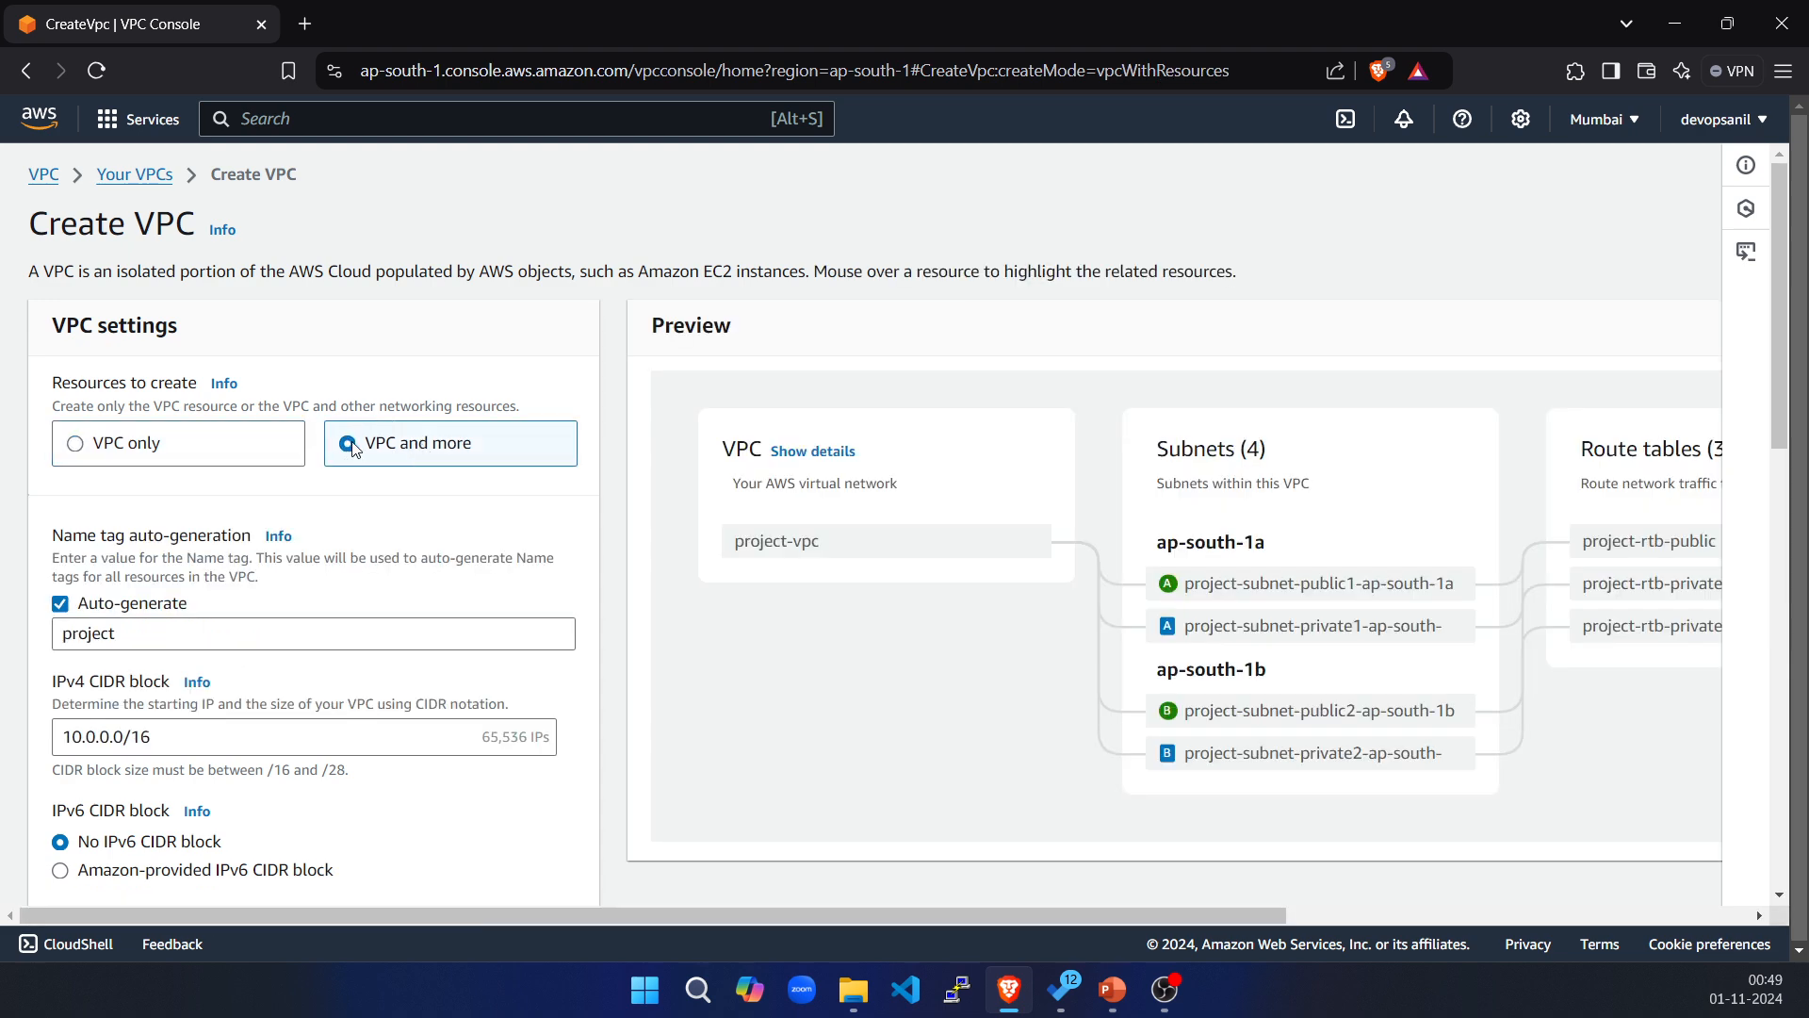
pyautogui.moveTo(997, 903); pyautogui.dragTo(554, 893)
pyautogui.click(73, 444)
# Review the VPC settings form and set the VPC's name tag to devops-anil-vpc.
pyautogui.scroll(-5, 651, 608)
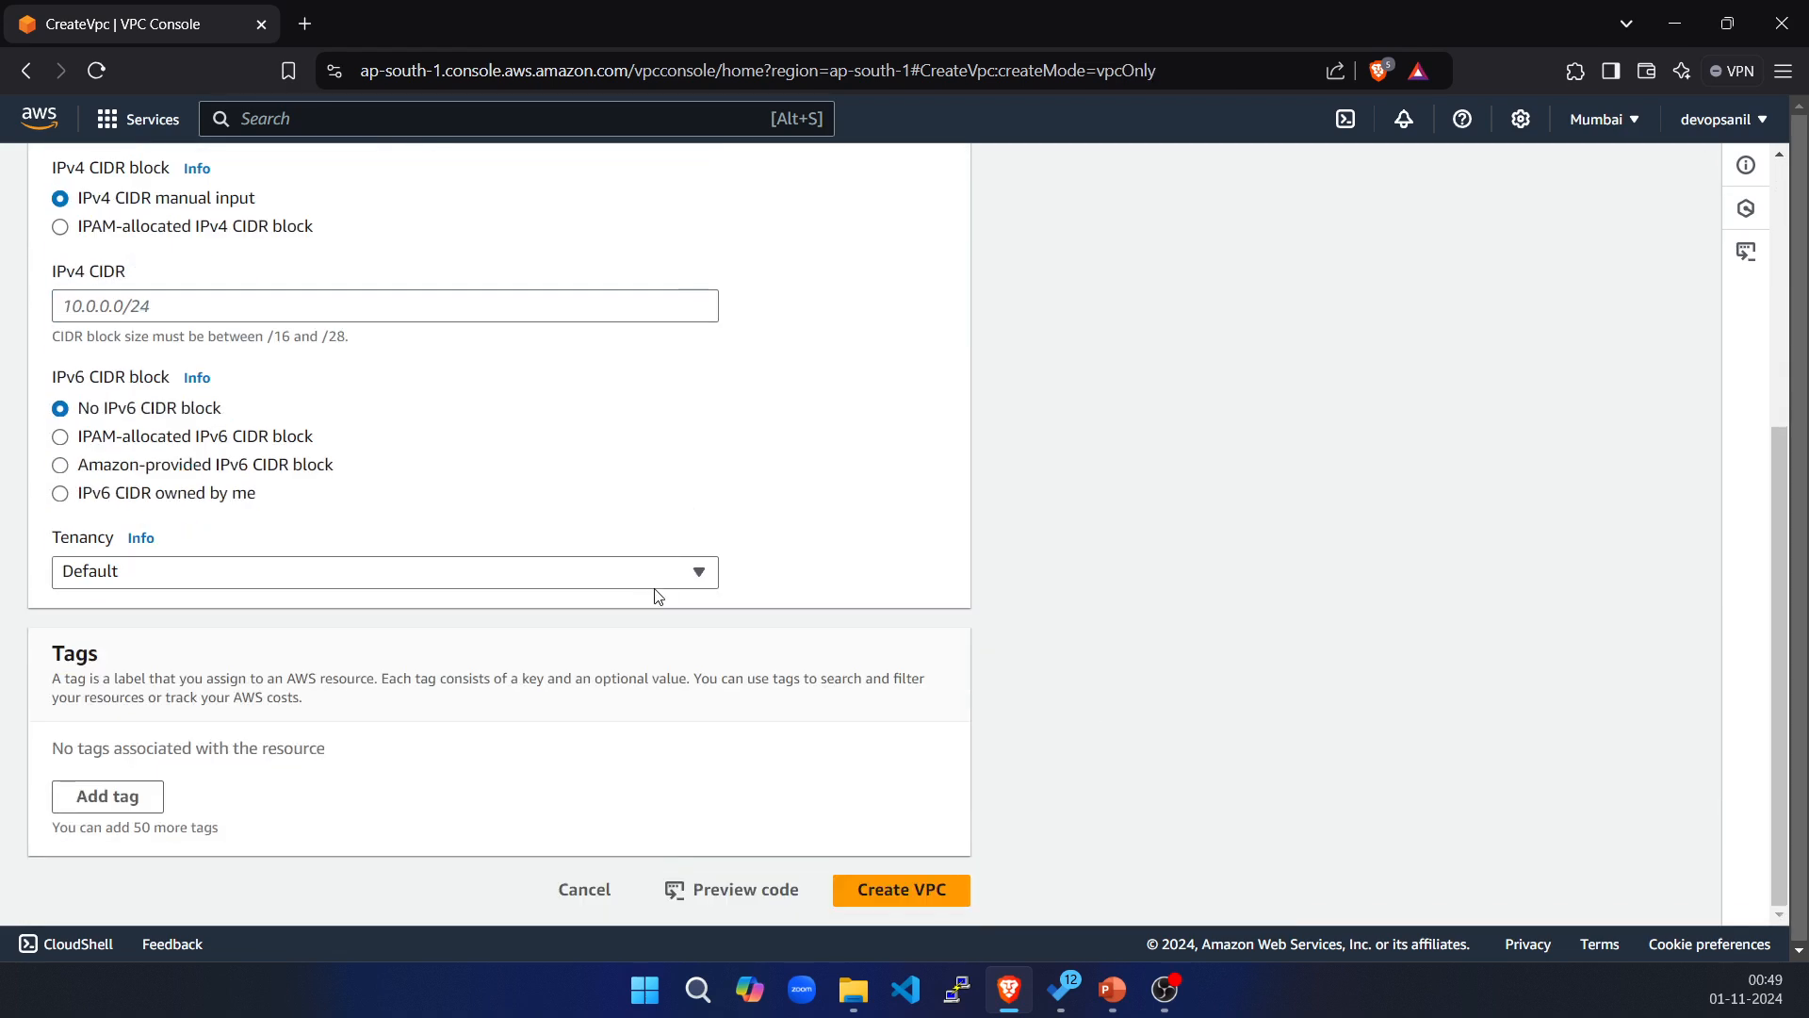
pyautogui.scroll(4, 498, 575)
pyautogui.click(227, 478)
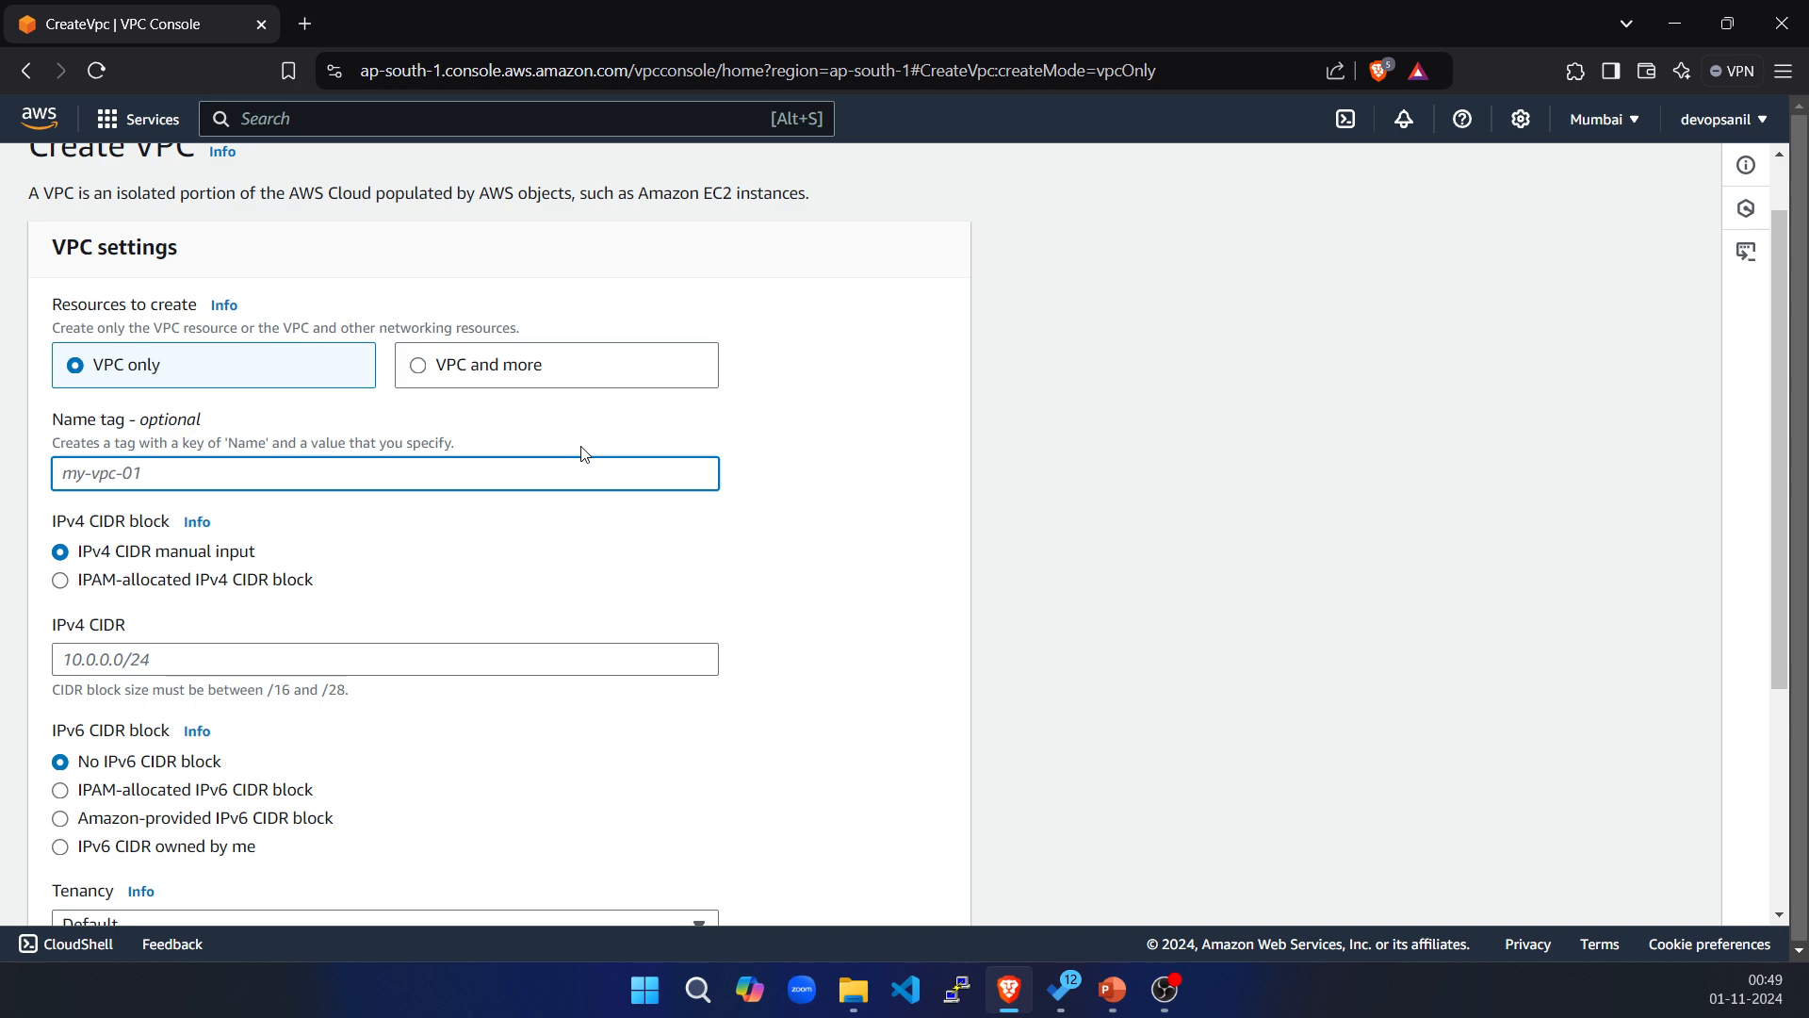
pyautogui.write('devops-anil-vpc')
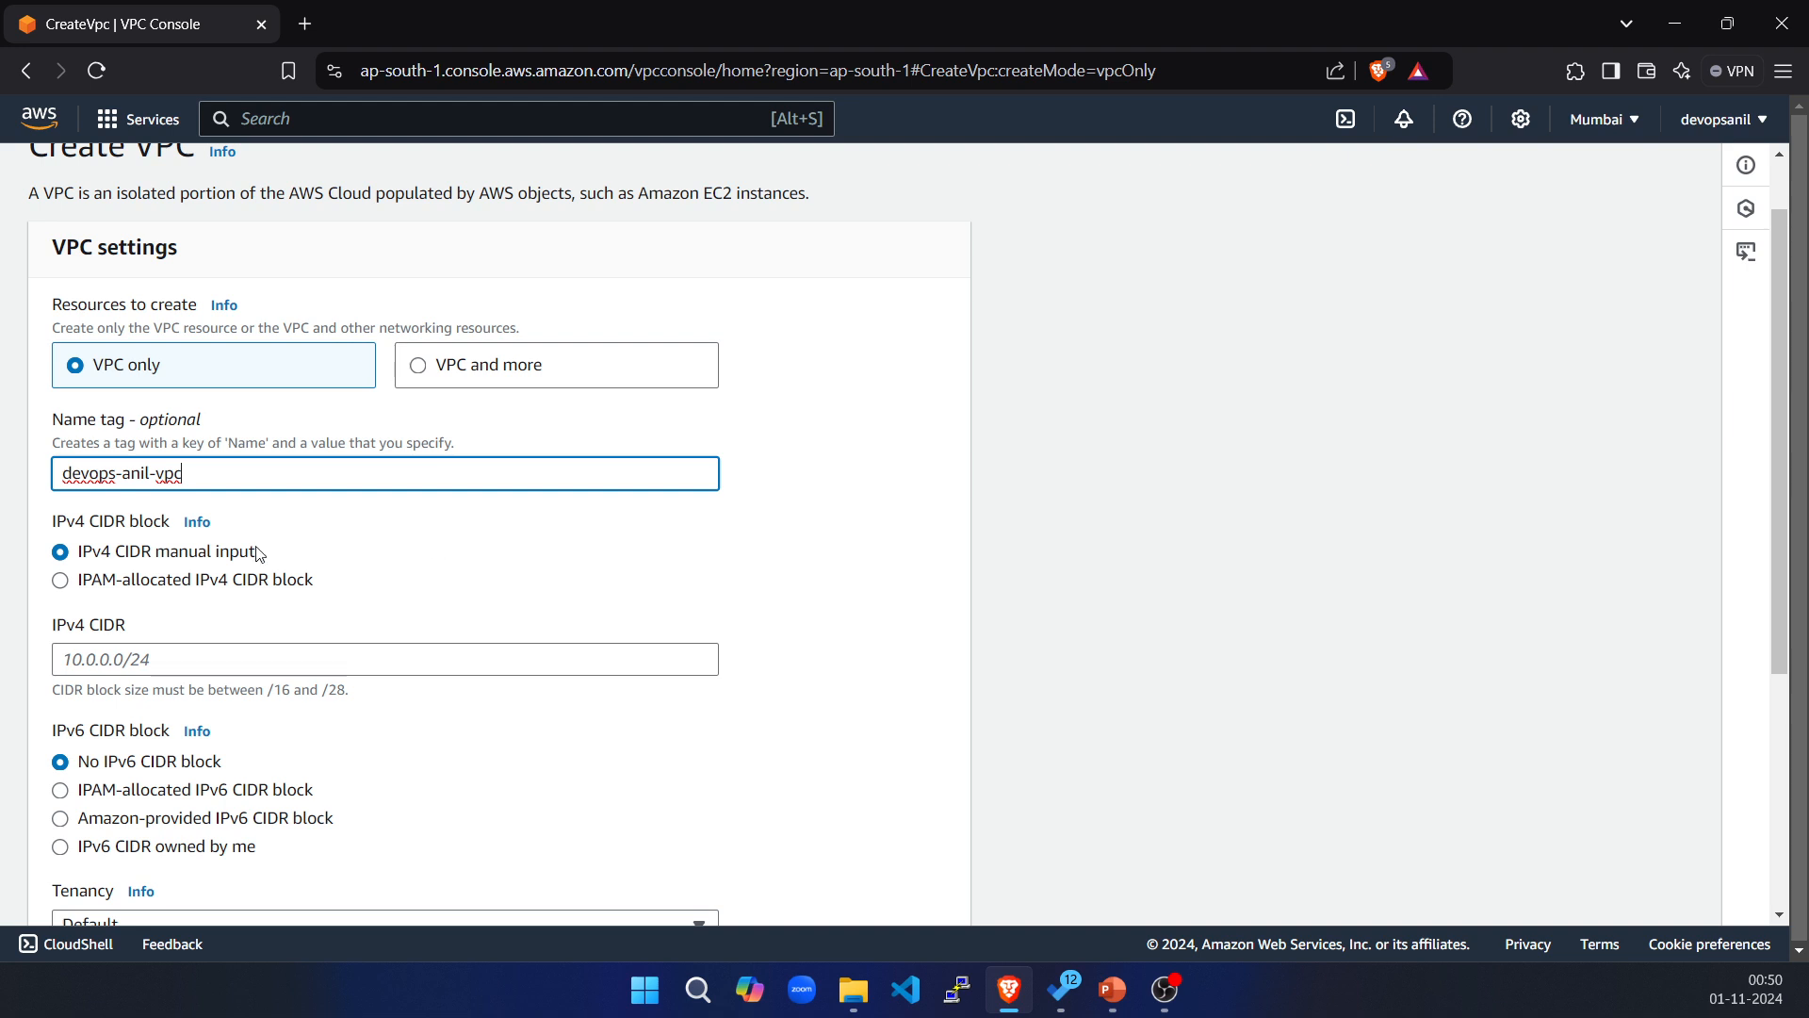
# Set the manual IPv4 CIDR to 171.10.0.0/16 and create the VPC without an IPv6 block.
pyautogui.click(225, 666)
pyautogui.write('171.')
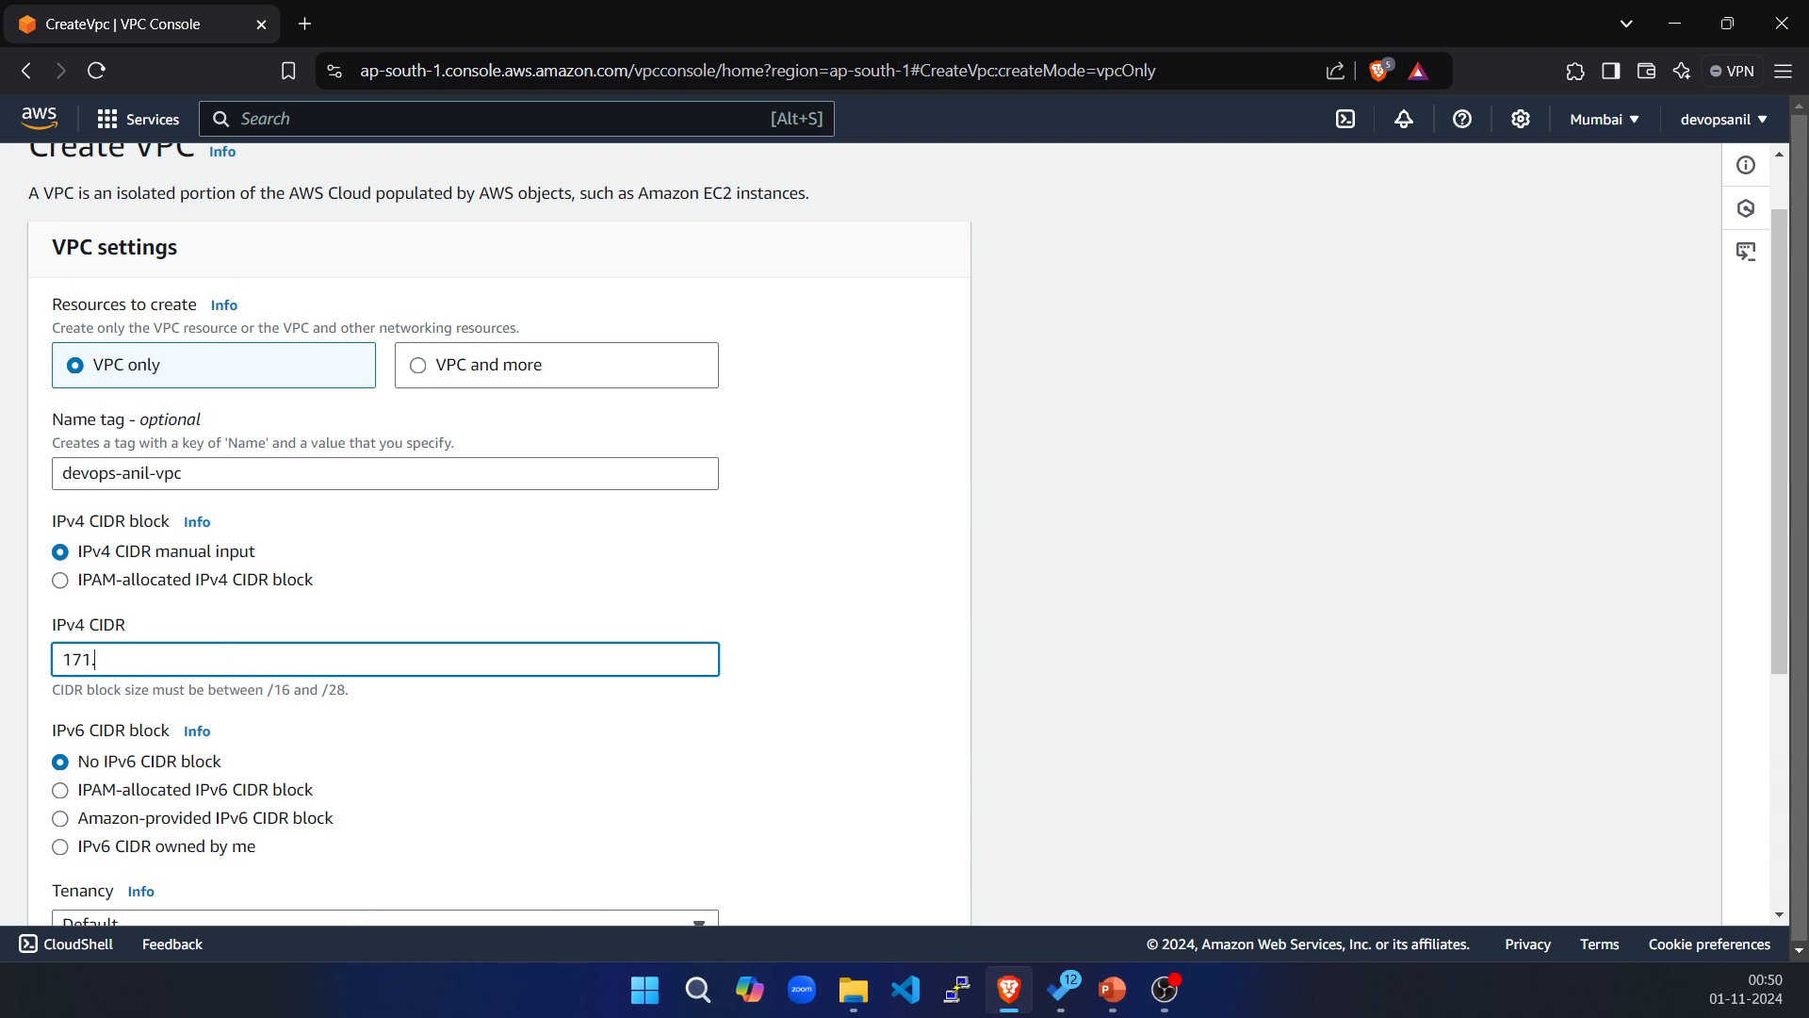
pyautogui.hotkey('alt', 'Tab')
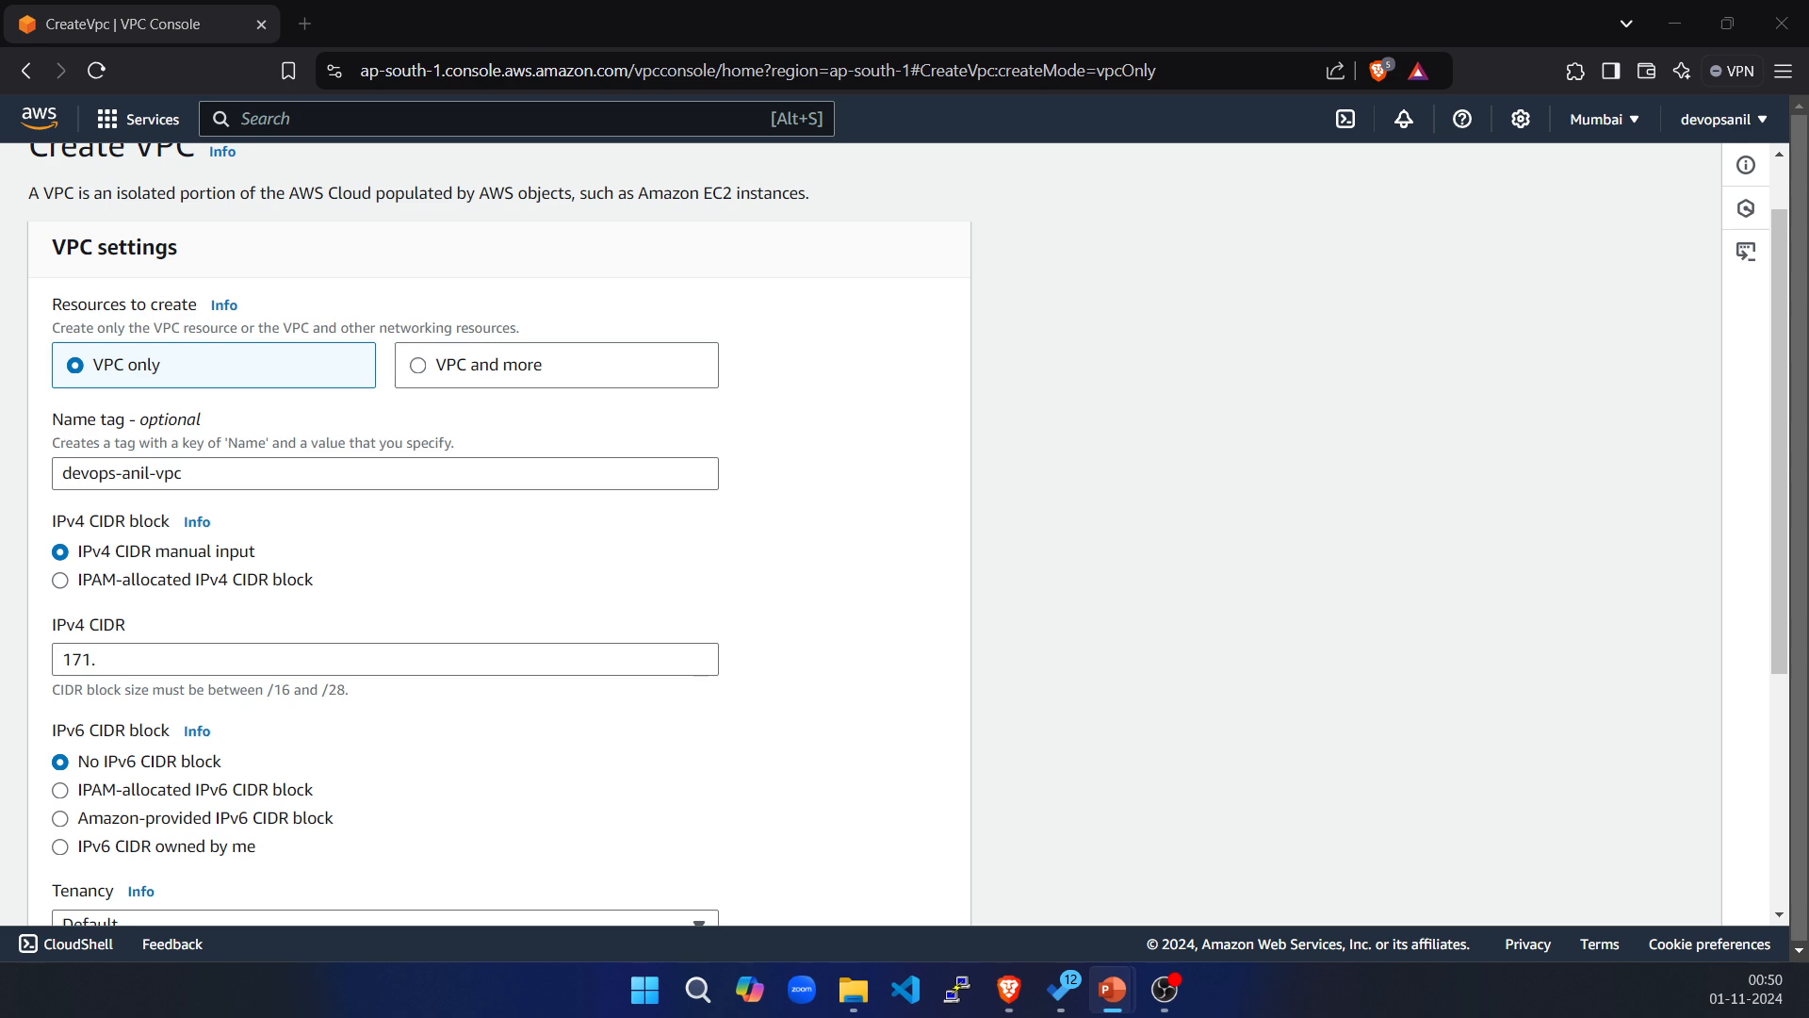
pyautogui.click(159, 663)
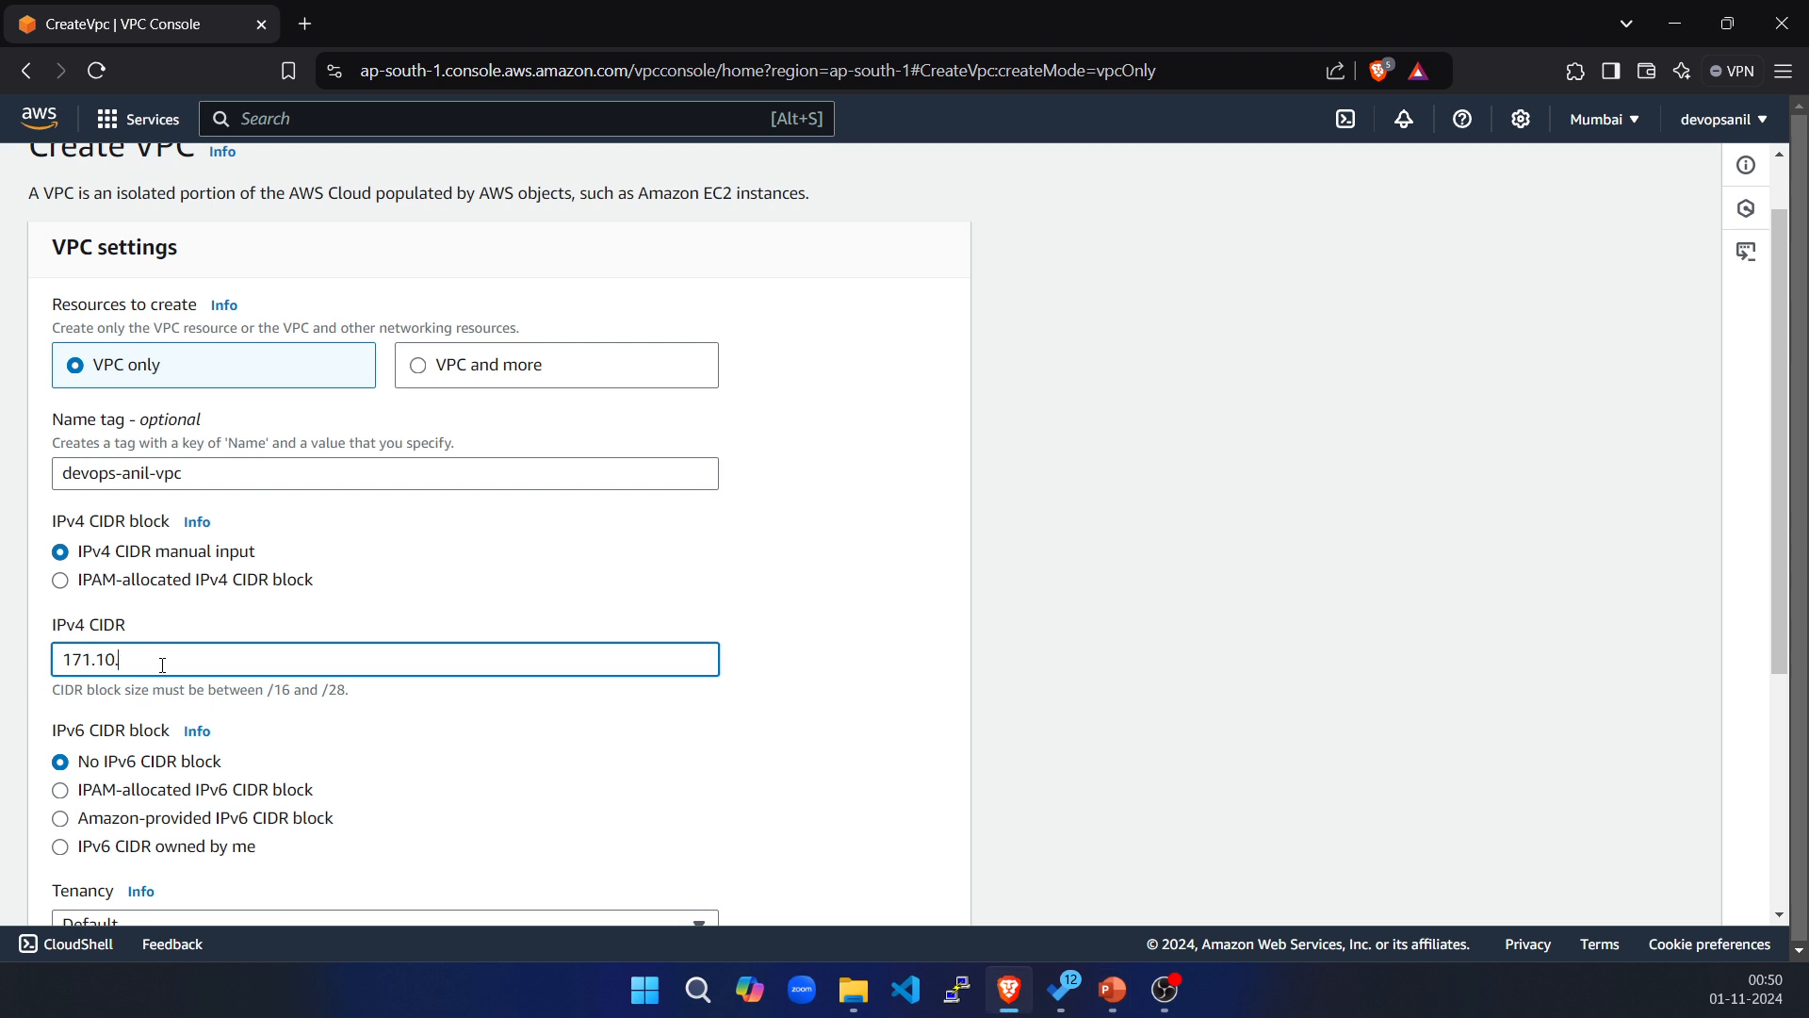
pyautogui.write('10.0.0/16')
pyautogui.scroll(-1, 151, 761)
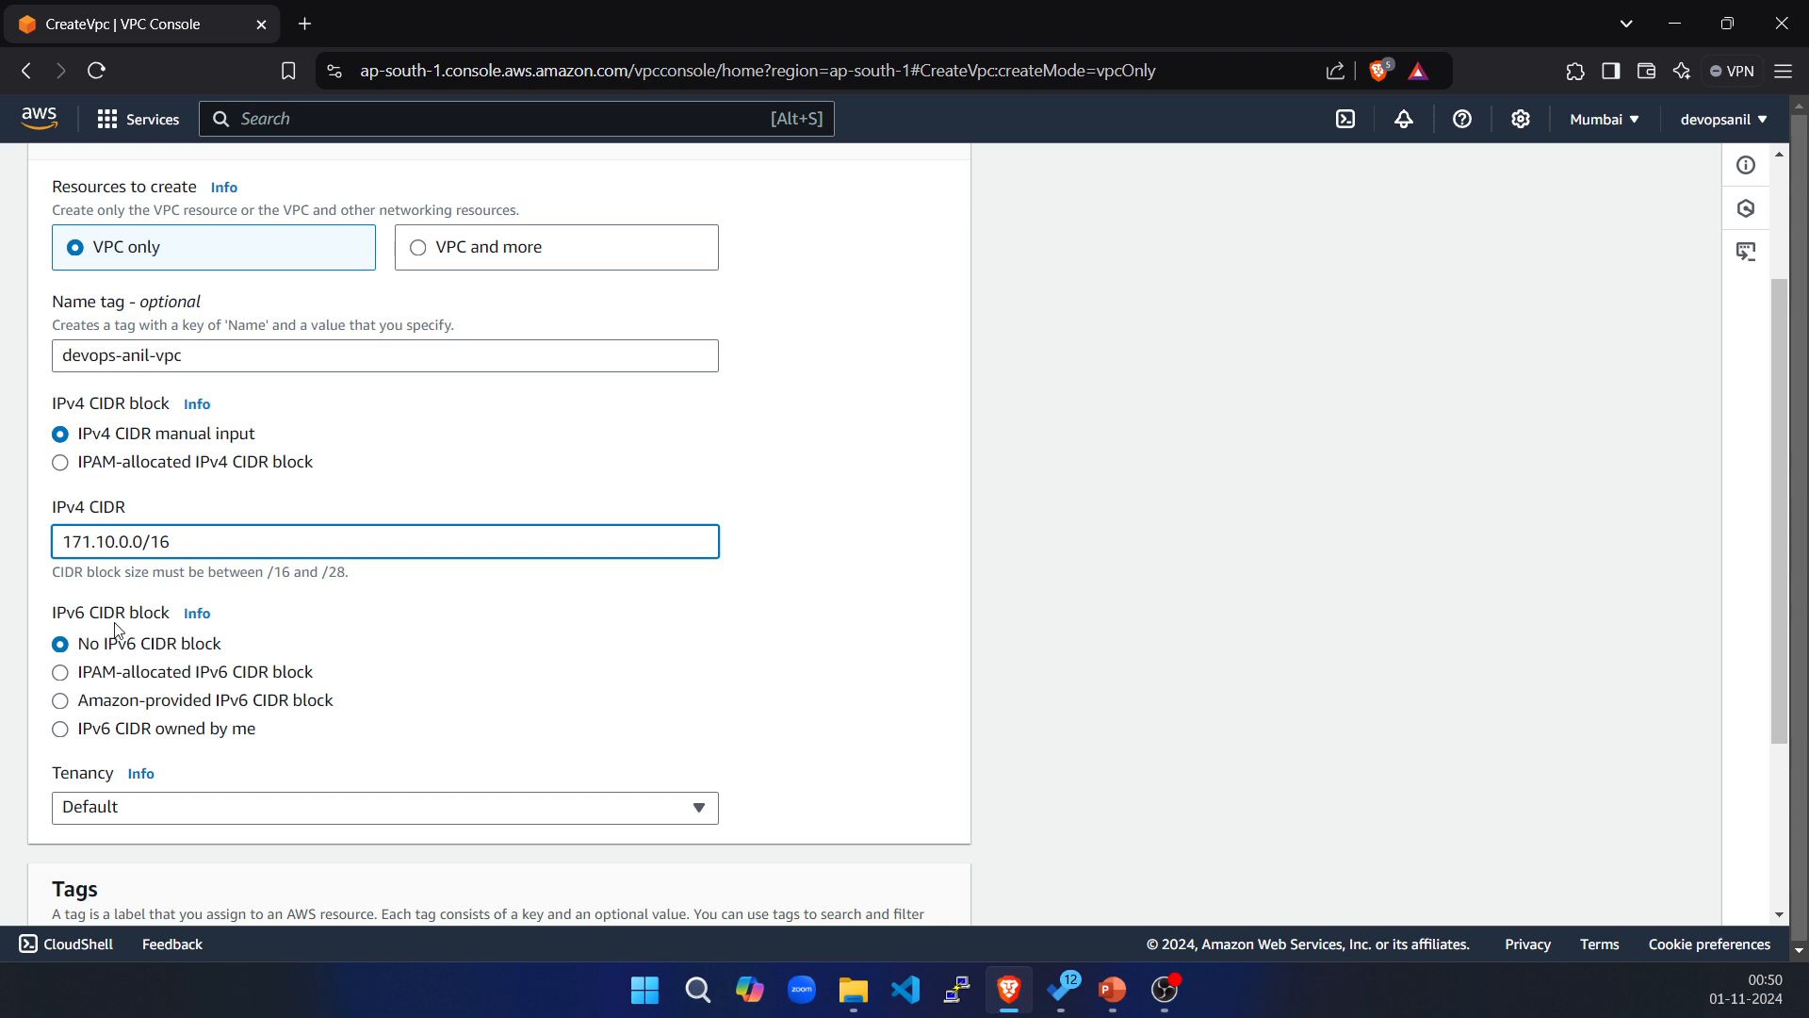
pyautogui.scroll(-2, 157, 638)
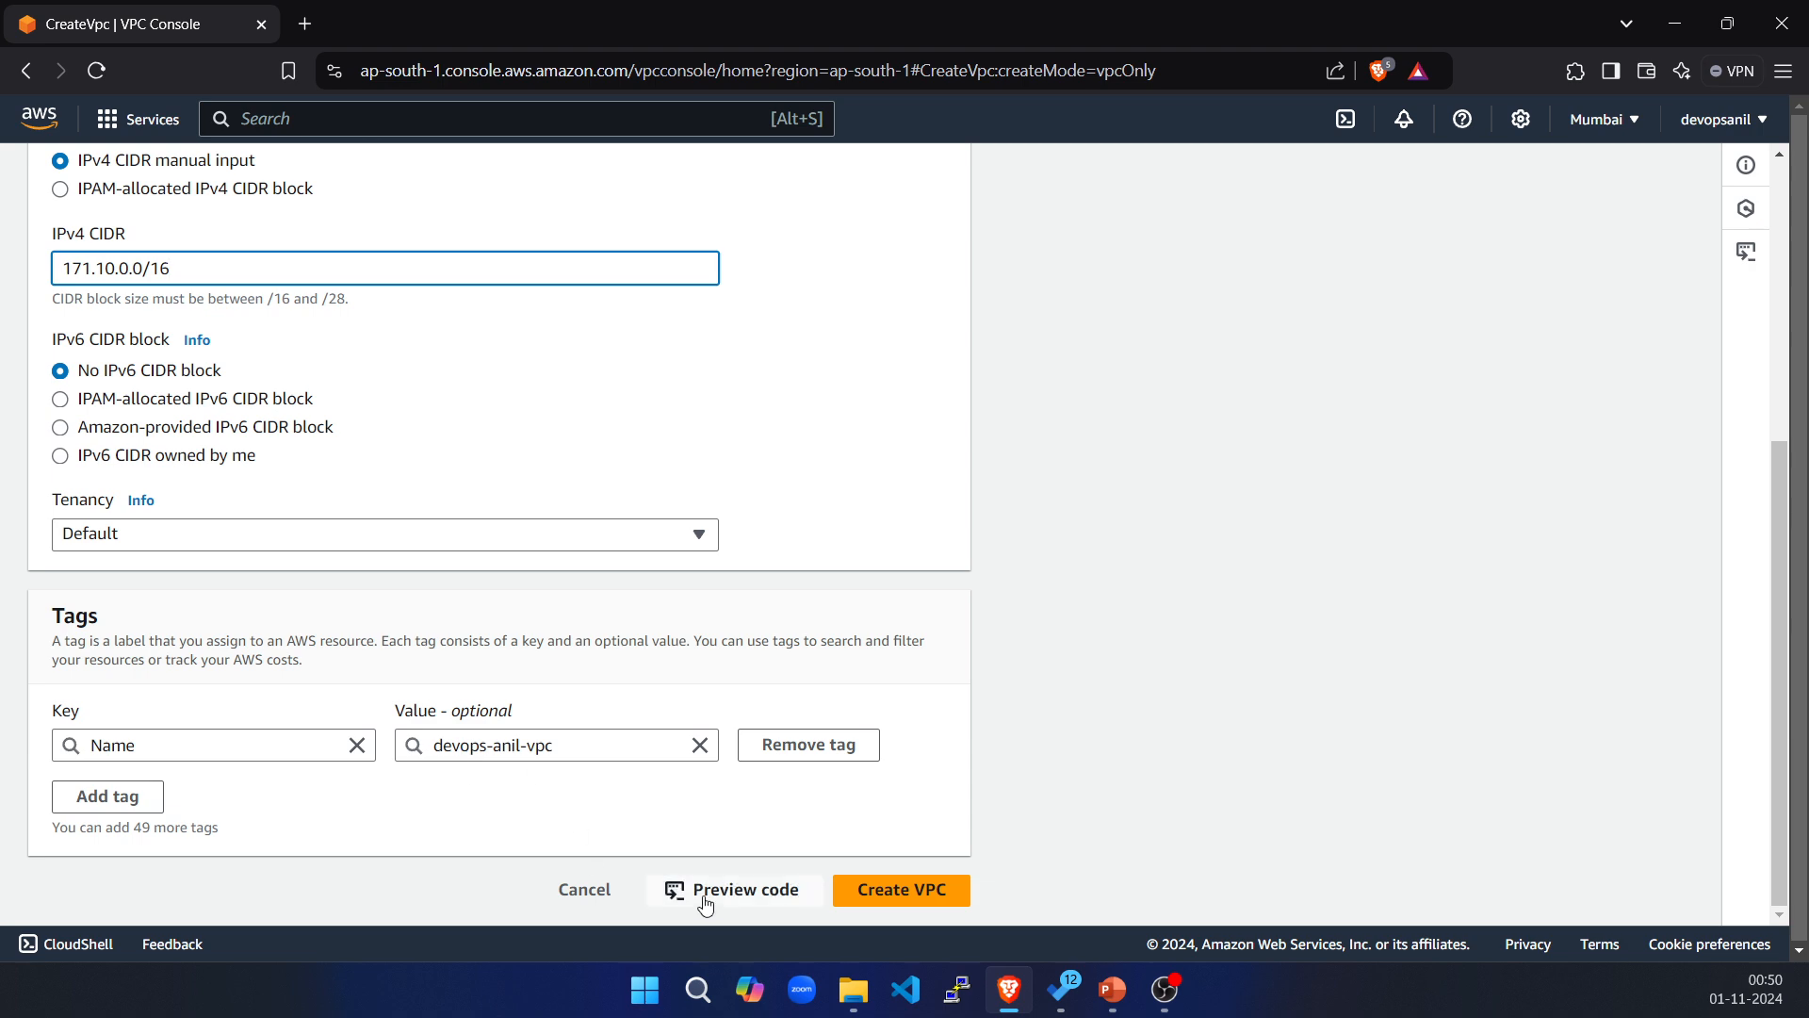
pyautogui.click(912, 894)
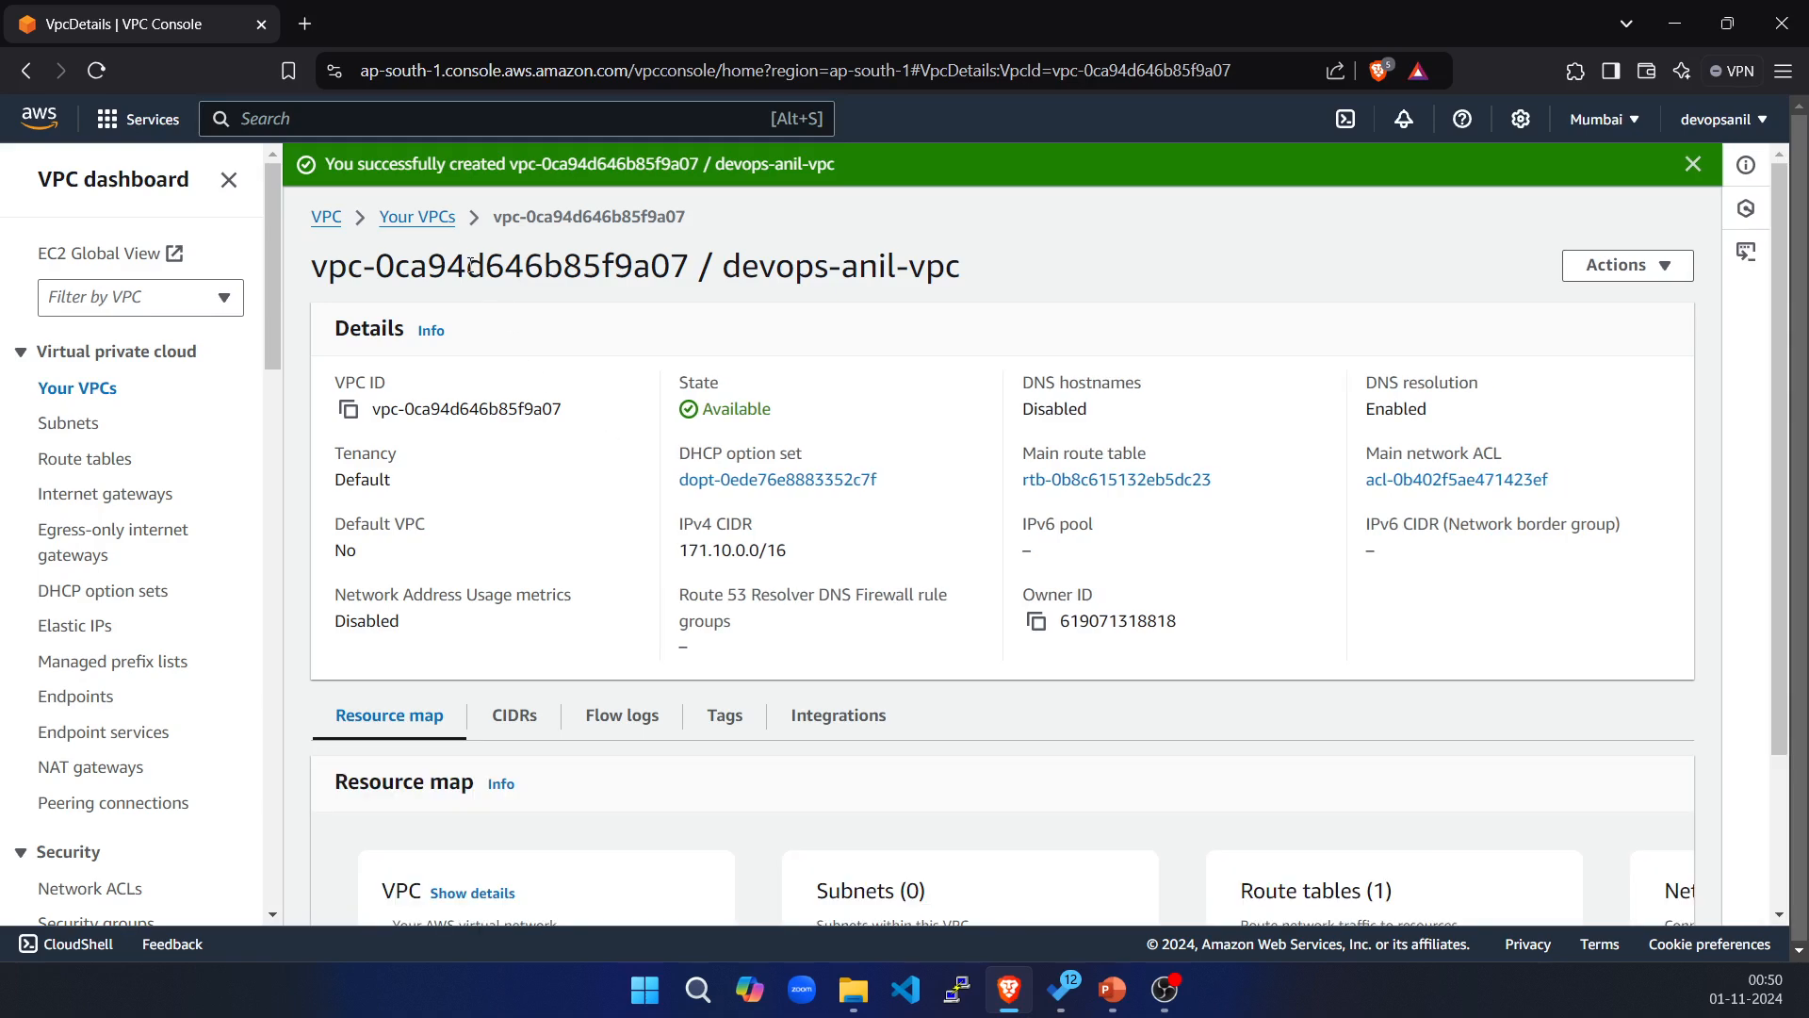
# Open the subnets list and check which VPC the listed subnets belong to.
pyautogui.scroll(-4, 231, 464)
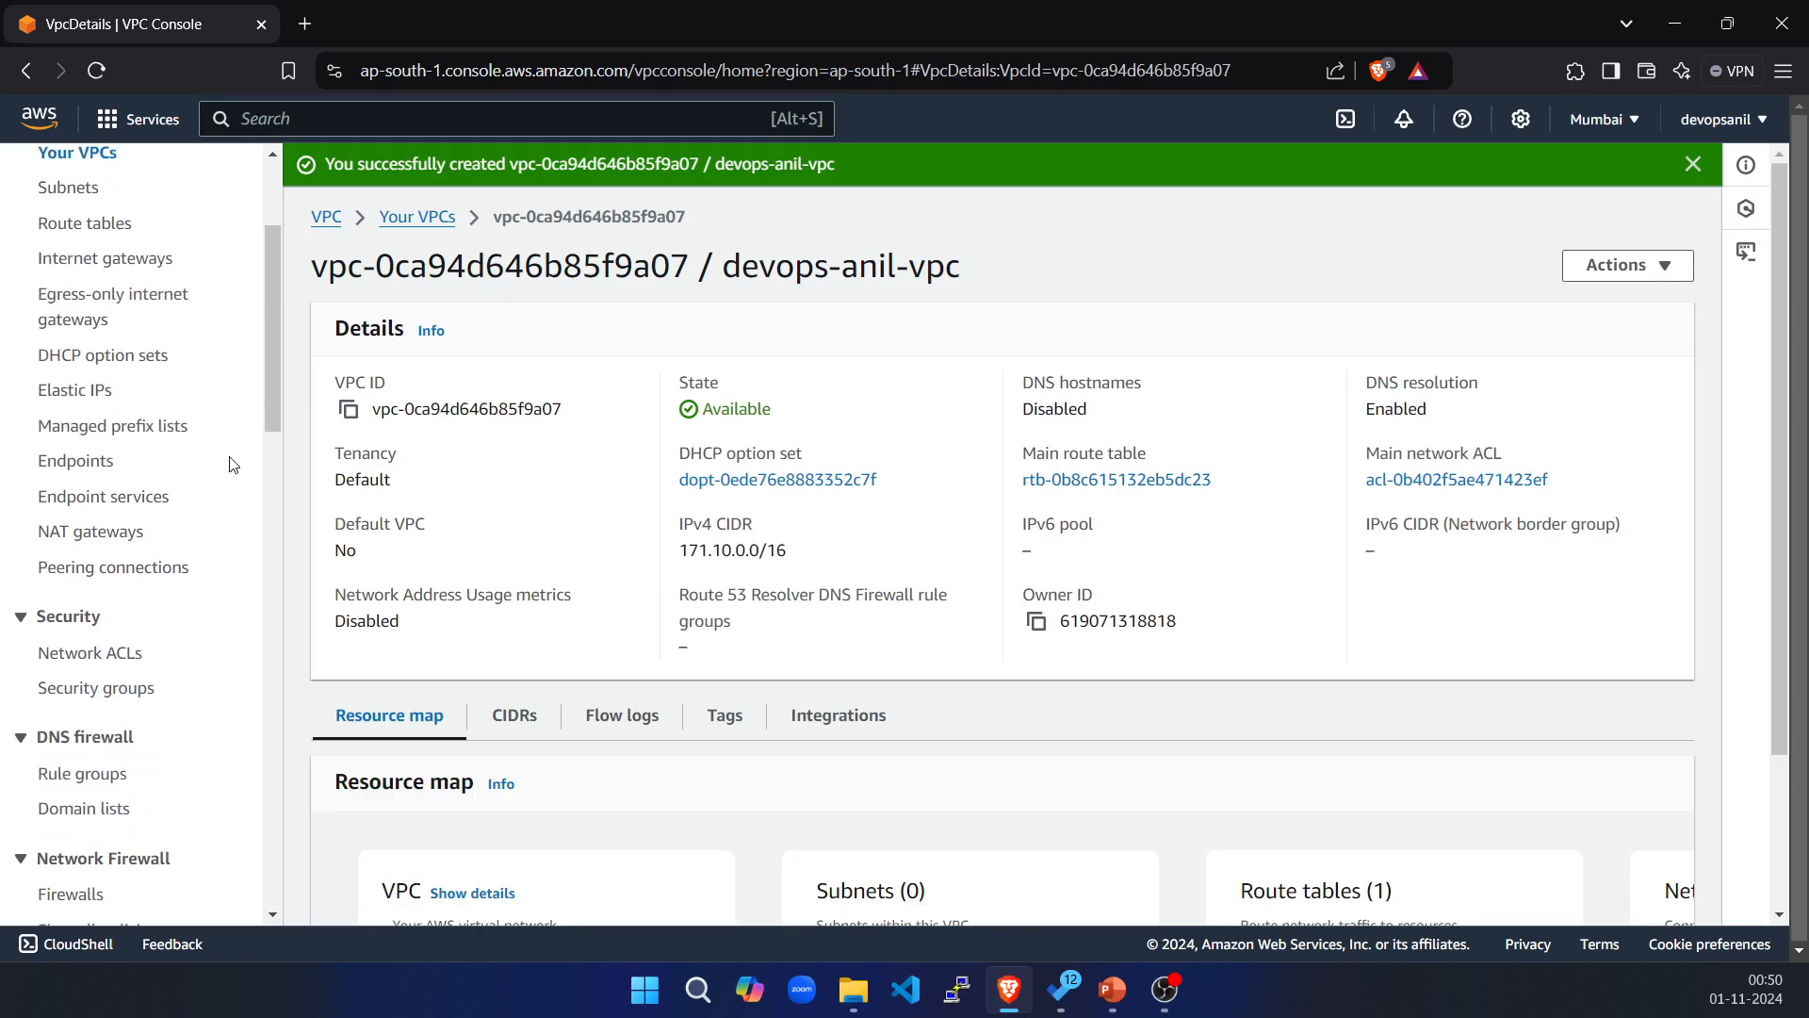
pyautogui.scroll(4, 233, 463)
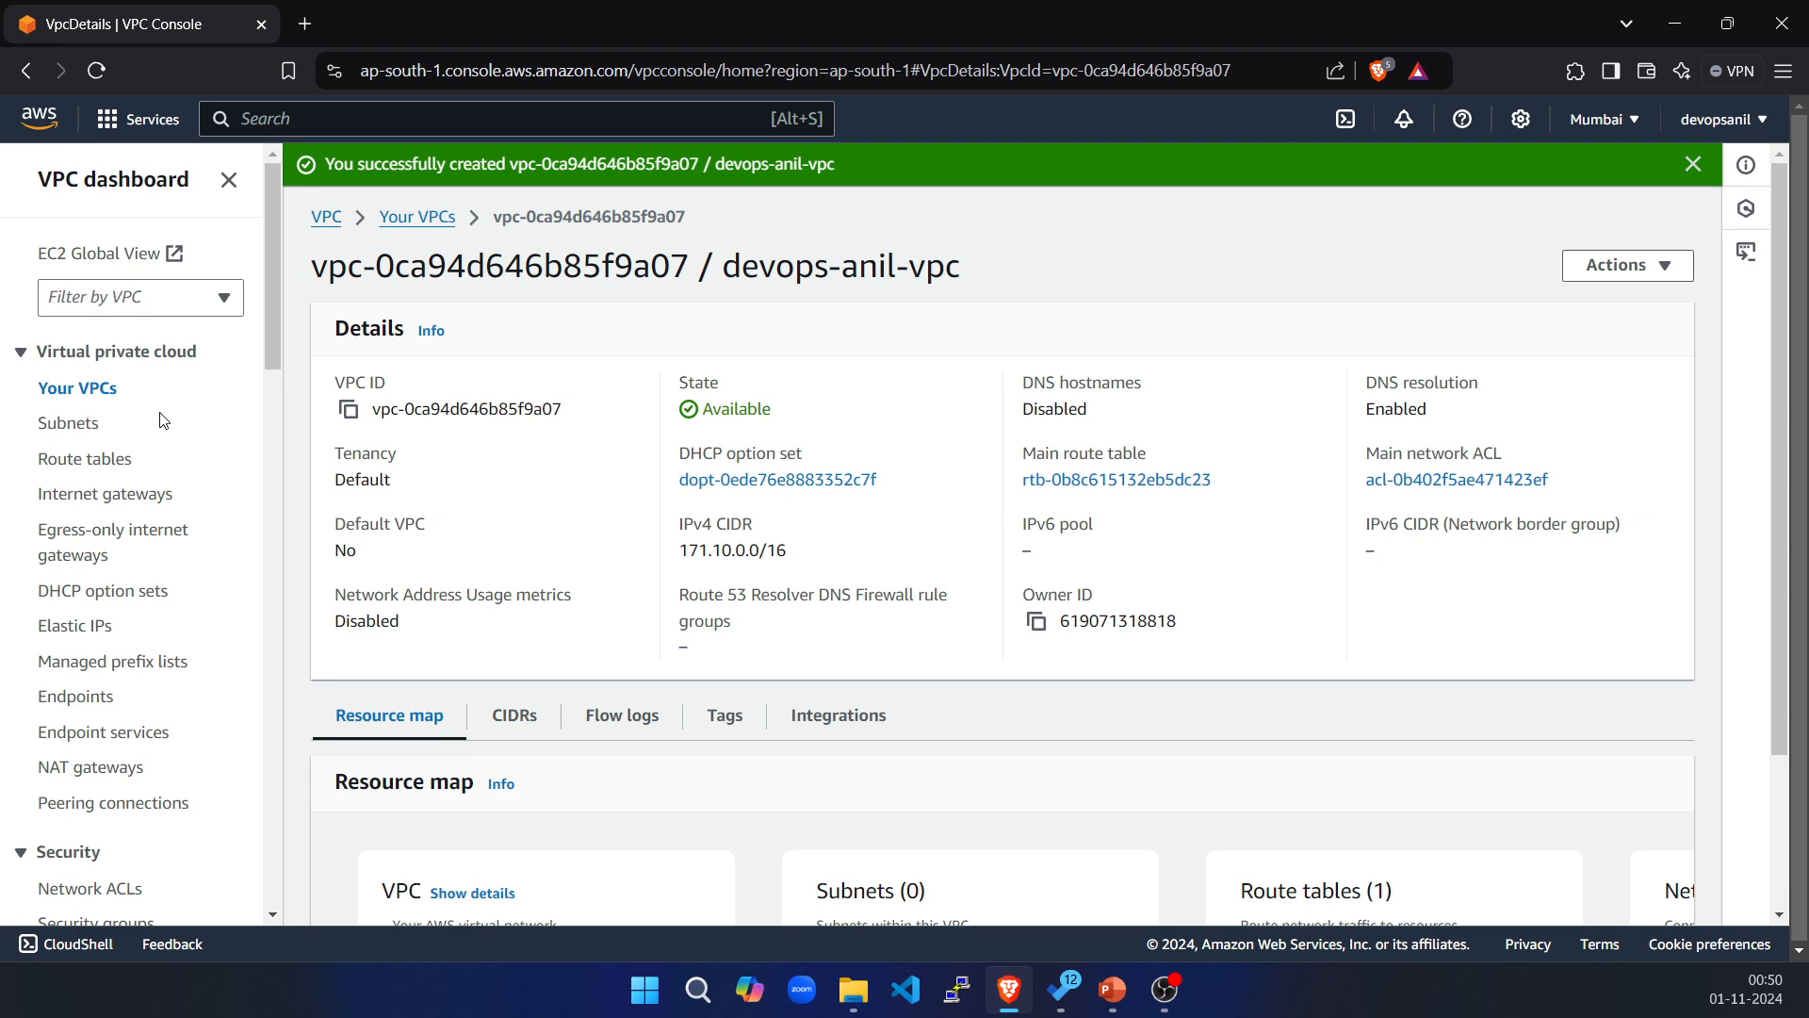
pyautogui.click(69, 422)
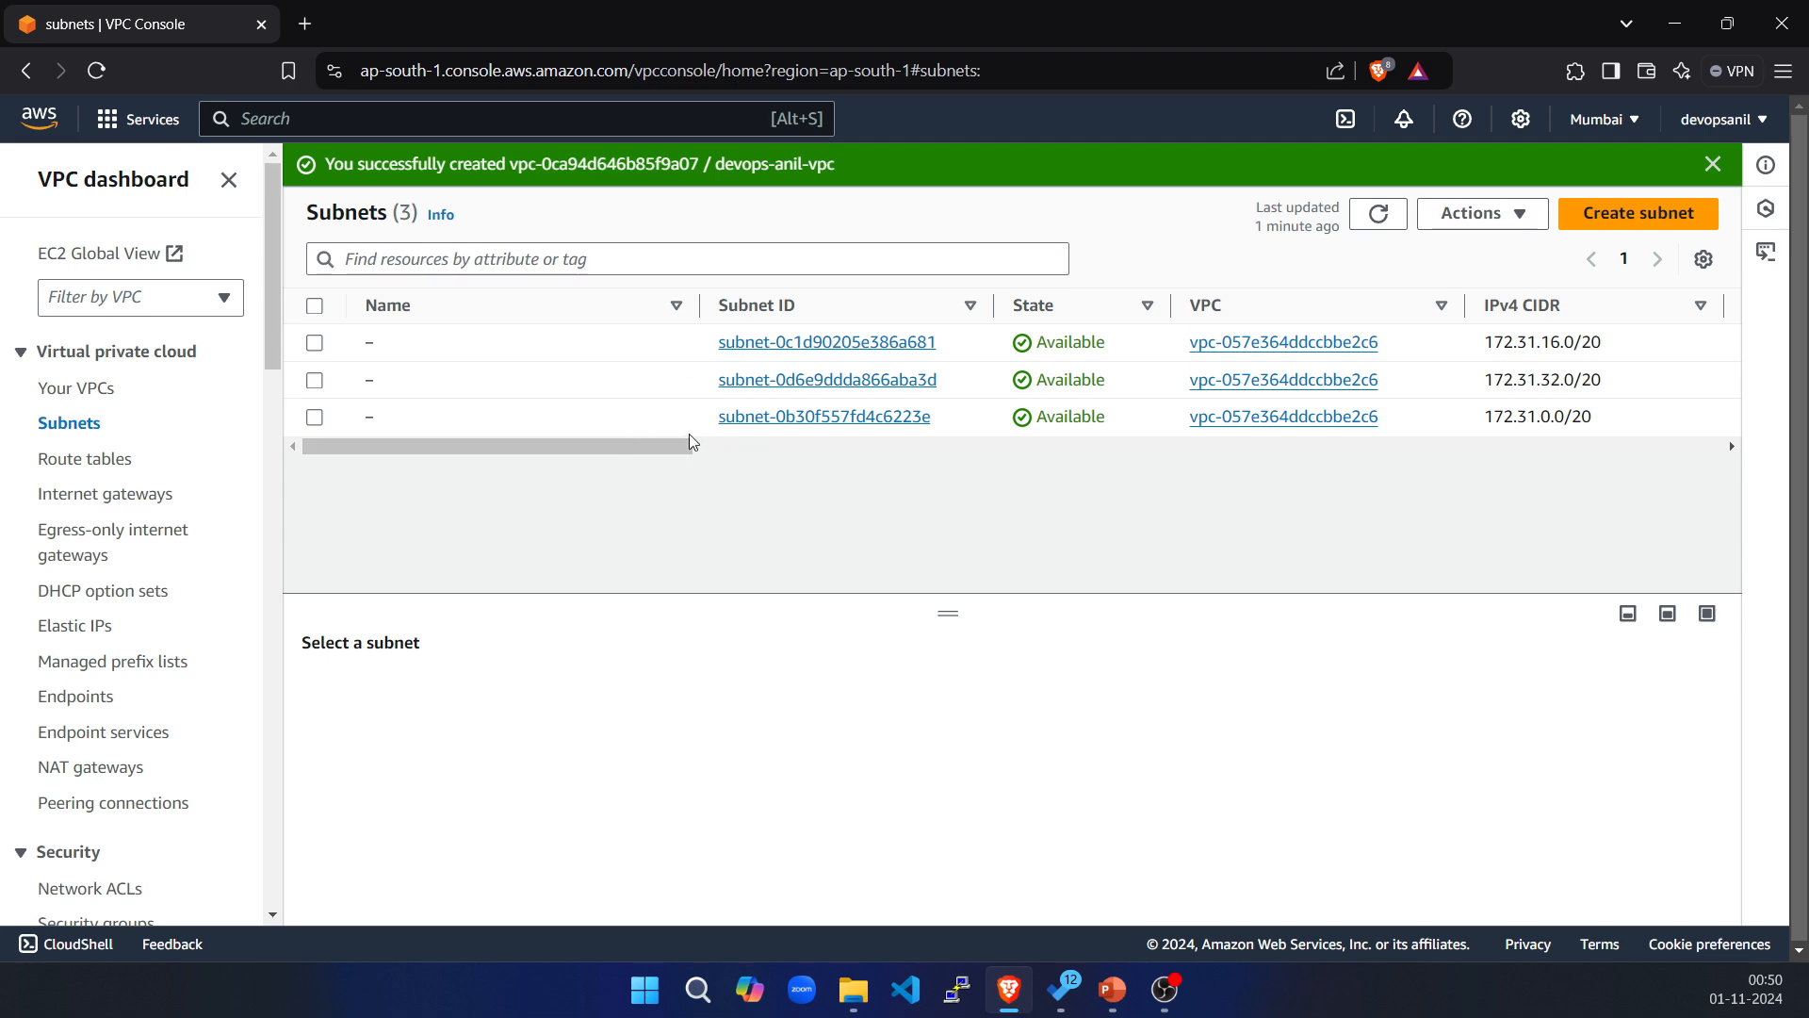
pyautogui.moveTo(652, 449); pyautogui.dragTo(47, 484)
# Open and refresh the route tables list, widening the VPC column to find the table that belongs to devops-anil-vpc.
pyautogui.click(44, 462)
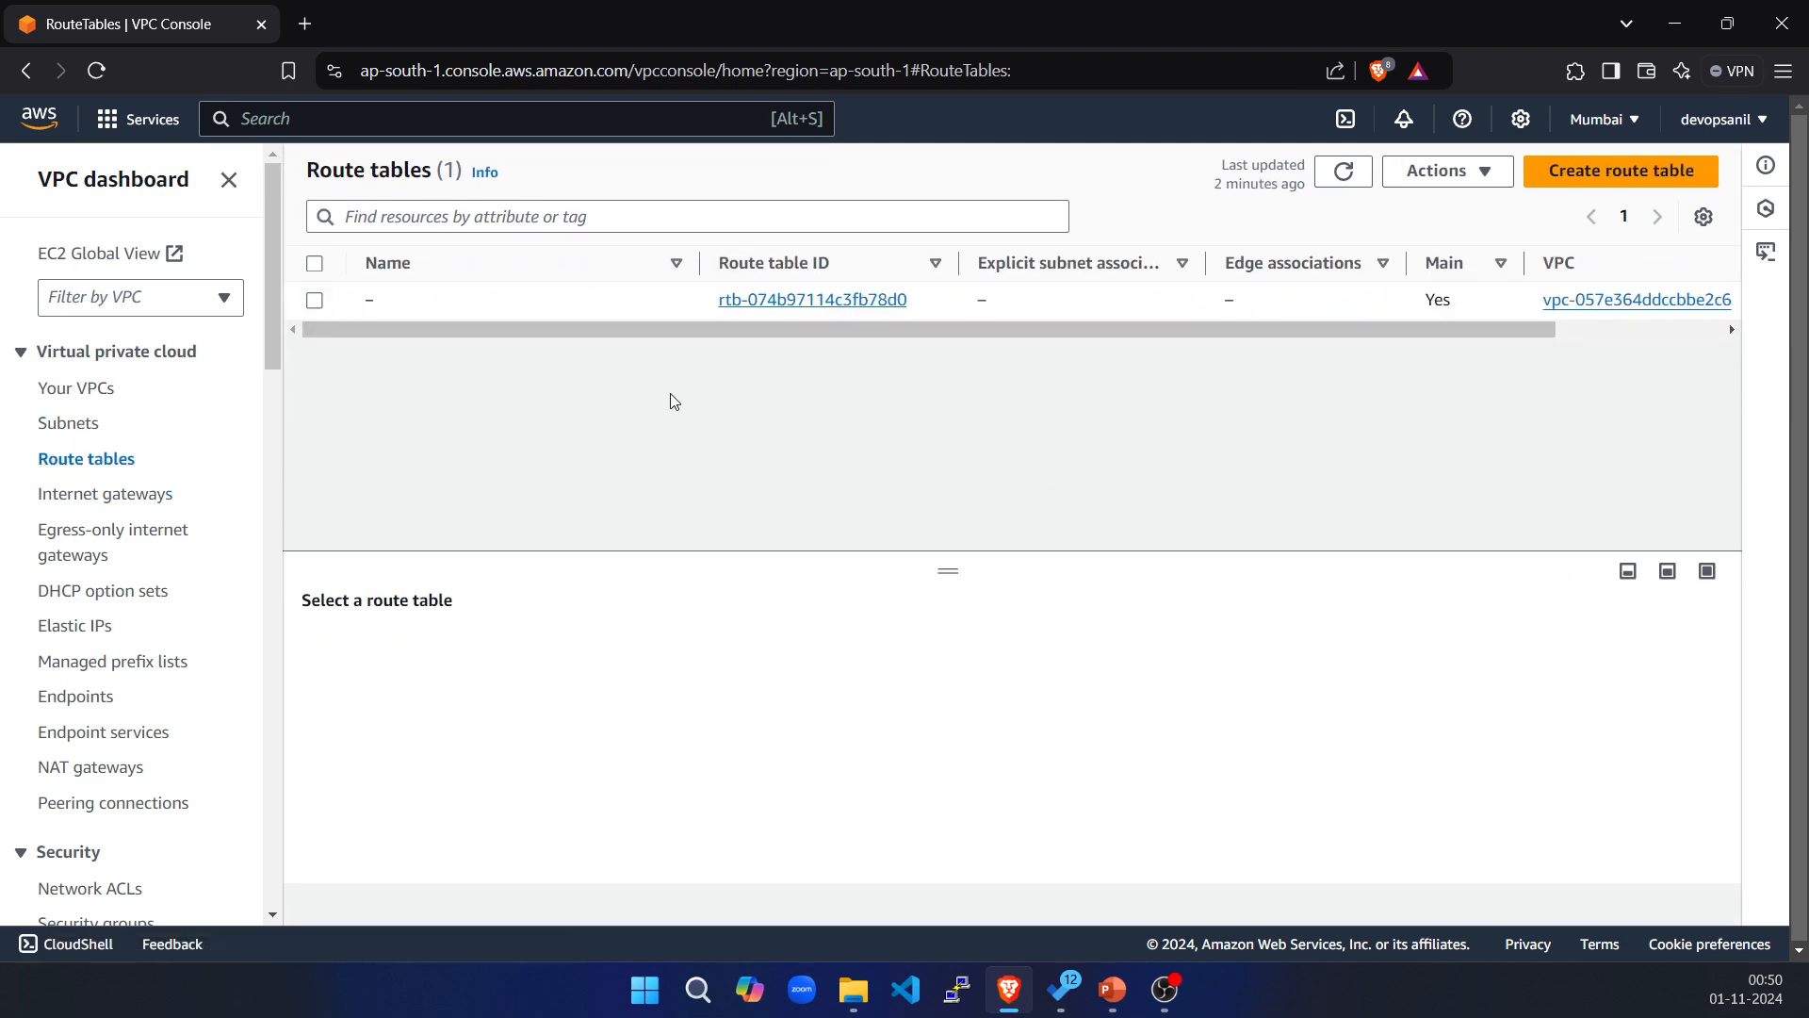
pyautogui.click(1344, 172)
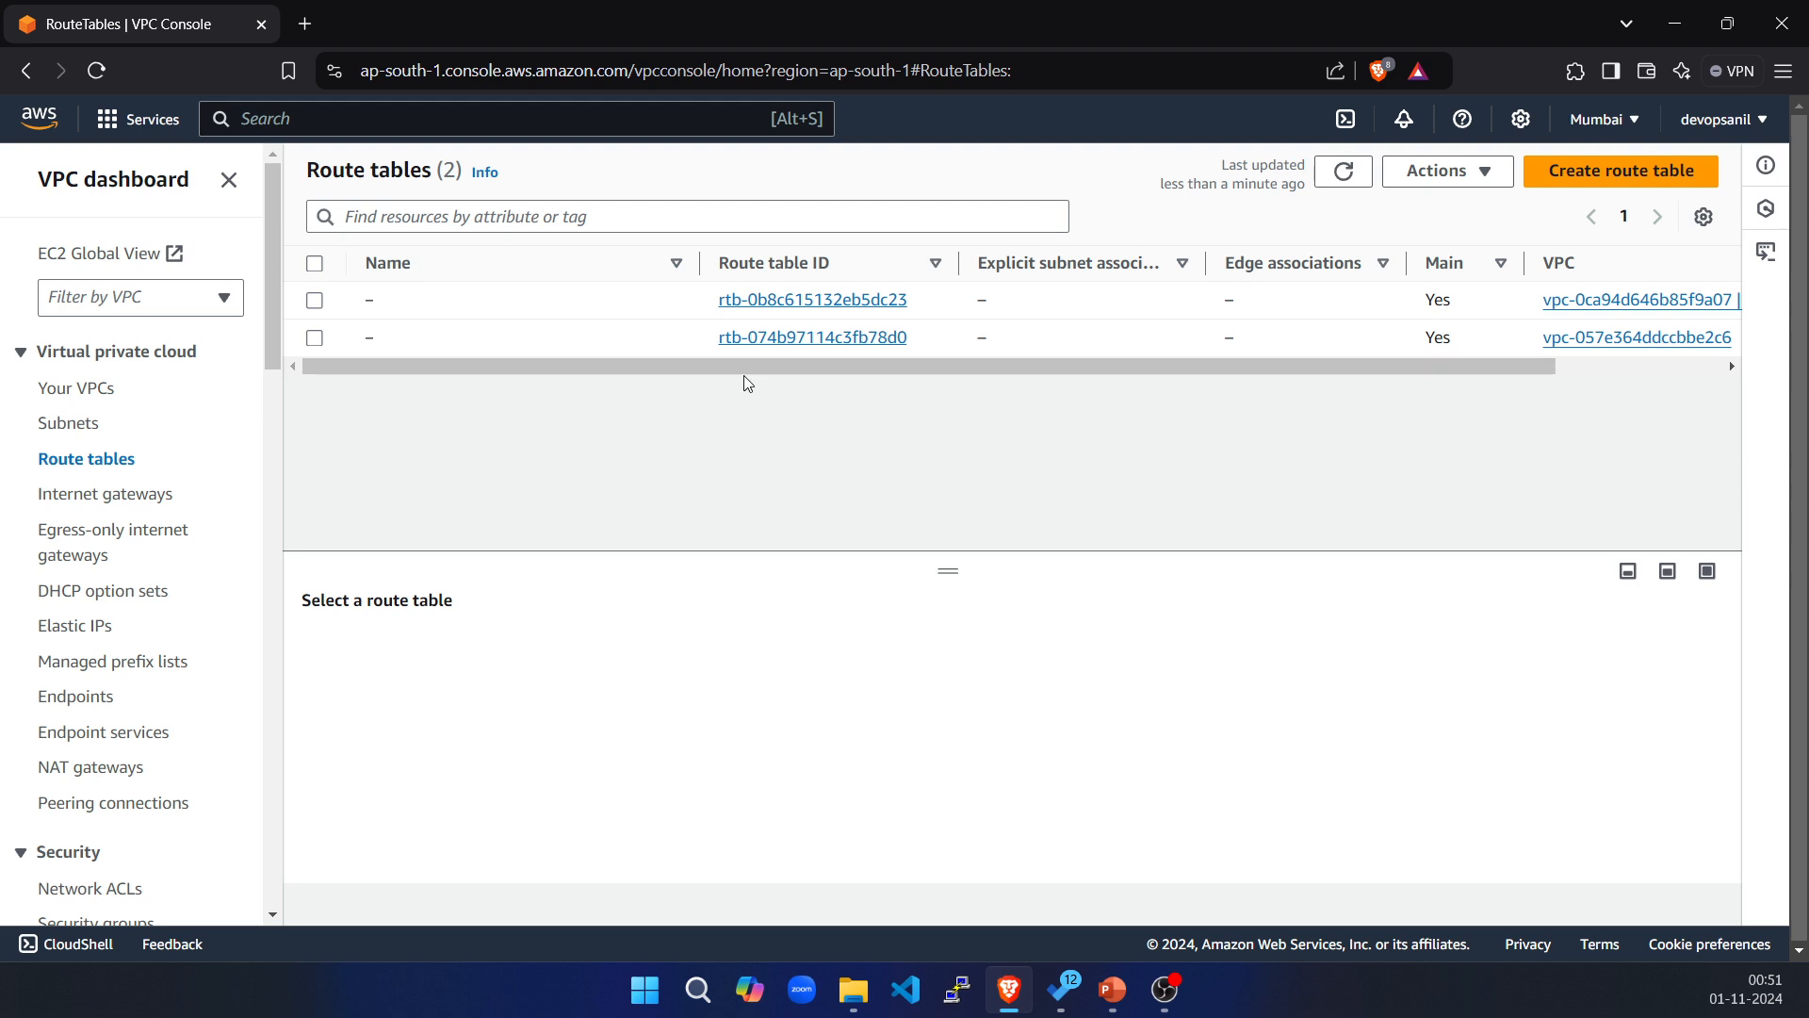
pyautogui.moveTo(748, 377); pyautogui.dragTo(1184, 383)
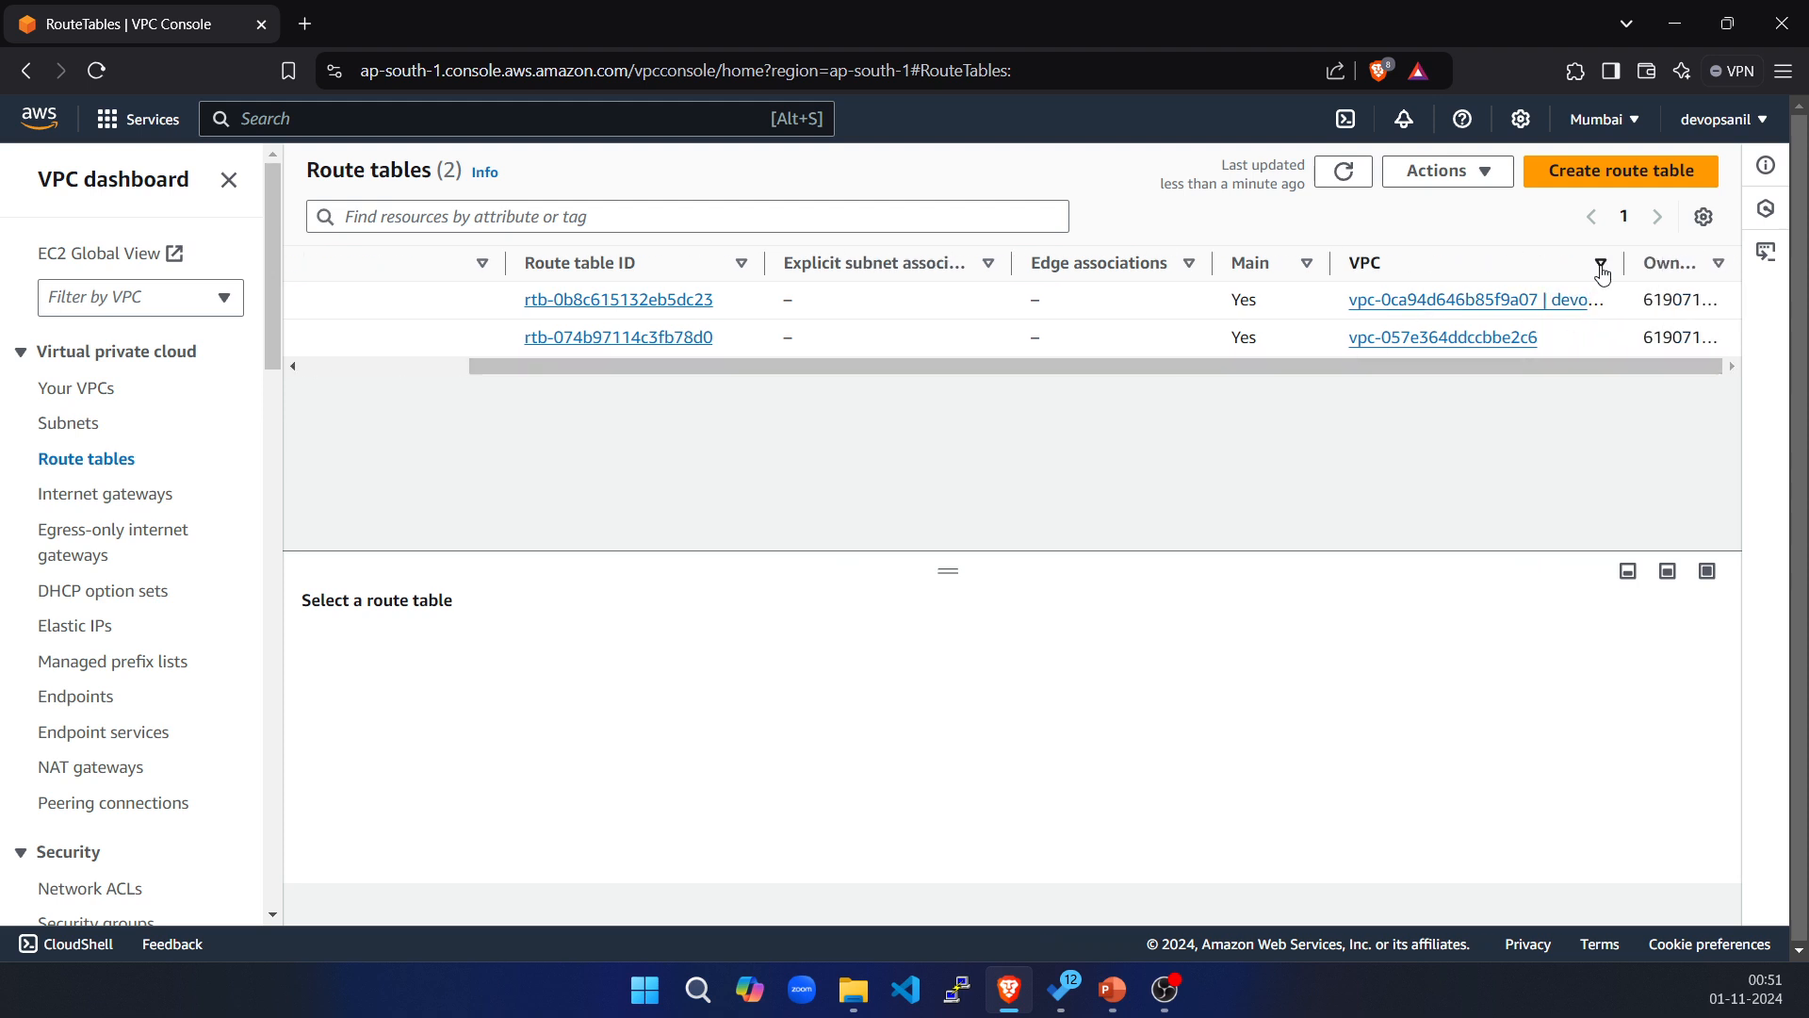
pyautogui.moveTo(1621, 254); pyautogui.dragTo(1713, 254)
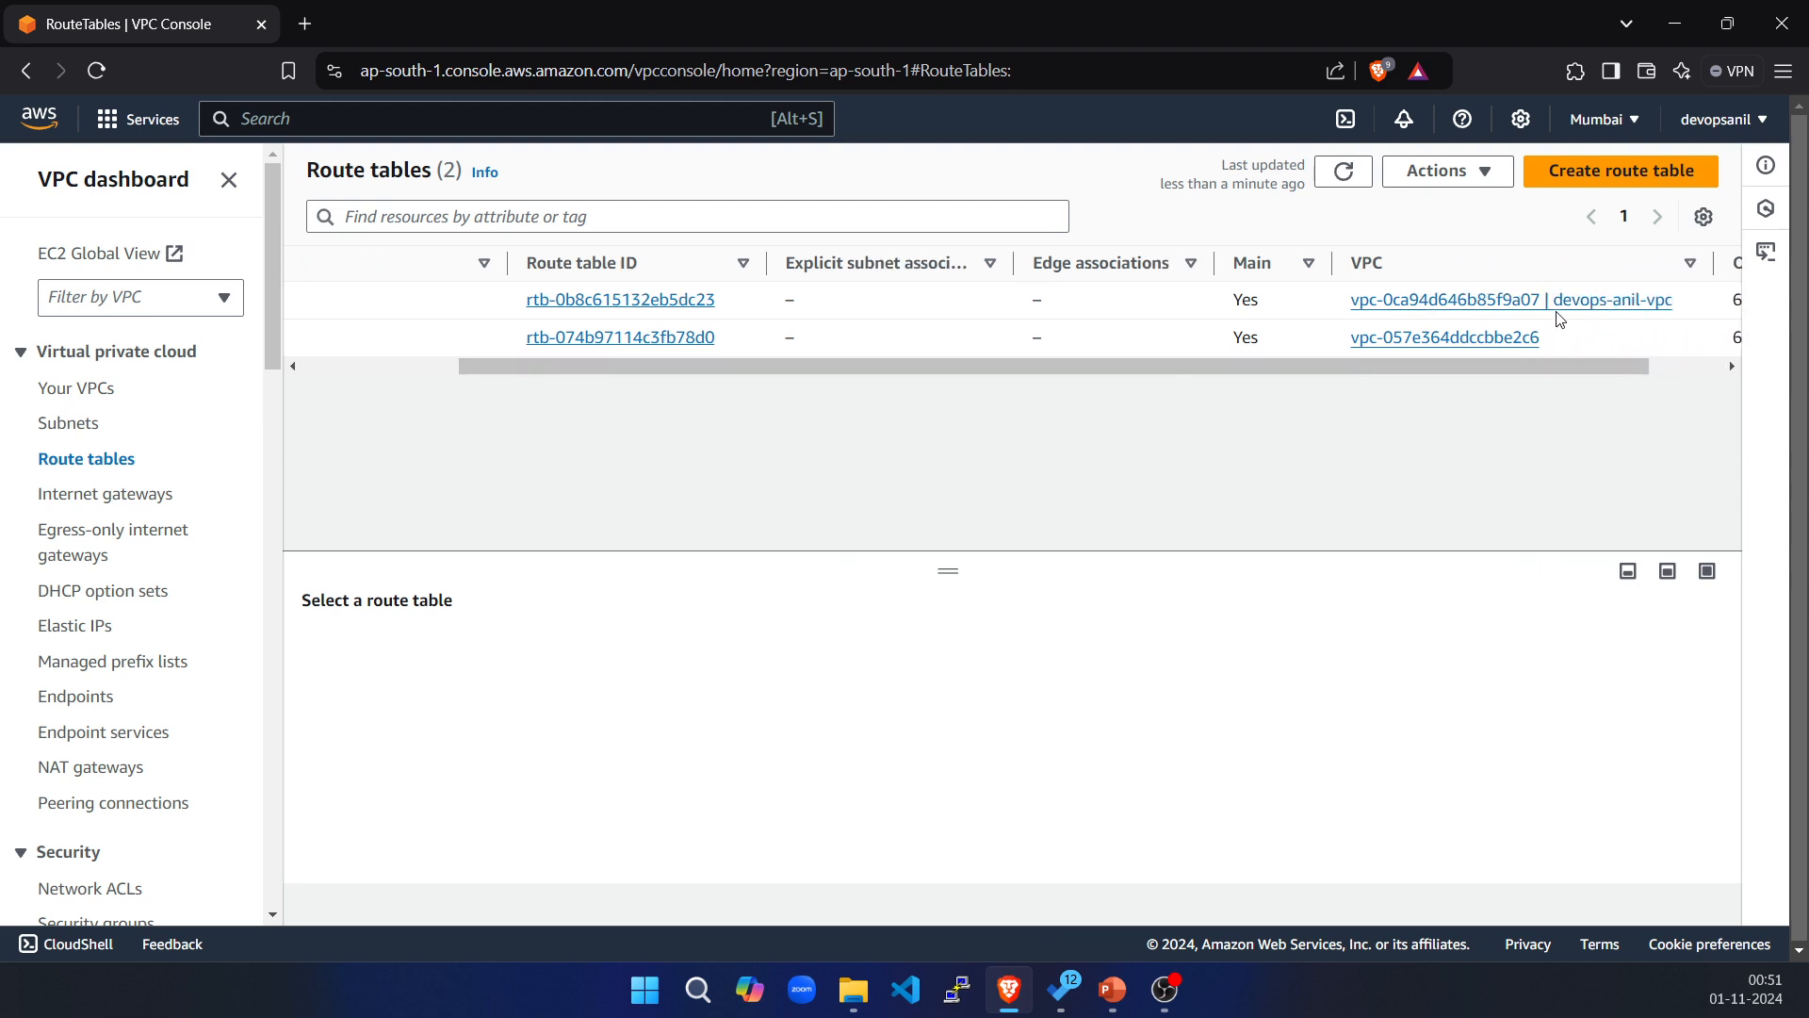
pyautogui.moveTo(533, 368); pyautogui.dragTo(311, 369)
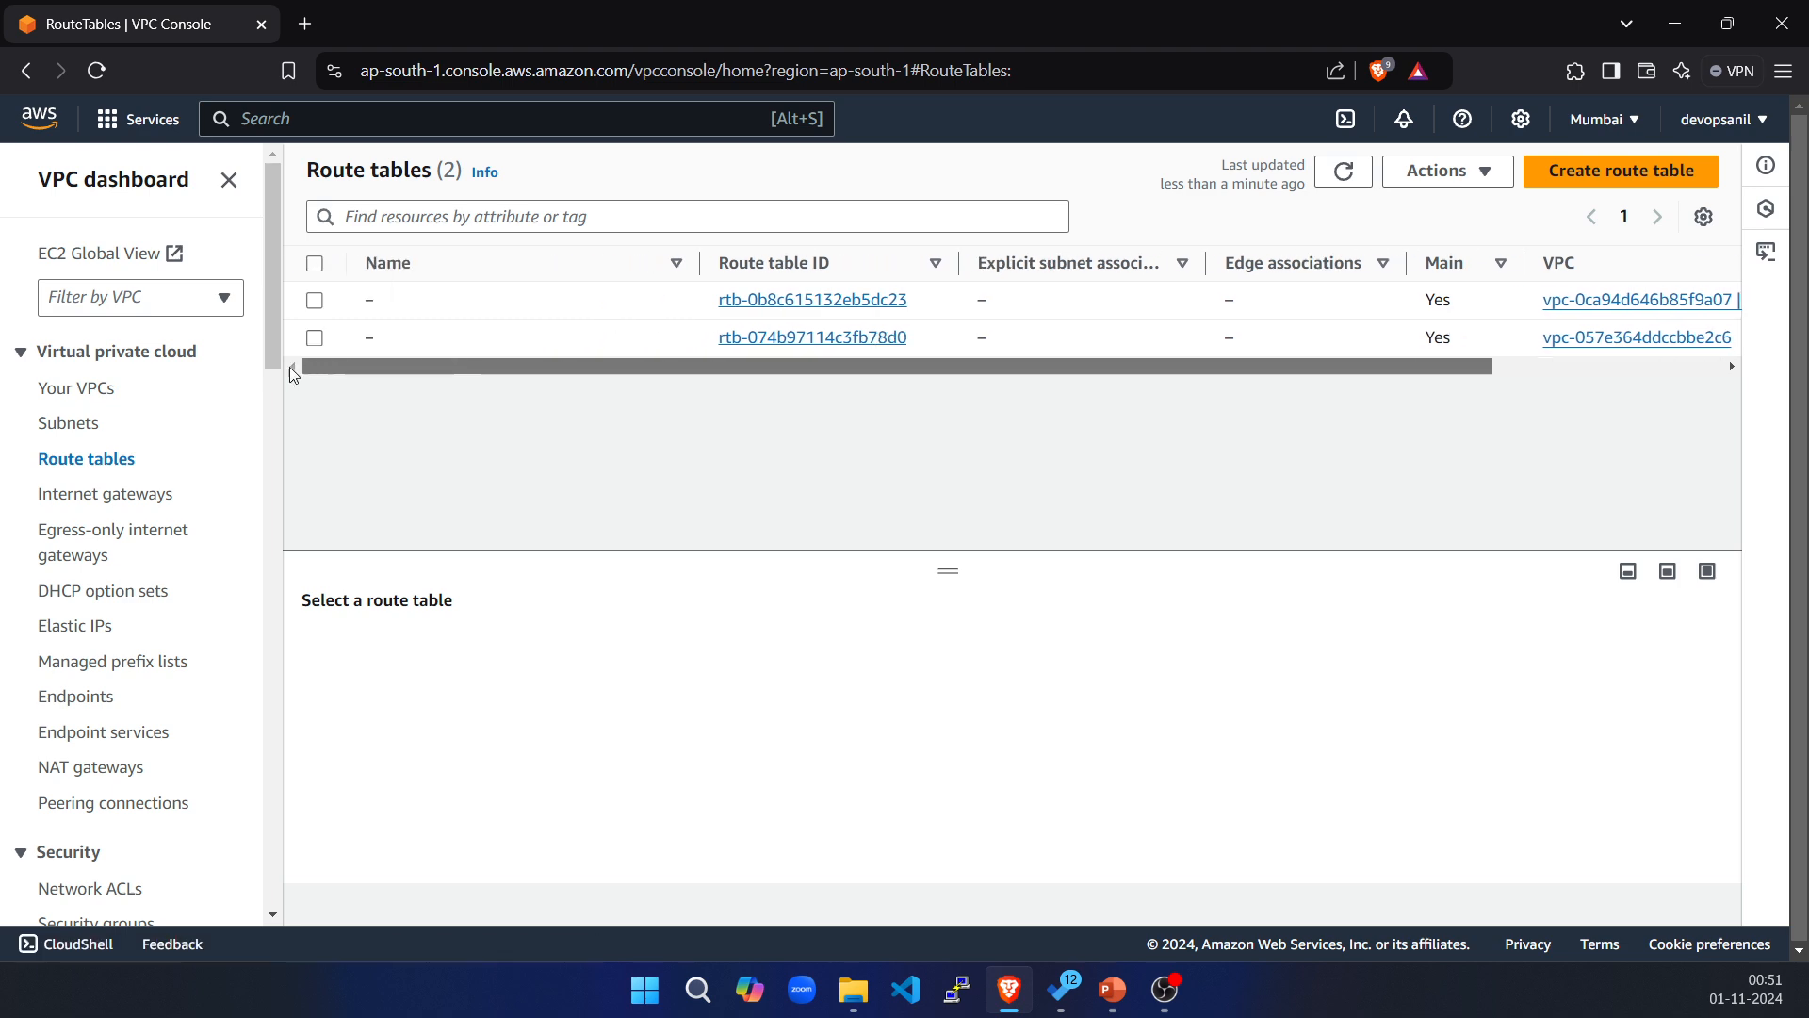
# Examine the details and routes of the devops-anil-vpc route table, then deselect it.
pyautogui.click(315, 301)
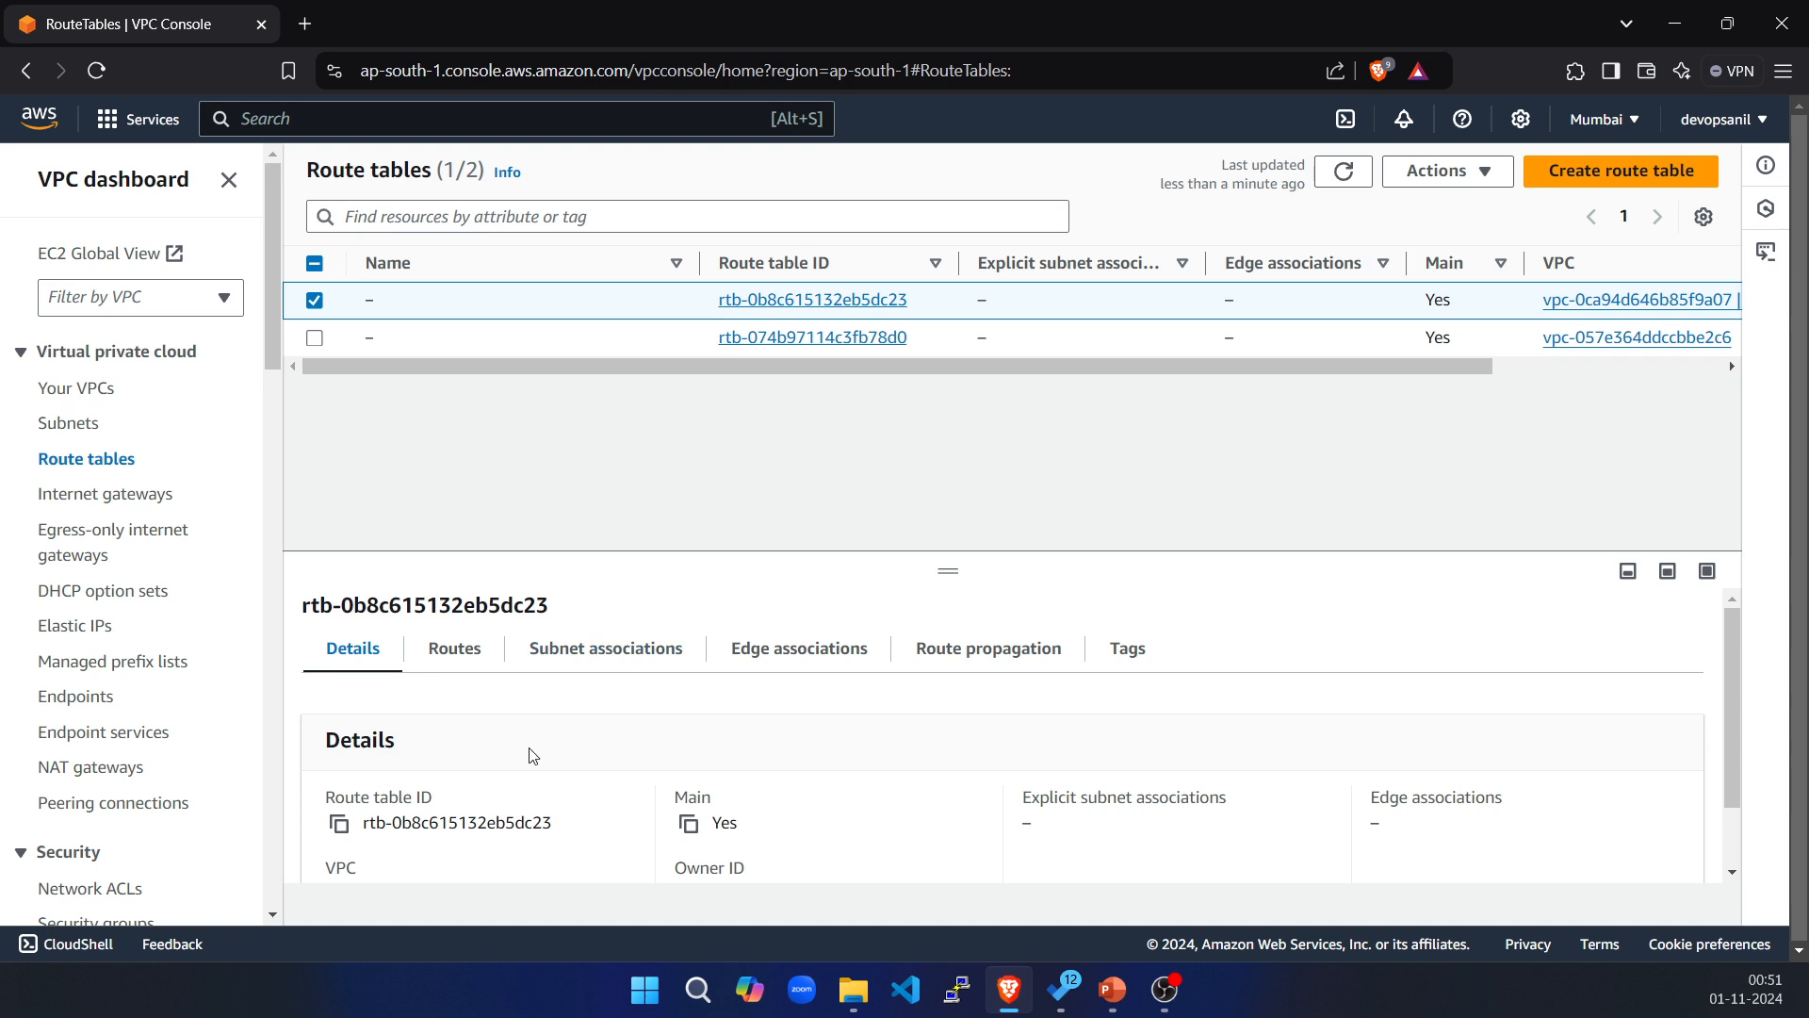
pyautogui.scroll(-2, 533, 744)
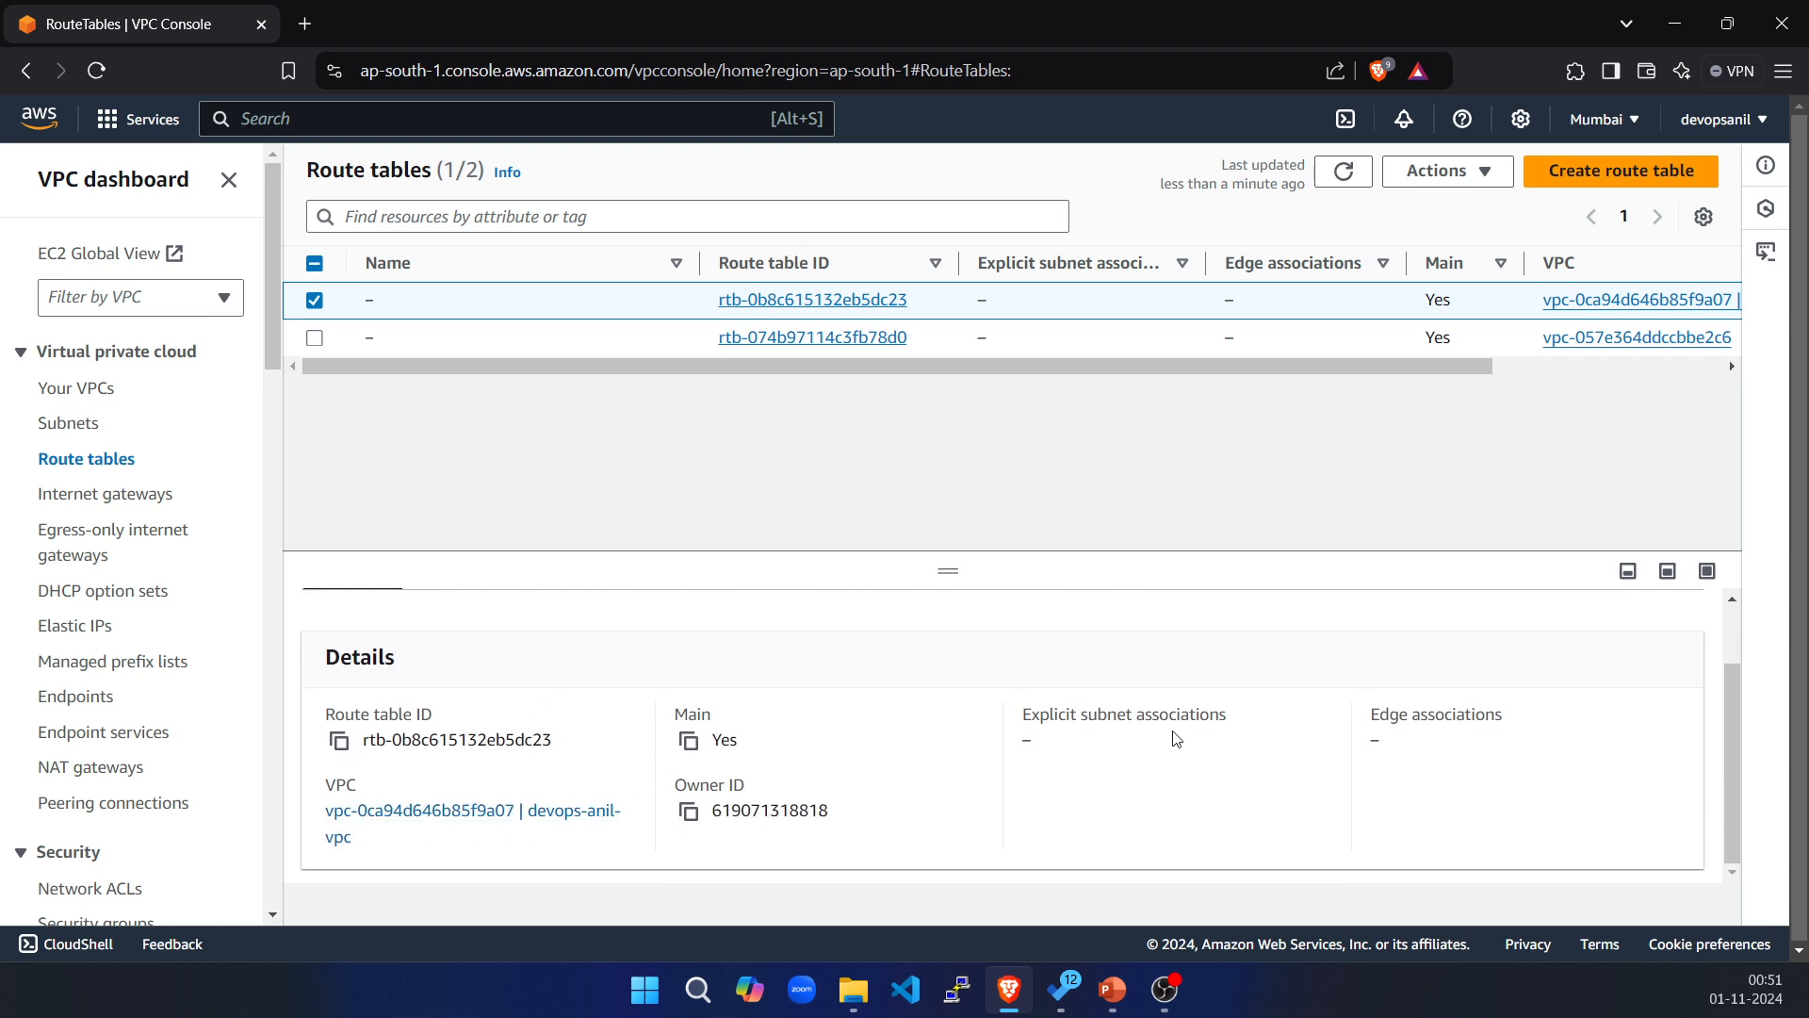
pyautogui.scroll(2, 625, 695)
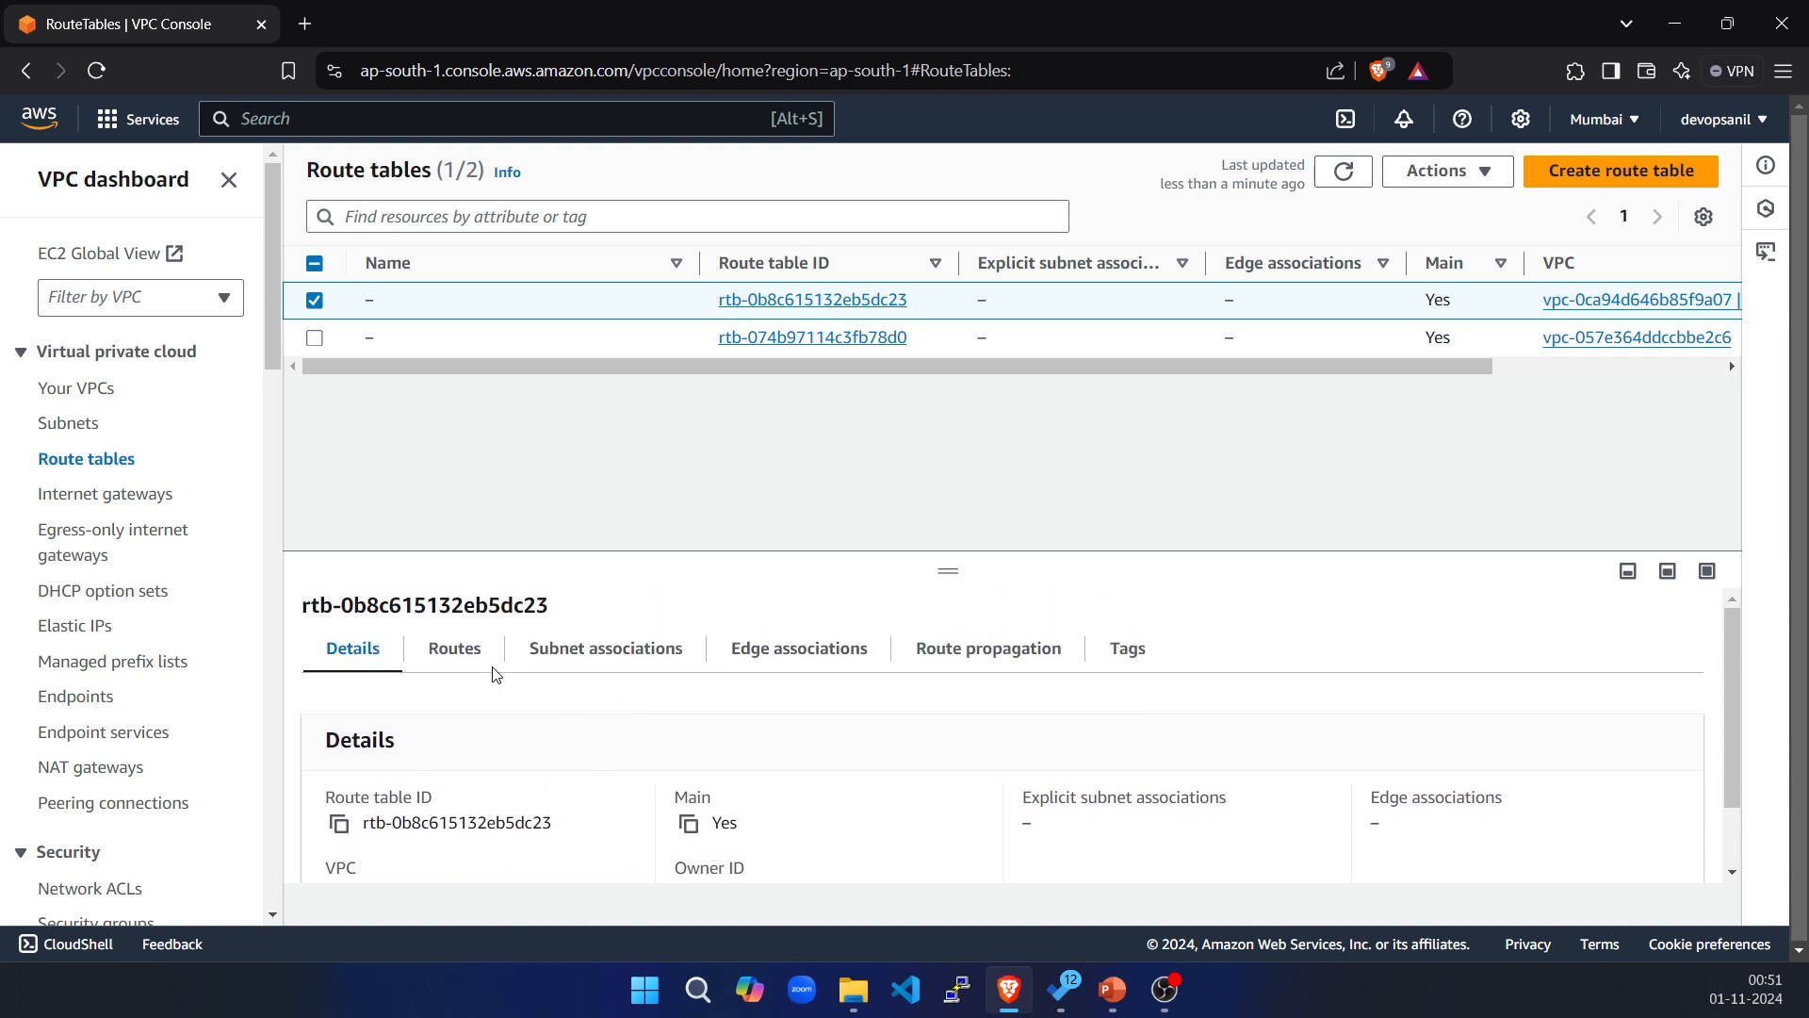
pyautogui.click(456, 651)
pyautogui.moveTo(317, 842); pyautogui.dragTo(795, 848)
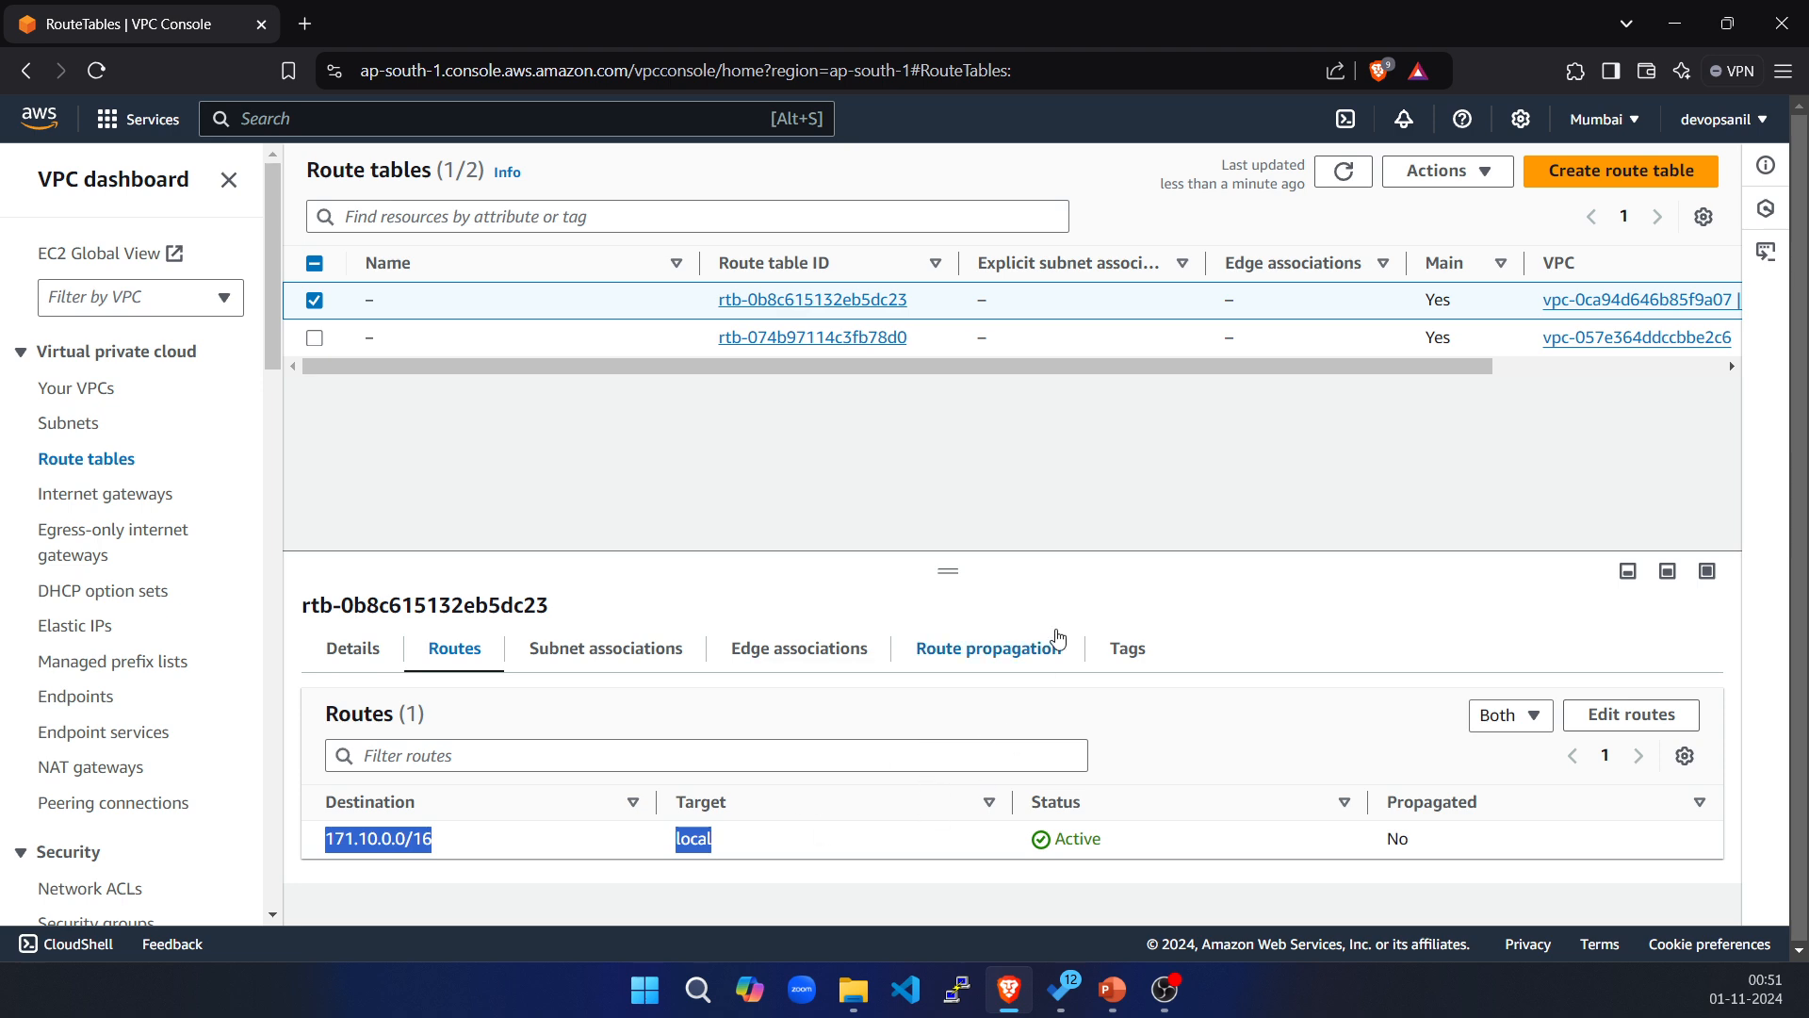
pyautogui.click(317, 312)
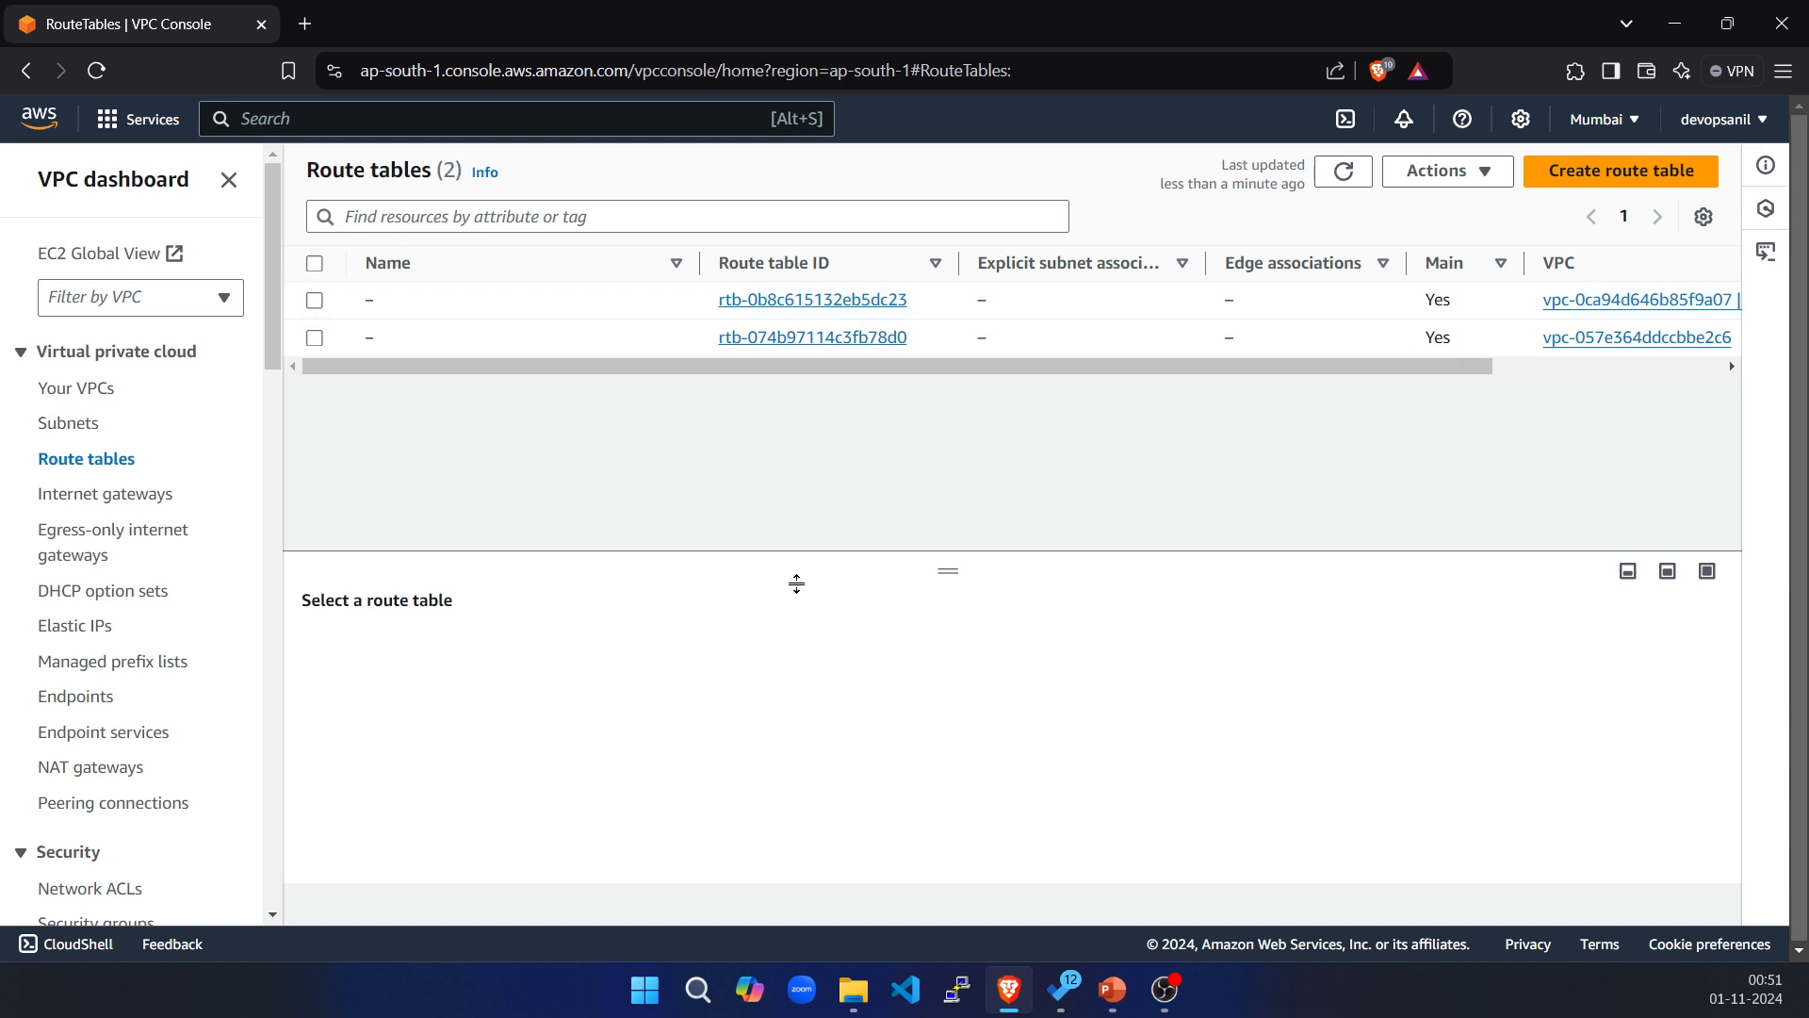
# Open and refresh the internet gateways list and check which VPC the existing gateway is attached to.
pyautogui.click(98, 505)
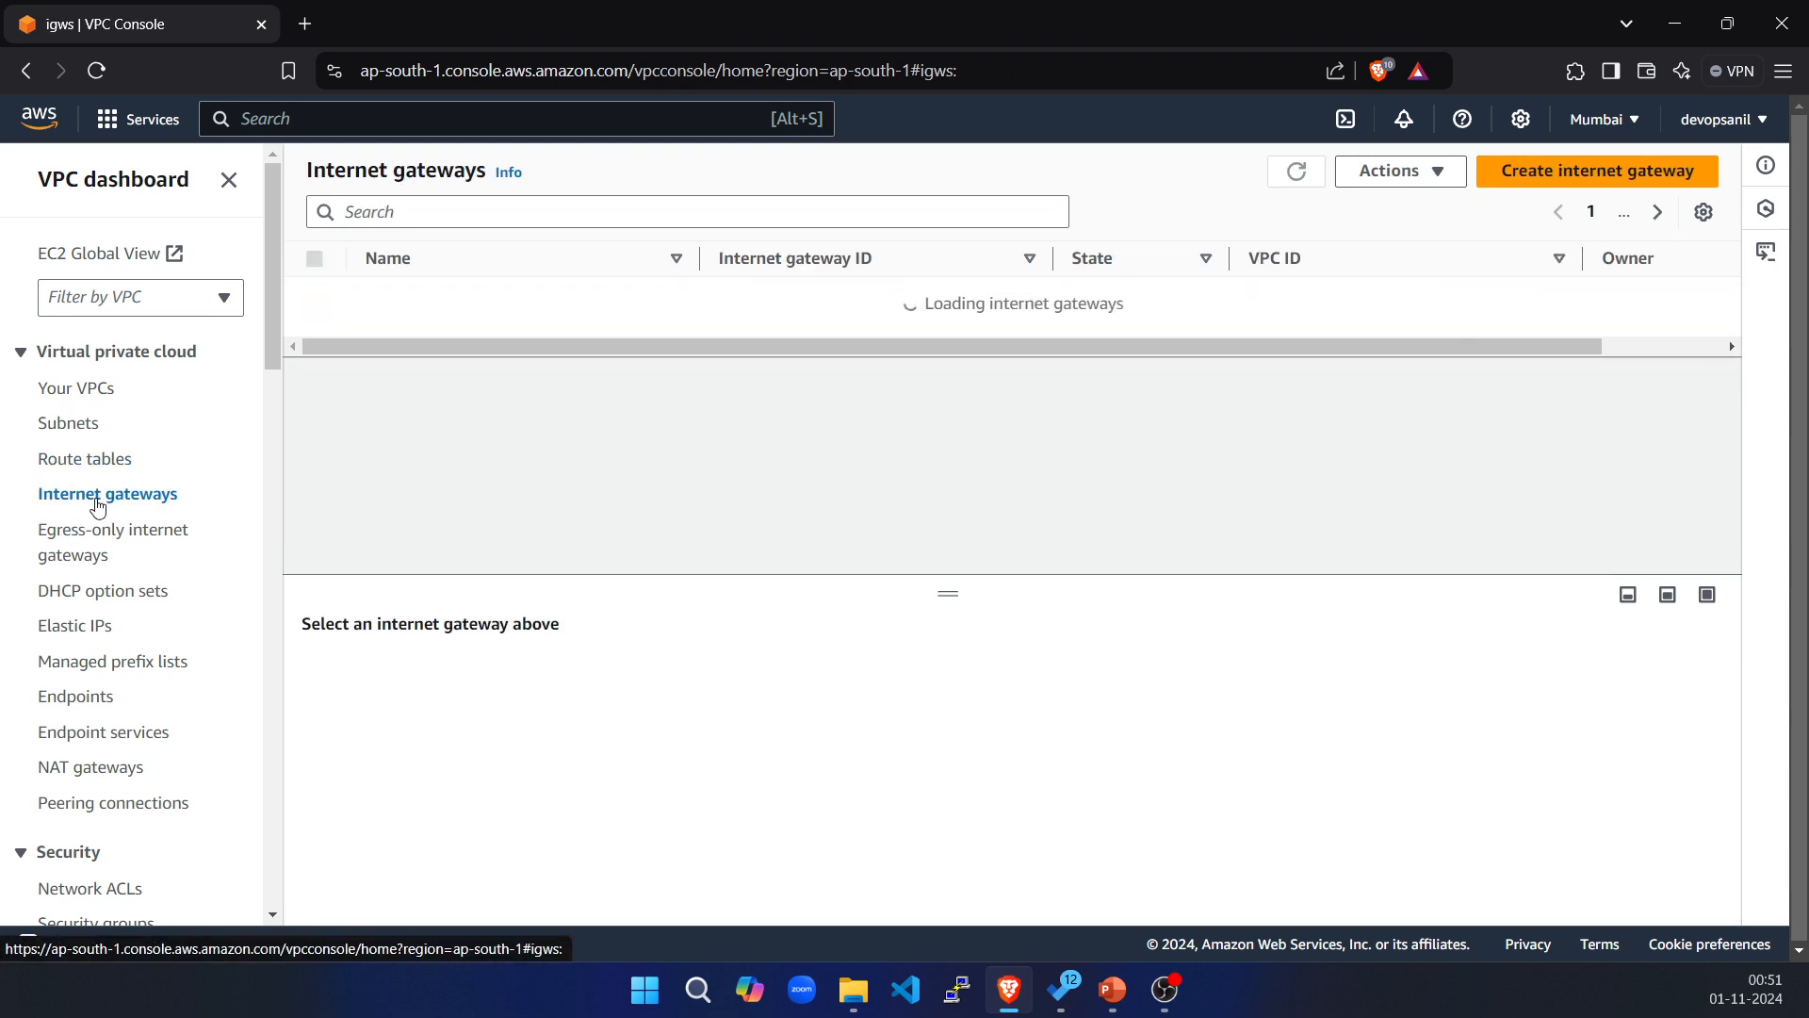
pyautogui.click(1297, 171)
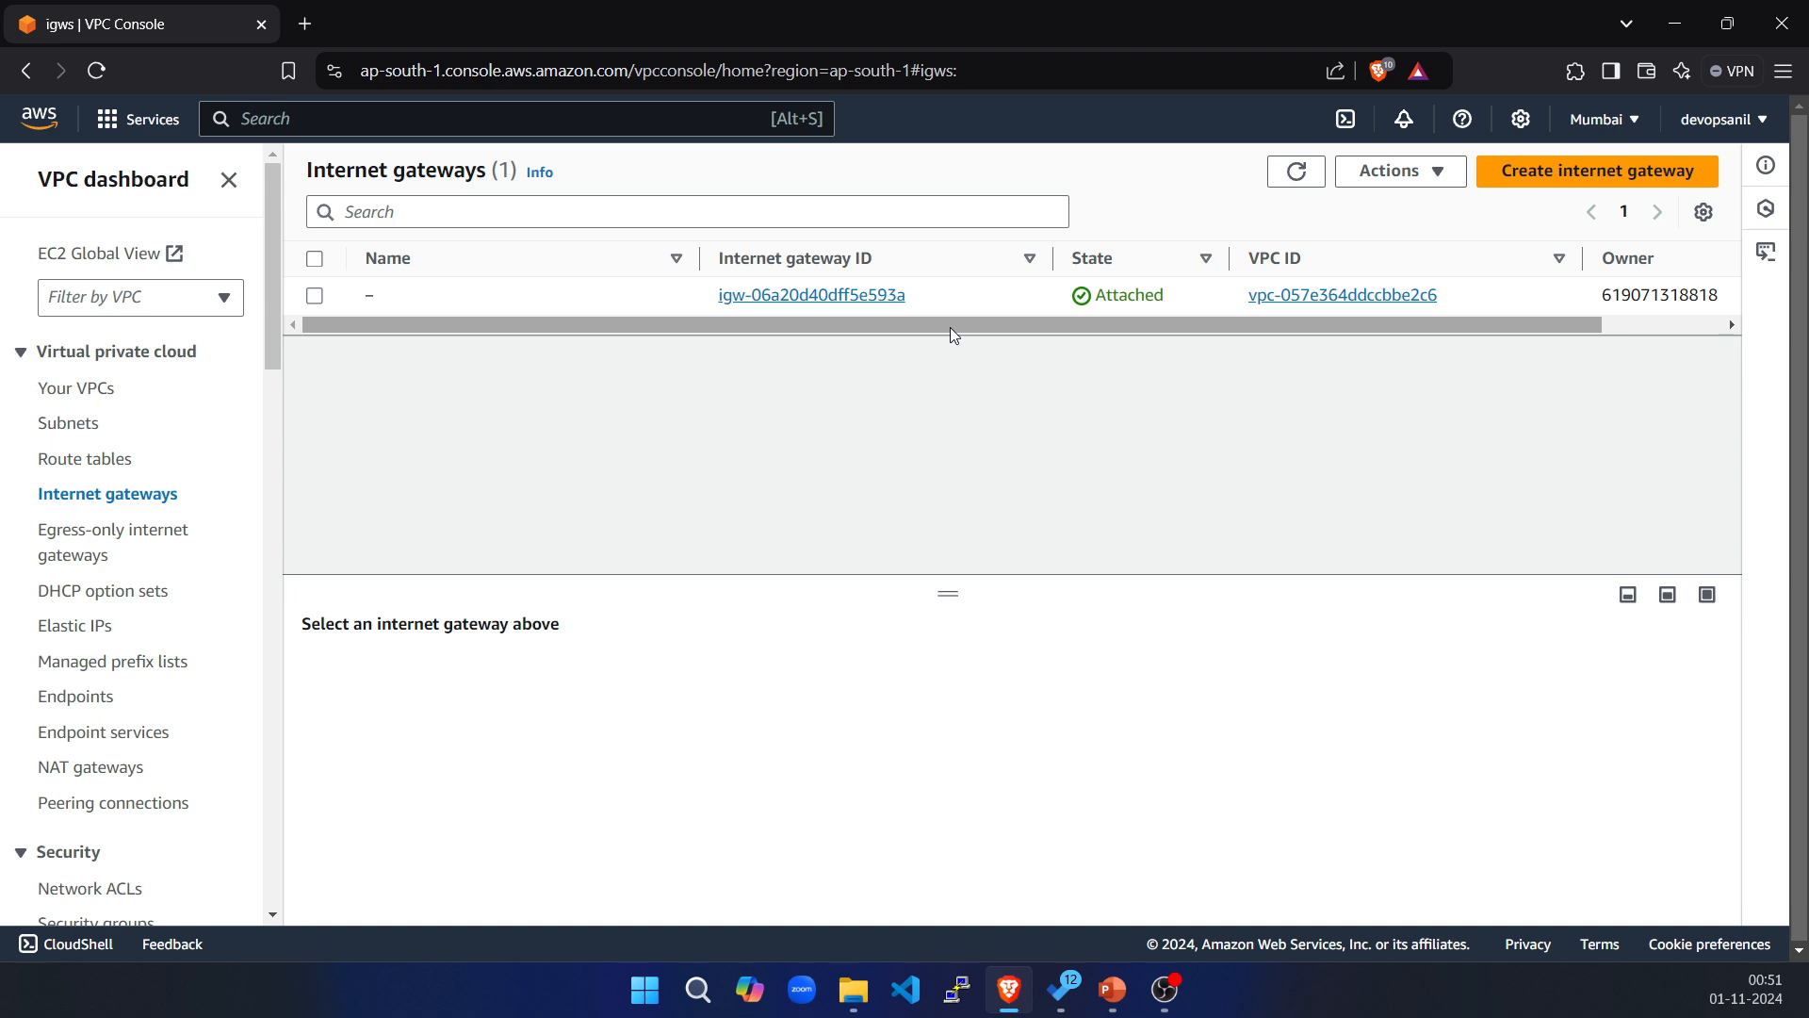
pyautogui.moveTo(969, 324); pyautogui.dragTo(1295, 330)
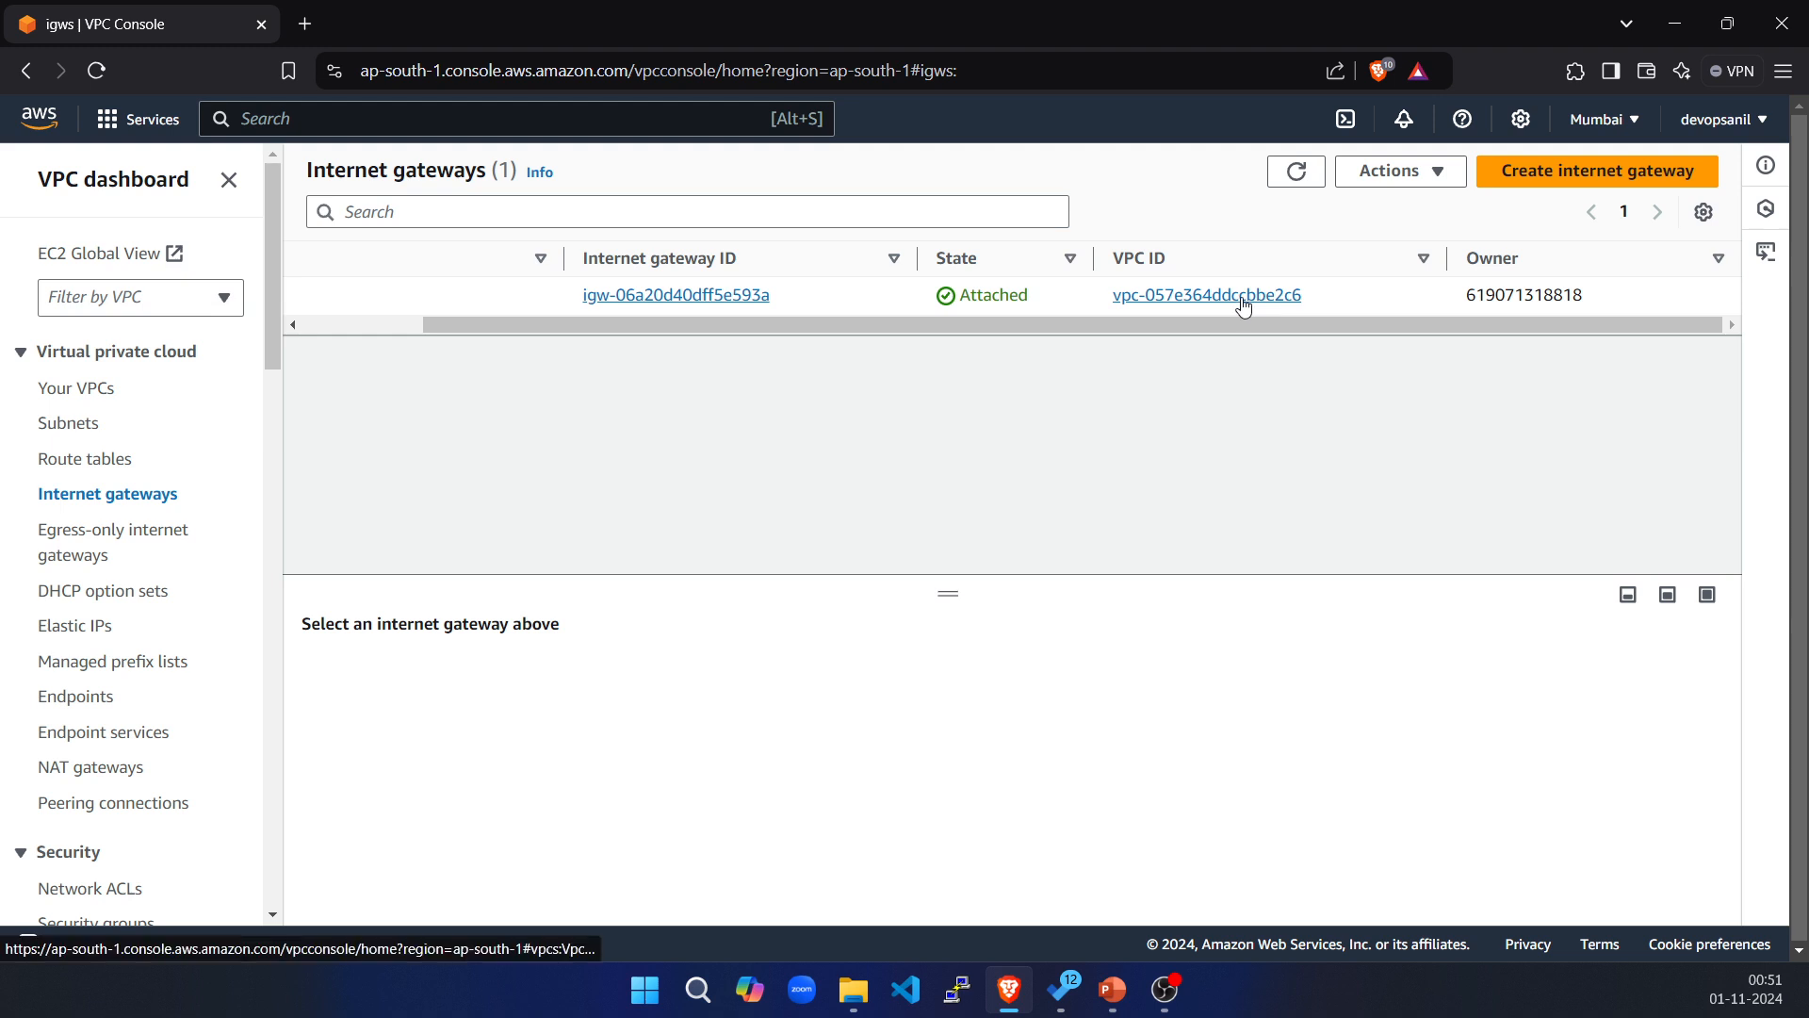
# Open and refresh the egress-only internet gateways list, and examine the DHCP option set's domain name with the Options column widened.
pyautogui.click(76, 542)
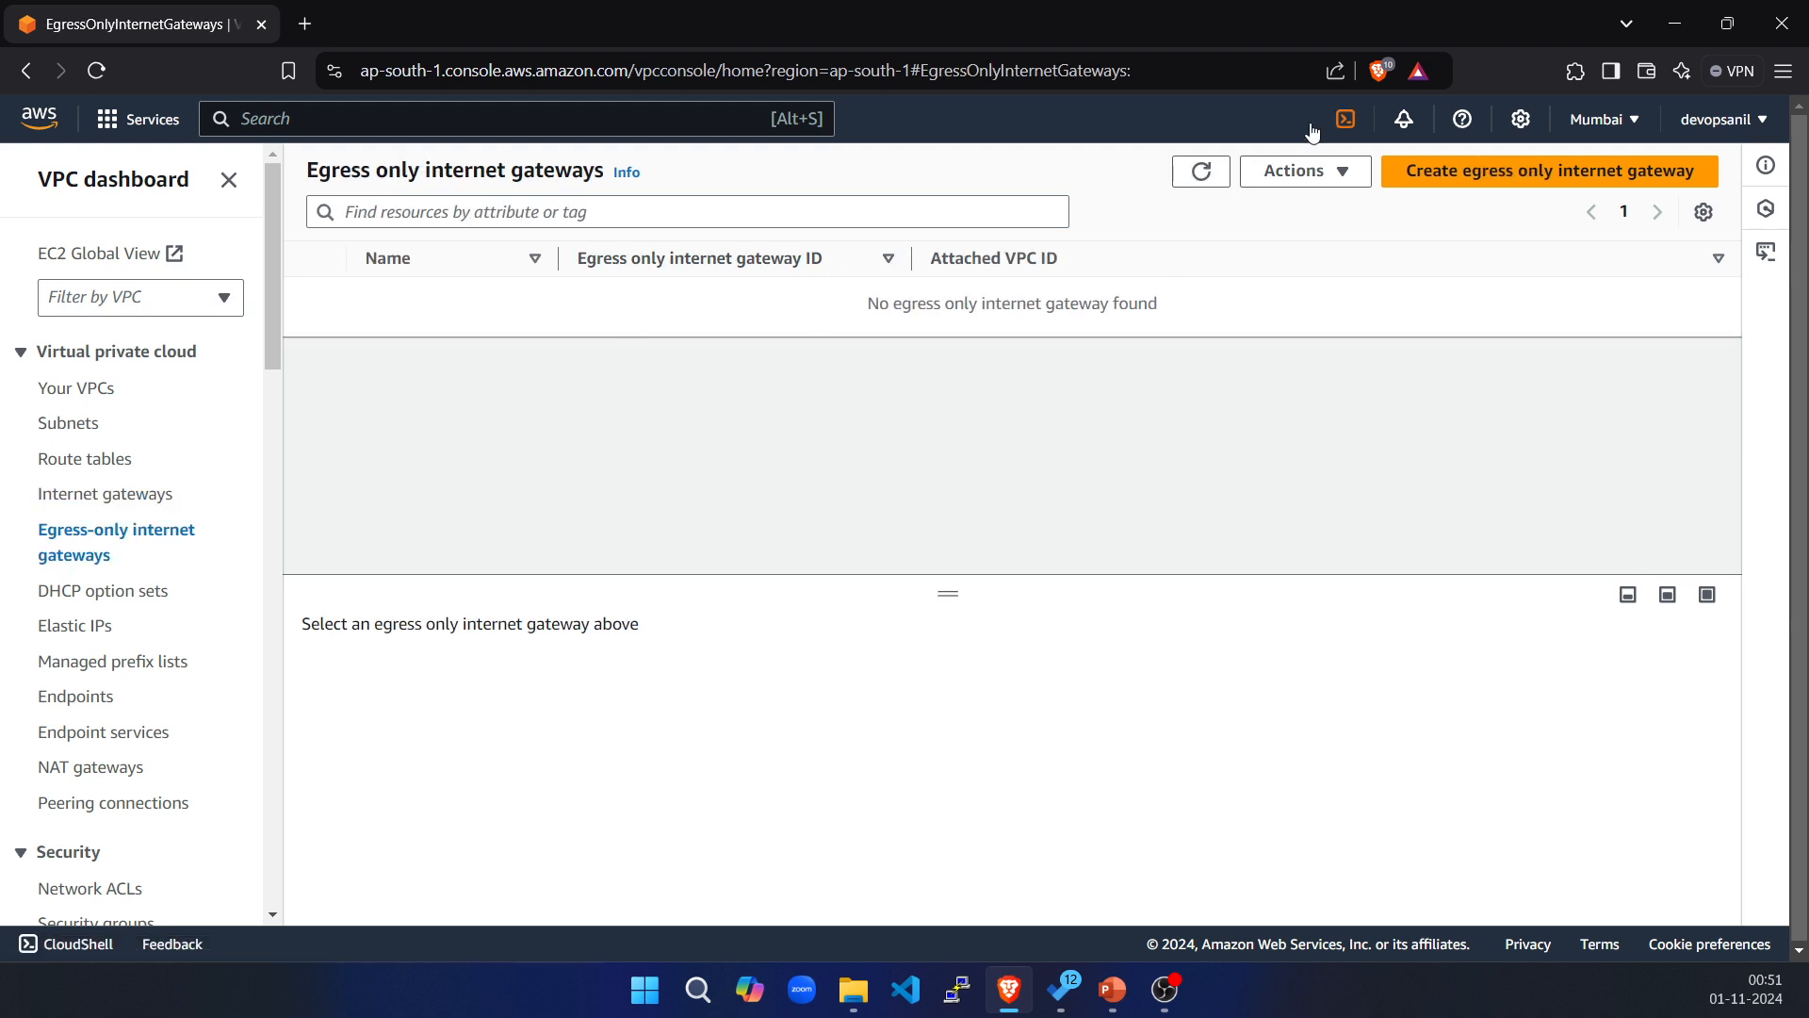
pyautogui.click(1202, 170)
pyautogui.click(71, 596)
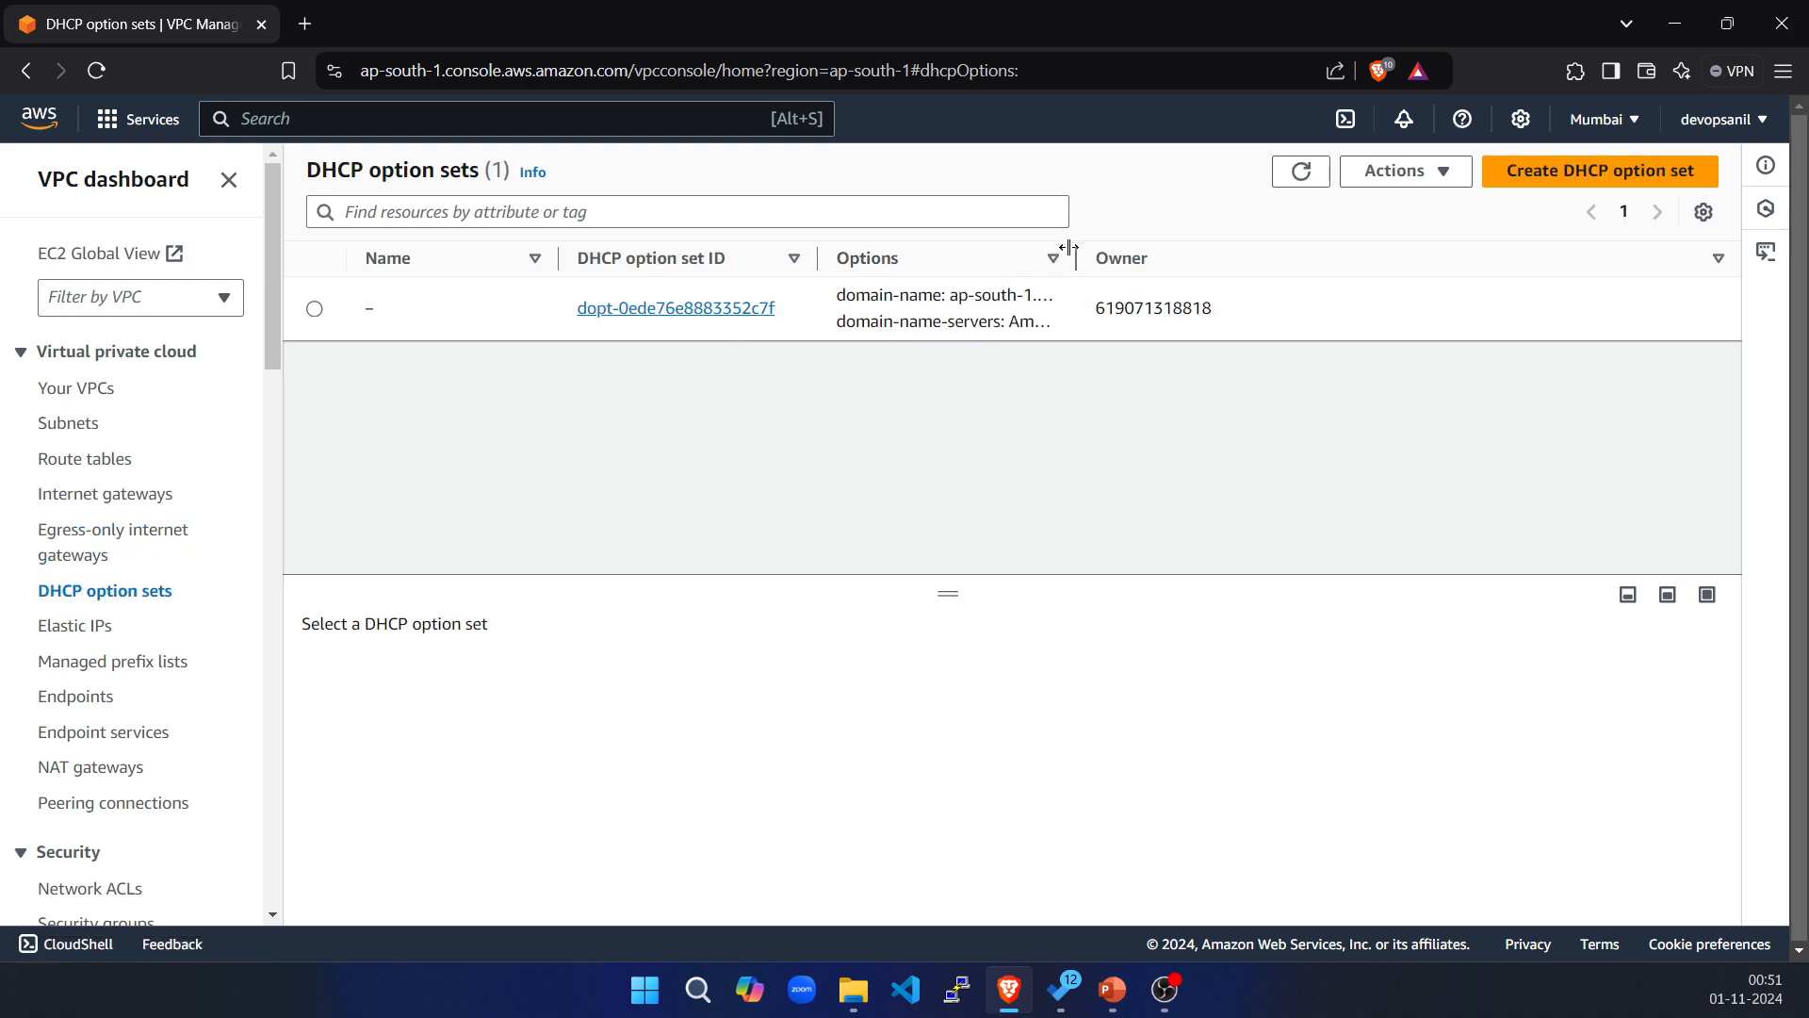
pyautogui.moveTo(1077, 257); pyautogui.dragTo(1347, 256)
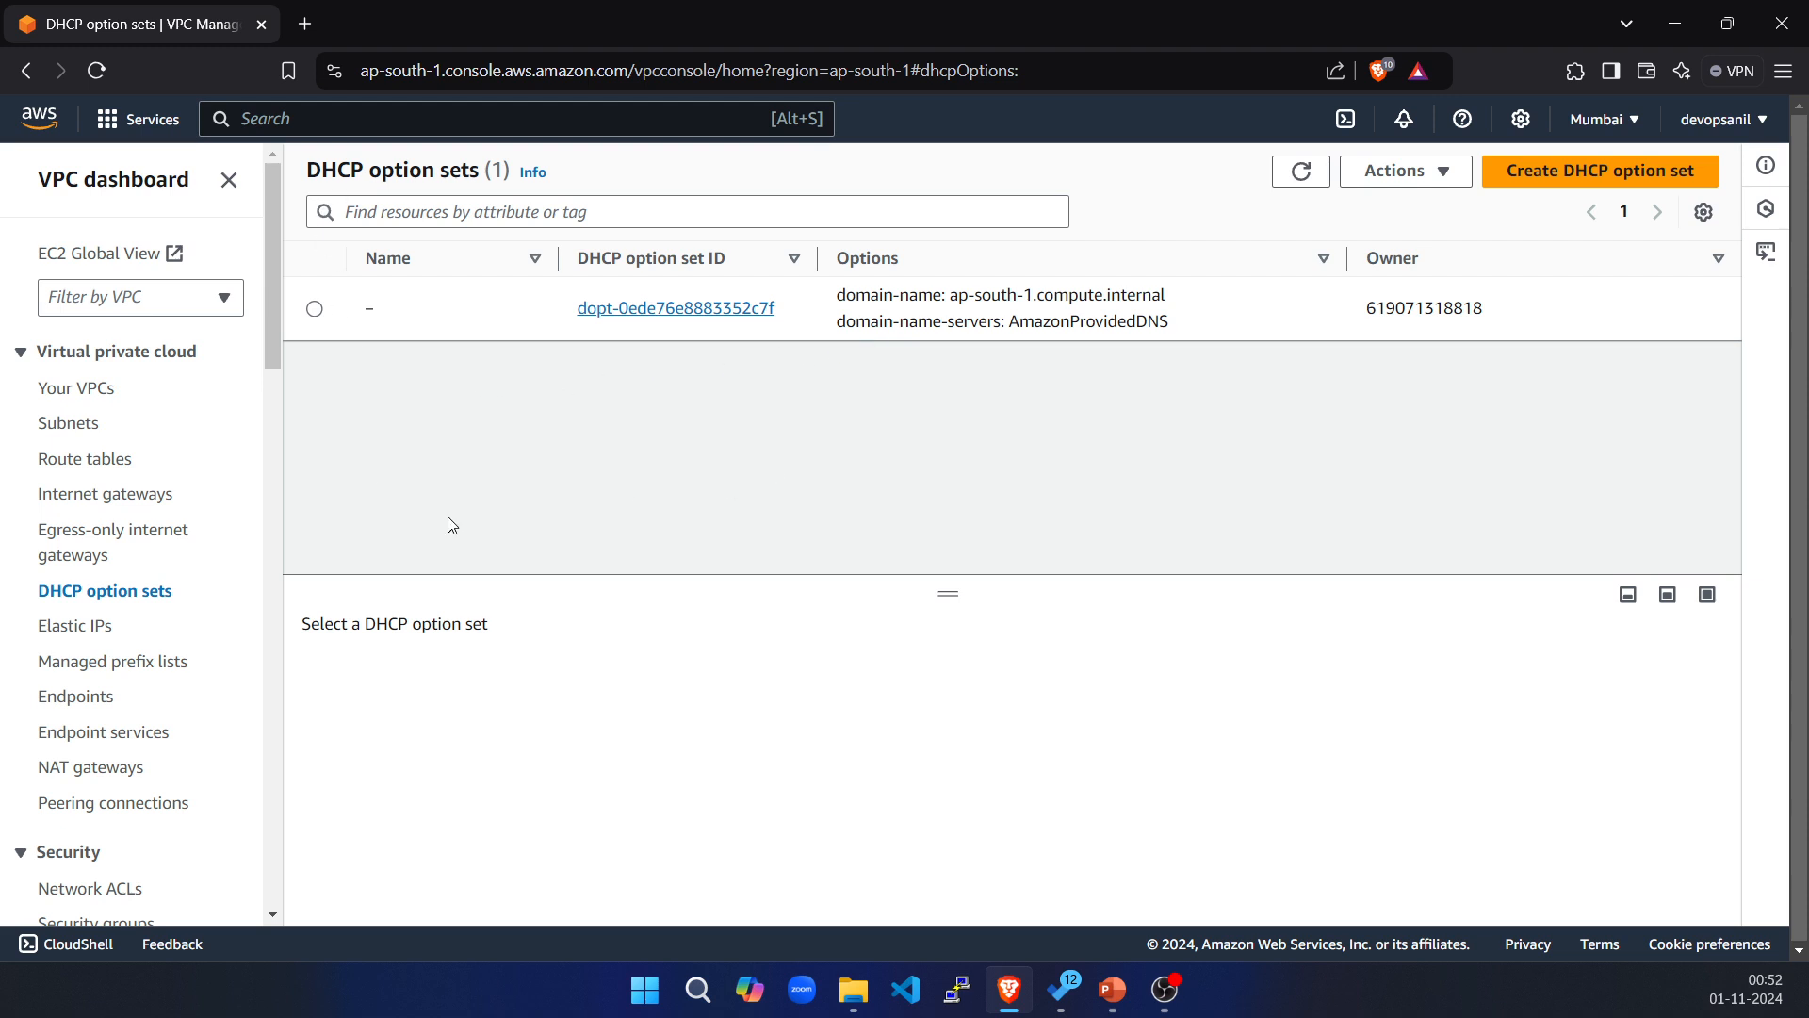
pyautogui.moveTo(954, 299); pyautogui.dragTo(1170, 303)
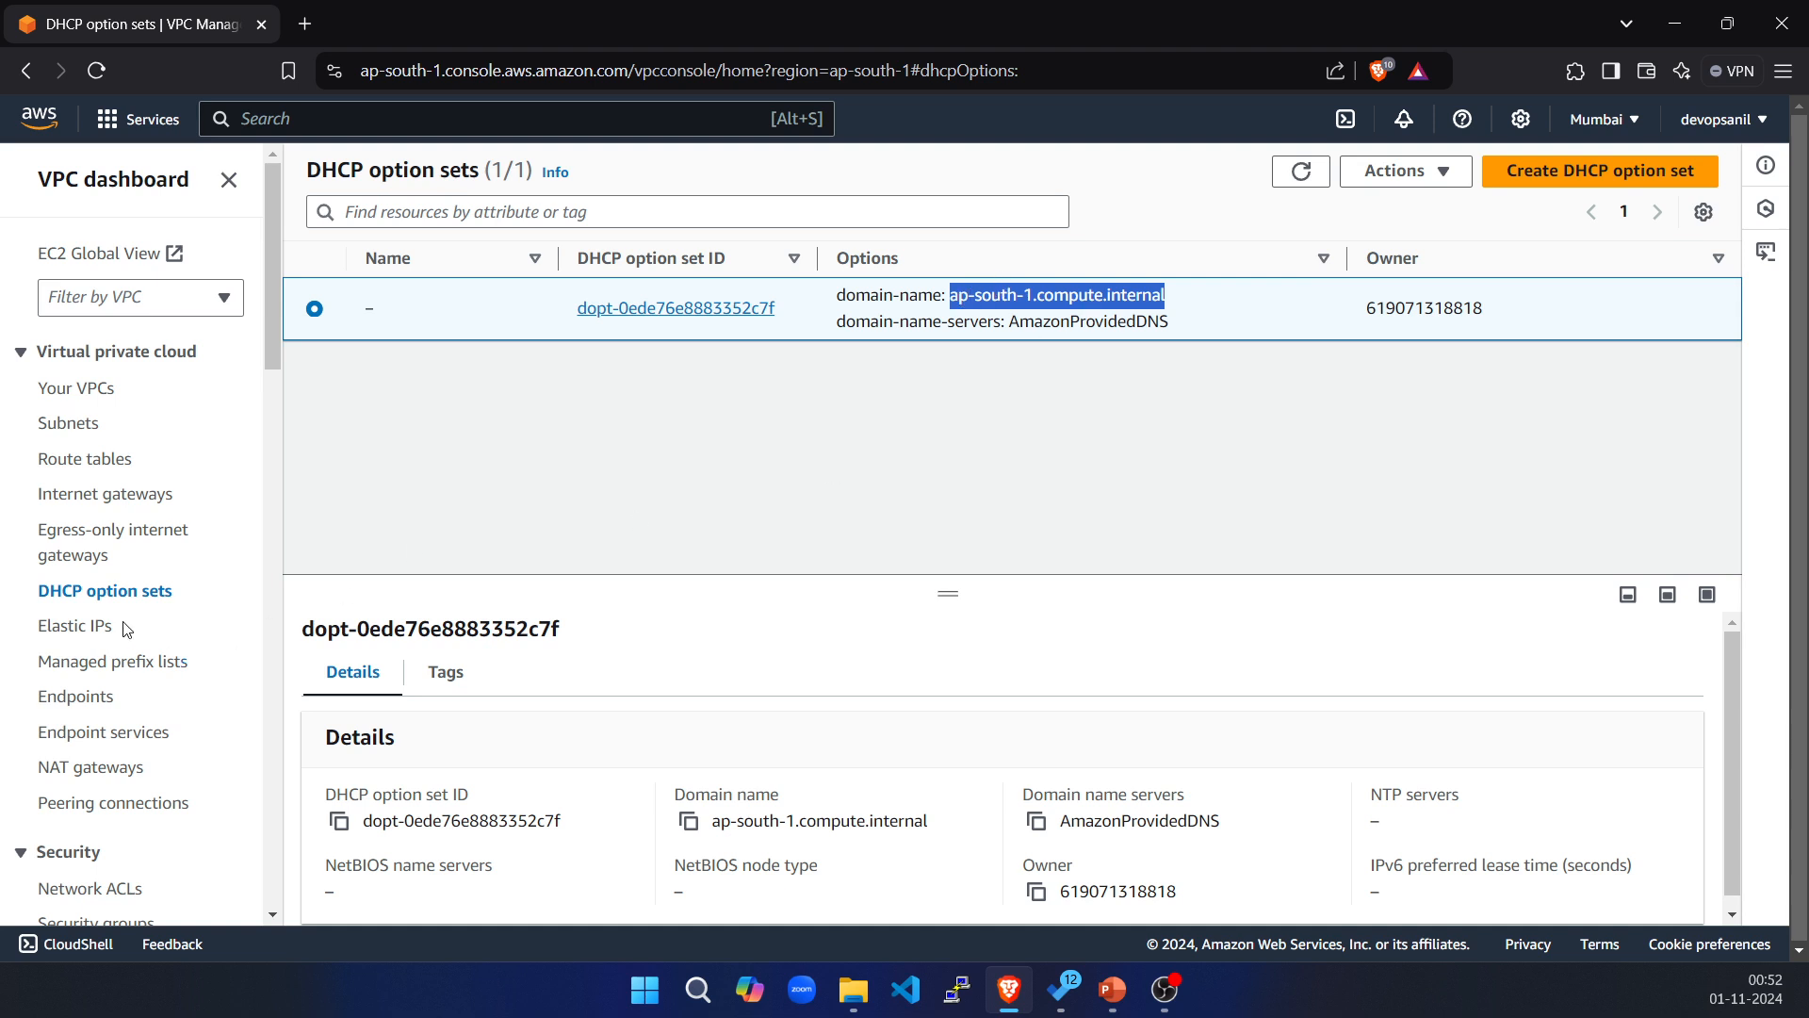
# Check the Elastic IP addresses and managed prefix lists, widening the prefix list name column to read the full names.
pyautogui.click(62, 627)
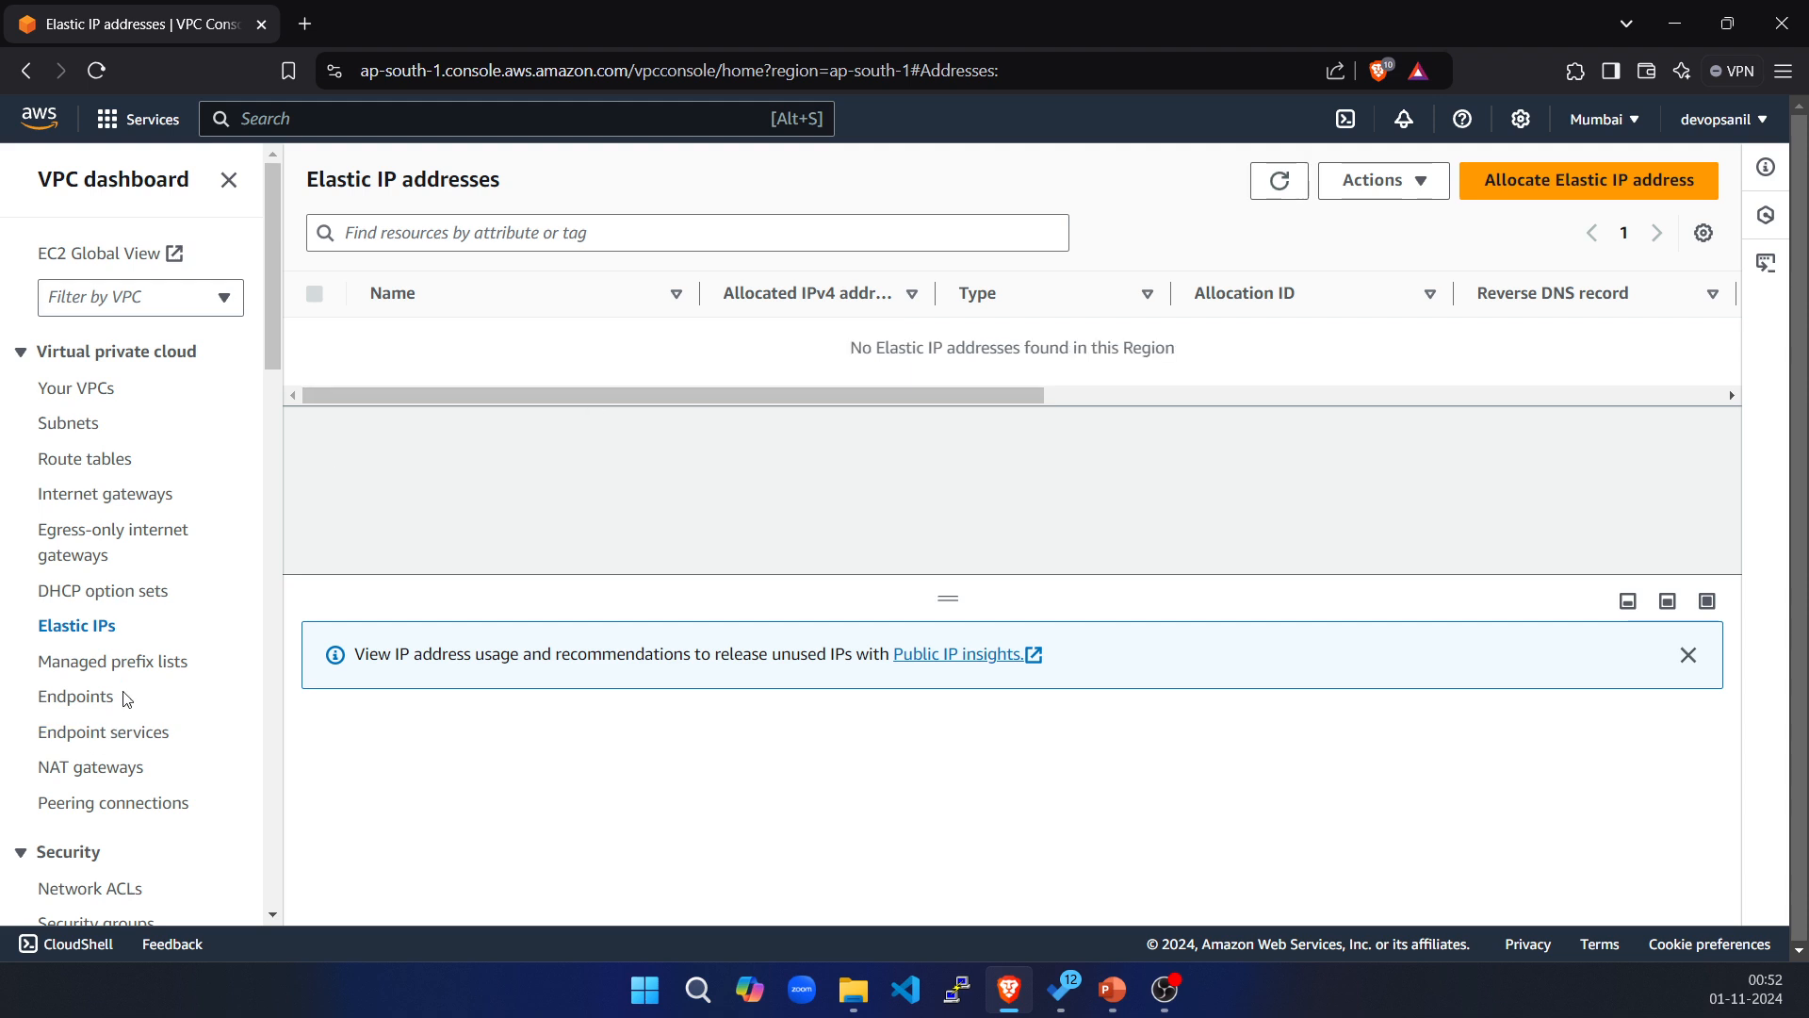
pyautogui.click(117, 664)
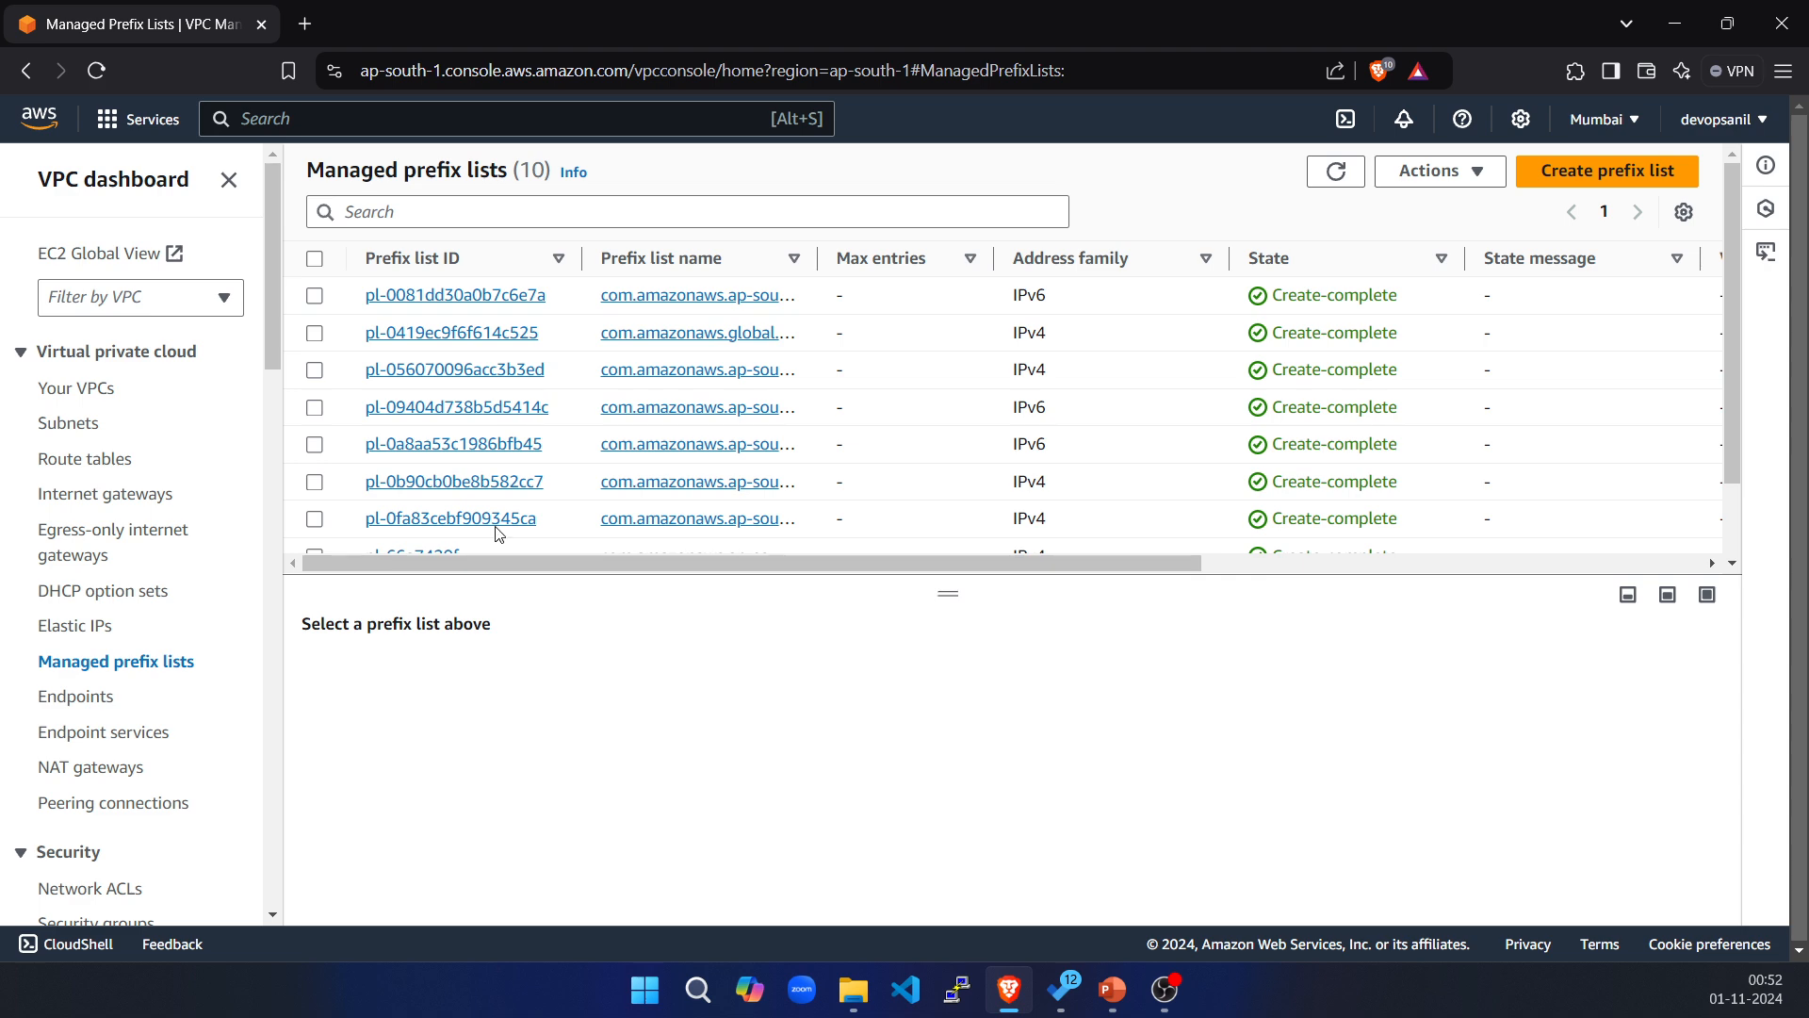
pyautogui.scroll(-2, 490, 453)
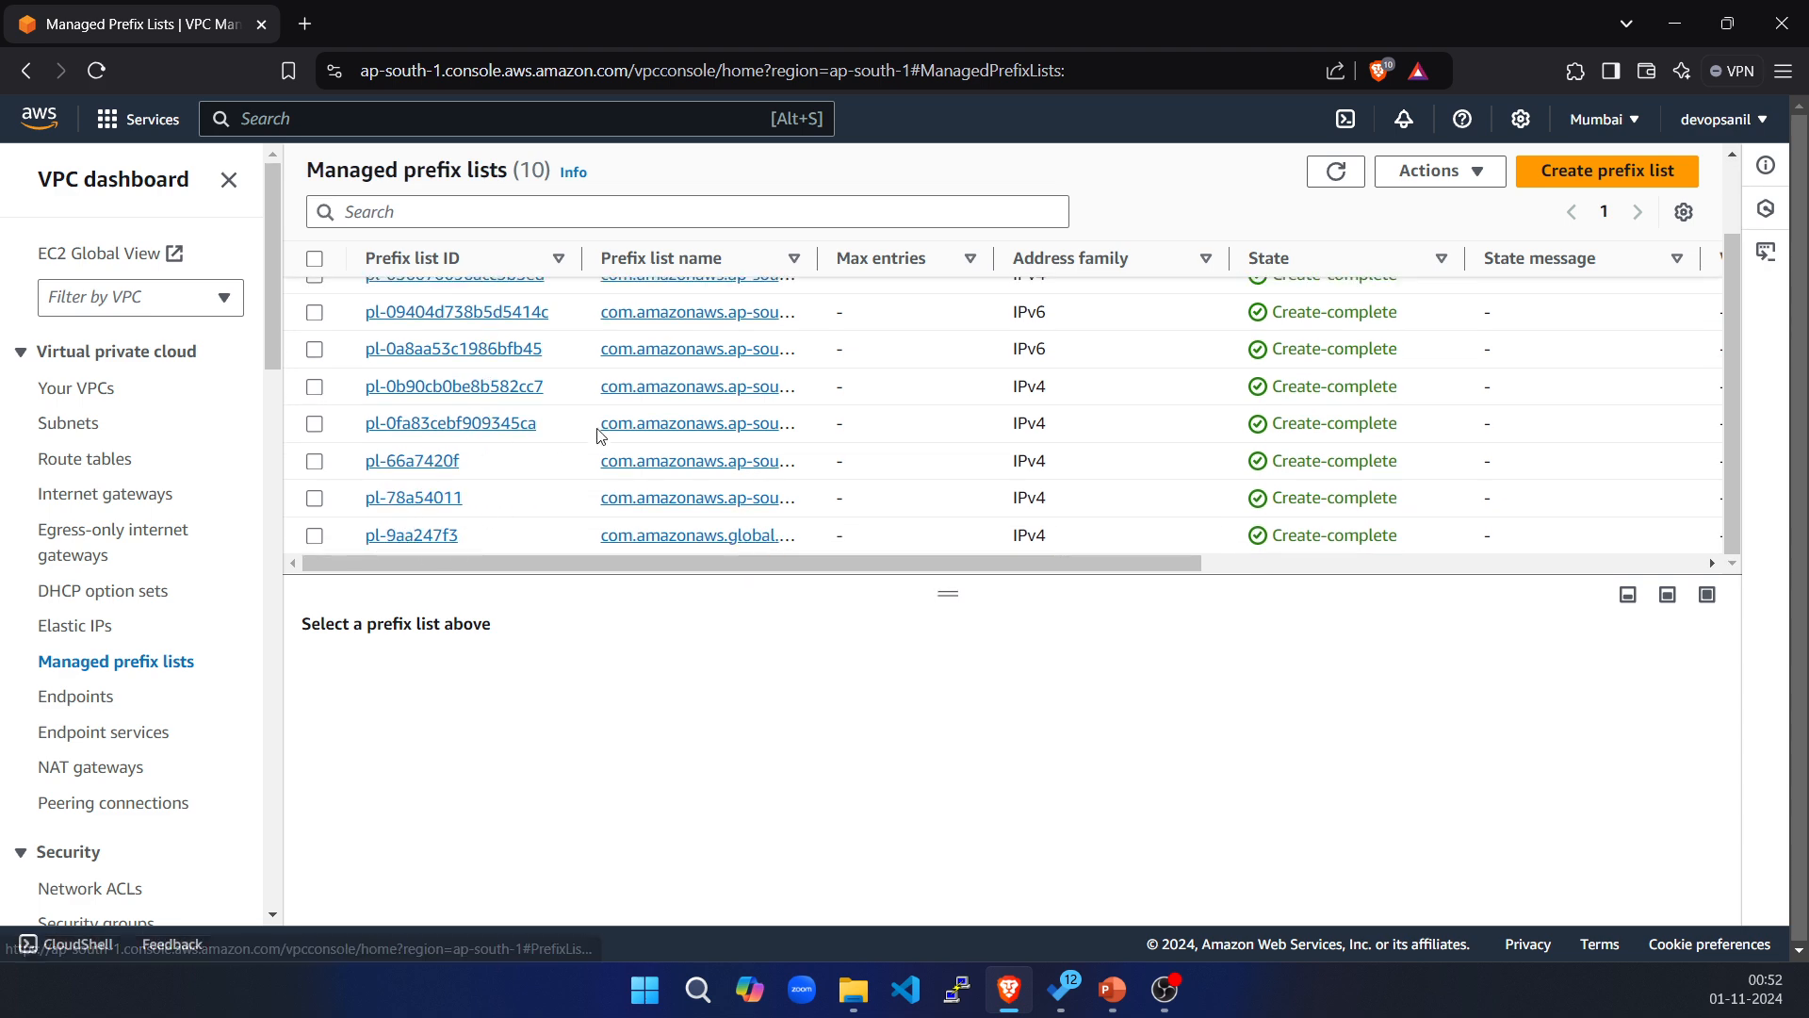
pyautogui.moveTo(817, 257); pyautogui.dragTo(1200, 258)
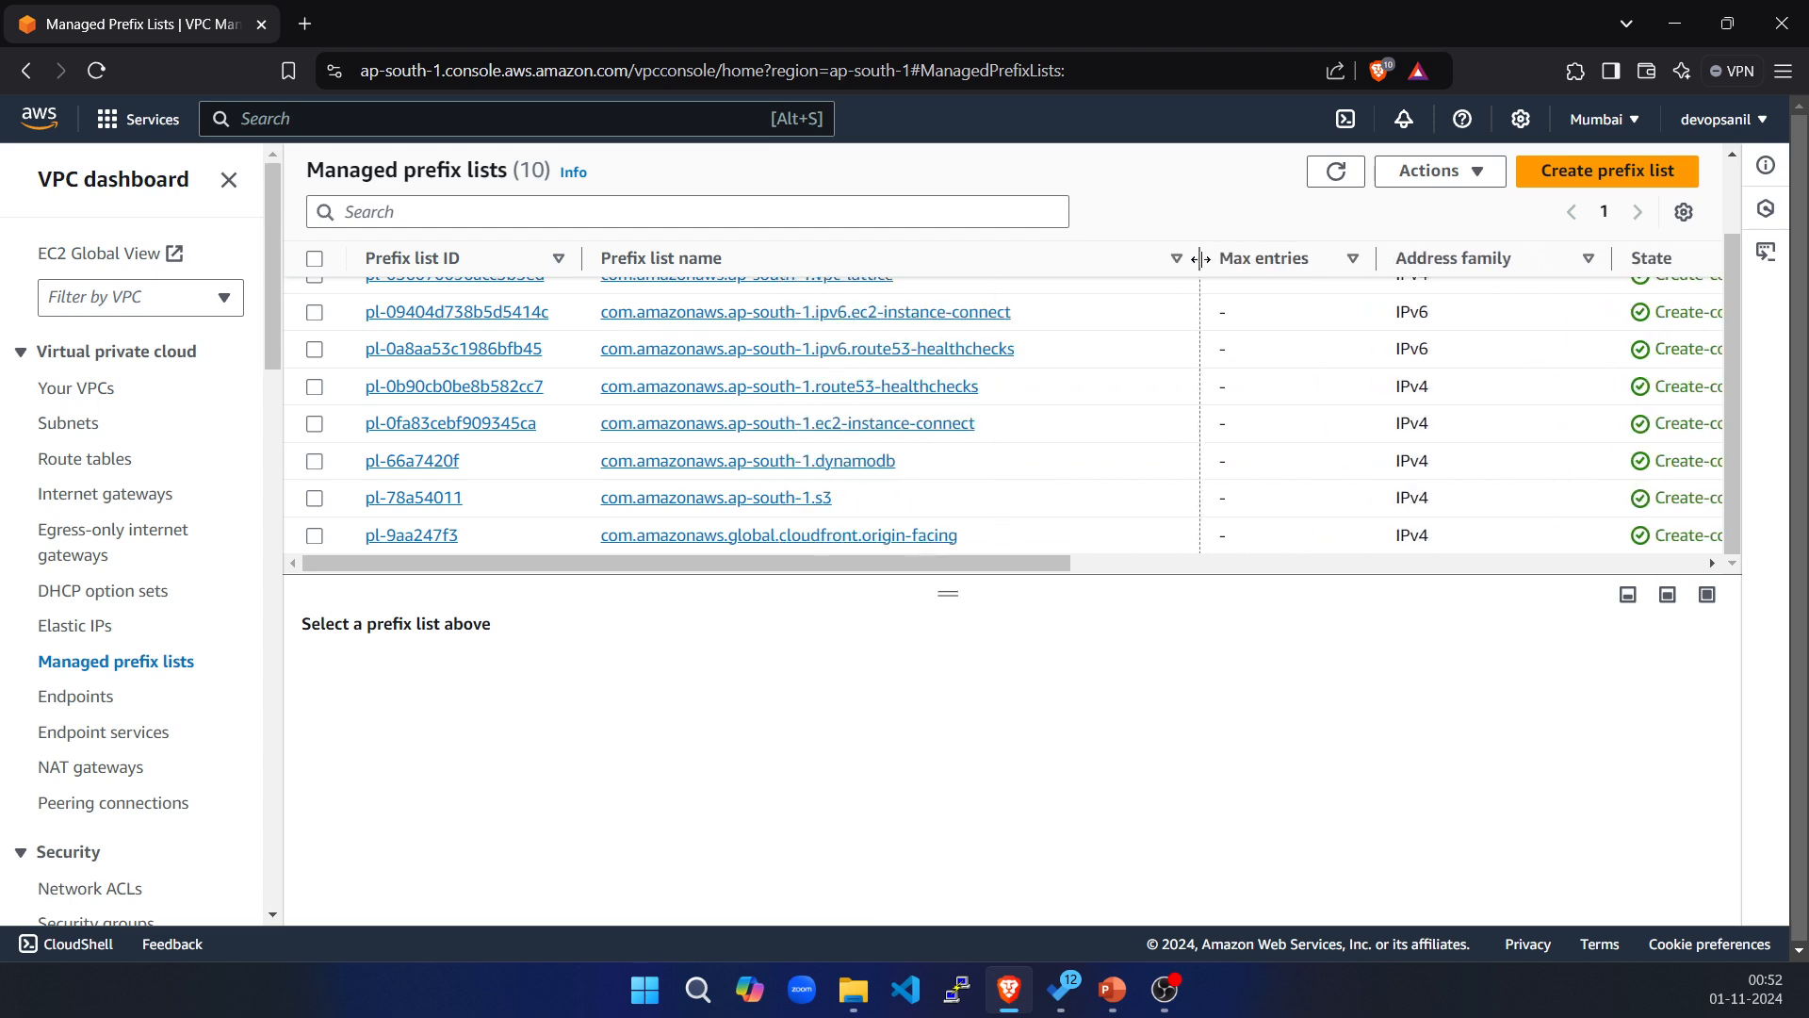
pyautogui.scroll(2, 443, 412)
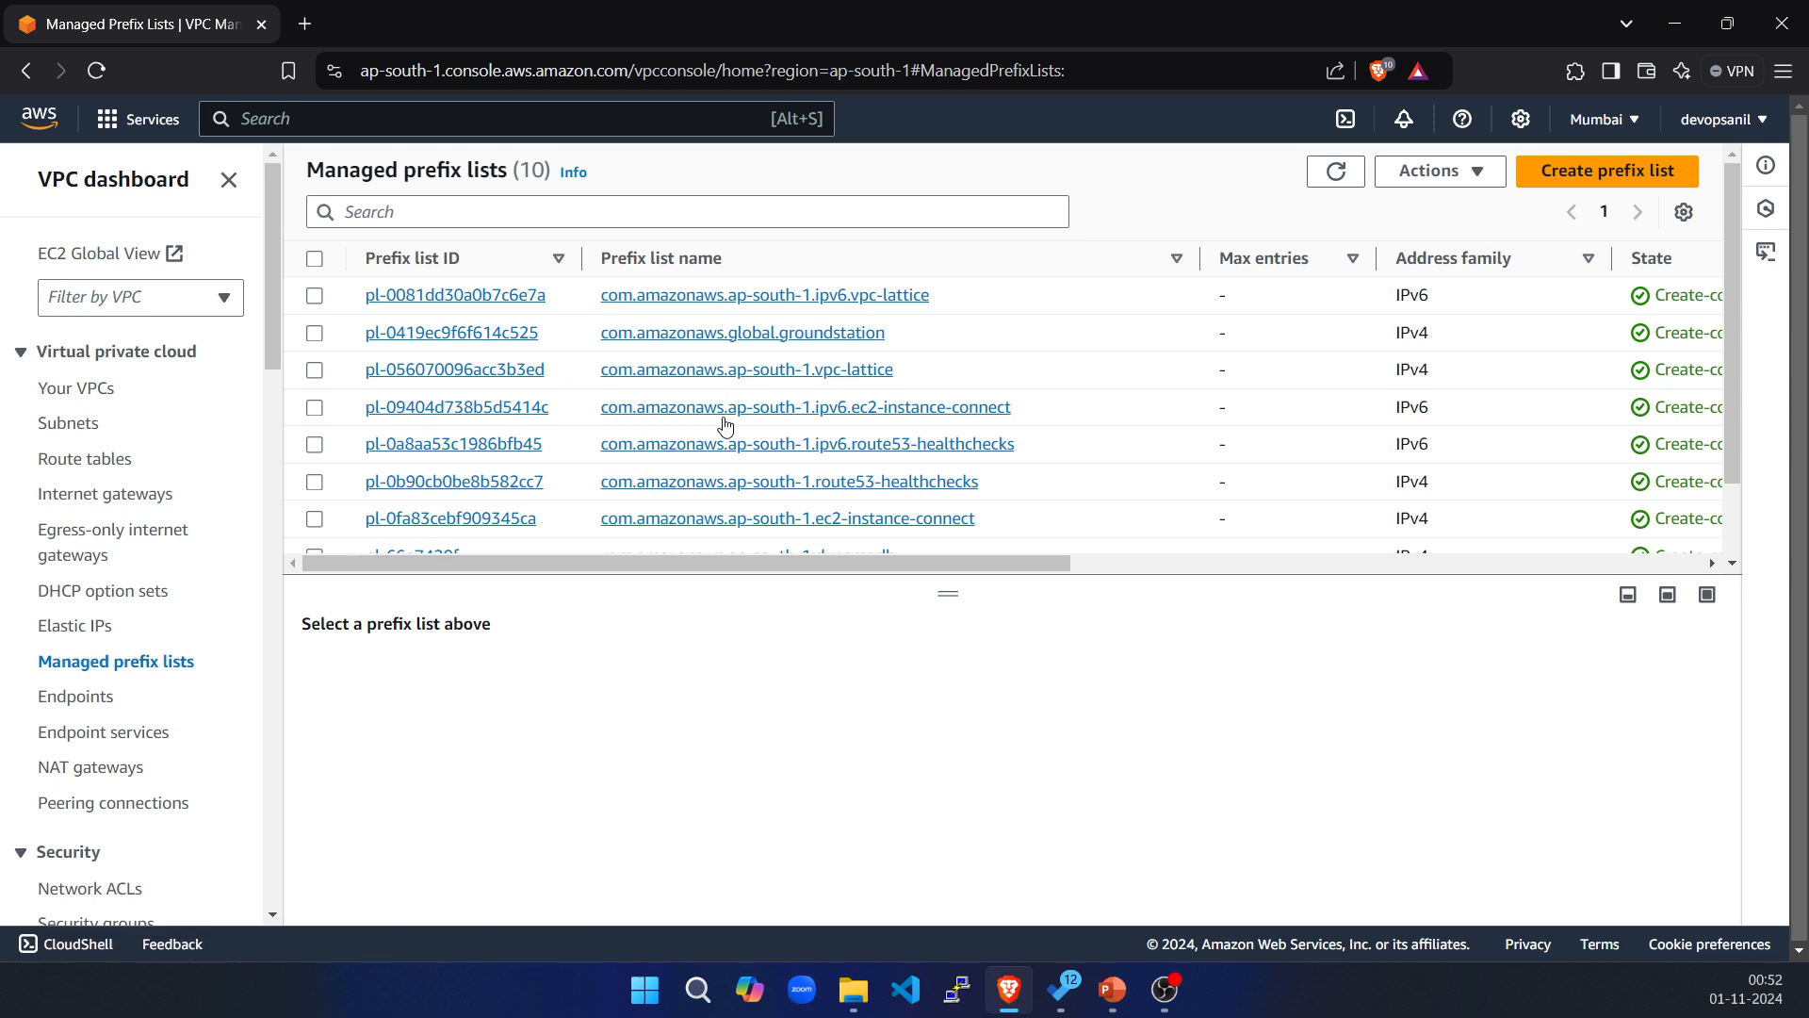
pyautogui.scroll(-1, 669, 356)
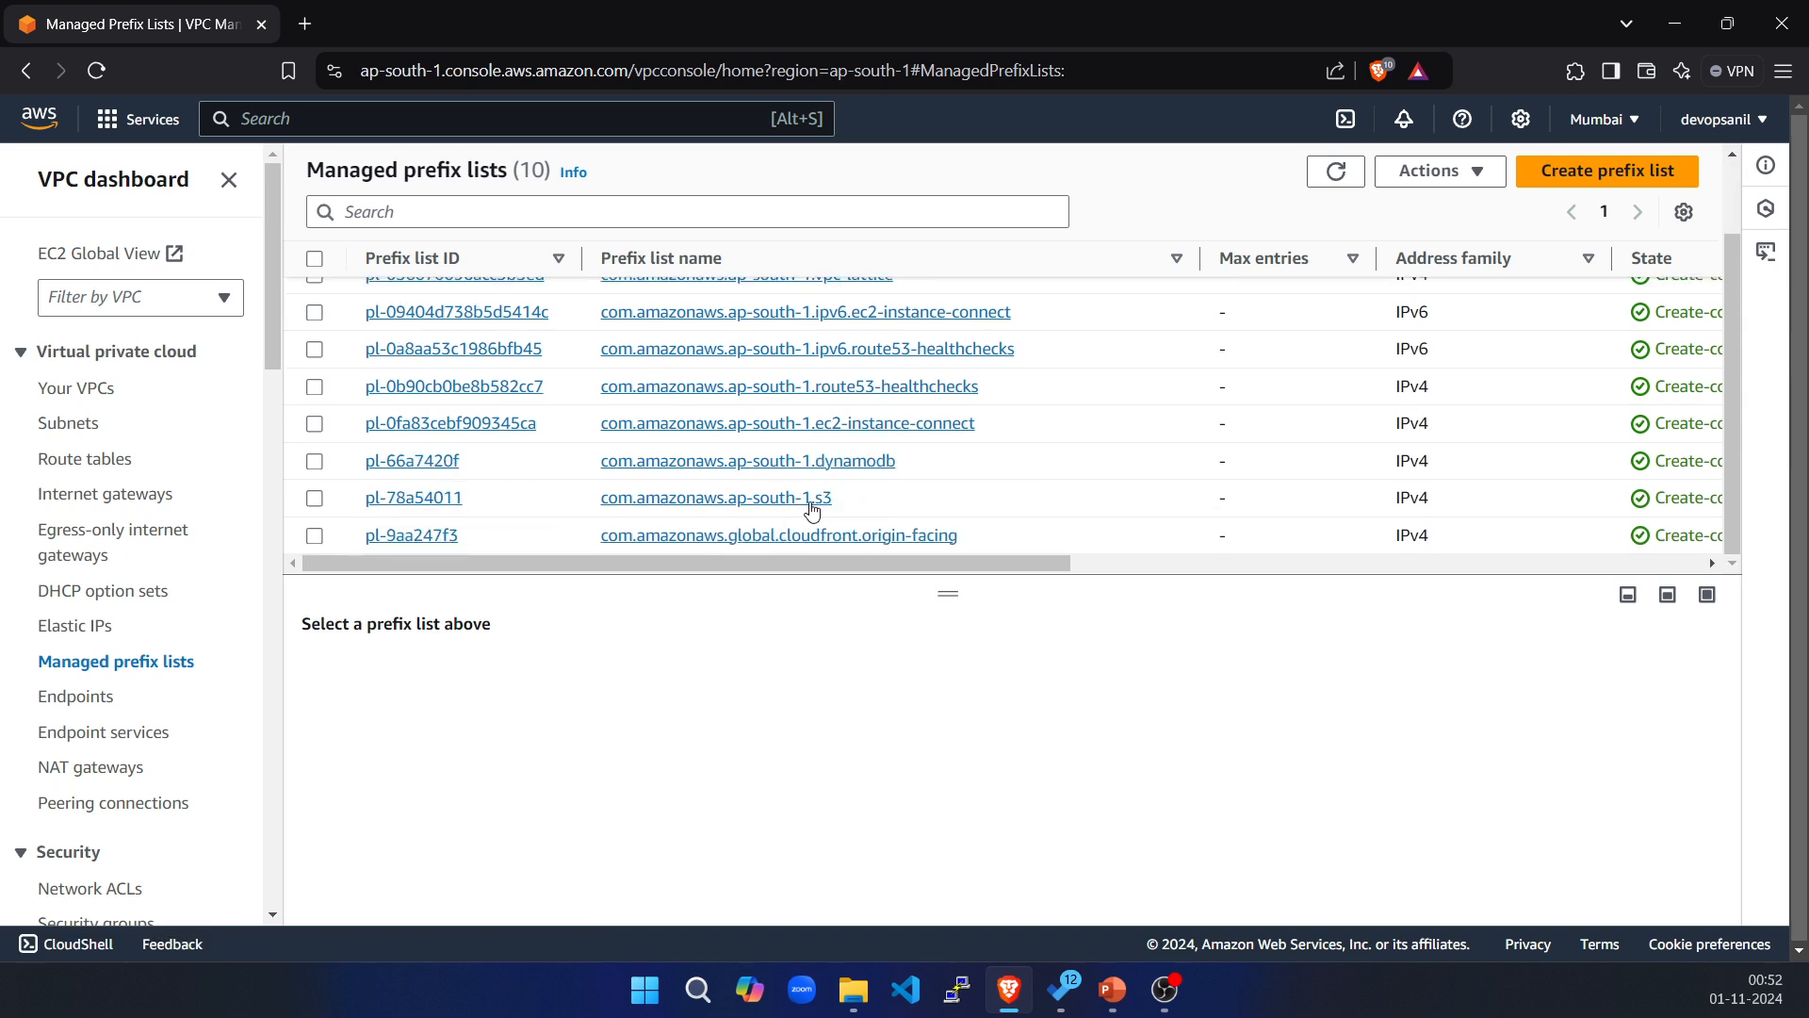
# Select the S3 prefix list to view its details, add the DynamoDB prefix list to the selection, and deselect both.
pyautogui.click(314, 499)
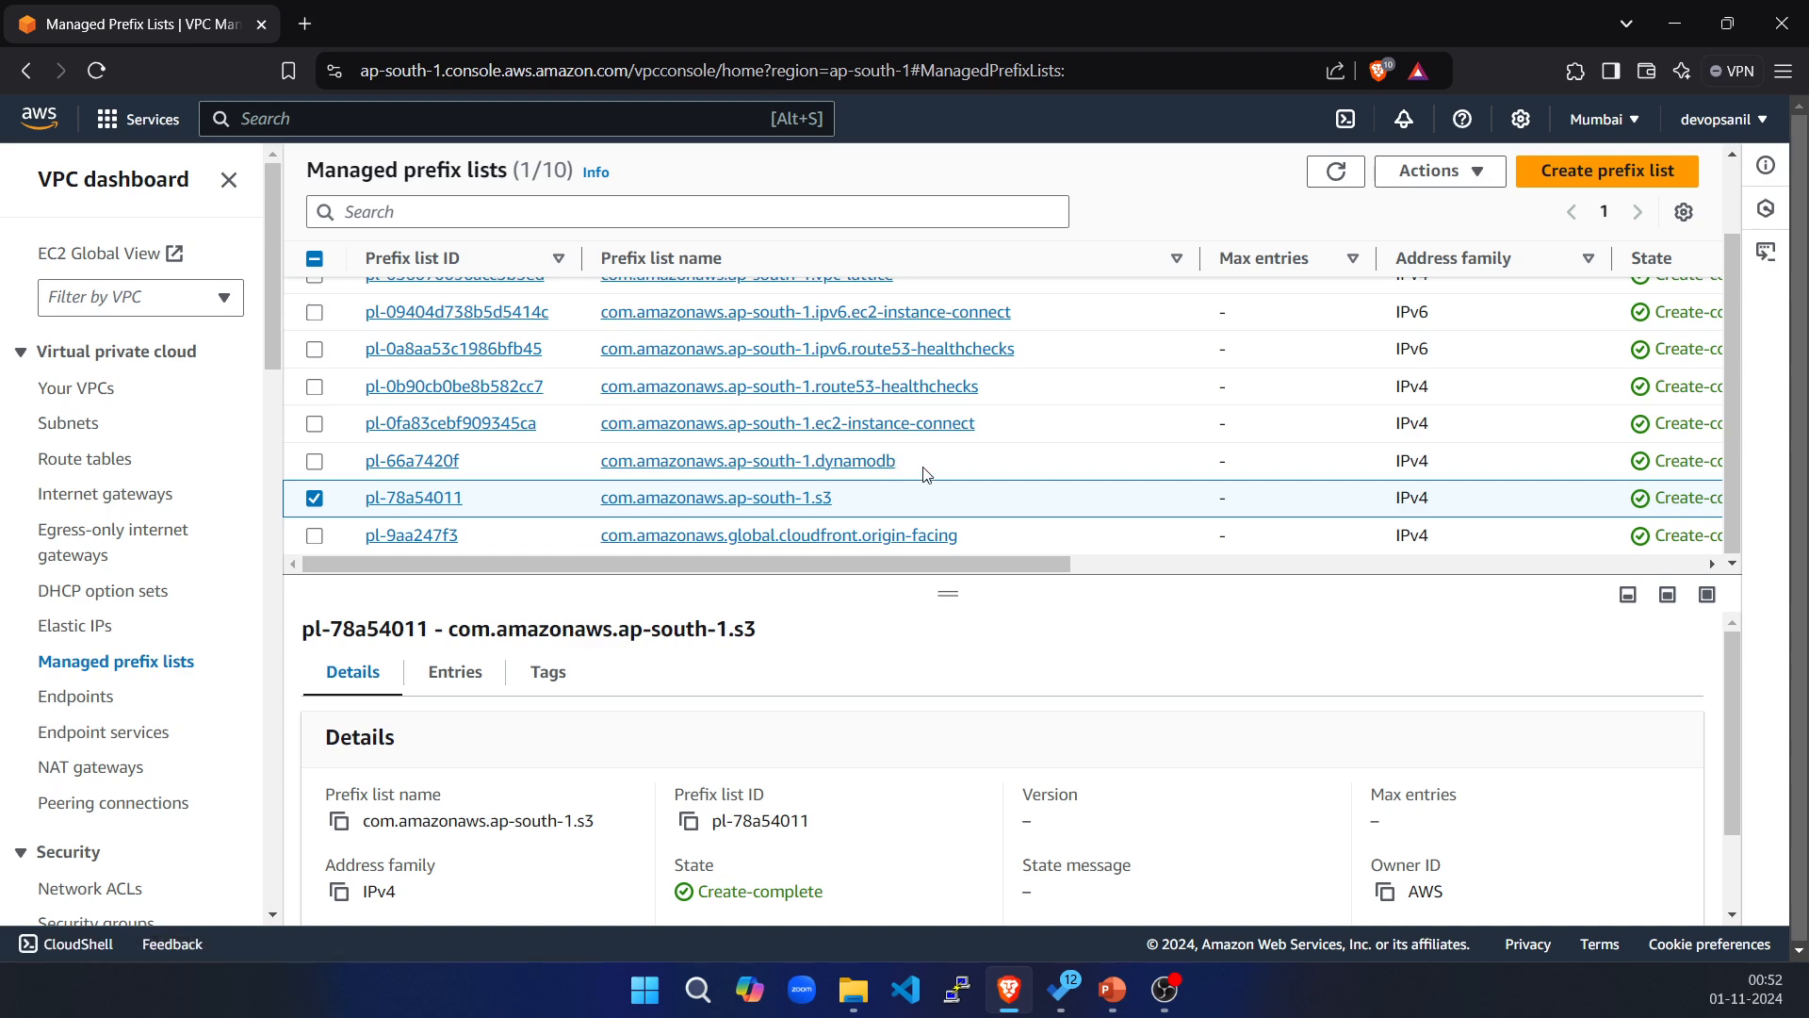
pyautogui.click(315, 464)
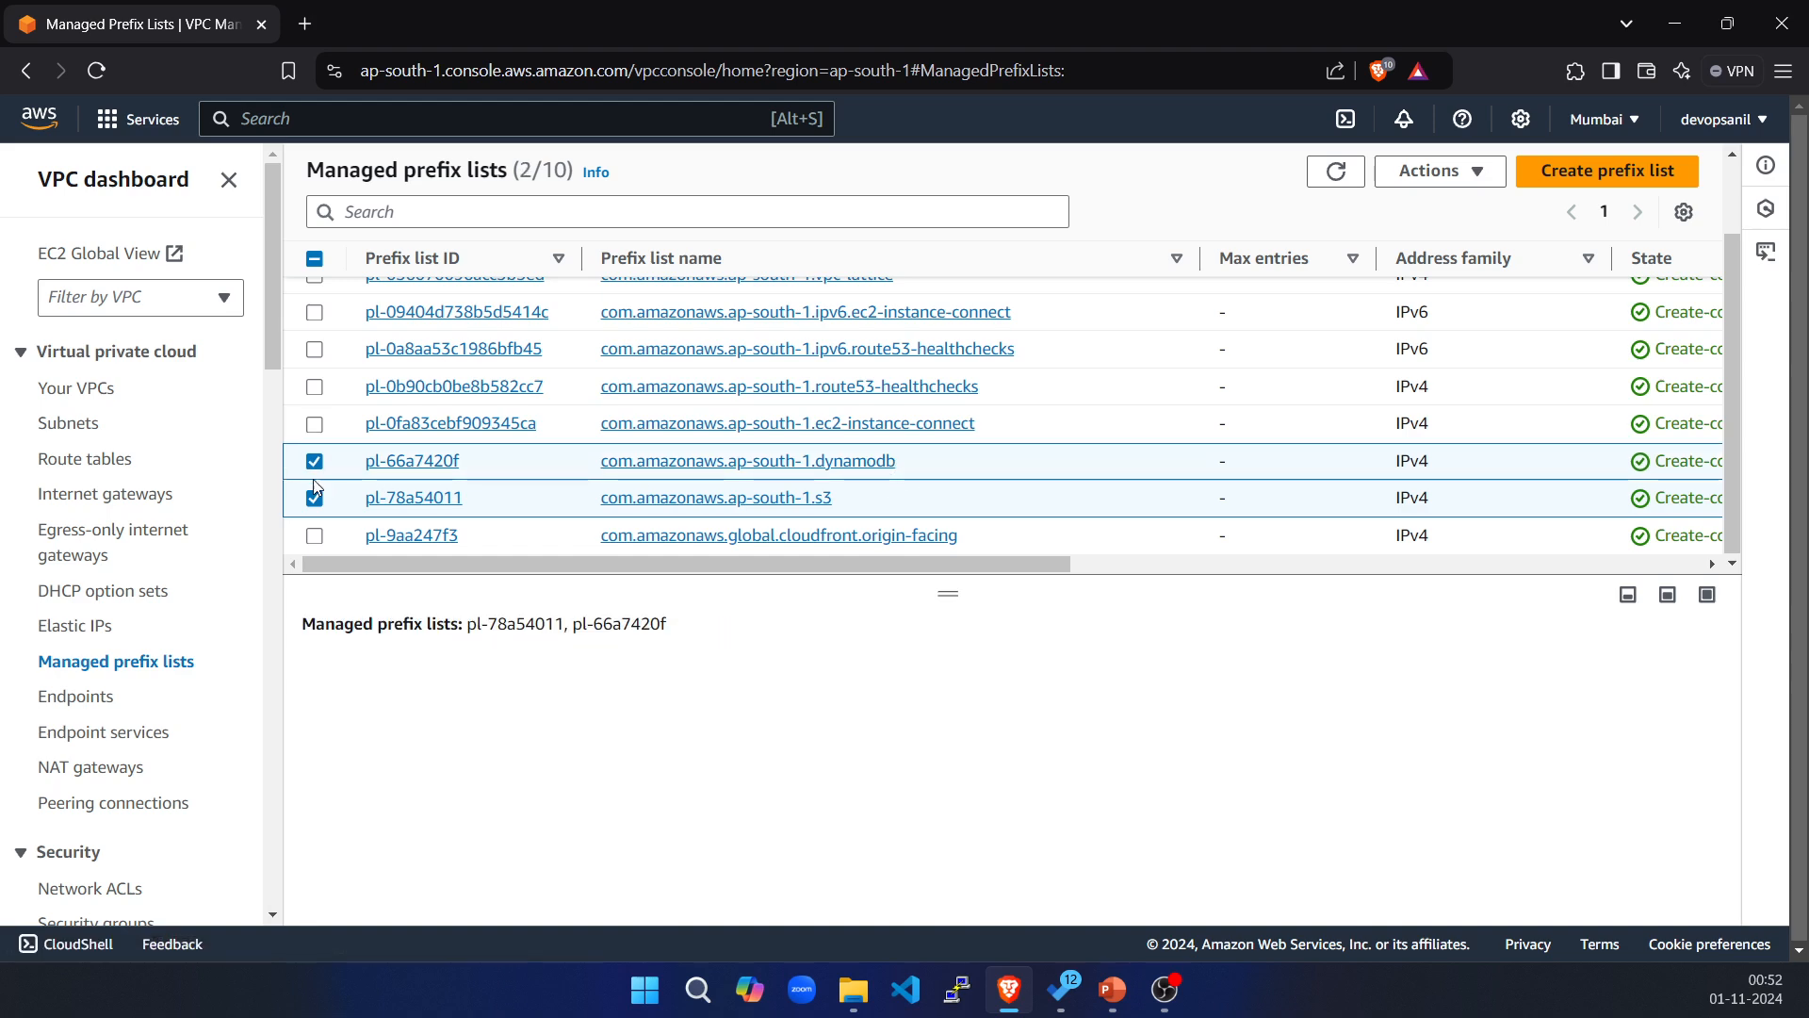
pyautogui.click(315, 500)
pyautogui.click(317, 464)
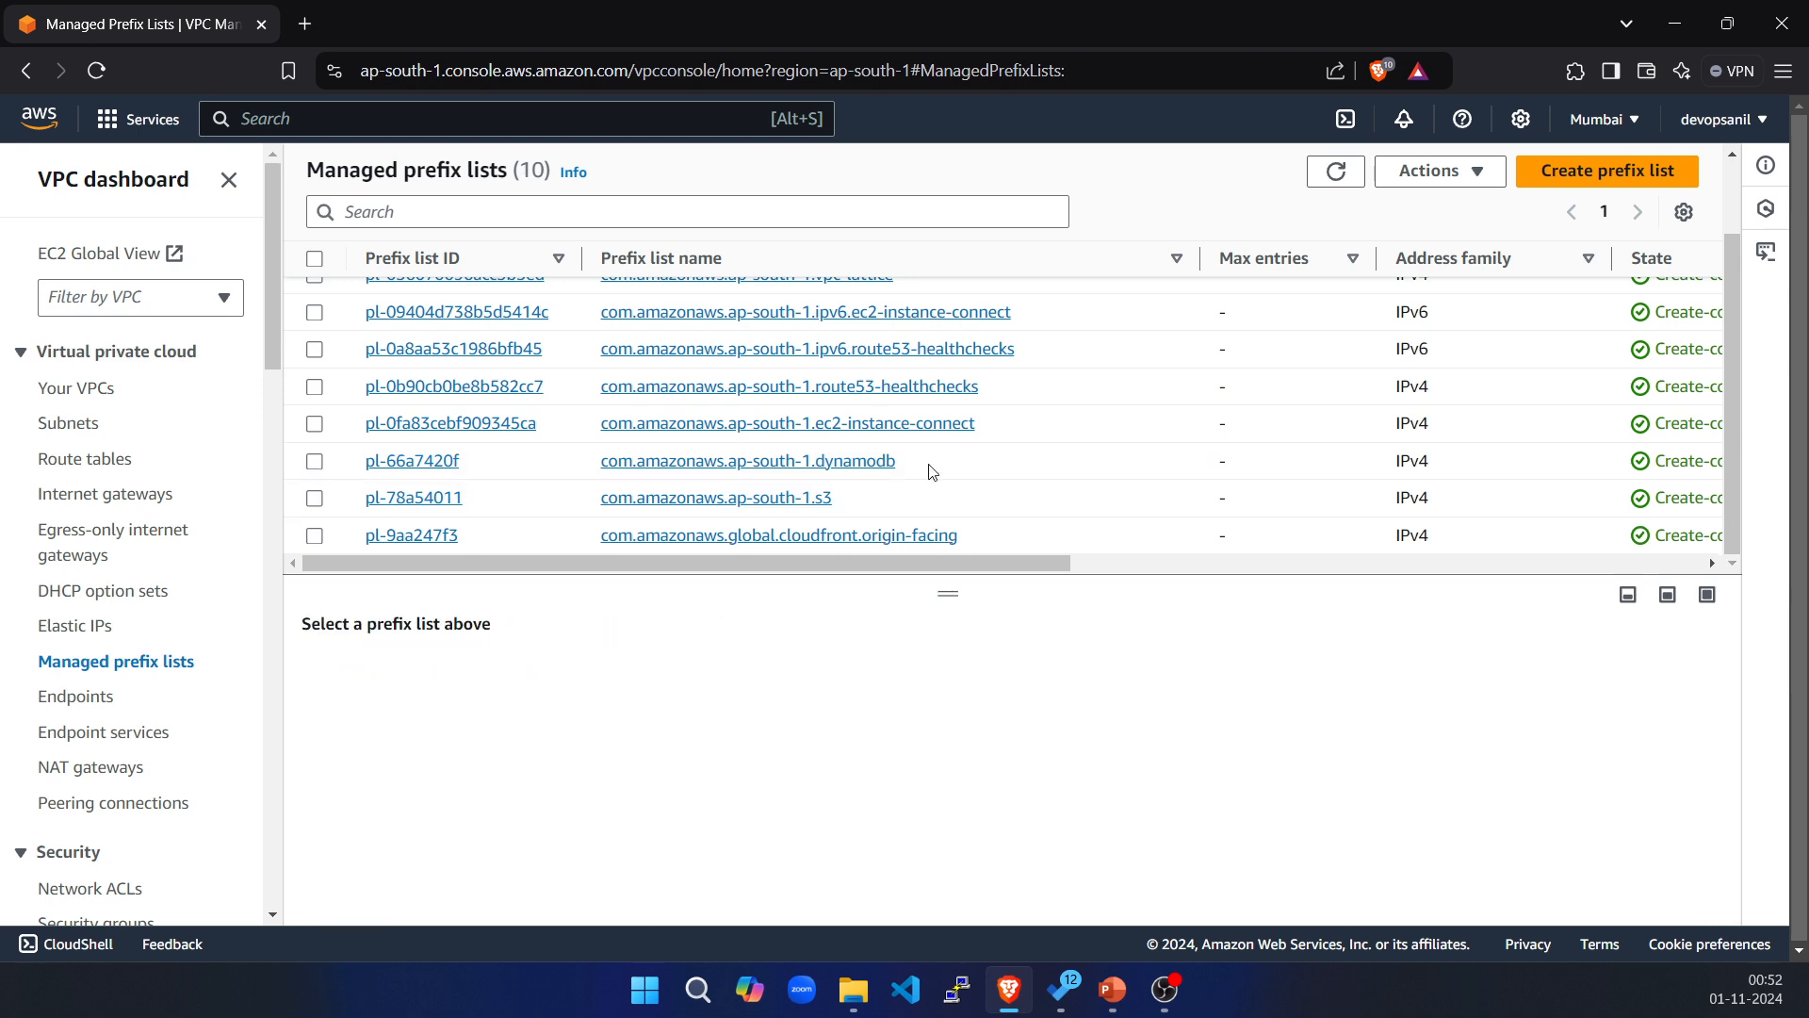
# Check the VPC's endpoints, endpoint services, NAT gateways and peering connections lists for existing resources.
pyautogui.click(88, 702)
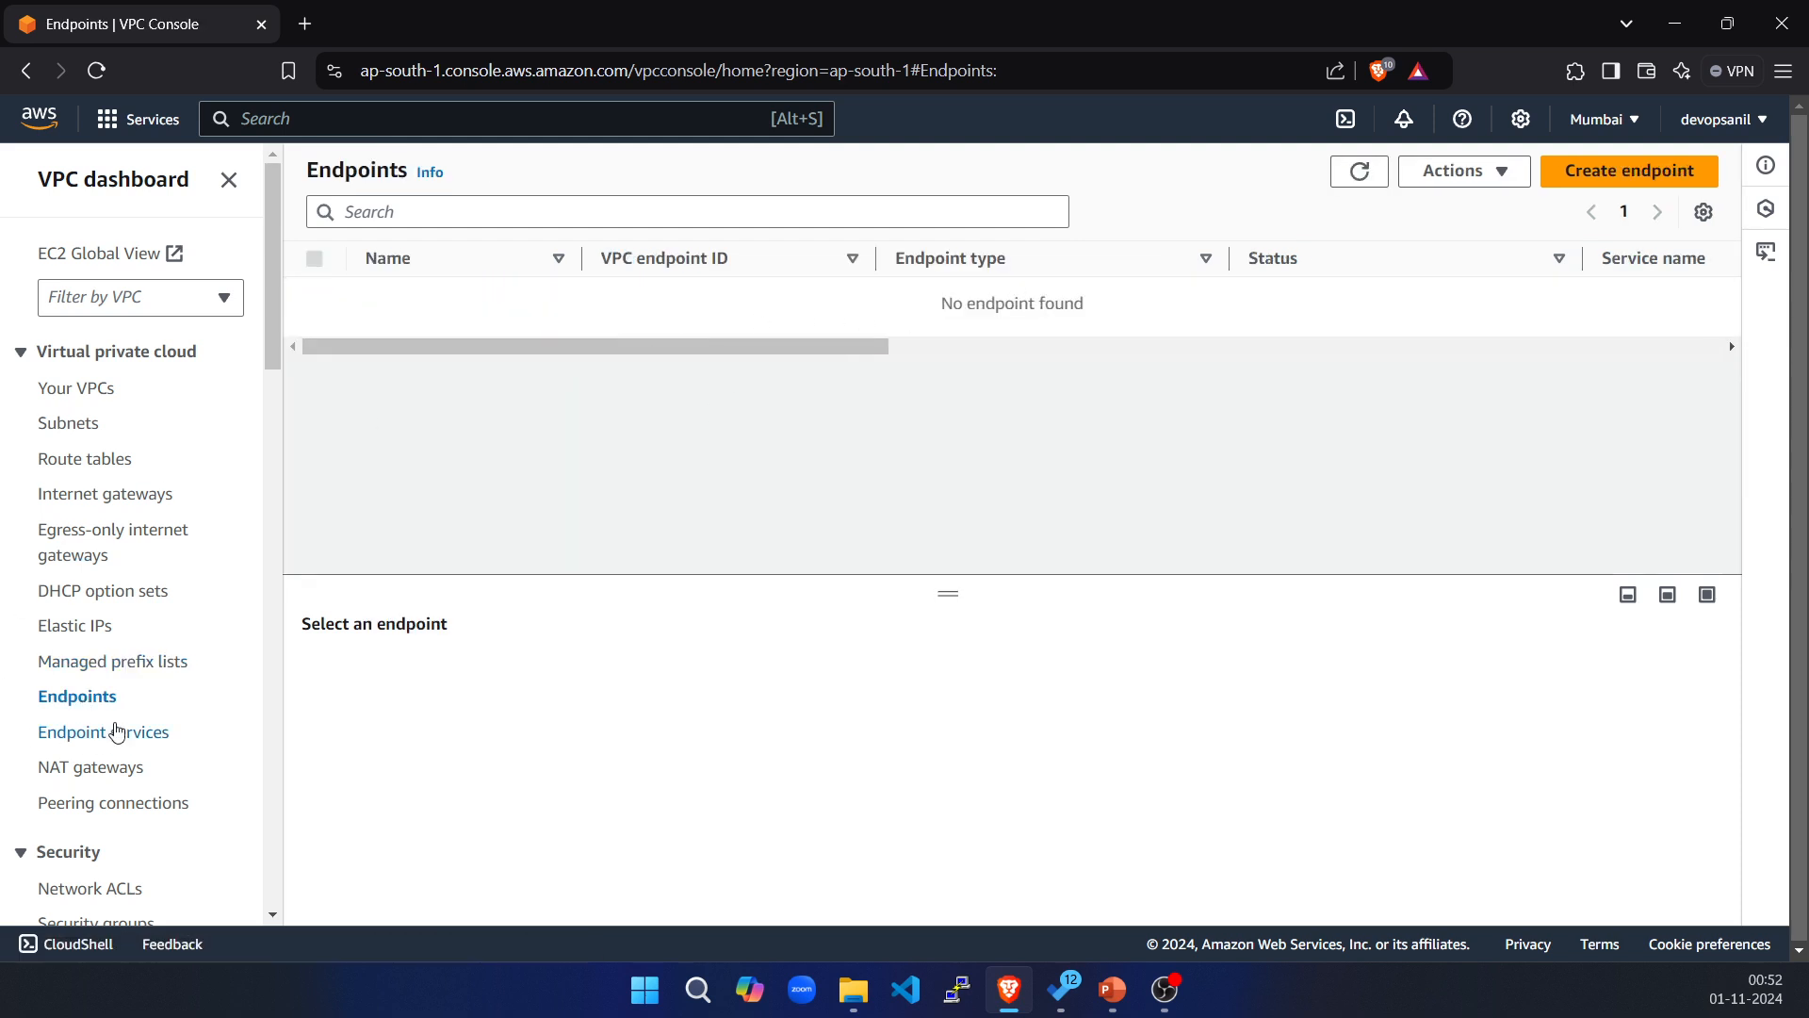
pyautogui.click(100, 744)
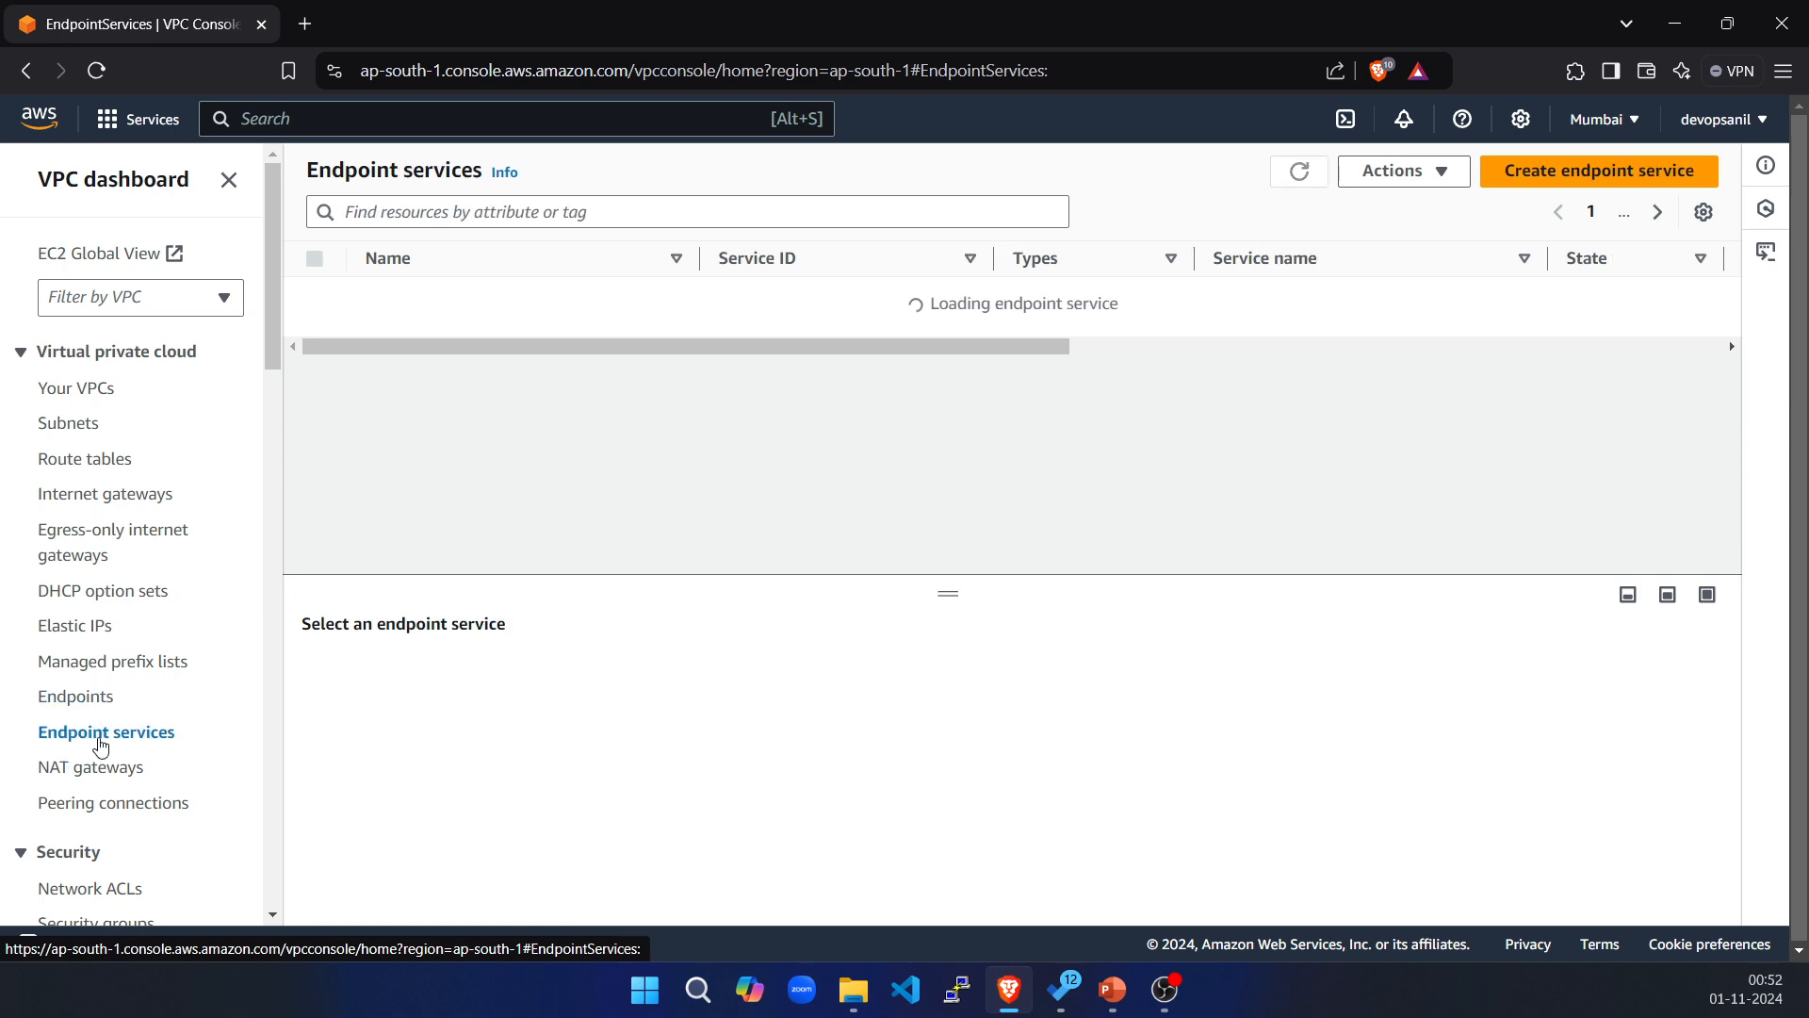
pyautogui.click(106, 770)
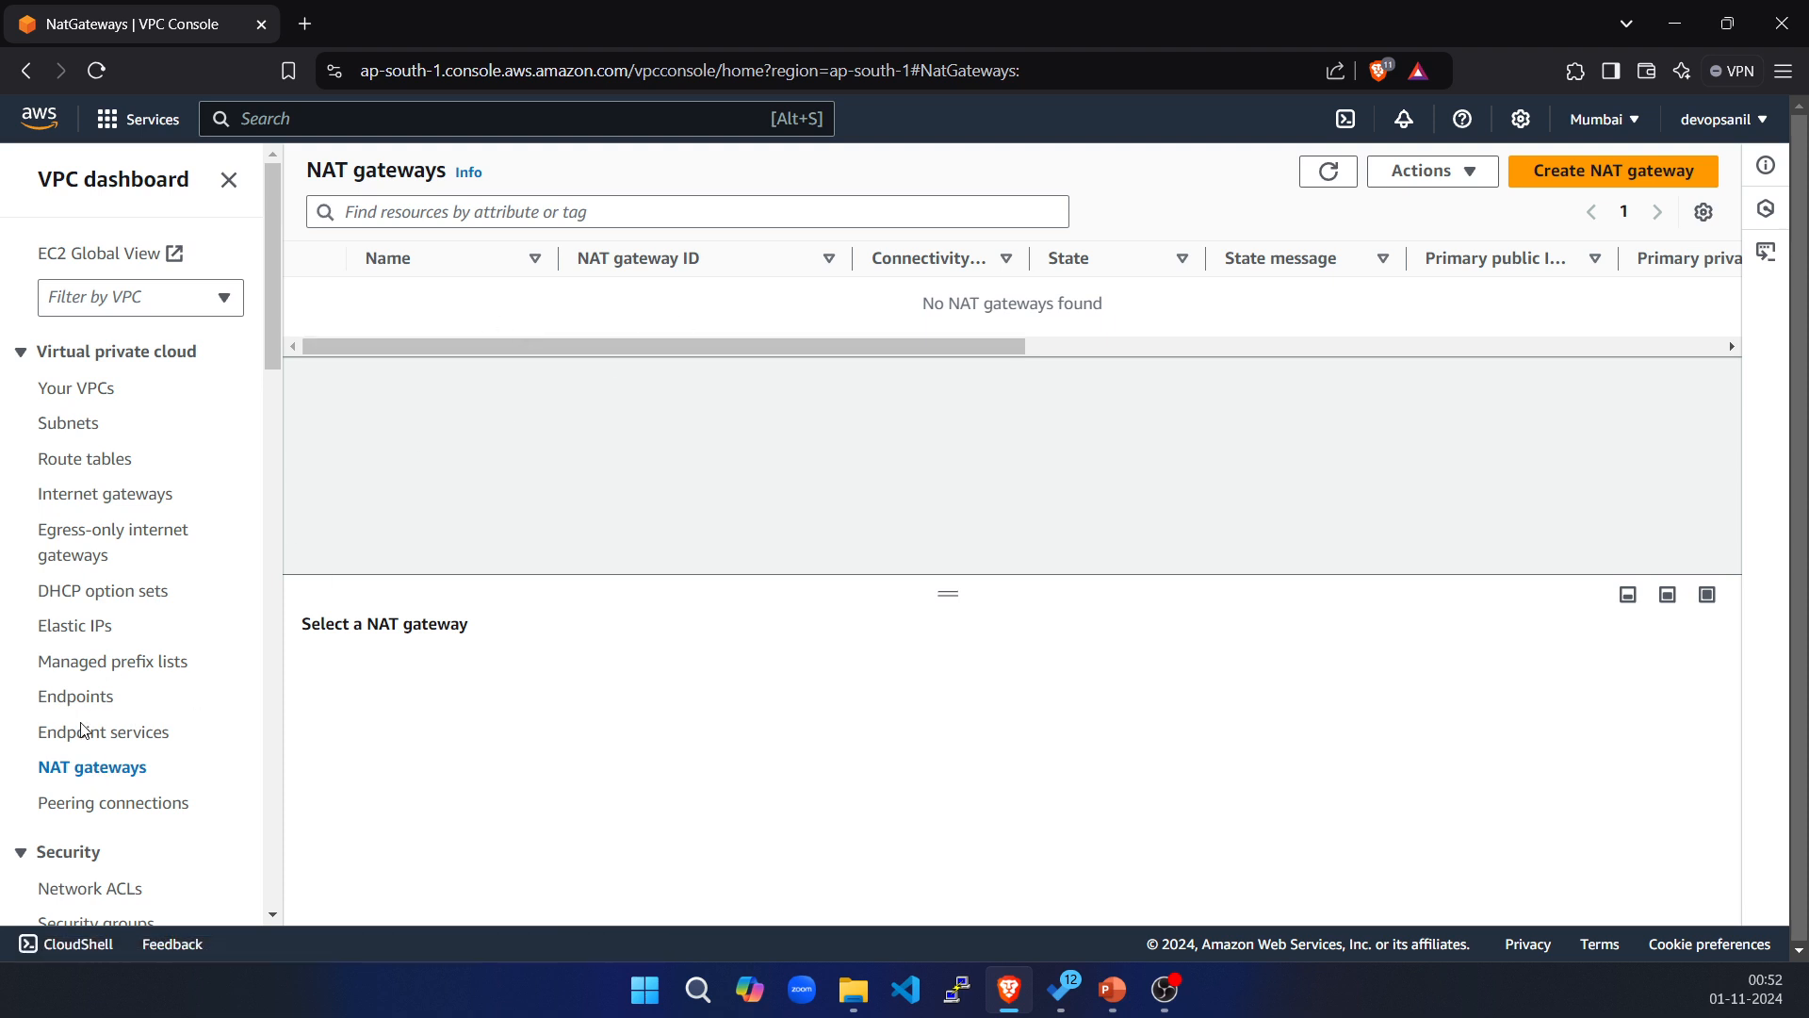
pyautogui.scroll(-3, 83, 731)
pyautogui.click(114, 571)
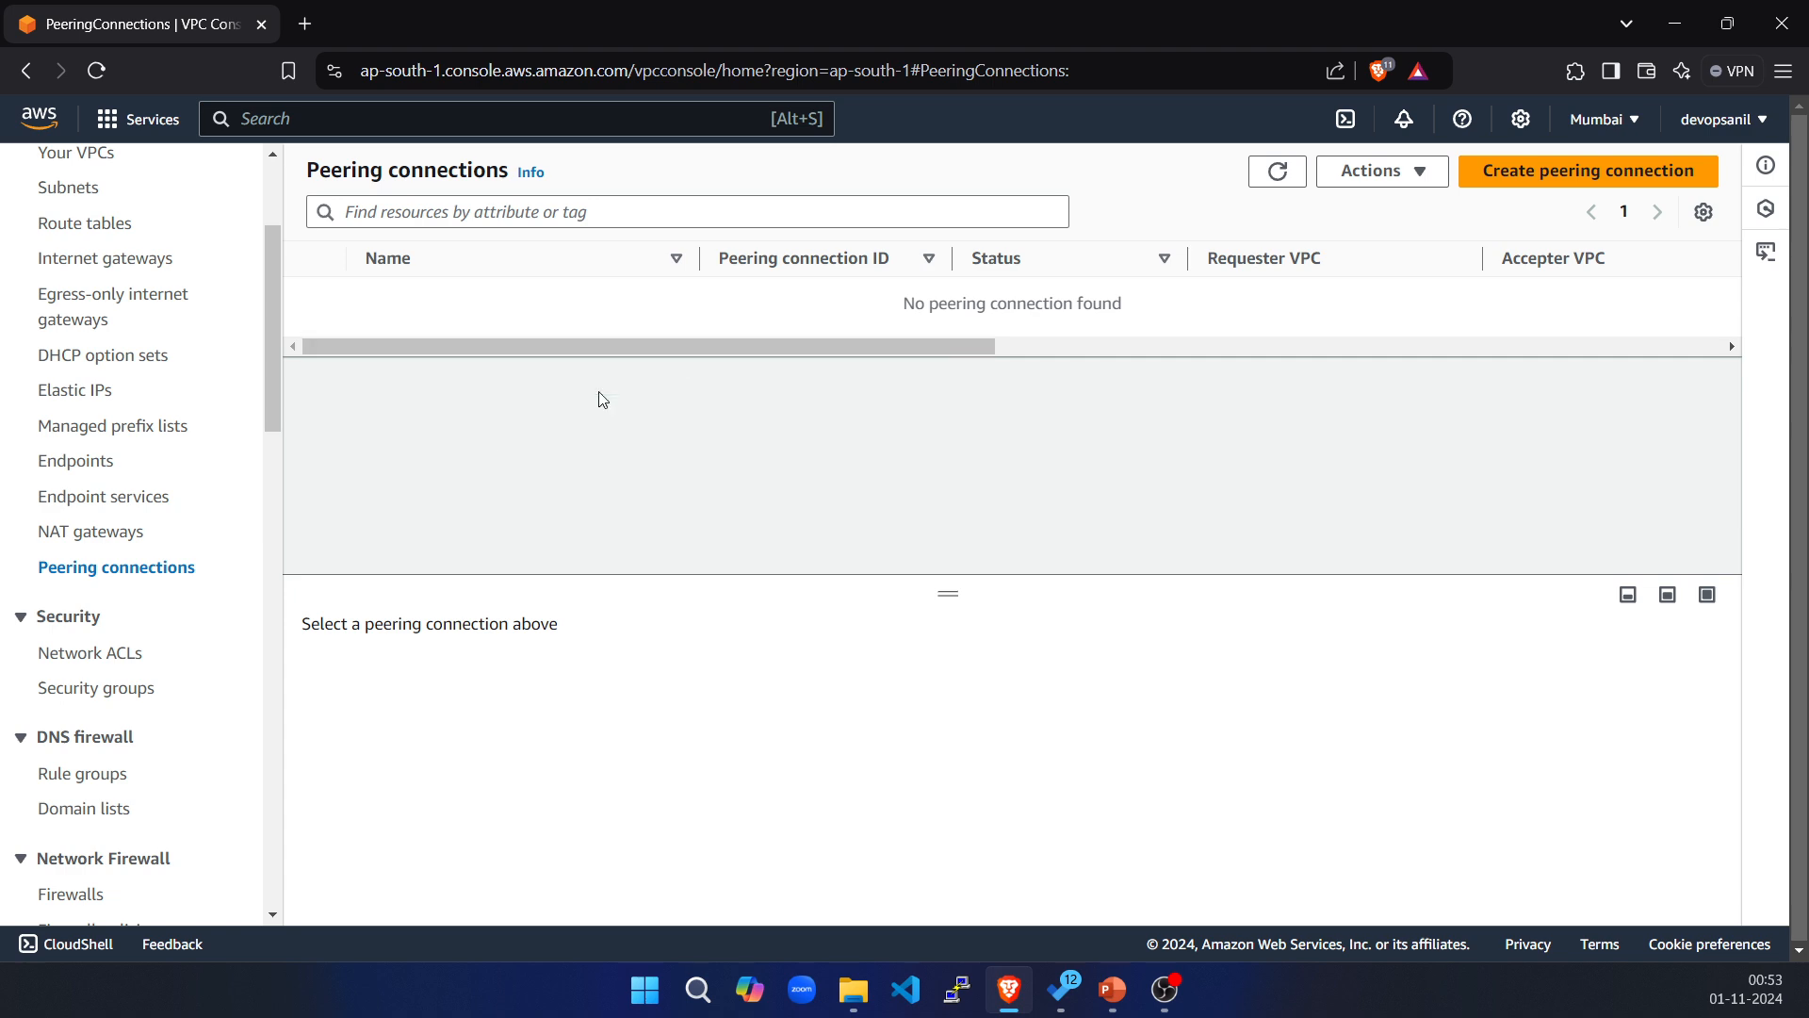
# Open the network ACLs list, select the ACL belonging to devops-anil-vpc and examine its inbound rules.
pyautogui.click(103, 657)
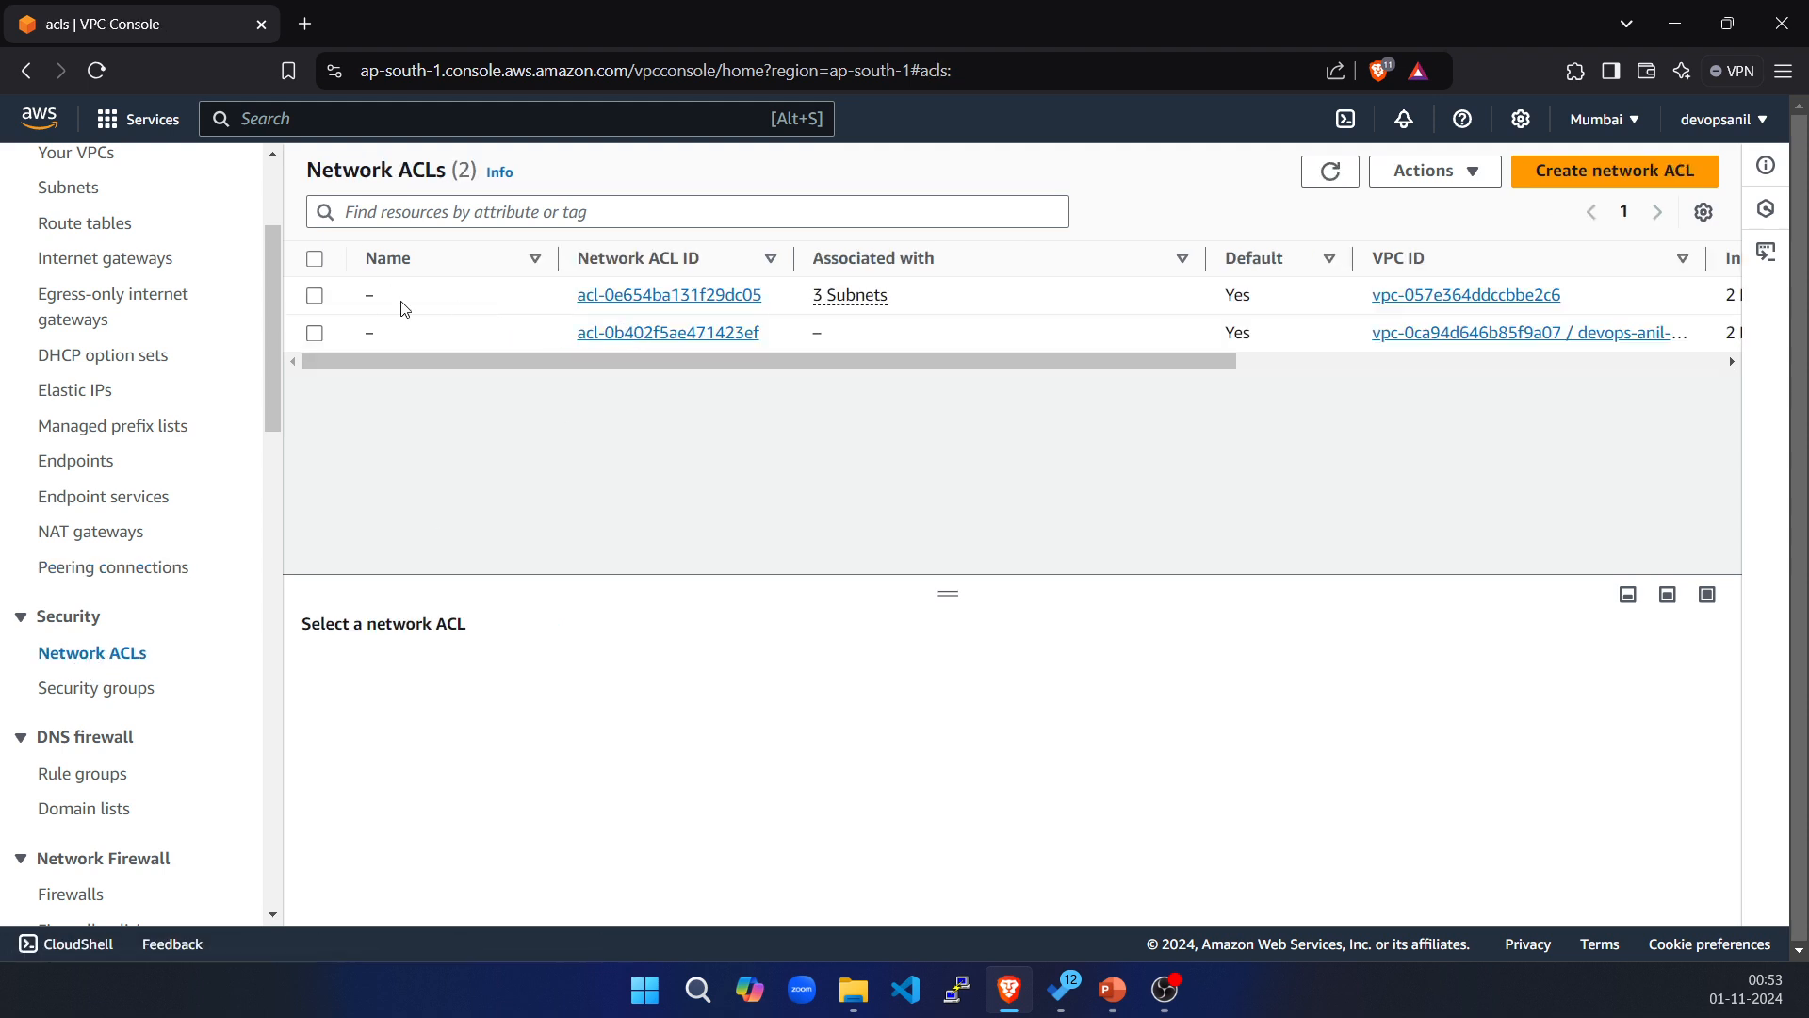
pyautogui.moveTo(958, 360); pyautogui.dragTo(392, 364)
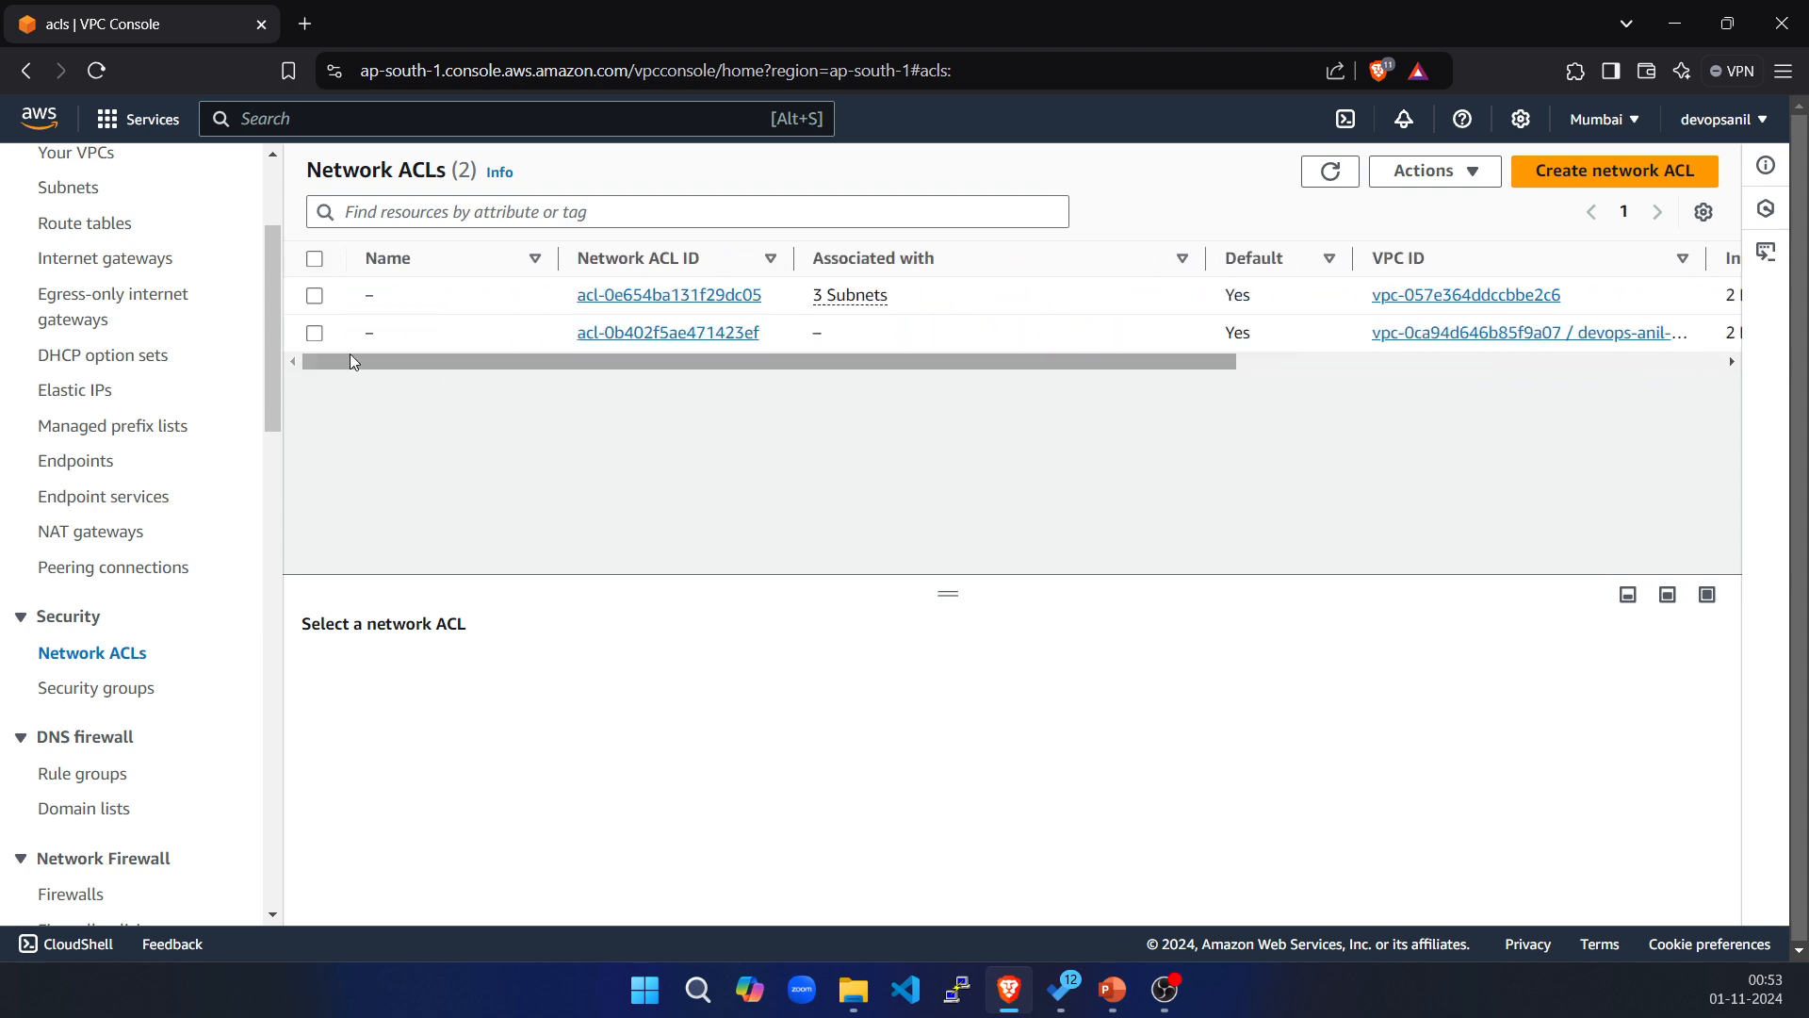
pyautogui.click(314, 334)
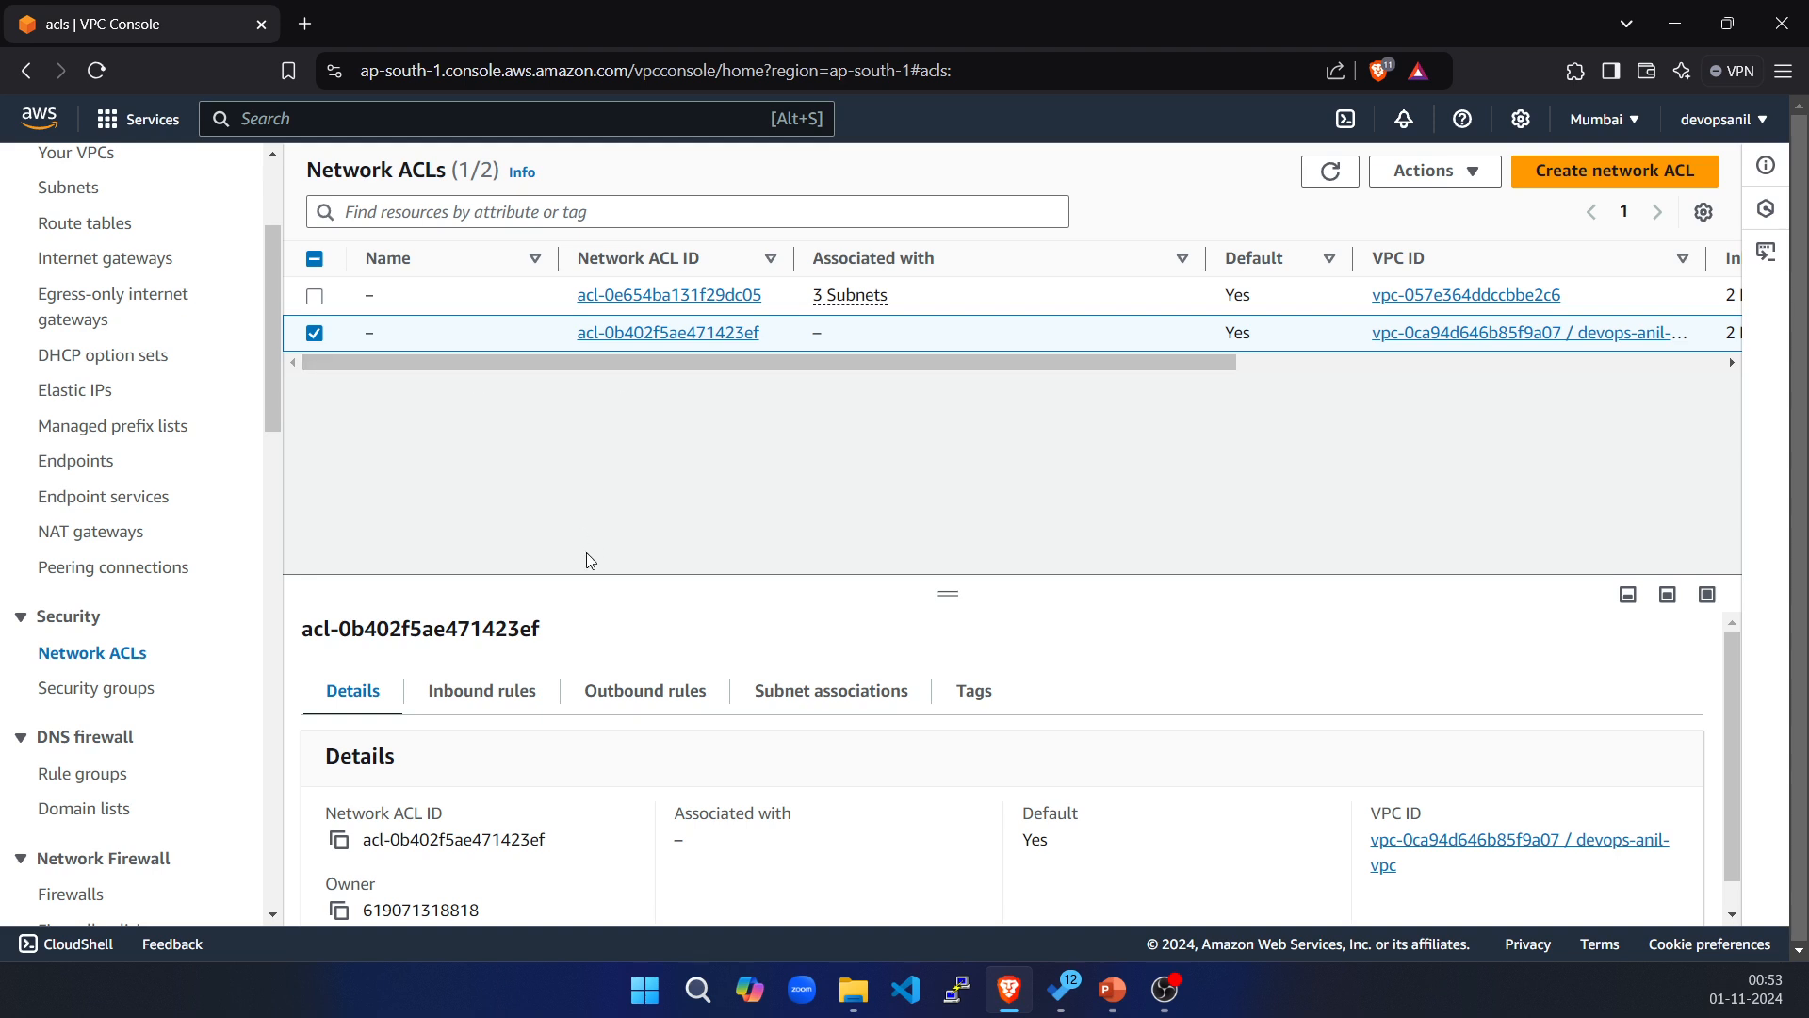
pyautogui.click(505, 691)
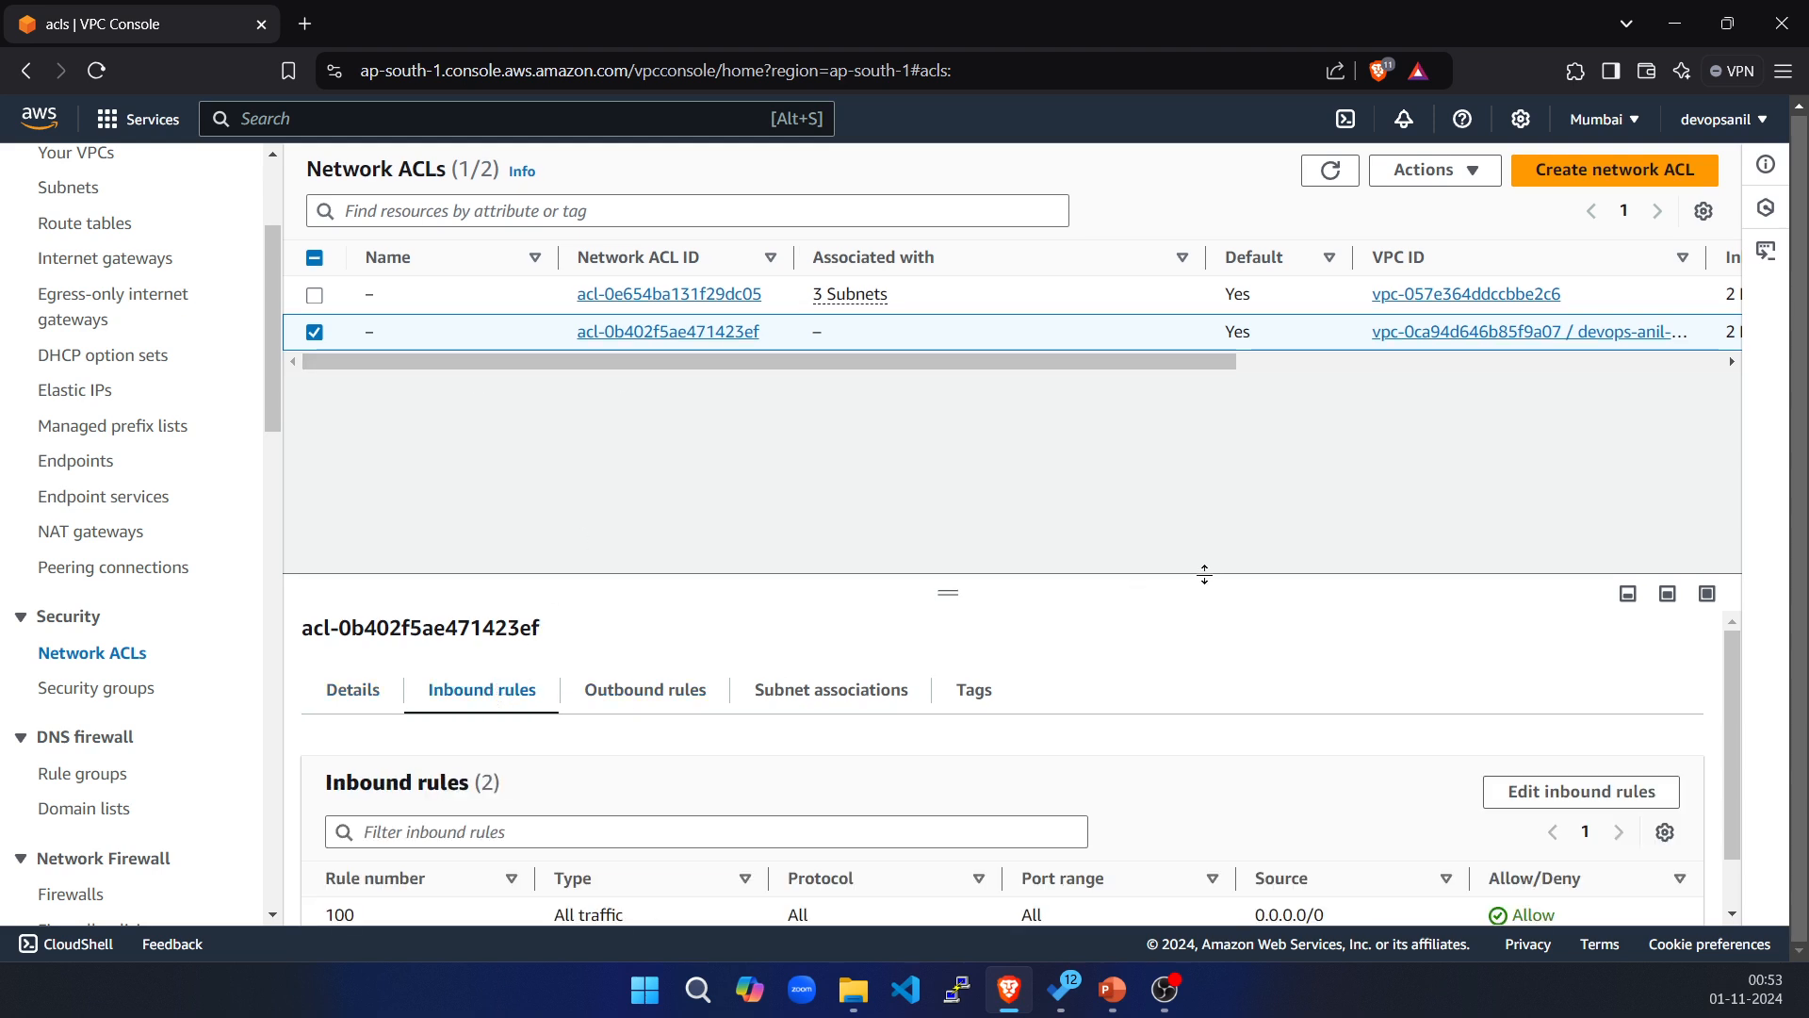
pyautogui.scroll(-2, 1605, 699)
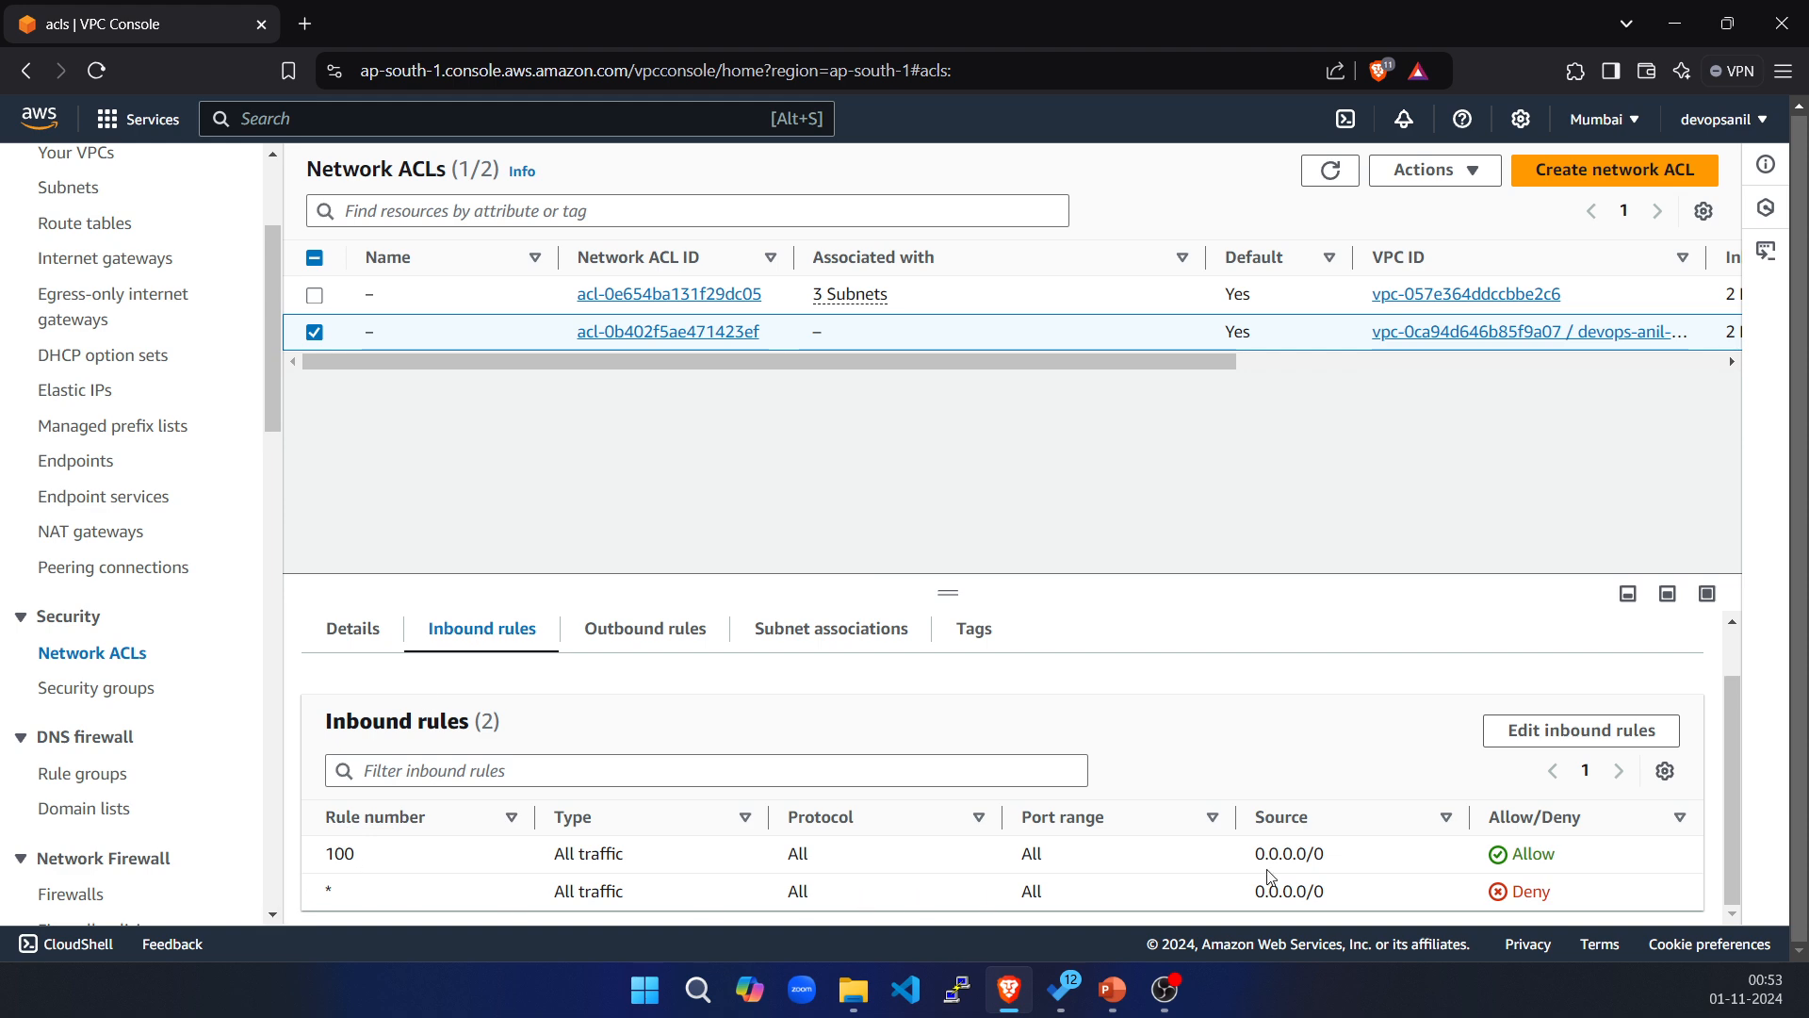
pyautogui.moveTo(1521, 860); pyautogui.dragTo(1499, 904)
pyautogui.moveTo(346, 857); pyautogui.dragTo(318, 865)
pyautogui.moveTo(591, 853); pyautogui.dragTo(1144, 854)
# Examine the outbound rules and subnet associations of the devops-anil-vpc network ACL.
pyautogui.click(672, 640)
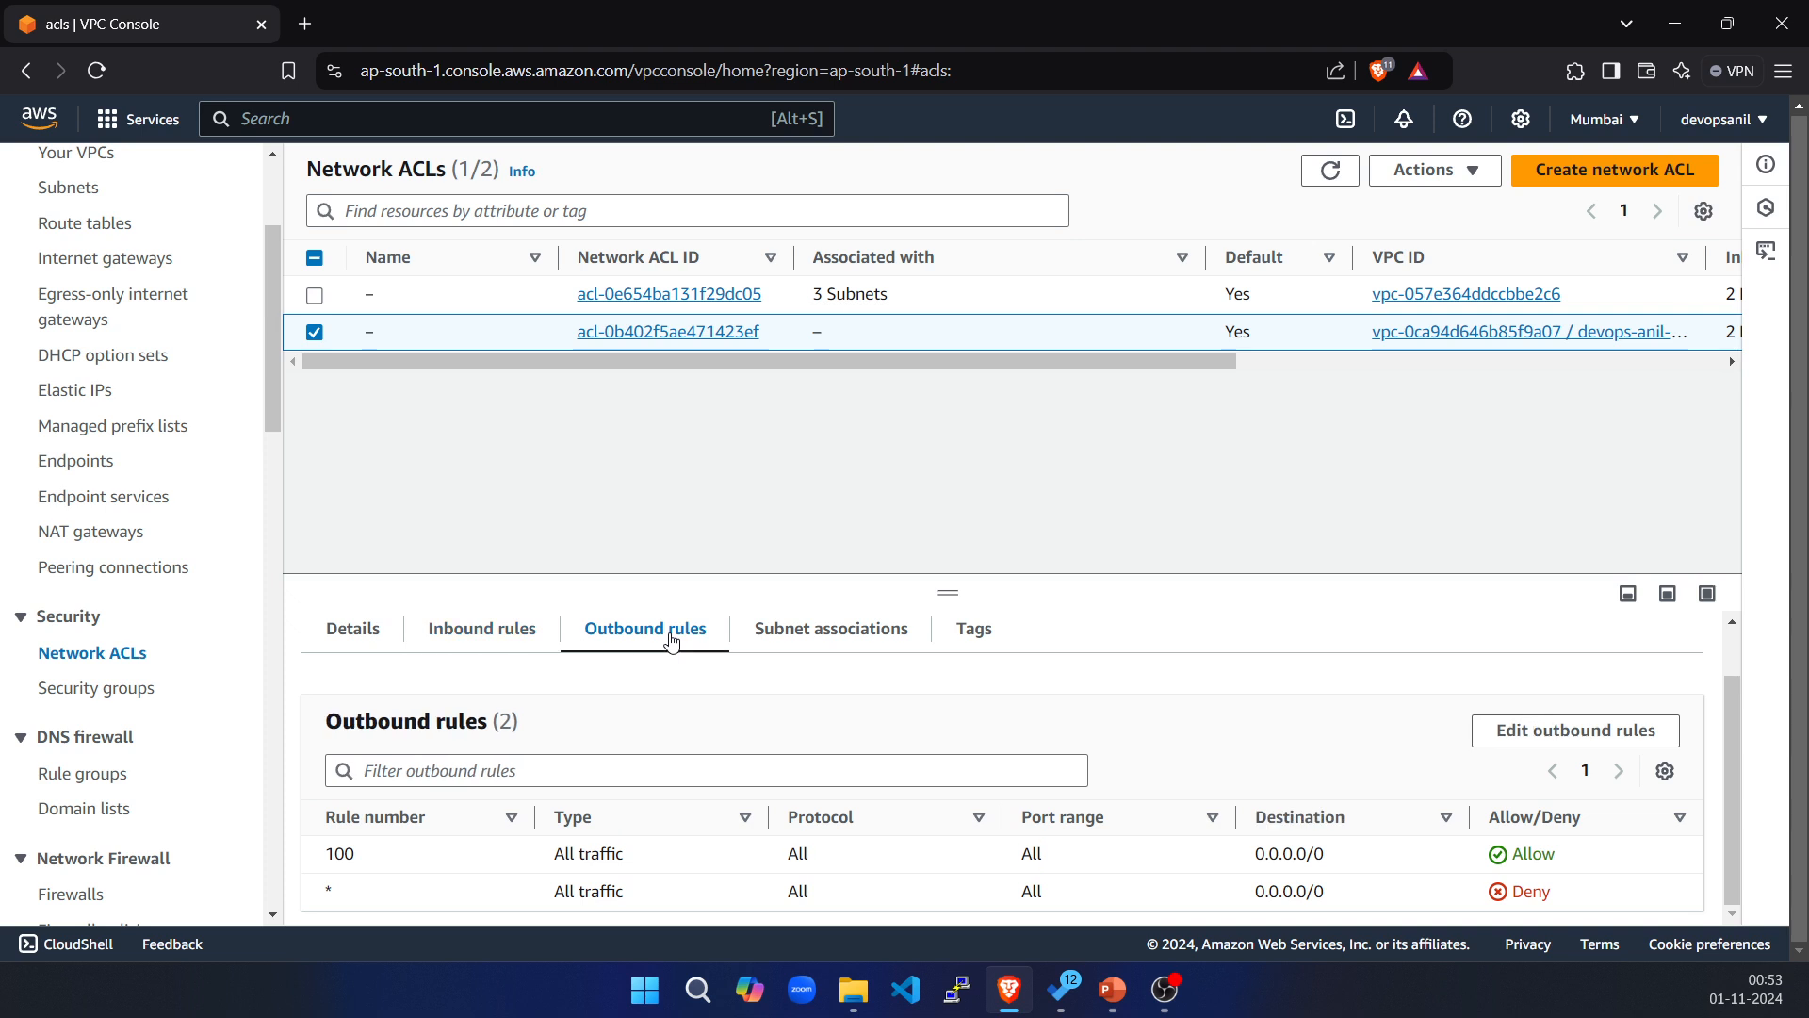
pyautogui.moveTo(329, 858); pyautogui.dragTo(1237, 876)
pyautogui.click(871, 641)
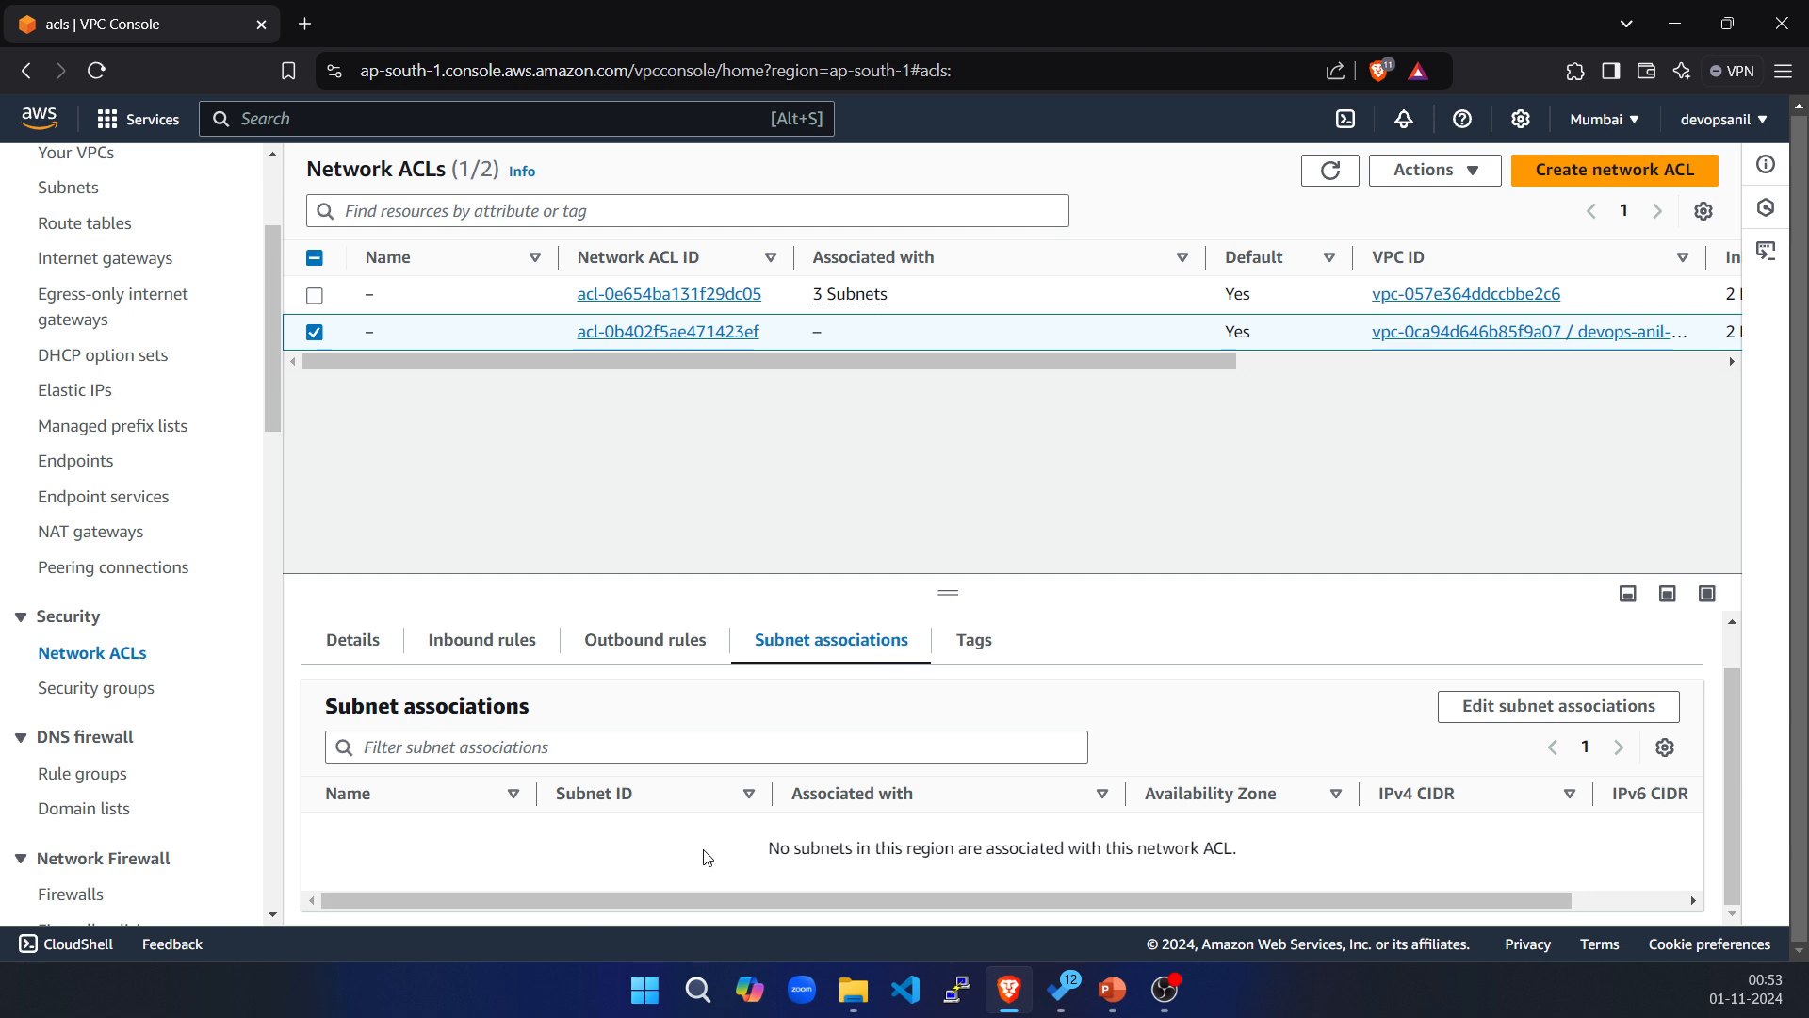
# Open the security groups list and check each group's VPC ID and description.
pyautogui.click(98, 705)
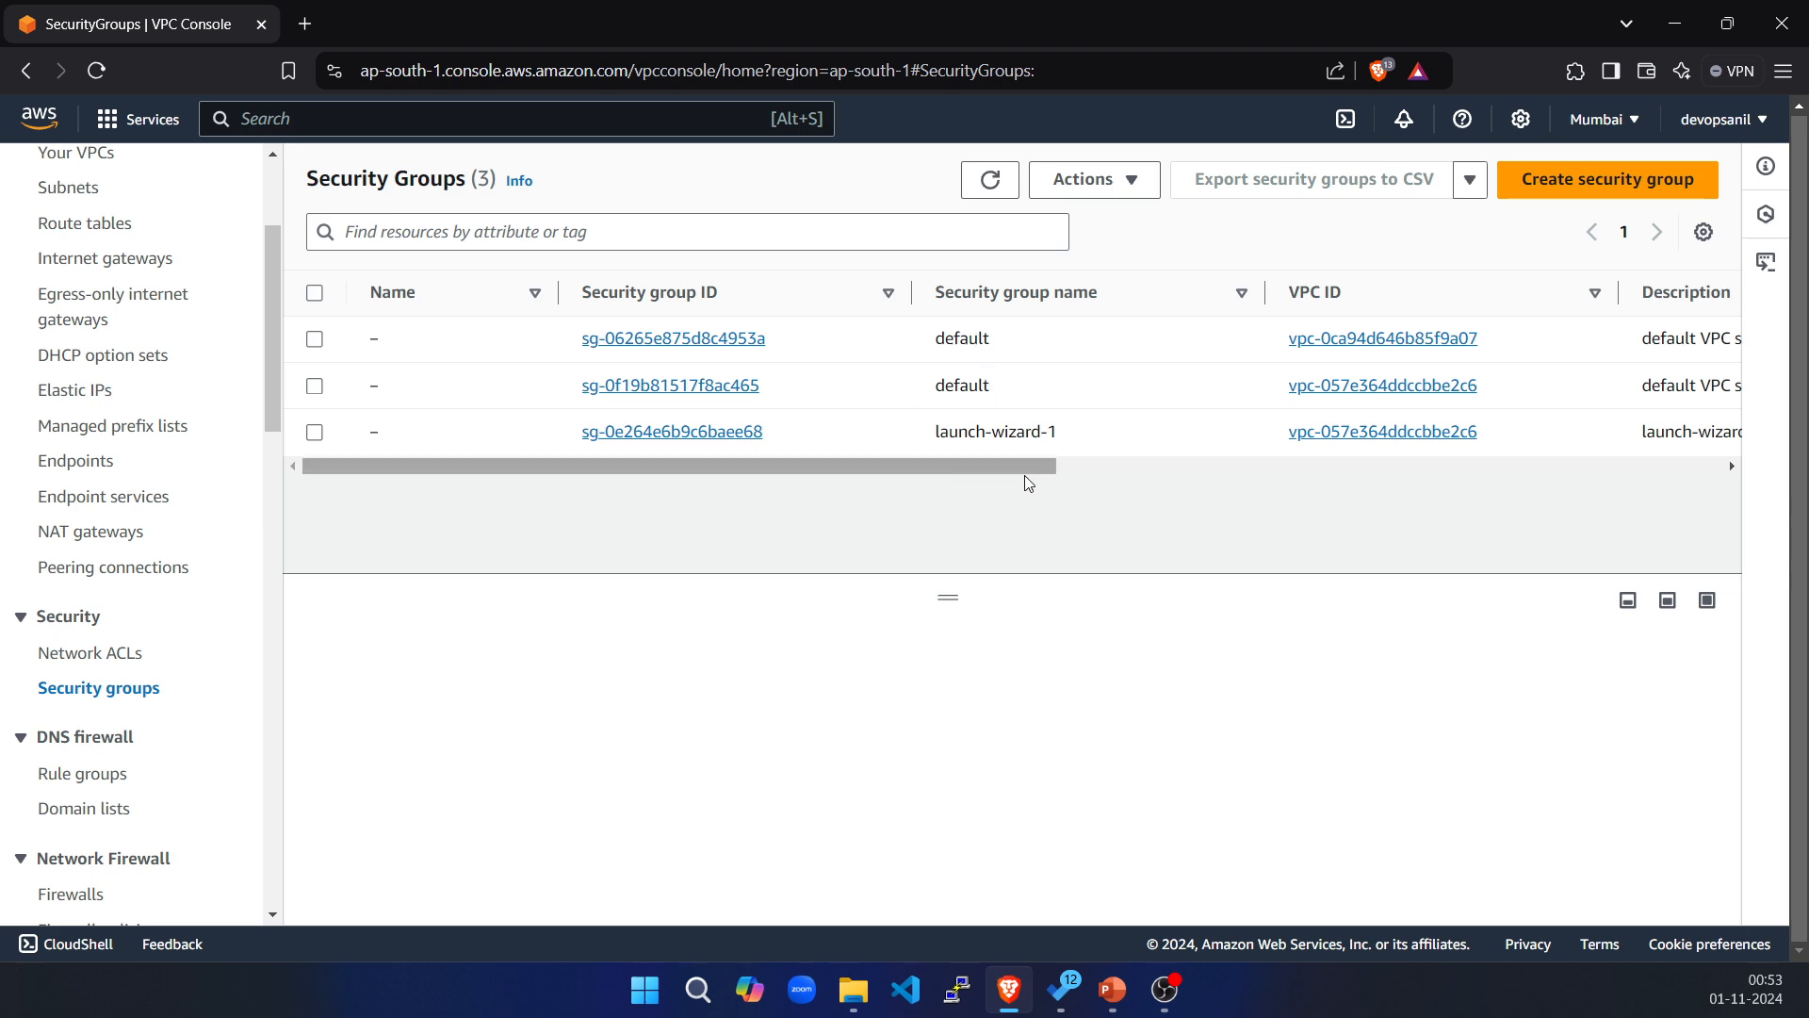
pyautogui.moveTo(1018, 468); pyautogui.dragTo(1242, 468)
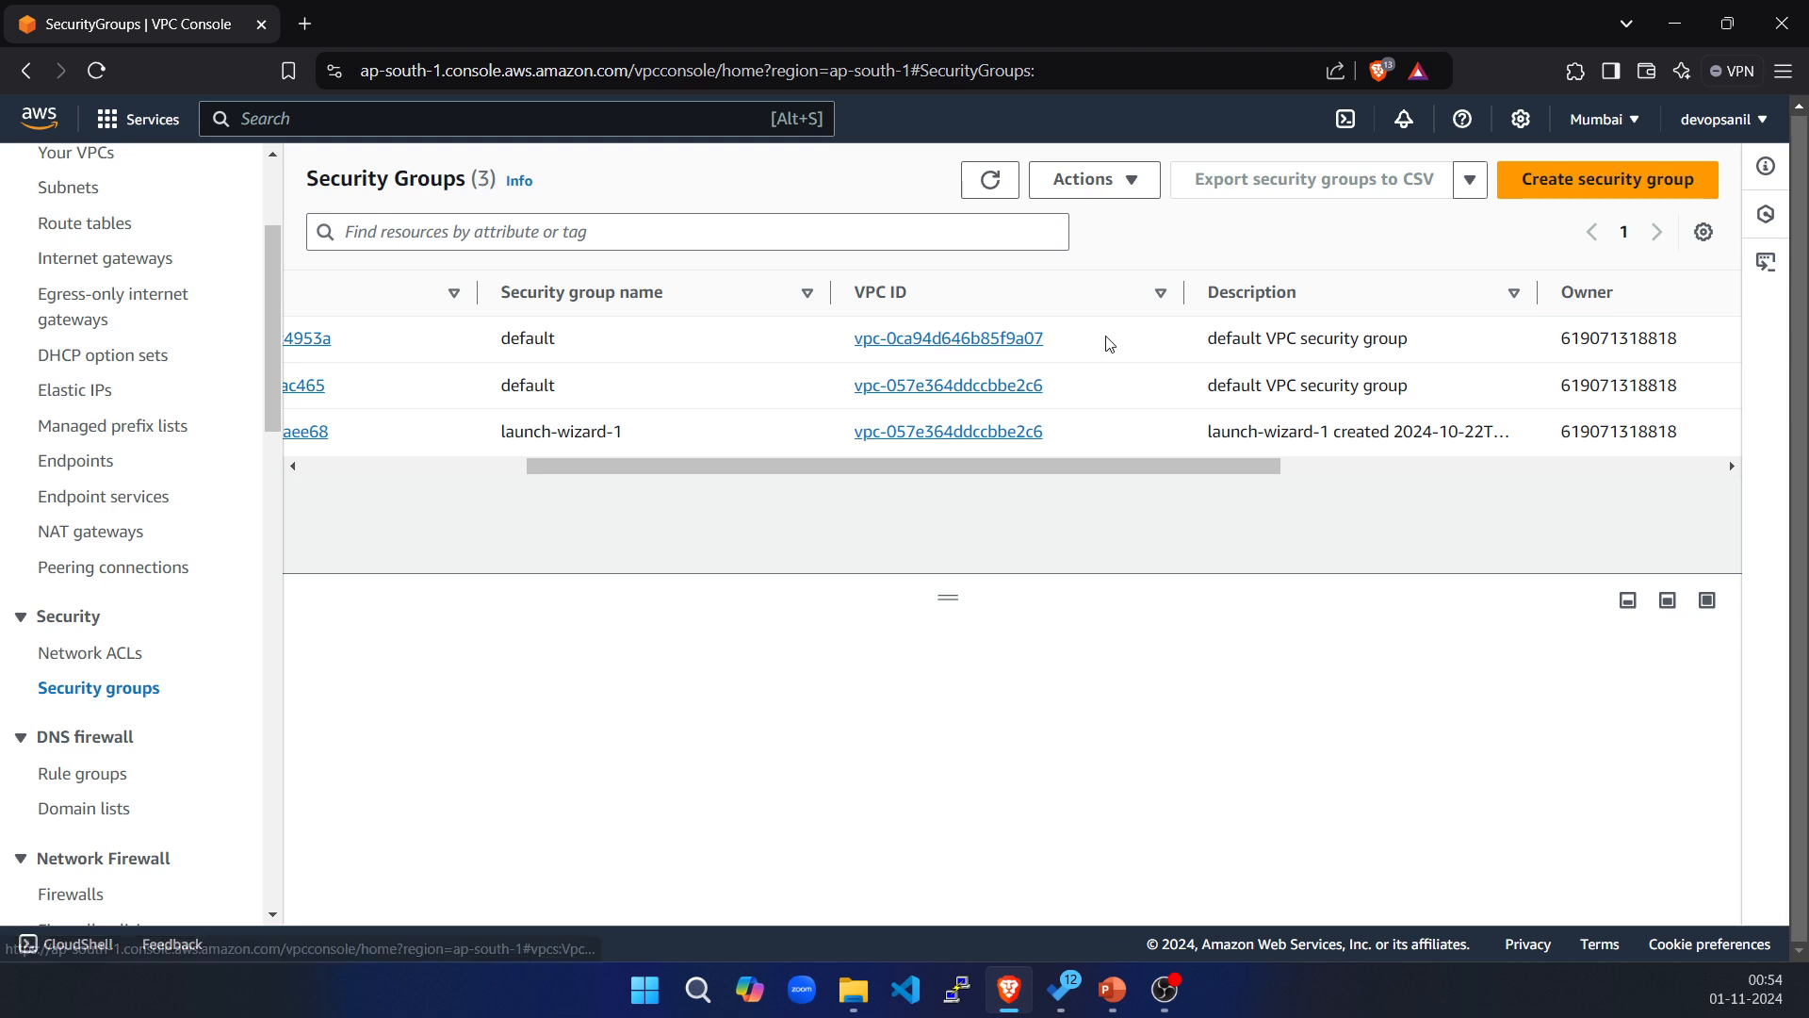
pyautogui.moveTo(768, 467); pyautogui.dragTo(374, 484)
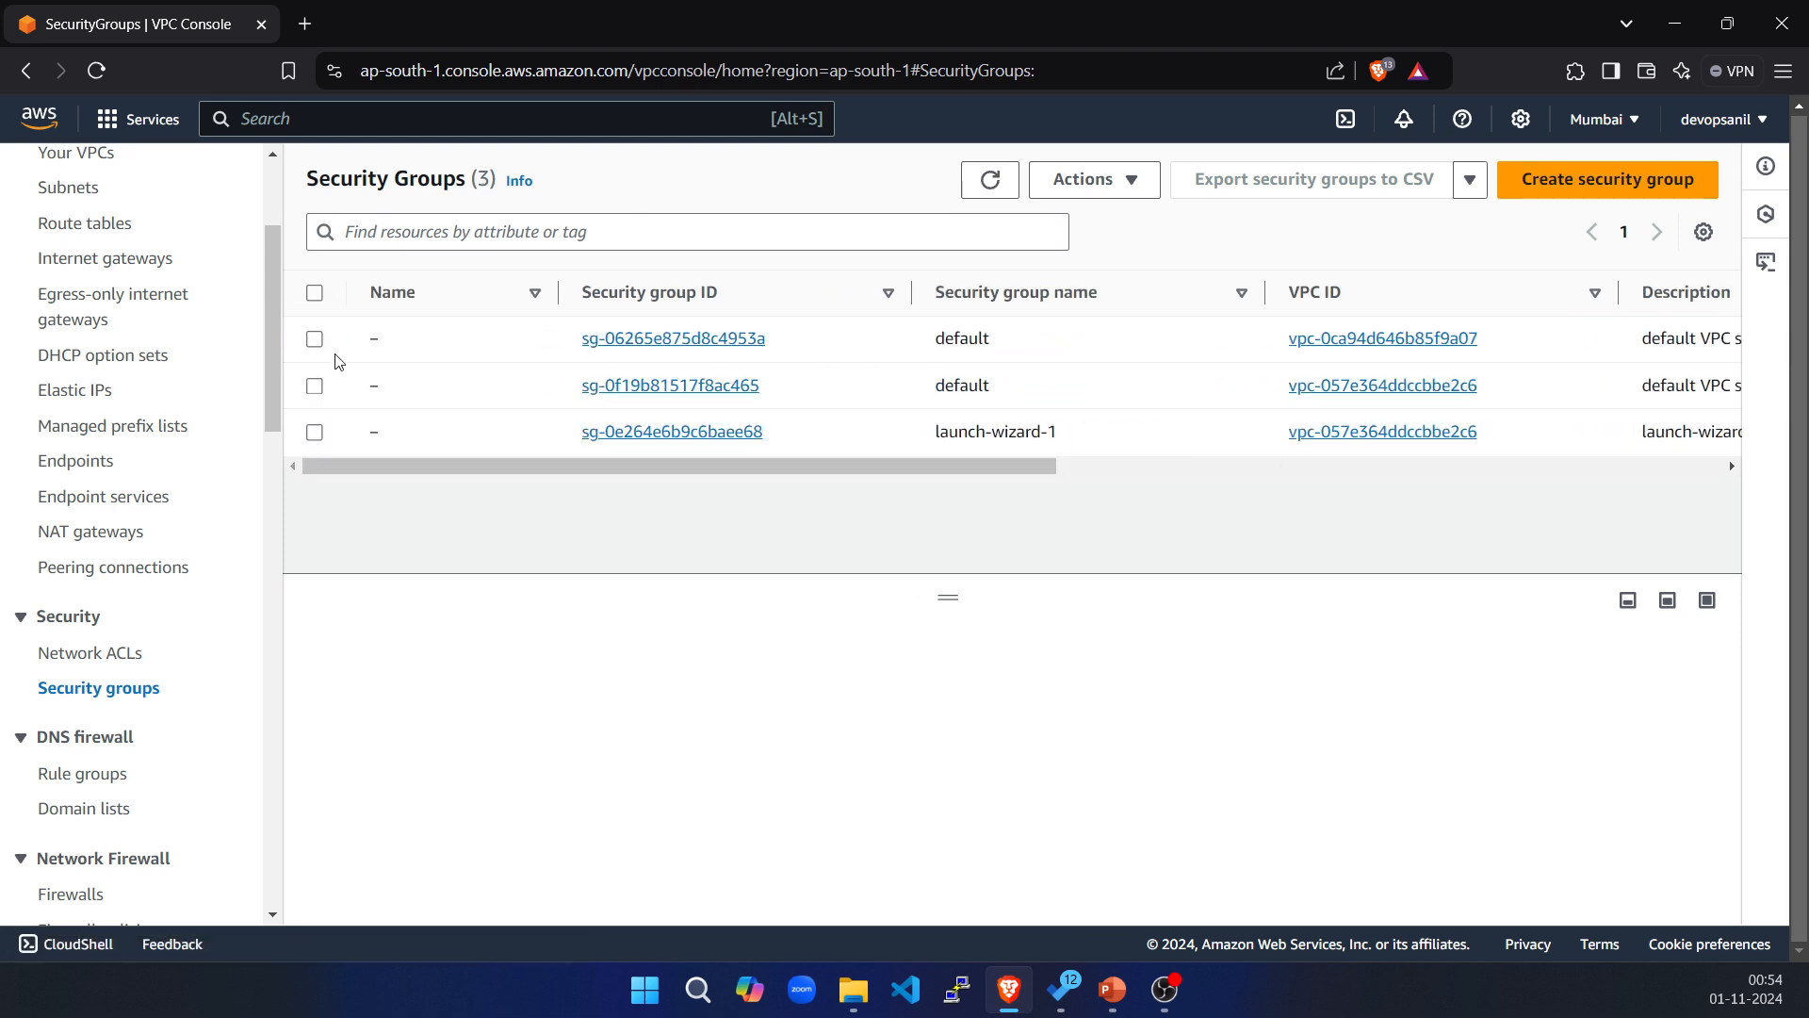
# Select the default security group of devops-anil-vpc and examine its inbound rule, widening the Source column to read the full source.
pyautogui.click(315, 339)
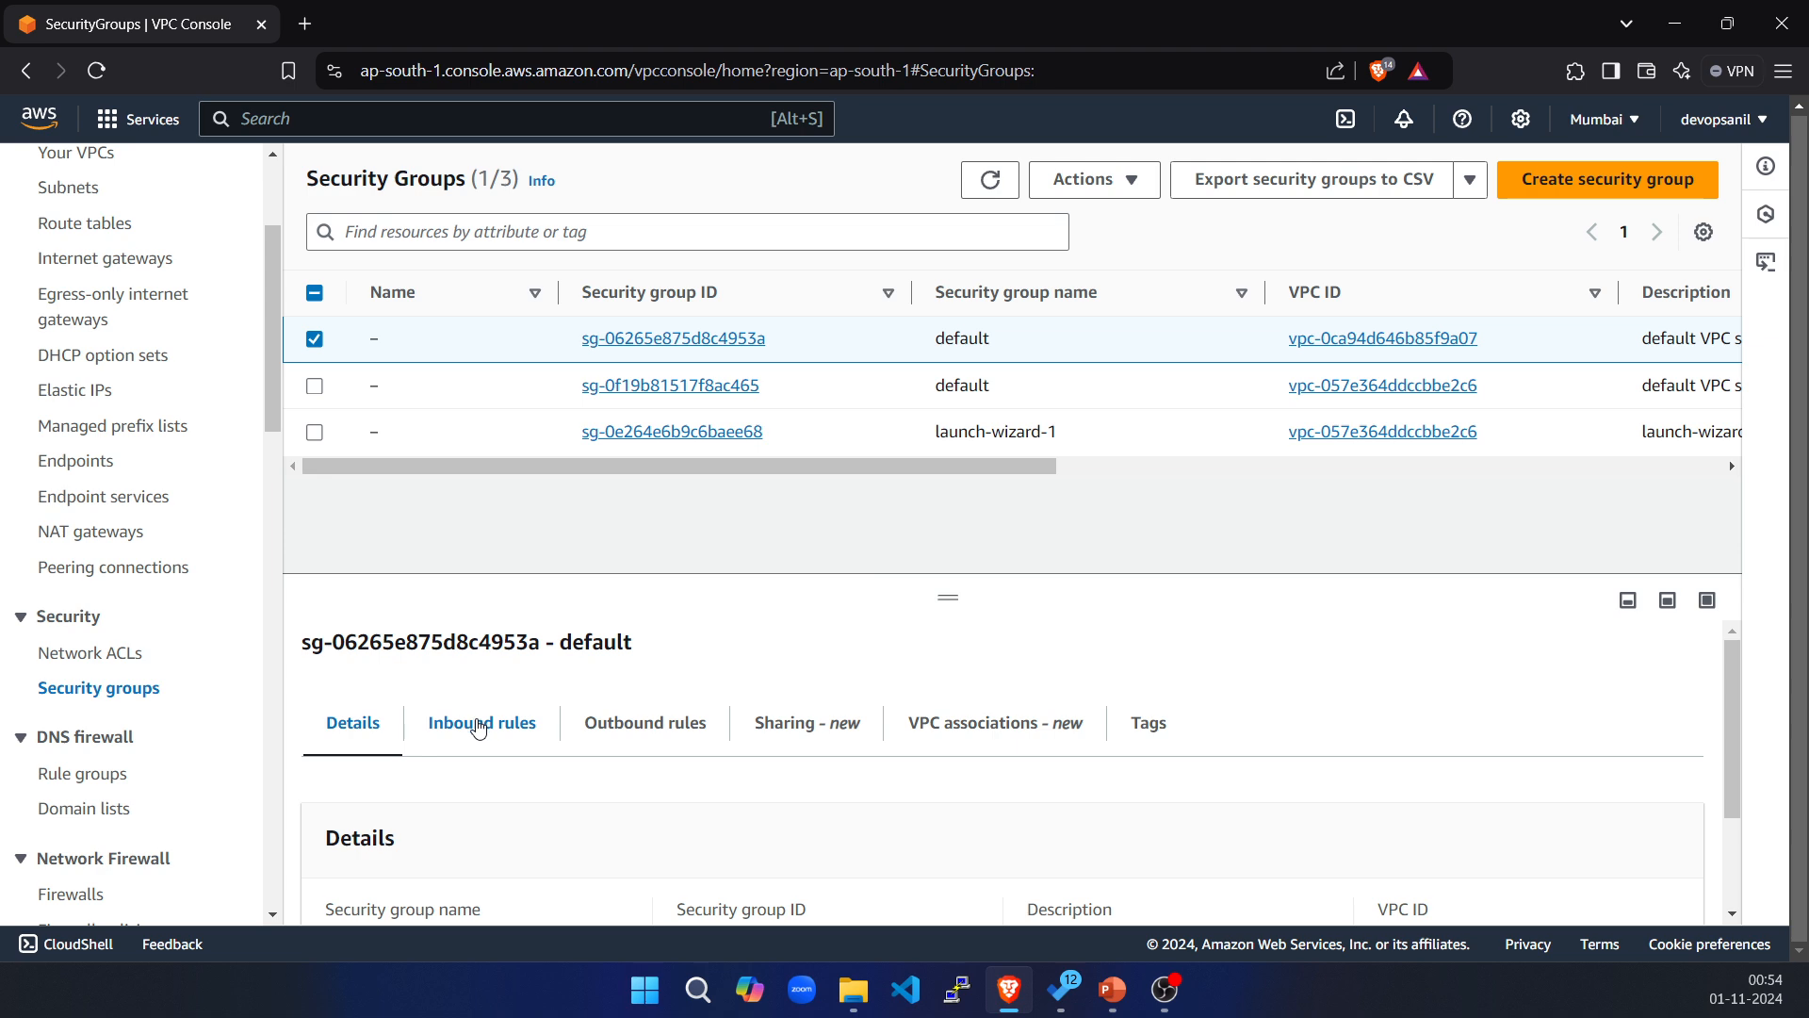
pyautogui.click(481, 730)
pyautogui.scroll(-2, 1037, 829)
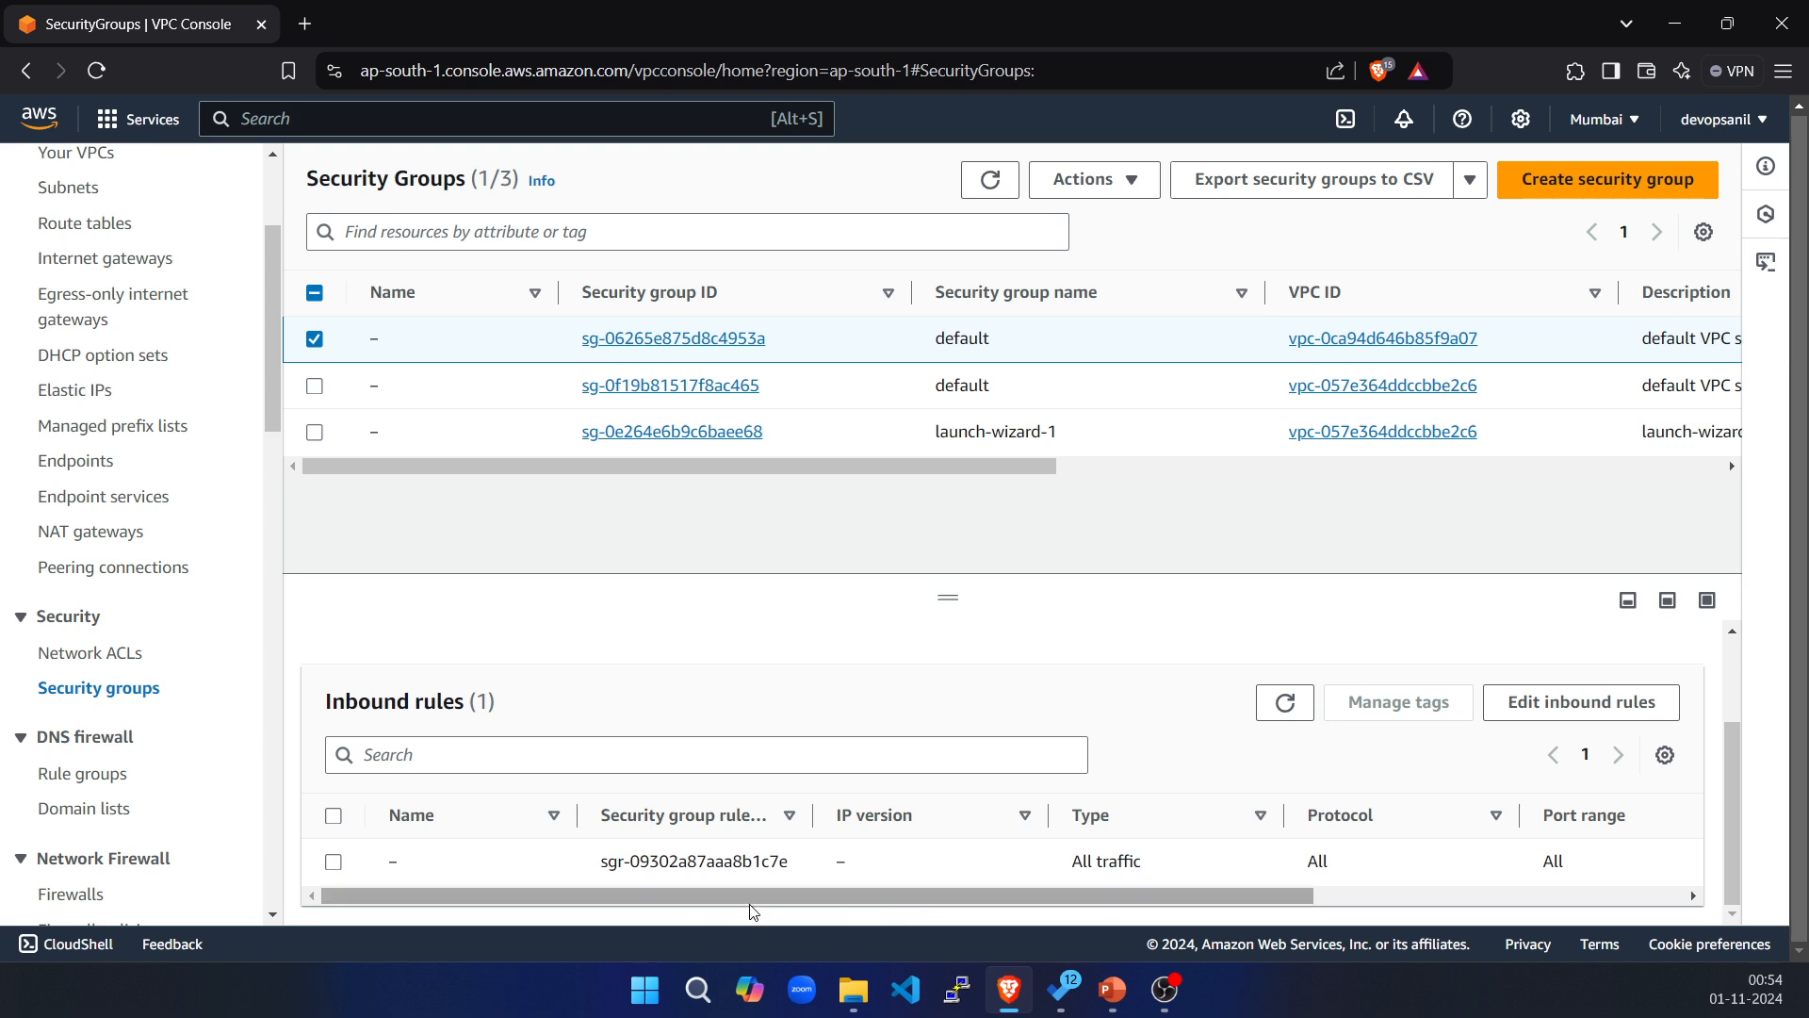
pyautogui.hscroll(1, 814, 907)
pyautogui.moveTo(814, 907); pyautogui.dragTo(1193, 907)
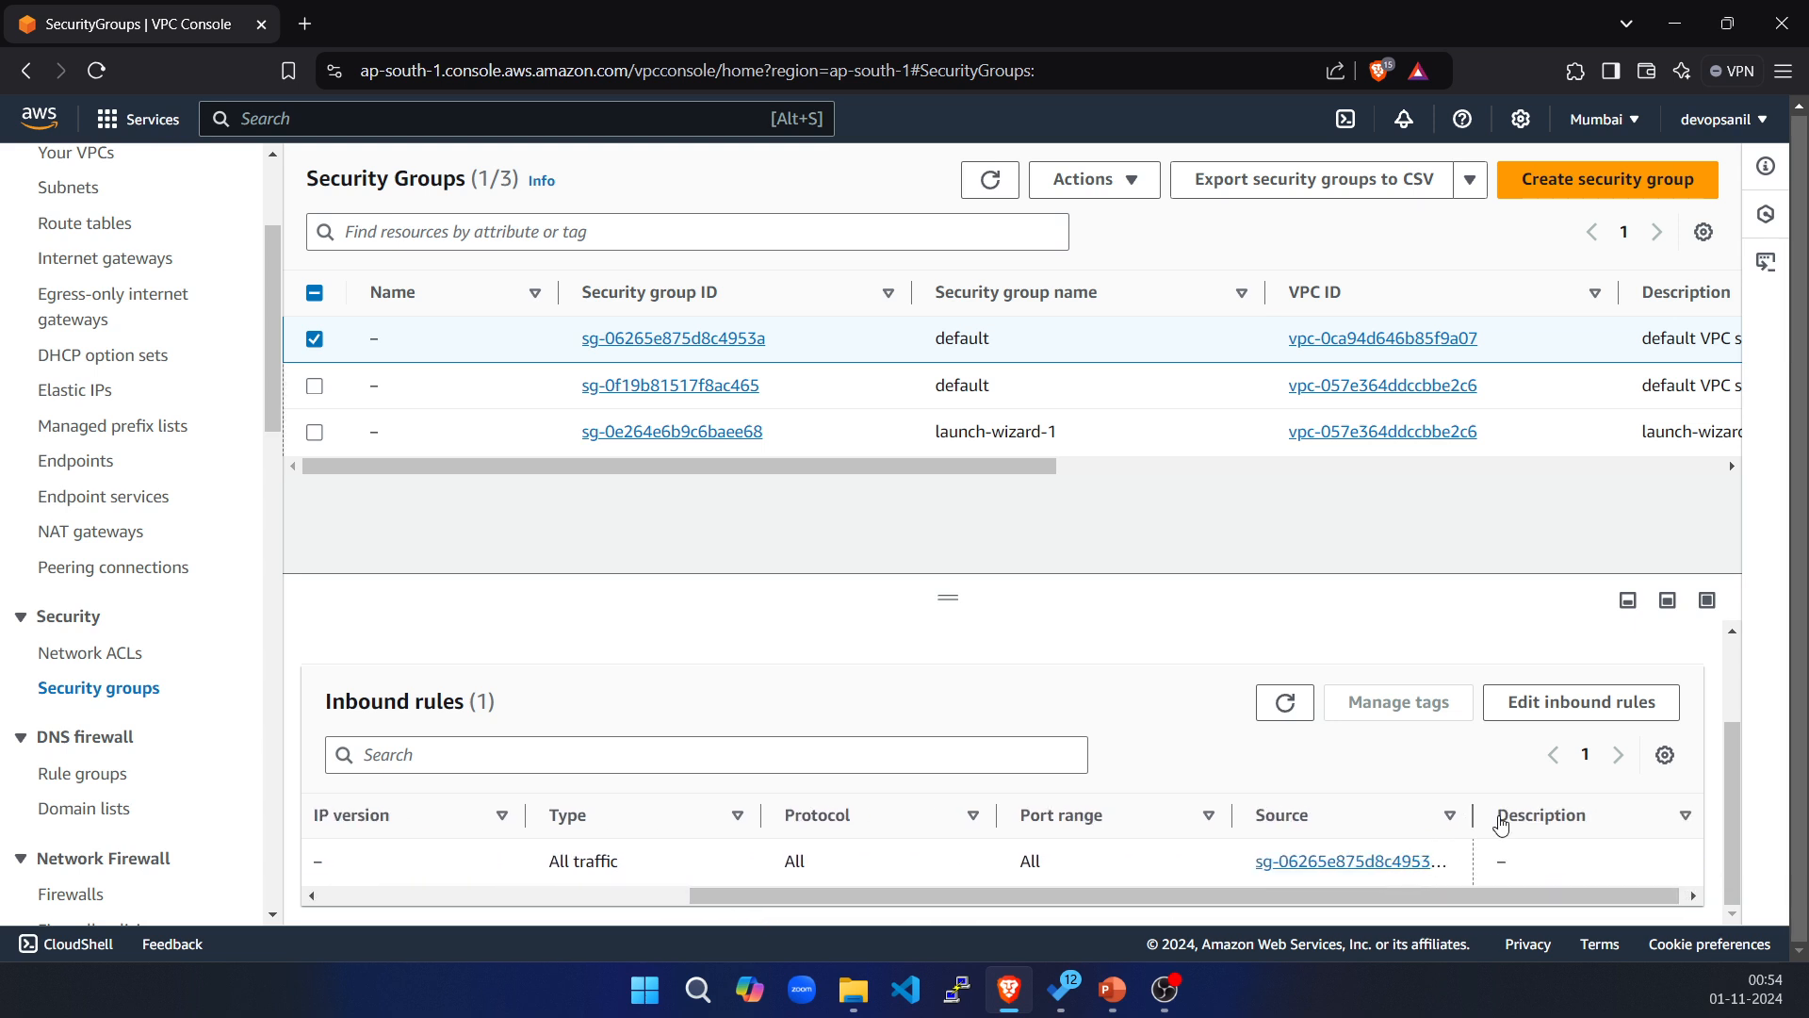
pyautogui.moveTo(1492, 826); pyautogui.dragTo(1616, 816)
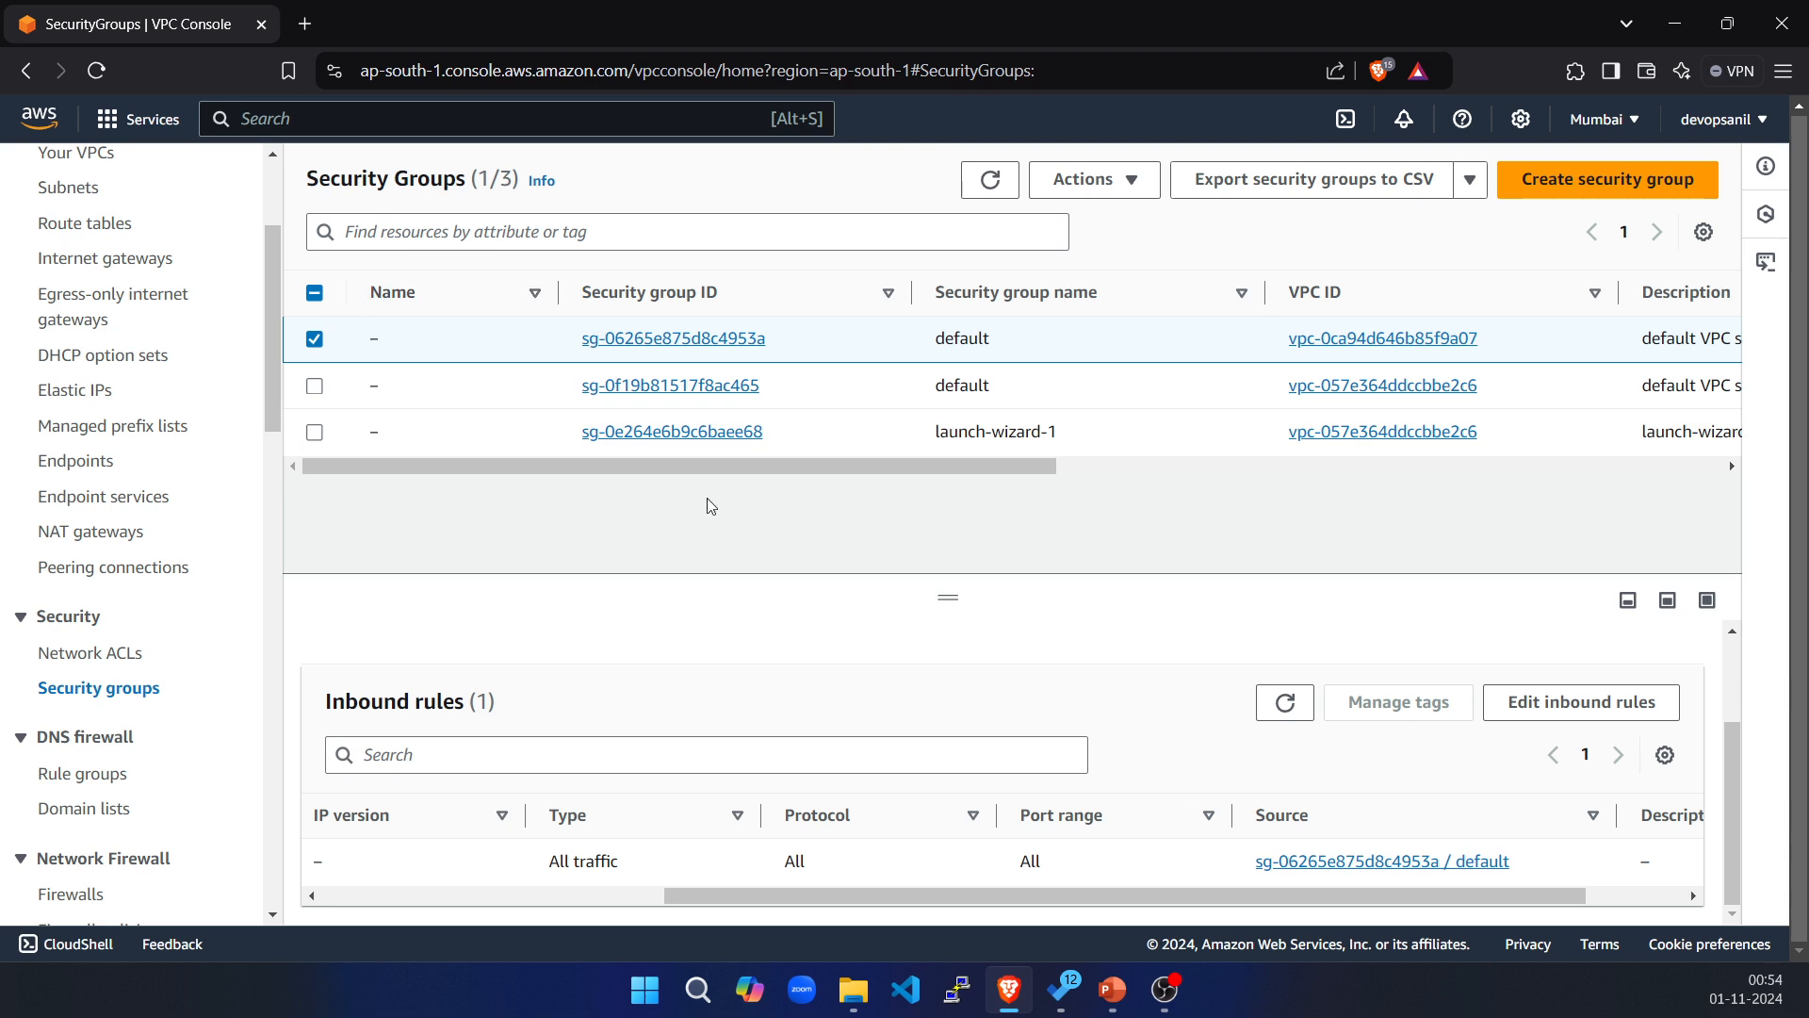
# Open the DNS firewall rule groups page and look through the remaining VPC feature categories, including transit gateways and traffic mirroring.
pyautogui.scroll(-4, 137, 617)
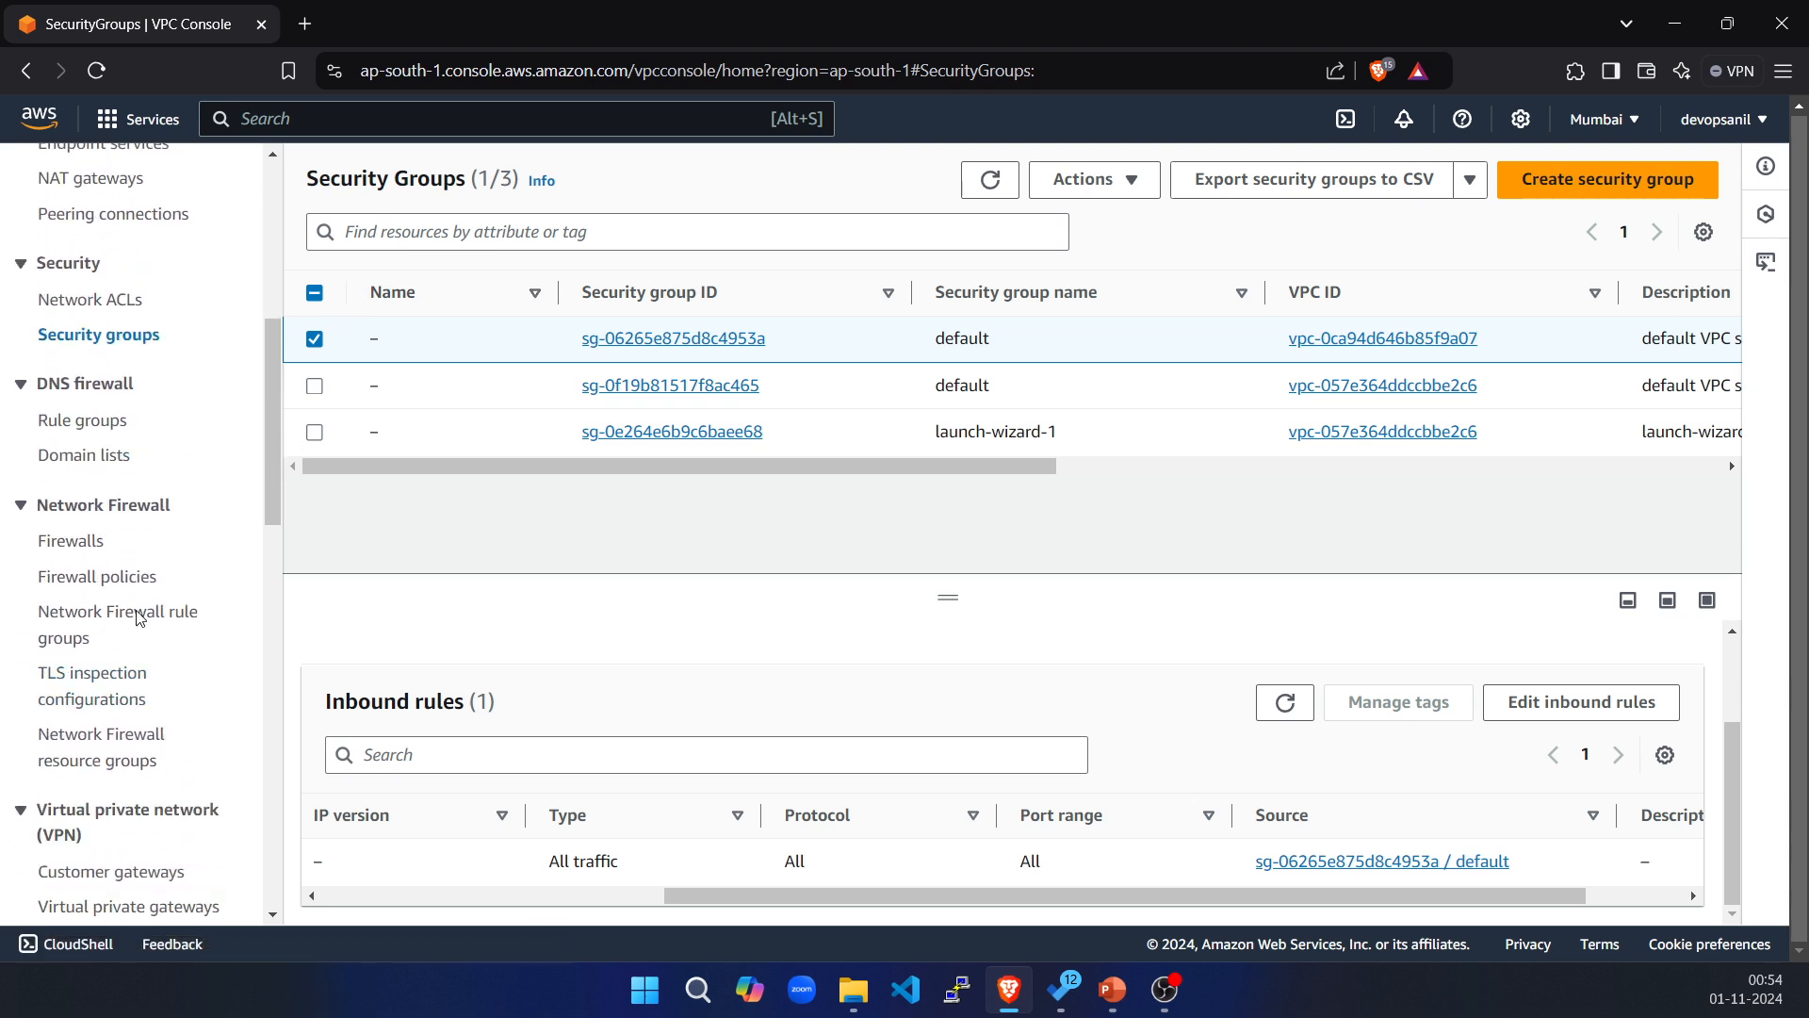
pyautogui.click(77, 430)
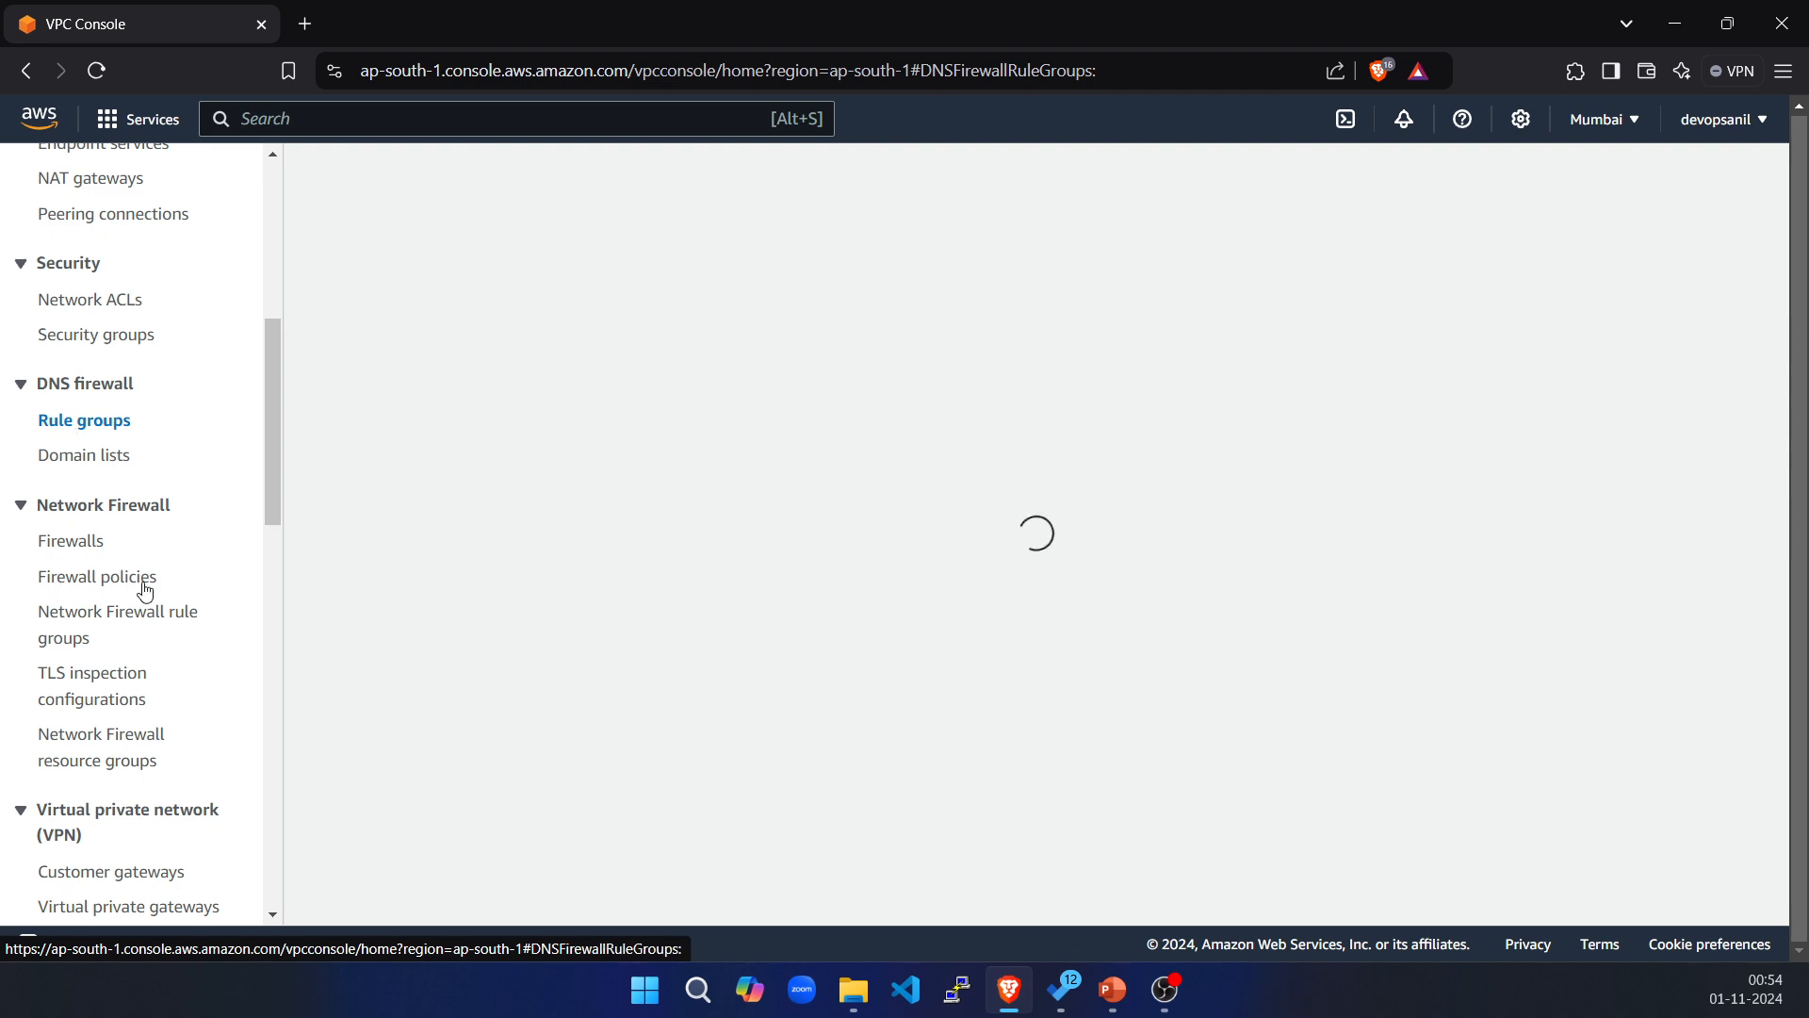
pyautogui.scroll(-7, 47, 683)
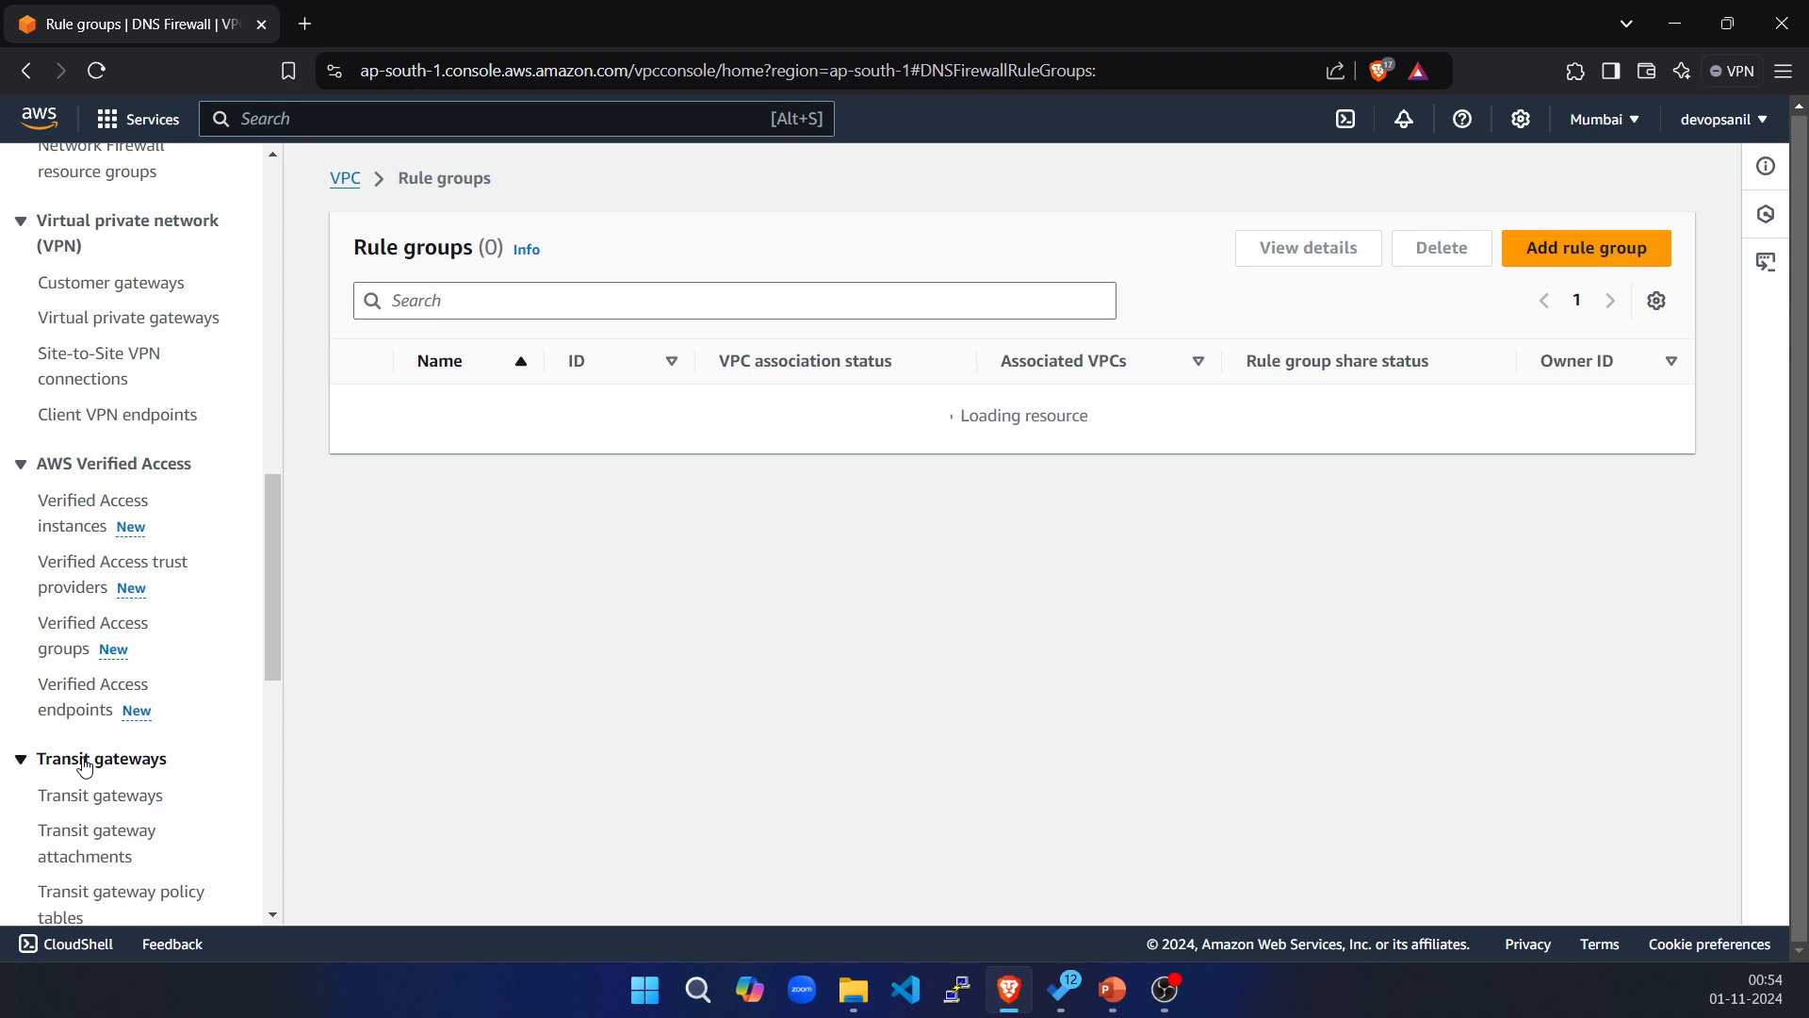
pyautogui.scroll(-7, 99, 718)
pyautogui.scroll(10, 113, 714)
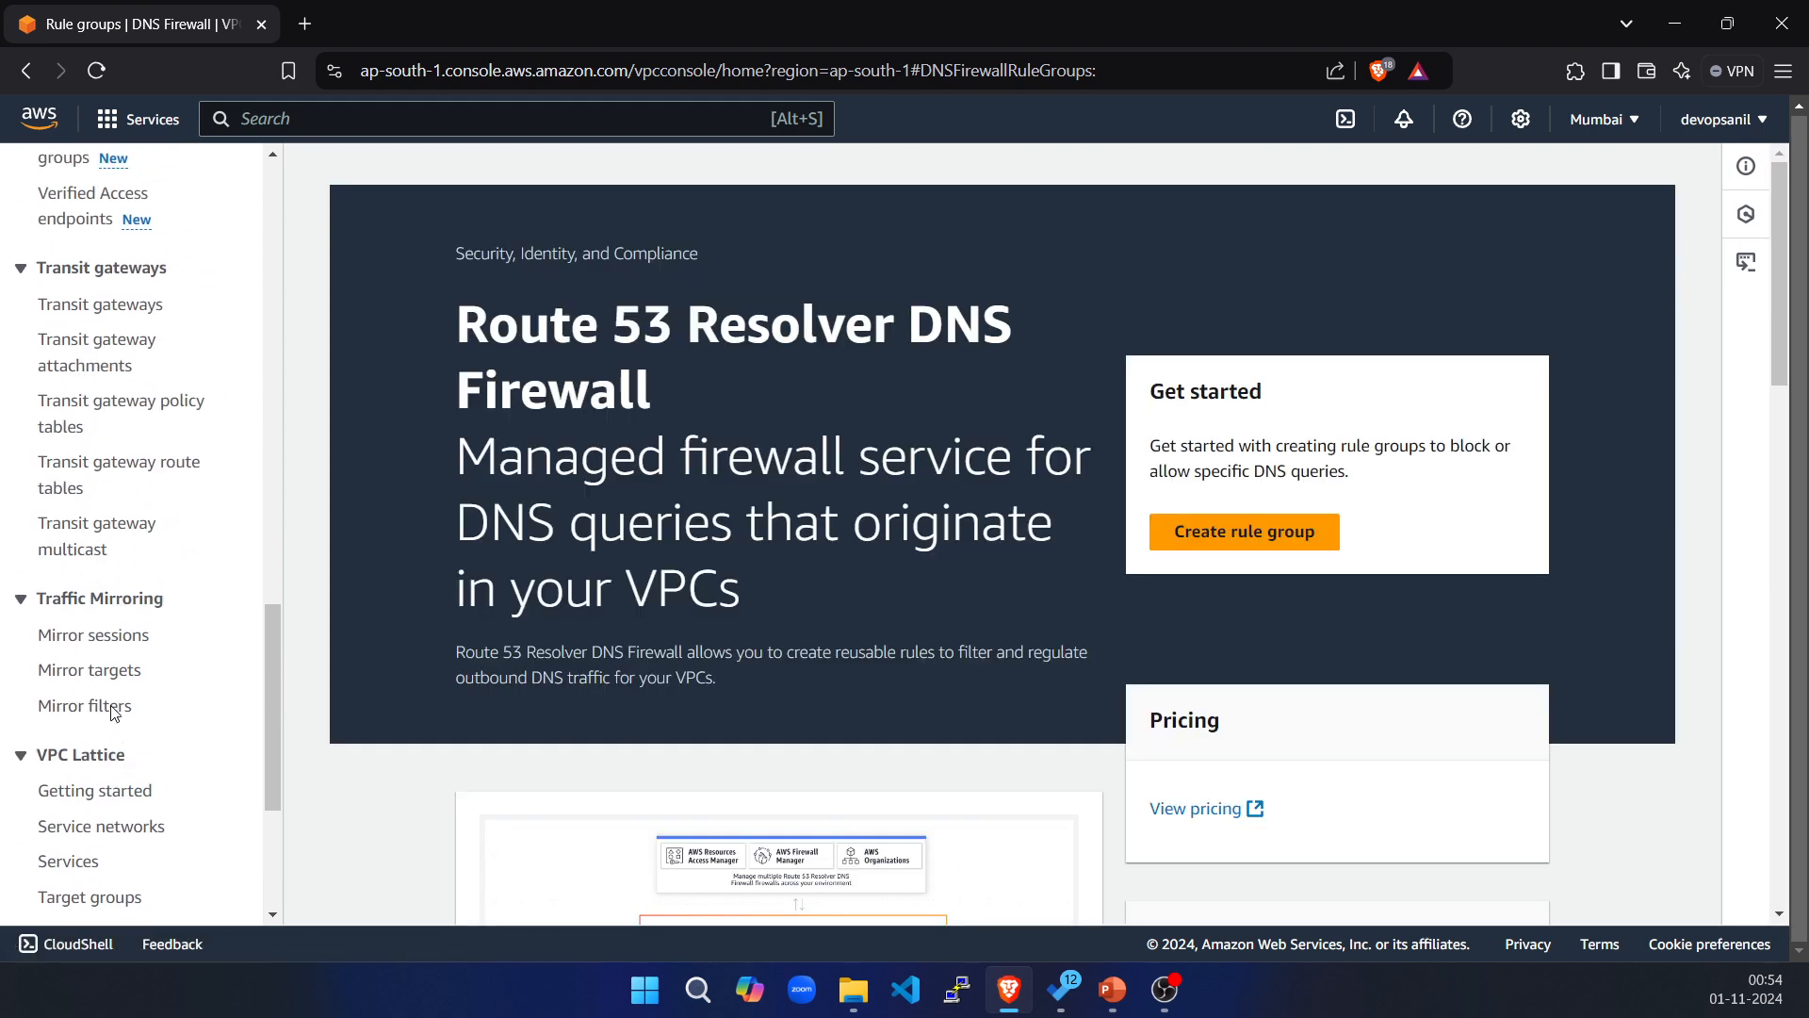
# Create an internet gateway with the name tag devops-anil-igw.
pyautogui.scroll(10, 113, 713)
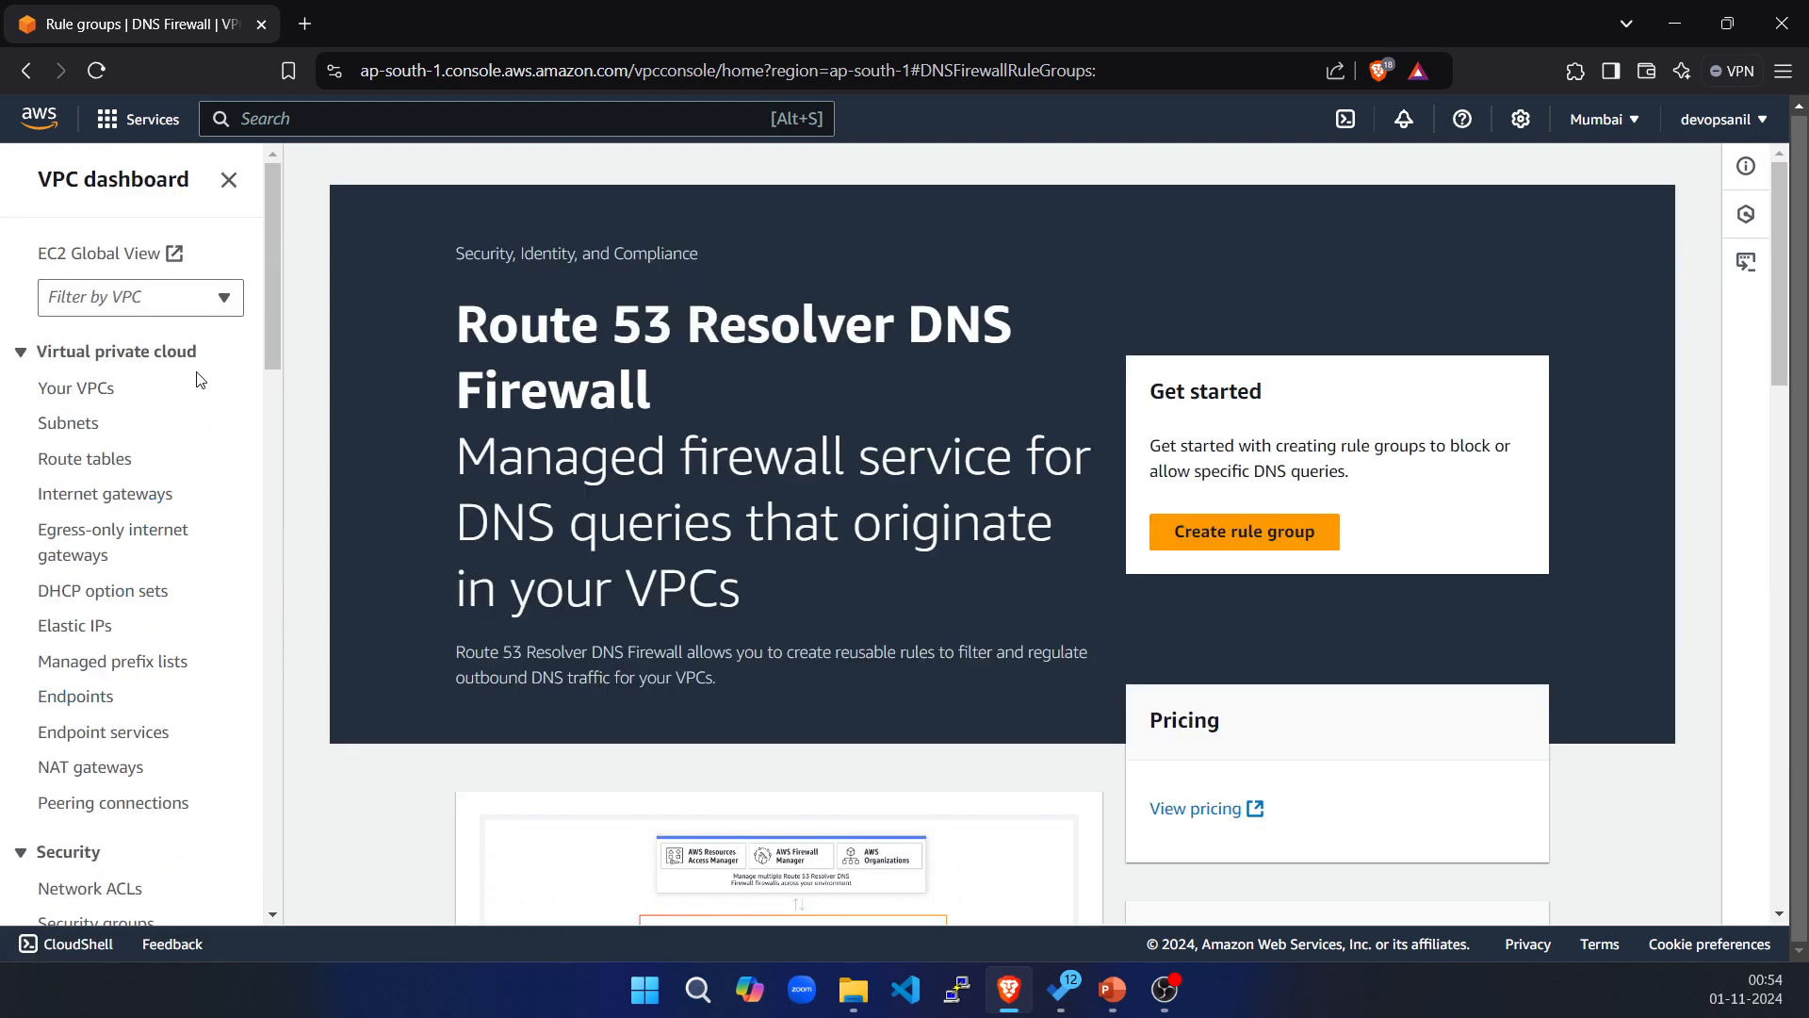
pyautogui.moveTo(274, 355); pyautogui.dragTo(268, 401)
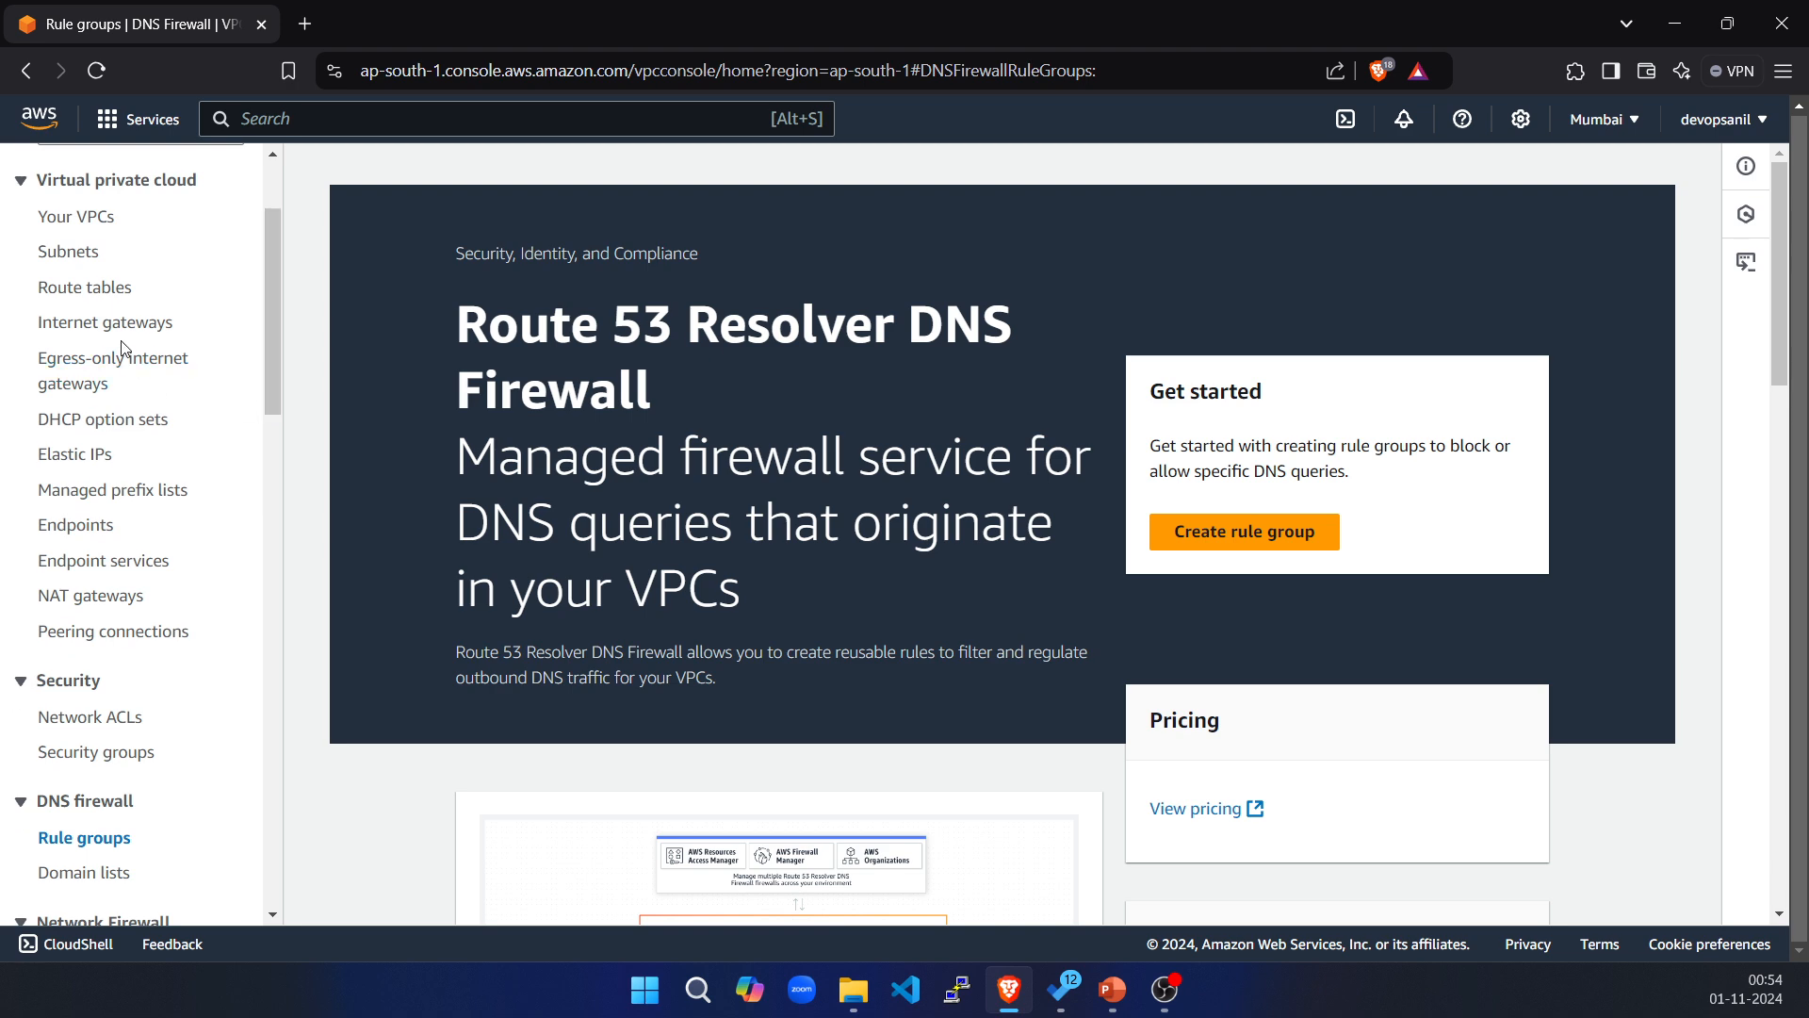
pyautogui.click(120, 337)
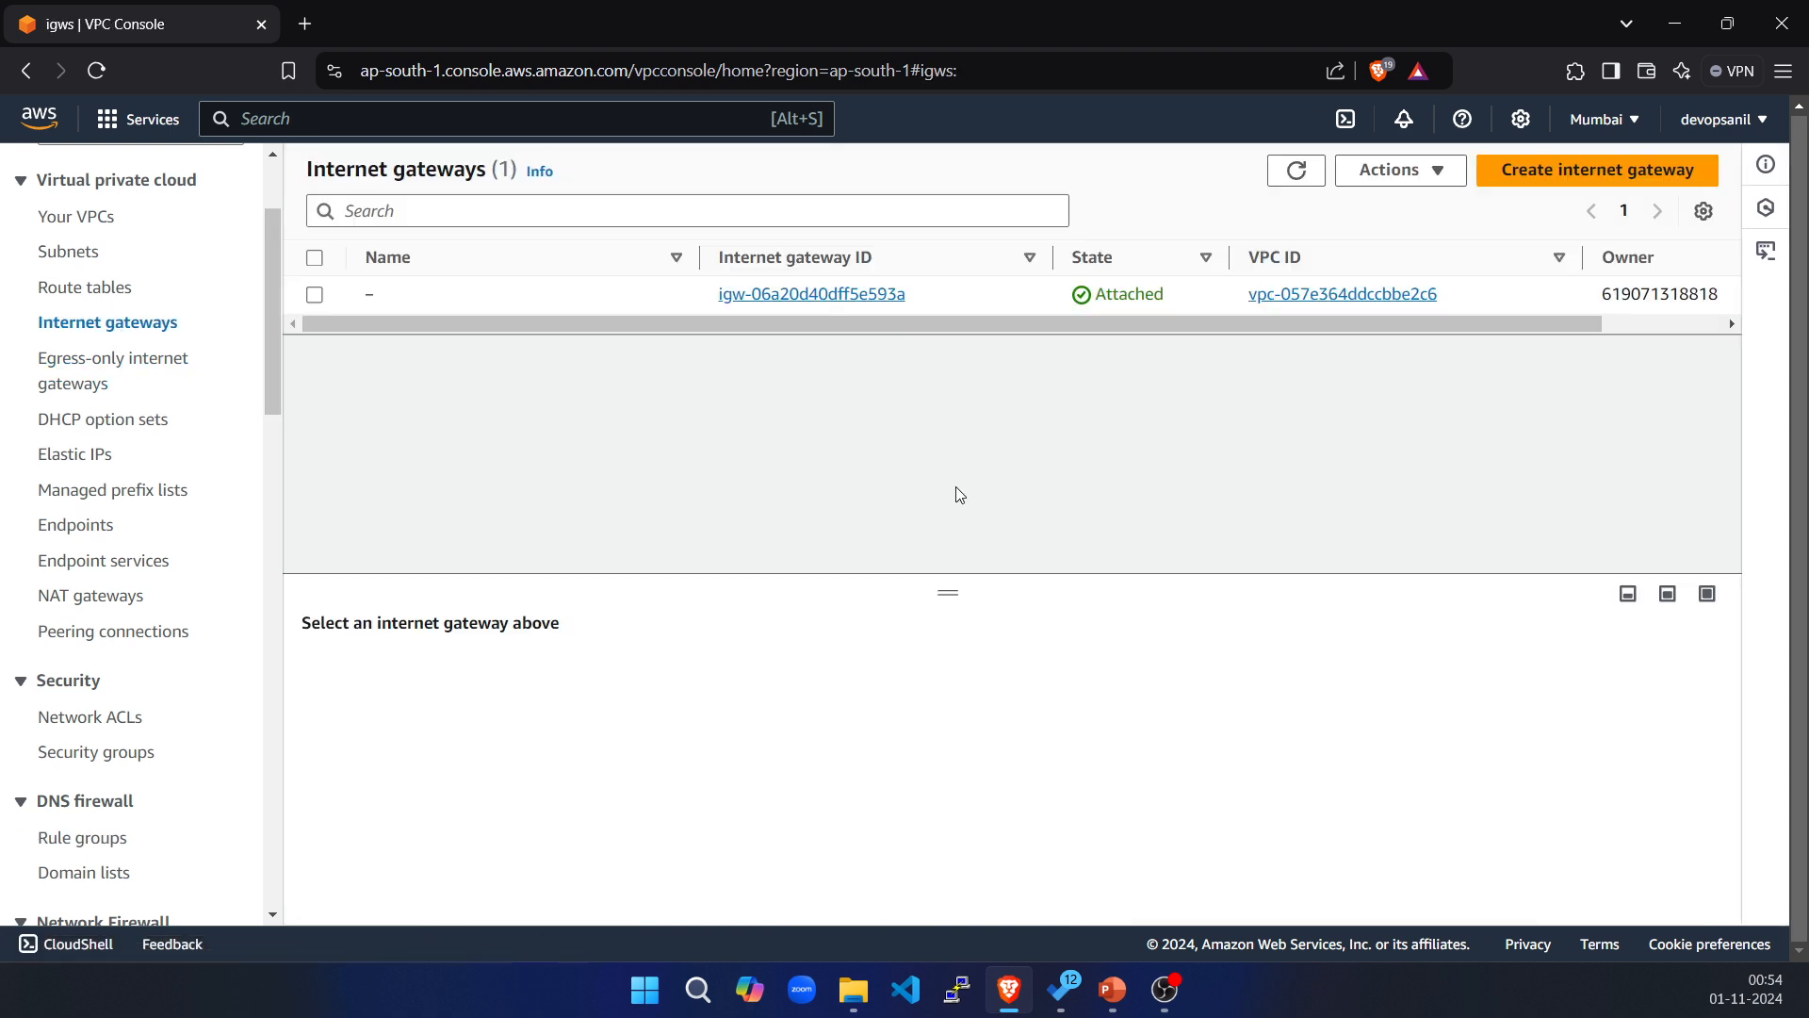
pyautogui.click(1543, 175)
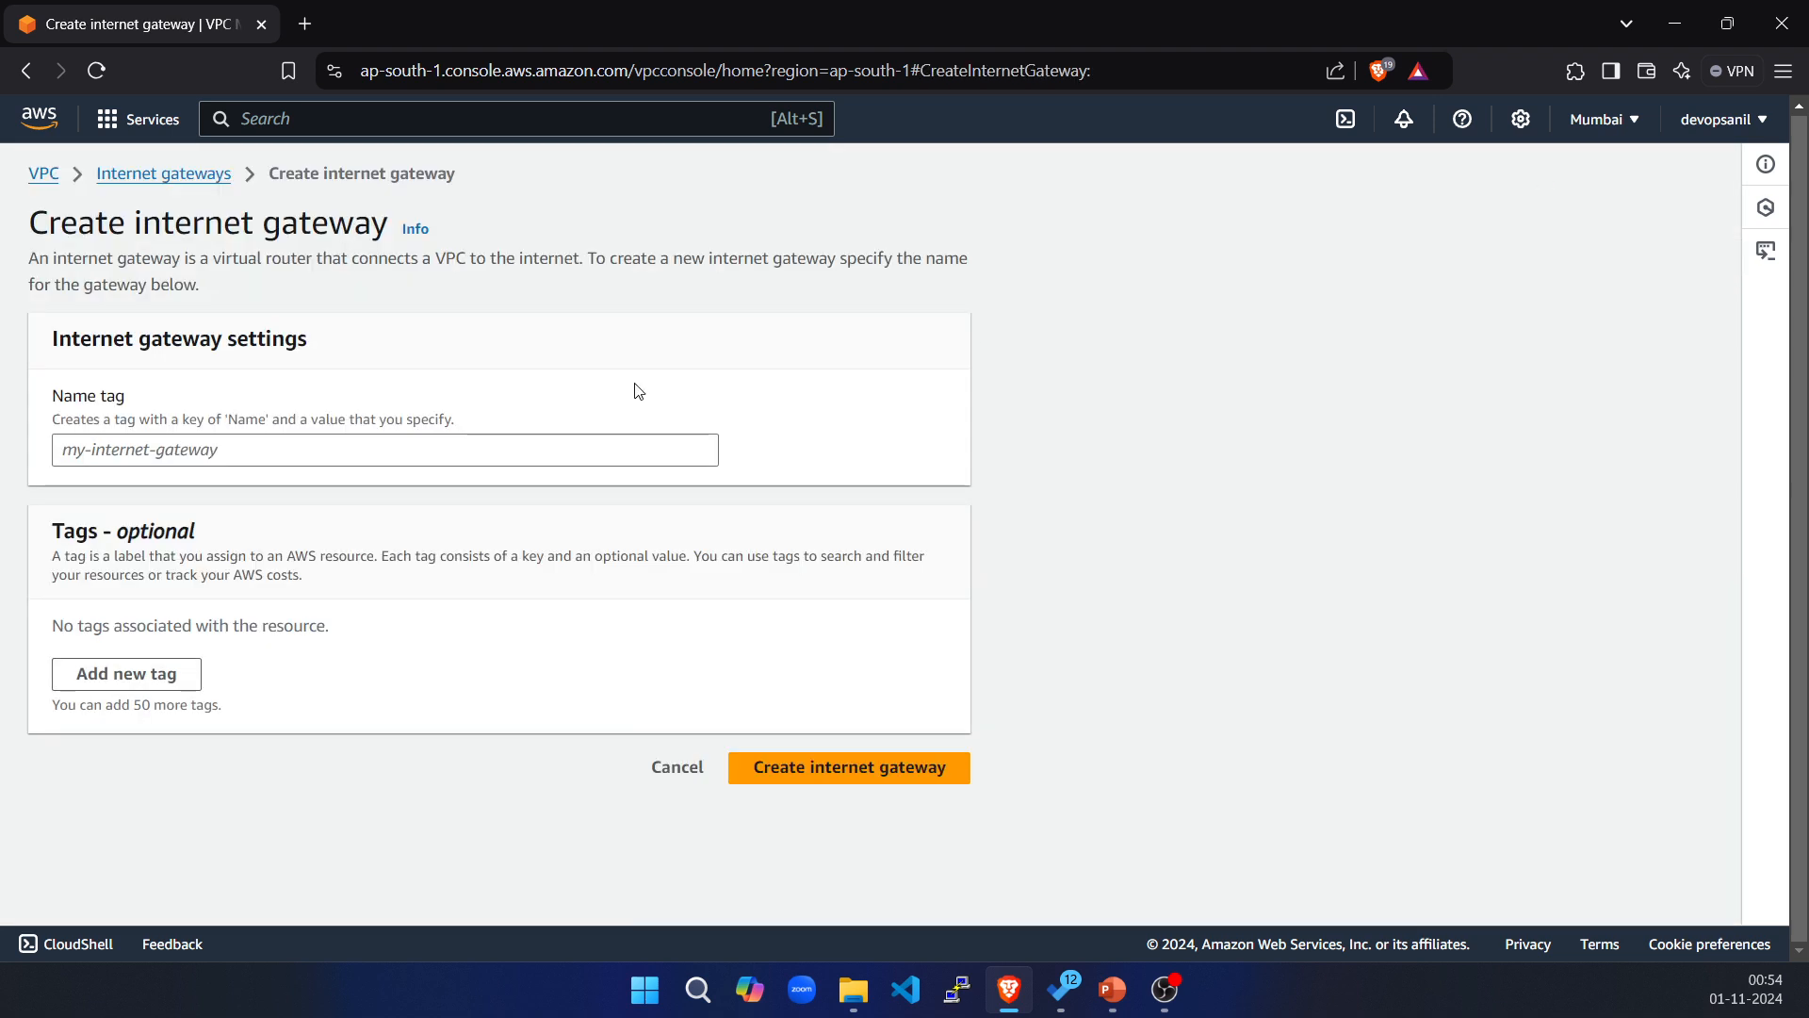
pyautogui.click(207, 456)
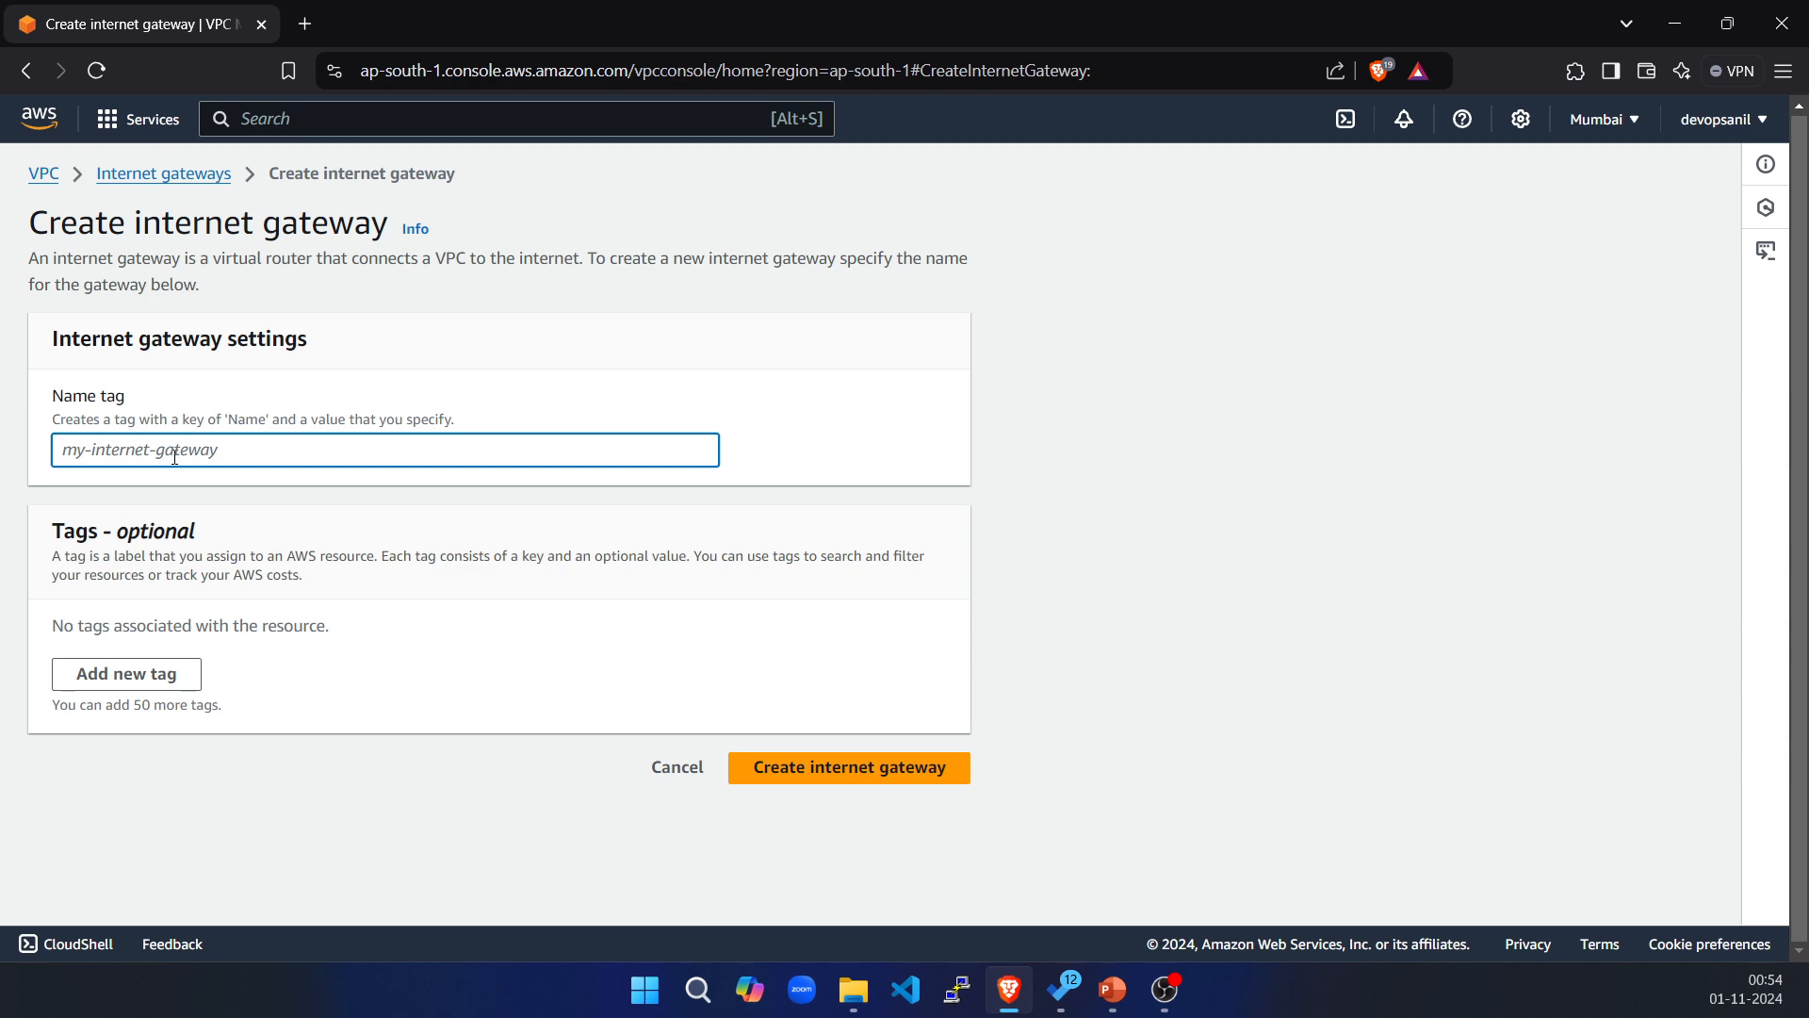
pyautogui.write('devops')
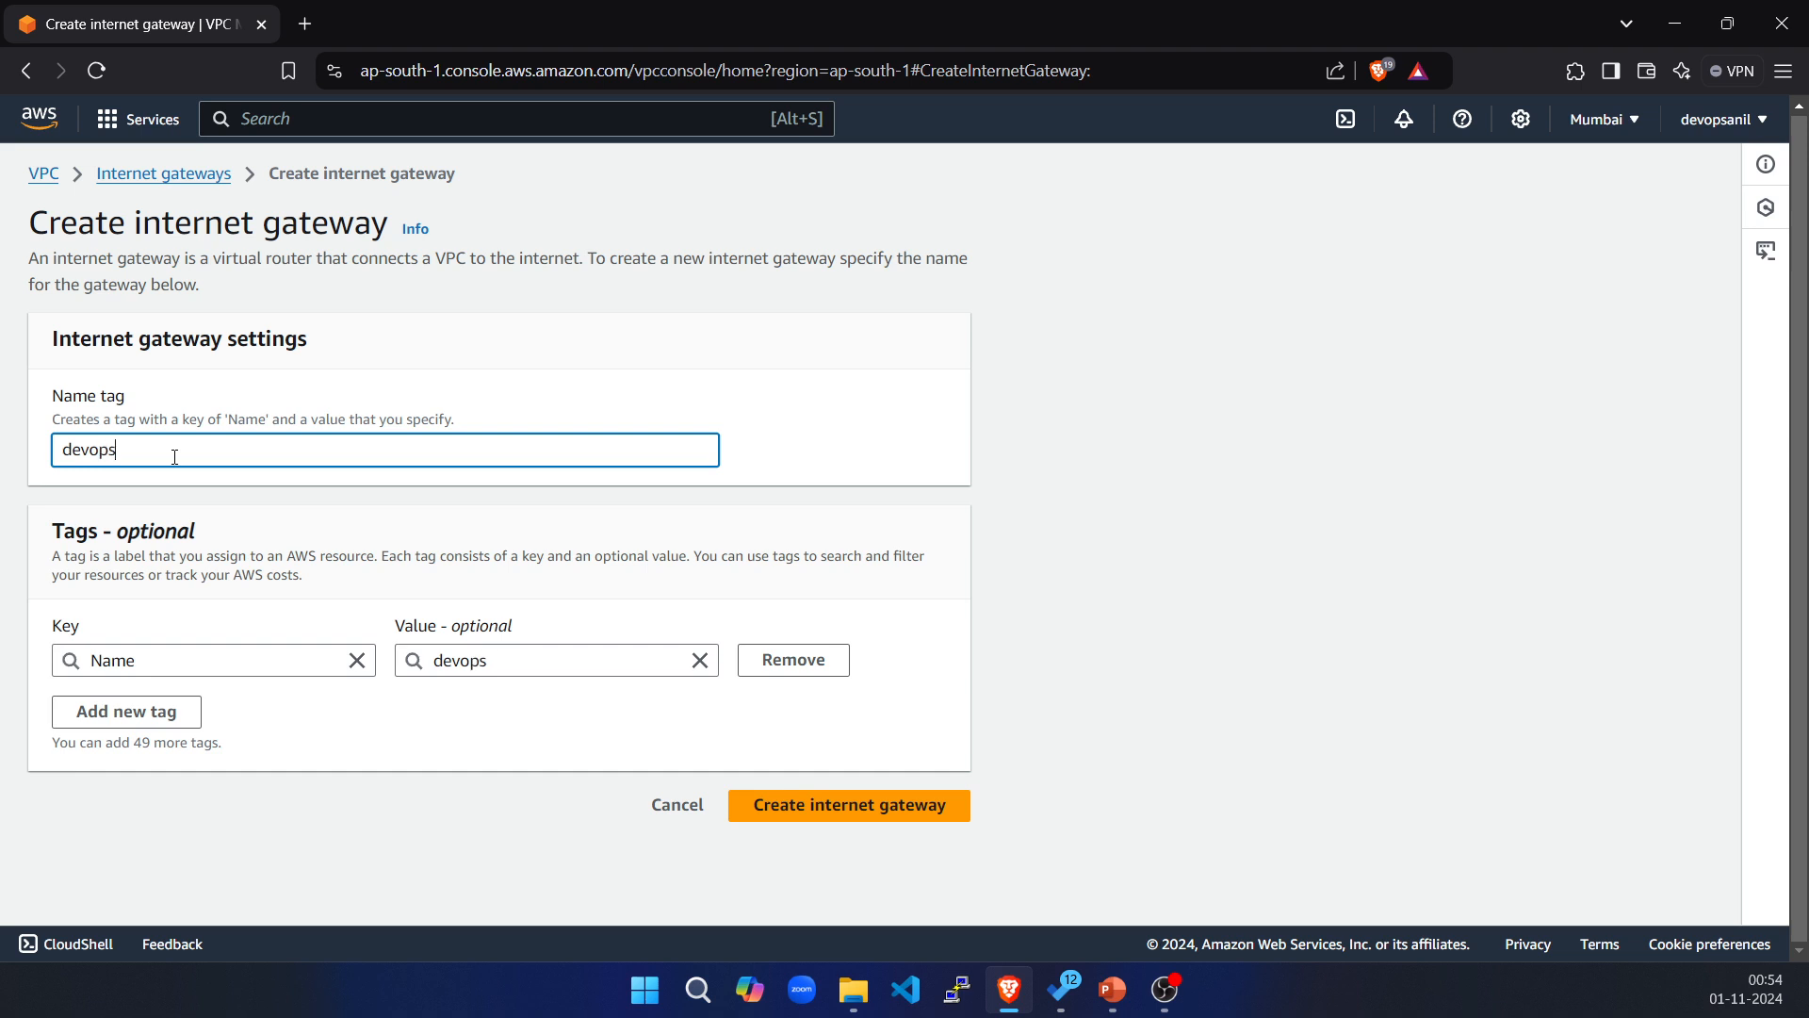
pyautogui.write('-anil-igw')
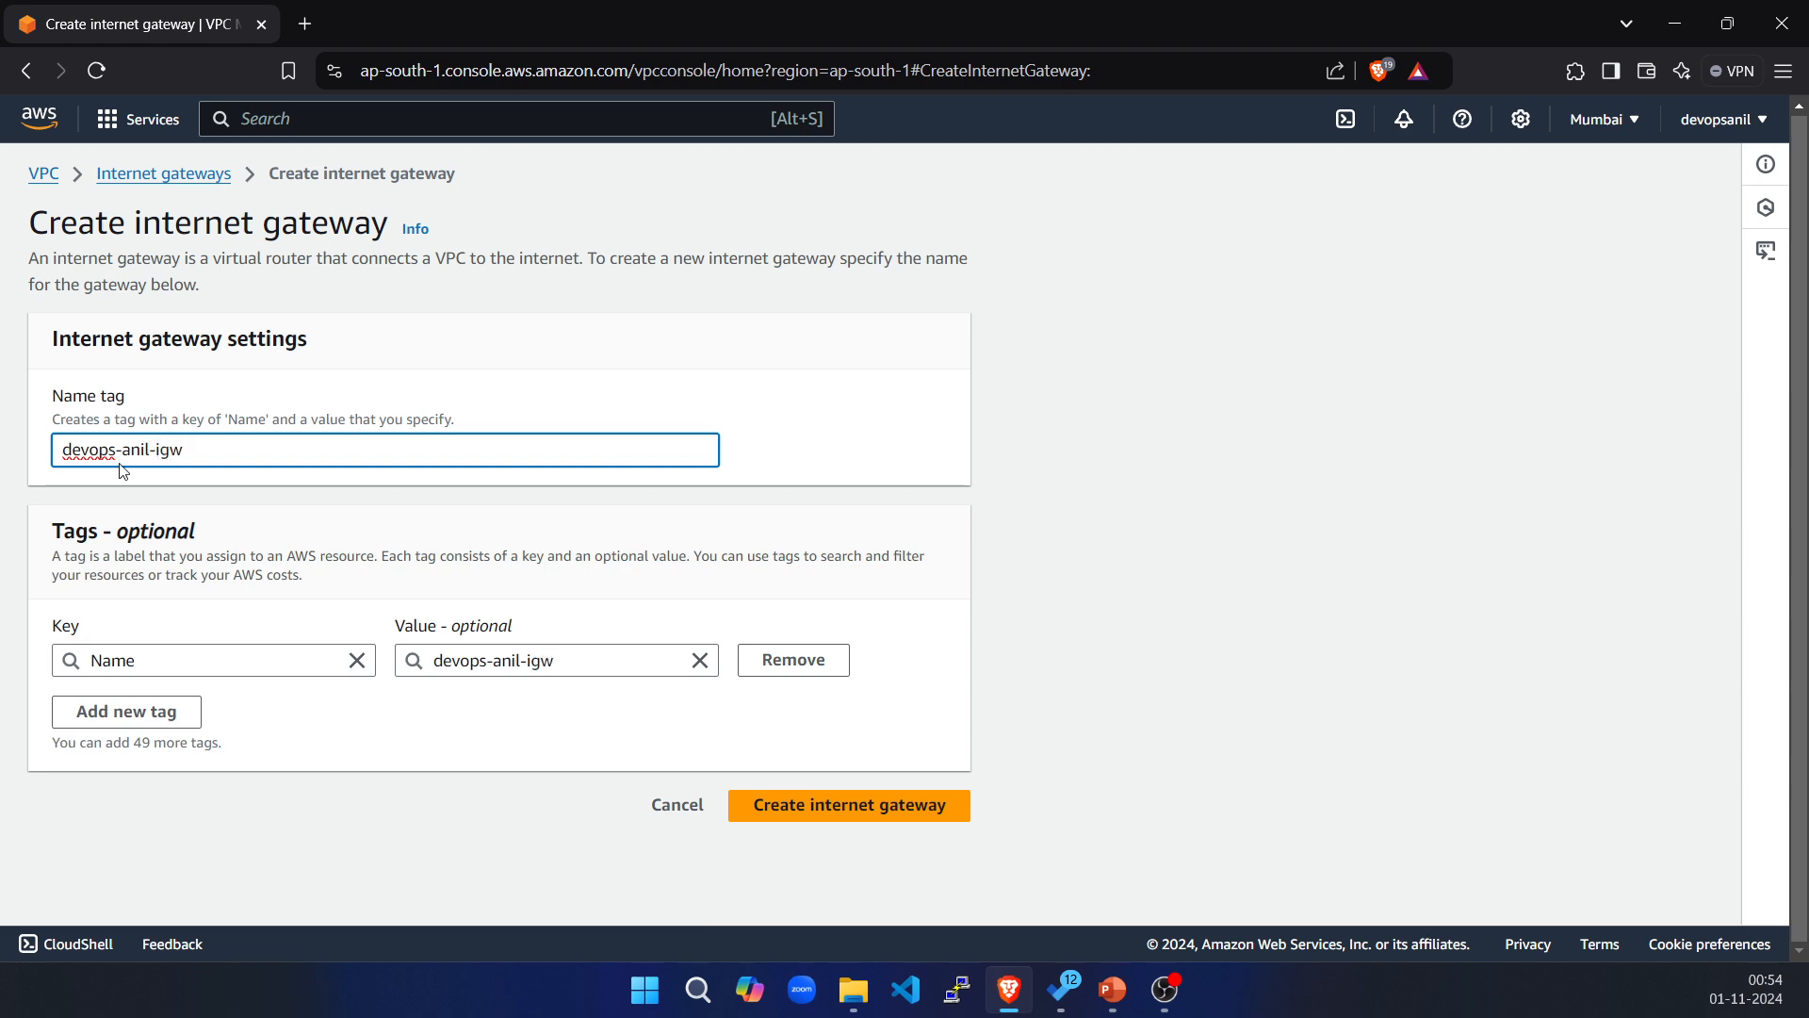
pyautogui.click(803, 808)
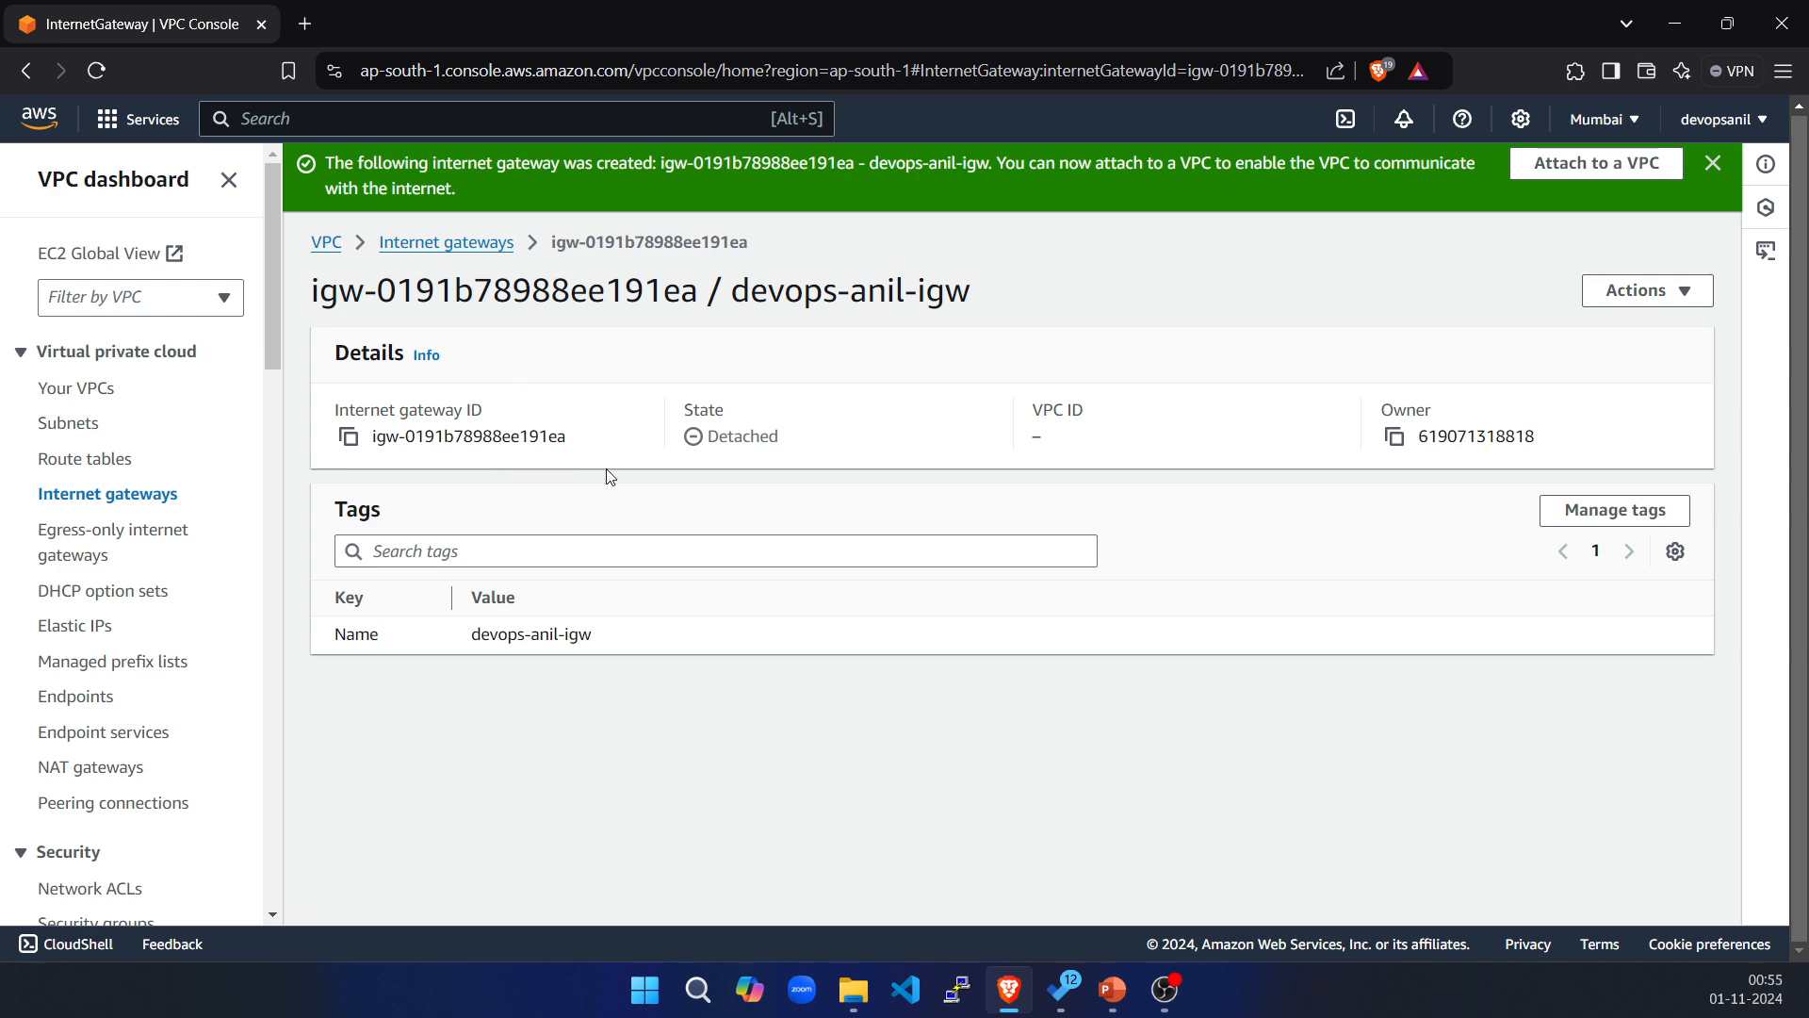
# Attach the devops-anil-igw internet gateway to devops-anil-vpc.
pyautogui.moveTo(720, 438); pyautogui.dragTo(804, 448)
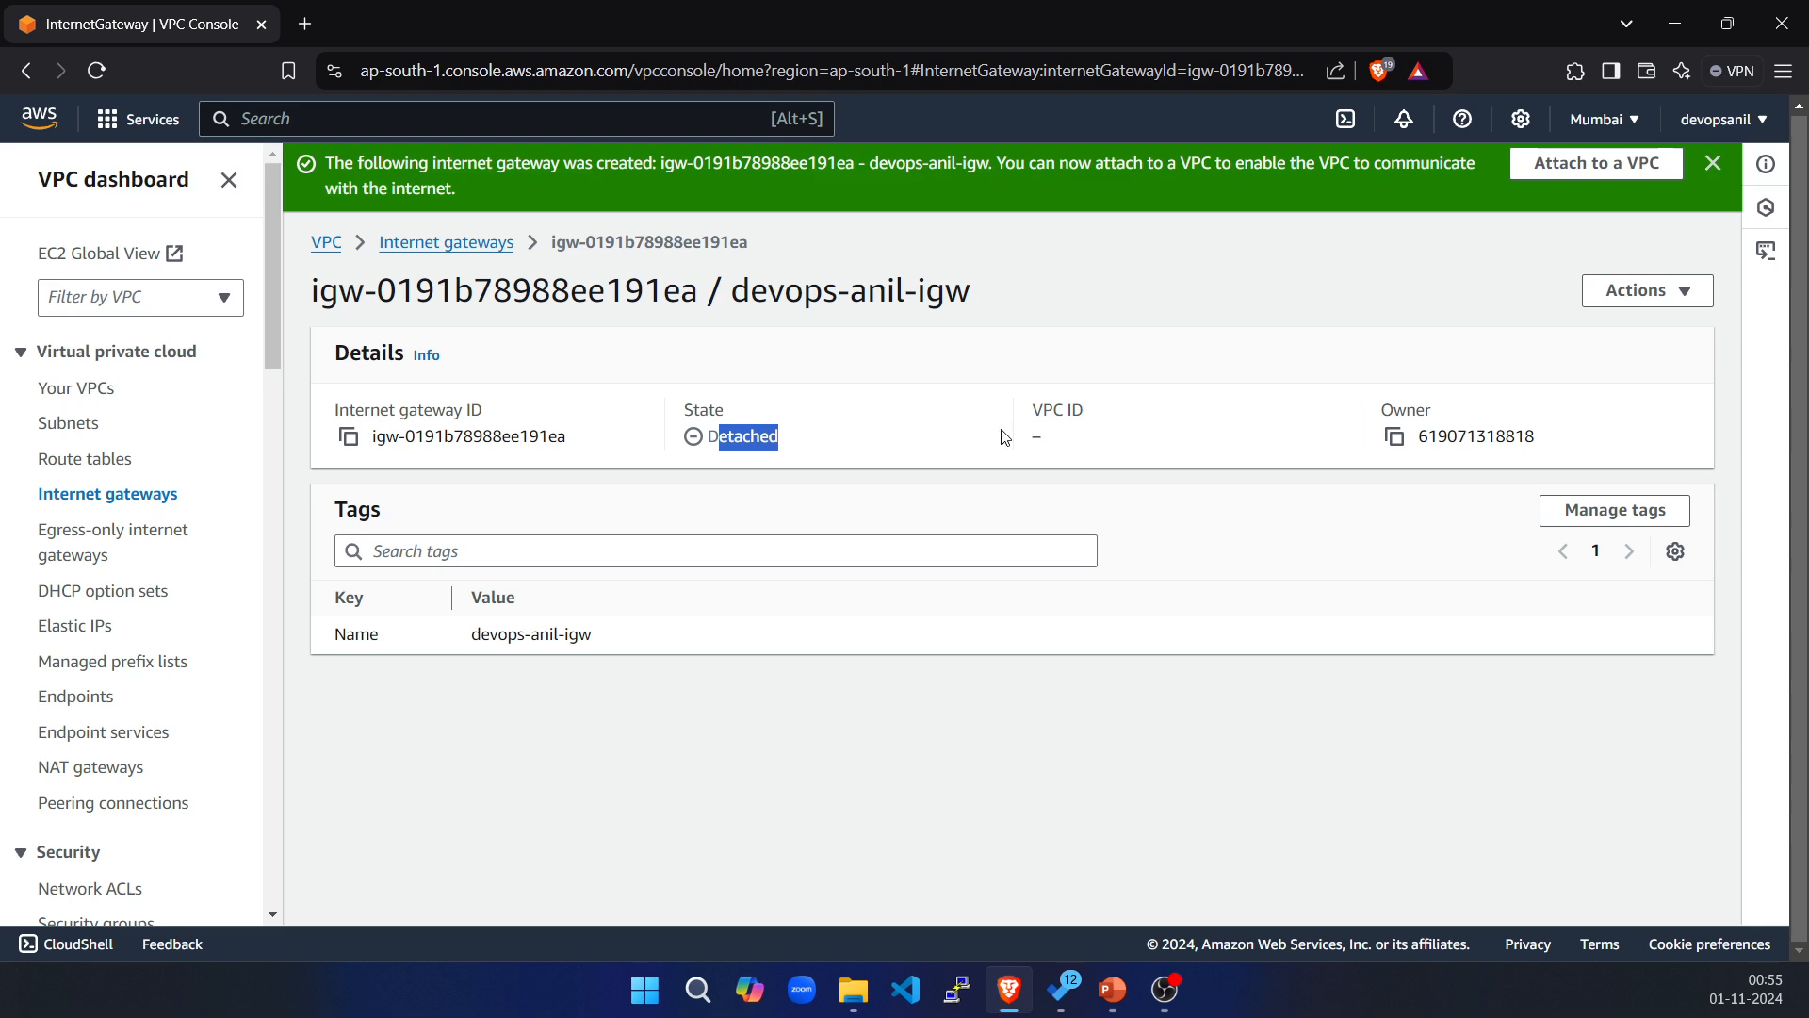
pyautogui.click(1645, 290)
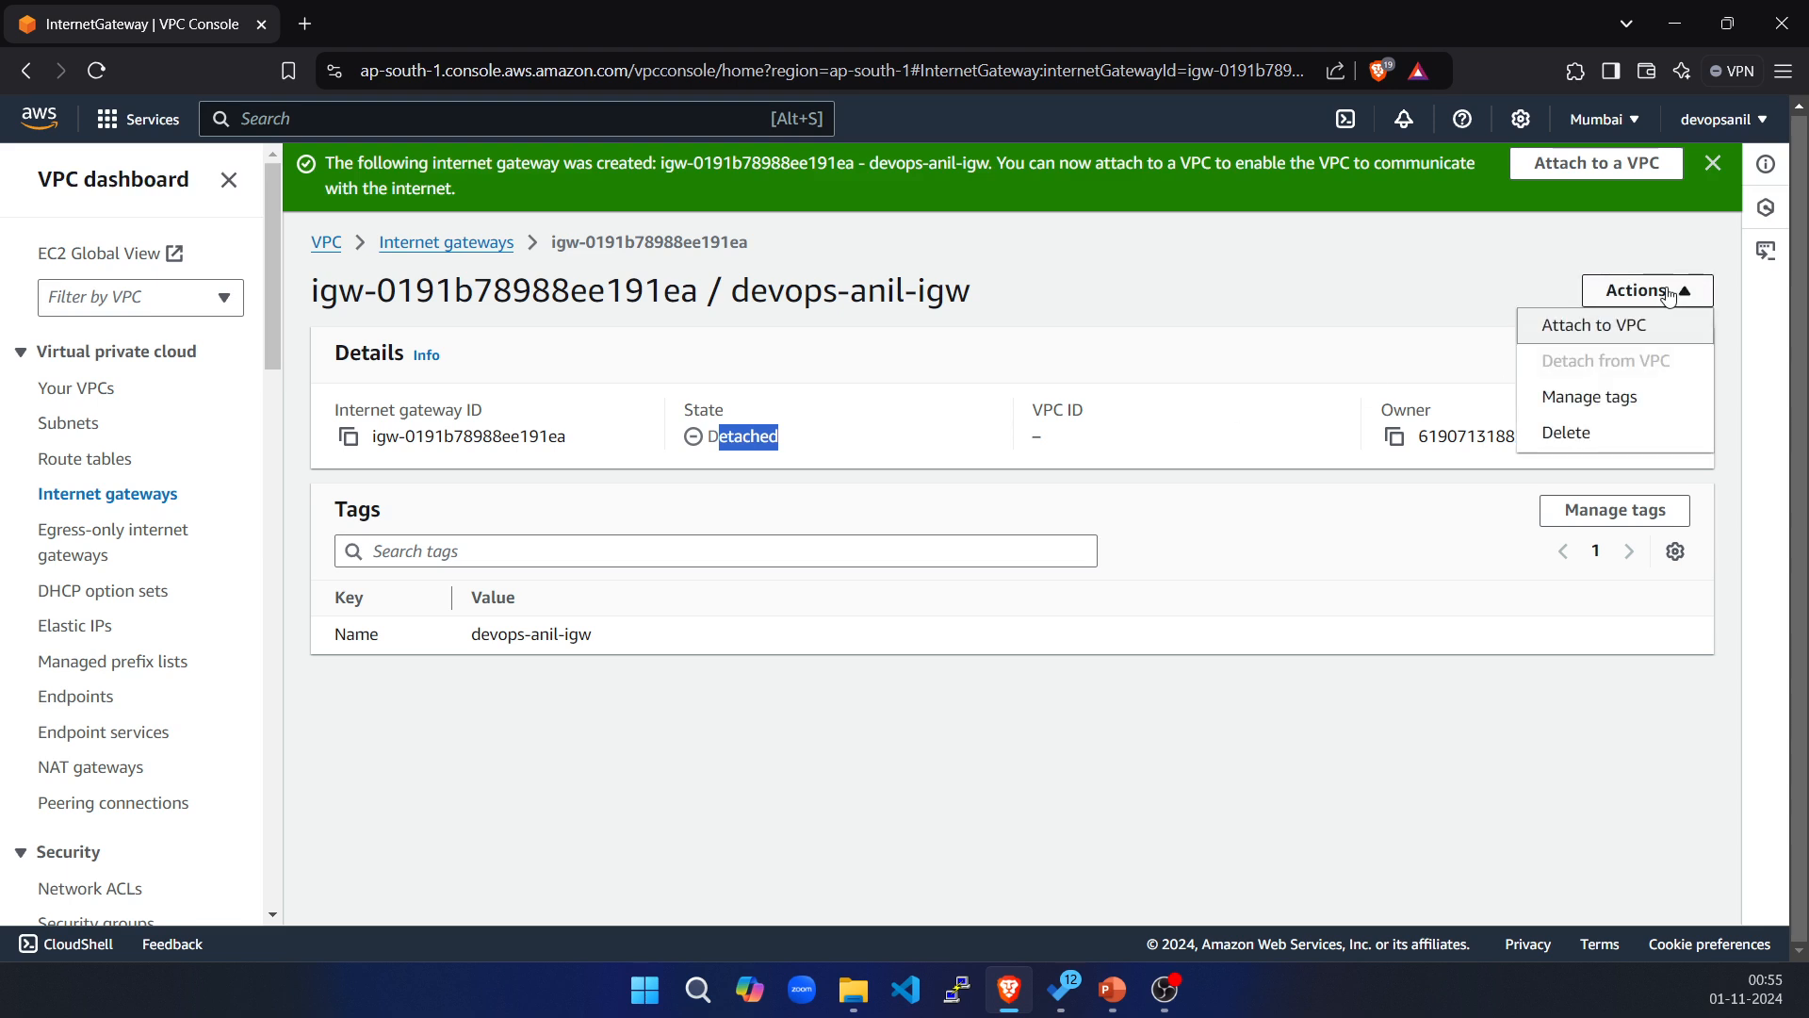
pyautogui.click(1602, 326)
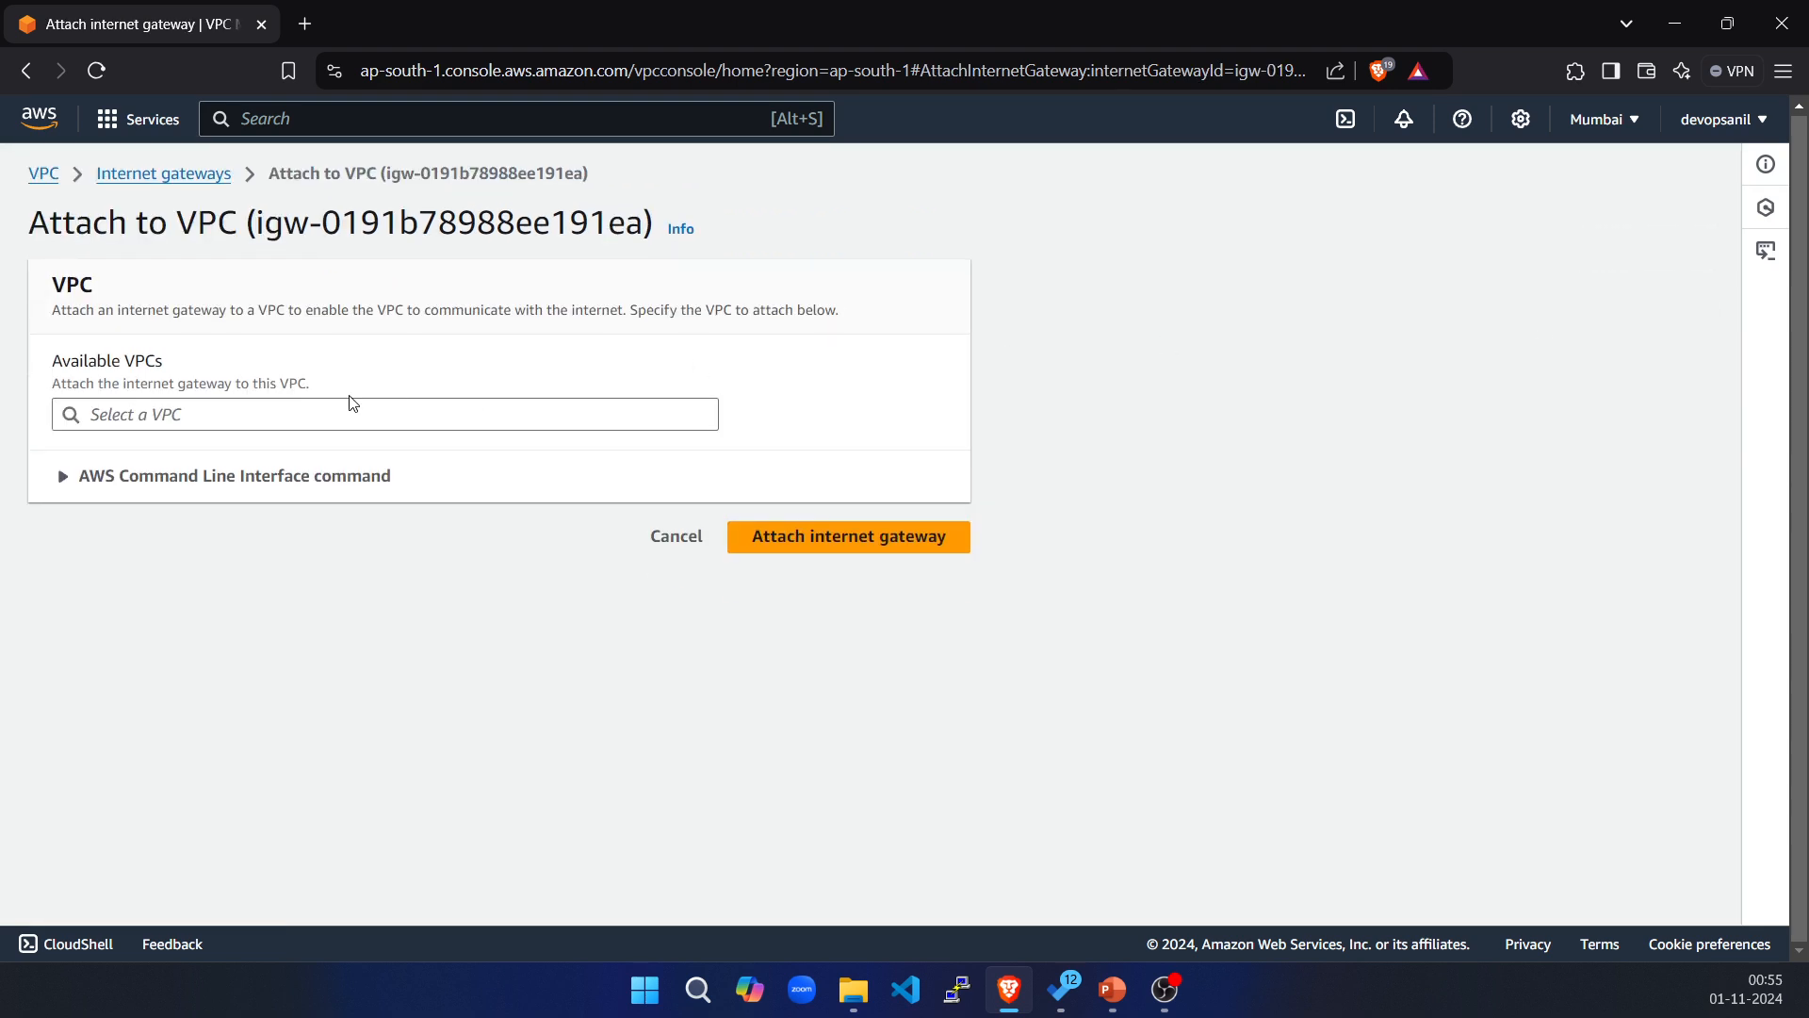
pyautogui.click(200, 411)
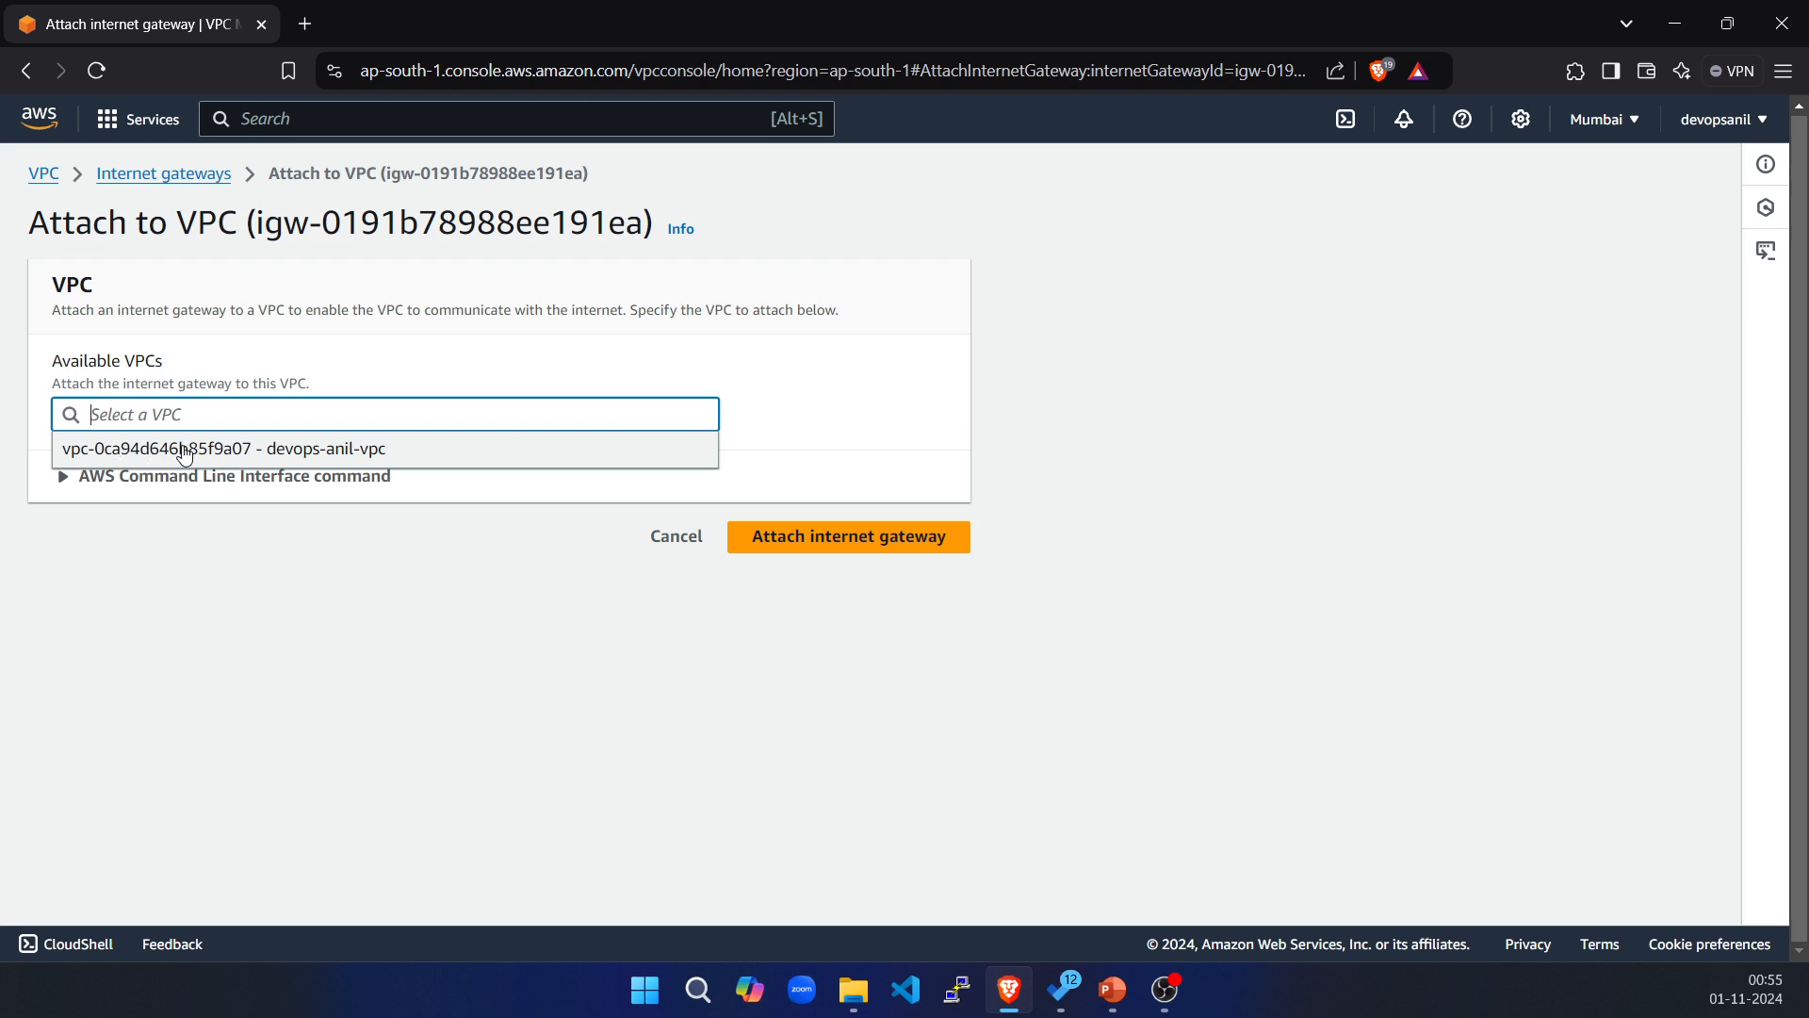
pyautogui.click(332, 449)
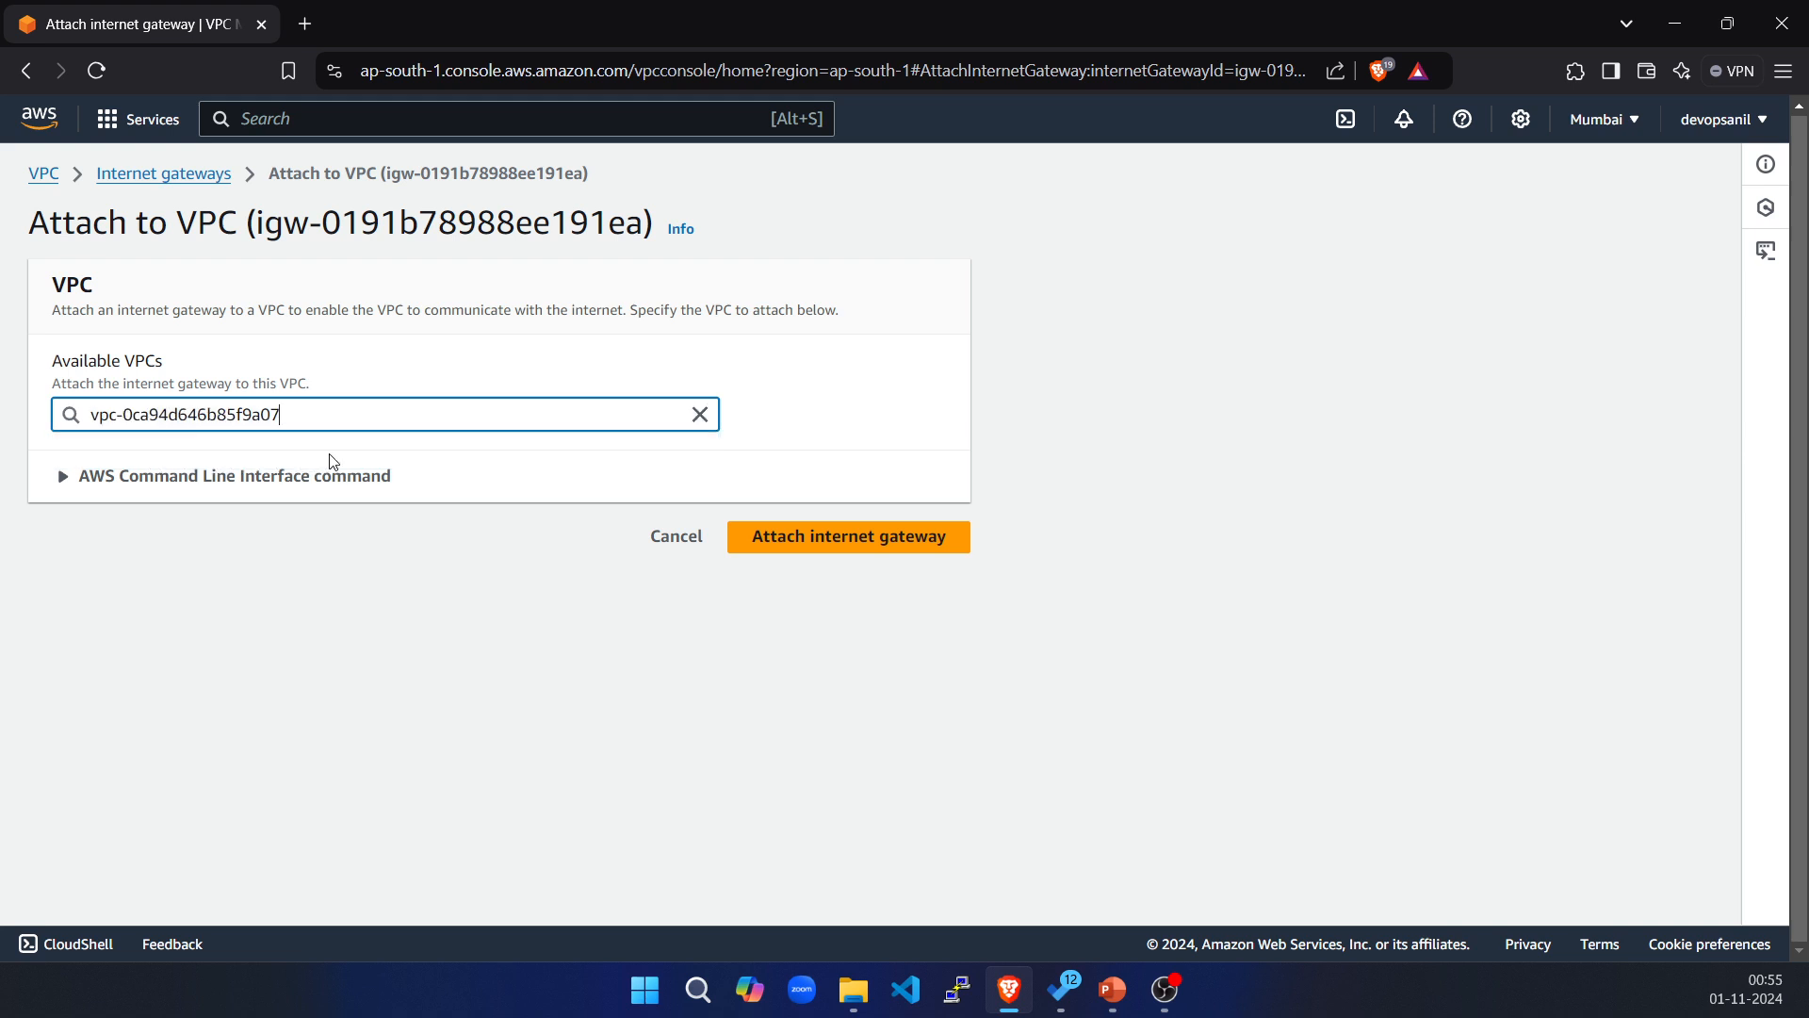
pyautogui.click(832, 537)
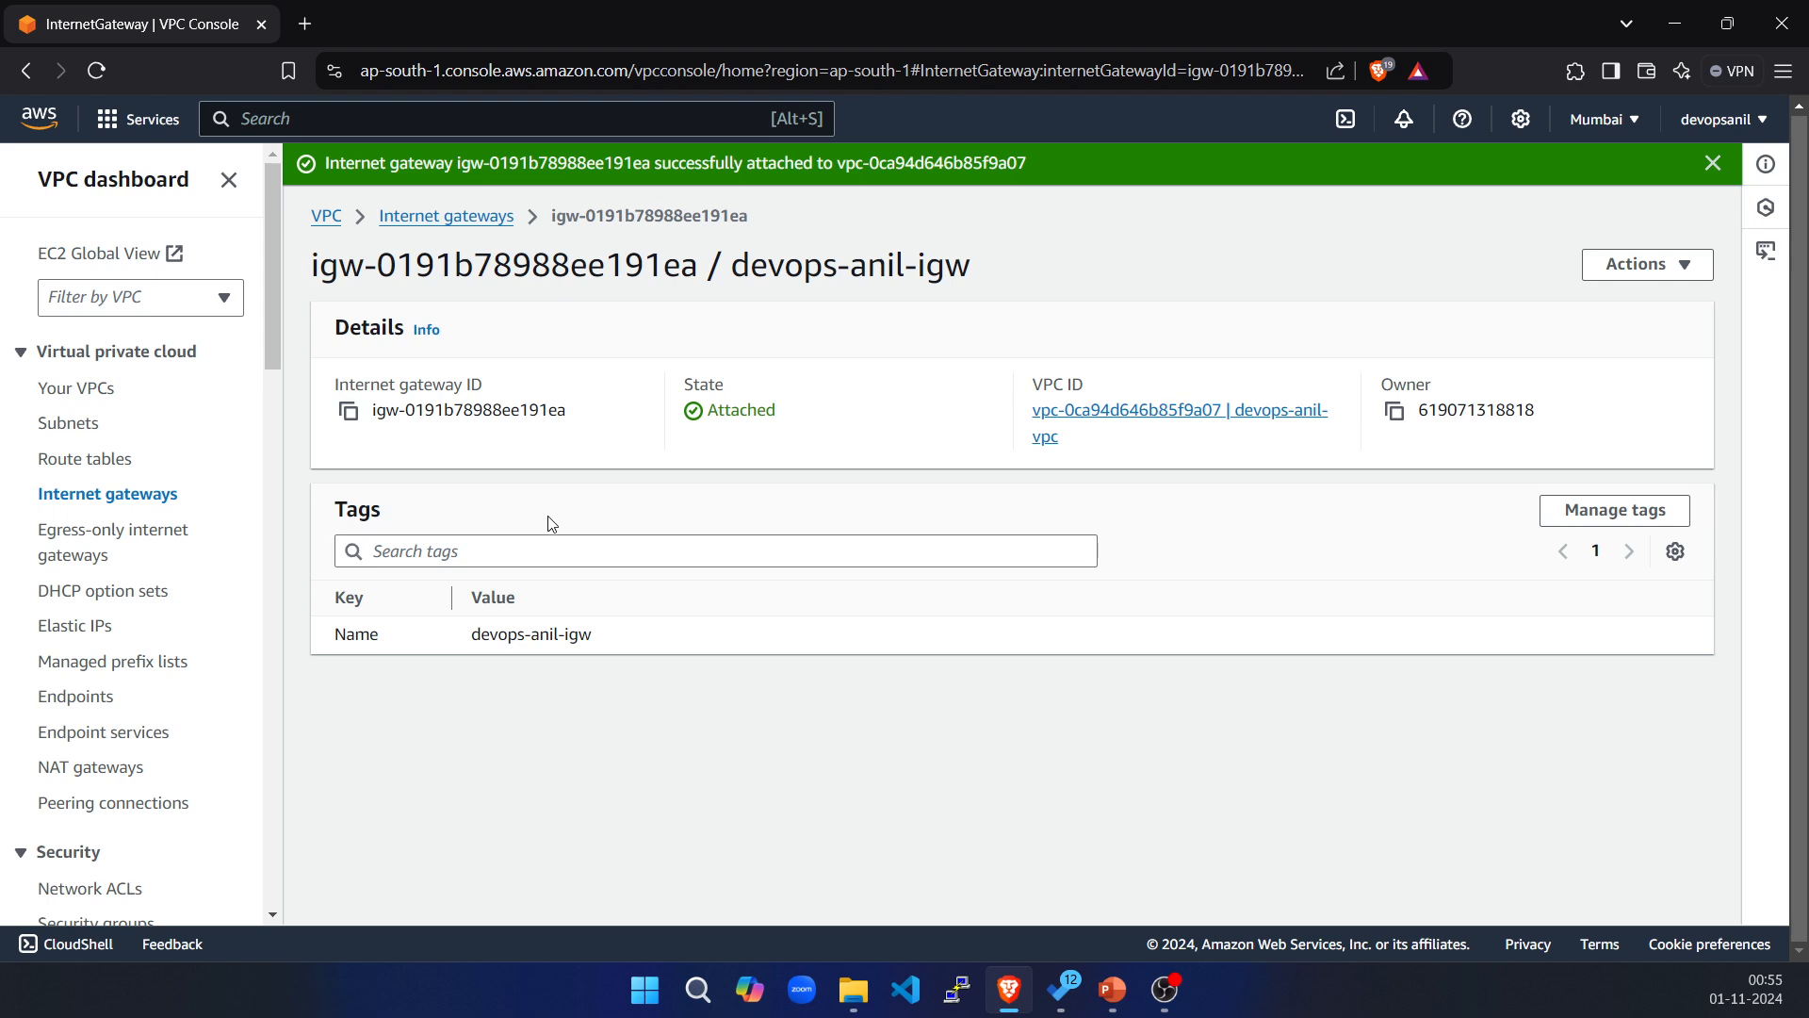
# Start a new subnet in devops-anil-vpc and name it public-subnet-1a.
pyautogui.click(68, 428)
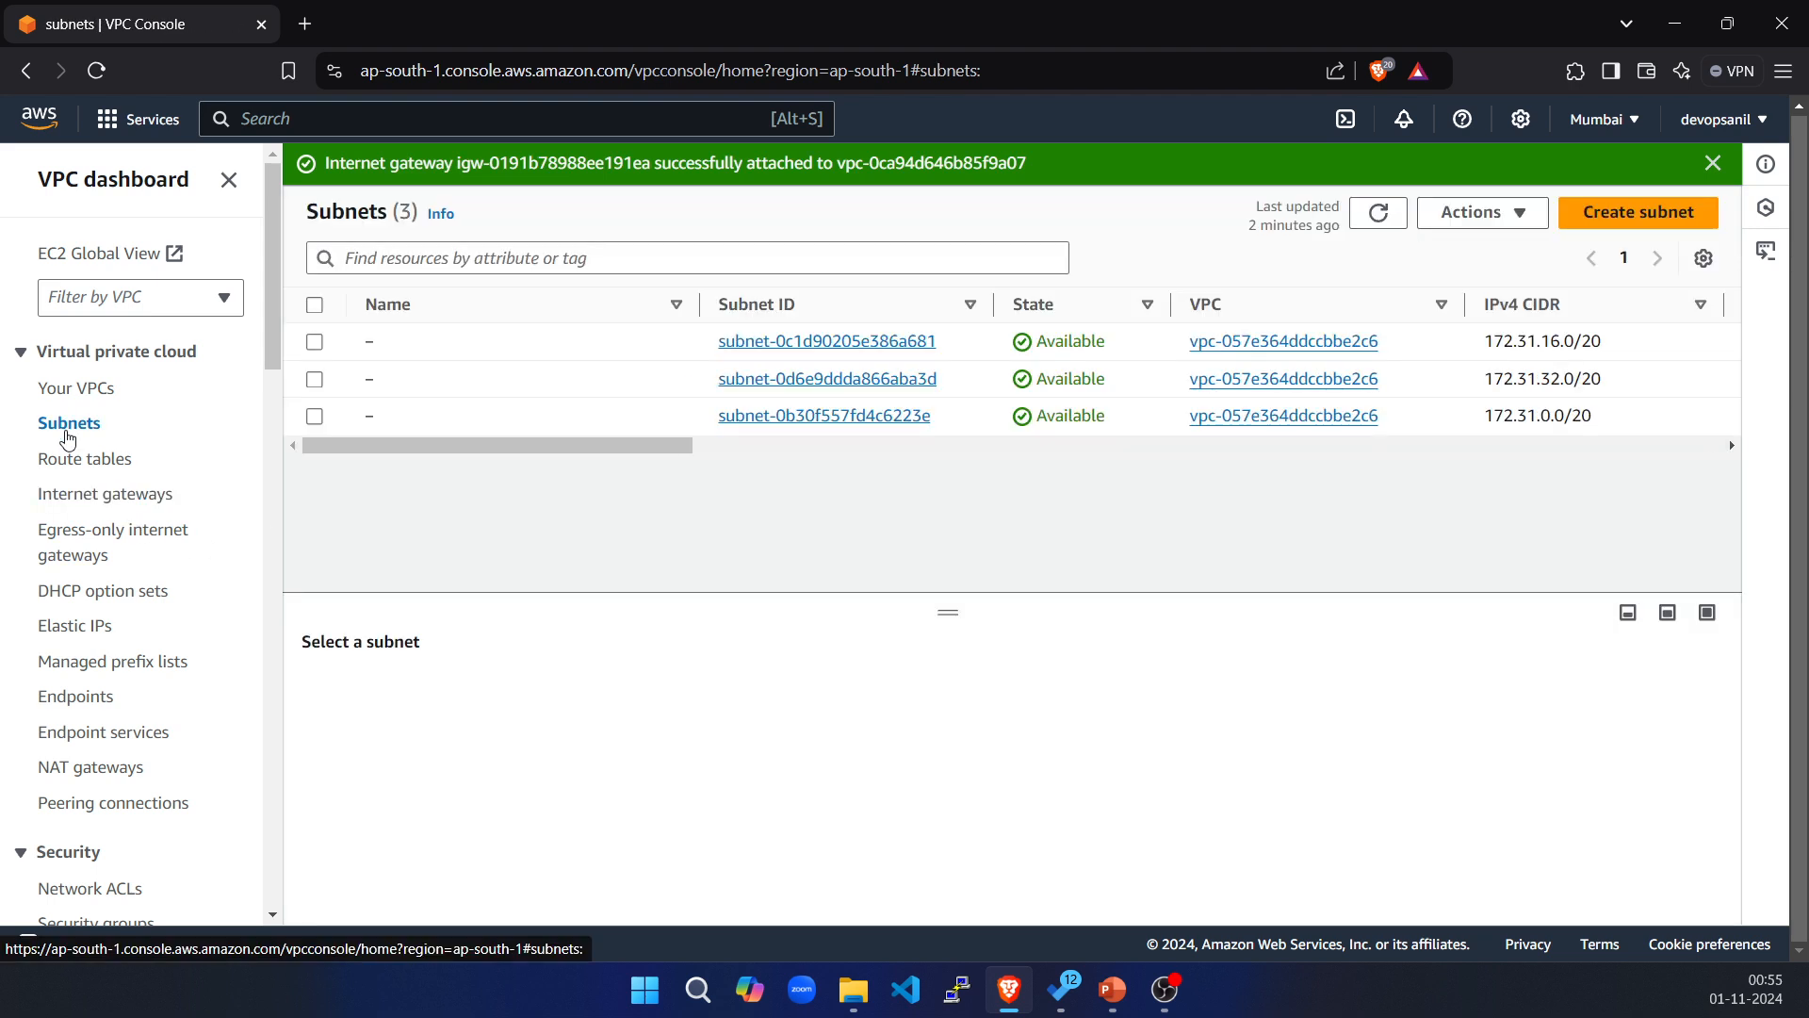
pyautogui.moveTo(650, 447); pyautogui.dragTo(275, 474)
pyautogui.click(1613, 226)
pyautogui.click(392, 394)
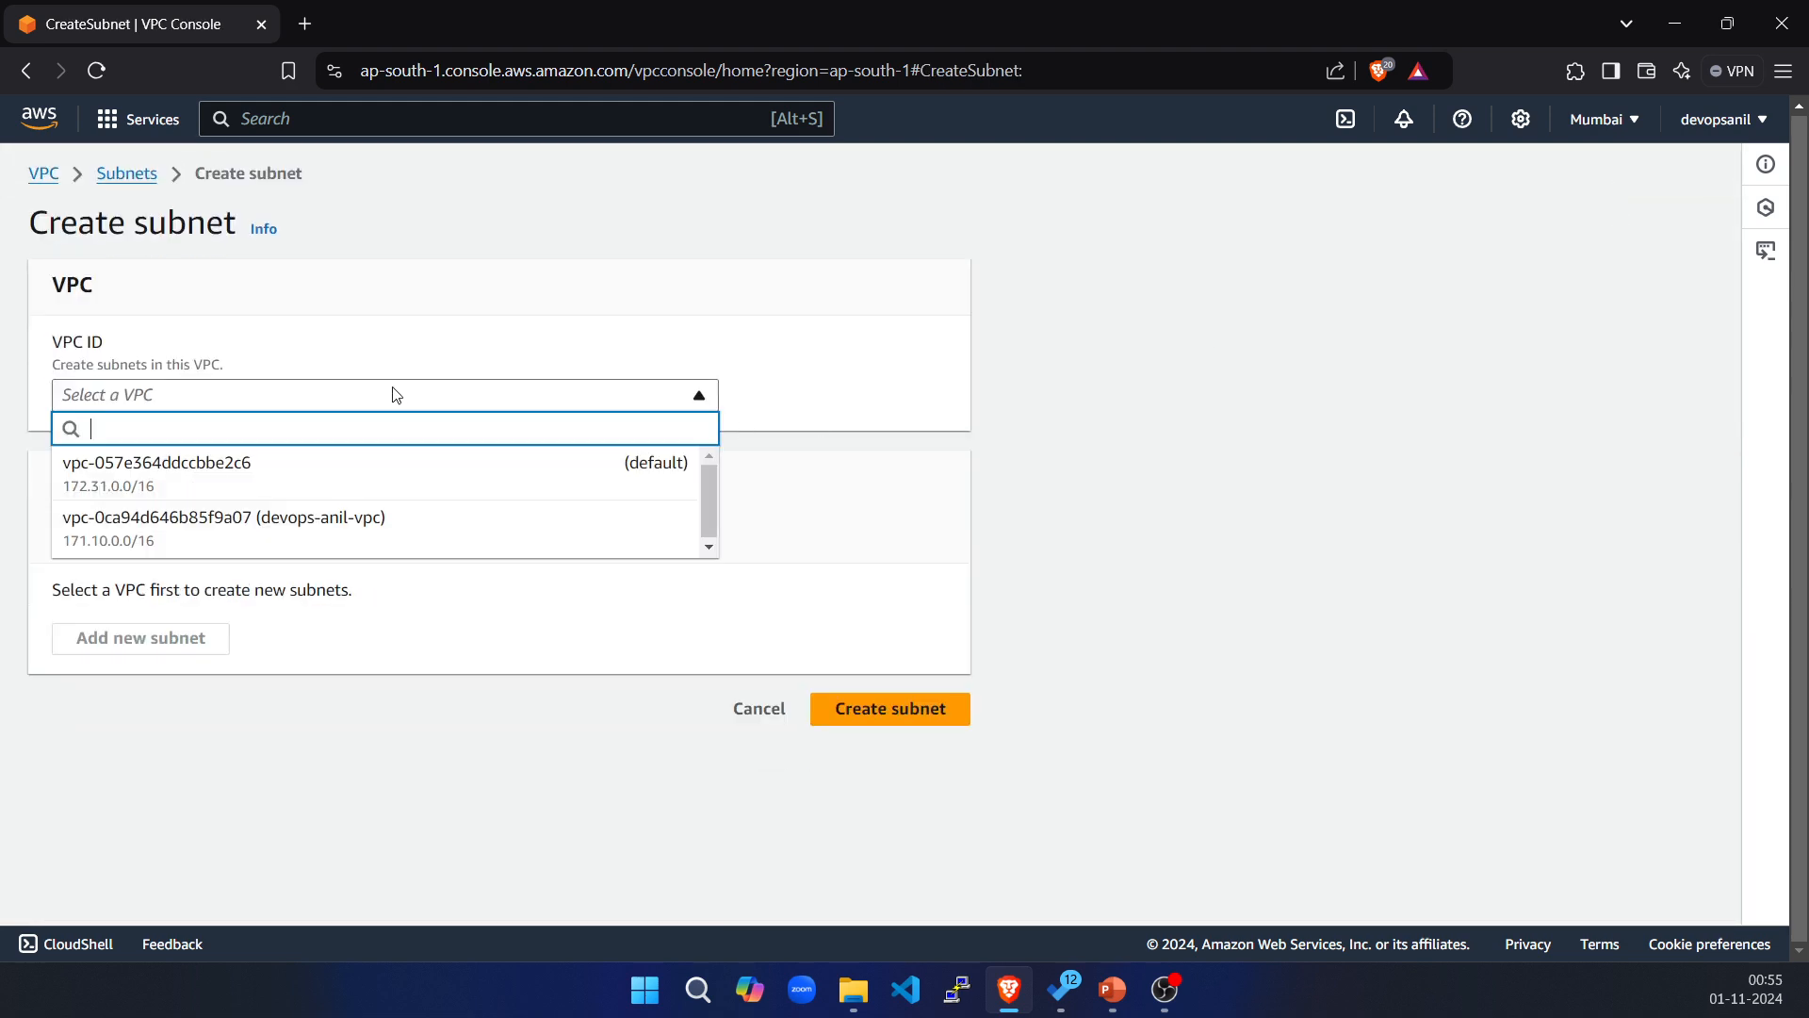
pyautogui.click(324, 530)
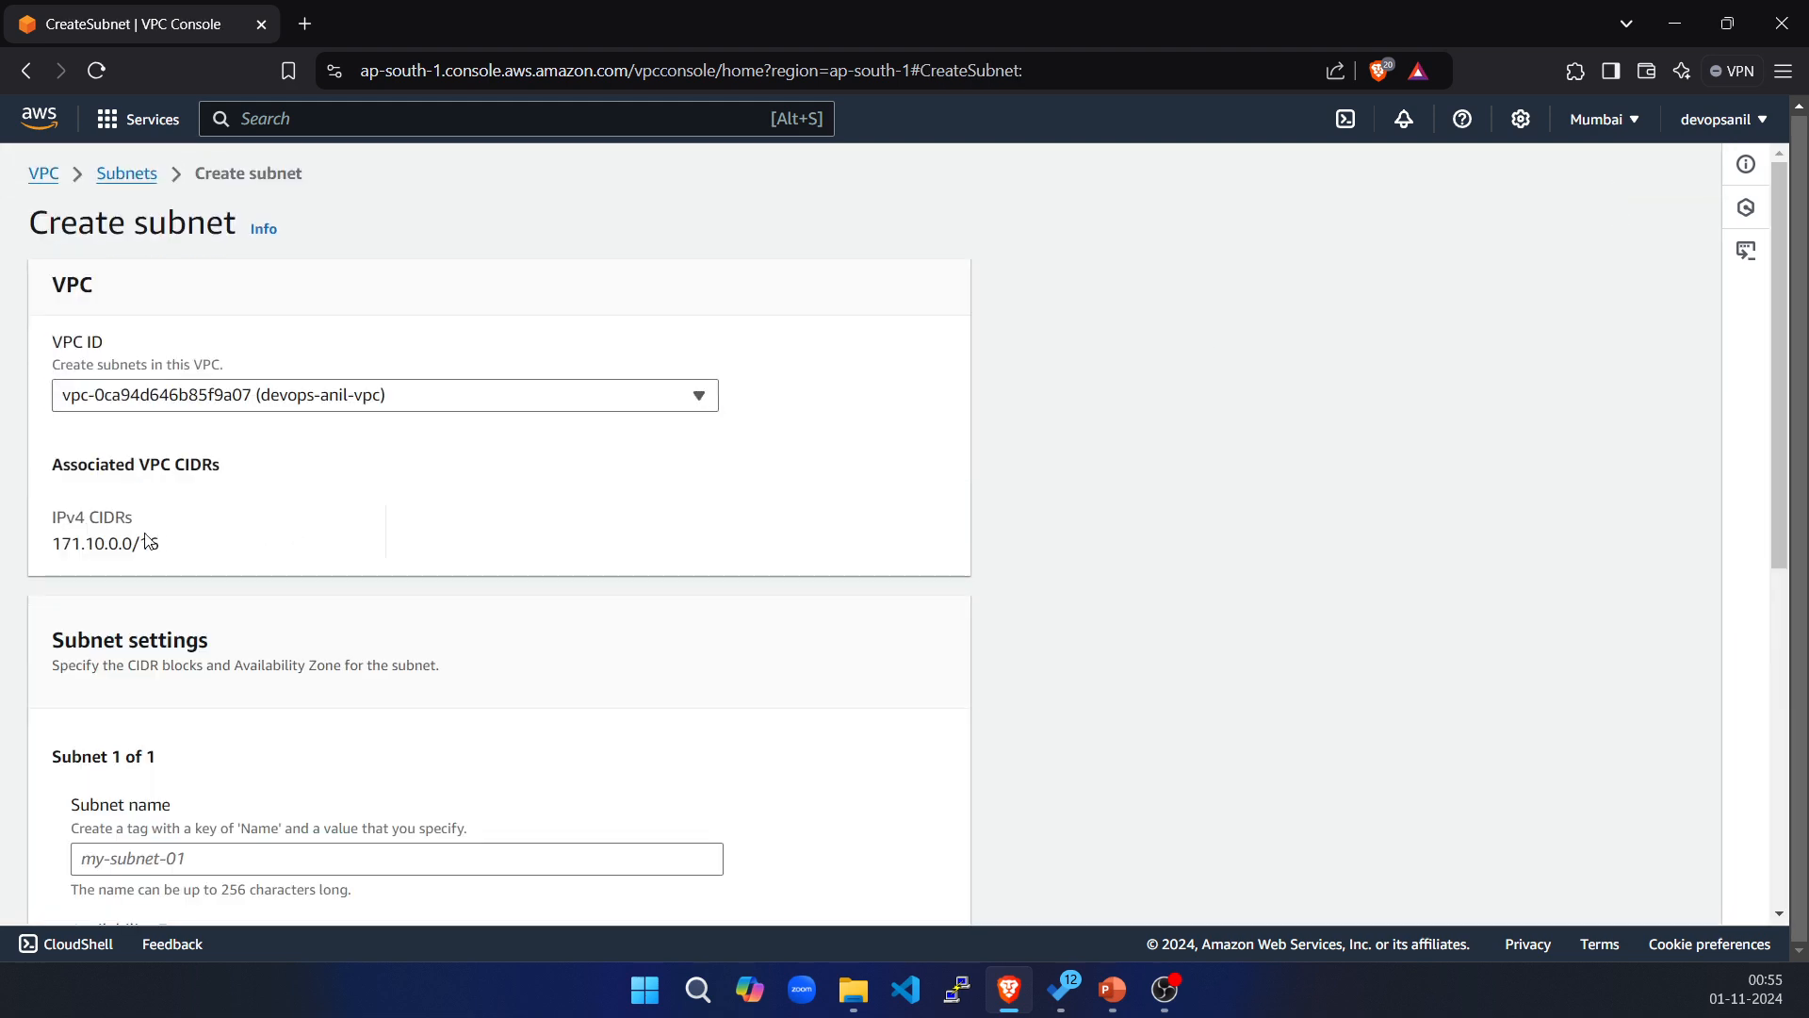
pyautogui.scroll(-5, 155, 467)
pyautogui.click(87, 387)
pyautogui.write('p')
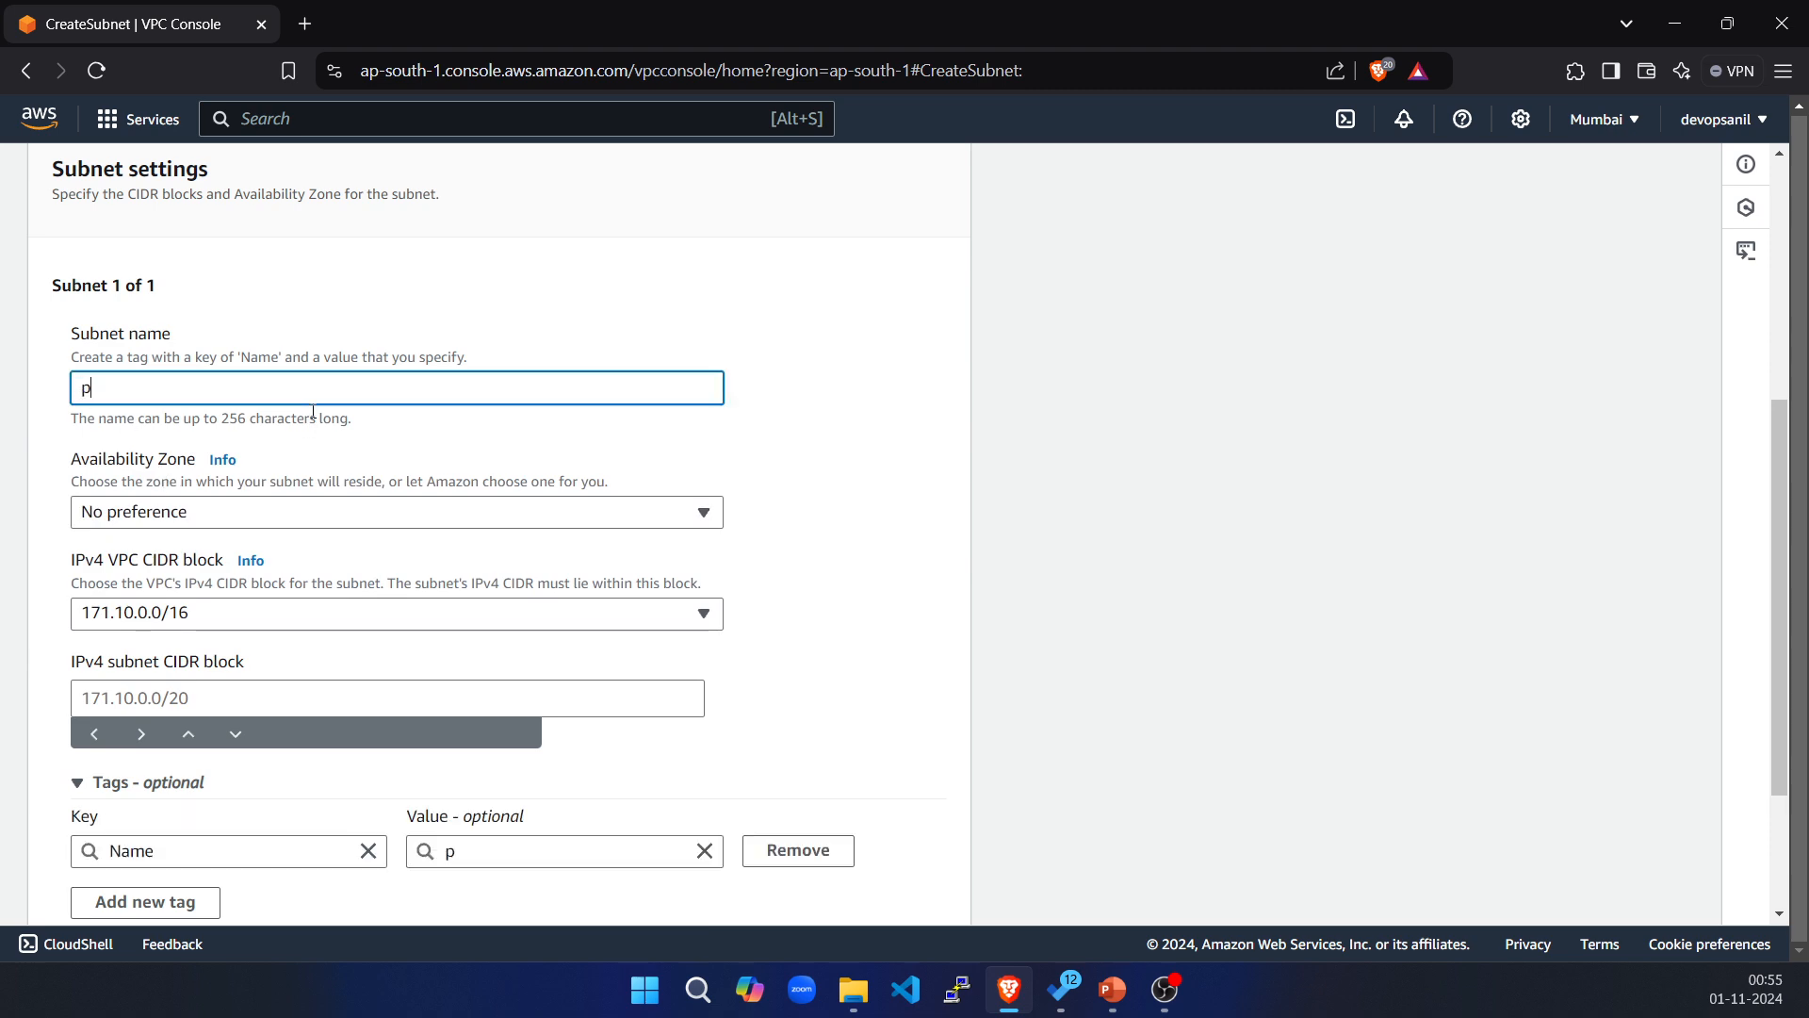
pyautogui.write('ublic-subnet-1')
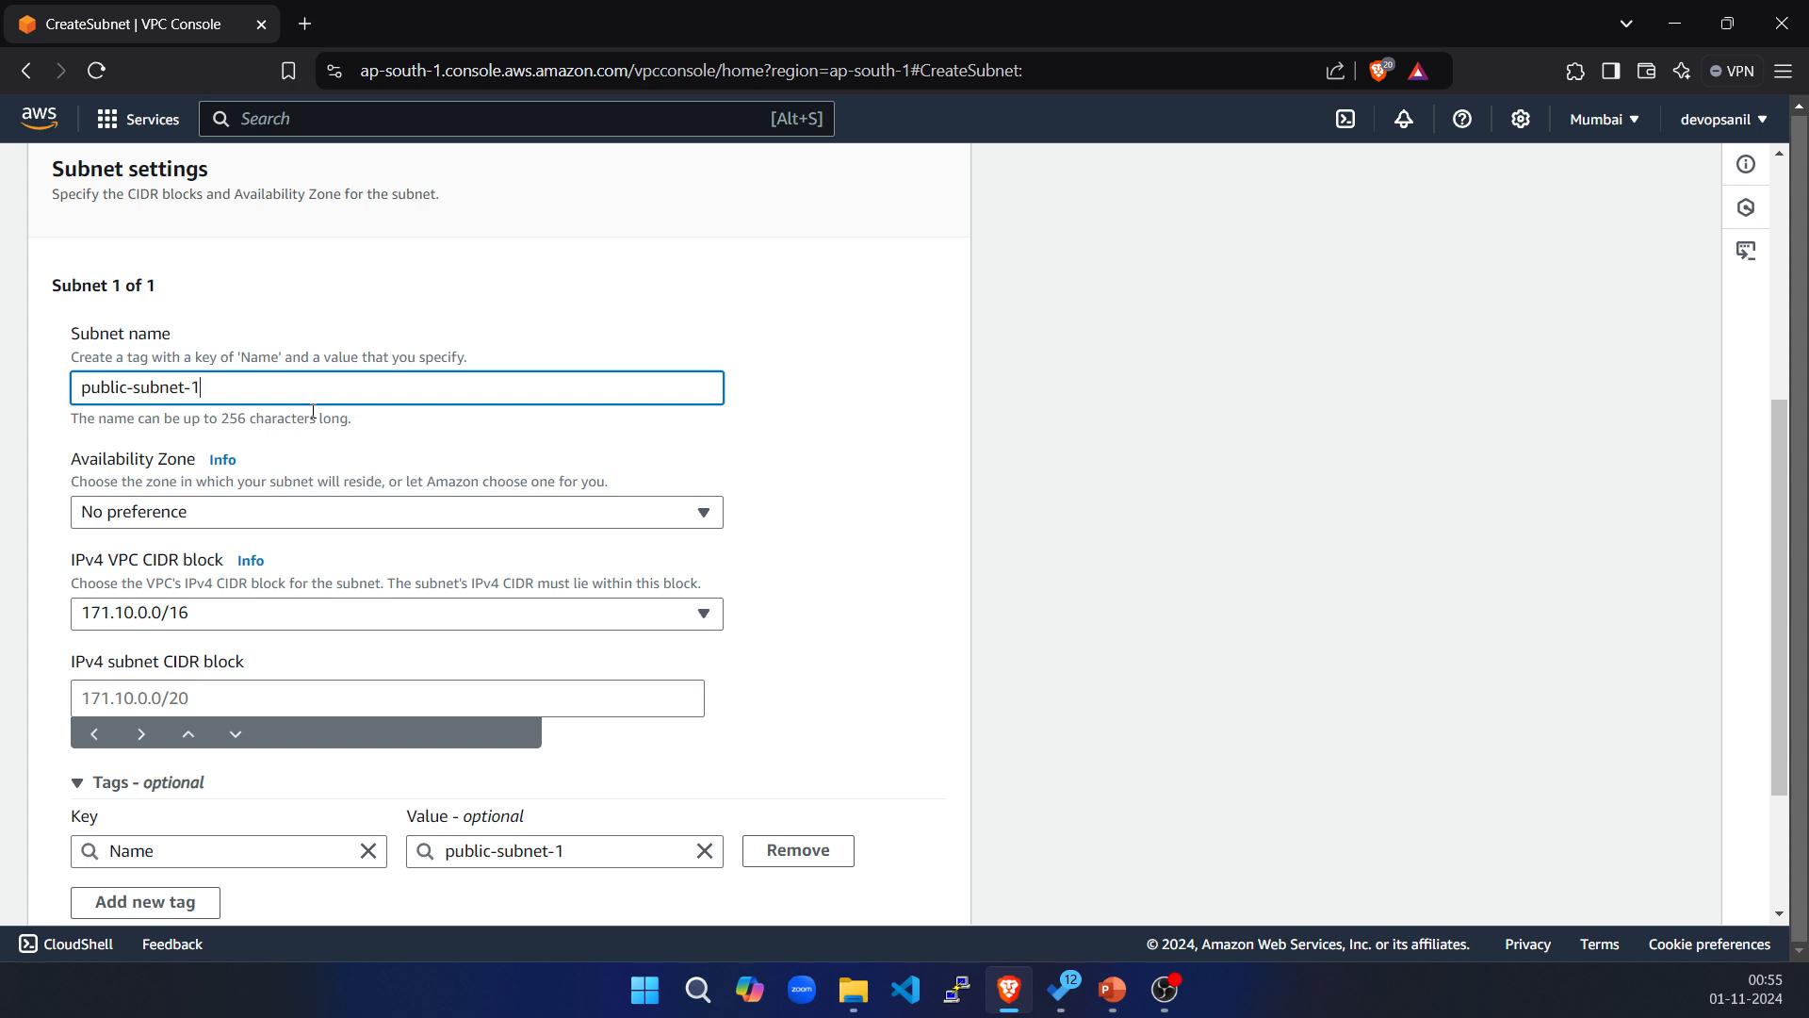
pyautogui.write('a')
# Set the public subnet's availability zone to ap-south-1a and its IPv4 CIDR block to 171.10.1.0/24, and create it.
pyautogui.click(229, 512)
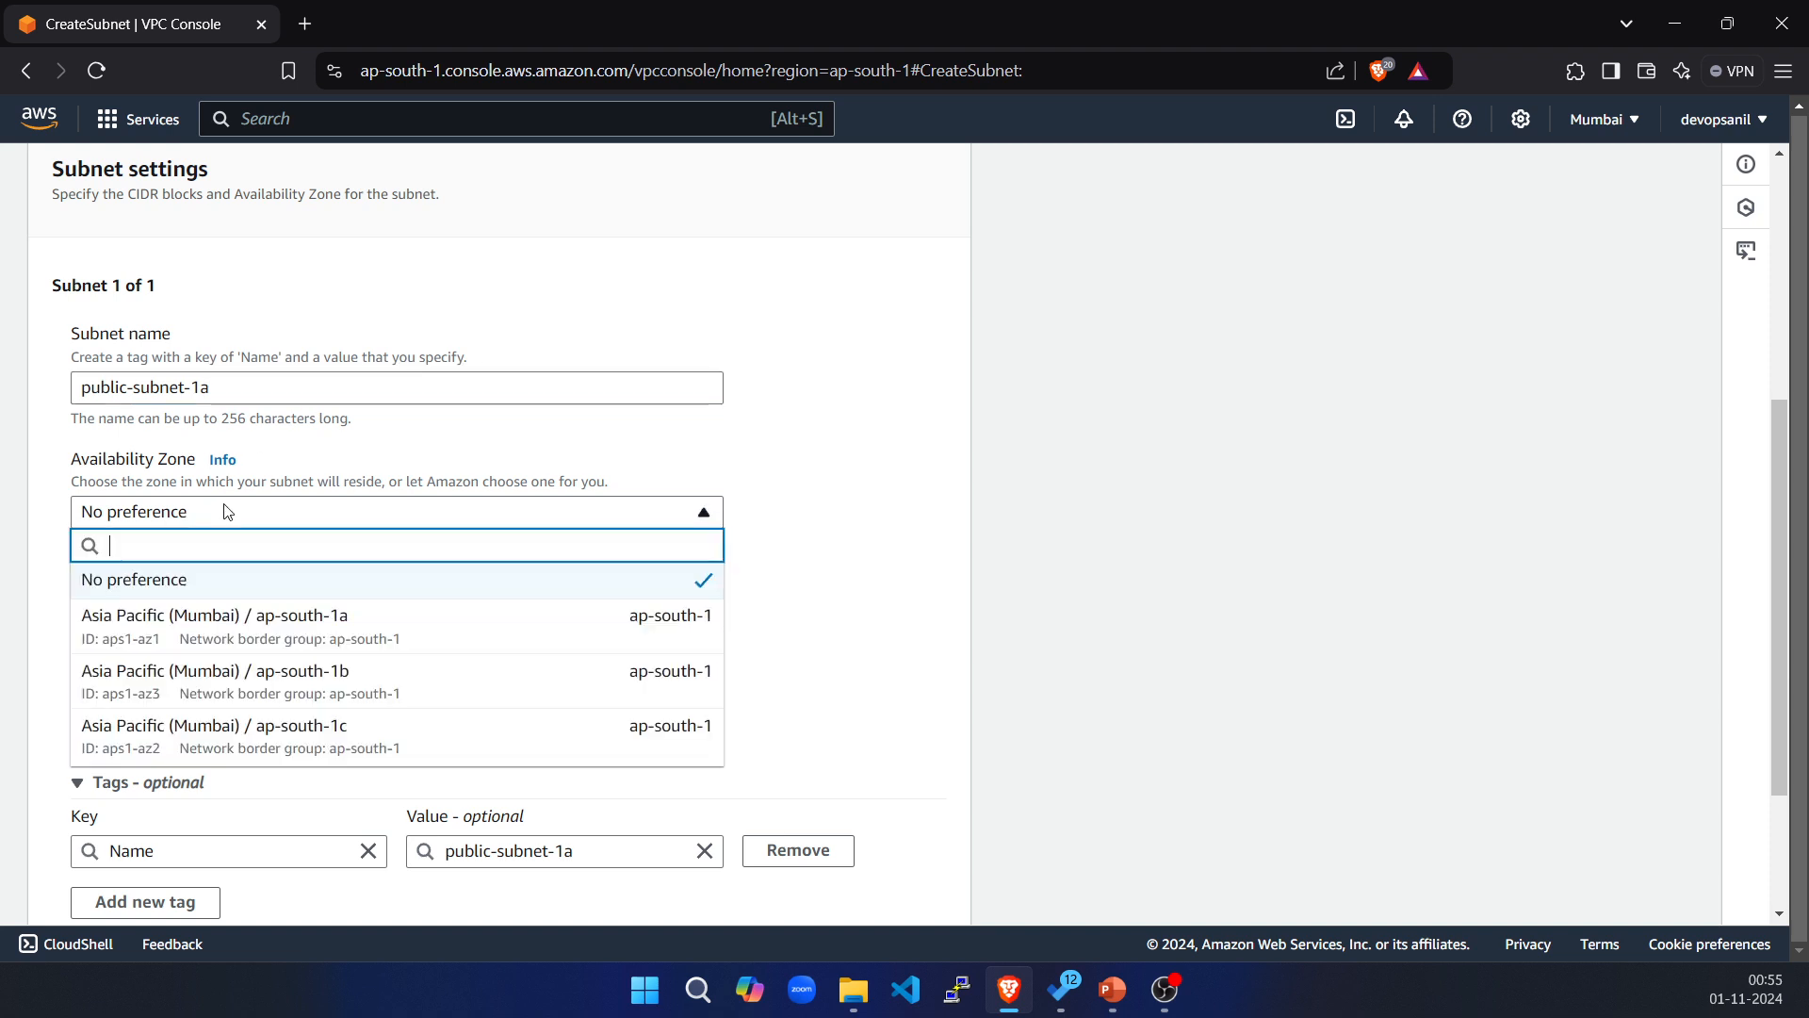
pyautogui.click(243, 626)
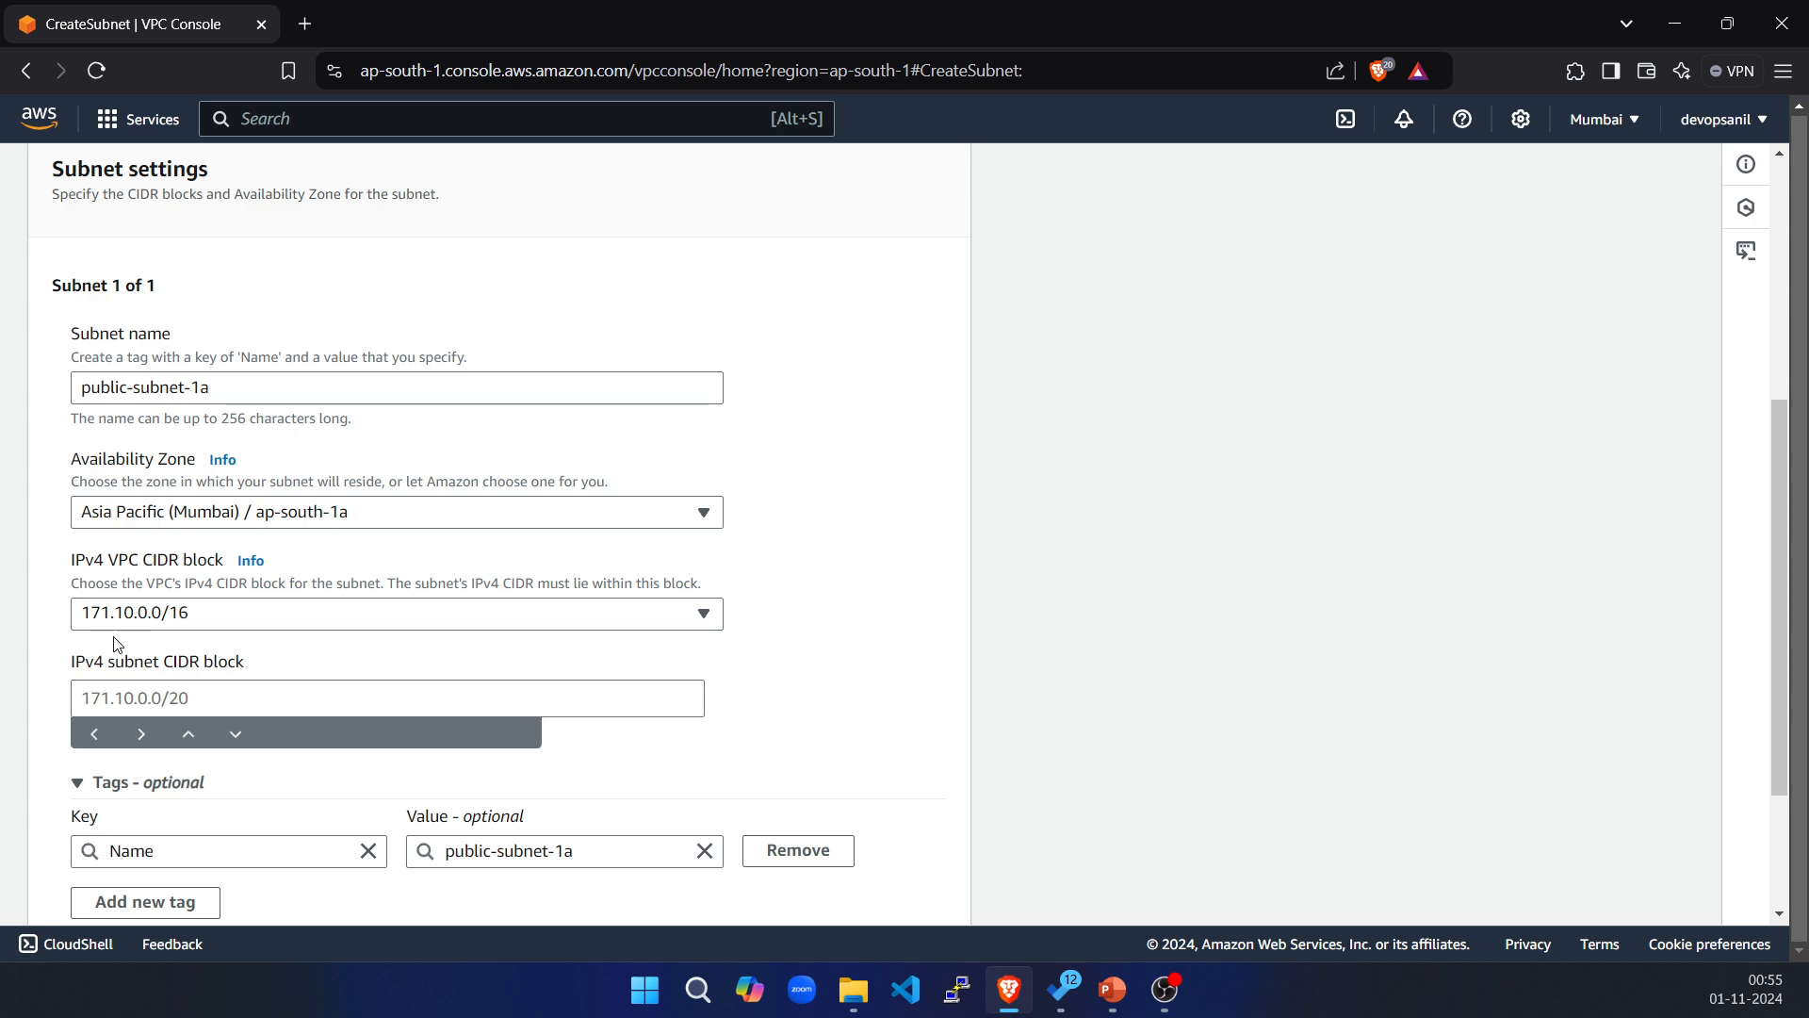
pyautogui.click(156, 701)
pyautogui.write('171.10')
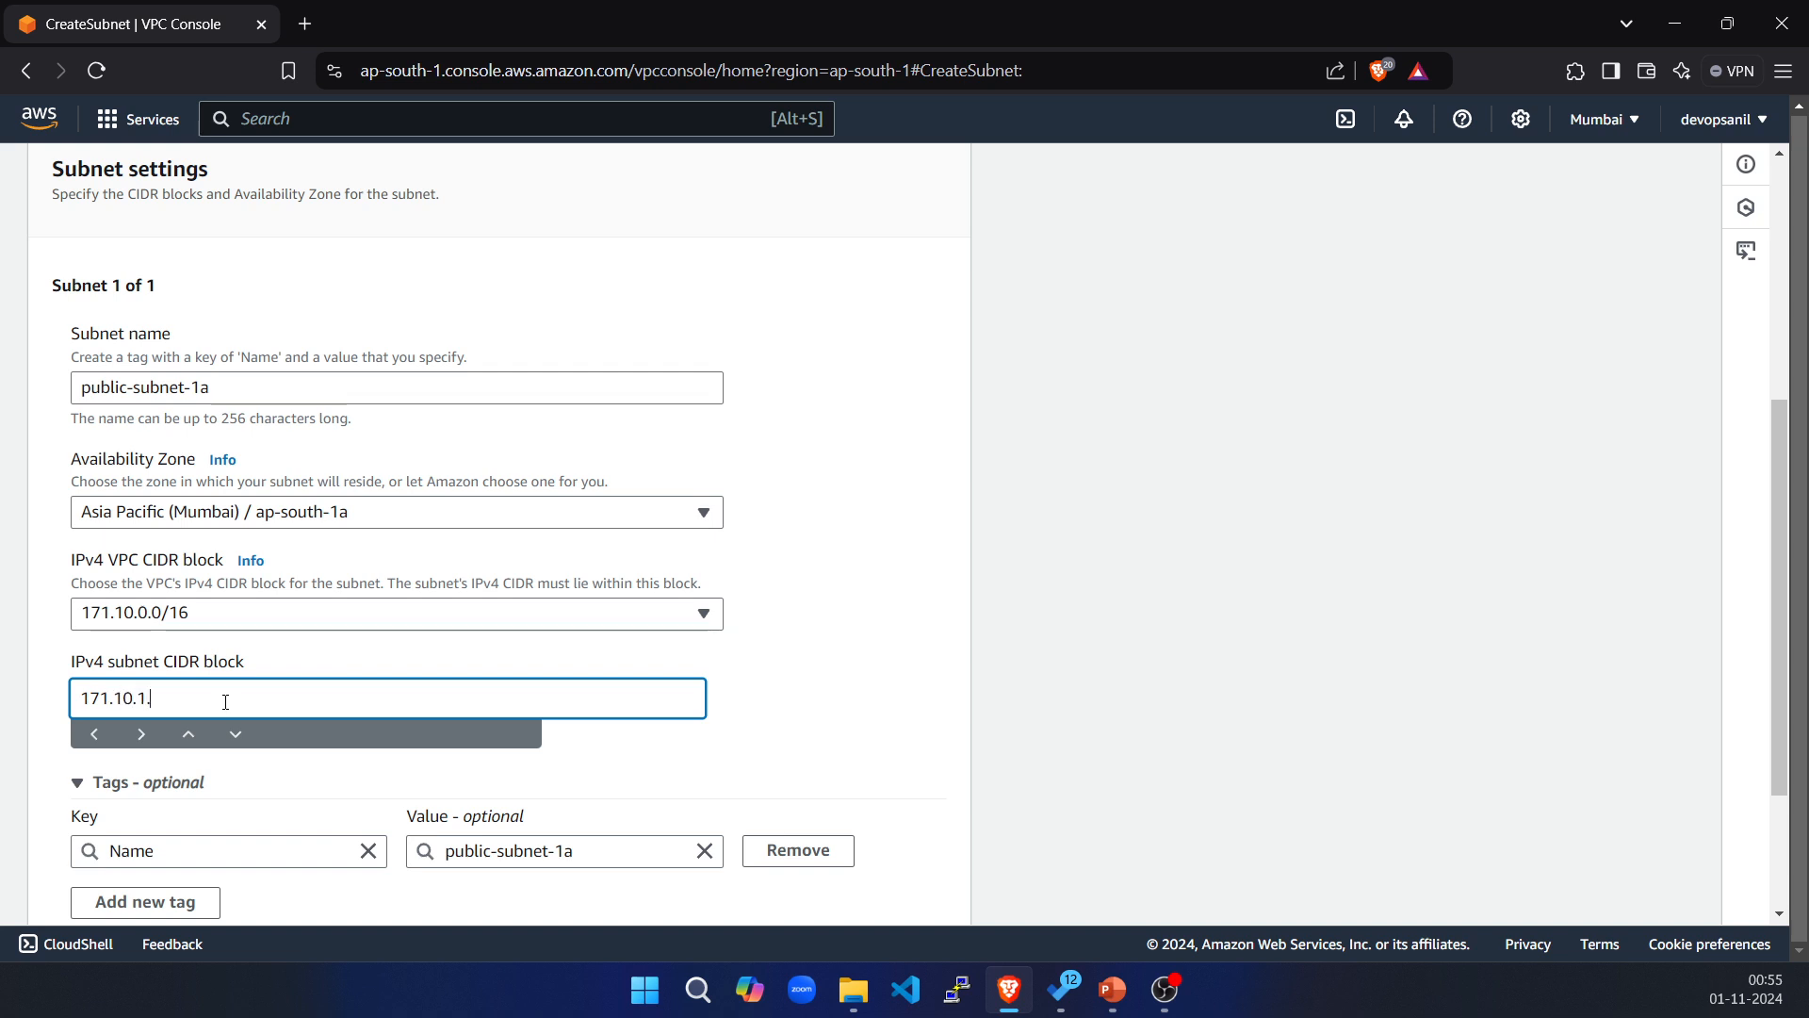
pyautogui.write('.1.0/24')
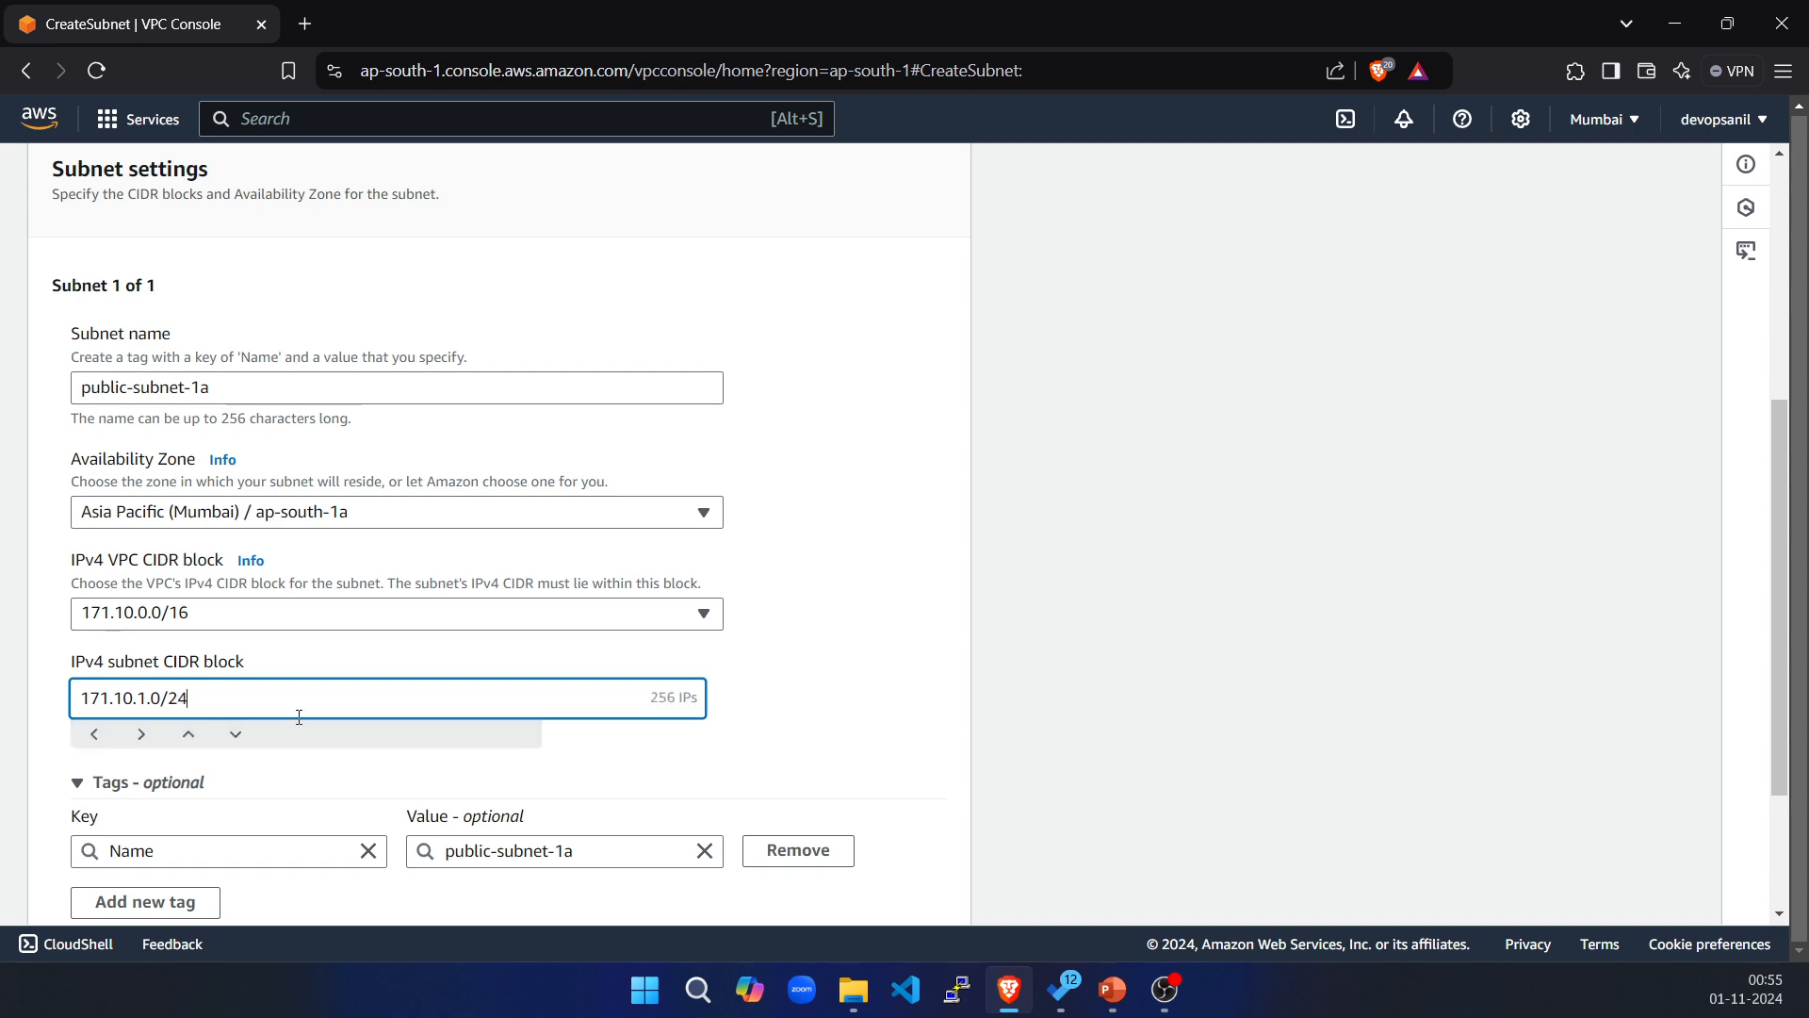
pyautogui.click(792, 714)
pyautogui.scroll(-3, 612, 719)
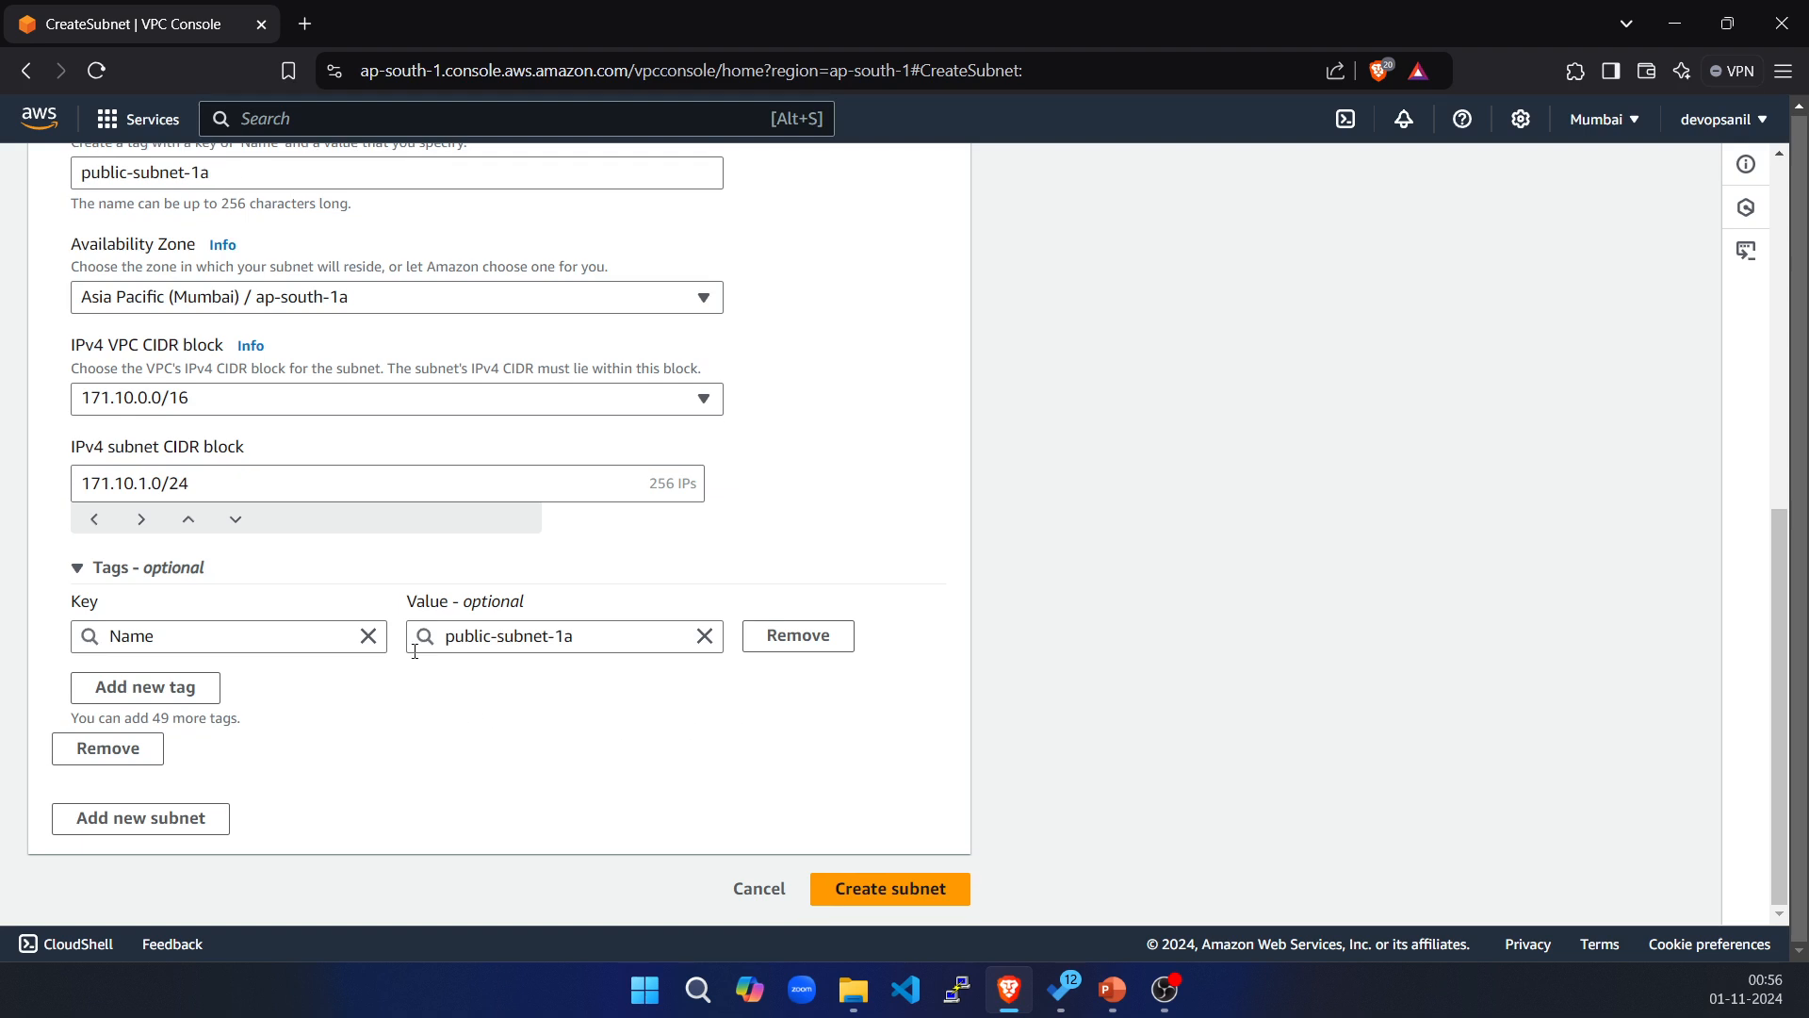
pyautogui.click(893, 894)
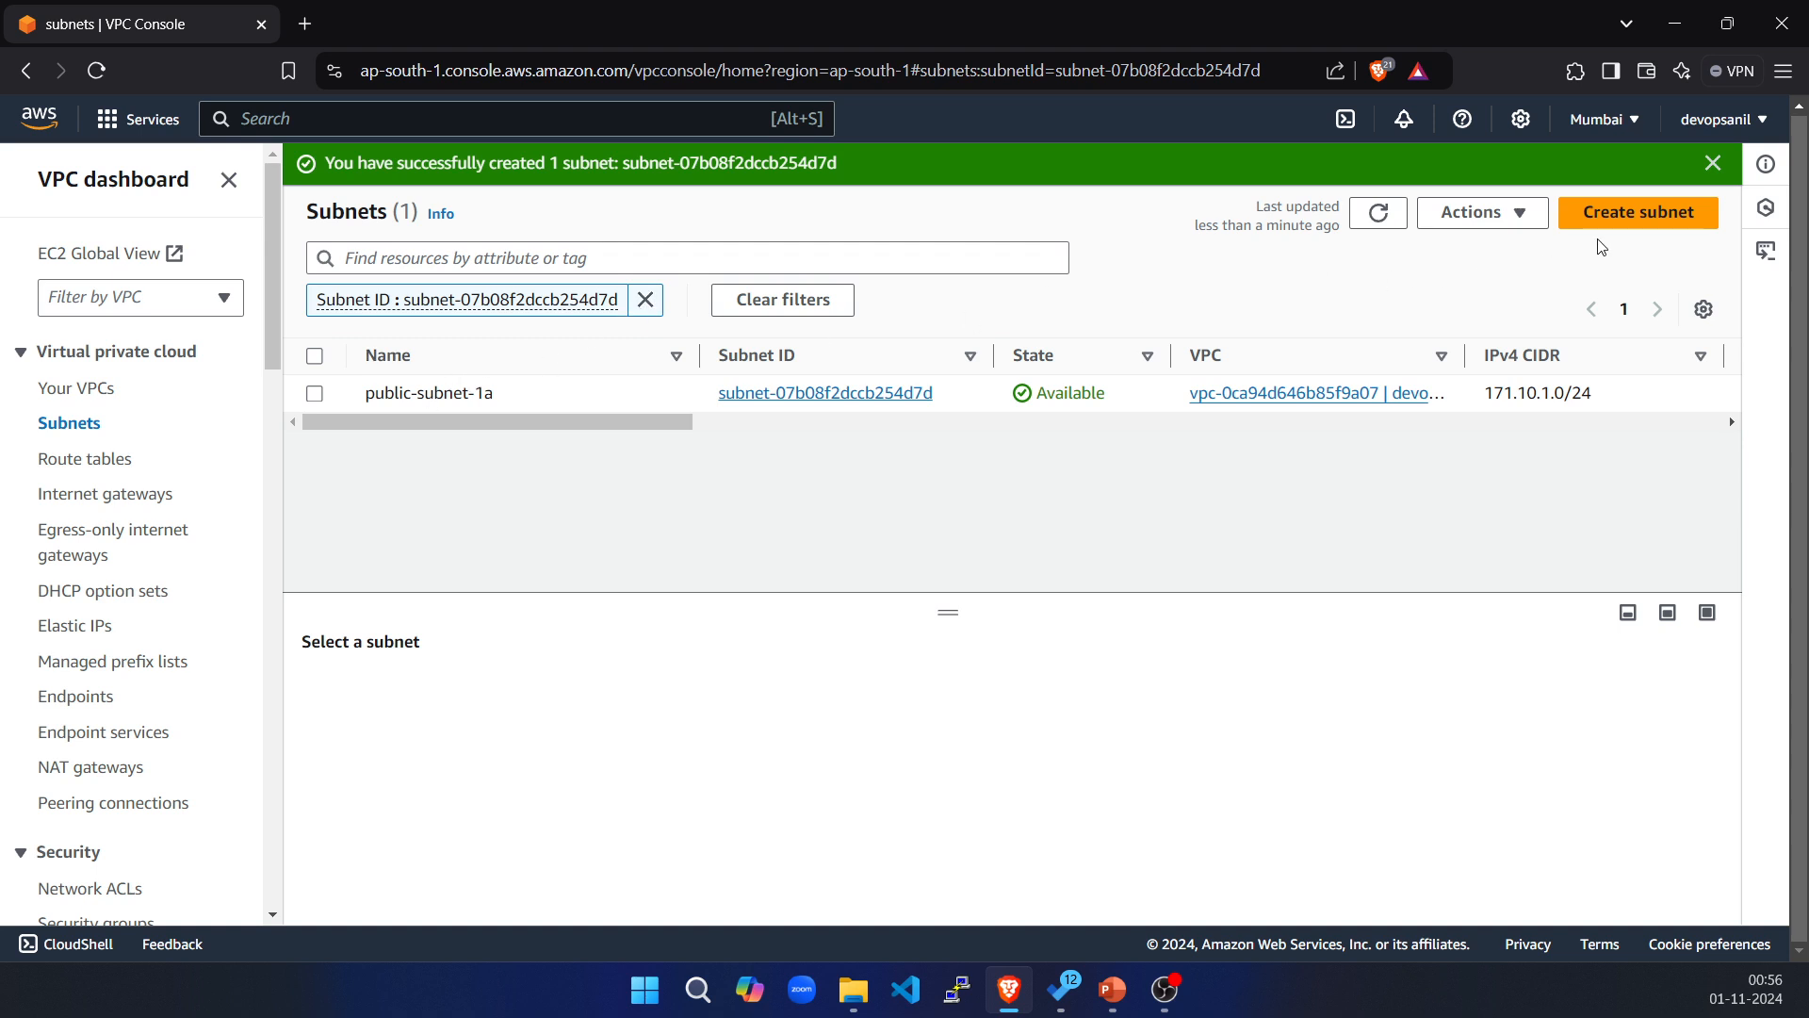
# Start another subnet in devops-anil-vpc and name it private-subnet-1a.
pyautogui.click(1639, 212)
pyautogui.click(419, 400)
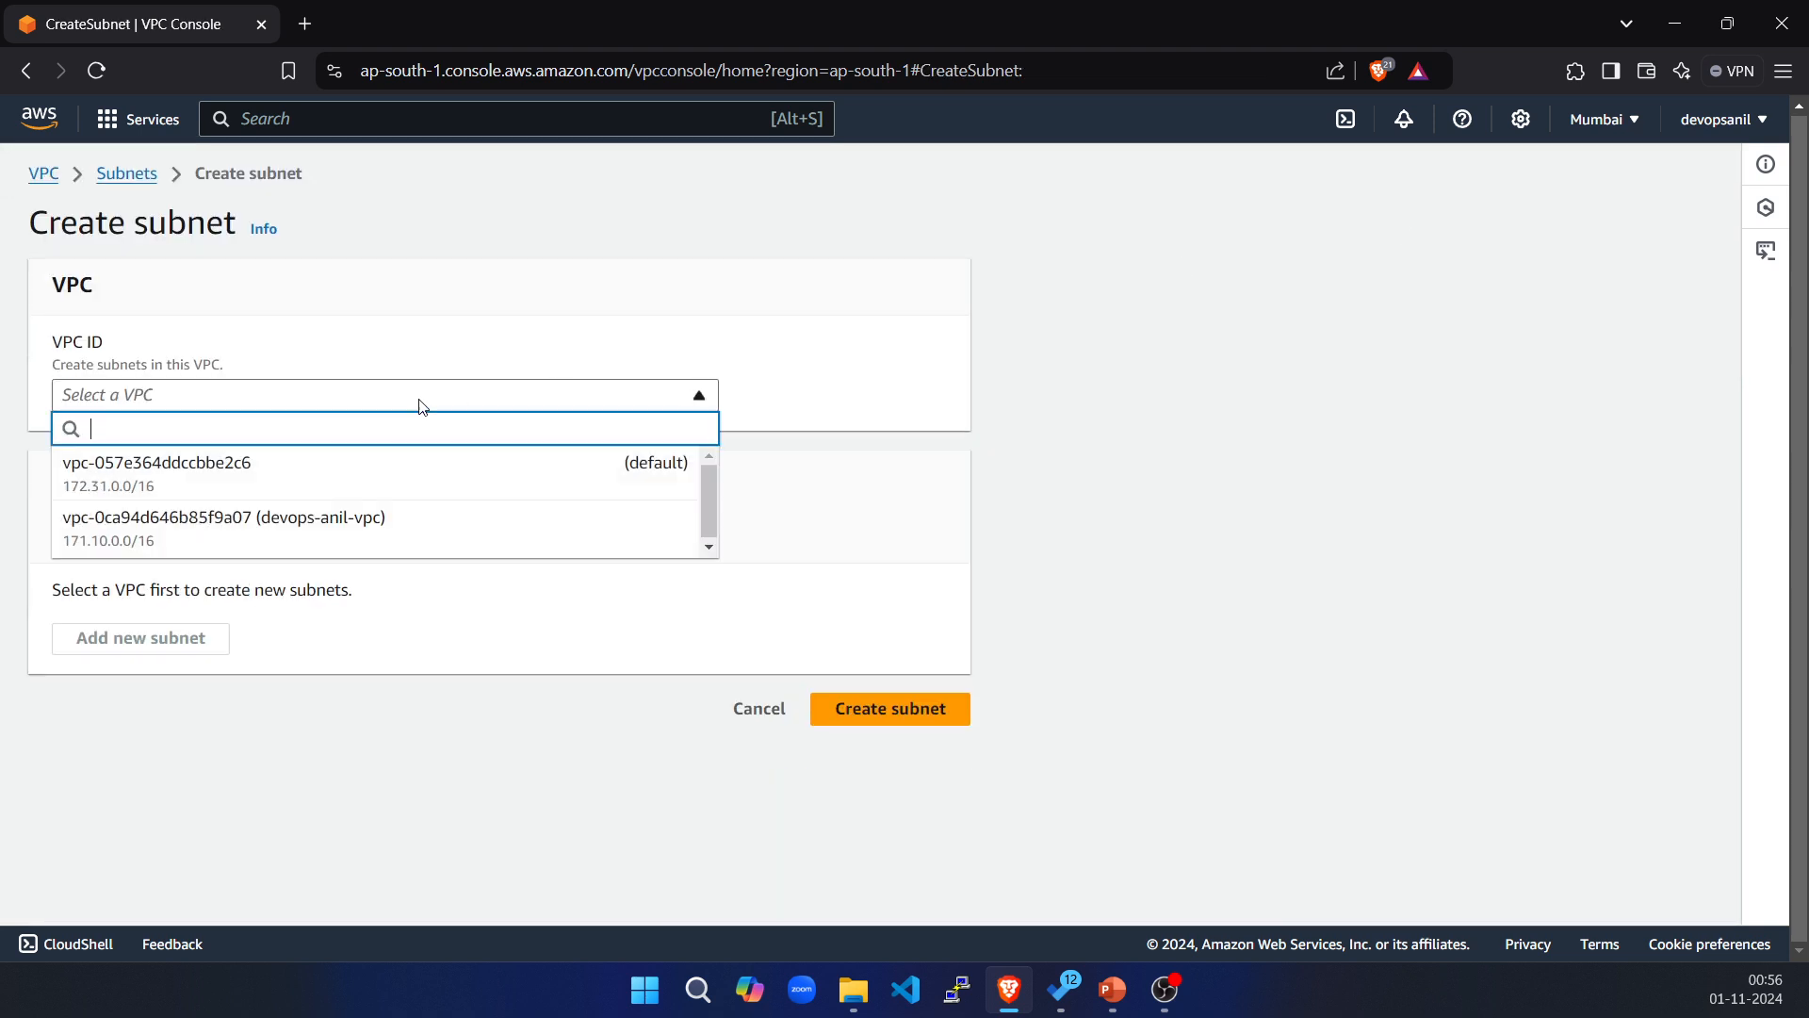
pyautogui.click(227, 536)
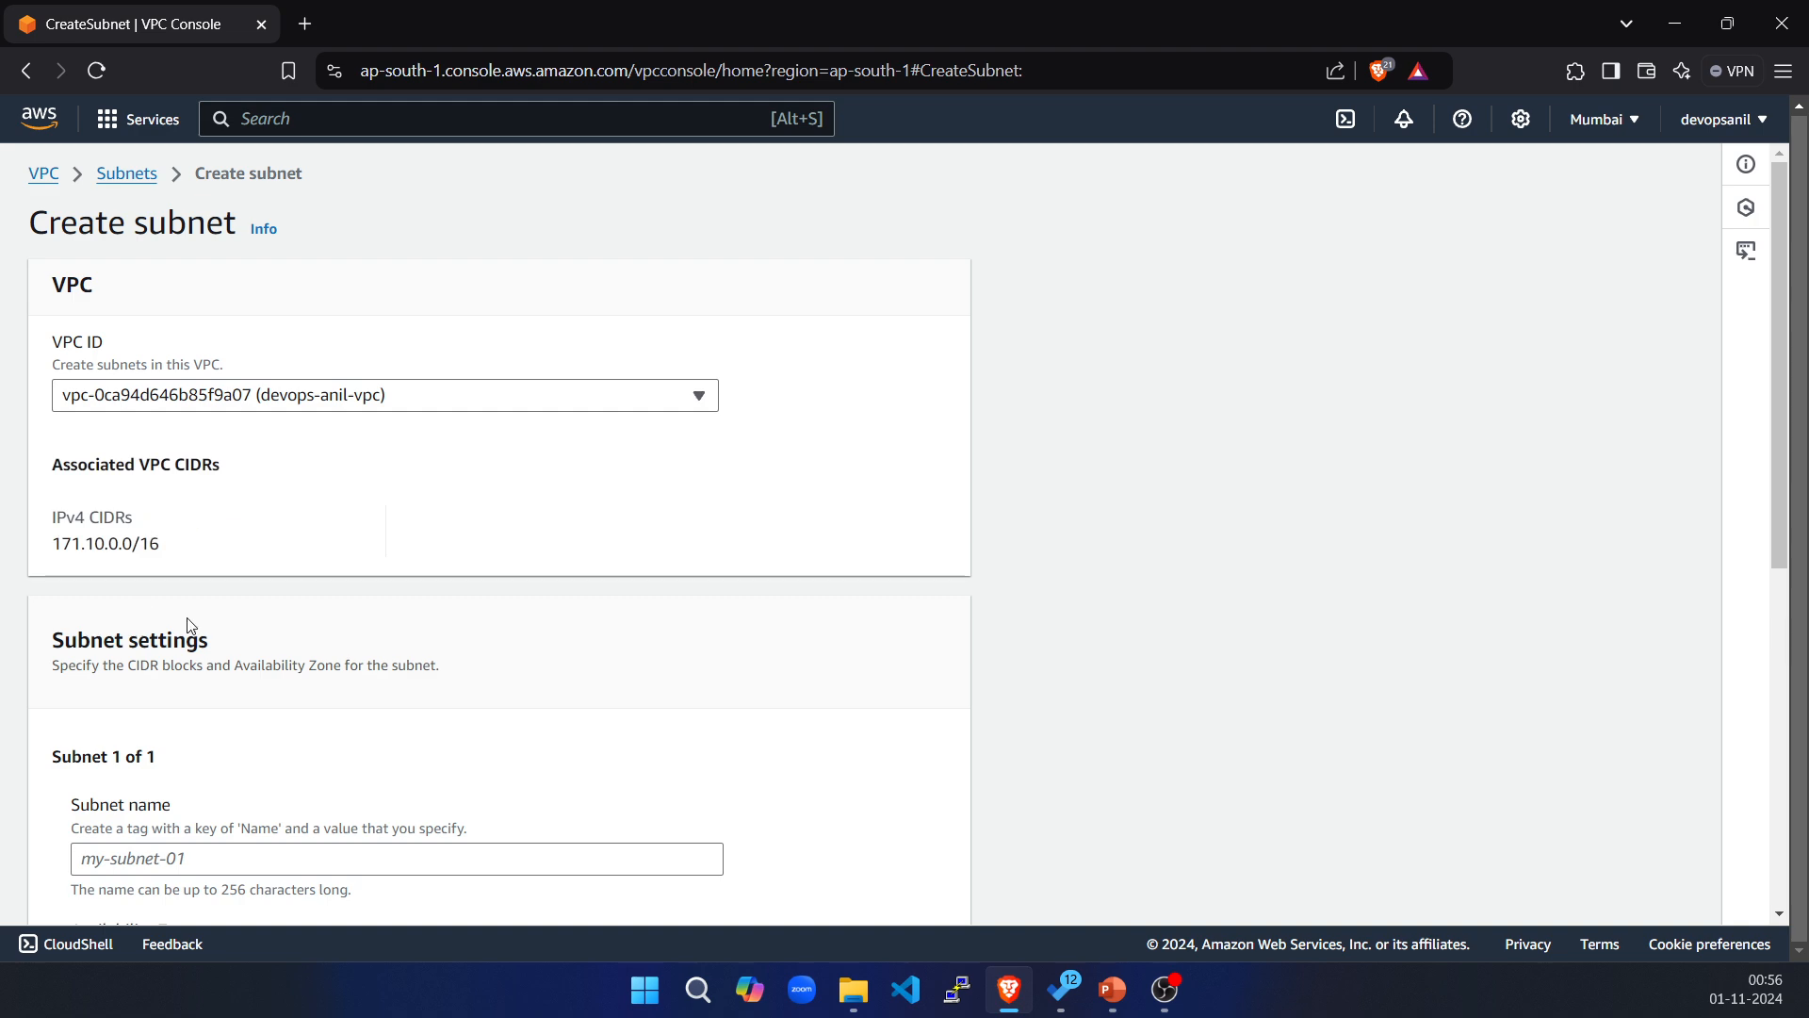
pyautogui.scroll(-5, 245, 617)
pyautogui.click(218, 389)
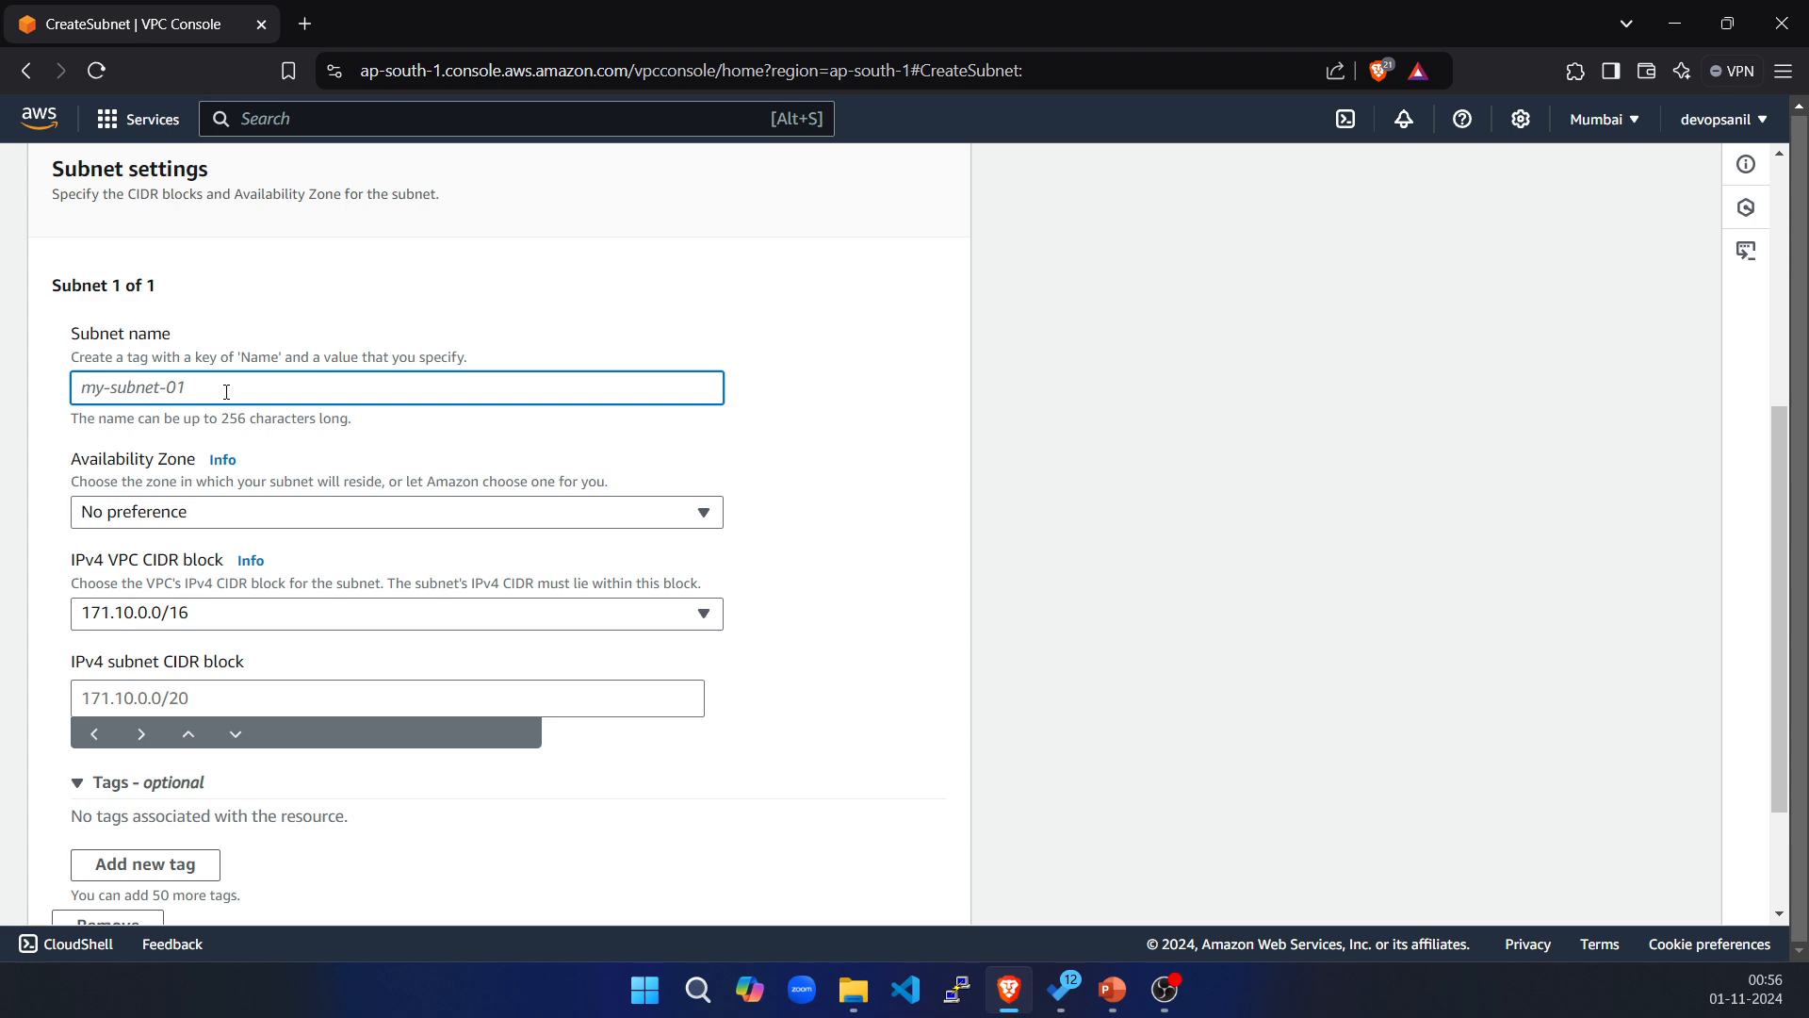
pyautogui.write('pr')
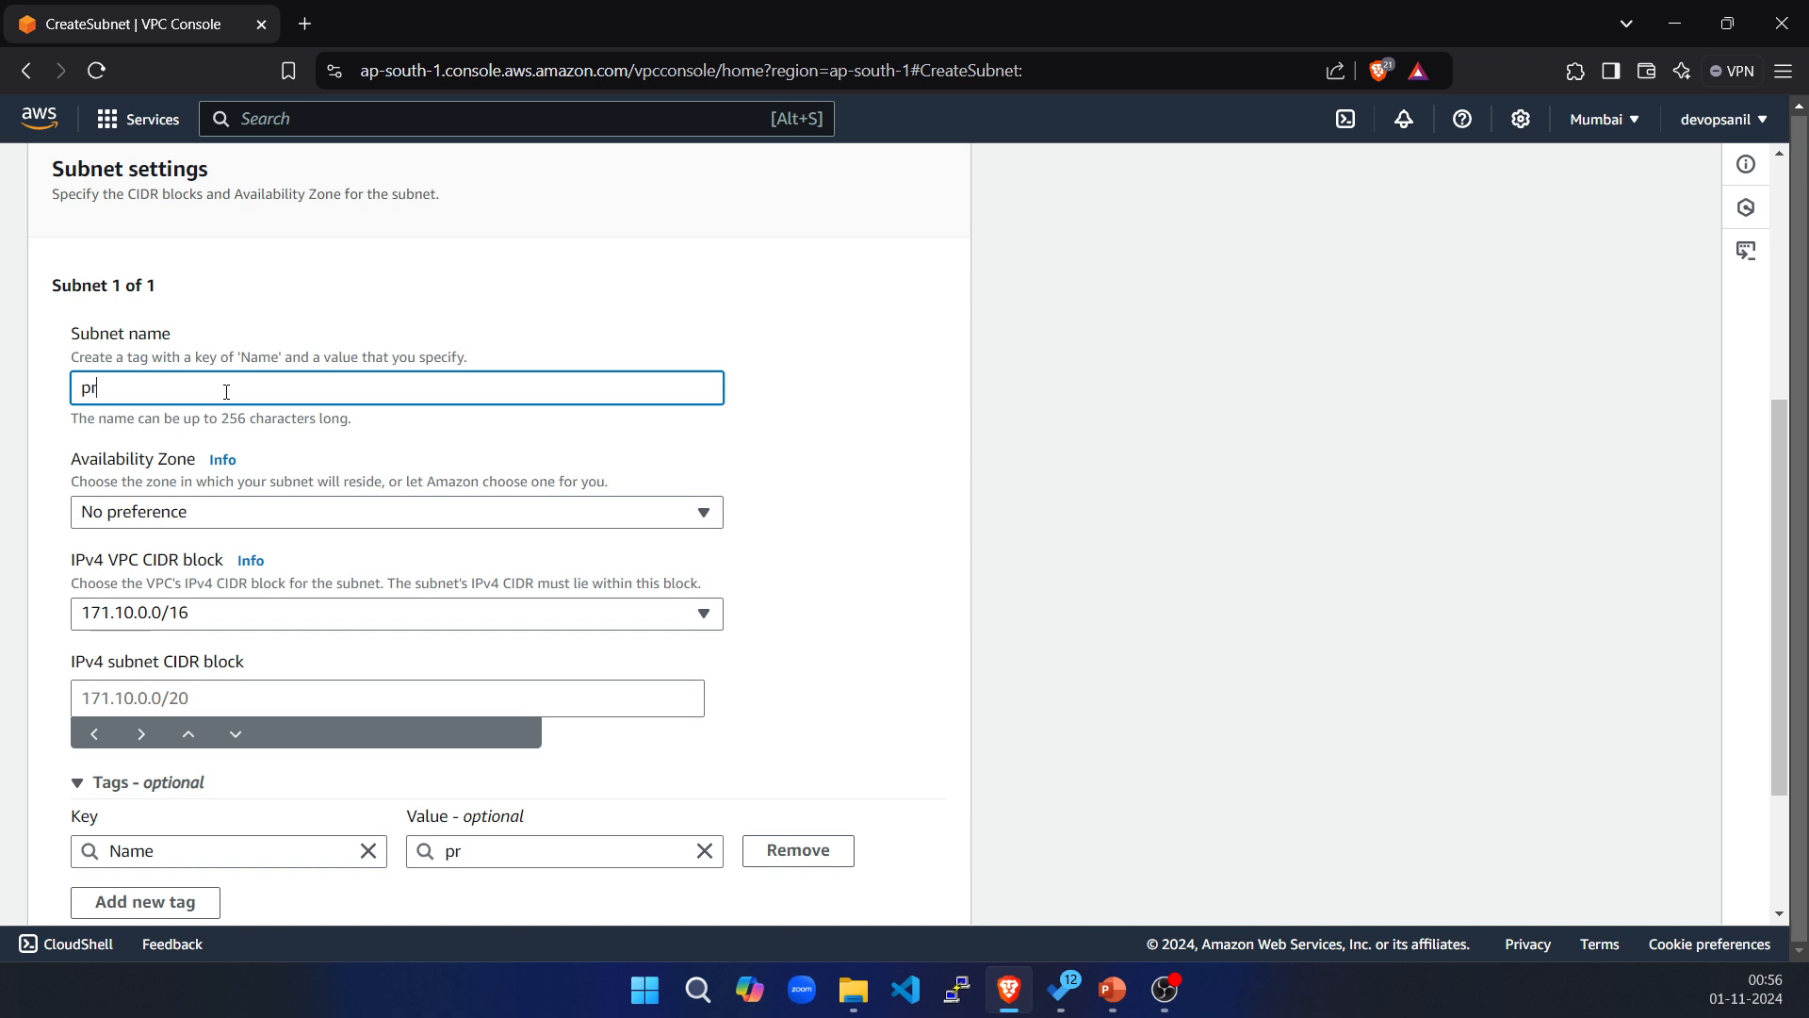
pyautogui.write('ivate-subnet-1a')
# Set the private subnet's availability zone to ap-south-1a and its IPv4 CIDR block to 171.10.2.0/24, and create it.
pyautogui.click(353, 520)
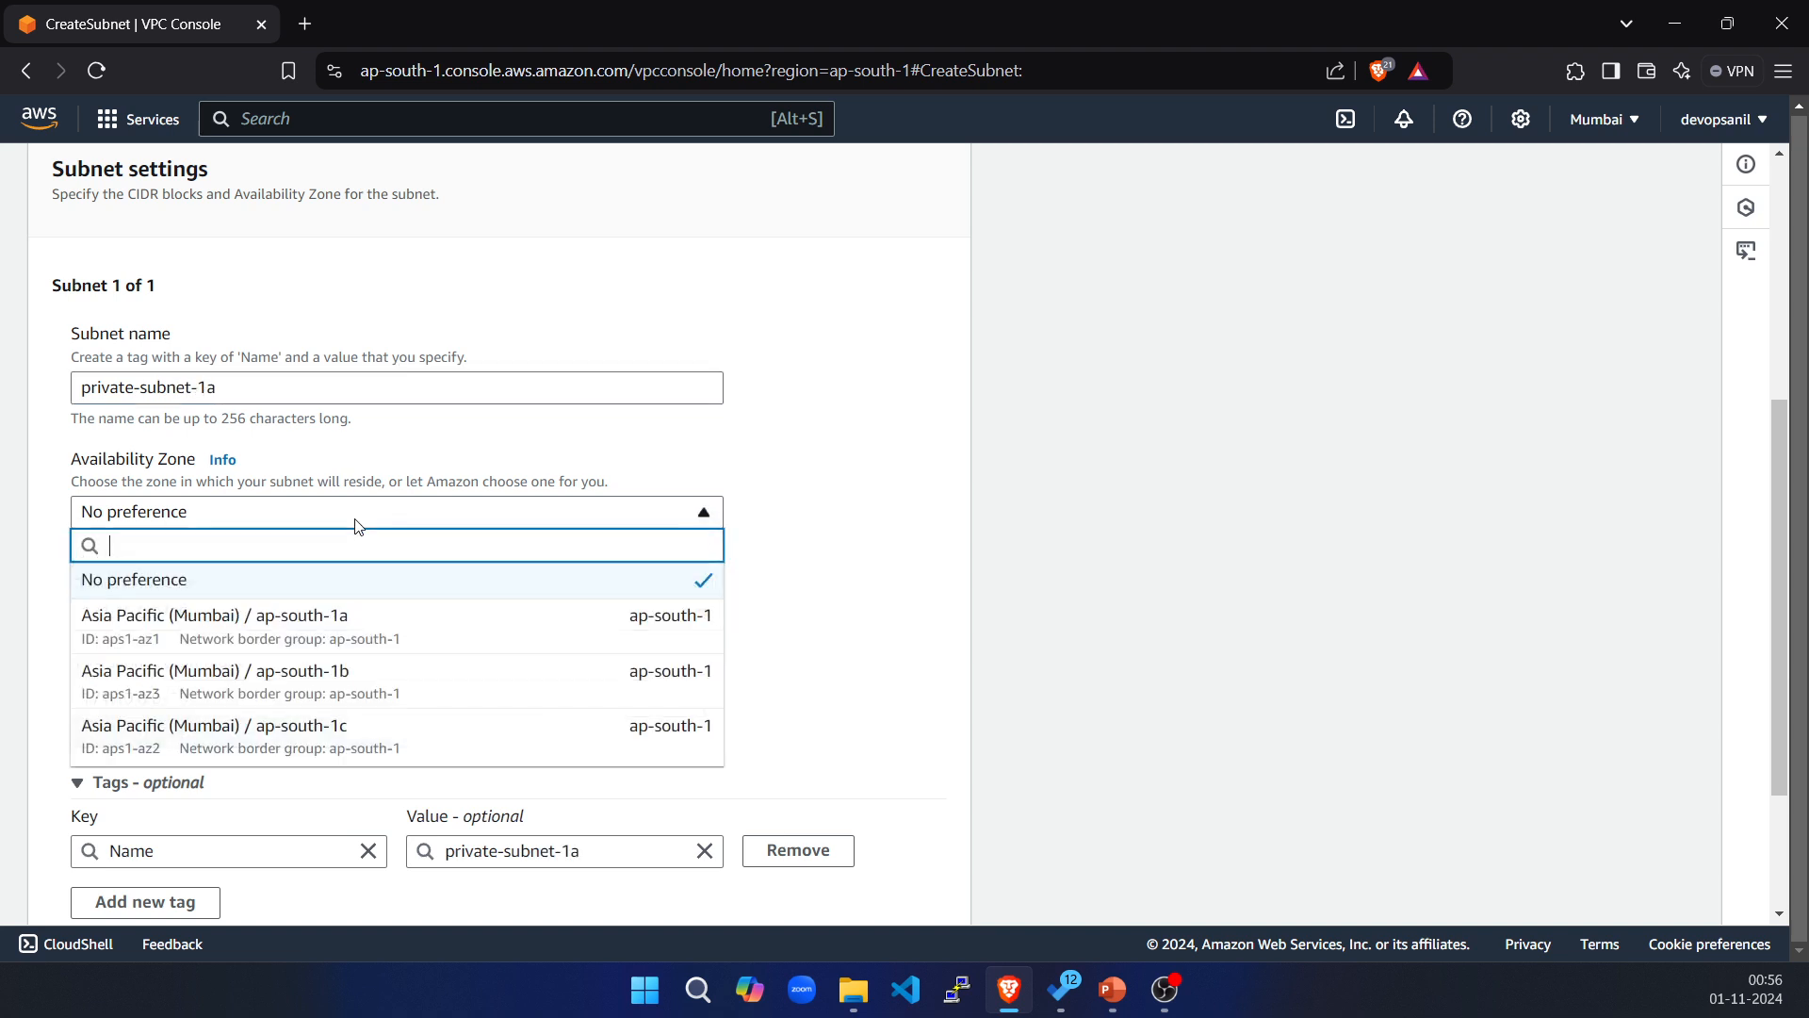
pyautogui.click(294, 630)
pyautogui.click(149, 689)
pyautogui.write('171.10')
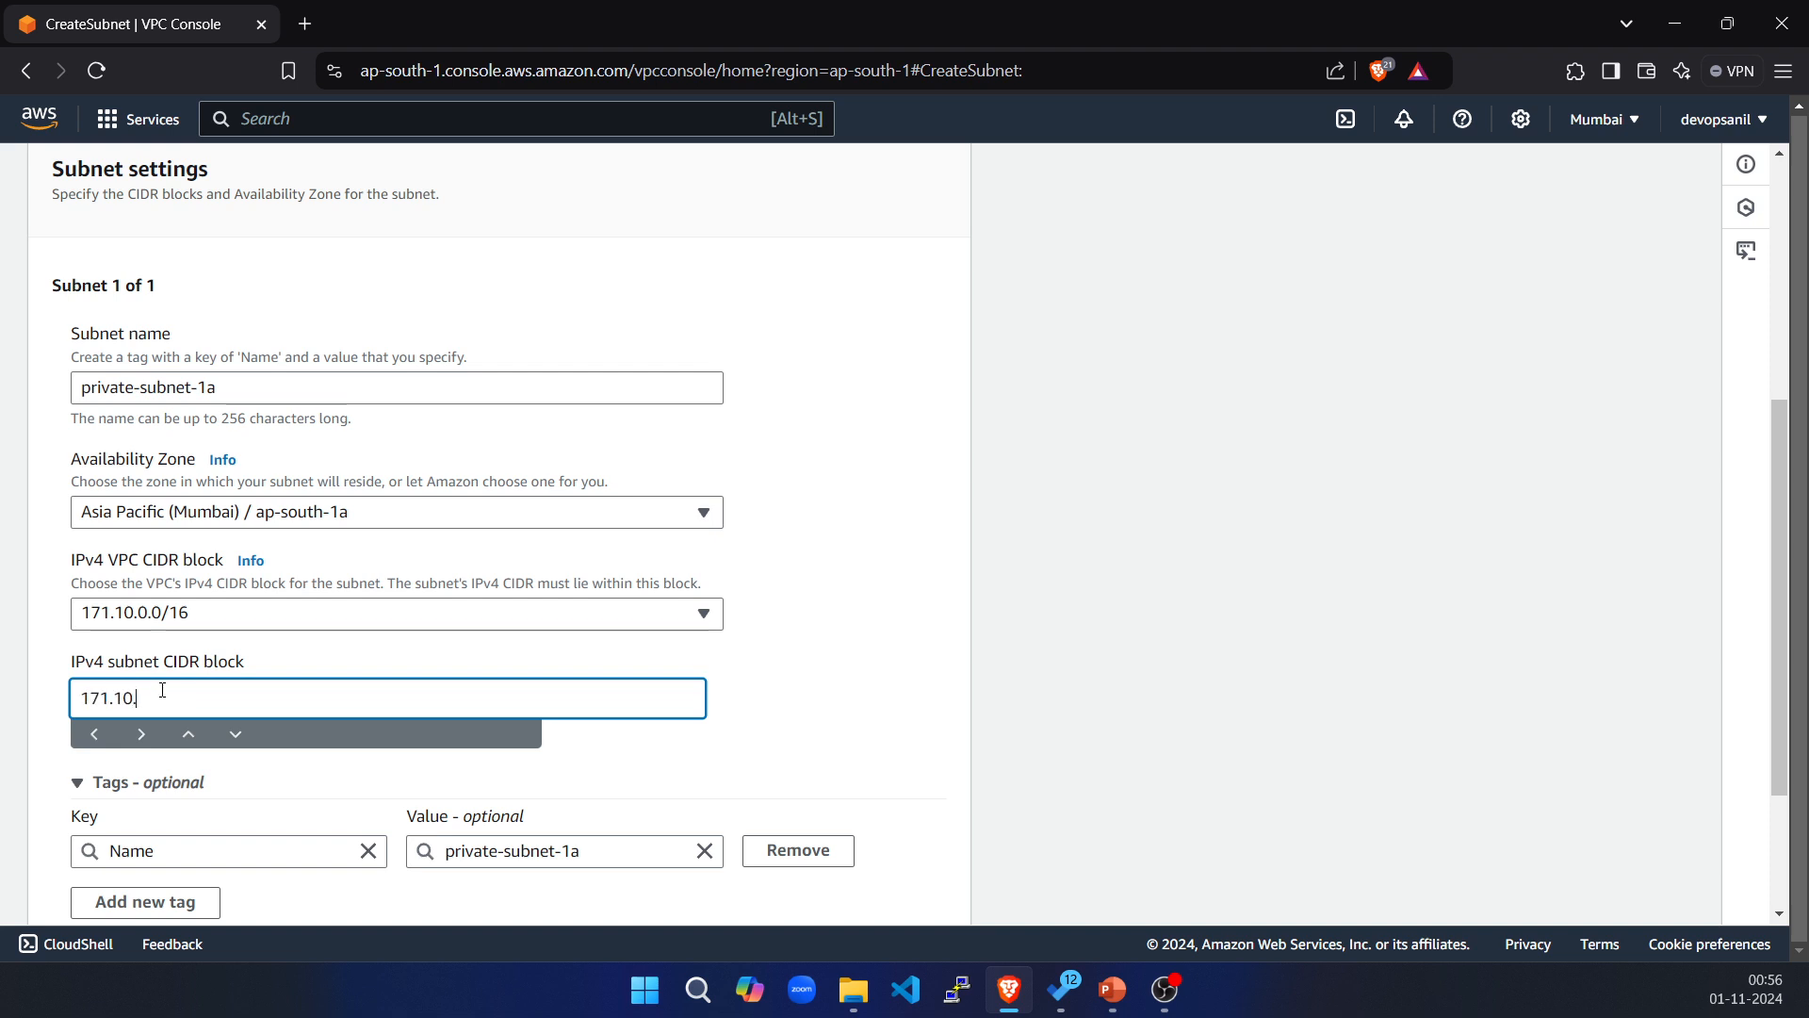
pyautogui.write('.2.0./24')
pyautogui.scroll(-2, 444, 799)
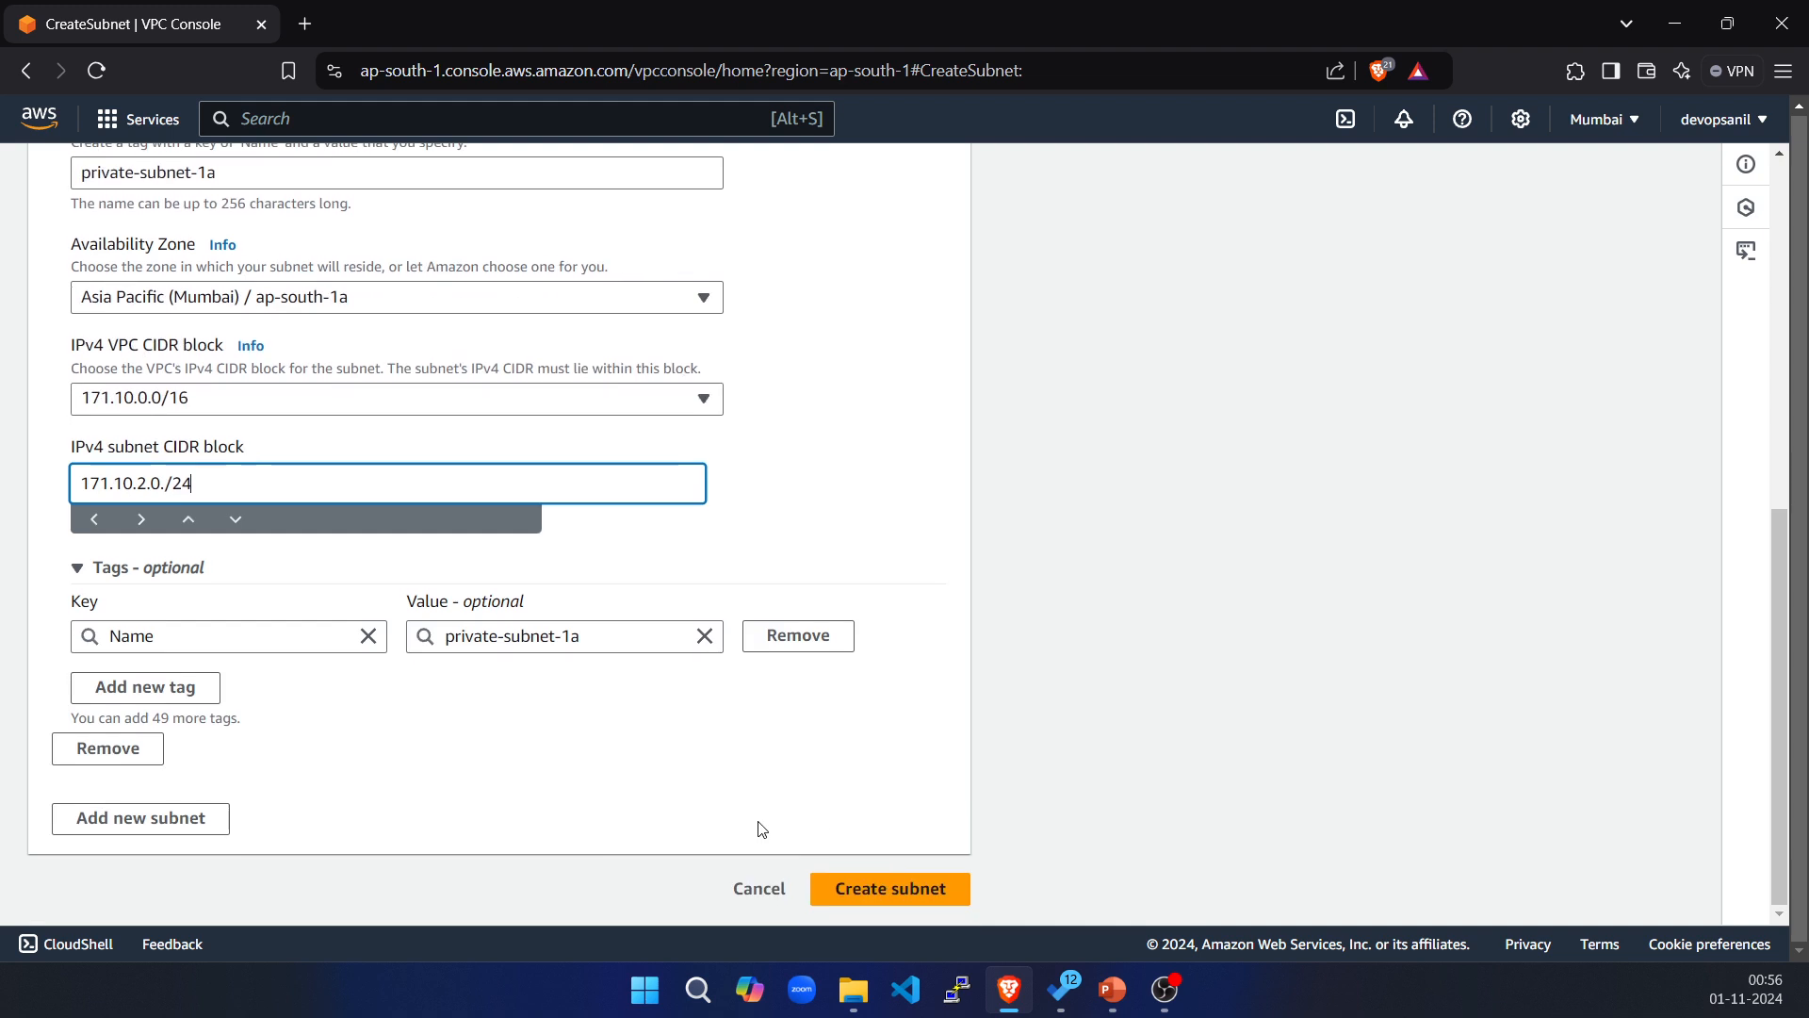
pyautogui.click(868, 890)
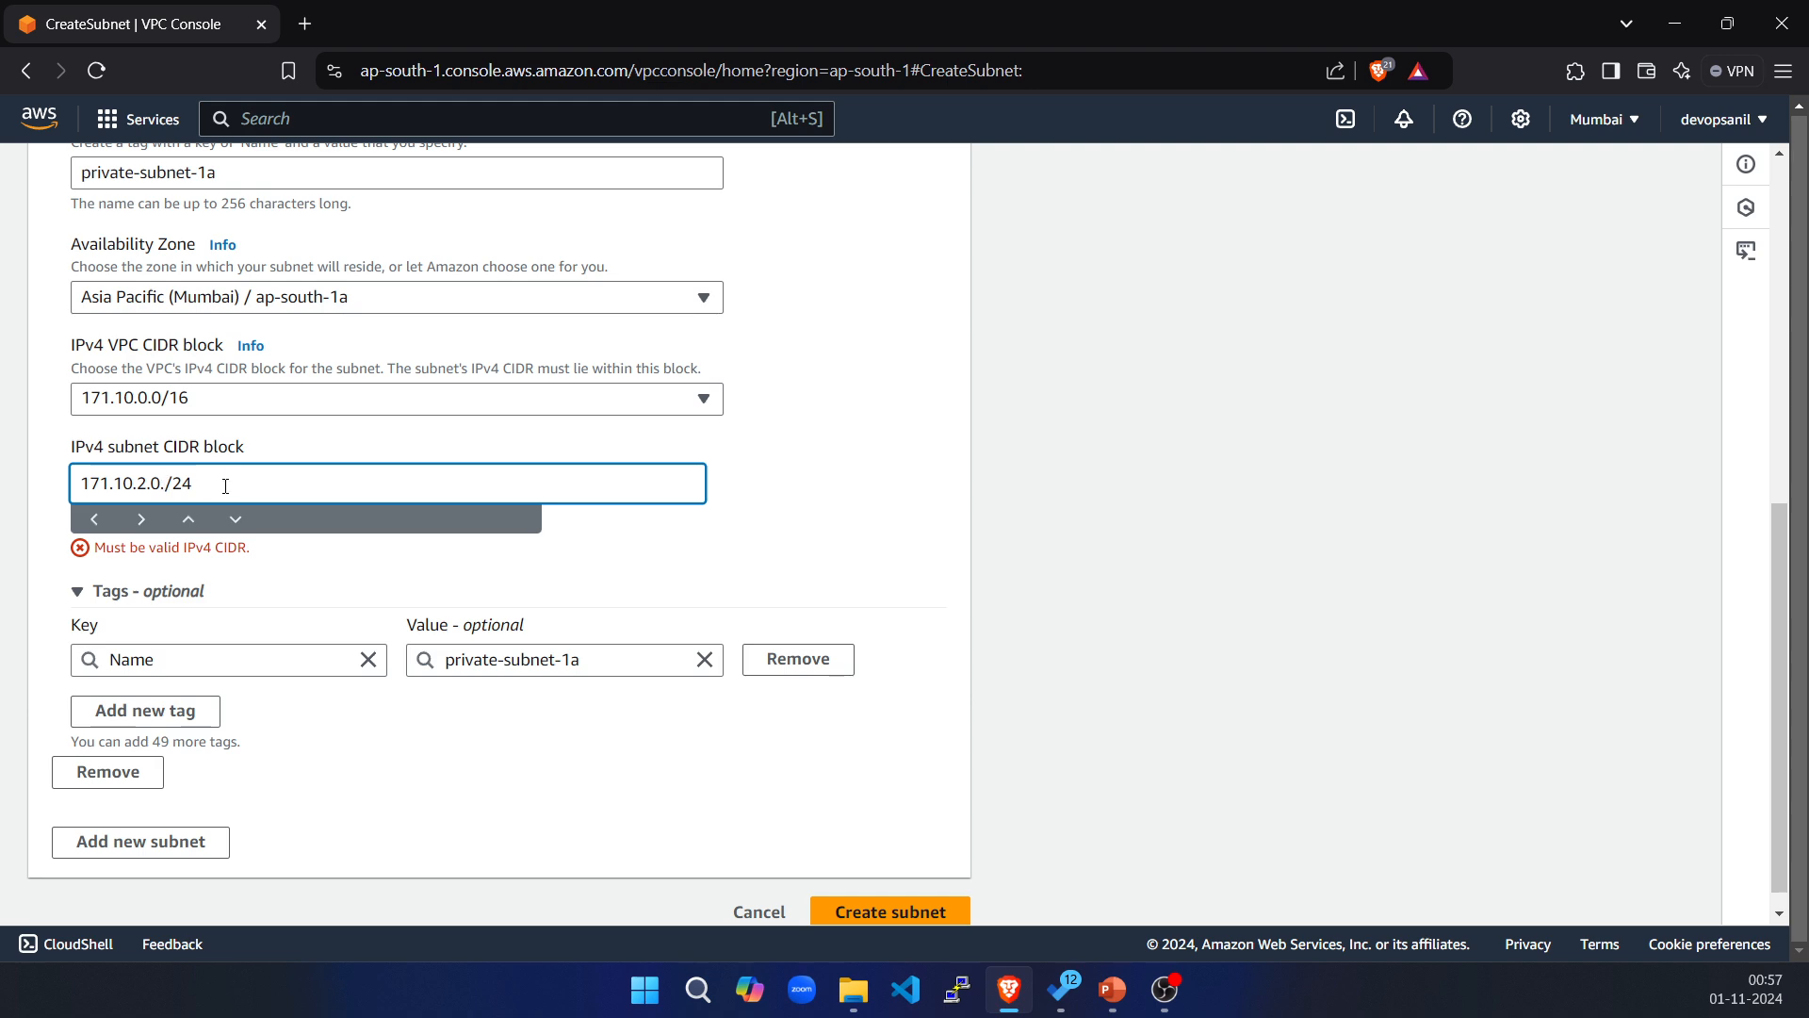
pyautogui.press('BackSpace')
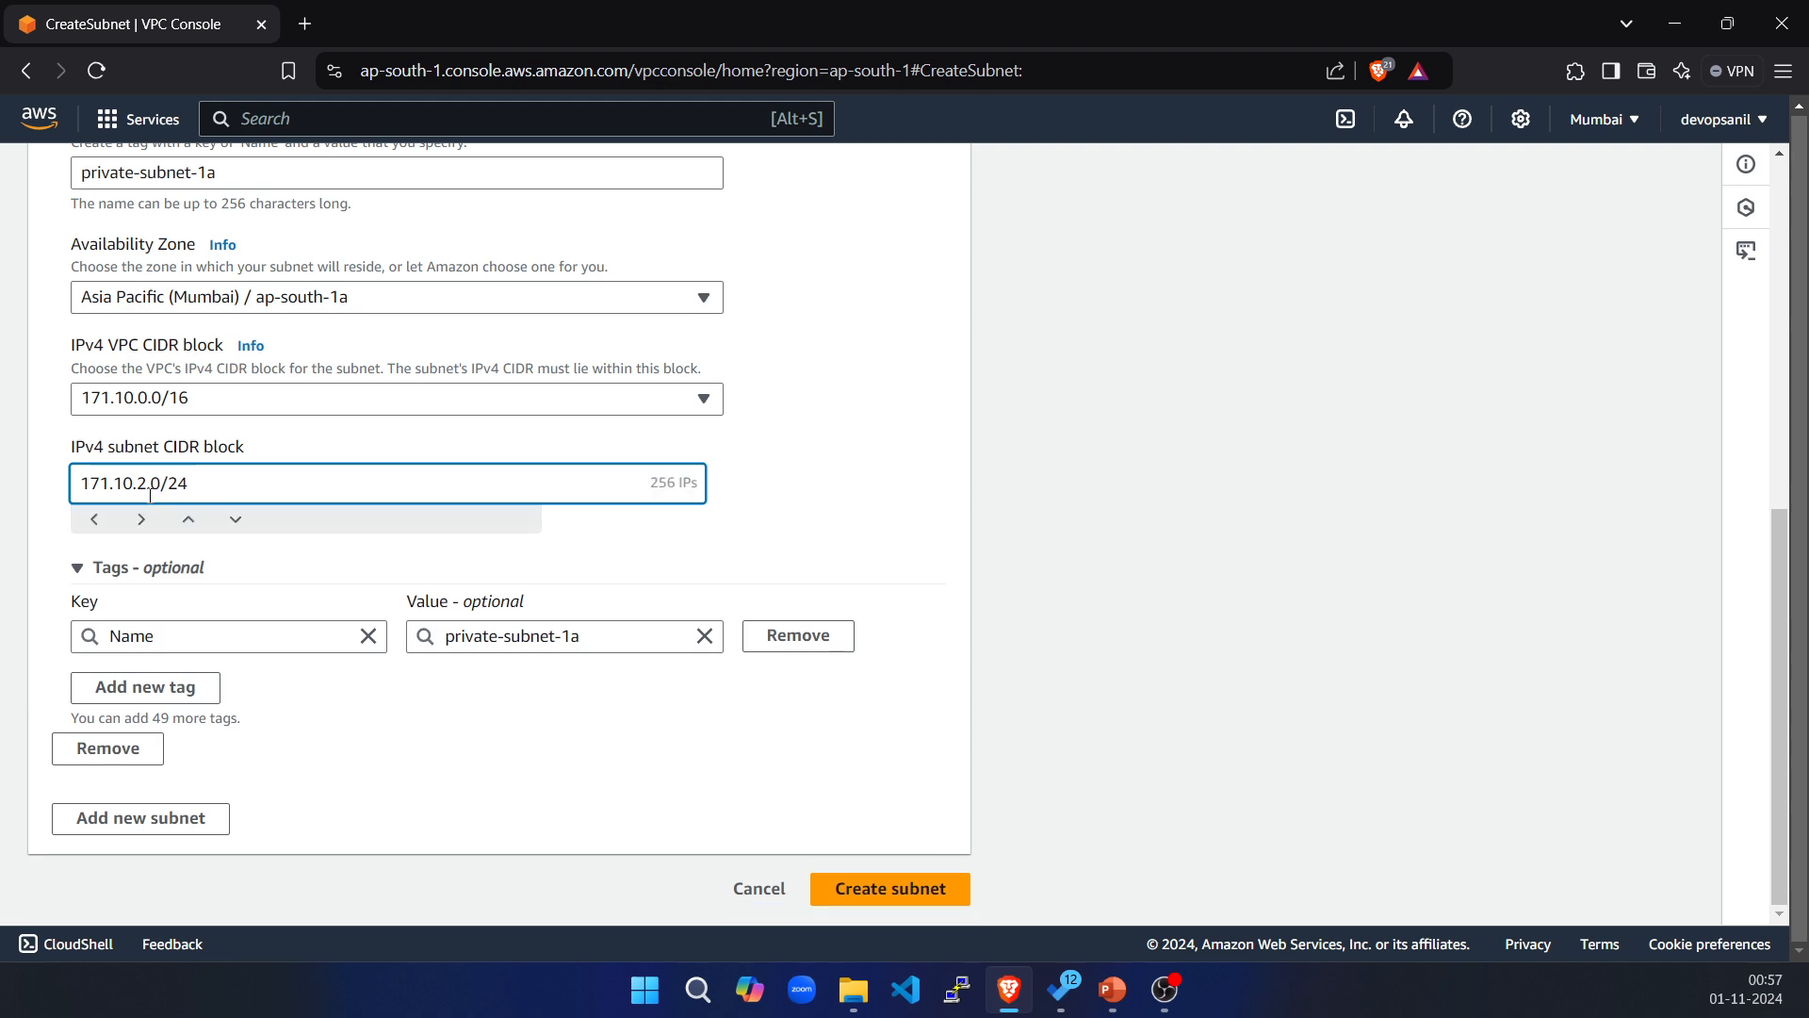
pyautogui.click(851, 884)
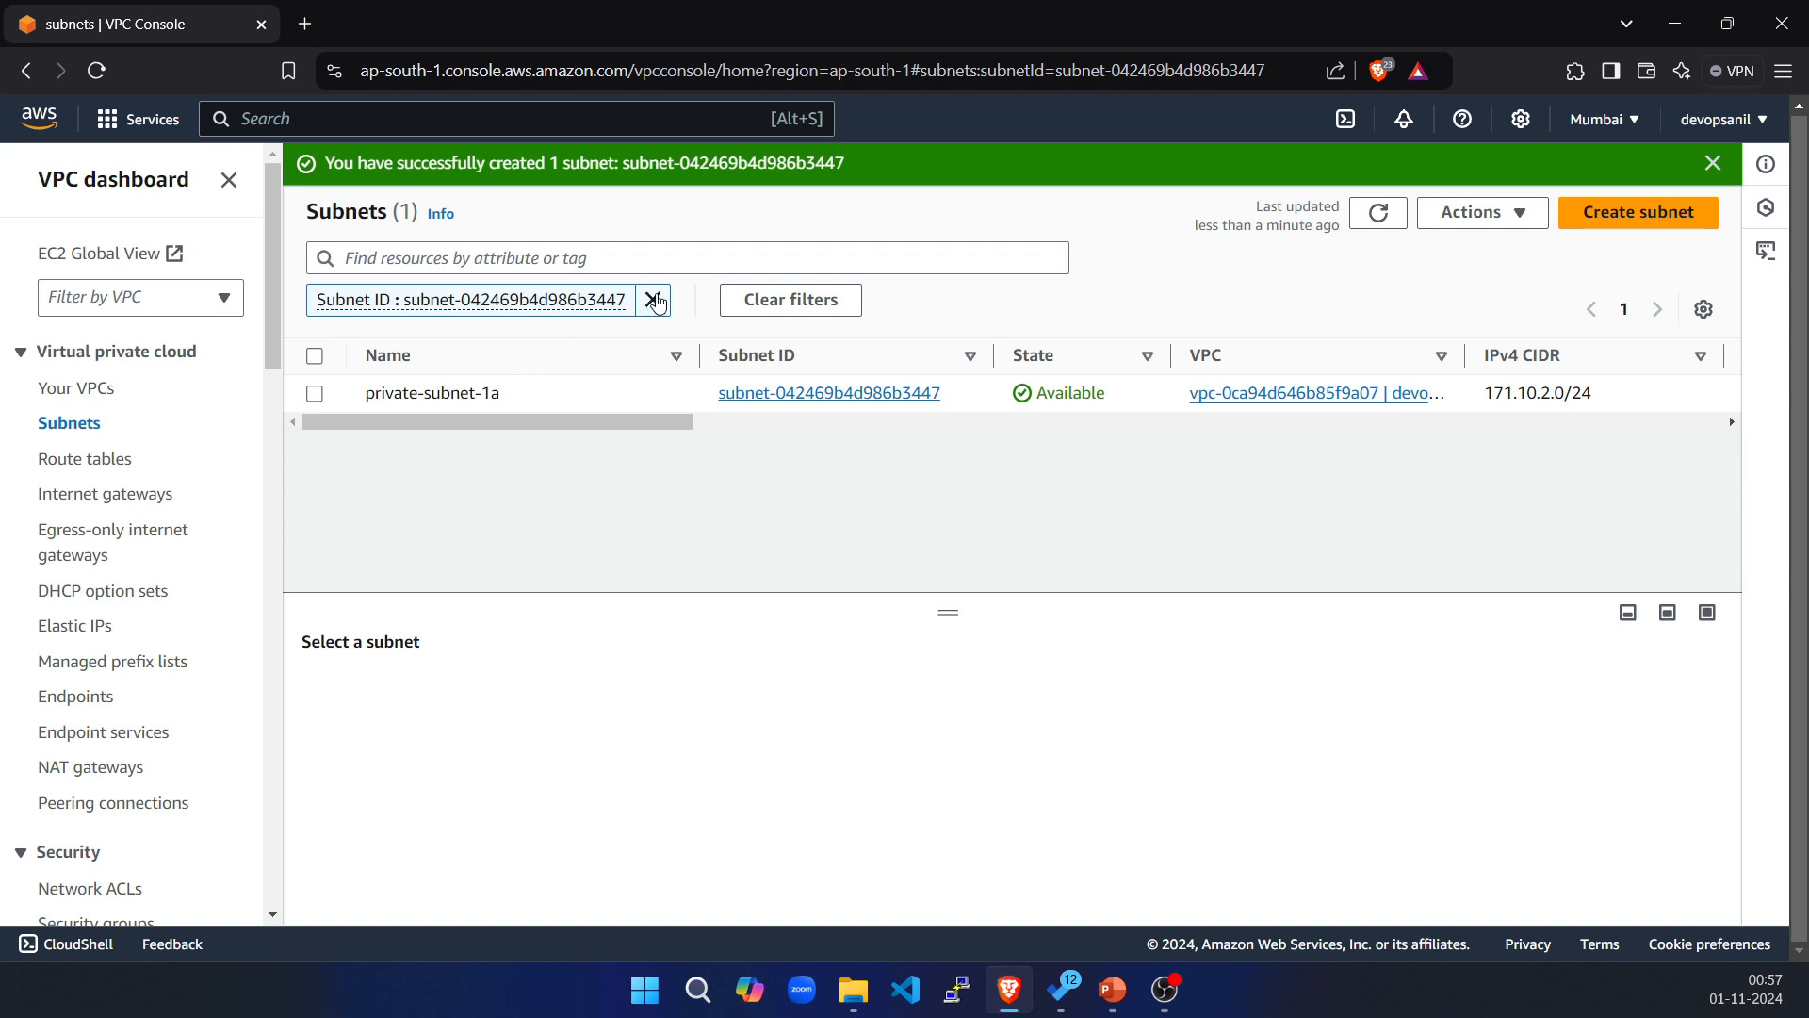
# Create a route table named devops-anil-public-rt in devops-anil-vpc.
pyautogui.click(651, 299)
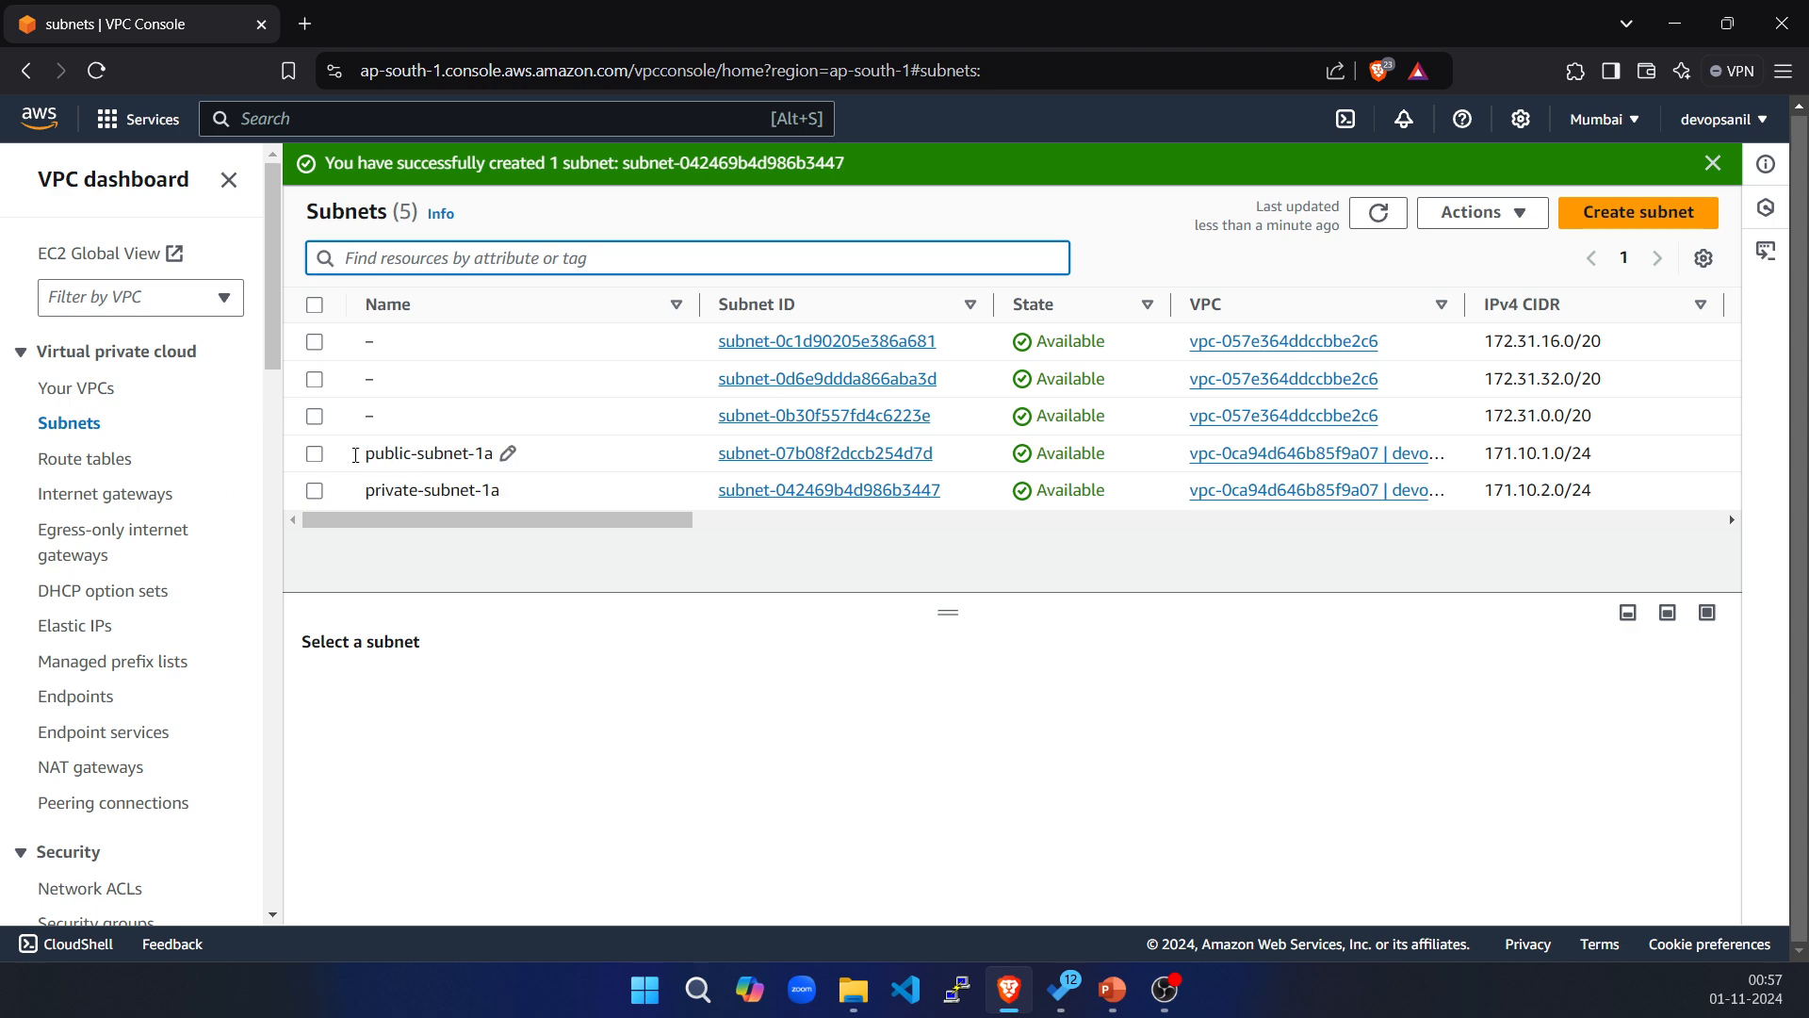
pyautogui.click(66, 458)
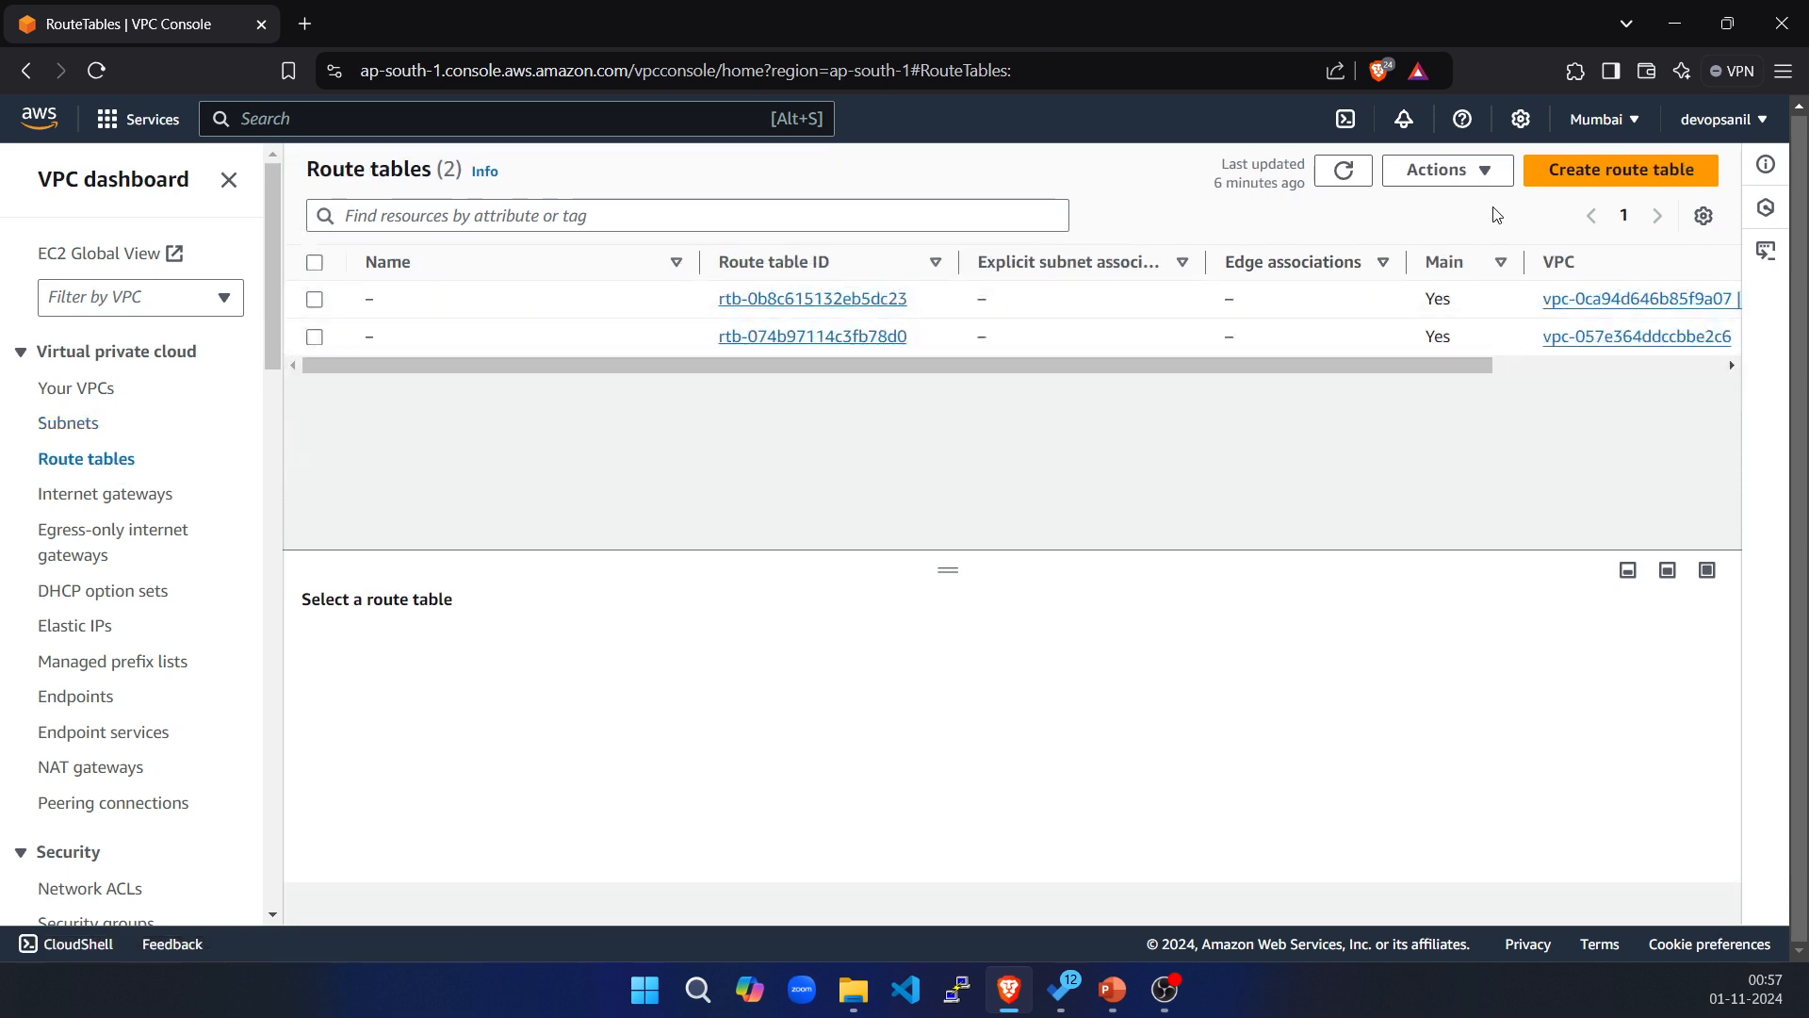
pyautogui.click(1571, 174)
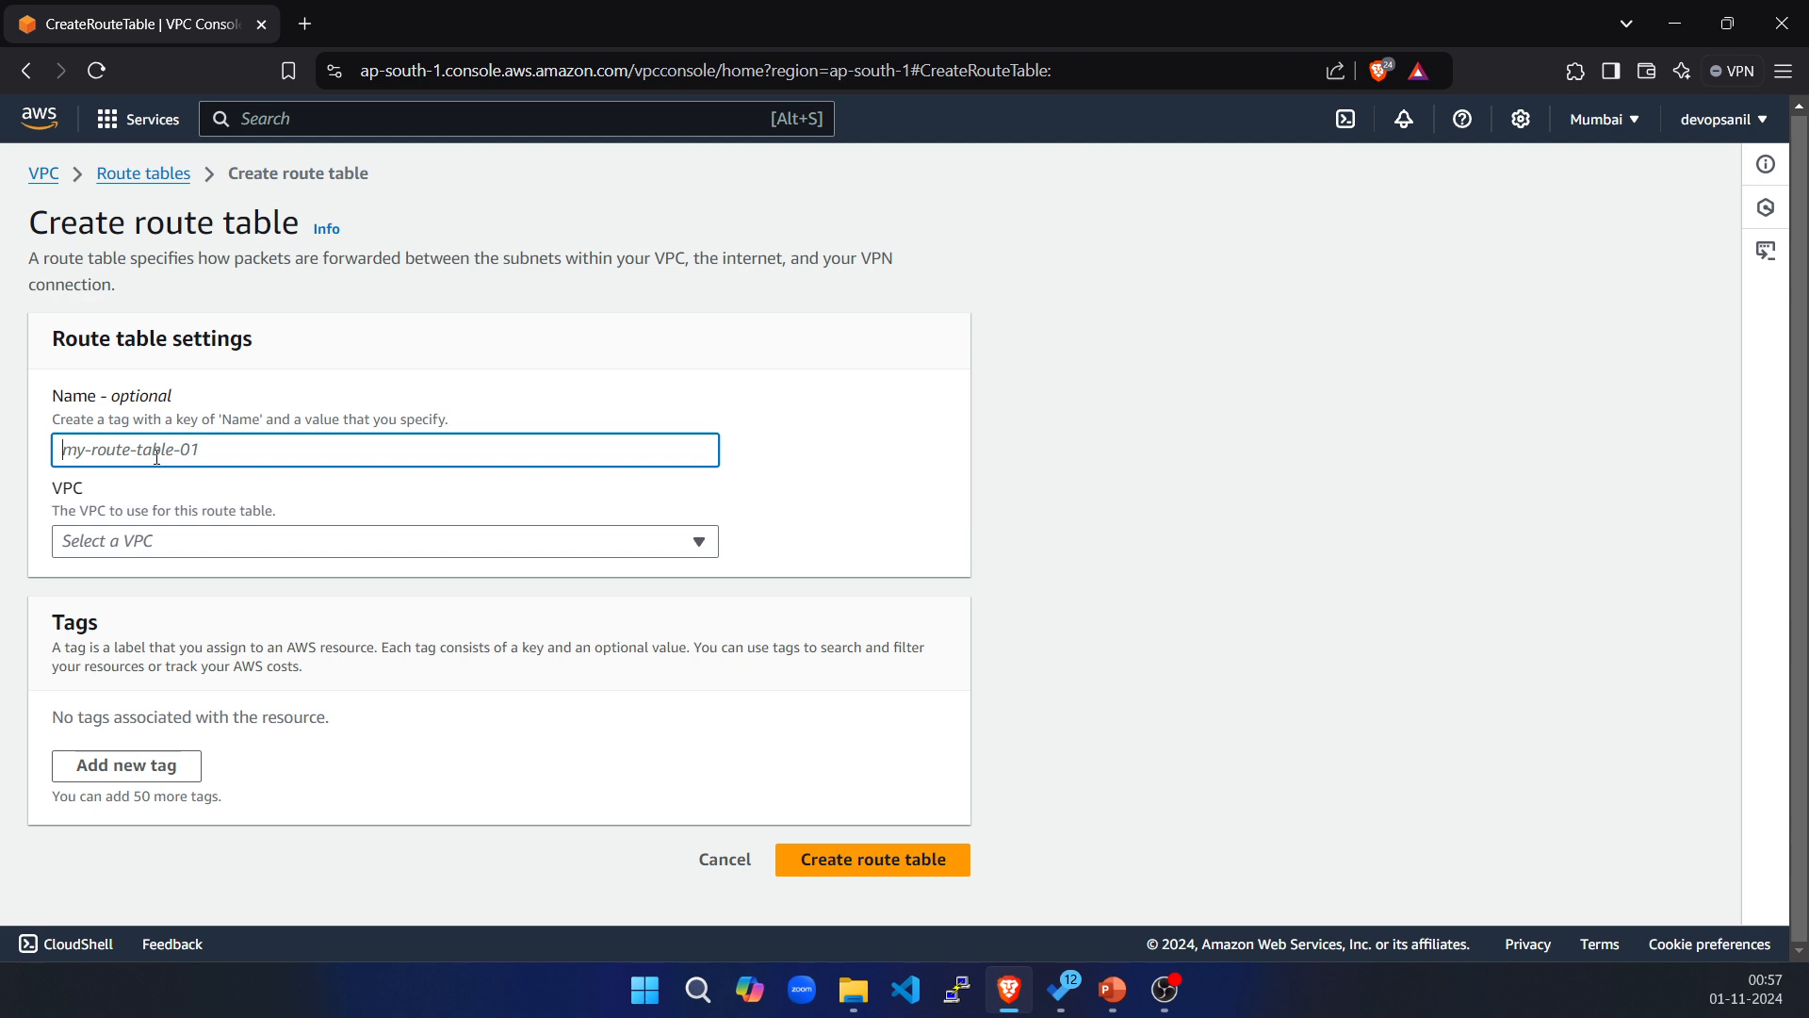
pyautogui.write('public-rd')
pyautogui.press('BackSpace')
pyautogui.write('t')
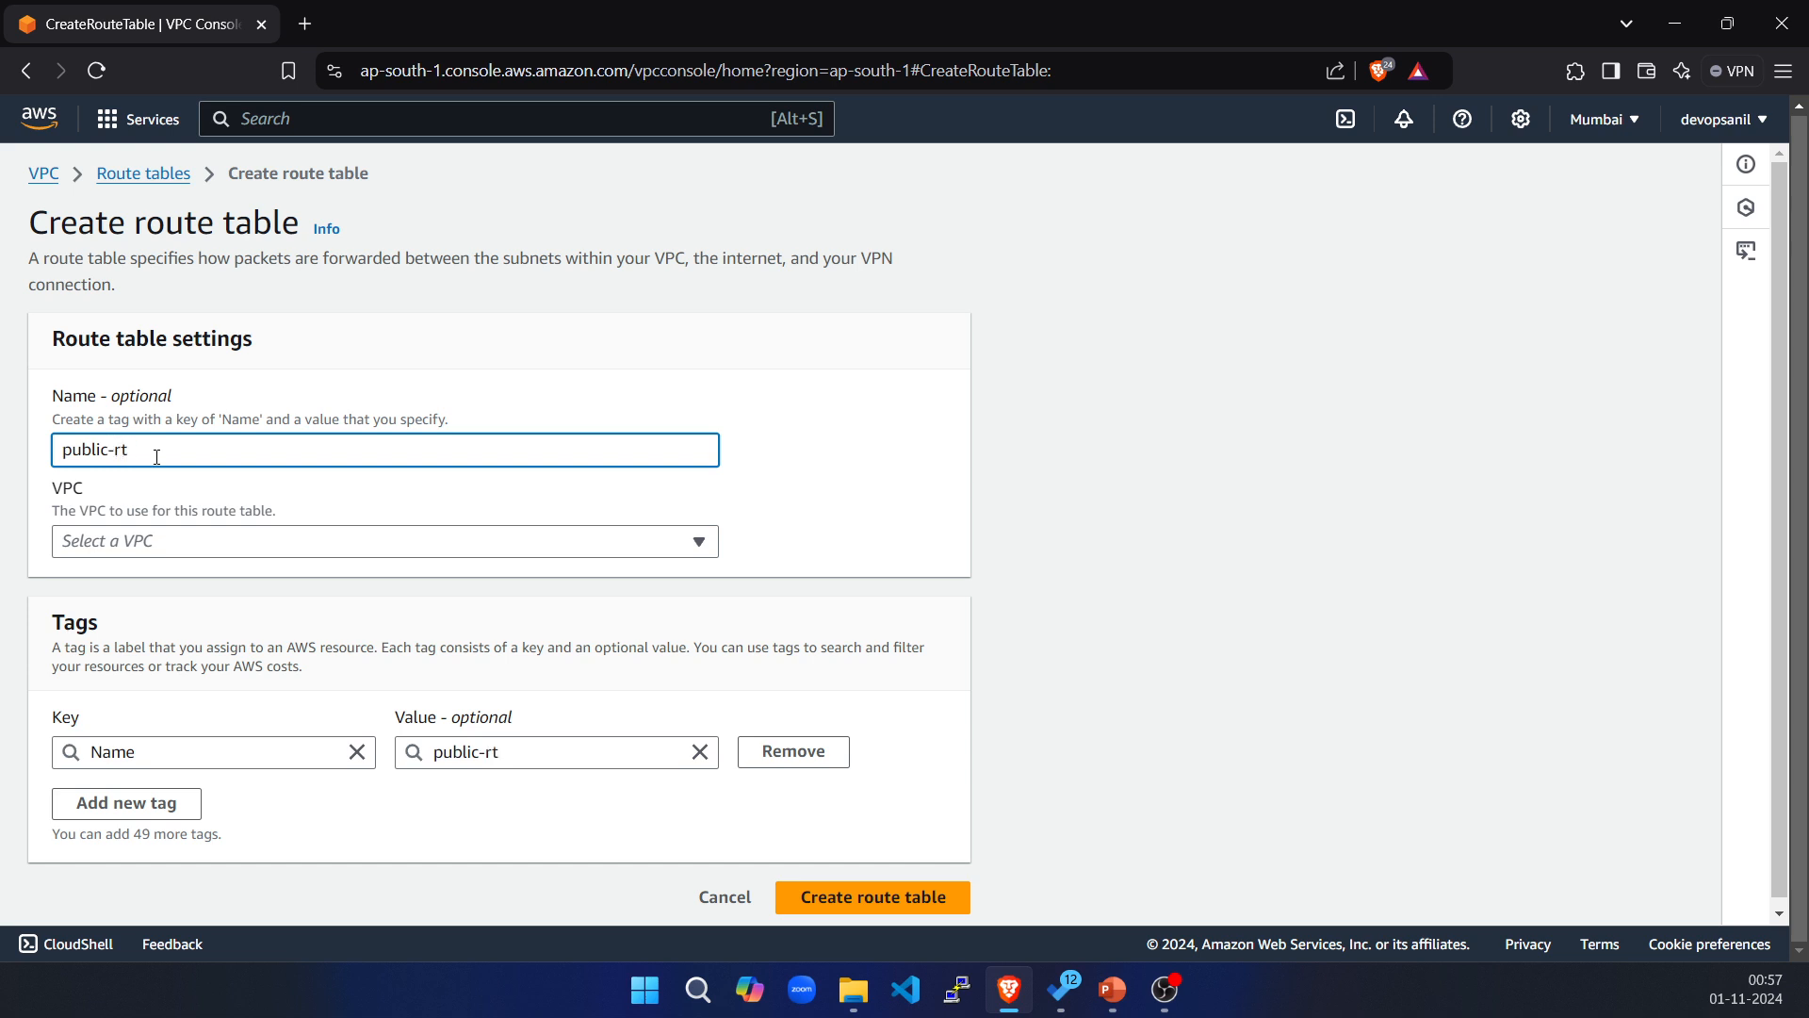
pyautogui.write('devops-a')
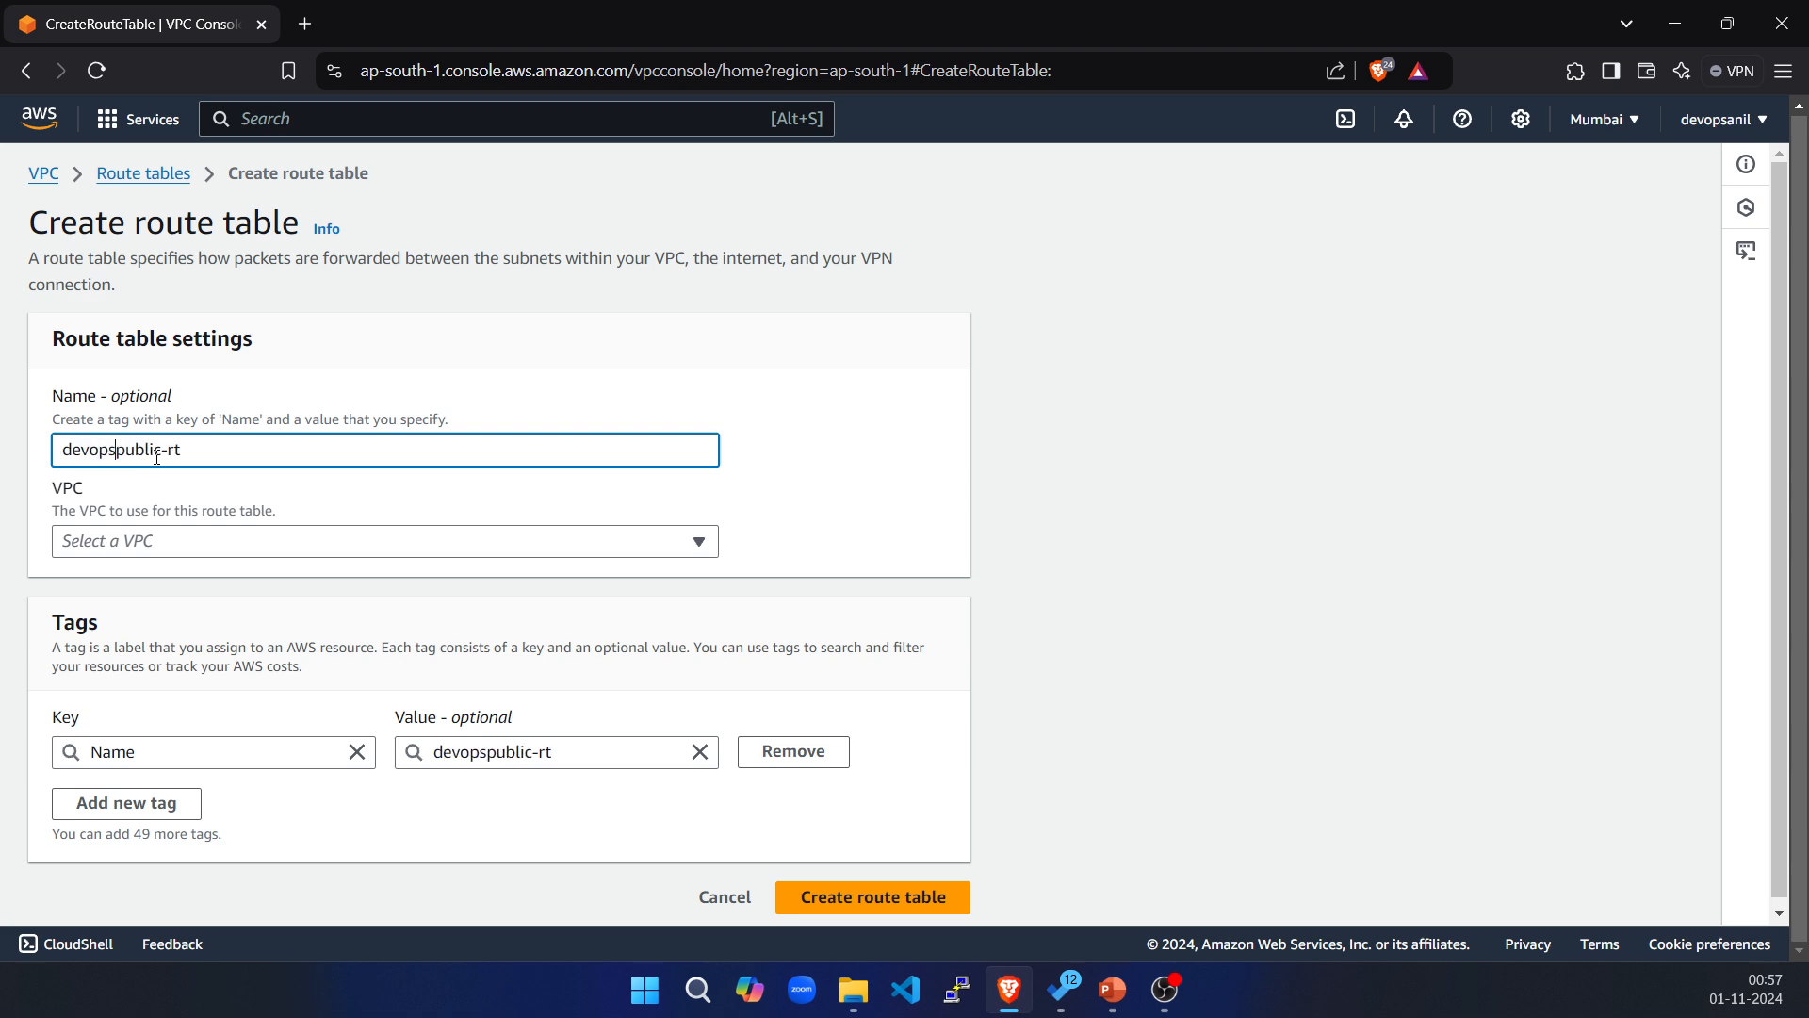
pyautogui.write('nil-')
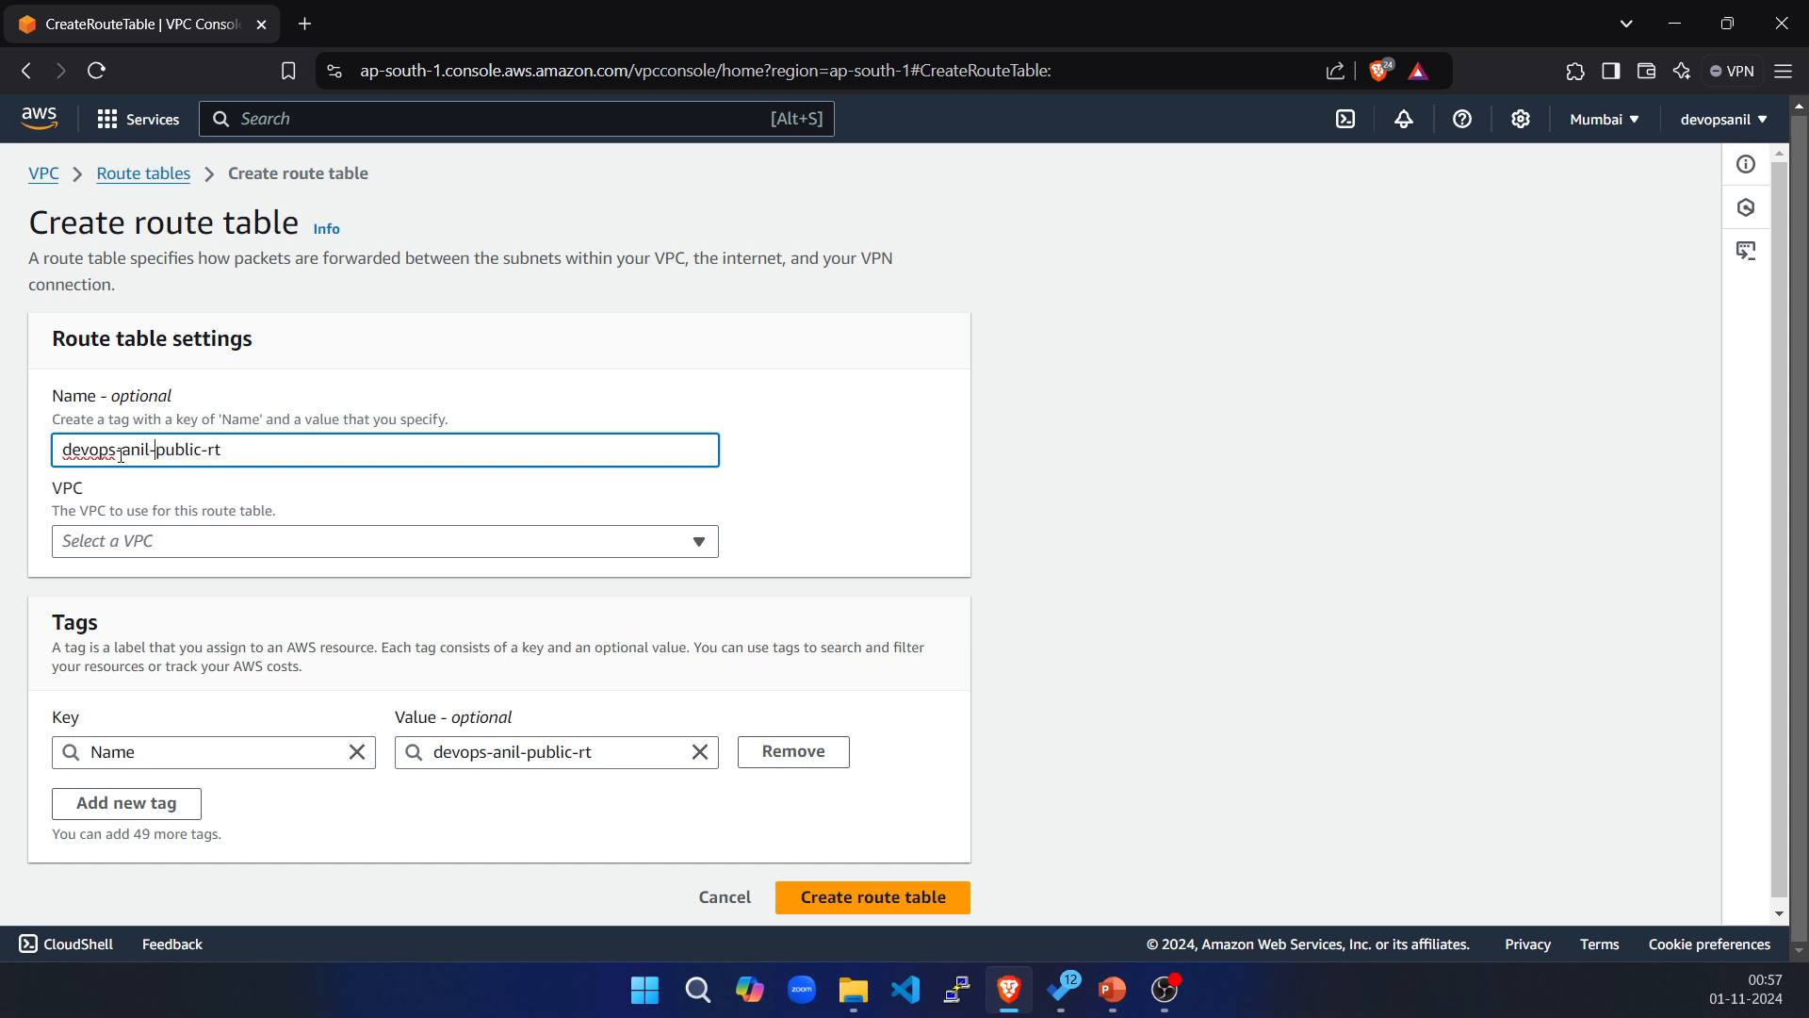
pyautogui.click(155, 537)
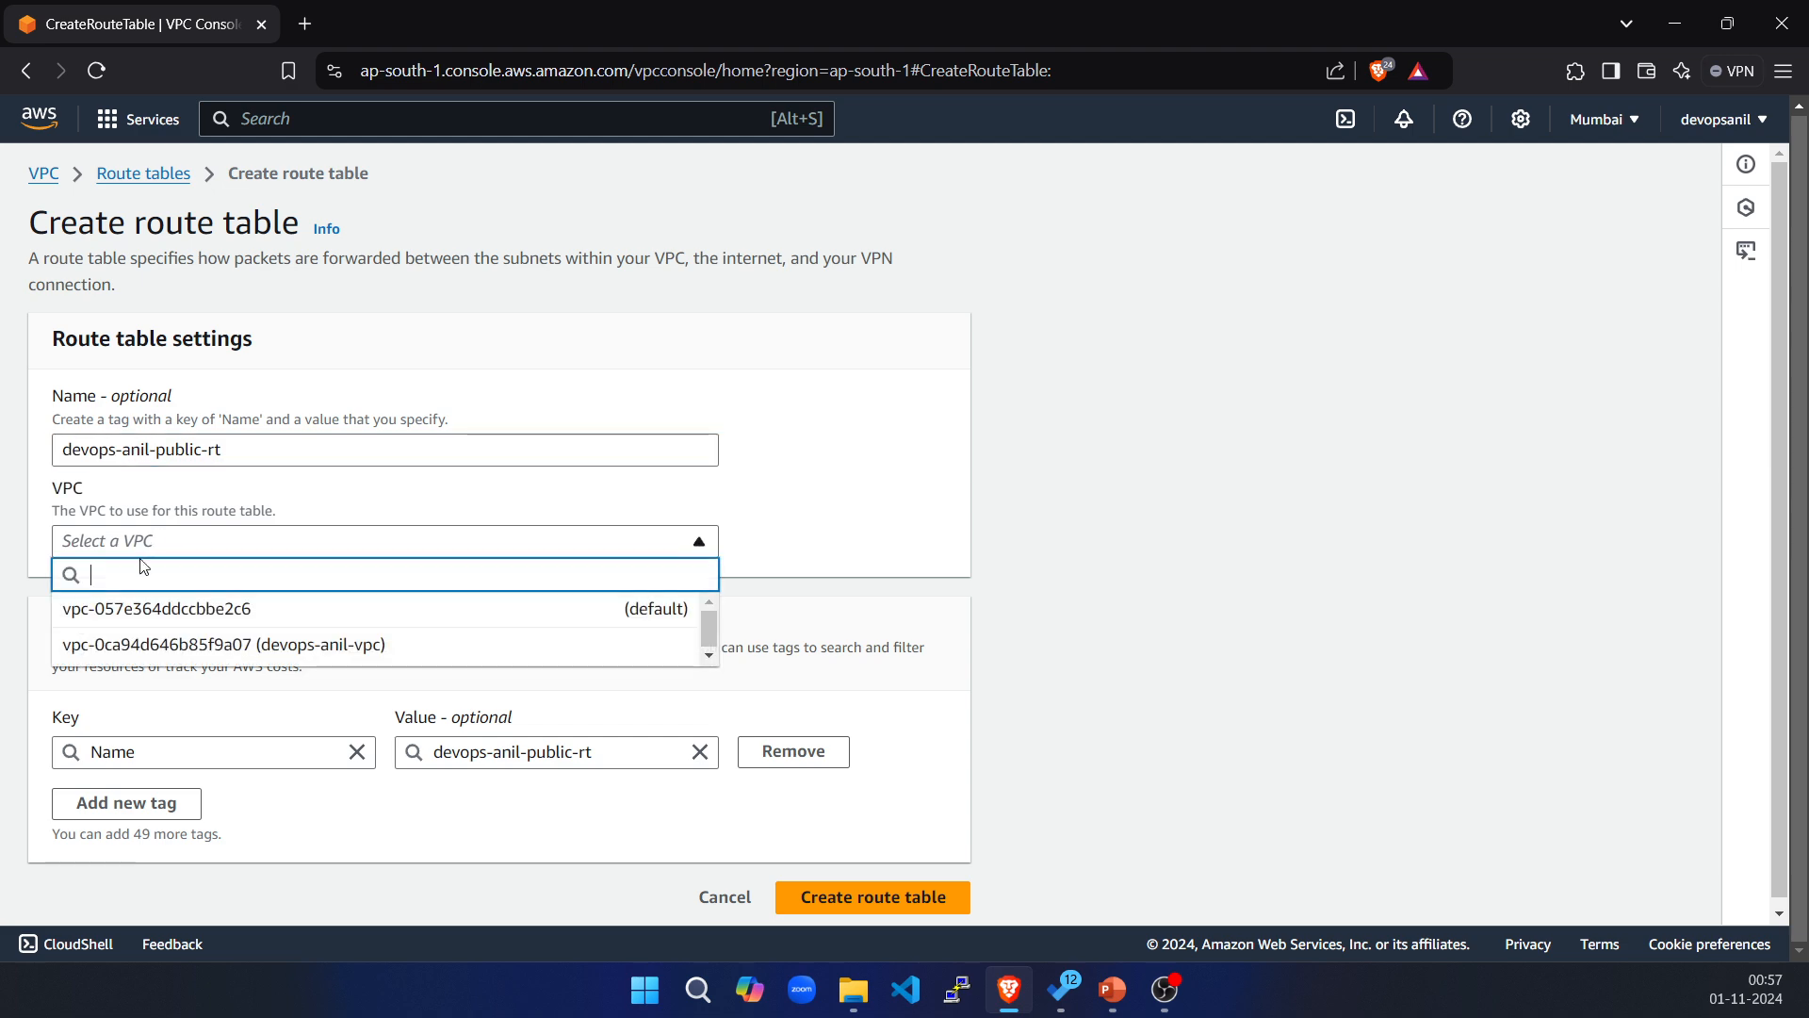
pyautogui.click(195, 644)
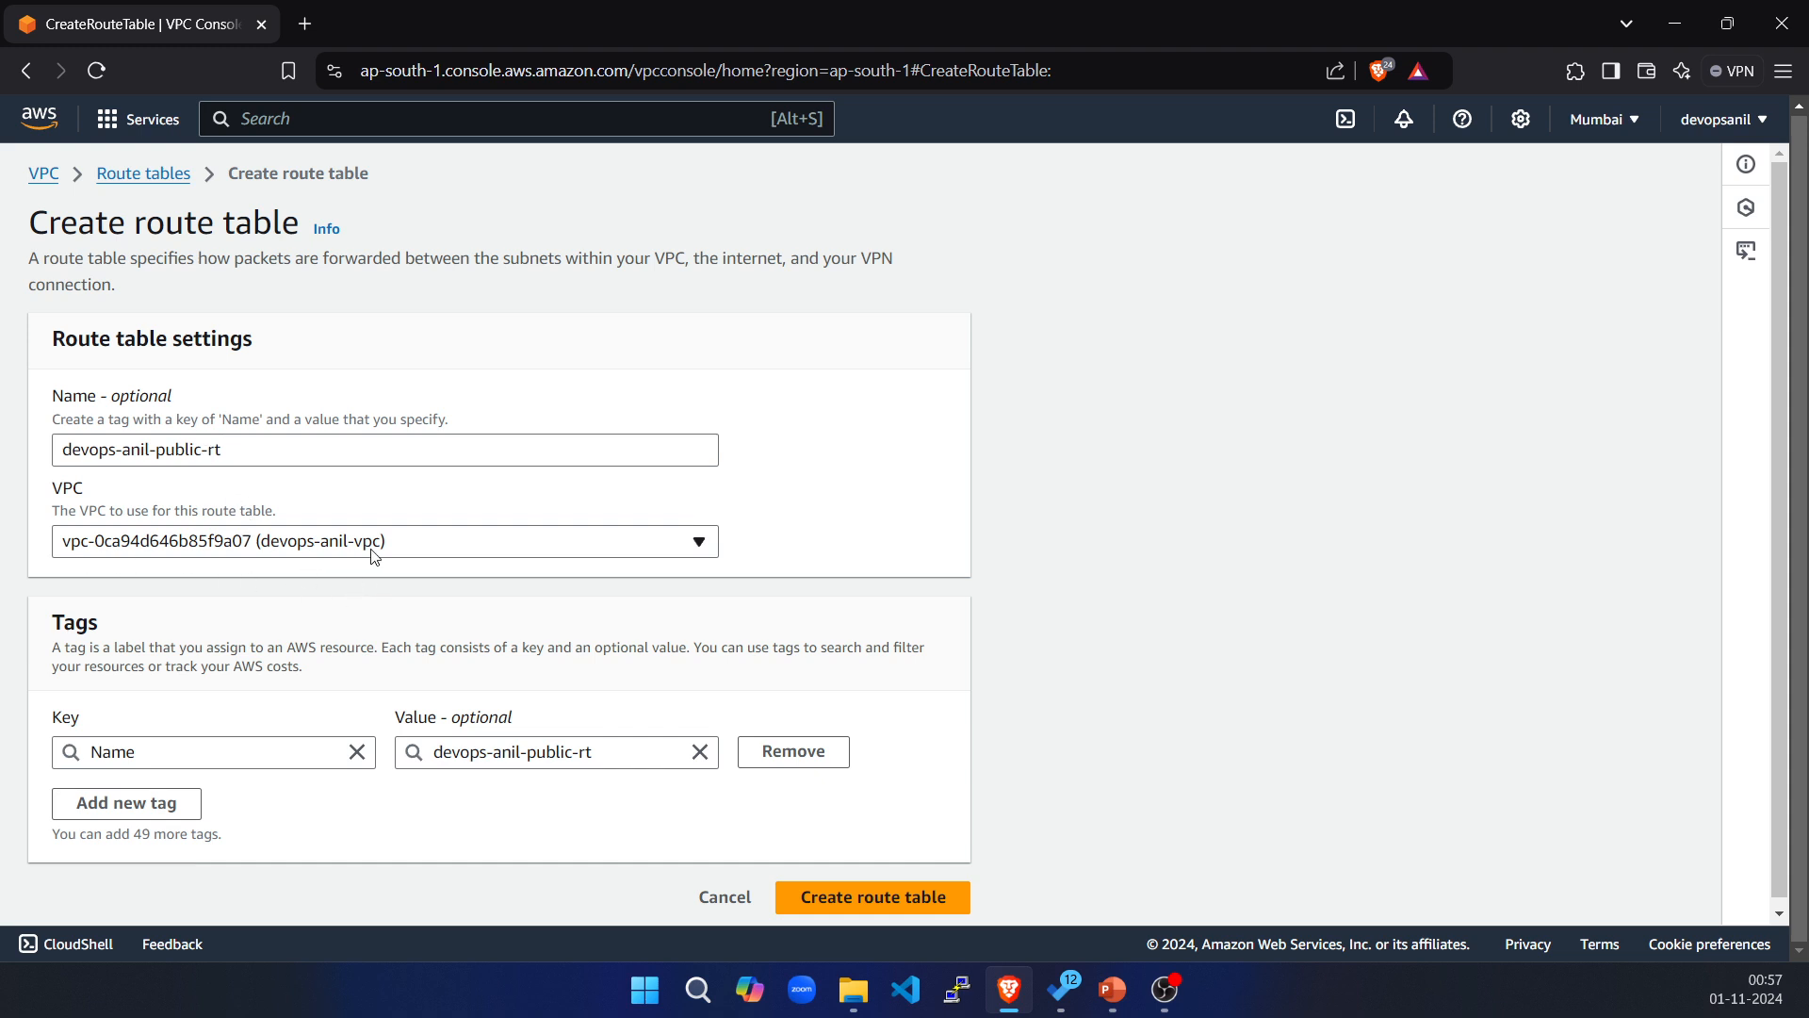
pyautogui.click(921, 907)
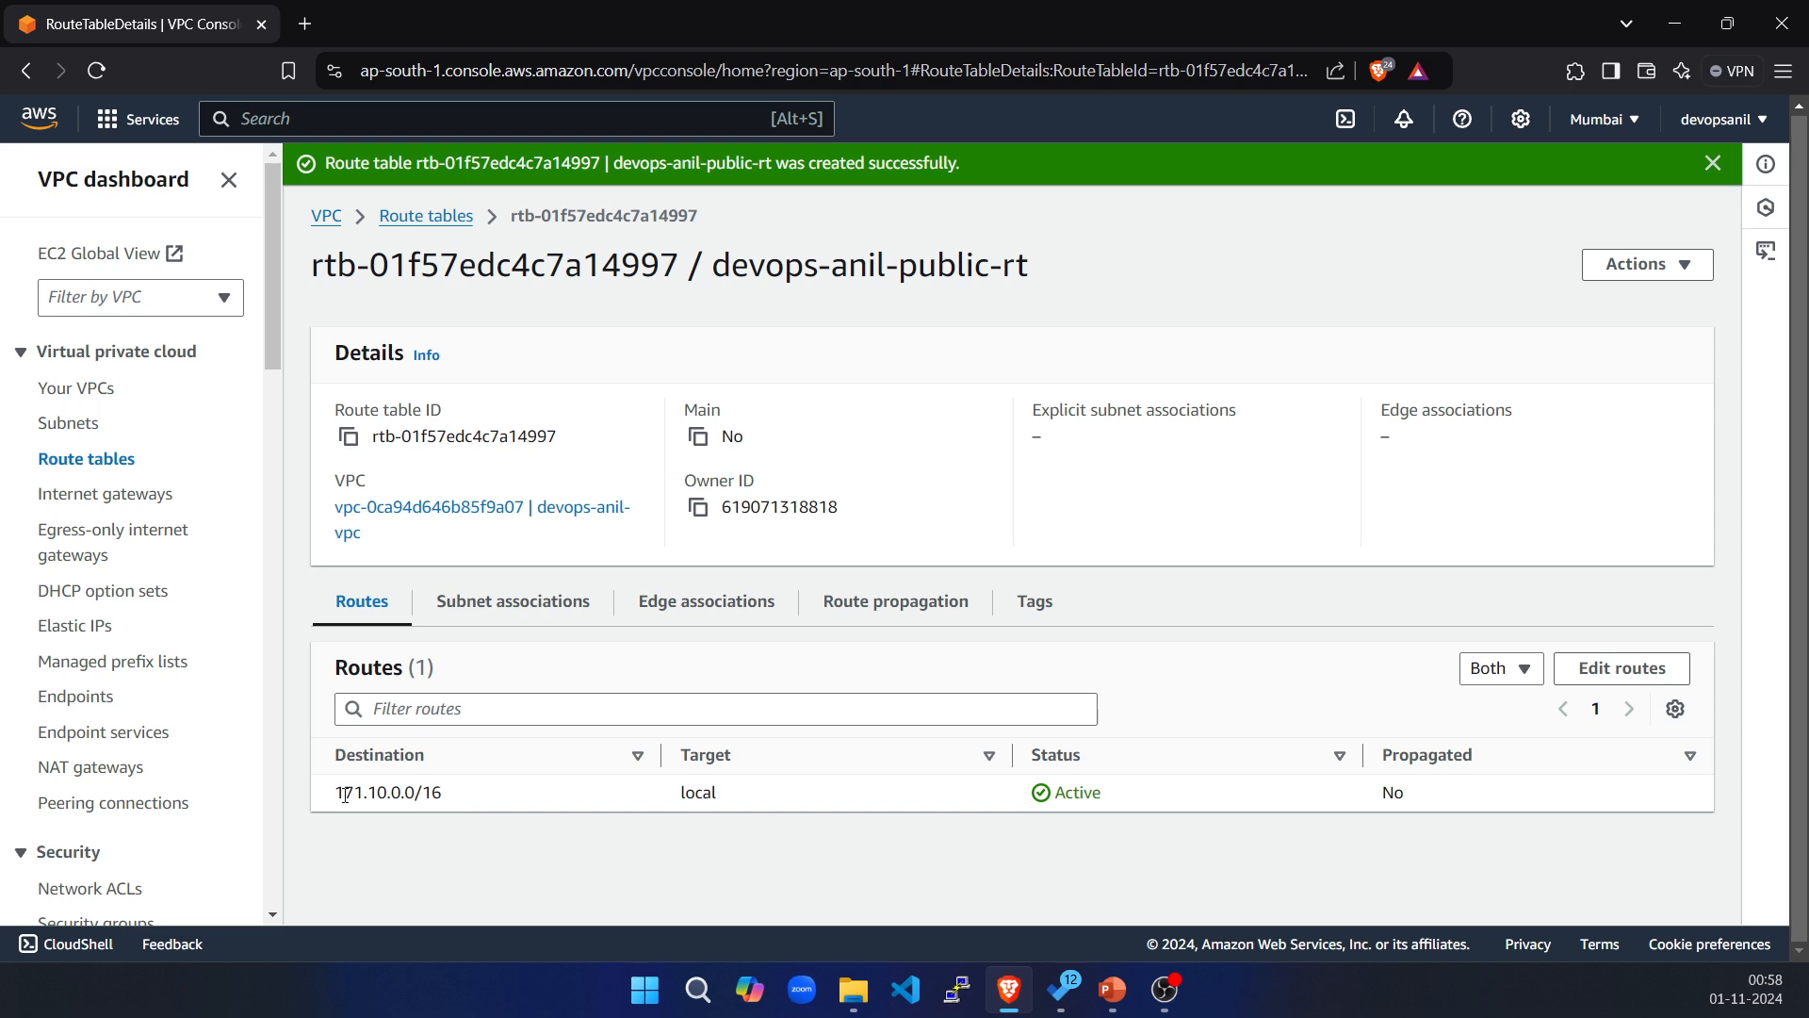
# Add a route in devops-anil-public-rt for destination 0.0.0.0/0 targeting the internet gateway devops-anil-igw, and save the changes.
pyautogui.moveTo(341, 797); pyautogui.dragTo(463, 806)
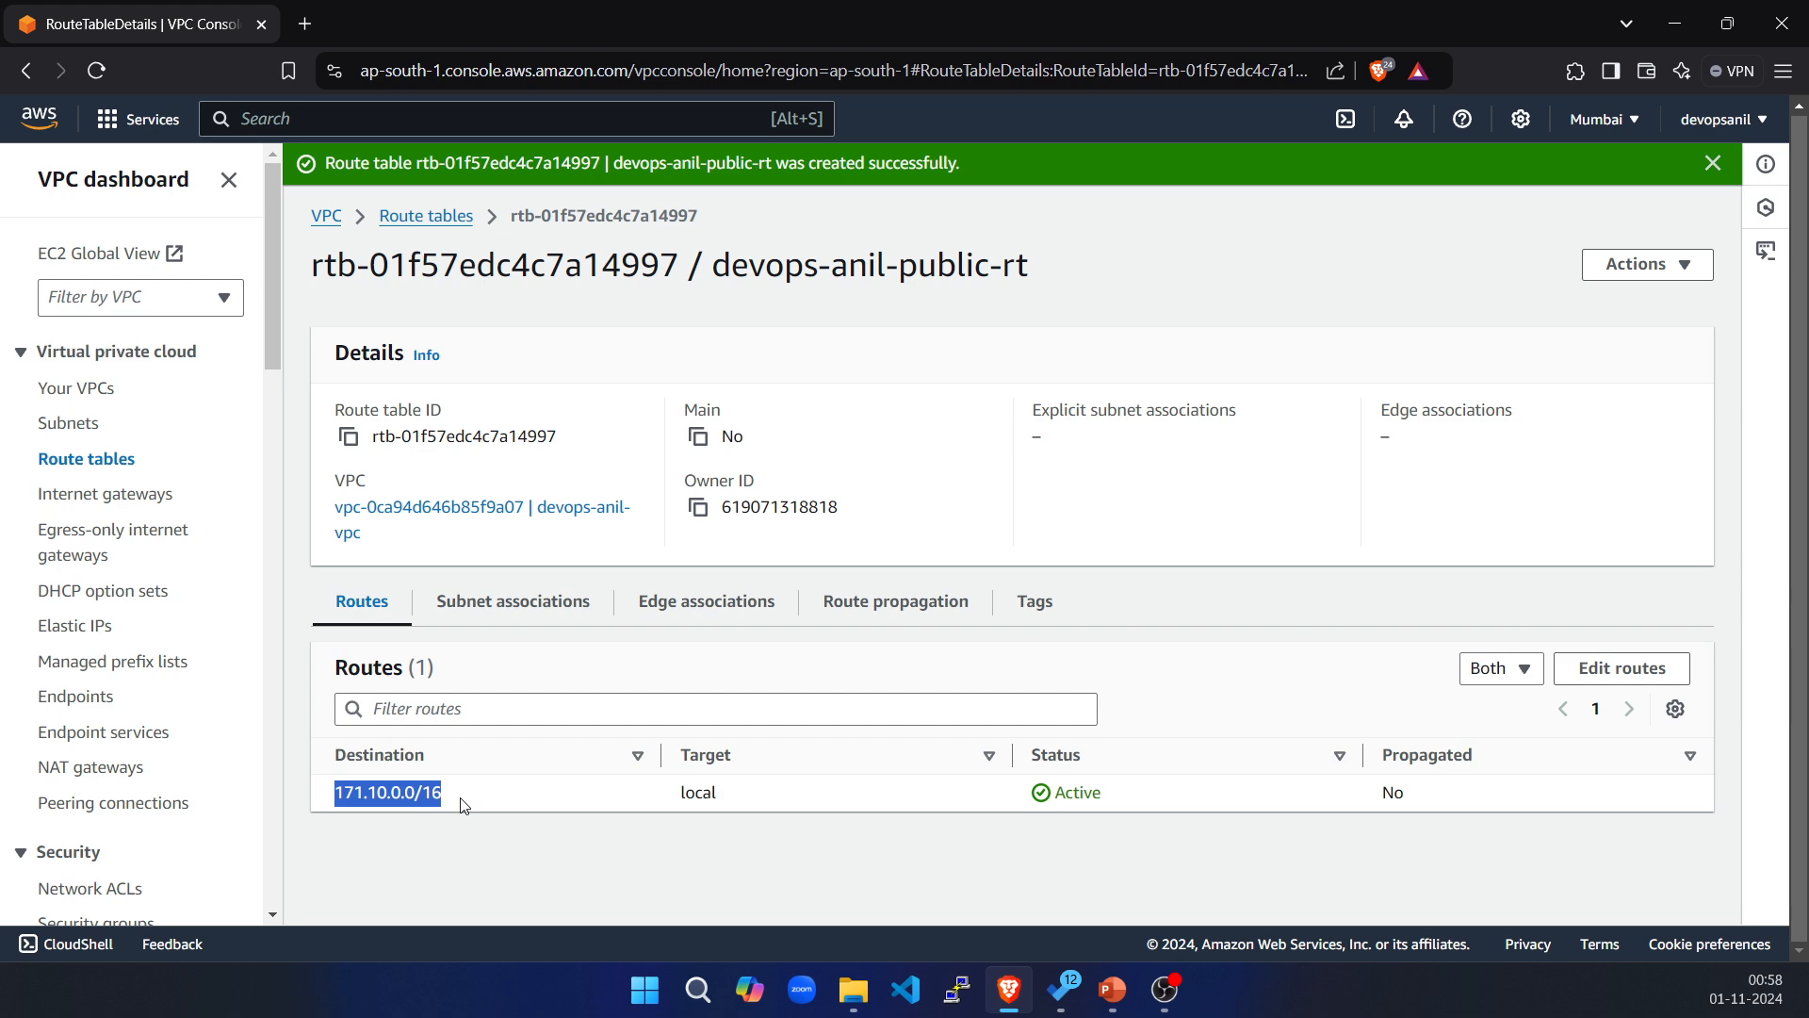
pyautogui.click(1616, 674)
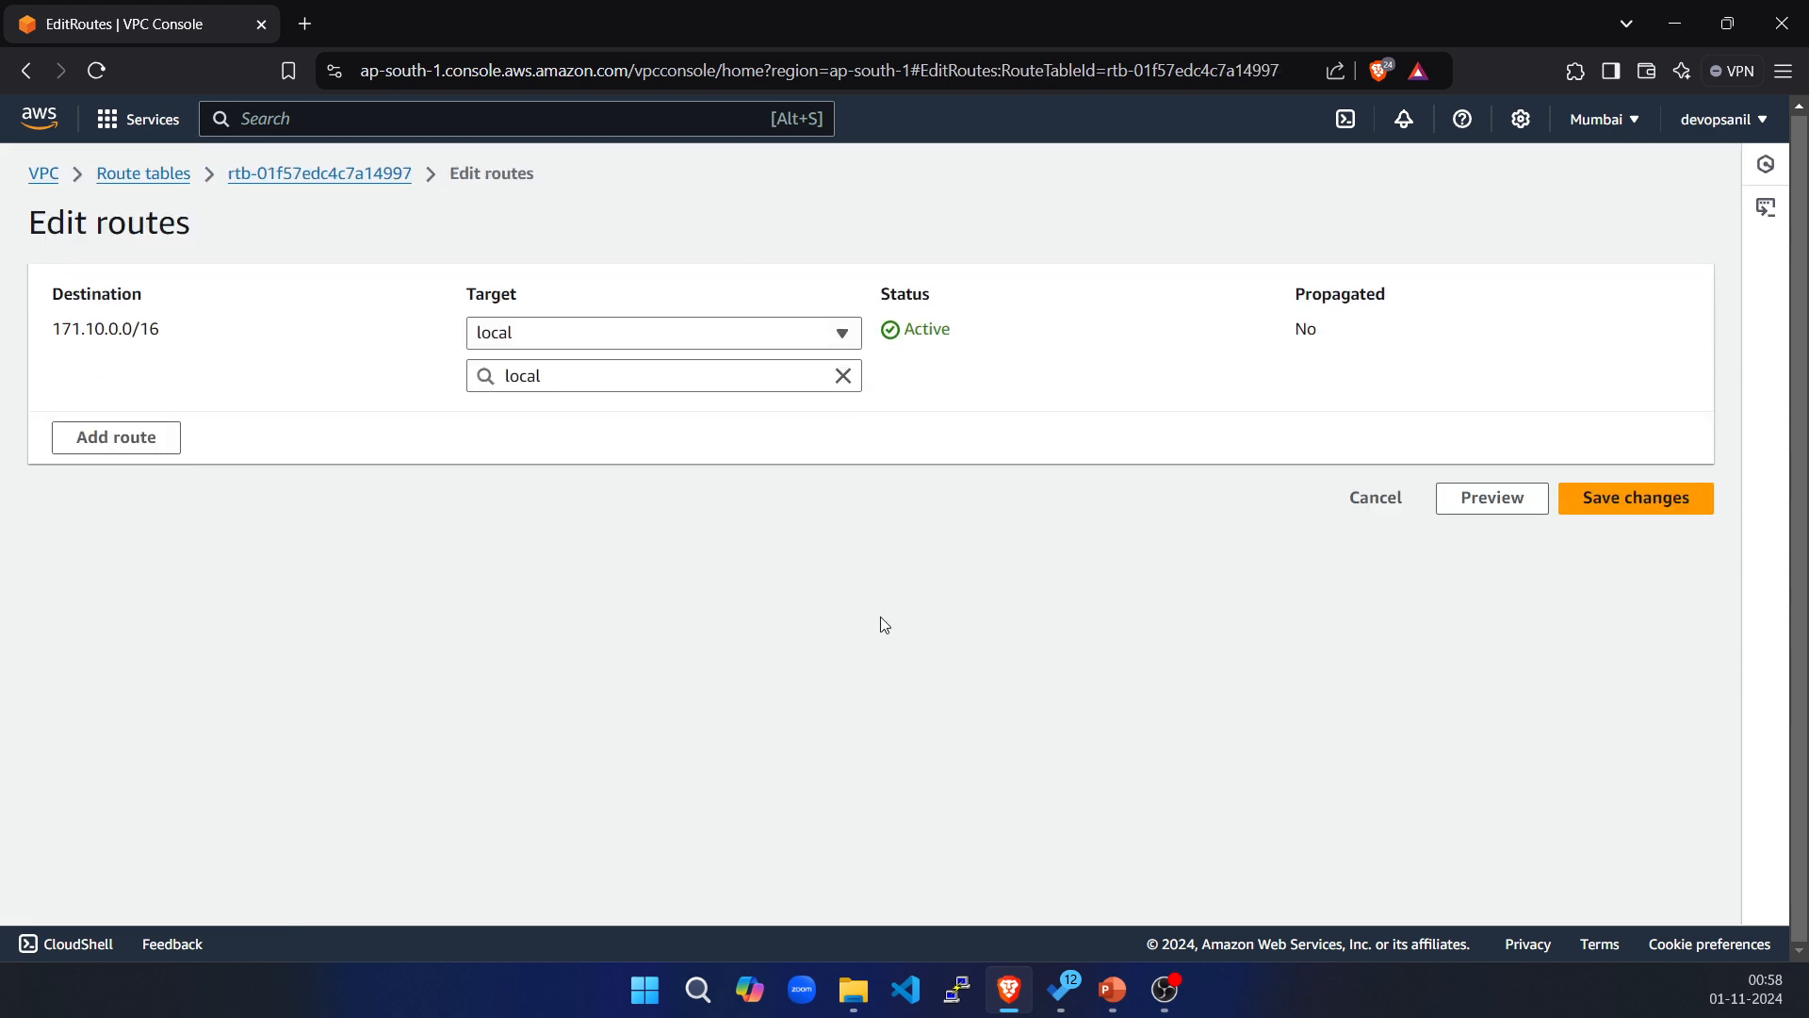
pyautogui.click(120, 443)
pyautogui.click(241, 420)
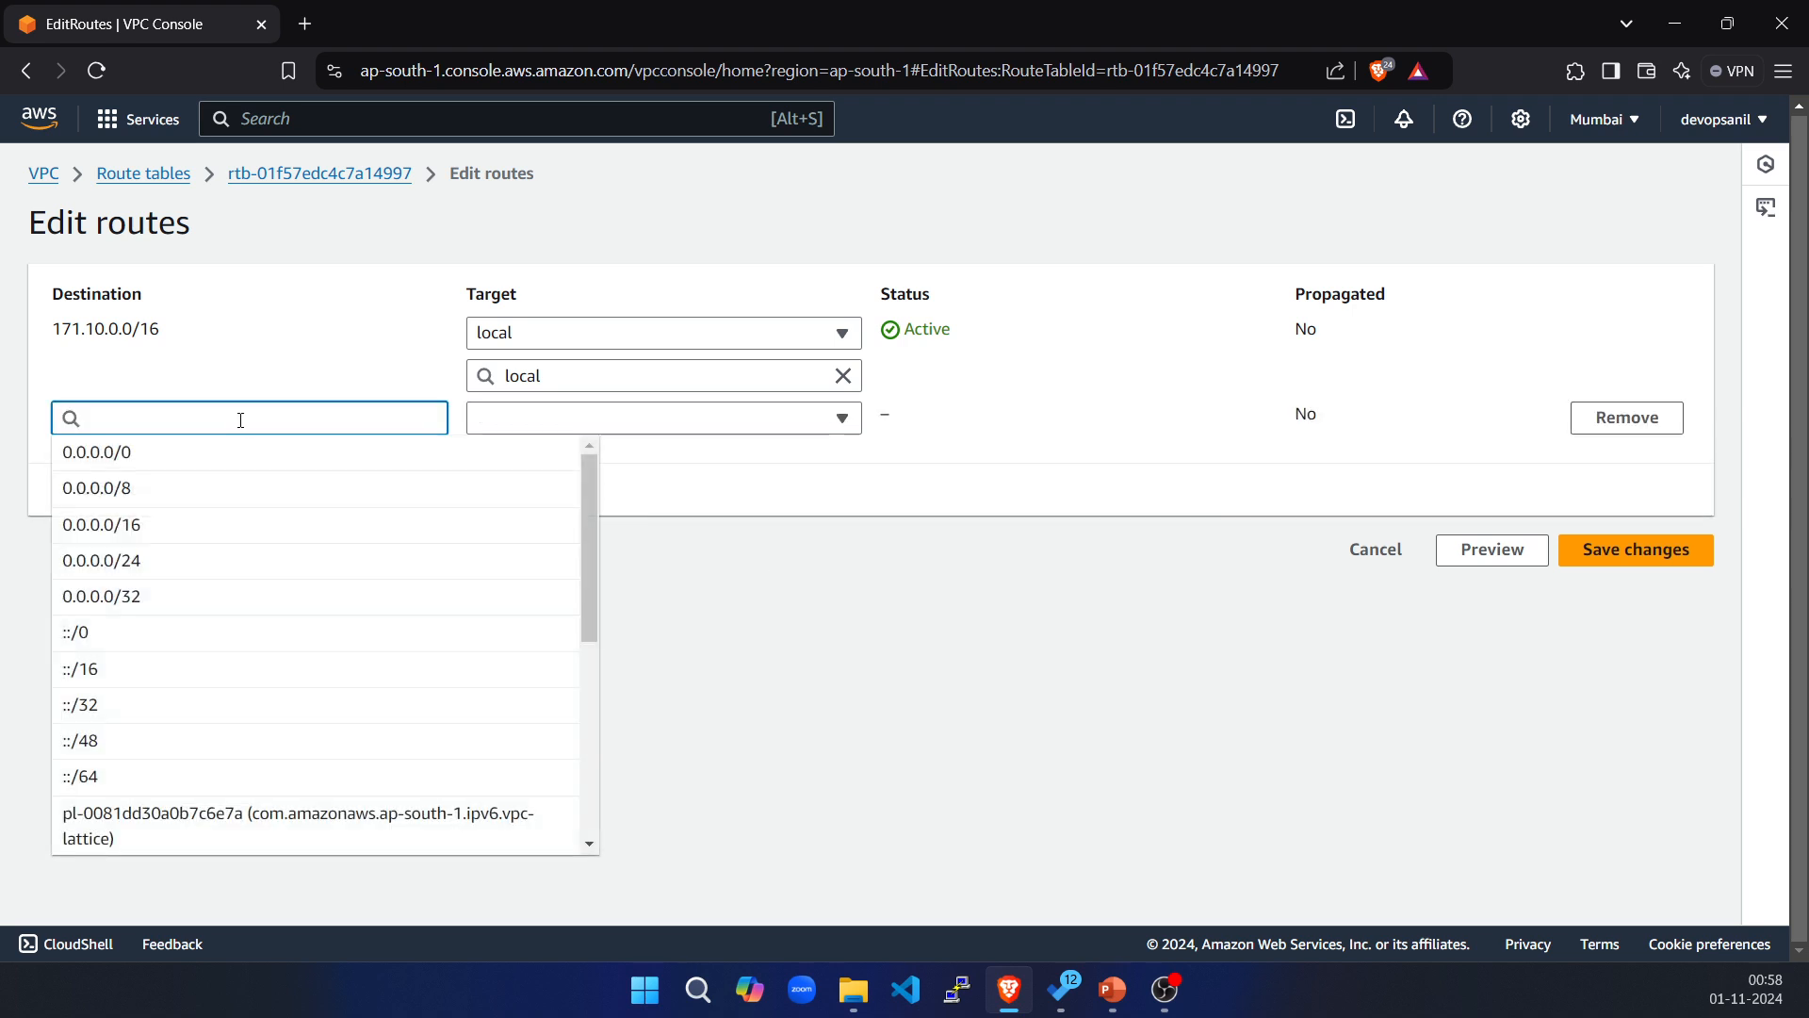
pyautogui.click(165, 456)
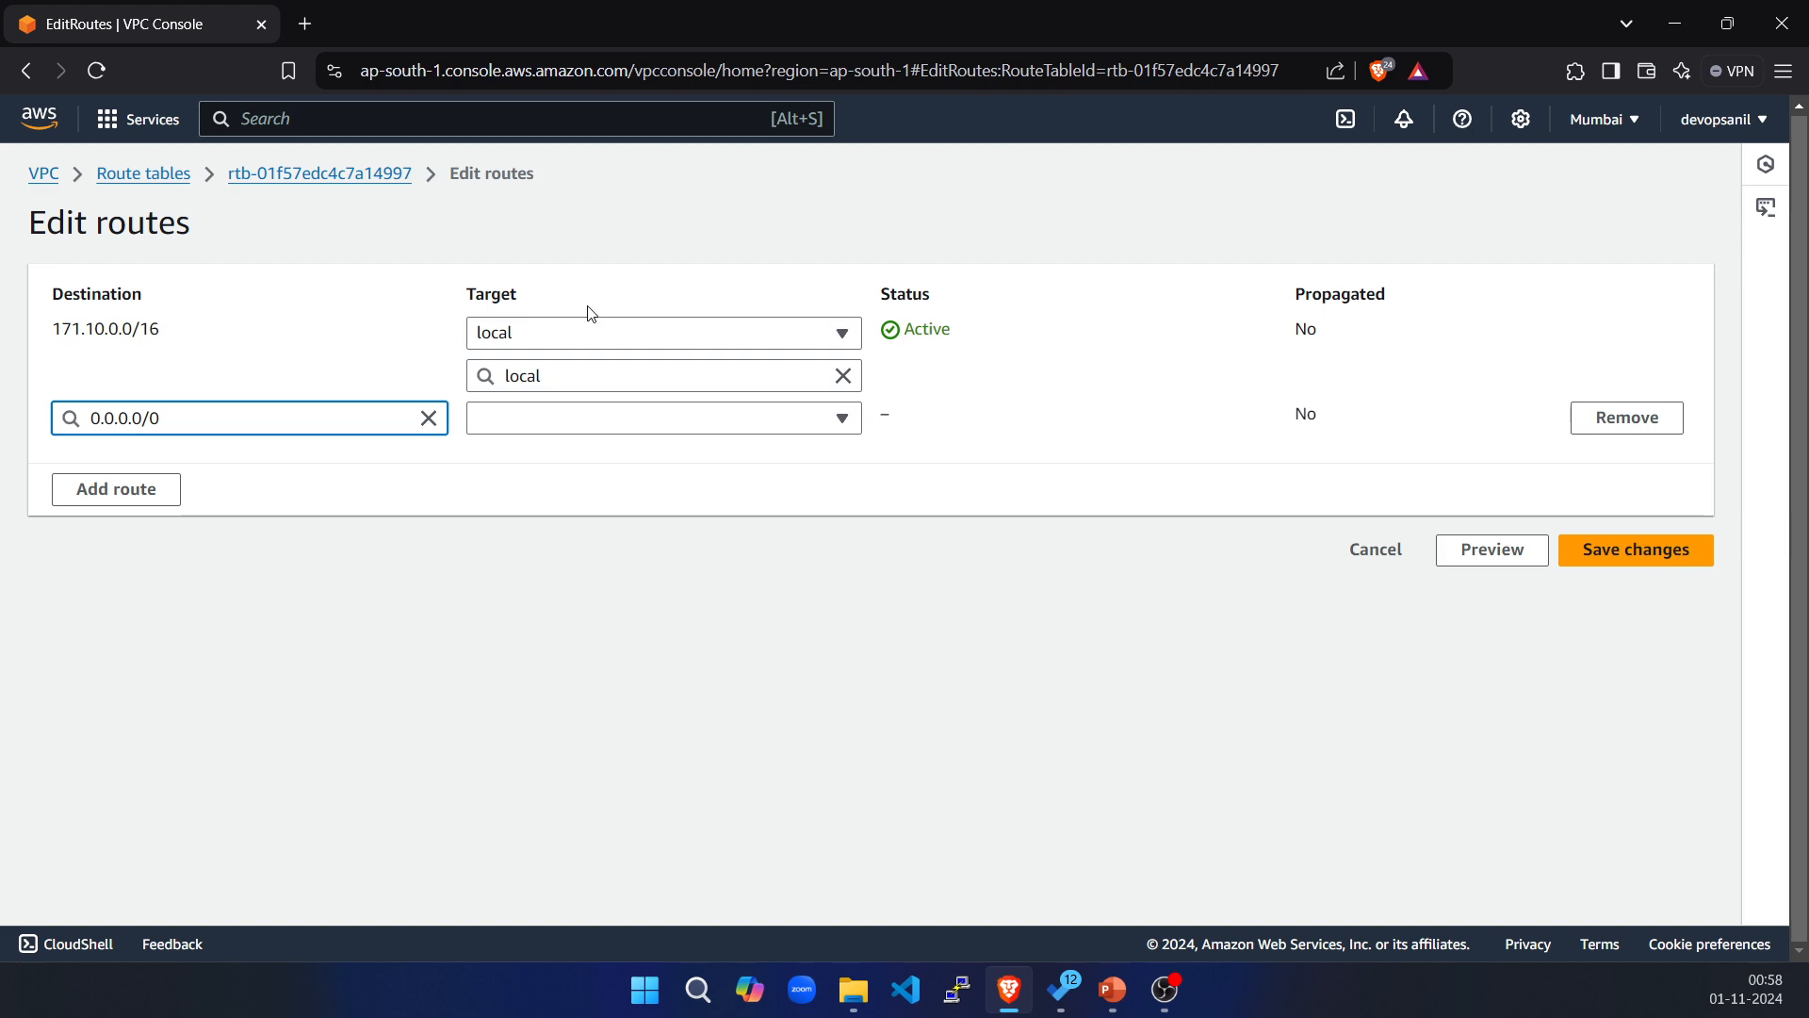
pyautogui.click(641, 418)
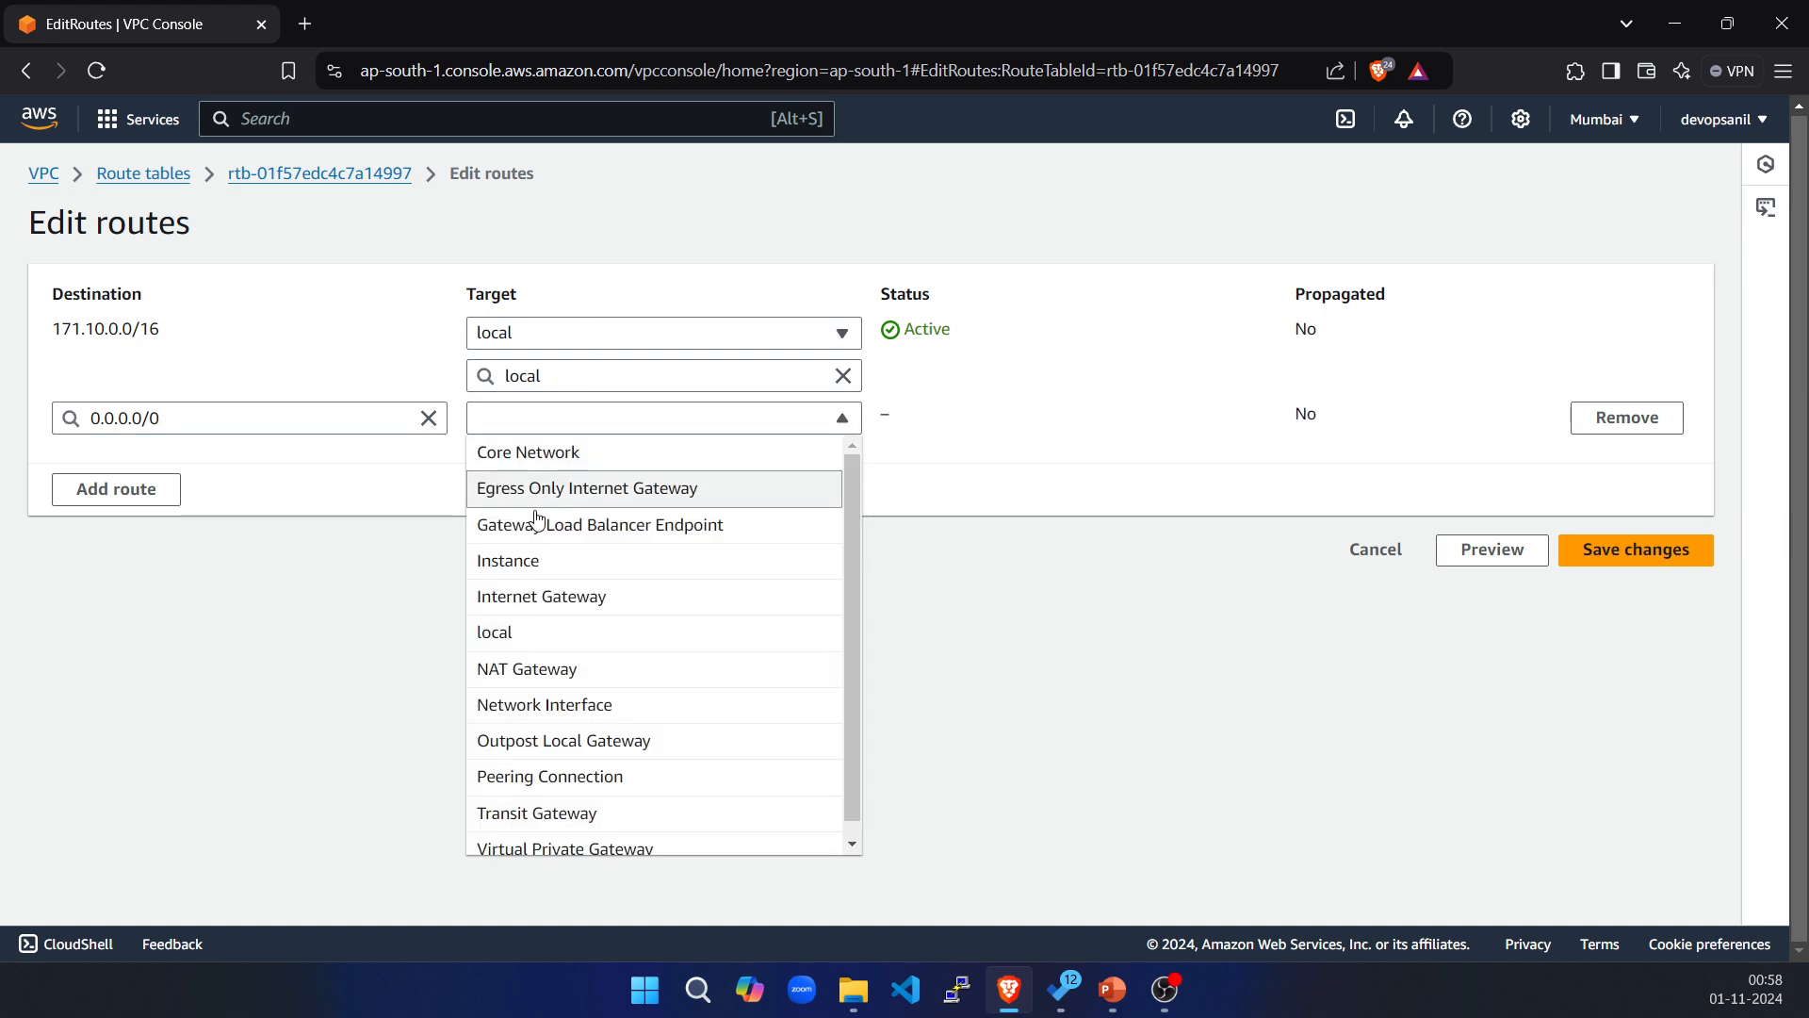
pyautogui.click(553, 614)
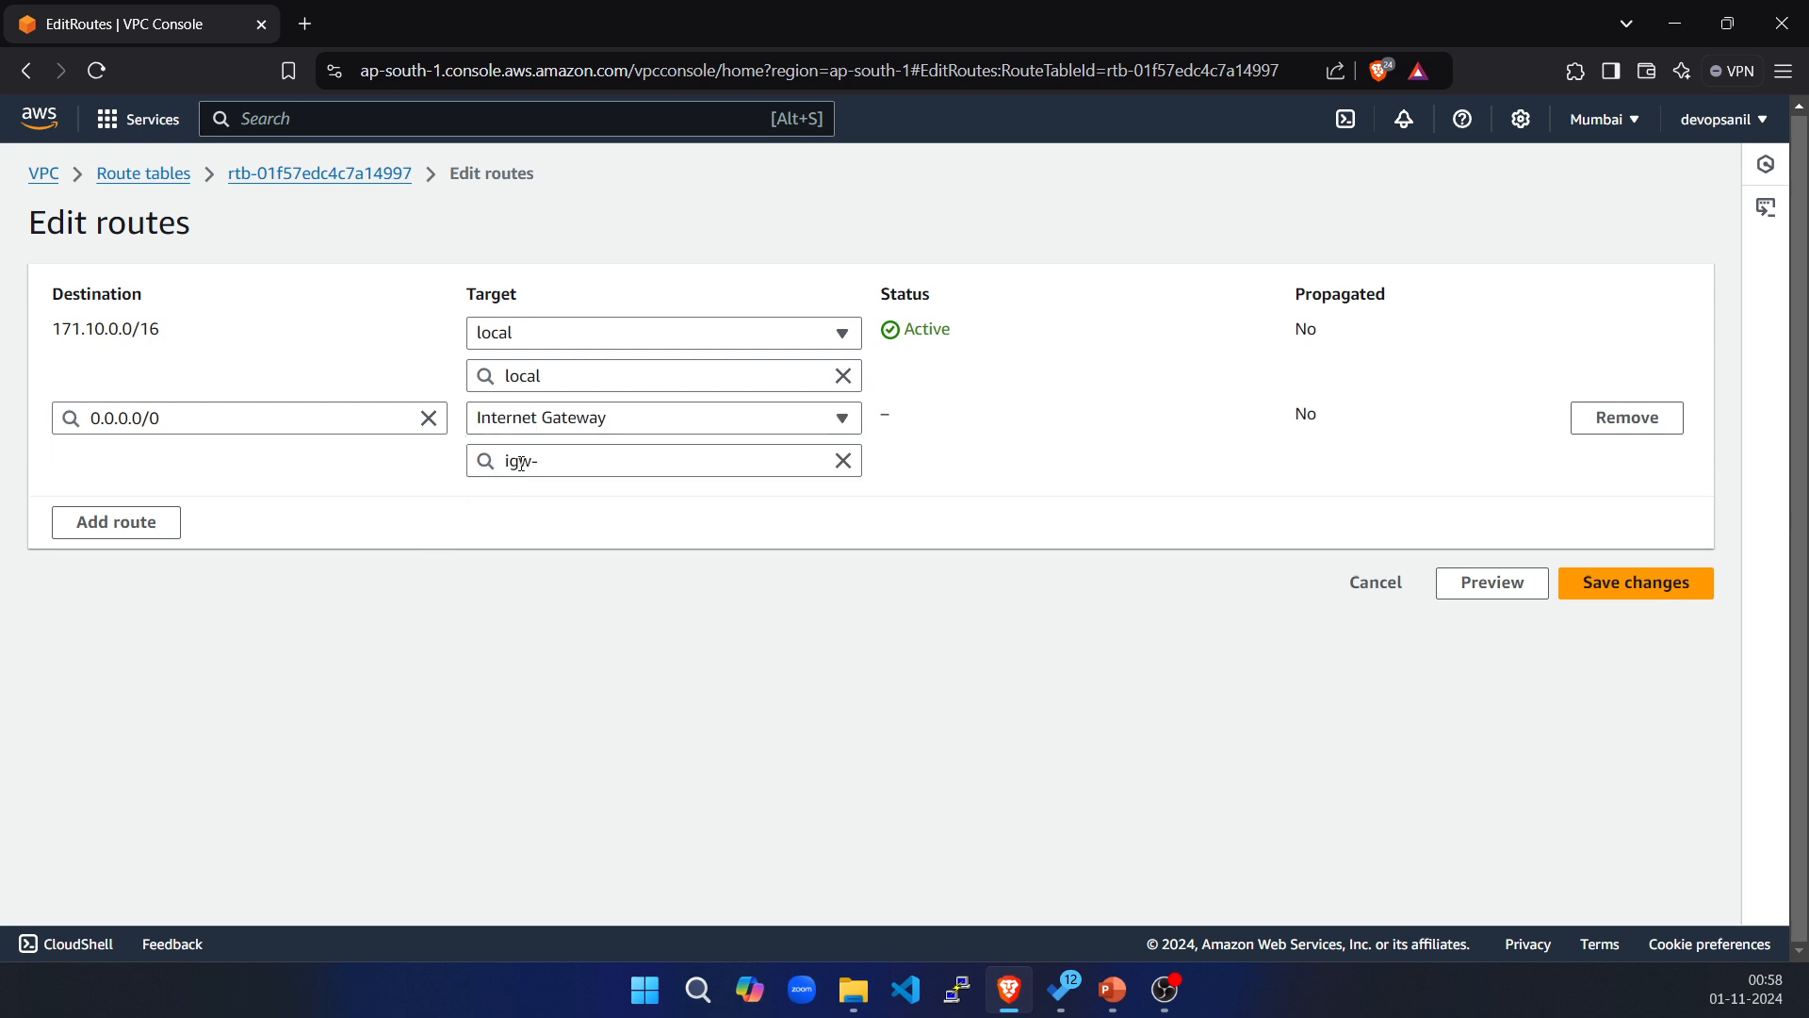
pyautogui.click(594, 459)
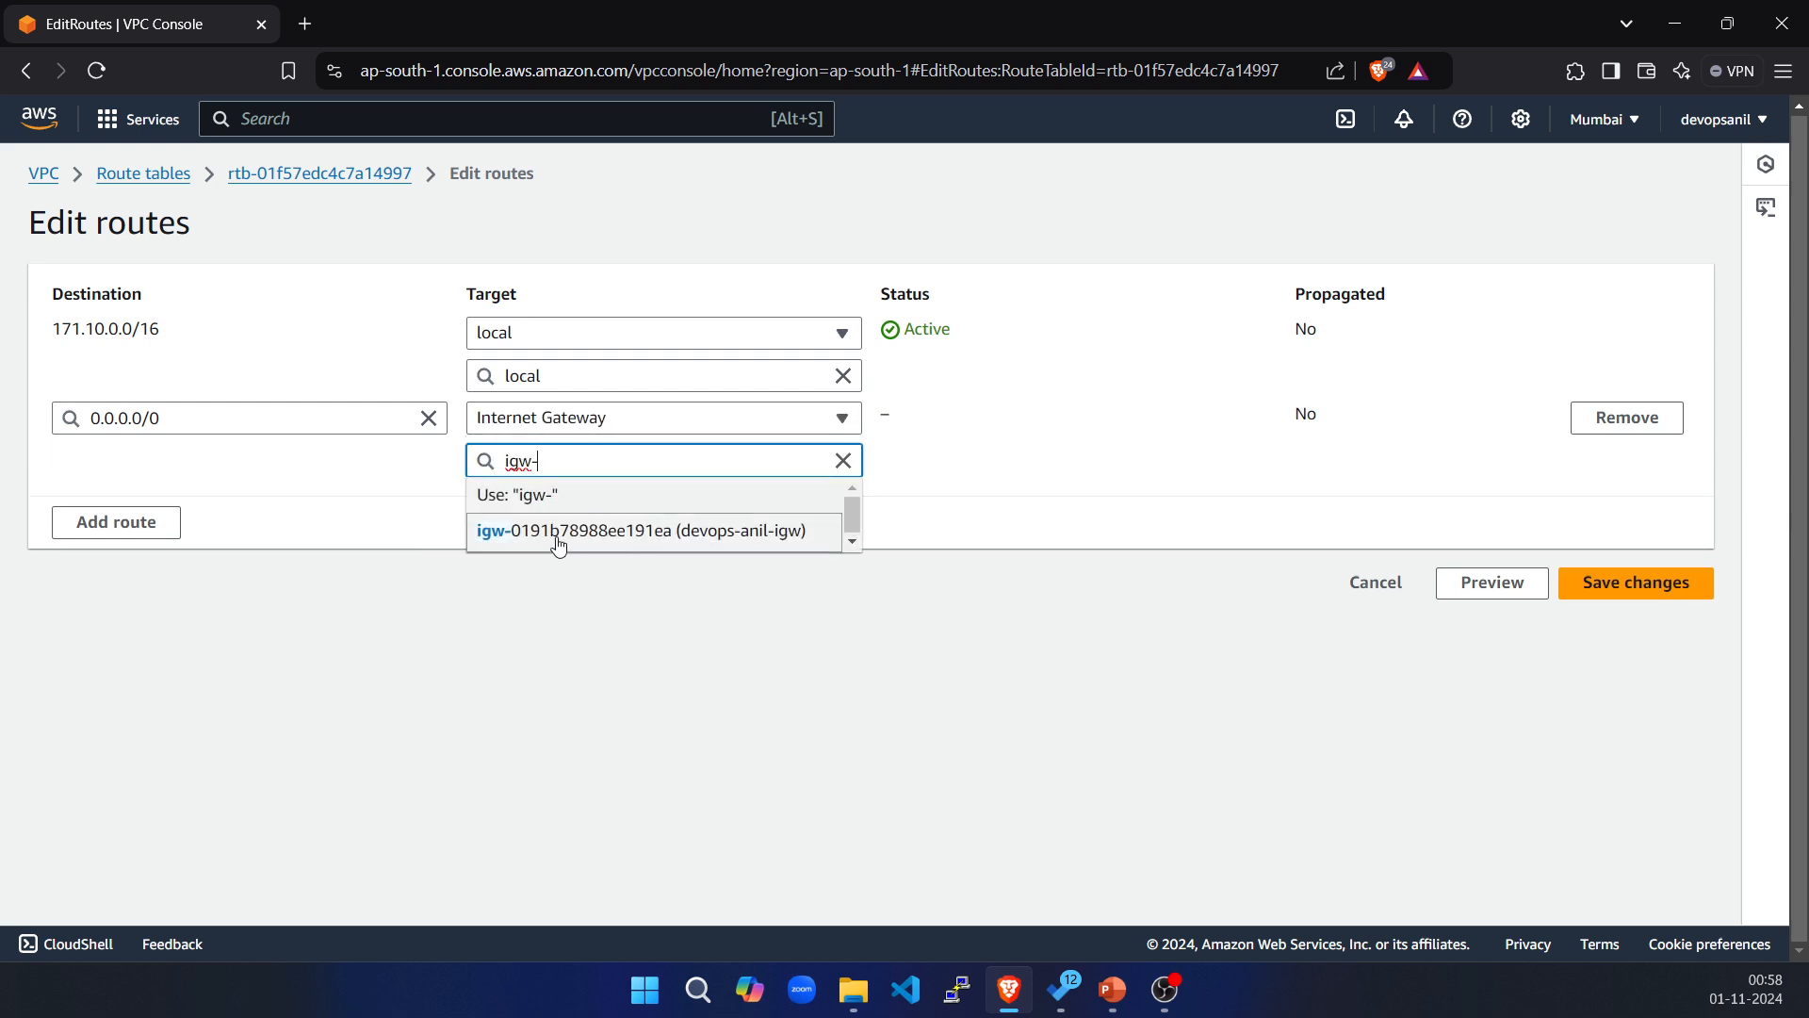
pyautogui.click(627, 533)
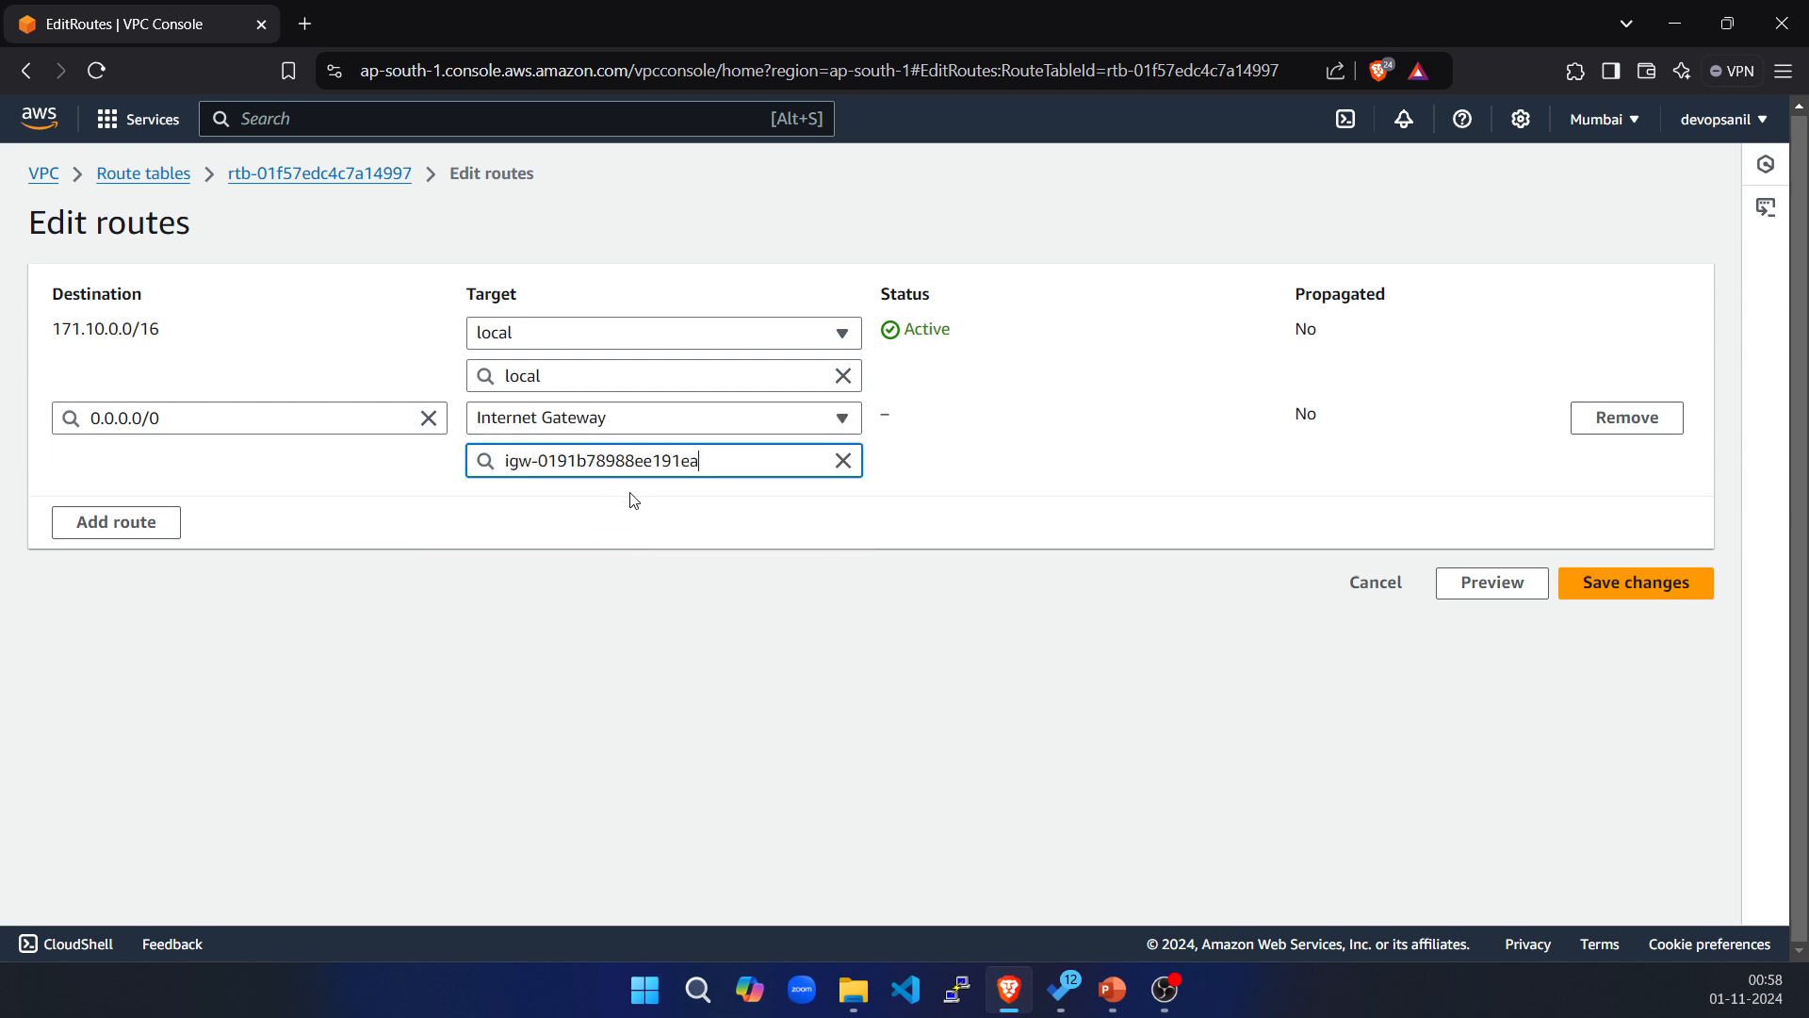
pyautogui.click(1654, 596)
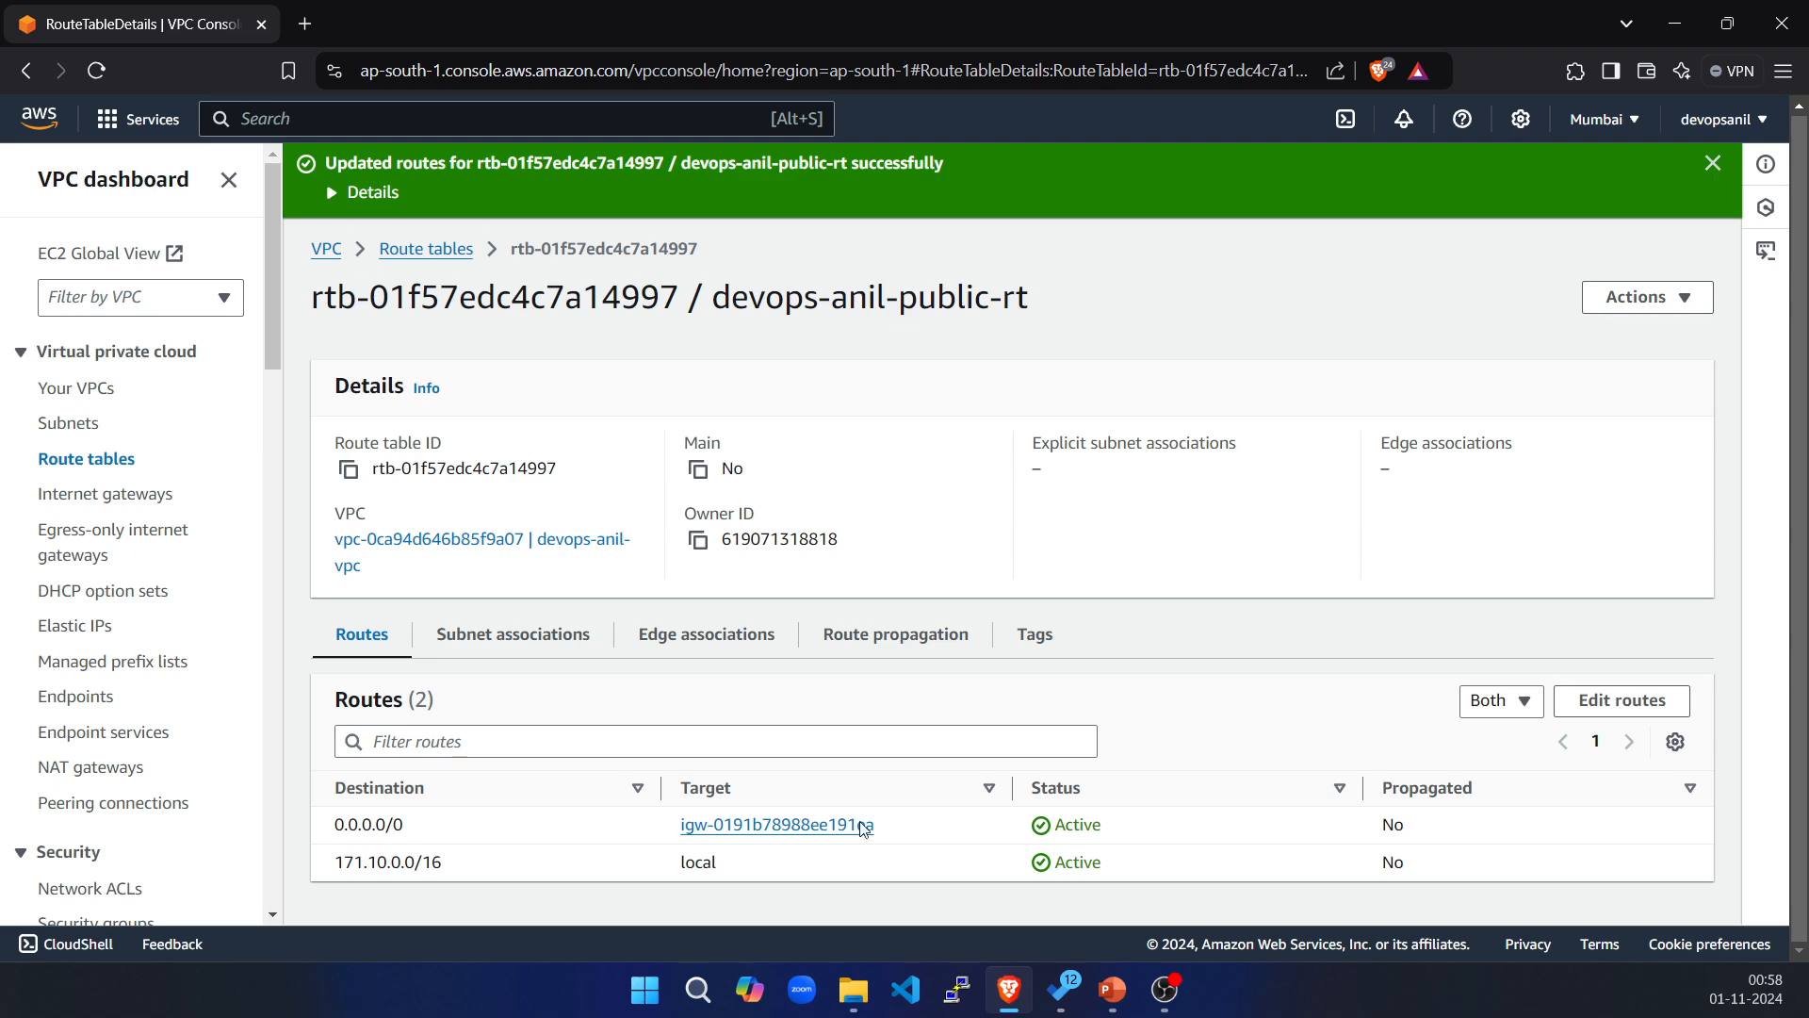
# Associate only public-subnet-1a with the route table devops-anil-public-rt and save the association.
pyautogui.click(518, 637)
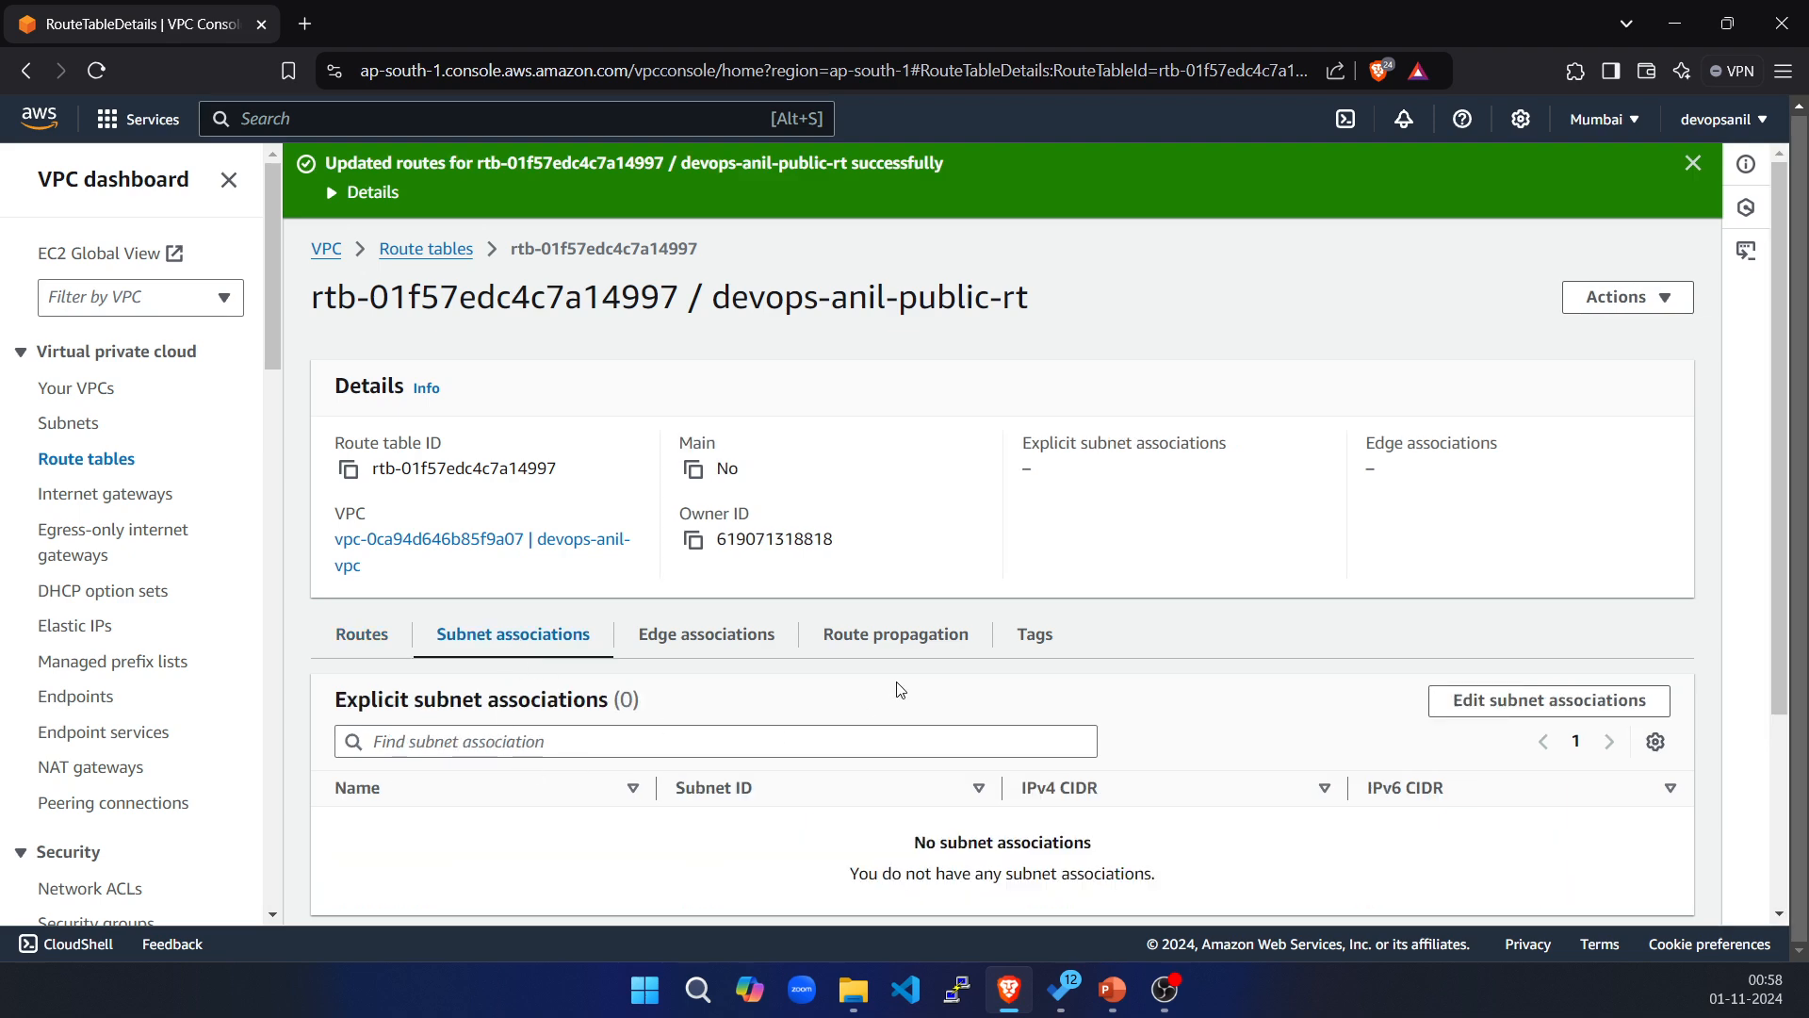
pyautogui.scroll(-3, 896, 687)
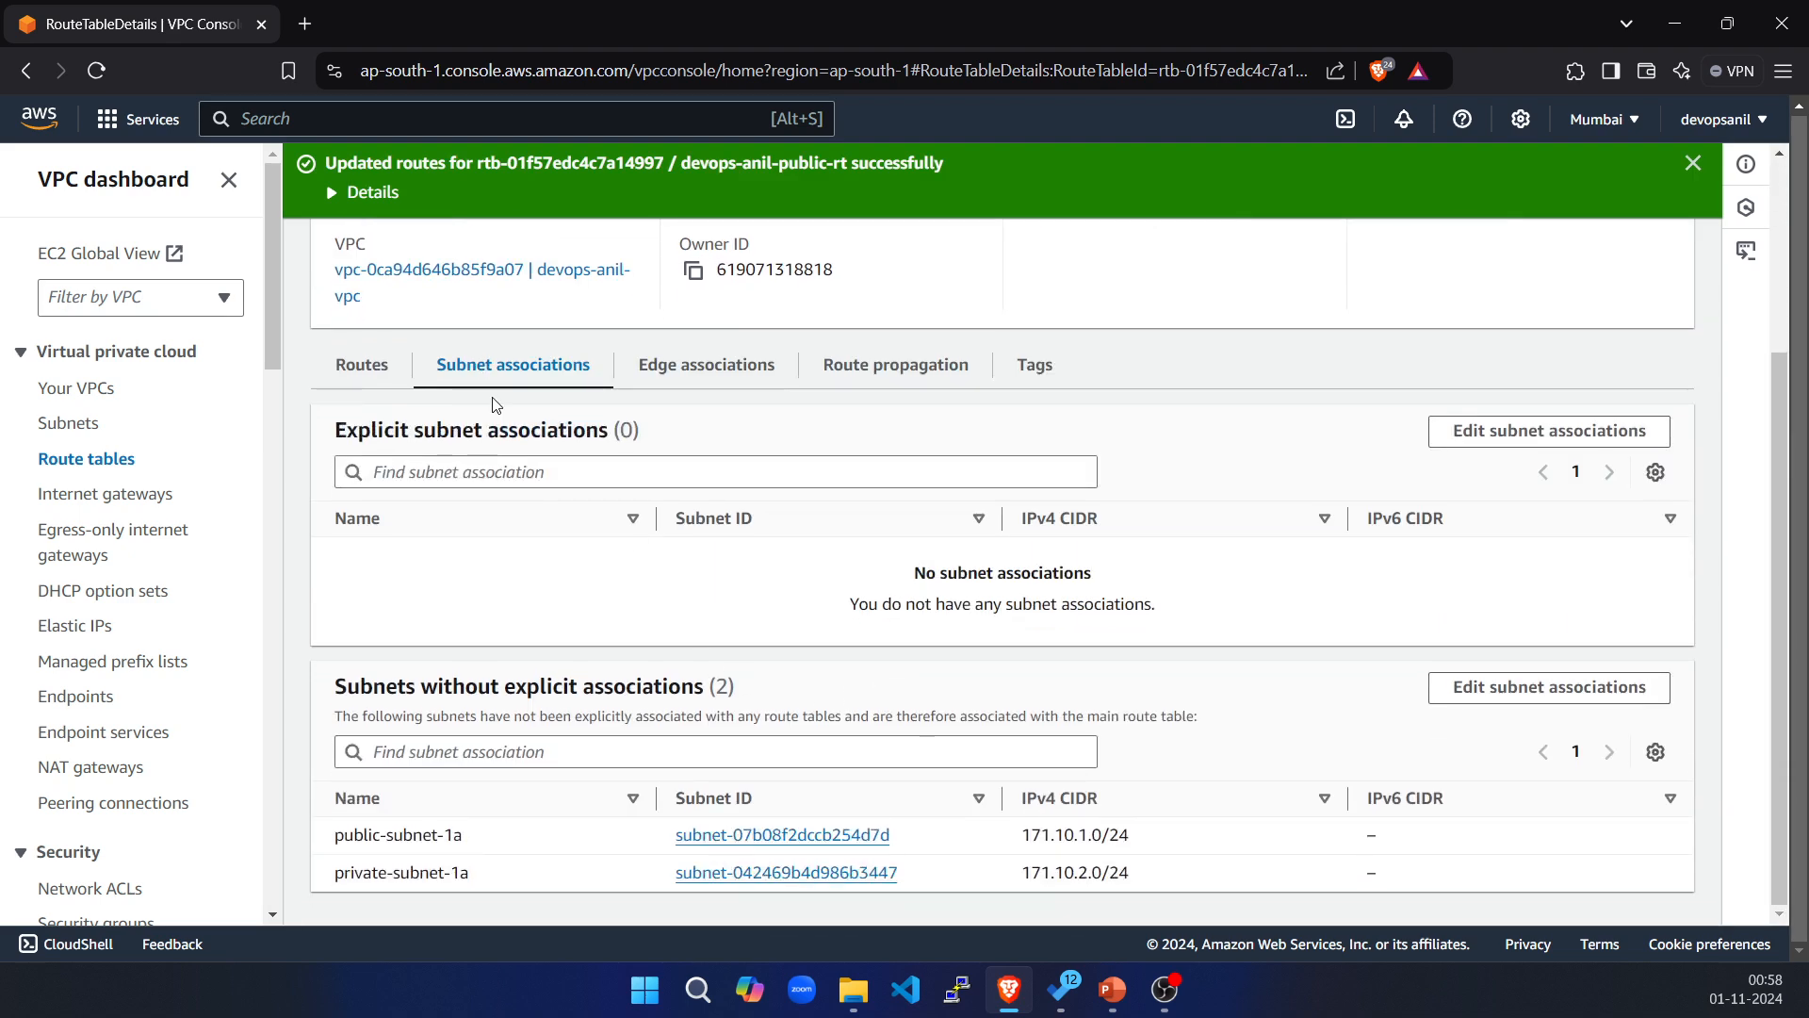
pyautogui.click(1575, 439)
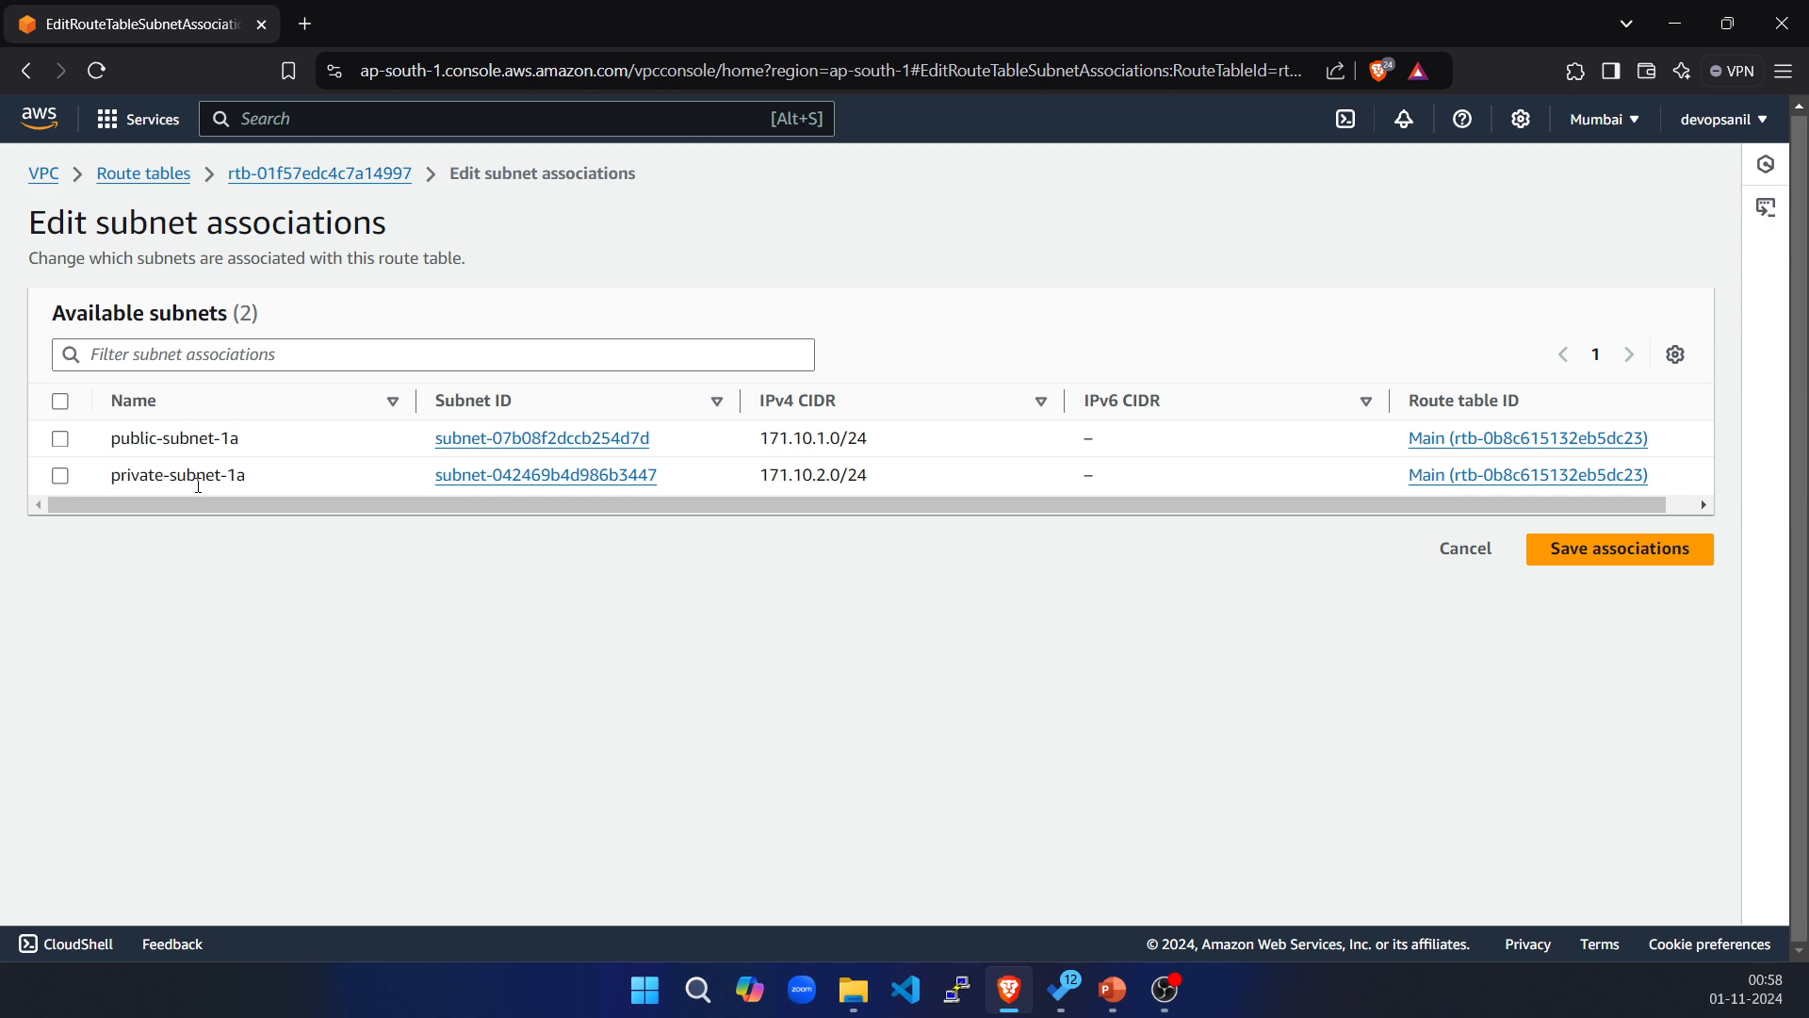
pyautogui.click(61, 476)
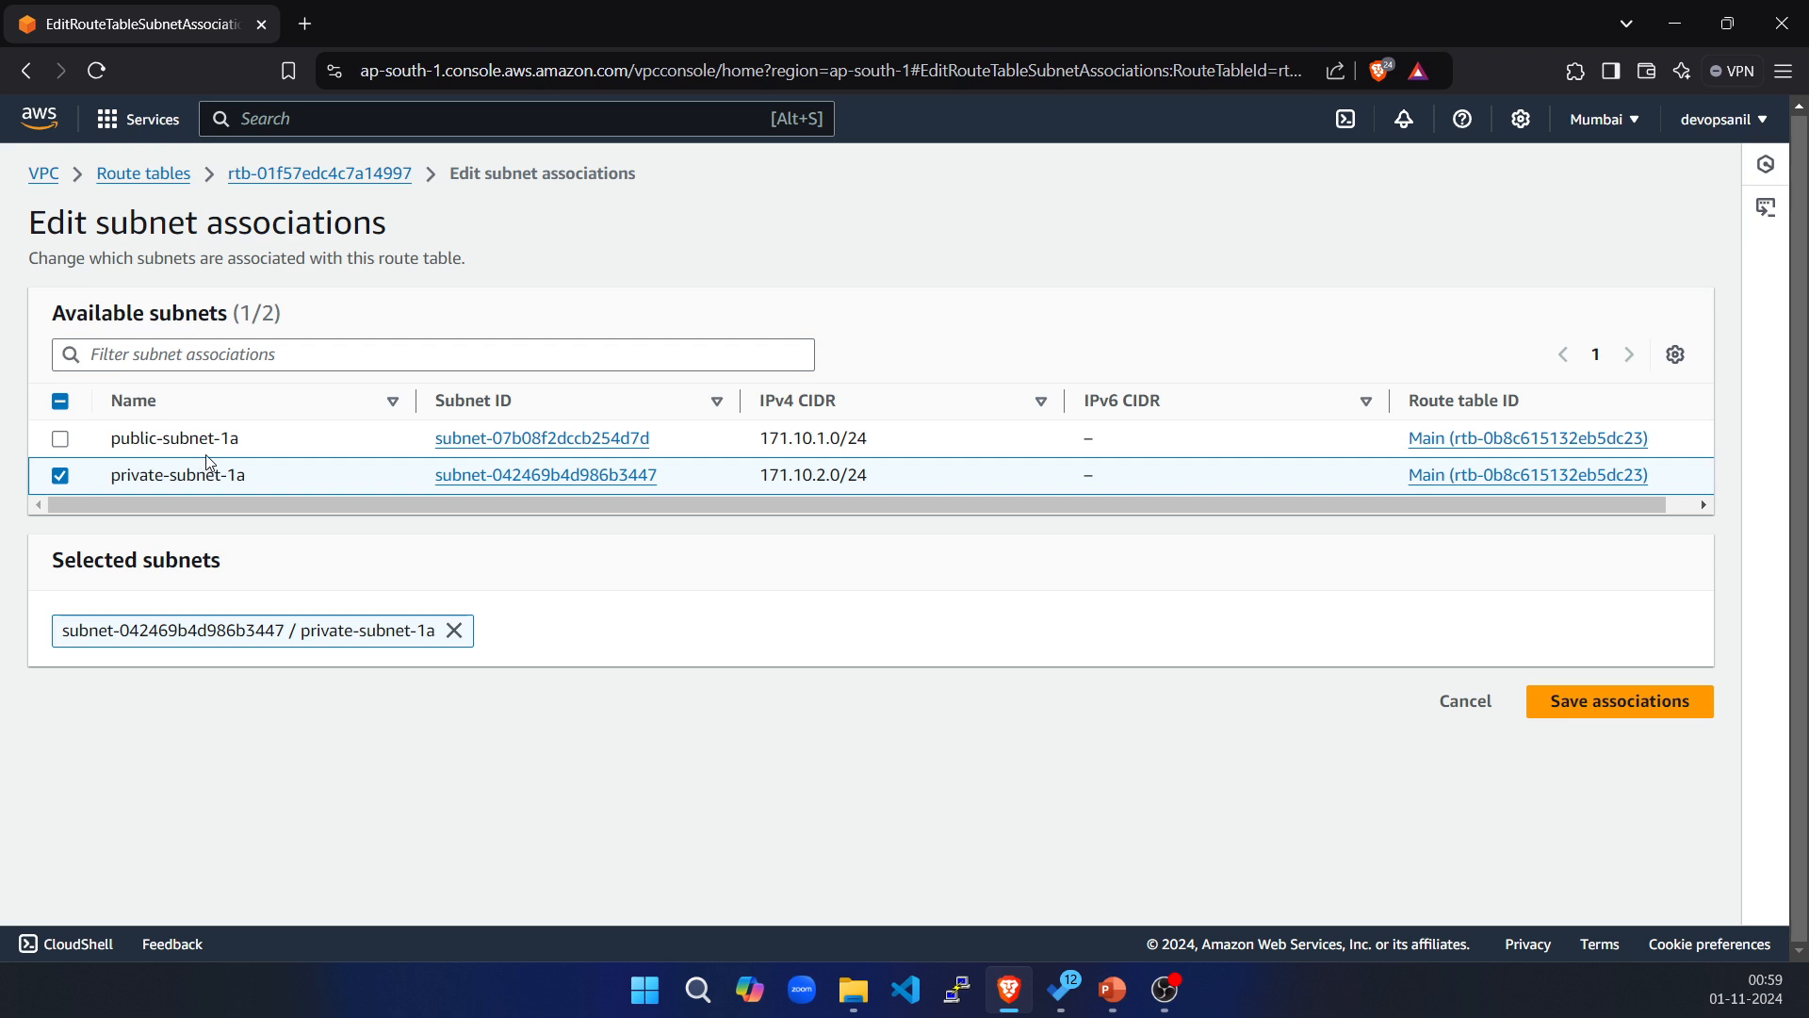
pyautogui.click(59, 476)
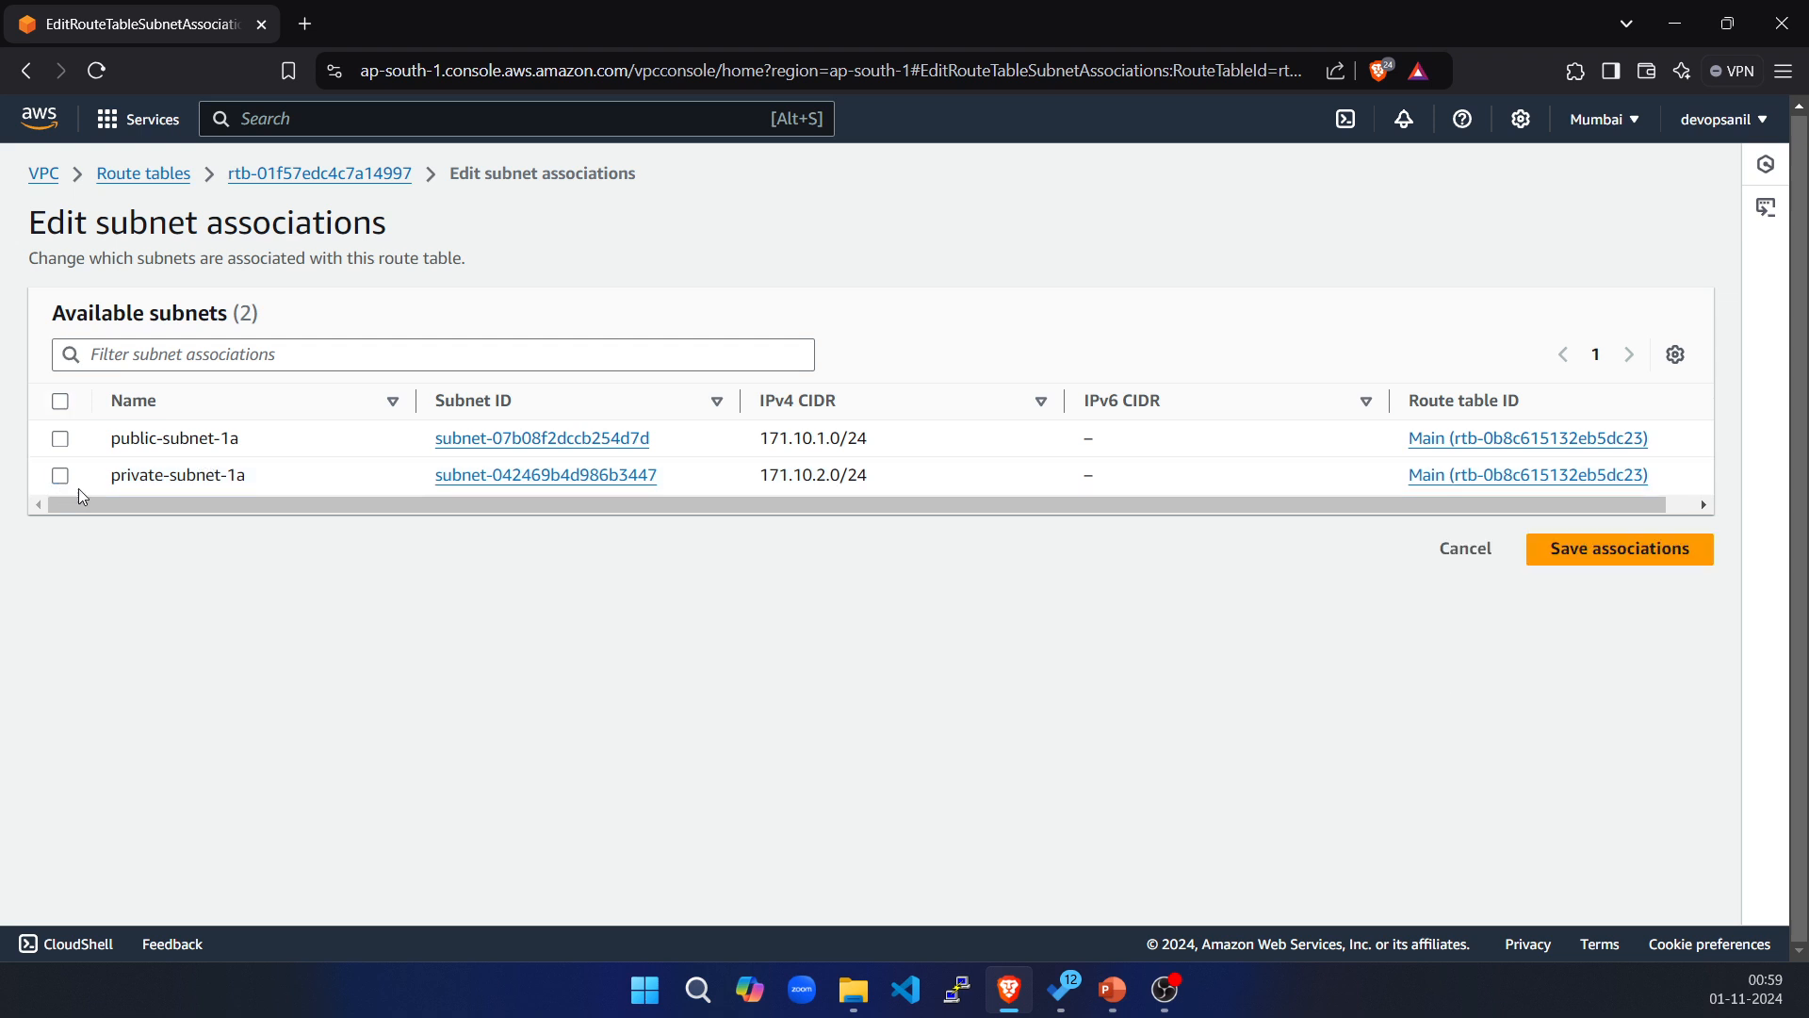
pyautogui.click(59, 439)
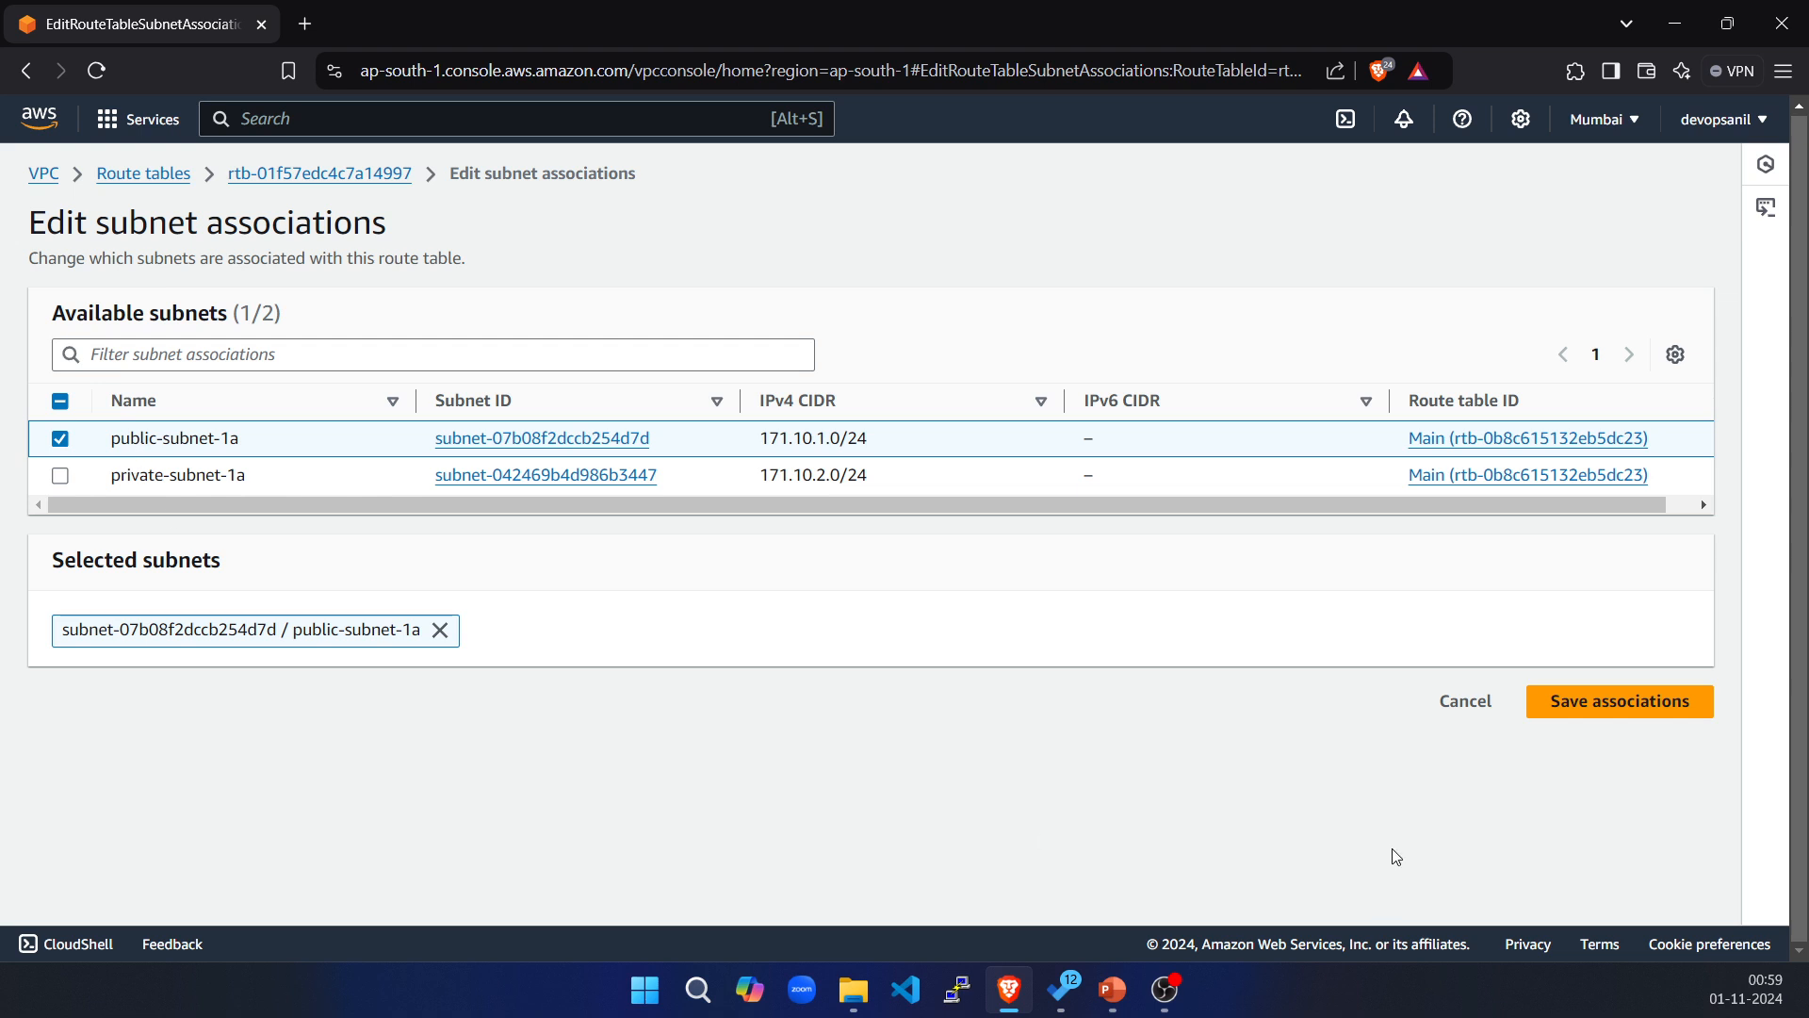
pyautogui.click(1633, 718)
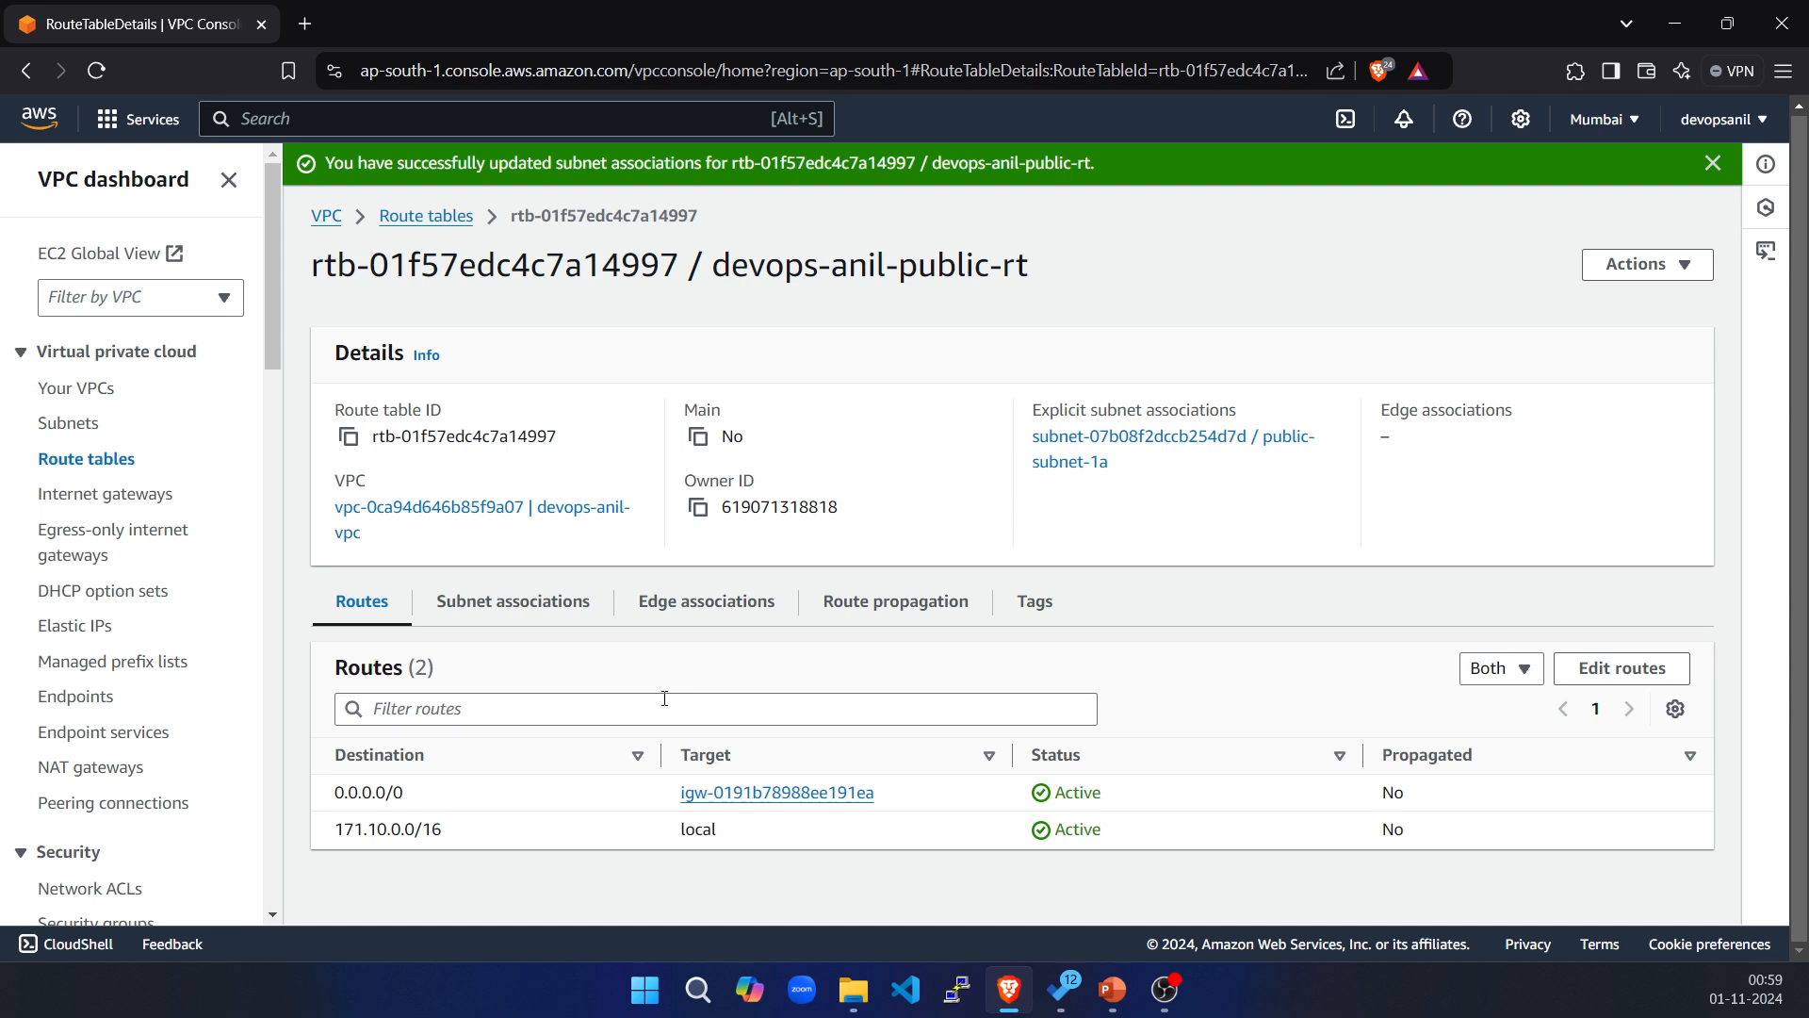
# Create another route table in devops-anil-vpc named devops-anil-private-rt-1a.
pyautogui.click(96, 462)
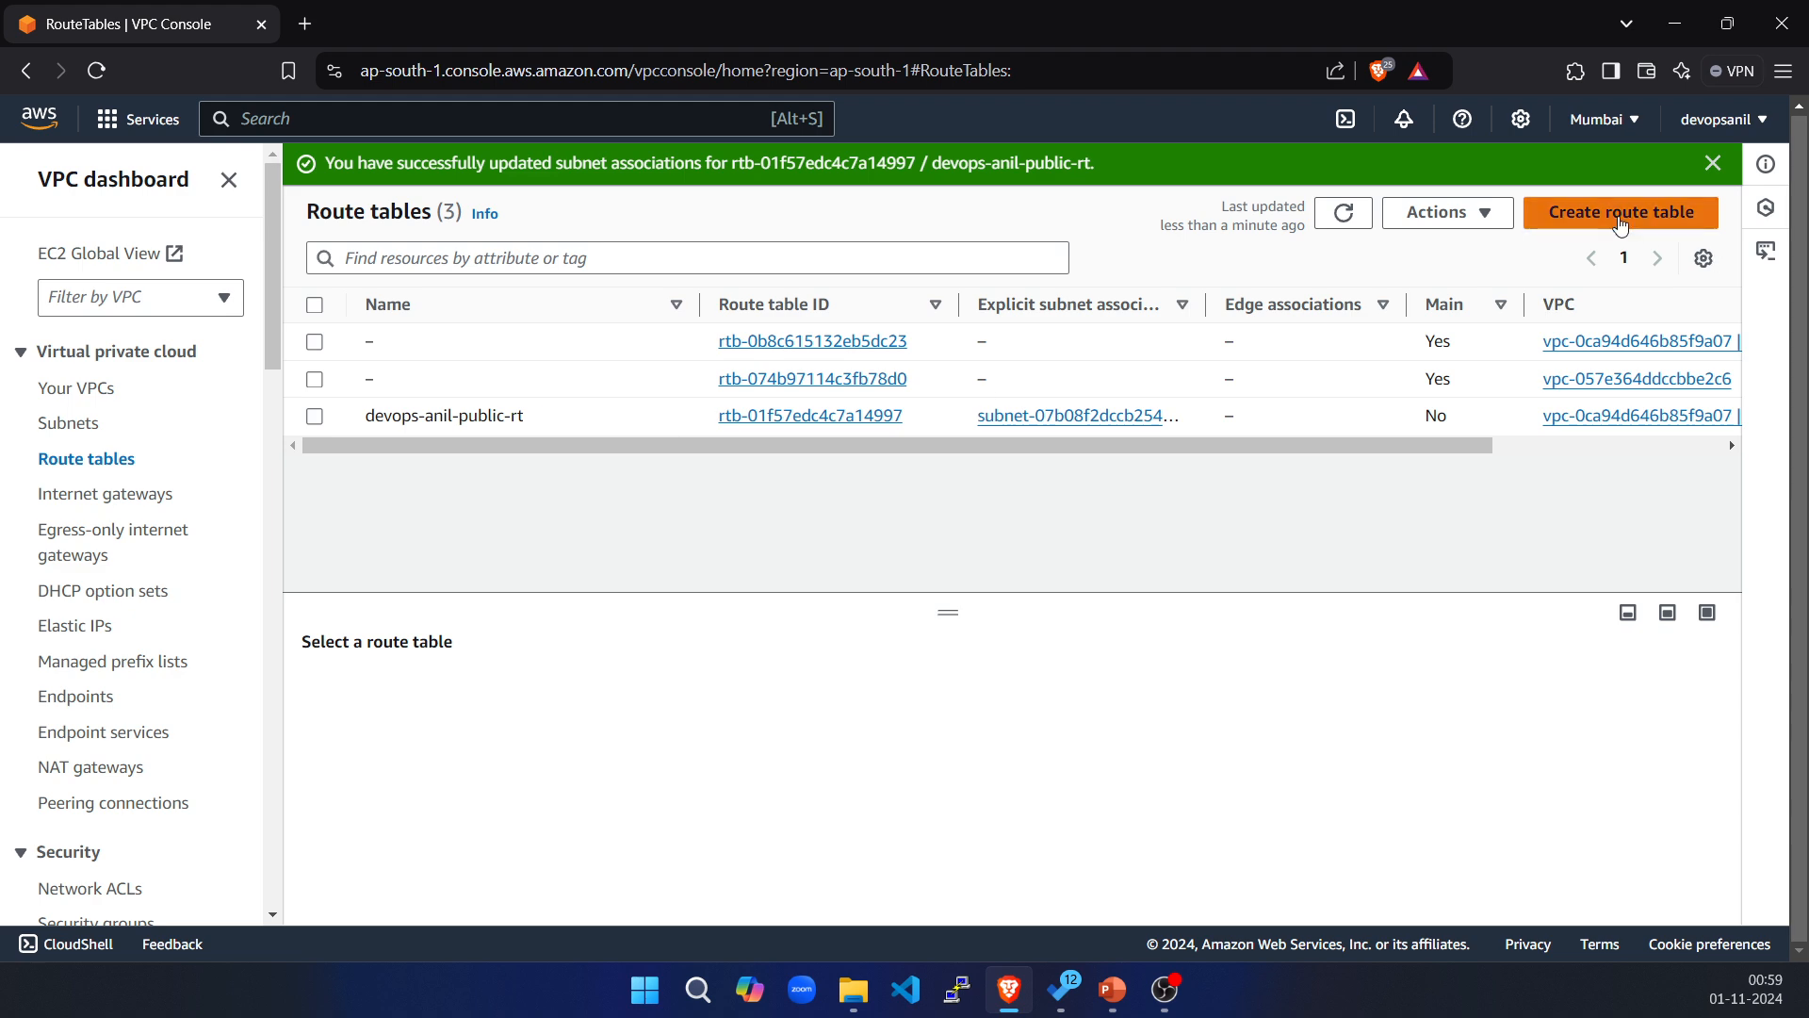
pyautogui.click(1621, 212)
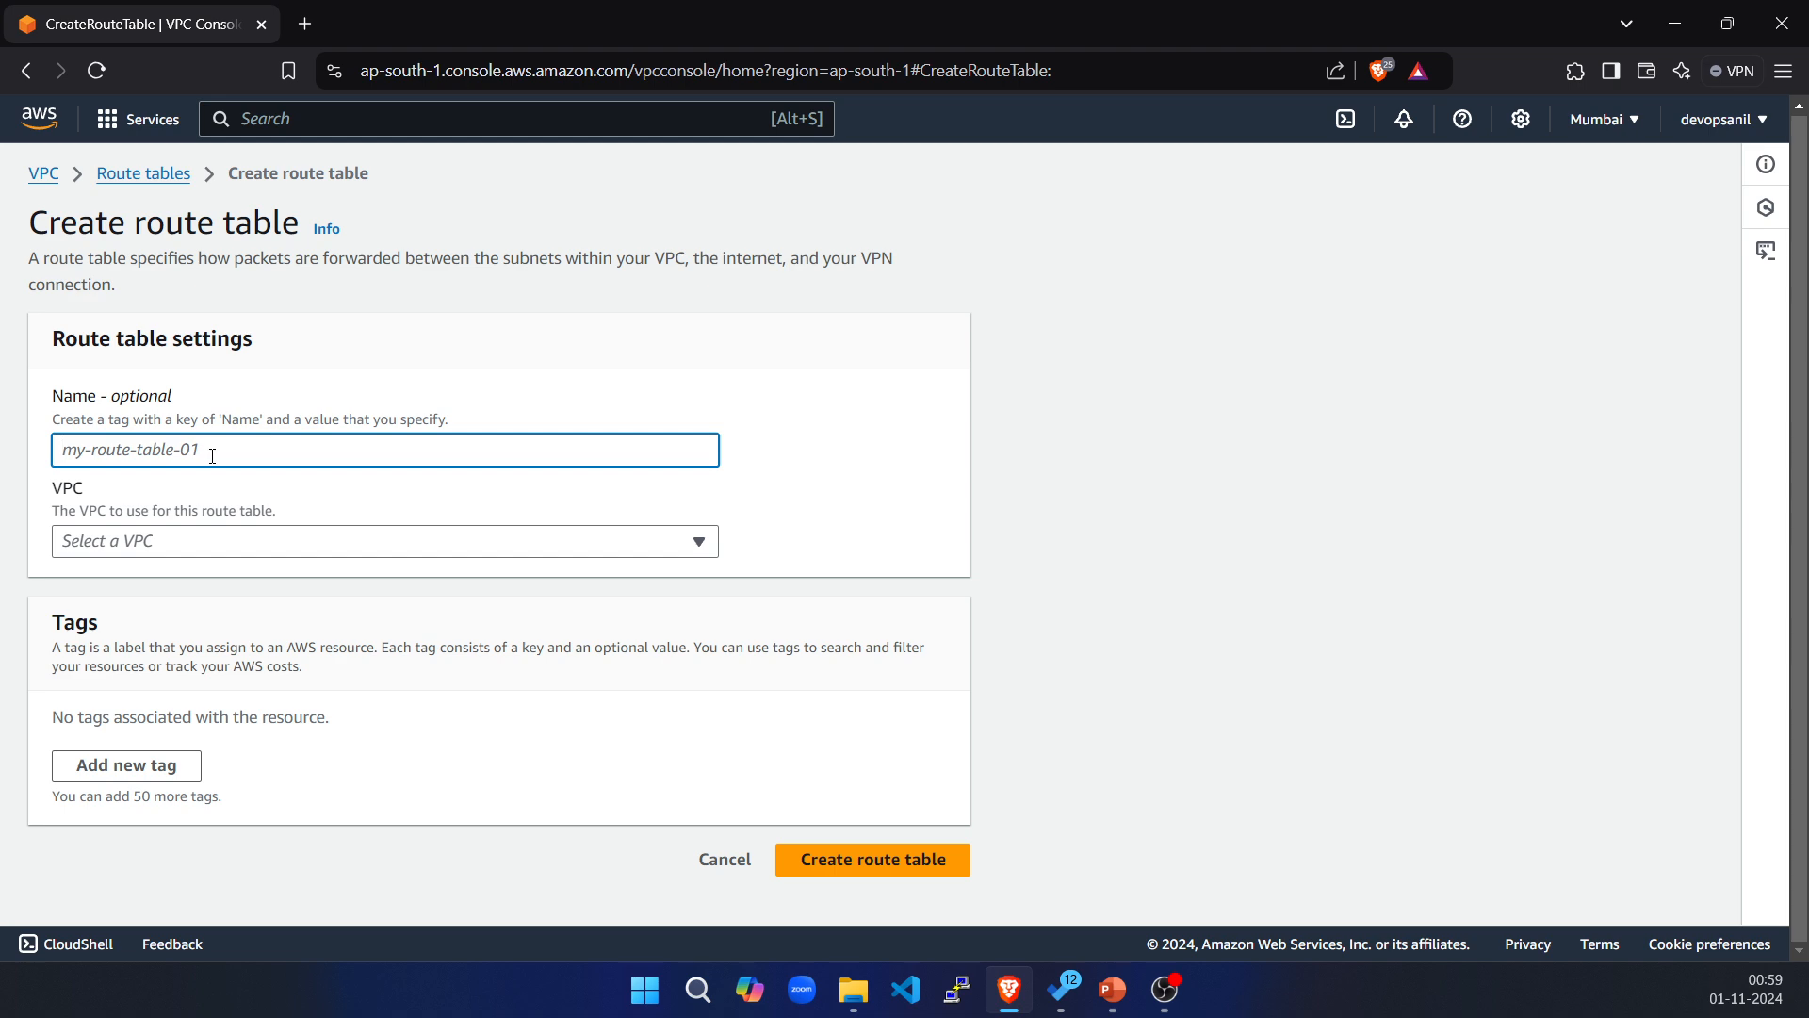
pyautogui.write('private')
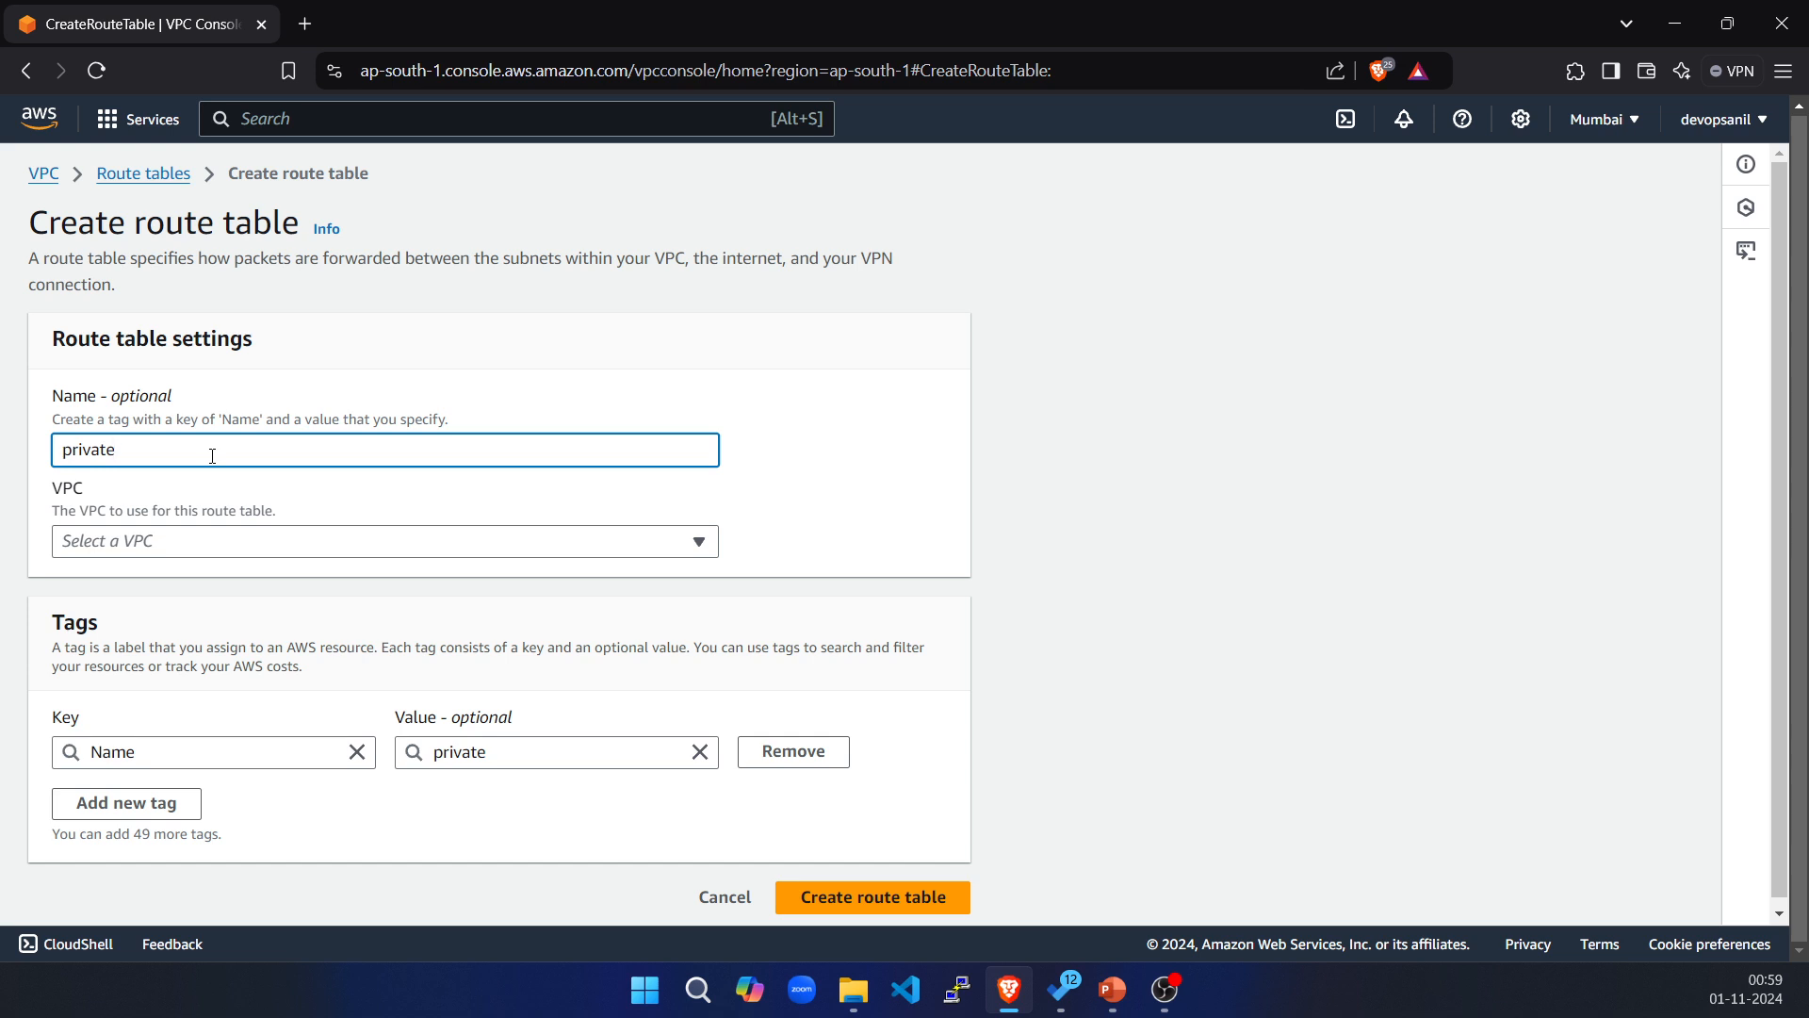
pyautogui.write('devops-an')
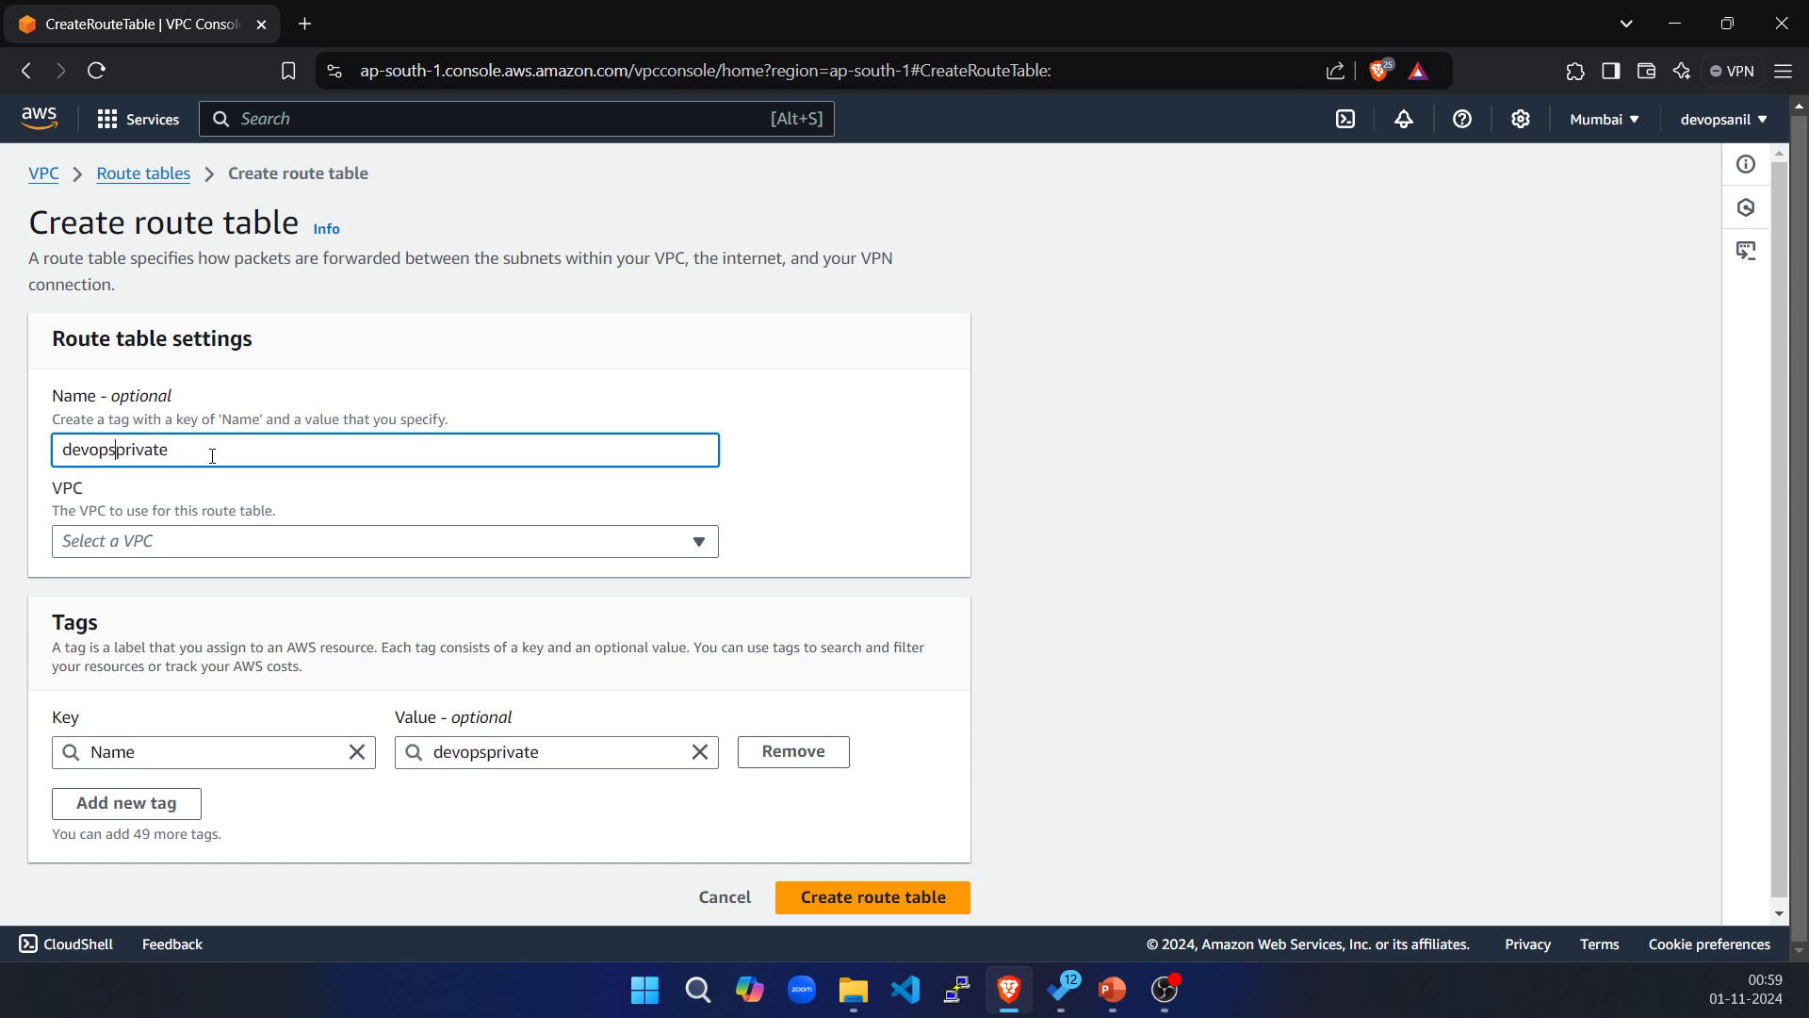
pyautogui.write('il-')
pyautogui.write('-rt-1a')
pyautogui.click(325, 552)
pyautogui.click(173, 640)
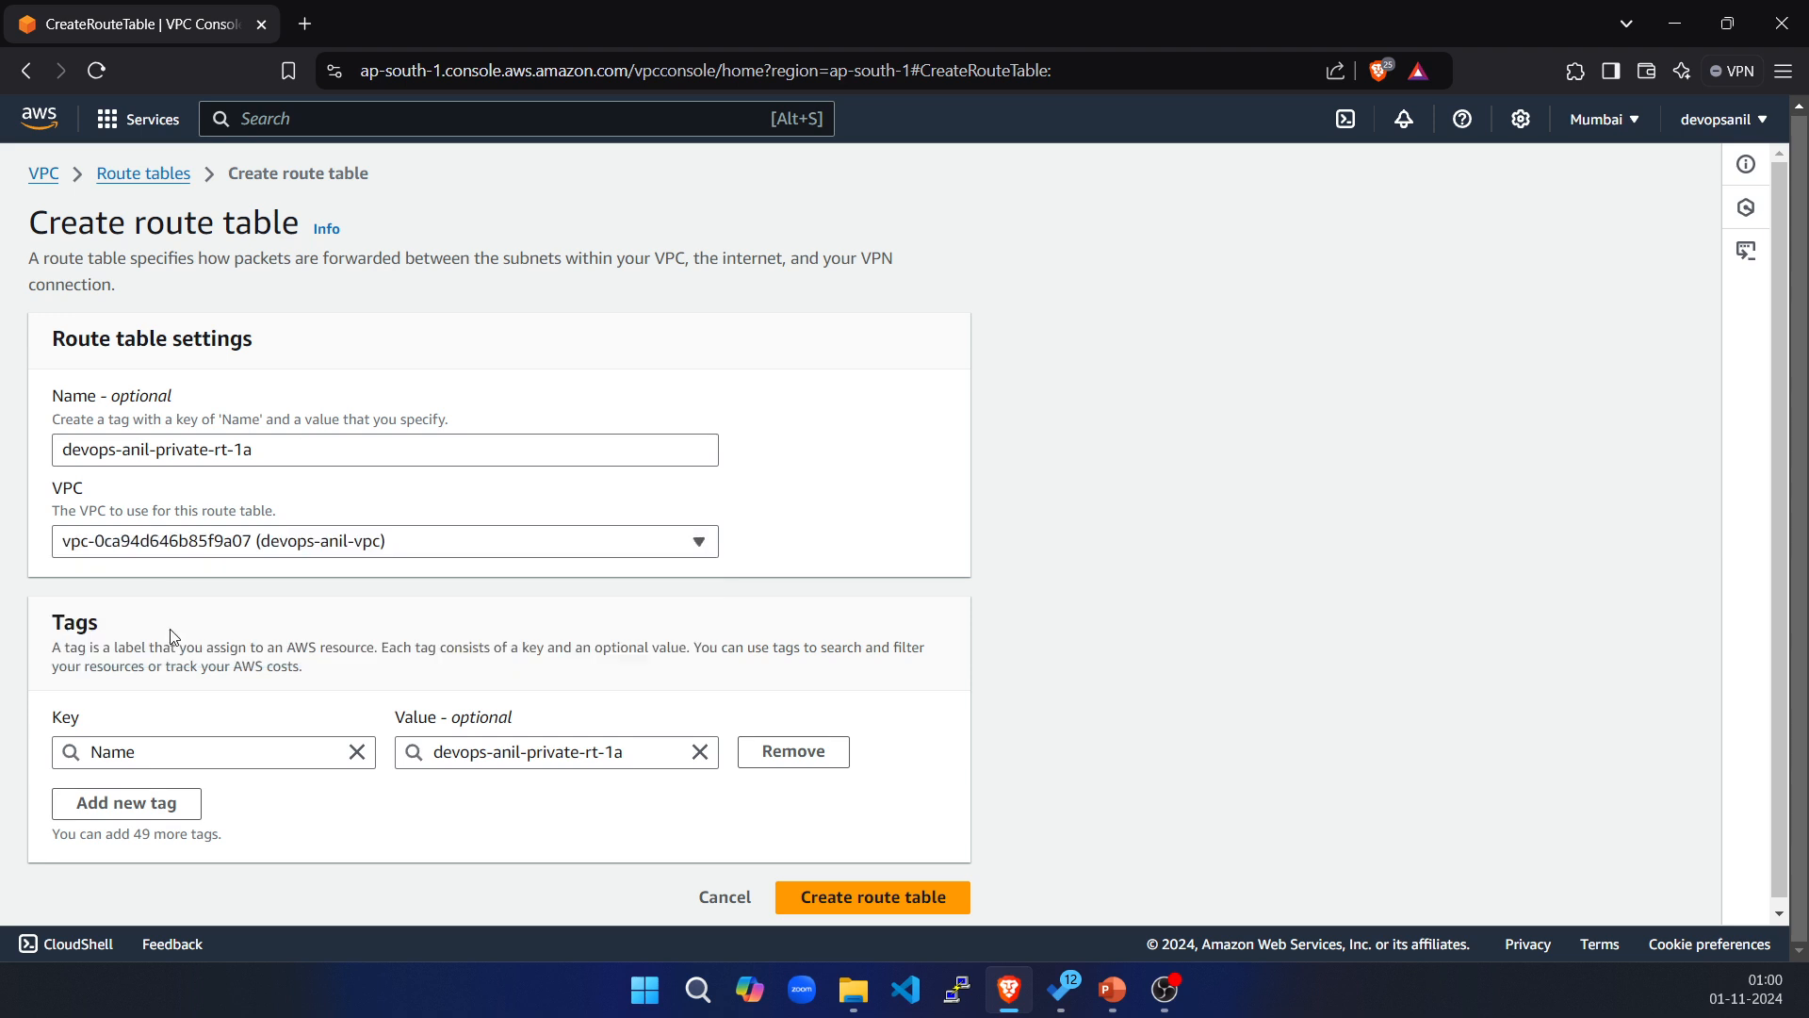
pyautogui.click(870, 896)
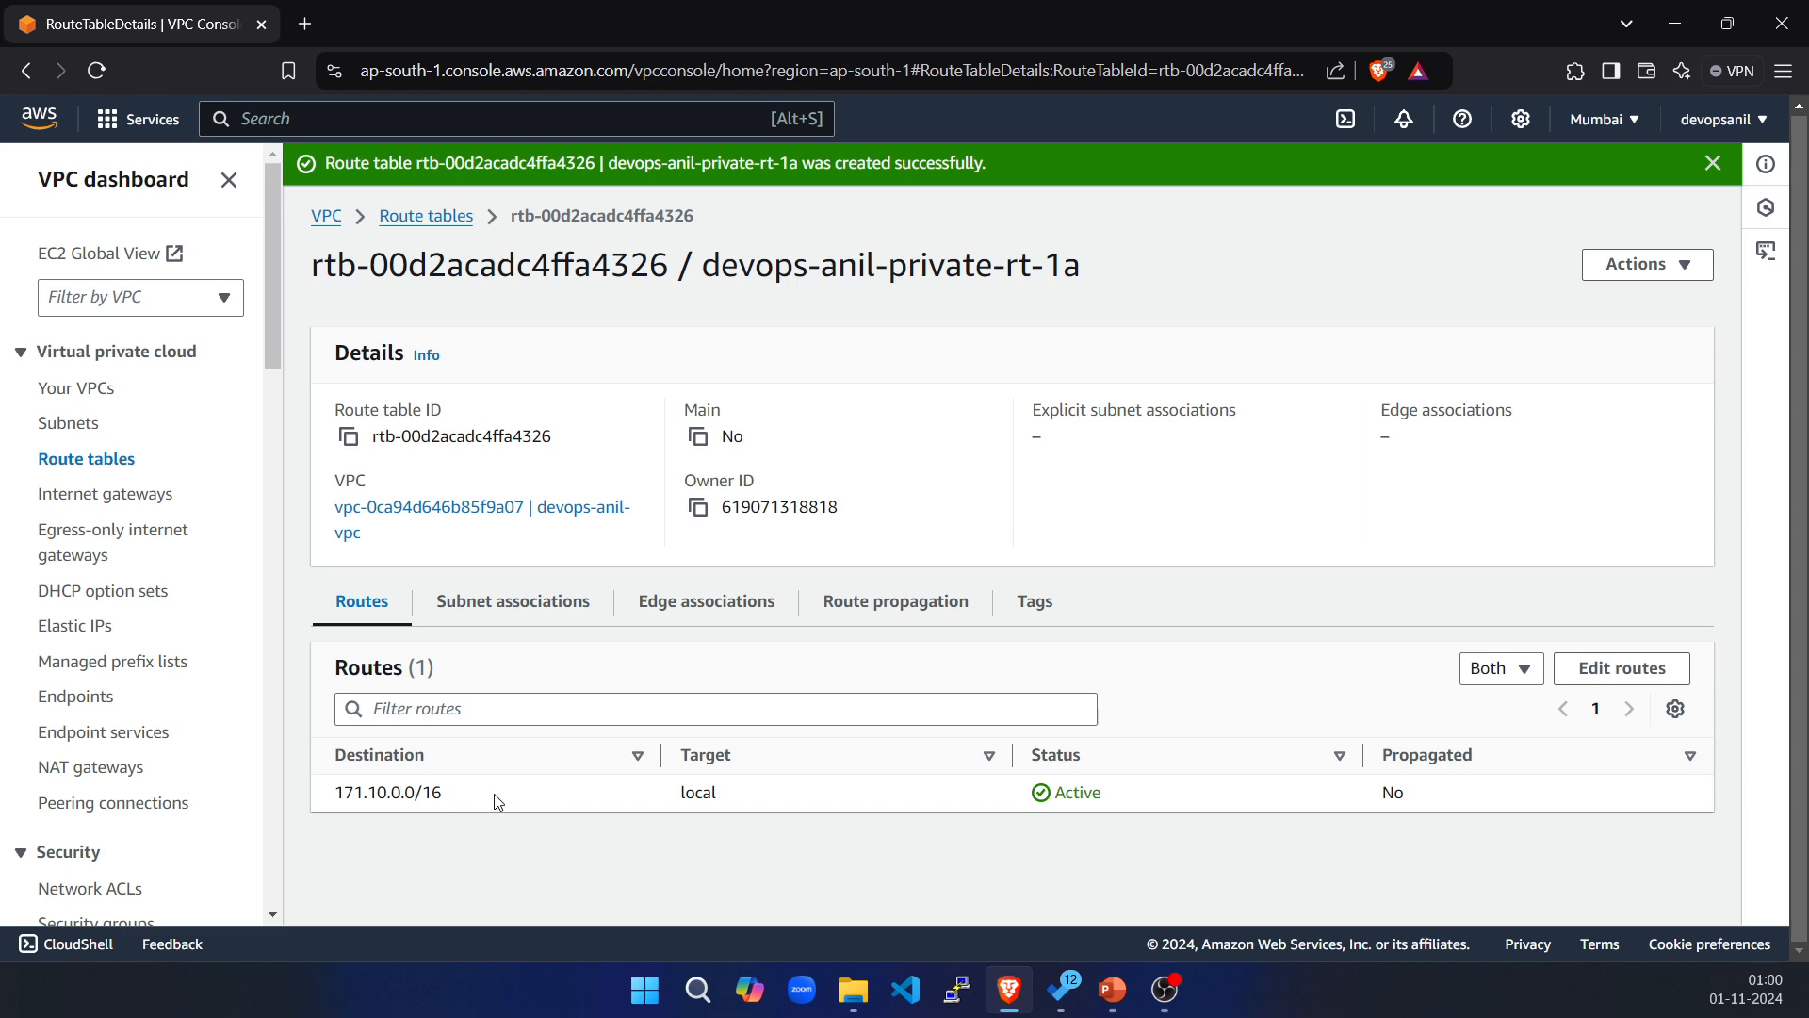
# Associate private-subnet-1a with the route table devops-anil-private-rt-1a and save the association.
pyautogui.click(512, 603)
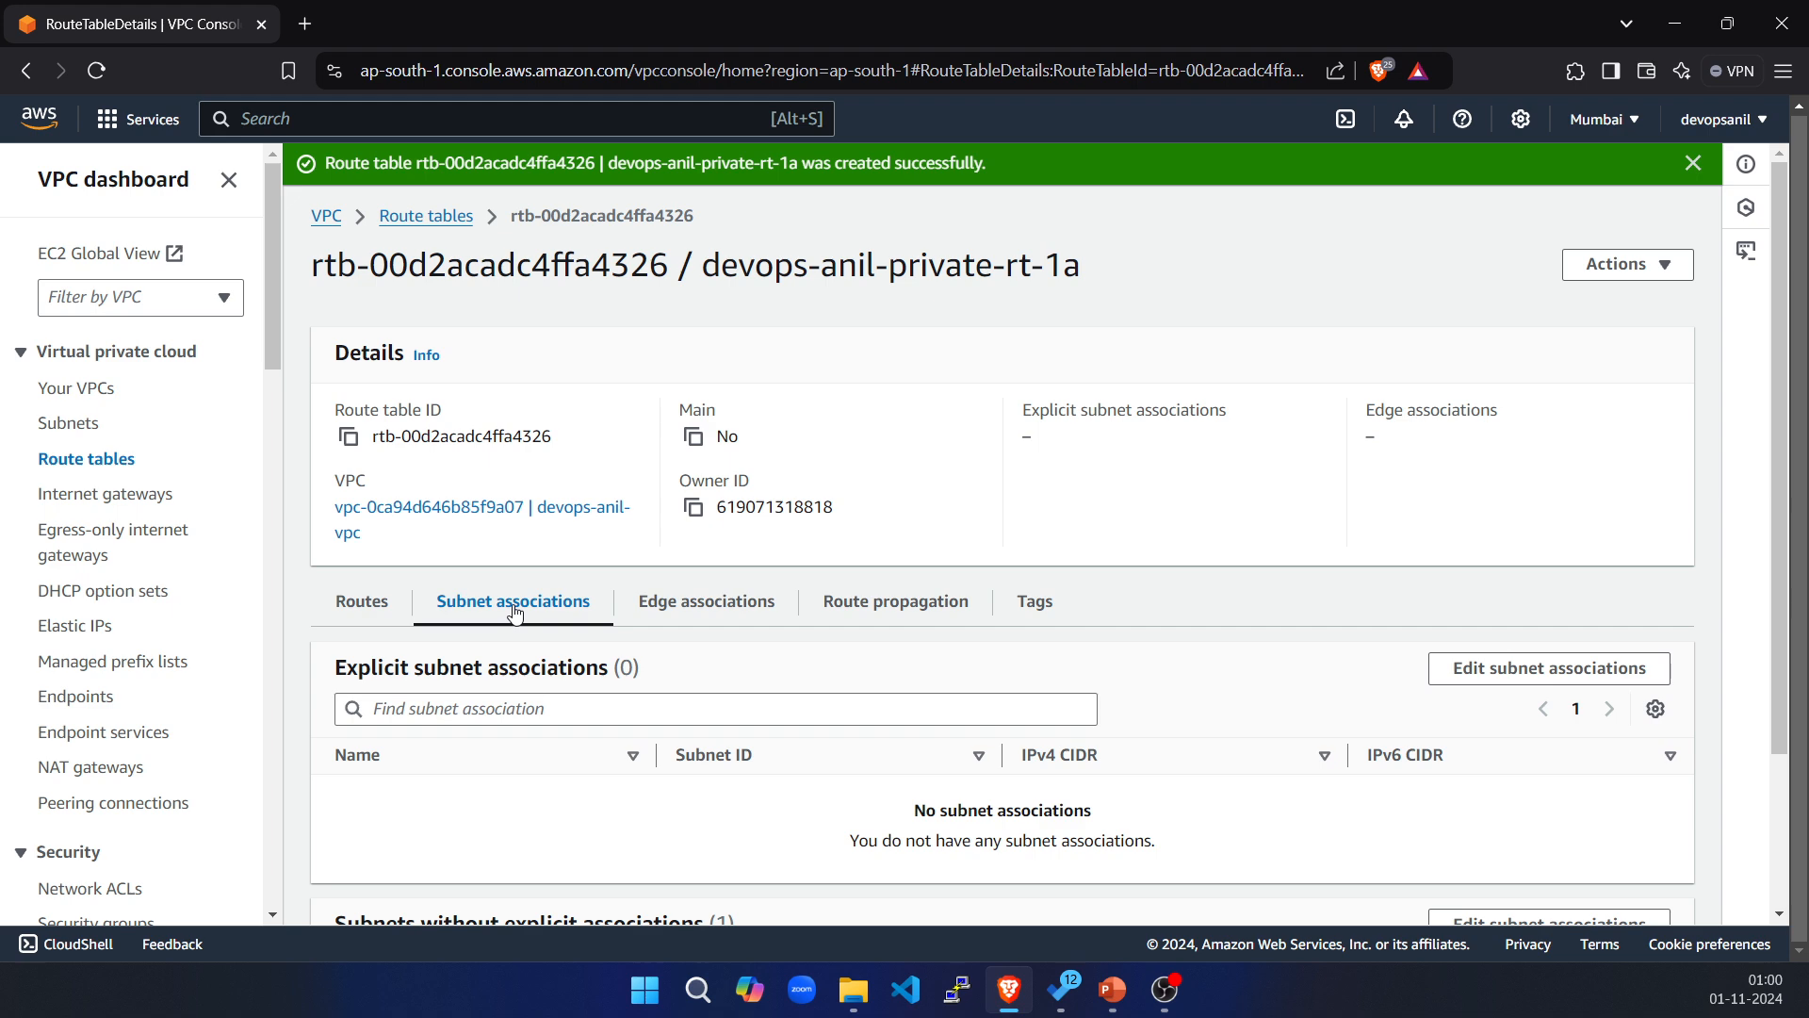
pyautogui.click(1602, 671)
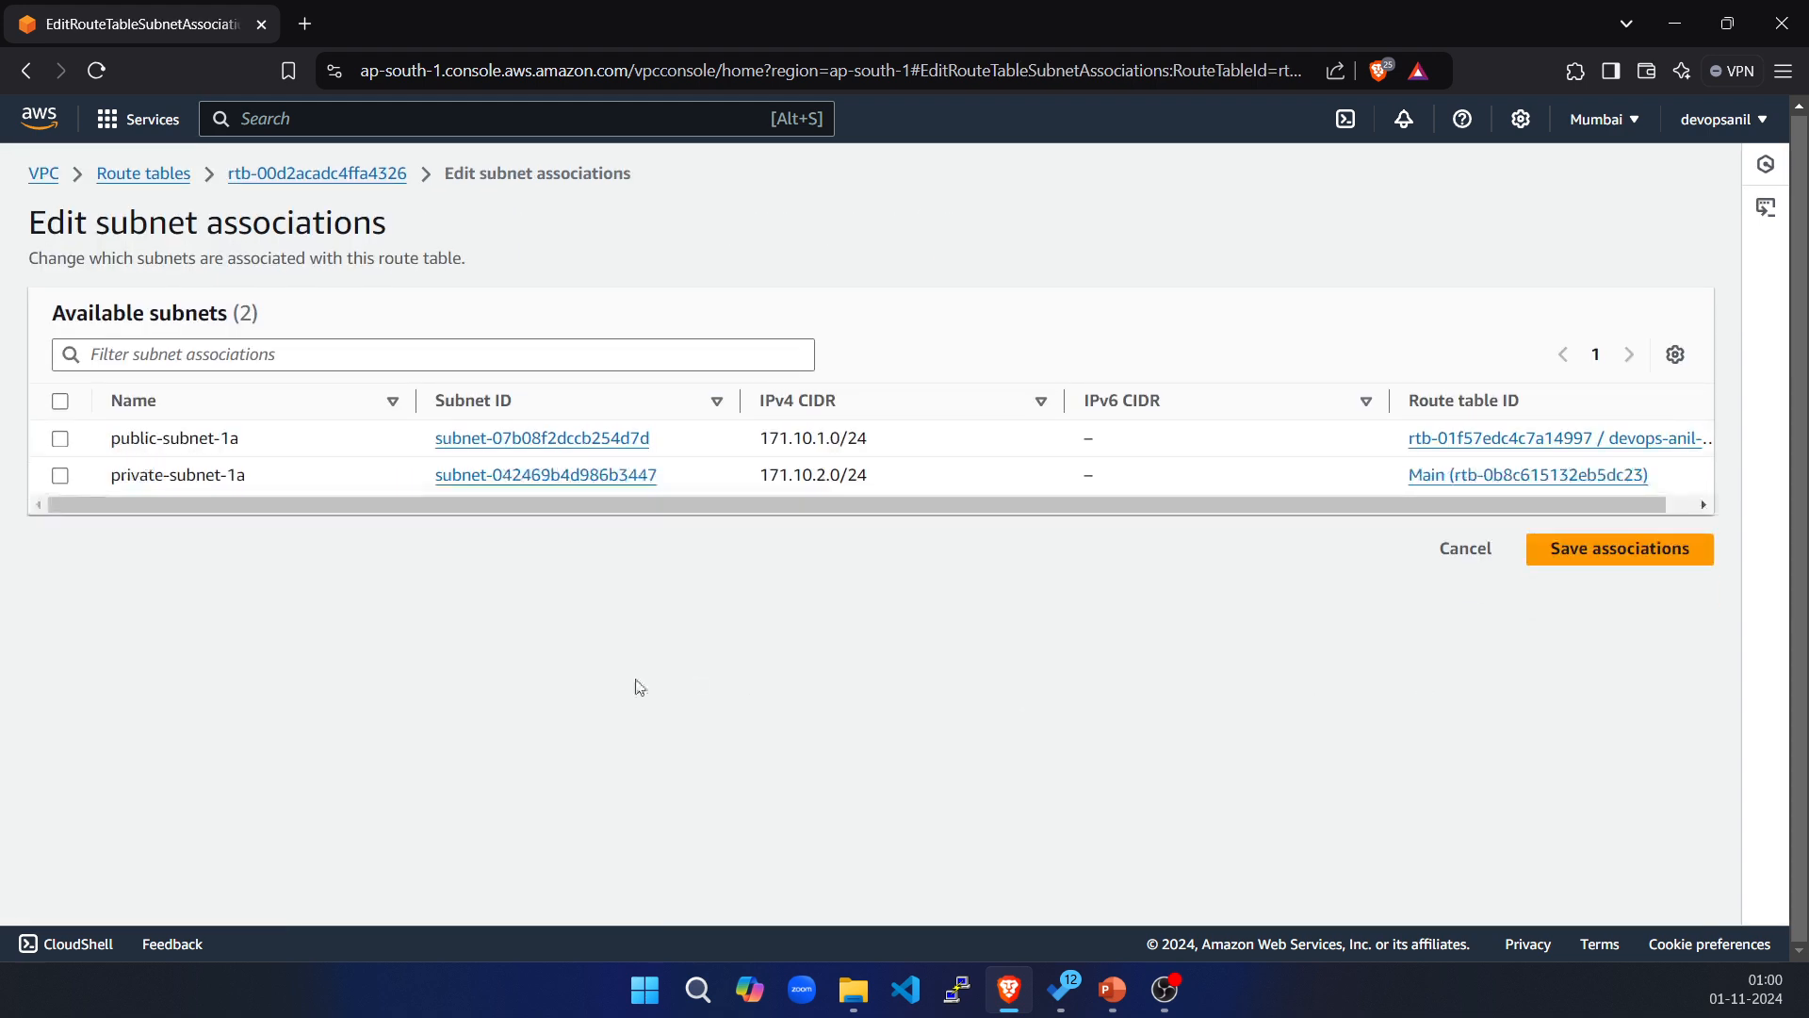
pyautogui.click(61, 476)
pyautogui.click(1656, 712)
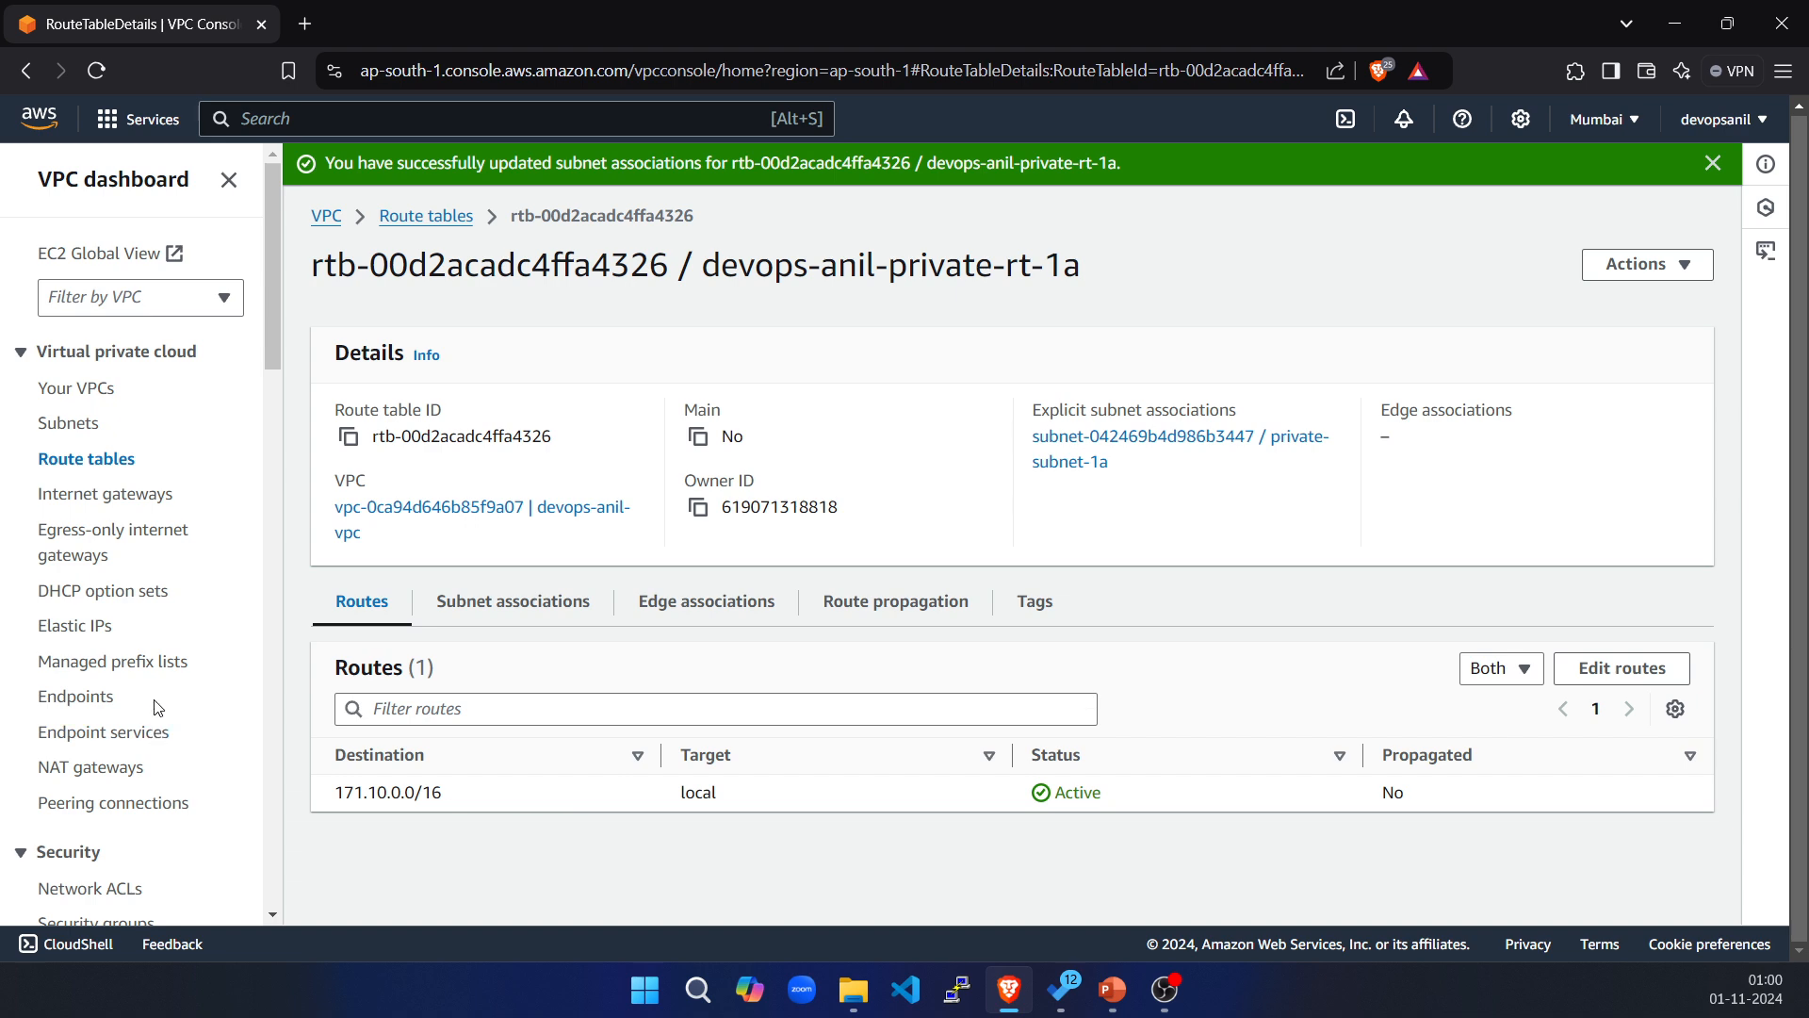
pyautogui.scroll(-5, 161, 712)
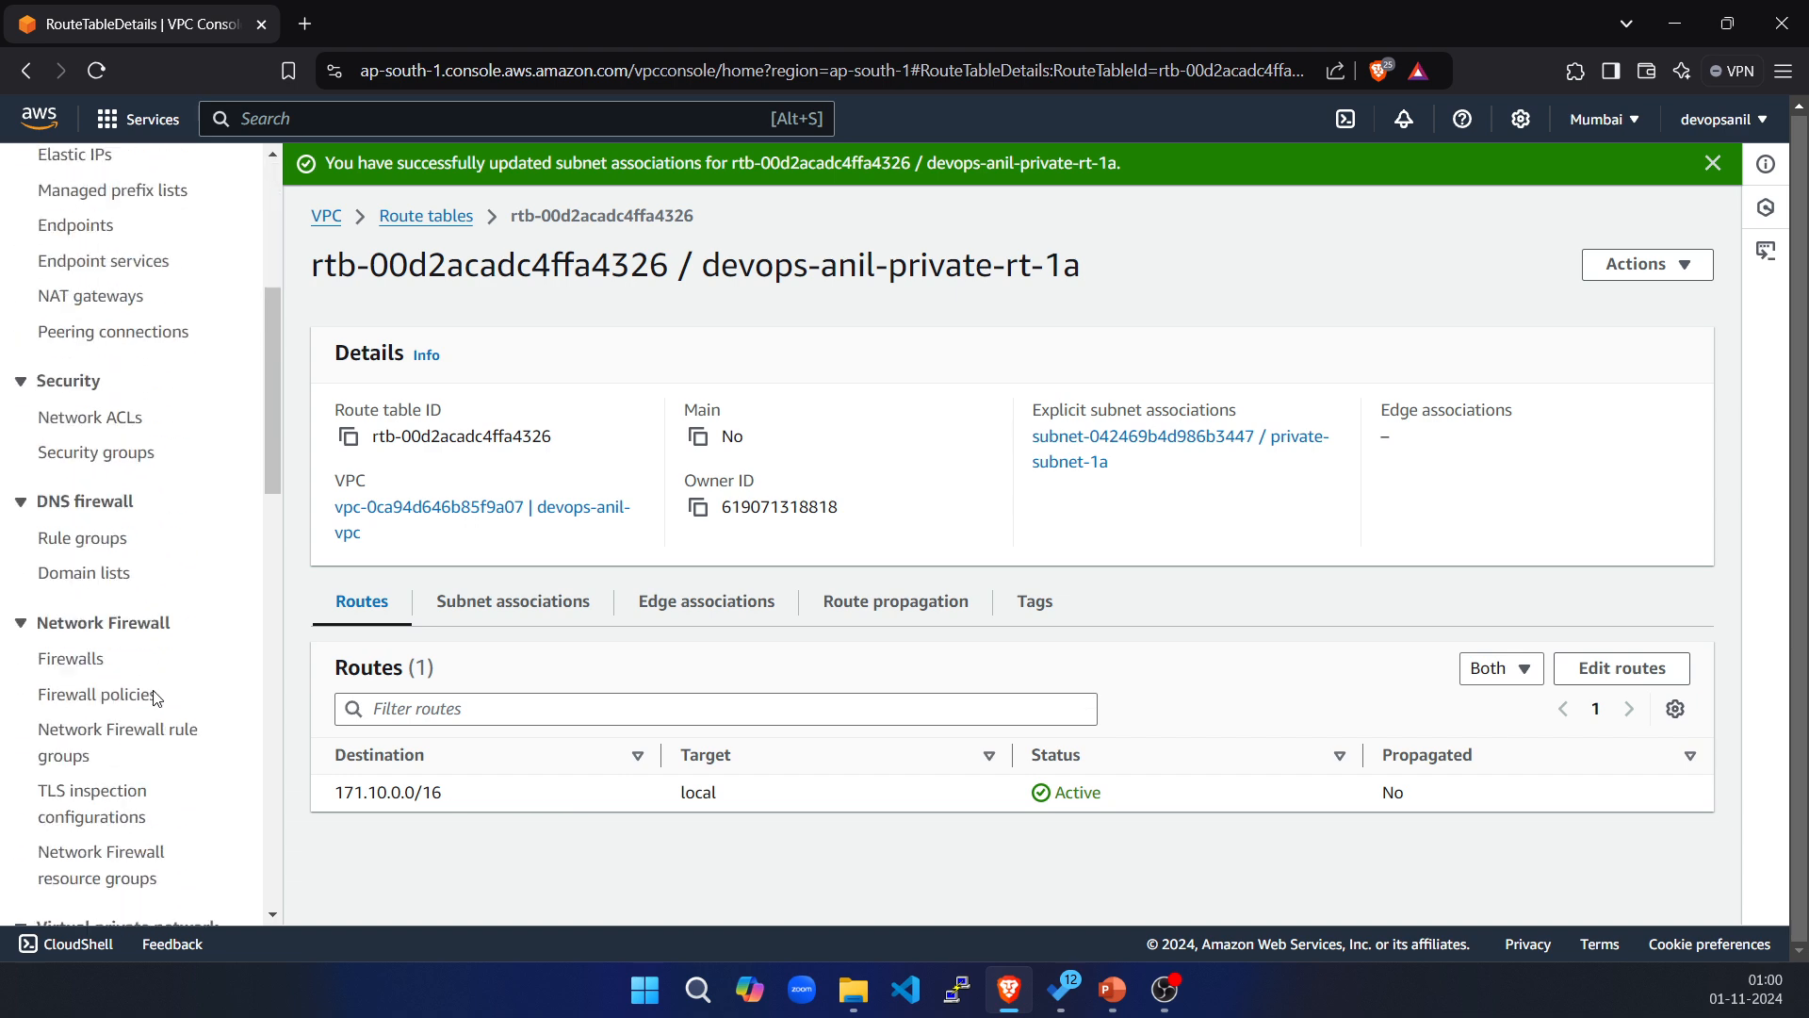
# Open the network ACLs list and examine which subnets are associated with the ACL of devops-anil-vpc.
pyautogui.click(104, 418)
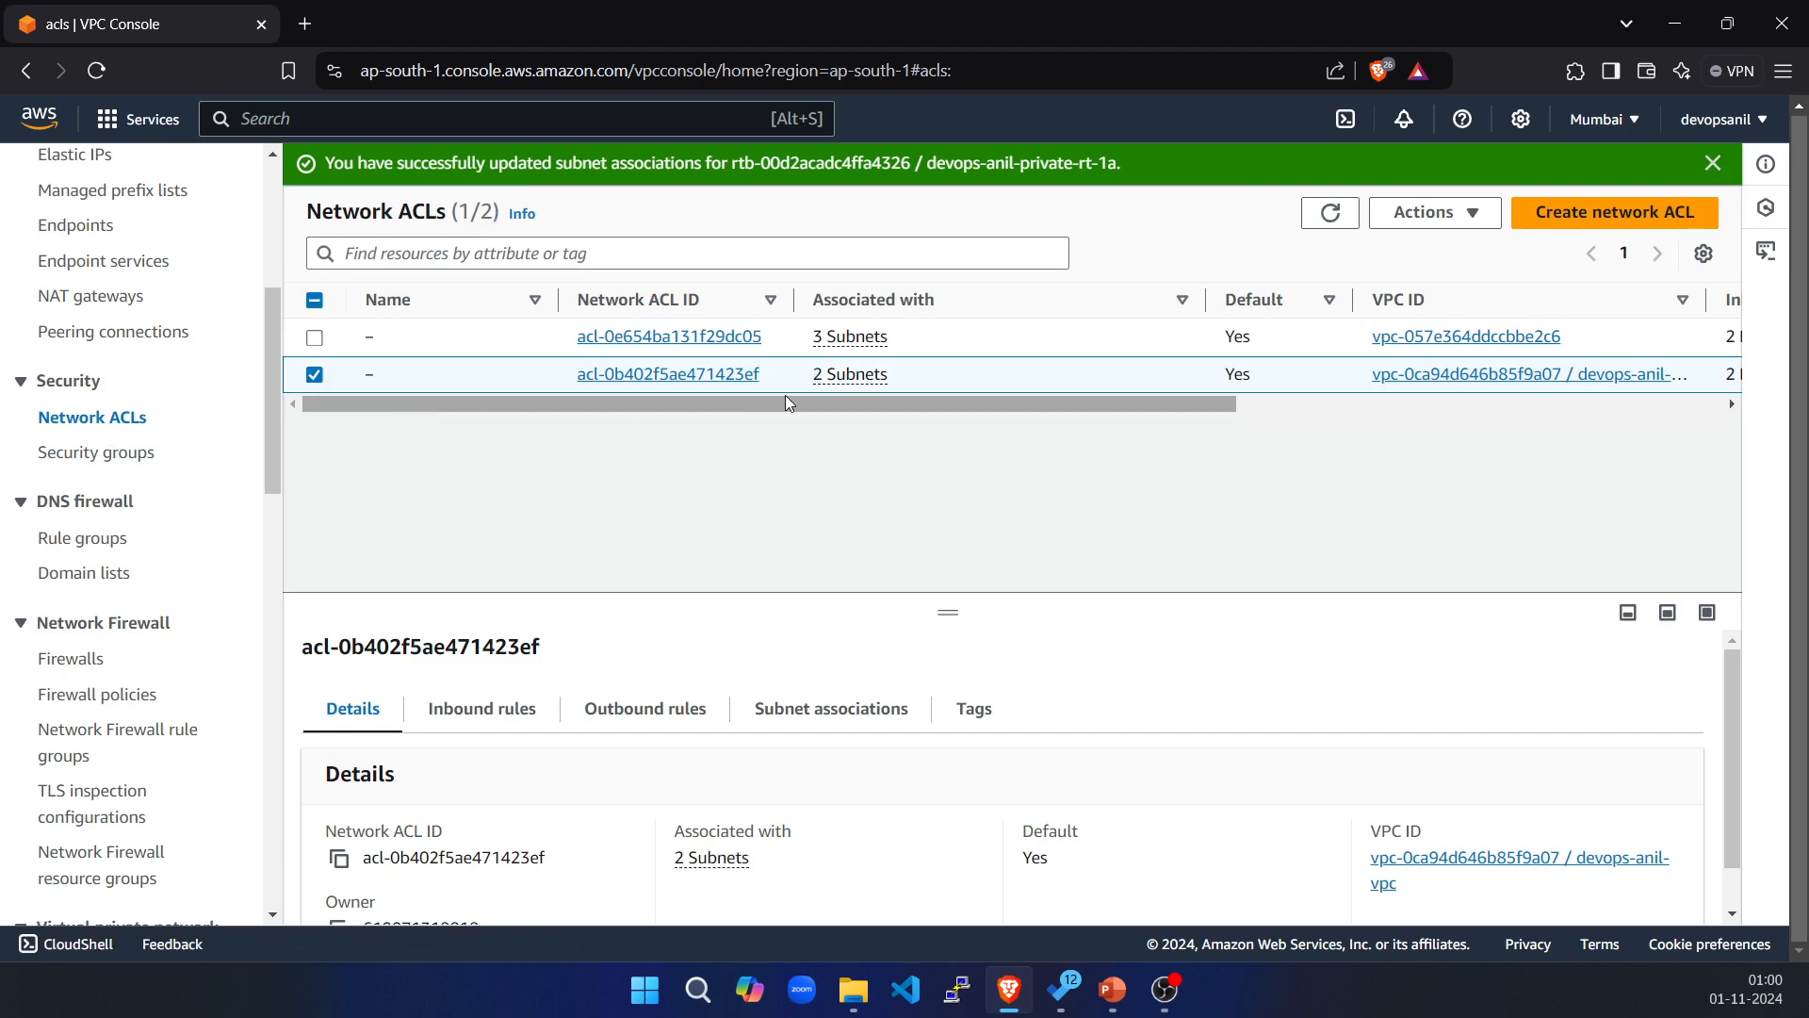
pyautogui.moveTo(908, 398); pyautogui.dragTo(535, 453)
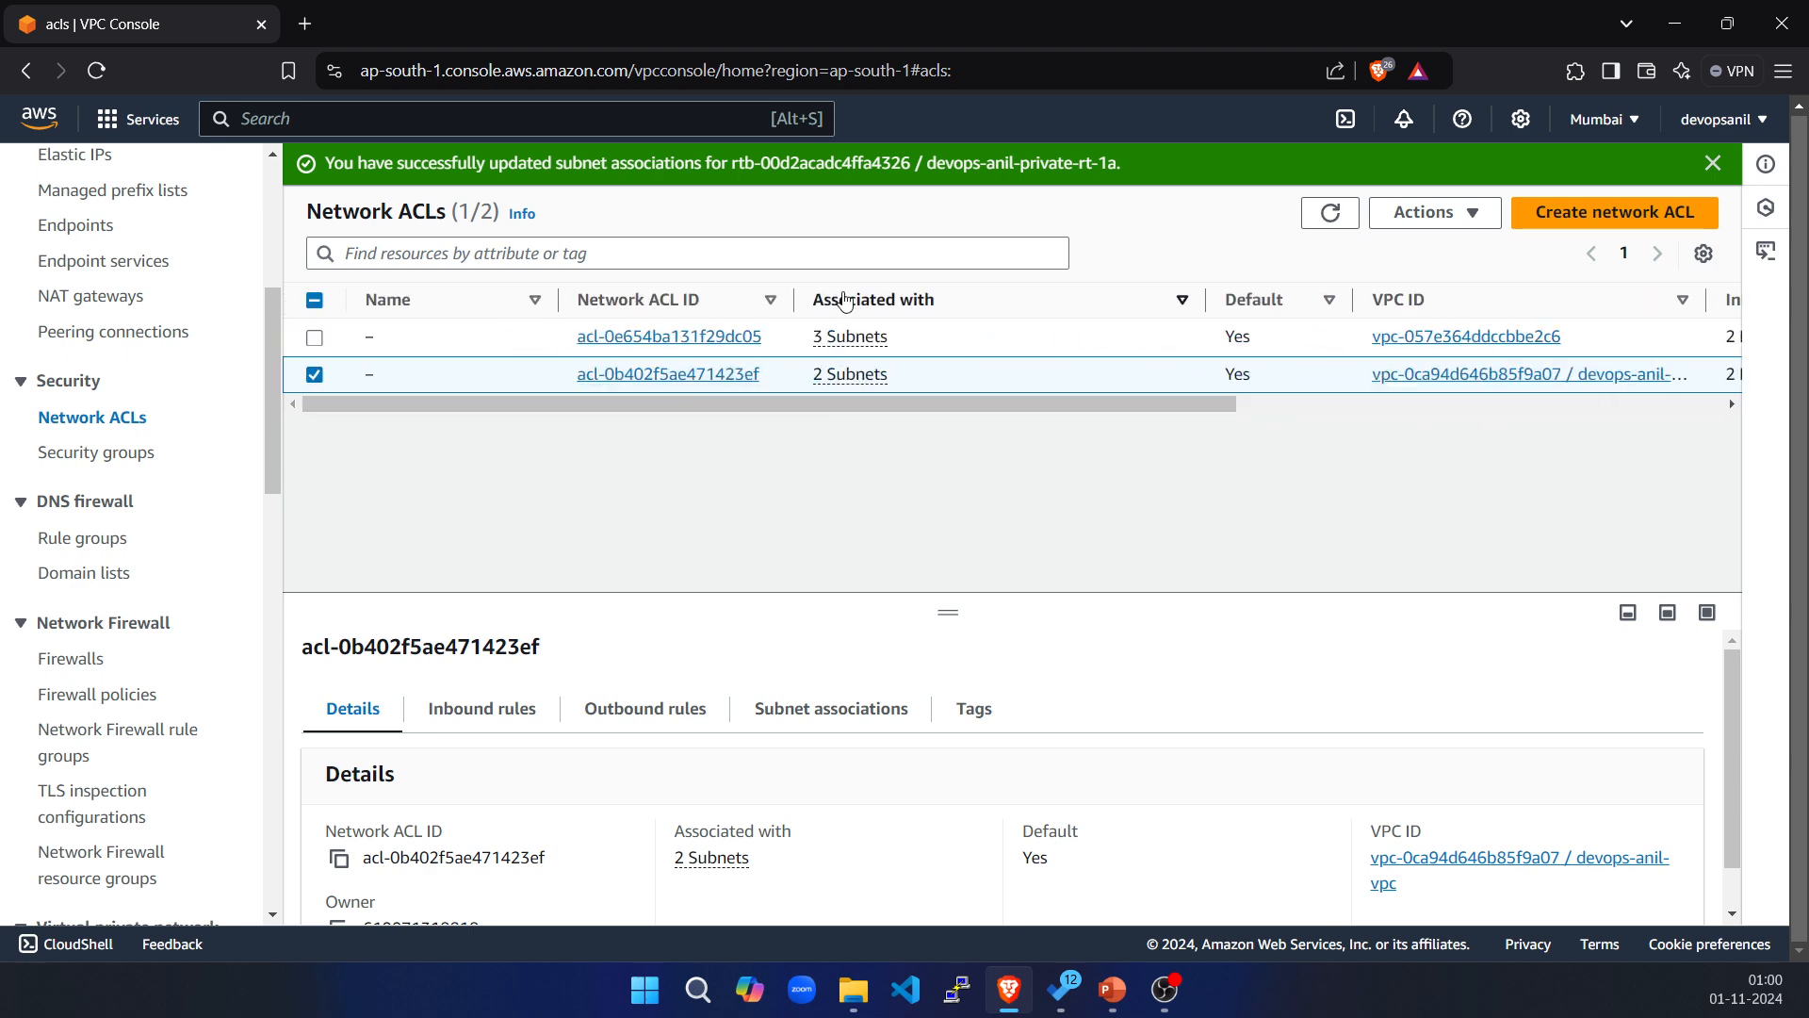
pyautogui.click(817, 721)
pyautogui.scroll(-1, 760, 660)
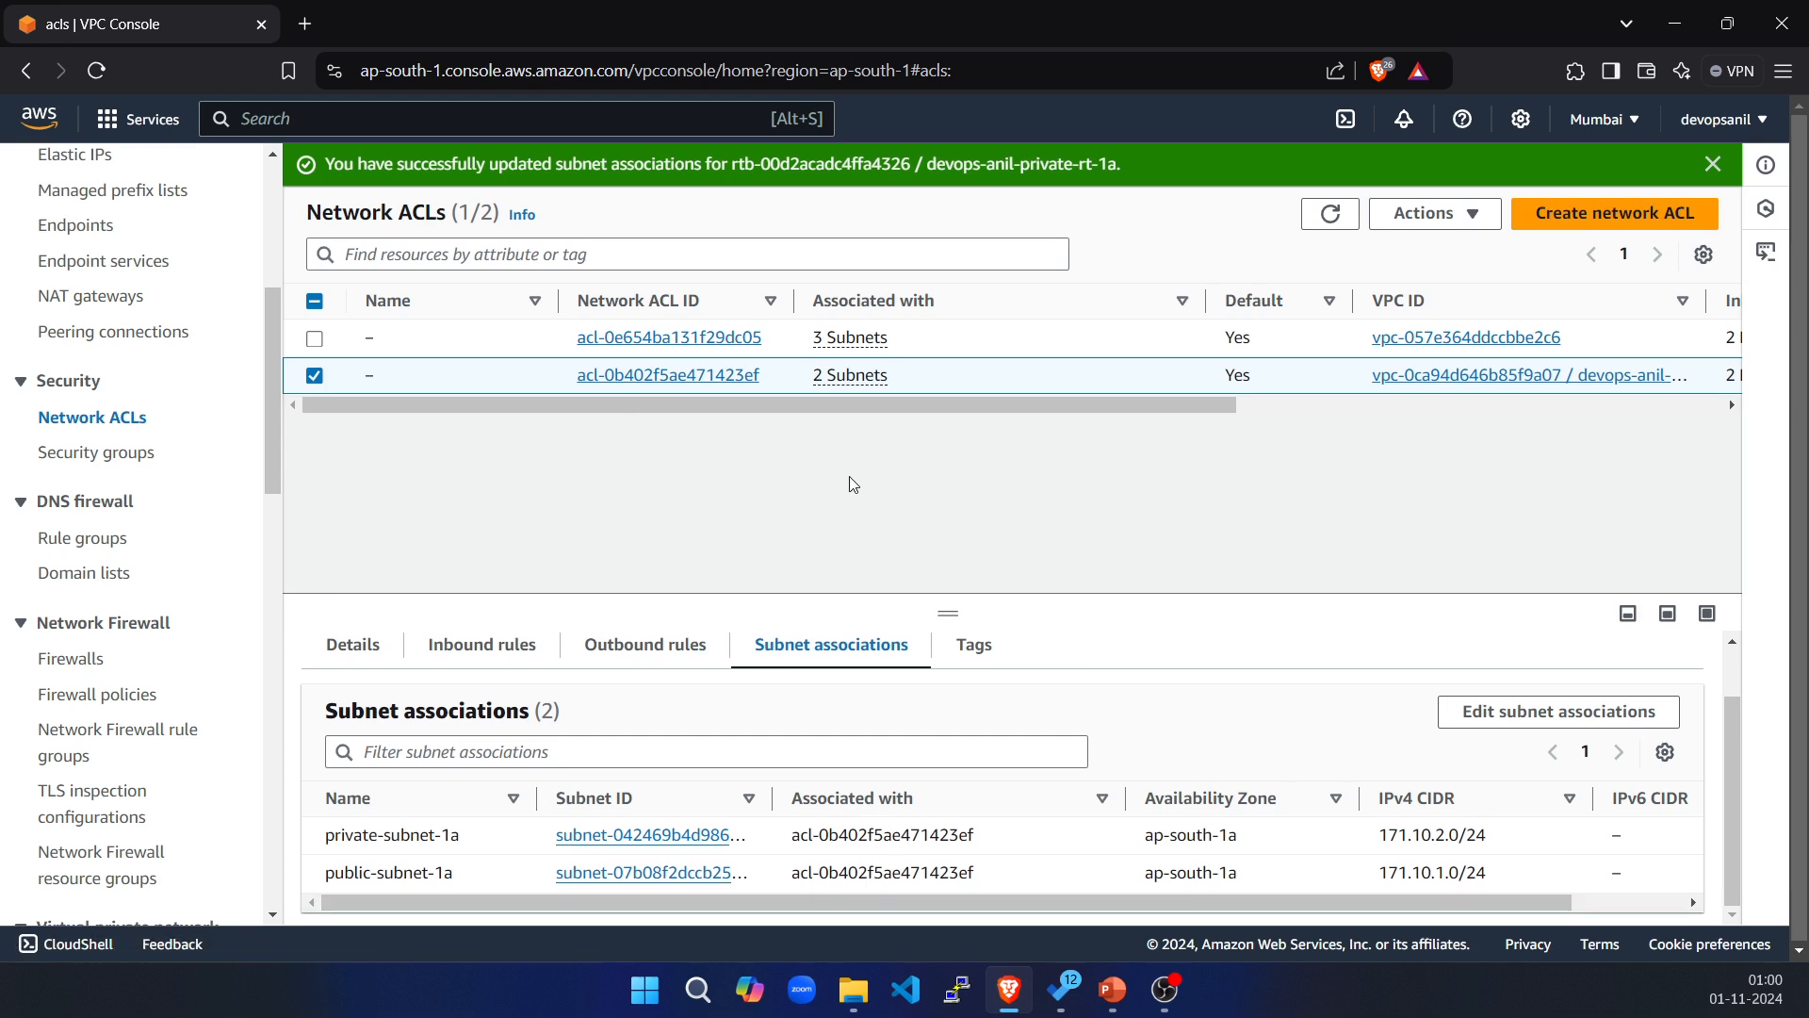
pyautogui.scroll(1, 1037, 716)
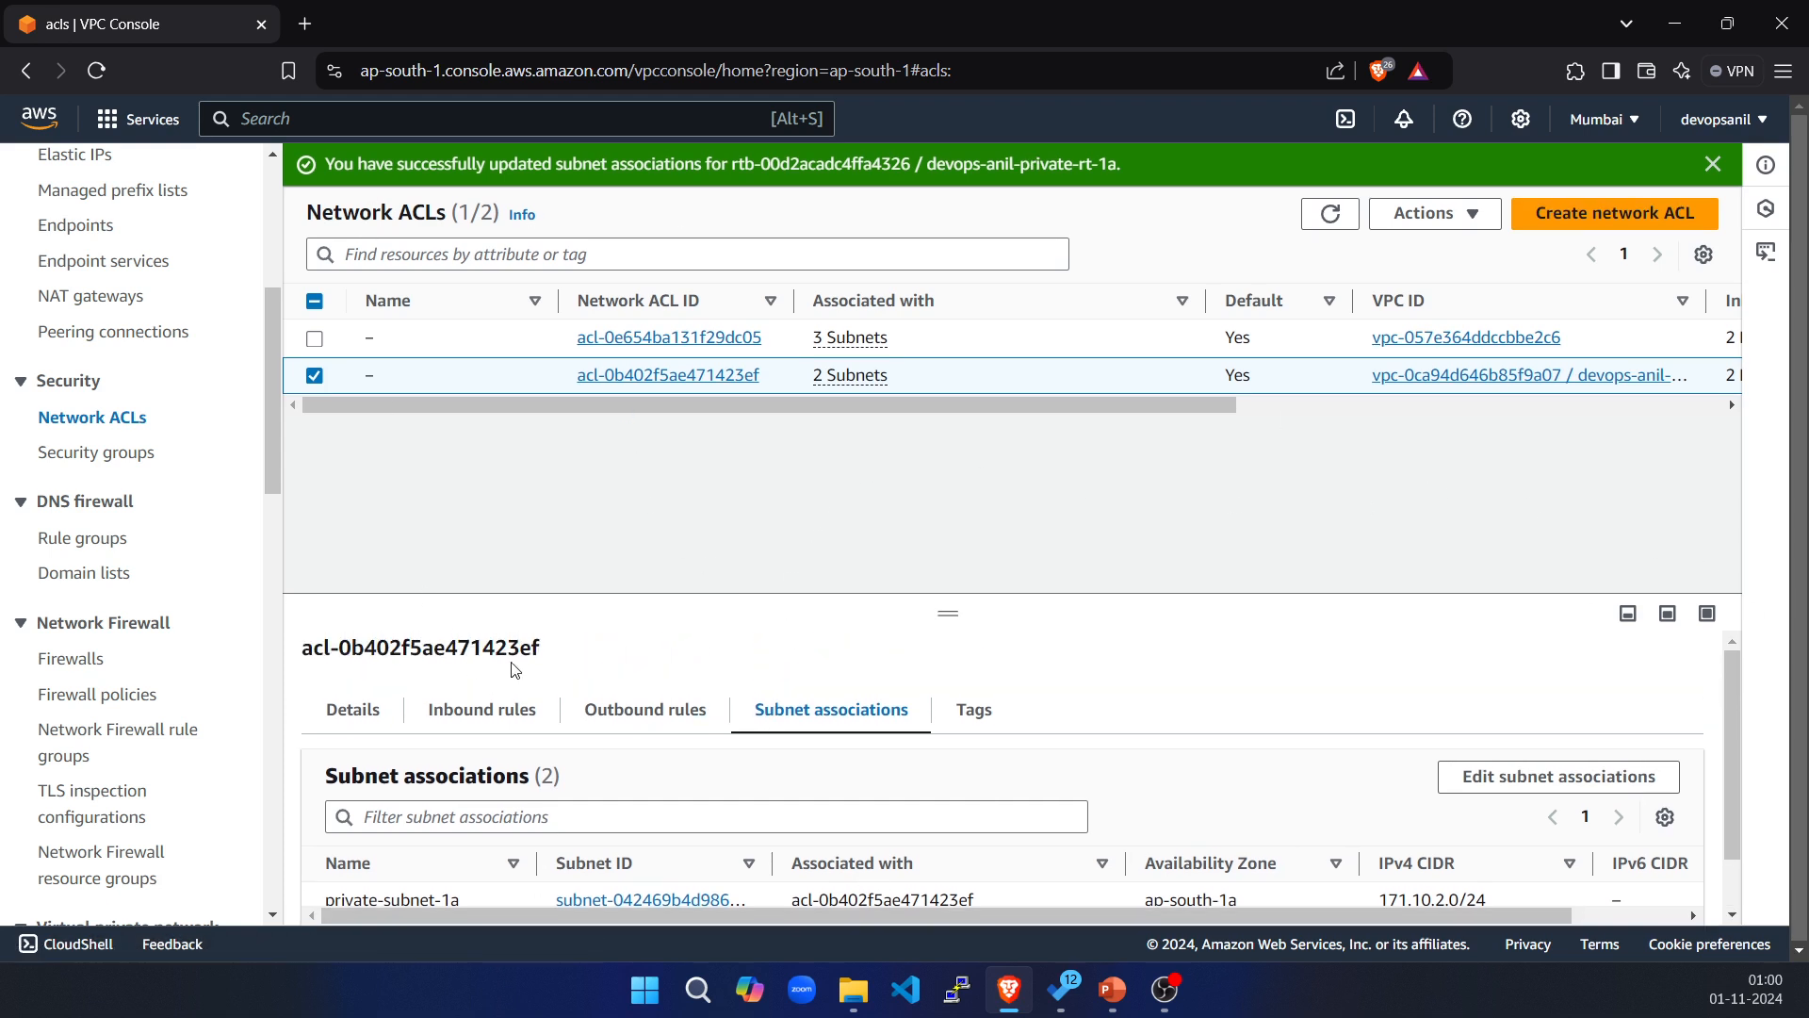
# Examine the inbound allow and deny rules of the devops-anil-vpc network ACL.
pyautogui.click(496, 709)
pyautogui.scroll(-1, 848, 876)
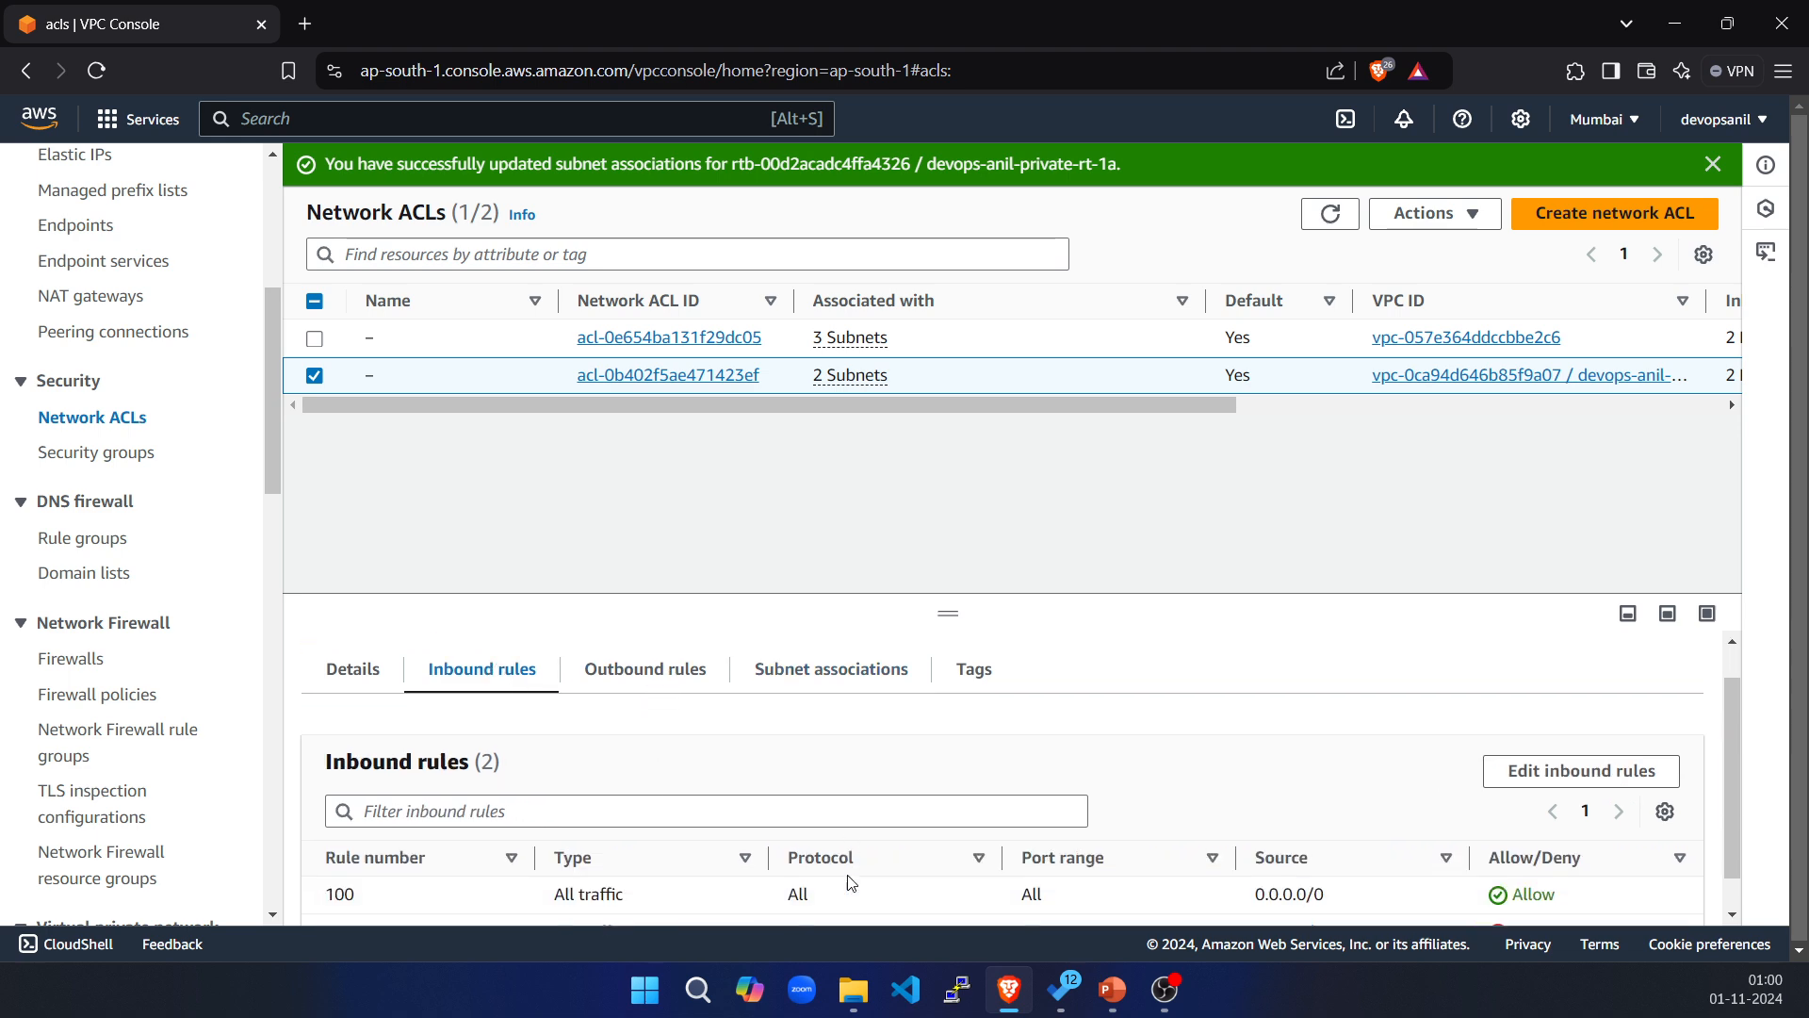
pyautogui.scroll(1, 697, 848)
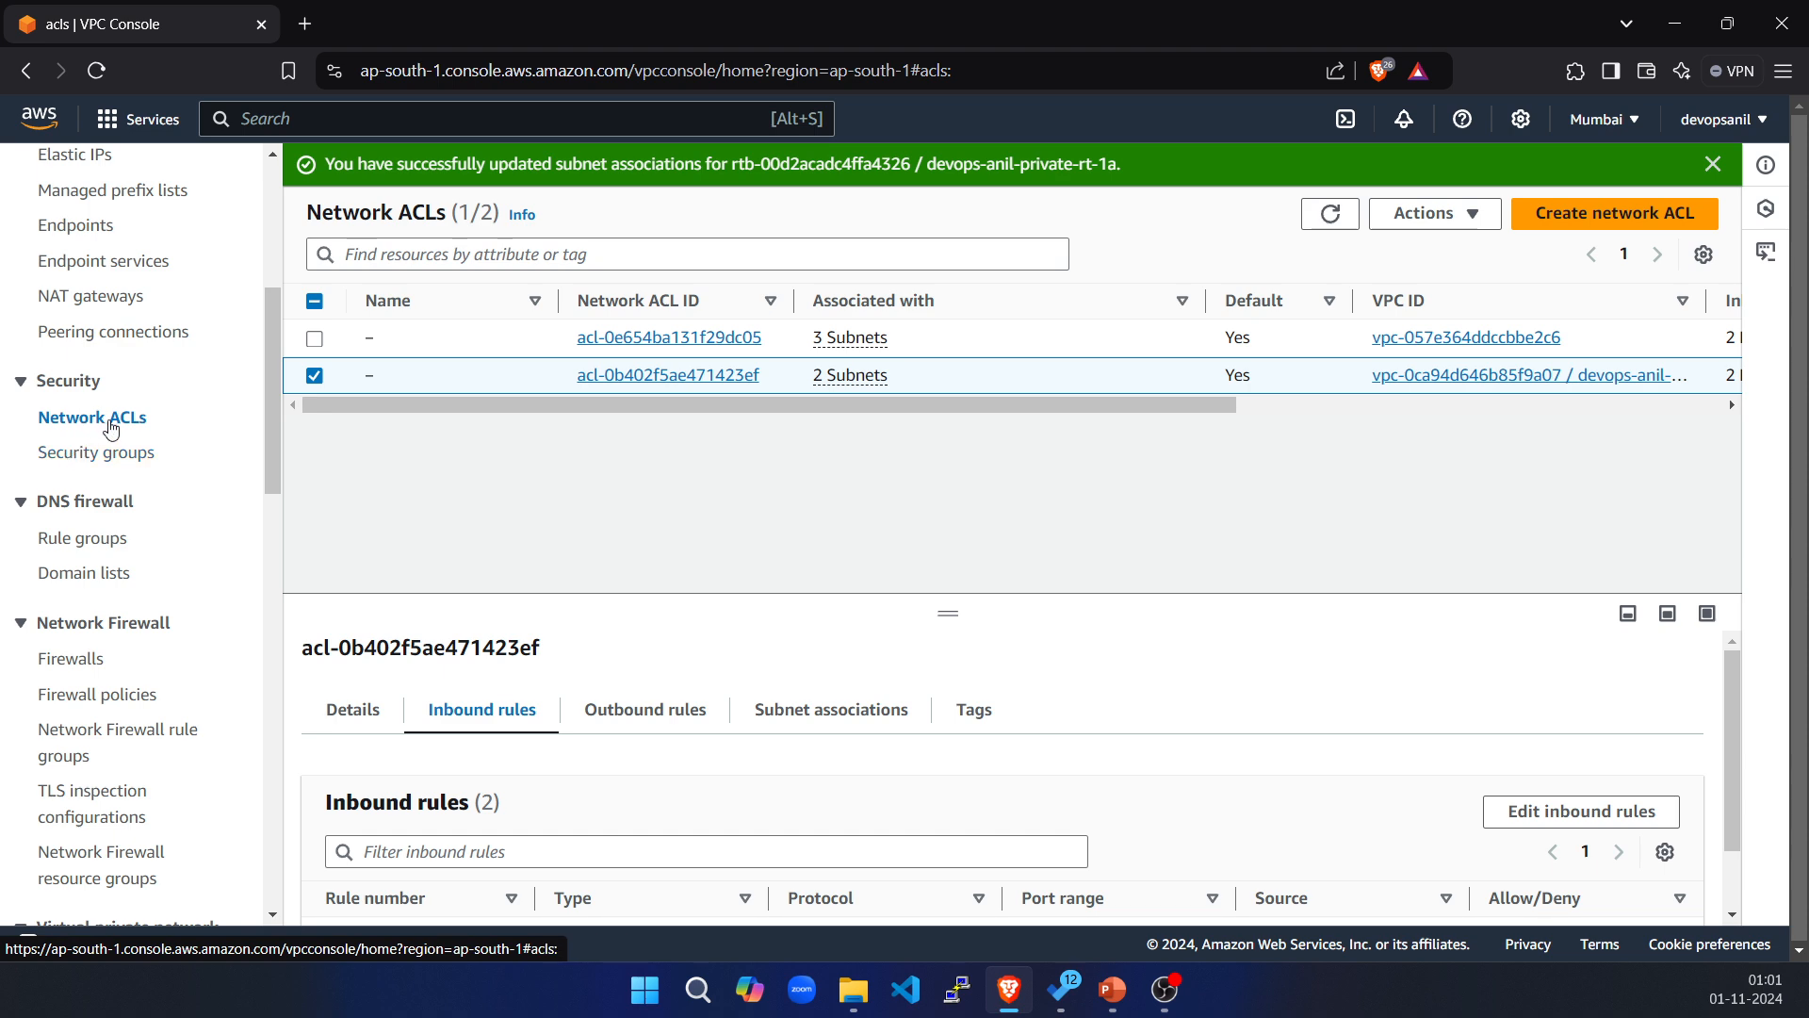
pyautogui.scroll(-2, 919, 763)
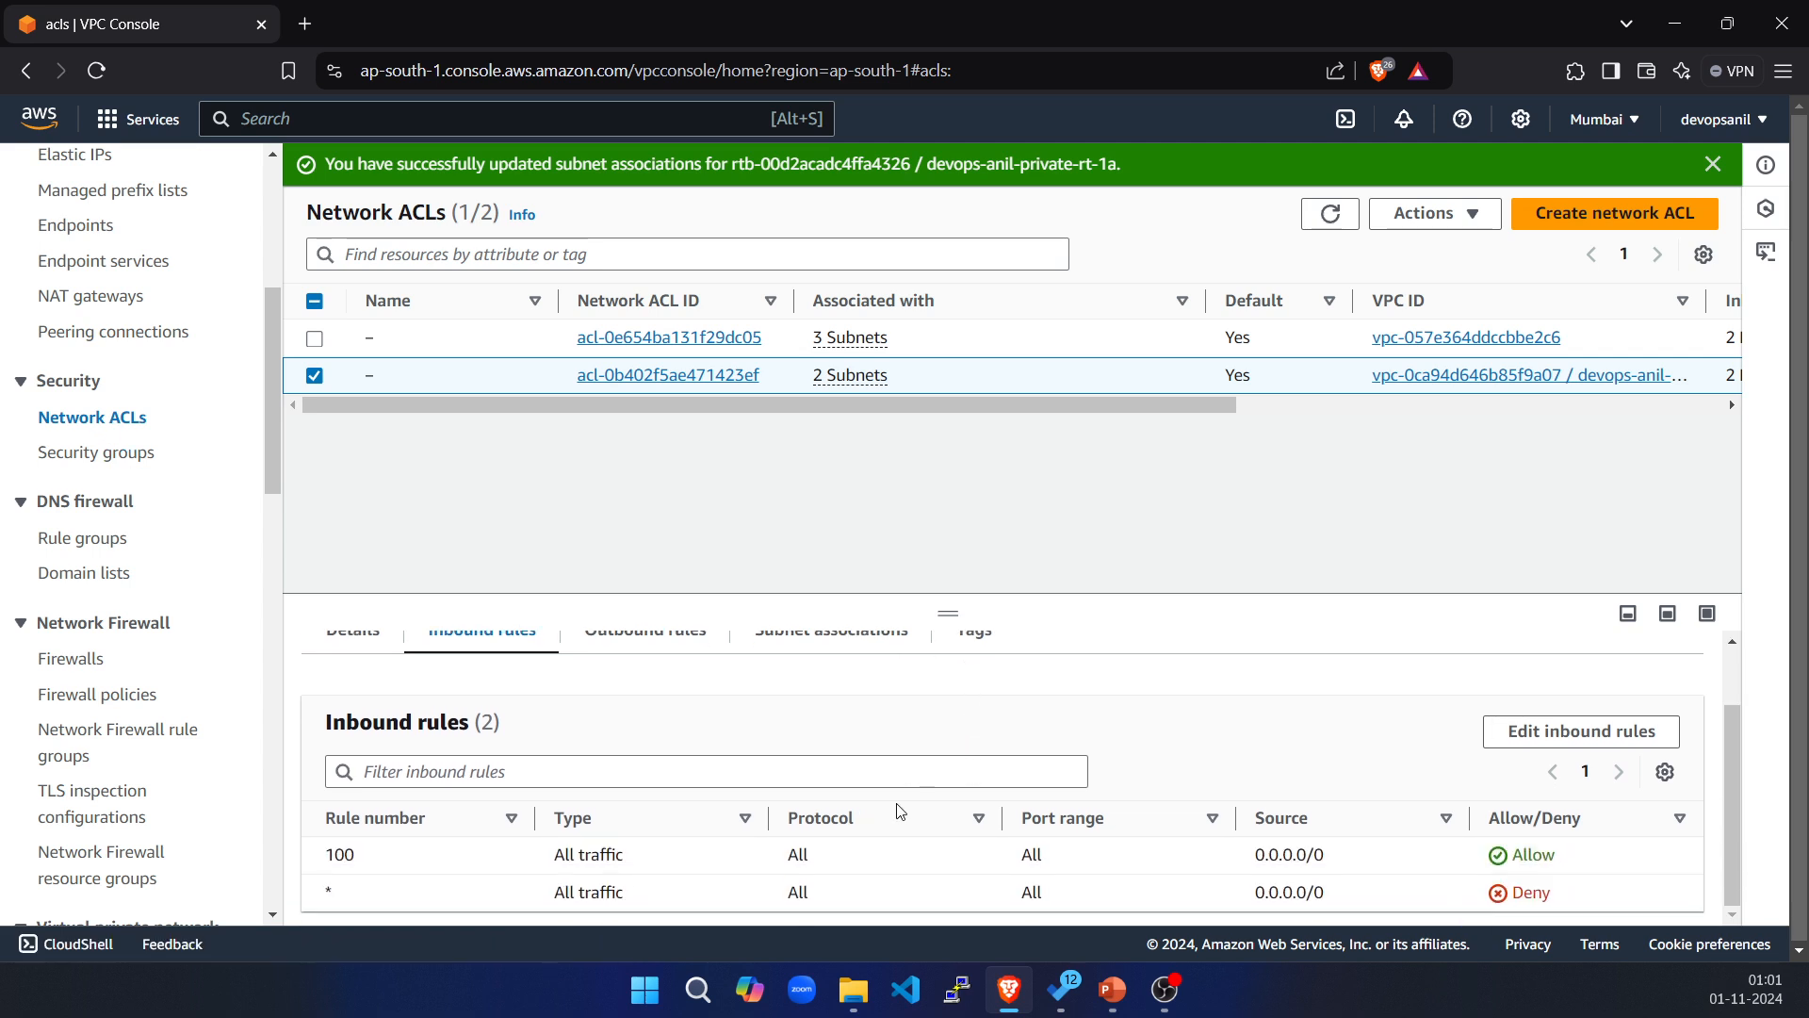
pyautogui.moveTo(1577, 891); pyautogui.dragTo(1508, 894)
pyautogui.click(499, 517)
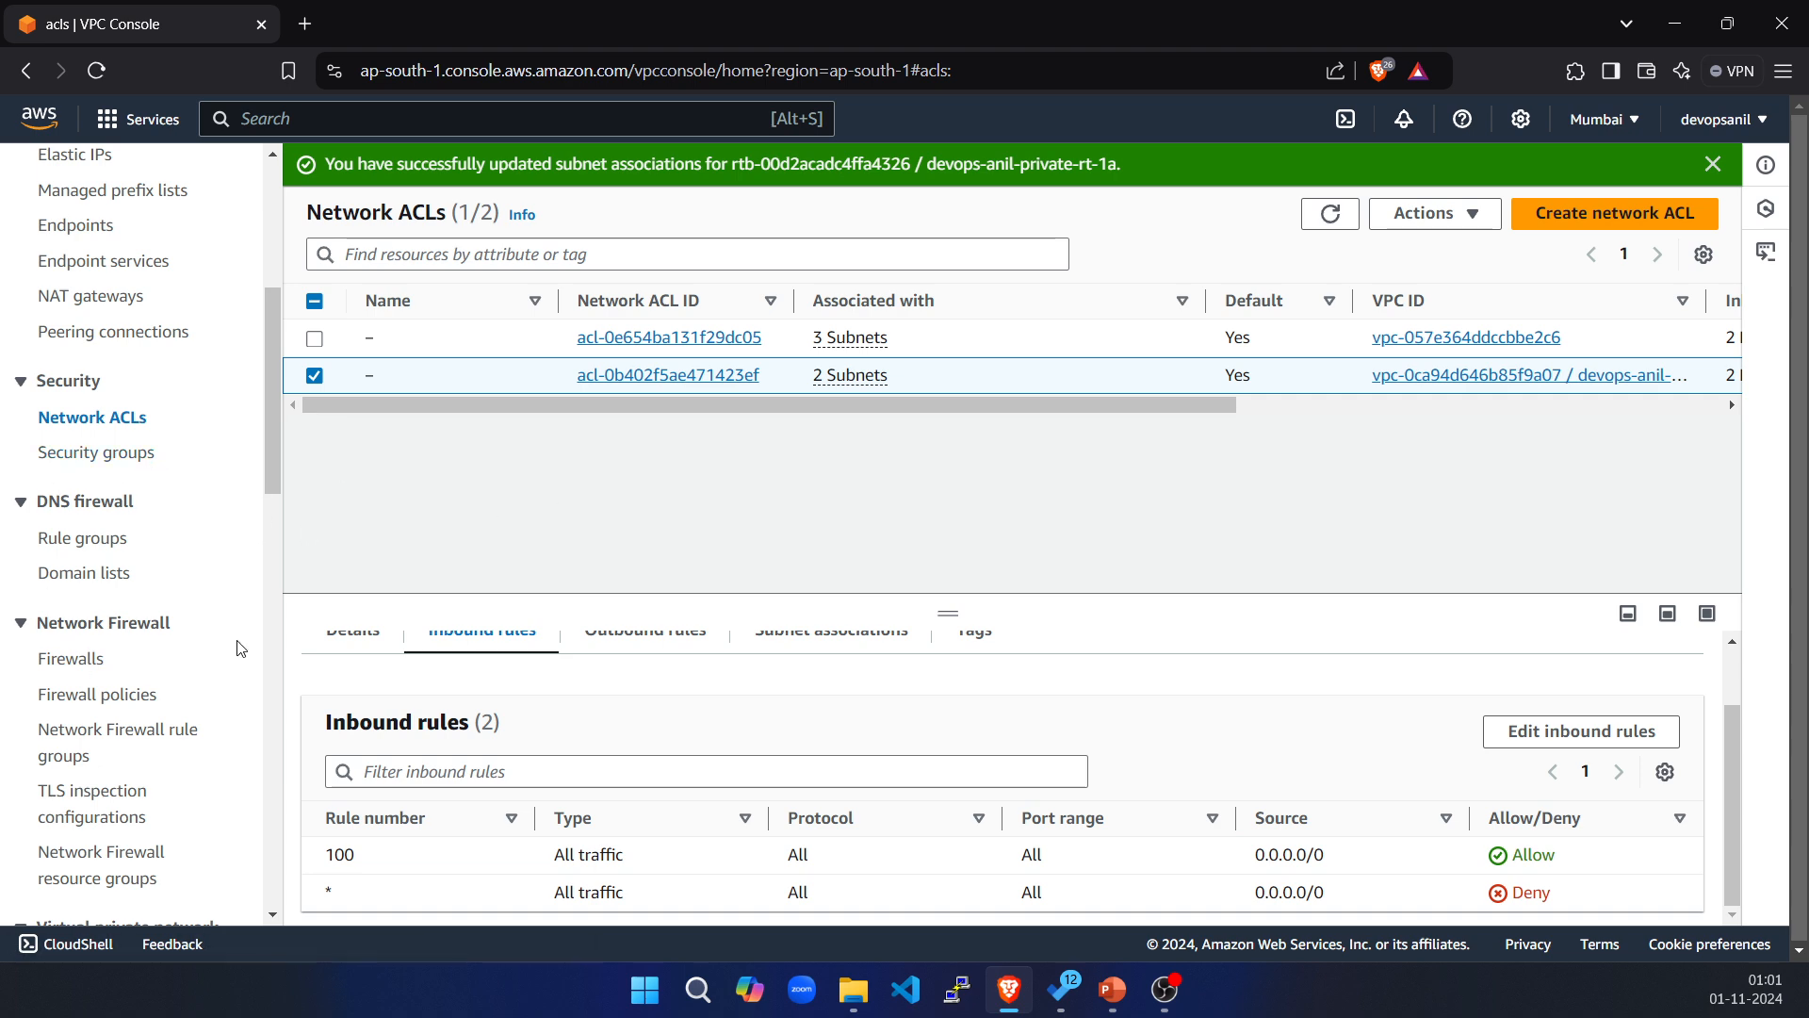
# Search the AWS services for ec2 and open the EC2 console in a separate browser tab.
pyautogui.scroll(5, 207, 471)
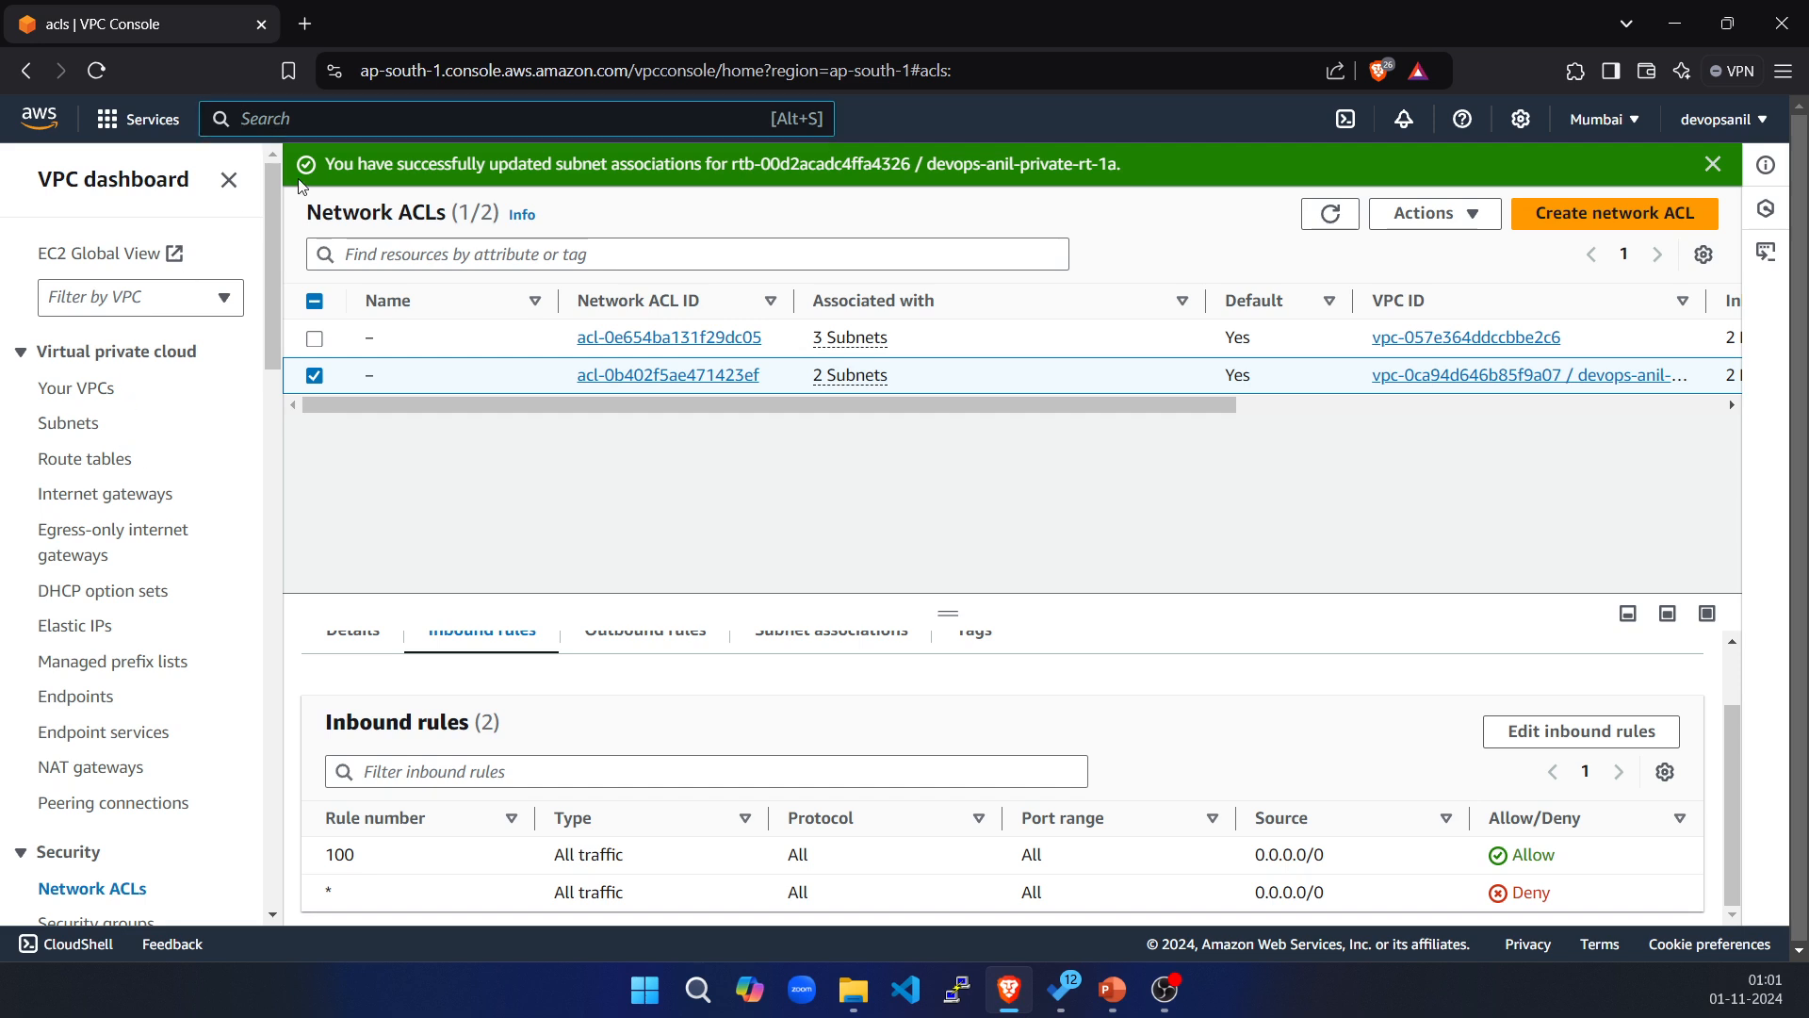
pyautogui.write('ec2')
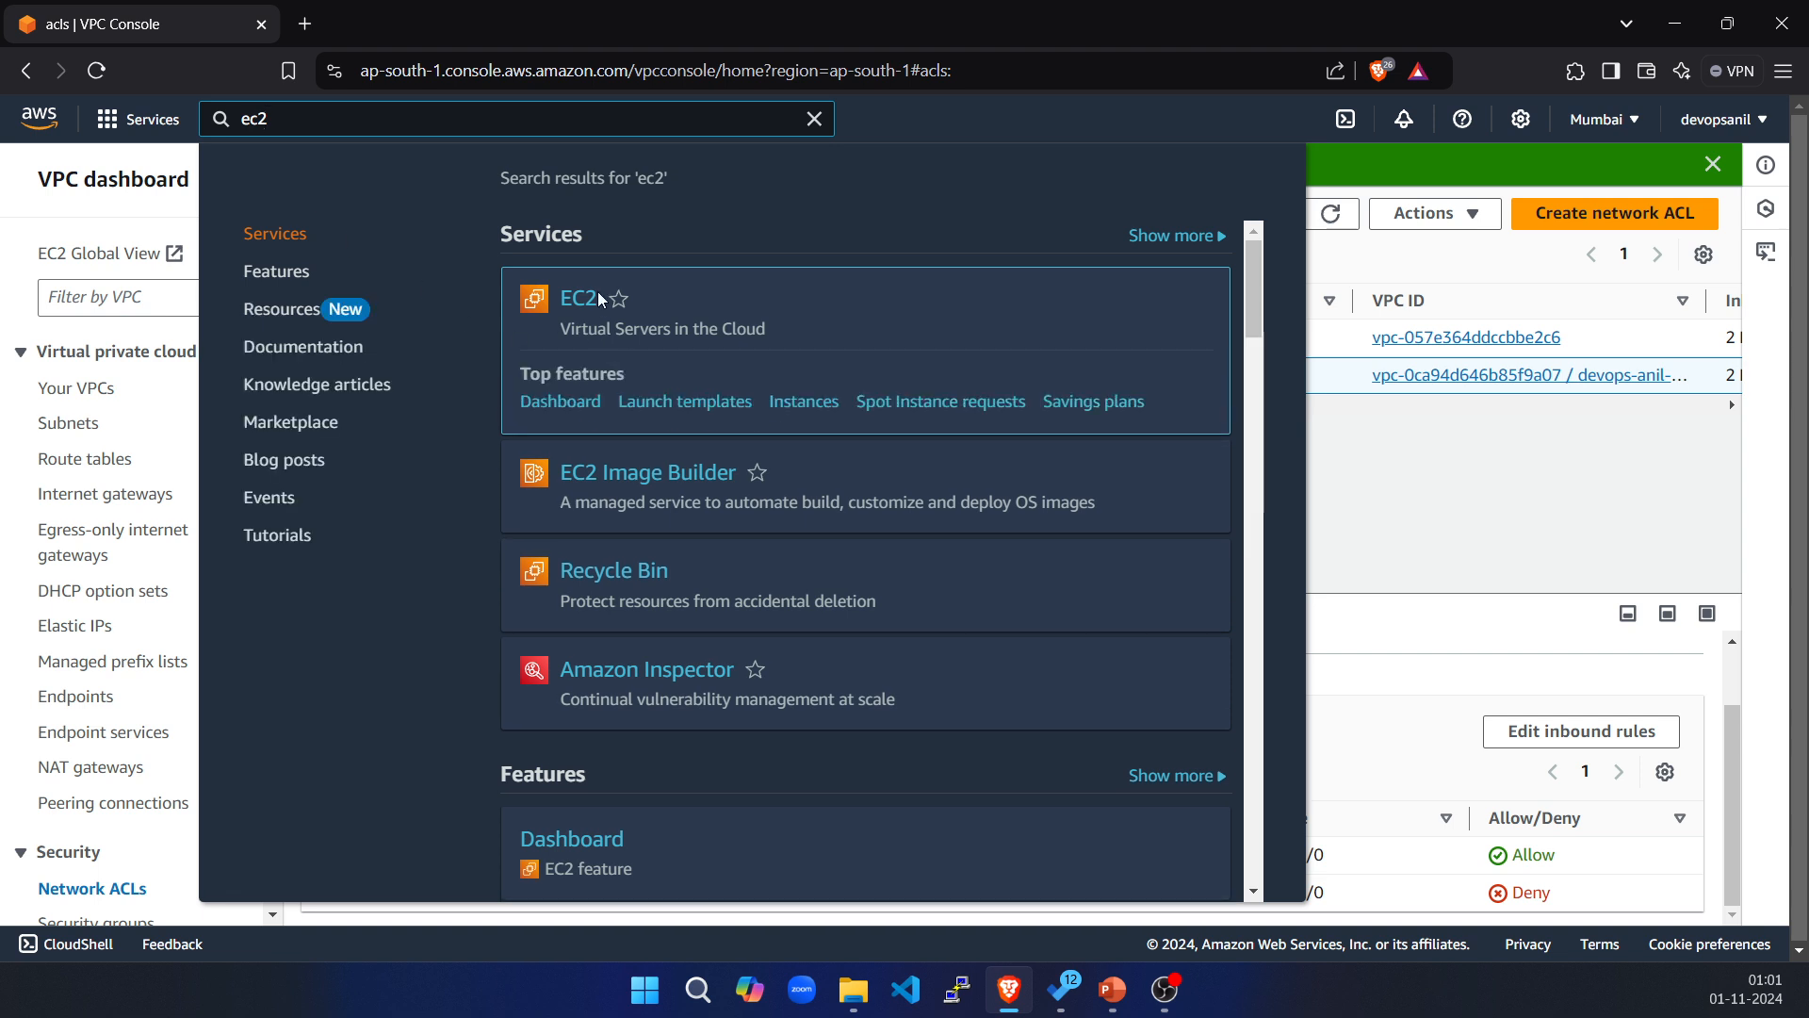
pyautogui.middleClick(571, 300)
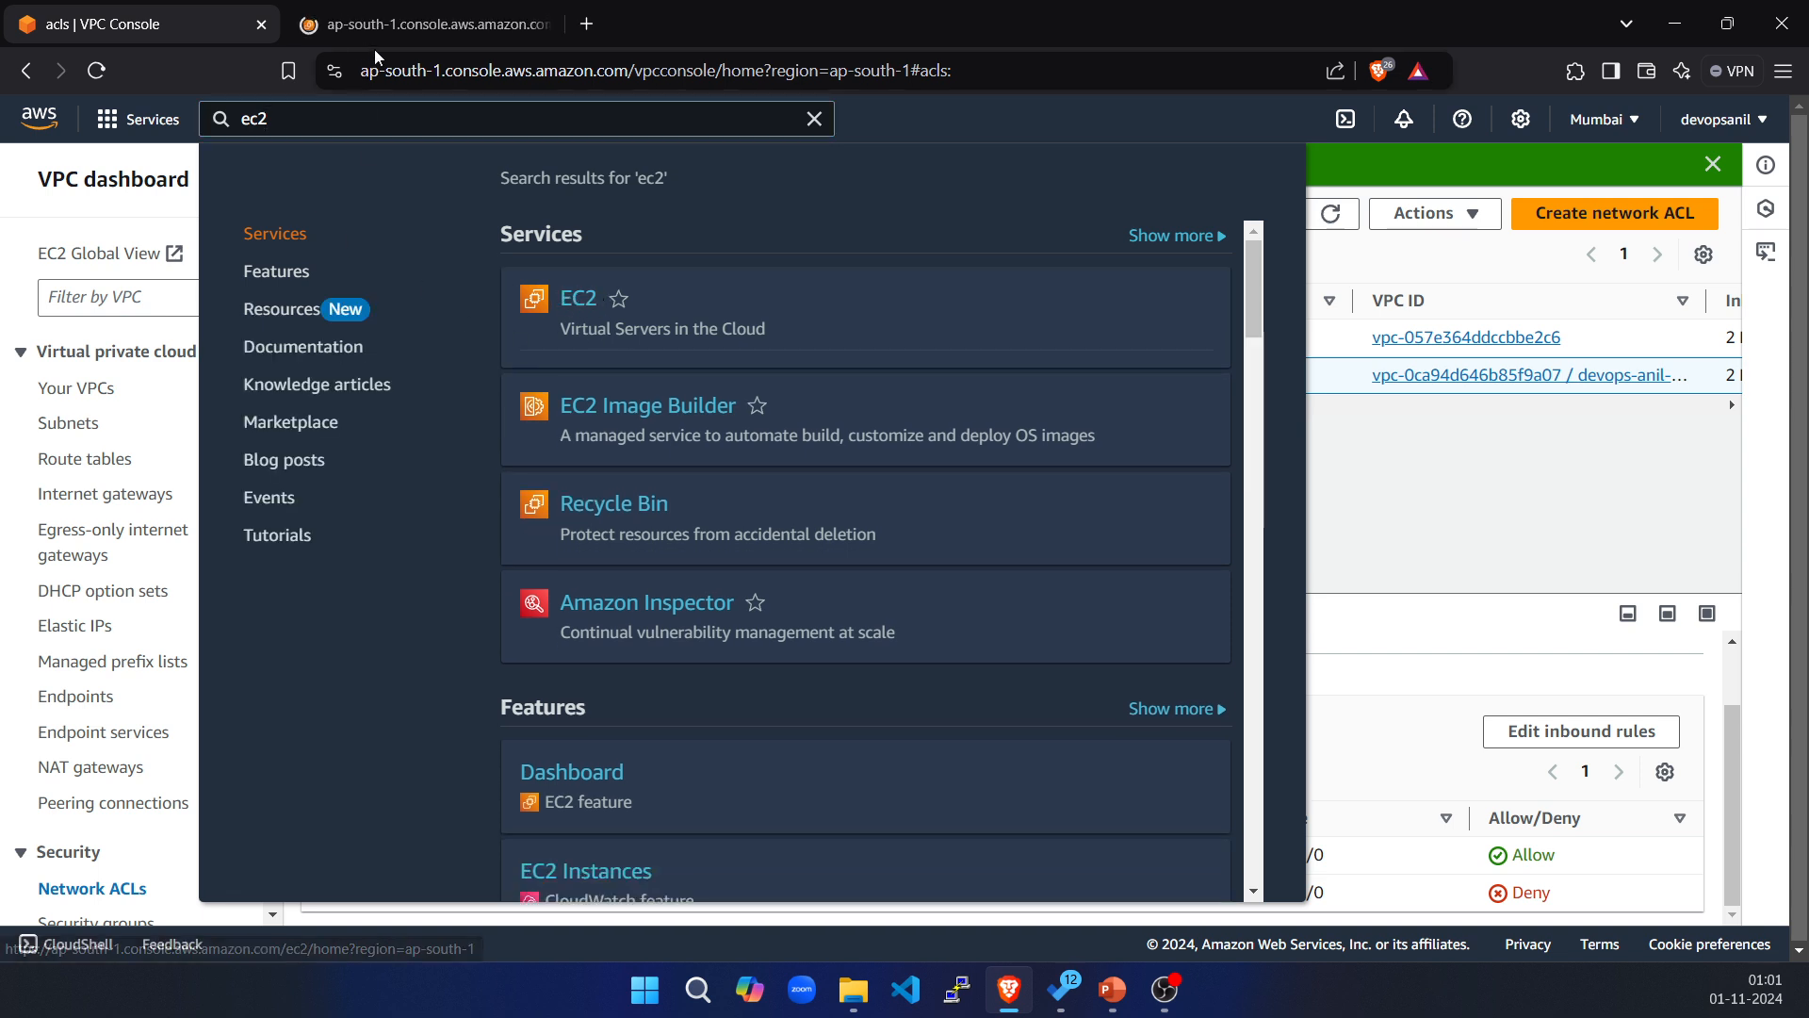
pyautogui.click(396, 26)
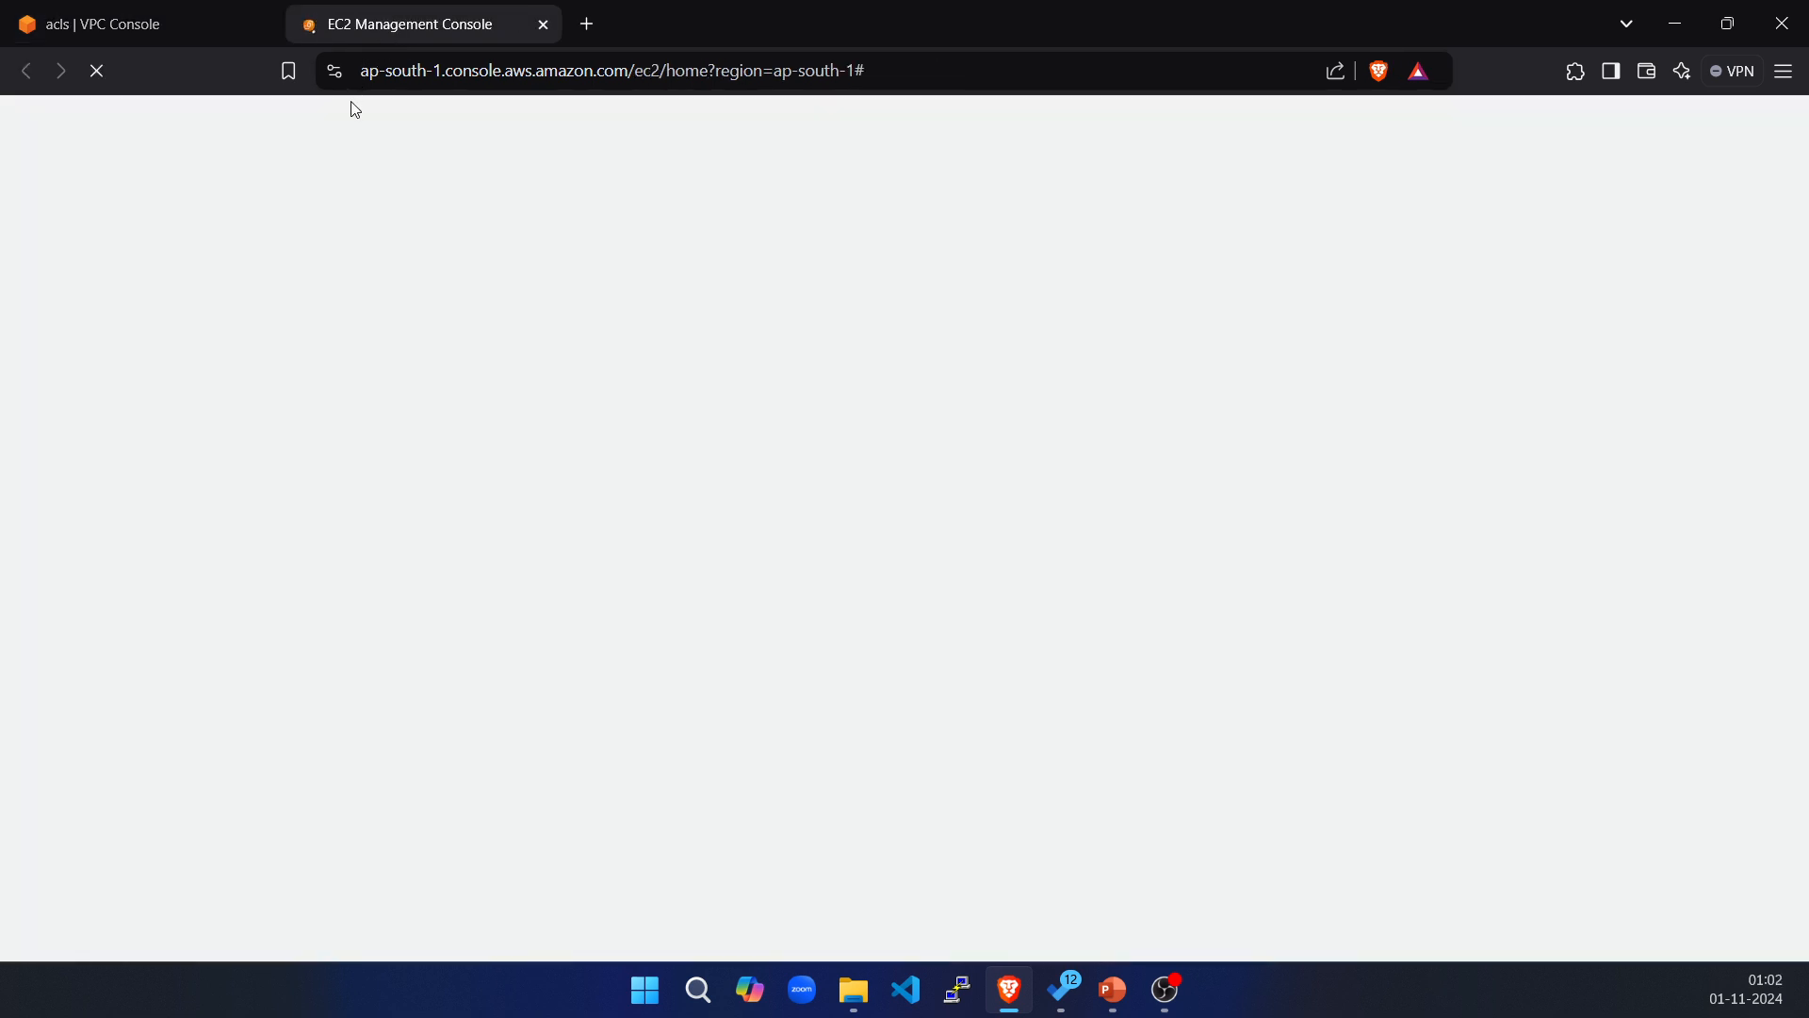
pyautogui.click(126, 19)
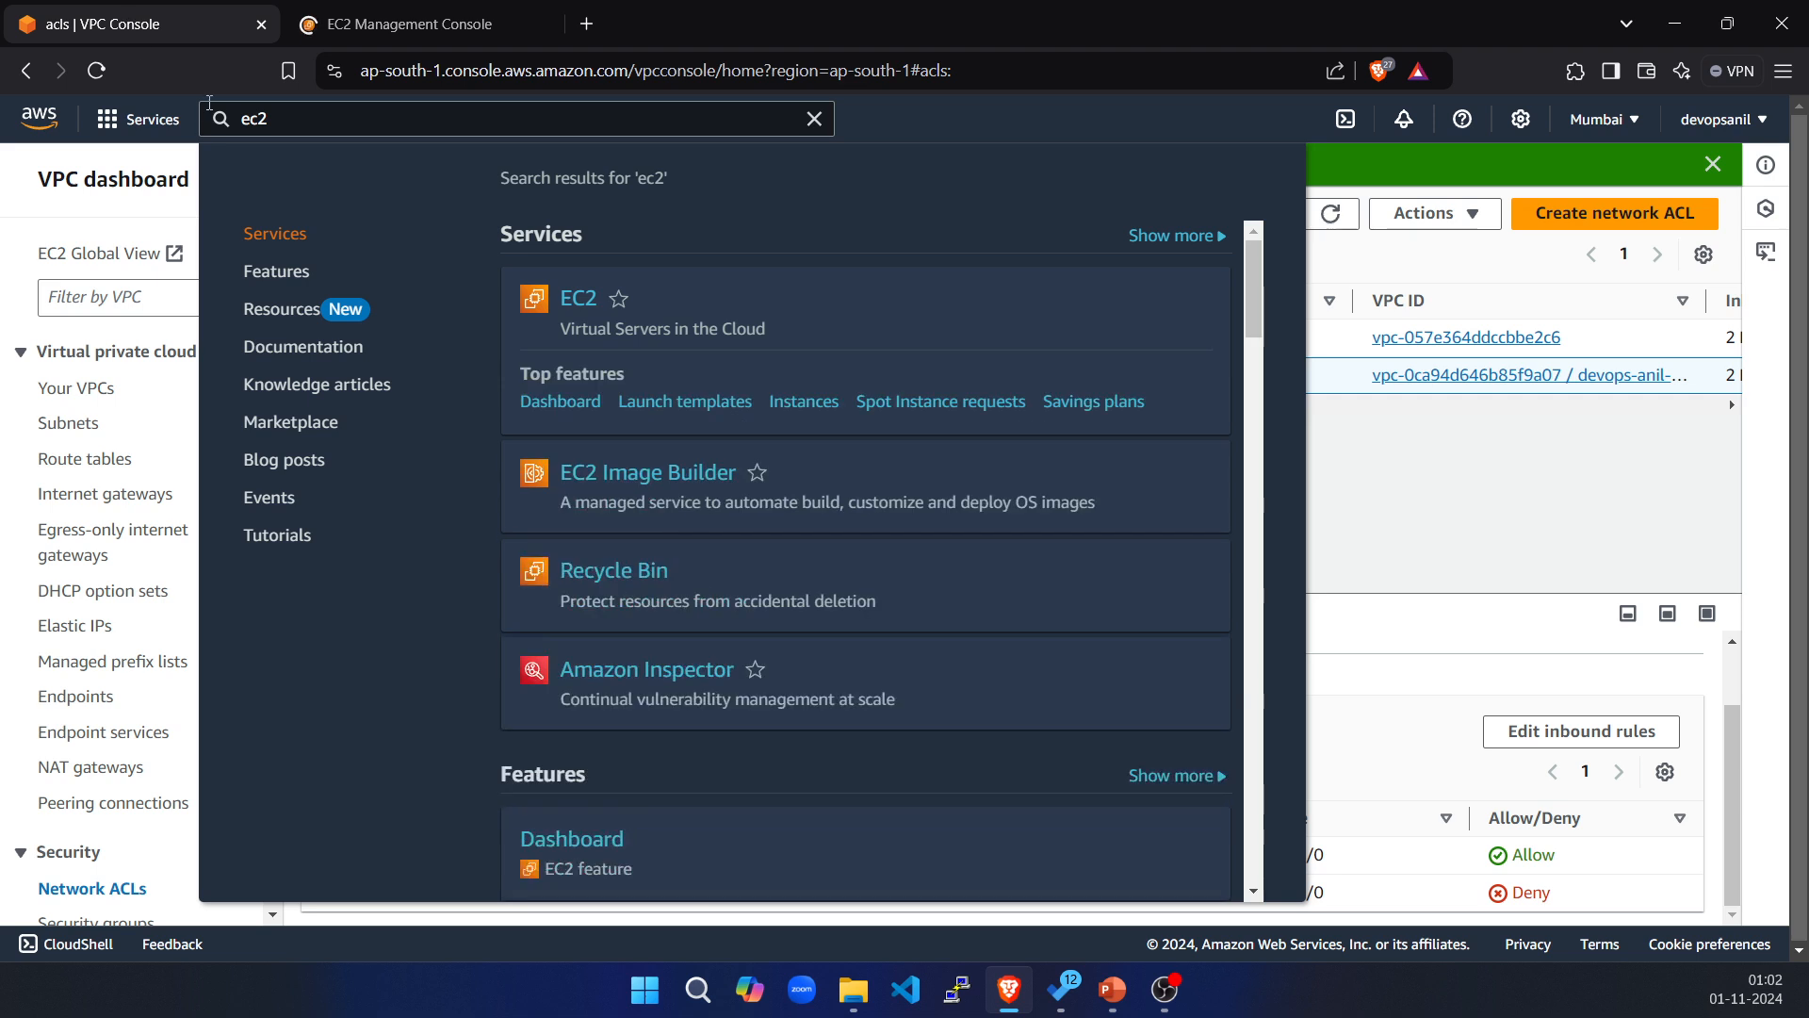
pyautogui.click(813, 121)
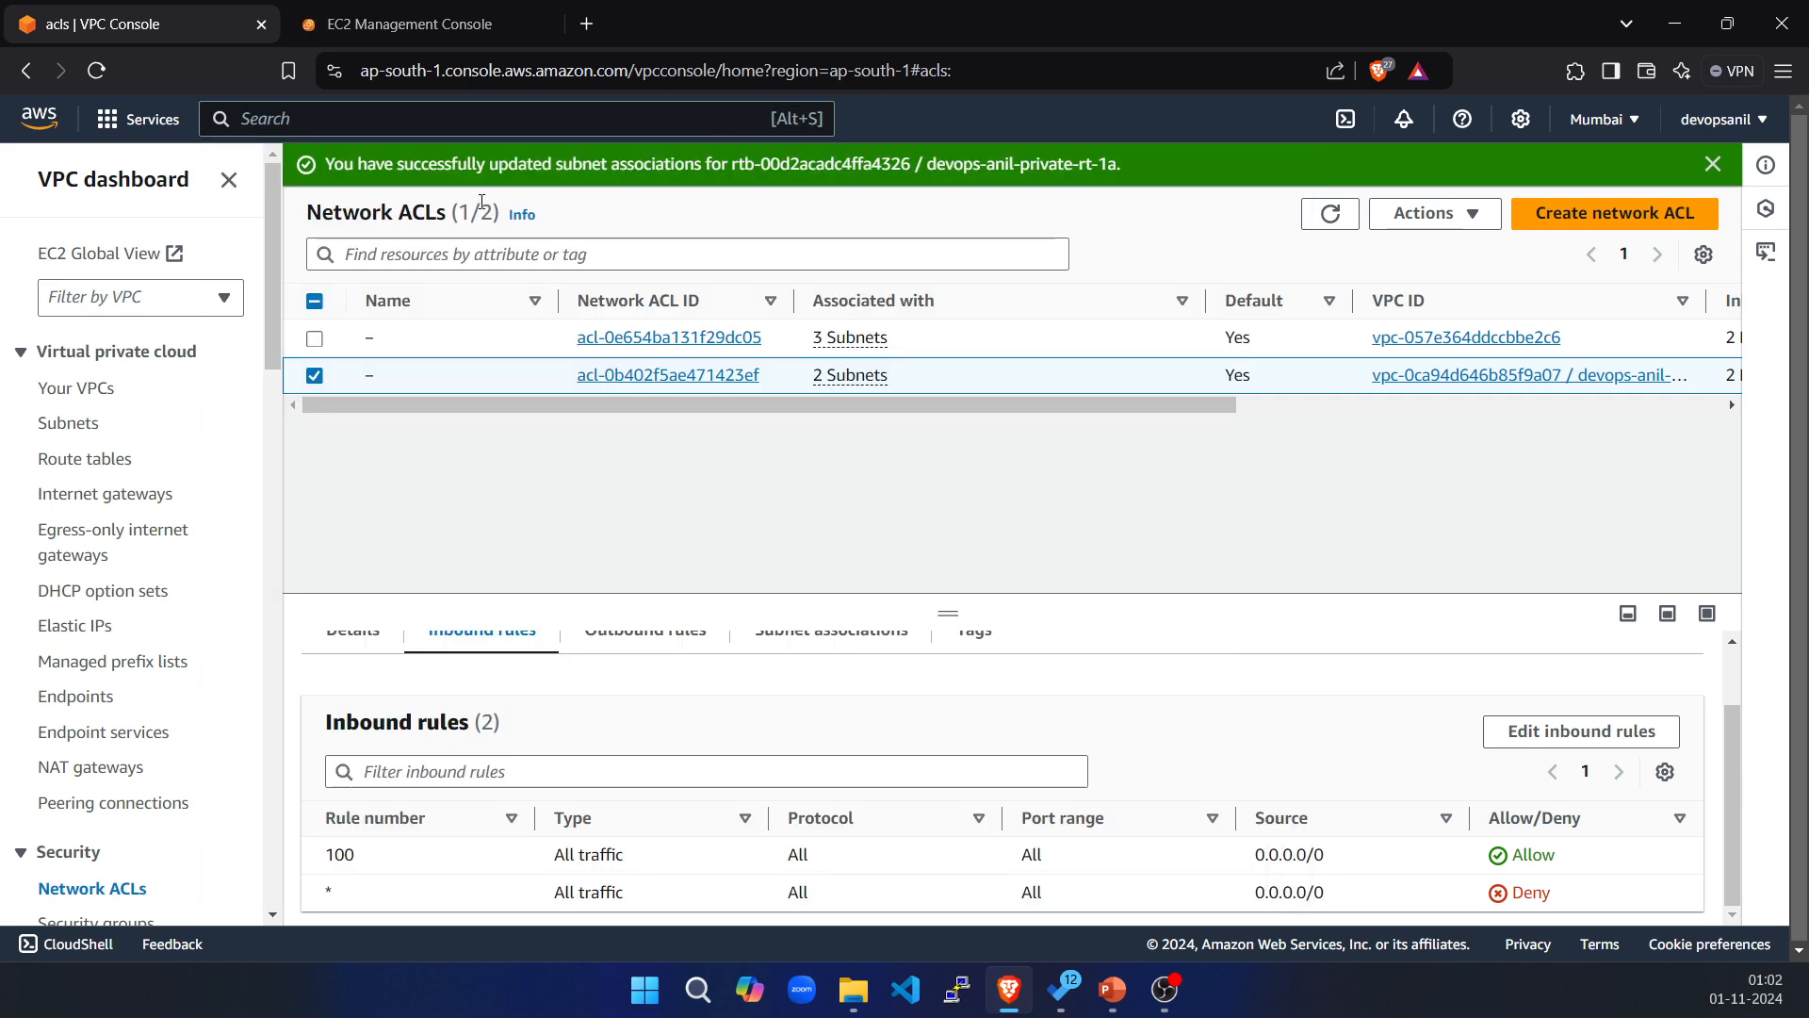
pyautogui.click(435, 21)
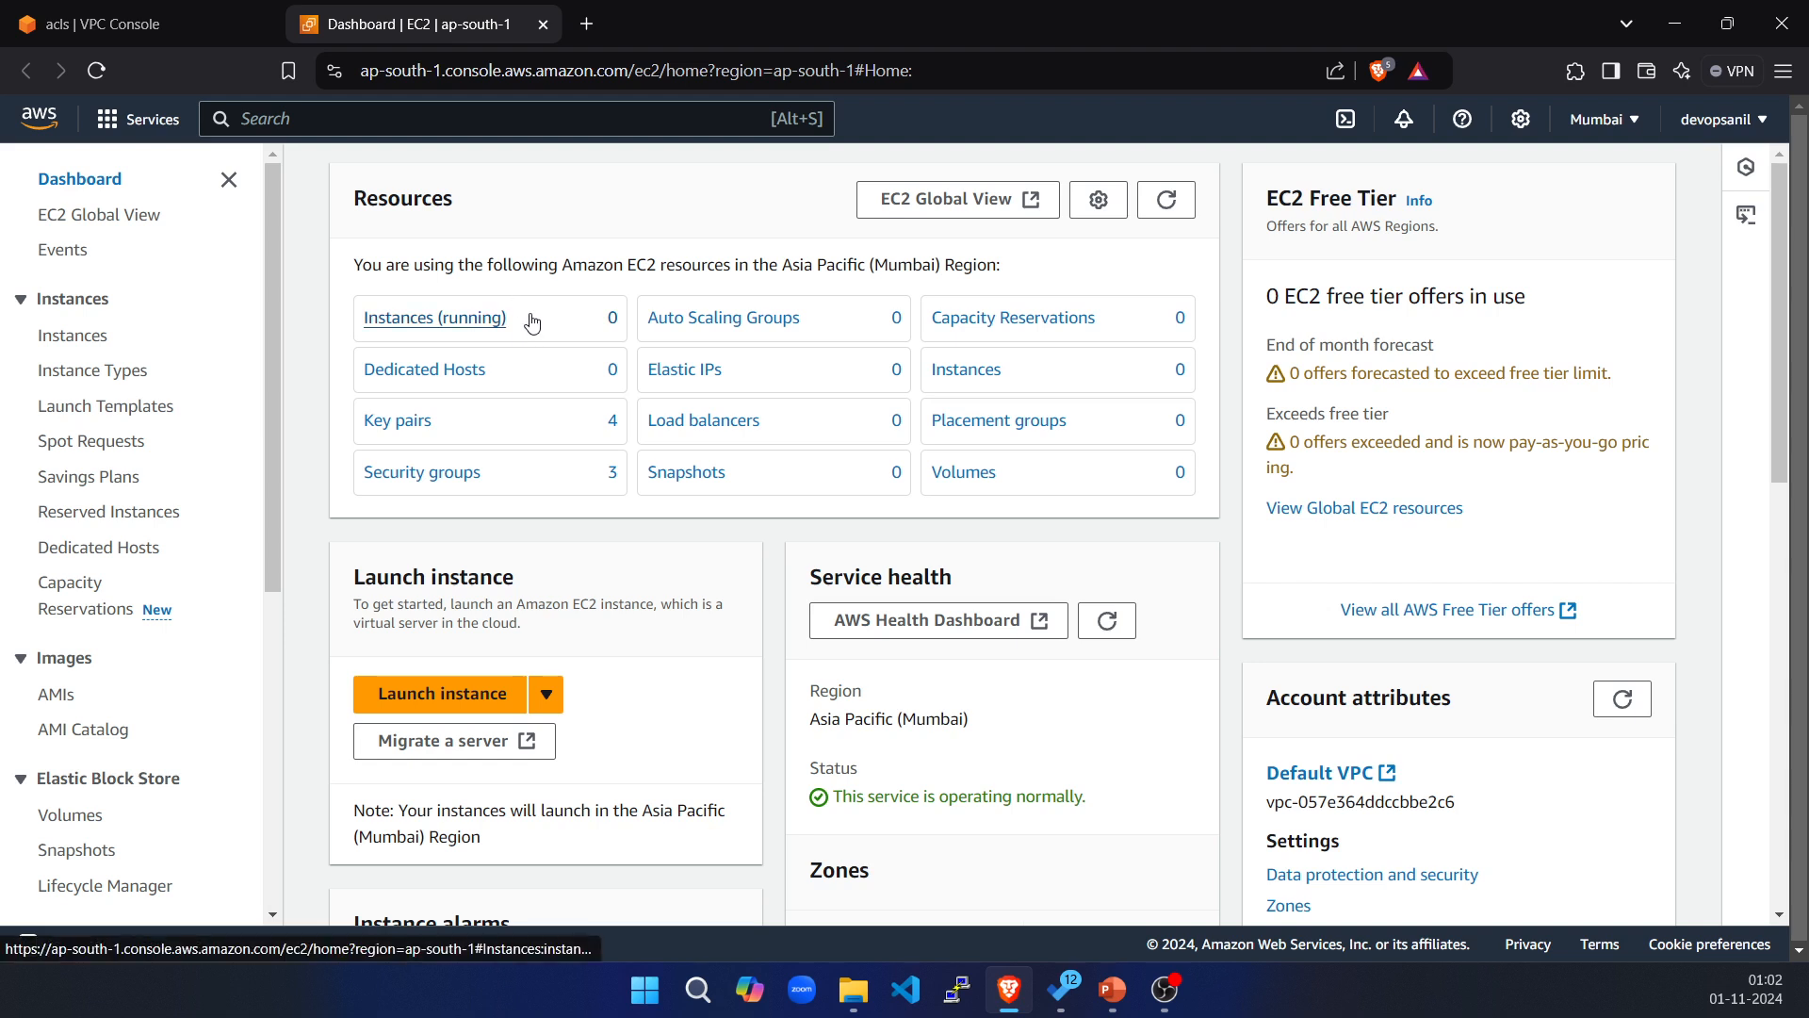
# Start launching a new EC2 instance from the instances list and name it public-test.
pyautogui.click(172, 352)
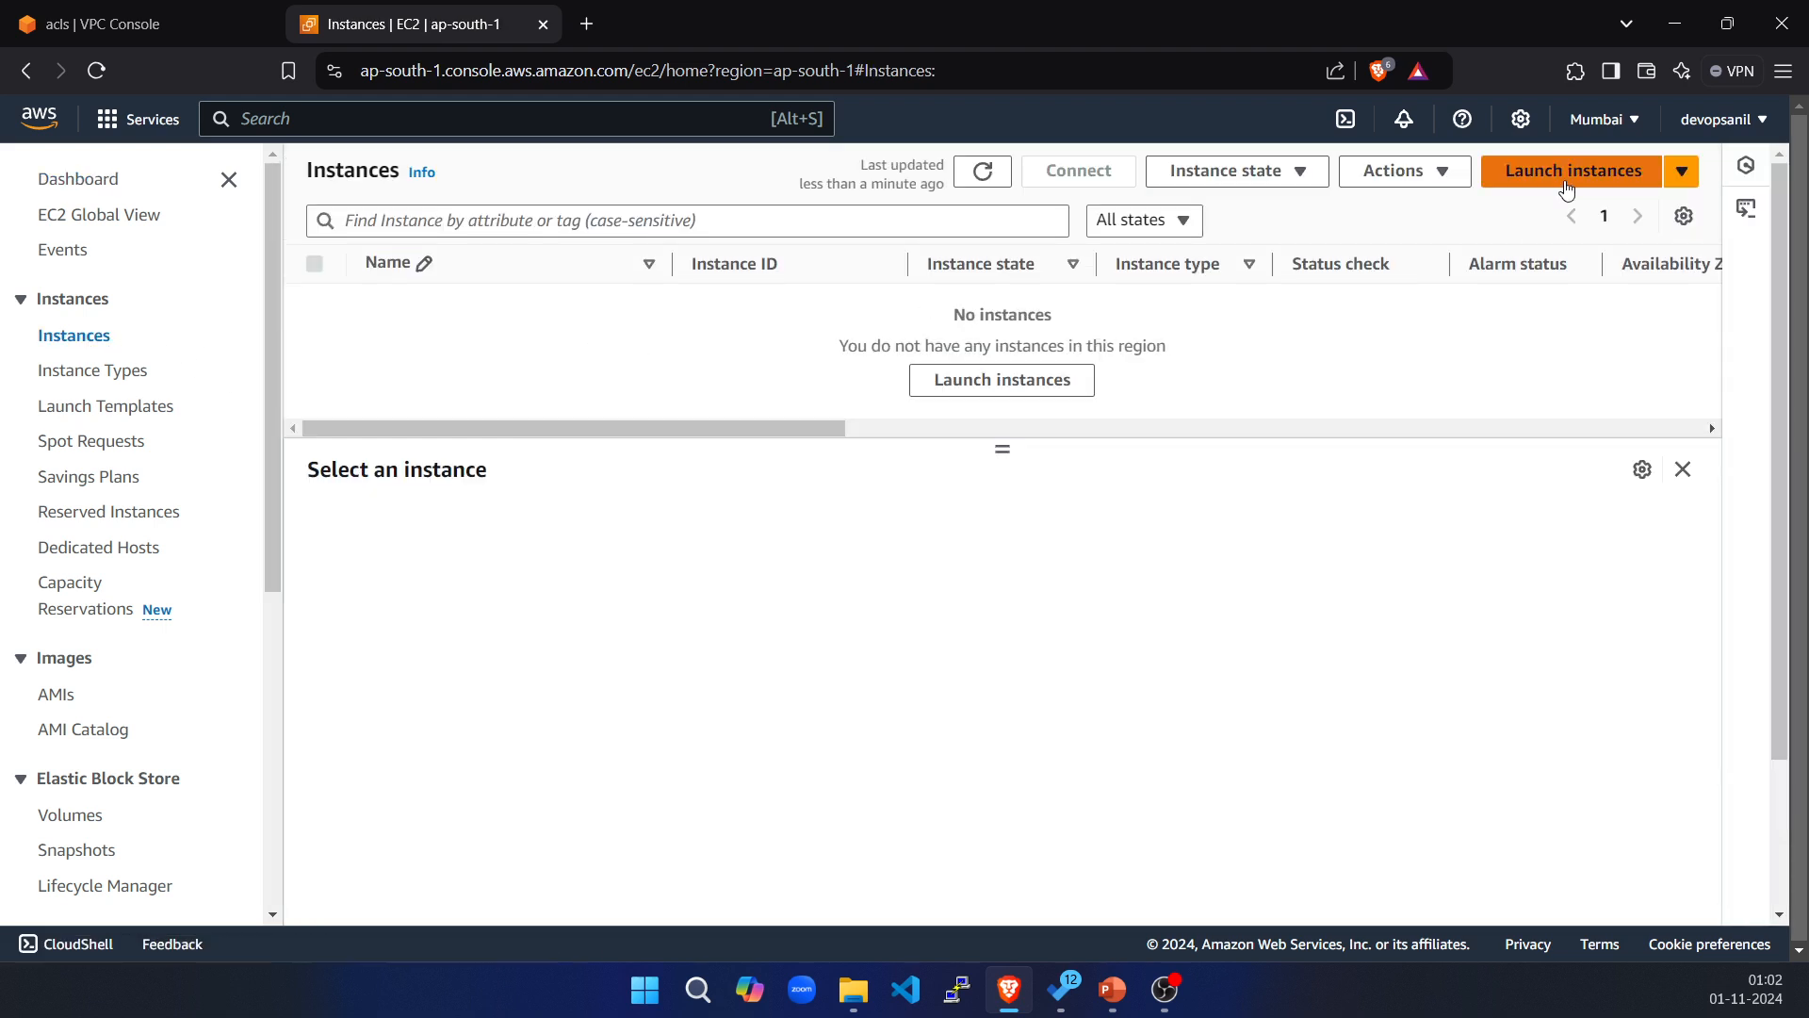
pyautogui.click(1568, 174)
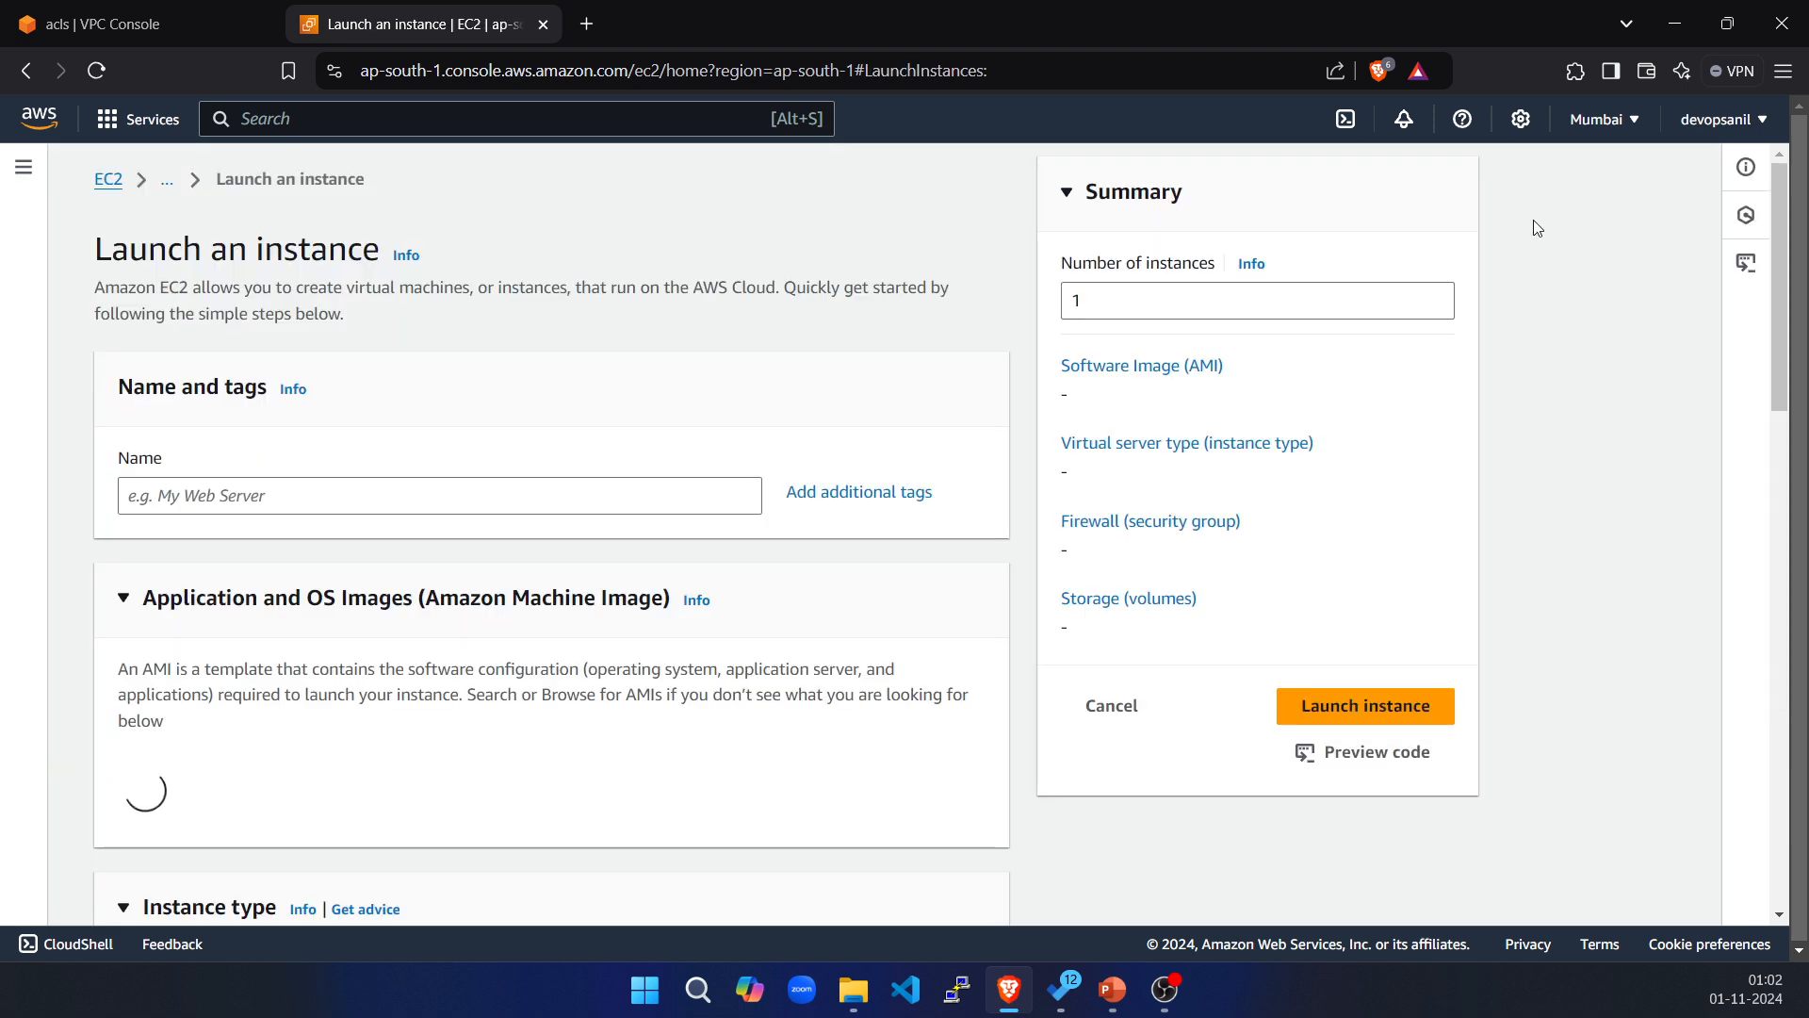
pyautogui.click(274, 501)
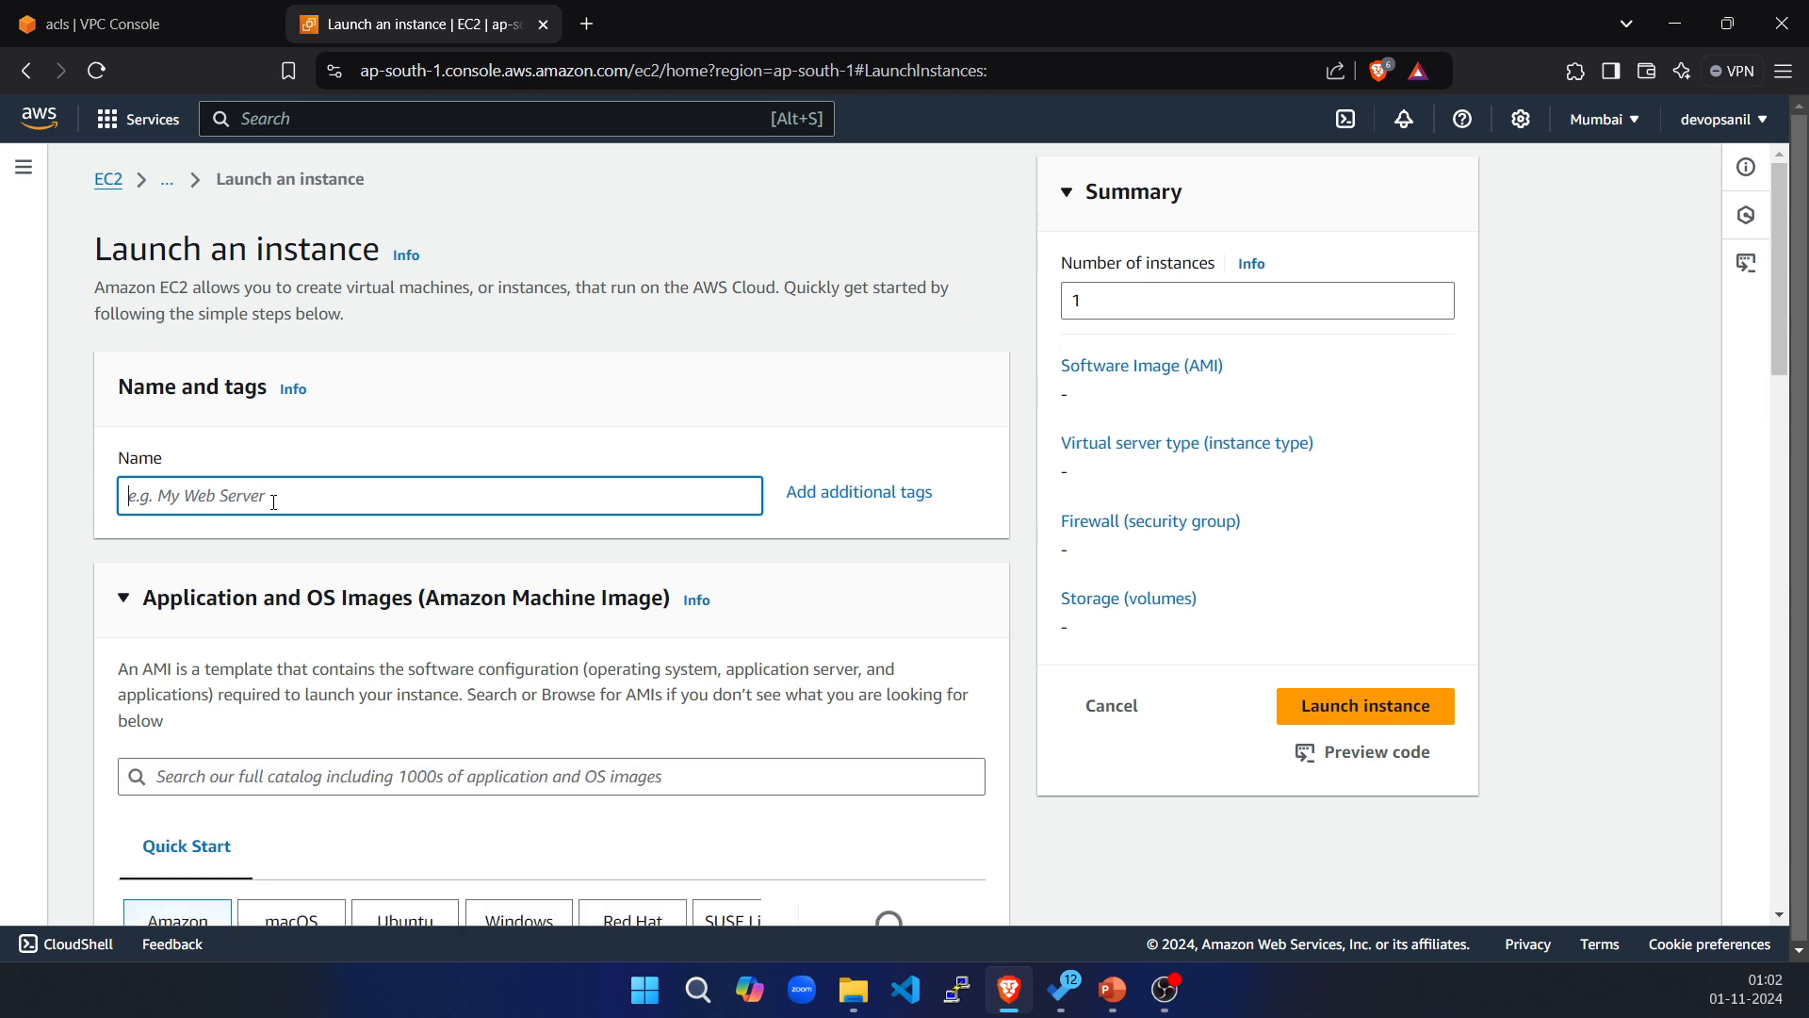
pyautogui.write('public-test')
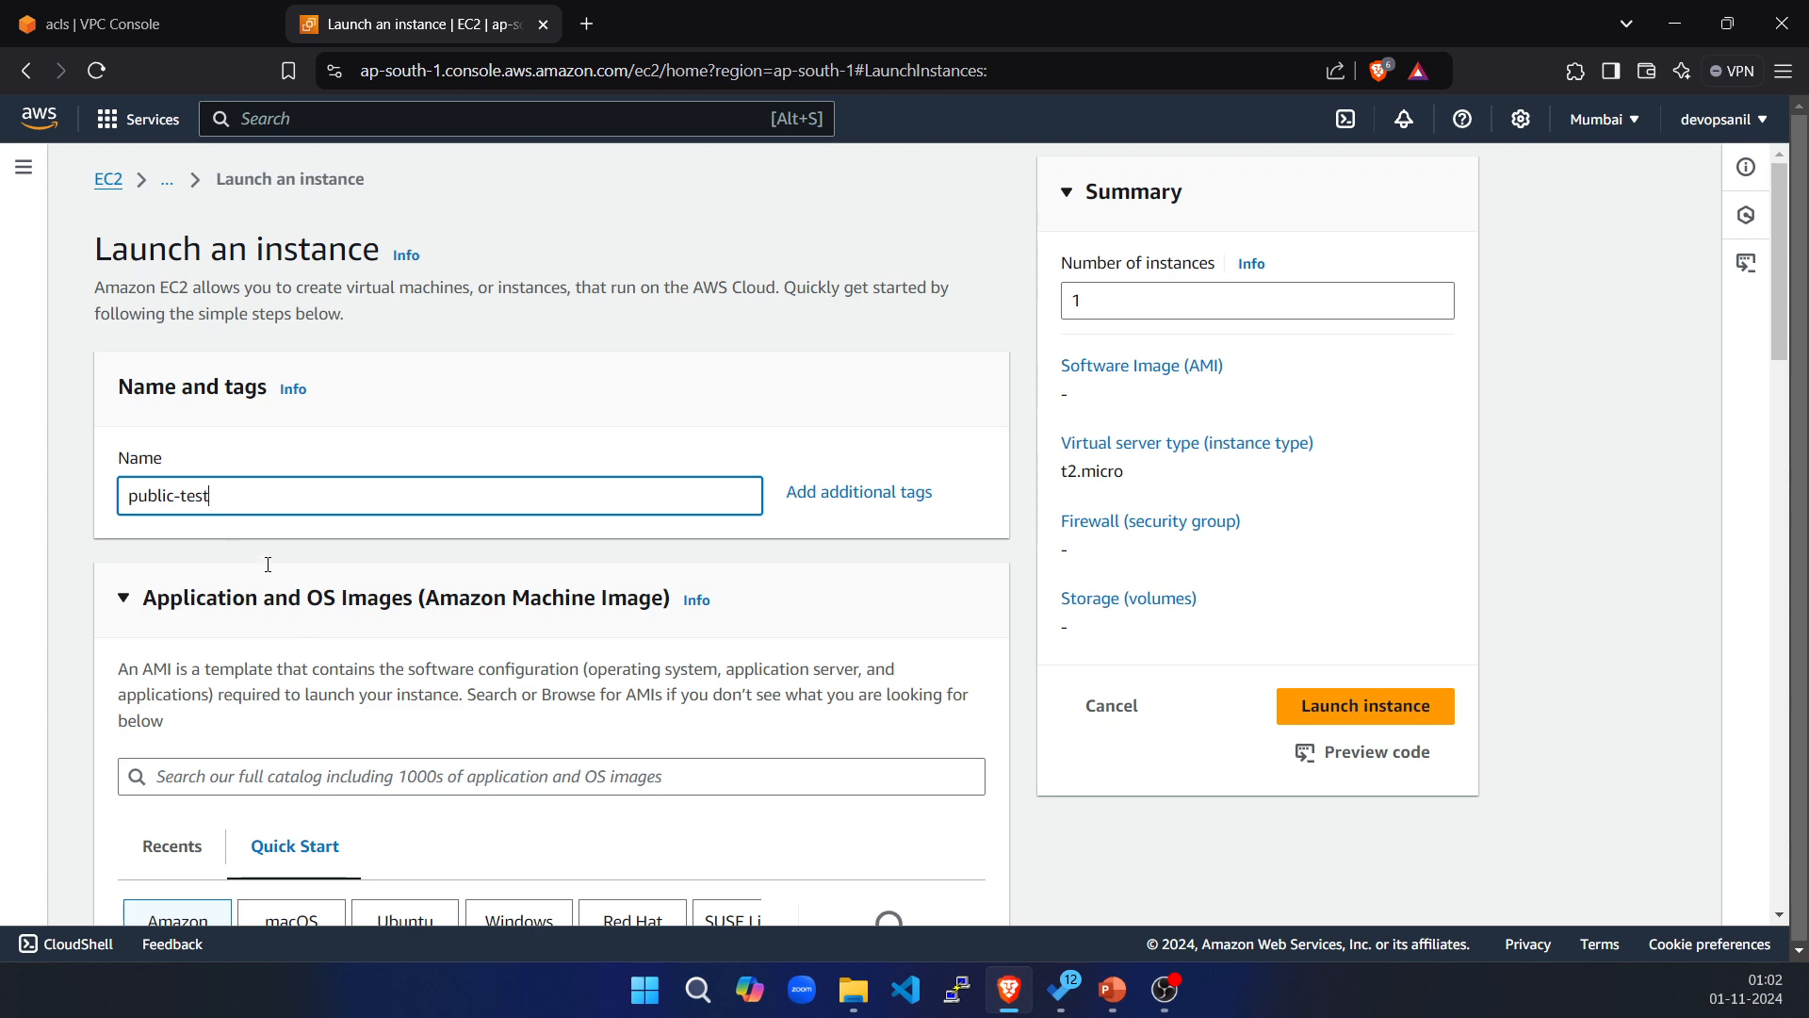
# Choose the Ubuntu Server 24.04 LTS quick start image for the public-test instance.
pyautogui.scroll(-5, 295, 586)
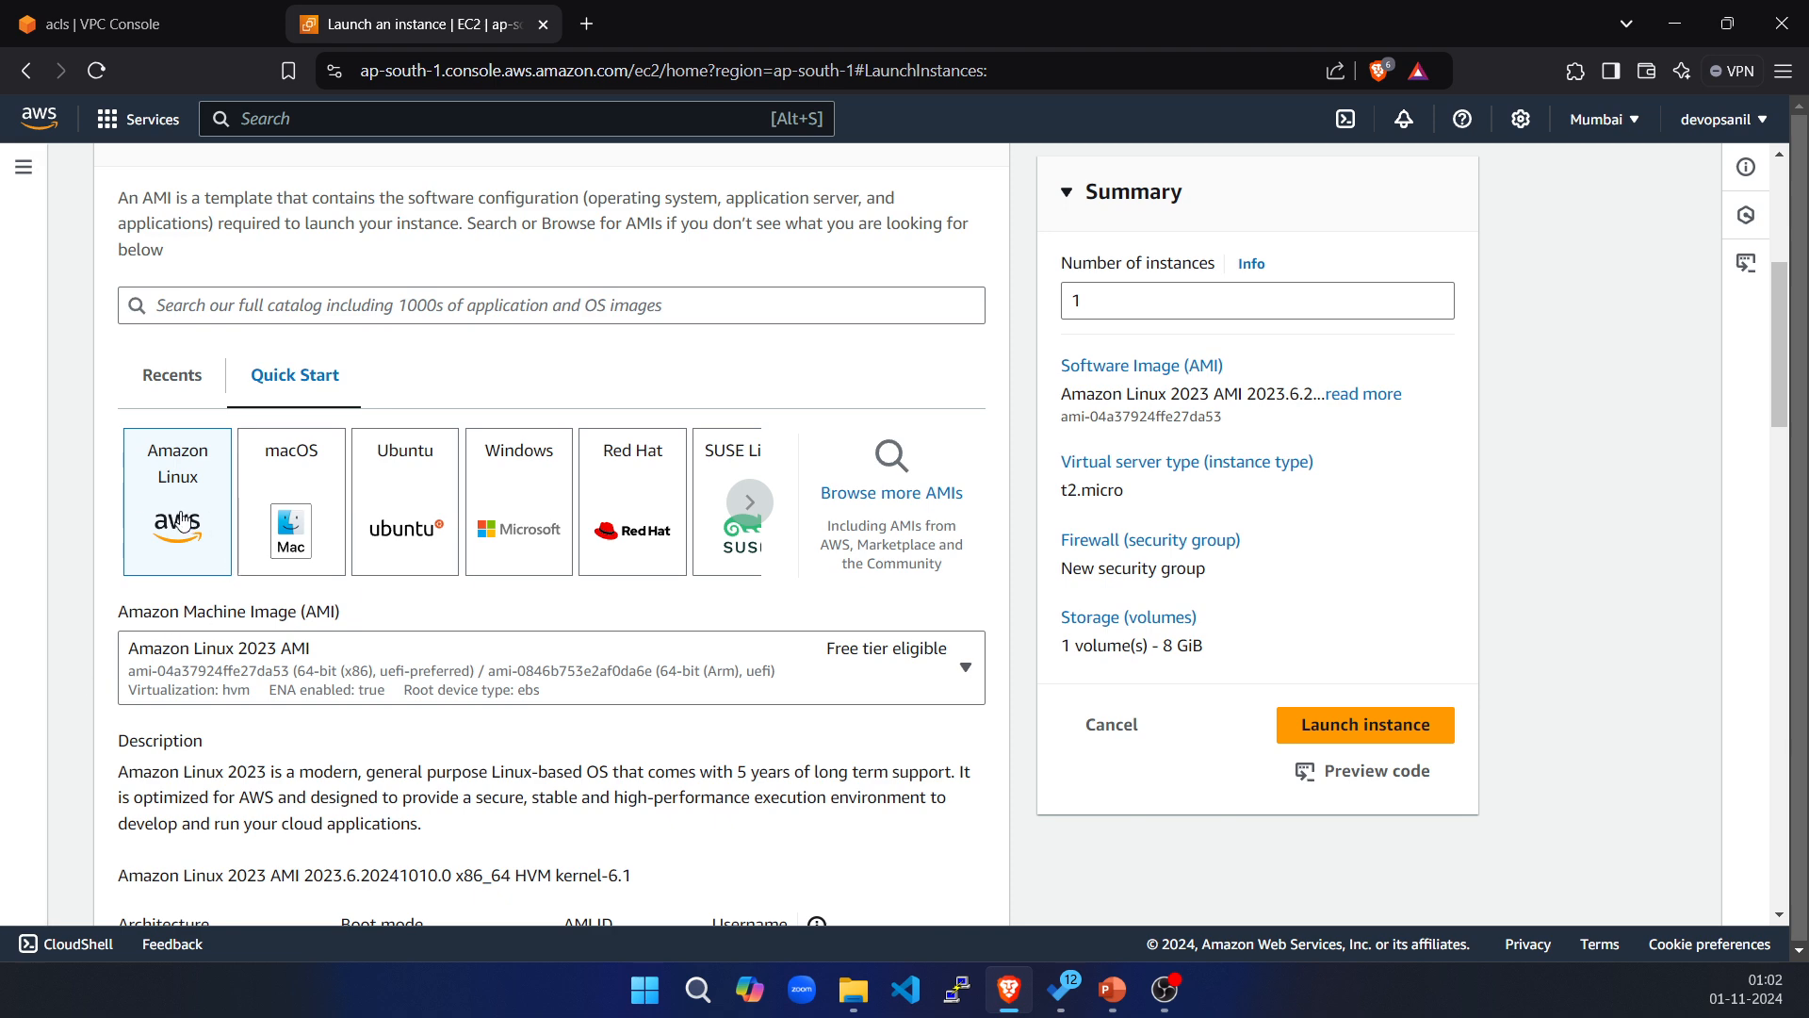
pyautogui.scroll(-1, 182, 521)
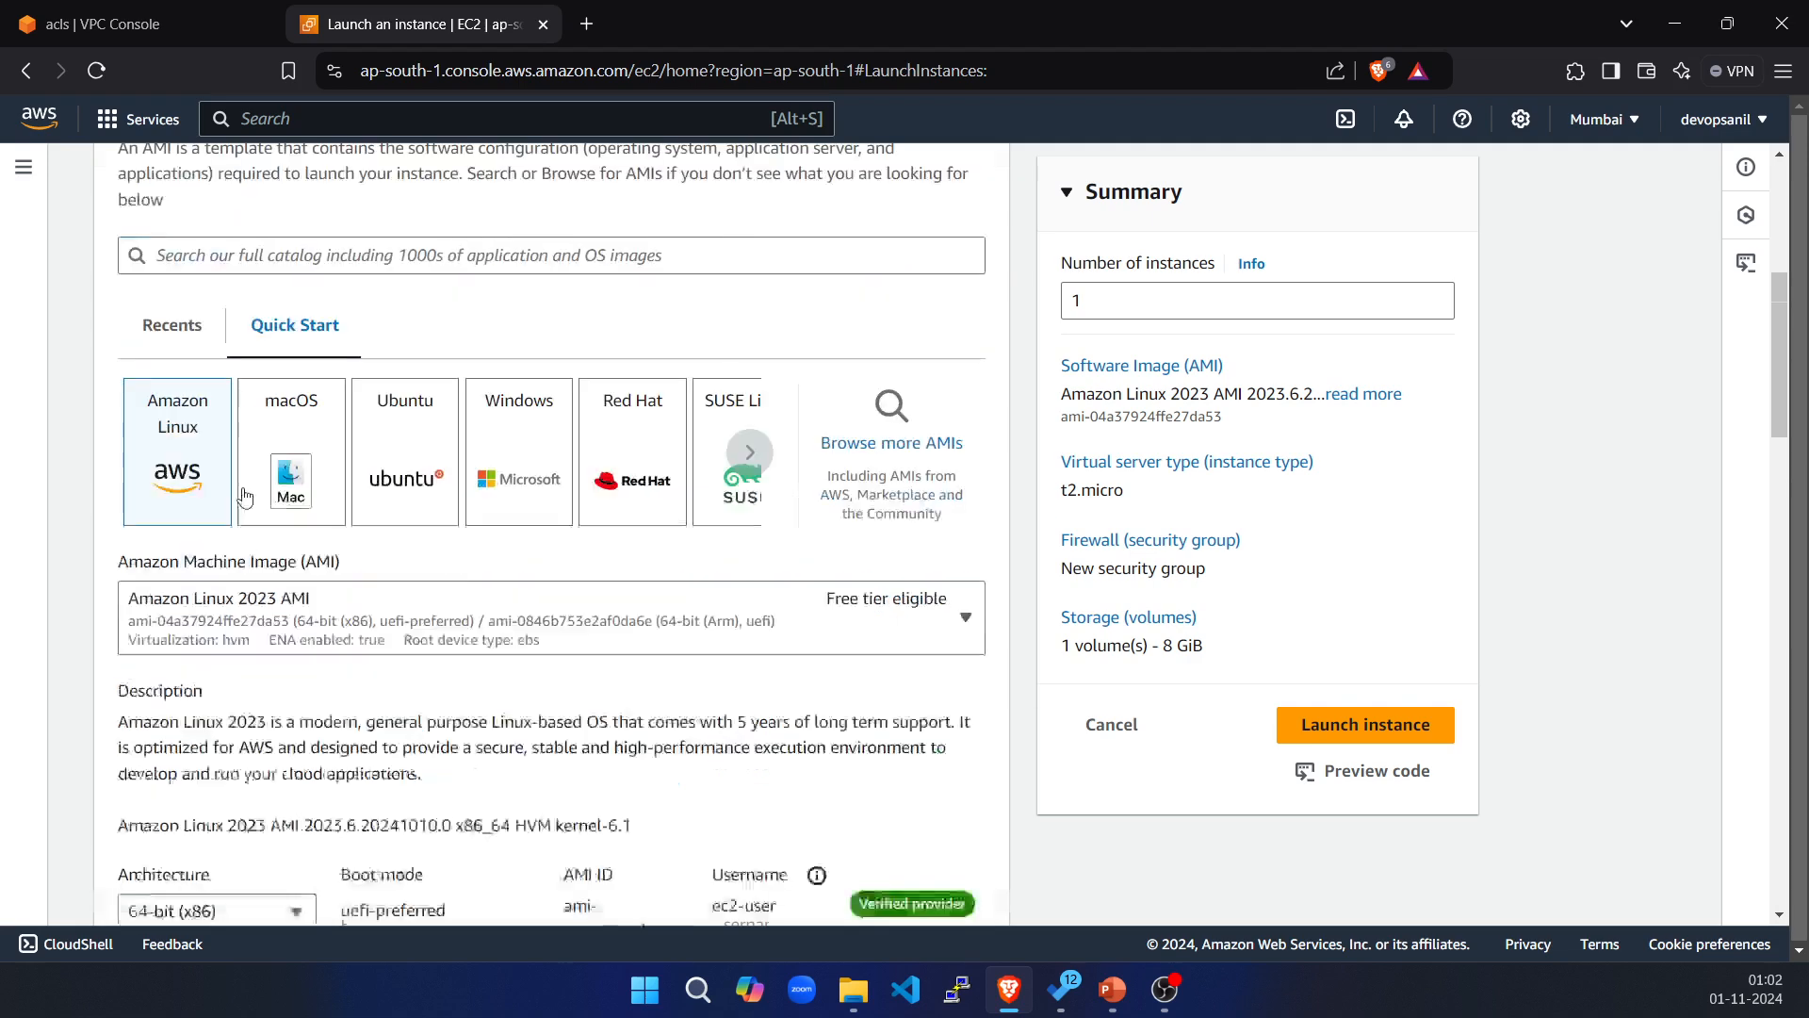
pyautogui.scroll(1, 245, 497)
pyautogui.click(411, 508)
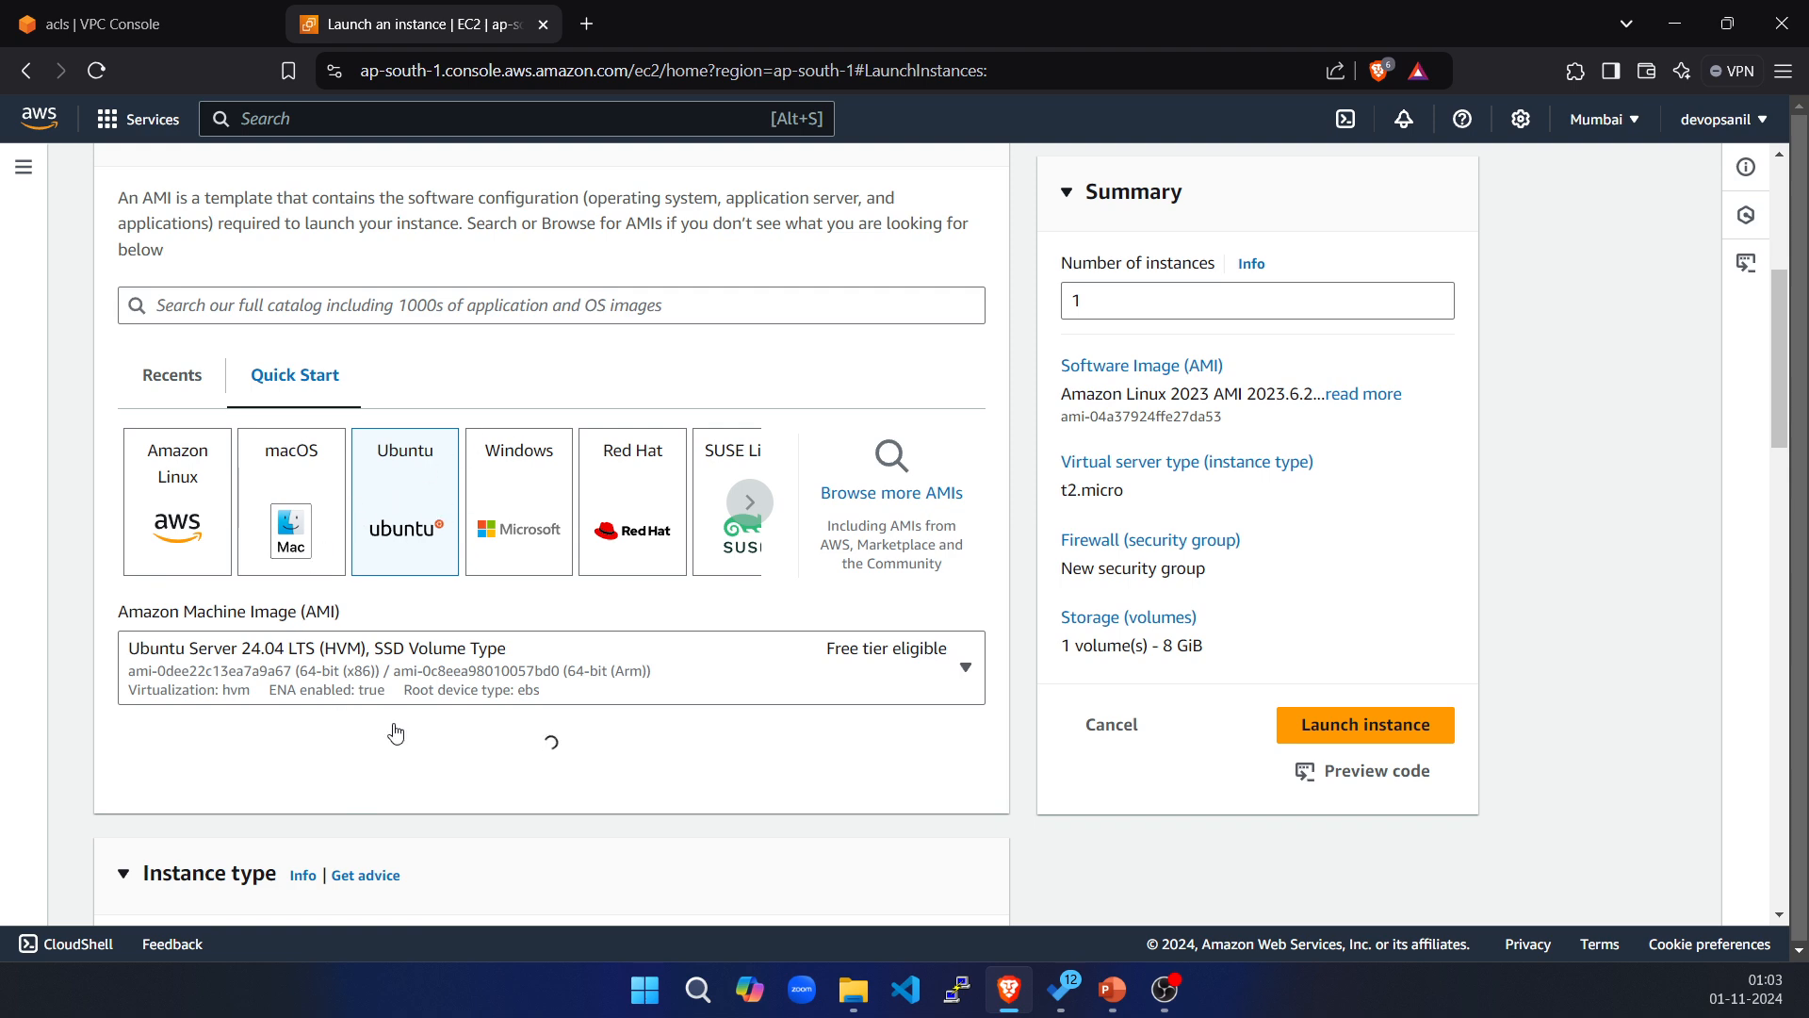
# Select the existing key pair web as the login key for the instance.
pyautogui.scroll(-3, 513, 754)
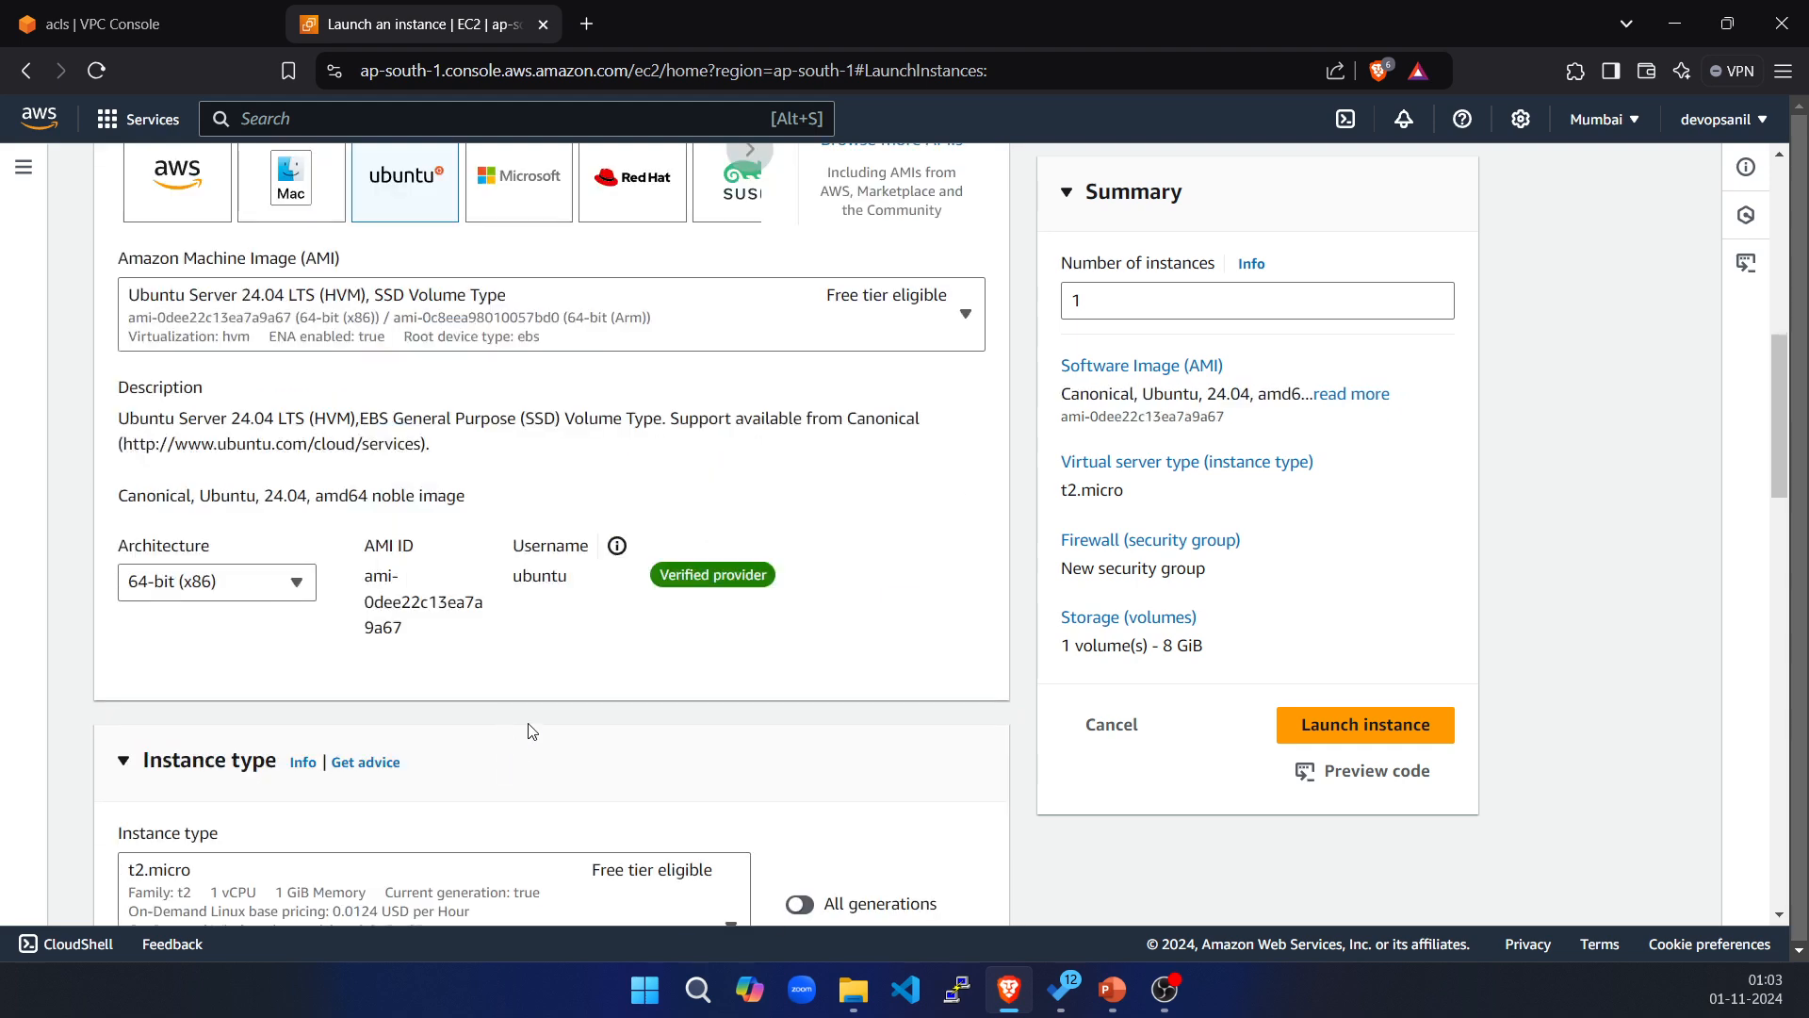
pyautogui.scroll(-3, 260, 655)
pyautogui.scroll(-1, 216, 674)
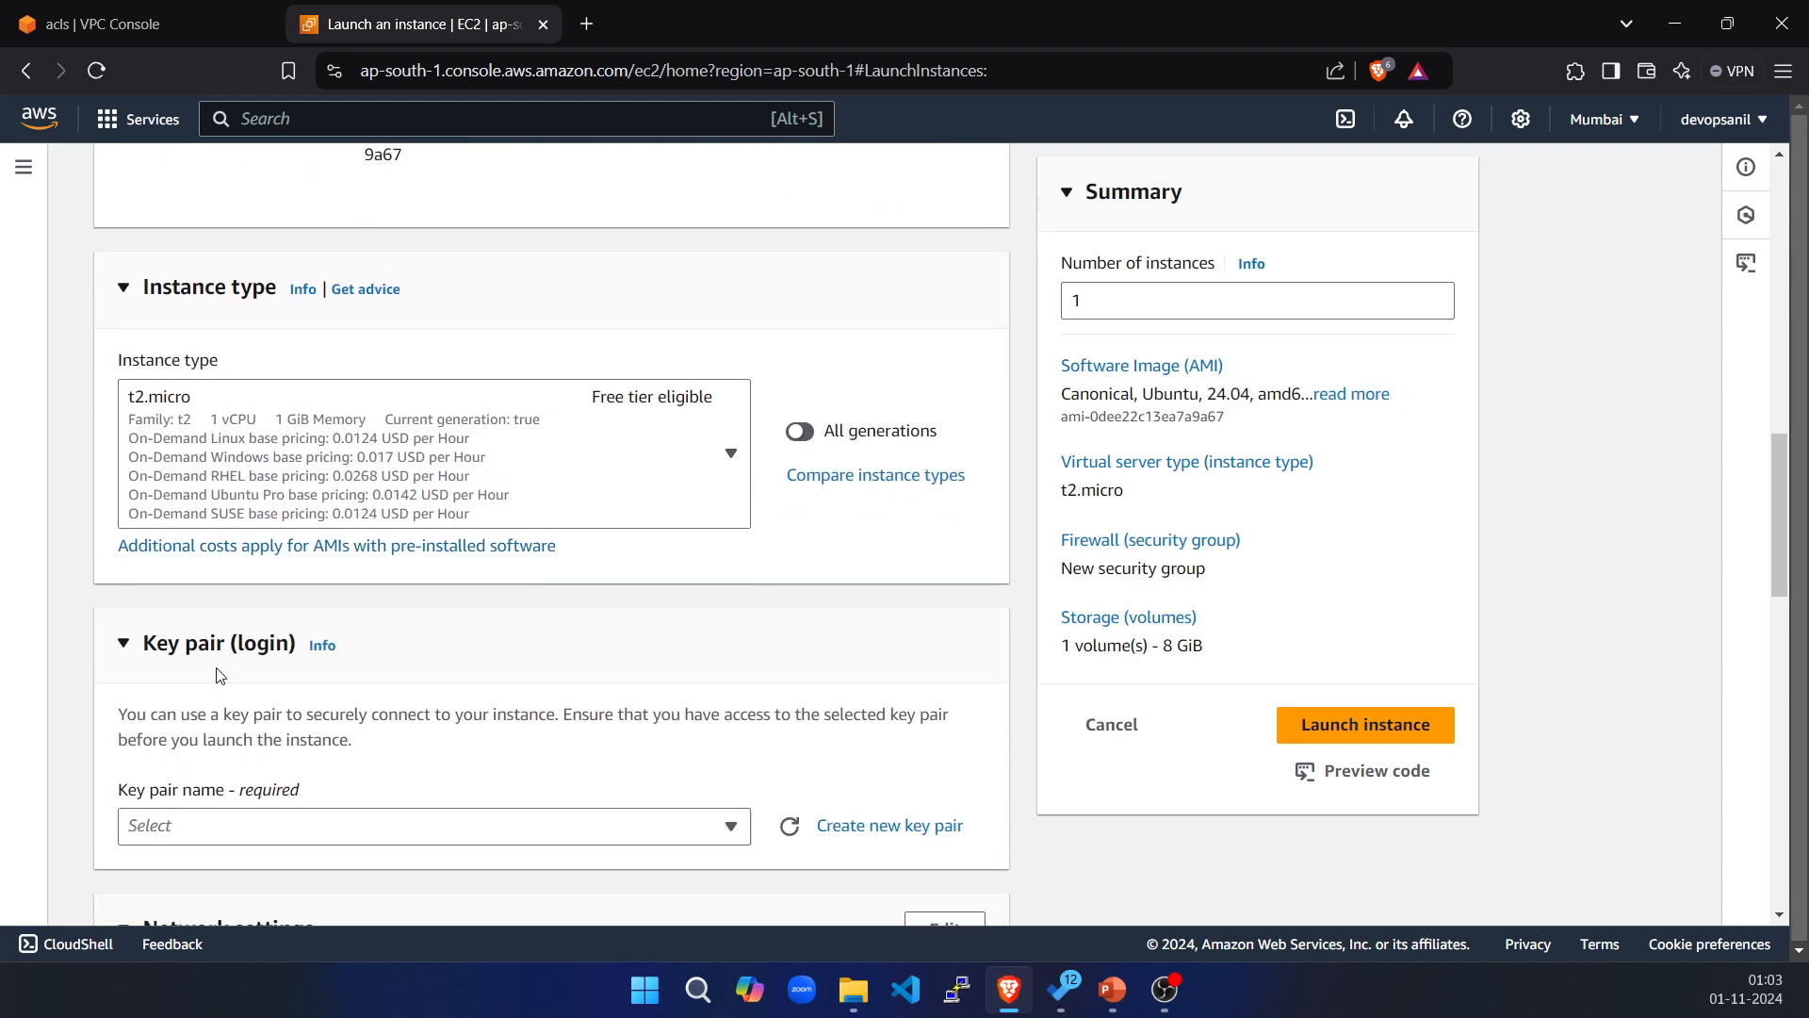
pyautogui.scroll(-3, 216, 675)
pyautogui.click(576, 485)
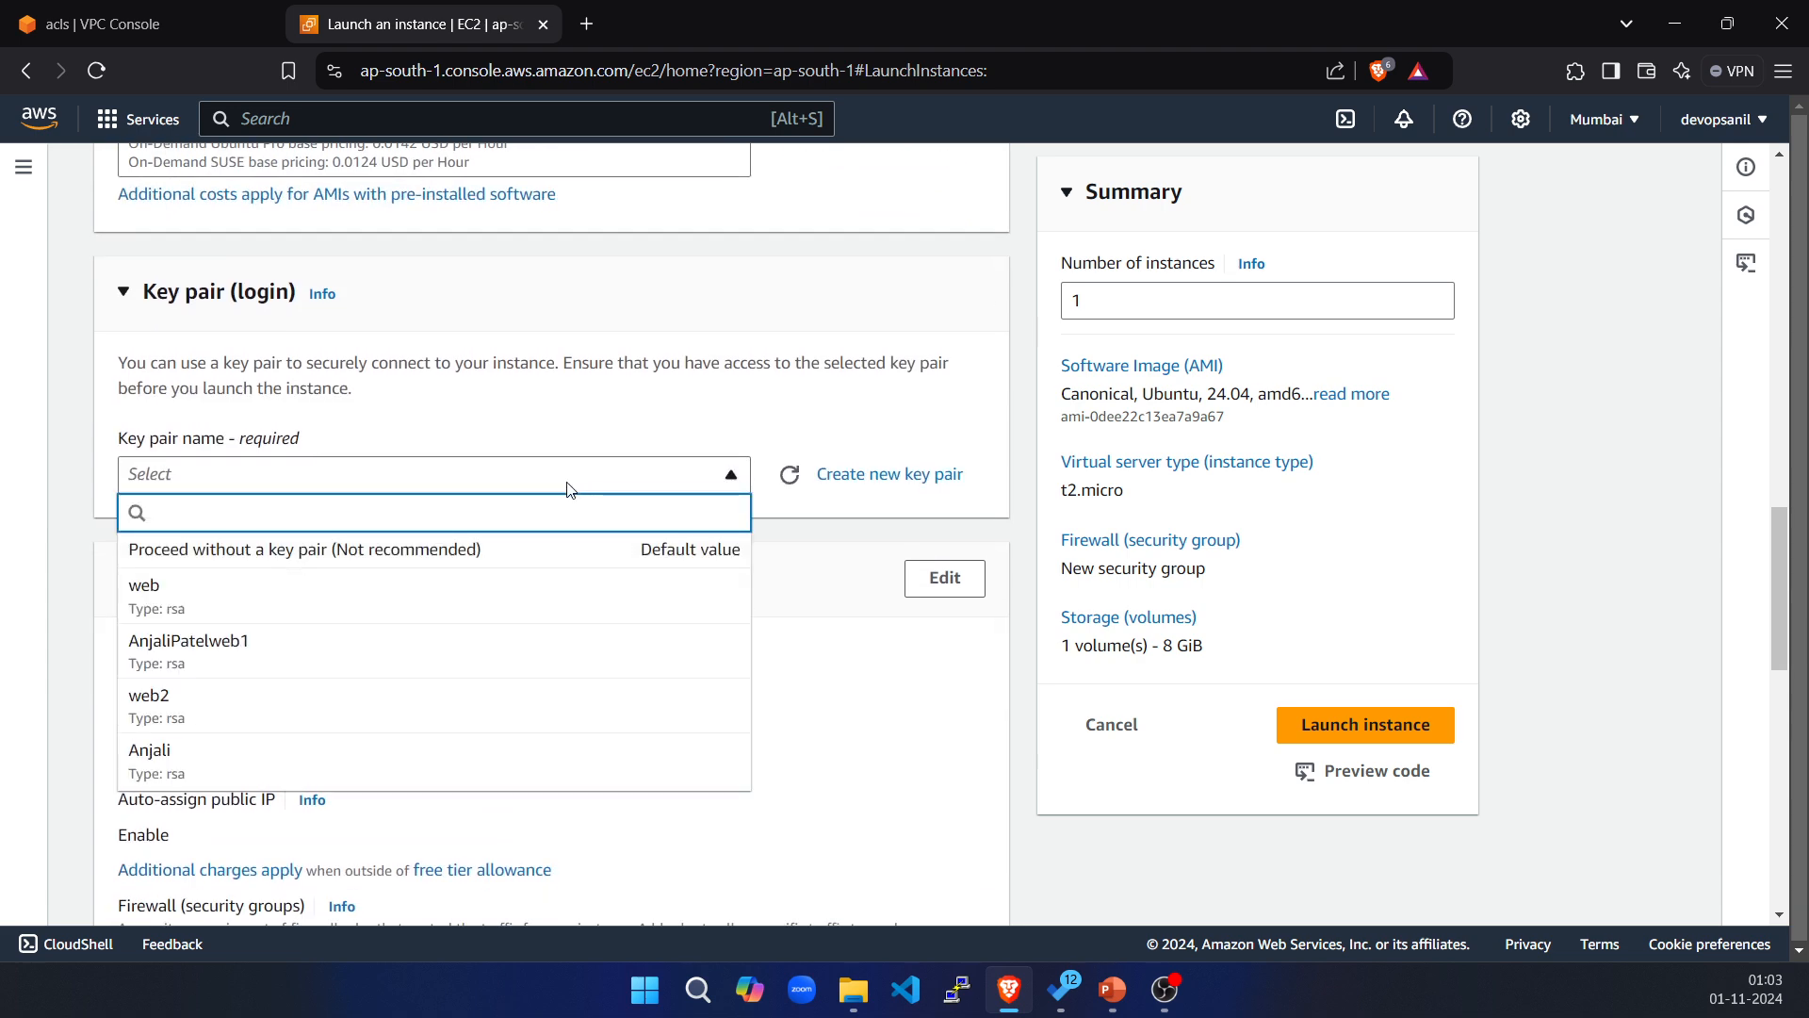
pyautogui.click(181, 598)
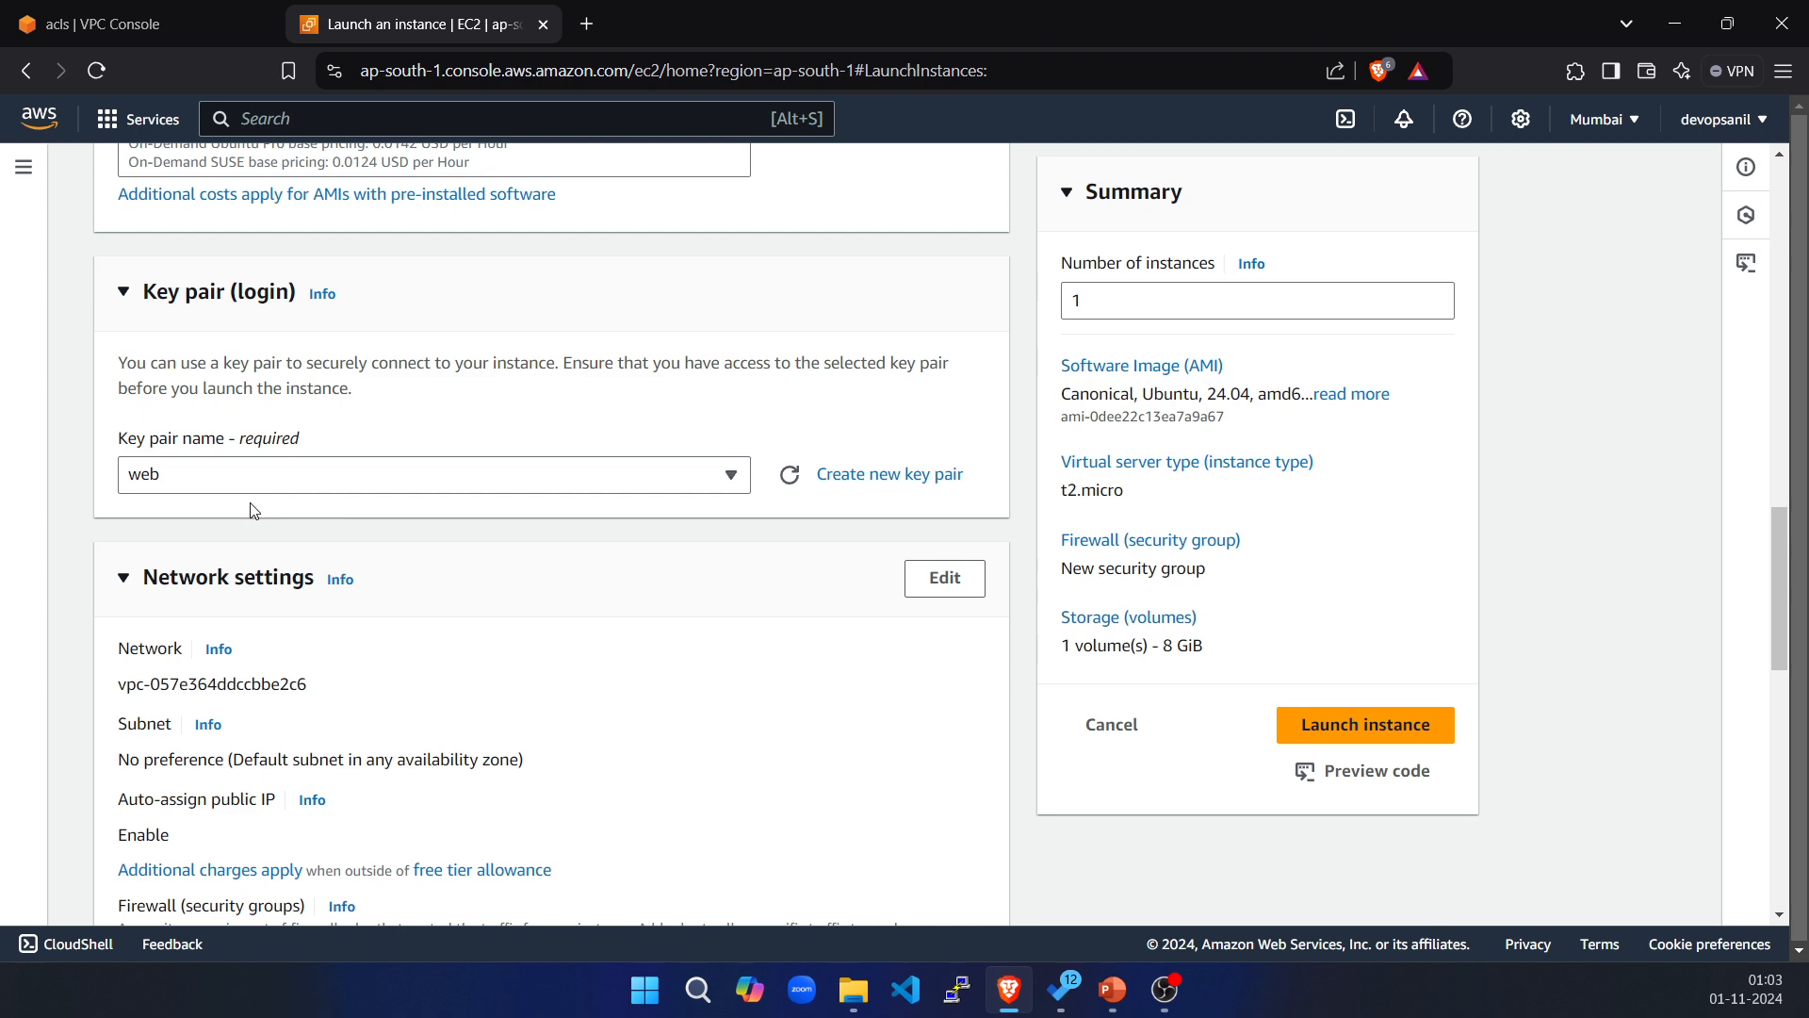
# Edit the instance's network settings to use devops-anil-vpc and public-subnet-1a, with auto-assign public IP enabled.
pyautogui.scroll(-2, 82, 652)
pyautogui.scroll(-2, 82, 652)
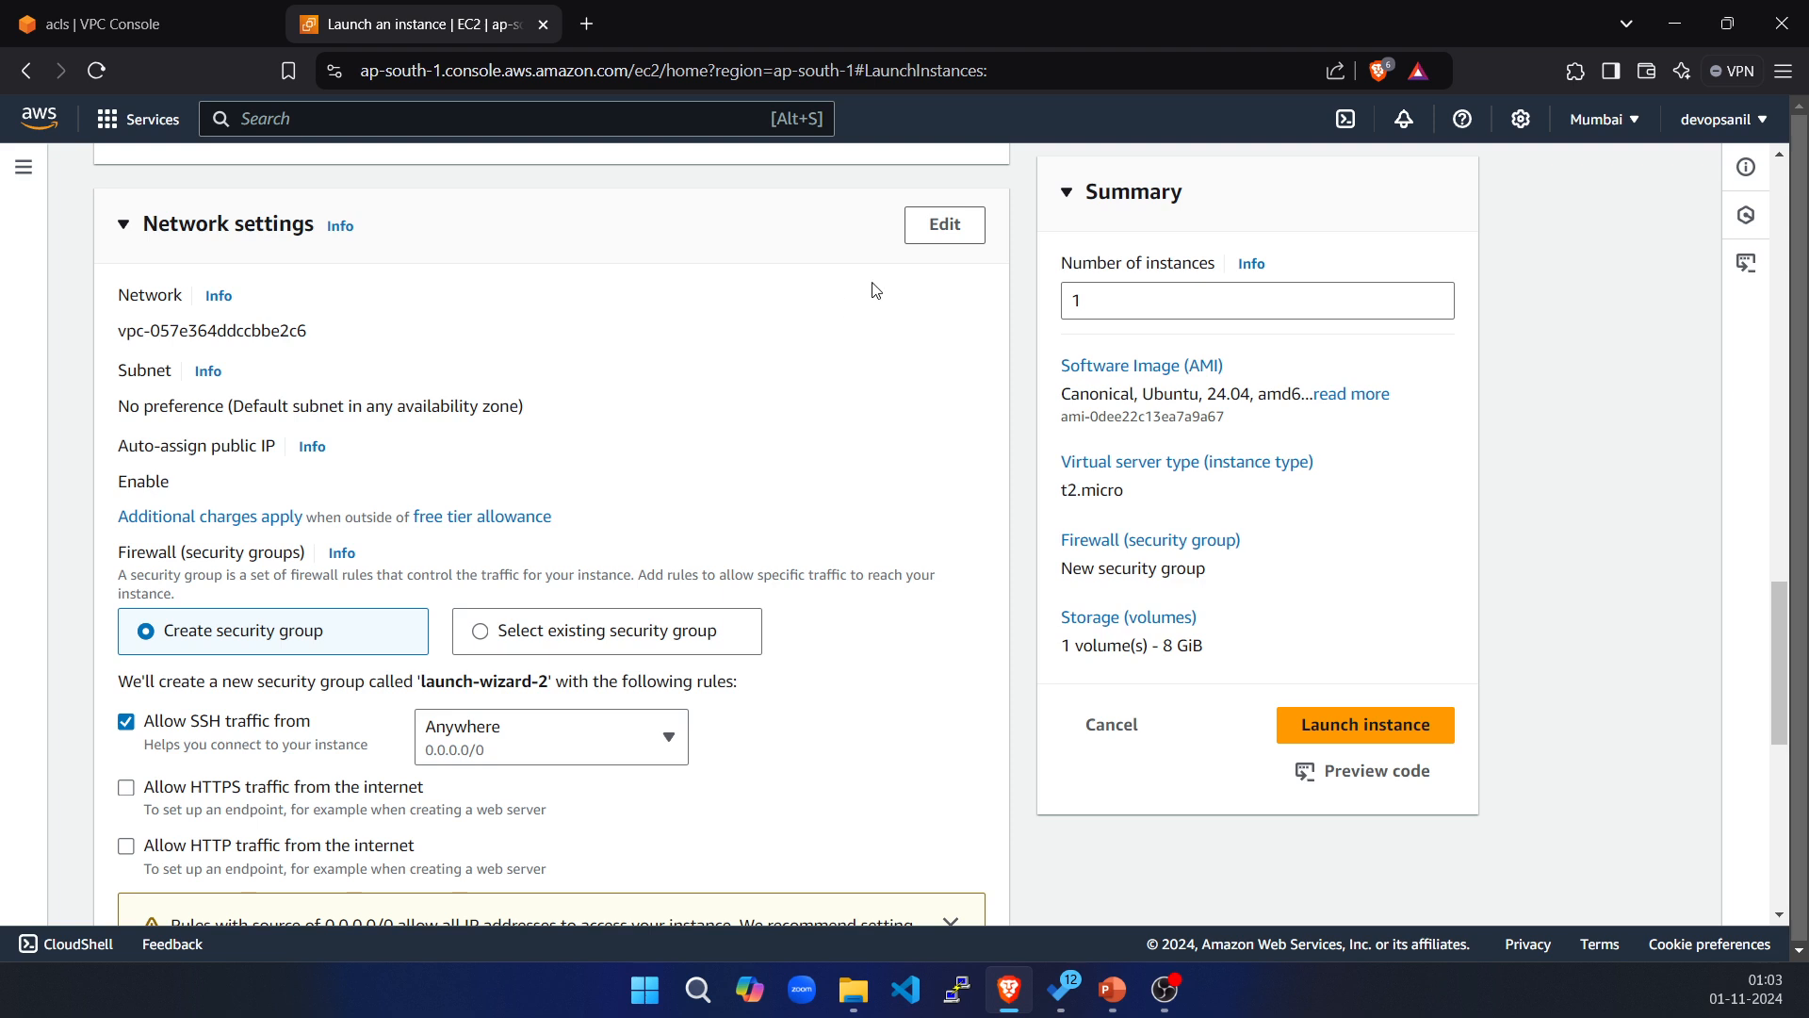
pyautogui.click(941, 234)
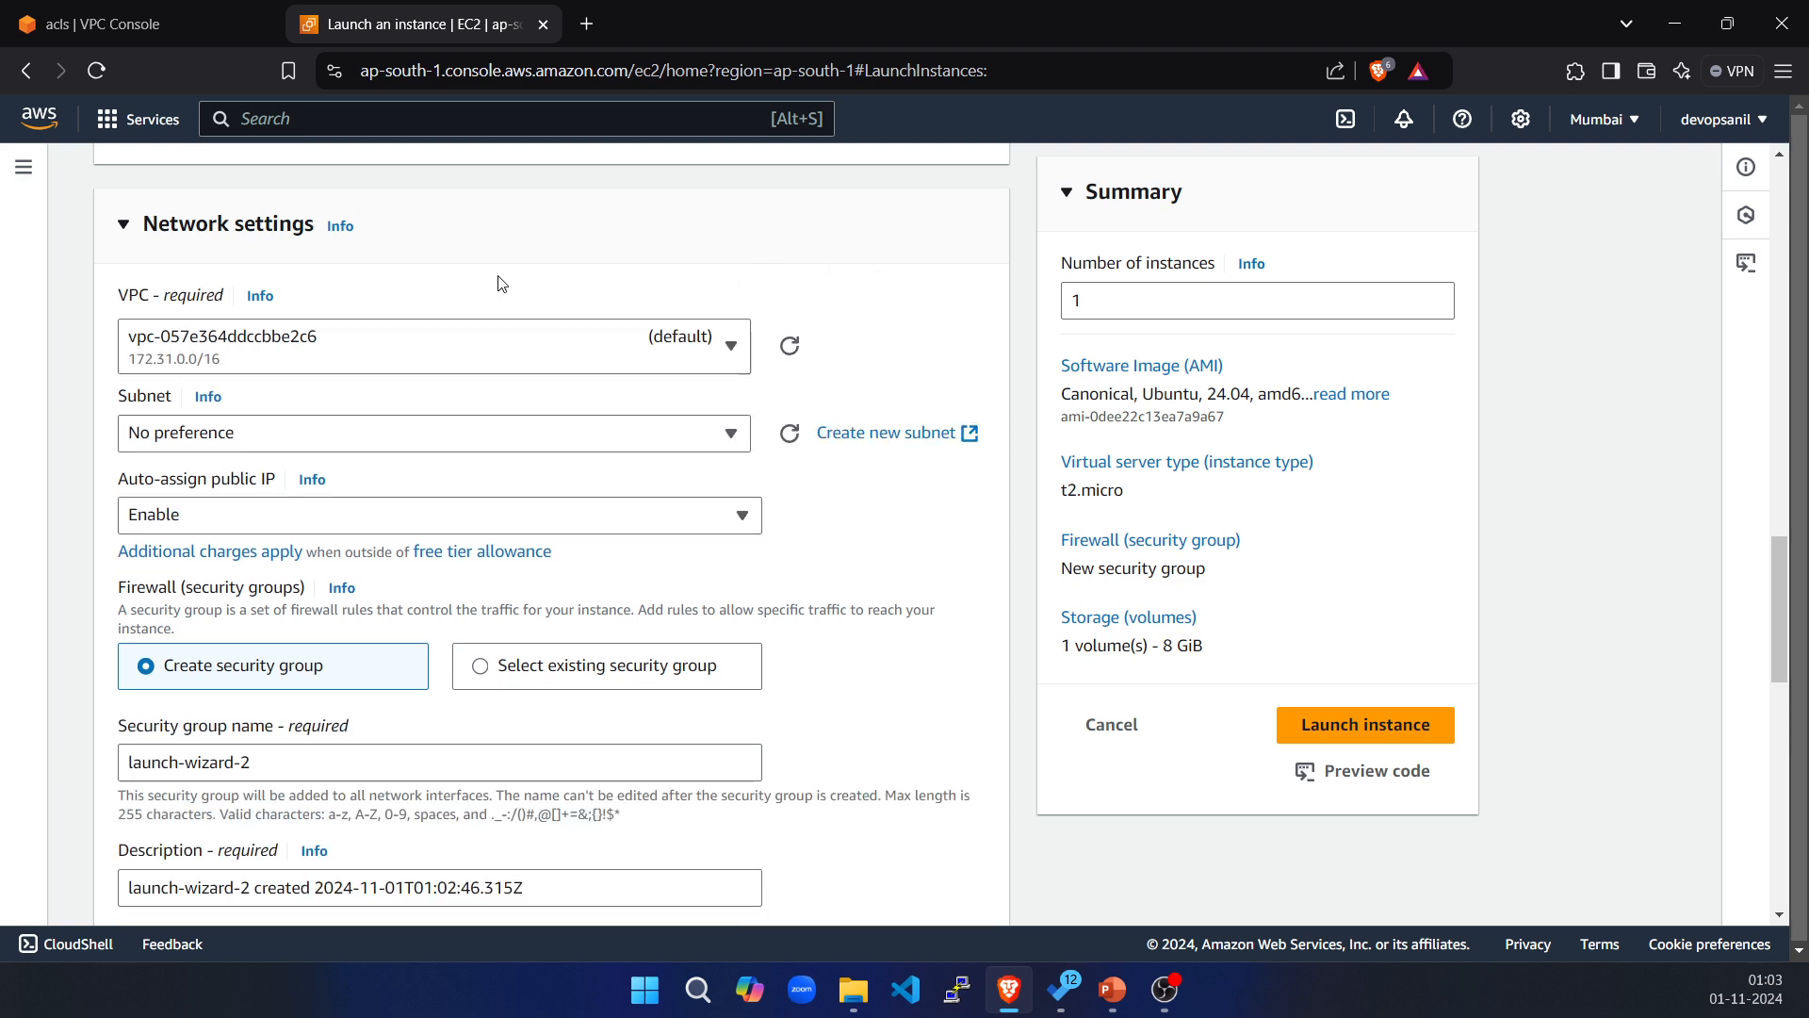
pyautogui.click(737, 355)
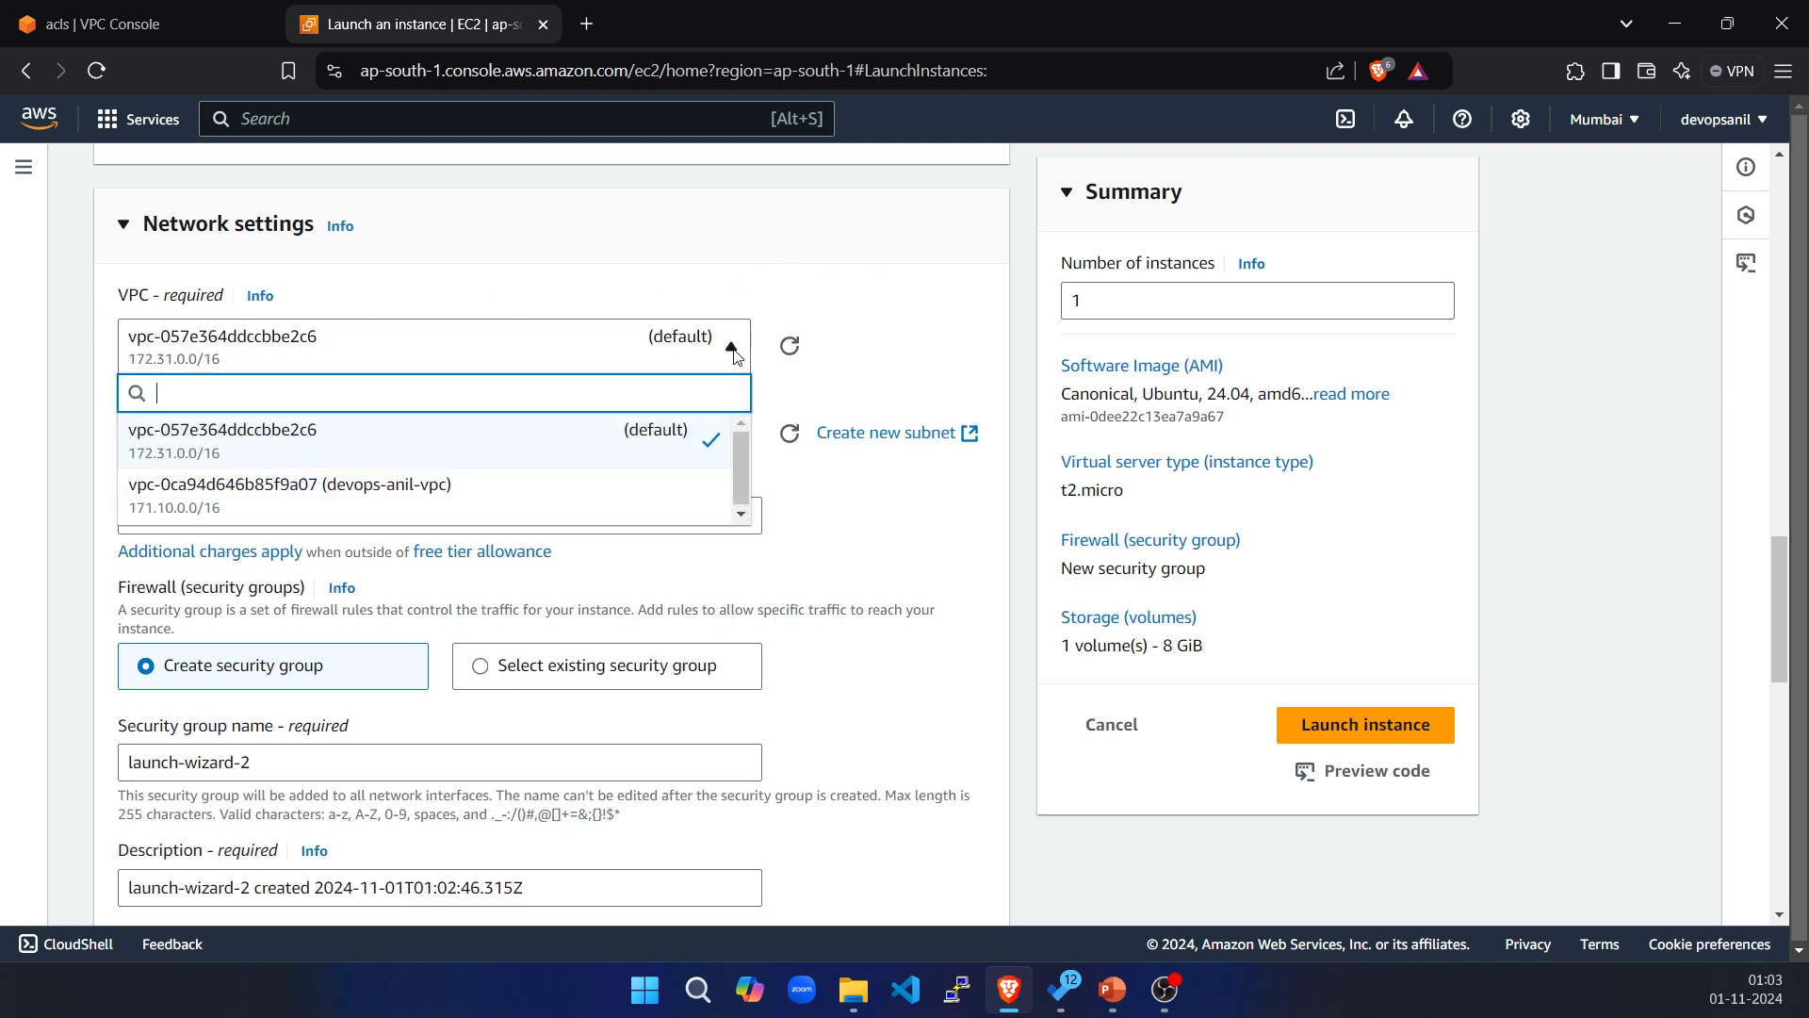
pyautogui.click(267, 507)
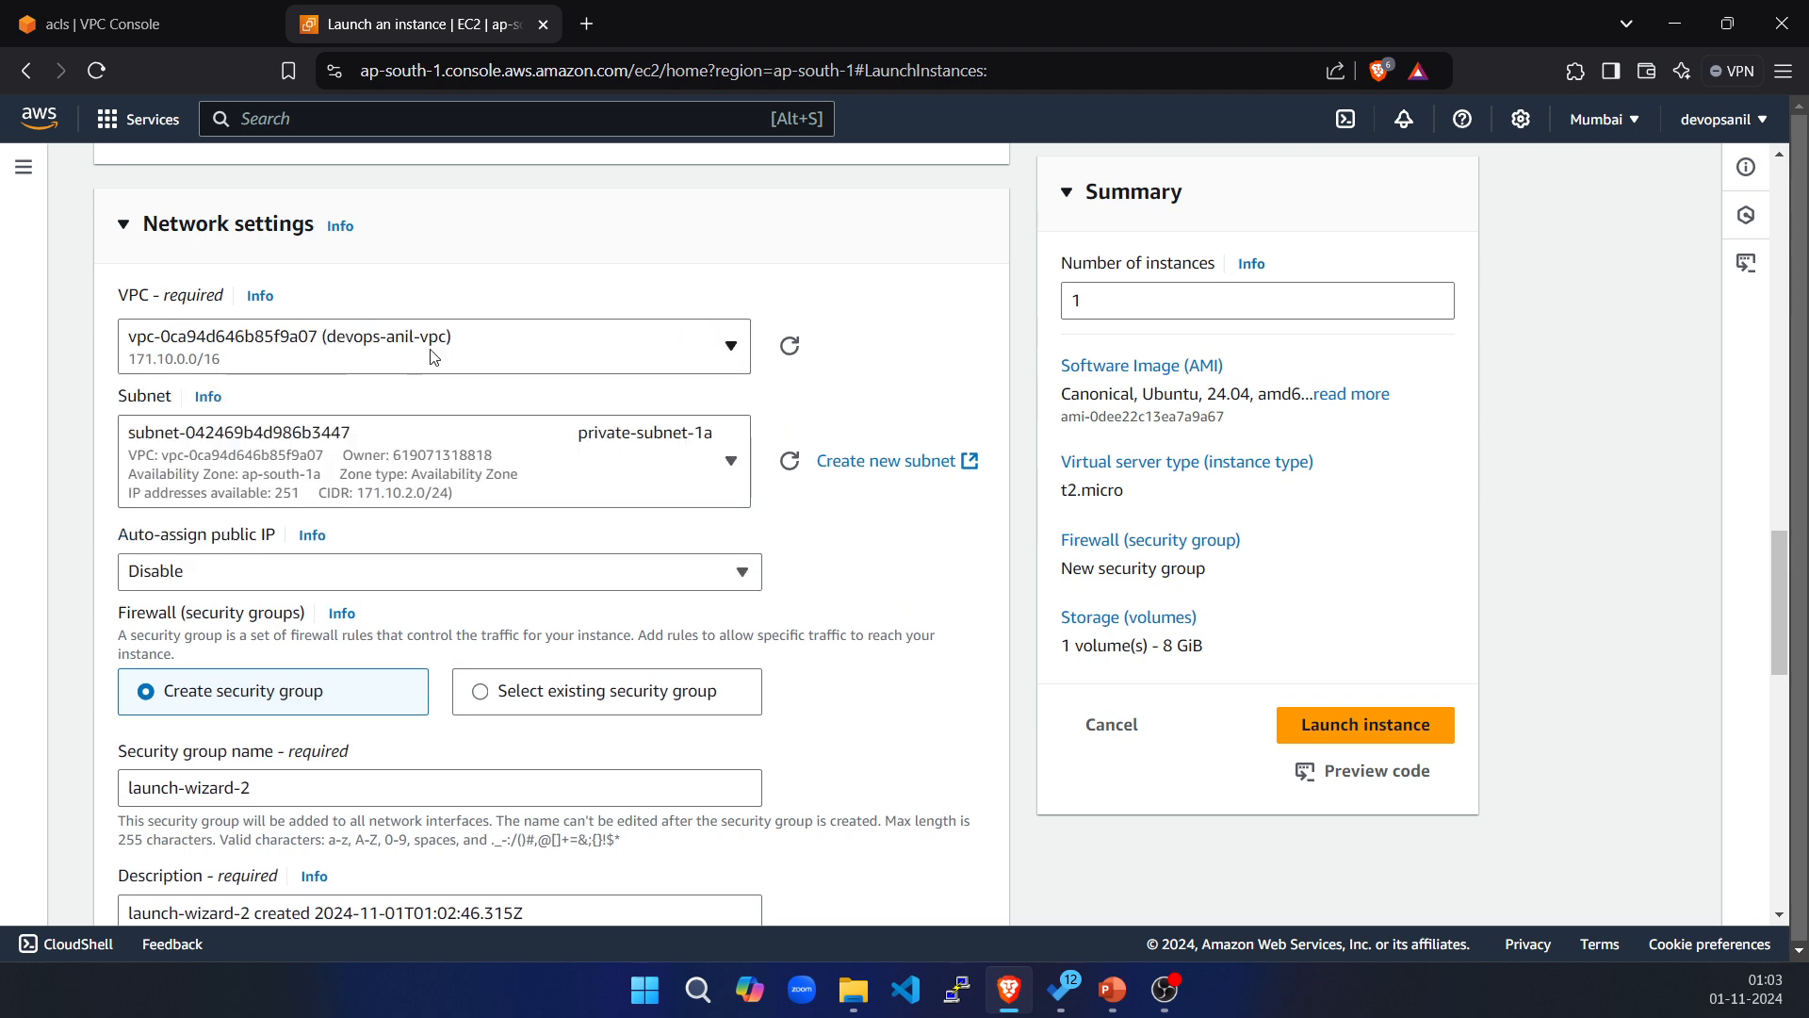
pyautogui.click(680, 465)
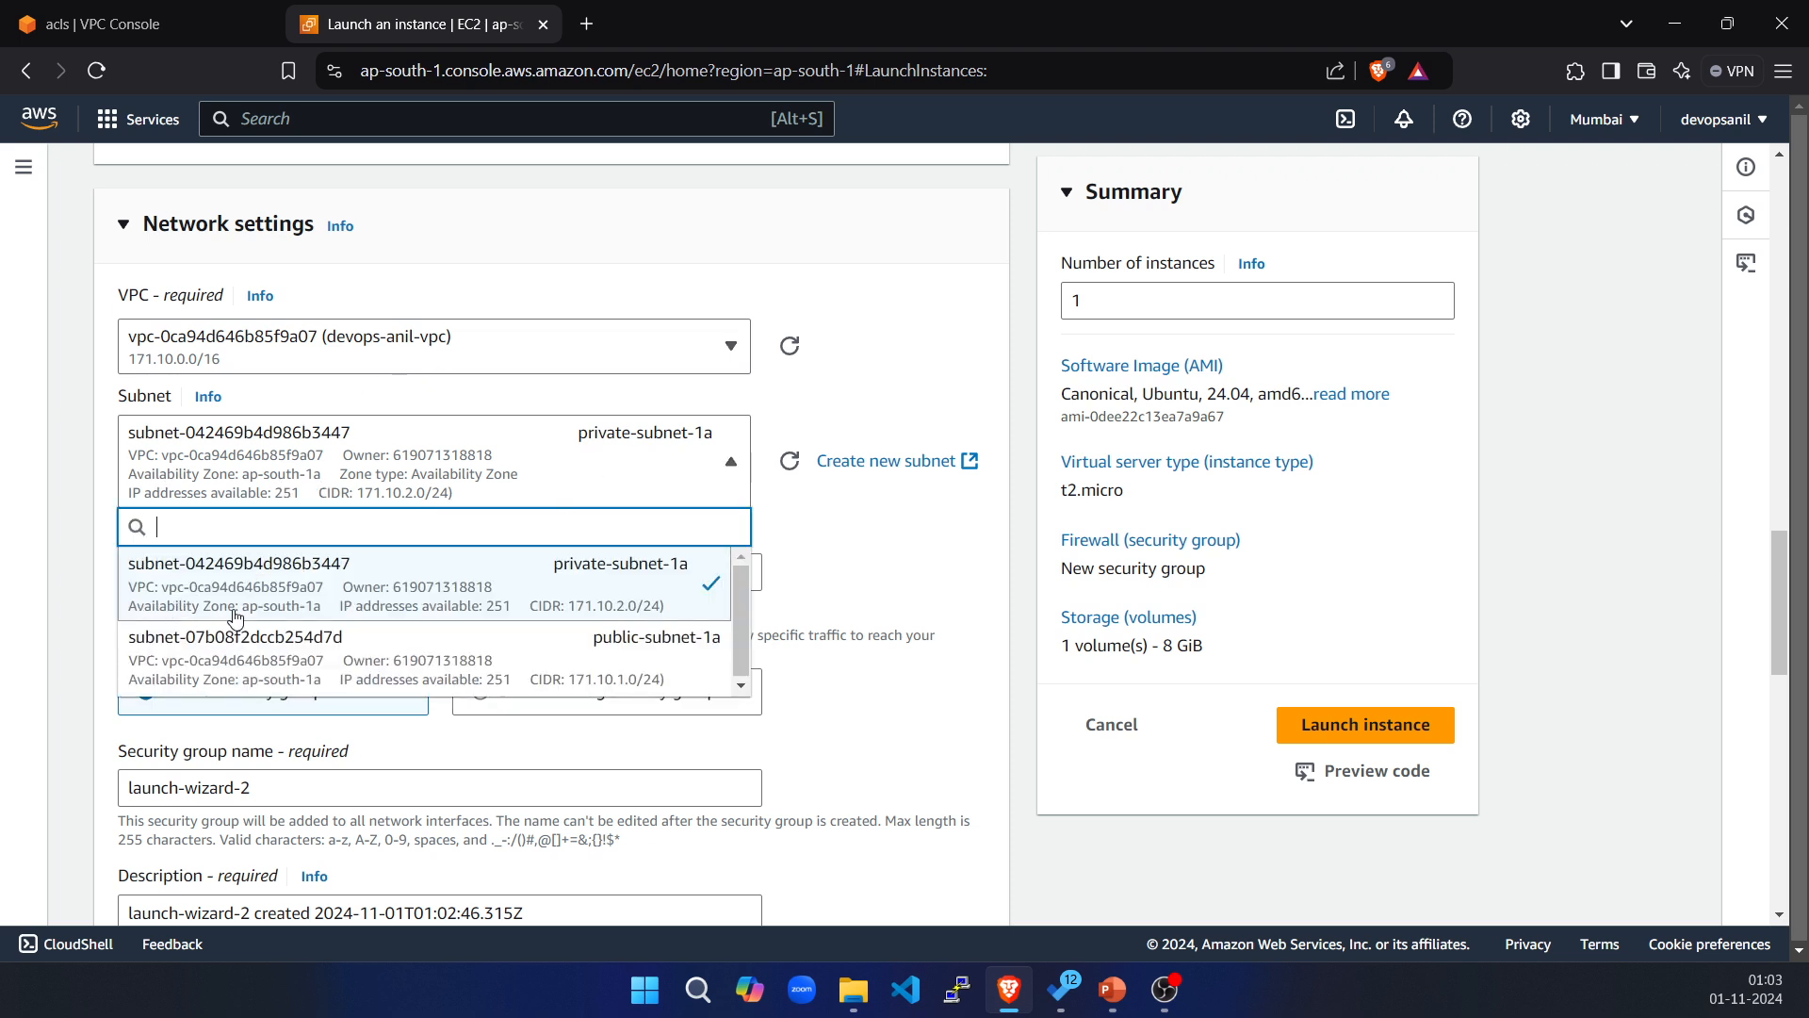
pyautogui.click(327, 672)
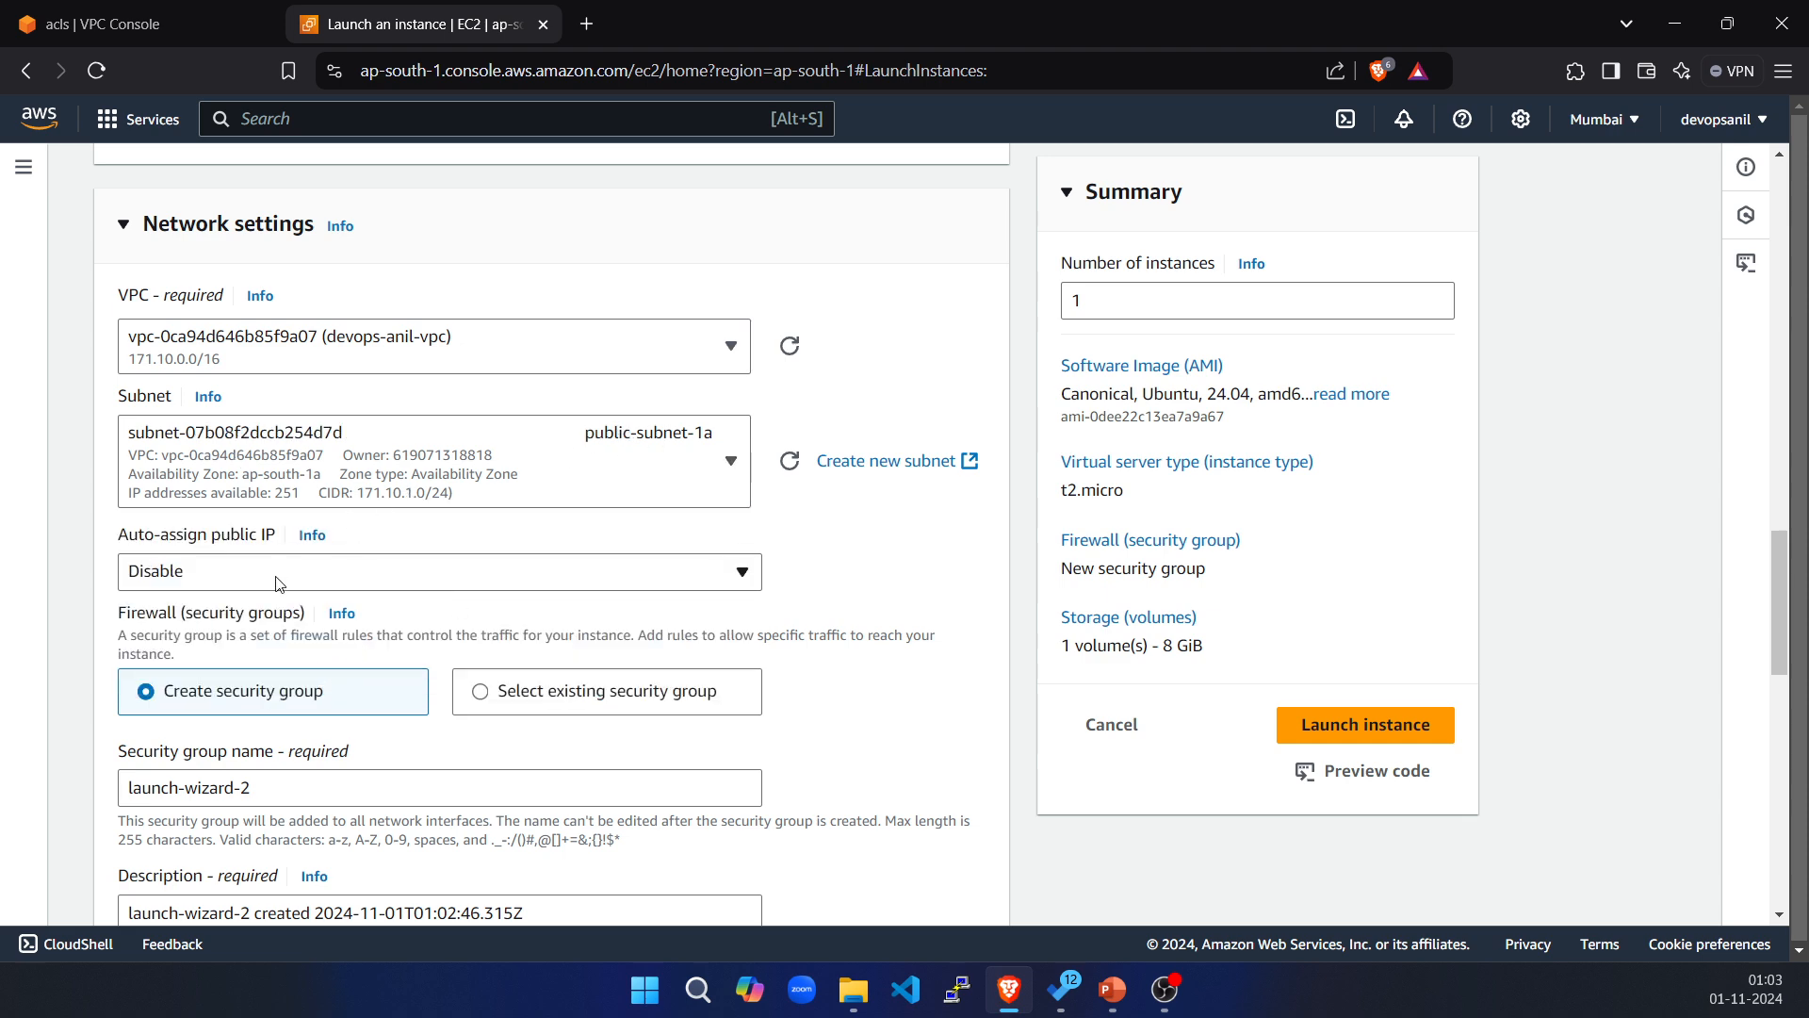
pyautogui.click(387, 586)
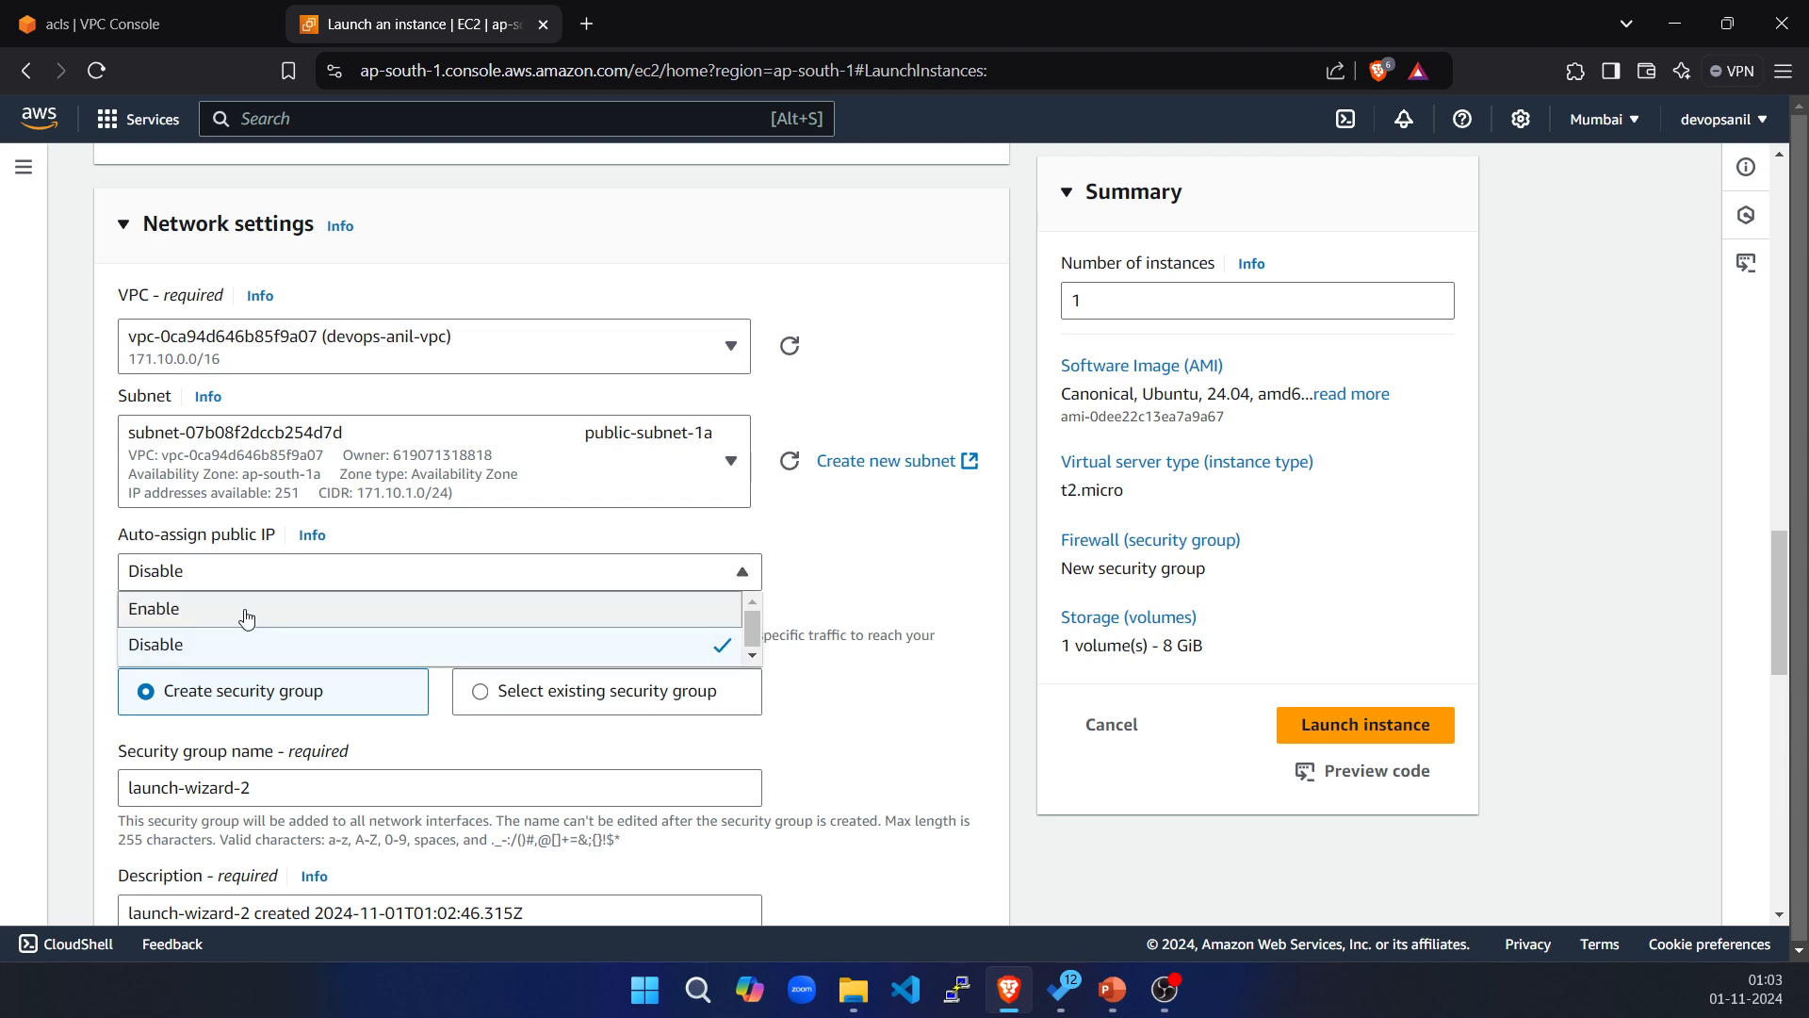
pyautogui.click(160, 618)
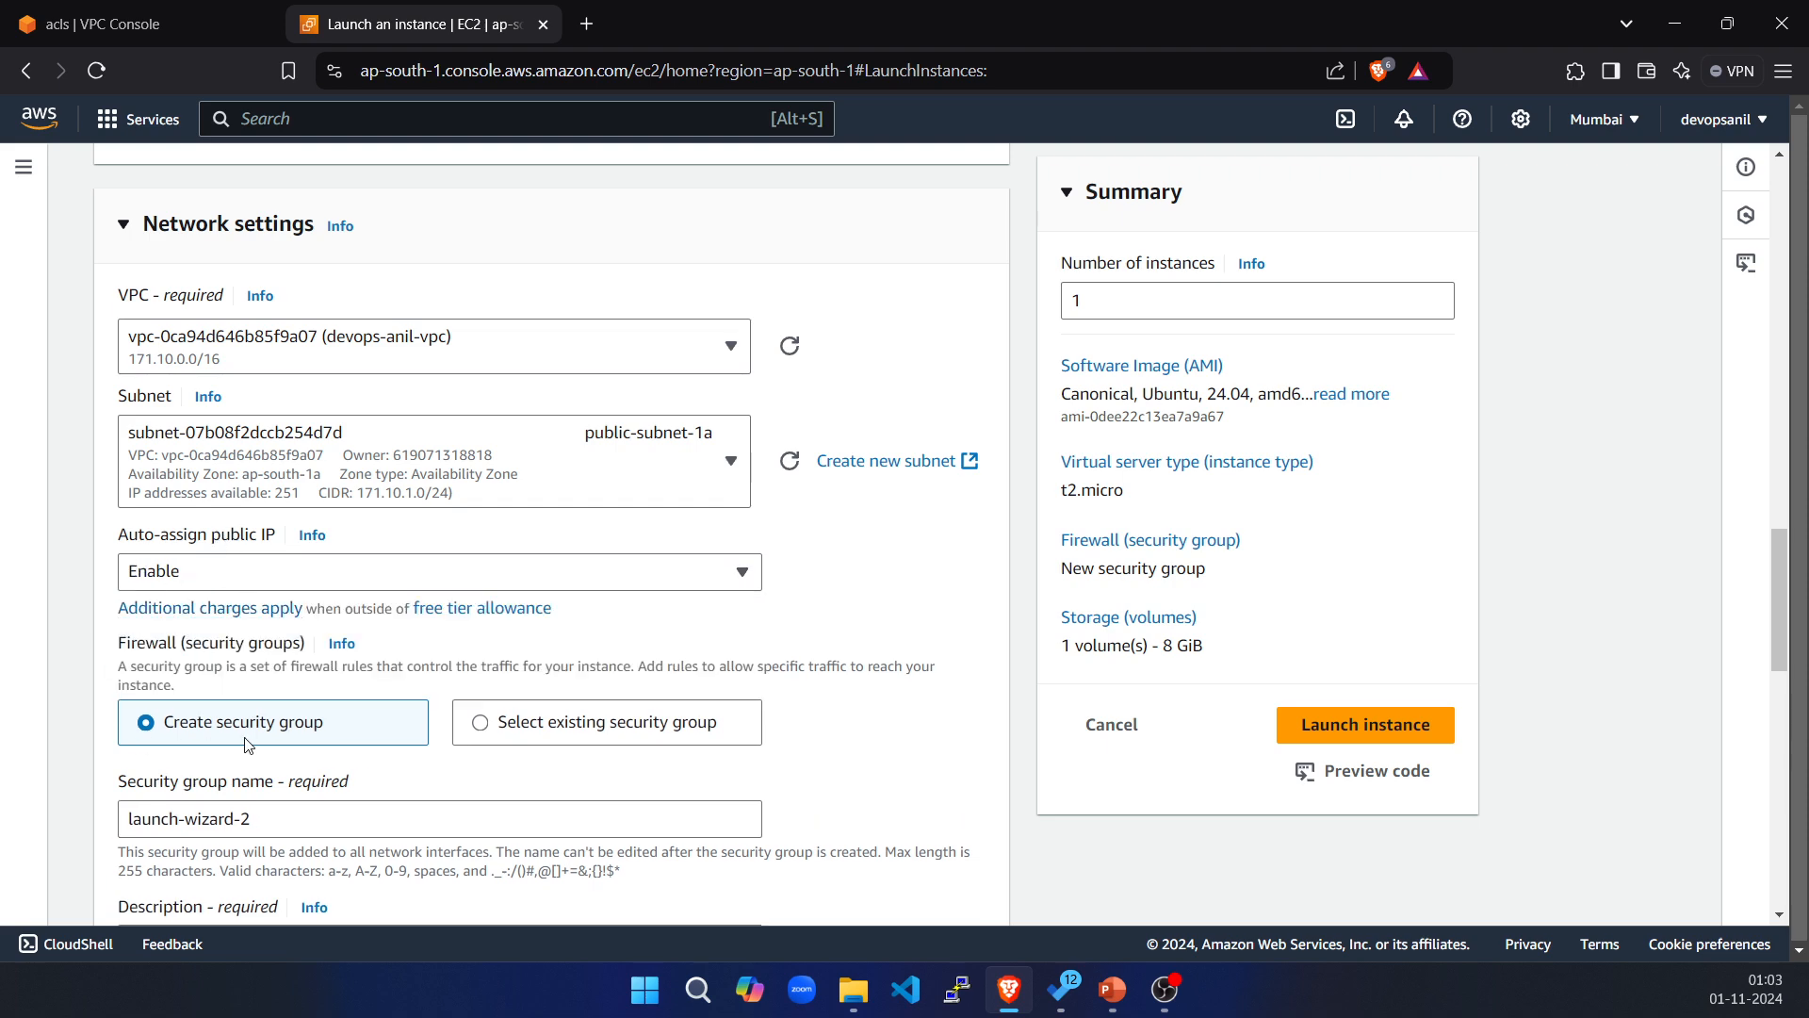
pyautogui.scroll(-3, 249, 735)
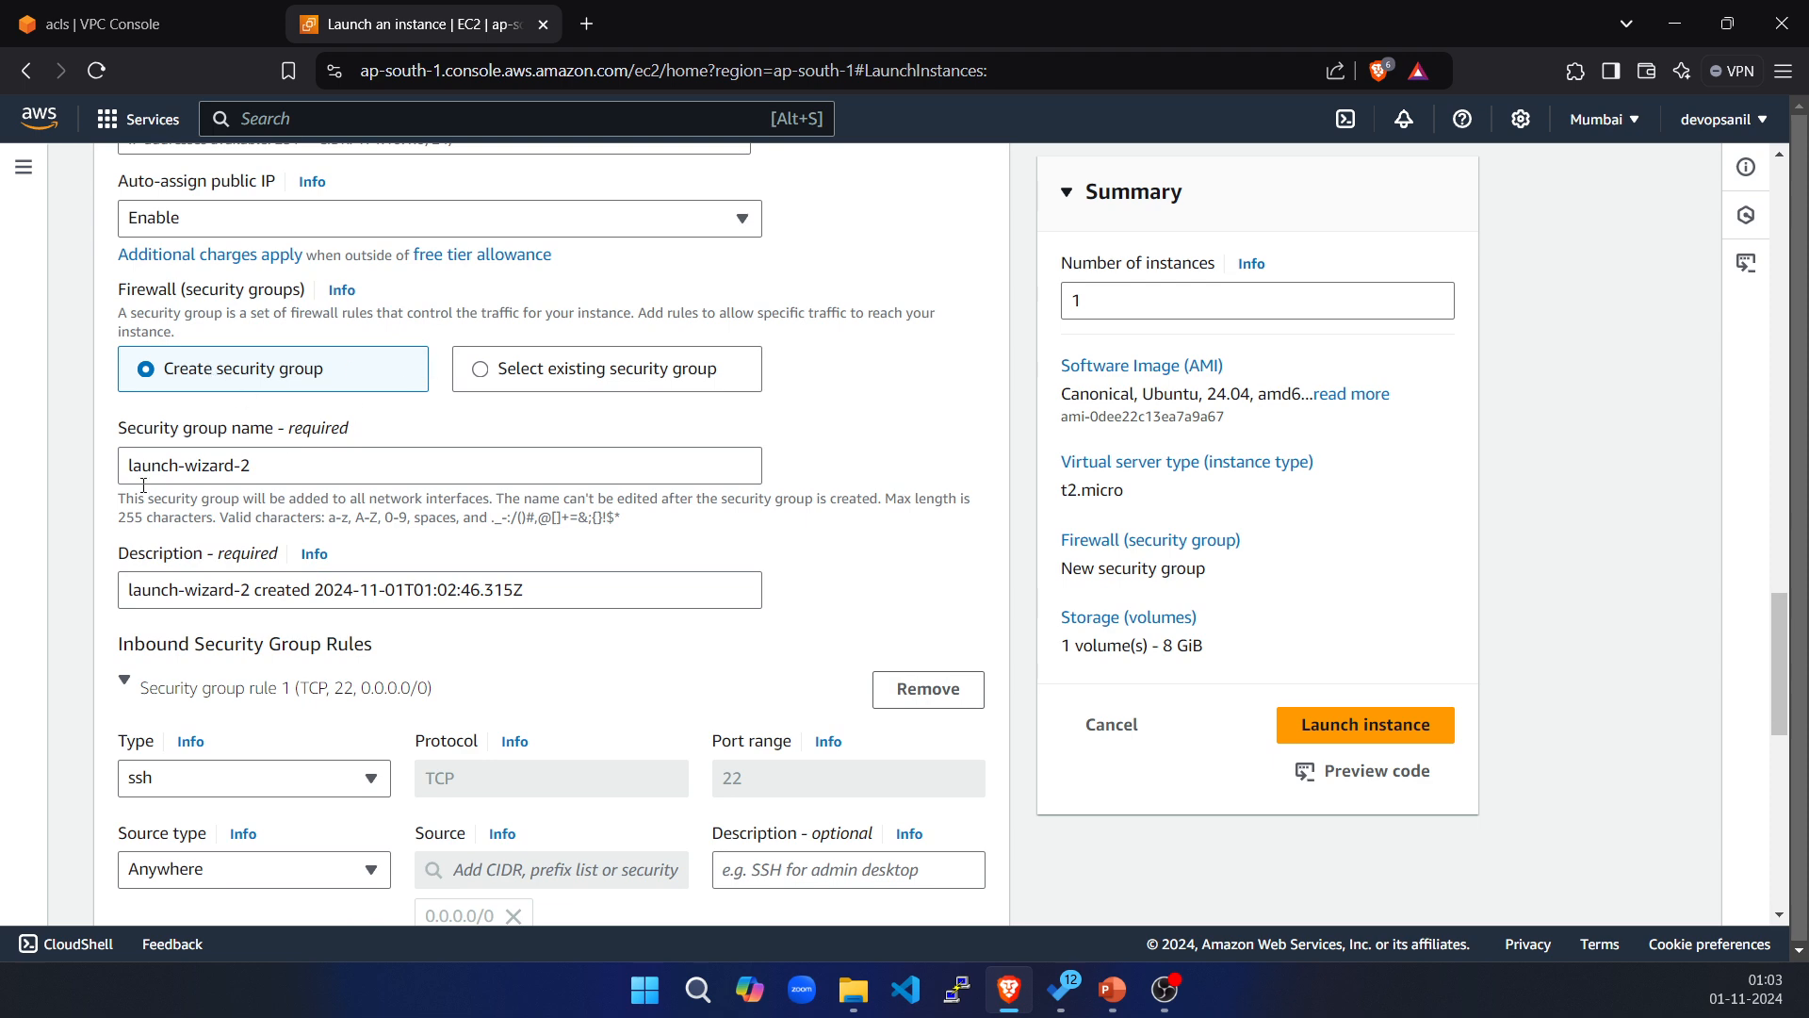
# Set the public-test instance's root volume to 15 GiB and launch the instance.
pyautogui.scroll(-3, 745, 453)
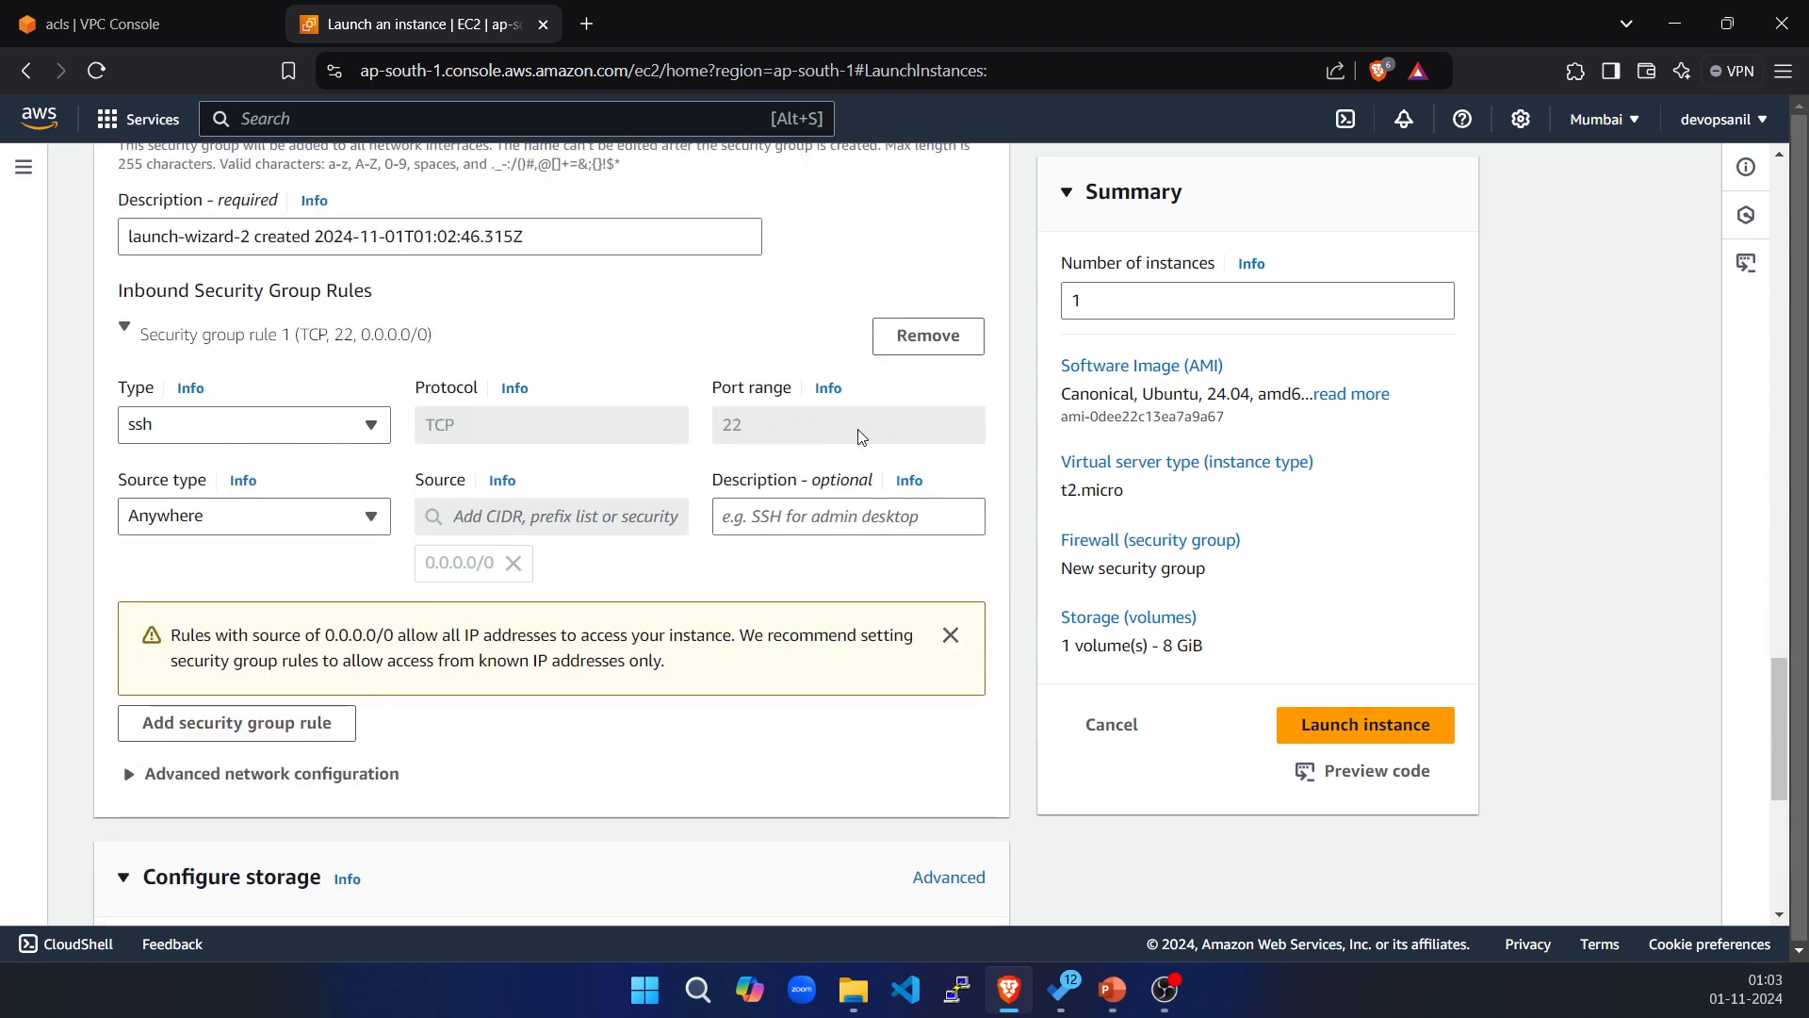
pyautogui.scroll(-3, 252, 630)
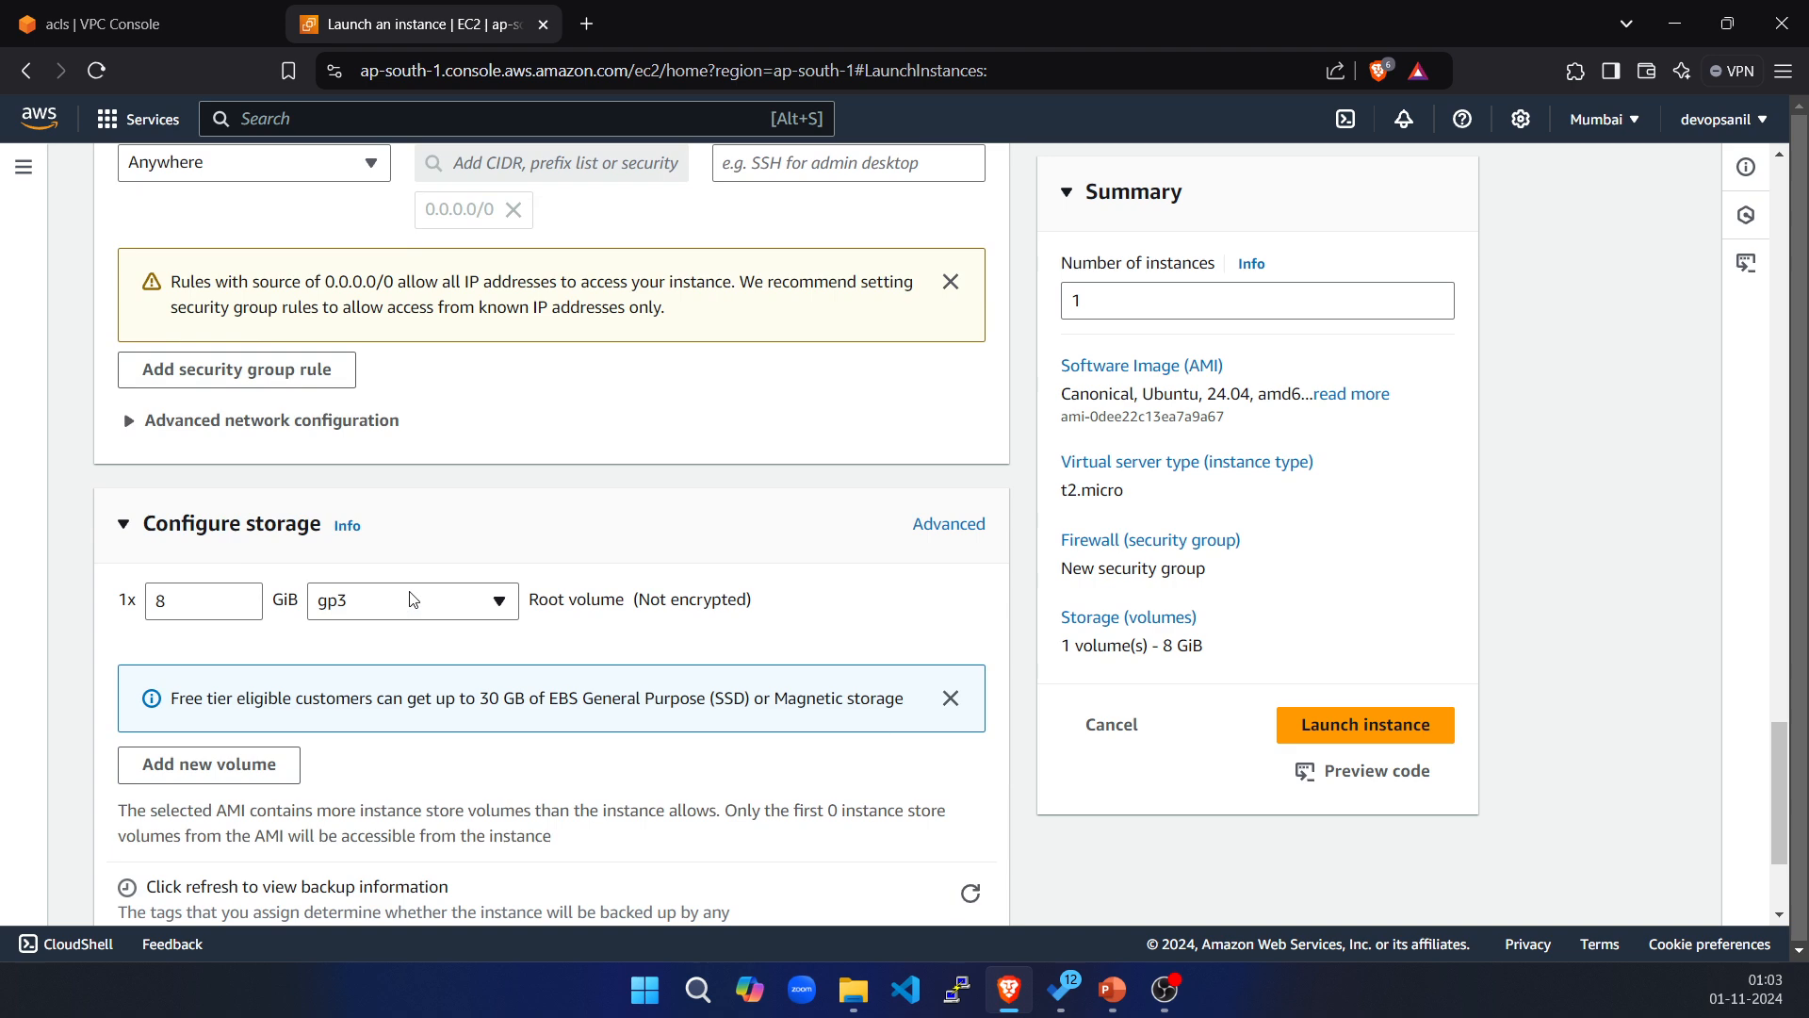
pyautogui.doubleClick(244, 608)
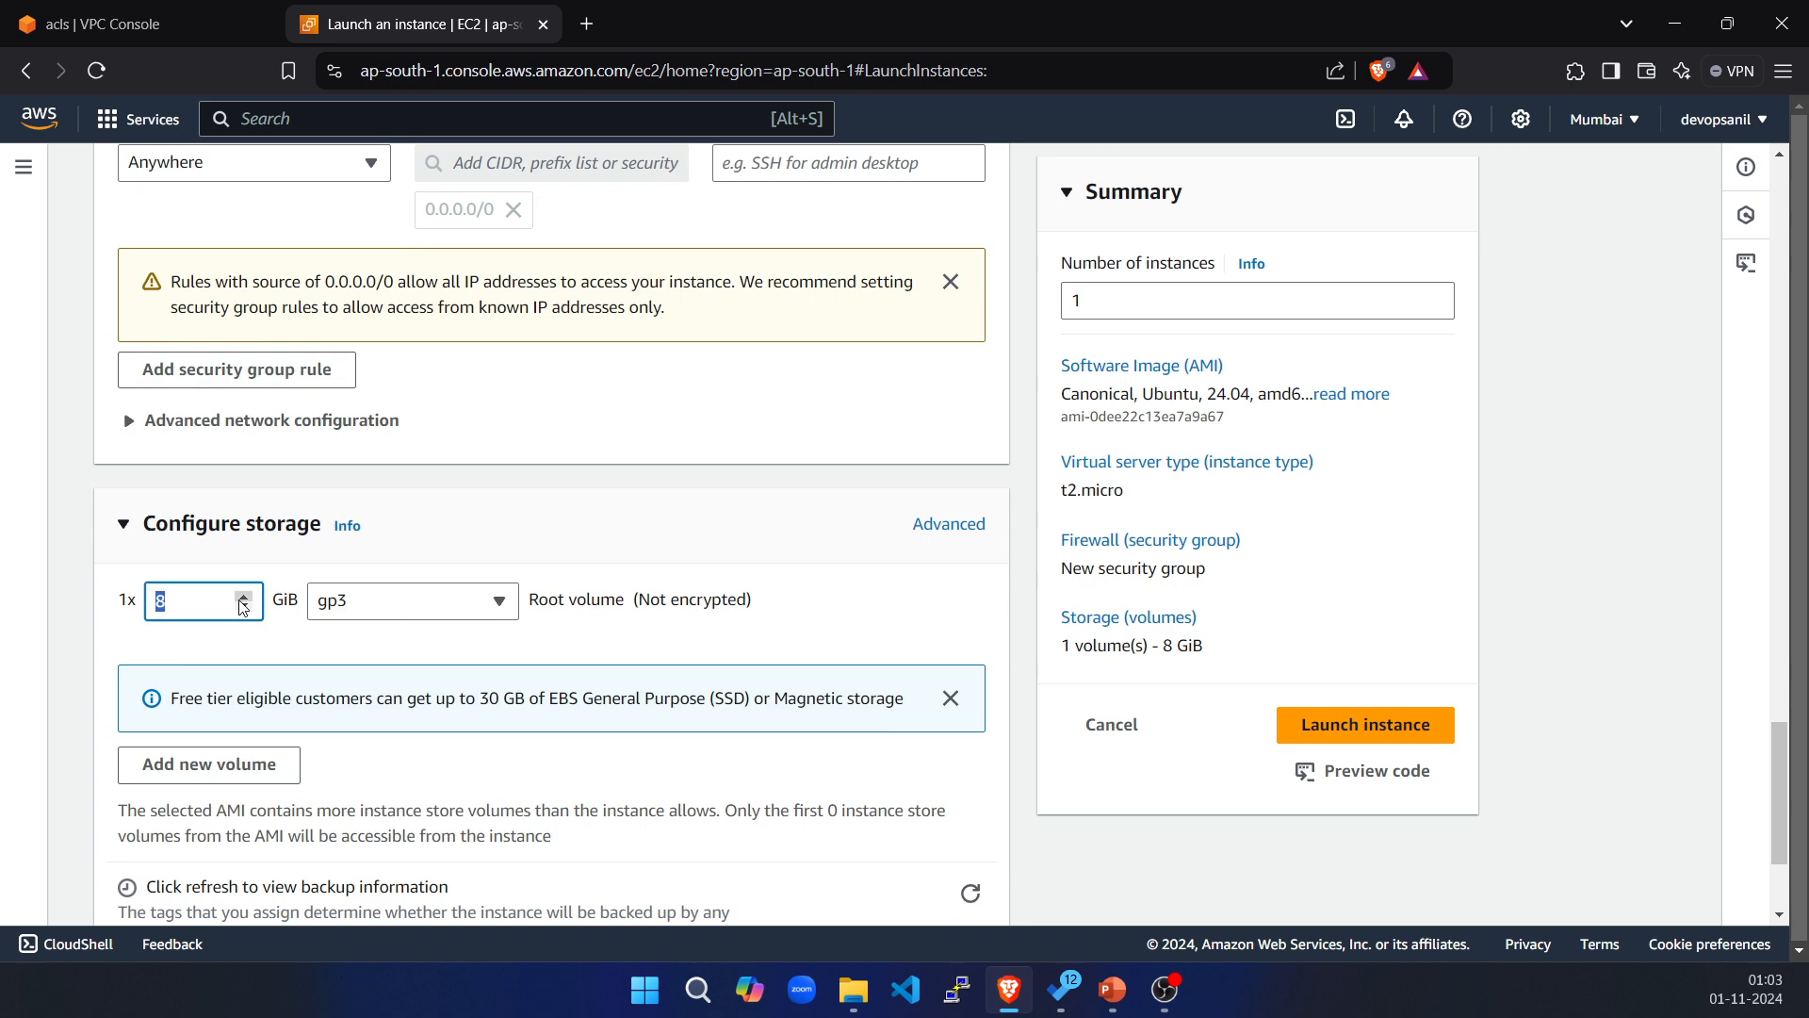
pyautogui.write('15')
pyautogui.scroll(-2, 457, 639)
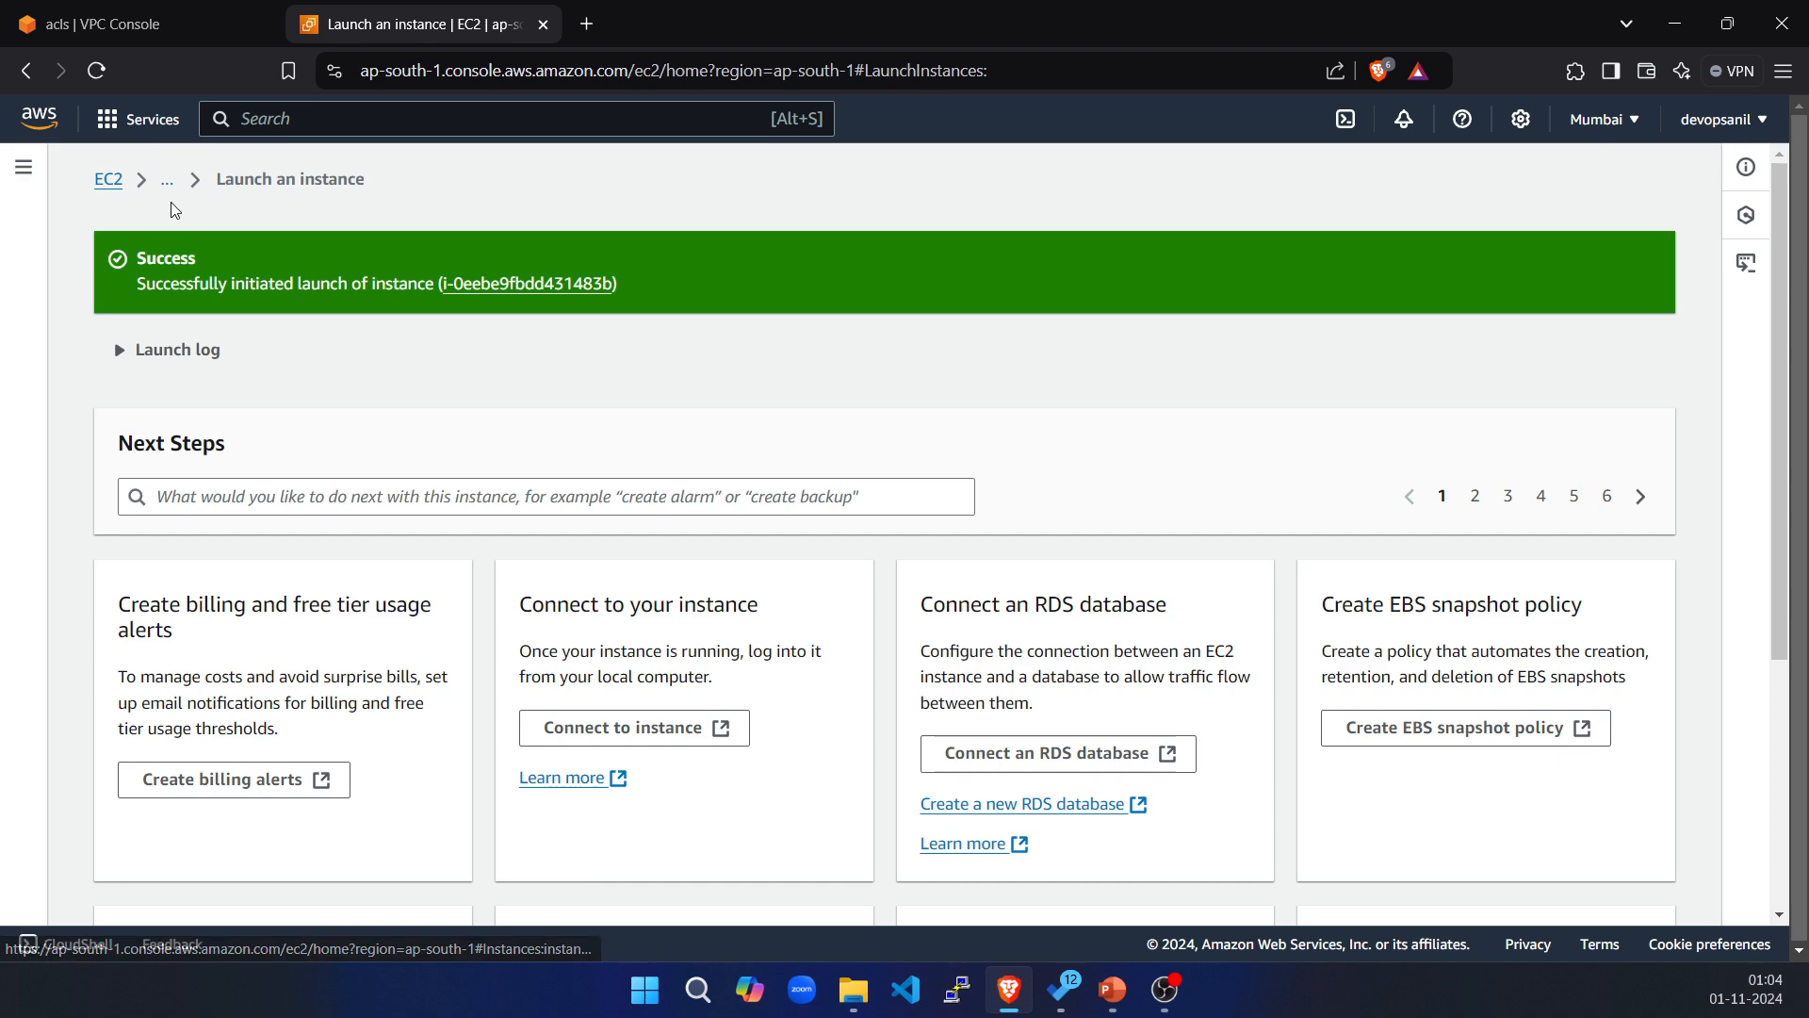
# Start launching another EC2 instance named private-test, using the Ubuntu Server 24.04 LTS quick start image.
pyautogui.click(120, 190)
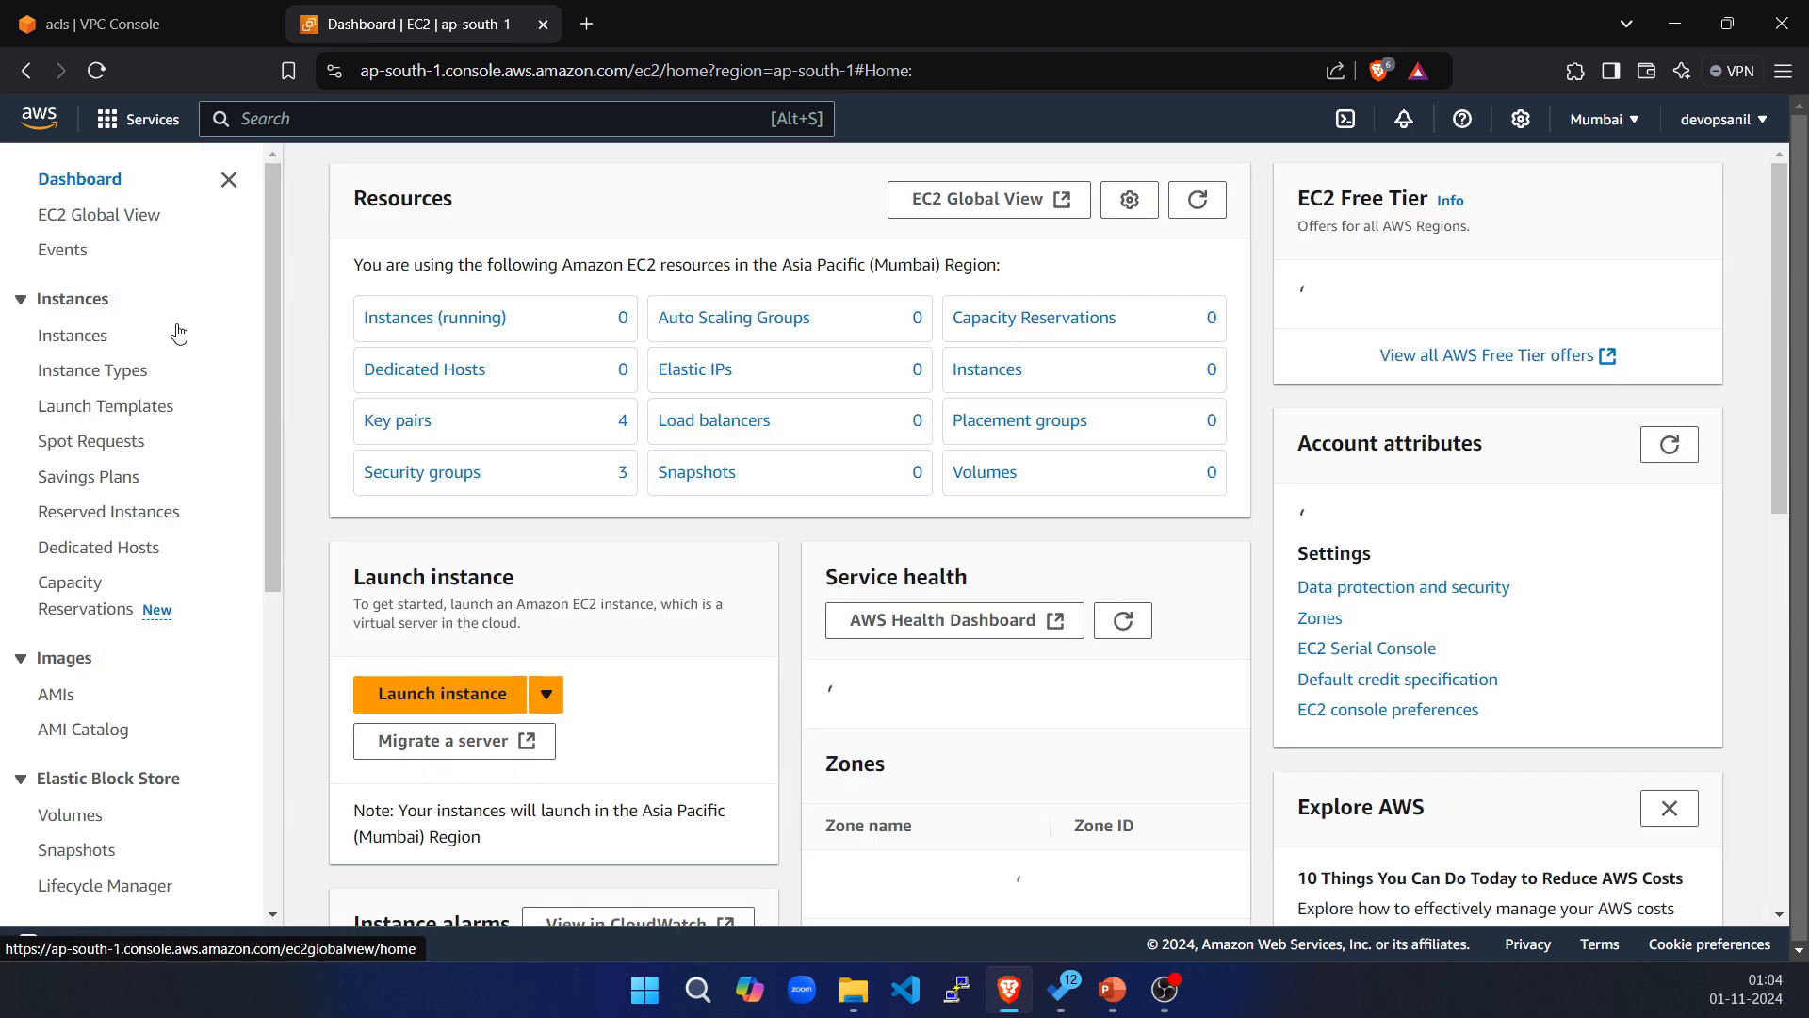
pyautogui.click(460, 693)
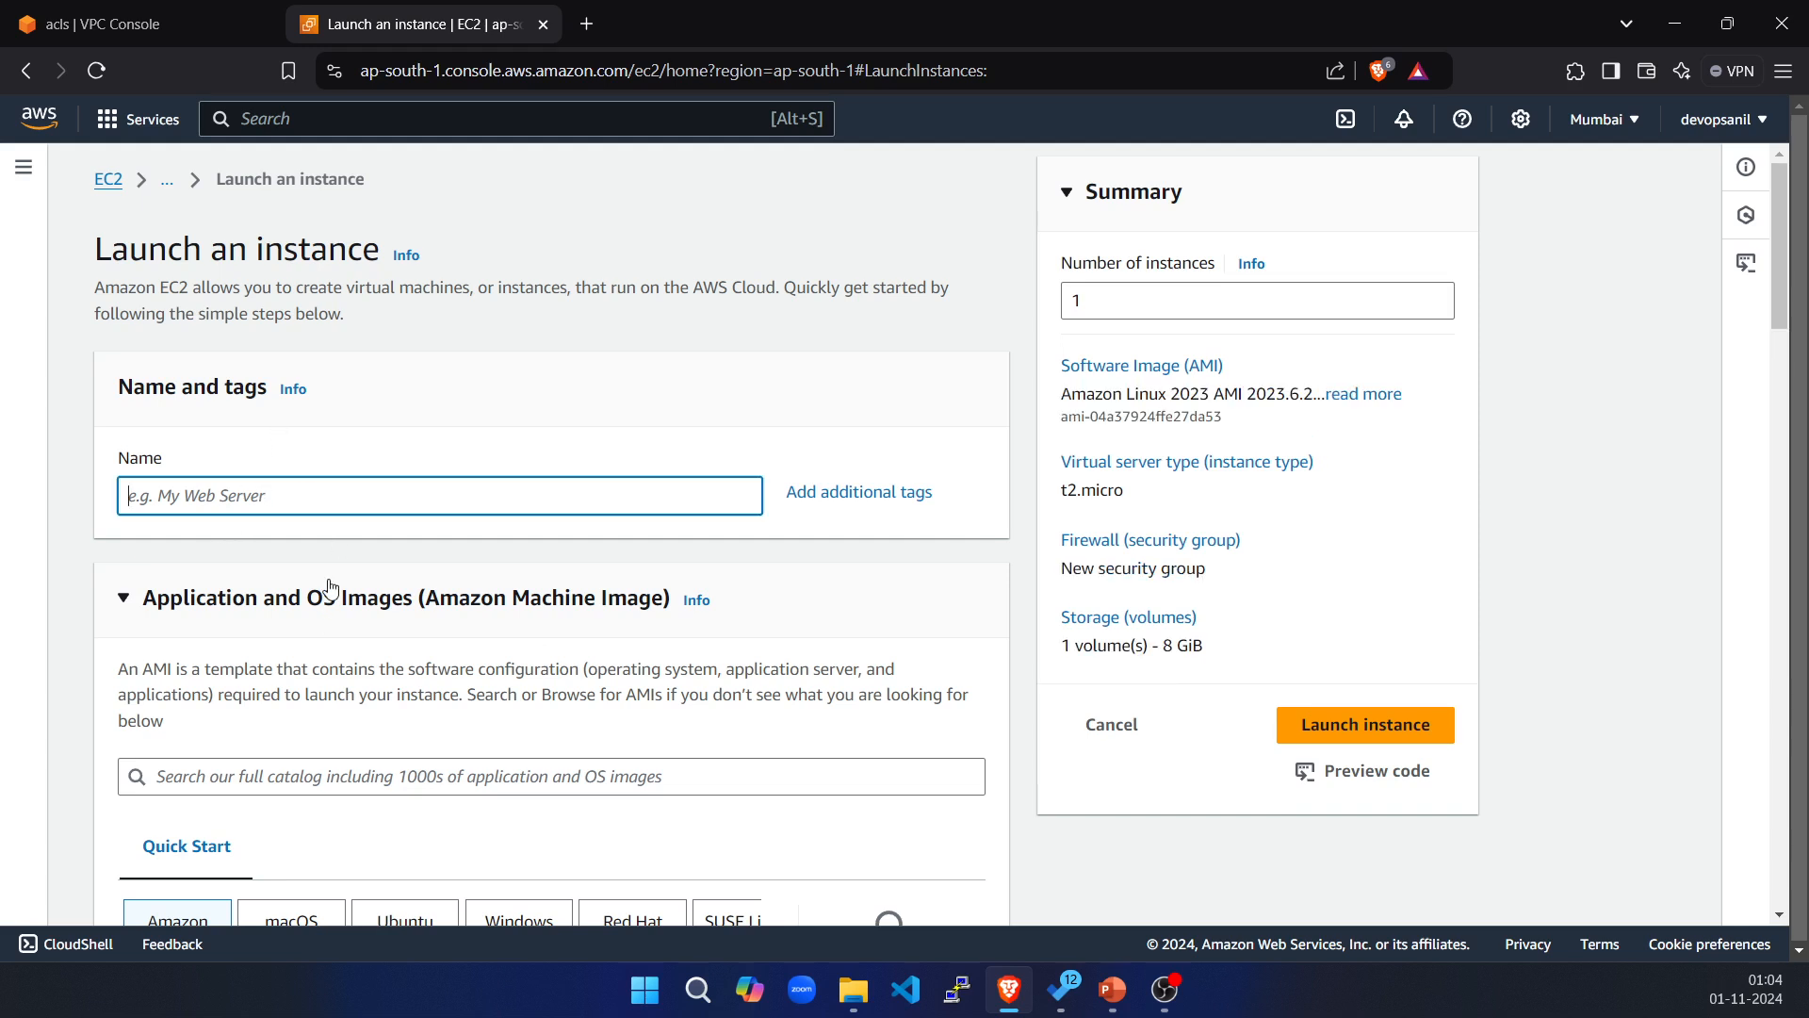
pyautogui.write('private-test')
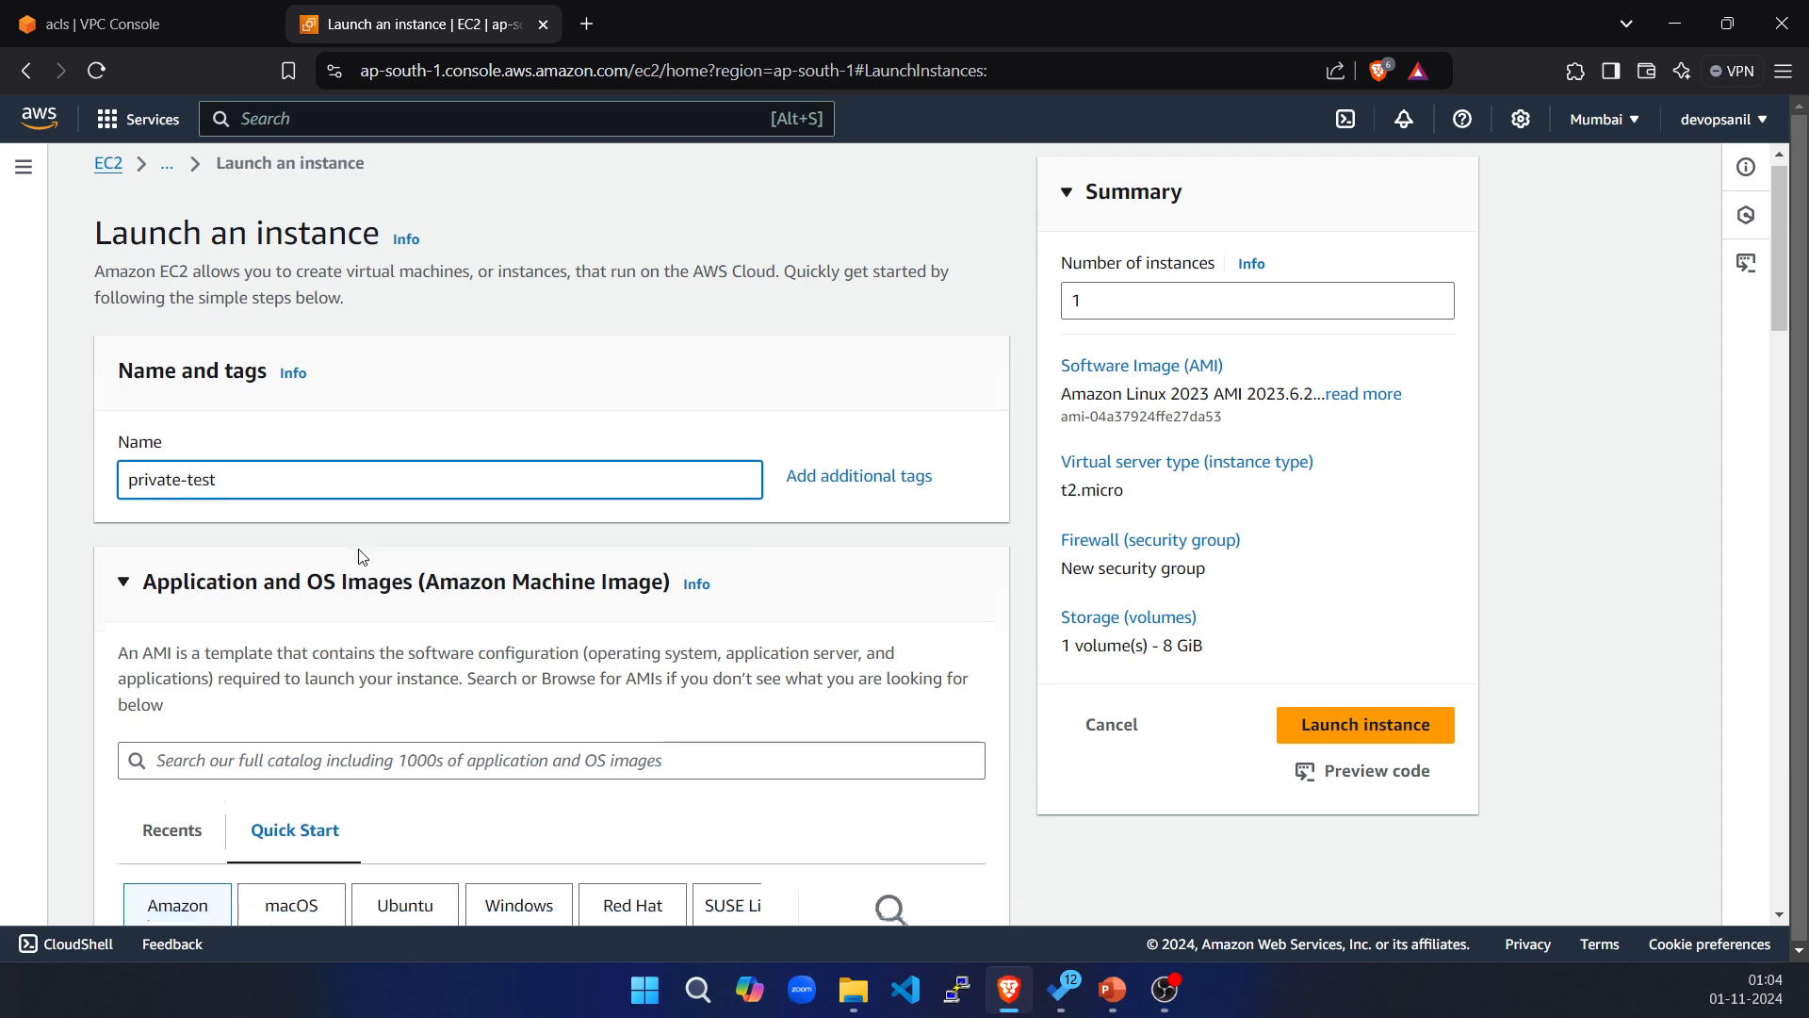
pyautogui.scroll(-7, 355, 556)
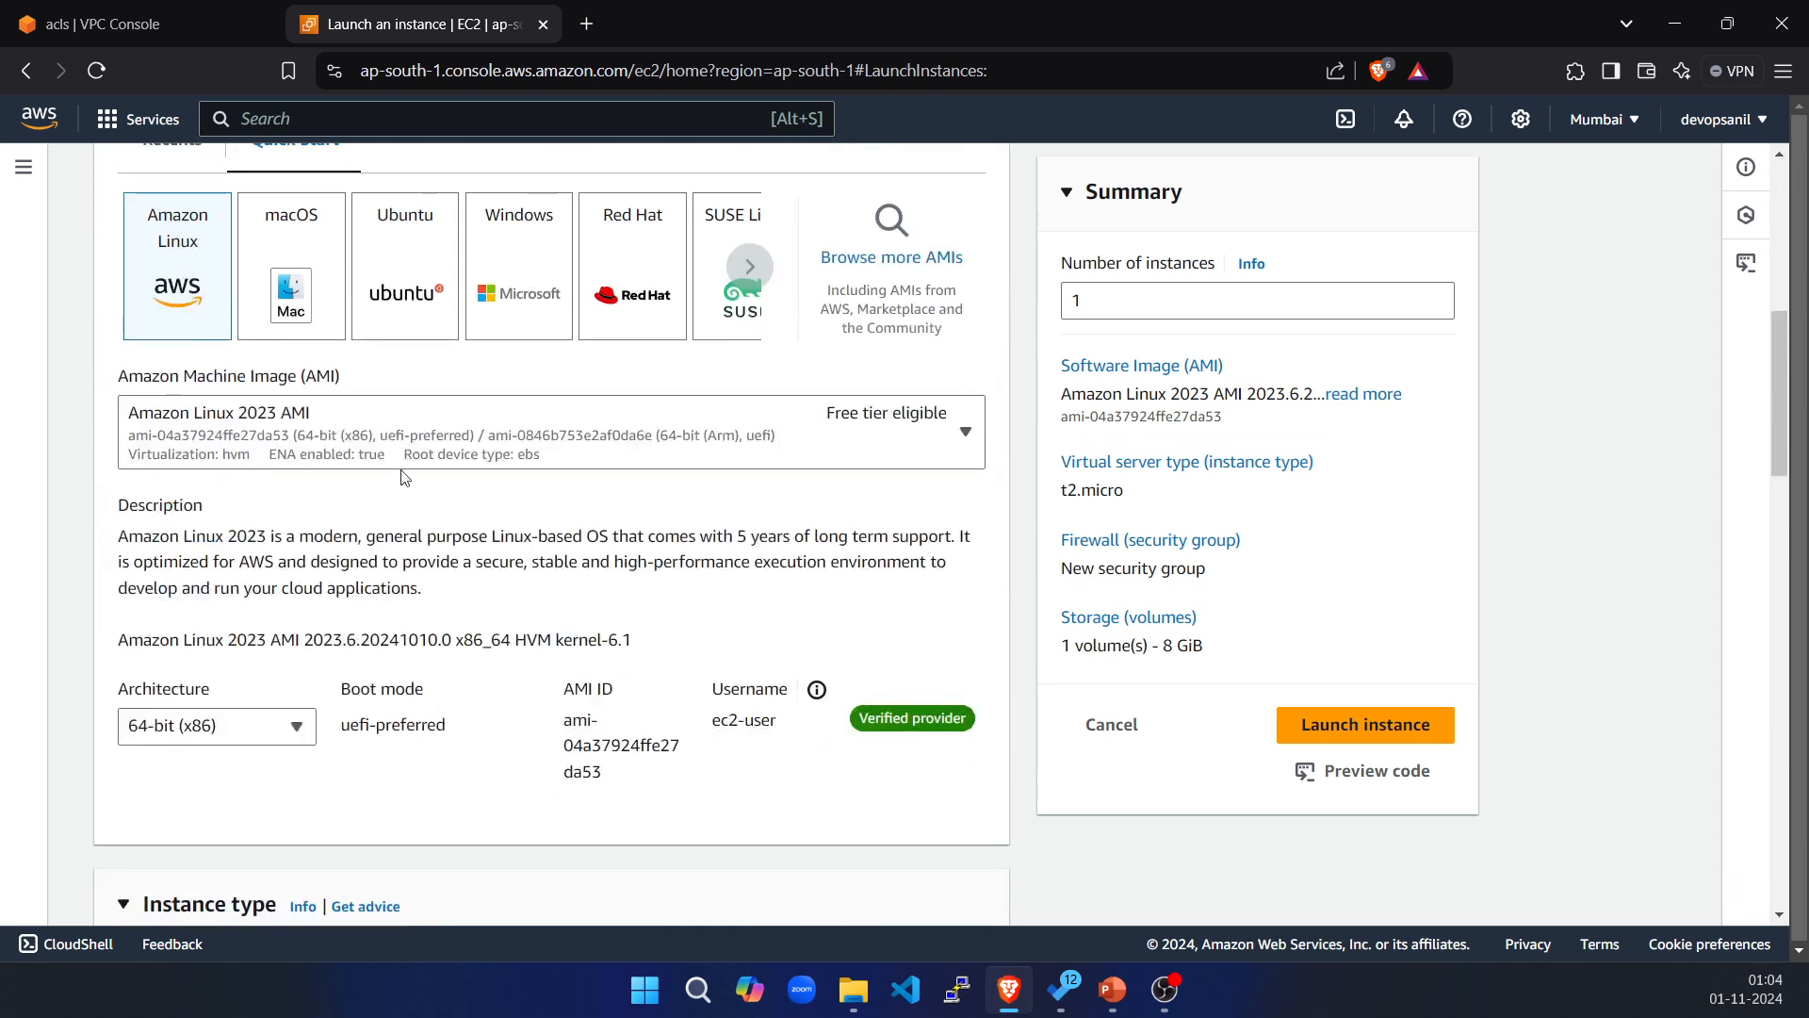
pyautogui.click(414, 297)
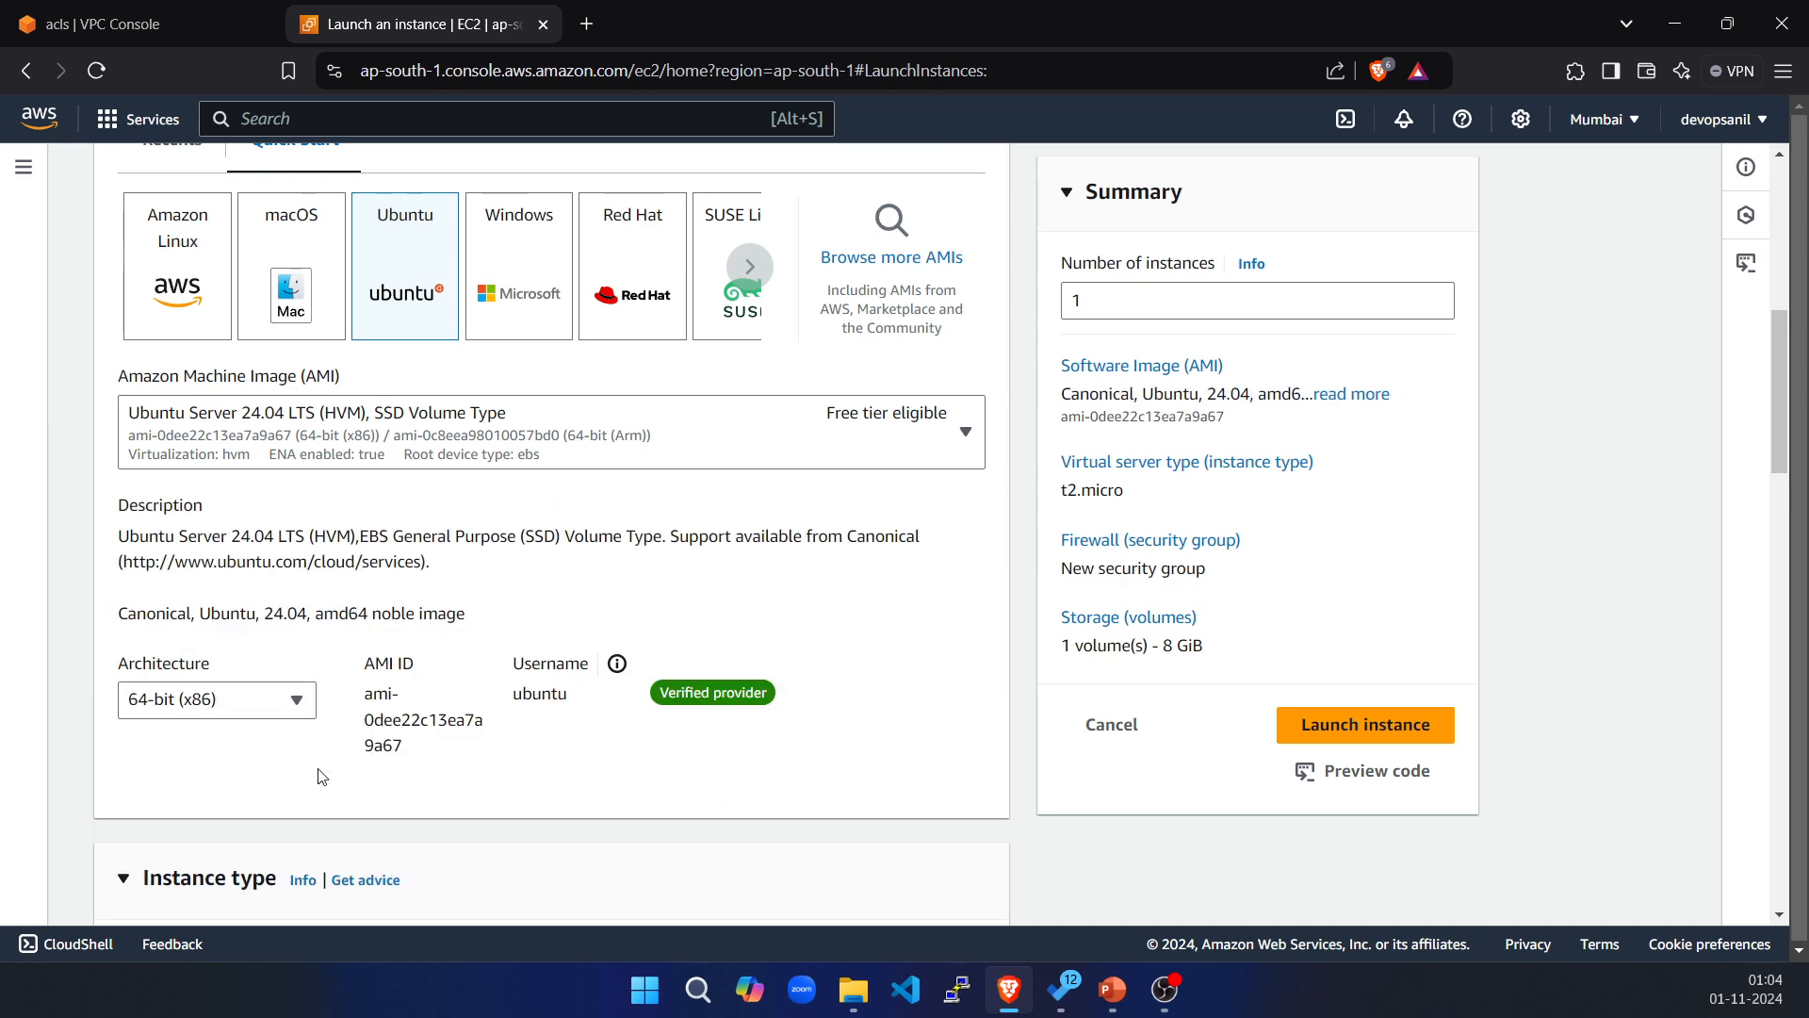
# Choose to proceed without a key pair for the private-test instance.
pyautogui.scroll(-9, 377, 717)
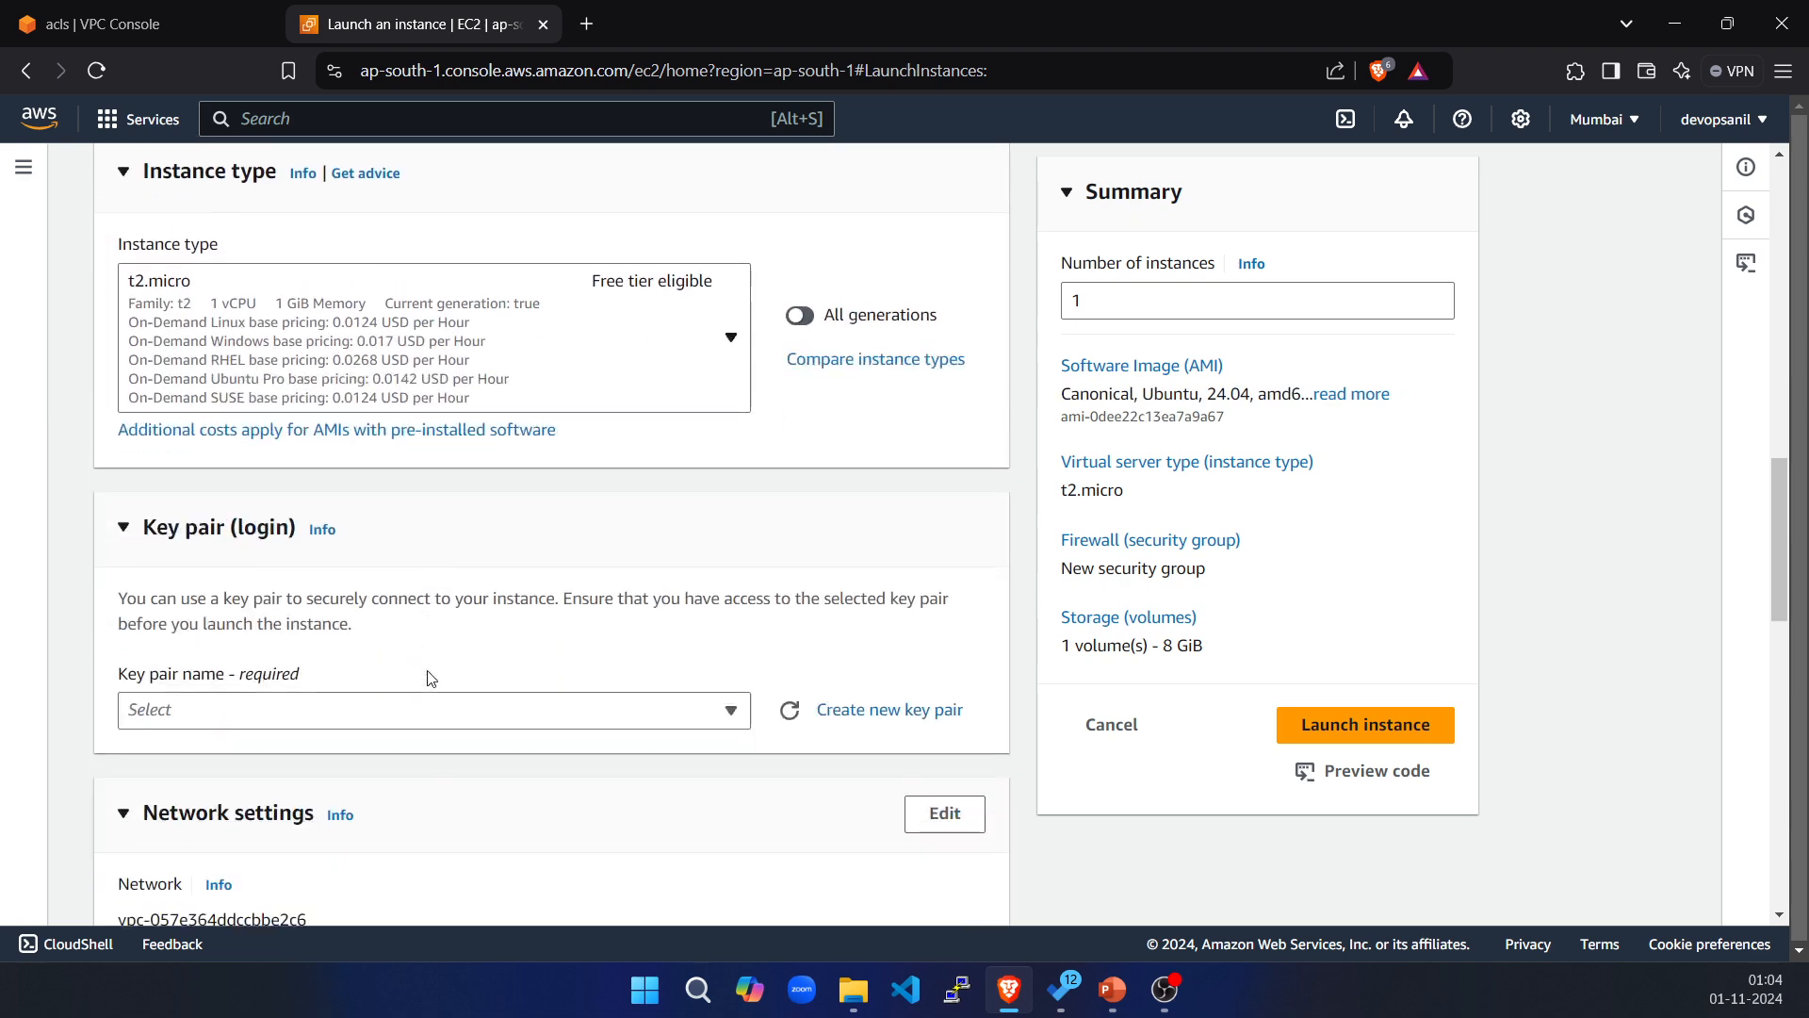
pyautogui.click(337, 601)
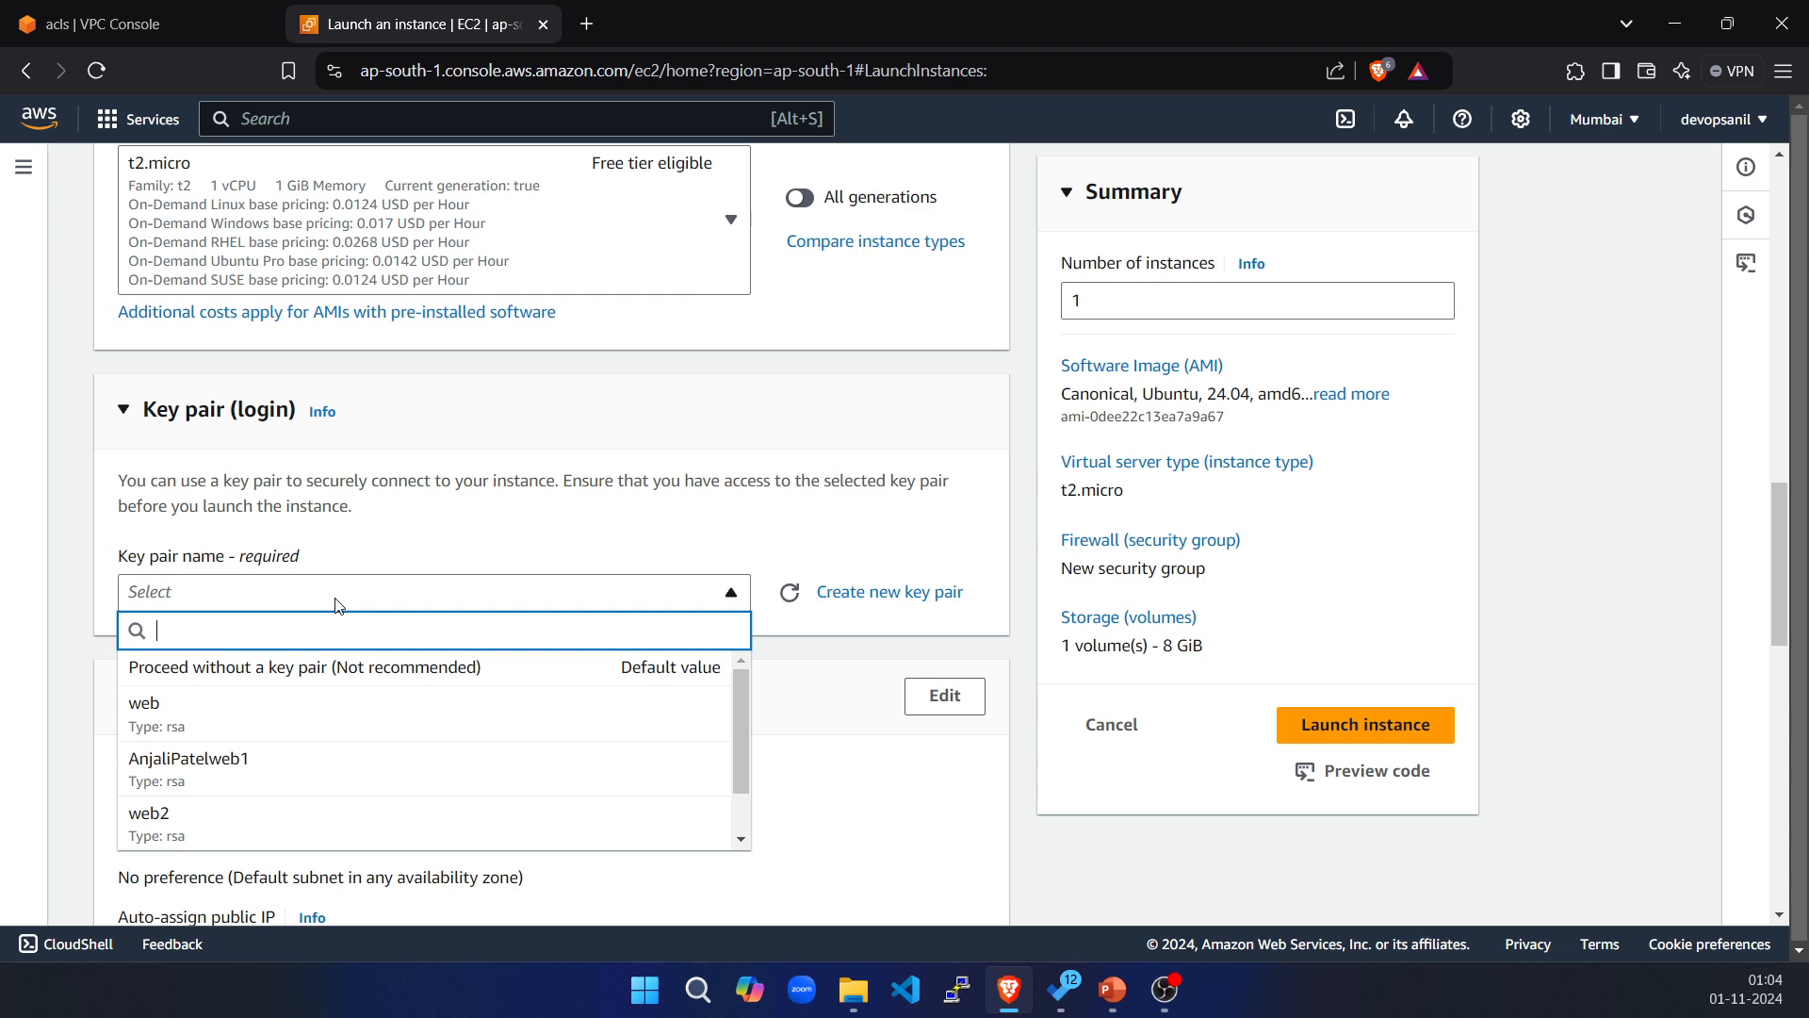
pyautogui.click(334, 680)
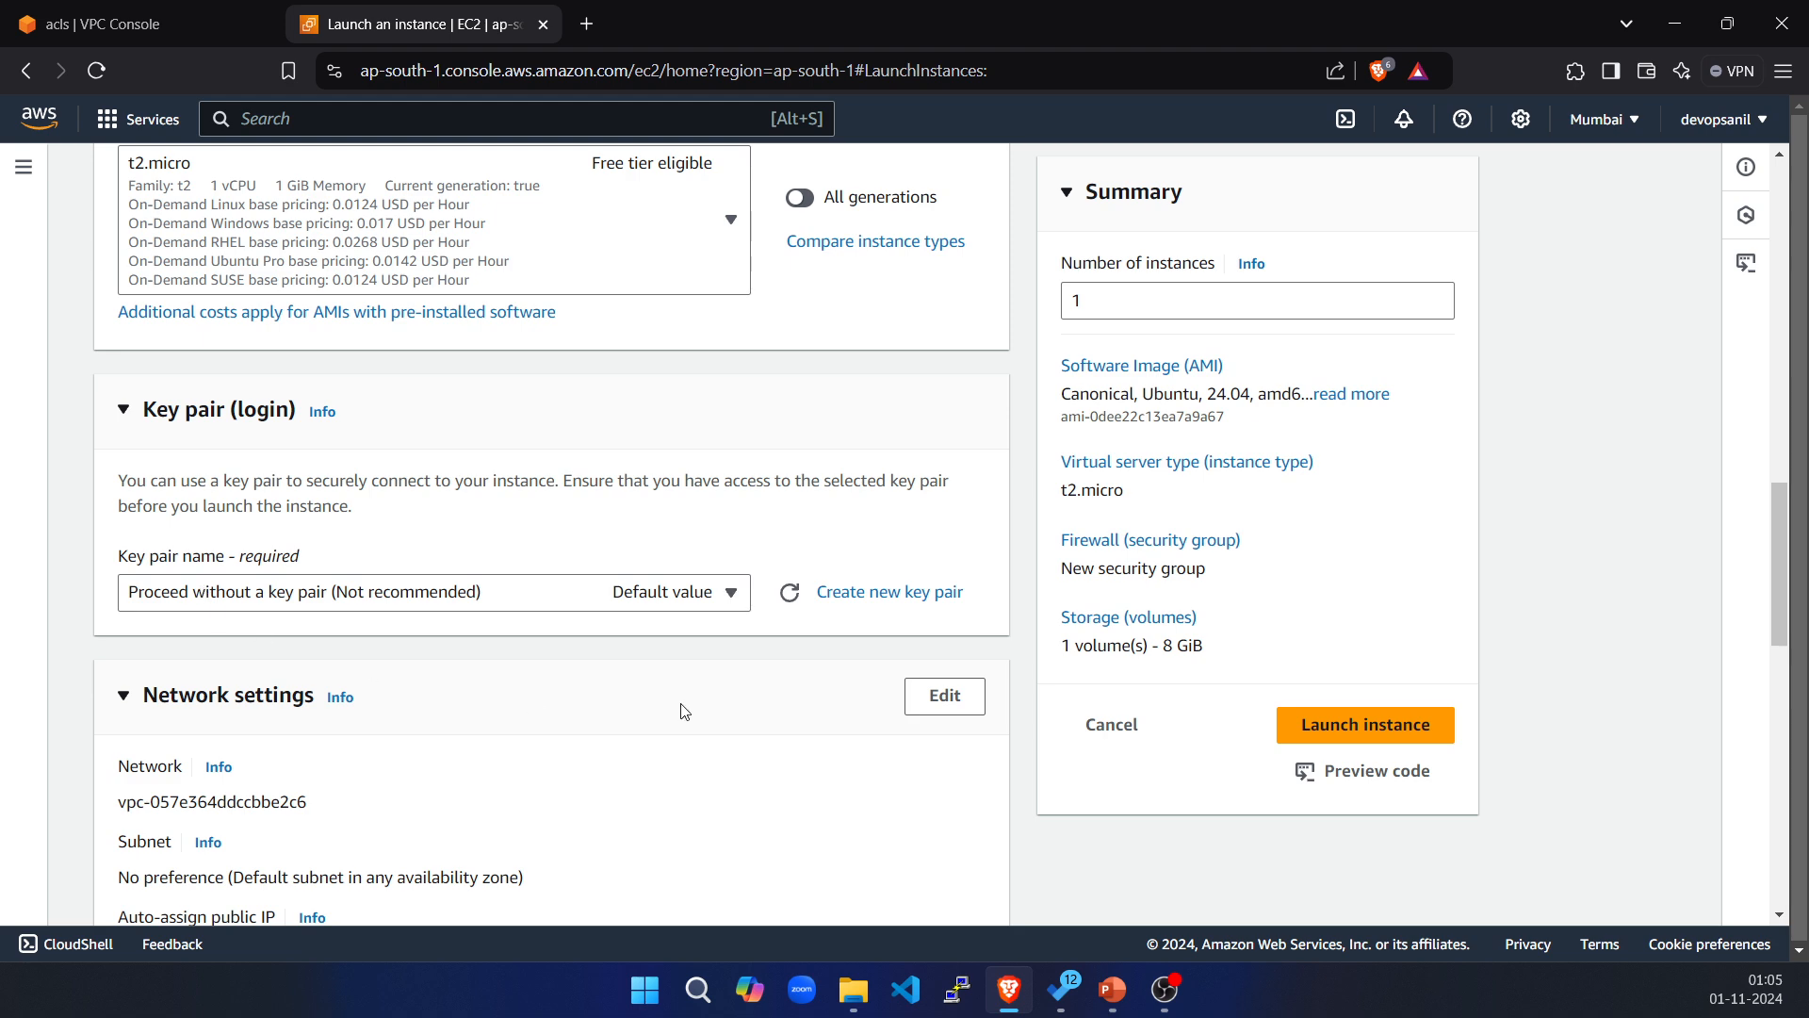
# Edit the network settings to use devops-anil-vpc and private-subnet-1a, keeping auto-assign public IP disabled.
pyautogui.scroll(-3, 578, 712)
pyautogui.click(945, 342)
pyautogui.click(622, 459)
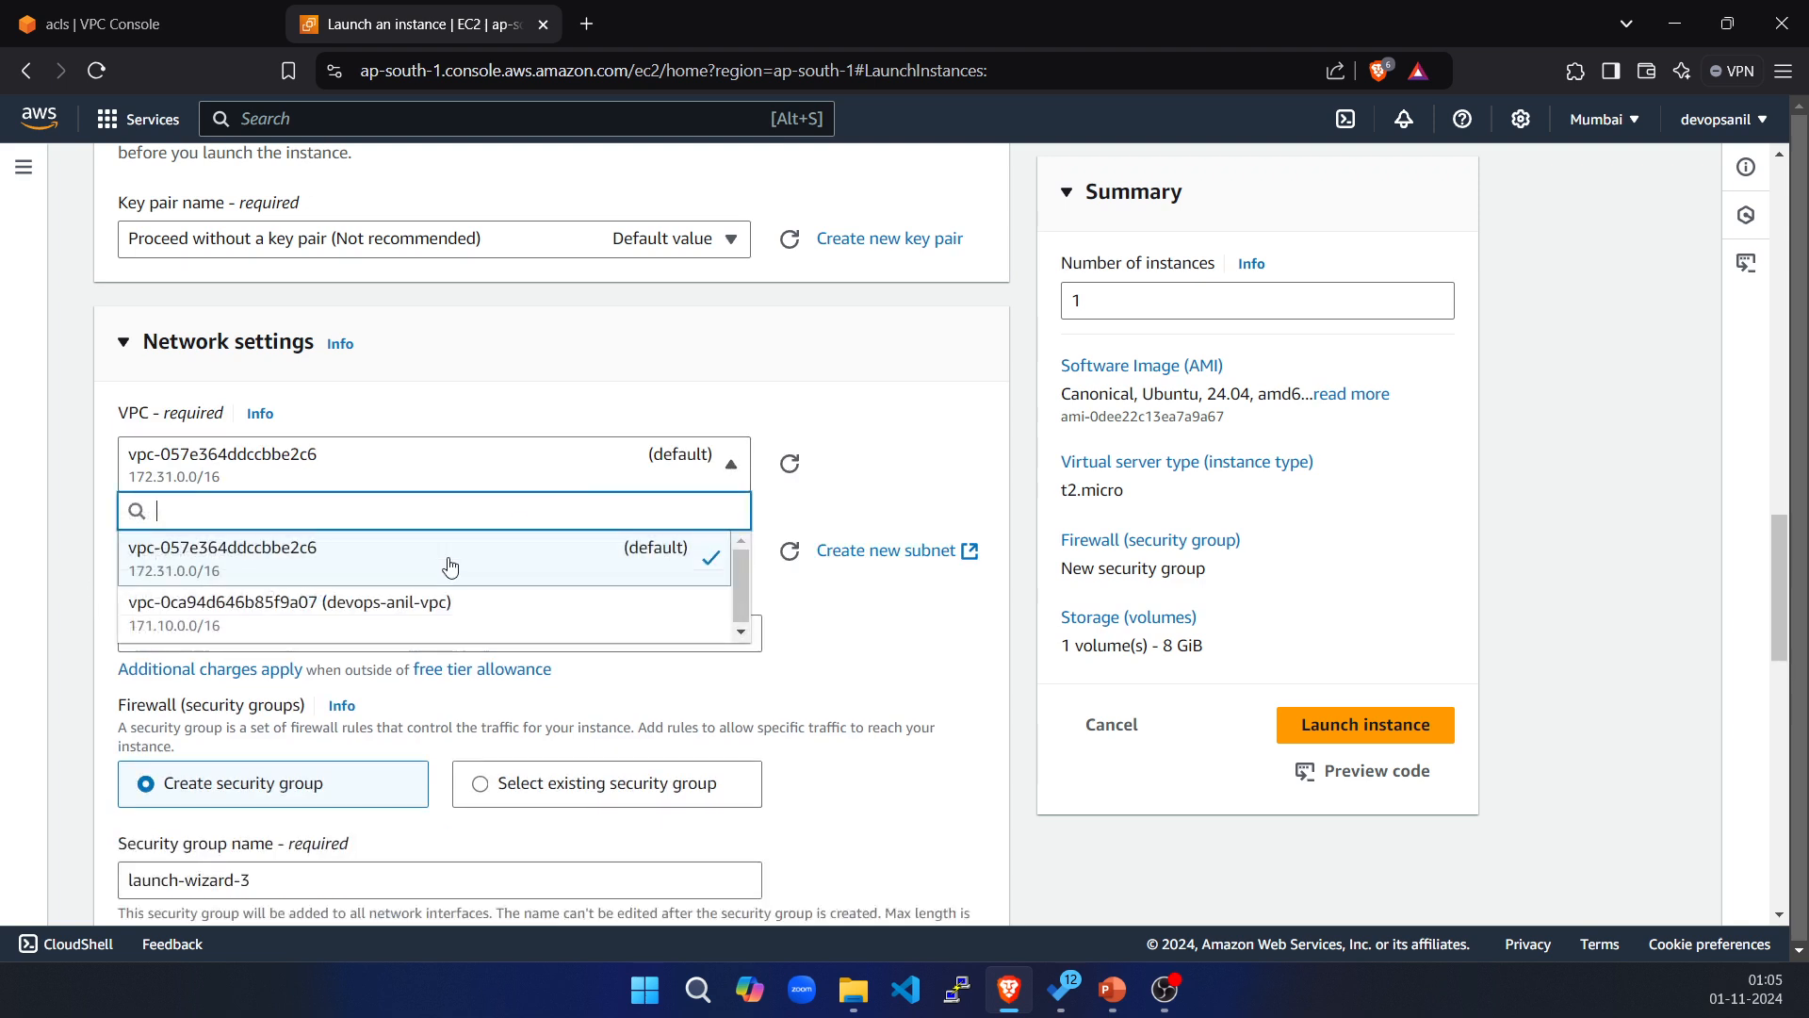
pyautogui.click(226, 622)
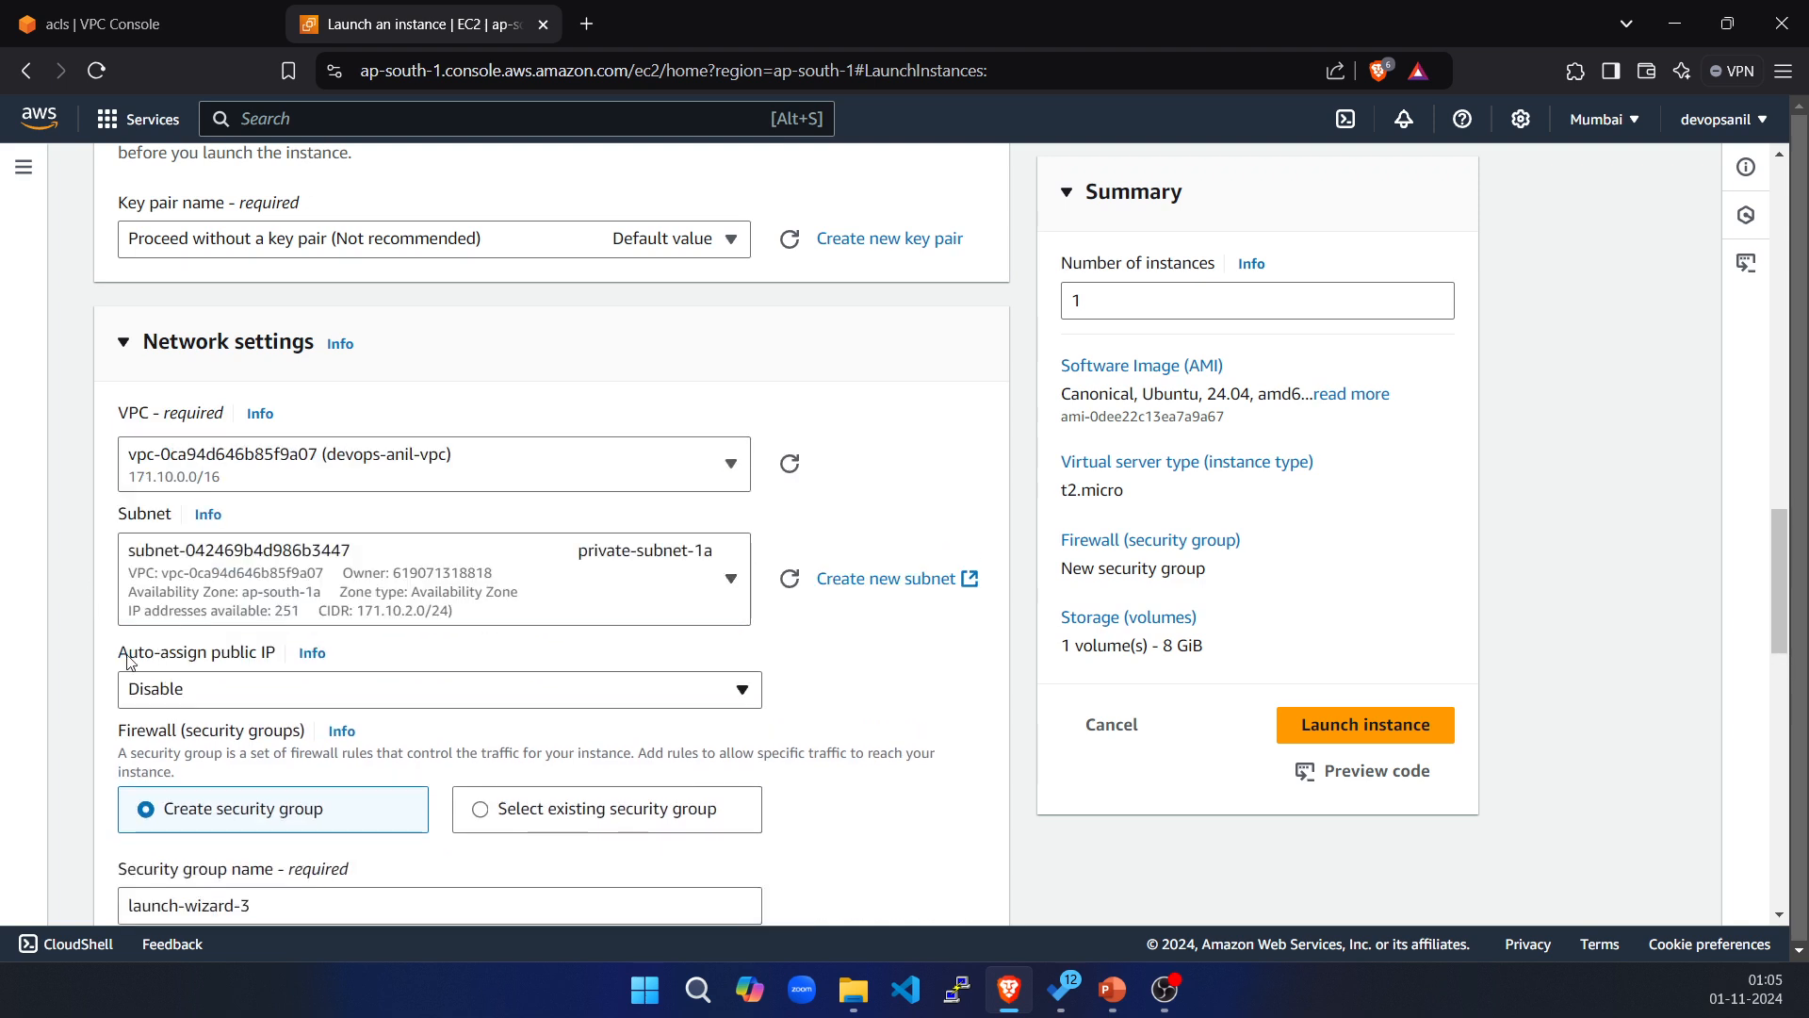
pyautogui.click(634, 692)
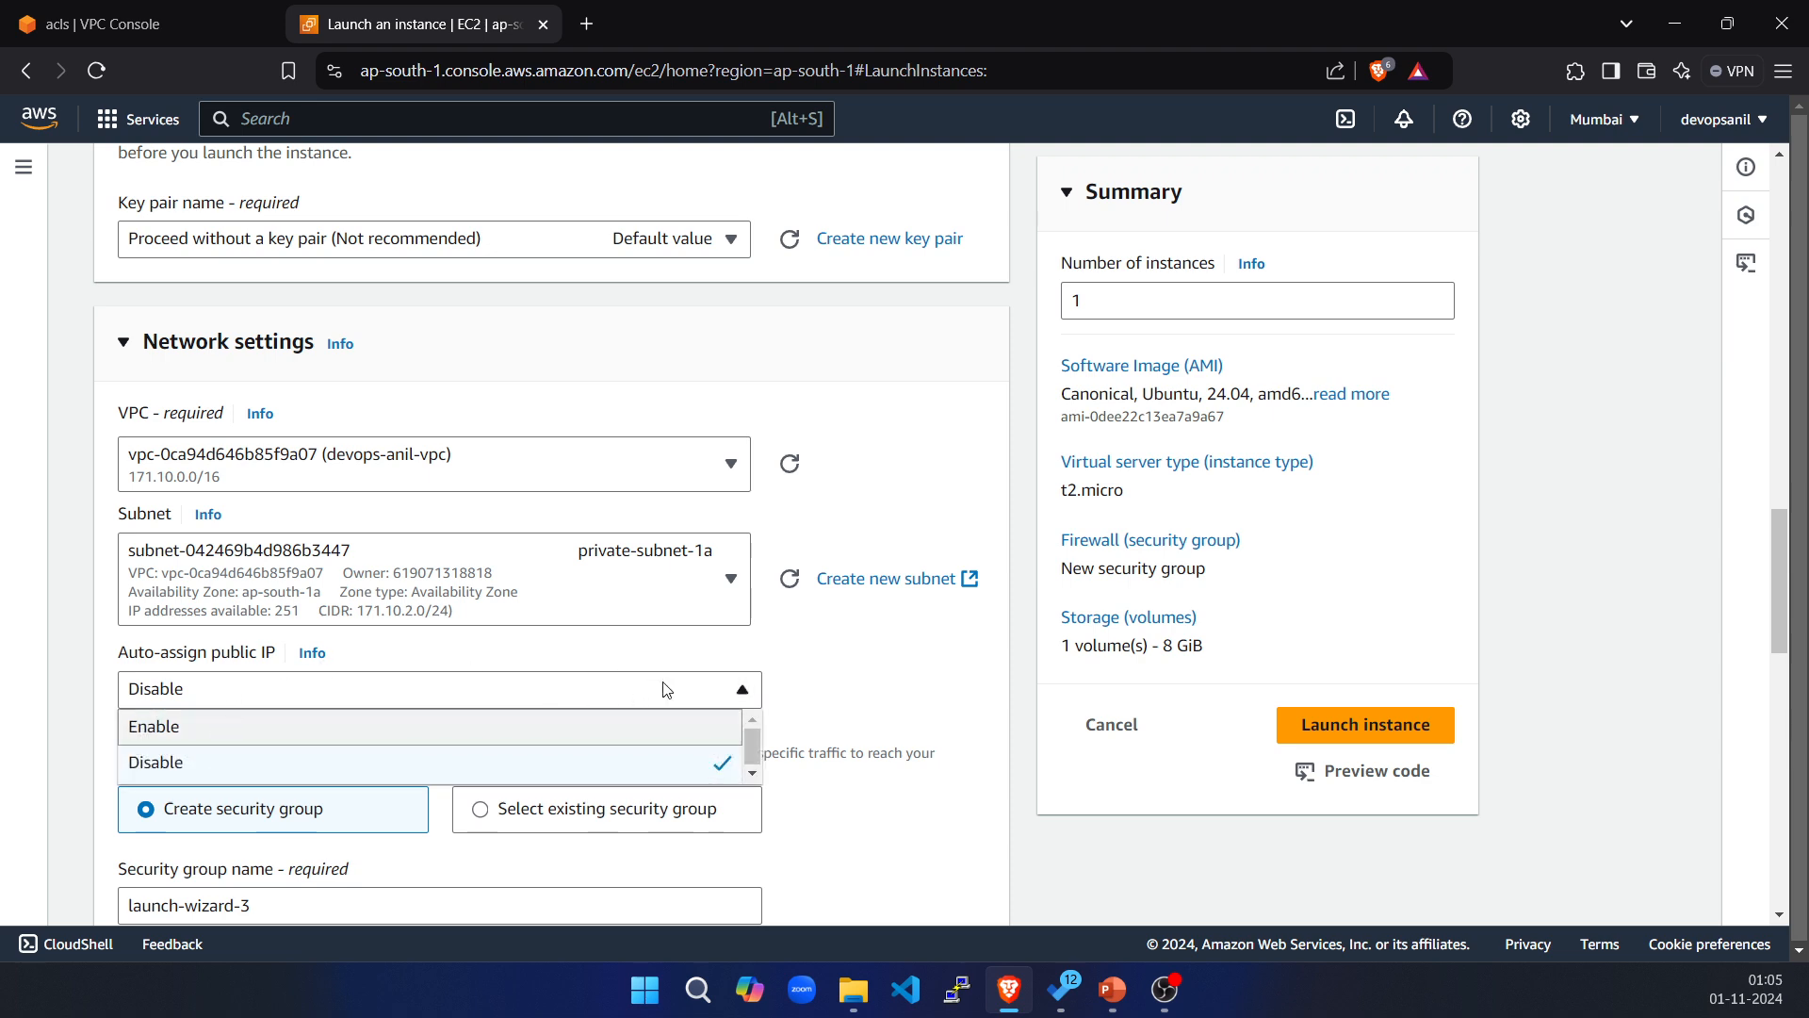
pyautogui.click(829, 705)
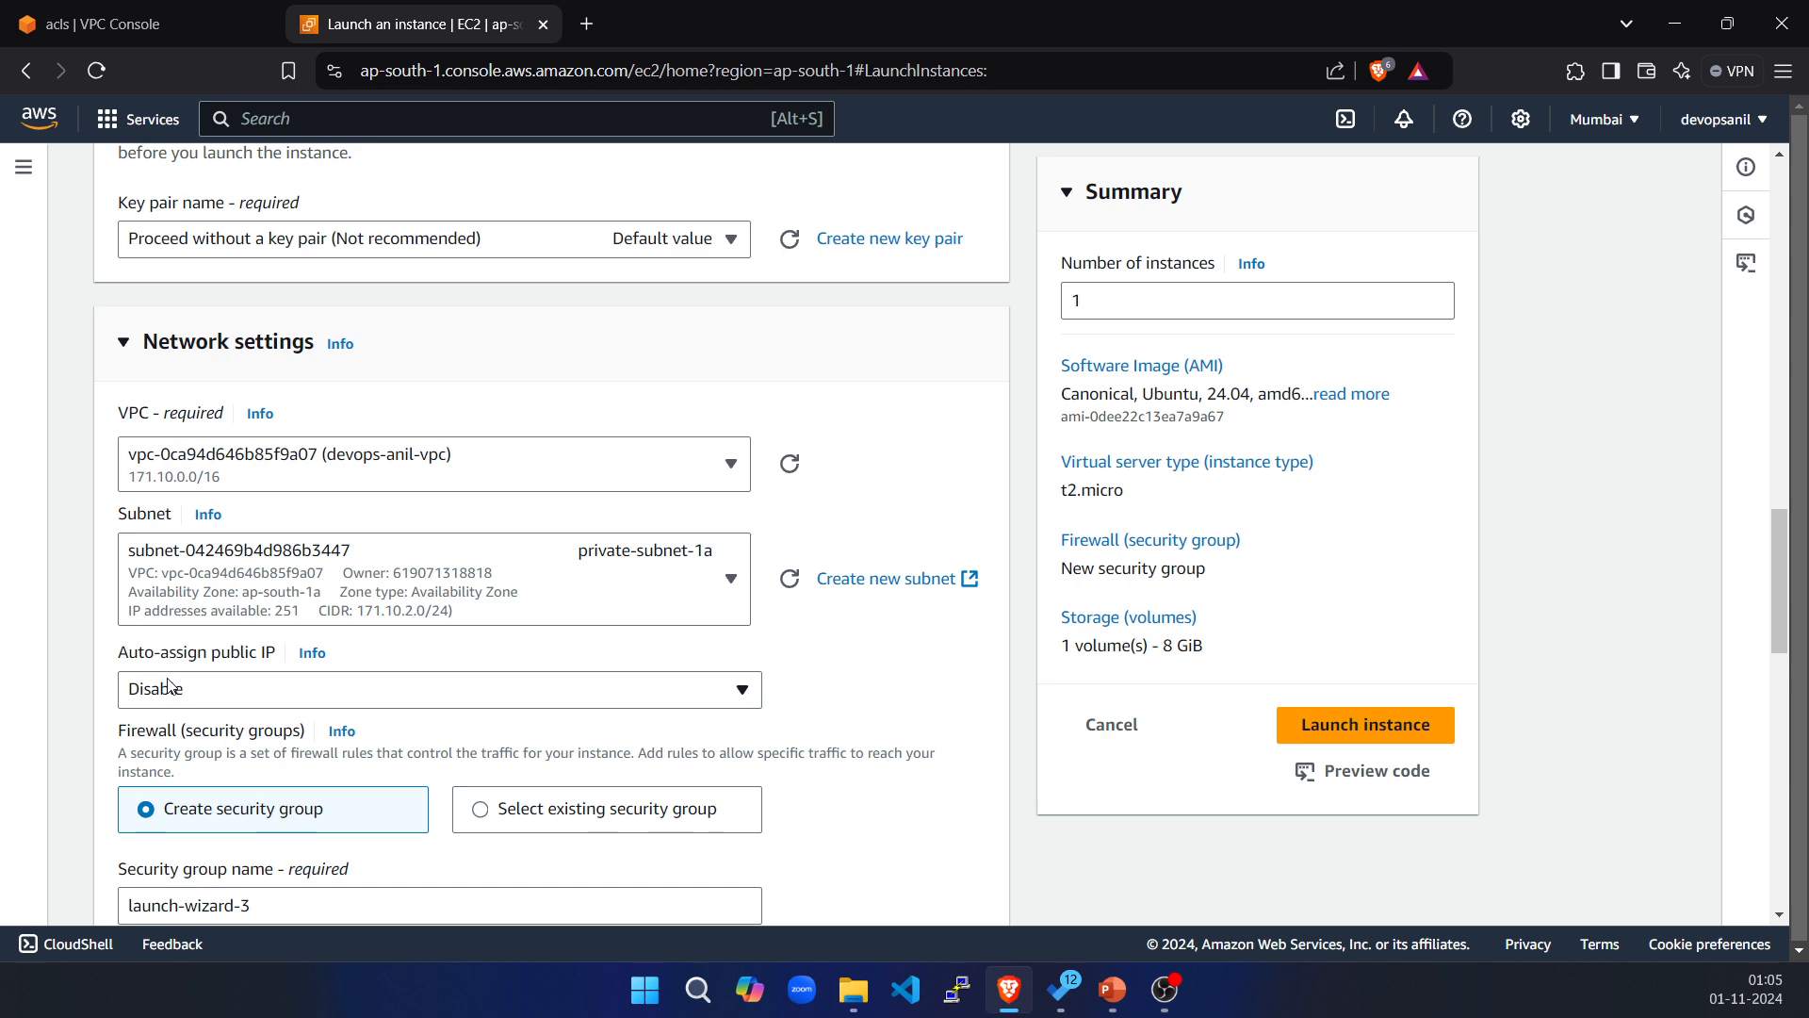
# Assign the existing security group launch-wizard-2 to the private-test instance.
pyautogui.scroll(-3, 178, 684)
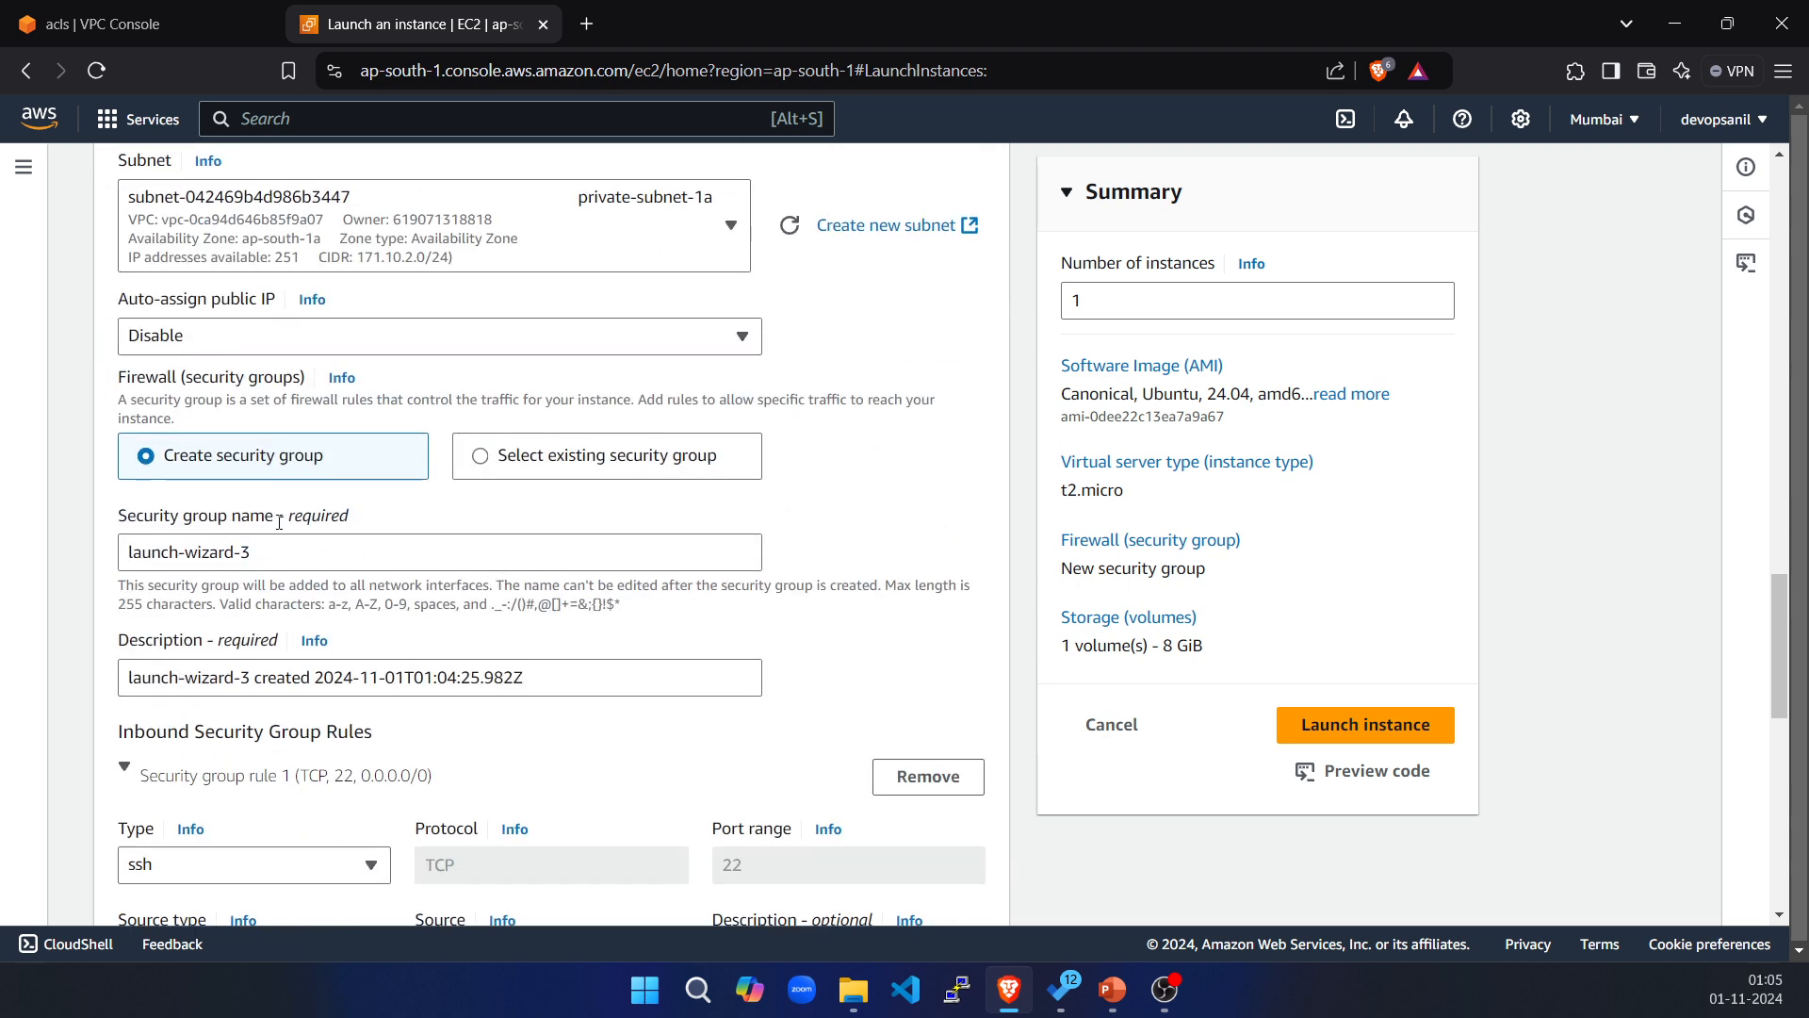
pyautogui.click(482, 460)
pyautogui.click(233, 563)
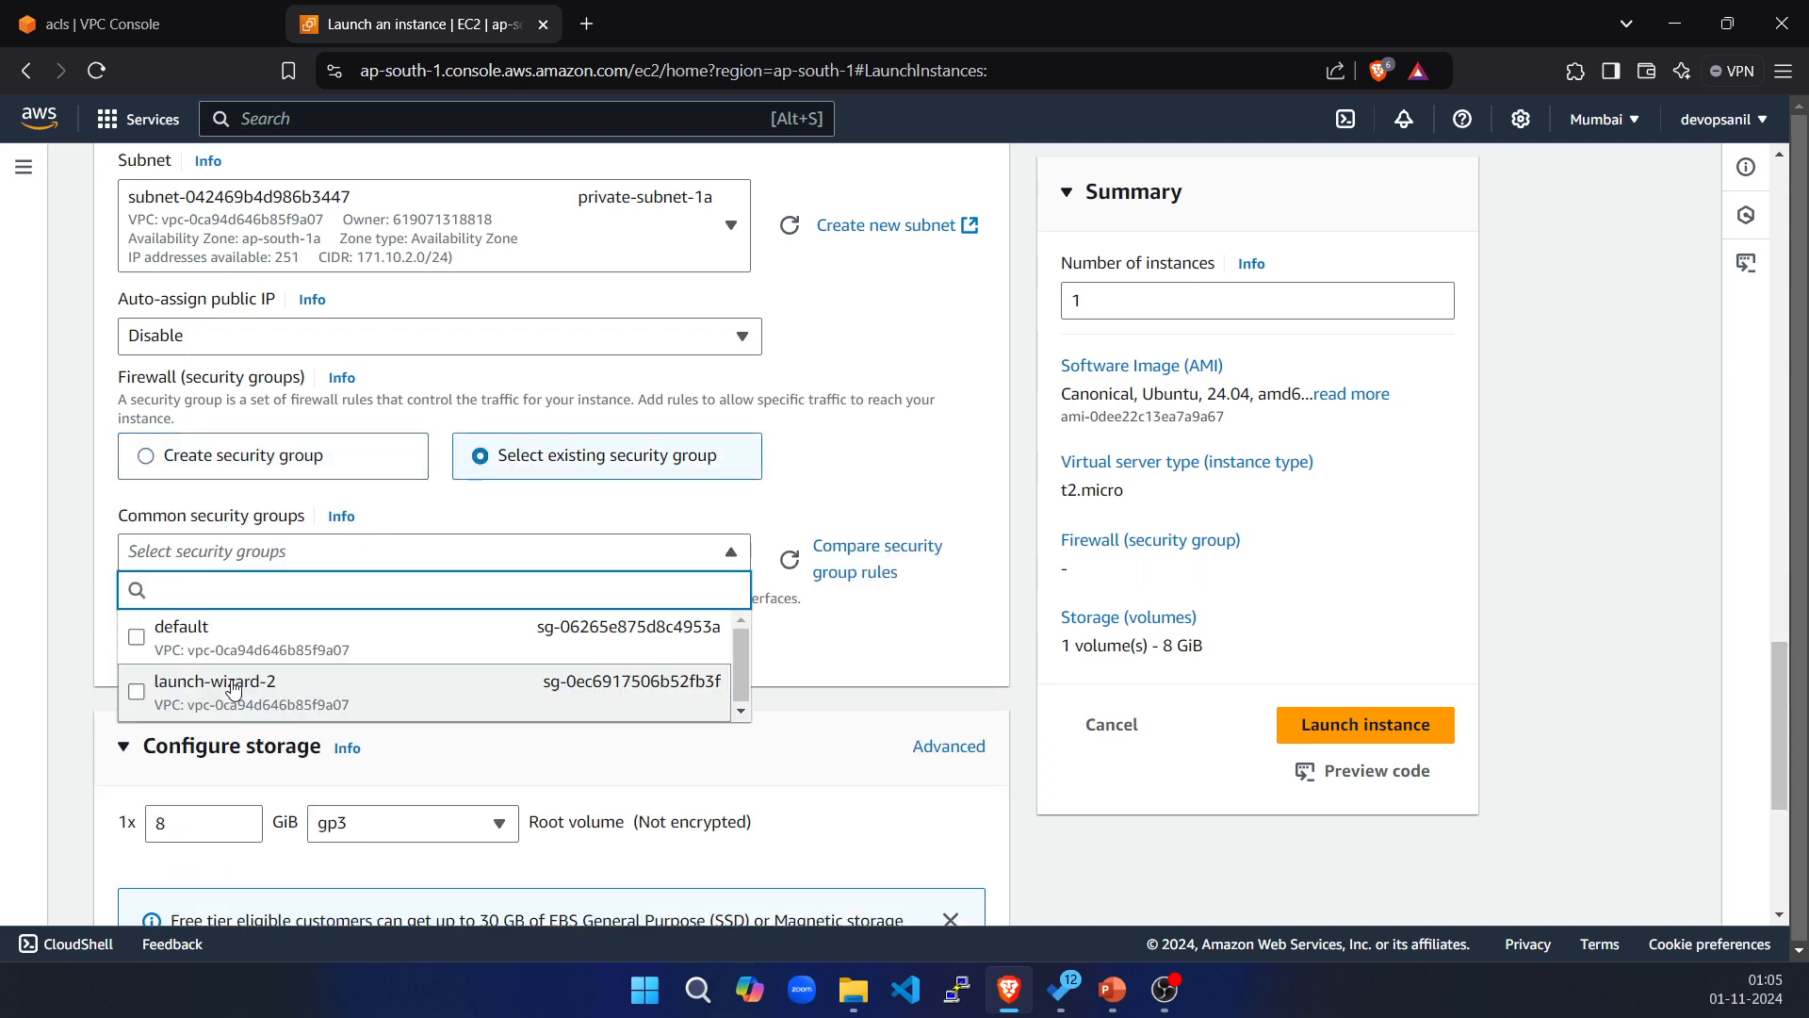
pyautogui.click(205, 687)
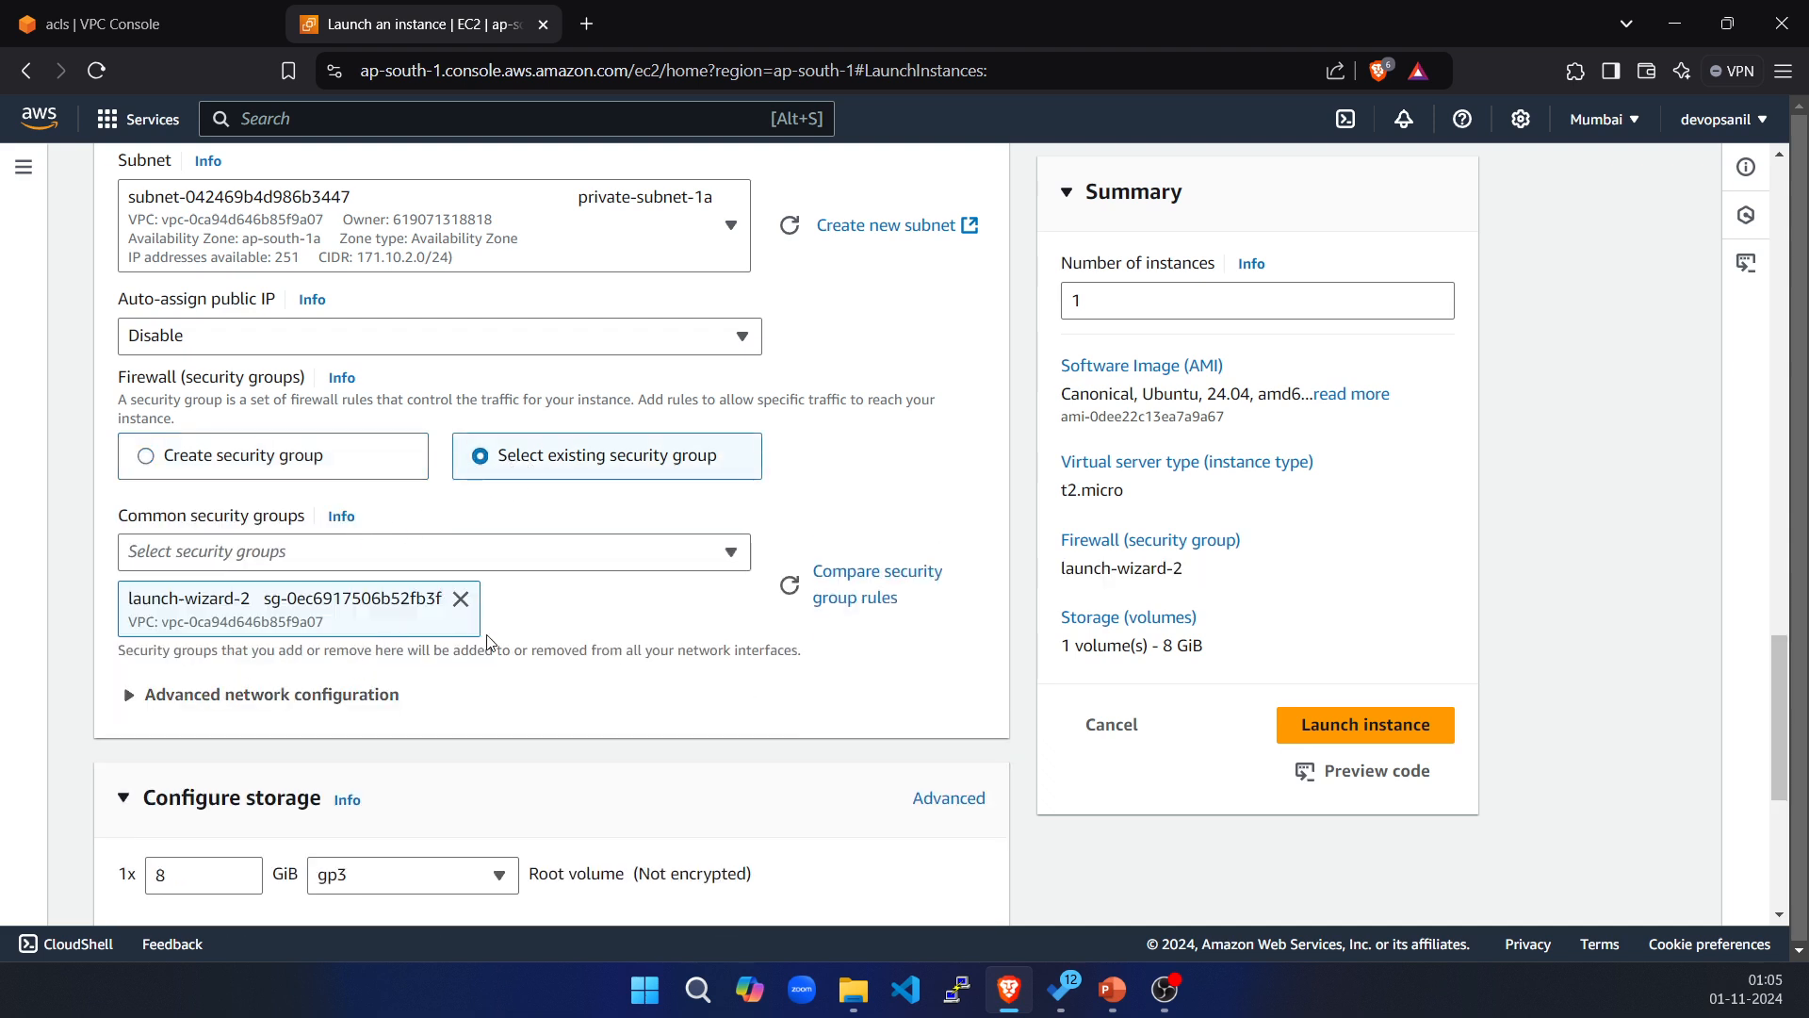
# Set the private-test root volume to 15 GiB and launch the instance.
pyautogui.scroll(-5, 502, 640)
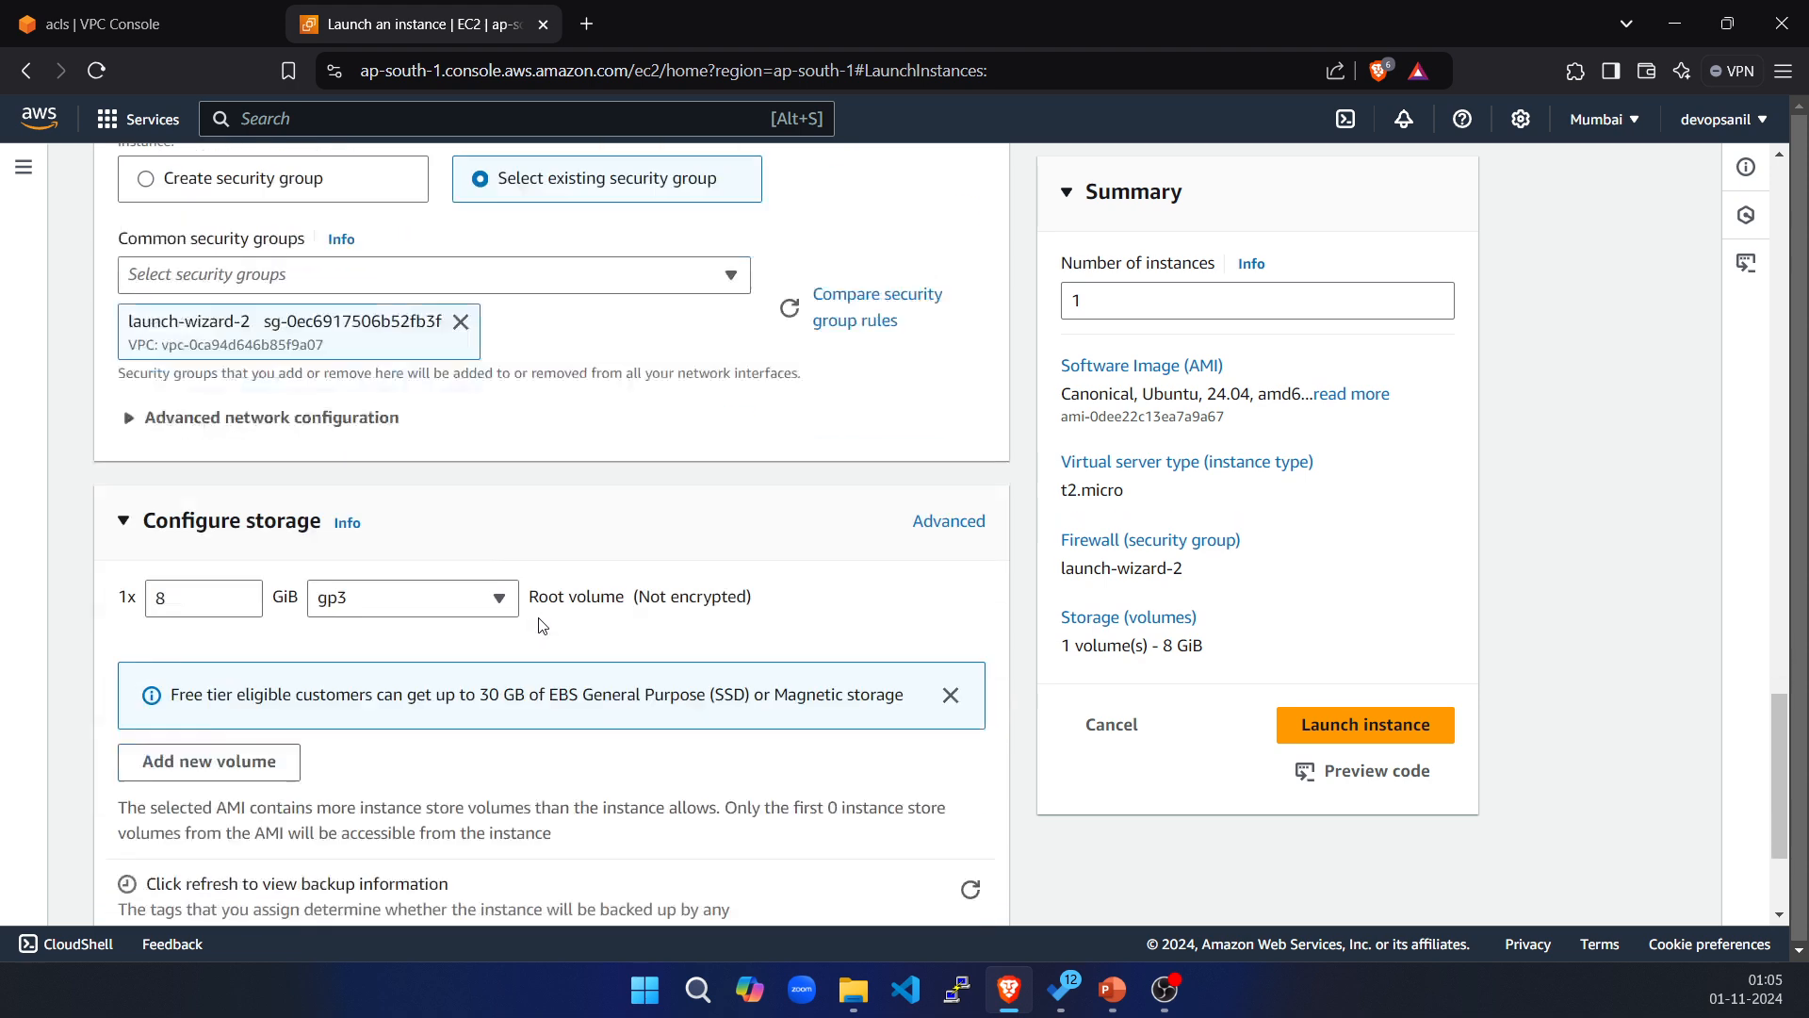
pyautogui.doubleClick(158, 377)
pyautogui.write('15')
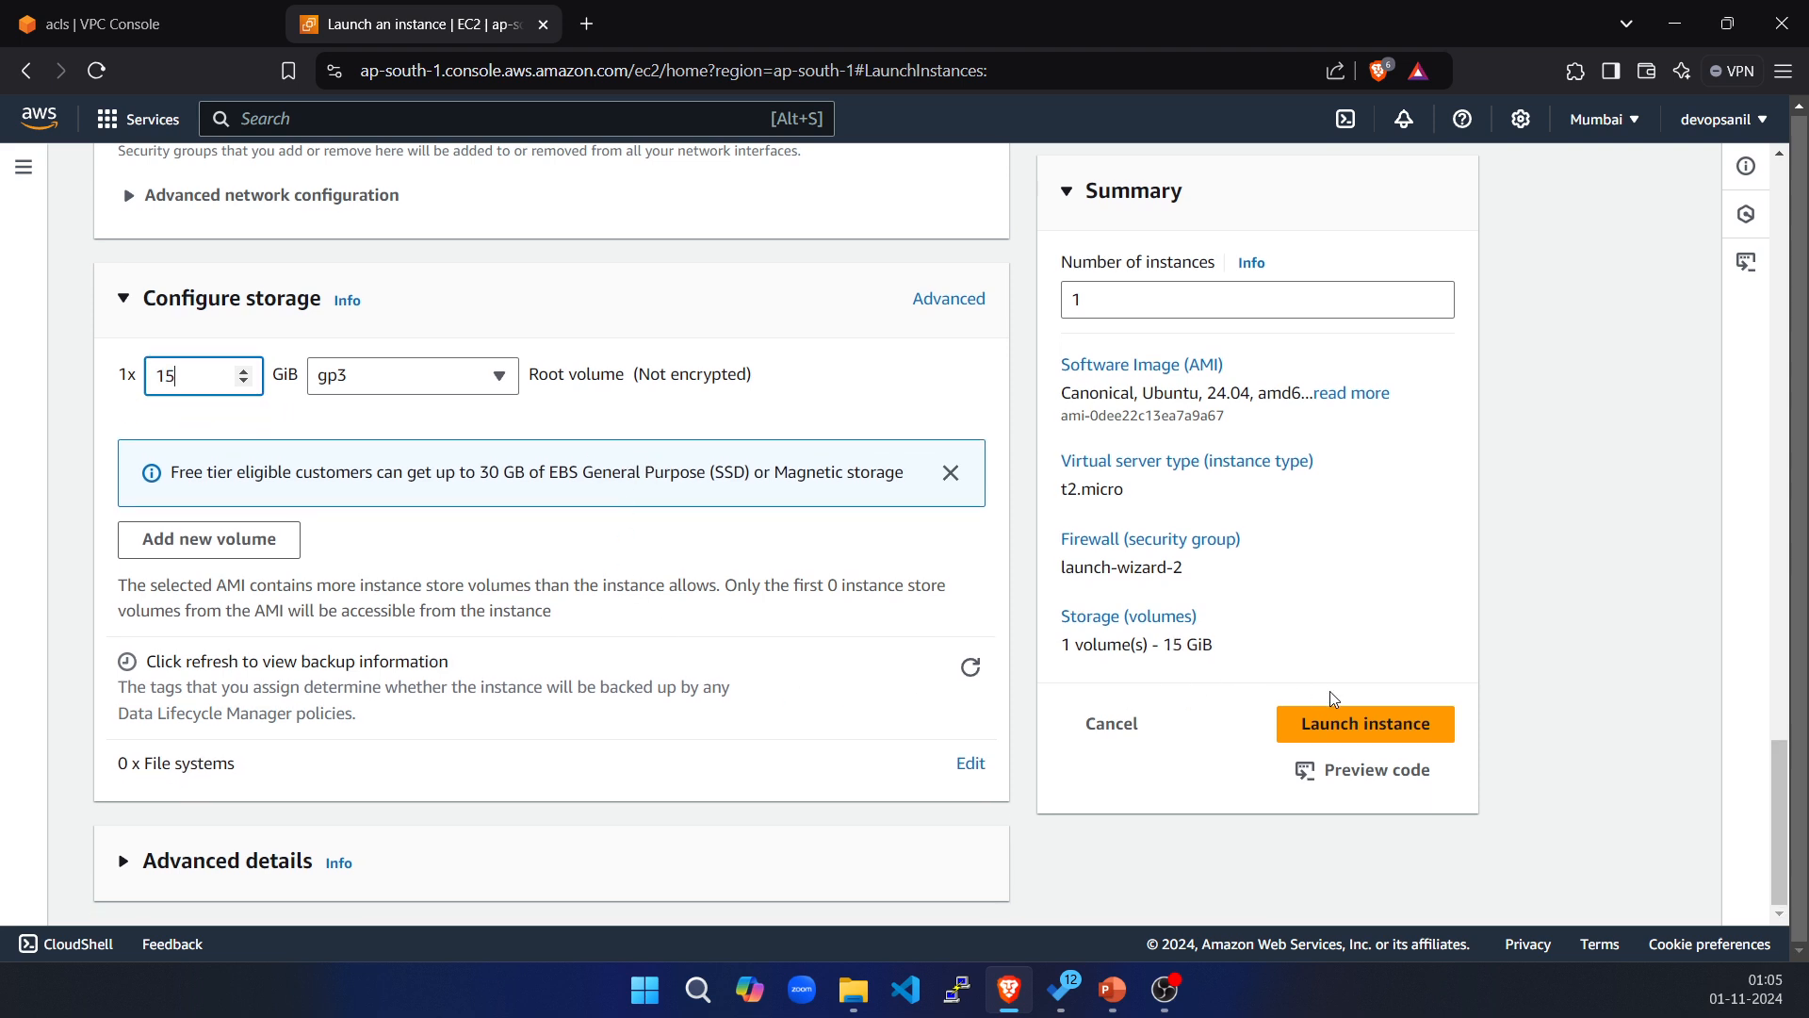
pyautogui.click(1349, 733)
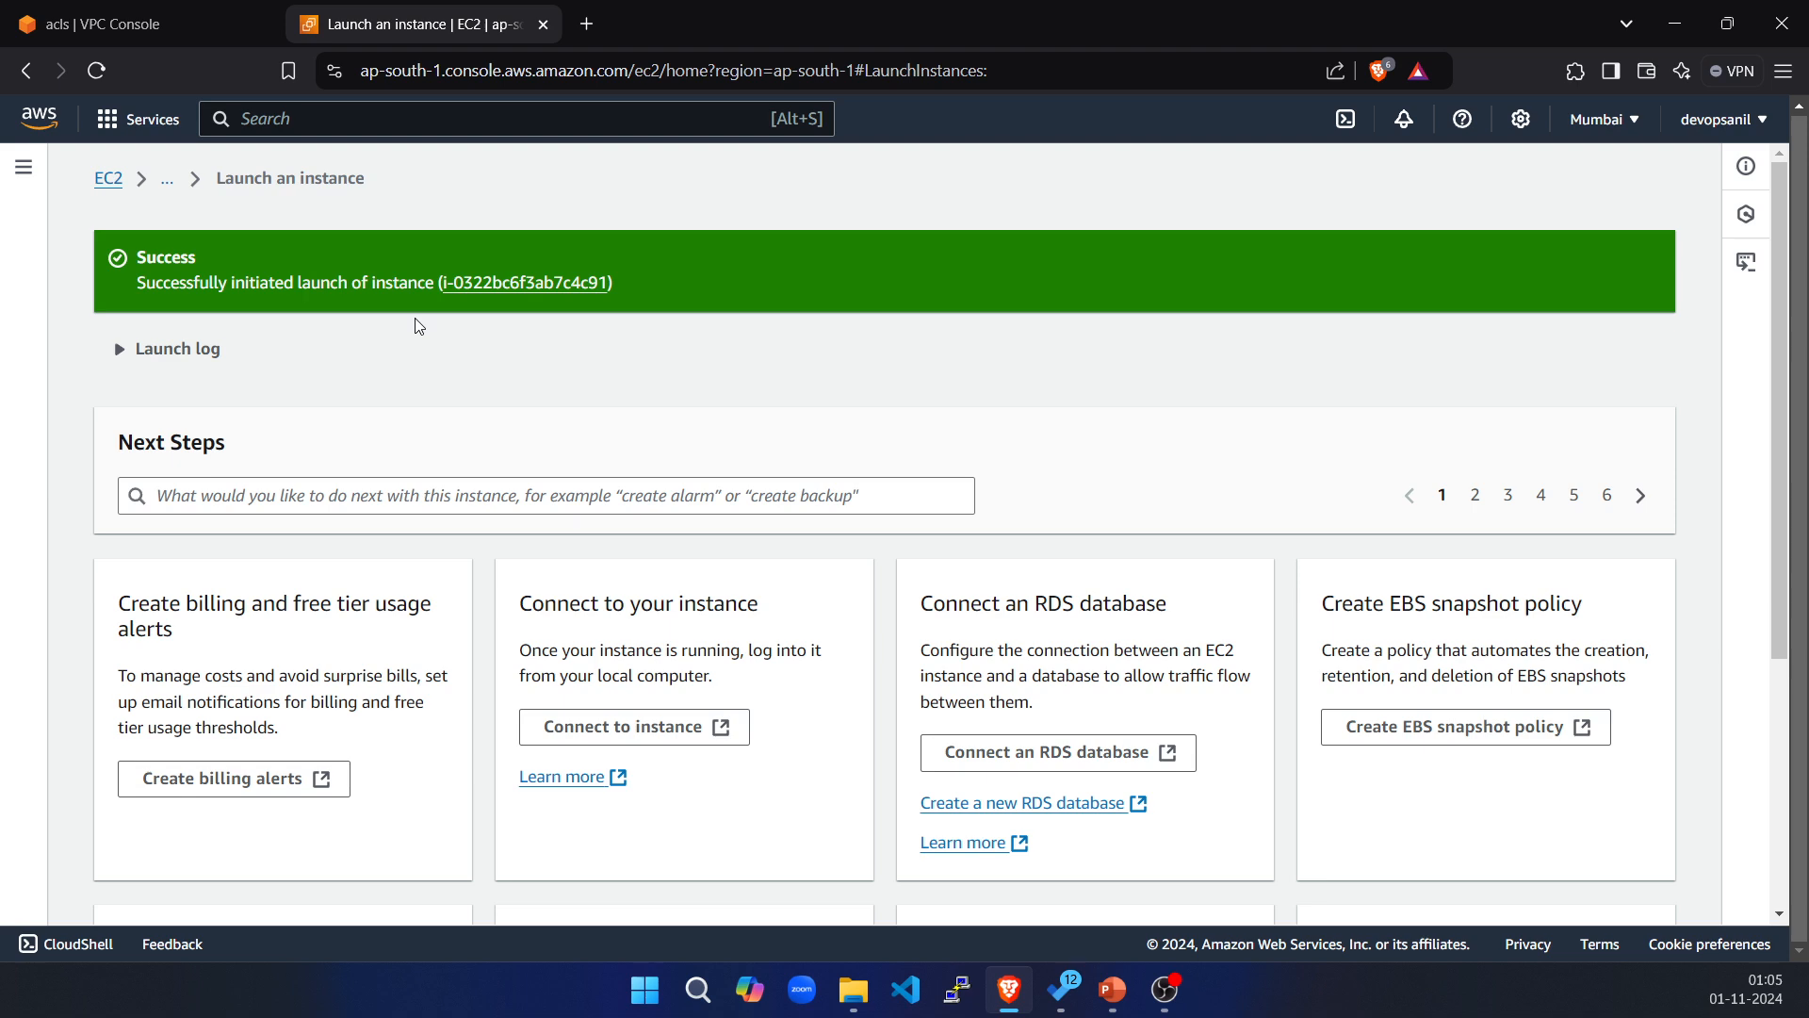
# Show all EC2 instances without the running-state filter and copy the public IPv4 address of public-test.
pyautogui.click(166, 23)
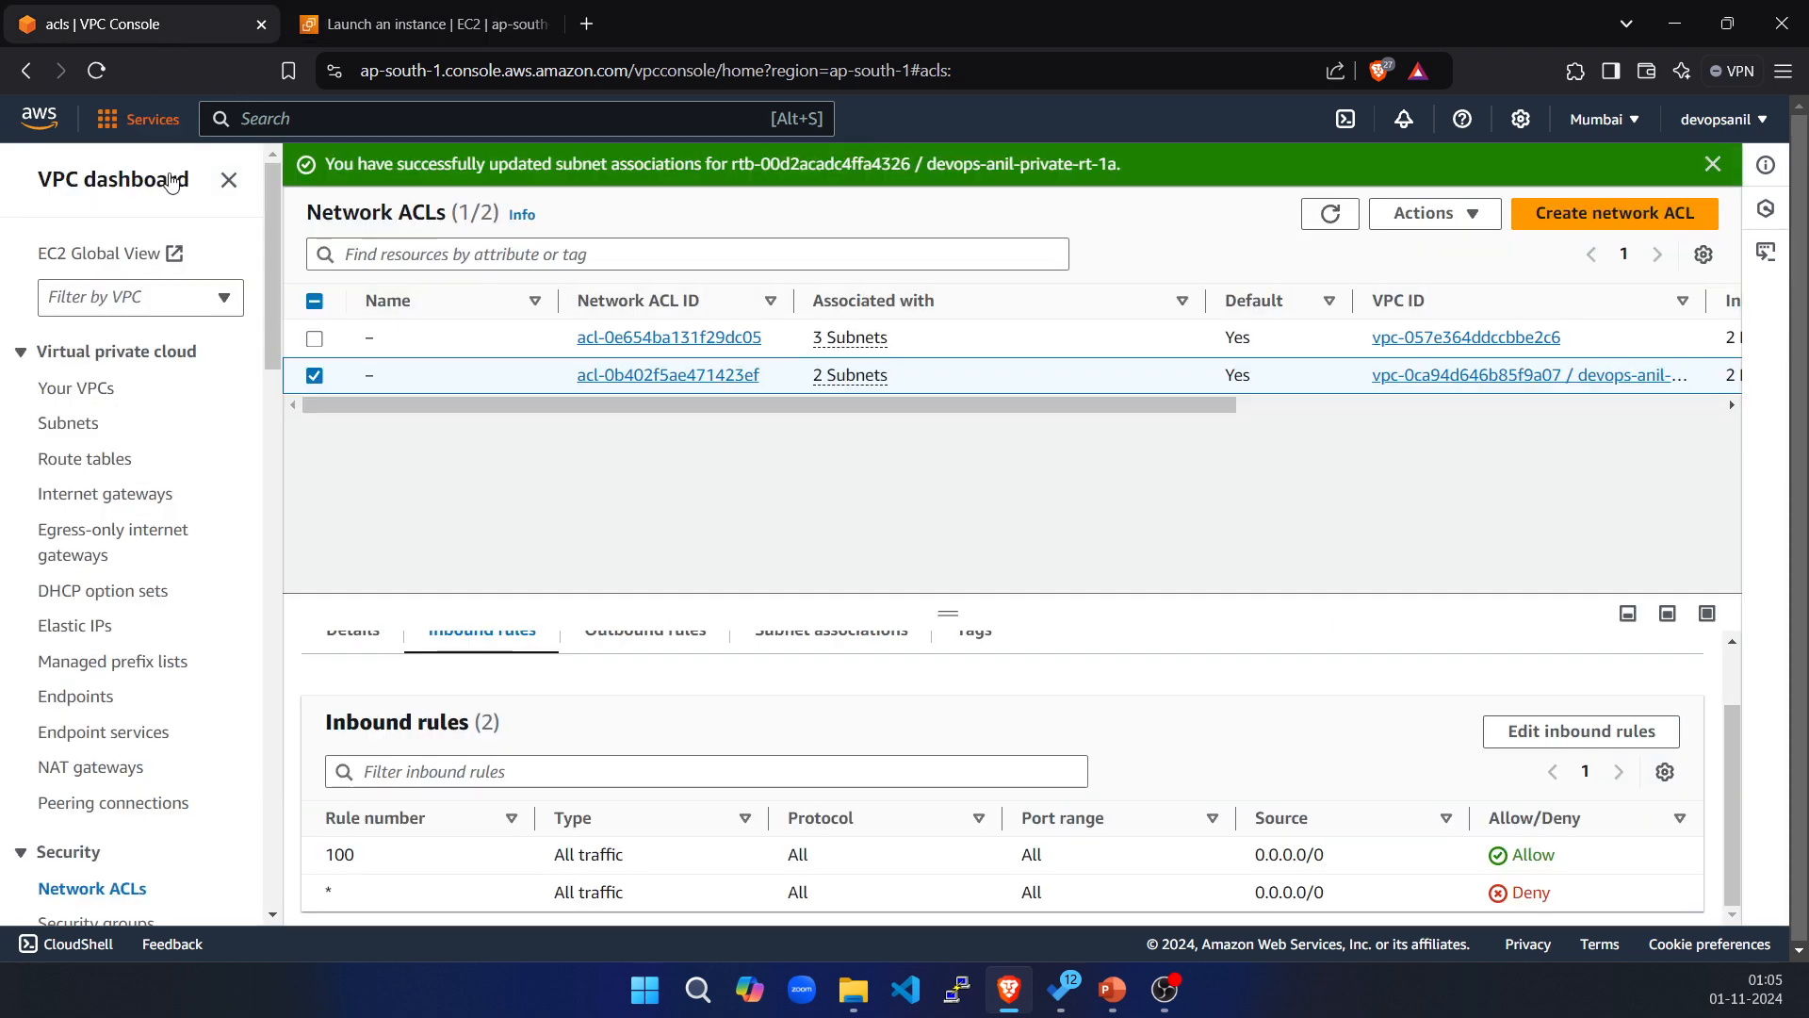
pyautogui.click(417, 19)
pyautogui.click(108, 181)
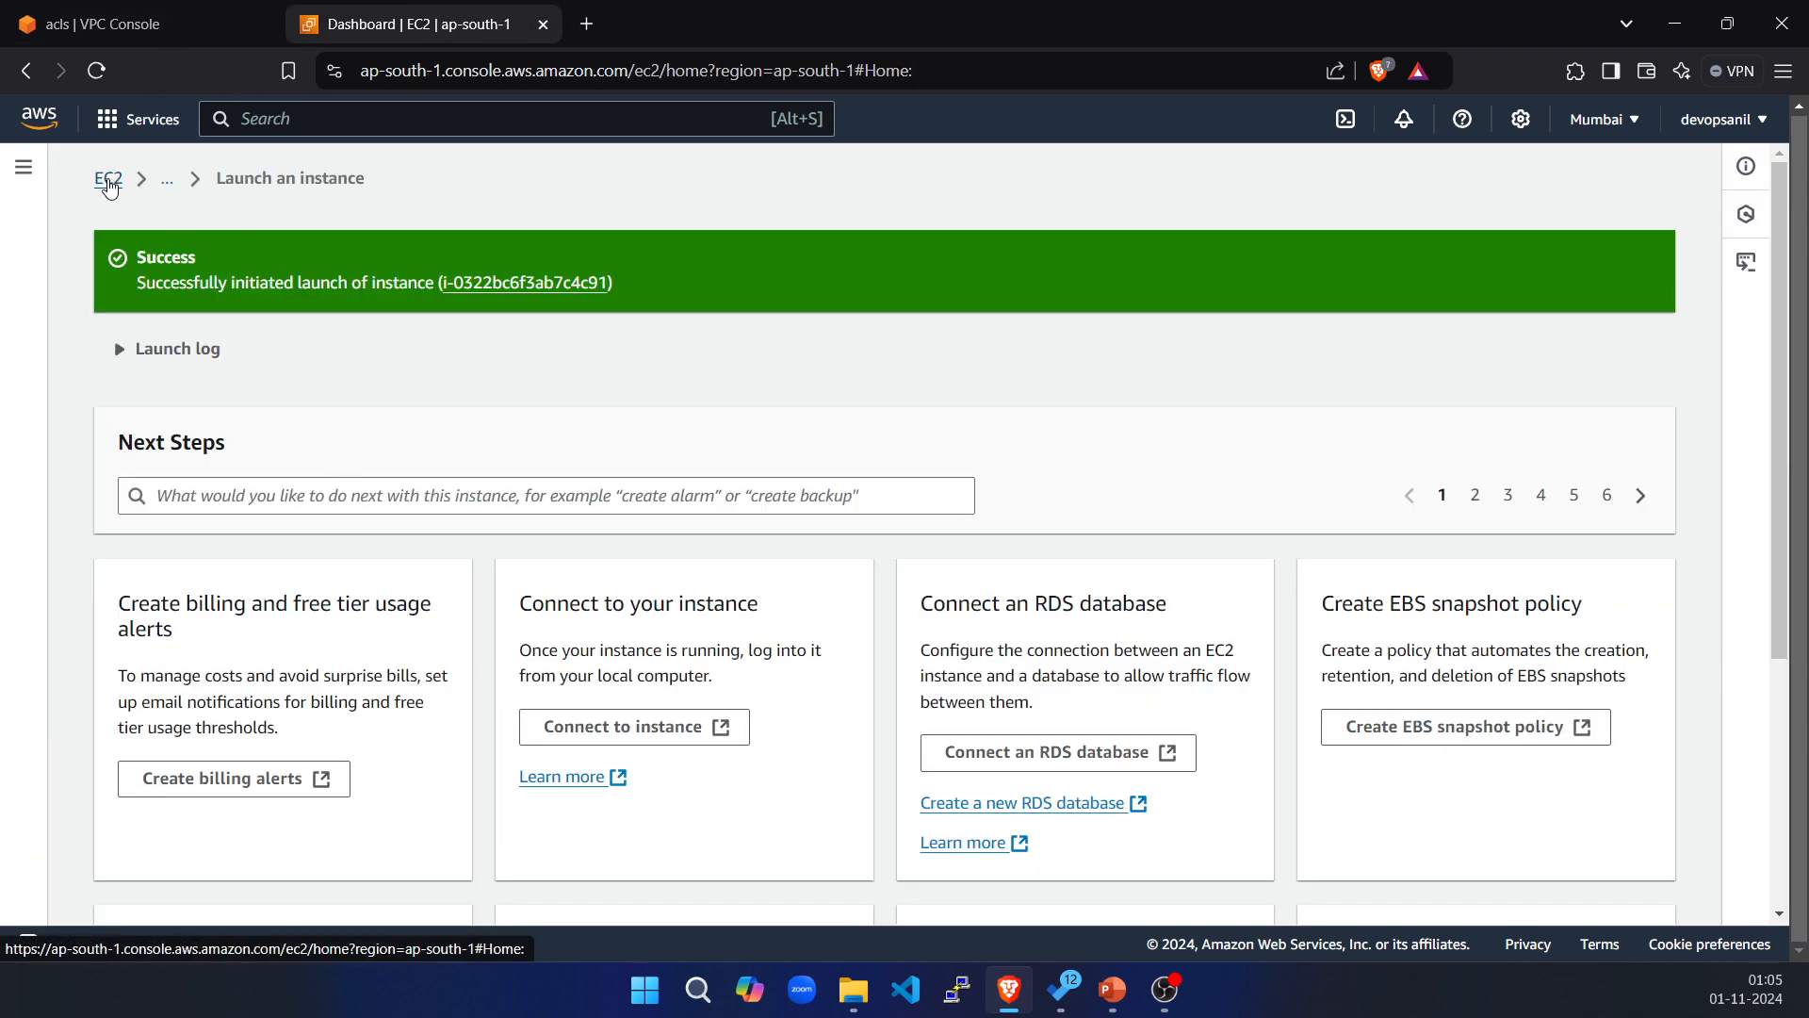
pyautogui.click(453, 328)
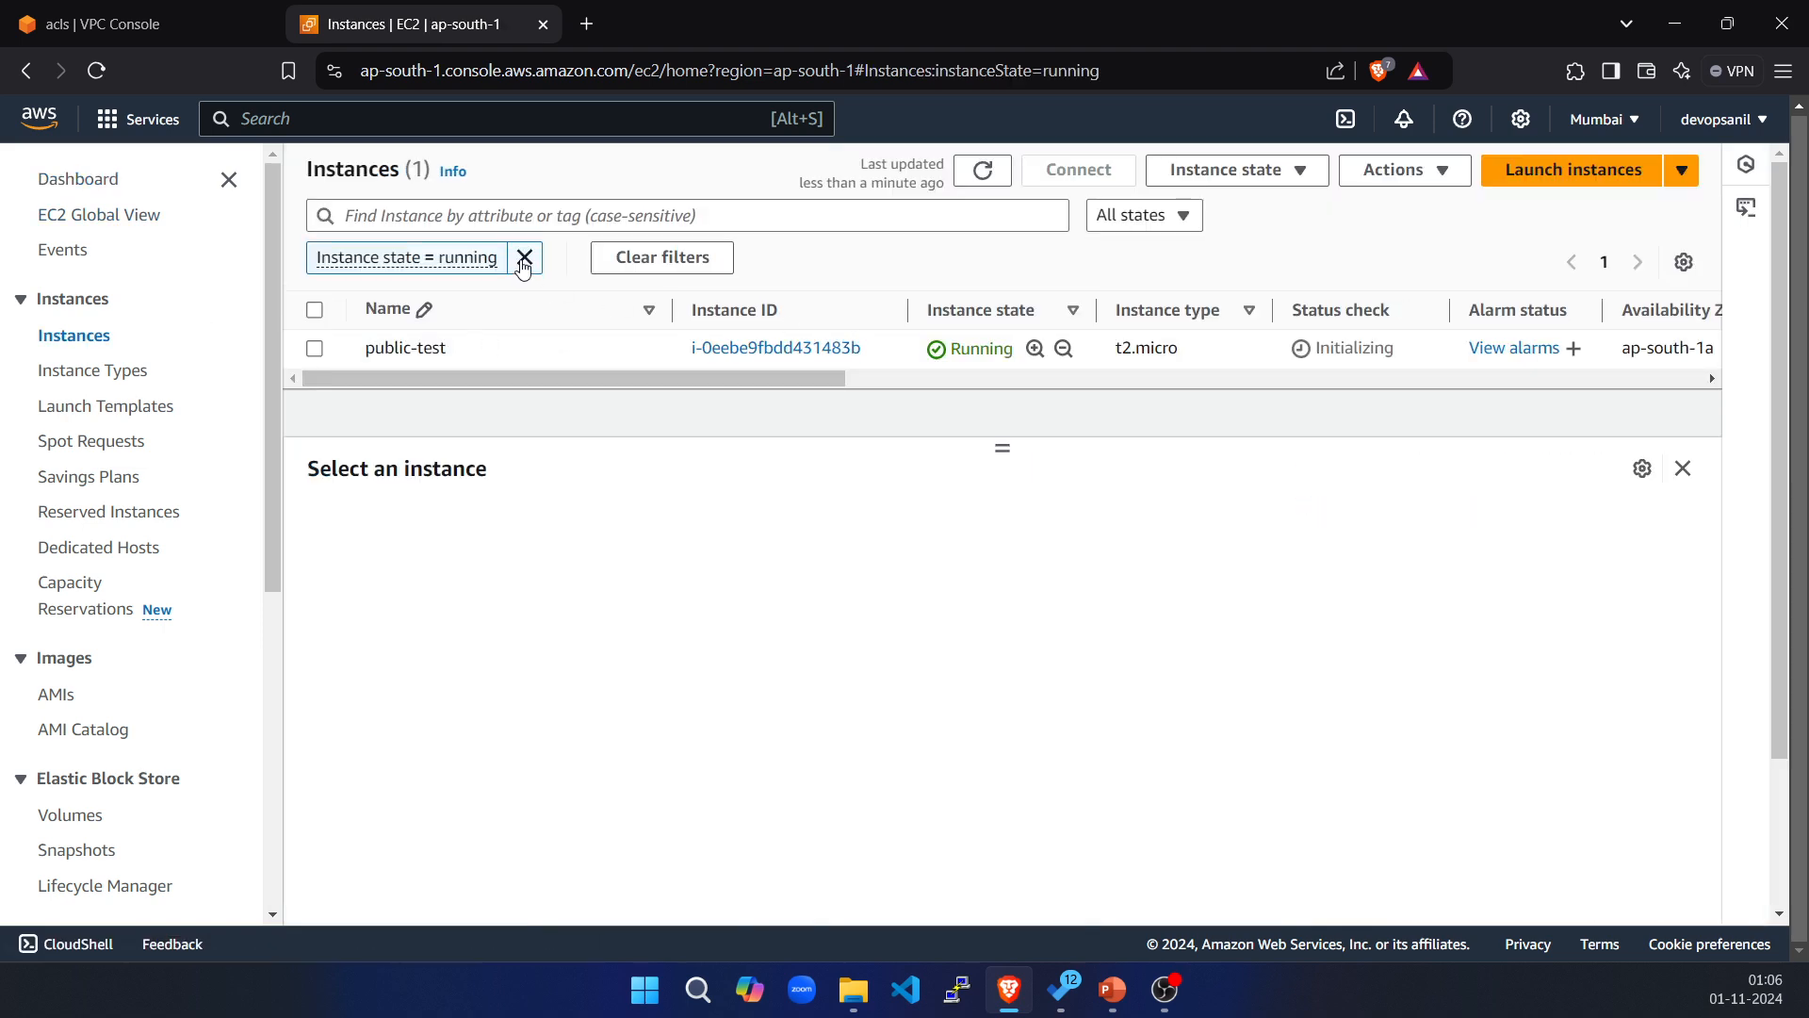
pyautogui.click(525, 258)
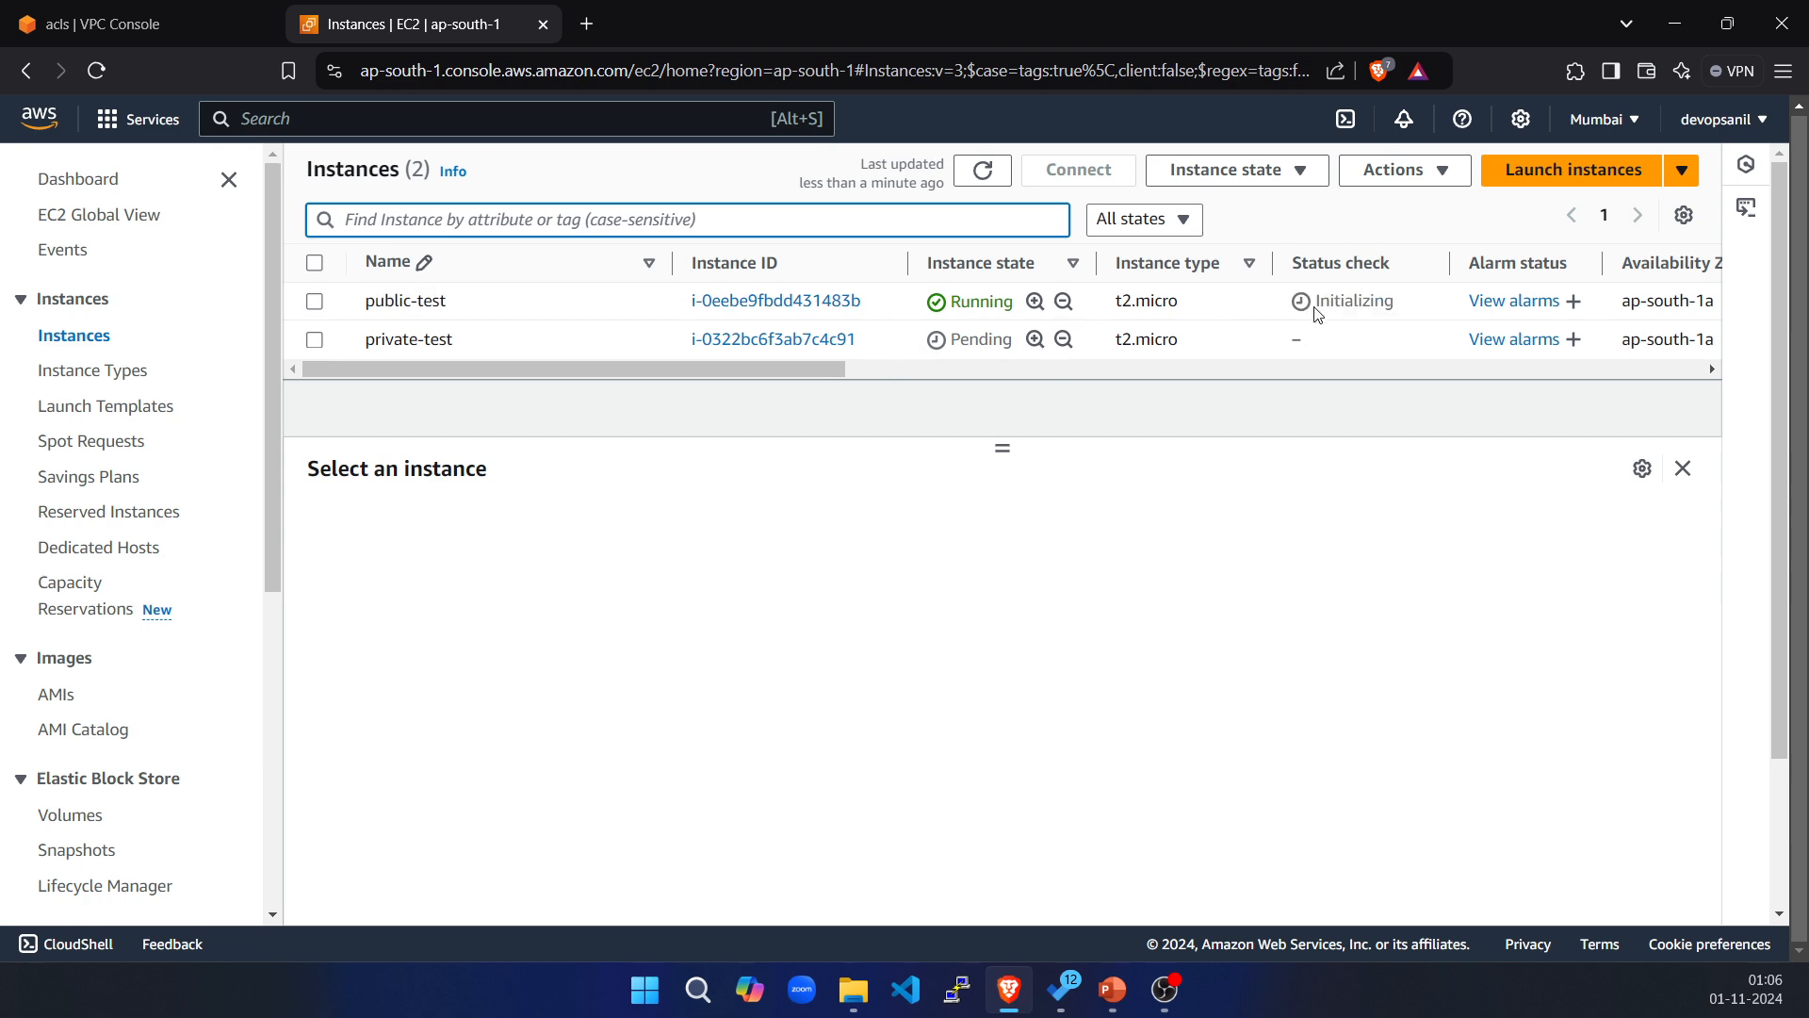
pyautogui.click(314, 302)
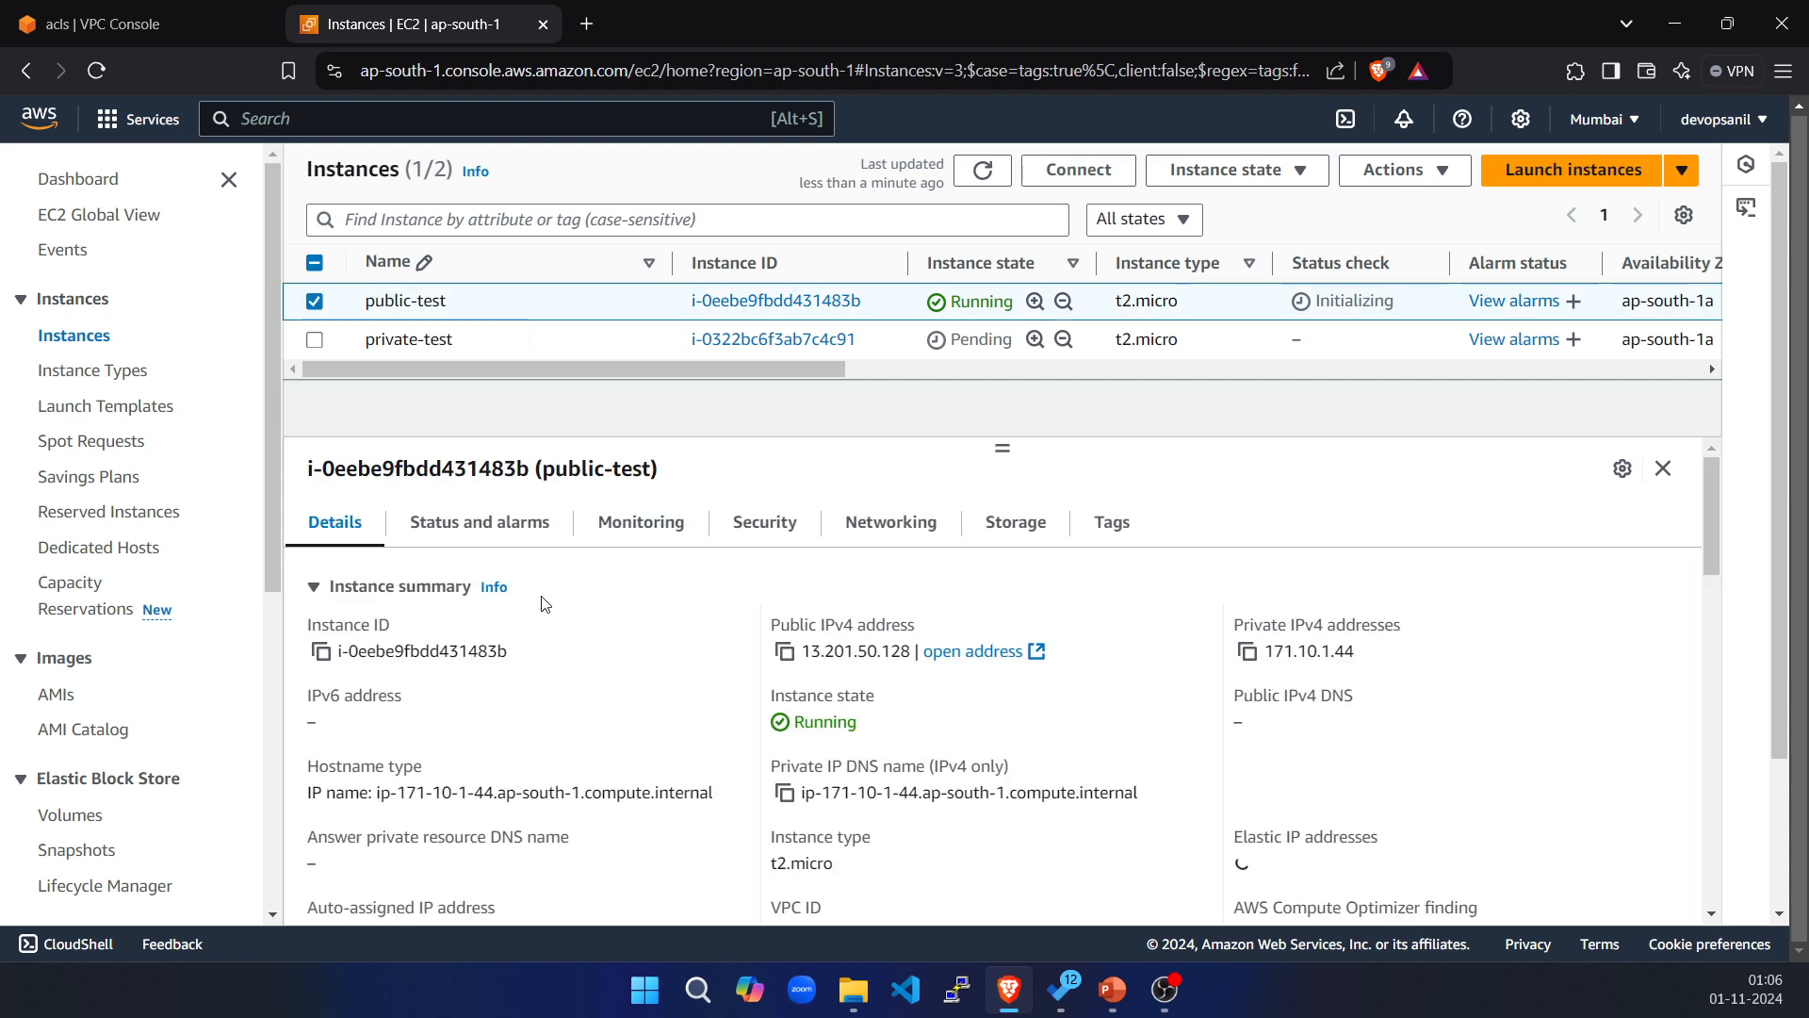
pyautogui.click(784, 657)
pyautogui.click(947, 990)
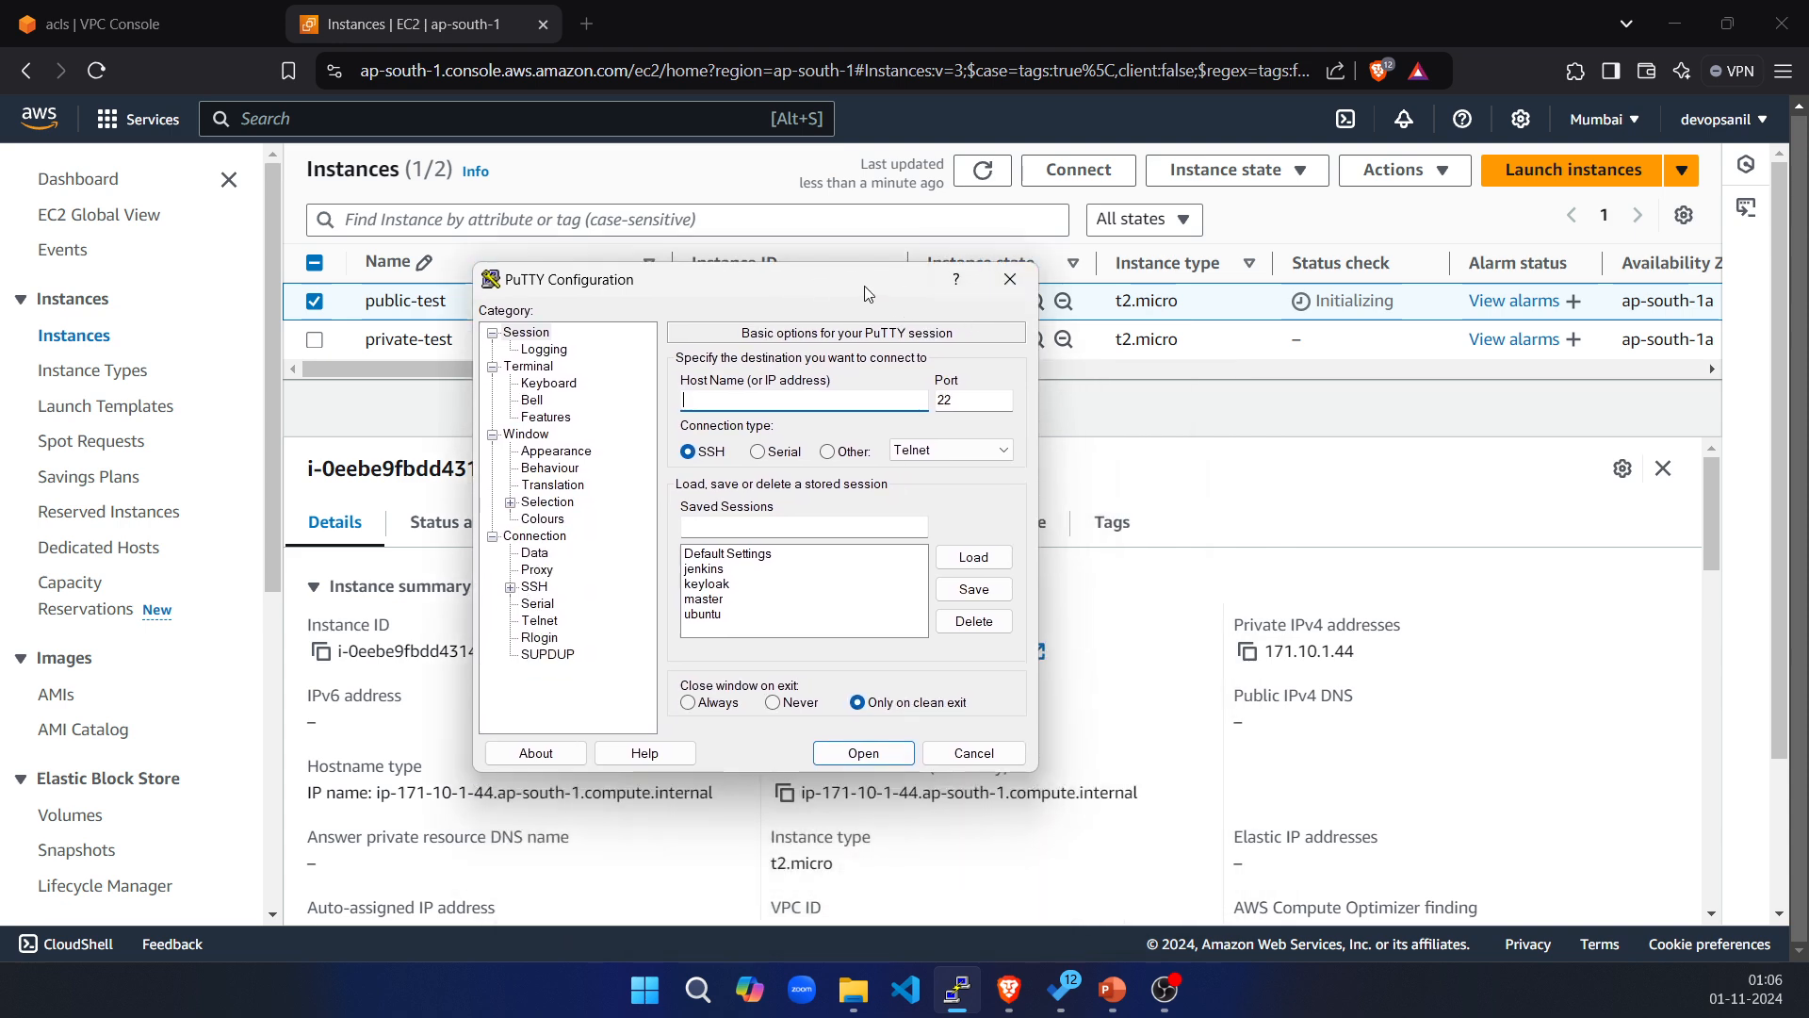
pyautogui.click(707, 619)
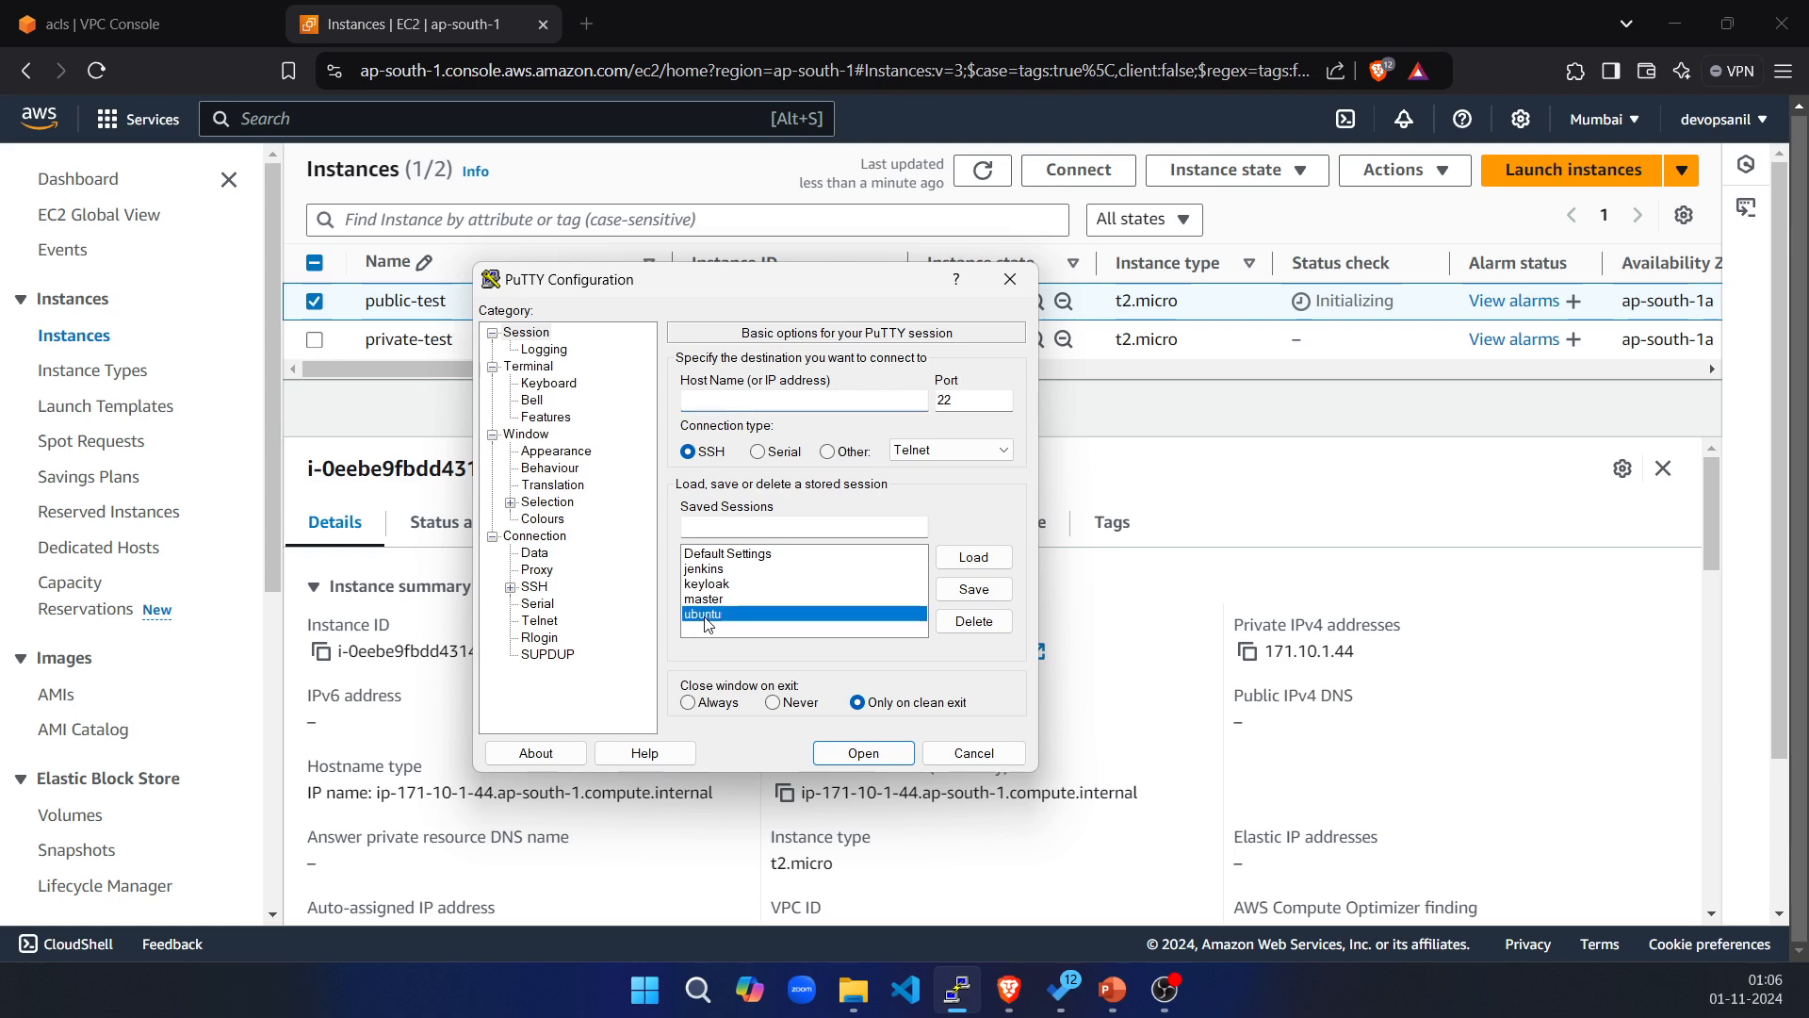
pyautogui.click(974, 557)
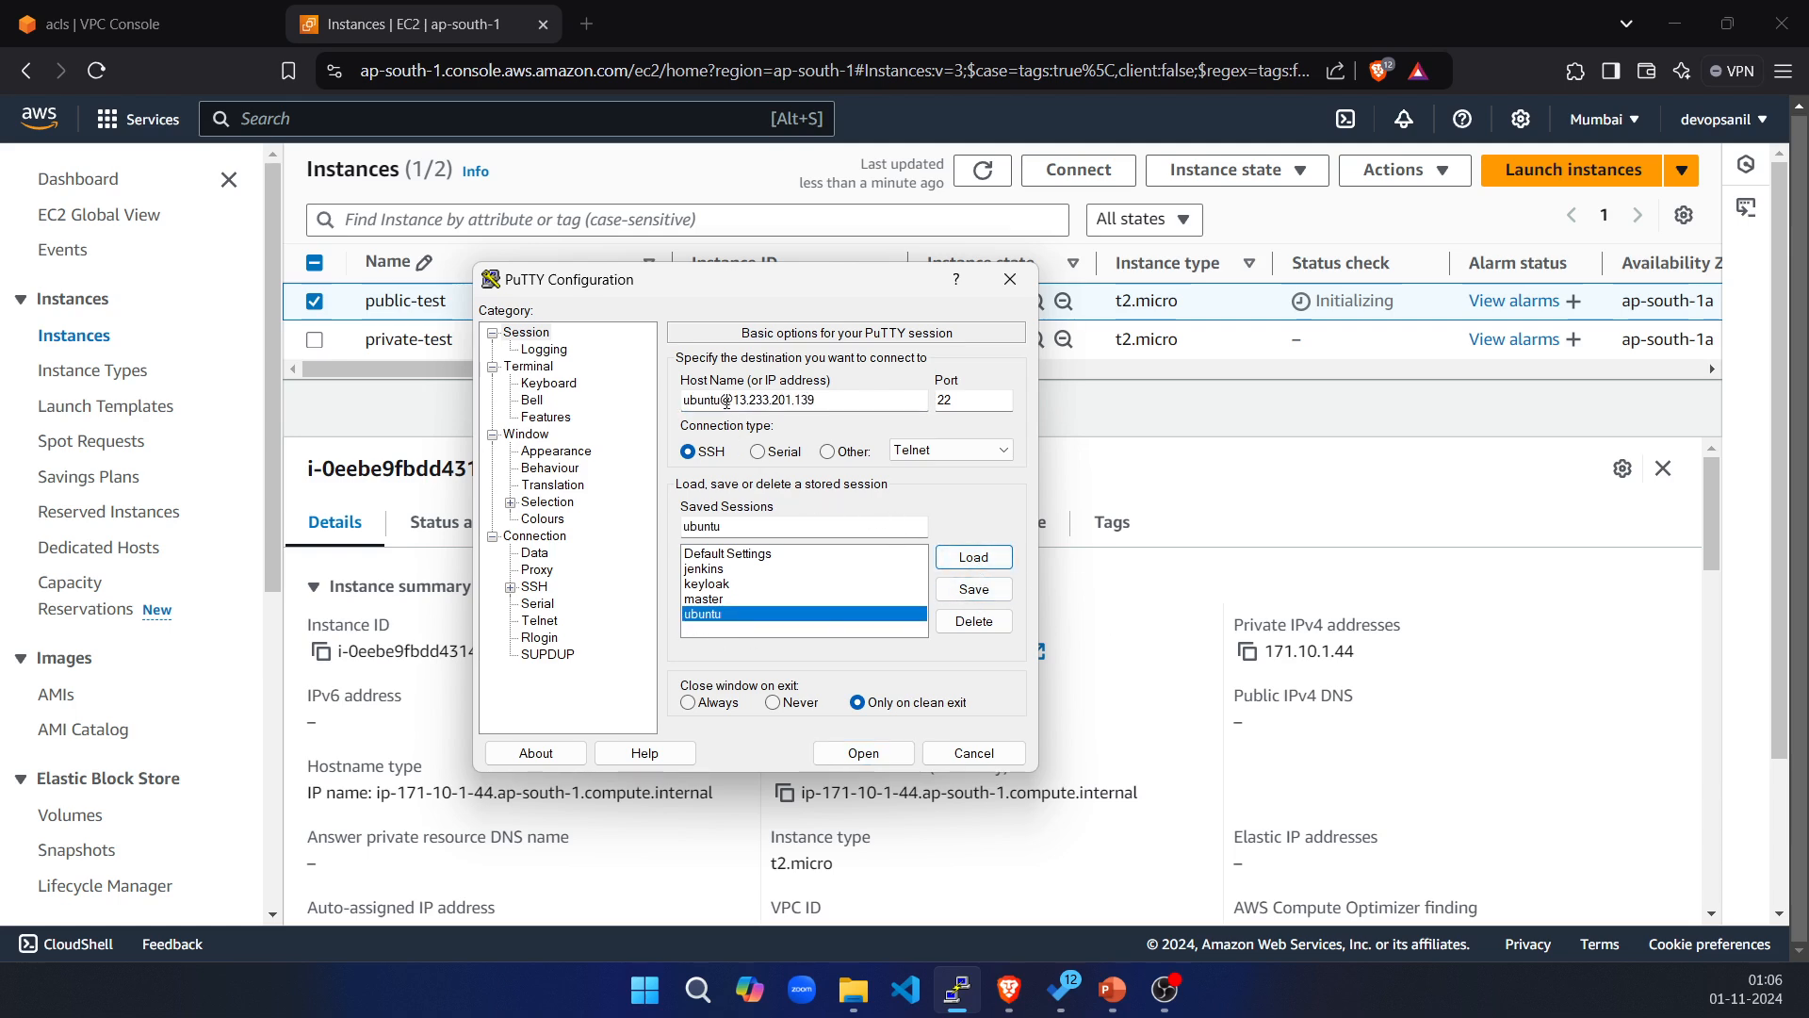
pyautogui.moveTo(733, 399); pyautogui.dragTo(837, 396)
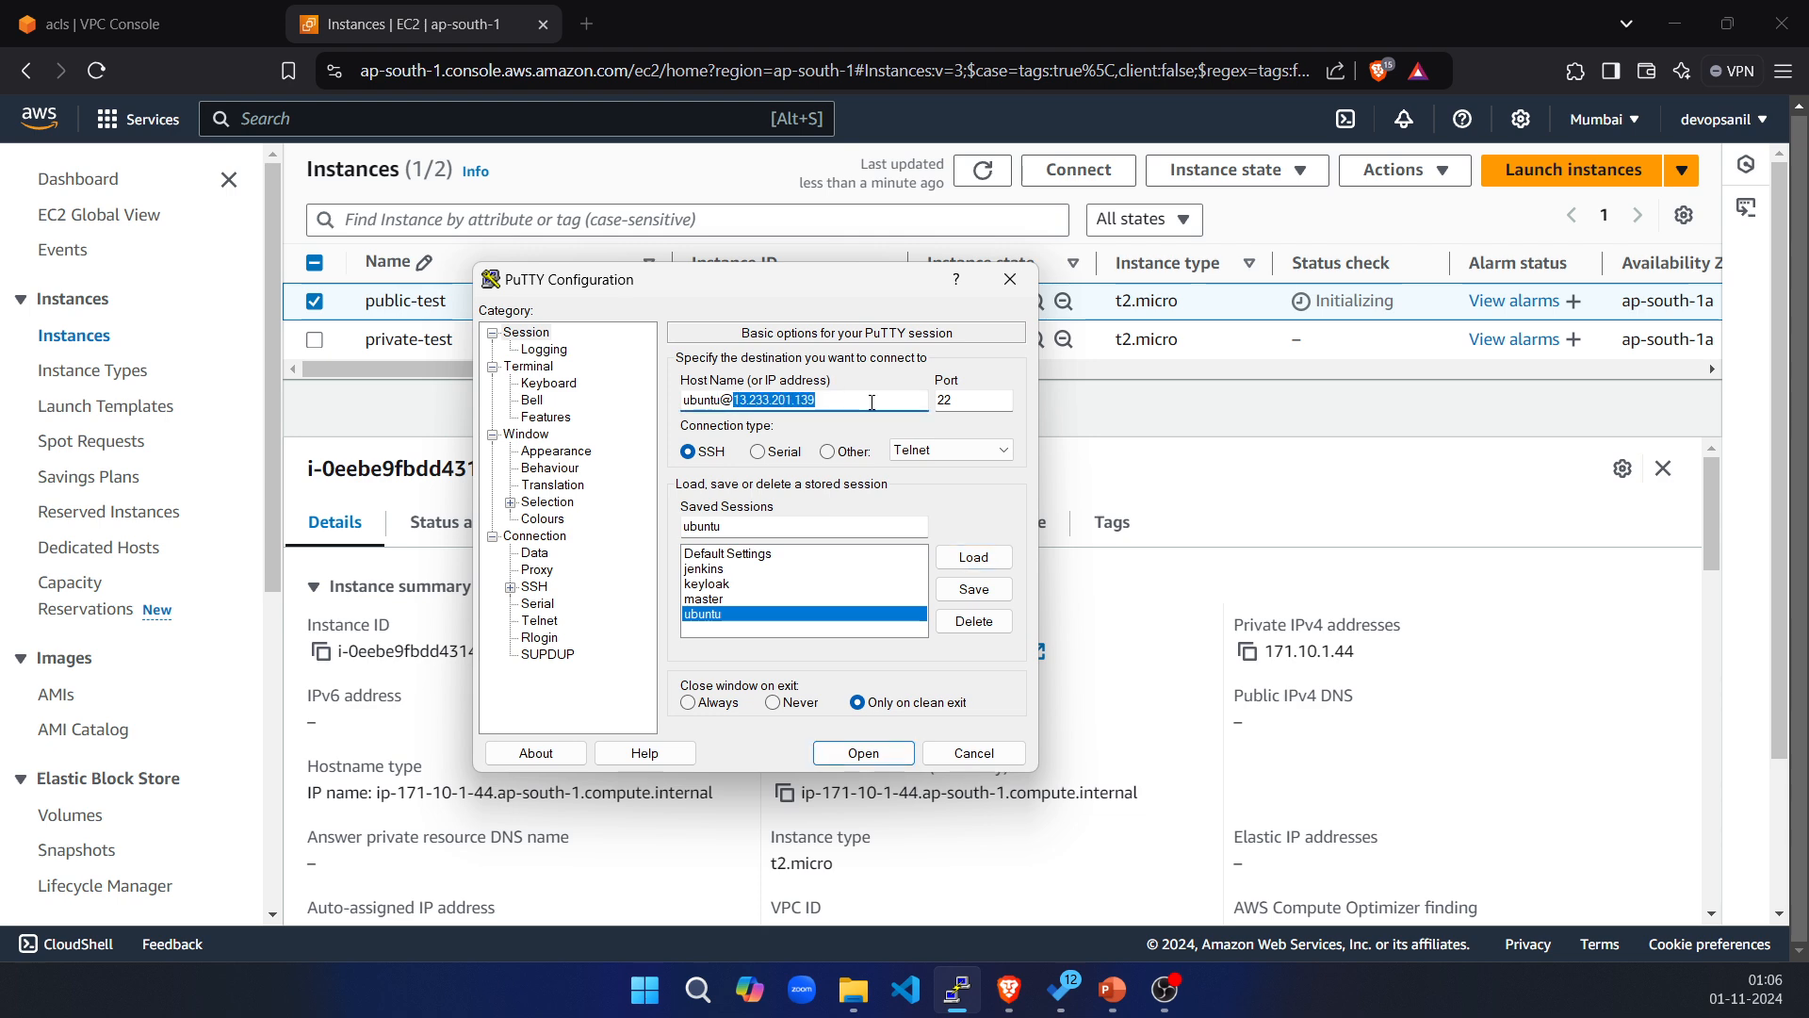
pyautogui.hotkey('ctrl', 'v')
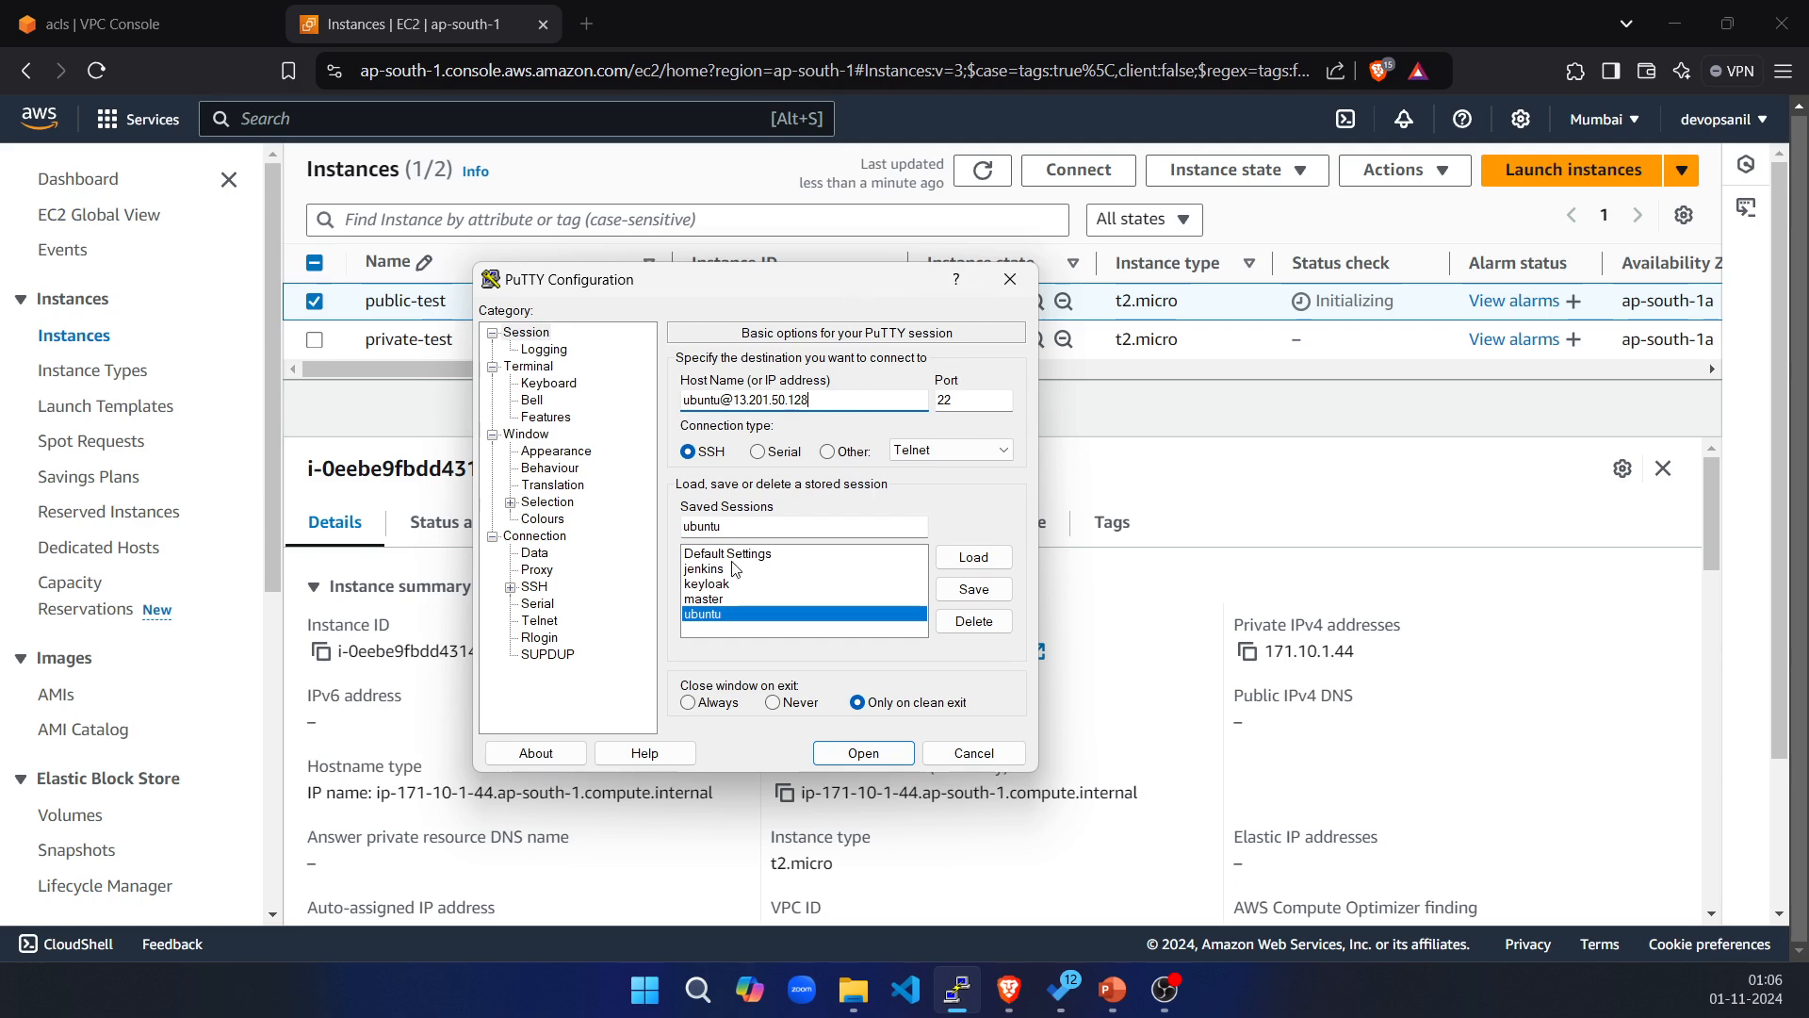
# Try to connect to public-test over SSH, accepting the server's host key and dismissing the error dialog.
pyautogui.click(863, 753)
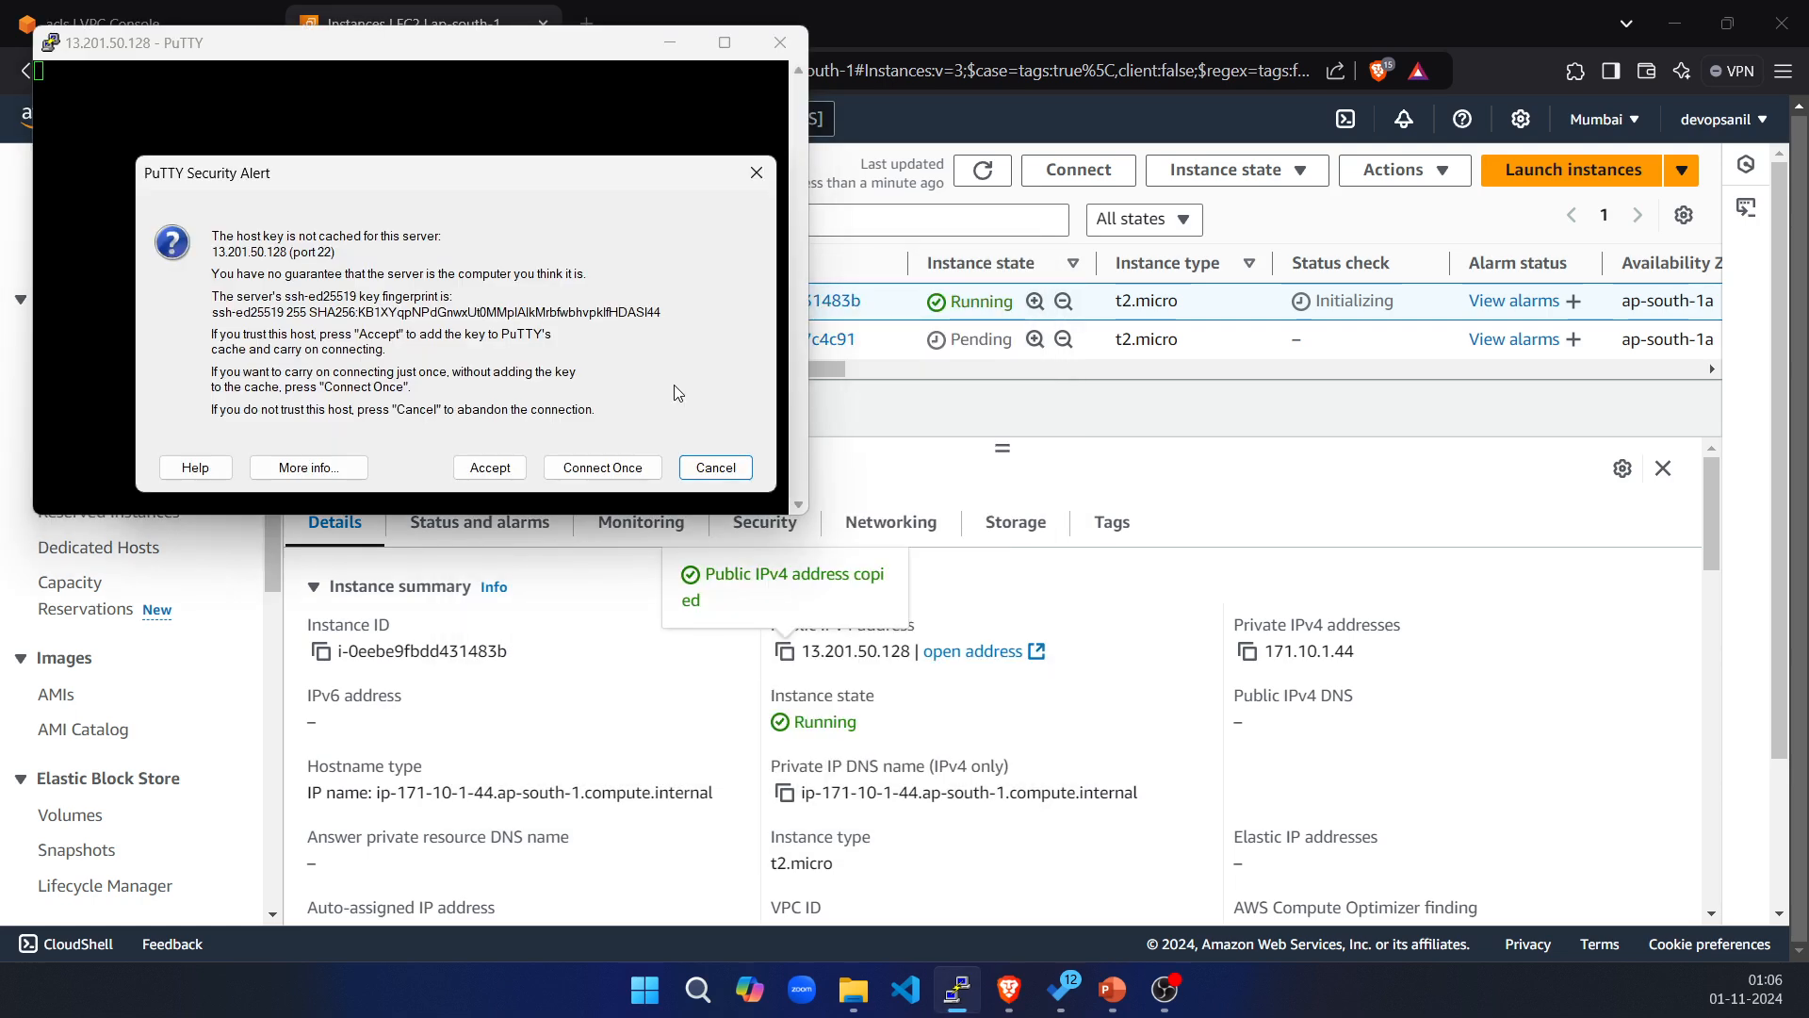
pyautogui.click(490, 468)
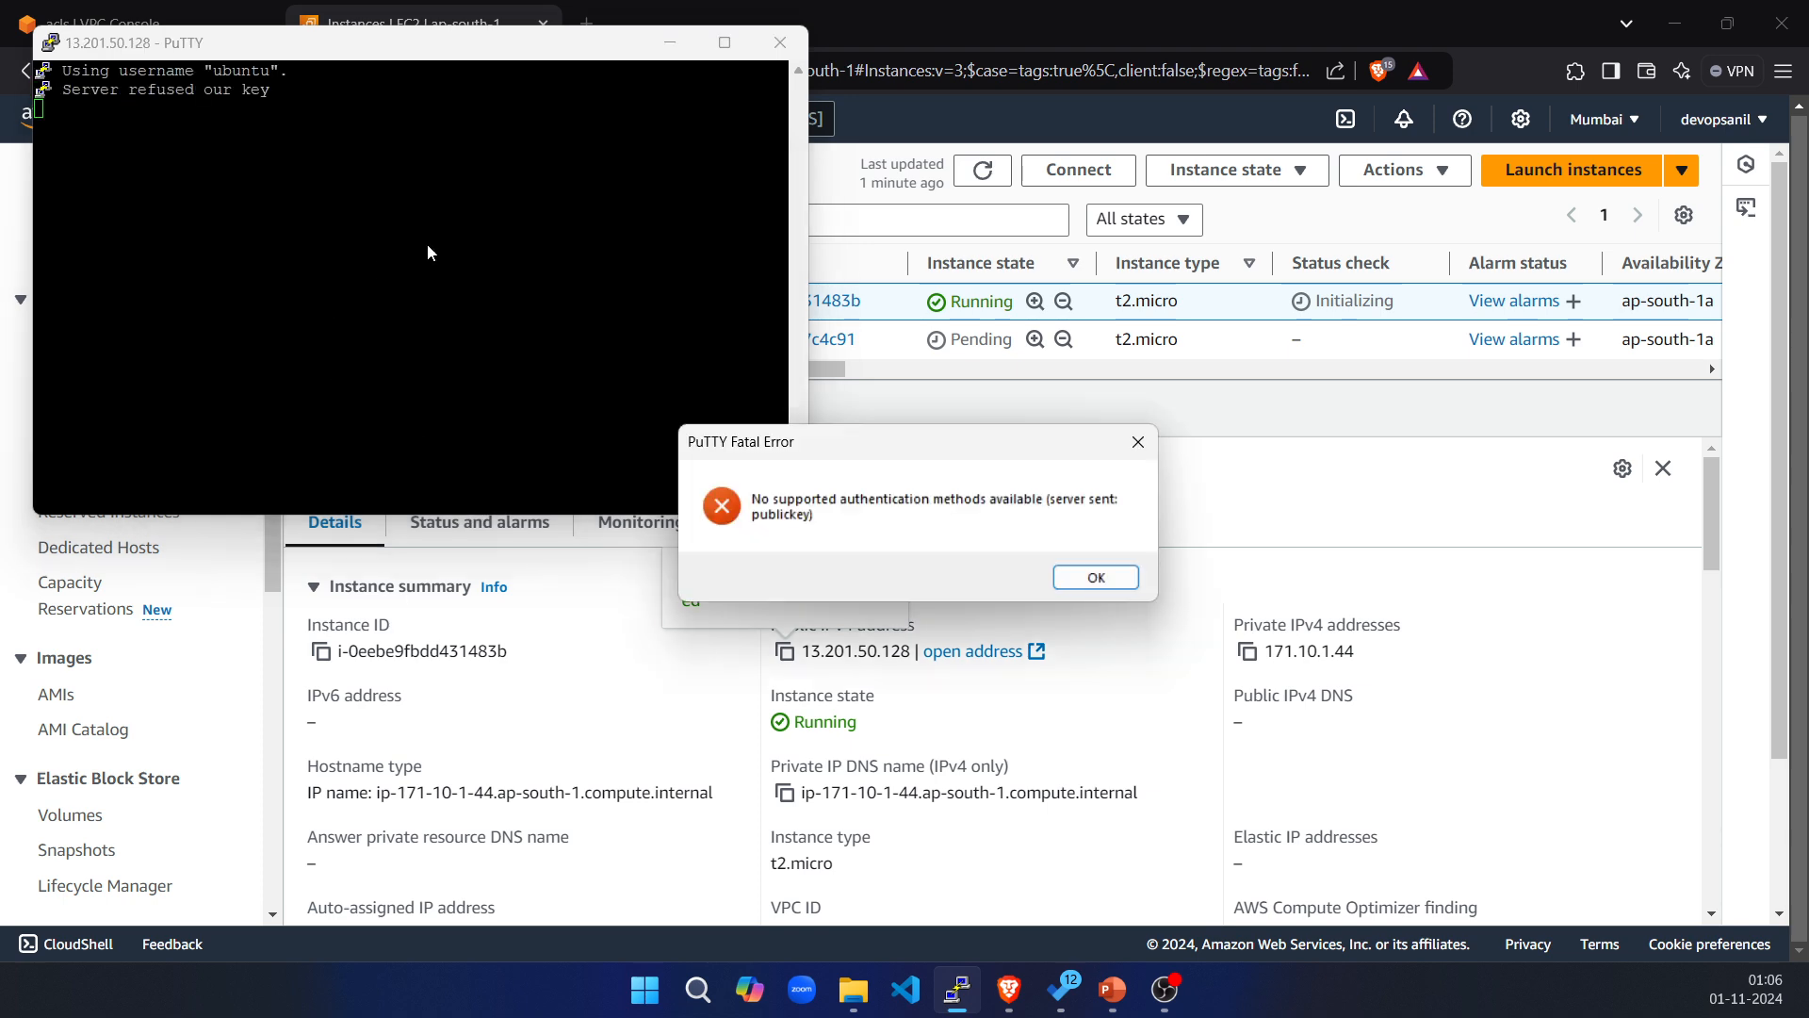
pyautogui.click(1095, 577)
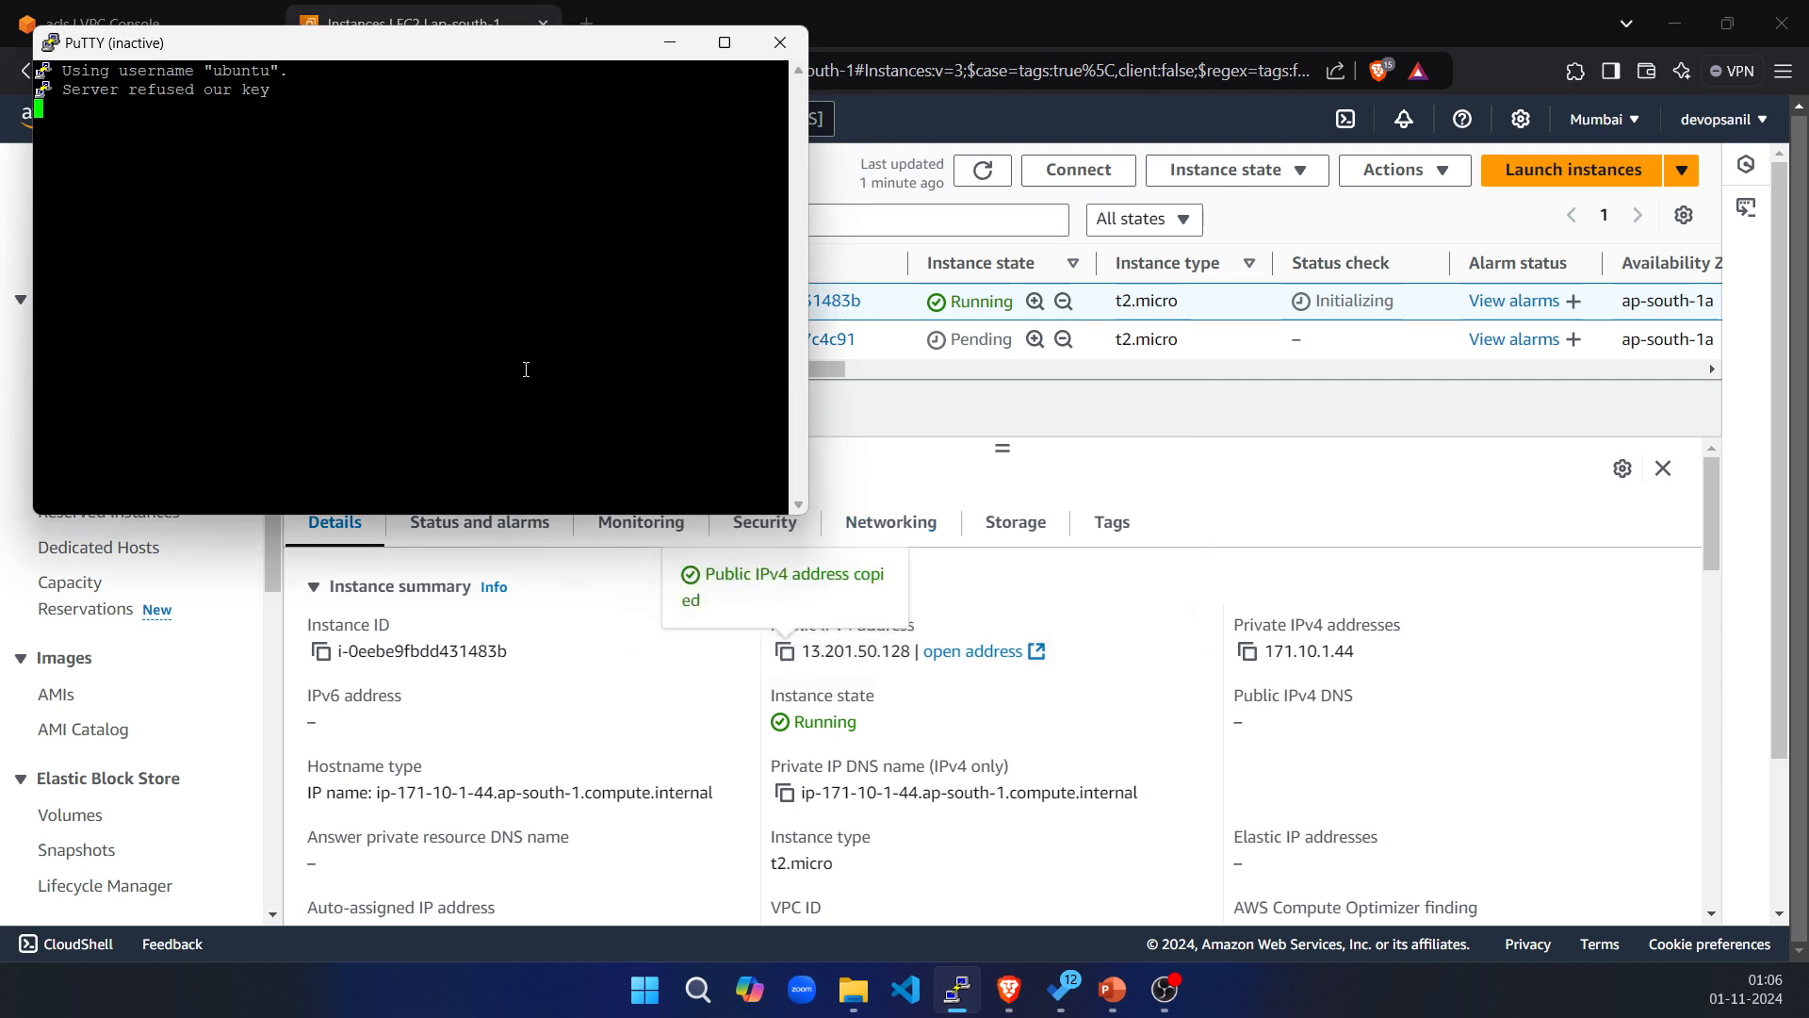
# Close the PuTTY session and connect to public-test through EC2 Instance Connect using its public IPv4 address and username ubuntu.
pyautogui.click(784, 54)
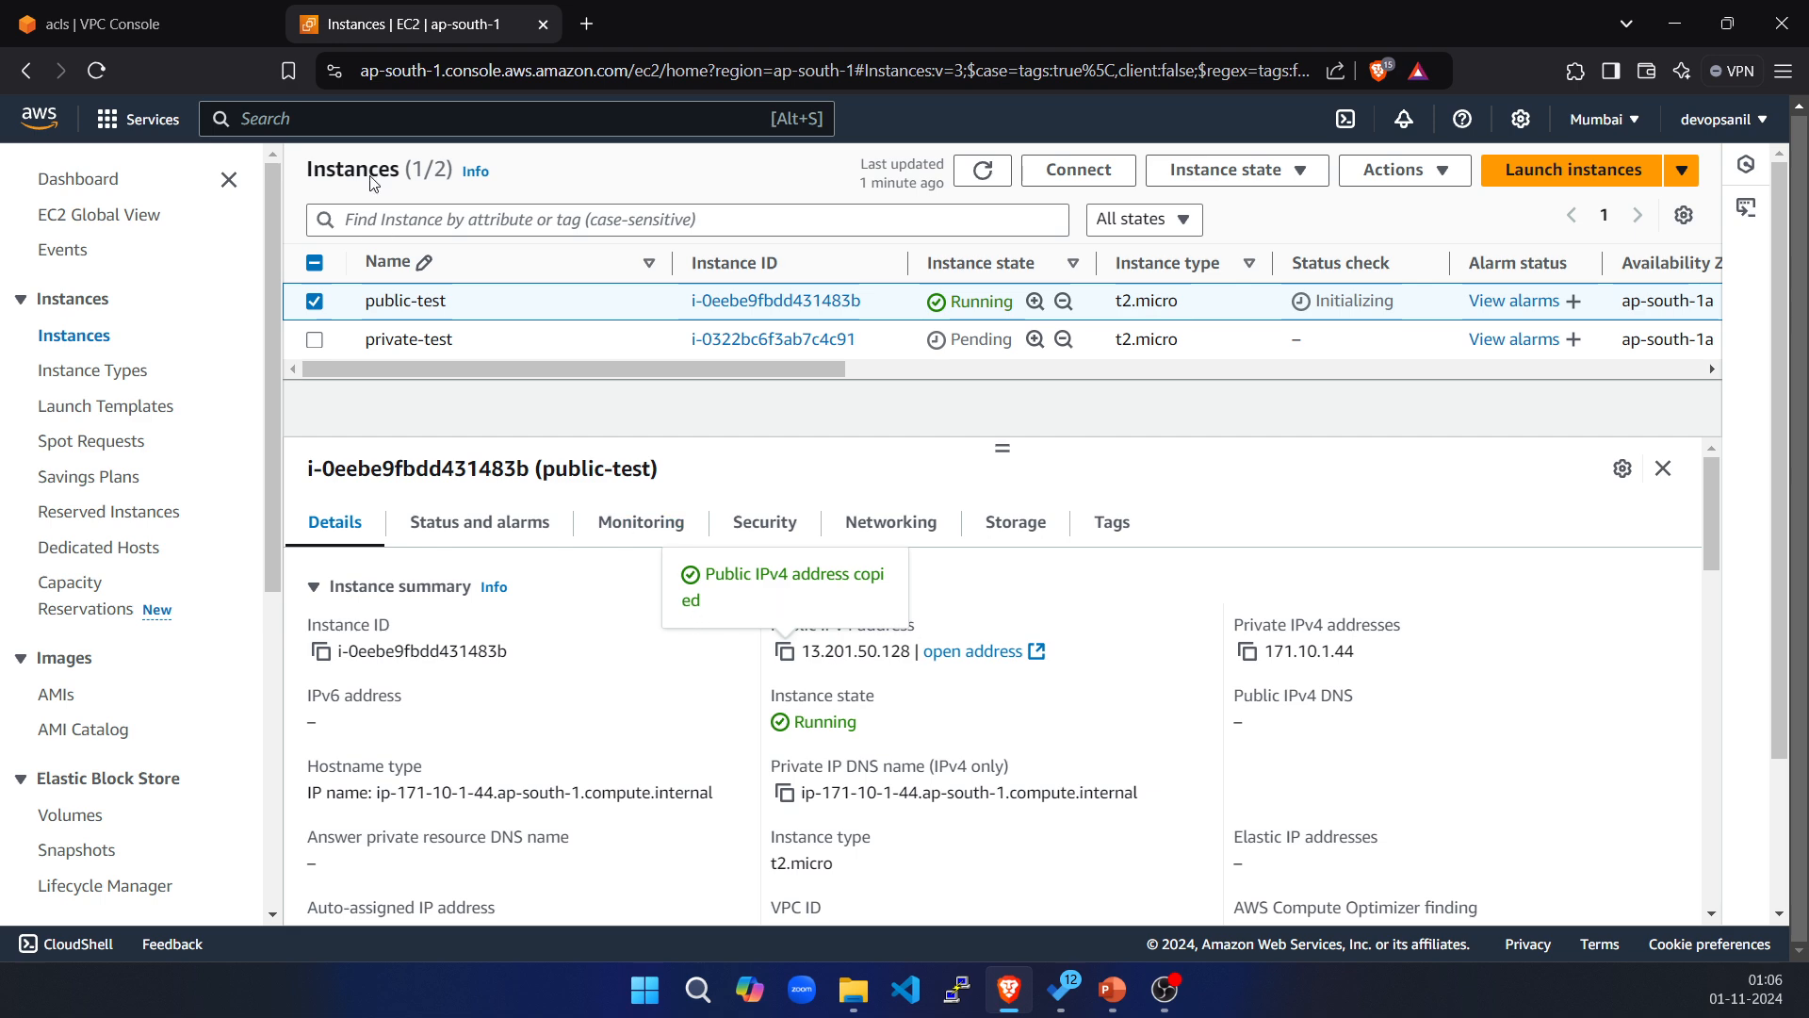
pyautogui.click(1056, 179)
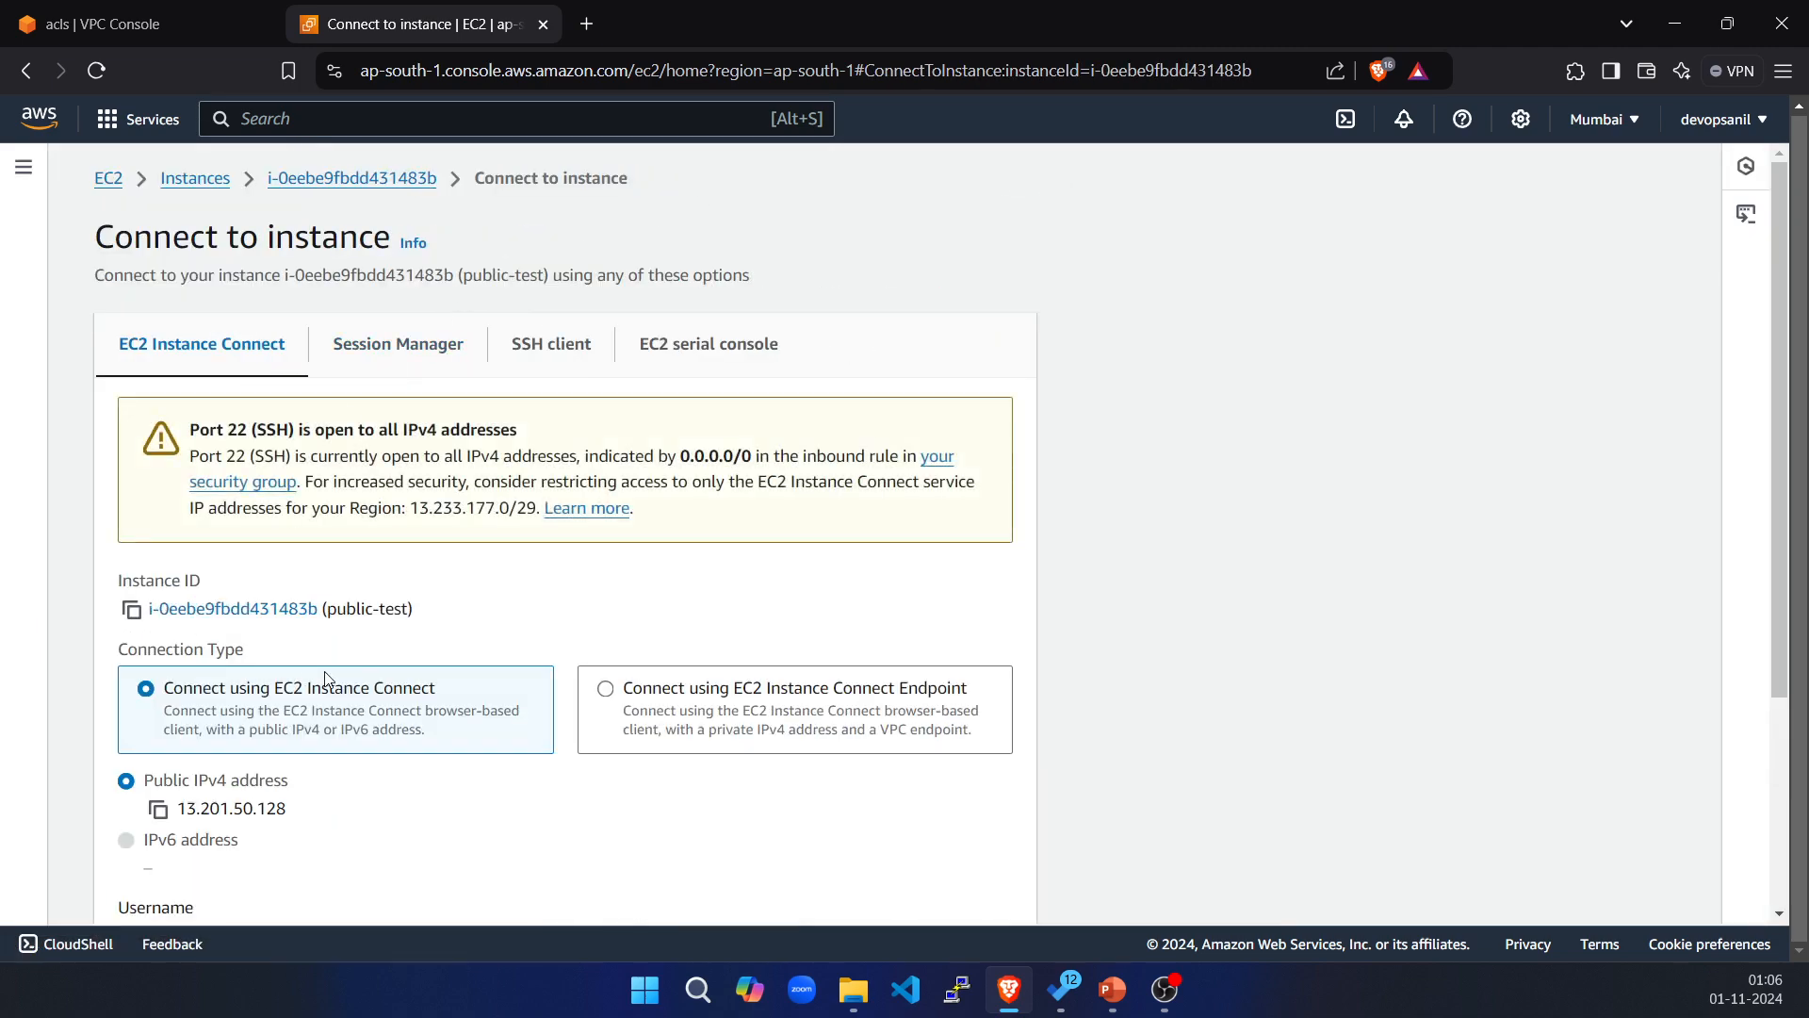
pyautogui.scroll(-3, 329, 679)
pyautogui.scroll(3, 471, 565)
pyautogui.scroll(-2, 332, 502)
pyautogui.scroll(-1, 433, 584)
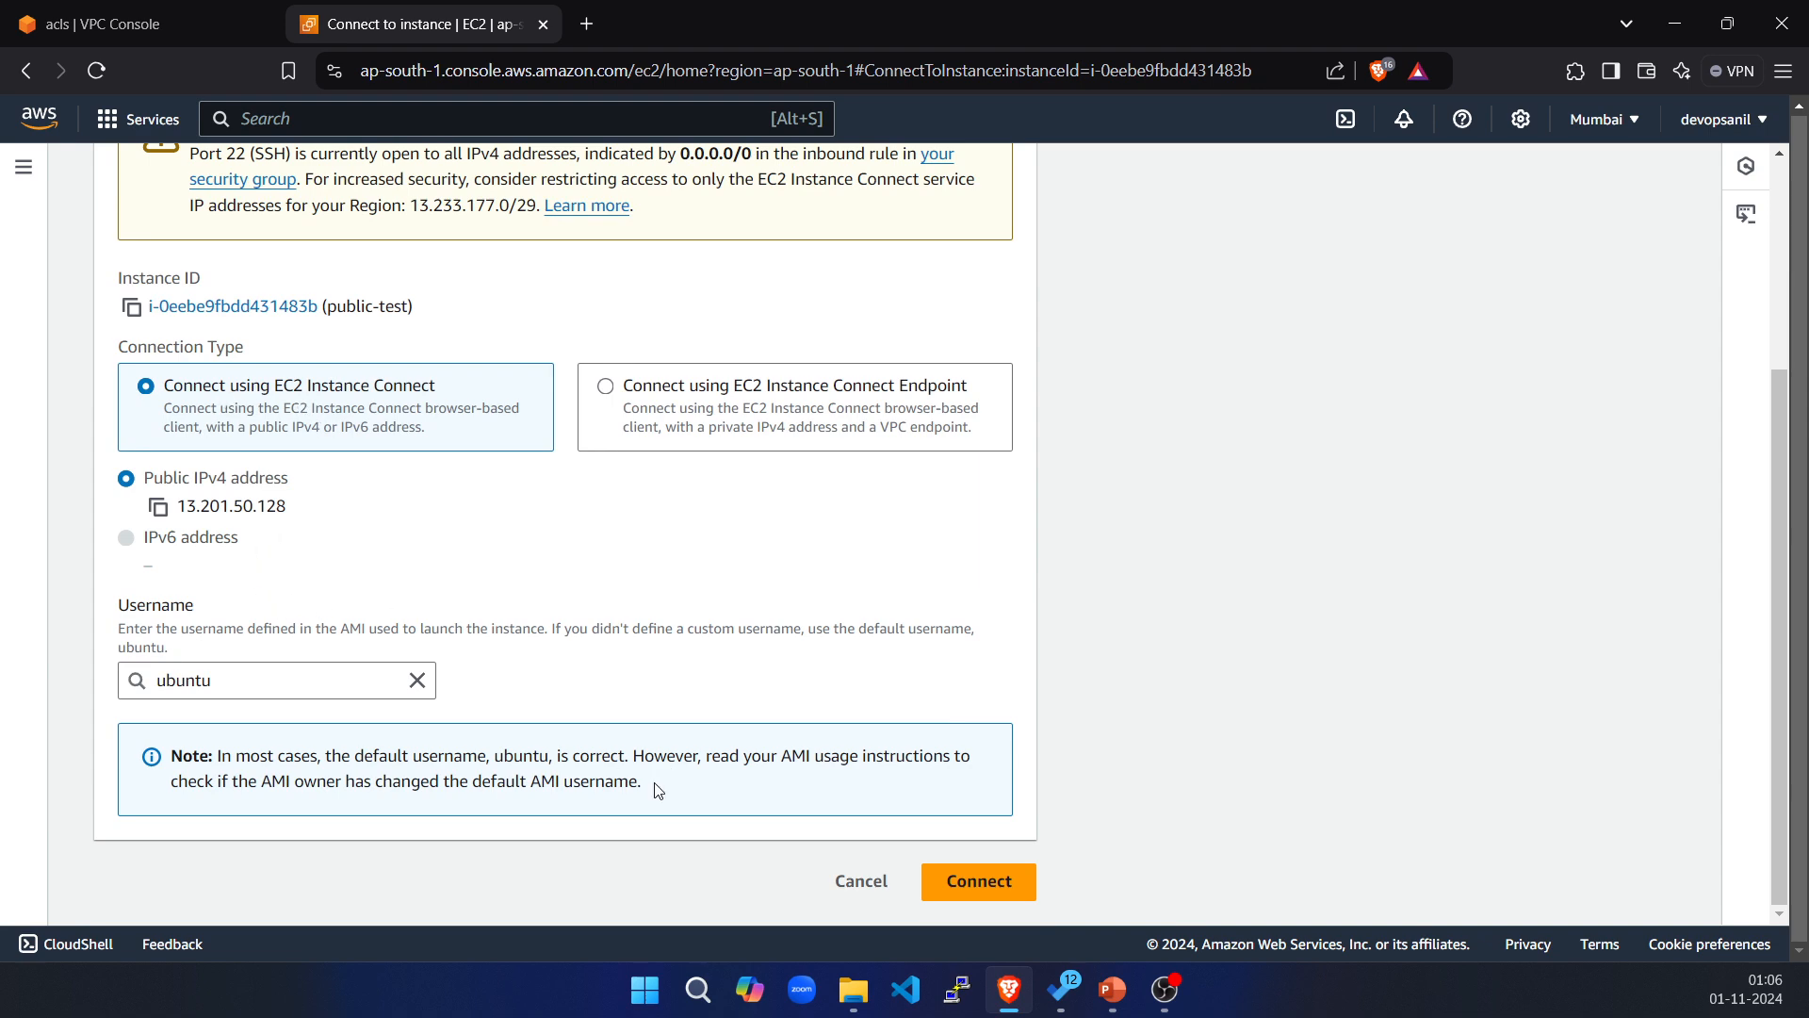
pyautogui.click(959, 888)
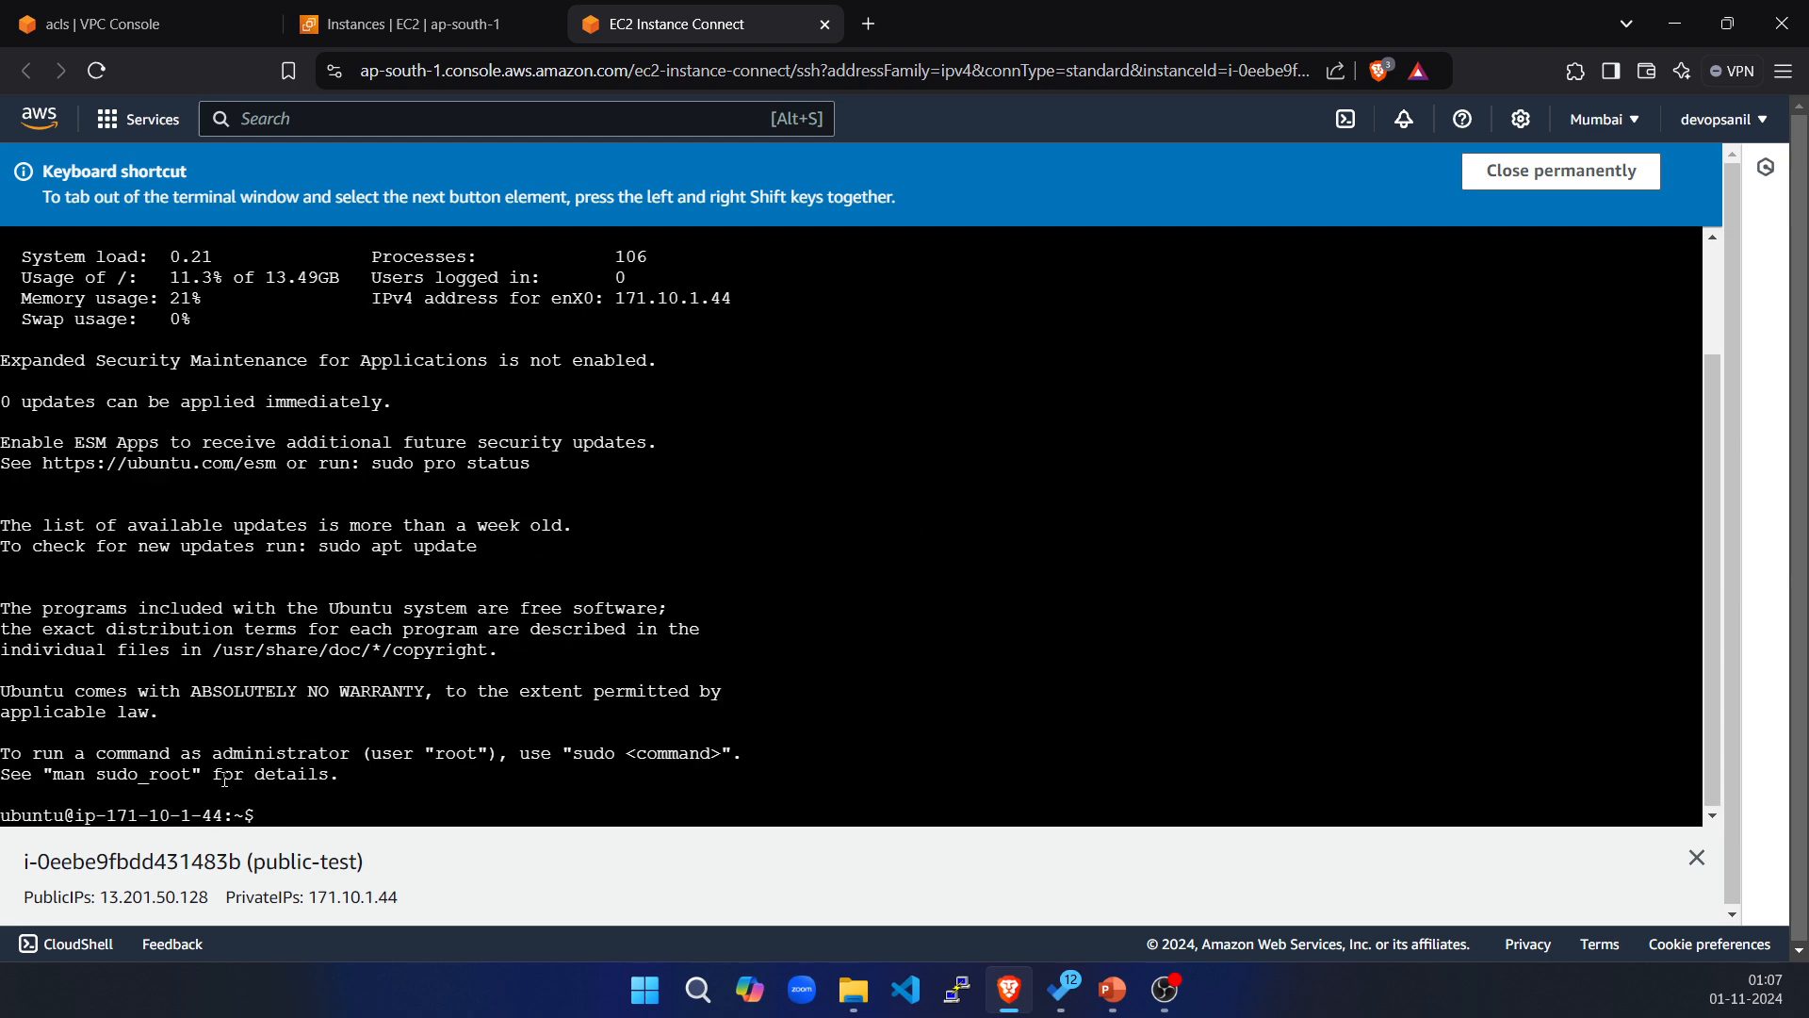
# Compare the private IPv4 address in the public-test instance details with the one shown in its terminal session.
pyautogui.click(415, 29)
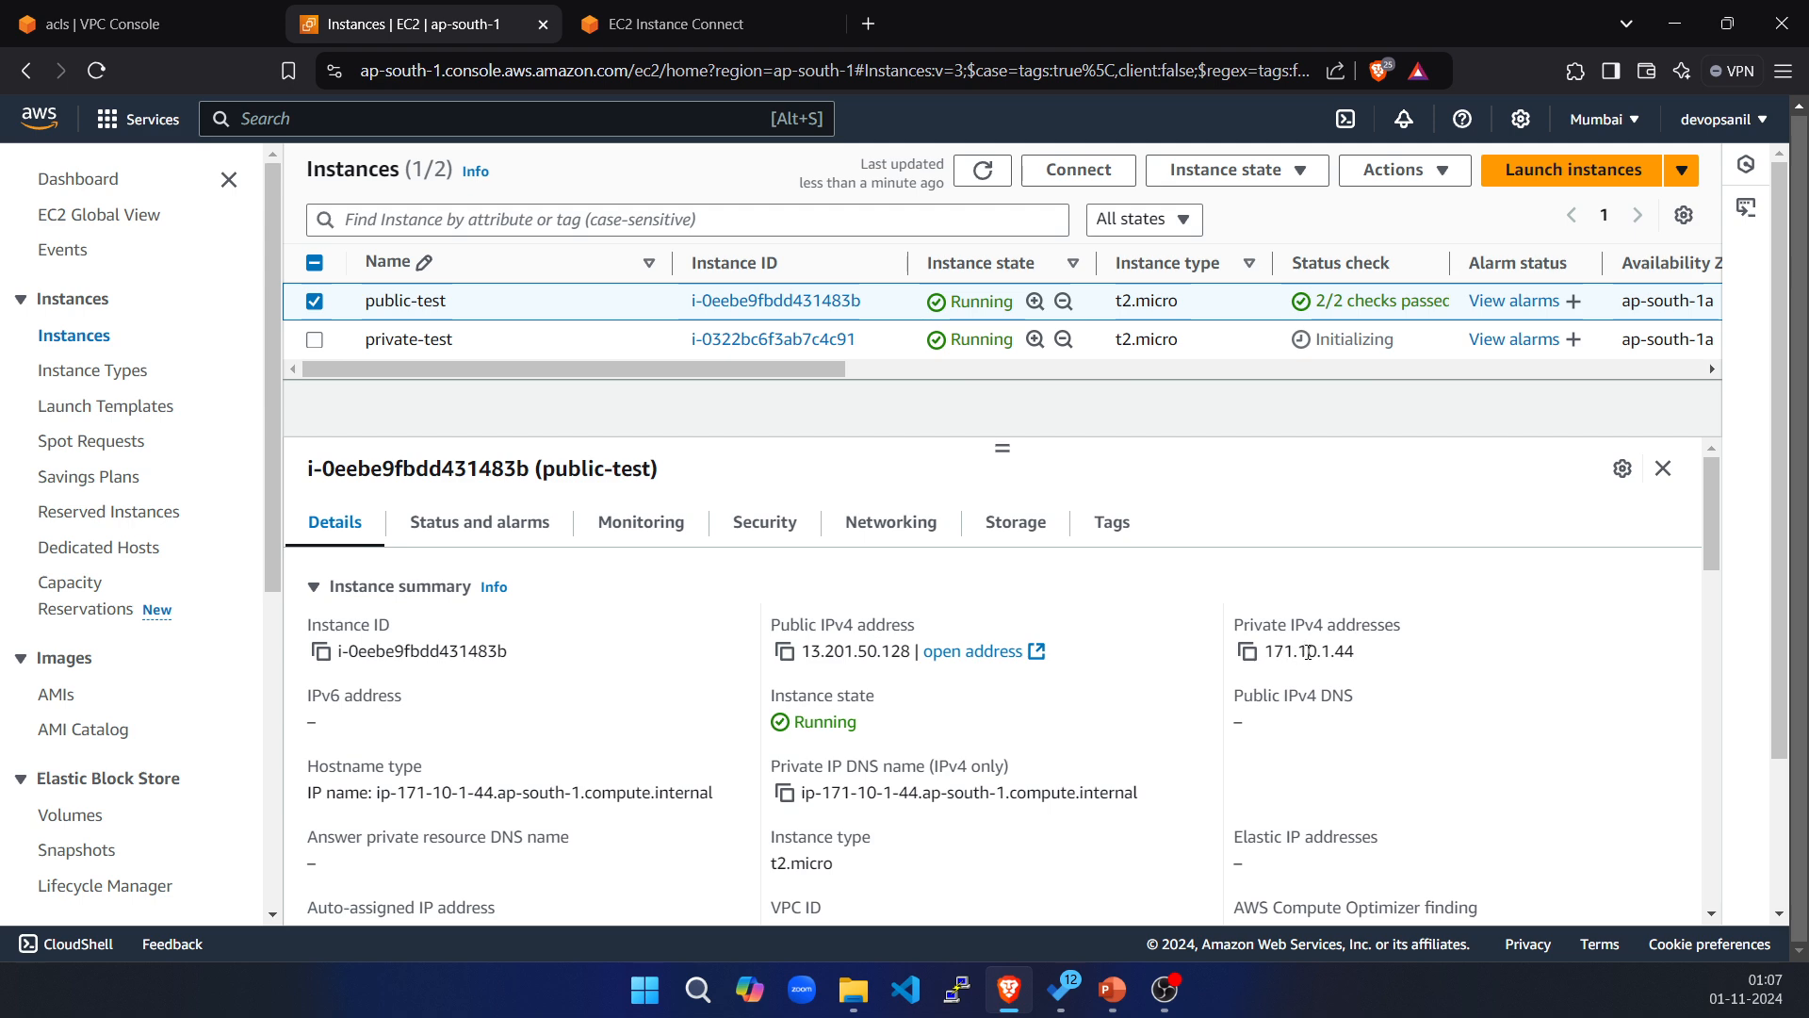
pyautogui.click(679, 31)
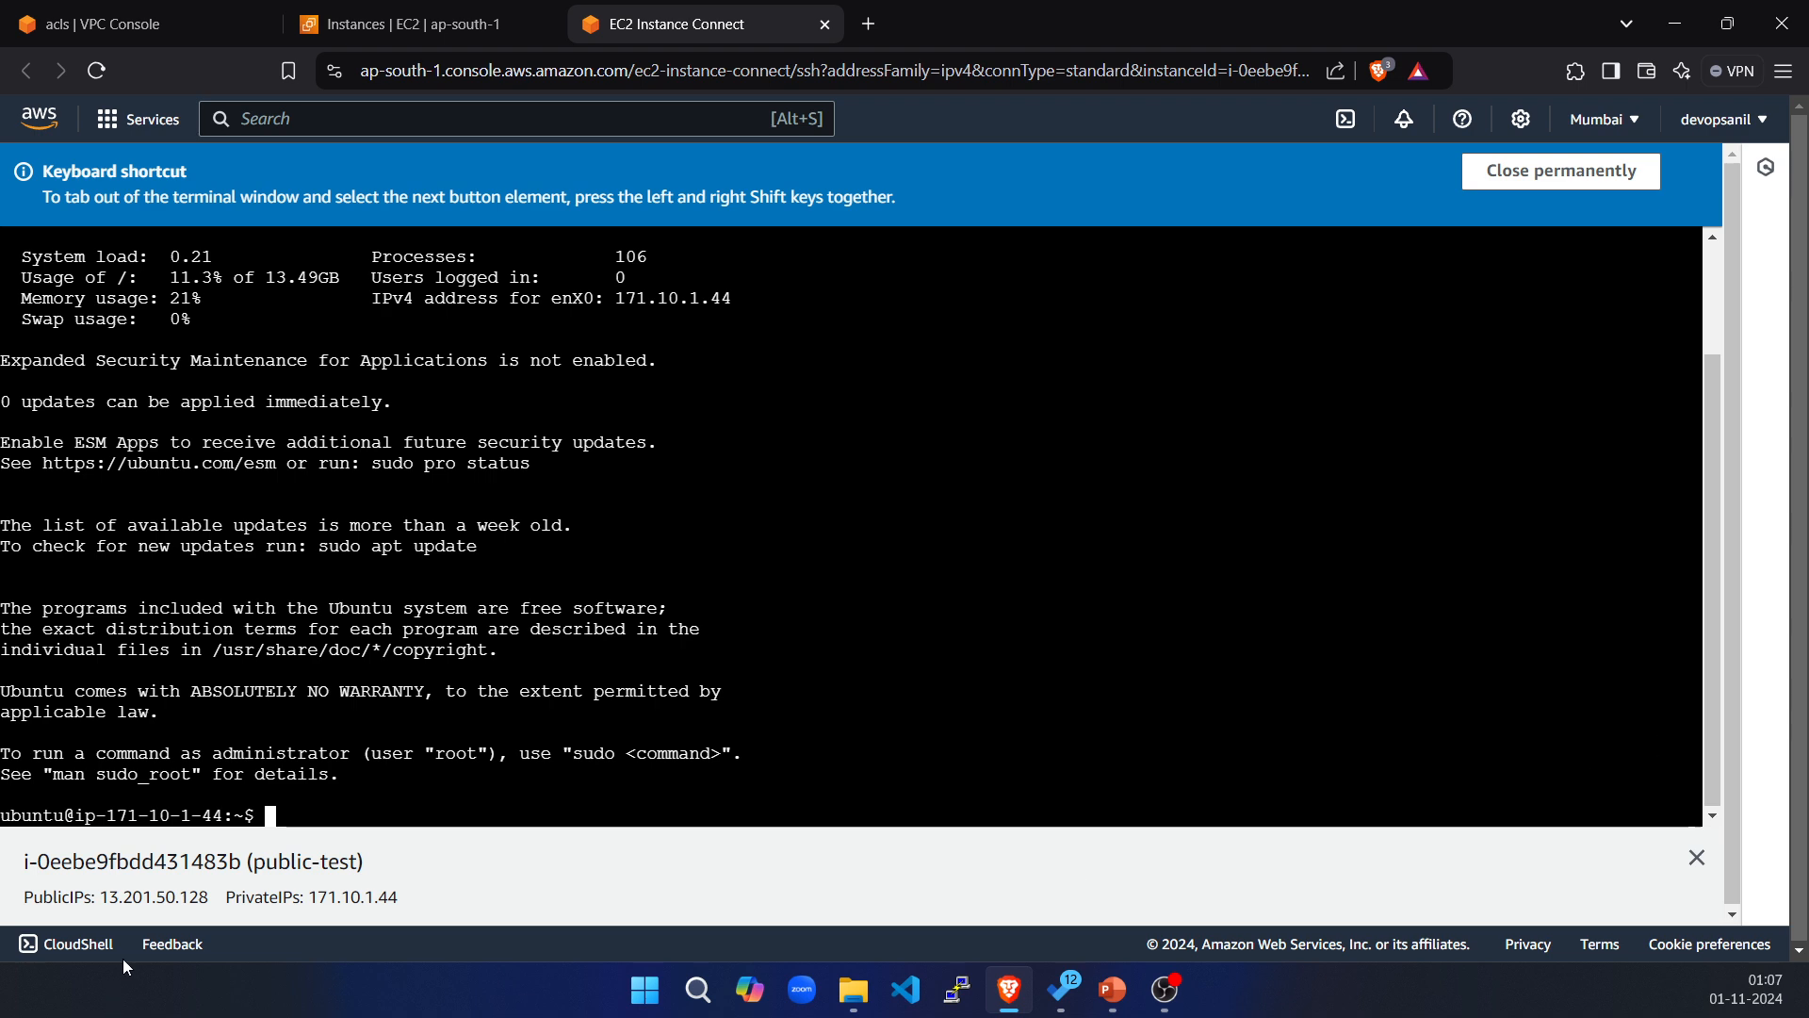
pyautogui.moveTo(312, 898); pyautogui.dragTo(404, 901)
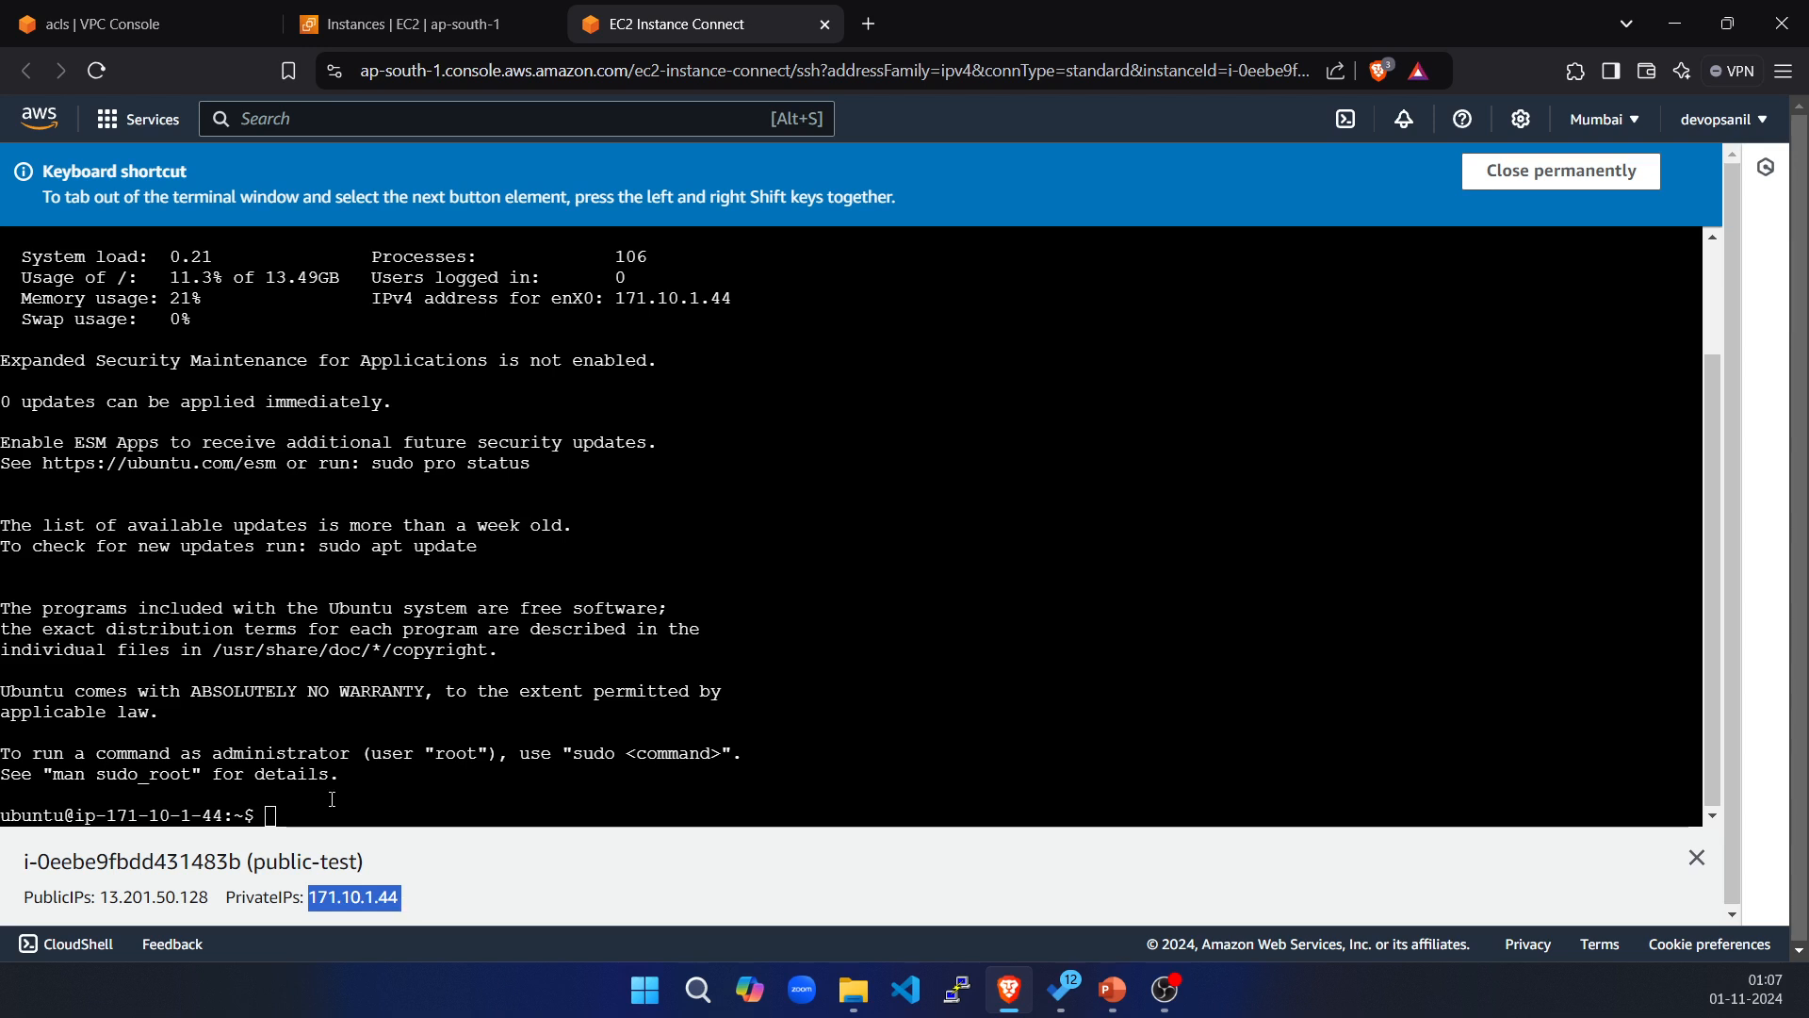
# Run sudo apt update in the public-test terminal to test its internet access.
pyautogui.click(961, 792)
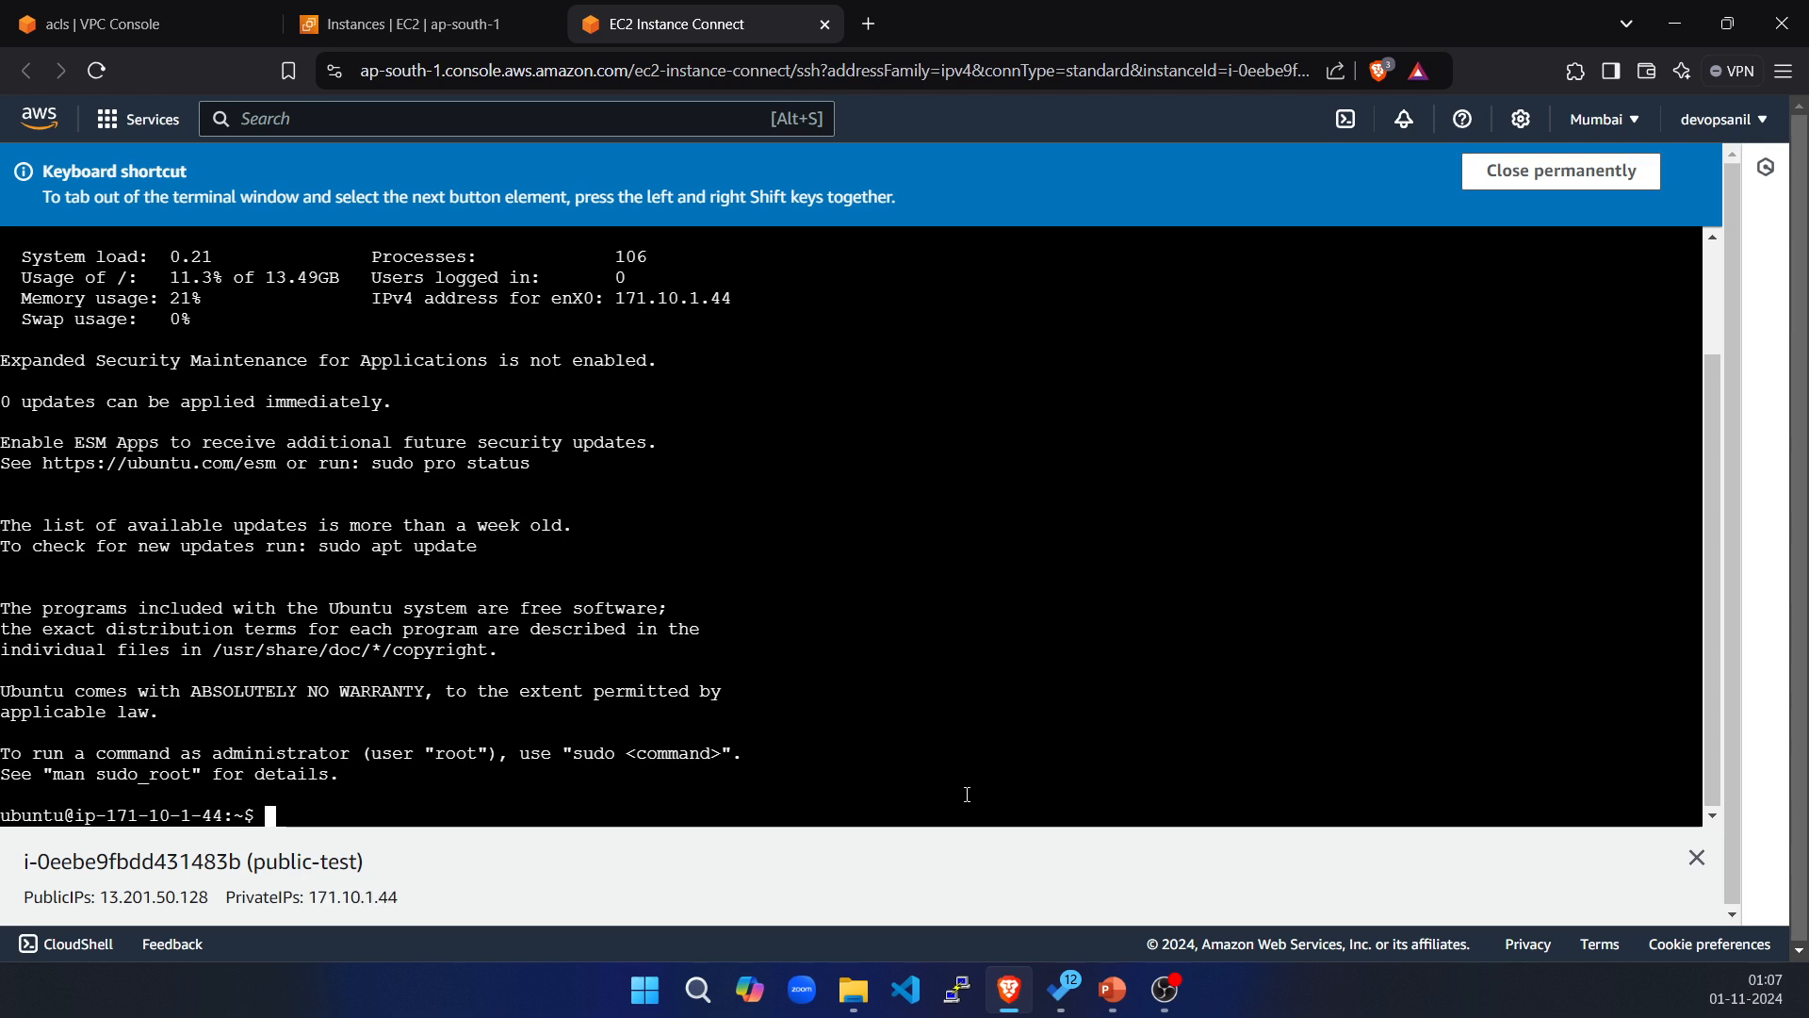
pyautogui.write('sudo apt get')
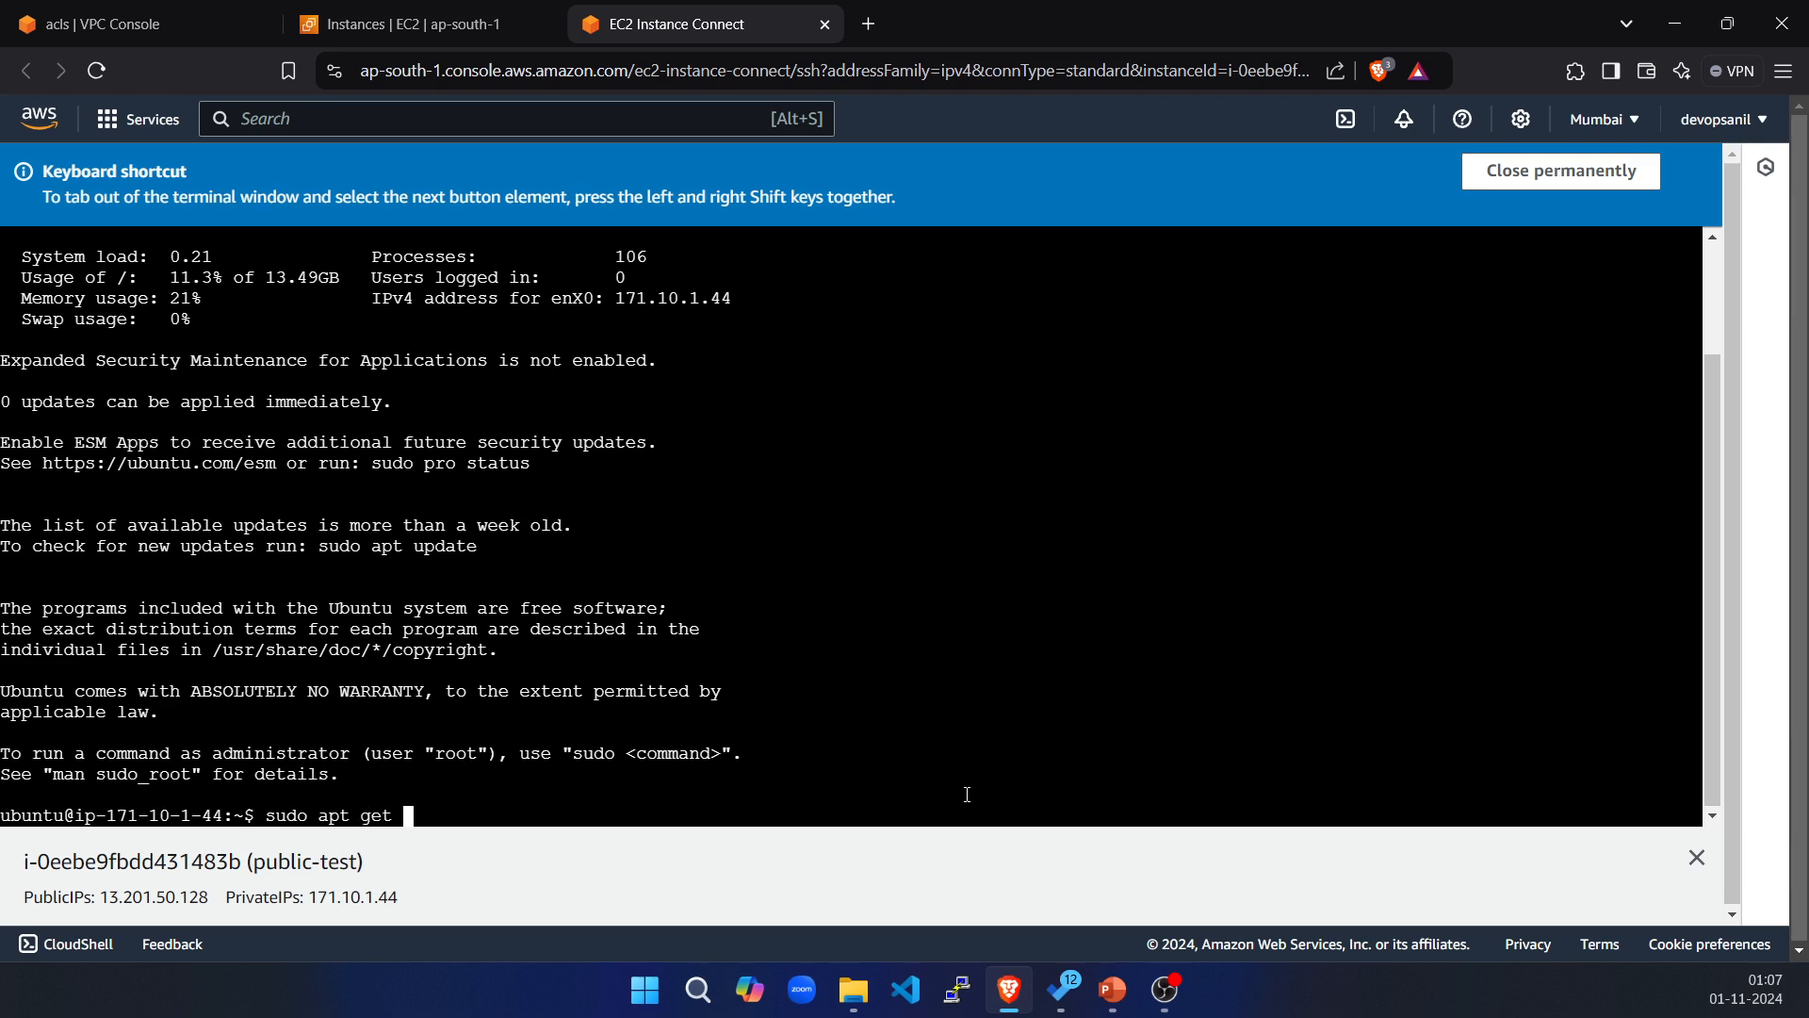
pyautogui.press('BackSpace')
pyautogui.press('BackSpace')
pyautogui.press('BackSpace')
pyautogui.press('BackSpace')
pyautogui.write('update')
pyautogui.press('Return')
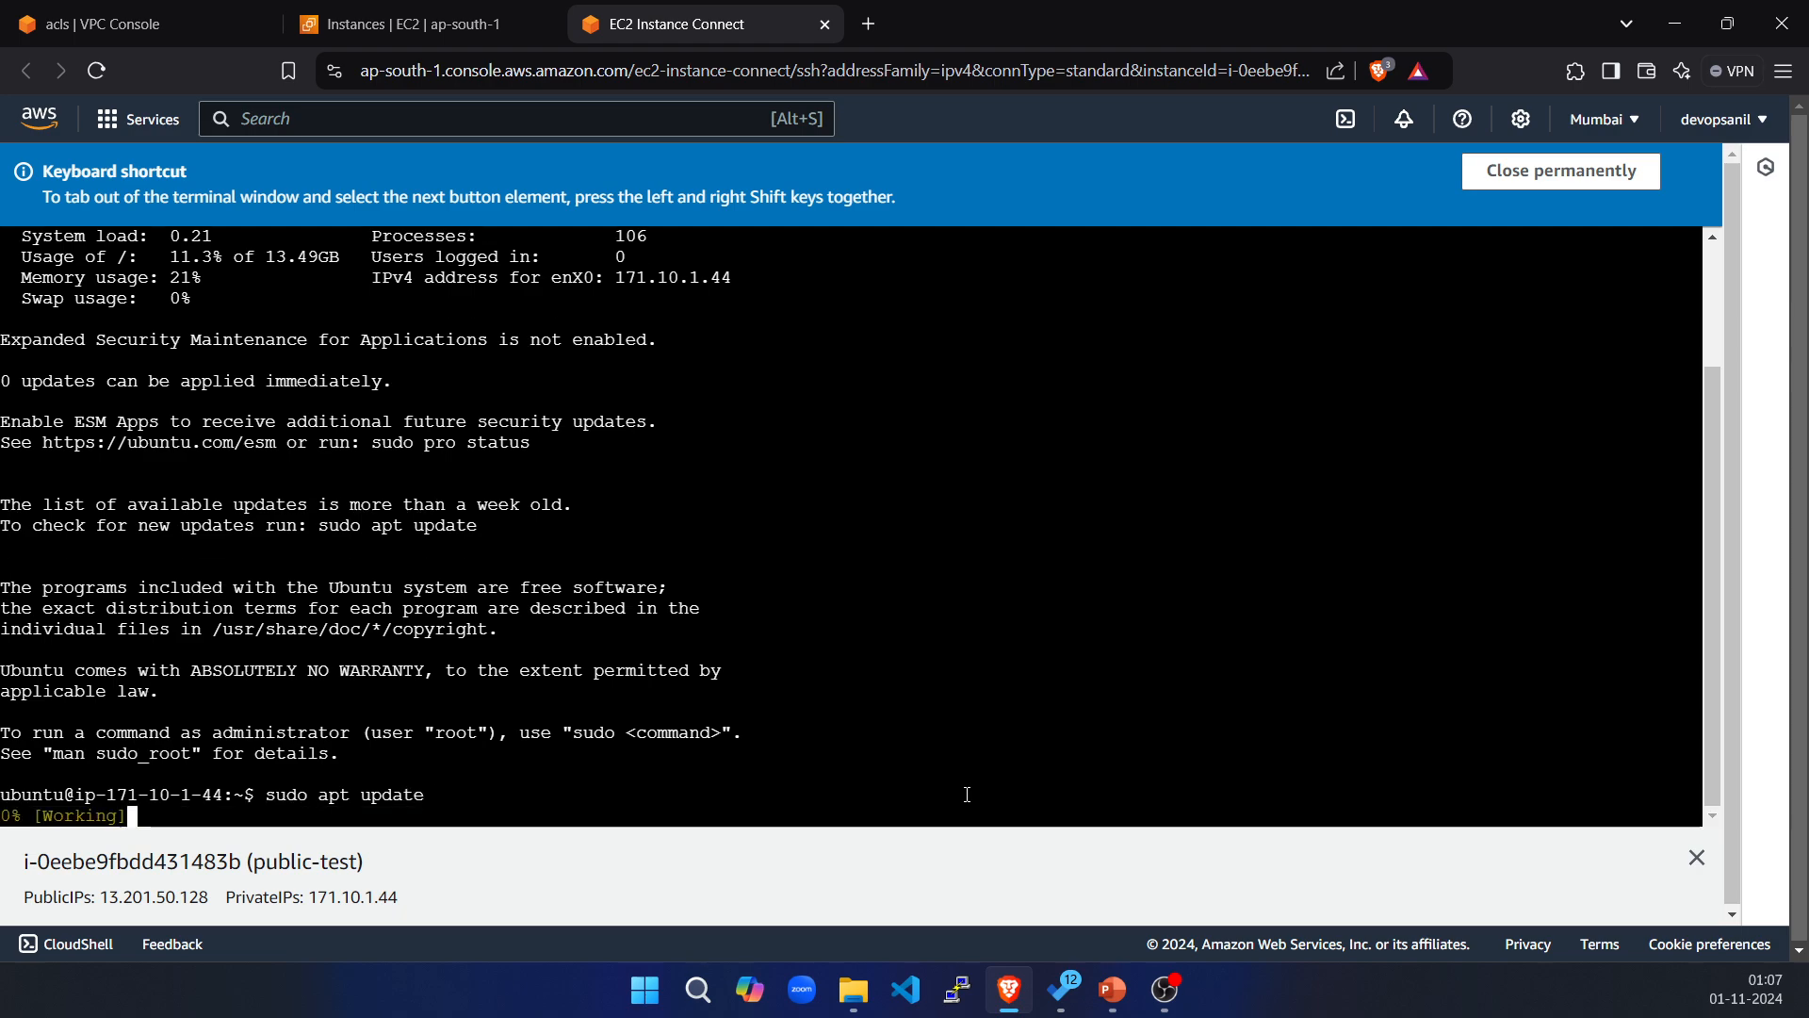
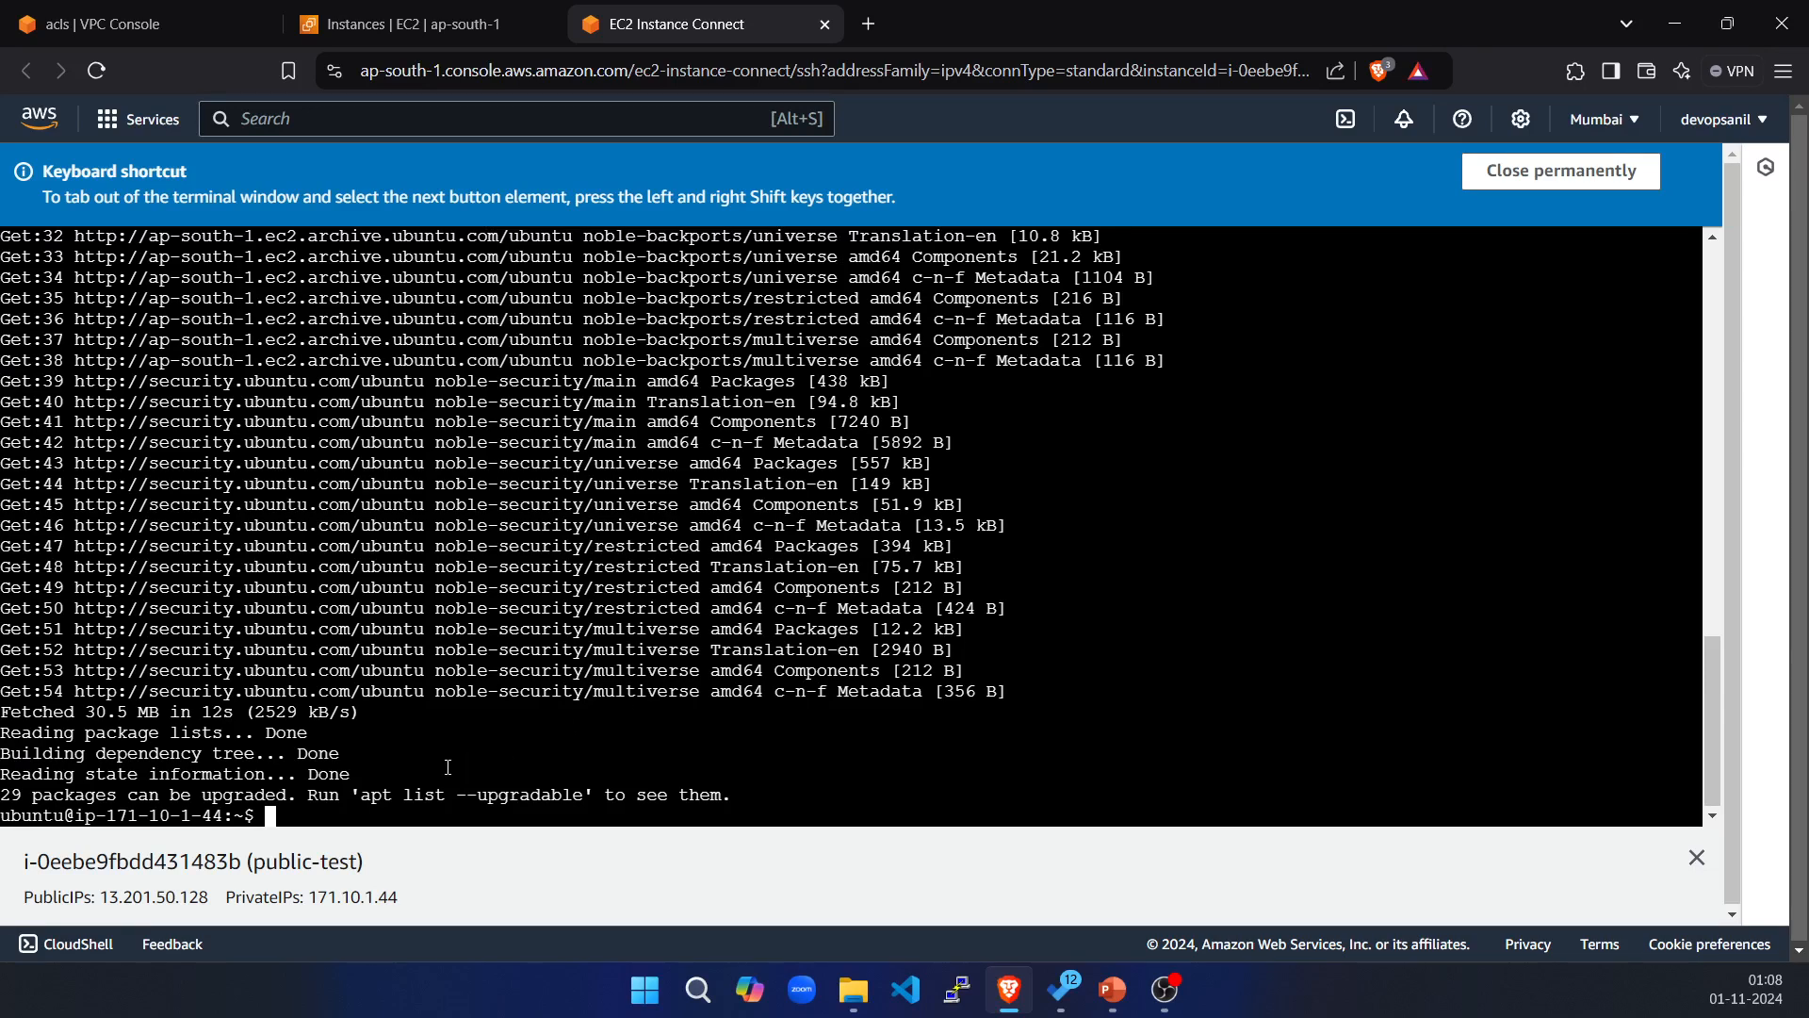
# Refresh the EC2 instances list, select private-test, and copy its private IPv4 address.
pyautogui.click(434, 33)
pyautogui.click(373, 317)
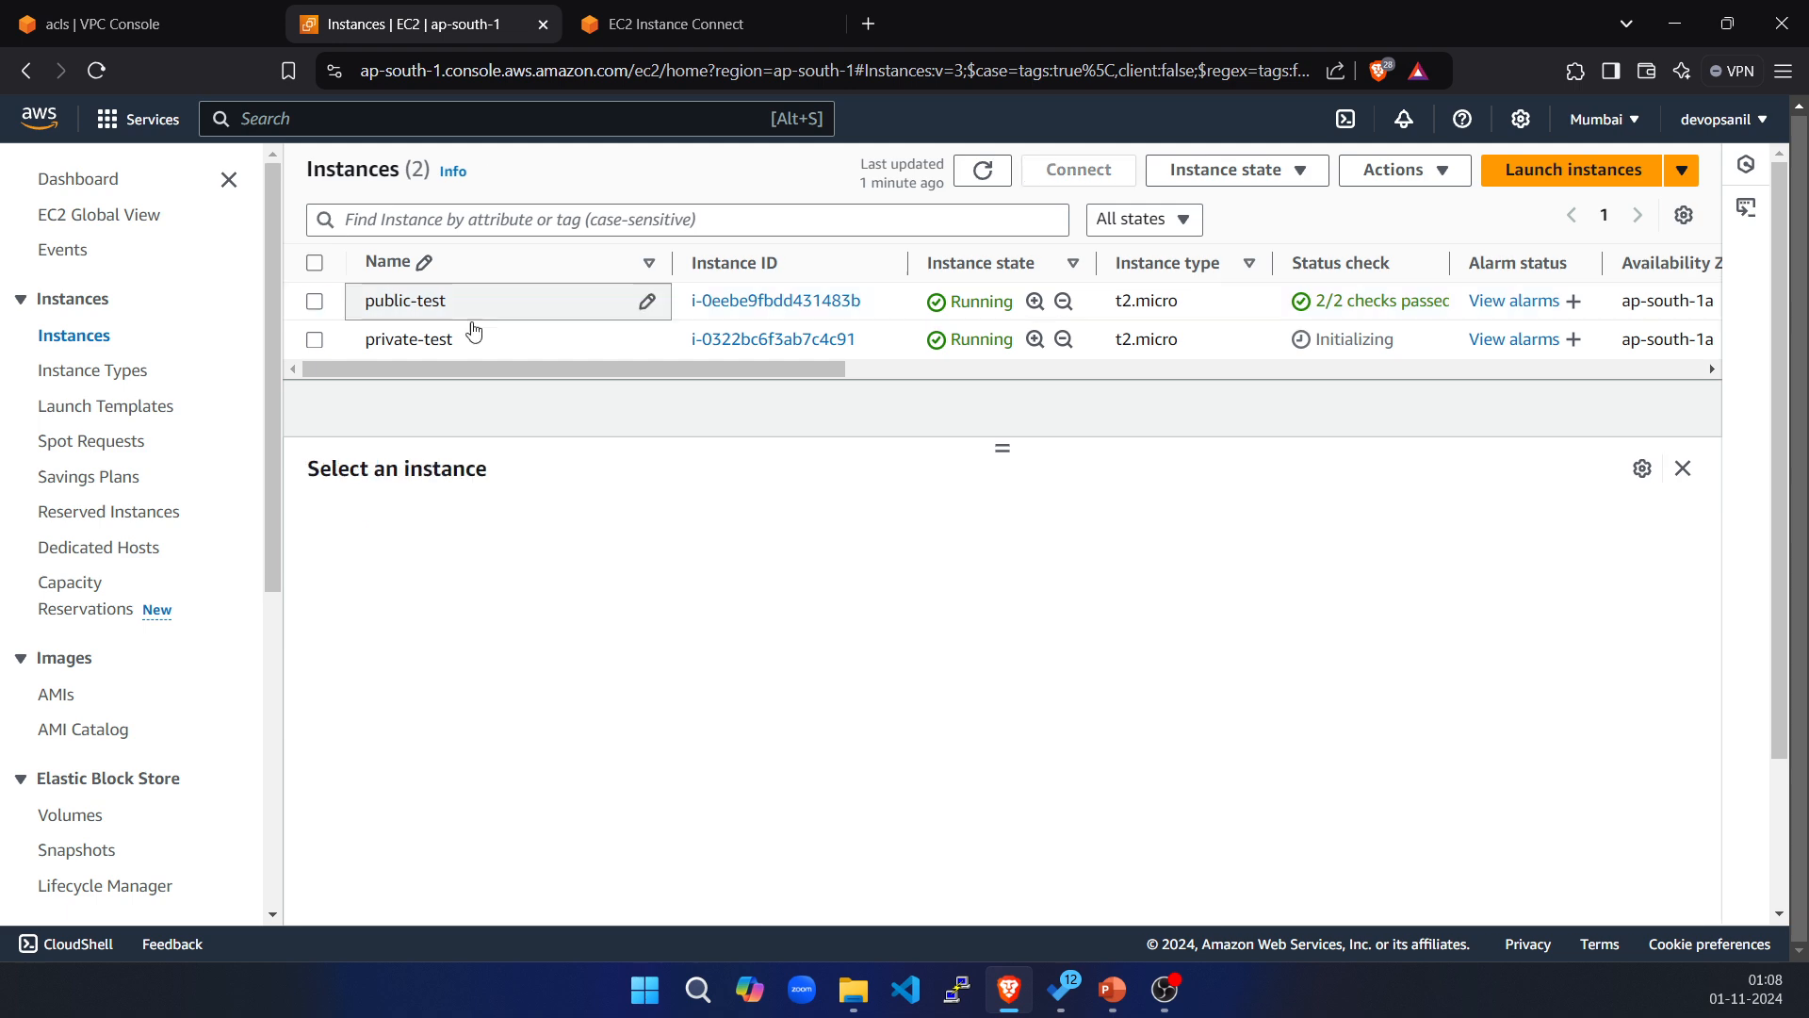
pyautogui.click(984, 175)
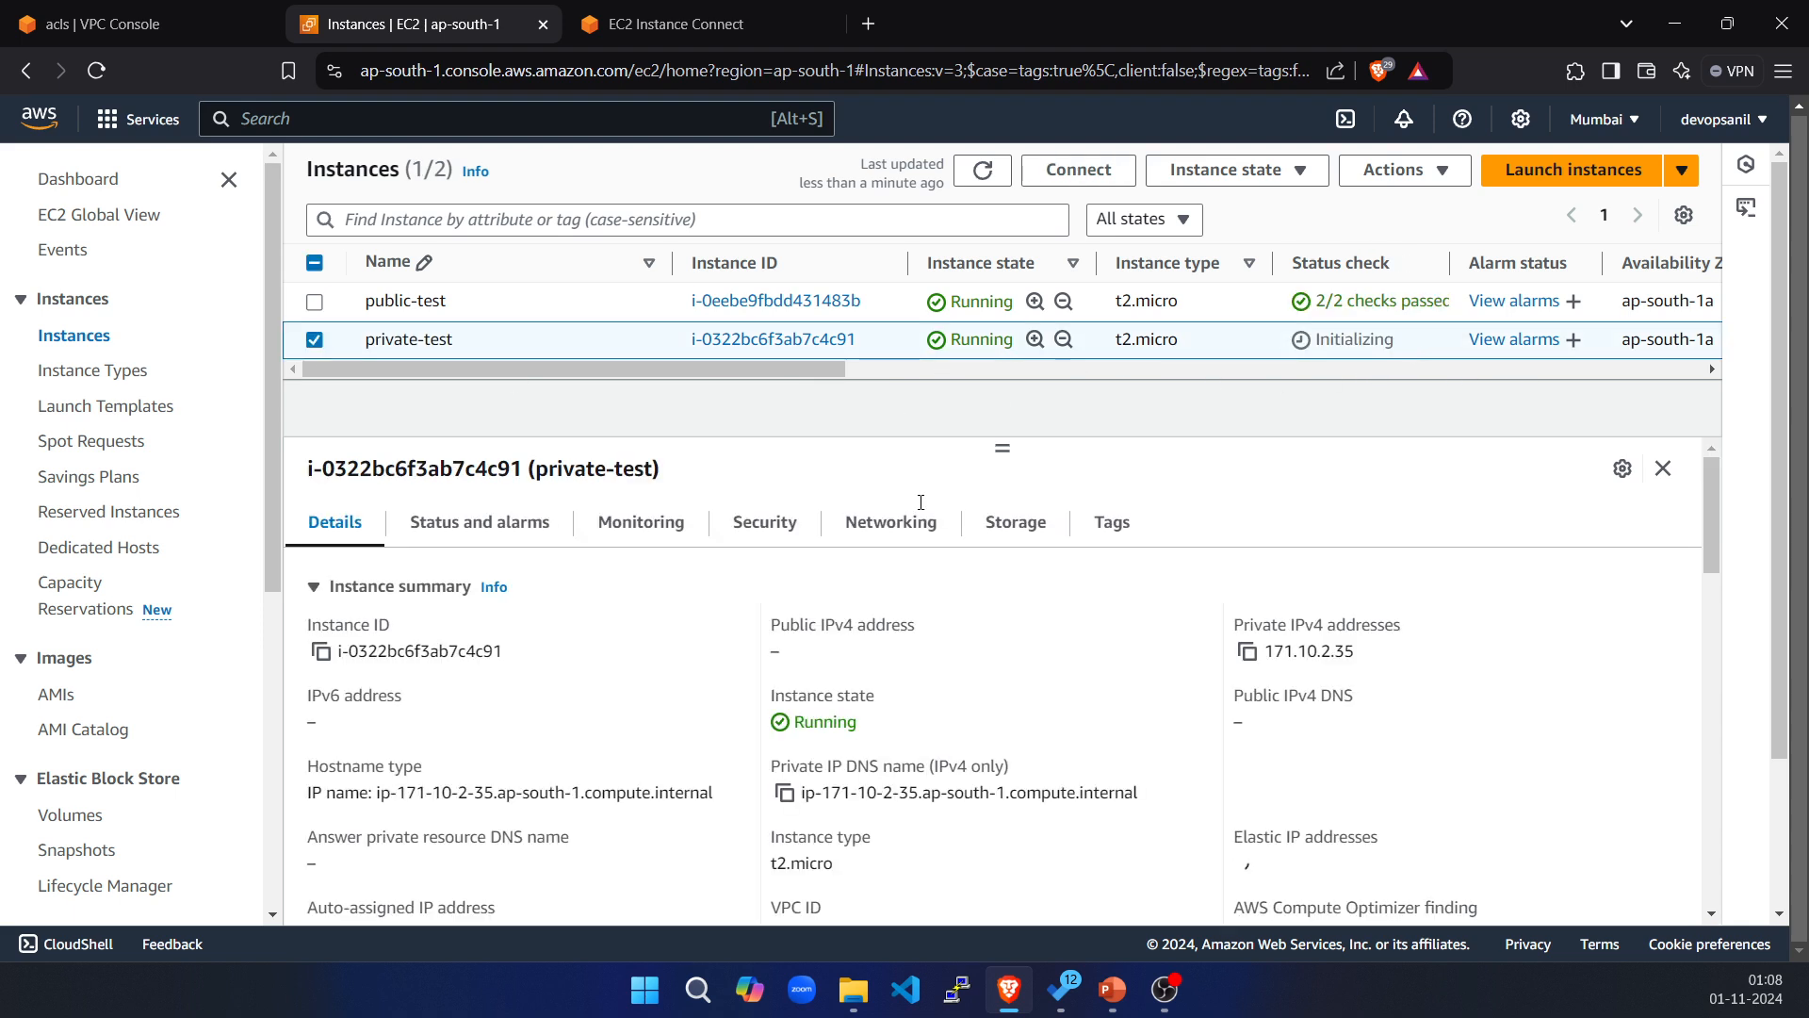
pyautogui.click(1247, 652)
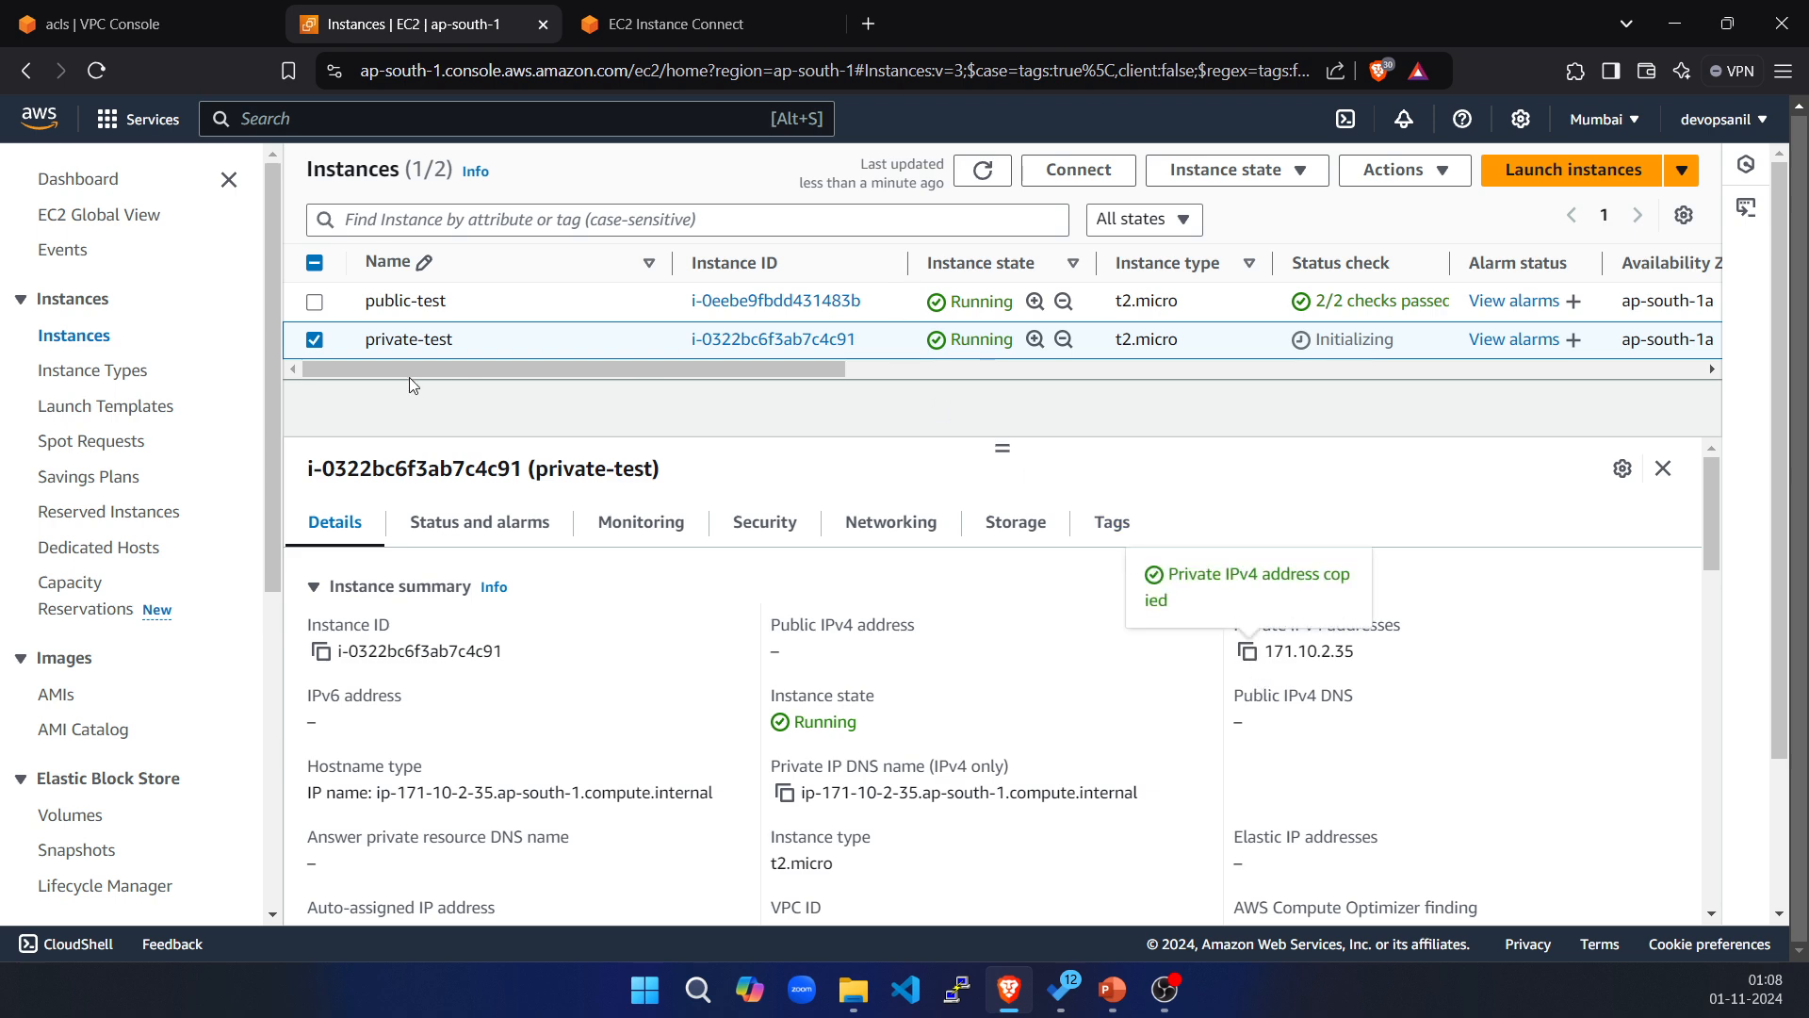
# Review private-test's SSH client connection instructions, copy the example ssh command, and return to the public-test terminal.
pyautogui.click(1079, 170)
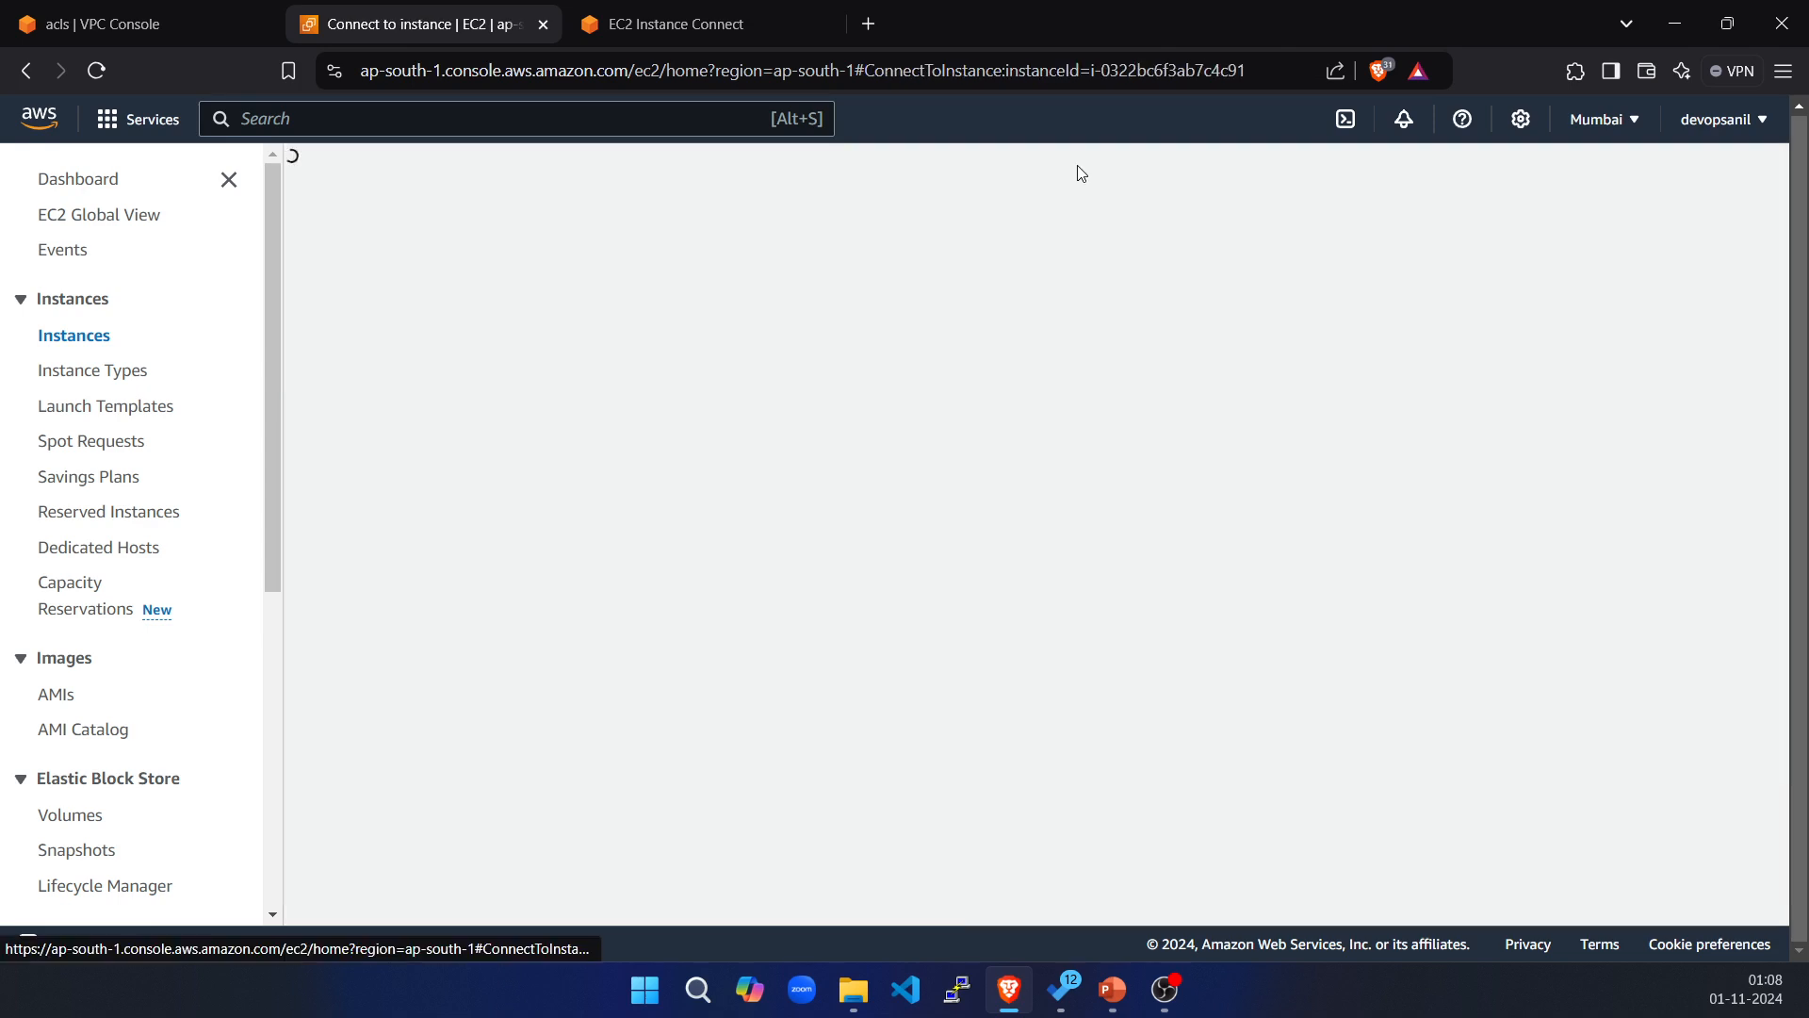
pyautogui.click(533, 358)
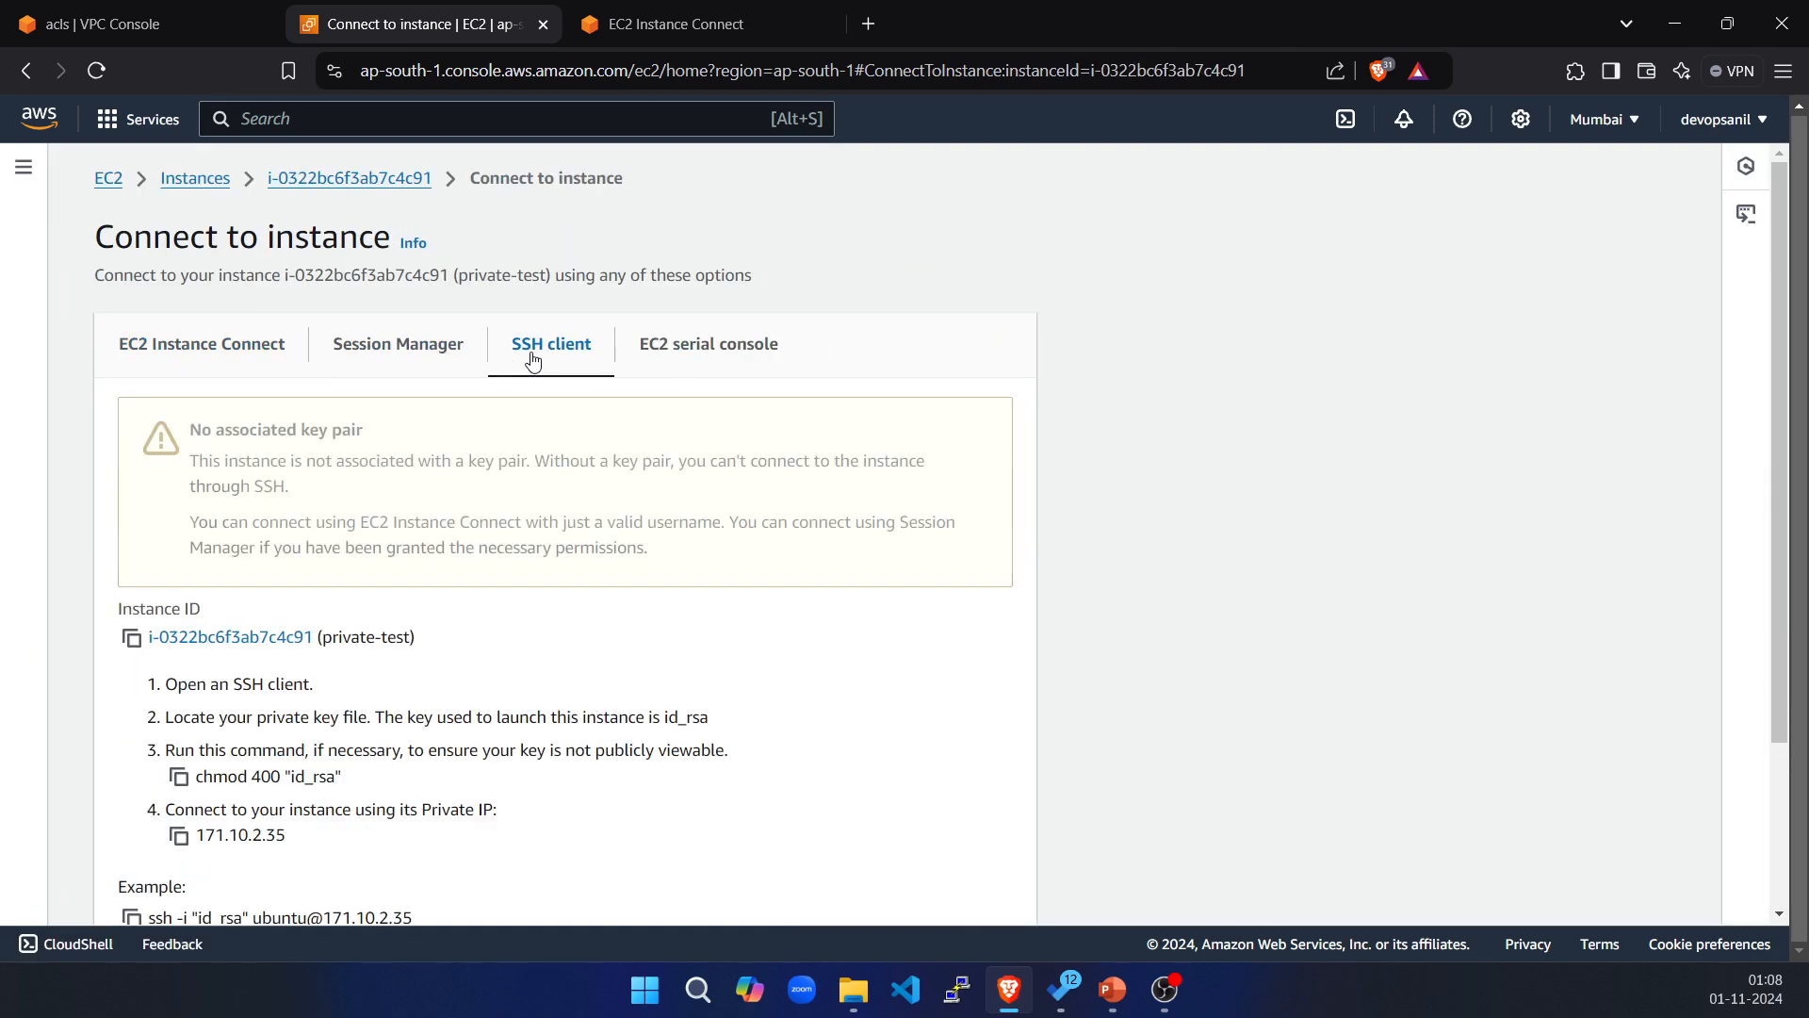
pyautogui.scroll(-3, 931, 518)
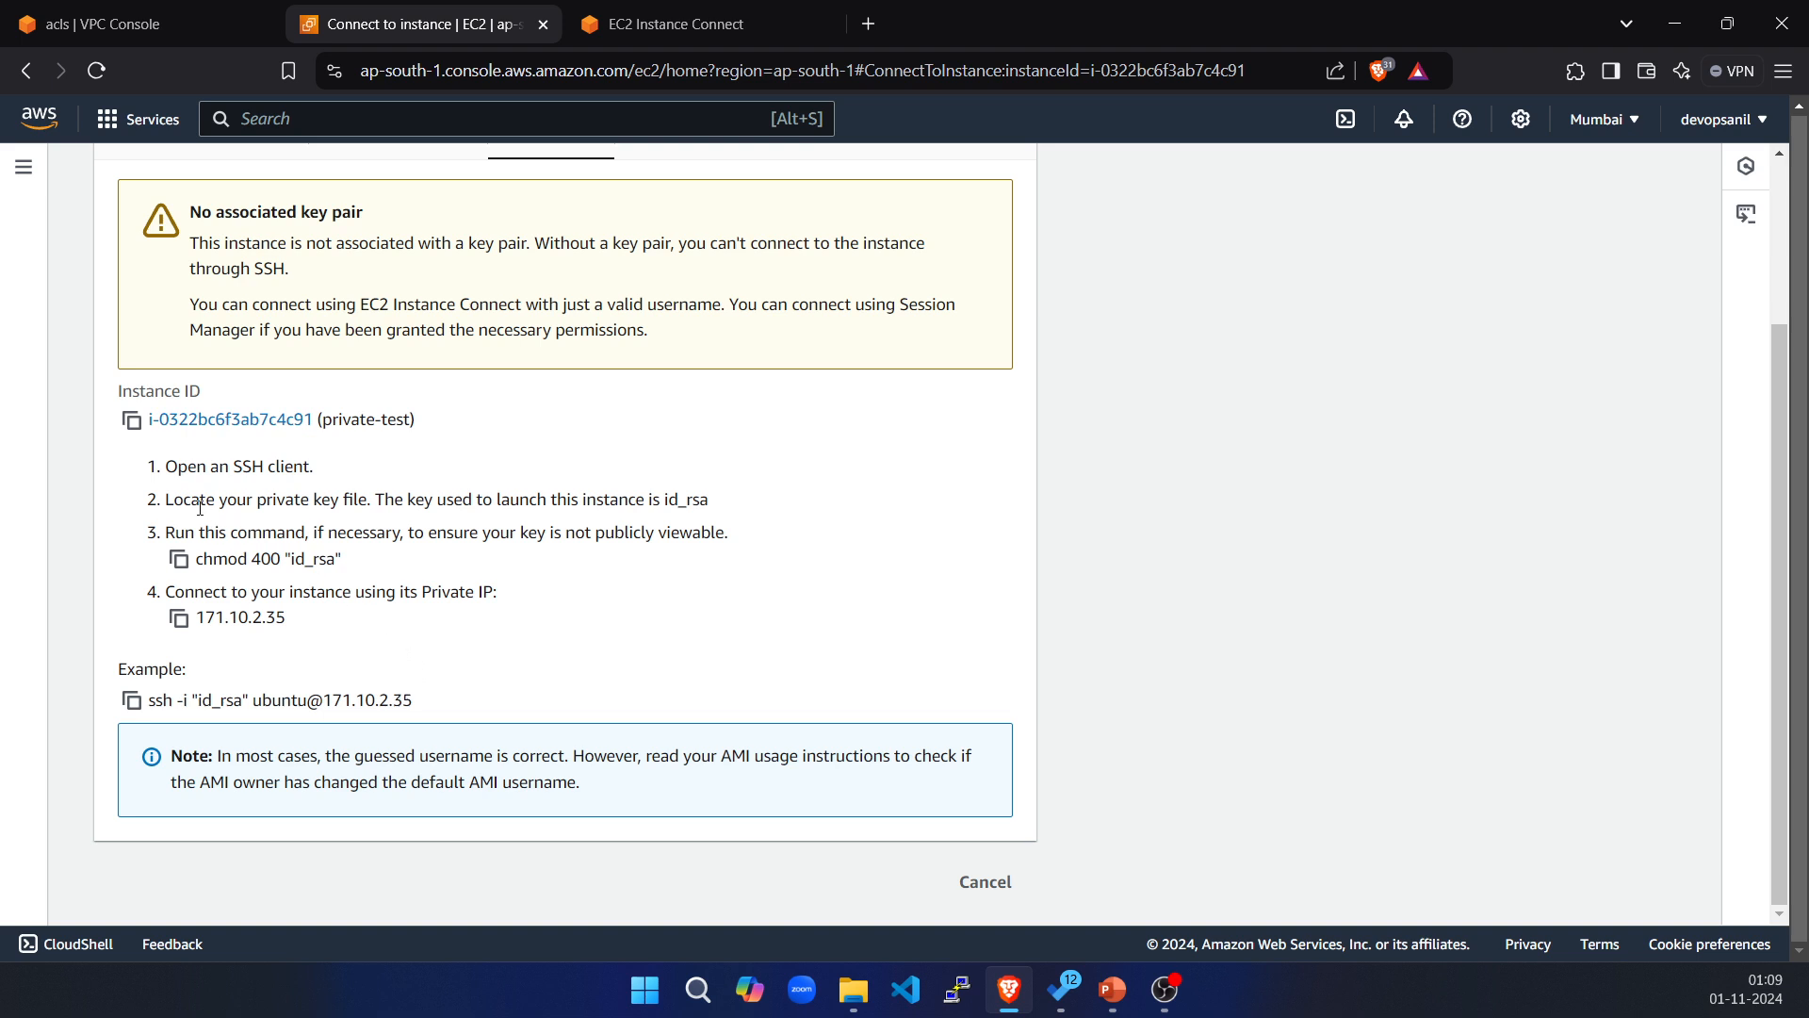
pyautogui.scroll(3, 325, 510)
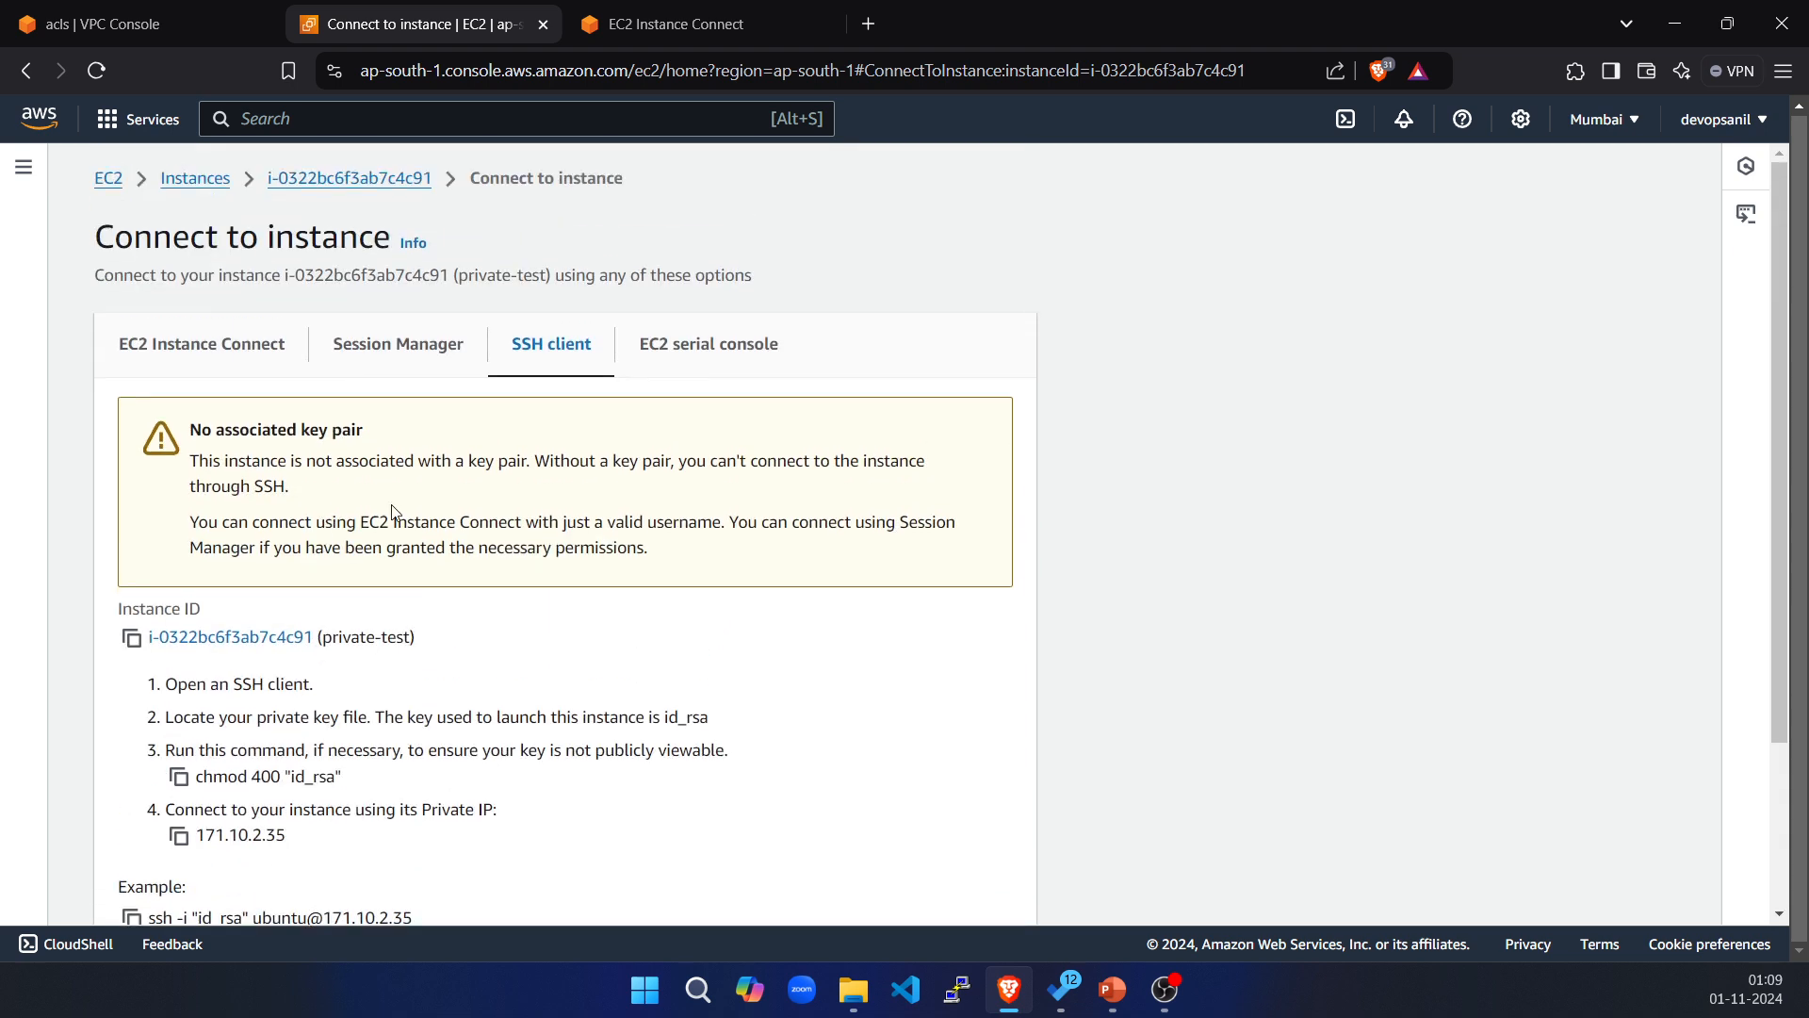
pyautogui.moveTo(302, 462); pyautogui.dragTo(672, 460)
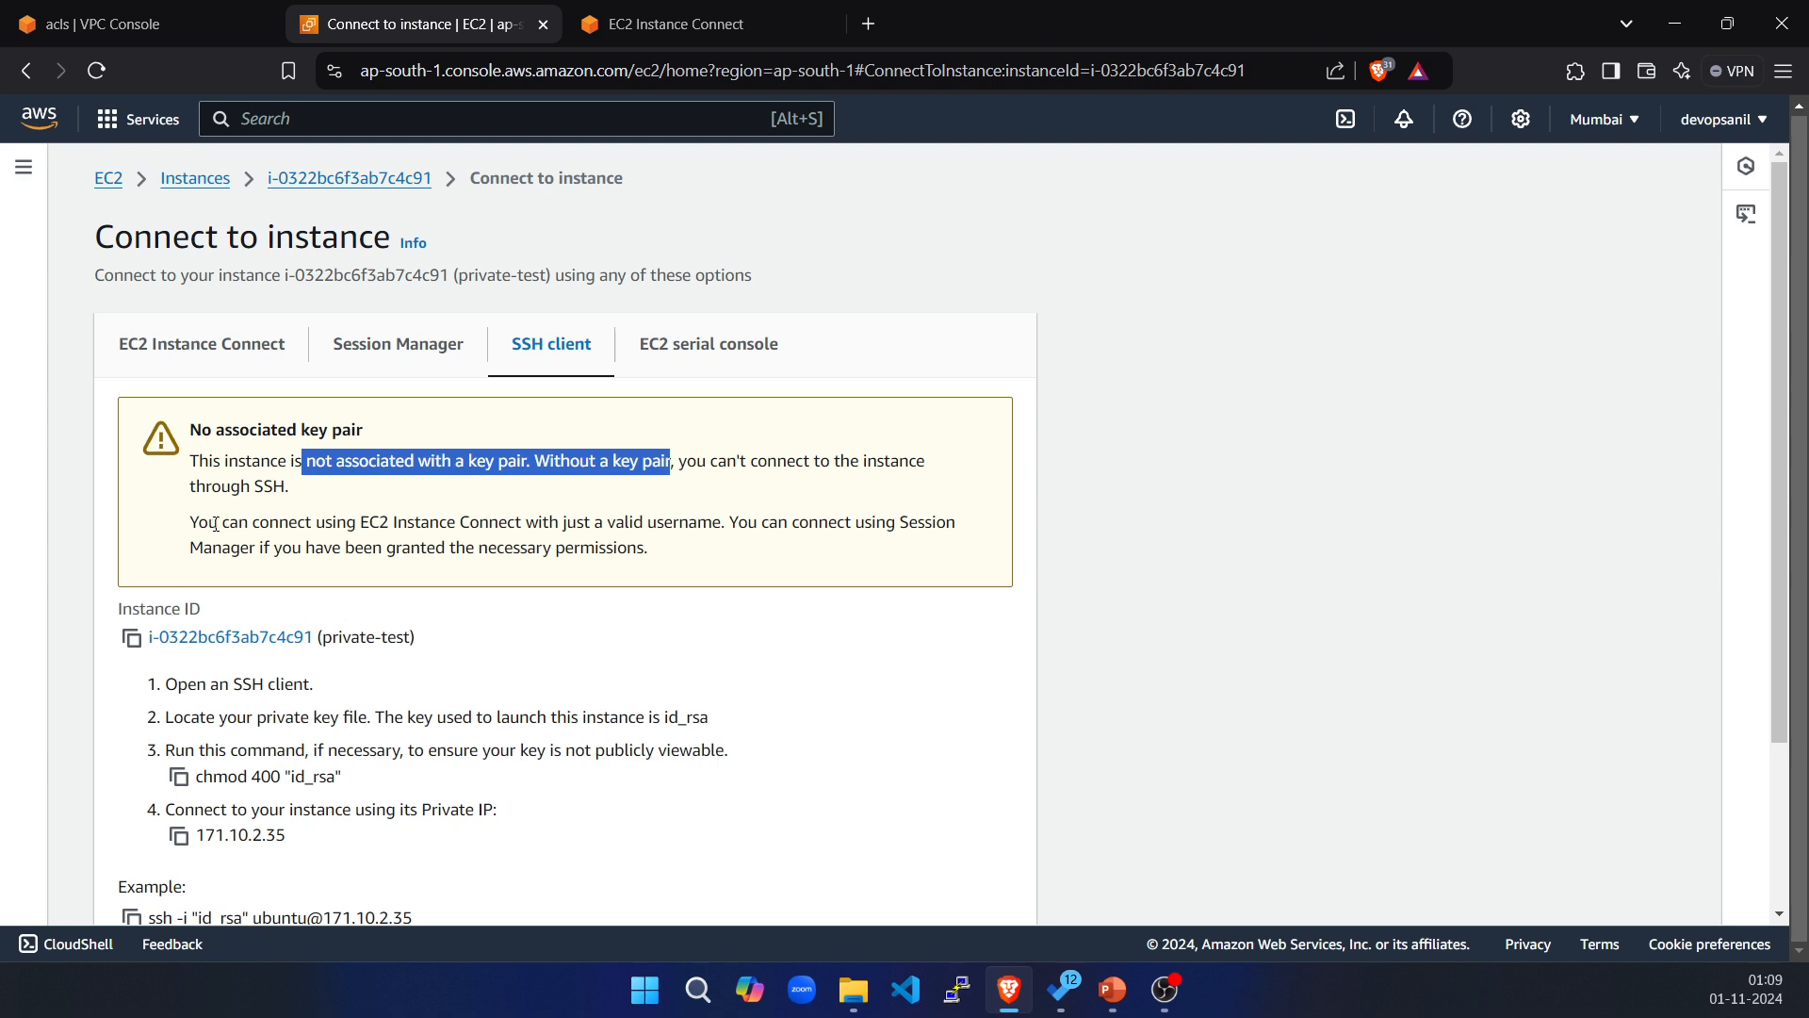
pyautogui.moveTo(199, 521); pyautogui.dragTo(880, 530)
pyautogui.scroll(-2, 447, 557)
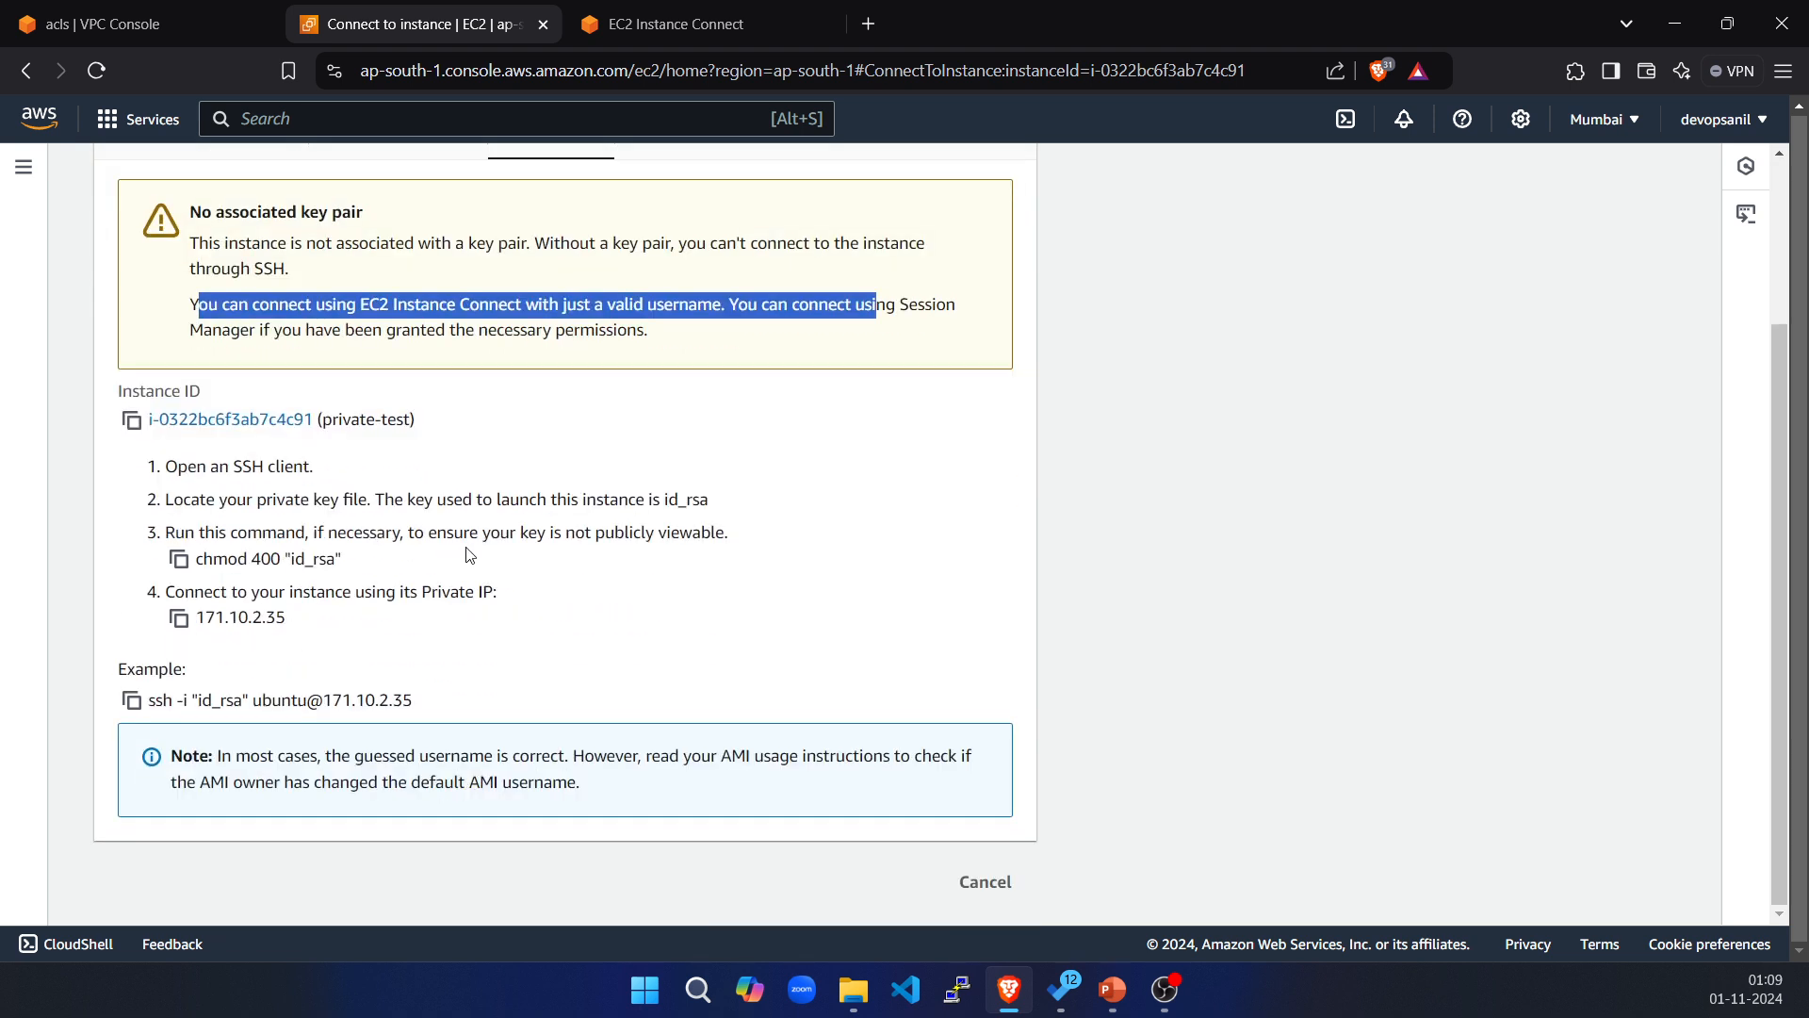
pyautogui.click(134, 704)
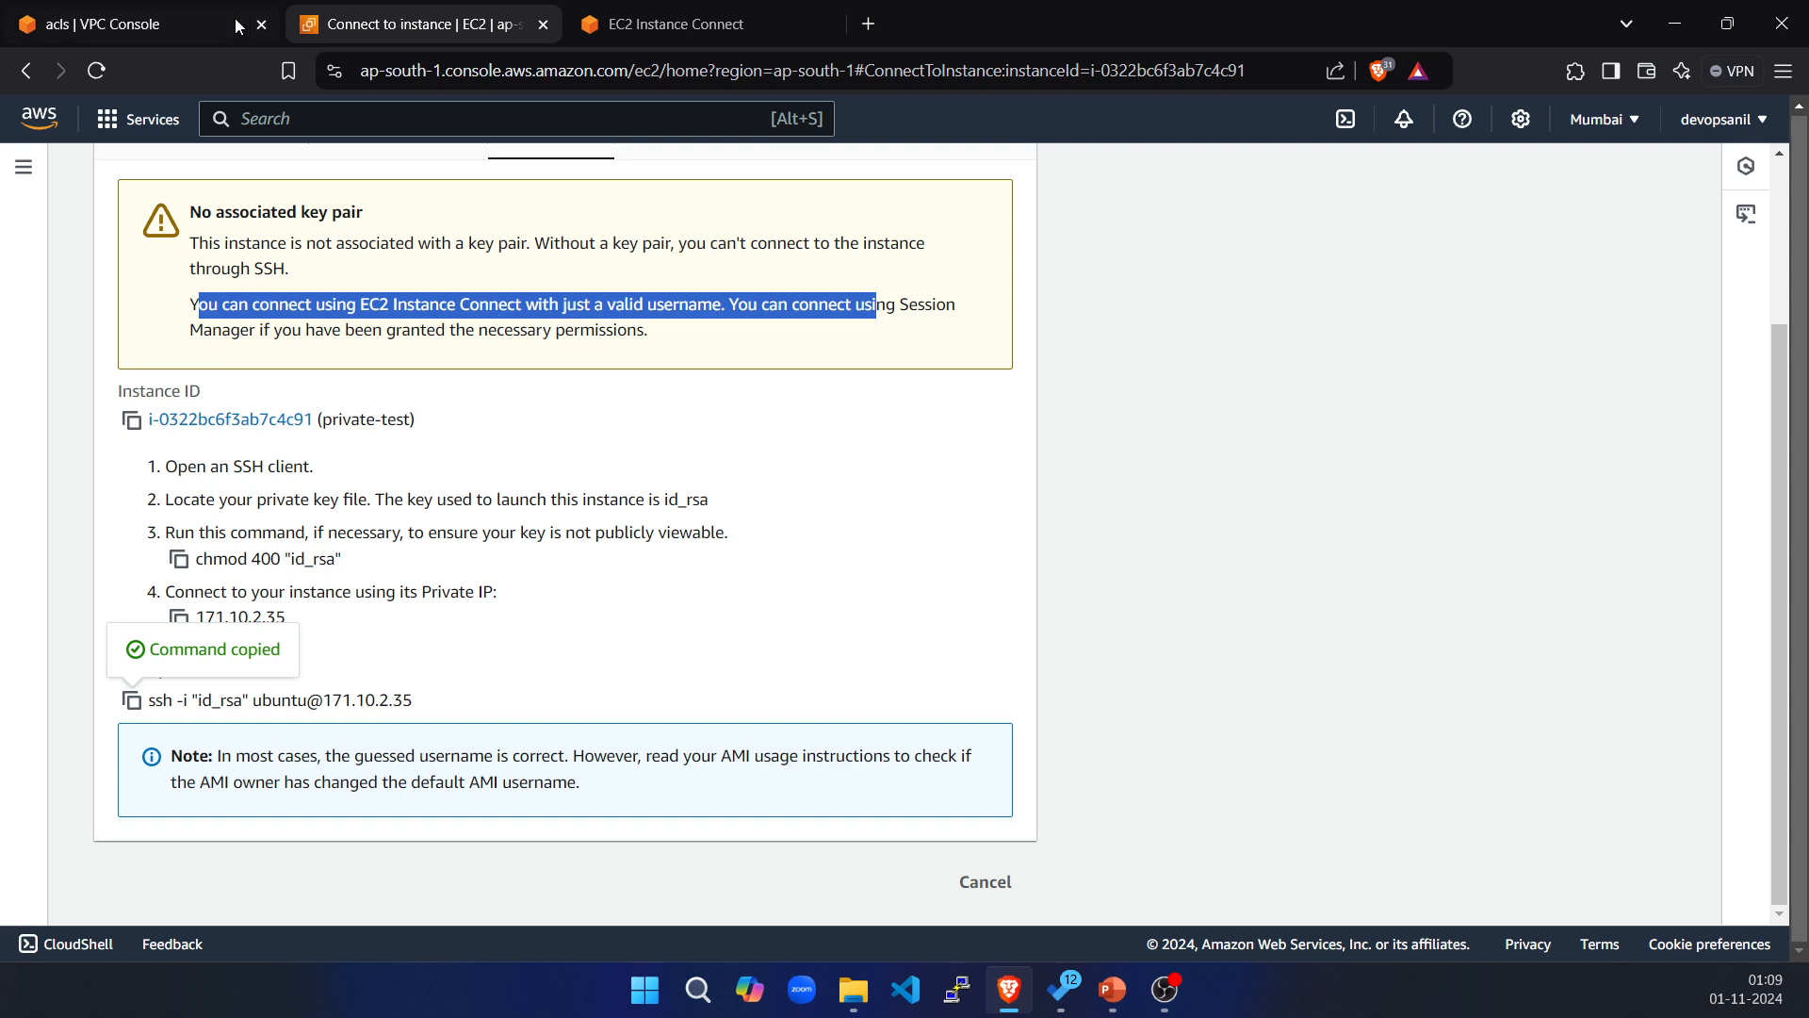
pyautogui.click(721, 24)
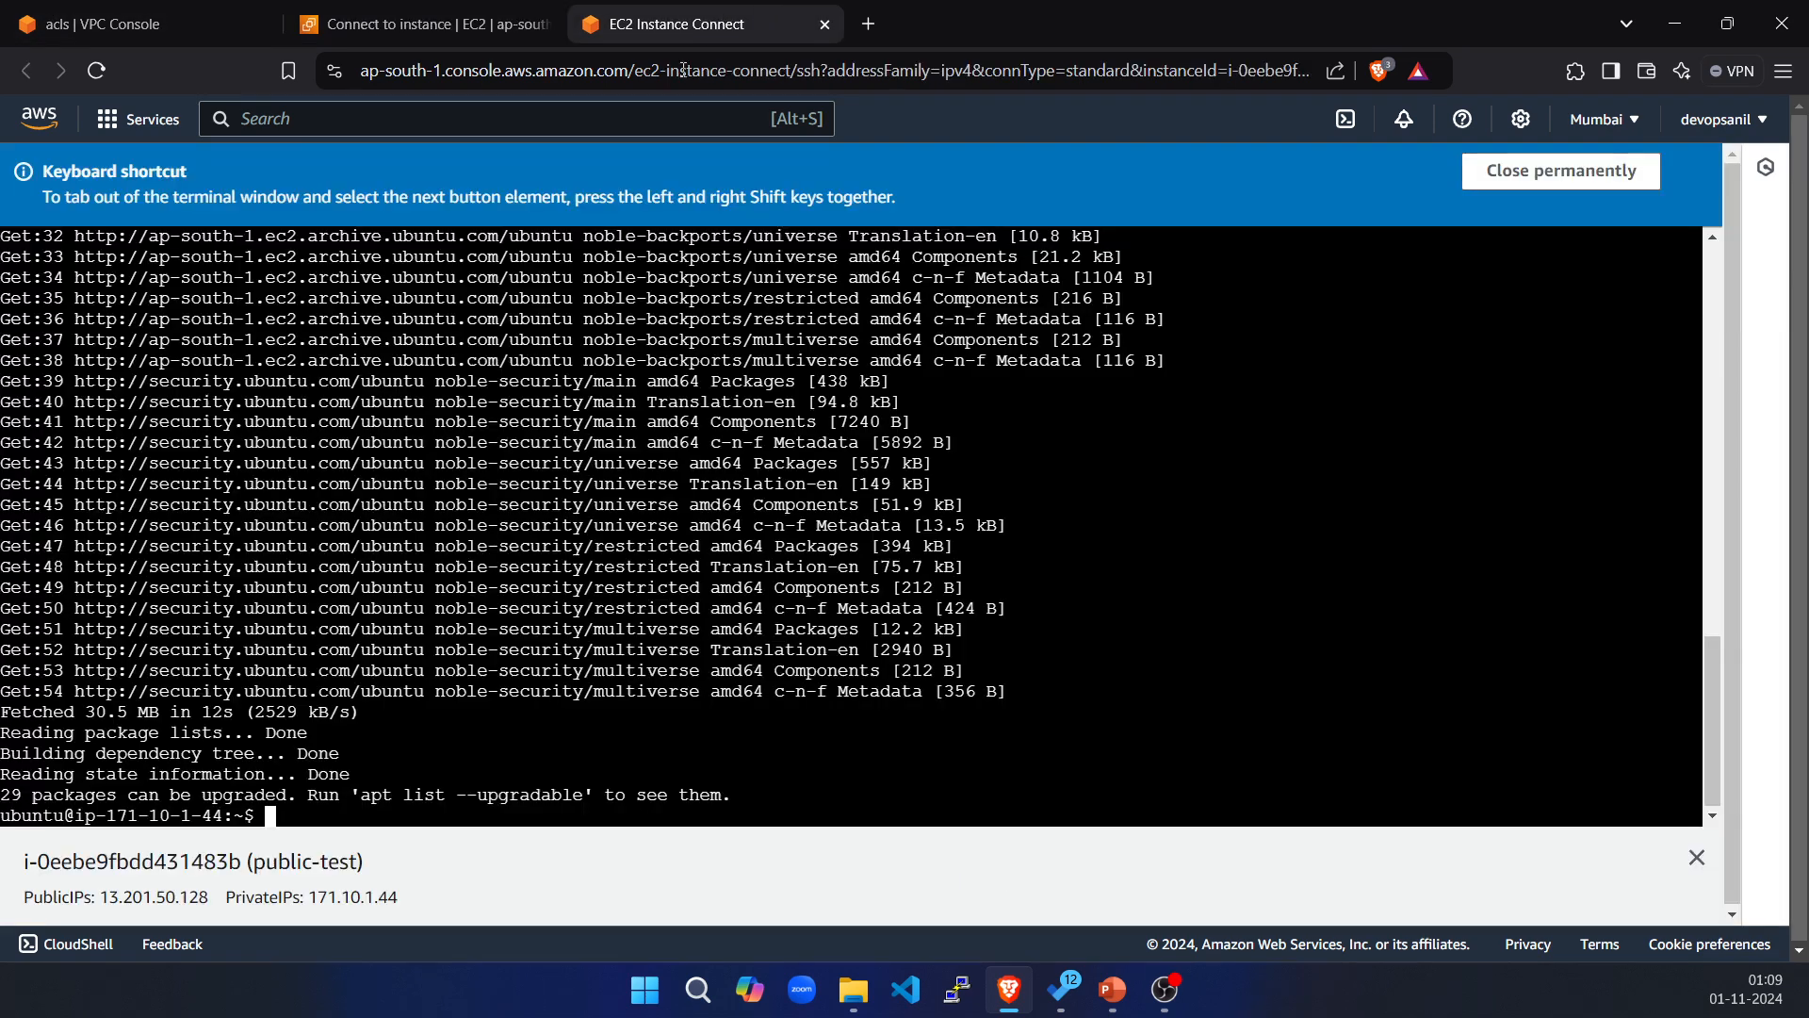
pyautogui.rightClick(942, 739)
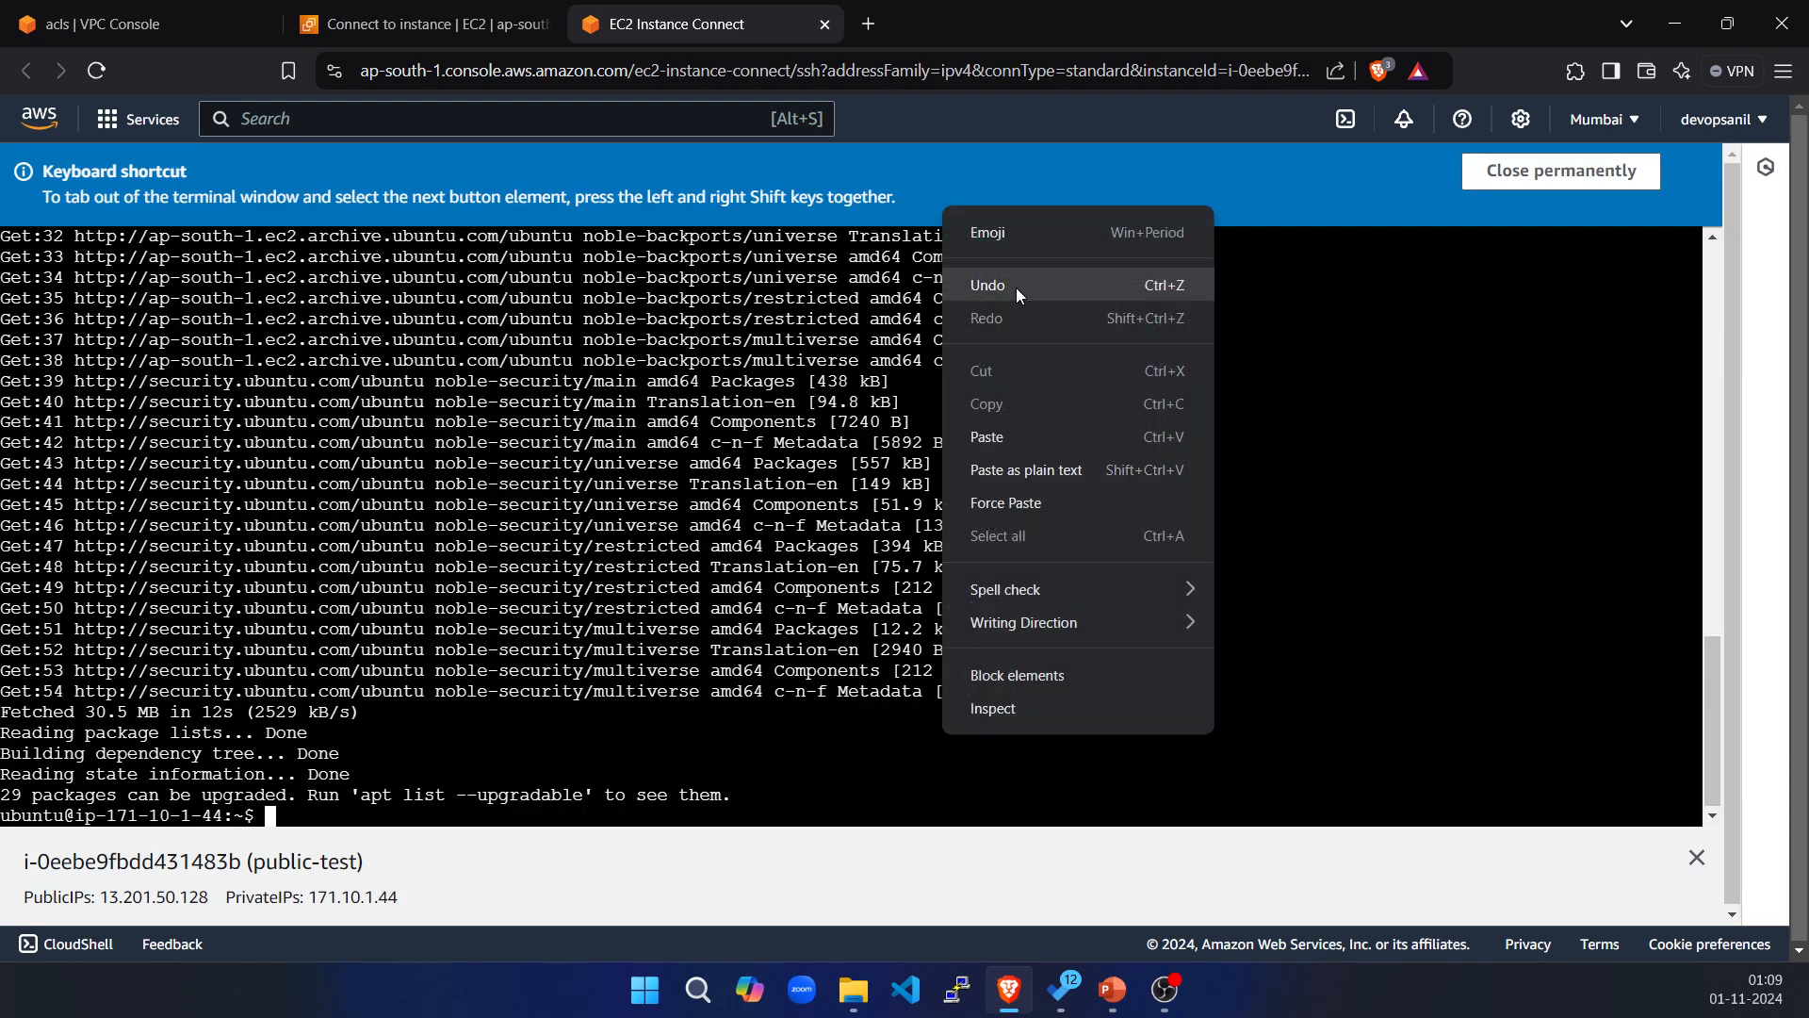
pyautogui.click(1008, 436)
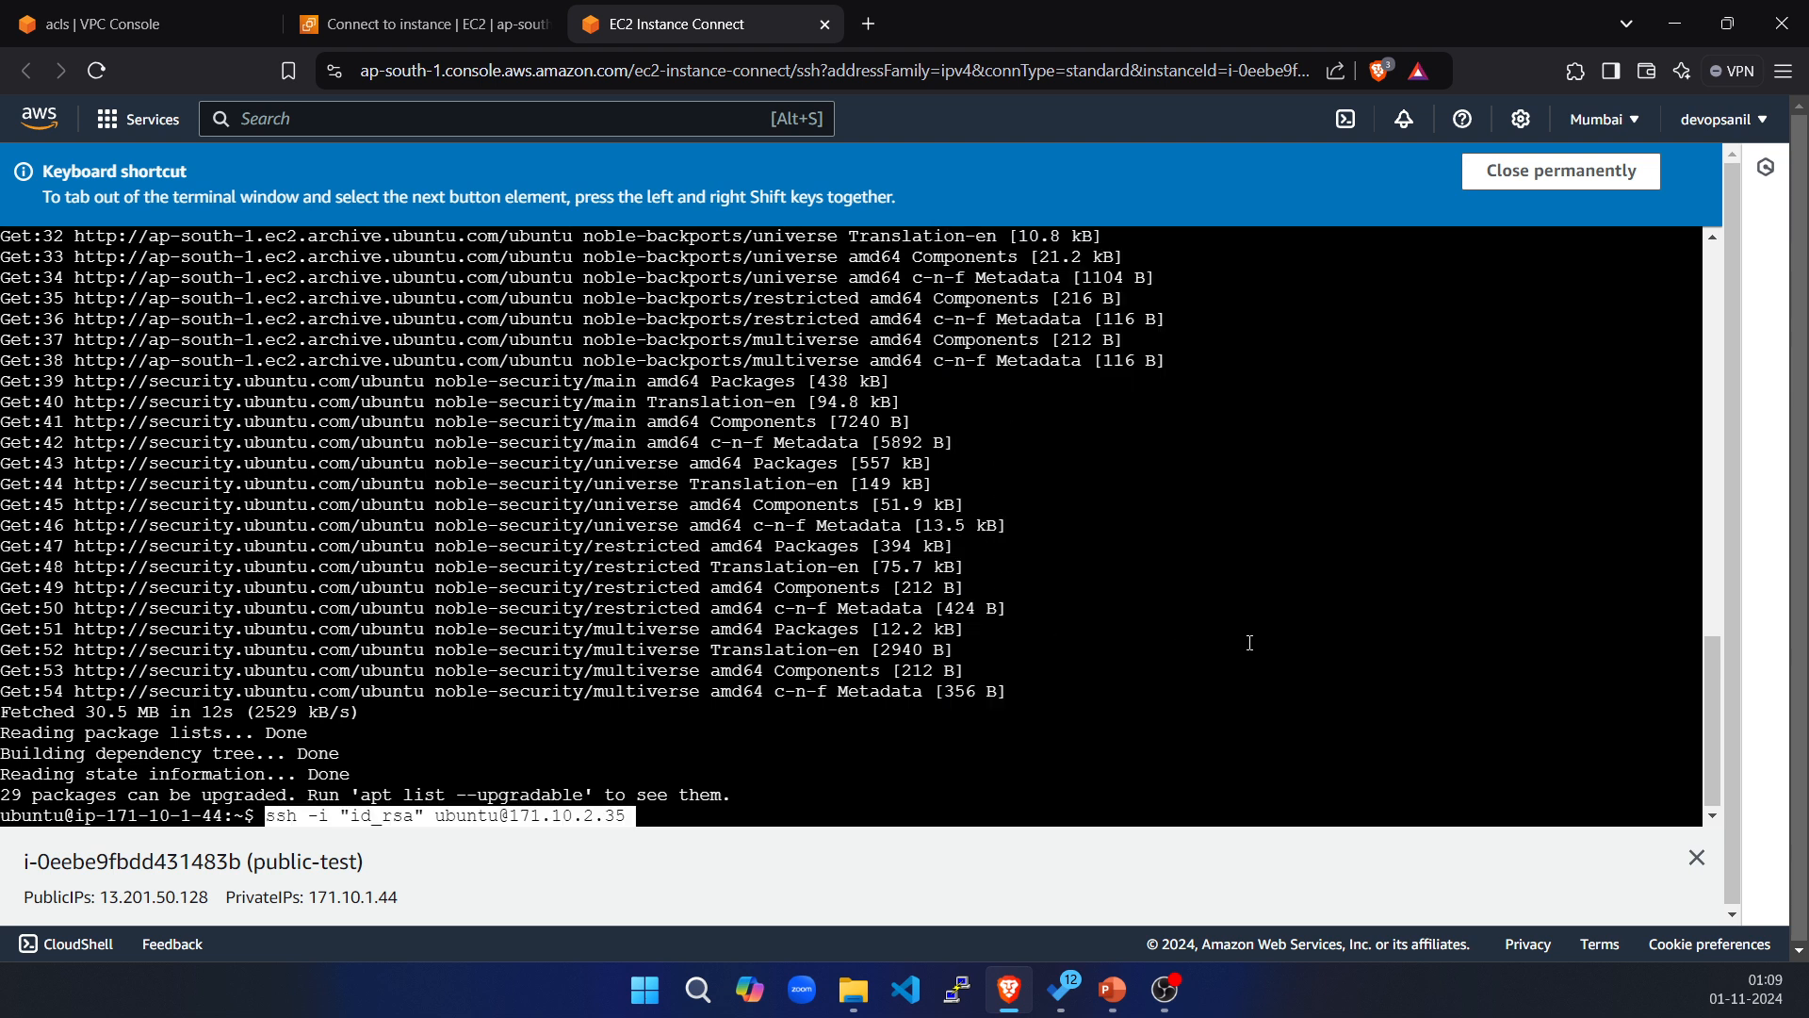
pyautogui.press('Left')
pyautogui.press('Left')
pyautogui.press('Left')
pyautogui.press('Left')
pyautogui.press('Left')
pyautogui.press('Left')
pyautogui.press('Left')
pyautogui.press('Left')
pyautogui.press('Left')
pyautogui.press('Left')
pyautogui.press('Left')
pyautogui.press('Left')
pyautogui.press('Left')
pyautogui.press('Left')
pyautogui.press('Left')
pyautogui.press('Left')
pyautogui.press('Left')
pyautogui.press('Left')
pyautogui.press('Left')
pyautogui.press('Left')
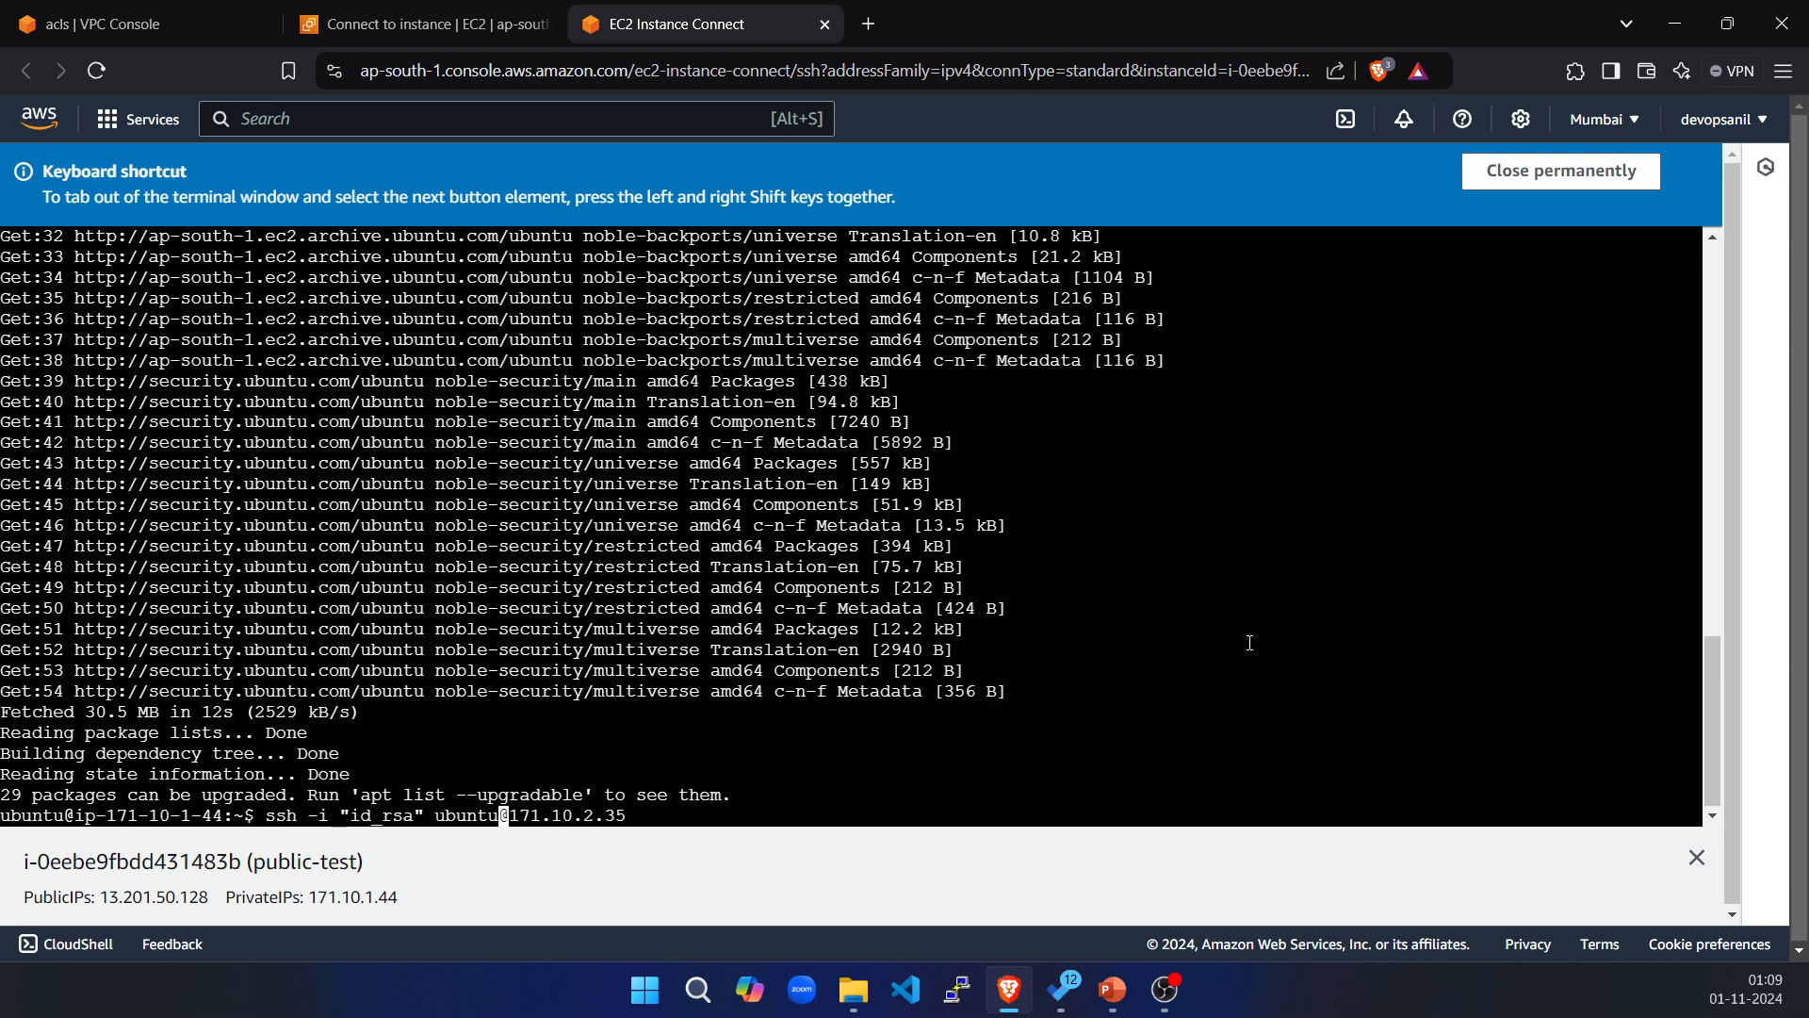
pyautogui.press('Right')
pyautogui.press('Right')
pyautogui.press('Right')
pyautogui.press('BackSpace')
pyautogui.press('BackSpace')
pyautogui.press('BackSpace')
pyautogui.press('BackSpace')
pyautogui.press('BackSpace')
pyautogui.press('BackSpace')
pyautogui.press('BackSpace')
pyautogui.press('BackSpace')
pyautogui.press('BackSpace')
pyautogui.press('BackSpace')
pyautogui.press('BackSpace')
pyautogui.press('BackSpace')
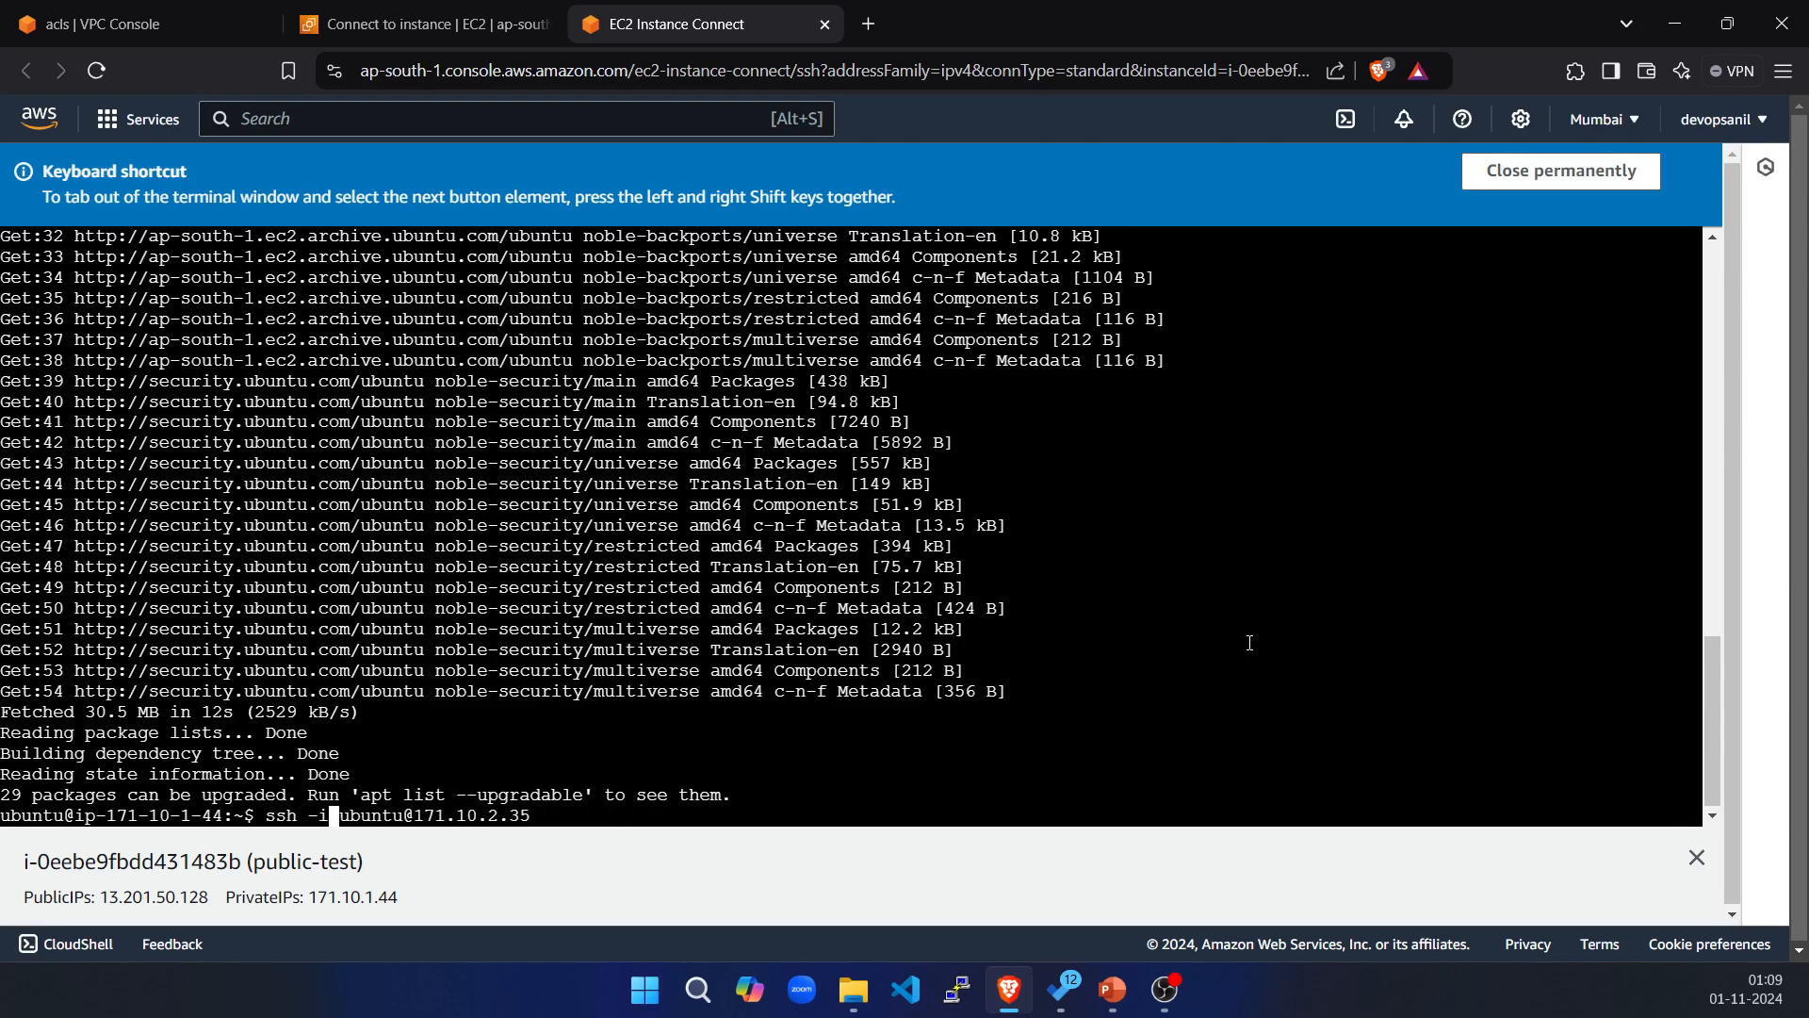
pyautogui.press('Return')
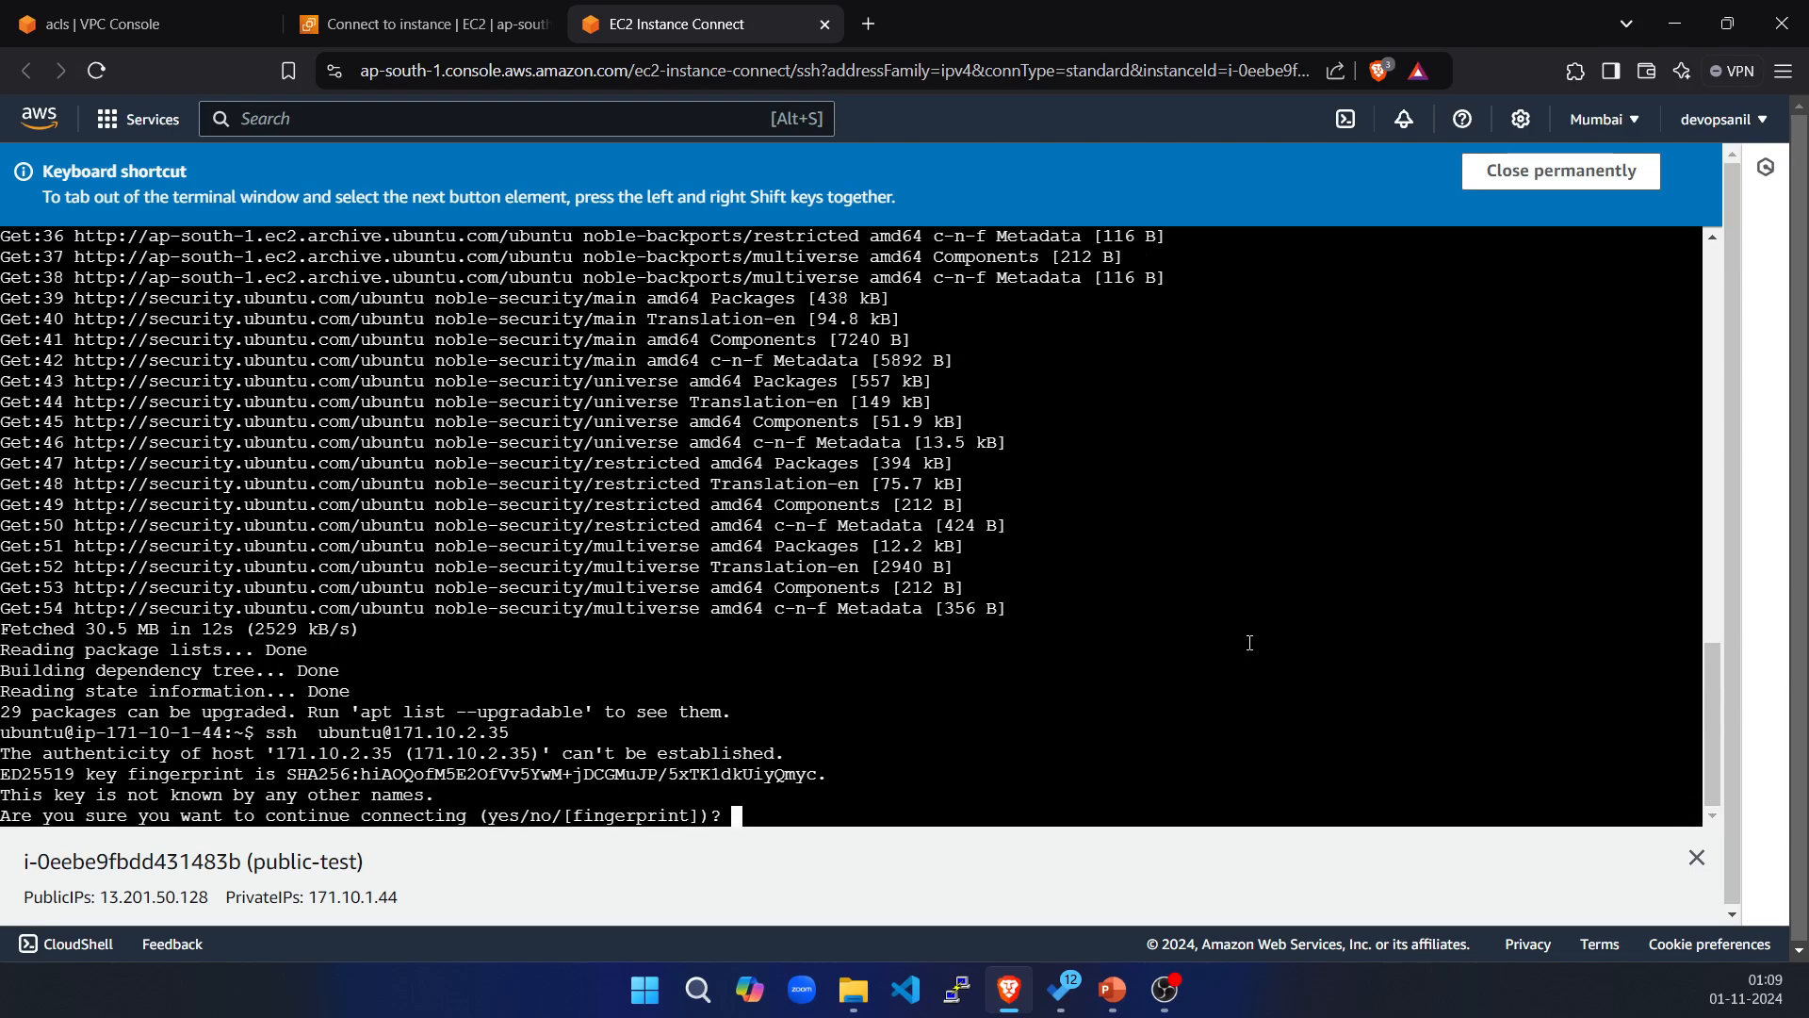
pyautogui.write('yes')
pyautogui.press('Return')
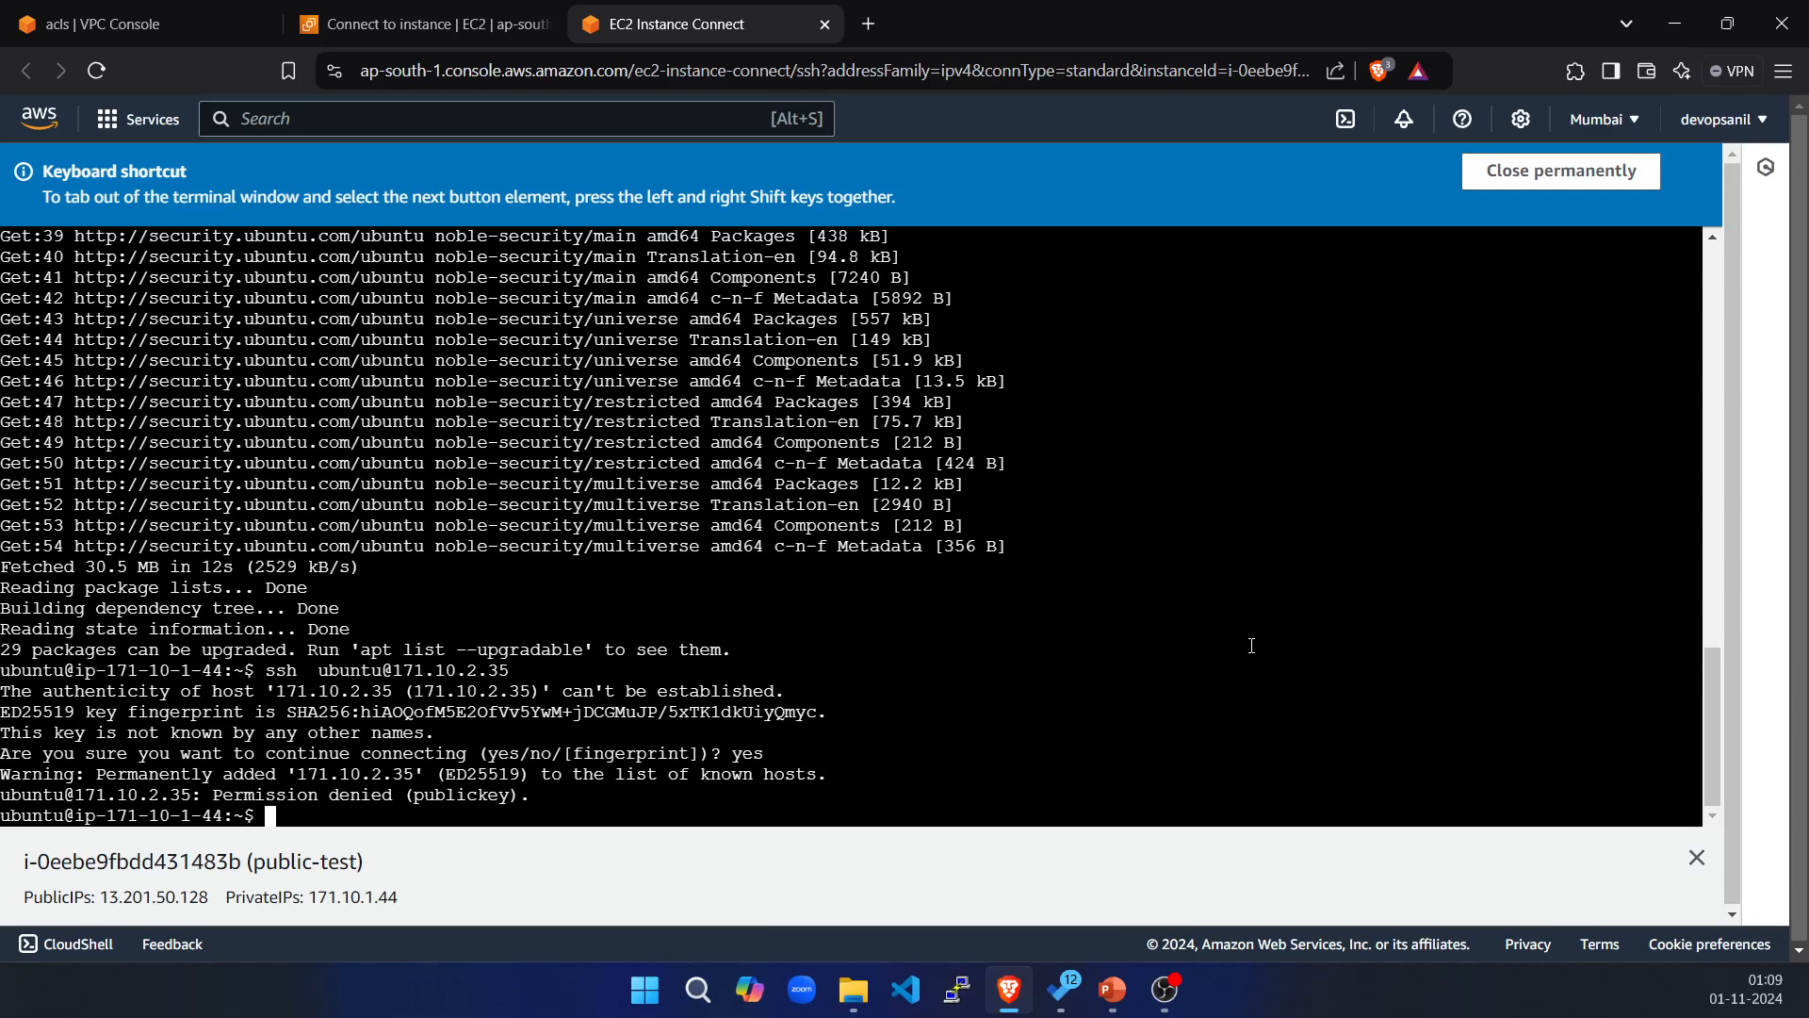
pyautogui.rightClick(1250, 648)
pyautogui.click(1292, 348)
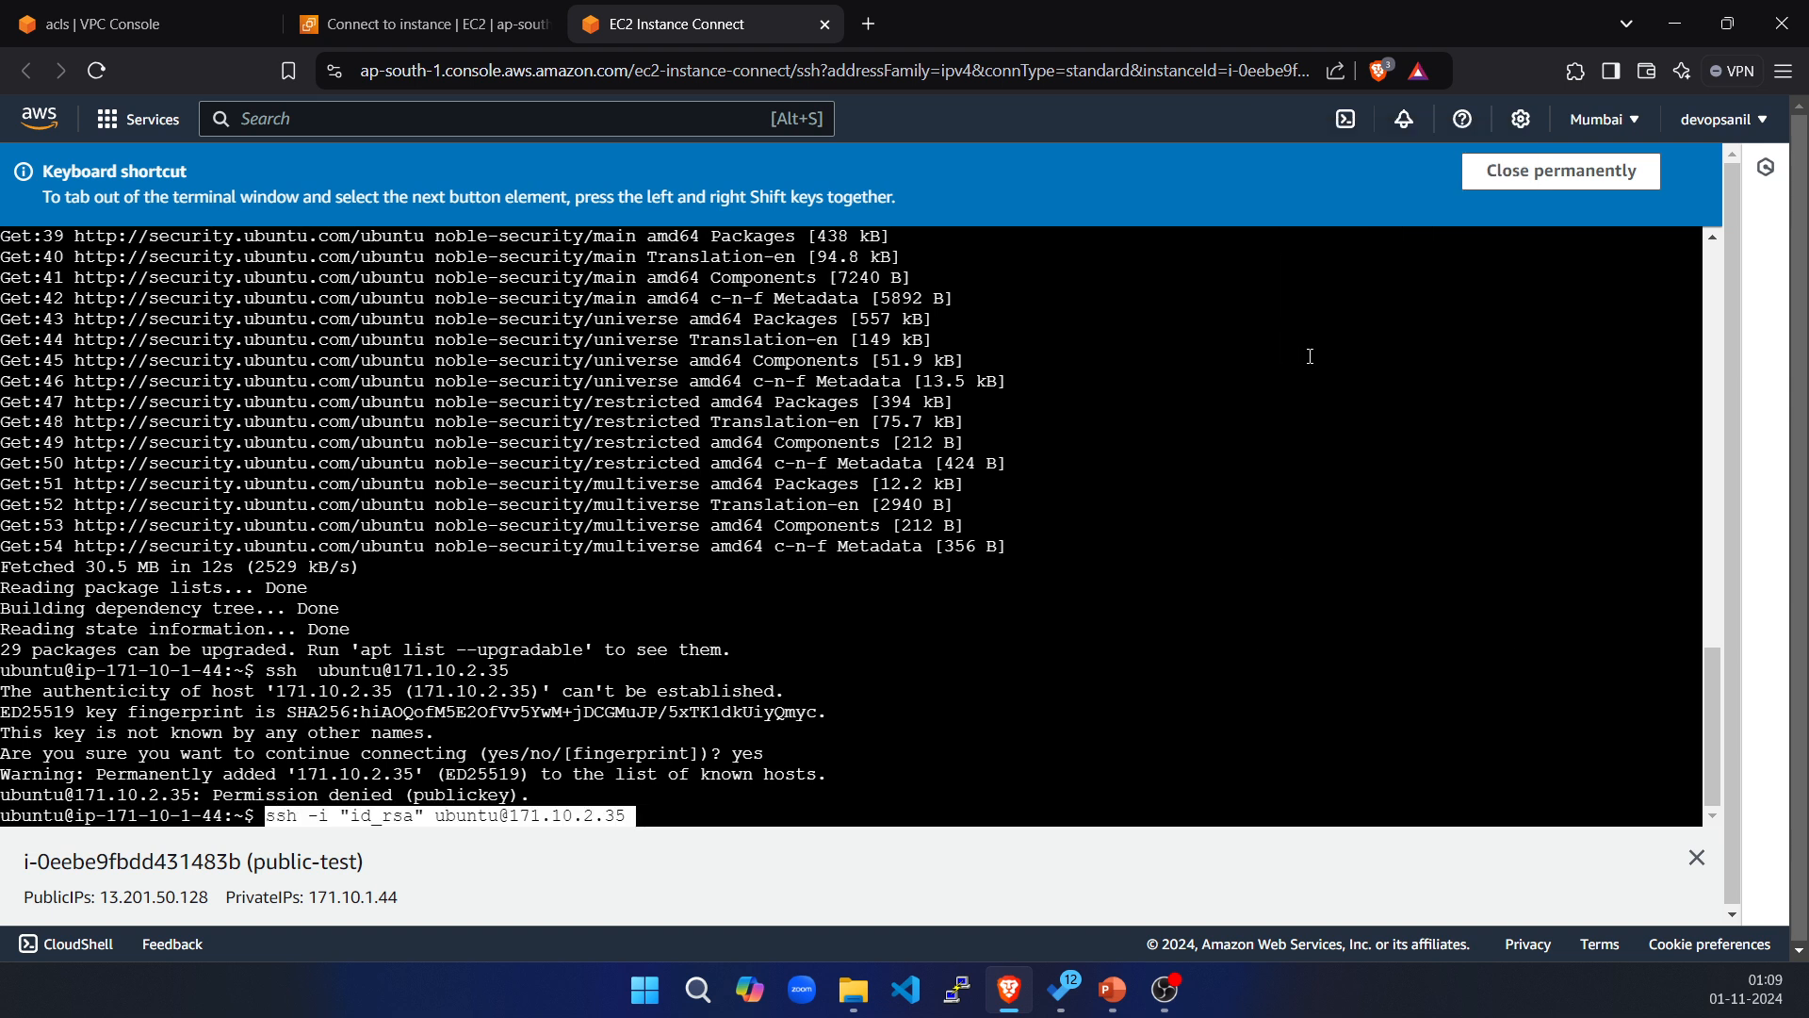
pyautogui.press('Return')
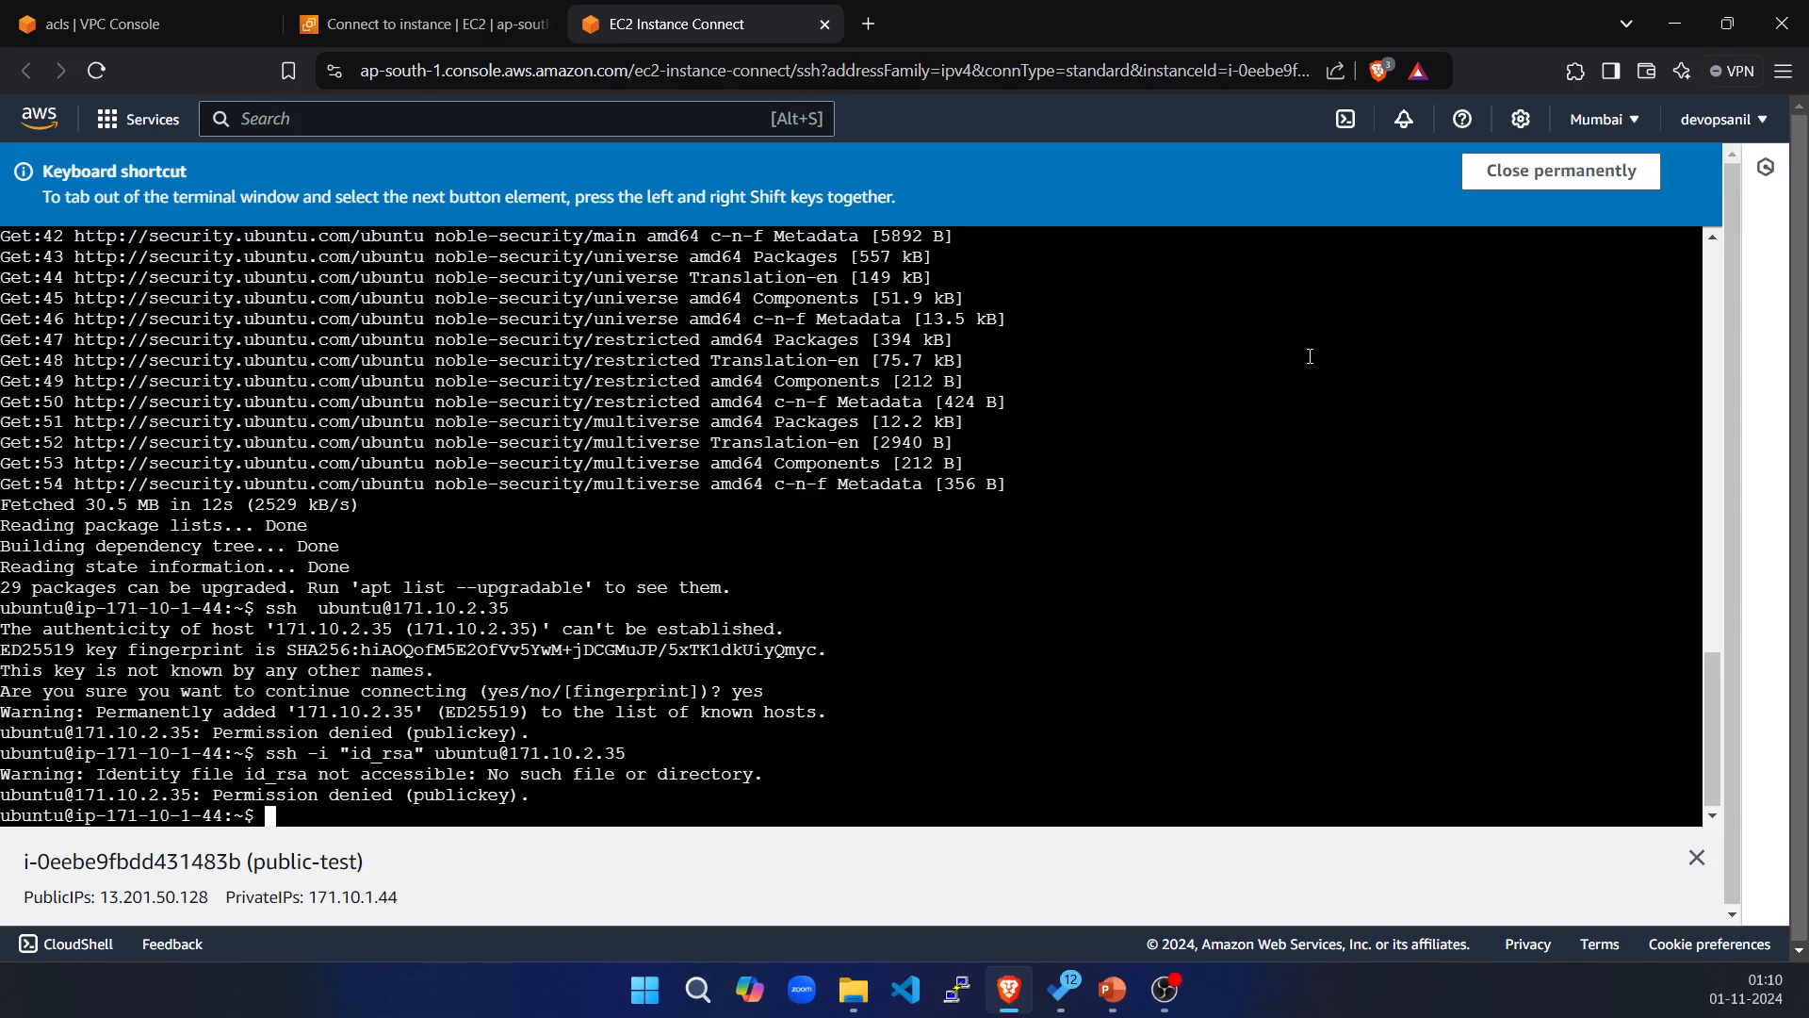
# Review the private-test instance's SSH client connection instructions, including the key pair notice, key file and private IP steps.
pyautogui.hotkey('alt', 'Tab')
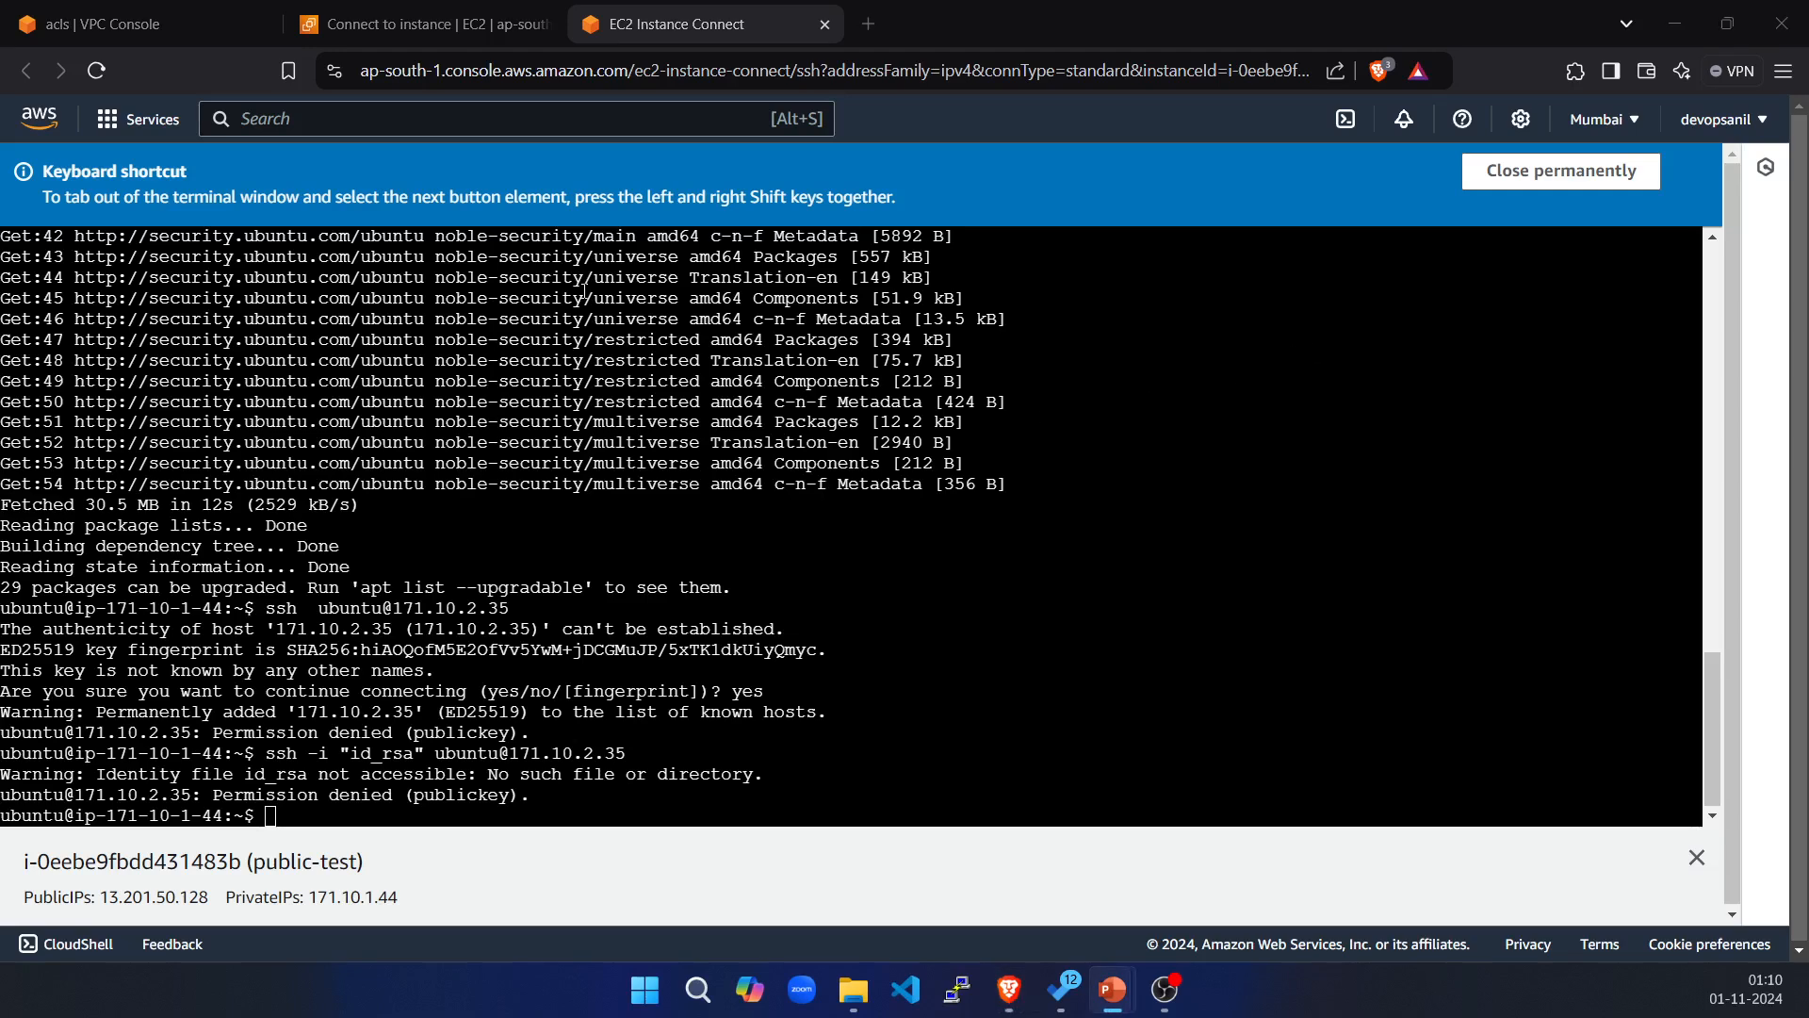
pyautogui.click(409, 13)
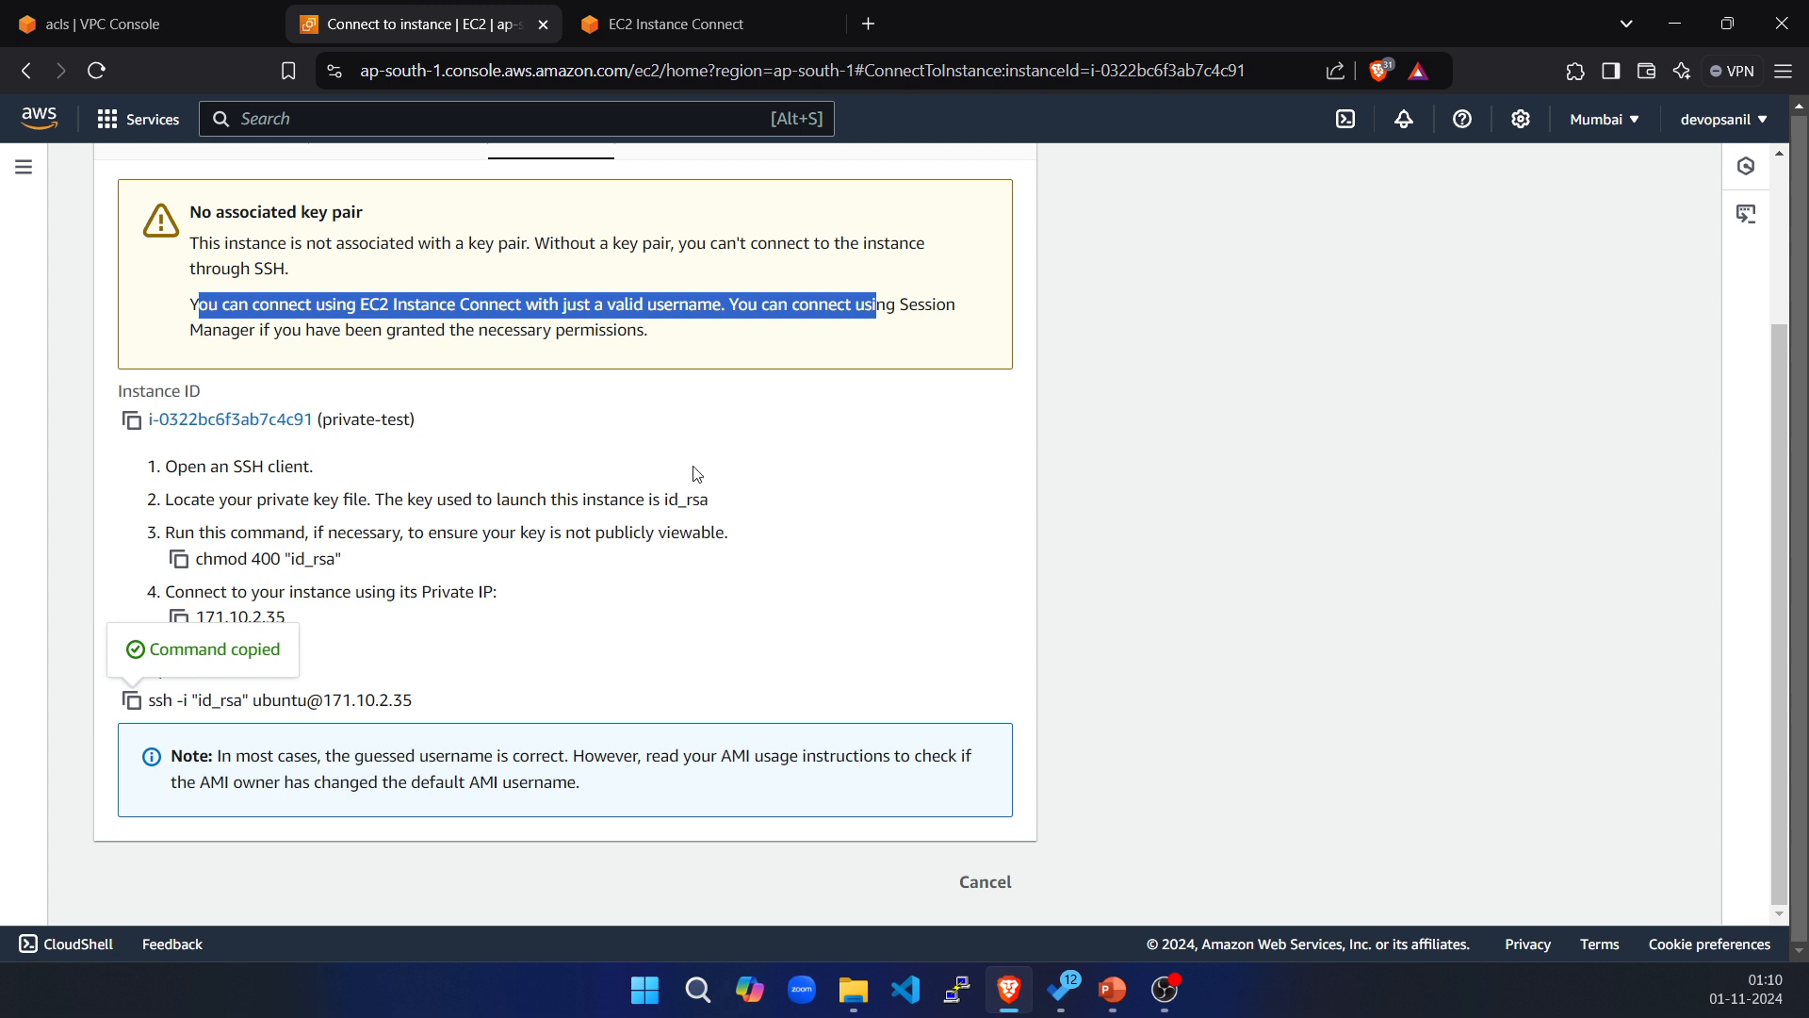
pyautogui.click(740, 454)
pyautogui.scroll(3, 740, 454)
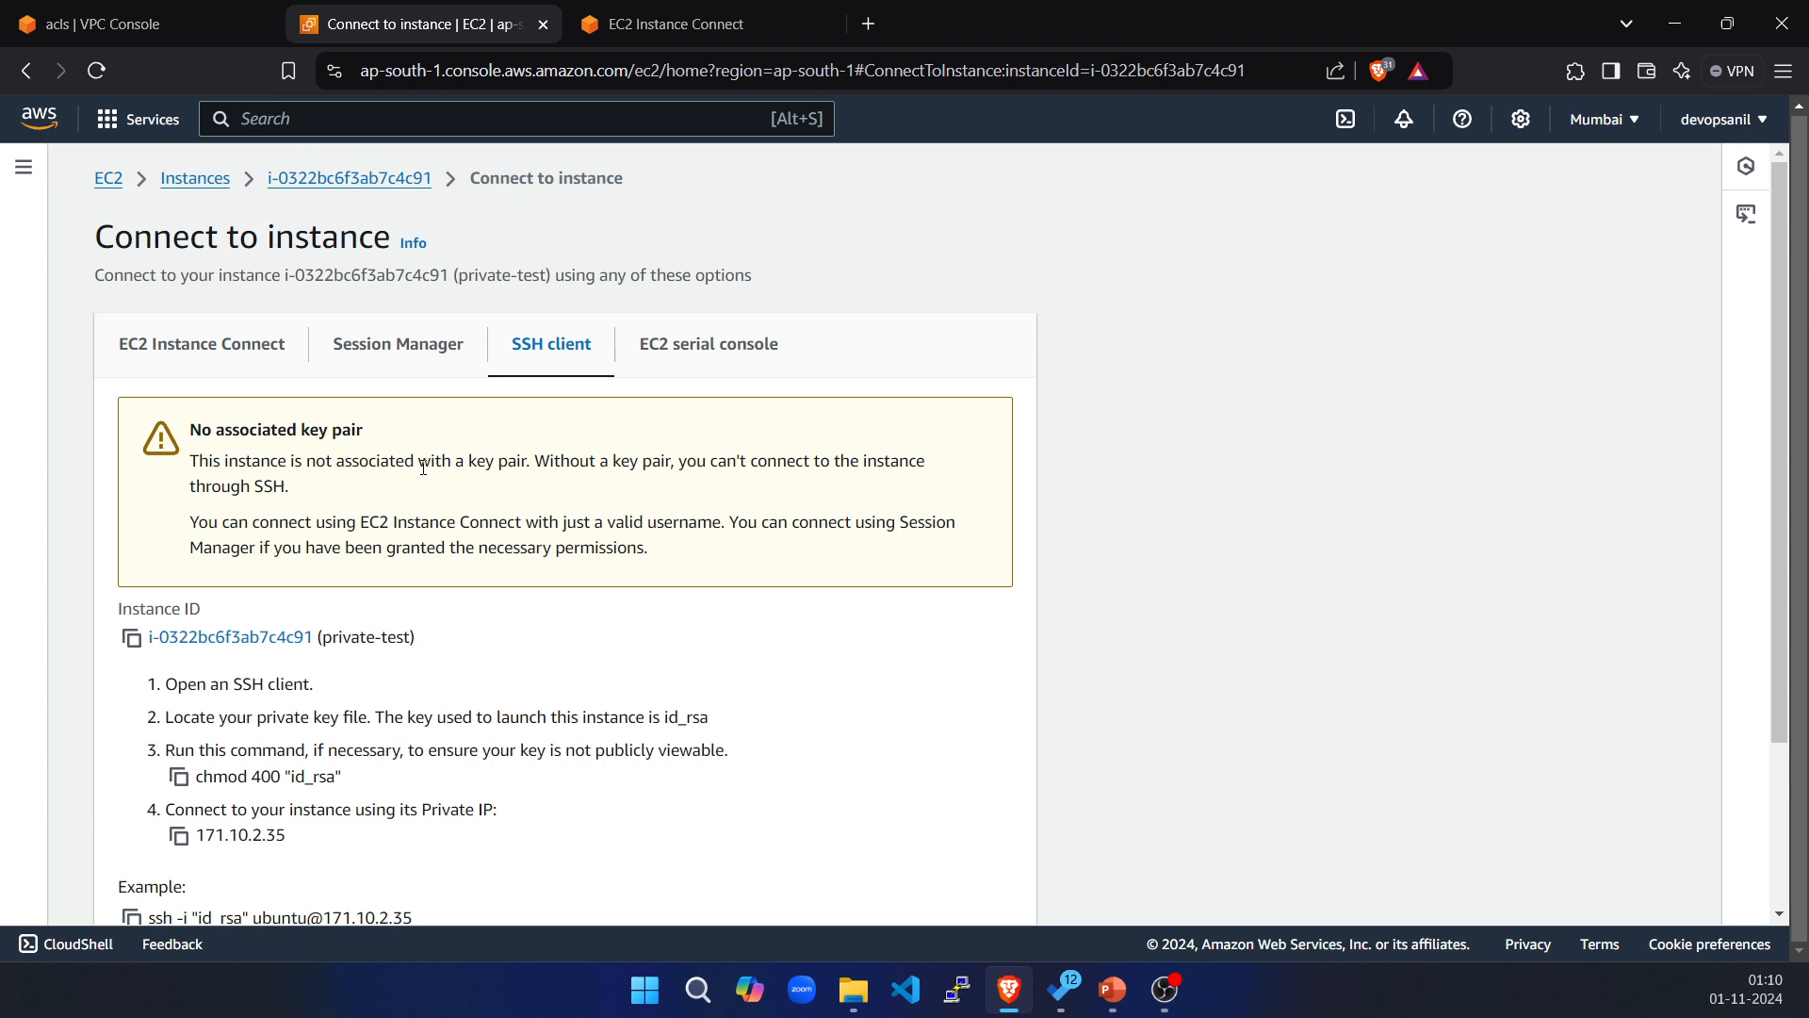
pyautogui.scroll(-1, 424, 467)
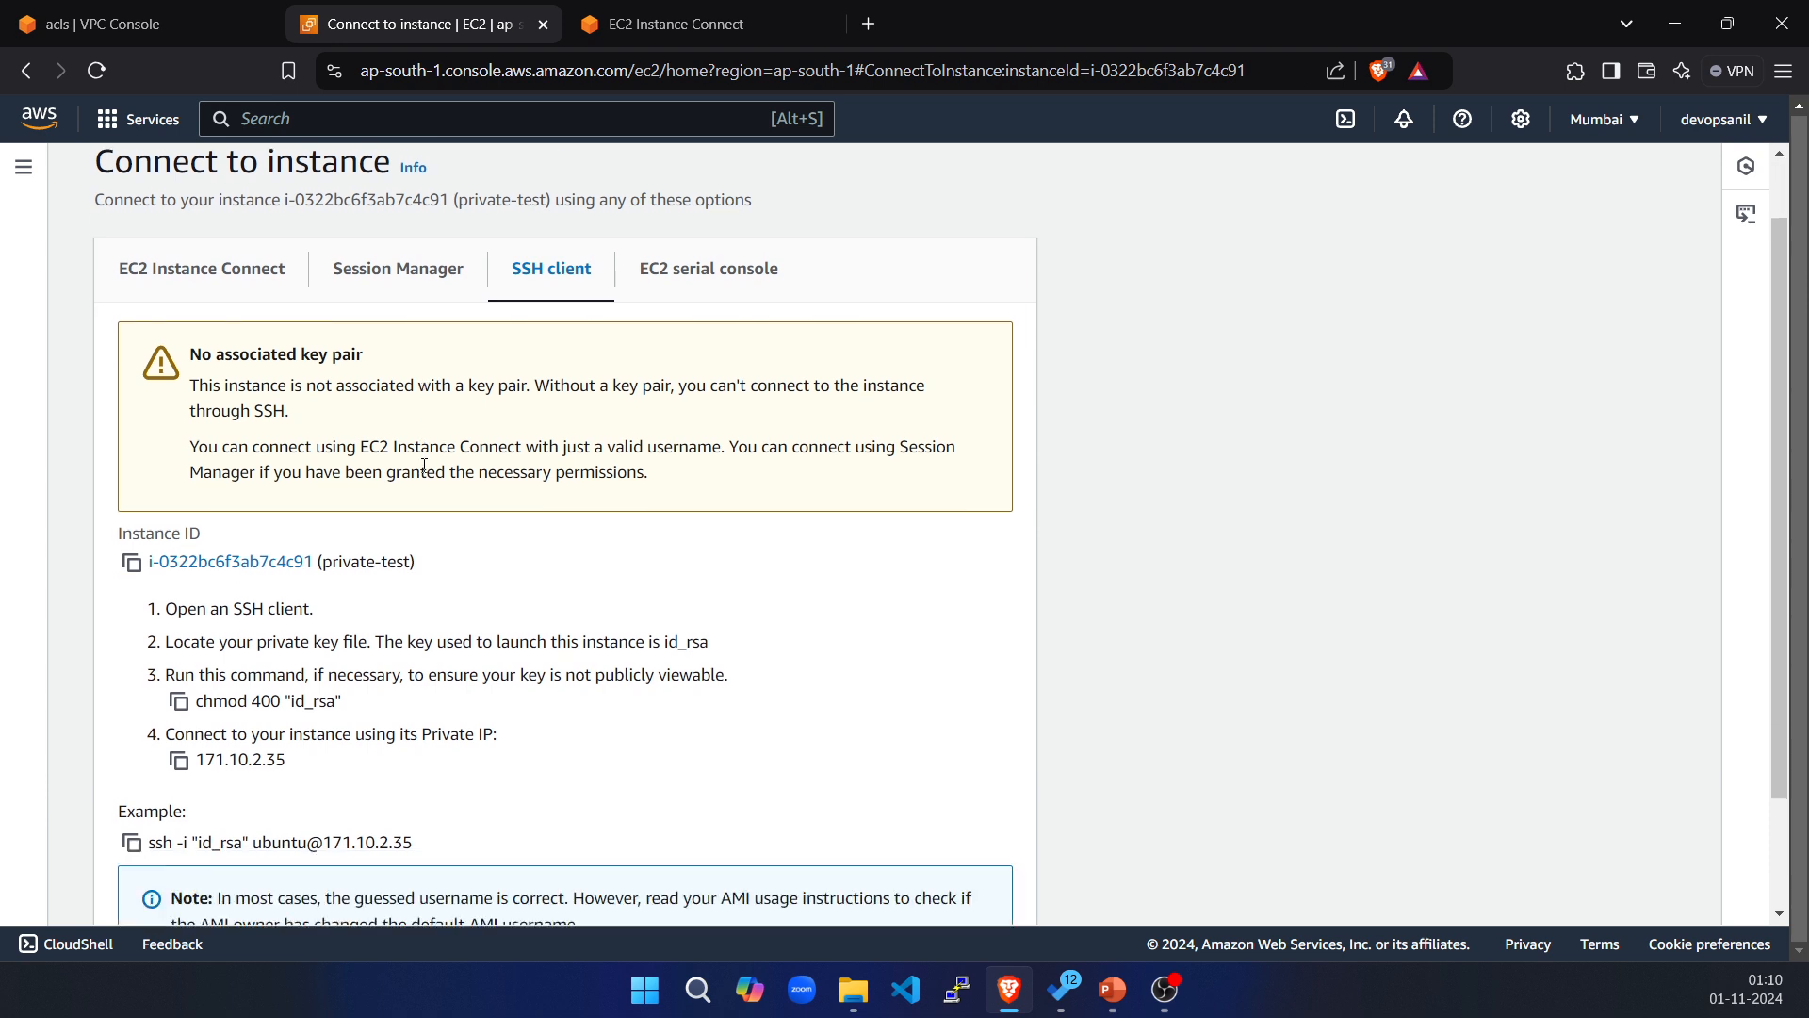
pyautogui.moveTo(171, 600); pyautogui.dragTo(648, 605)
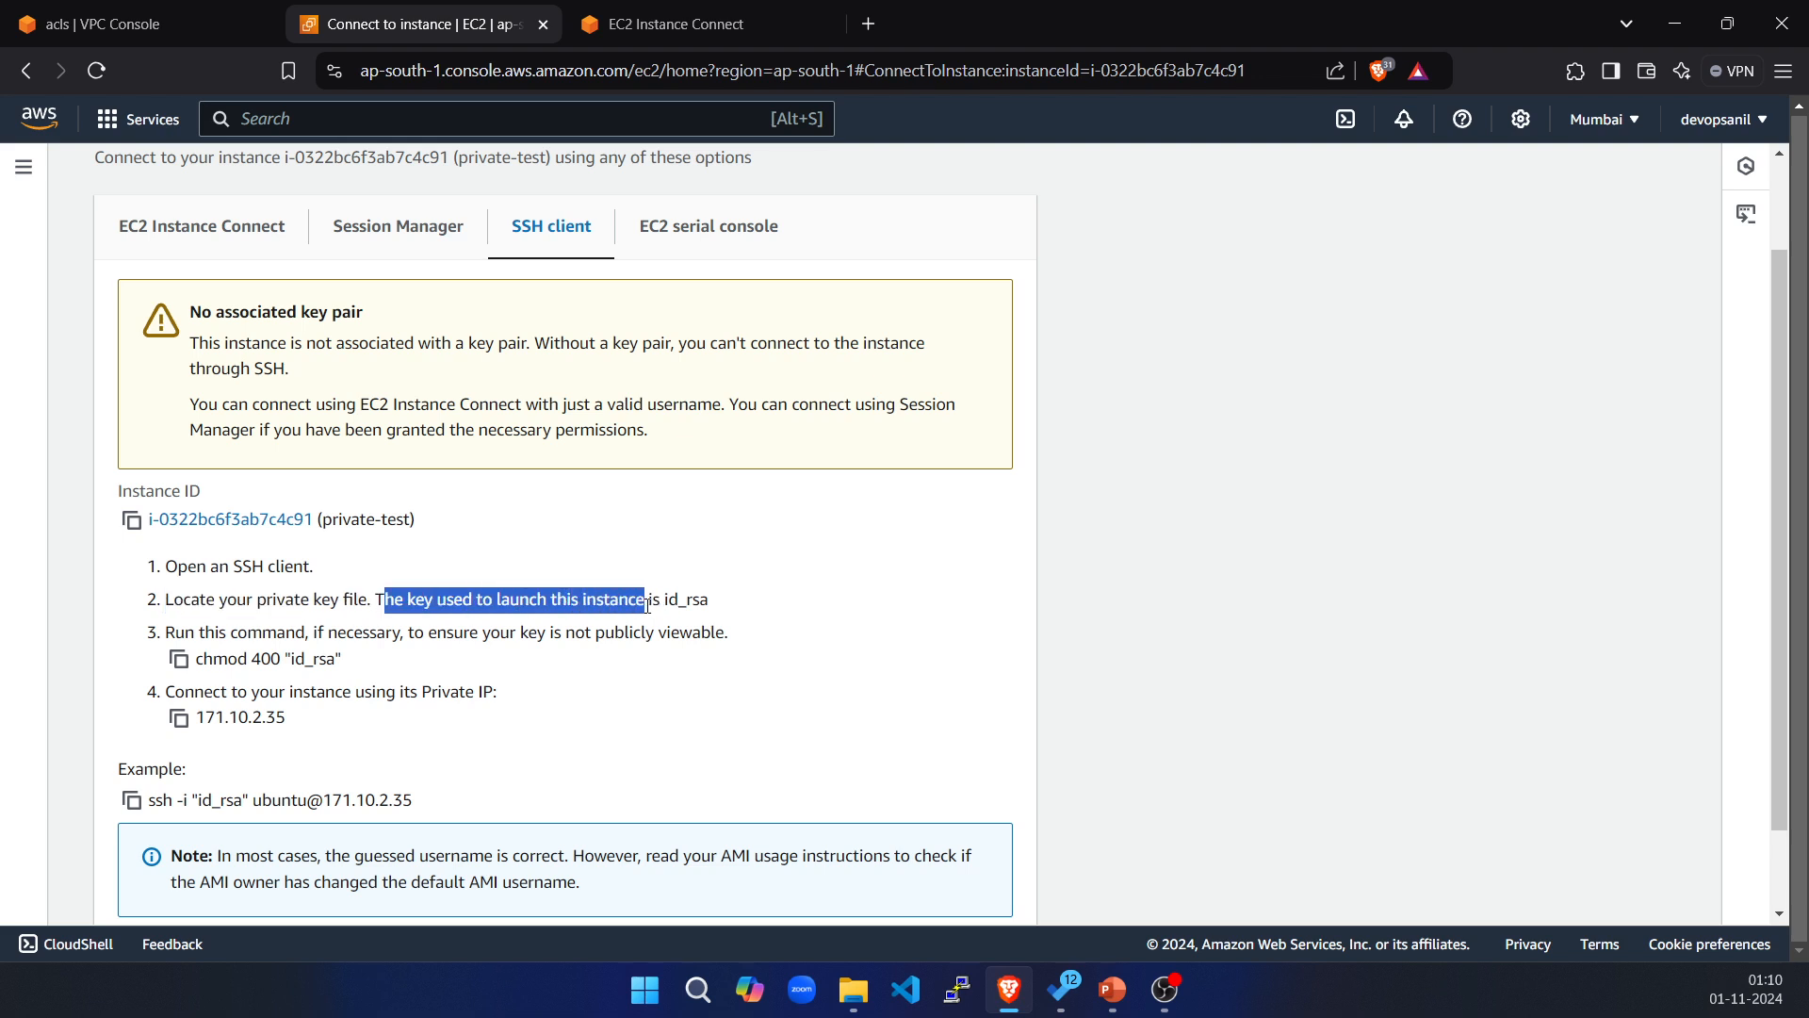
pyautogui.scroll(-2, 563, 606)
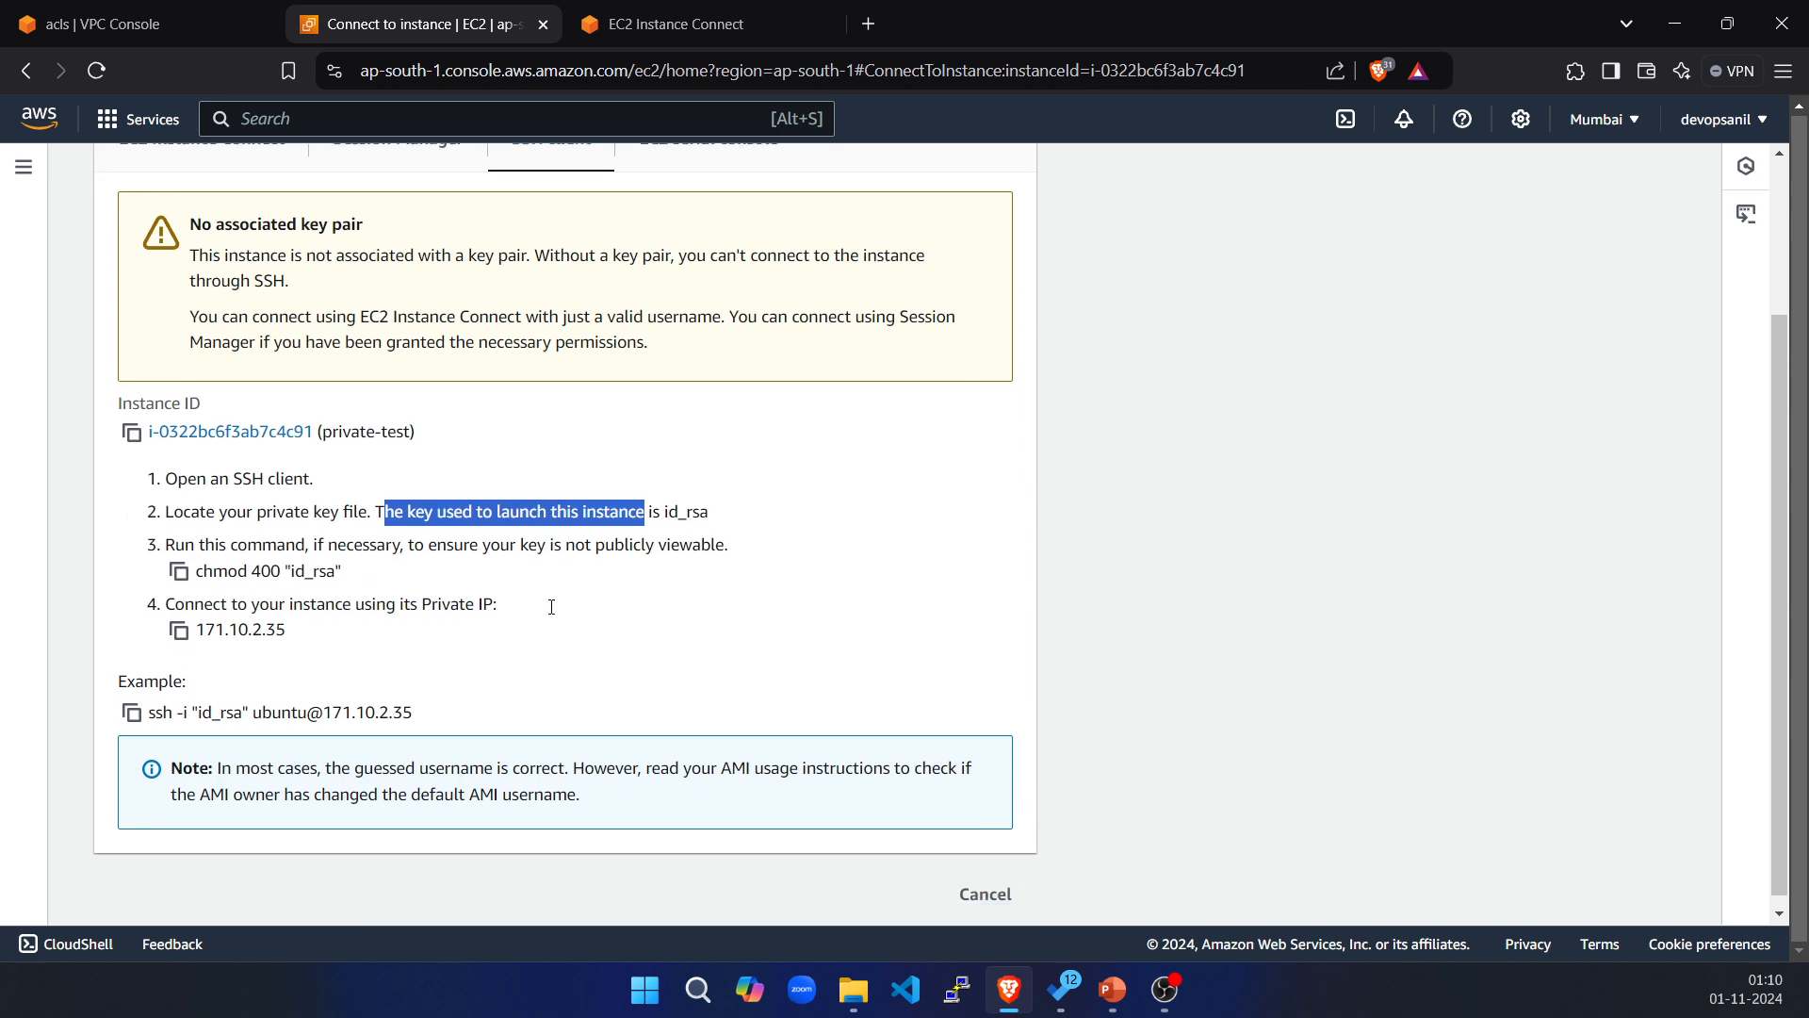
pyautogui.click(646, 501)
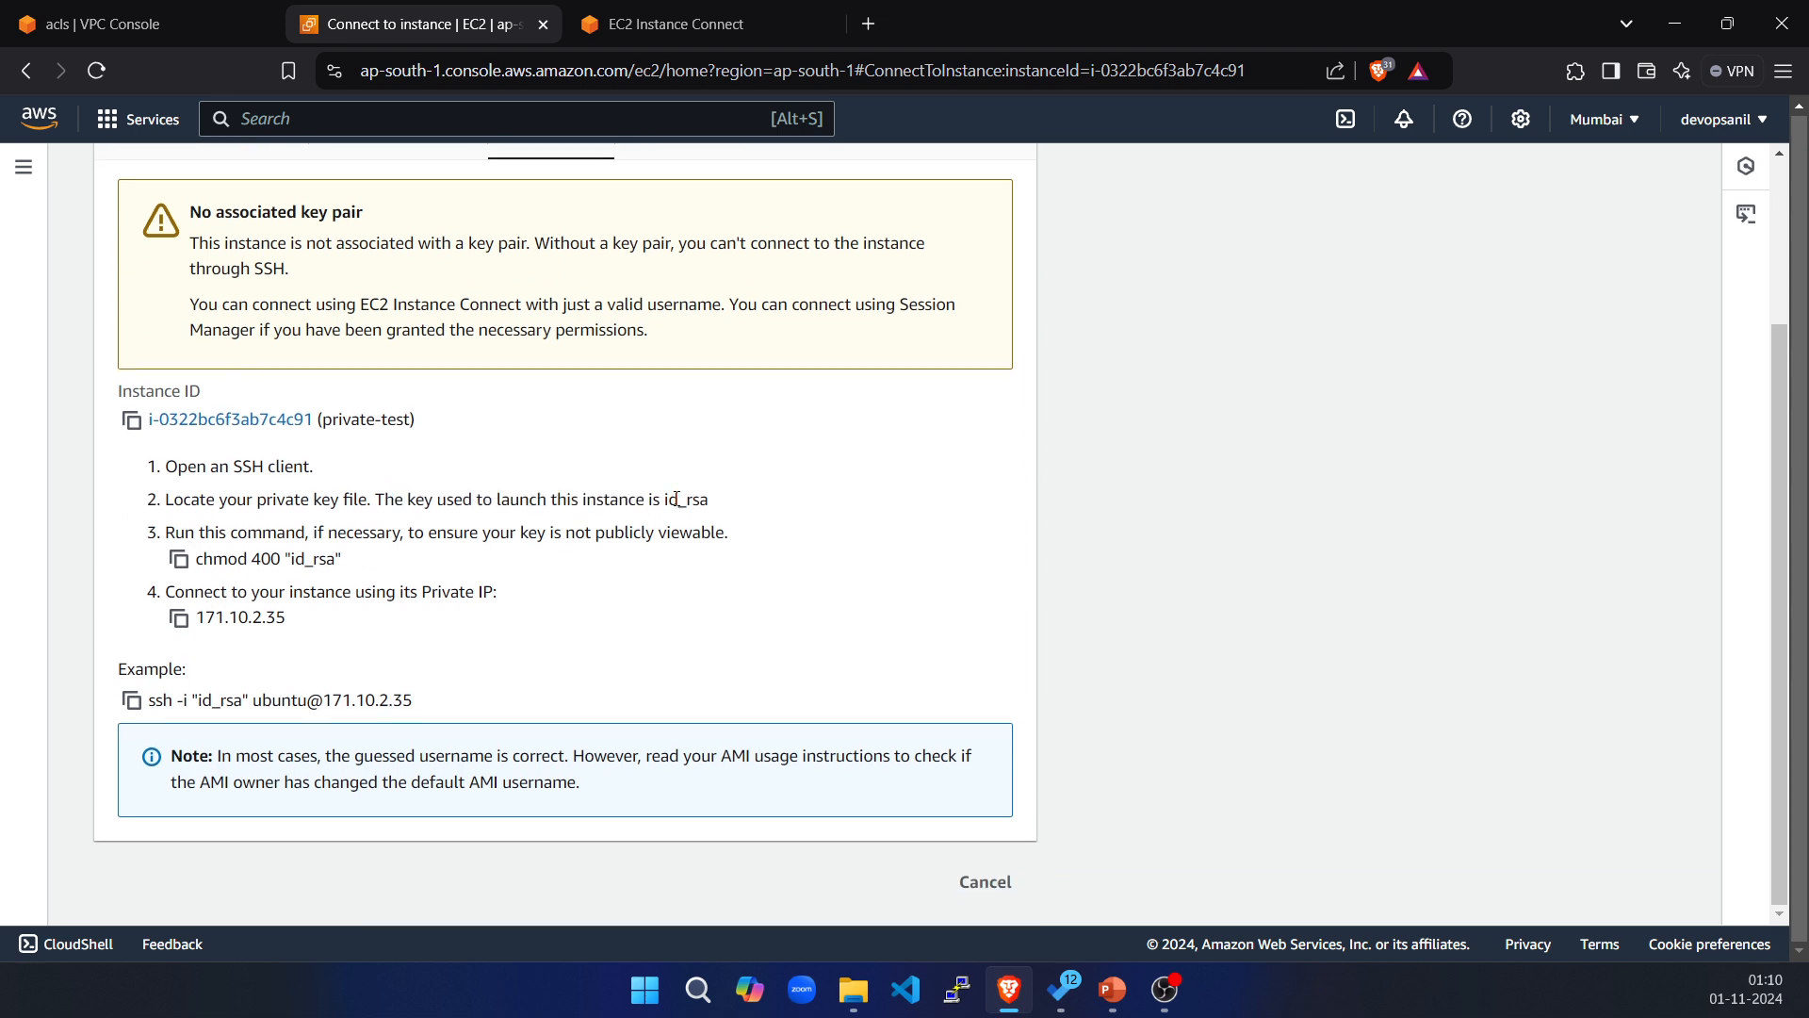
pyautogui.hotkey('alt', 'Tab')
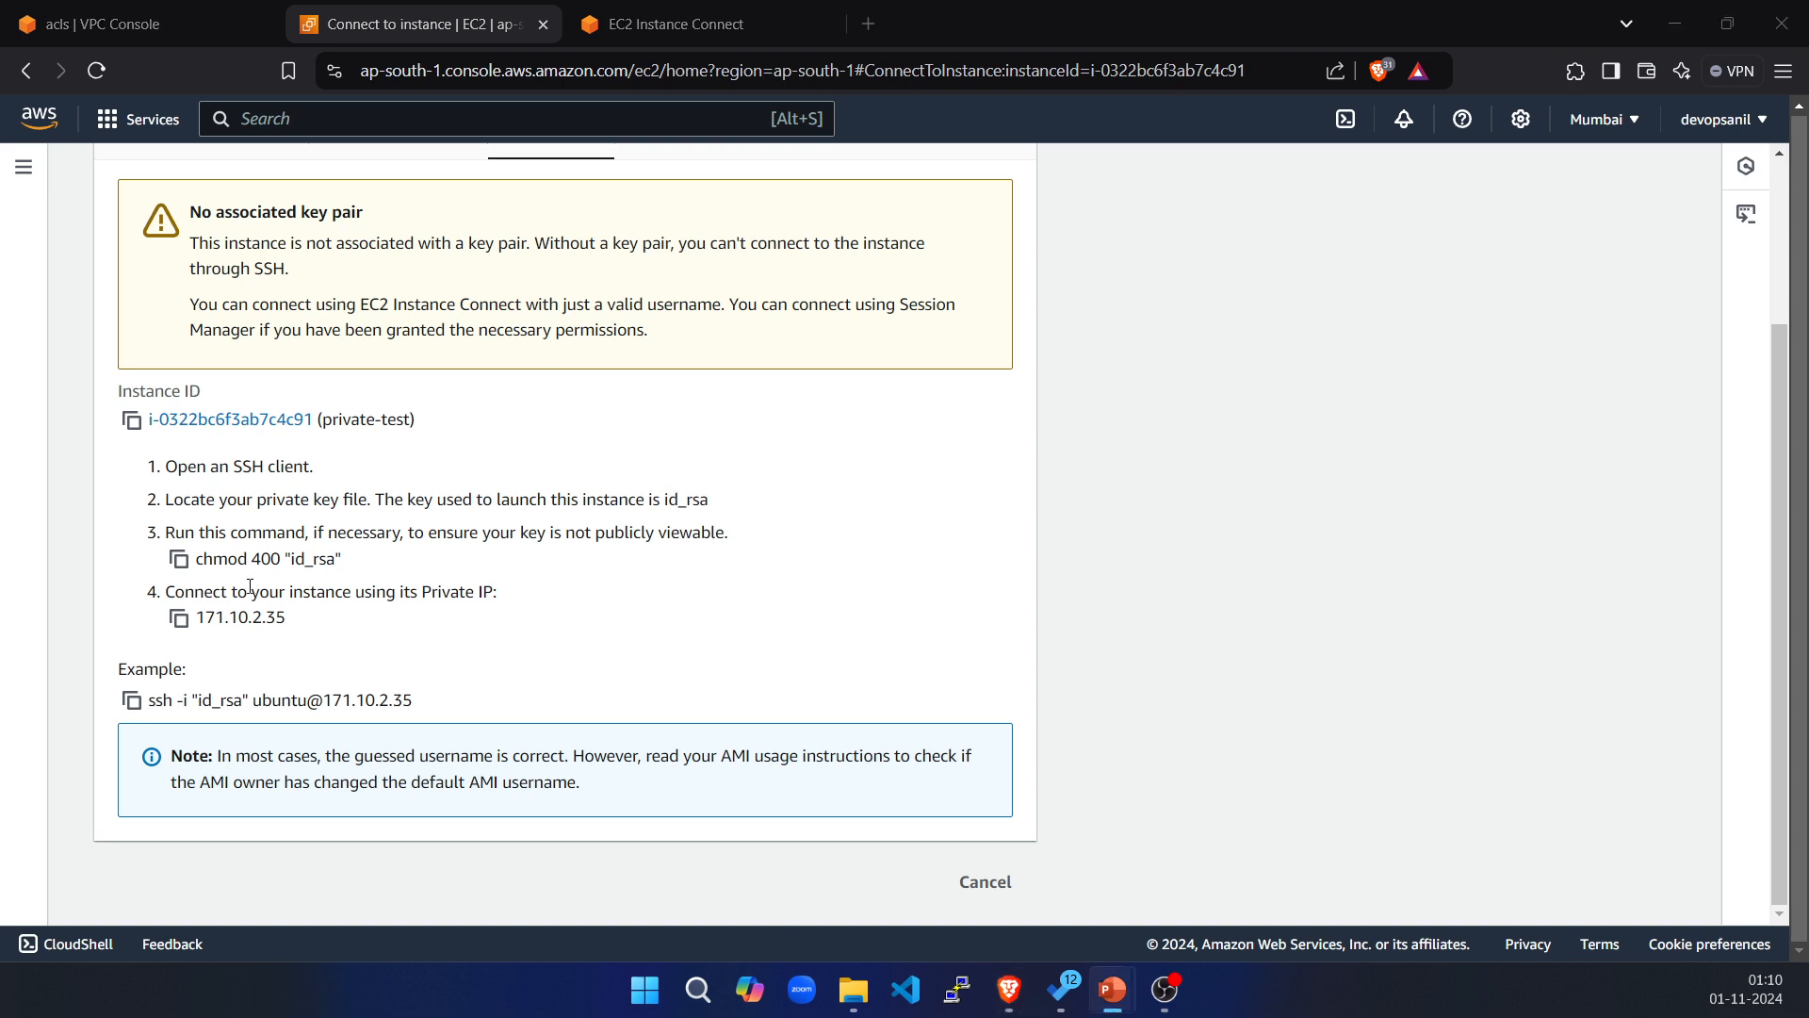
pyautogui.moveTo(173, 594); pyautogui.dragTo(432, 594)
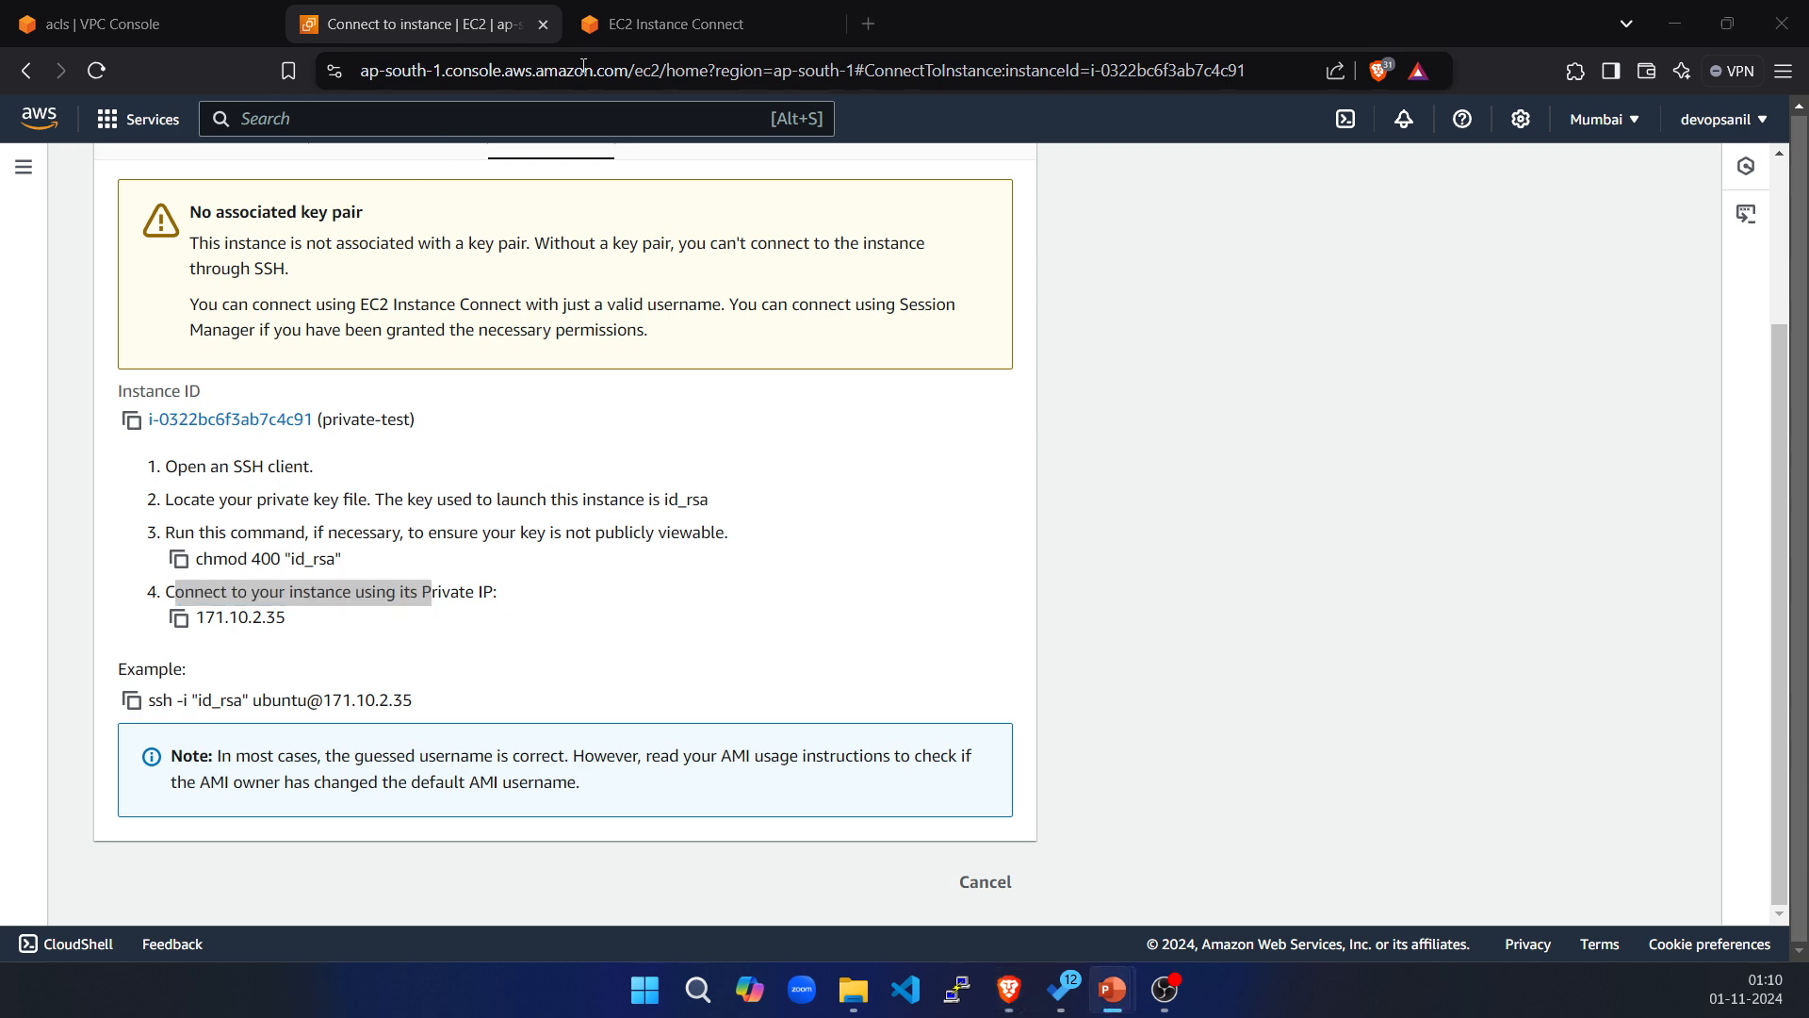
# List all files in the home directory of the public-test instance's terminal with ls -lart.
pyautogui.click(673, 37)
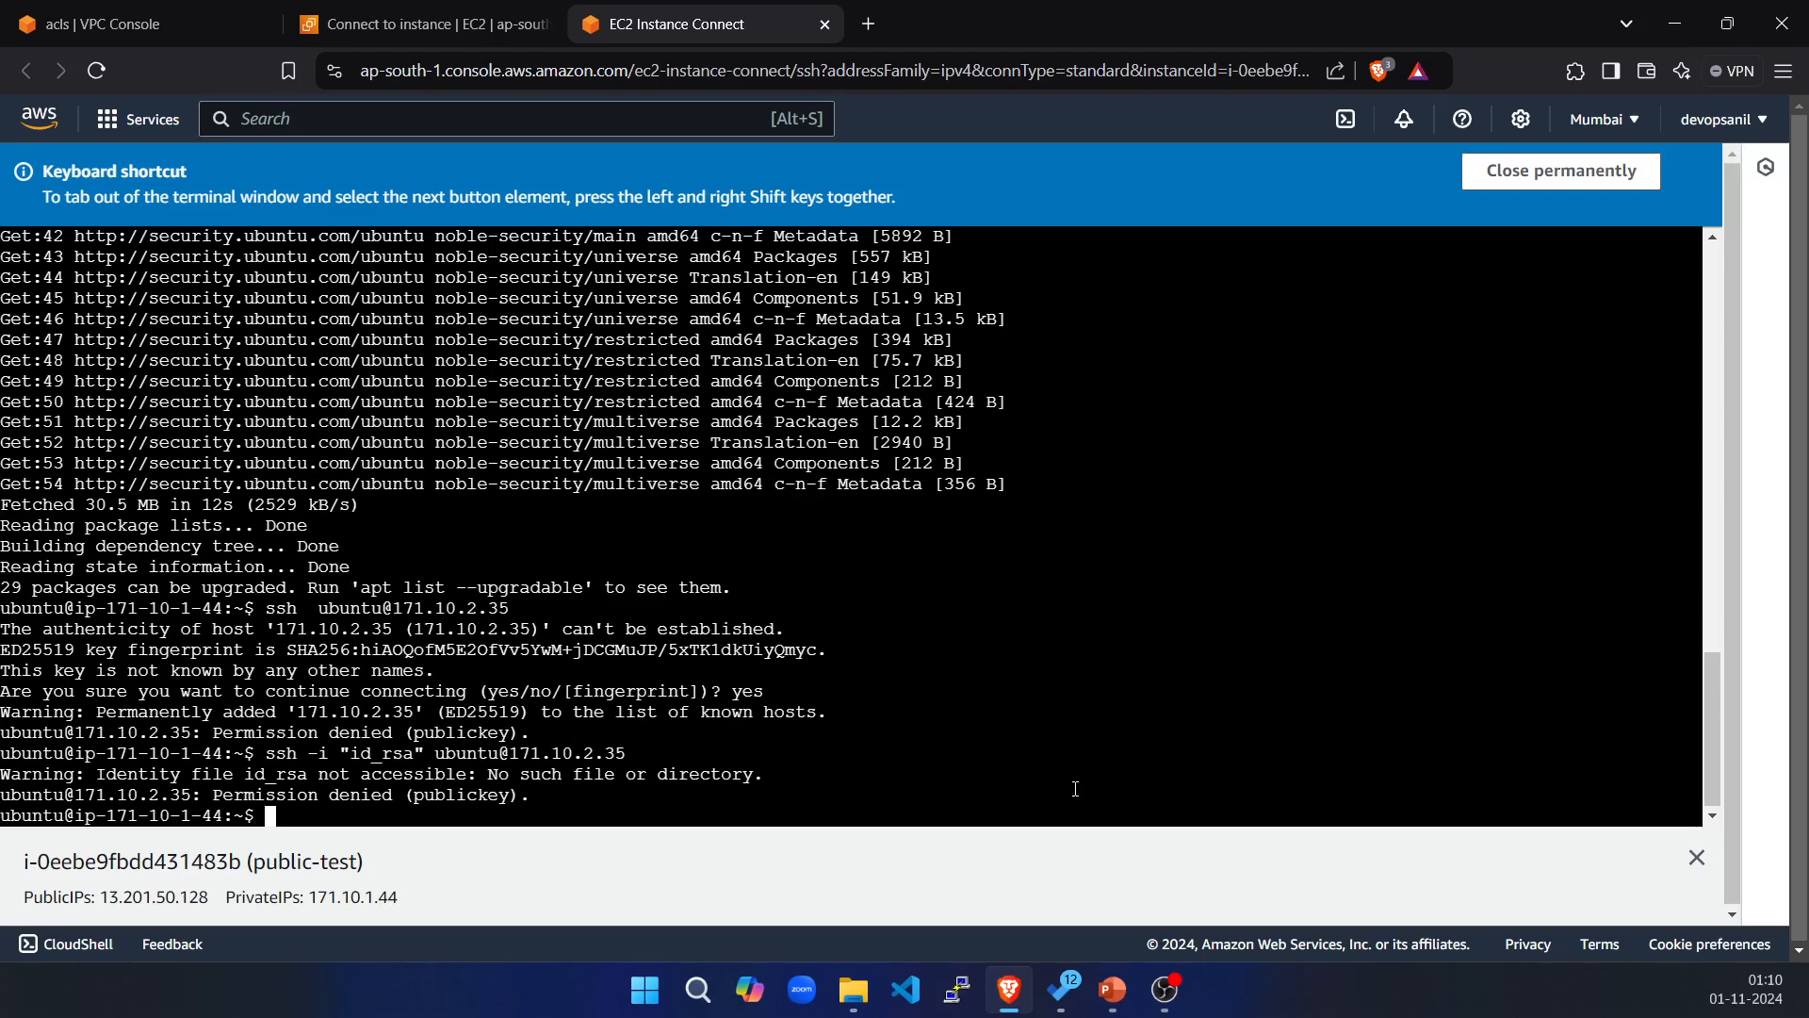
pyautogui.write('ls -lart')
pyautogui.press('Return')
# Change into the .ssh directory and list its contents with ls -ltr.
pyautogui.write('cd ')
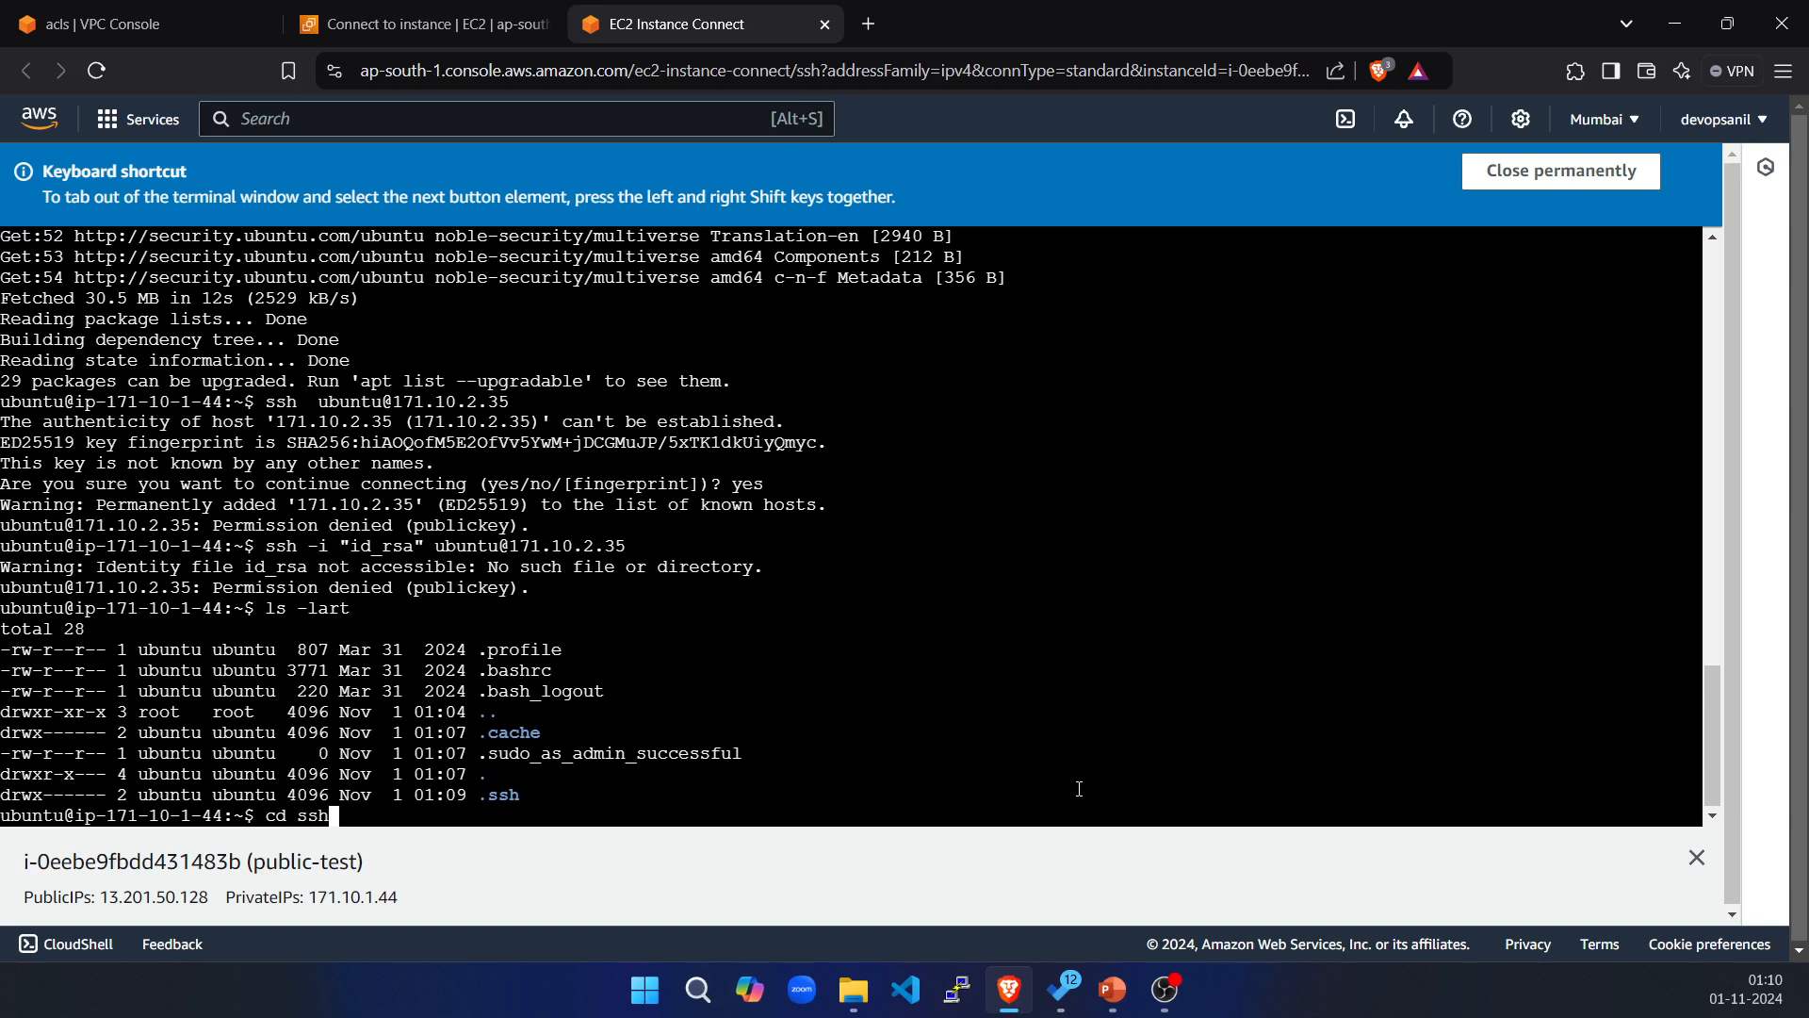
pyautogui.write('.ssh')
pyautogui.press('Return')
pyautogui.write('ls -ltr')
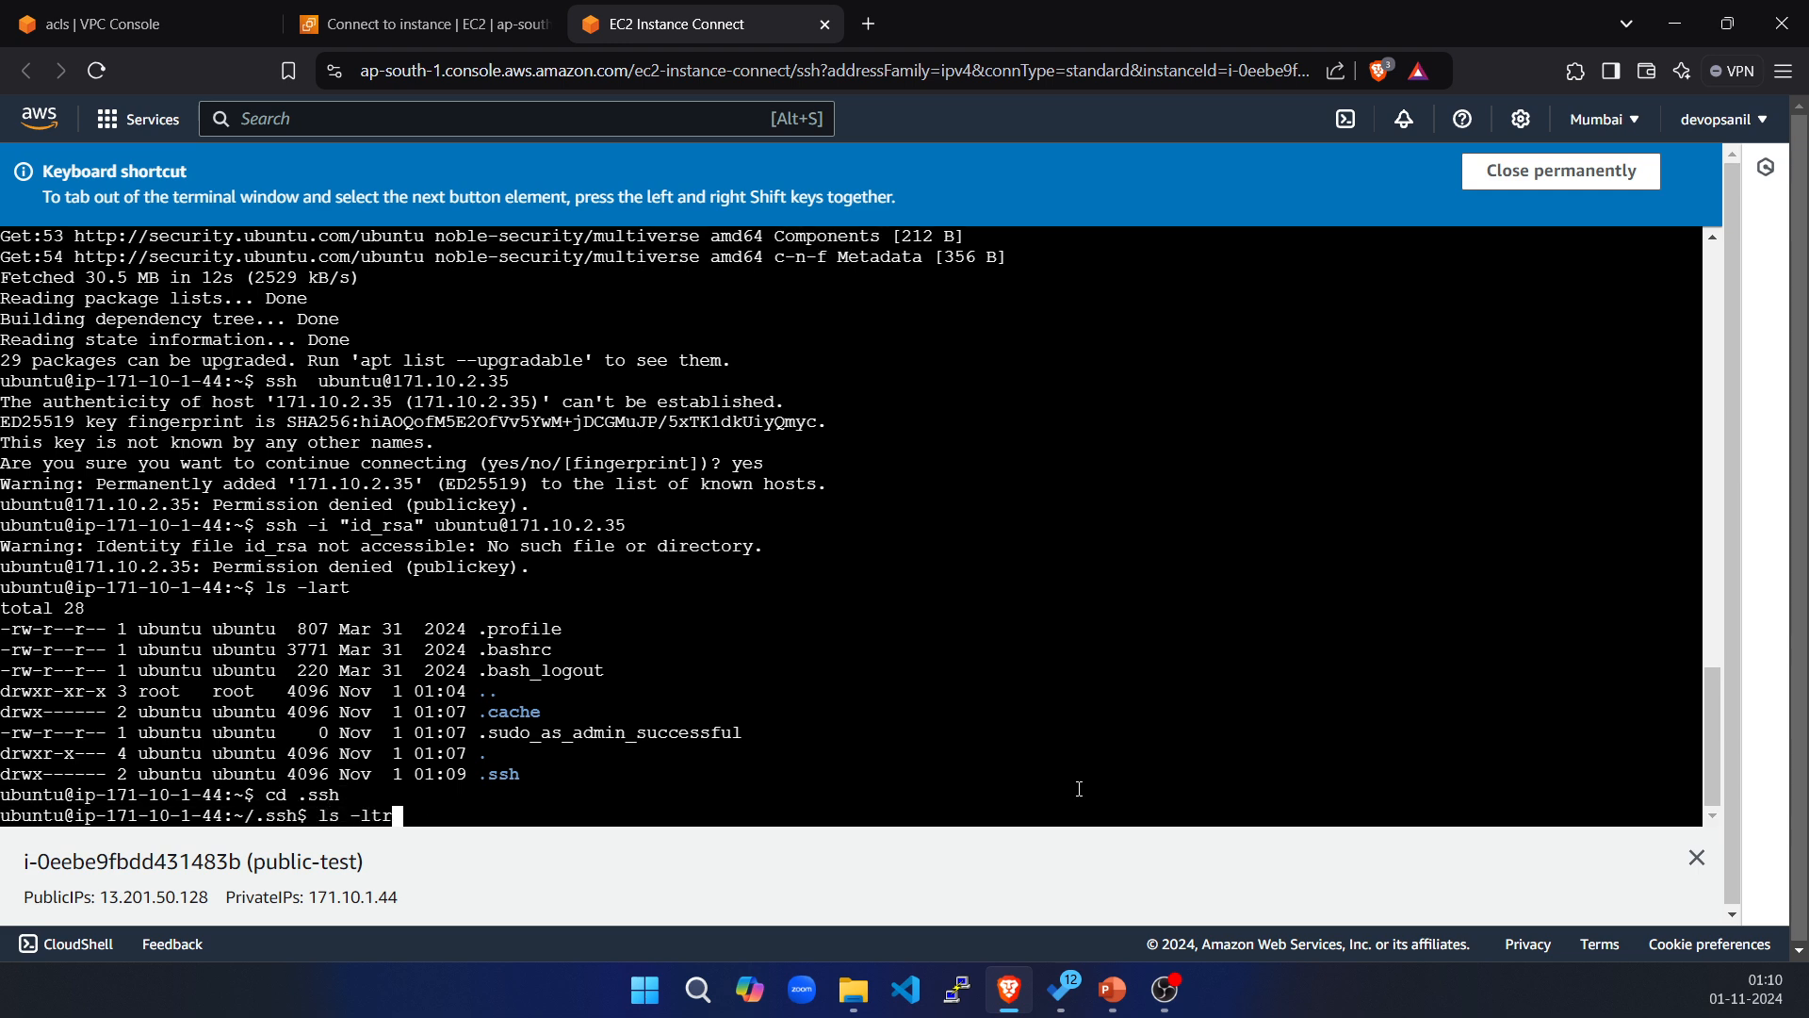
pyautogui.press('Return')
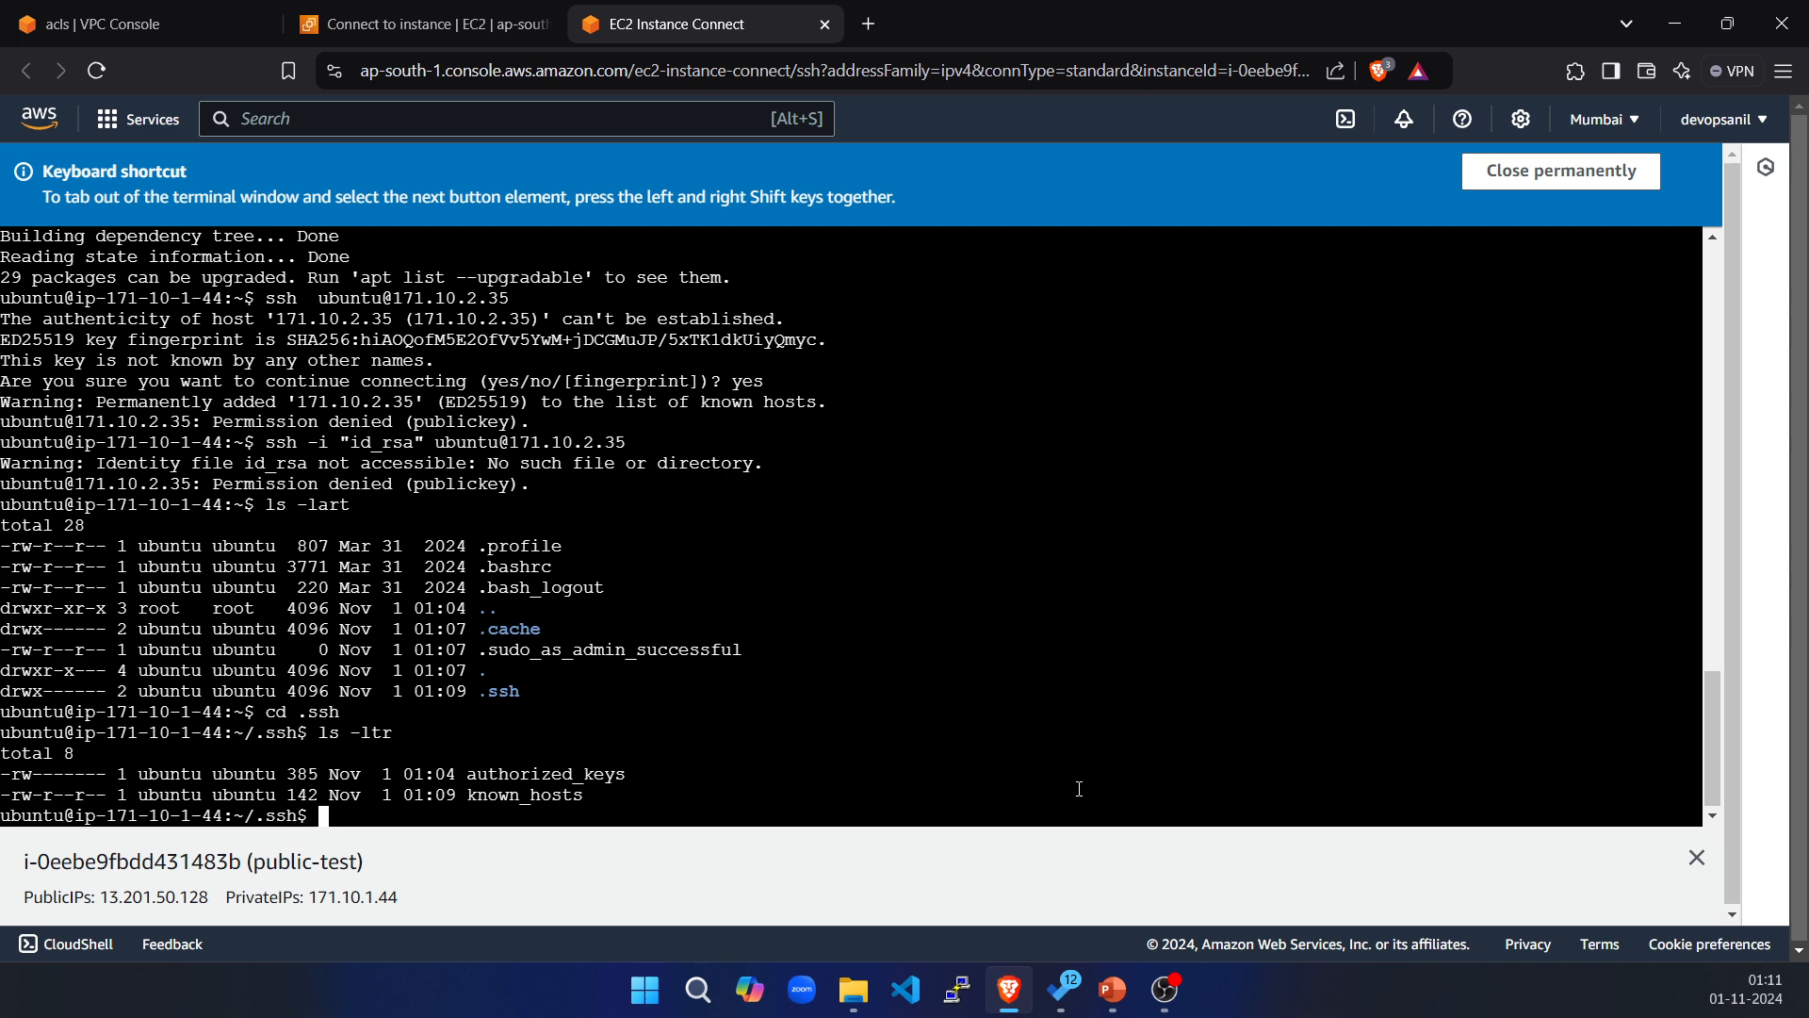
pyautogui.hotkey('alt', 'Tab')
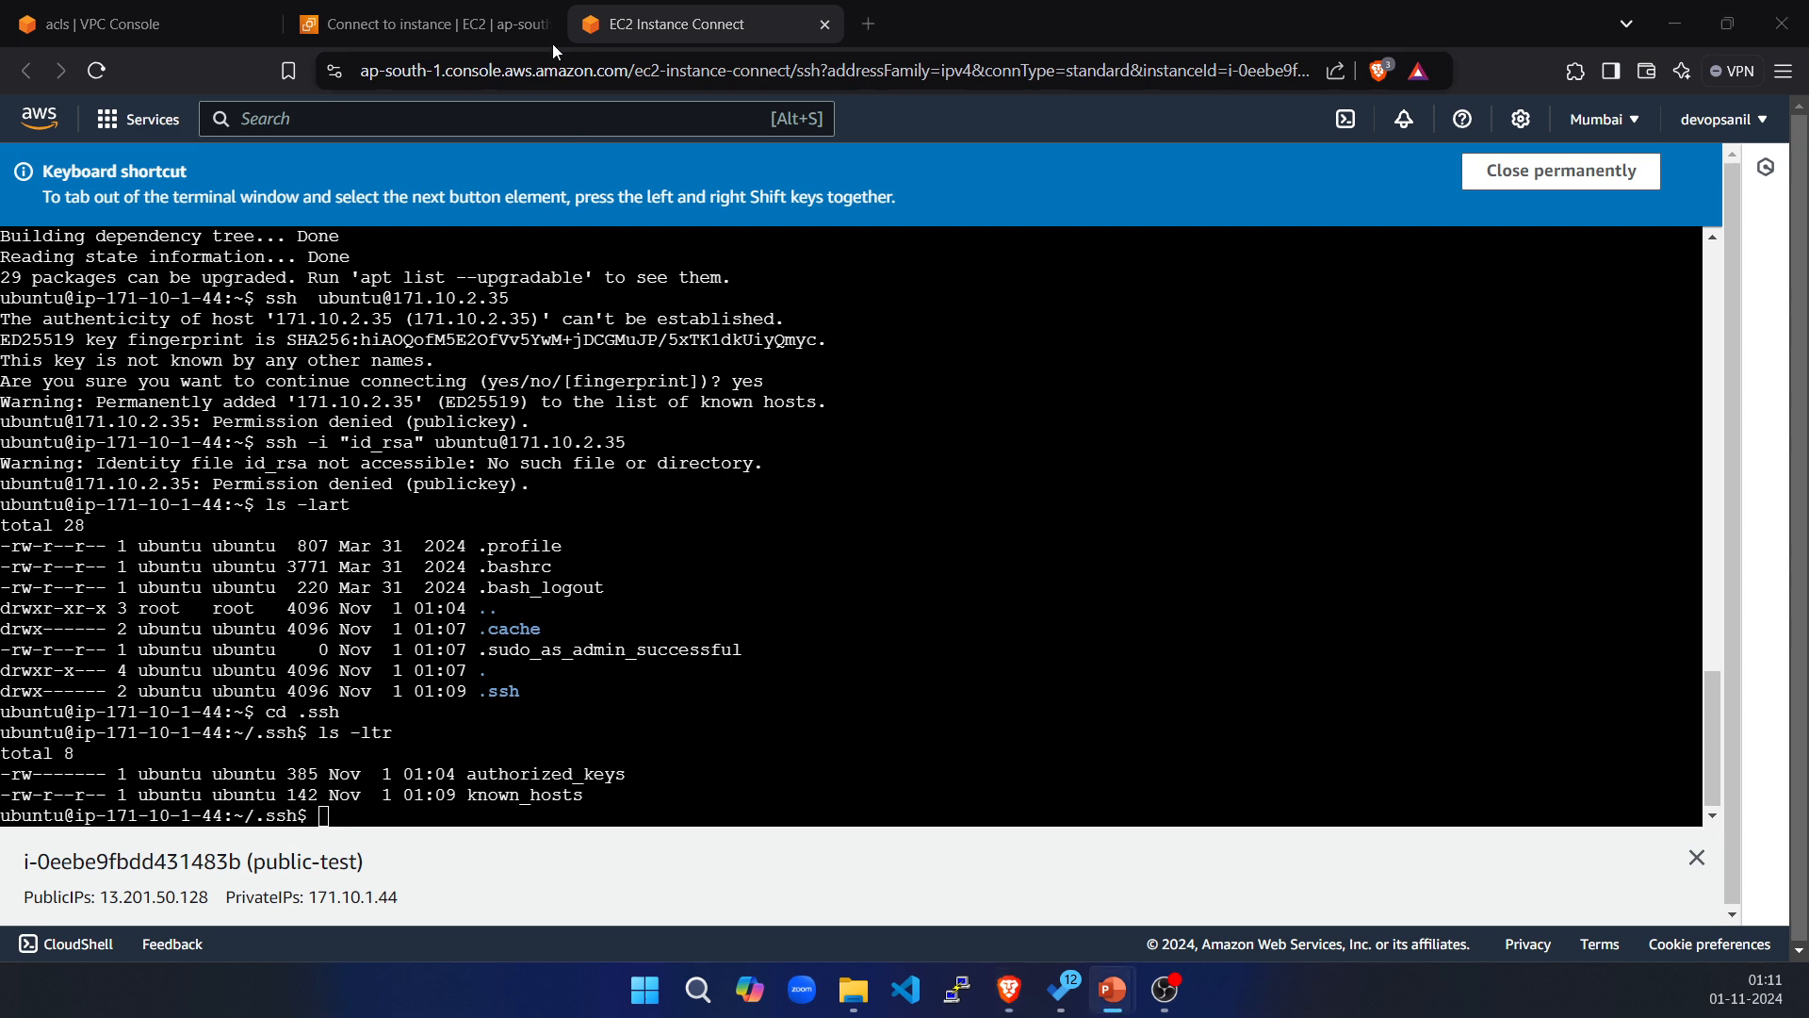
pyautogui.click(448, 25)
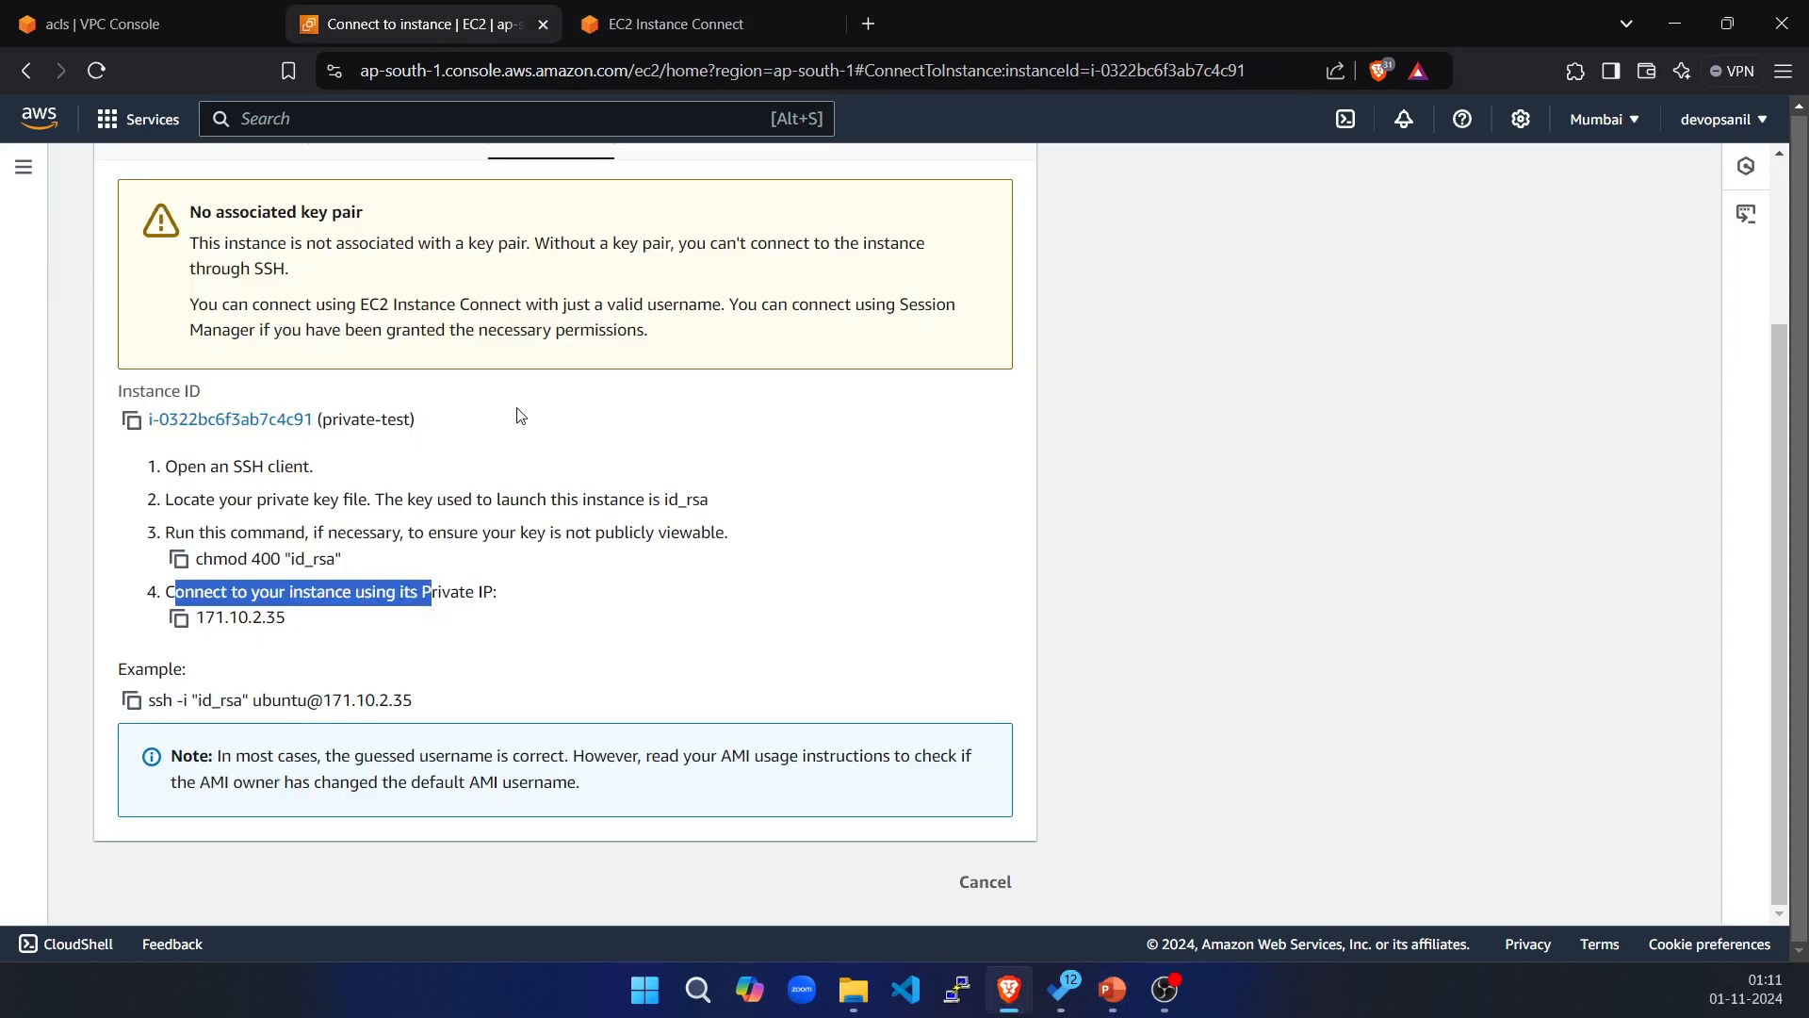
pyautogui.scroll(3, 522, 415)
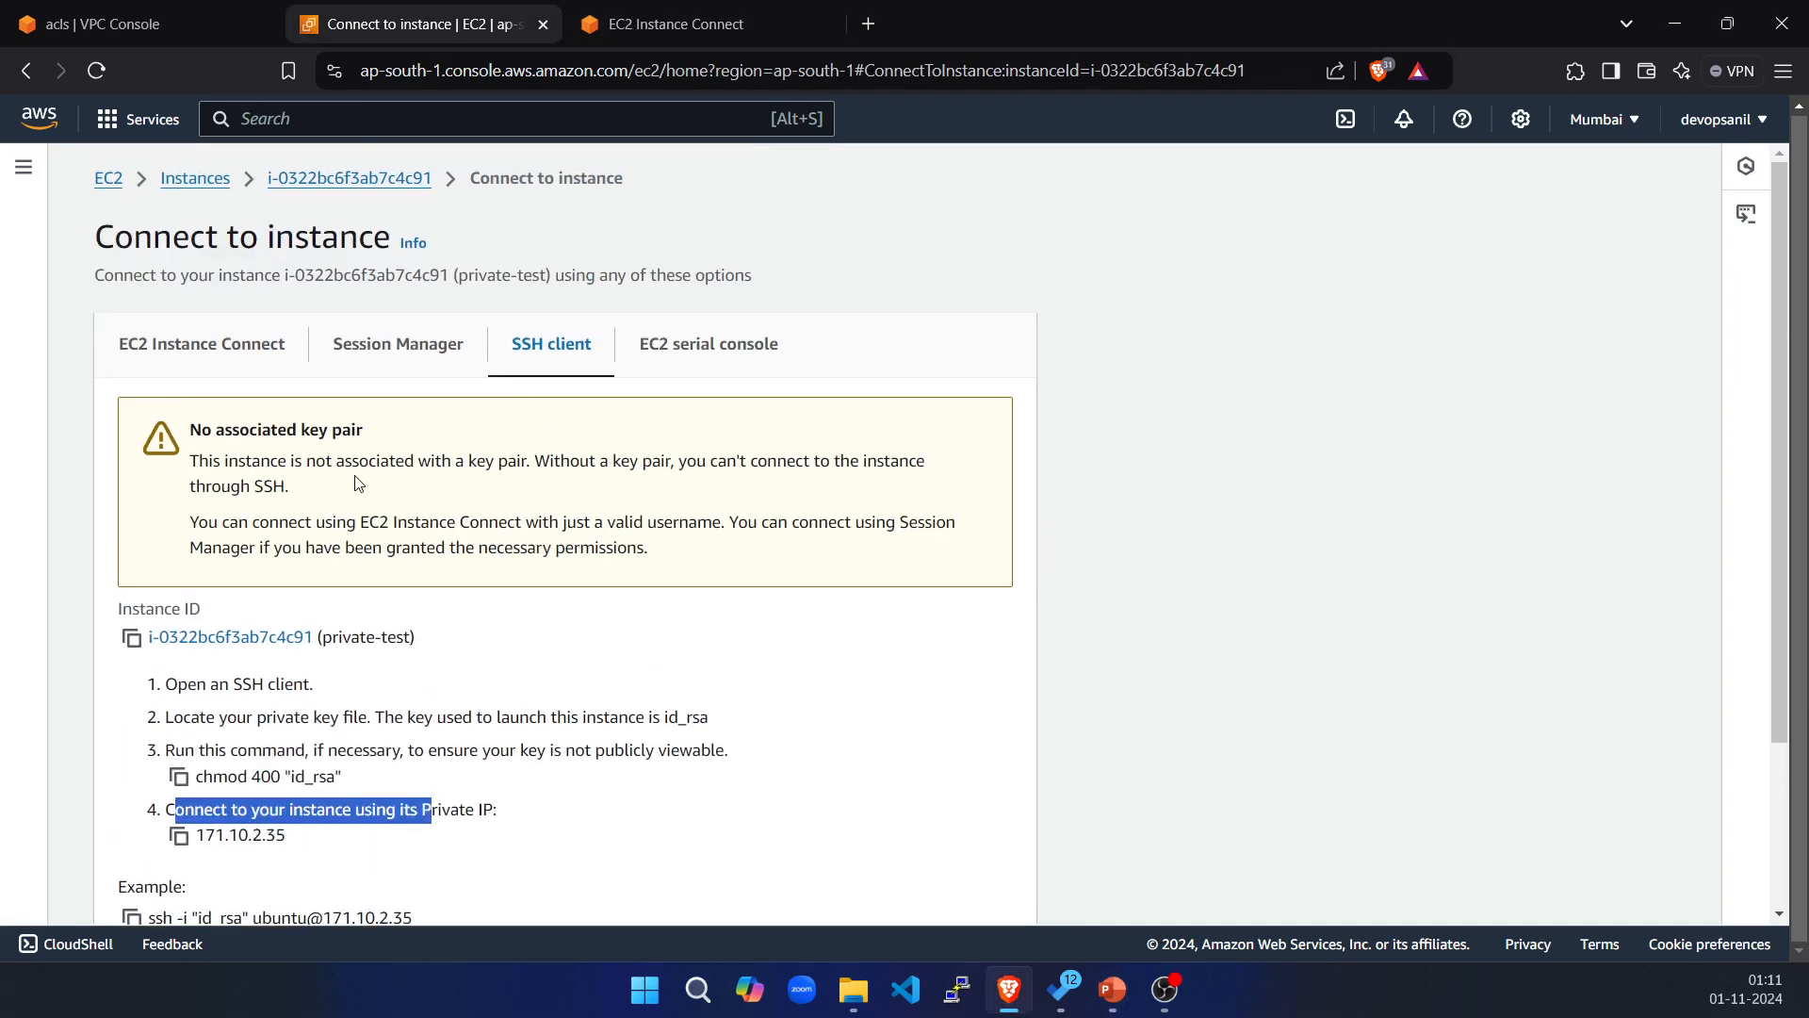
pyautogui.scroll(-3, 407, 579)
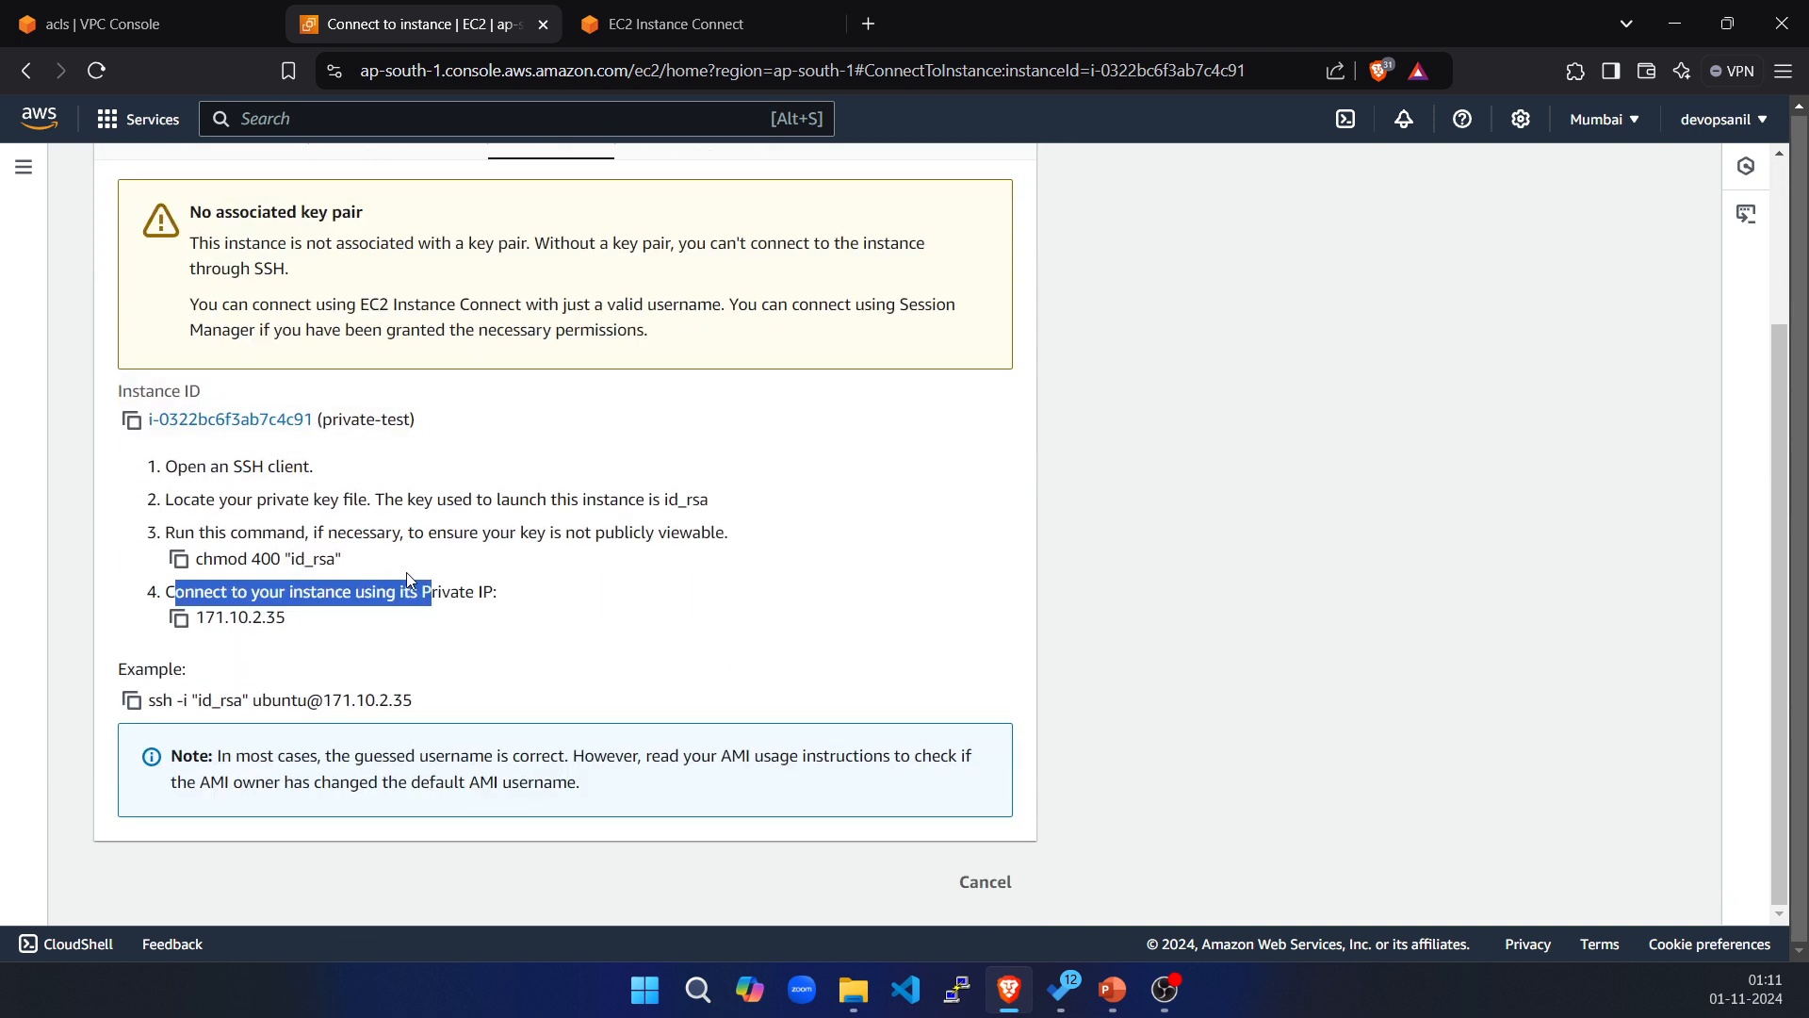
pyautogui.hotkey('alt', 'Tab')
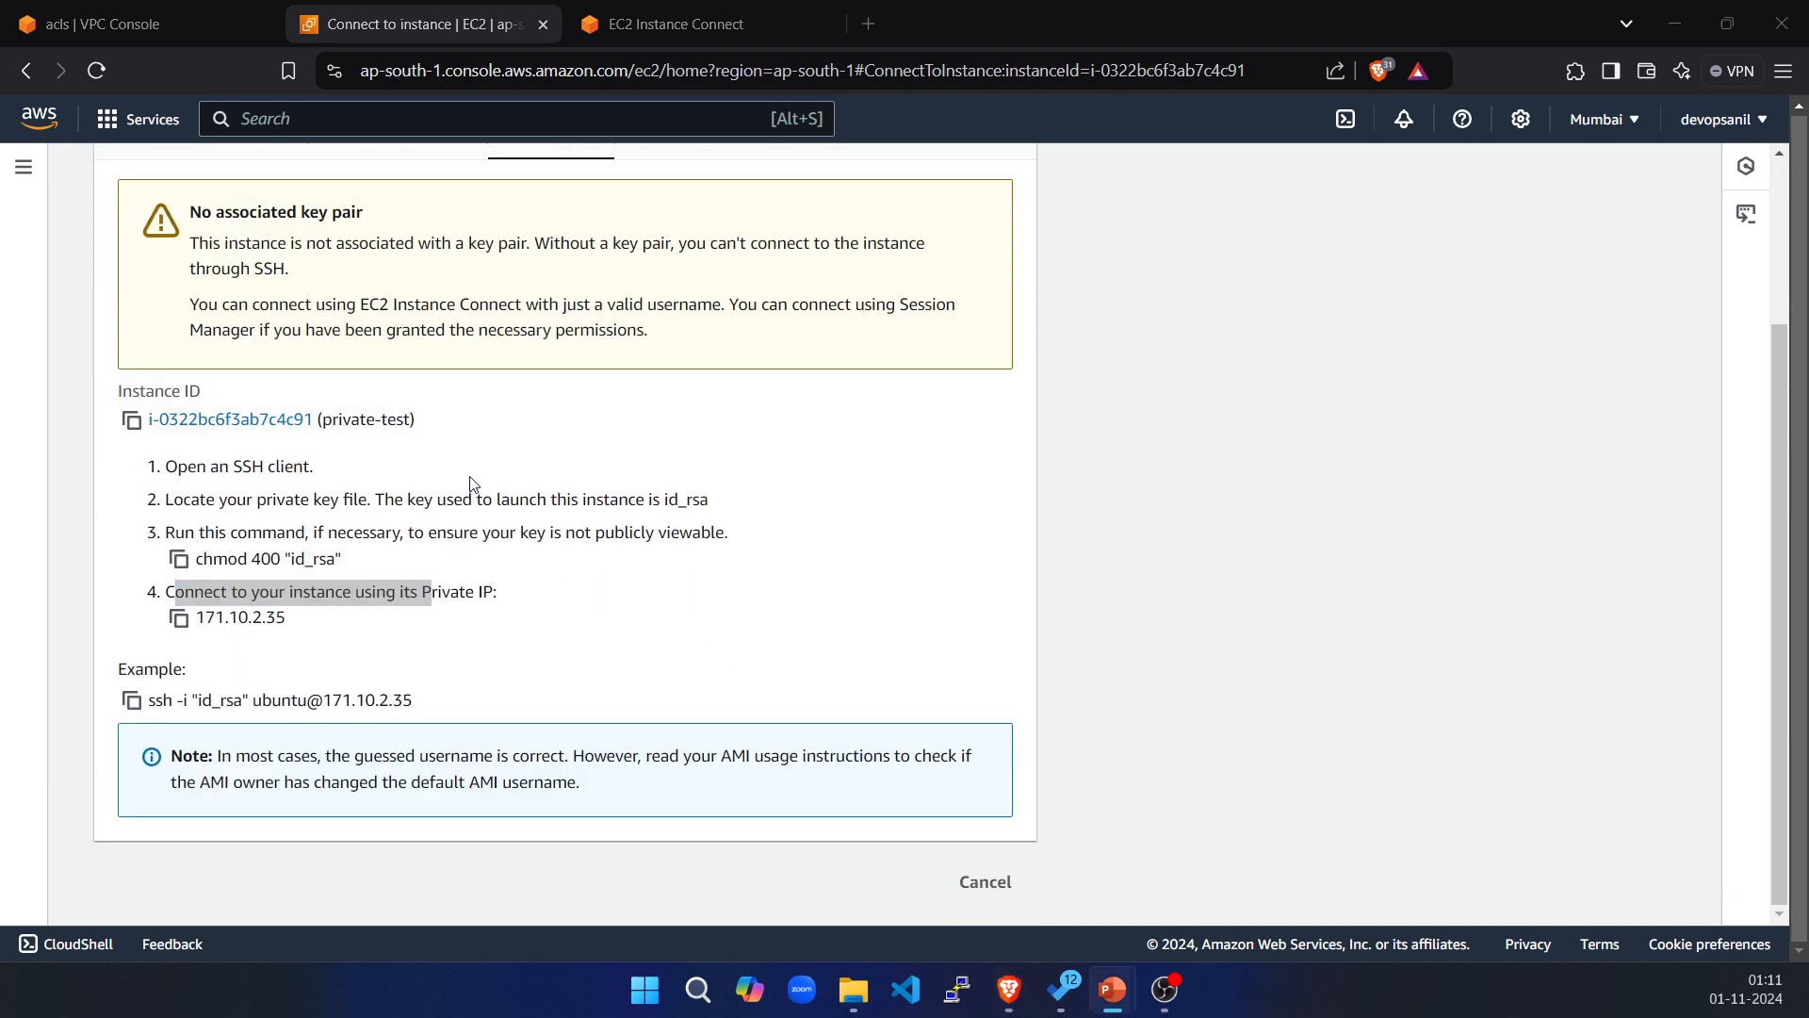
pyautogui.hotkey('alt', 'Tab')
pyautogui.click(675, 13)
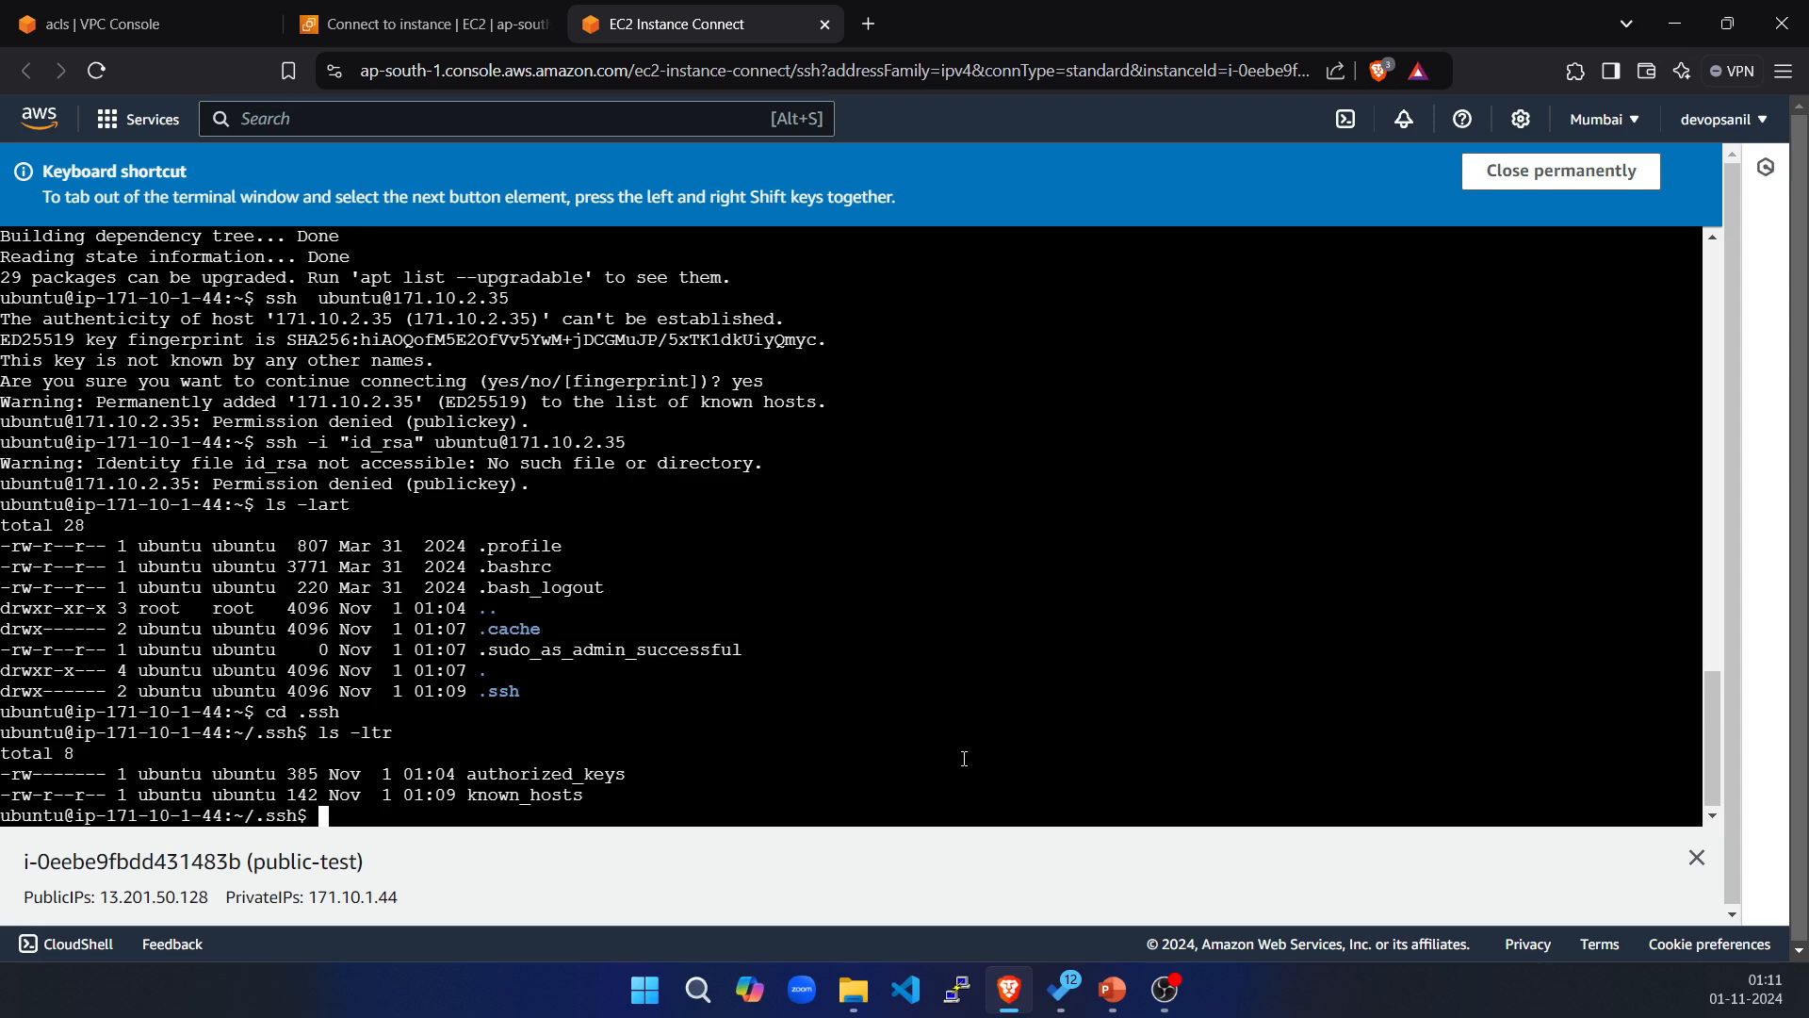
# Copy the private-test instance's private IP and try to connect from the public instance with ssh 171.10.2.35.
pyautogui.write('ssh')
pyautogui.click(434, 24)
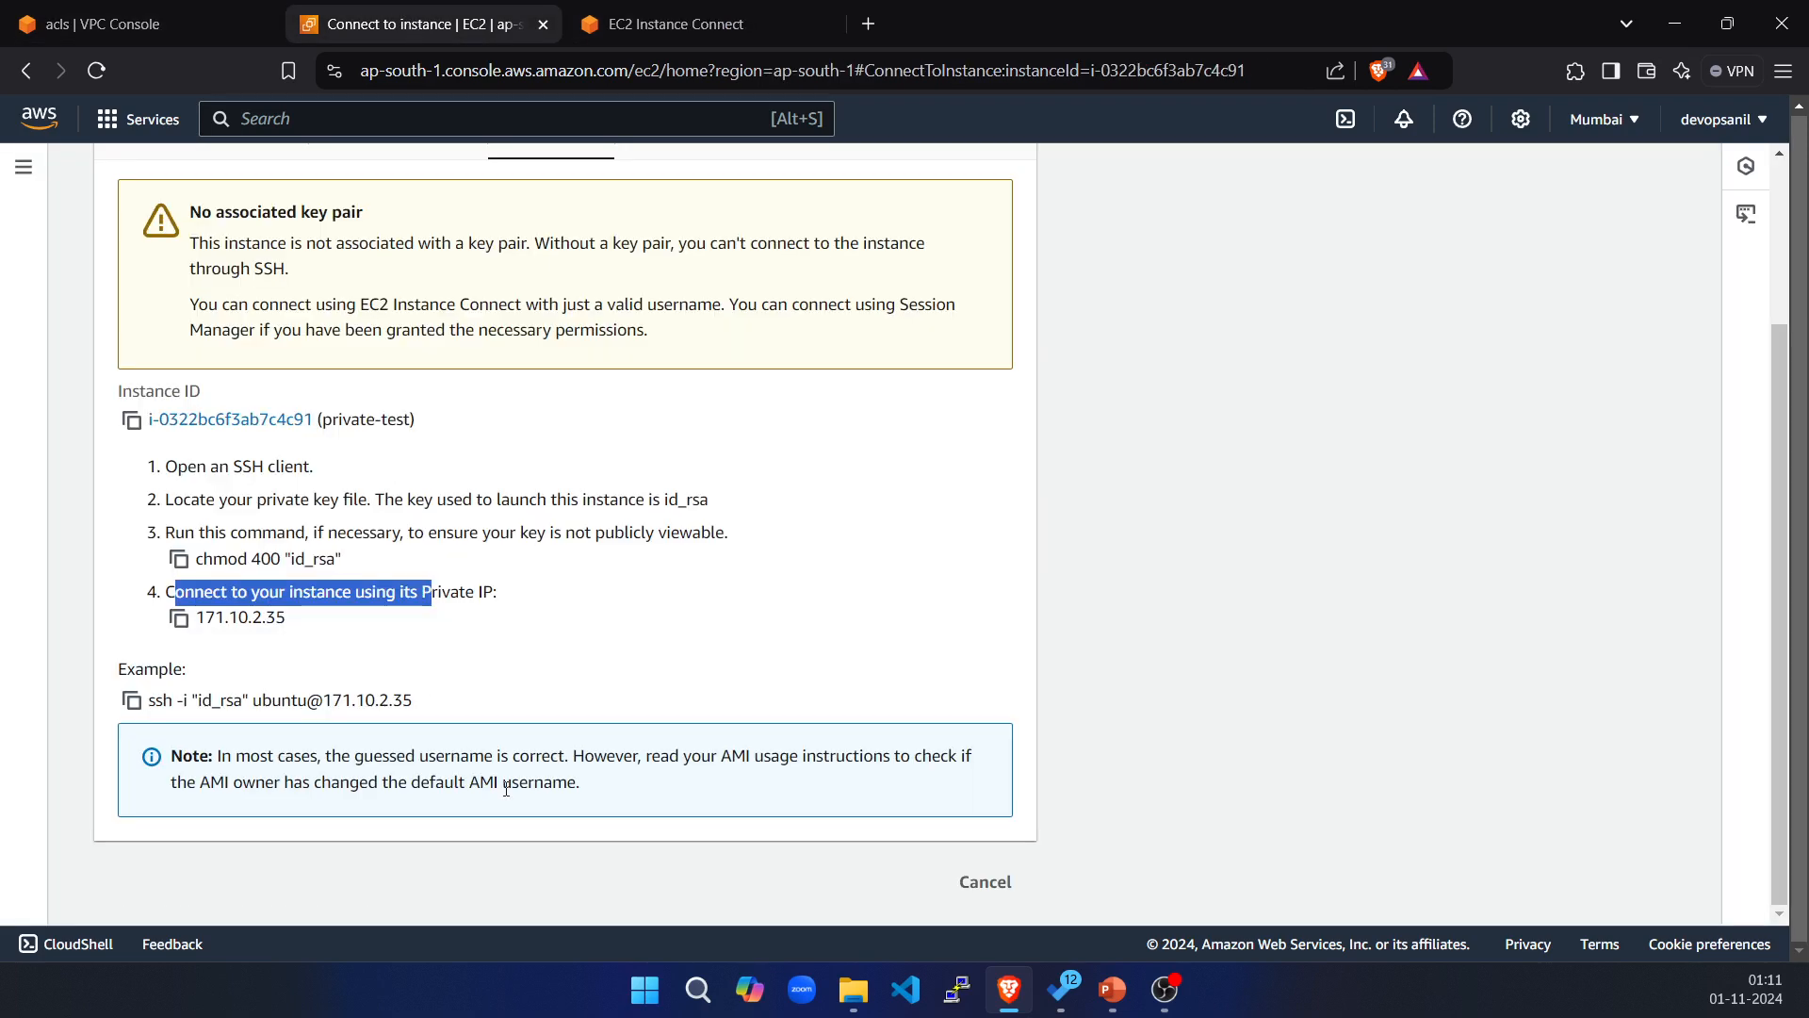
pyautogui.click(179, 618)
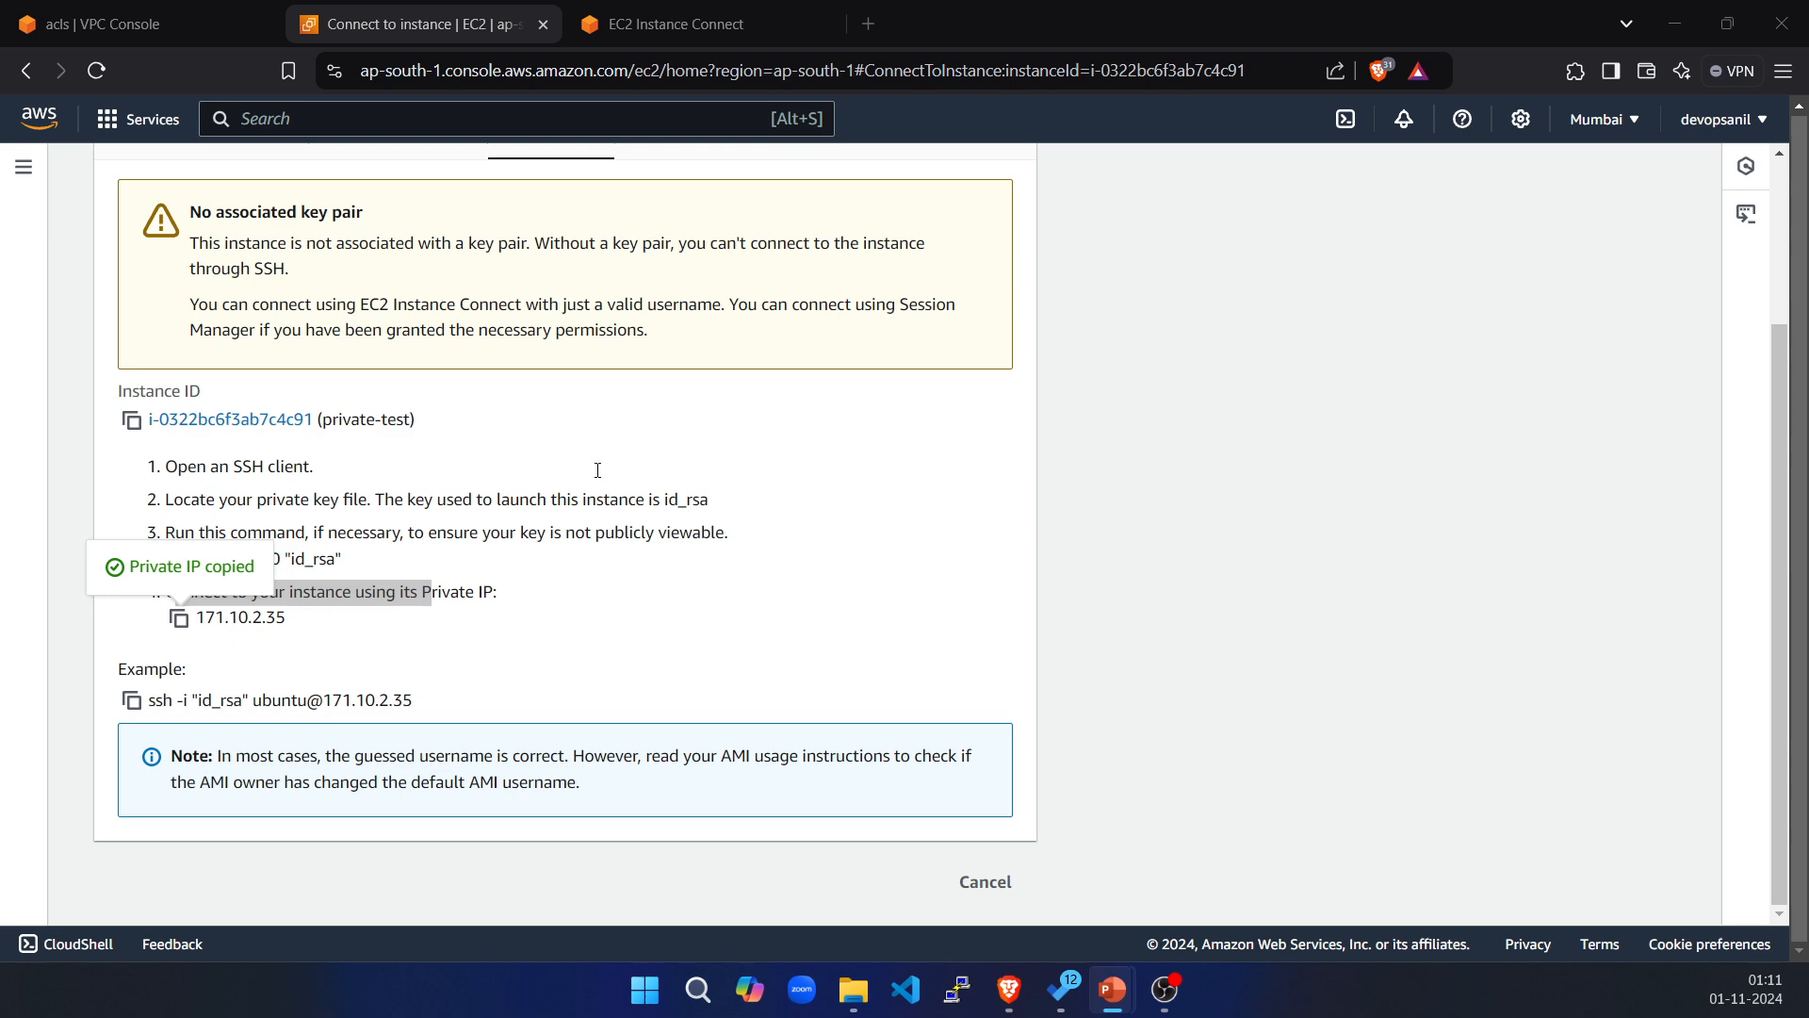
pyautogui.click(686, 13)
pyautogui.rightClick(817, 731)
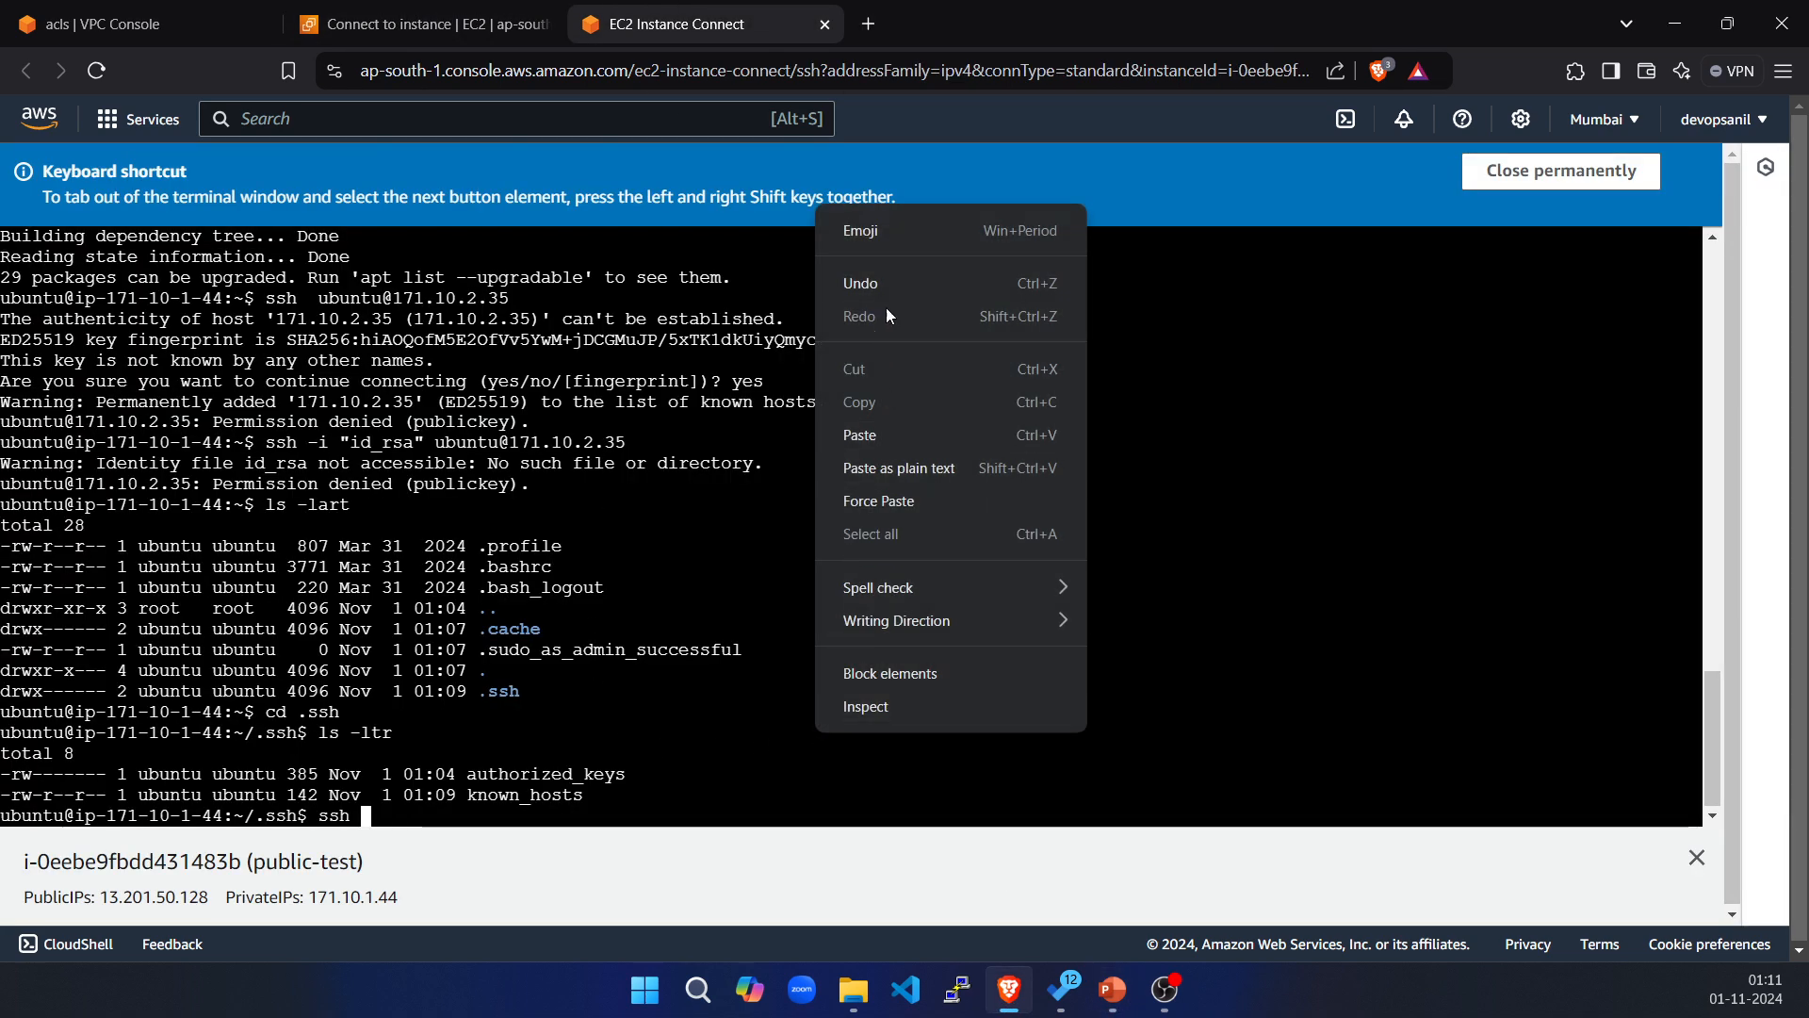
pyautogui.click(859, 435)
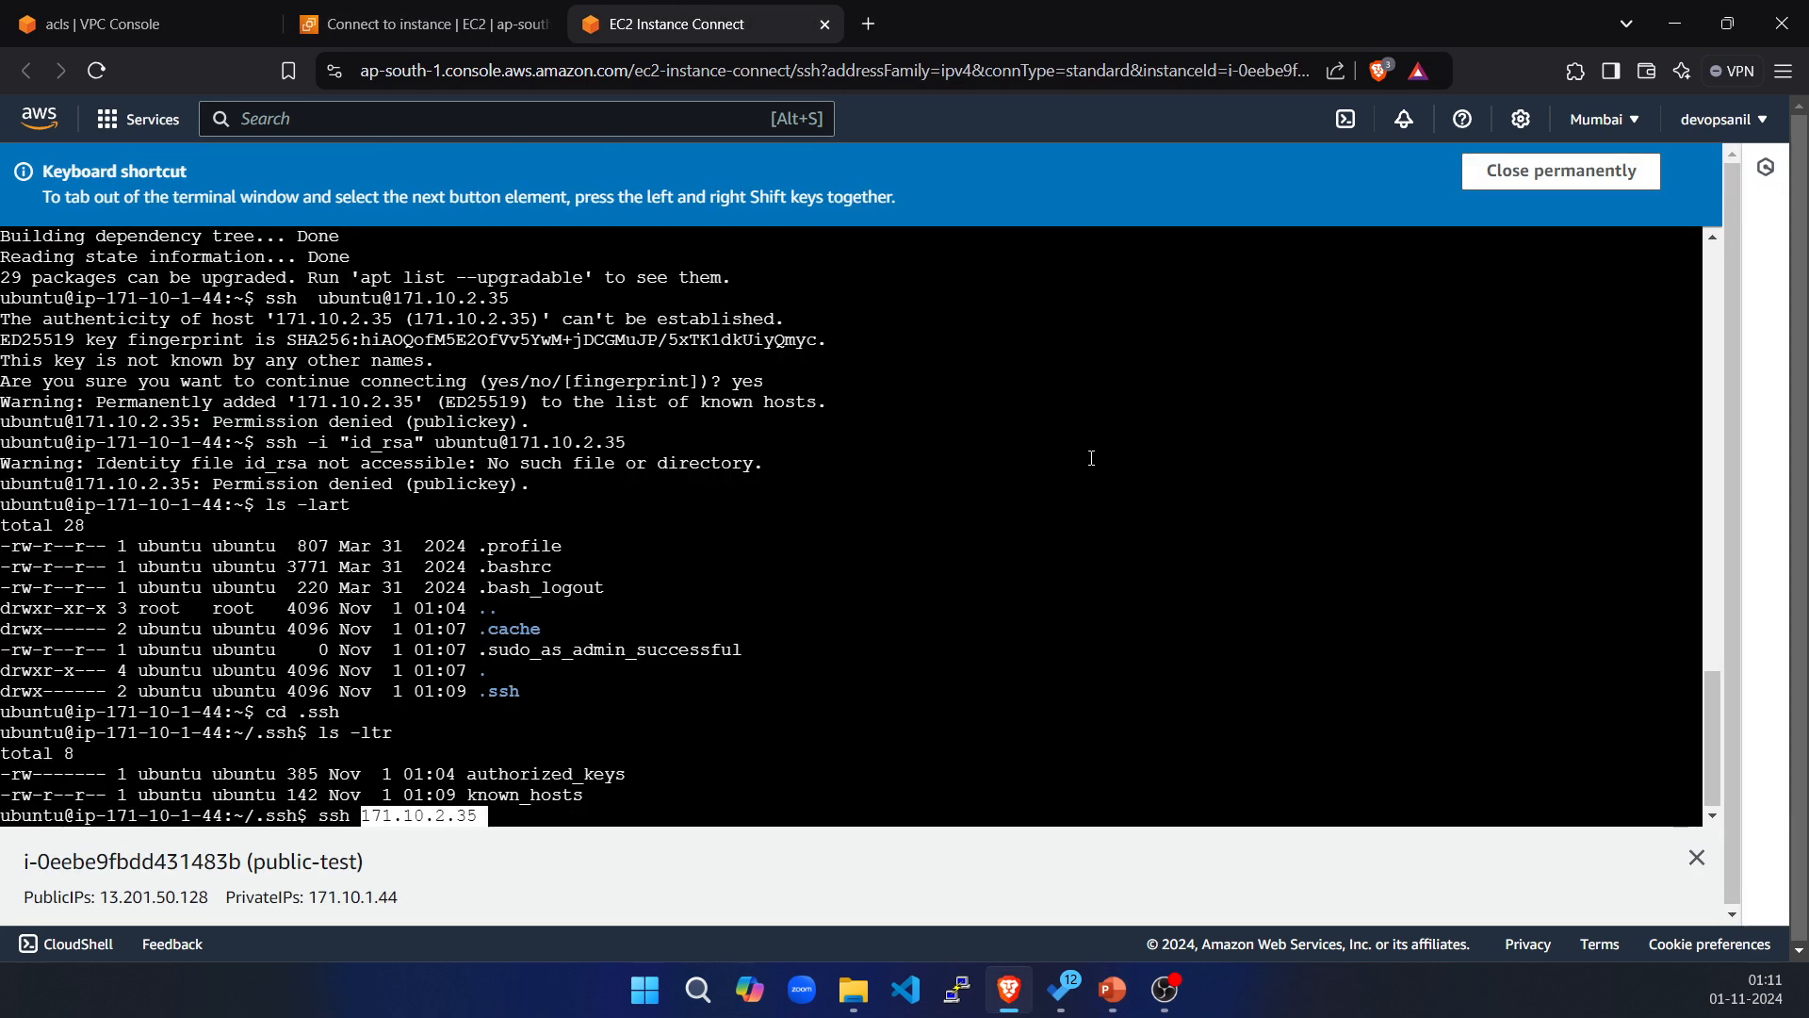
pyautogui.press('Return')
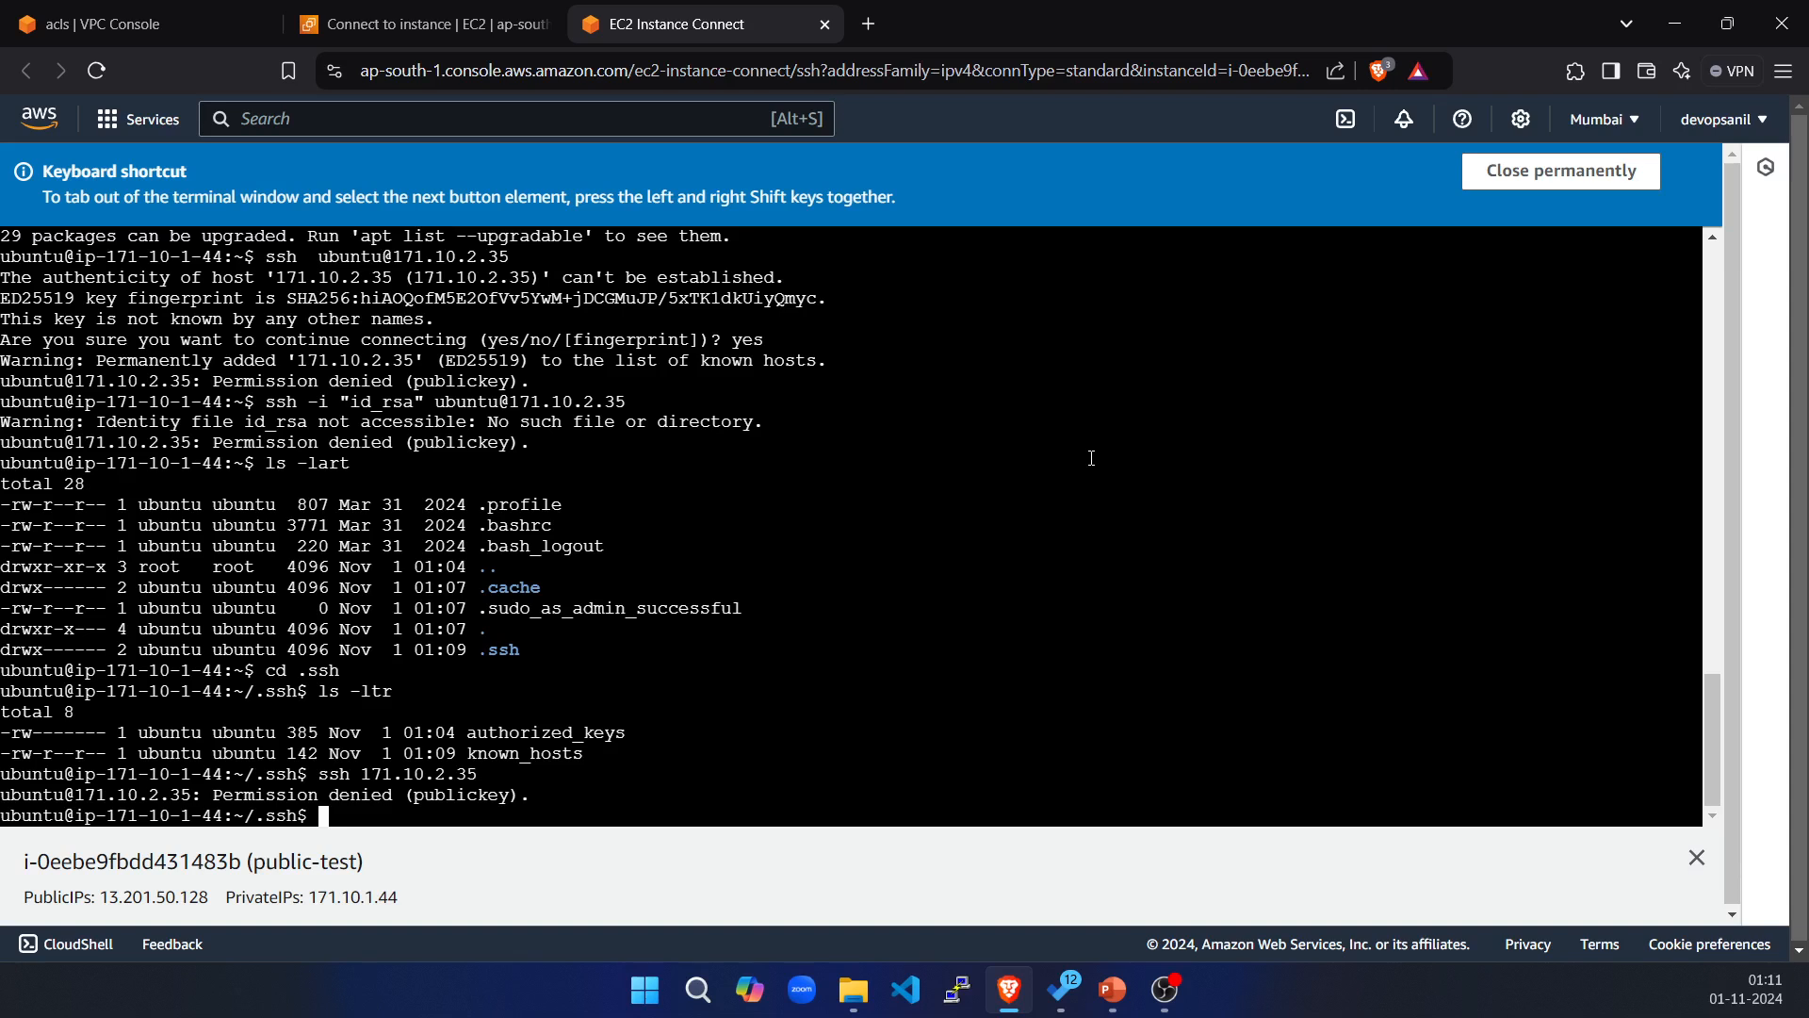
pyautogui.press('Up')
pyautogui.press('Left')
pyautogui.press('Left')
pyautogui.press('Left')
pyautogui.press('Left')
pyautogui.press('Left')
pyautogui.press('Left')
pyautogui.press('Left')
pyautogui.press('Left')
pyautogui.press('Left')
pyautogui.press('Left')
pyautogui.press('Left')
pyautogui.write('ubuntu')
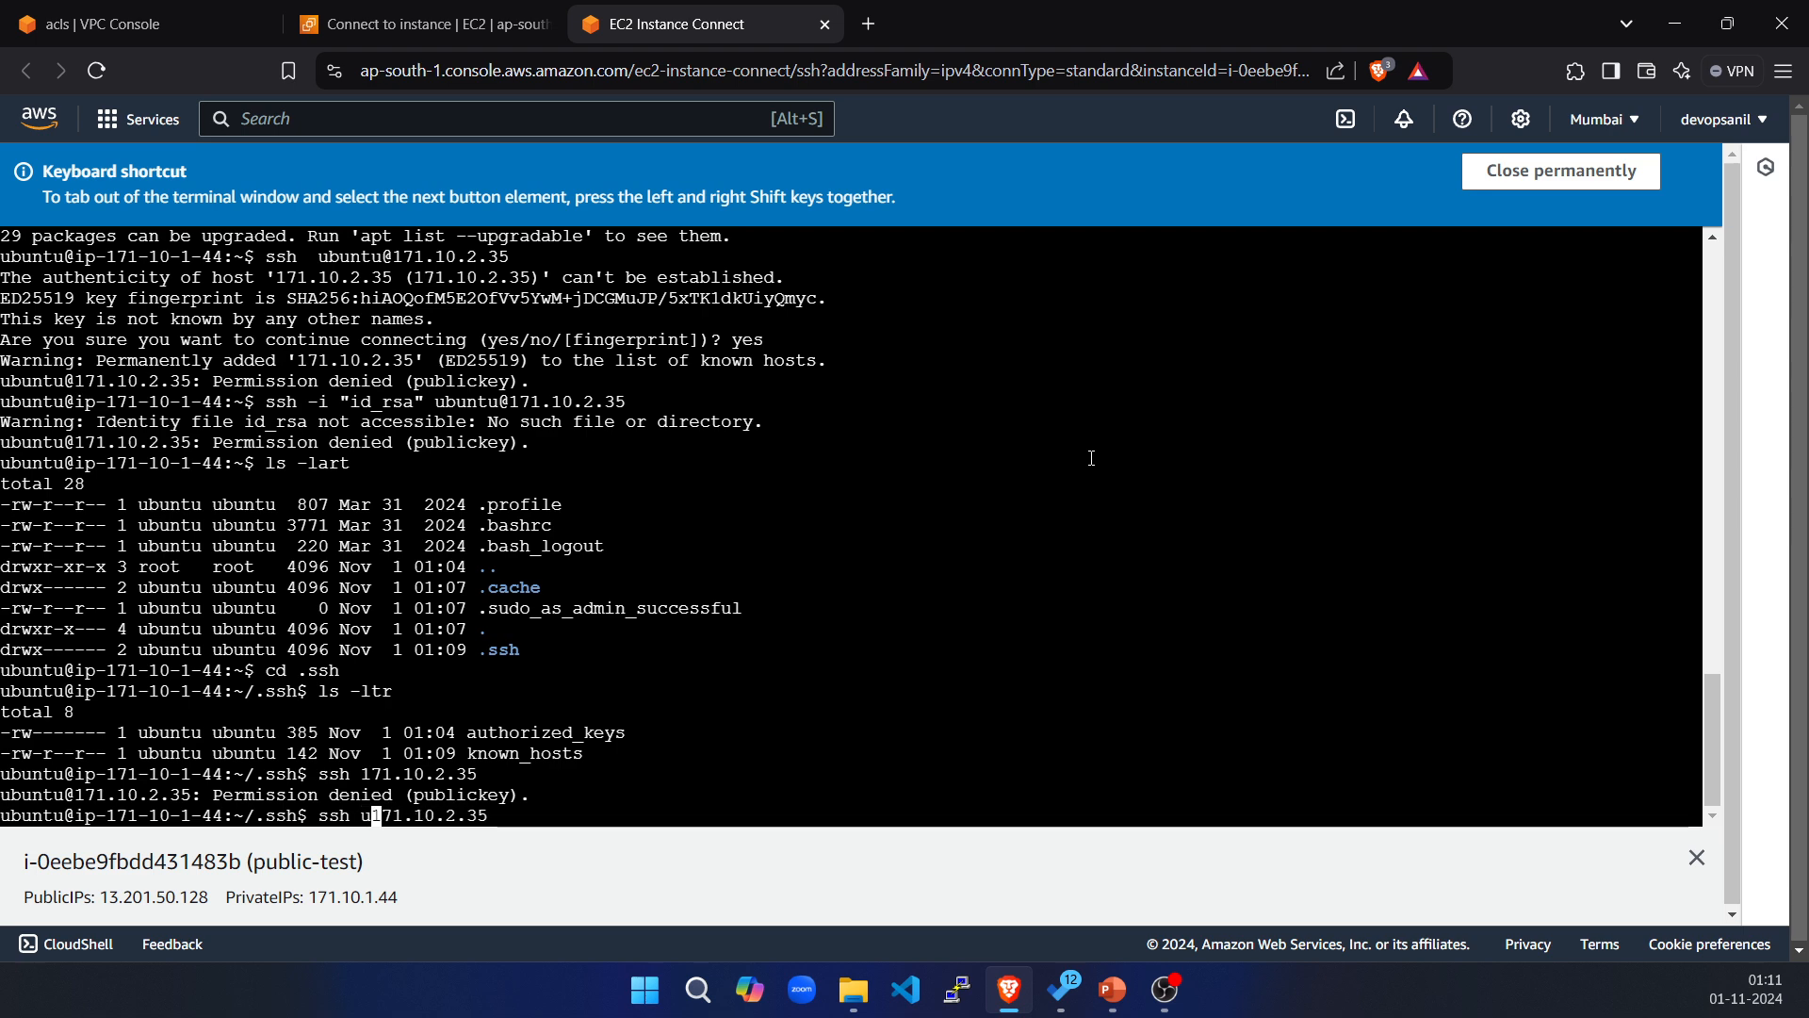
pyautogui.write('@')
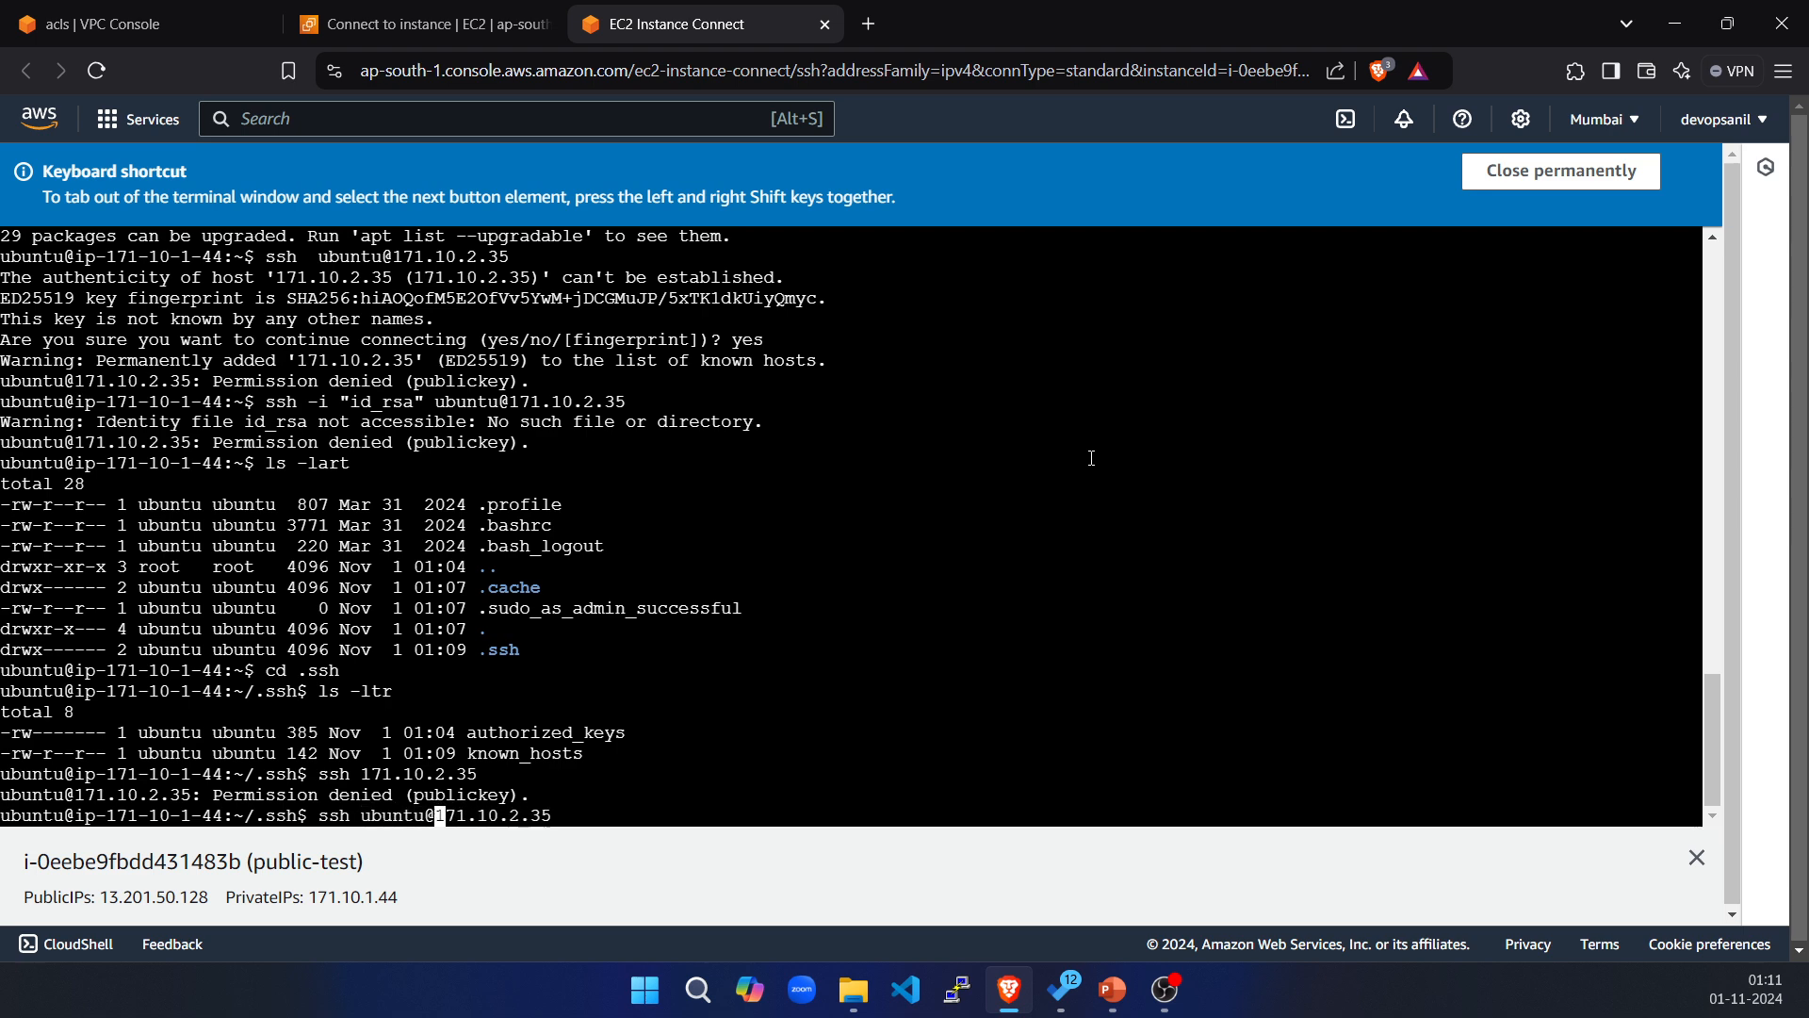
pyautogui.press('Return')
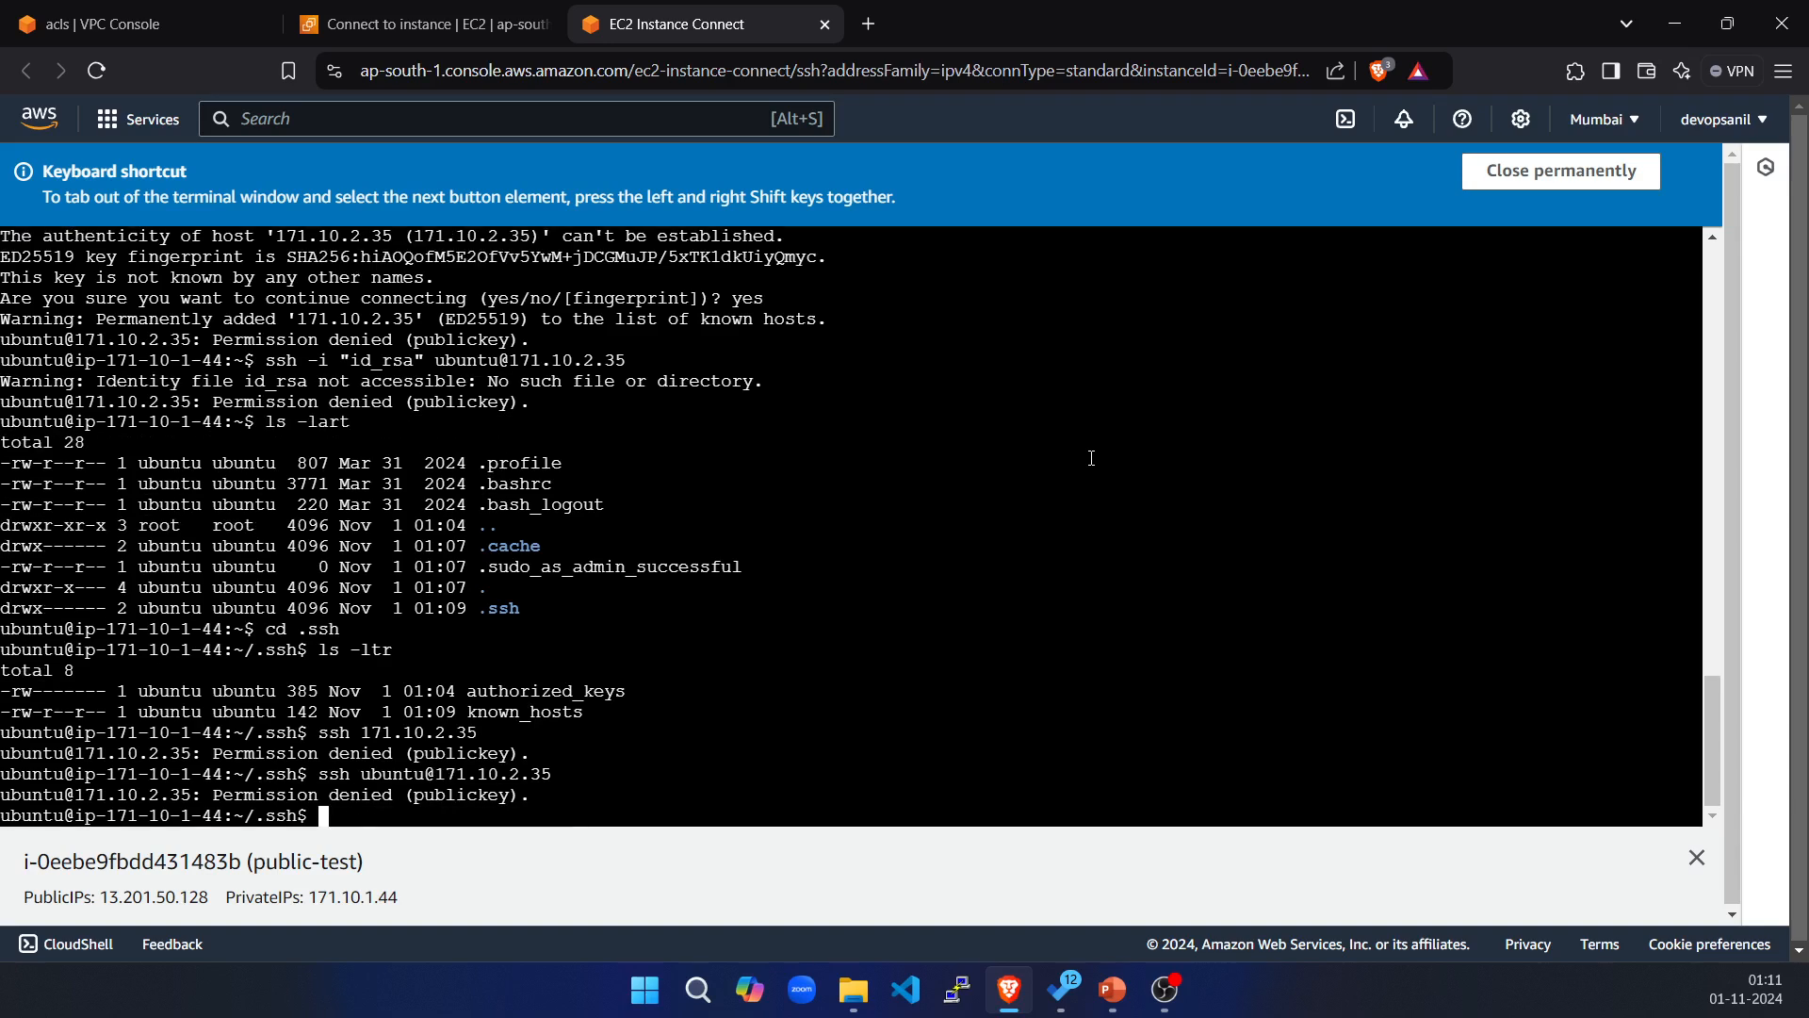
# Return from the terminal to the private-test instance's connection page and open the instance's details.
pyautogui.click(419, 24)
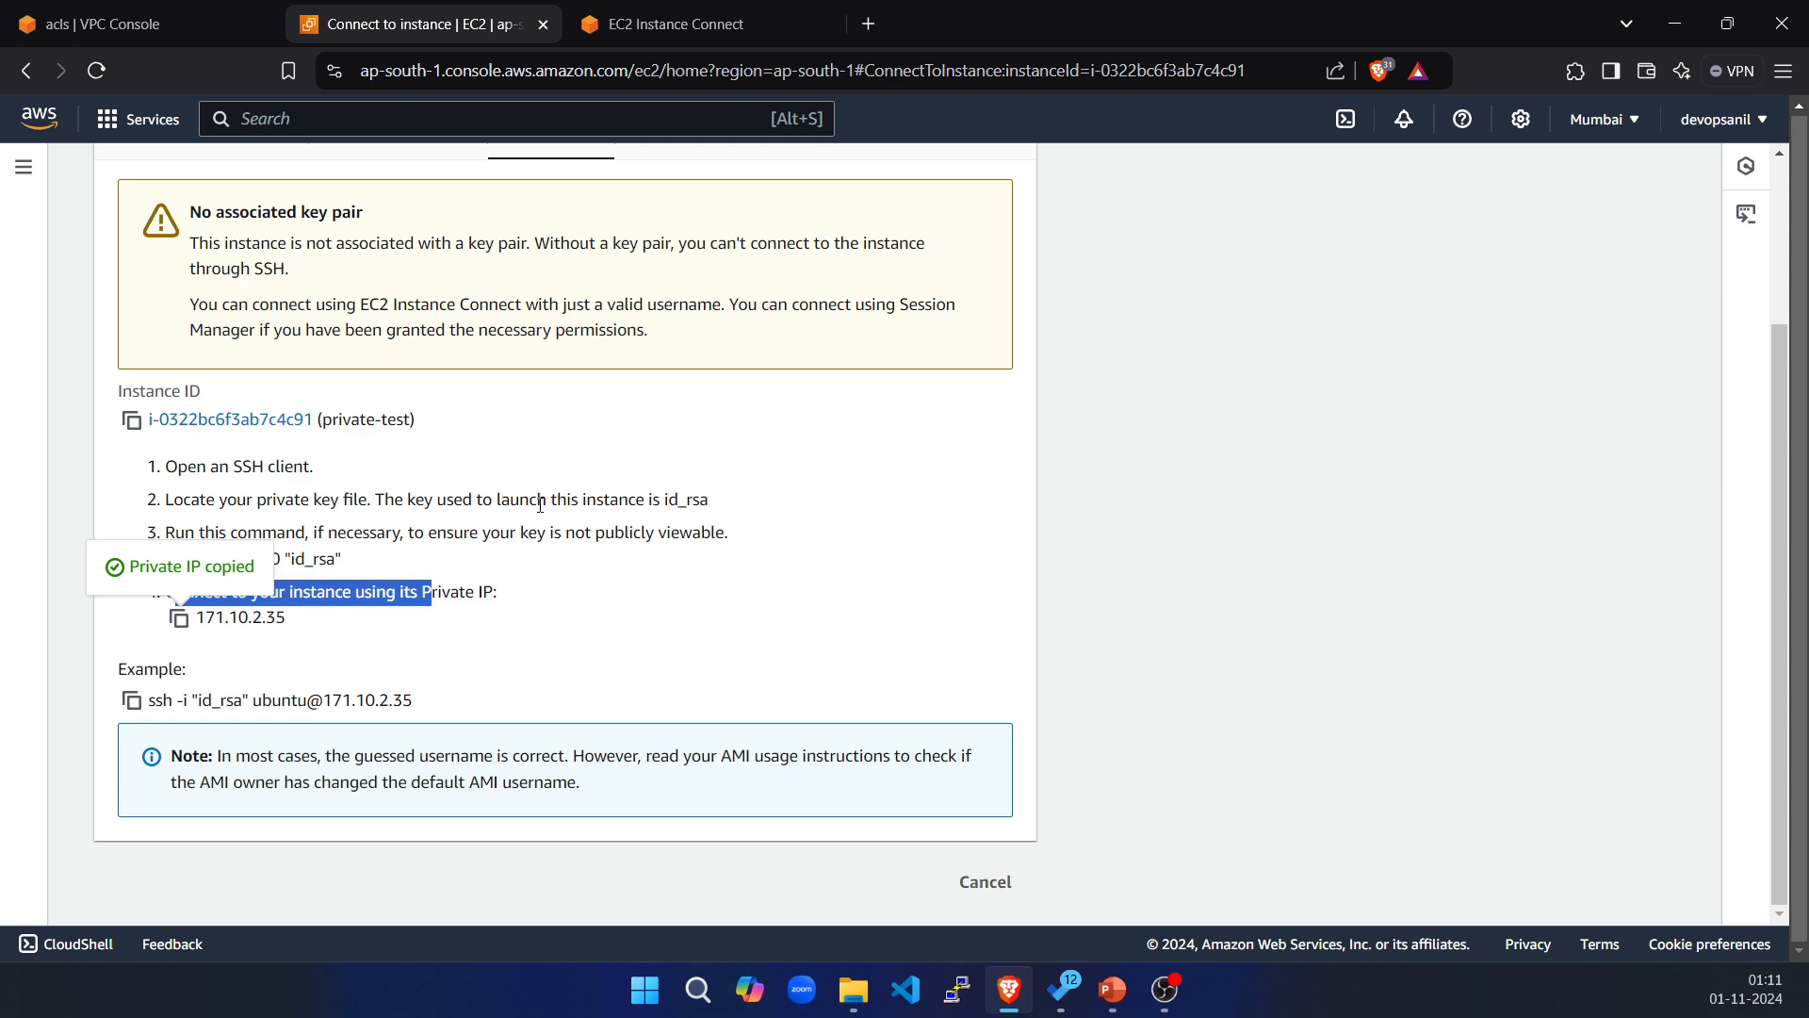
pyautogui.scroll(2, 556, 528)
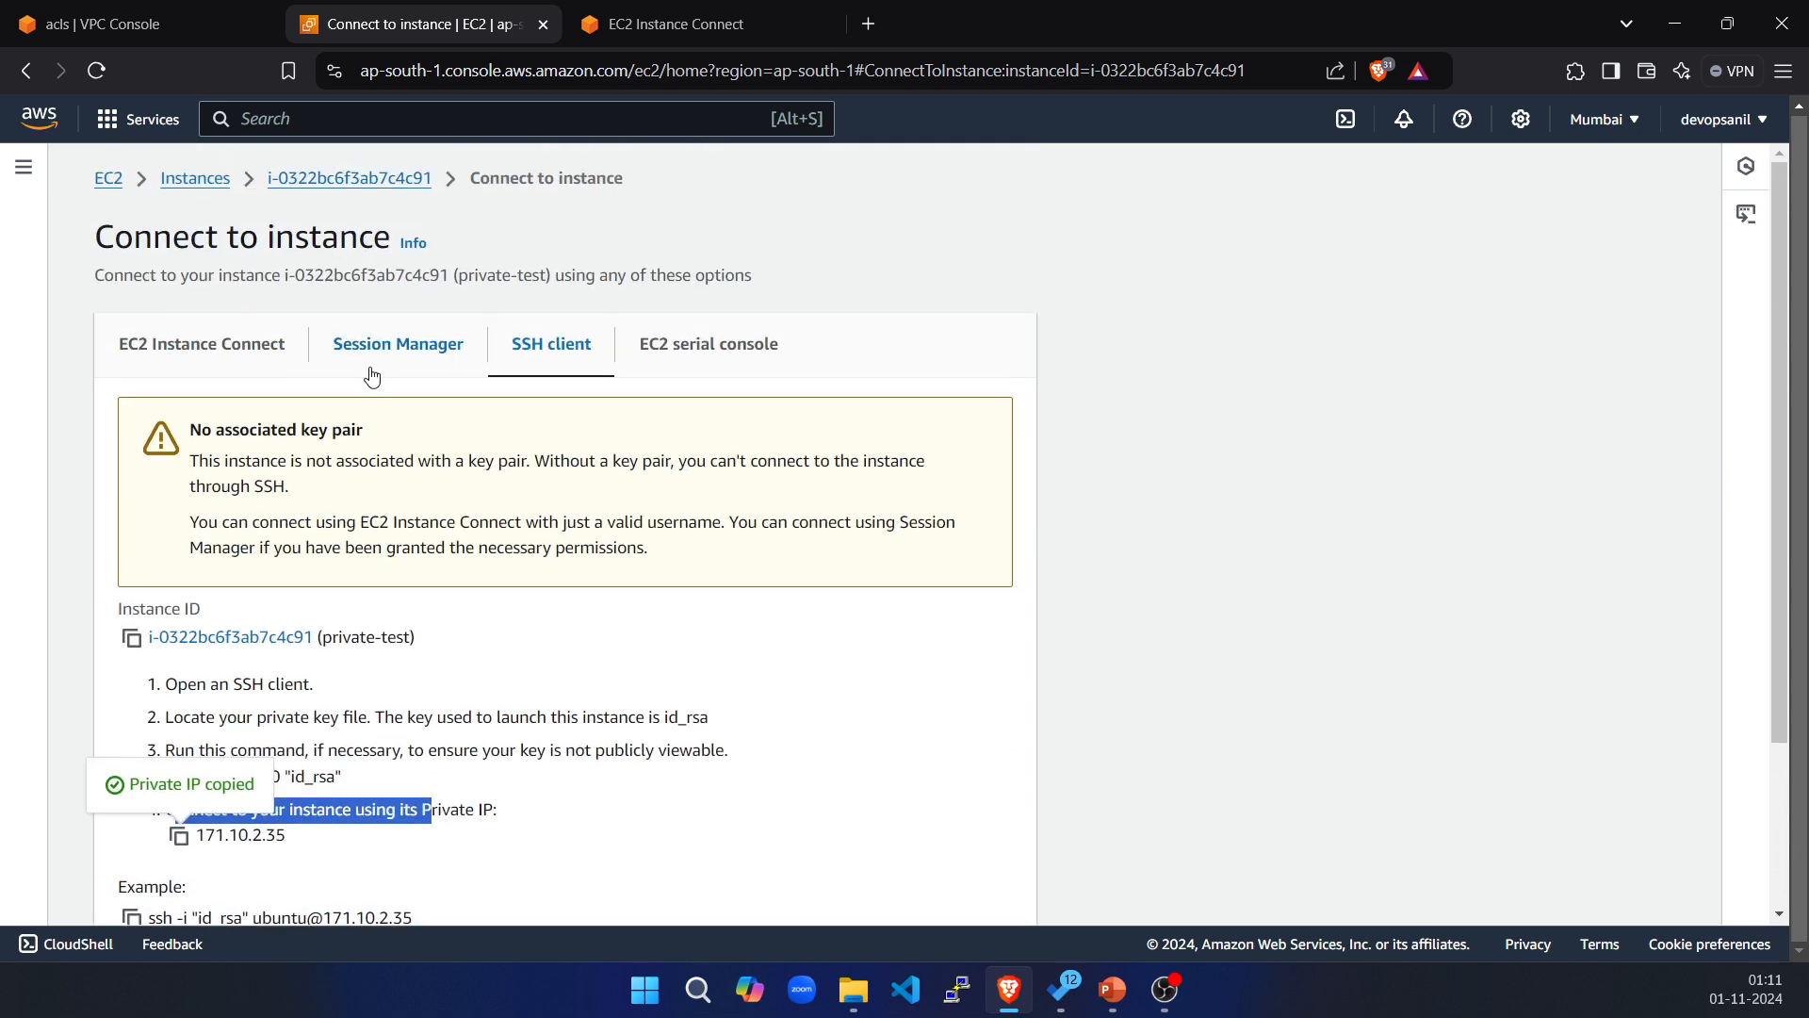
pyautogui.click(341, 180)
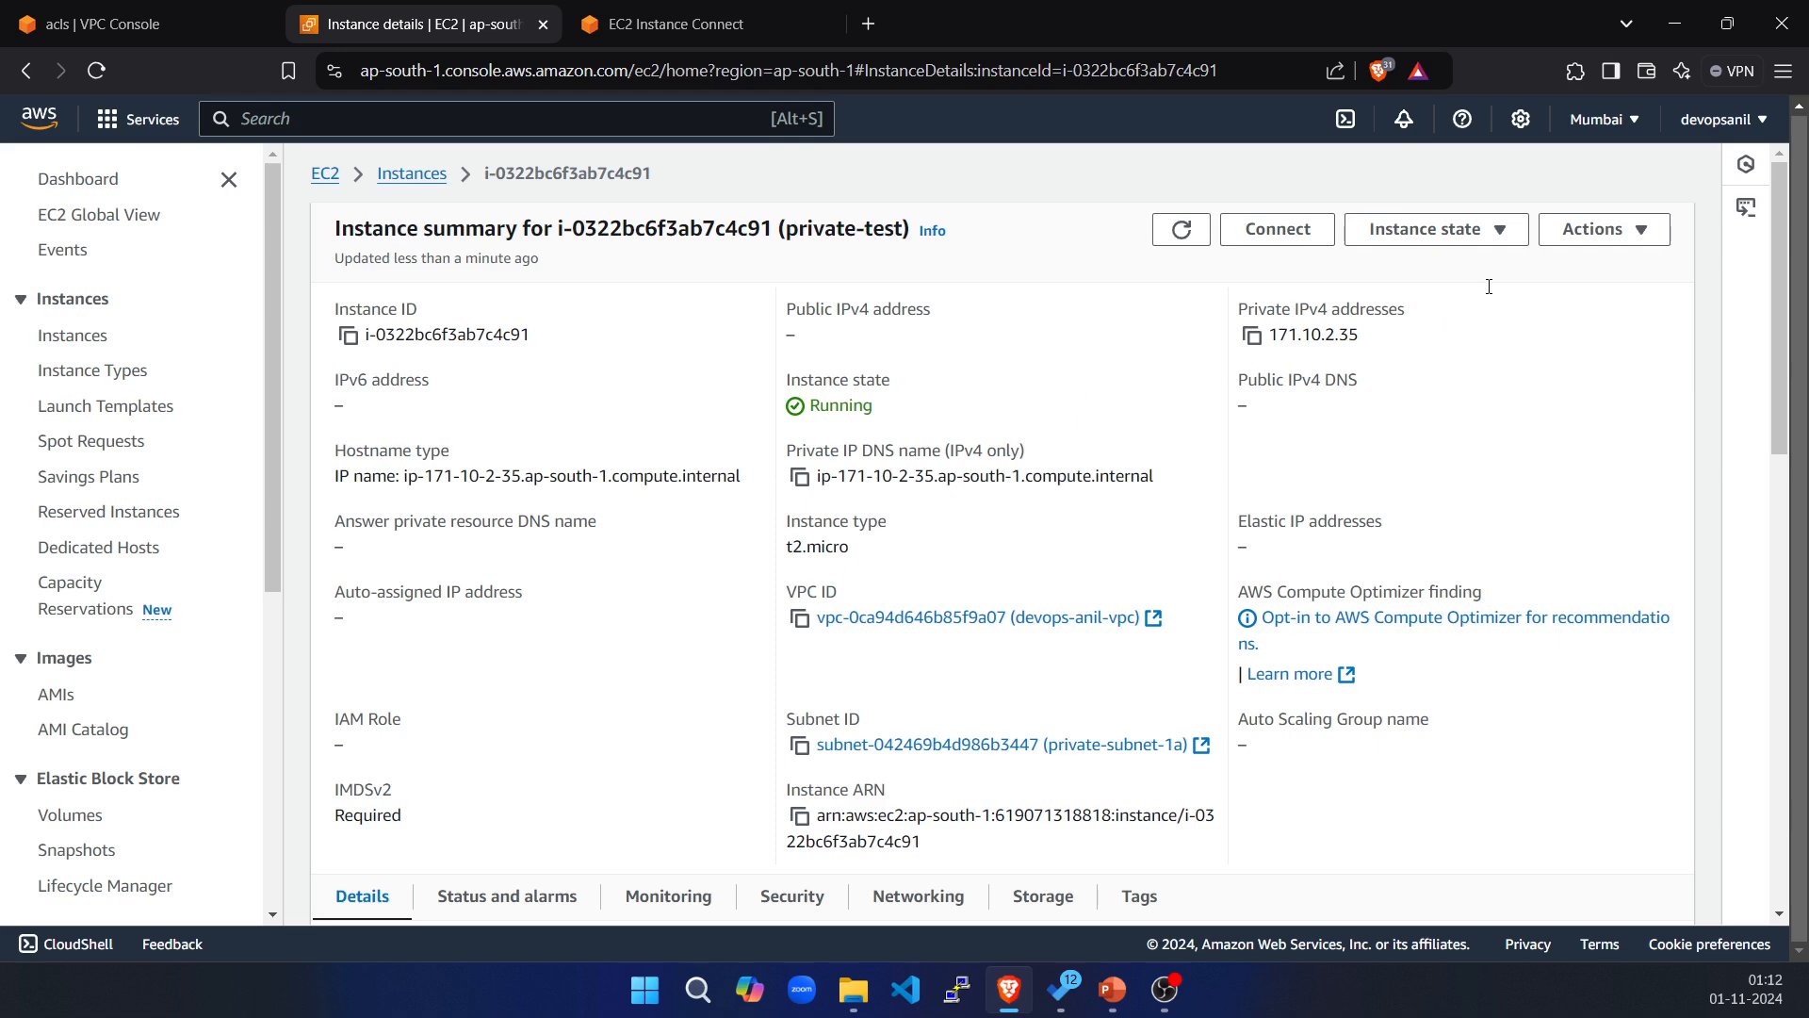
pyautogui.click(1593, 231)
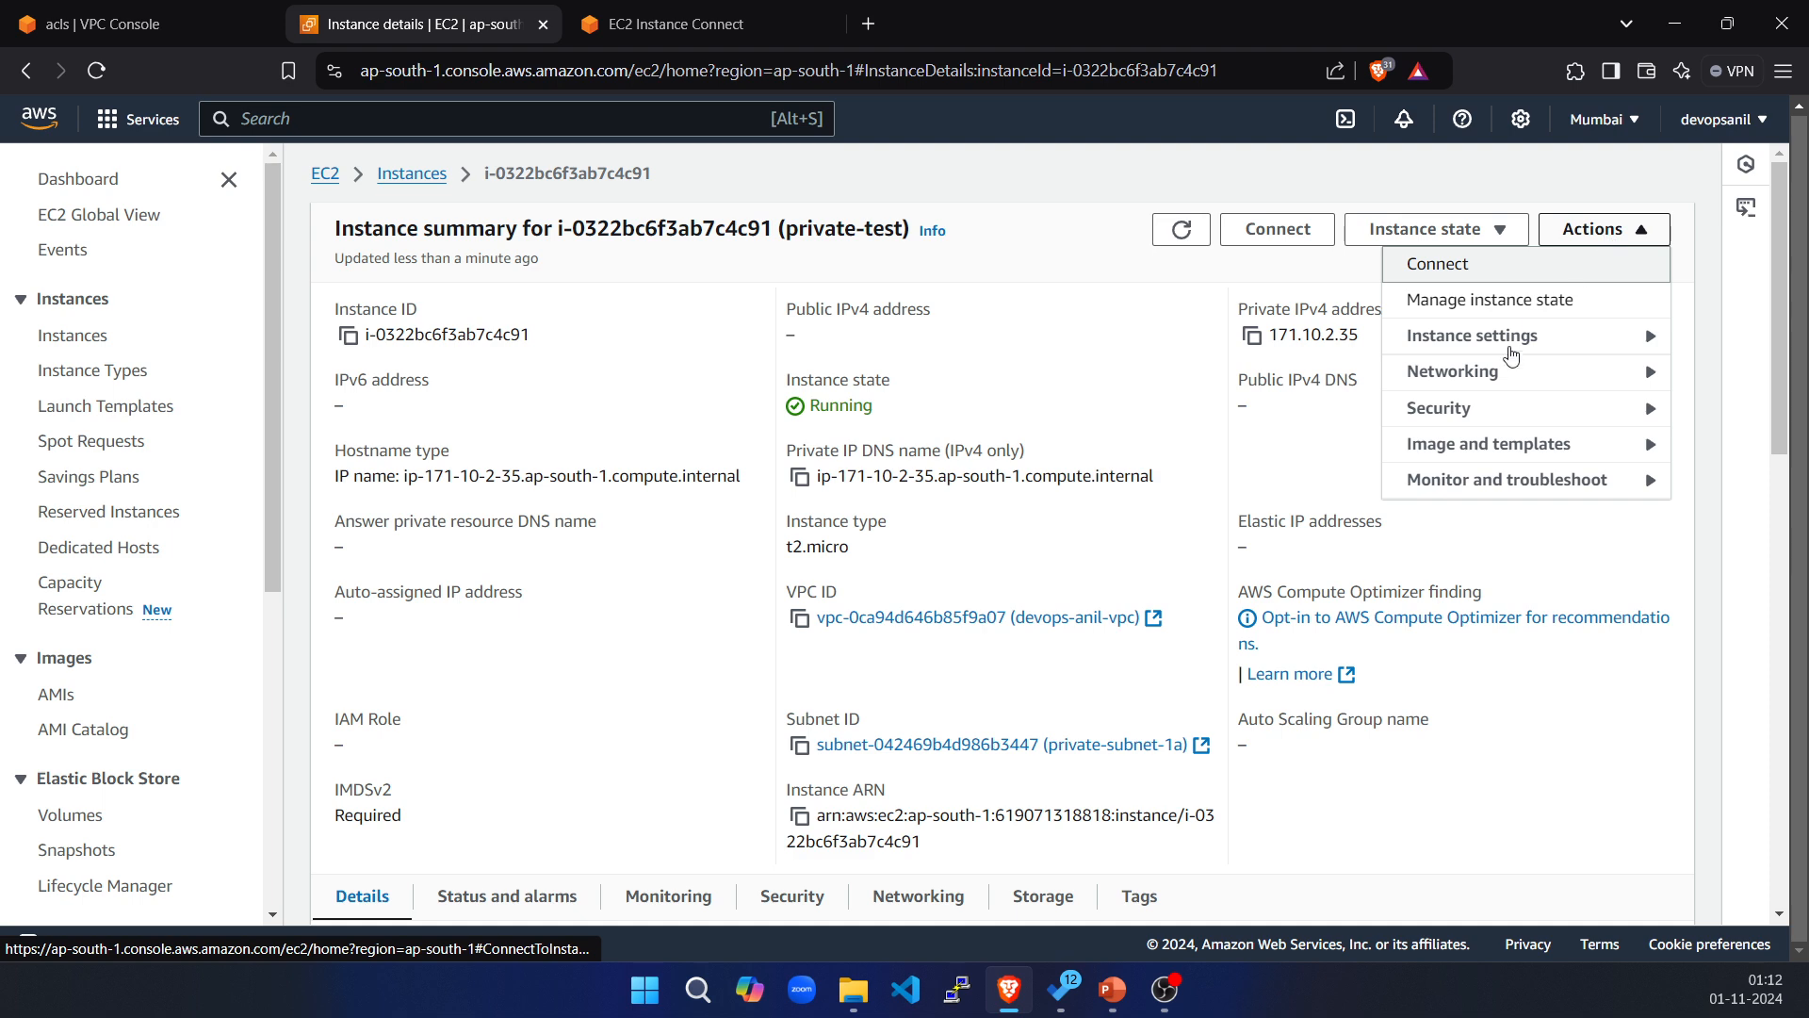
pyautogui.moveTo(1457, 411)
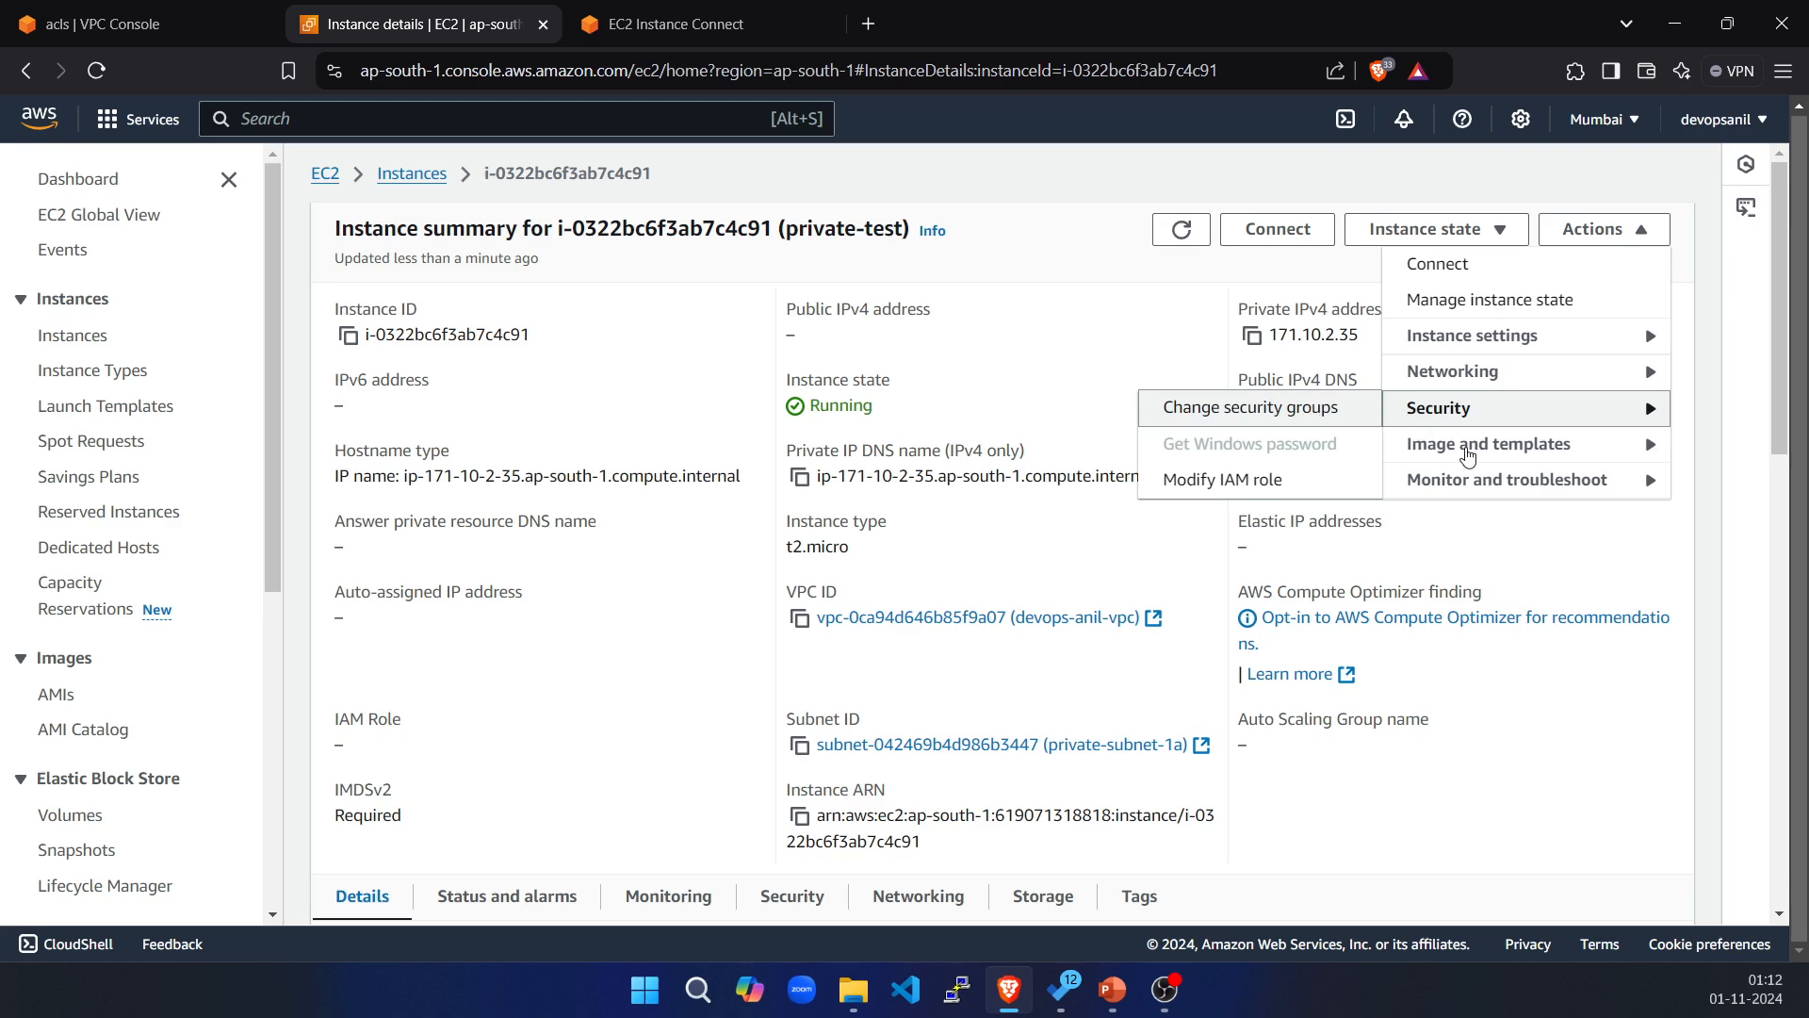
pyautogui.moveTo(1485, 345)
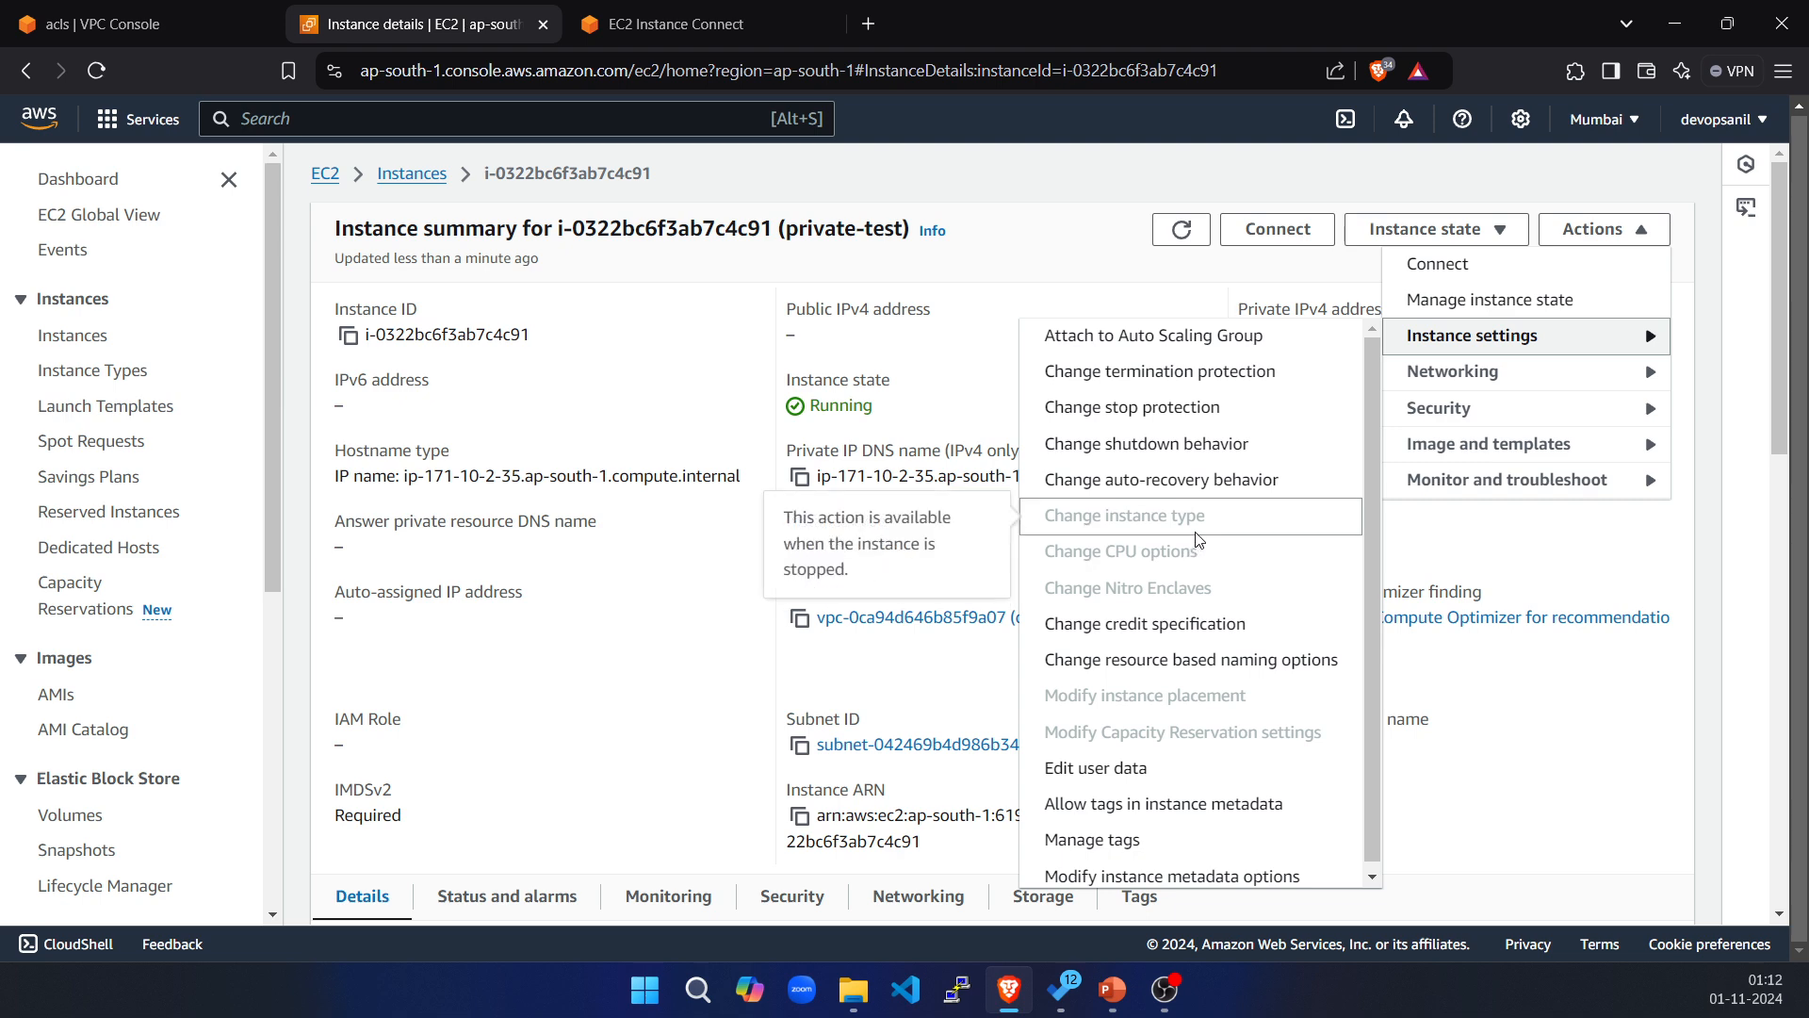
pyautogui.scroll(-1, 1184, 783)
pyautogui.scroll(1, 1183, 792)
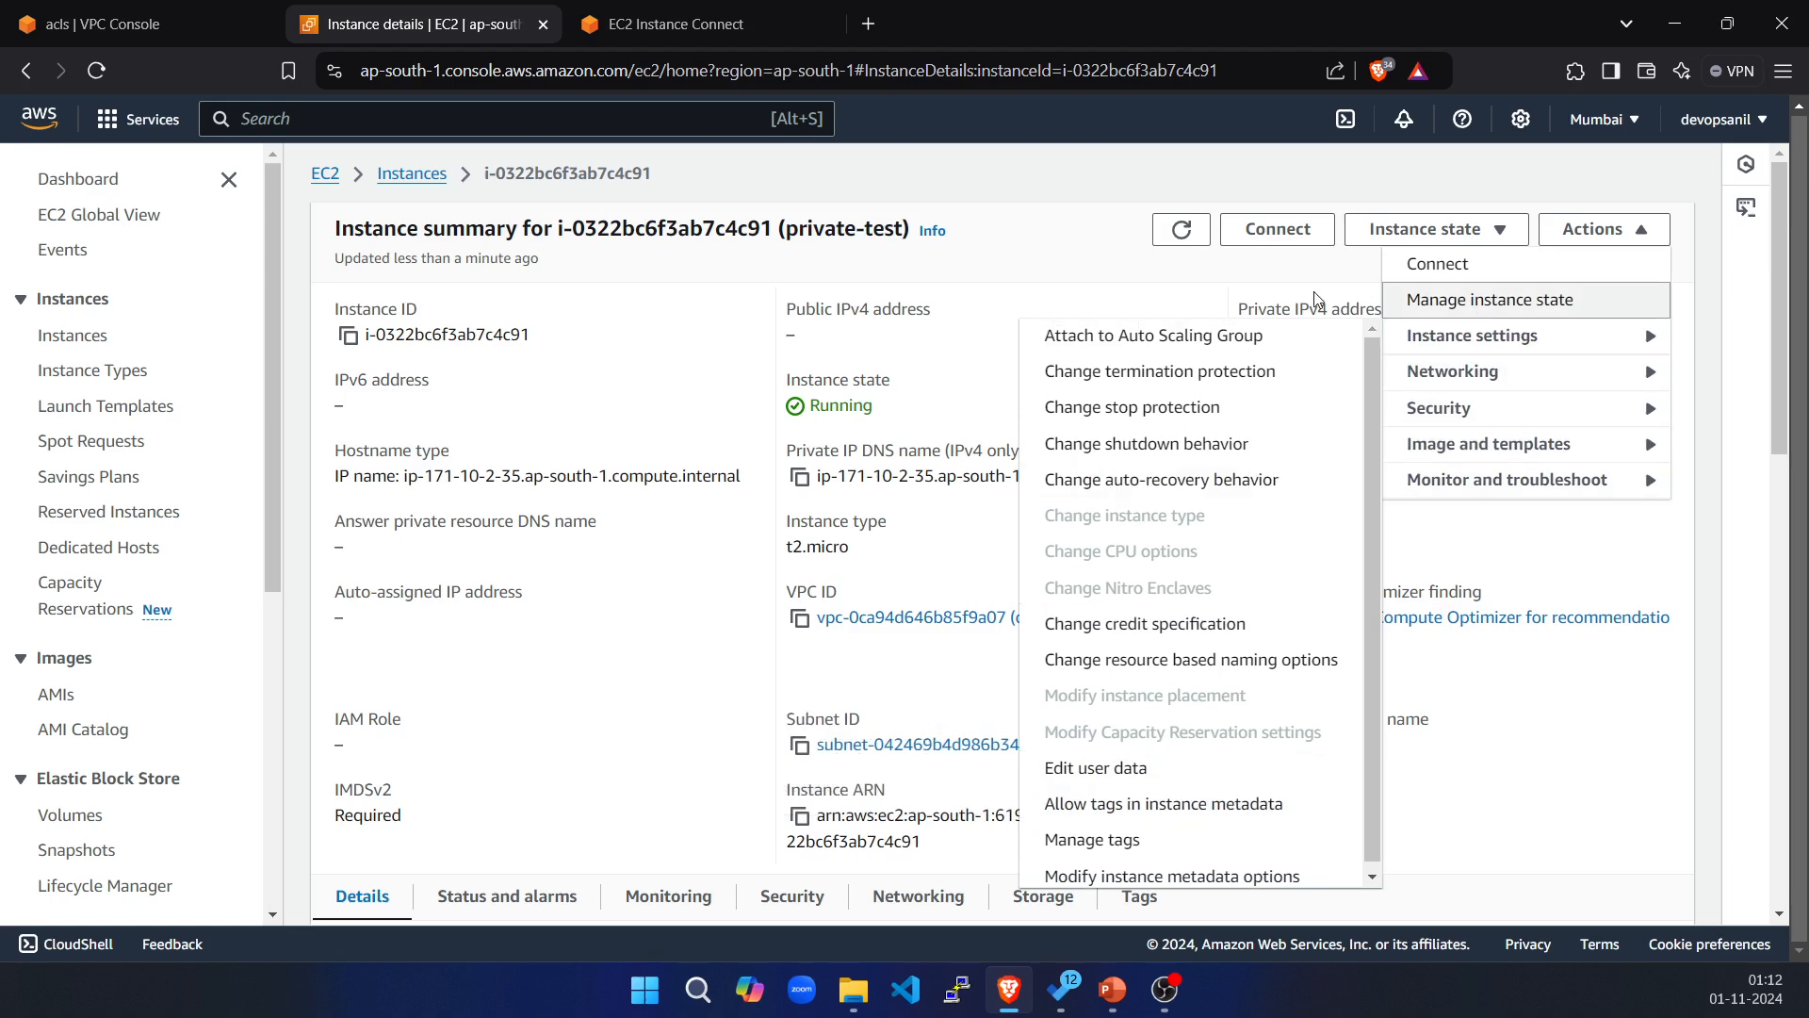
pyautogui.click(1044, 258)
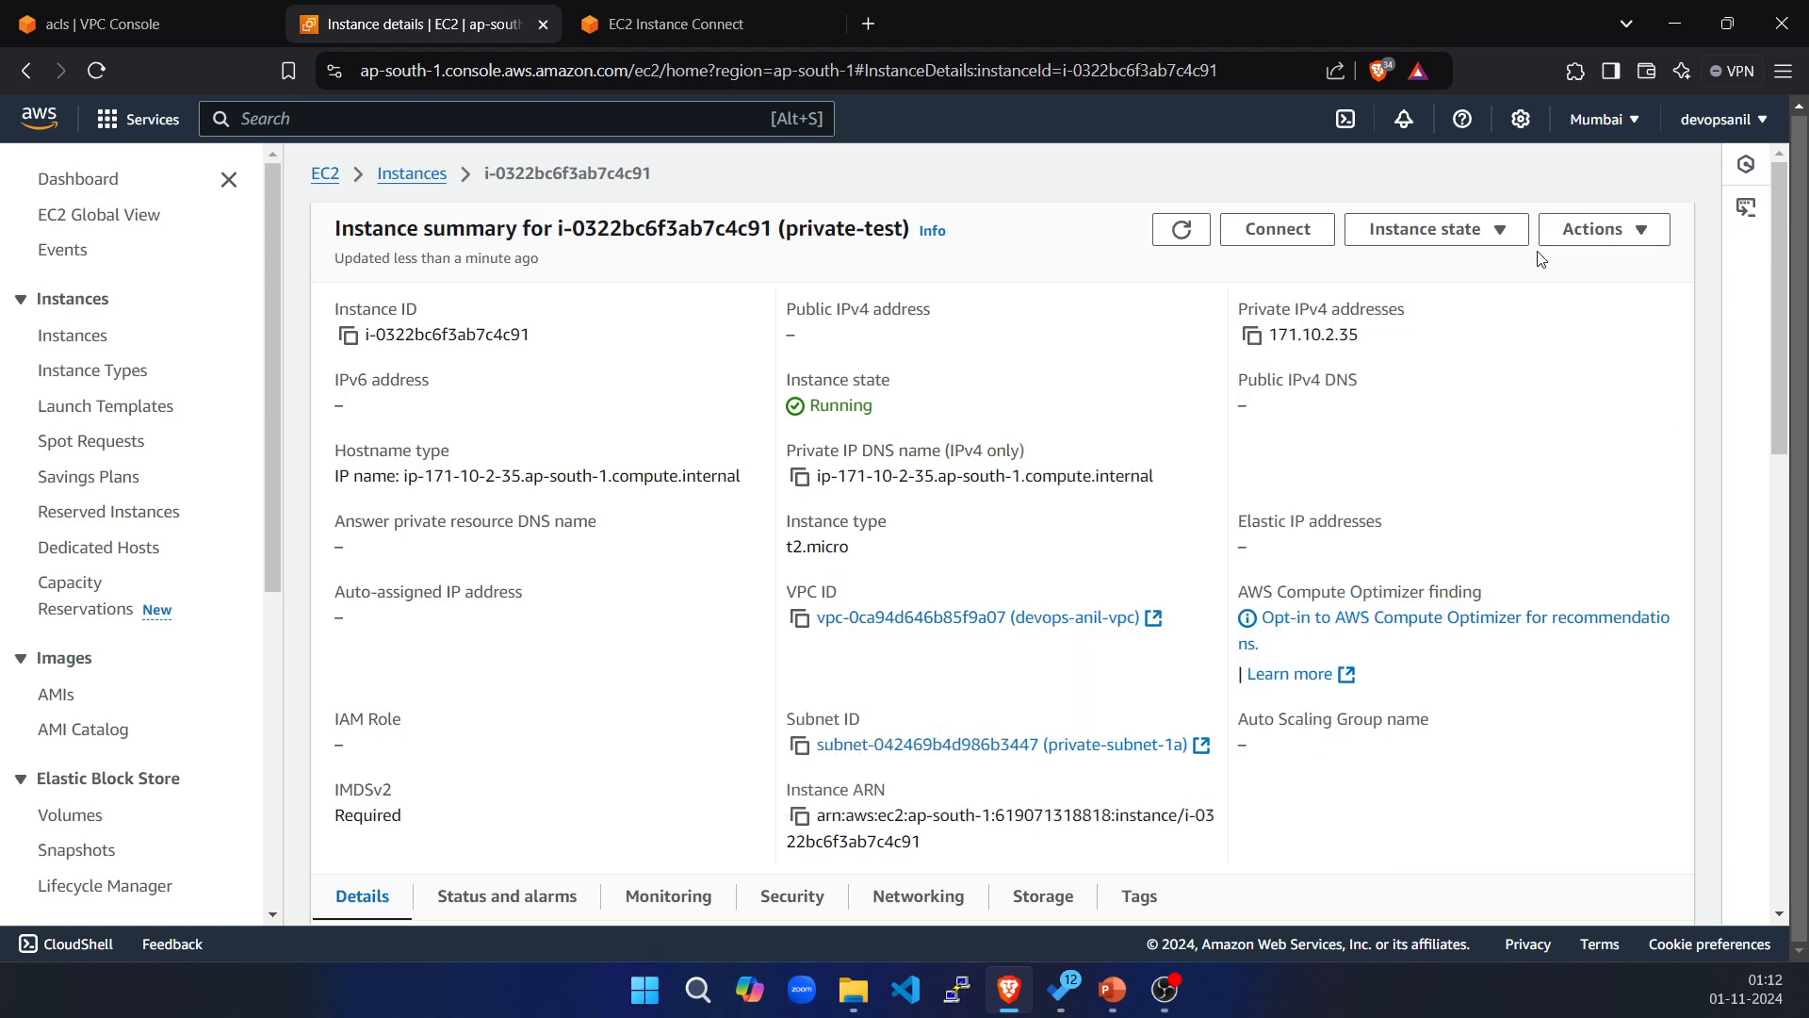
# Terminate the private-test instance and confirm the deletion.
pyautogui.click(1605, 229)
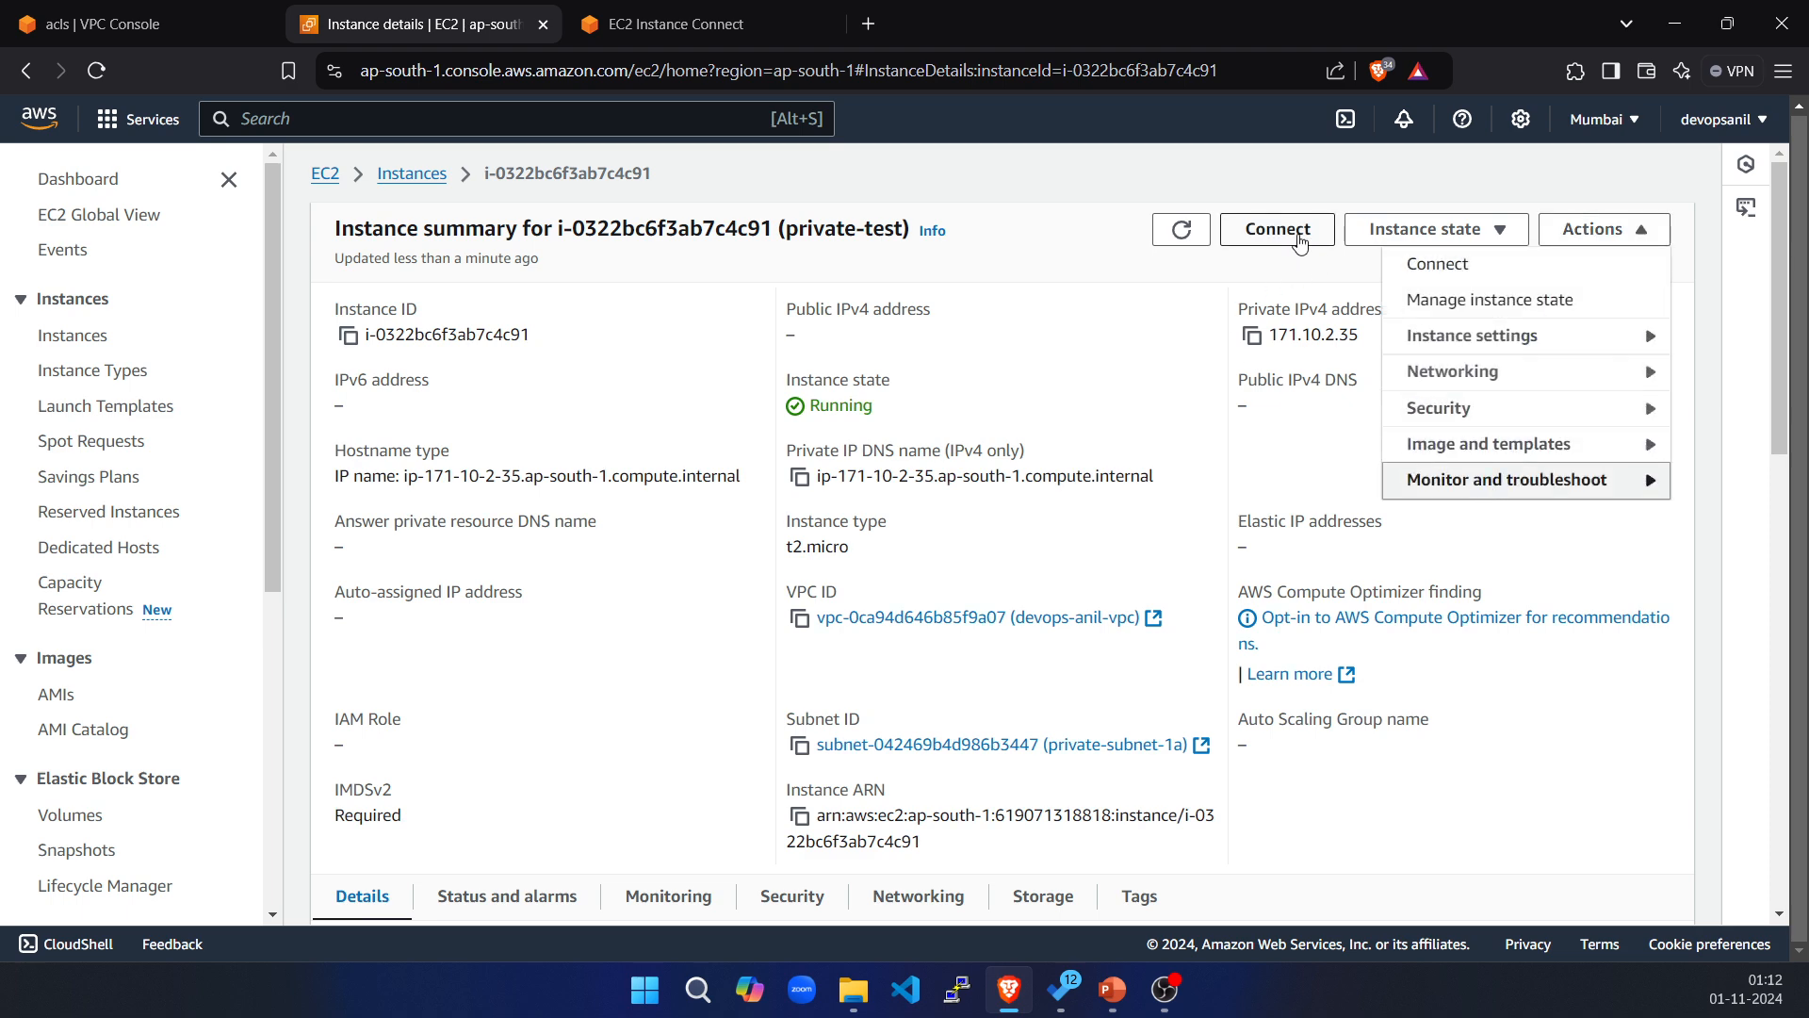
pyautogui.click(1425, 229)
pyautogui.click(1423, 419)
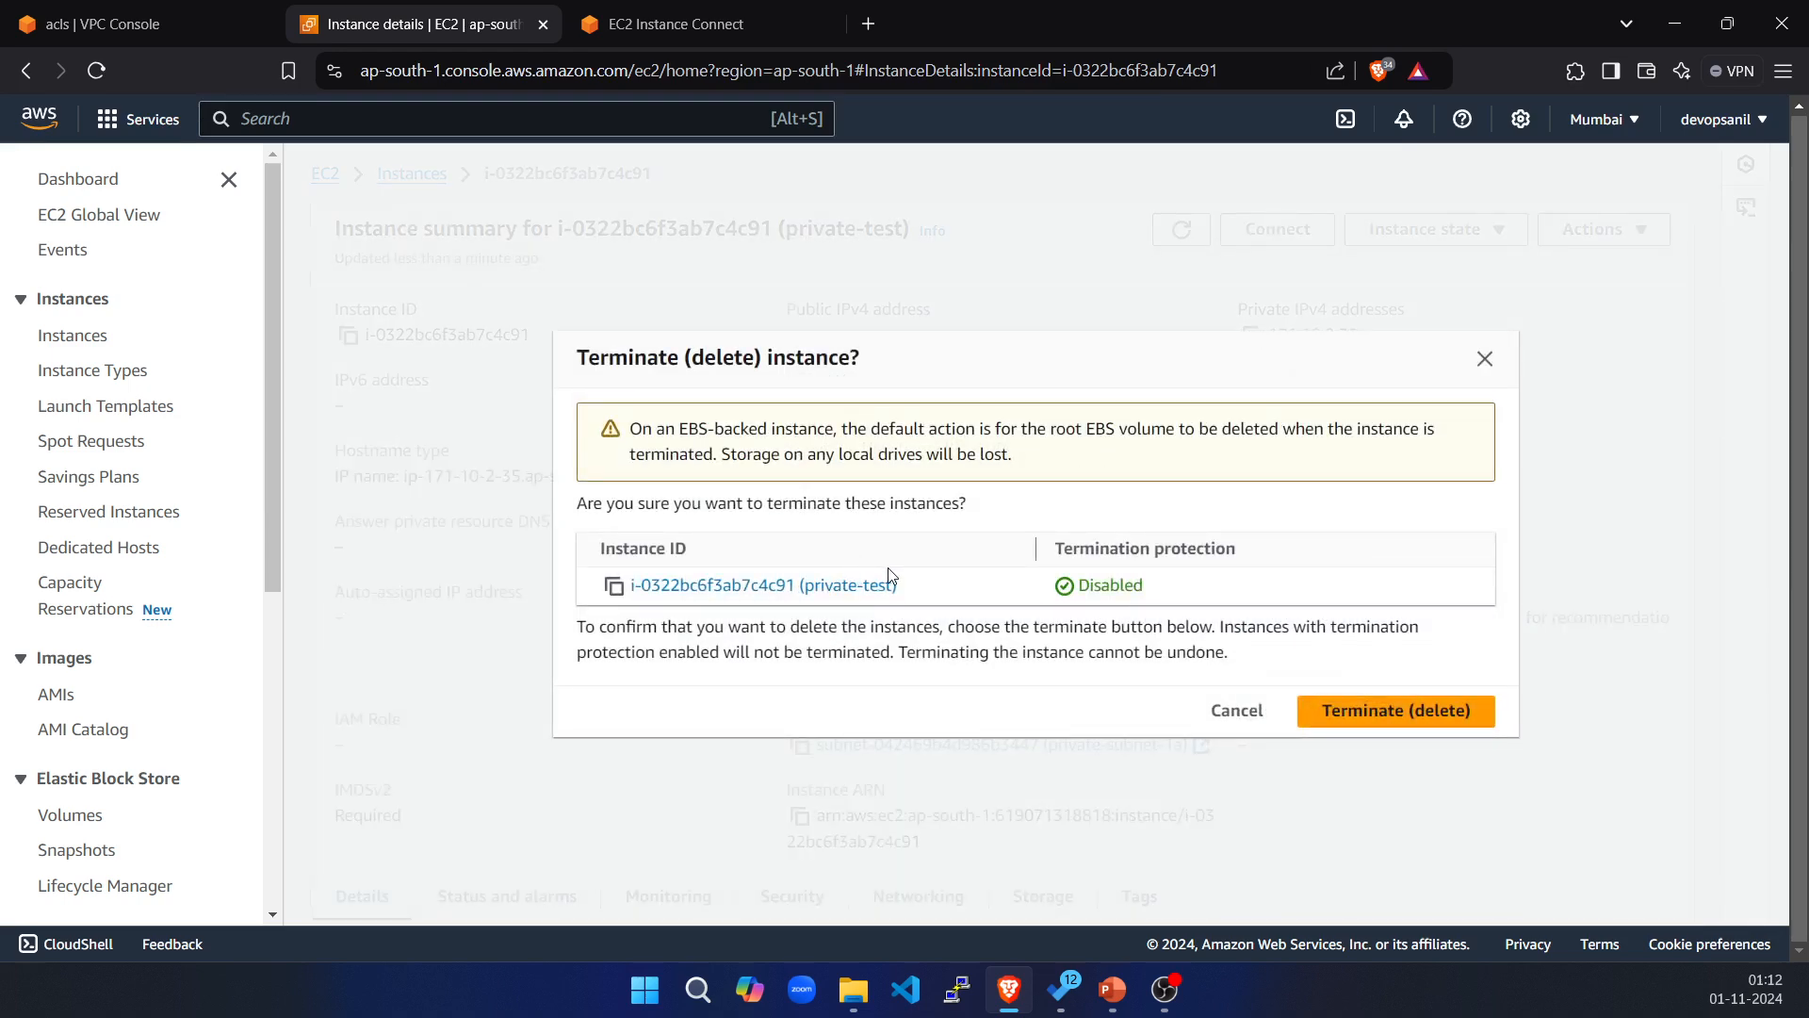
pyautogui.click(1359, 697)
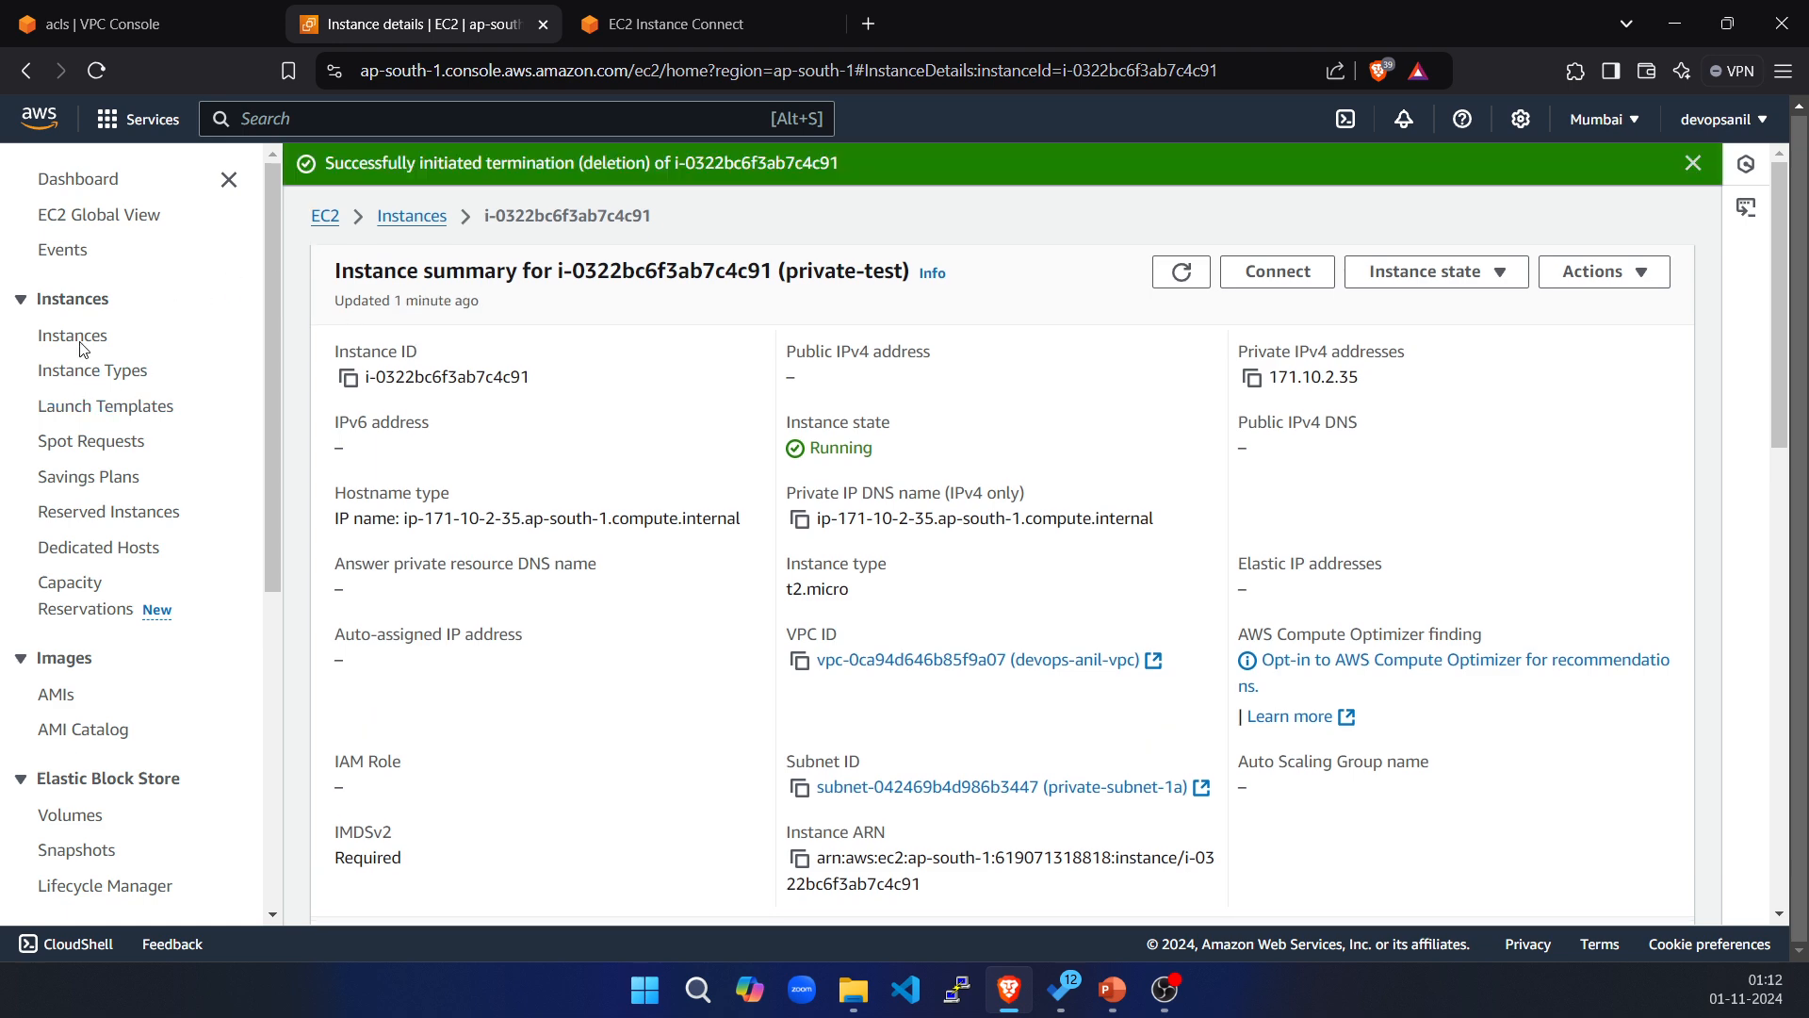
# Start launching a new EC2 instance from the instances list and name it private-test2.
pyautogui.click(75, 336)
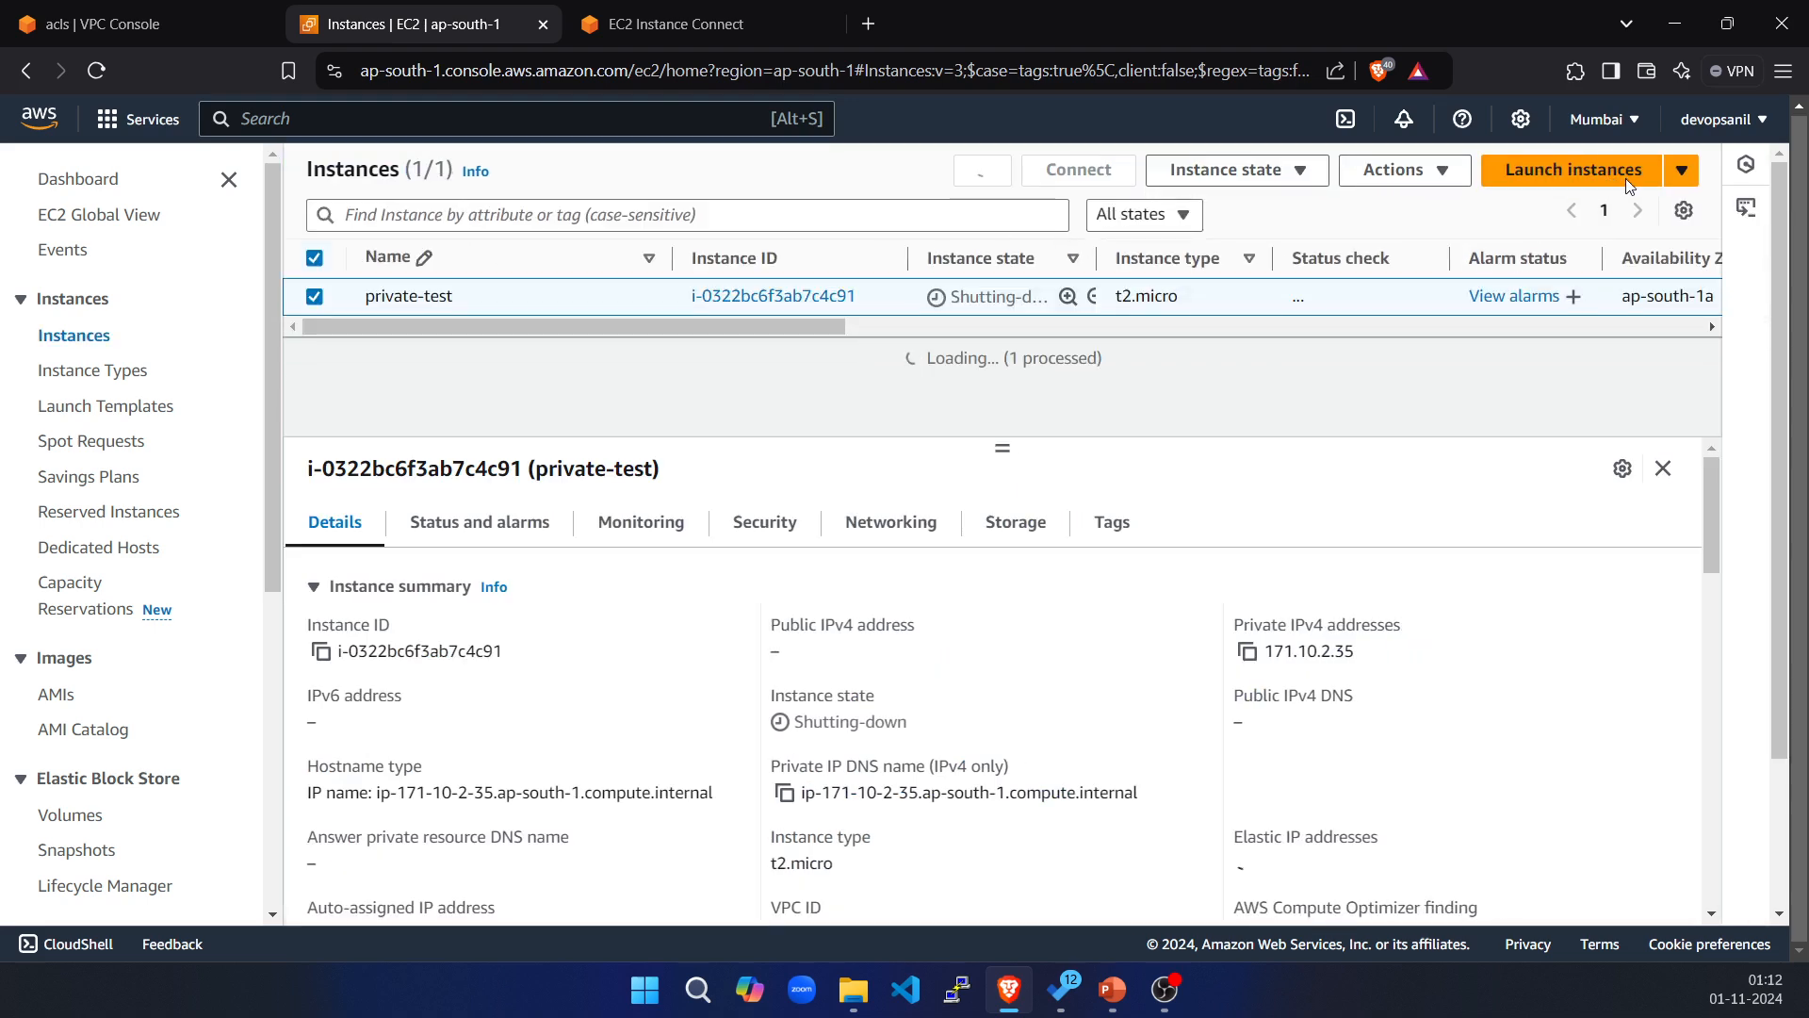
pyautogui.click(1606, 174)
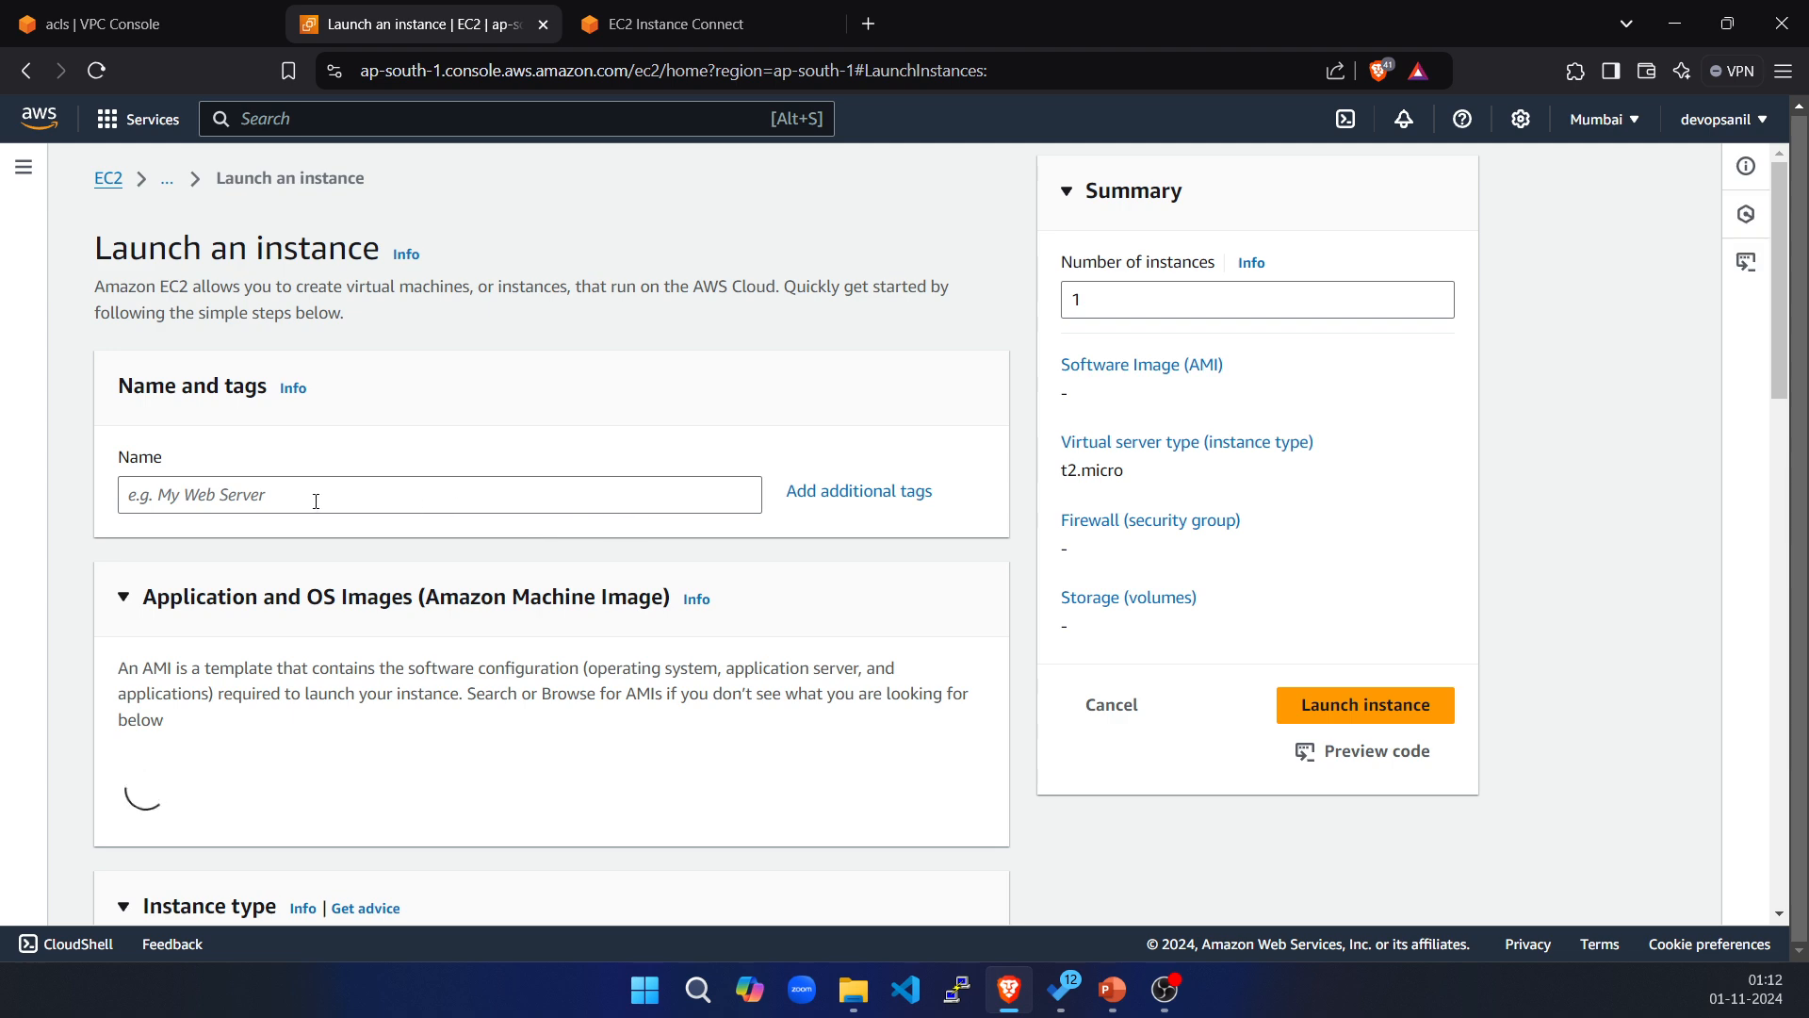
pyautogui.click(303, 497)
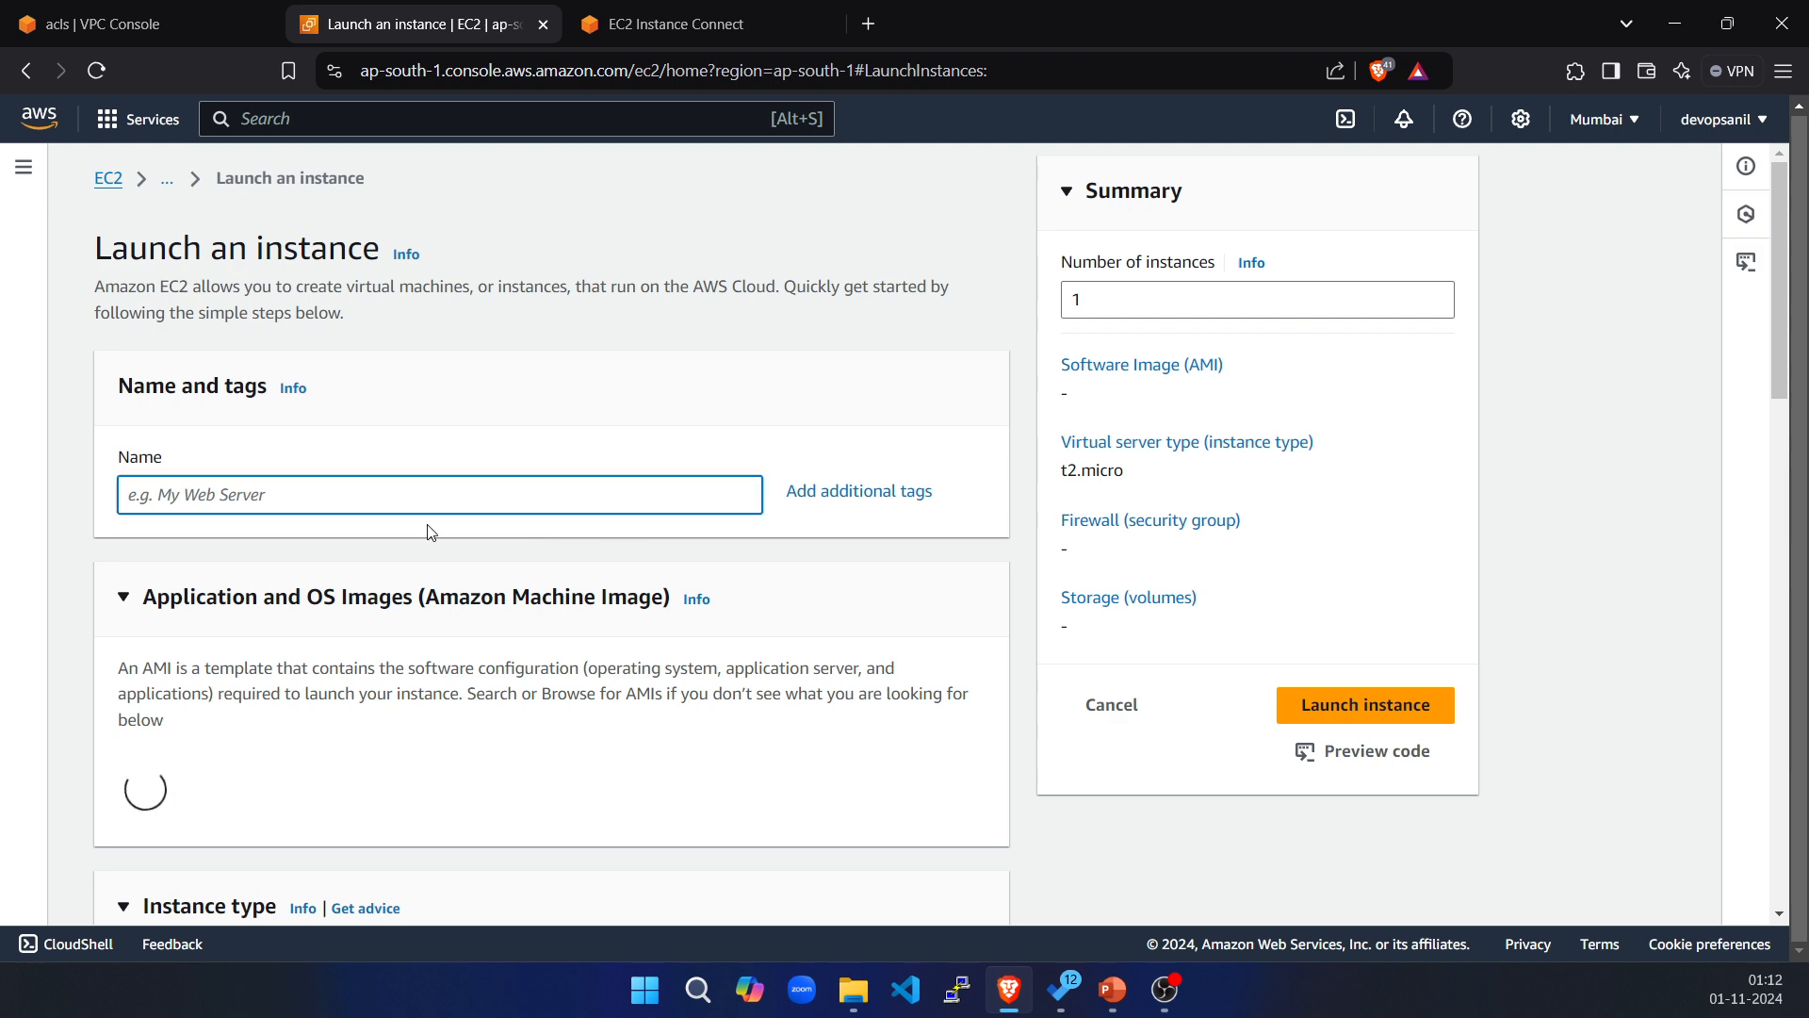
pyautogui.write('private-test2')
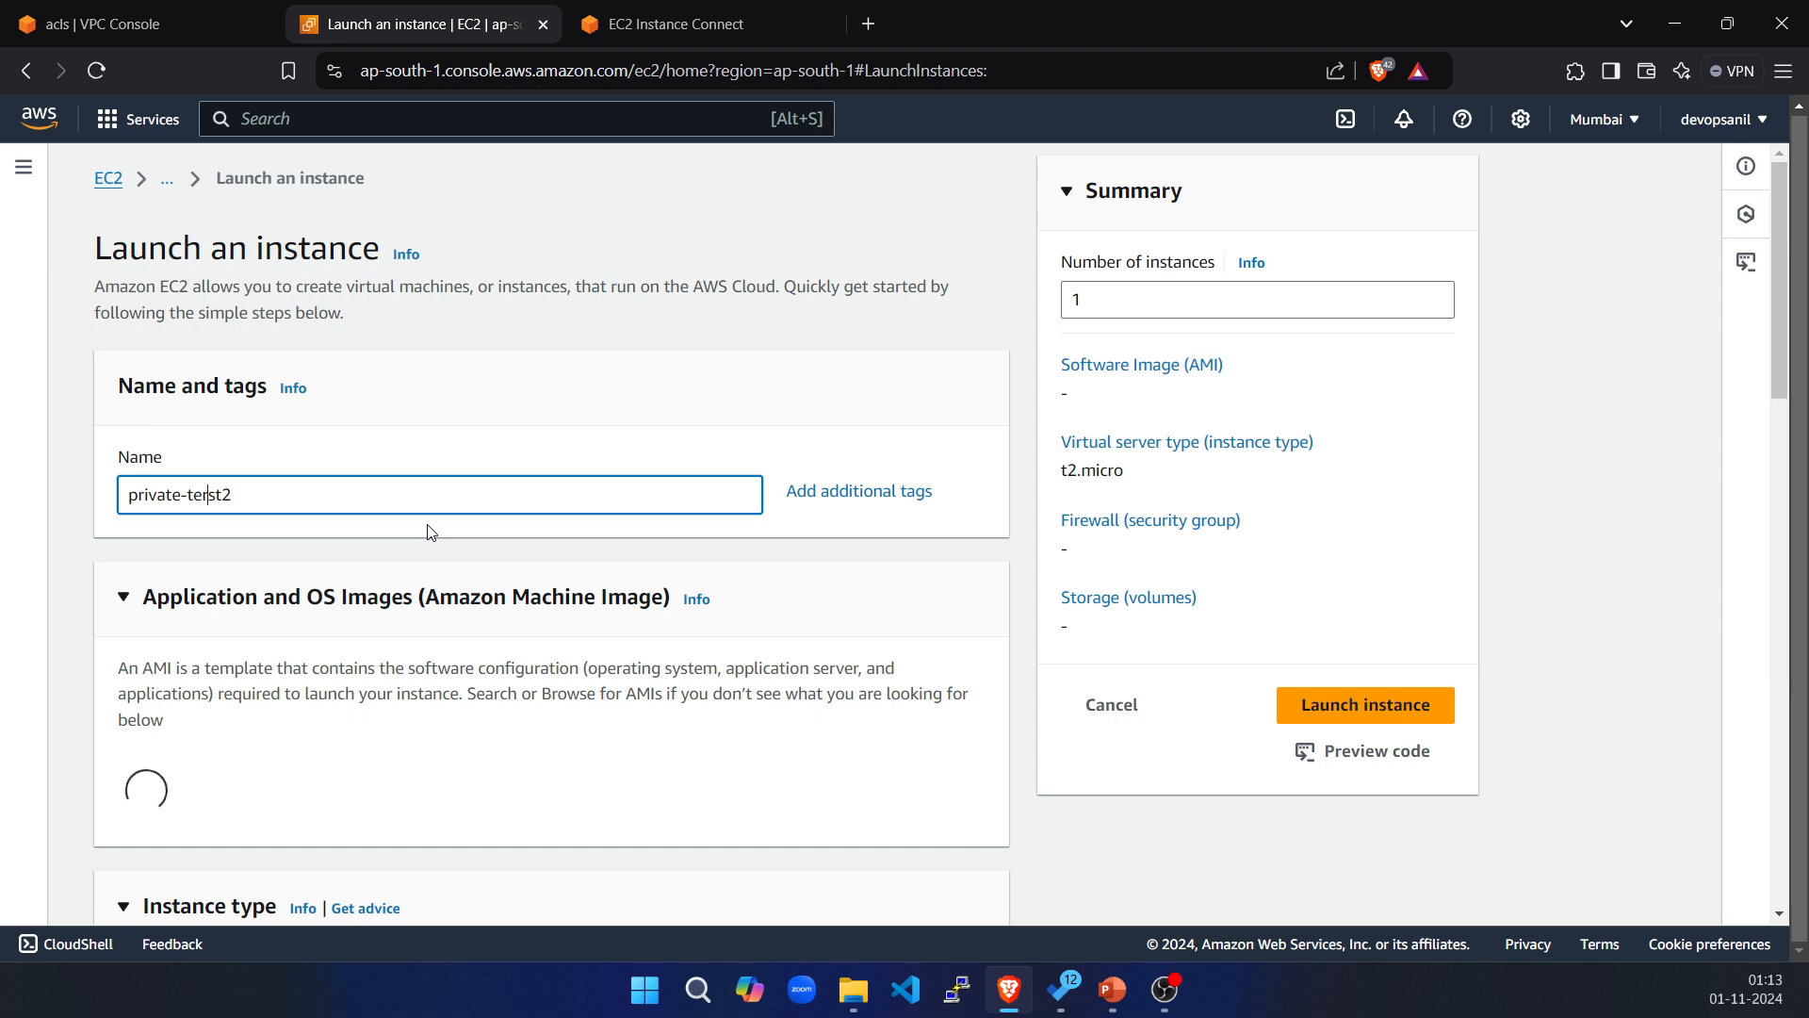
pyautogui.press('BackSpace')
pyautogui.click(851, 613)
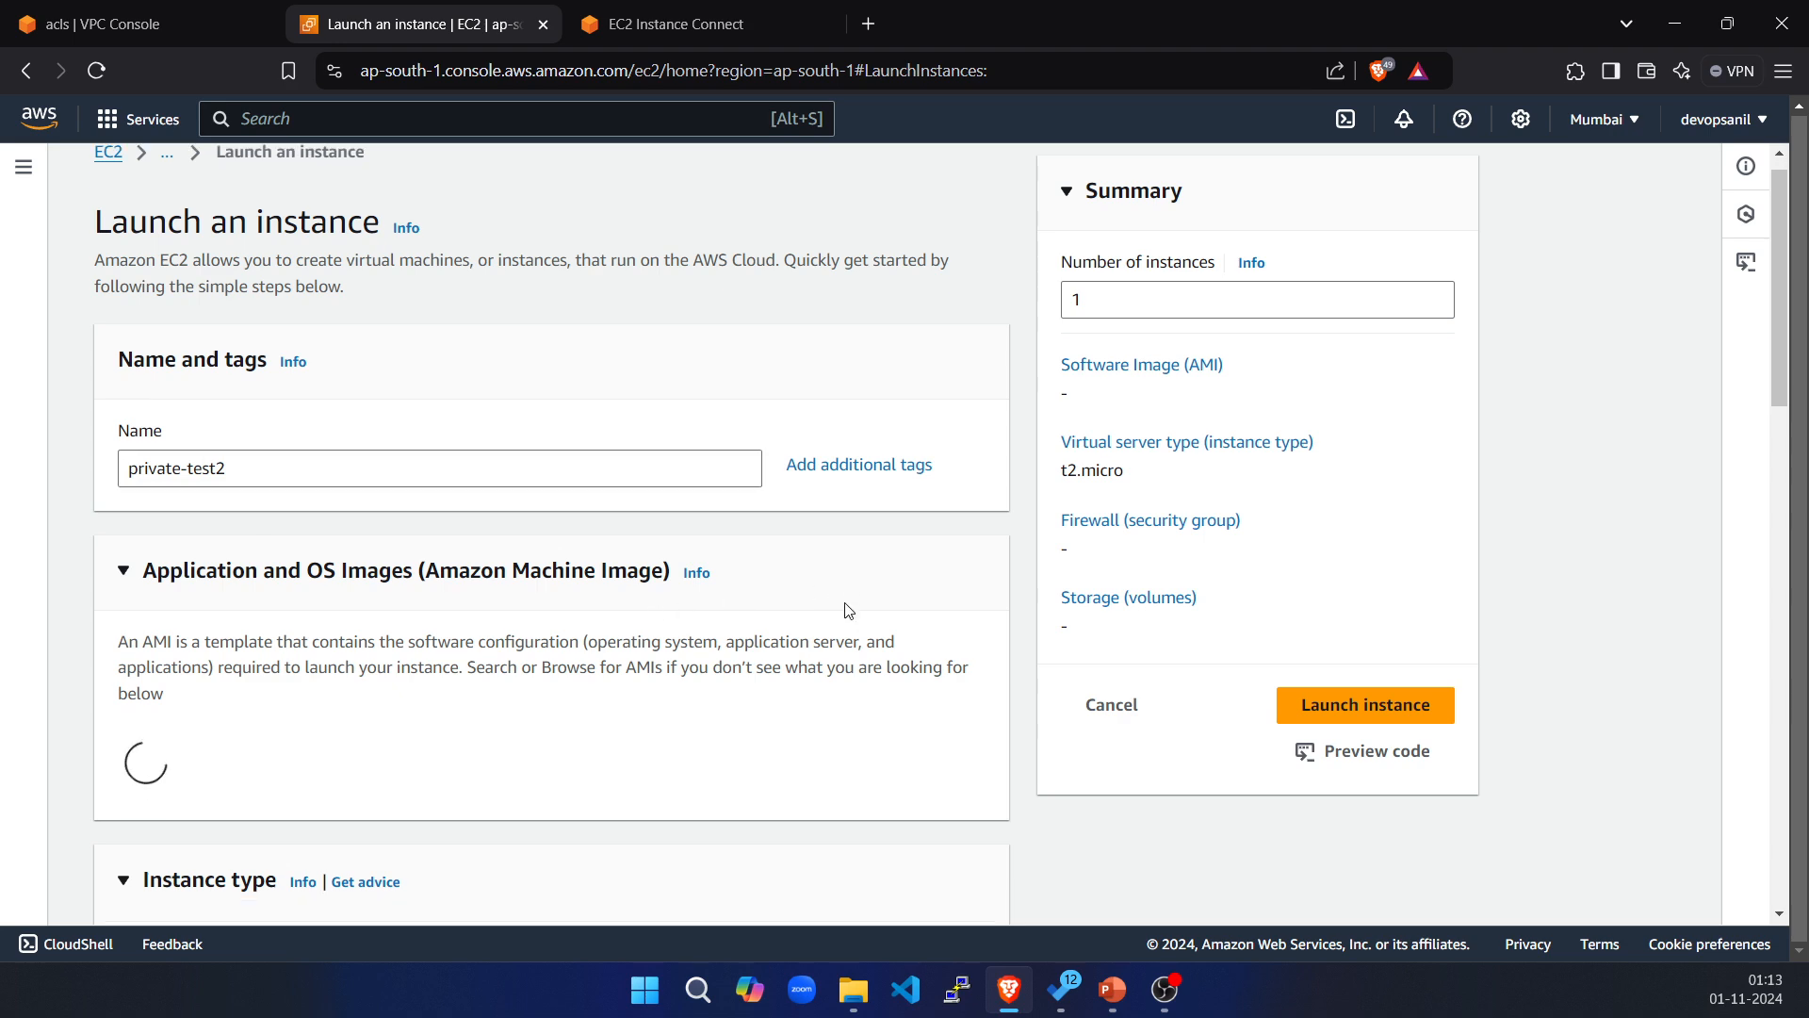
# Choose Ubuntu as the operating system image for the private-test2 instance.
pyautogui.scroll(-3, 838, 600)
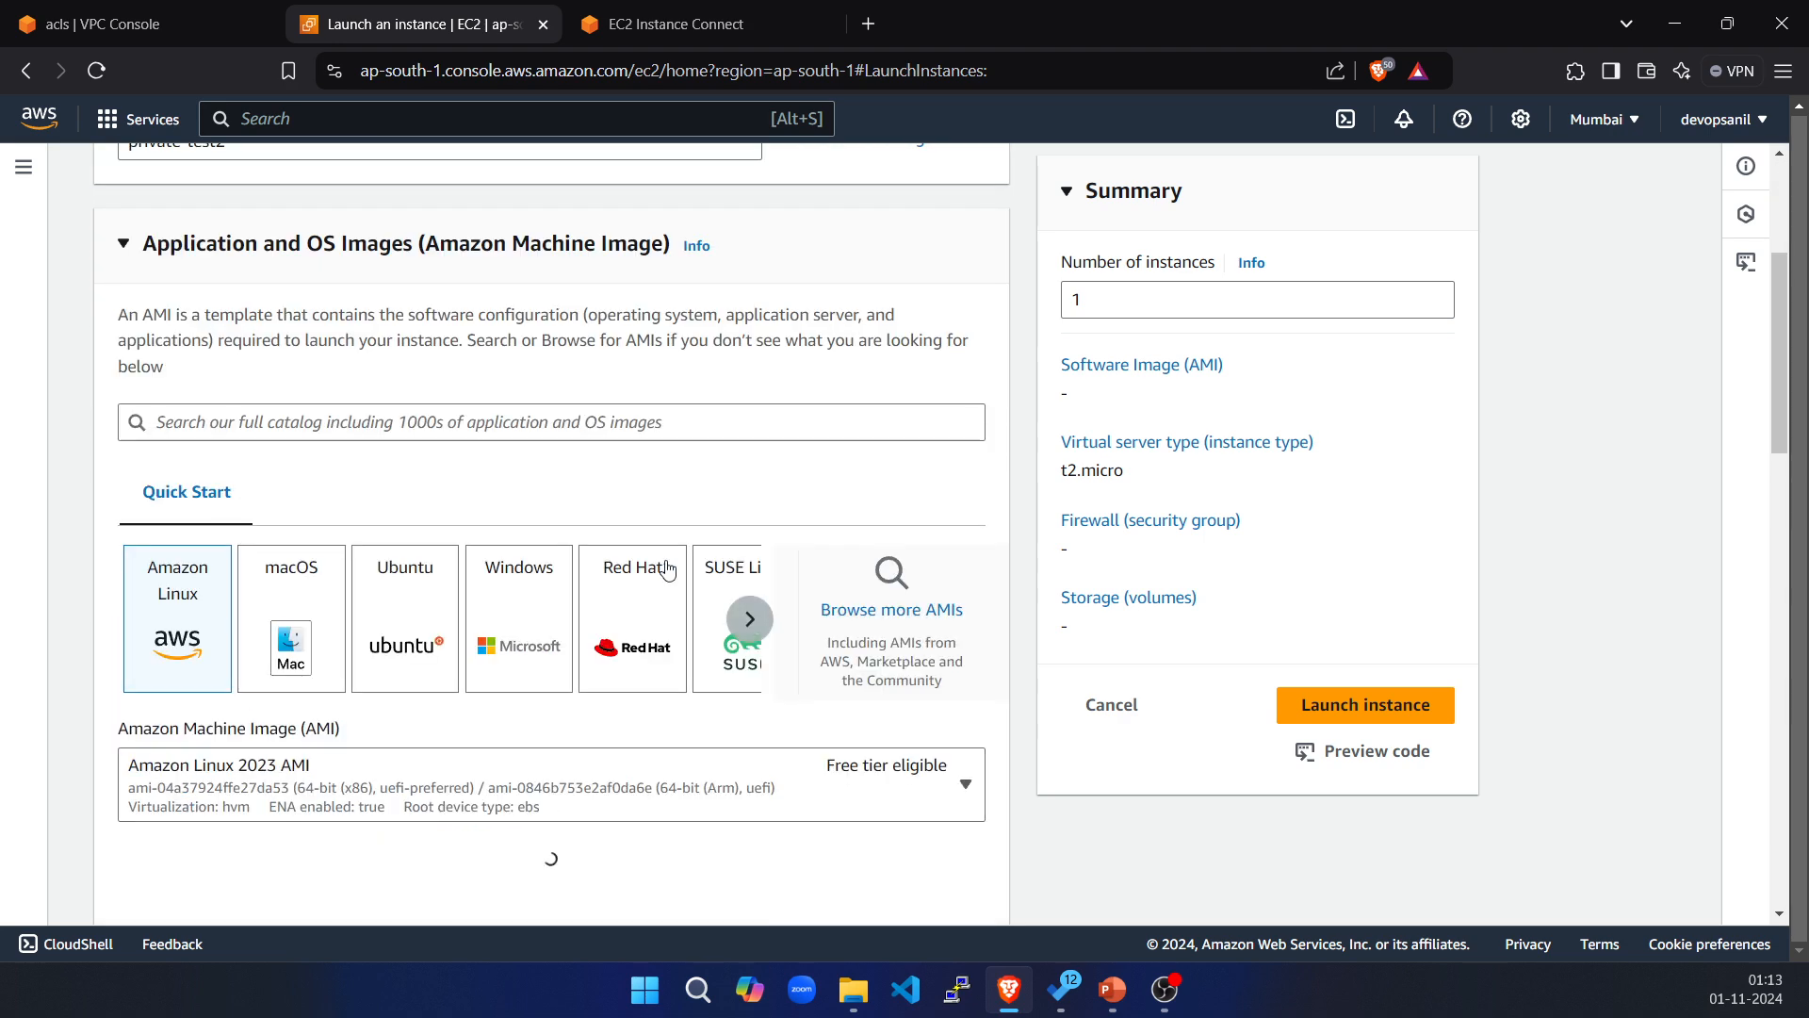
pyautogui.scroll(-5, 512, 633)
pyautogui.scroll(6, 618, 496)
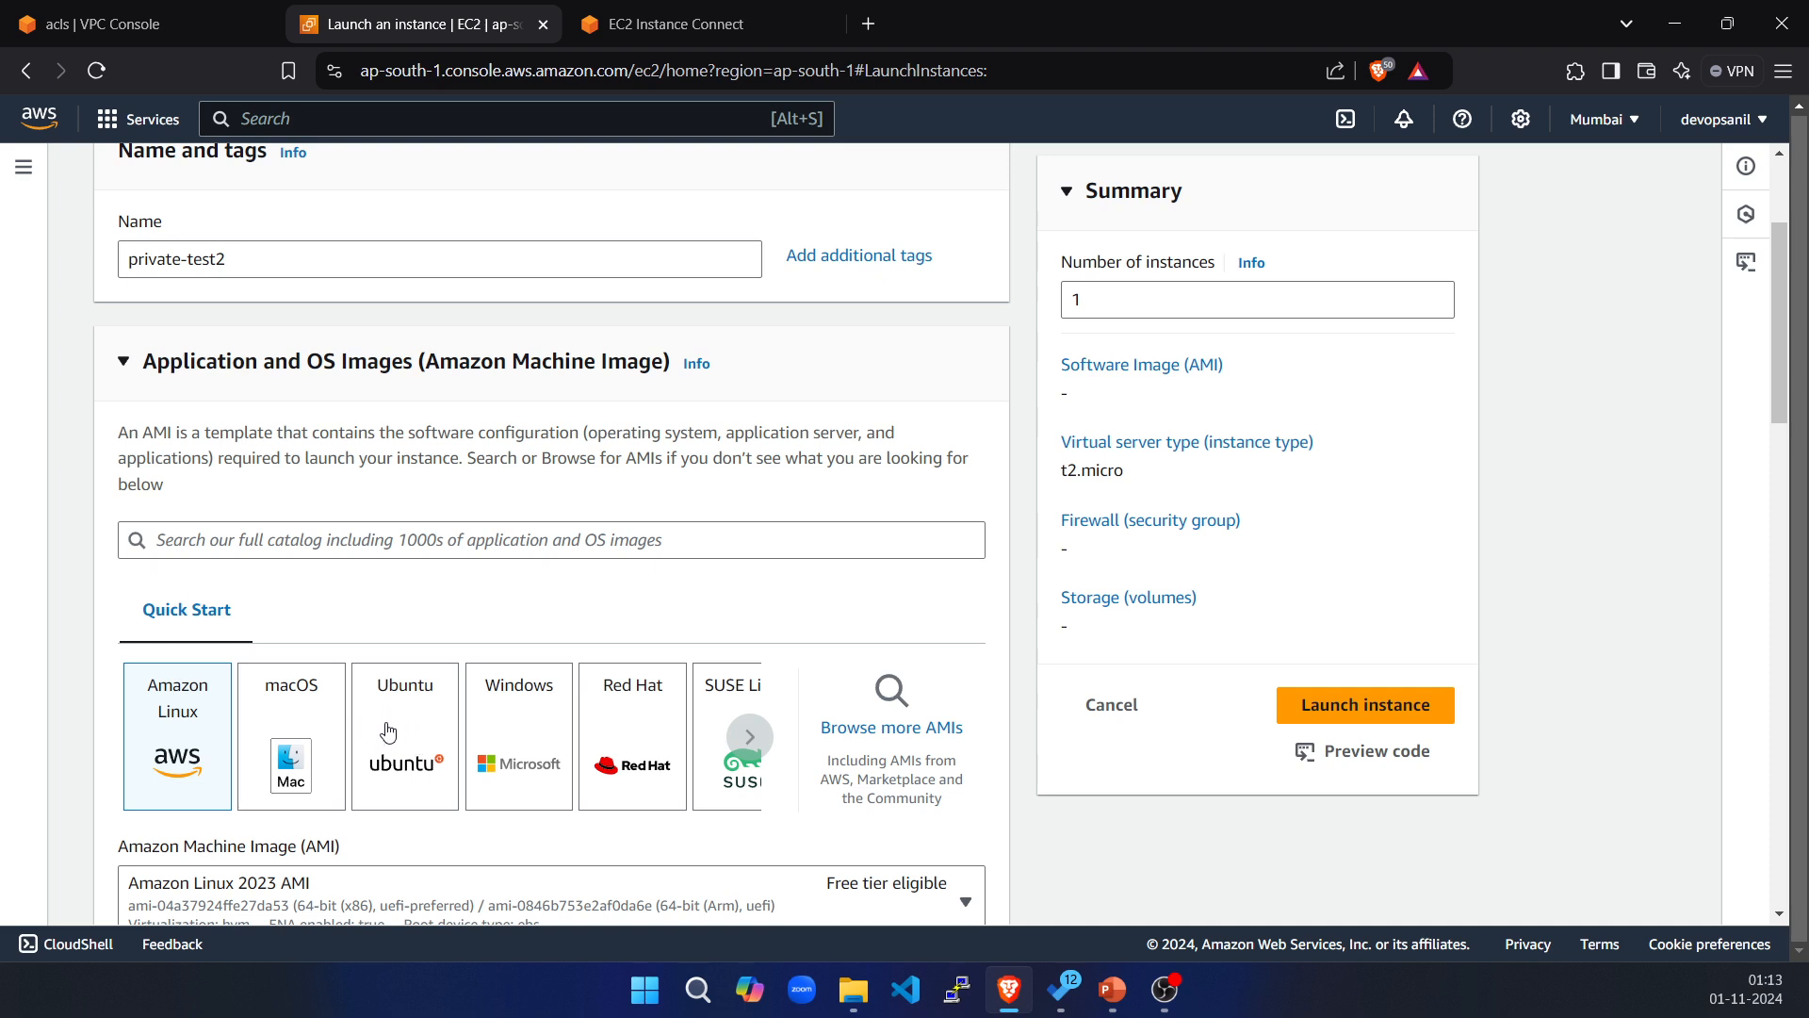
pyautogui.click(387, 731)
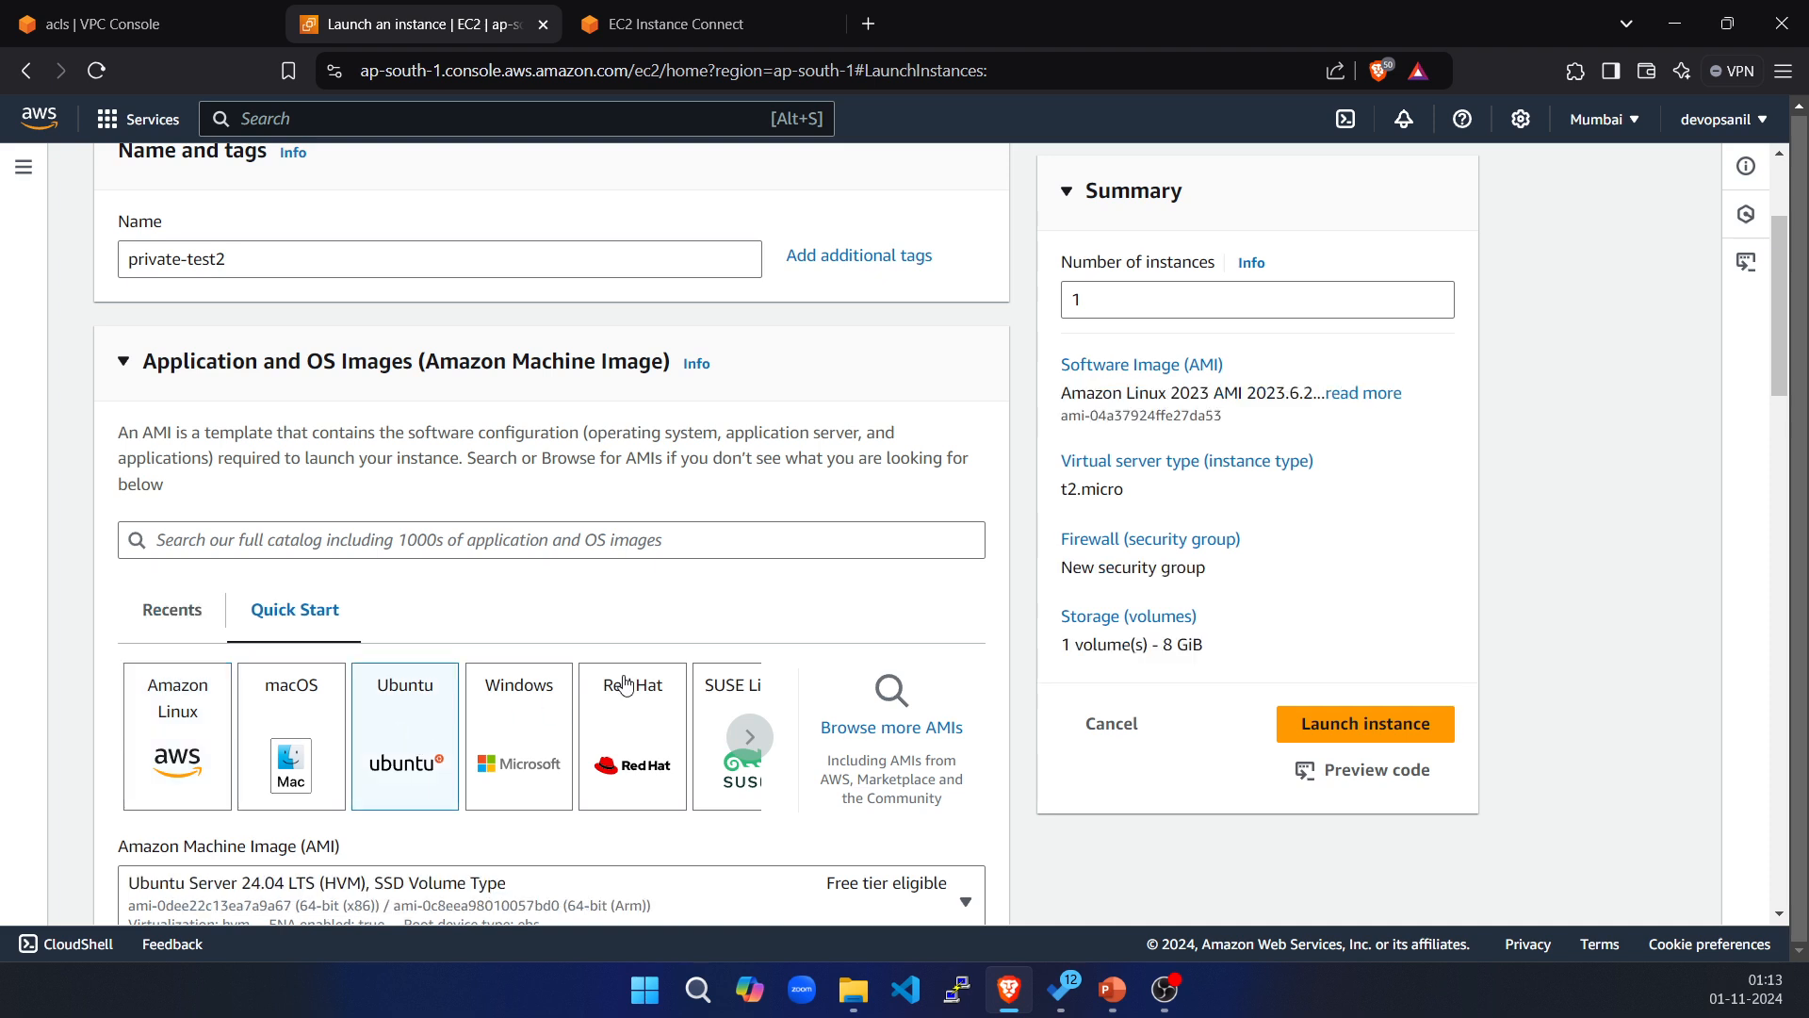
pyautogui.scroll(-4, 660, 648)
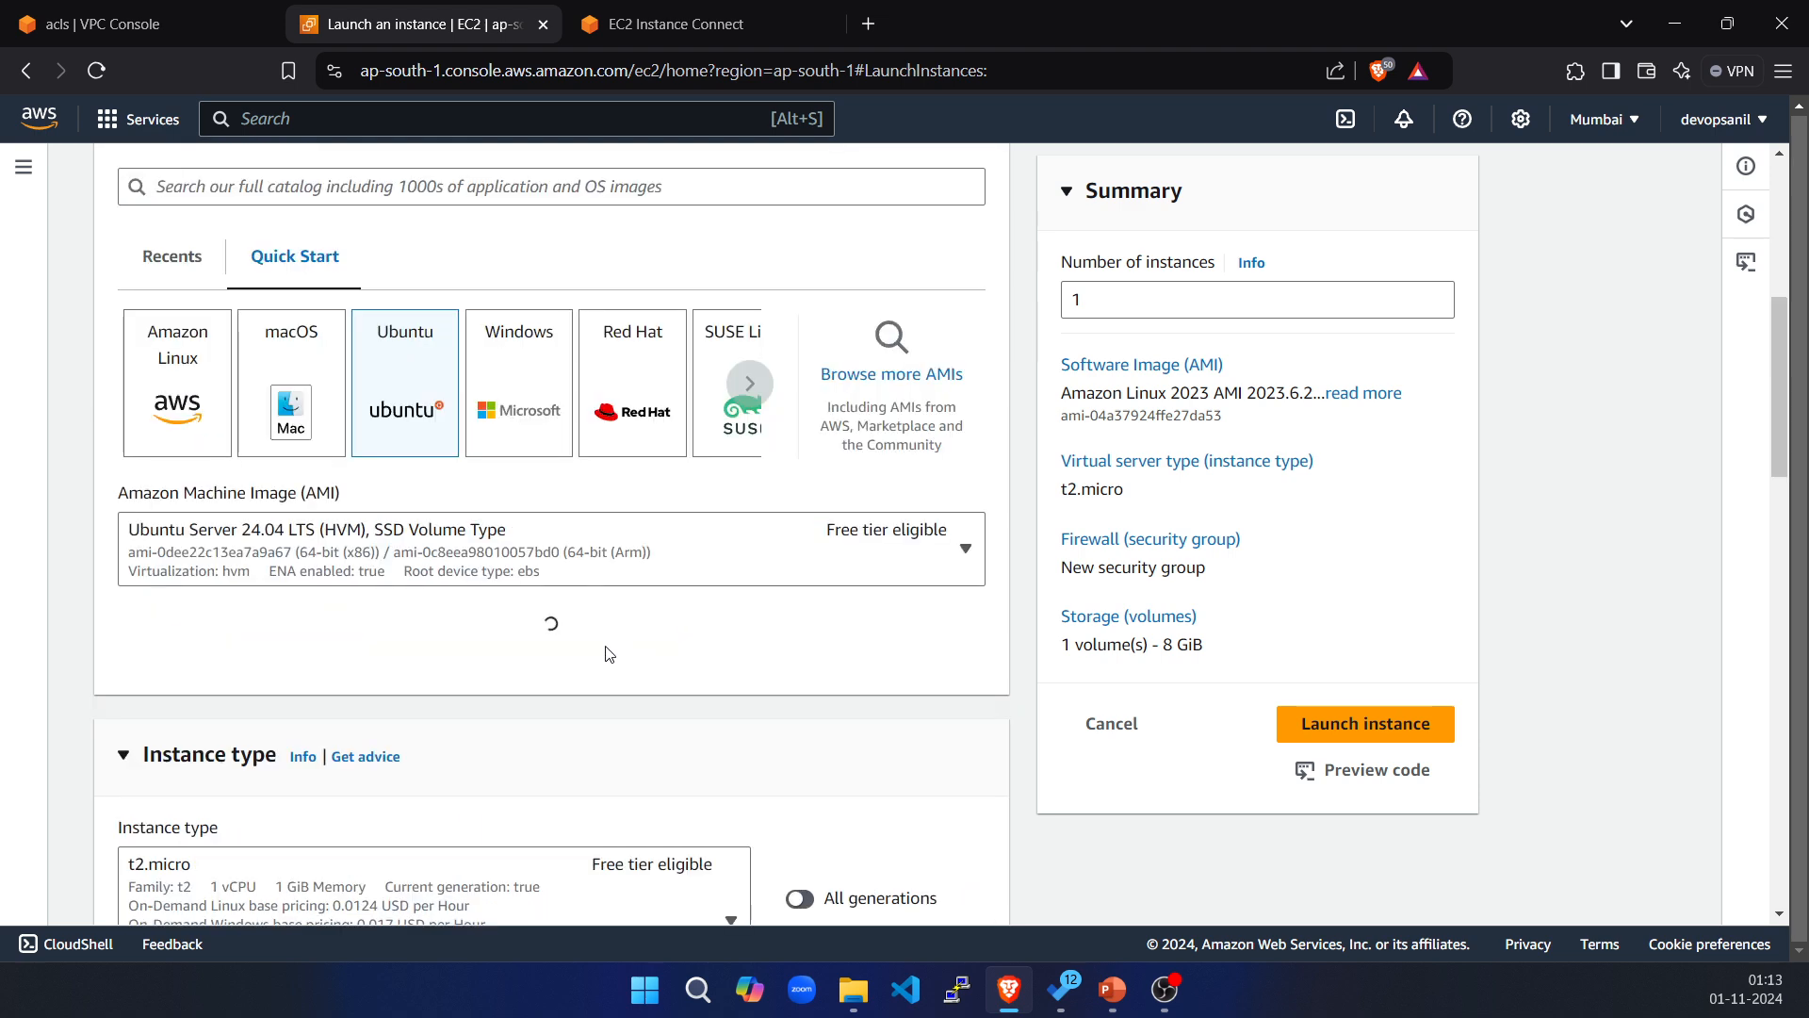
pyautogui.scroll(-2, 607, 654)
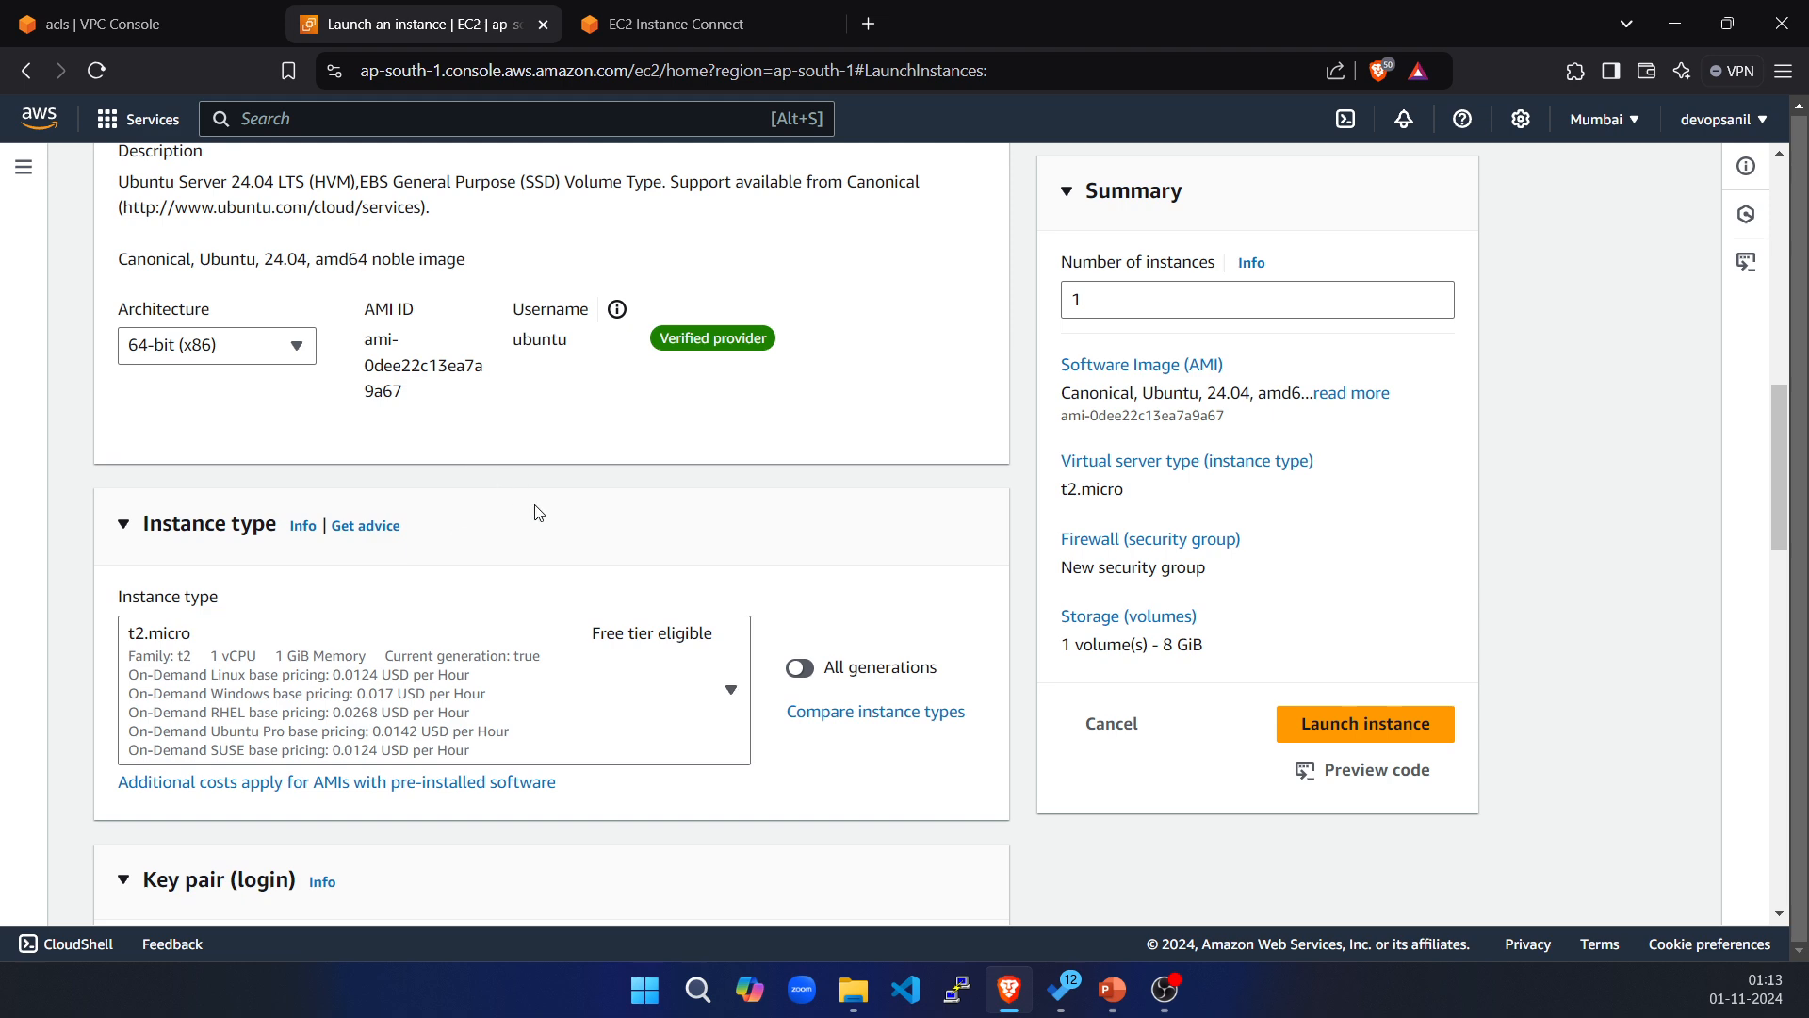
# Create a new RSA key pair named devops-anil in .pem format and save devops-anil.pem to Downloads.
pyautogui.scroll(-6, 533, 513)
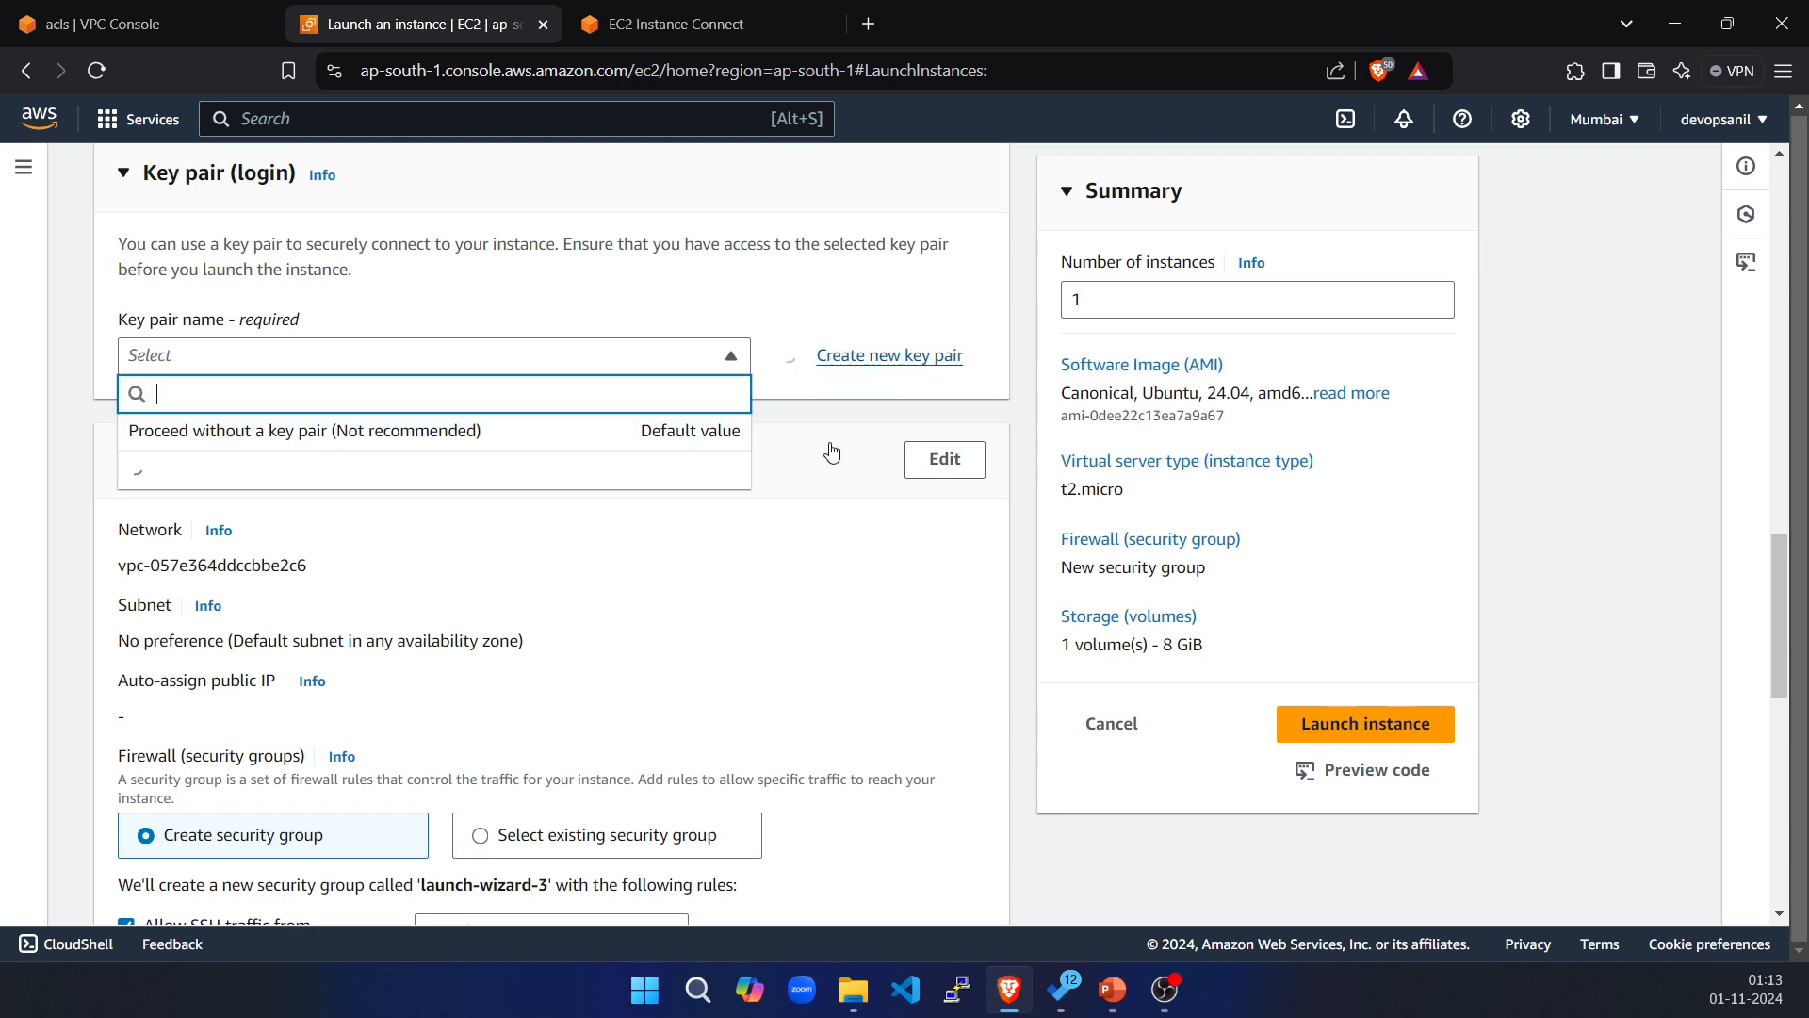
pyautogui.click(877, 359)
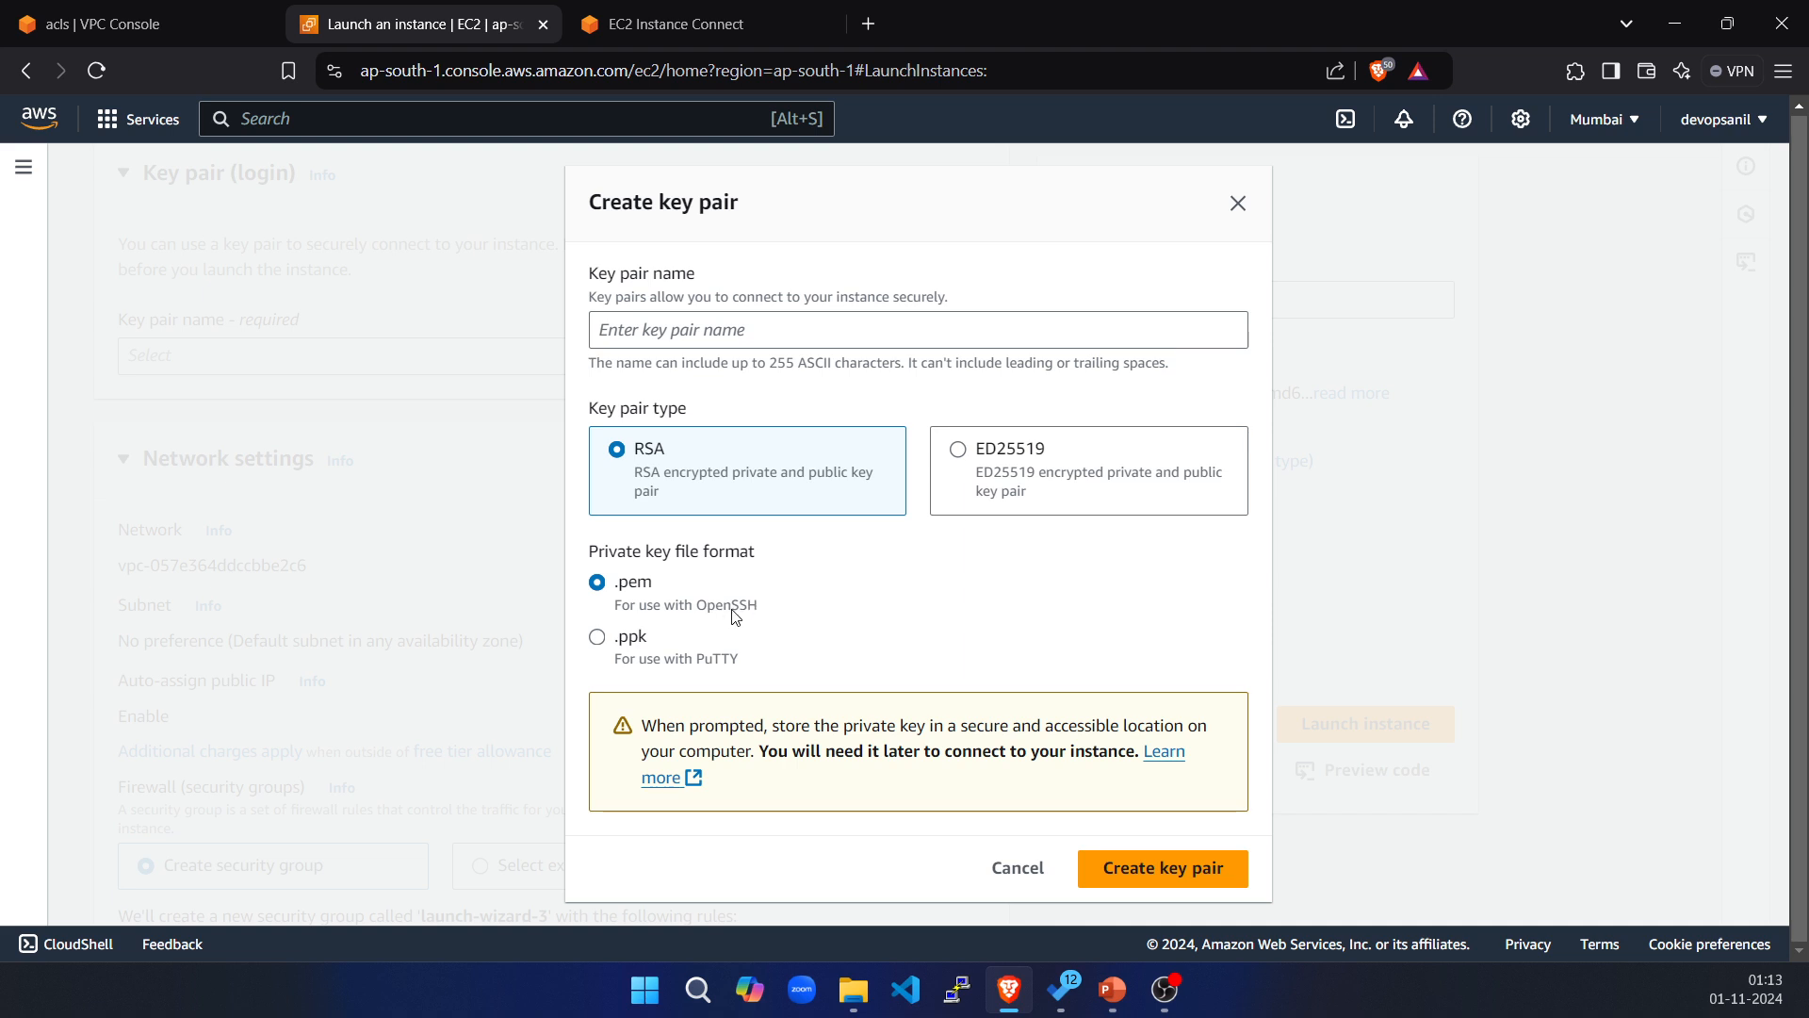
pyautogui.click(697, 341)
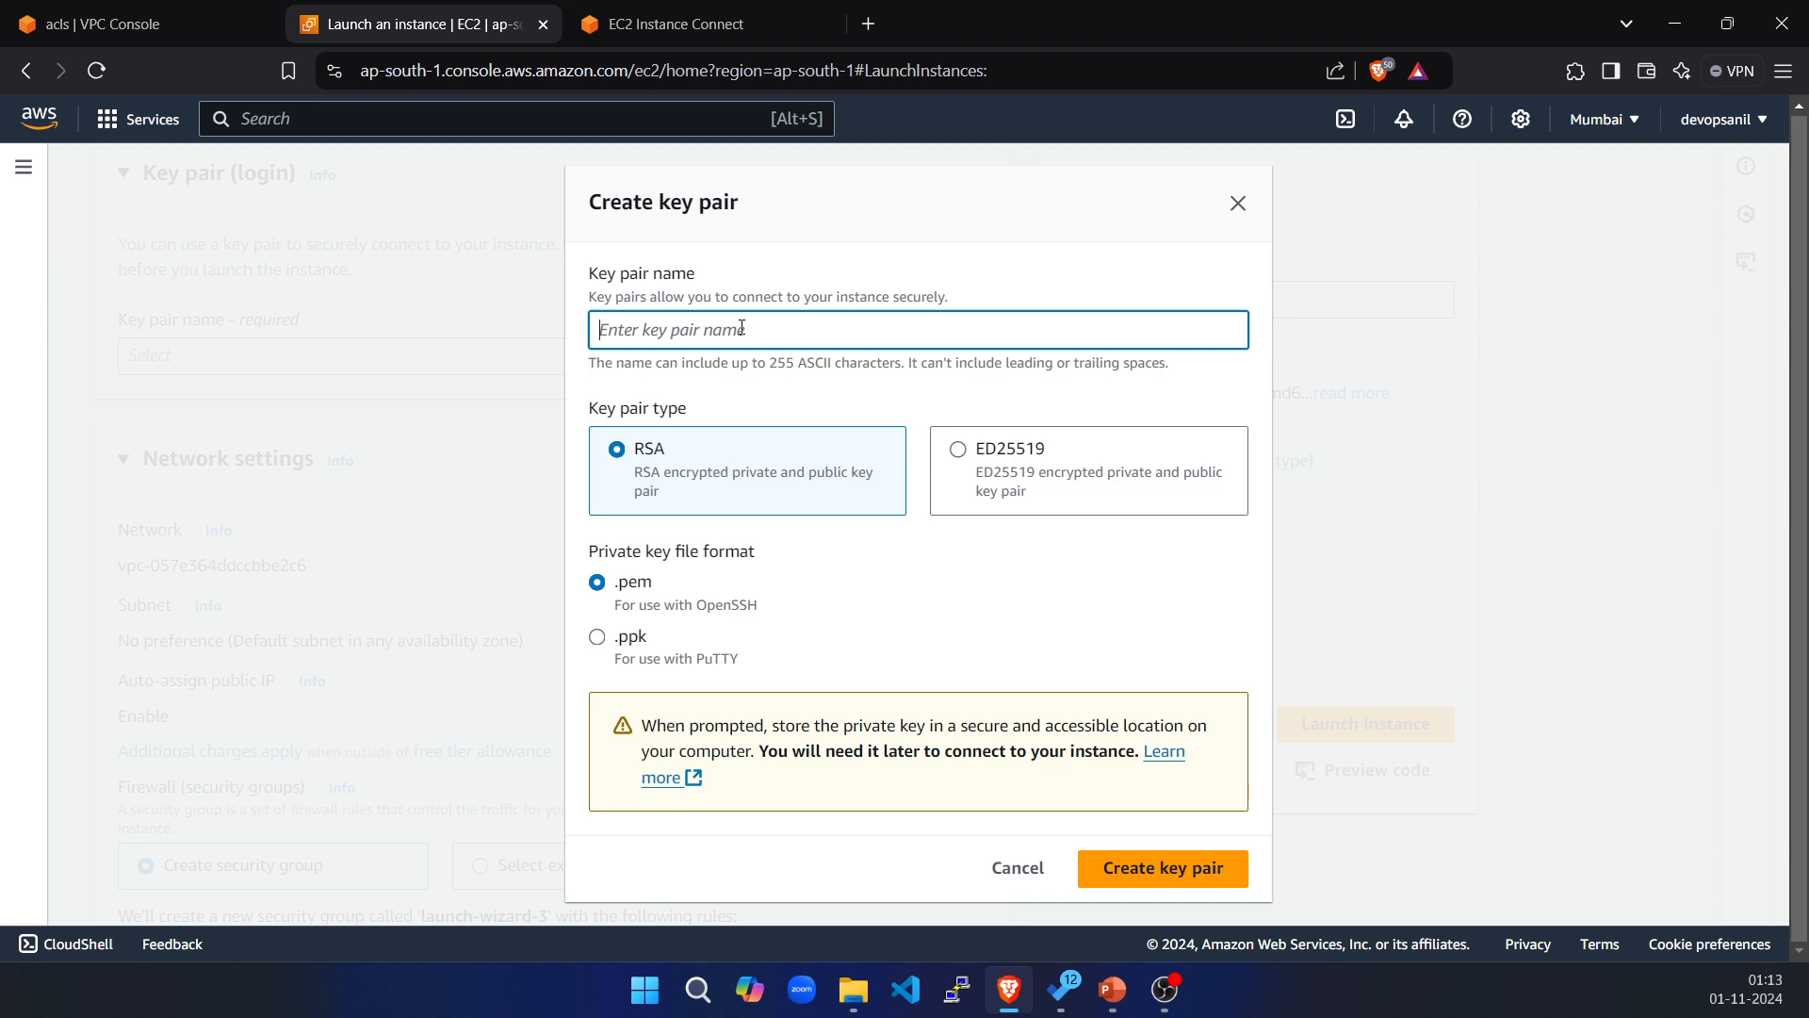
pyautogui.write('devops-anil')
pyautogui.click(1161, 869)
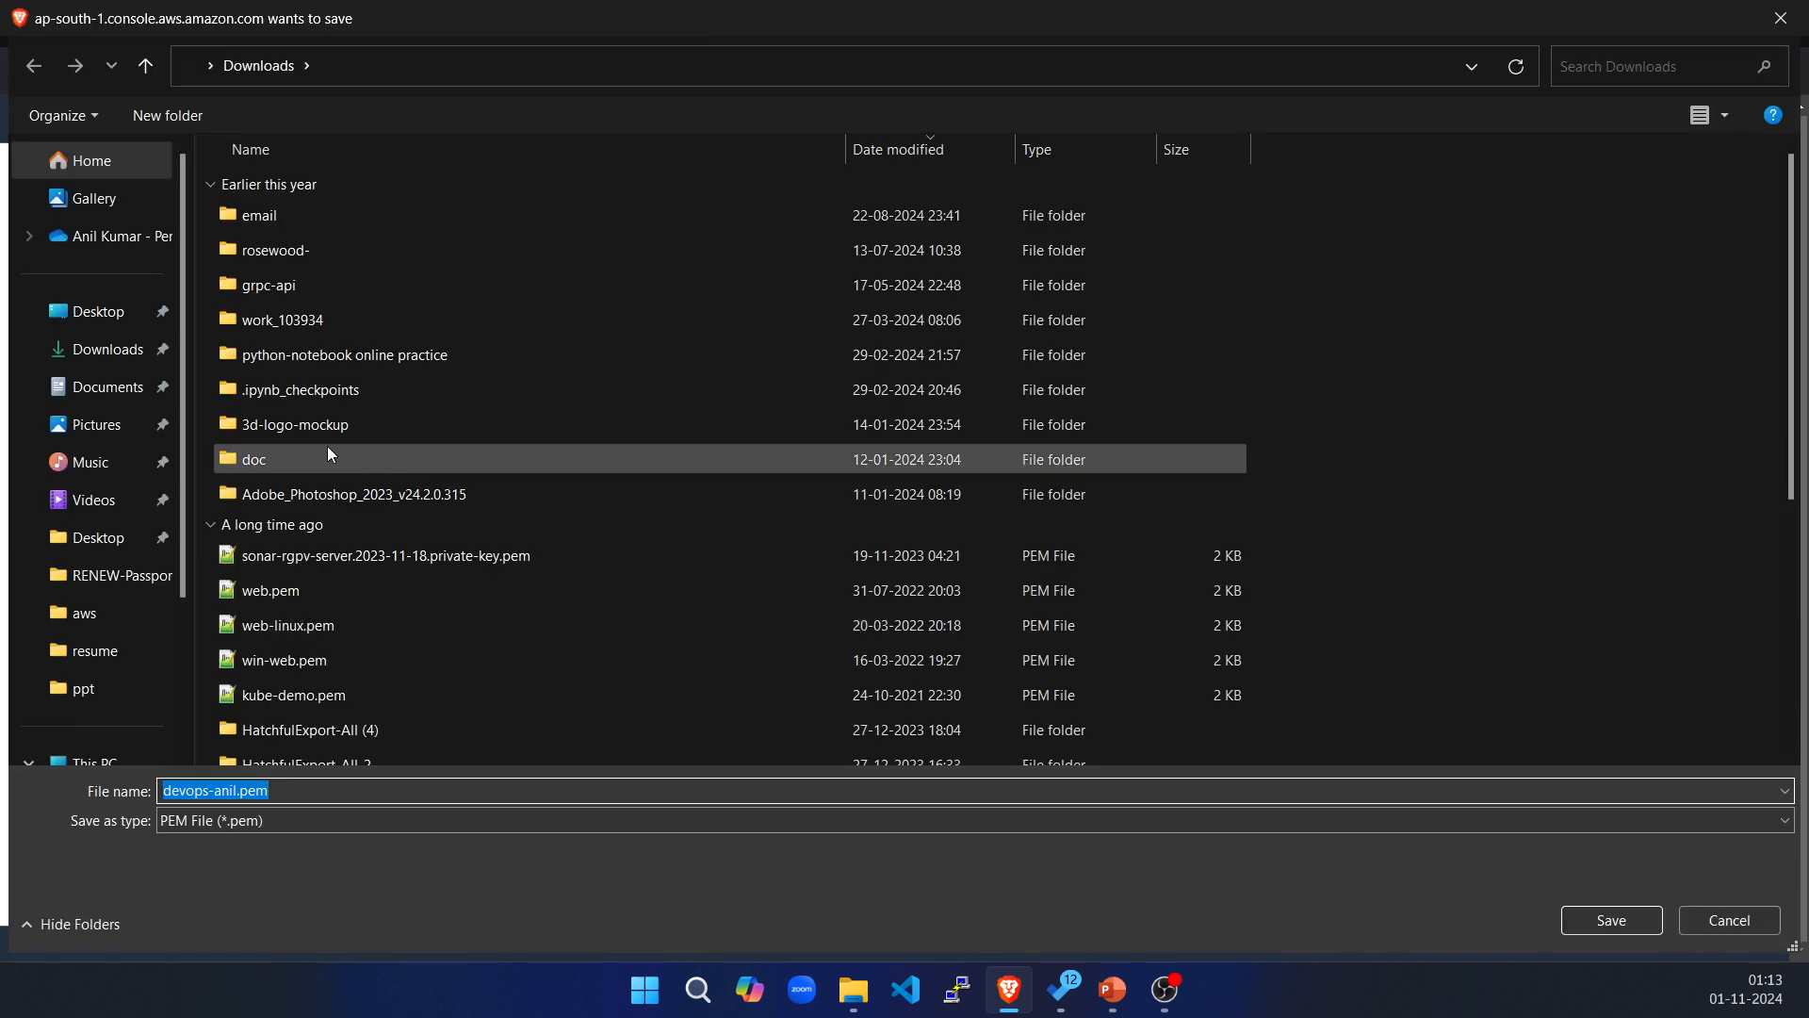
pyautogui.click(1607, 920)
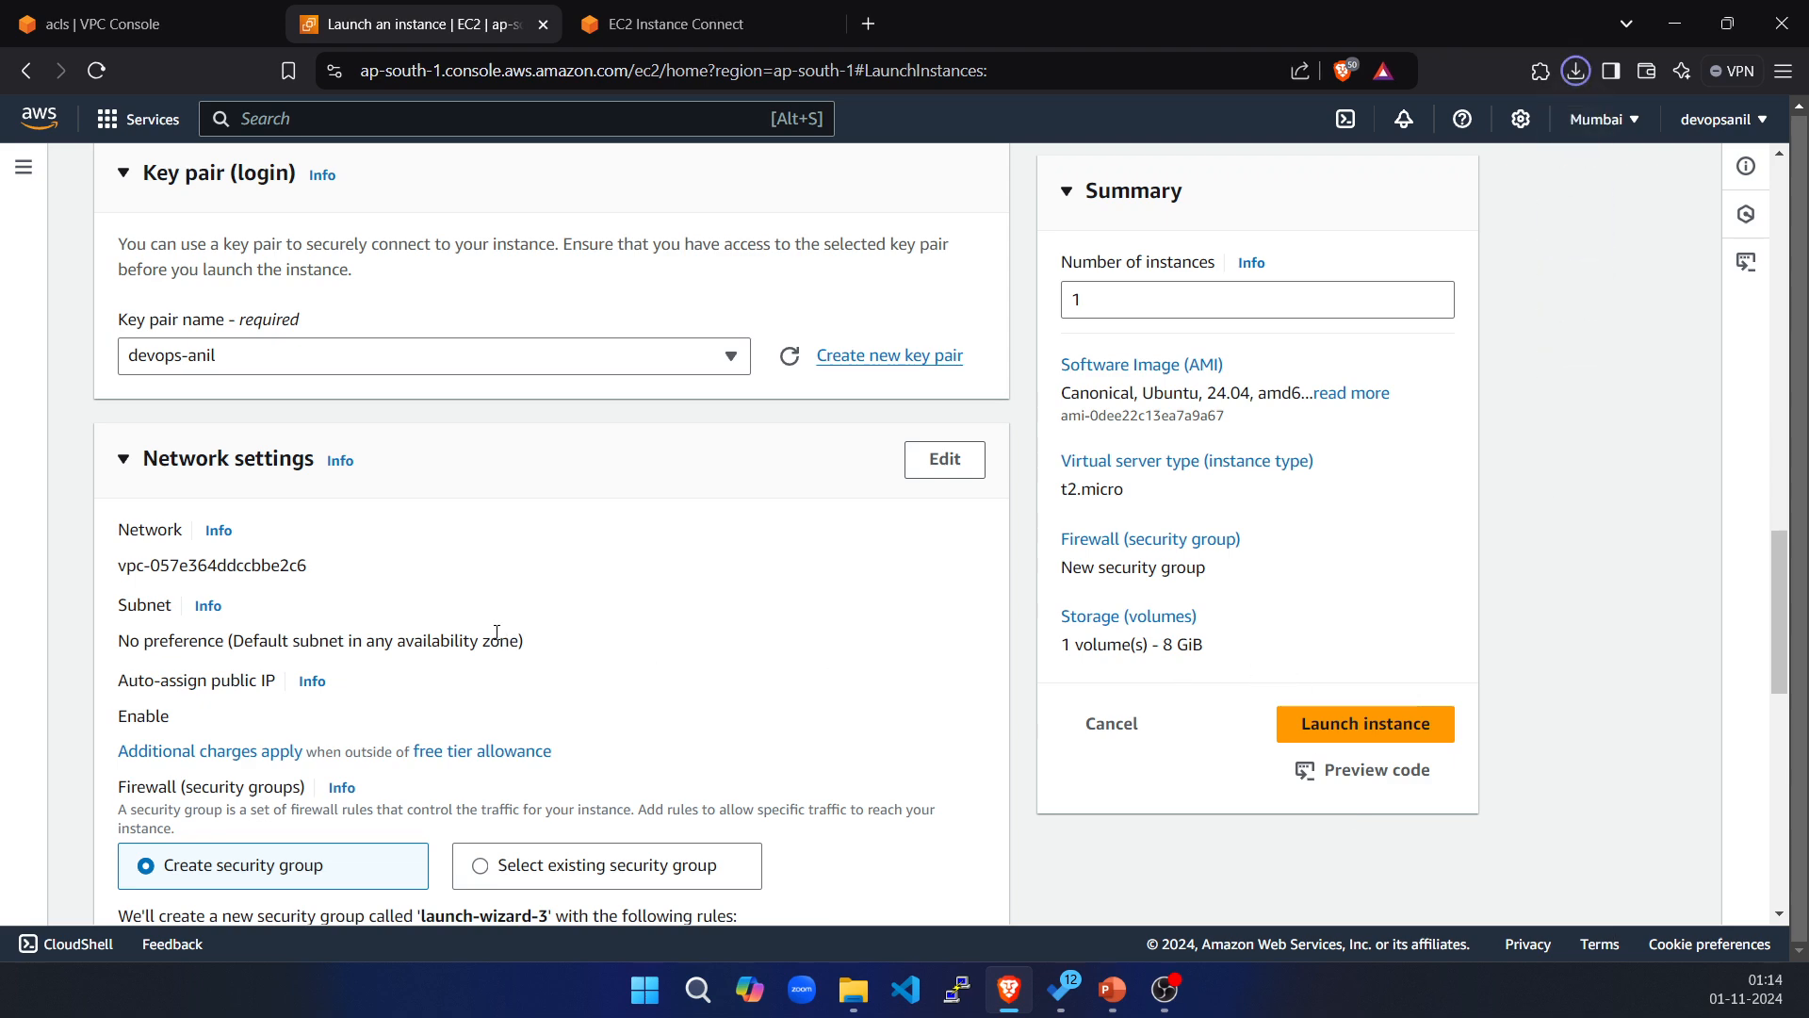
# Set the firewall to use an existing security group and view the groups available in the default VPC.
pyautogui.scroll(-4, 514, 635)
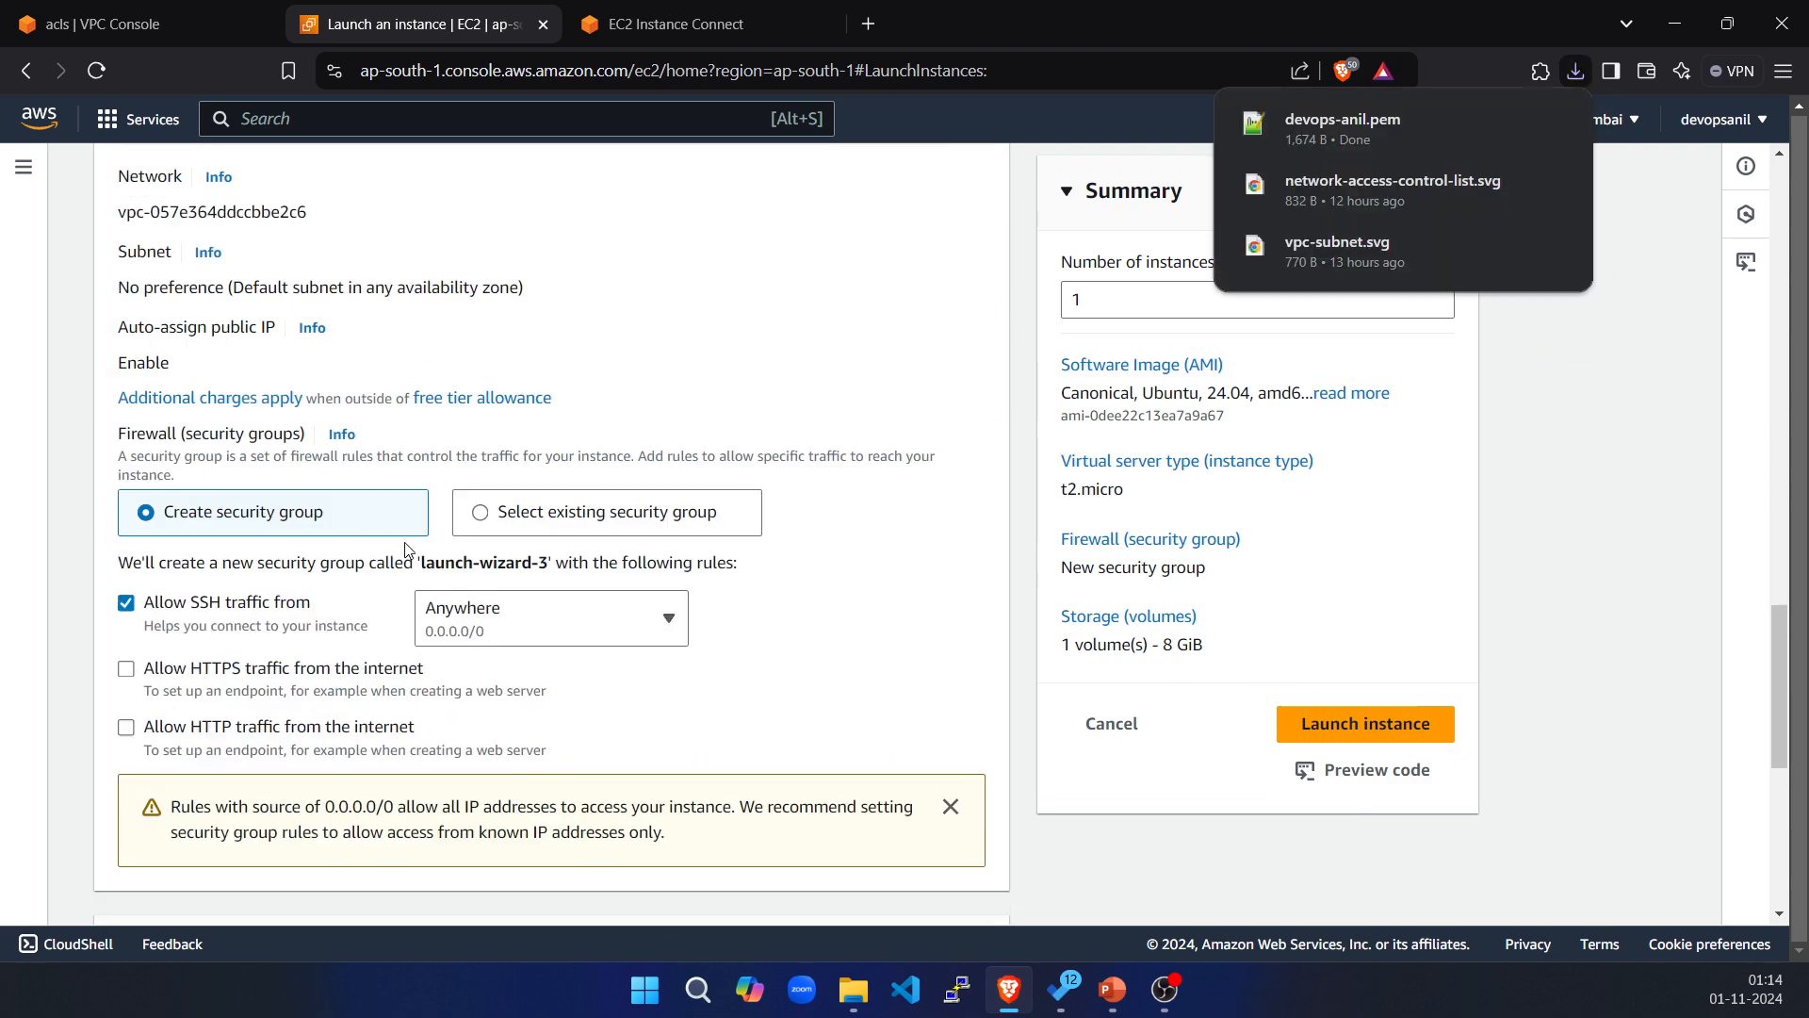
pyautogui.click(480, 517)
pyautogui.click(298, 601)
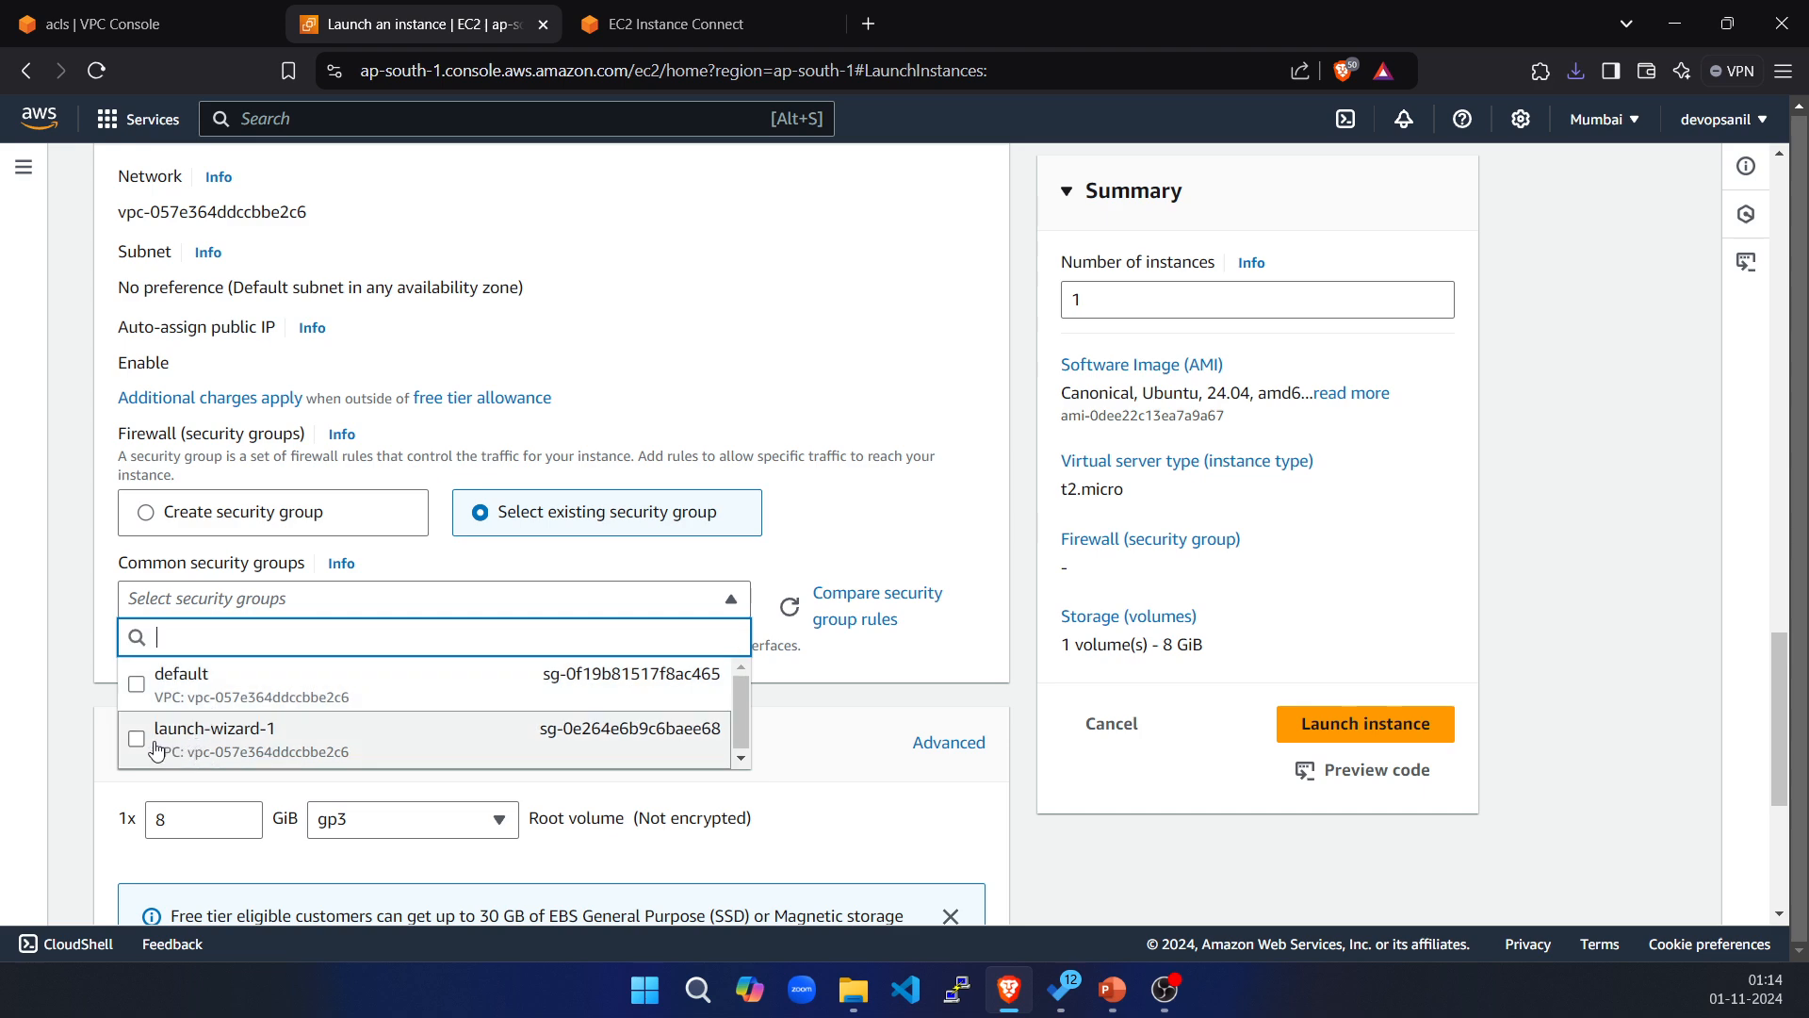
pyautogui.click(777, 345)
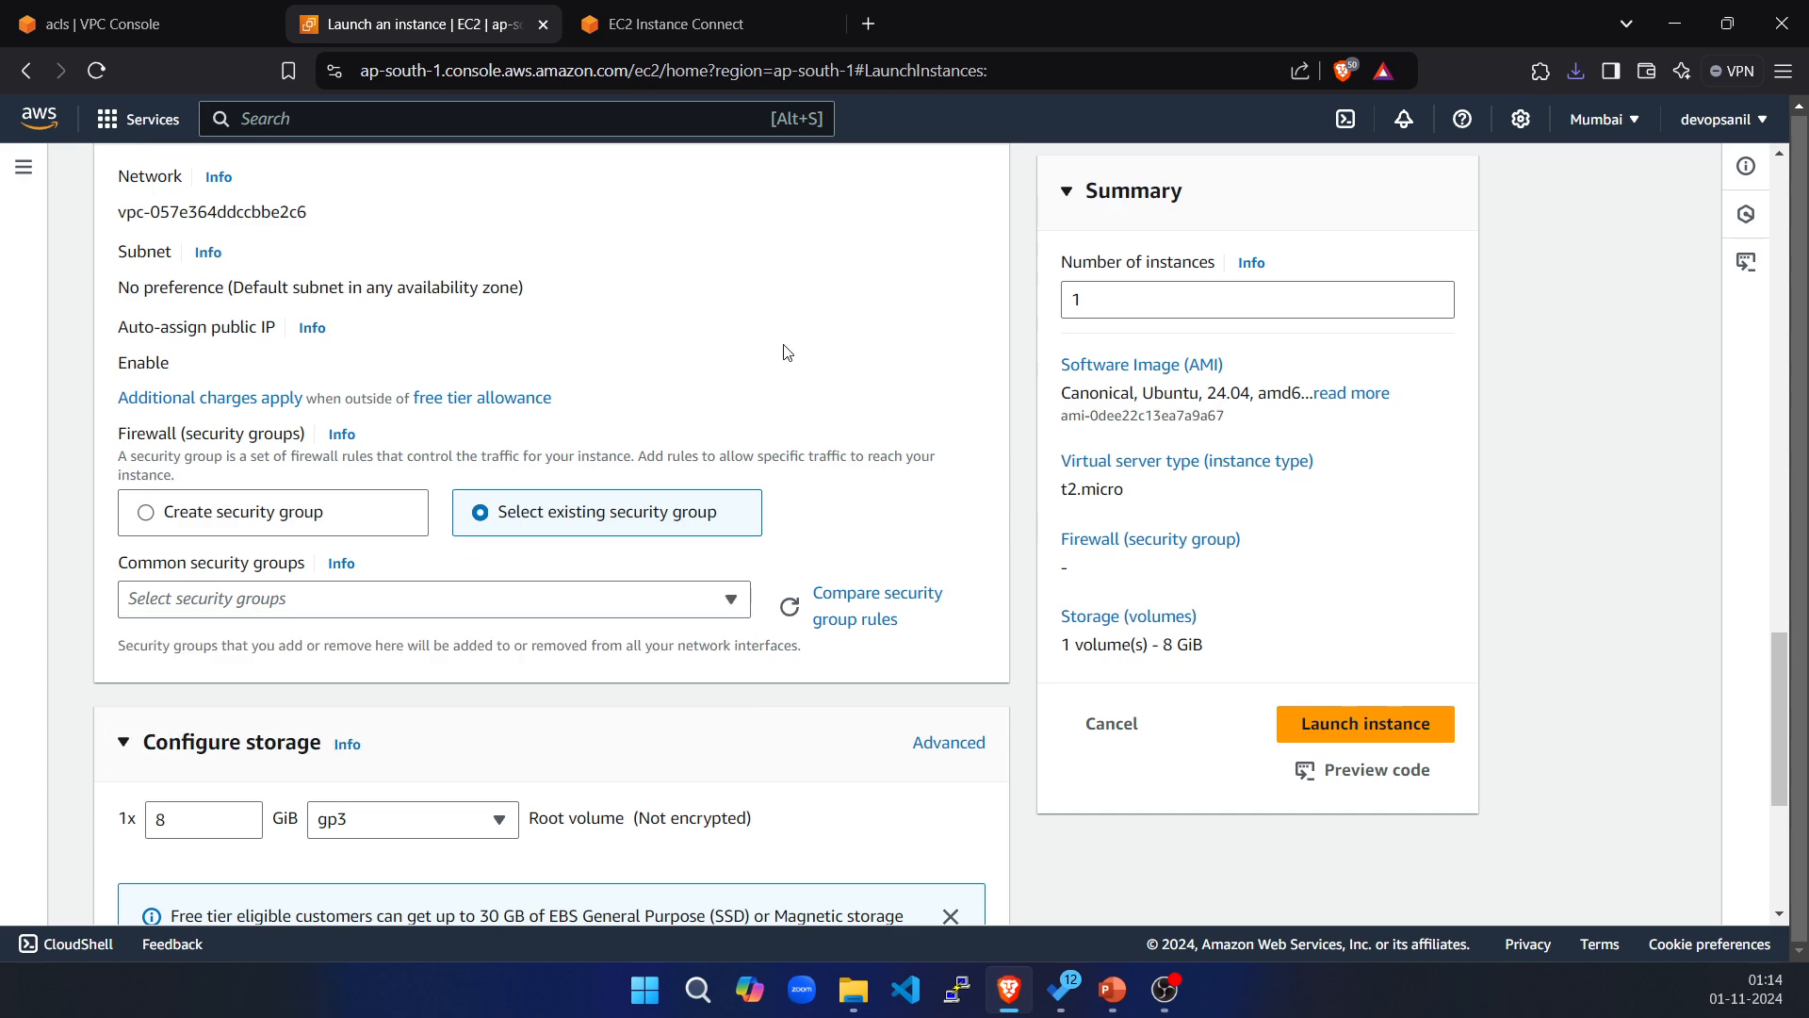
# Edit the network settings to place the instance in devops-anil-vpc, in the private-subnet-1a subnet.
pyautogui.scroll(3, 774, 368)
pyautogui.click(962, 466)
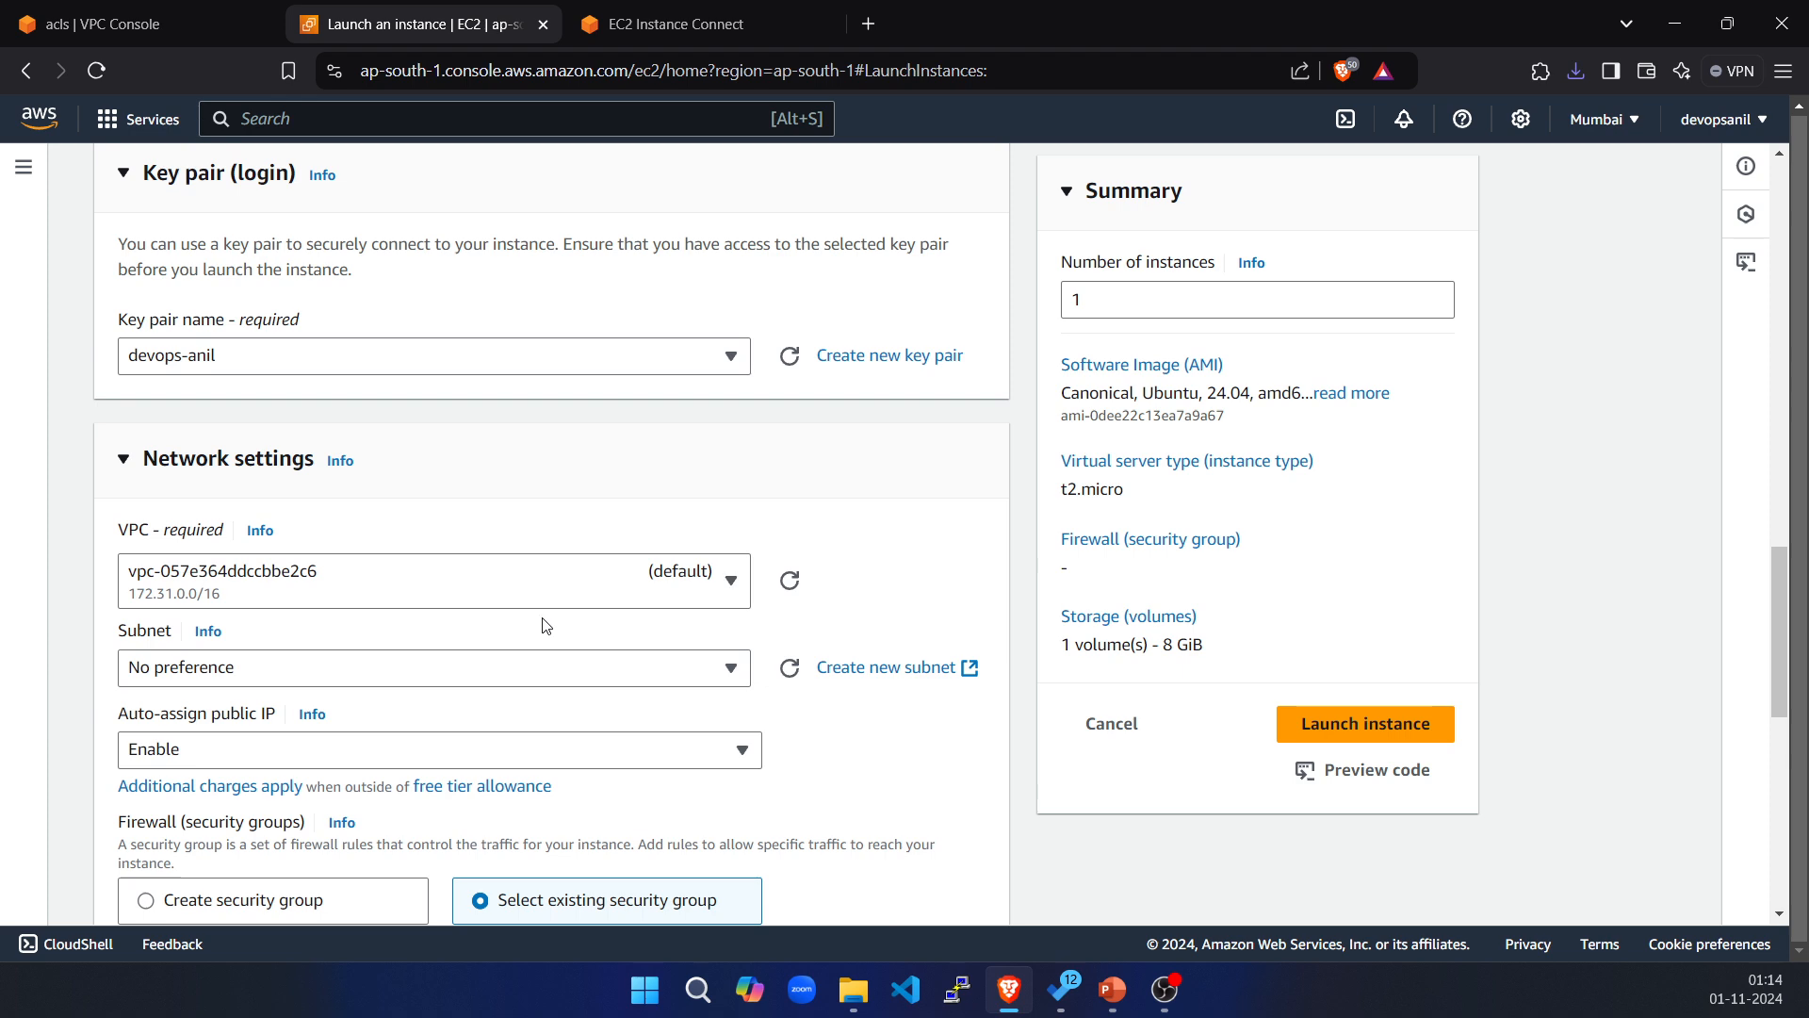
pyautogui.click(634, 601)
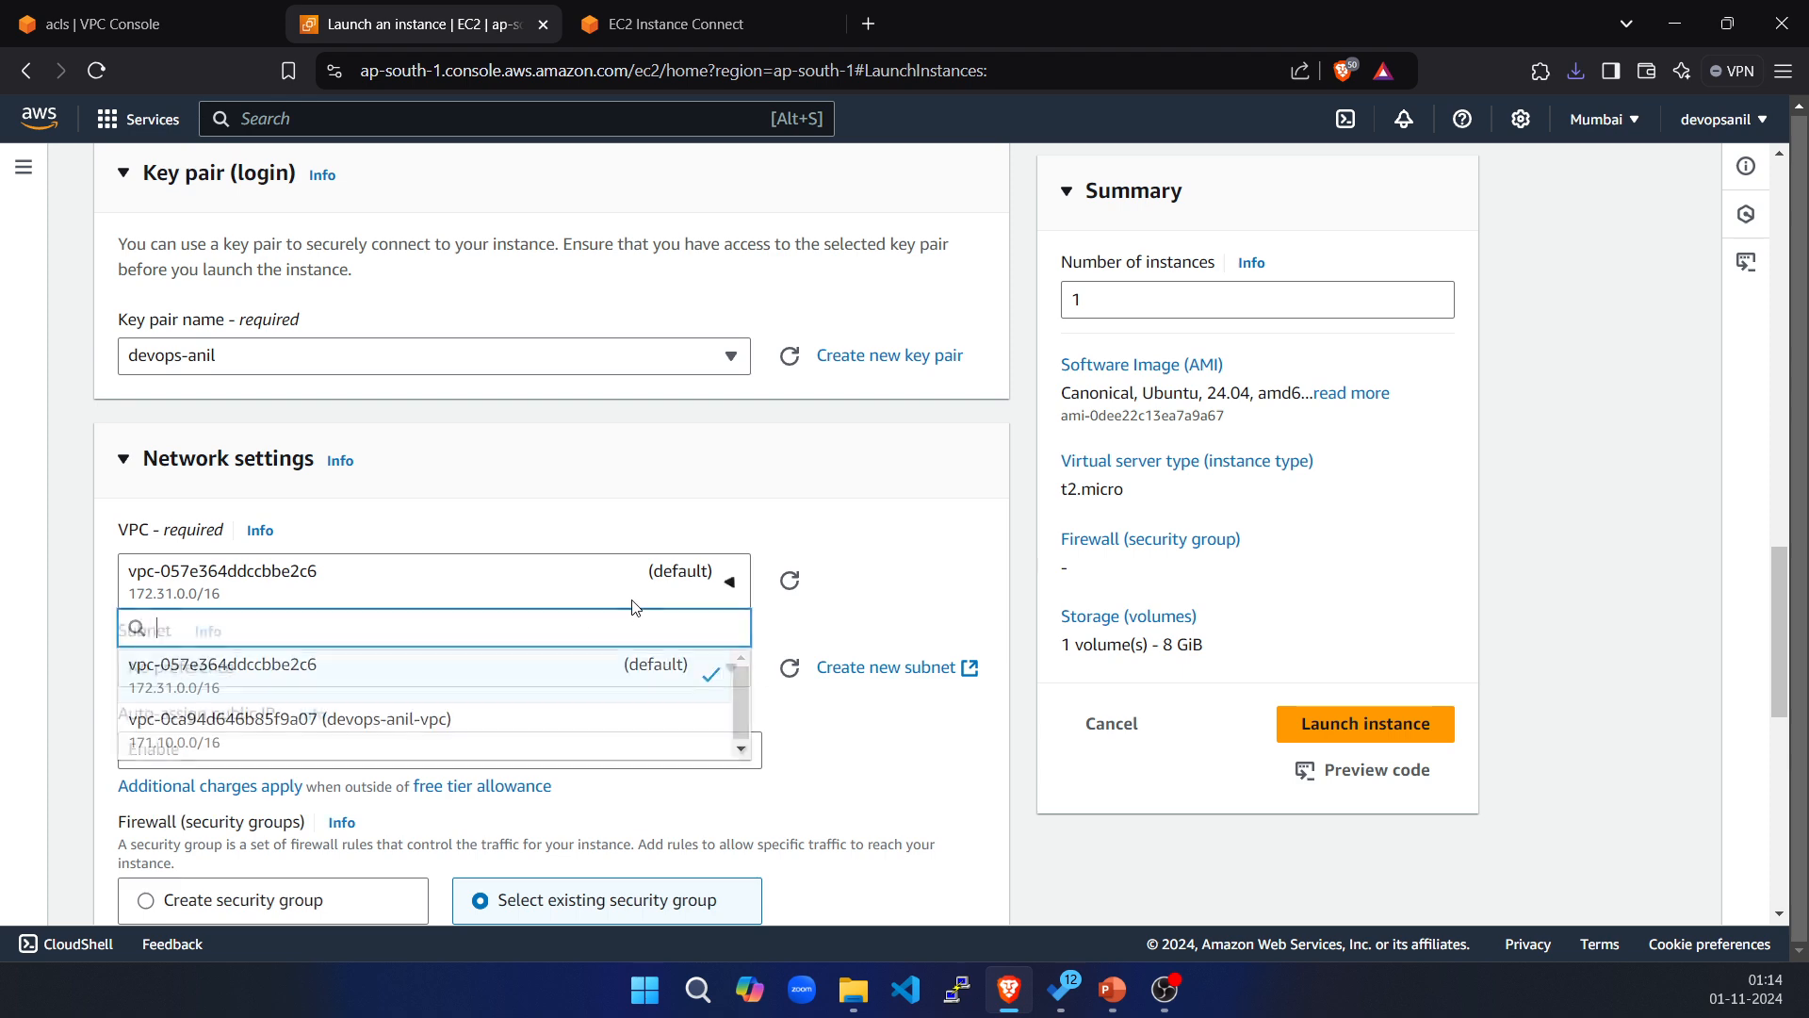
pyautogui.click(325, 734)
pyautogui.click(601, 712)
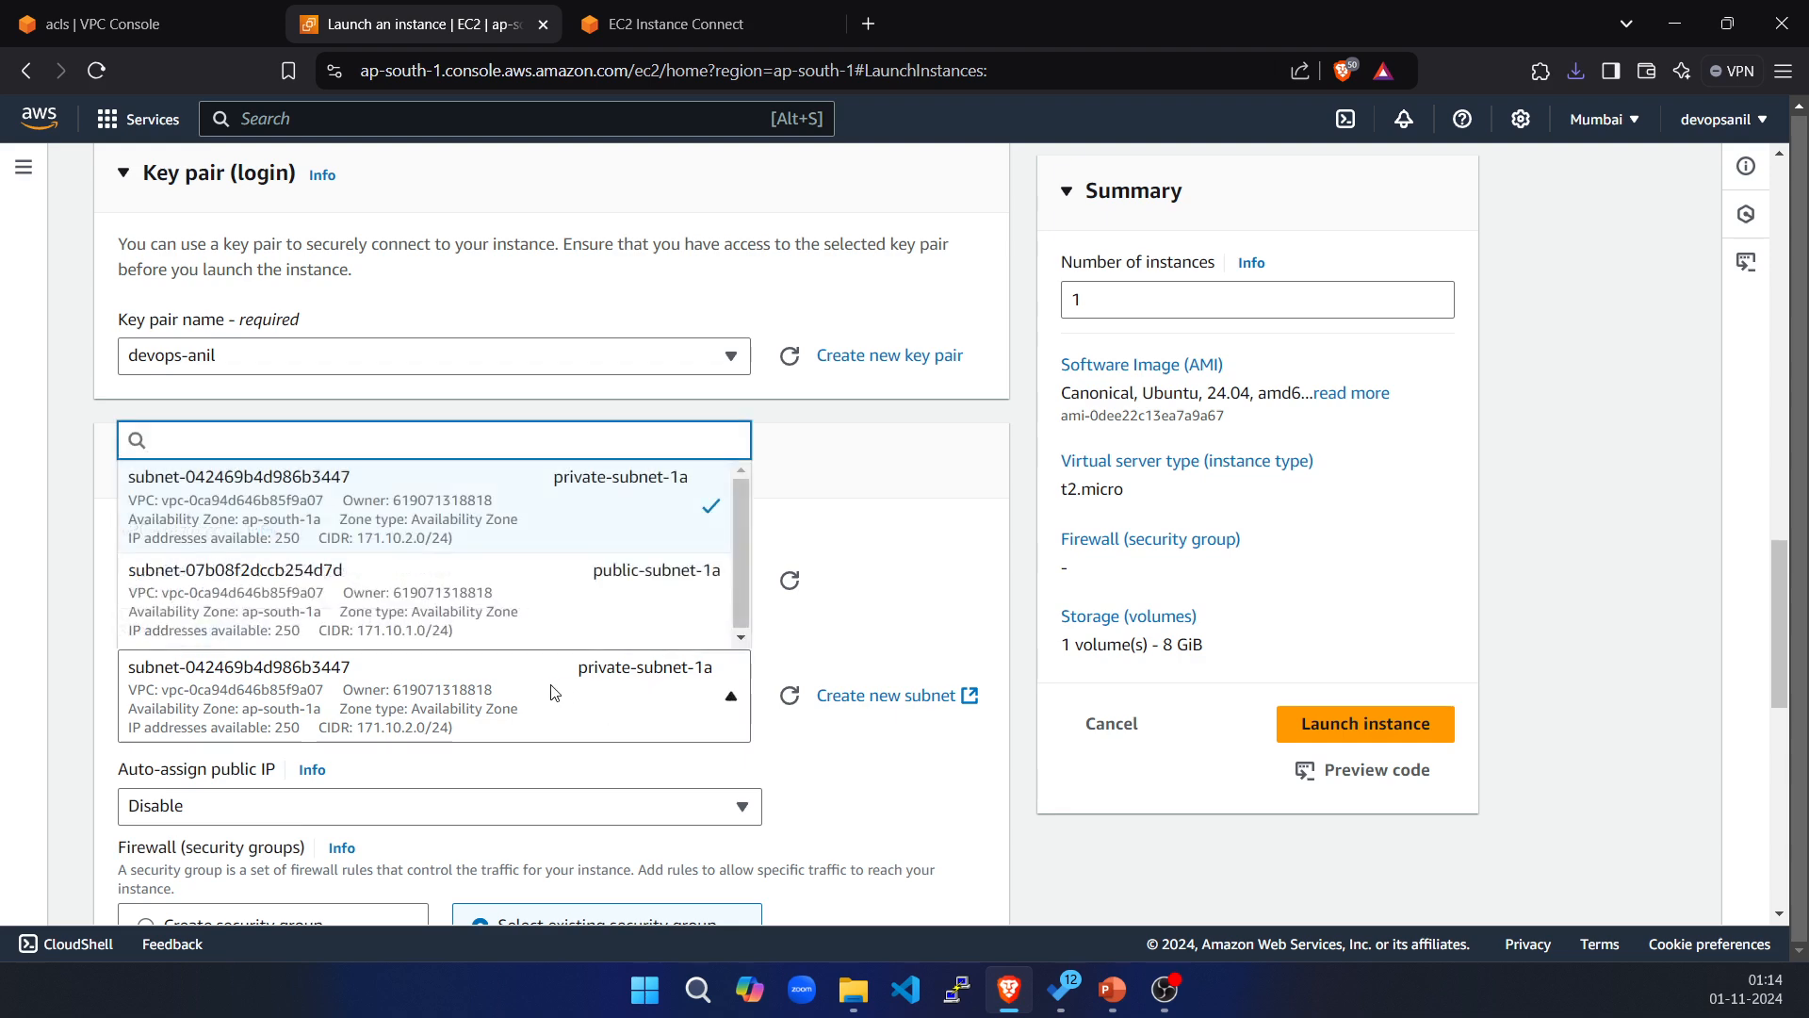
pyautogui.click(893, 534)
# Assign the existing launch-wizard-2 security group and launch the private-test2 instance.
pyautogui.scroll(-3, 419, 711)
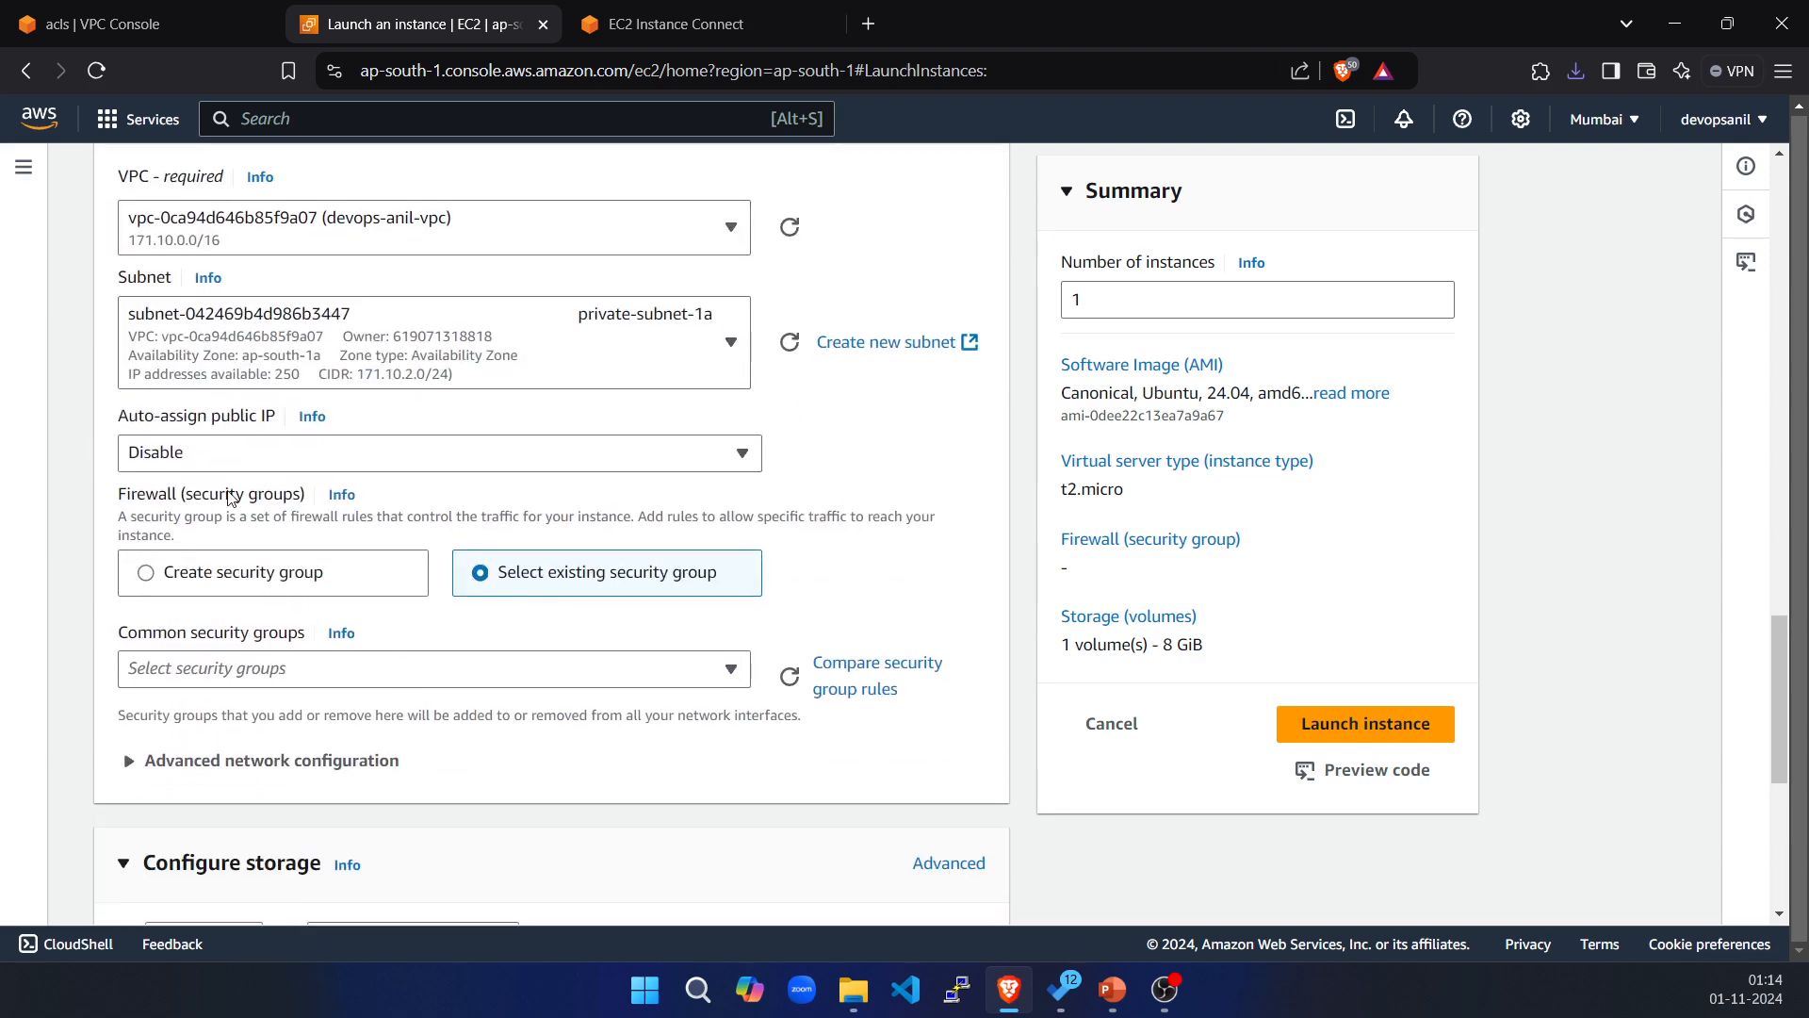
pyautogui.click(303, 671)
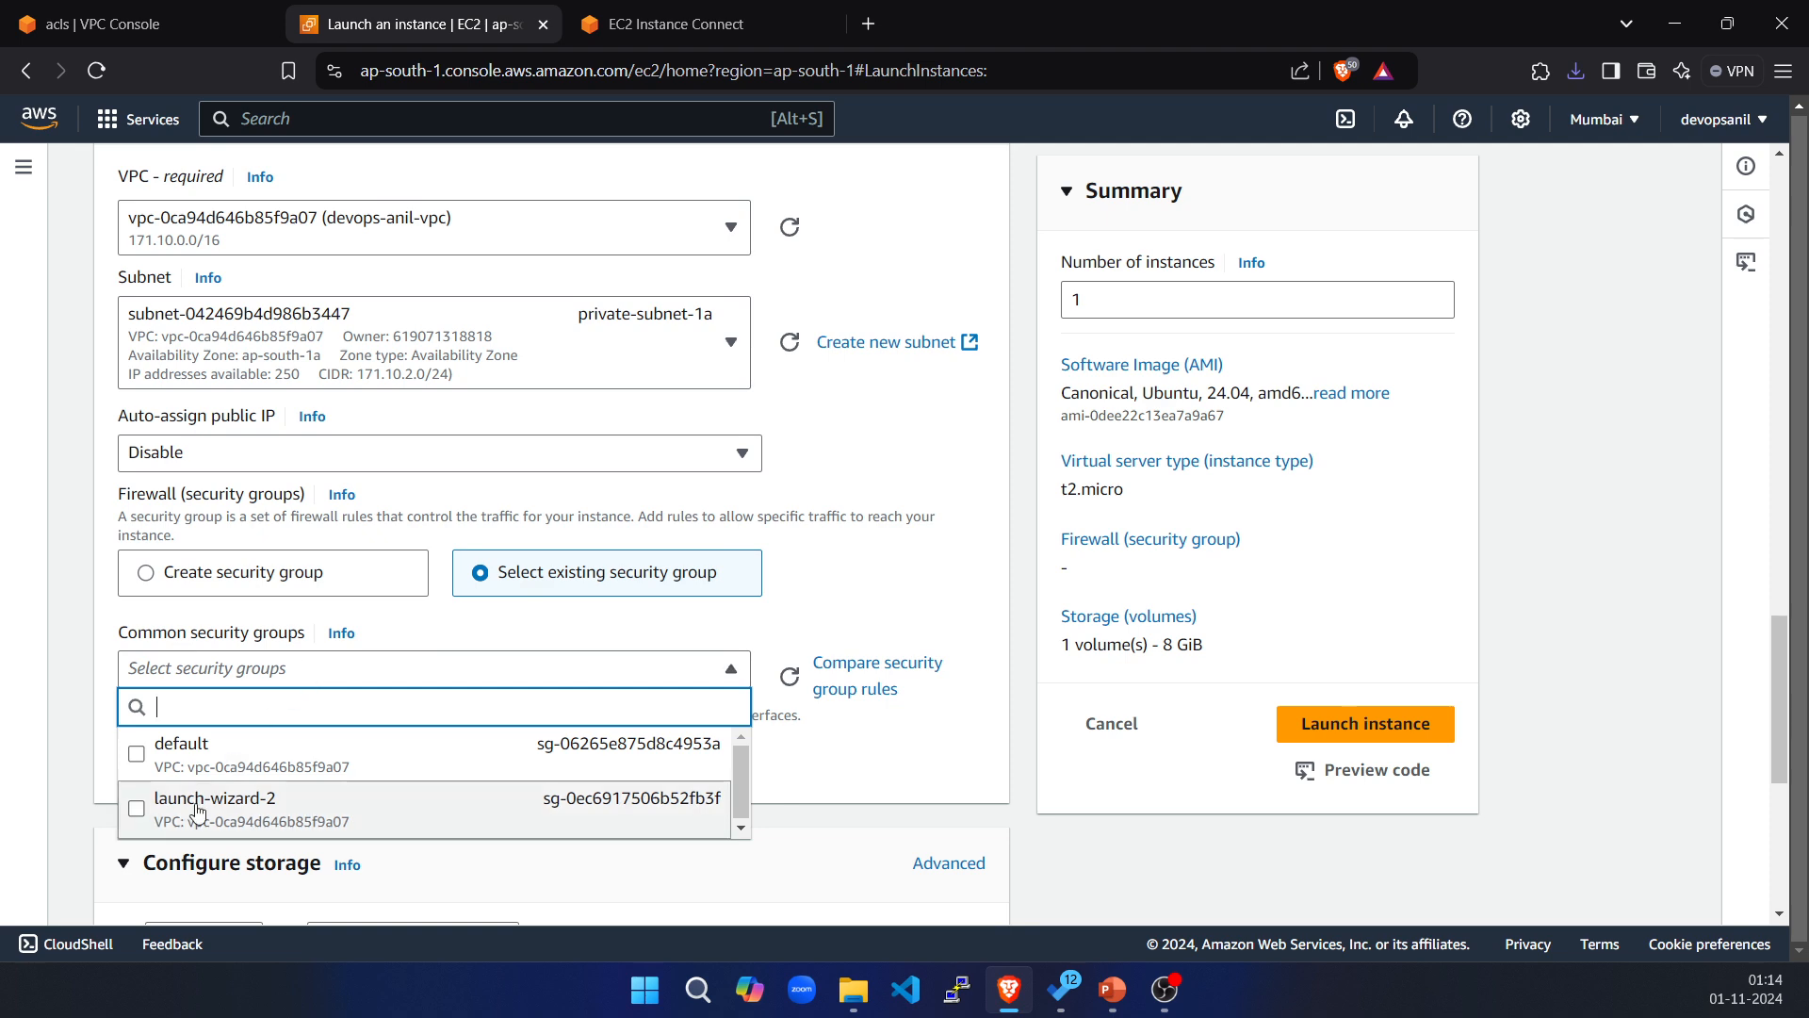
pyautogui.click(138, 811)
pyautogui.scroll(-4, 699, 761)
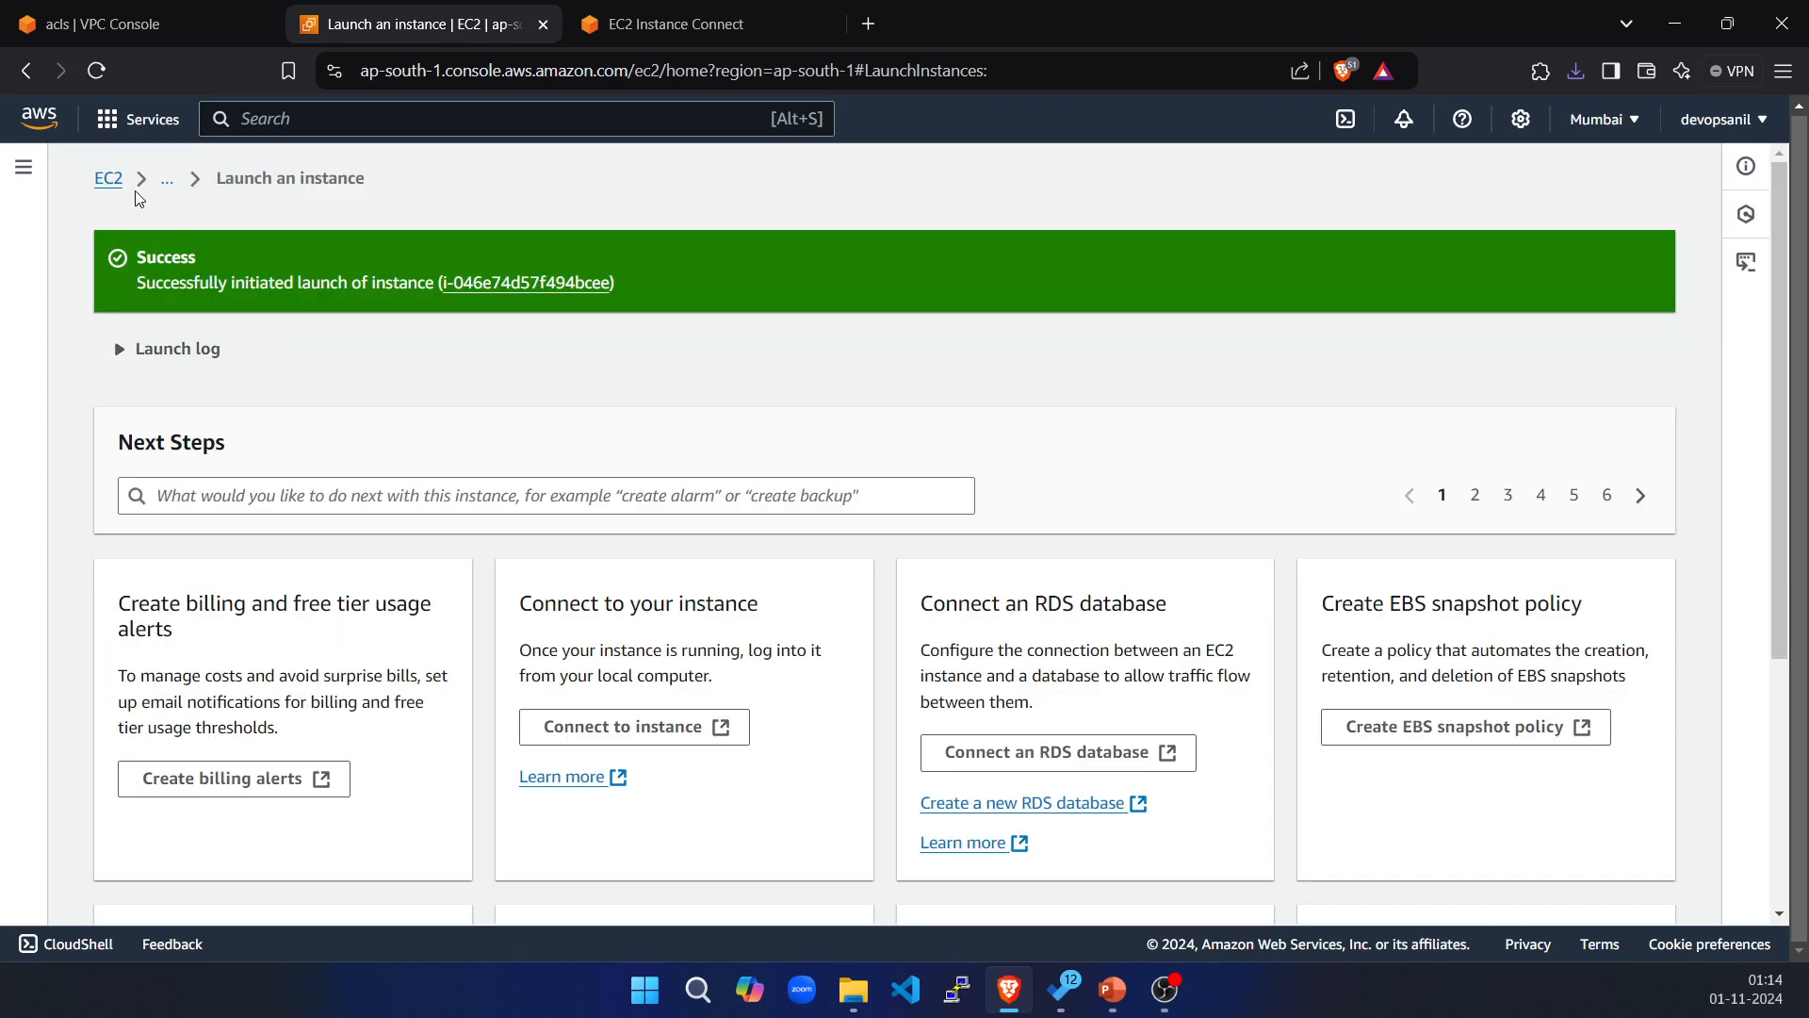
# Open the EC2 instances list, remove the running-state filter, and refresh the instances' status.
pyautogui.click(113, 182)
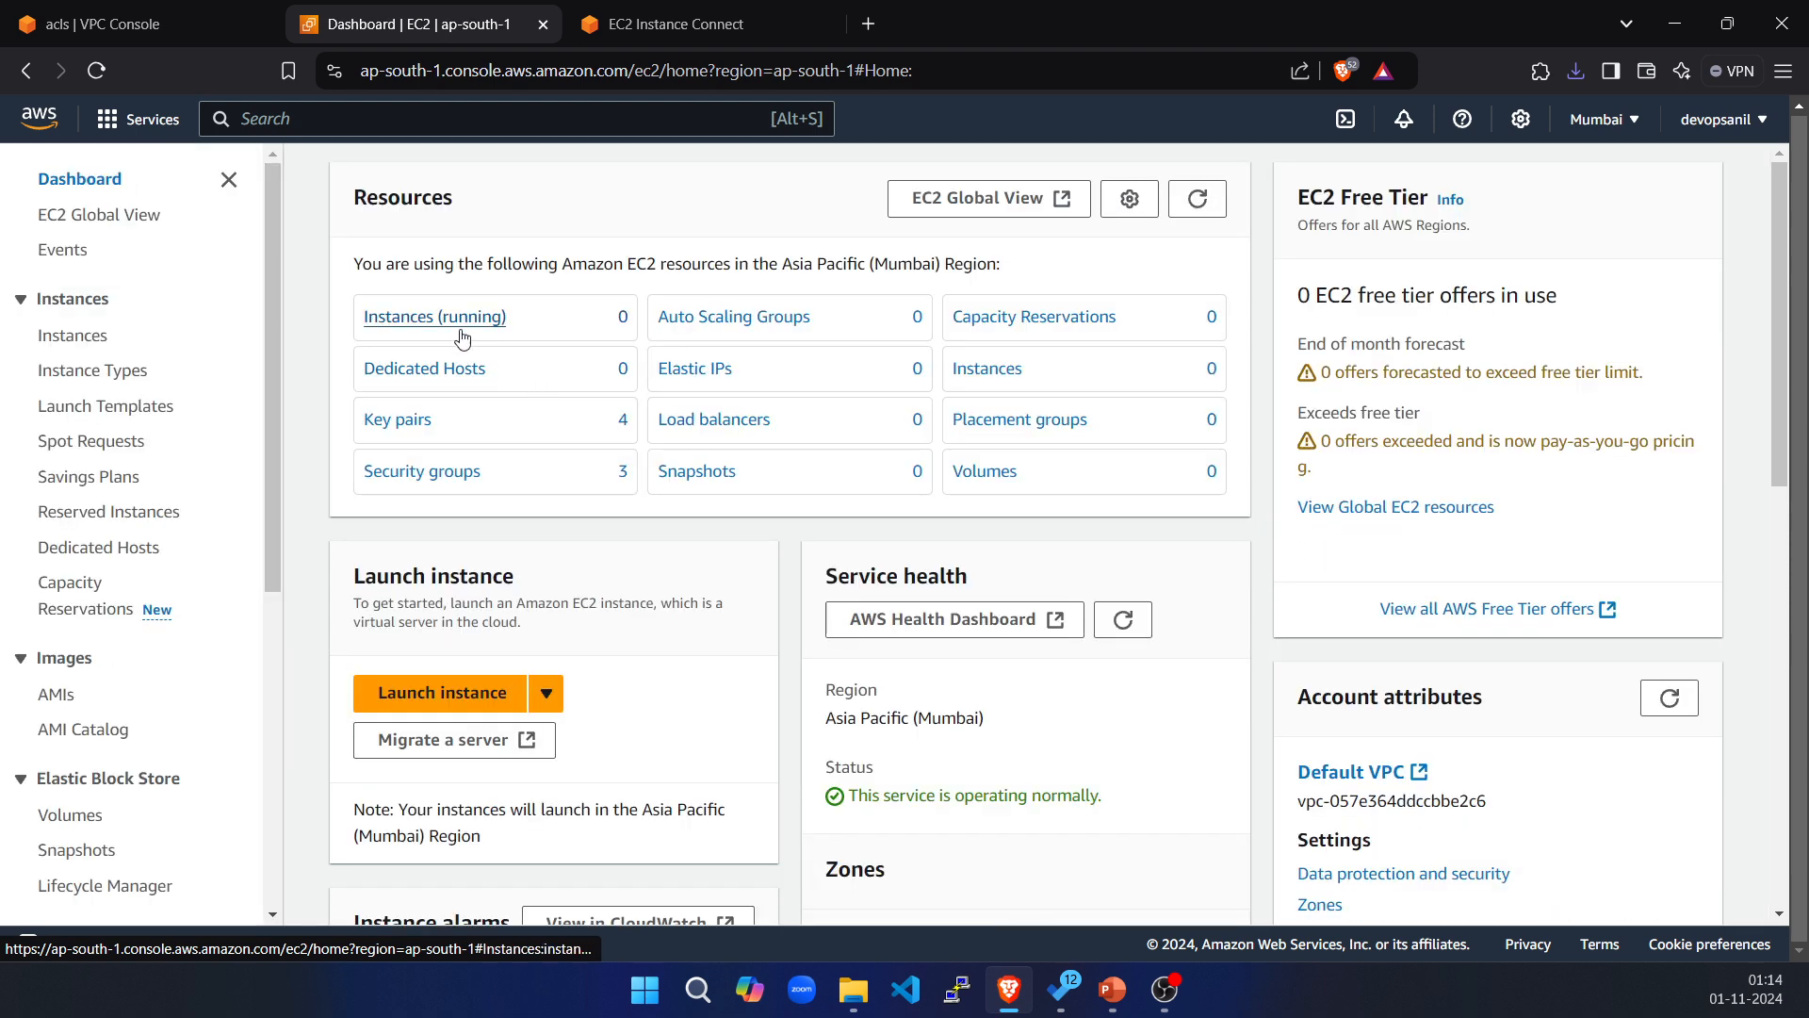
pyautogui.click(447, 320)
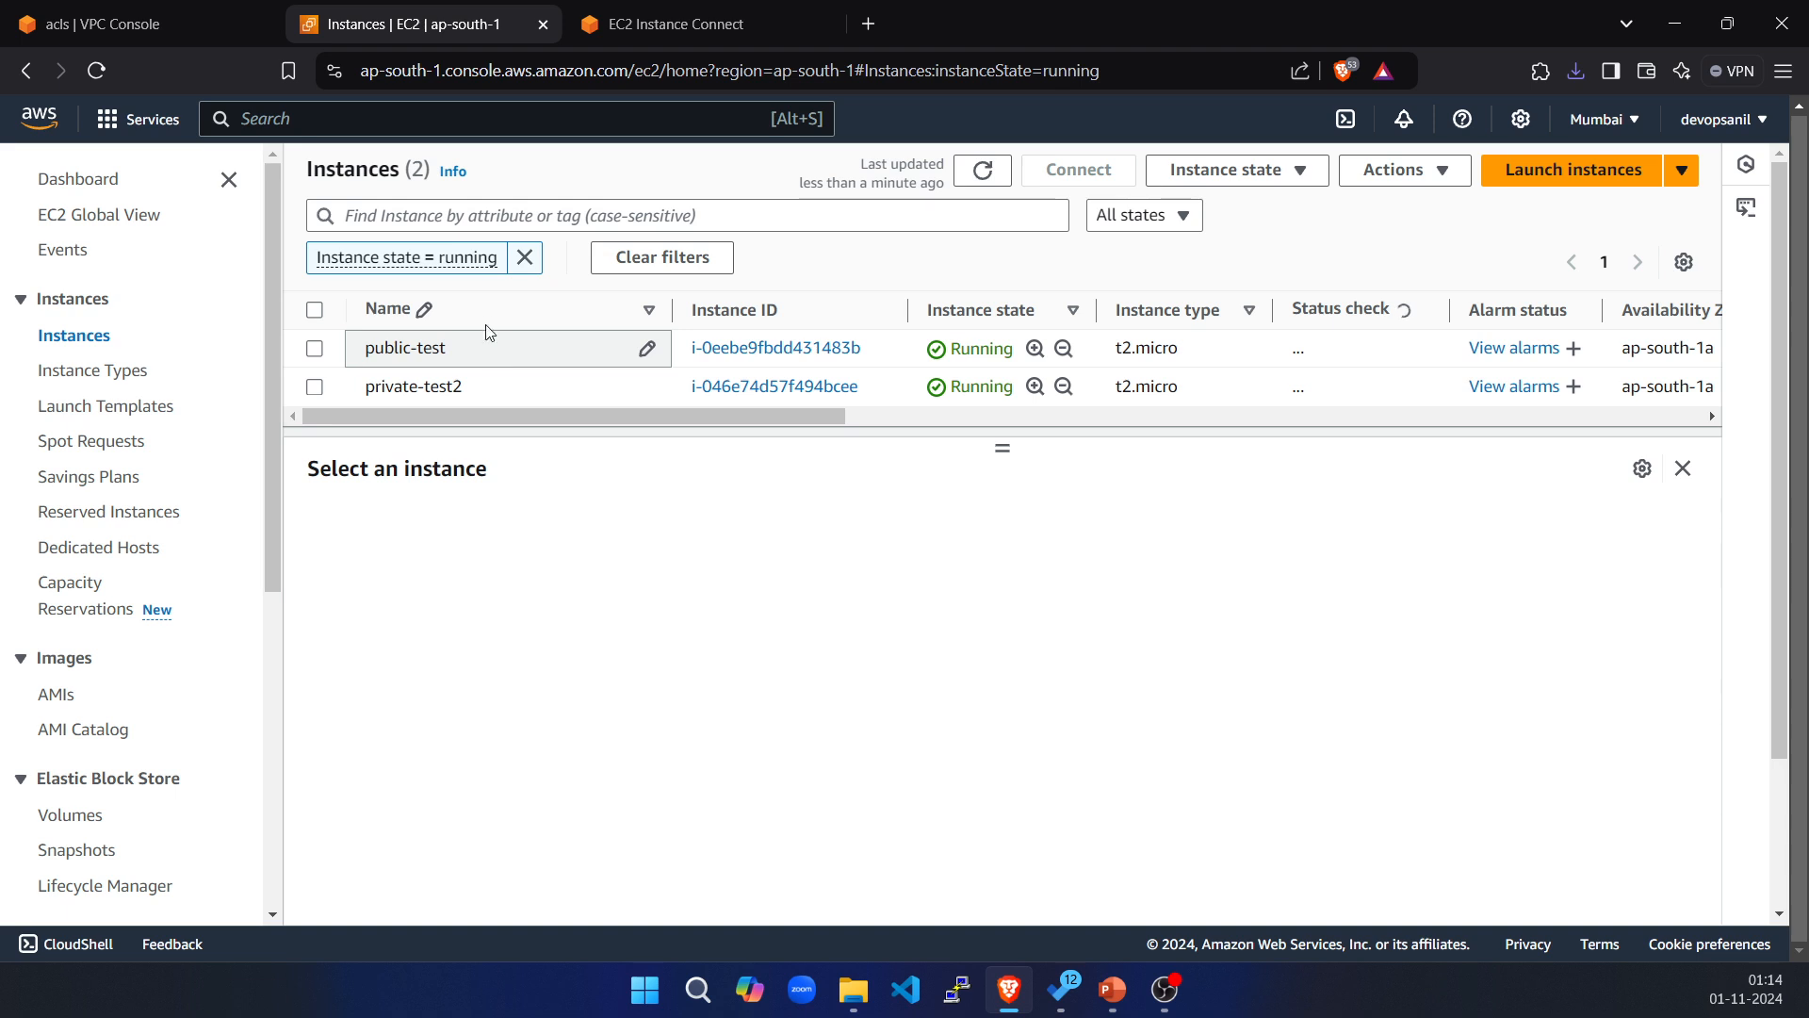
pyautogui.click(524, 258)
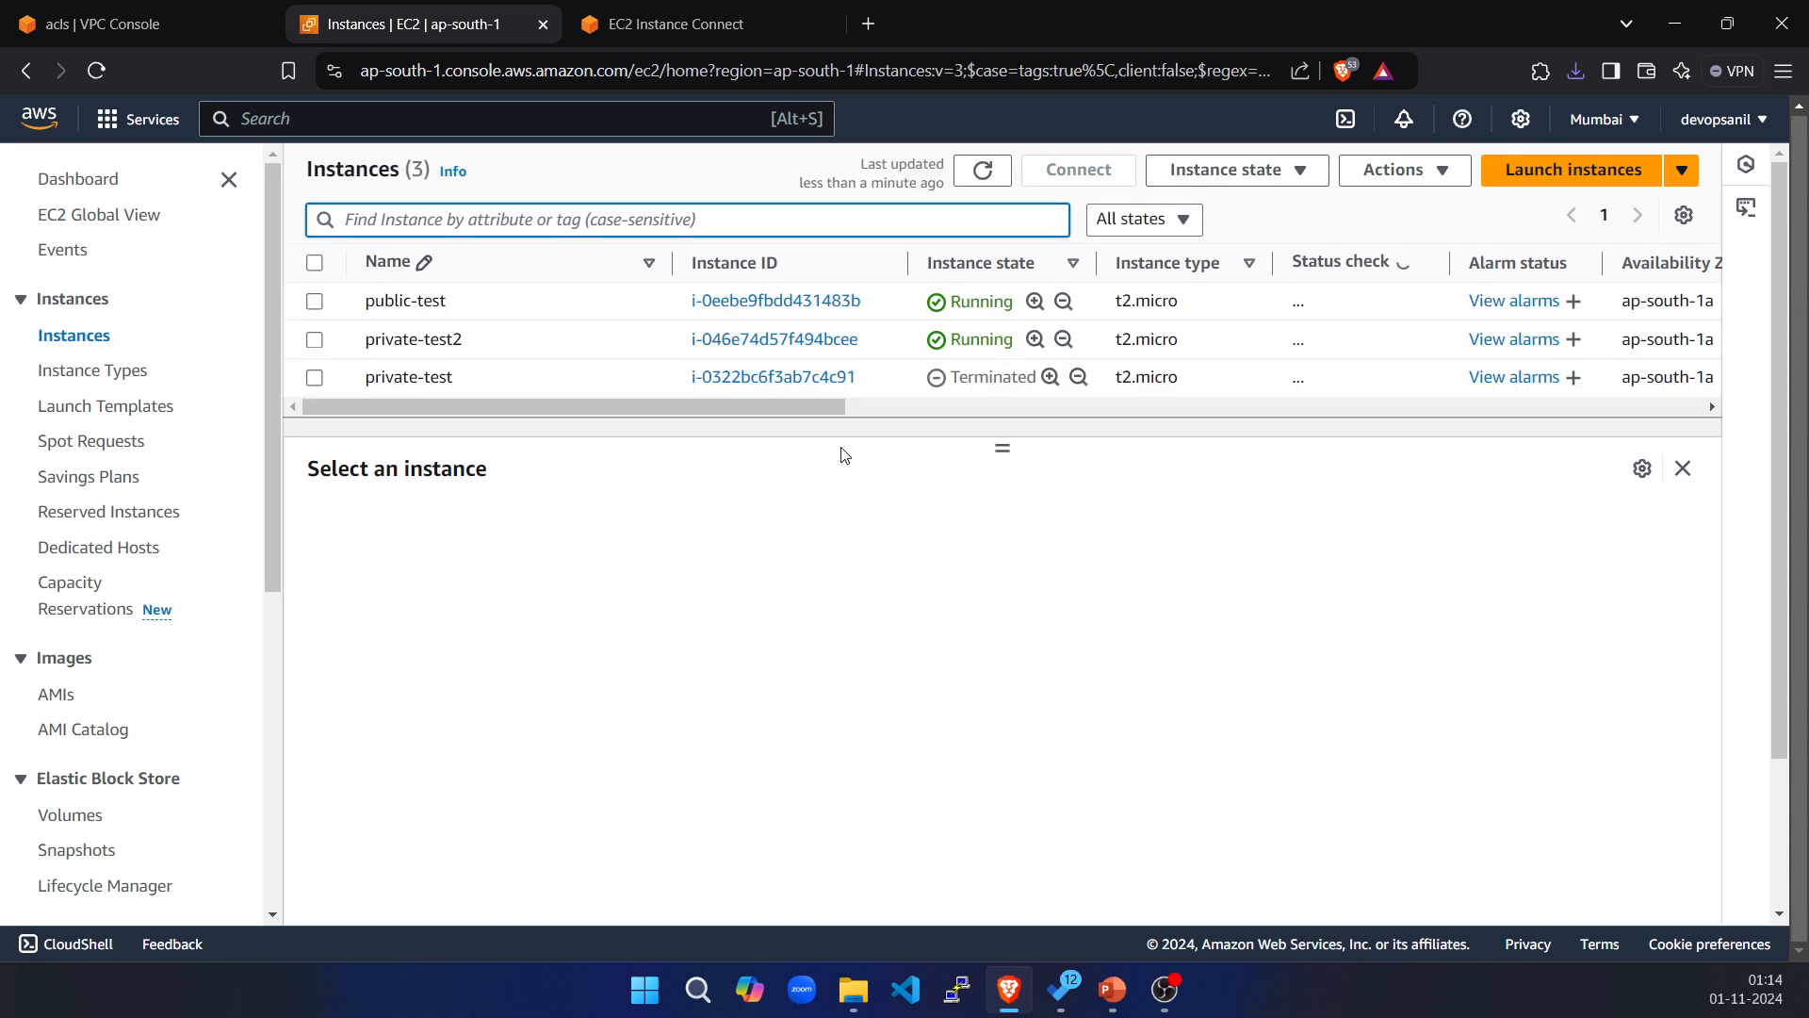
pyautogui.click(983, 171)
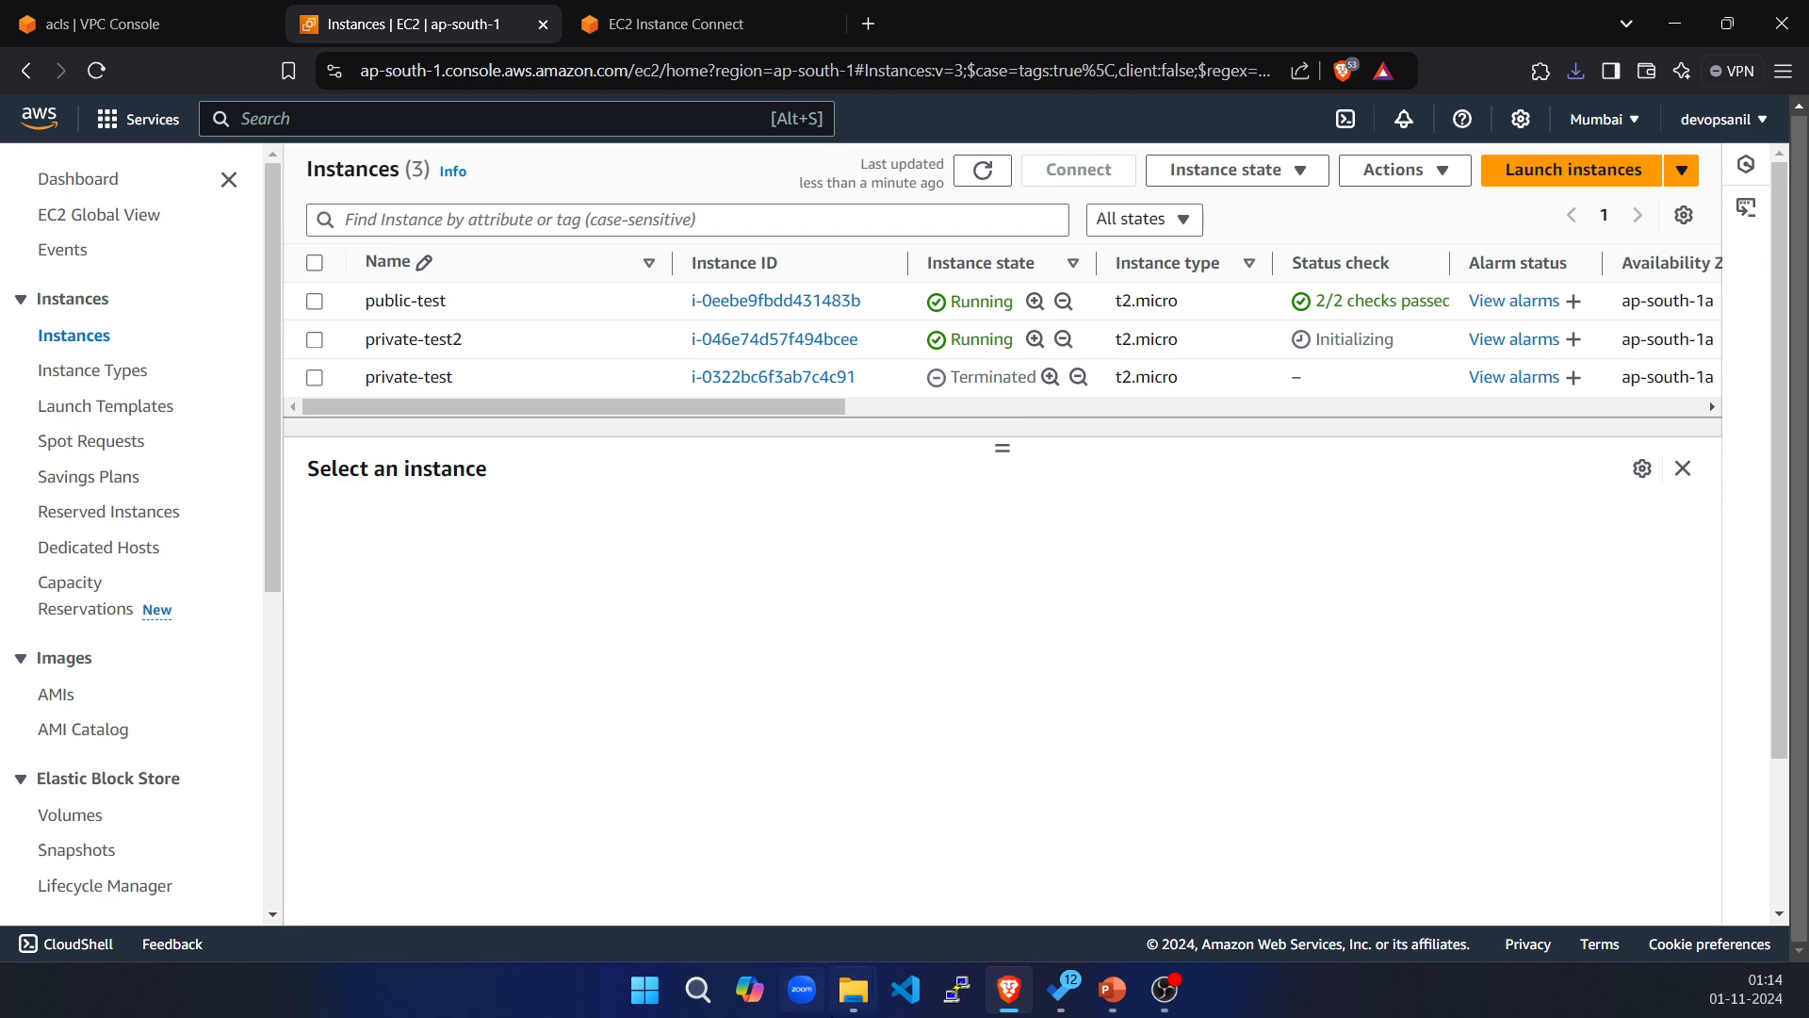
# Open the downloaded devops-anil.pem in a text editor and copy its file name.
pyautogui.click(847, 1007)
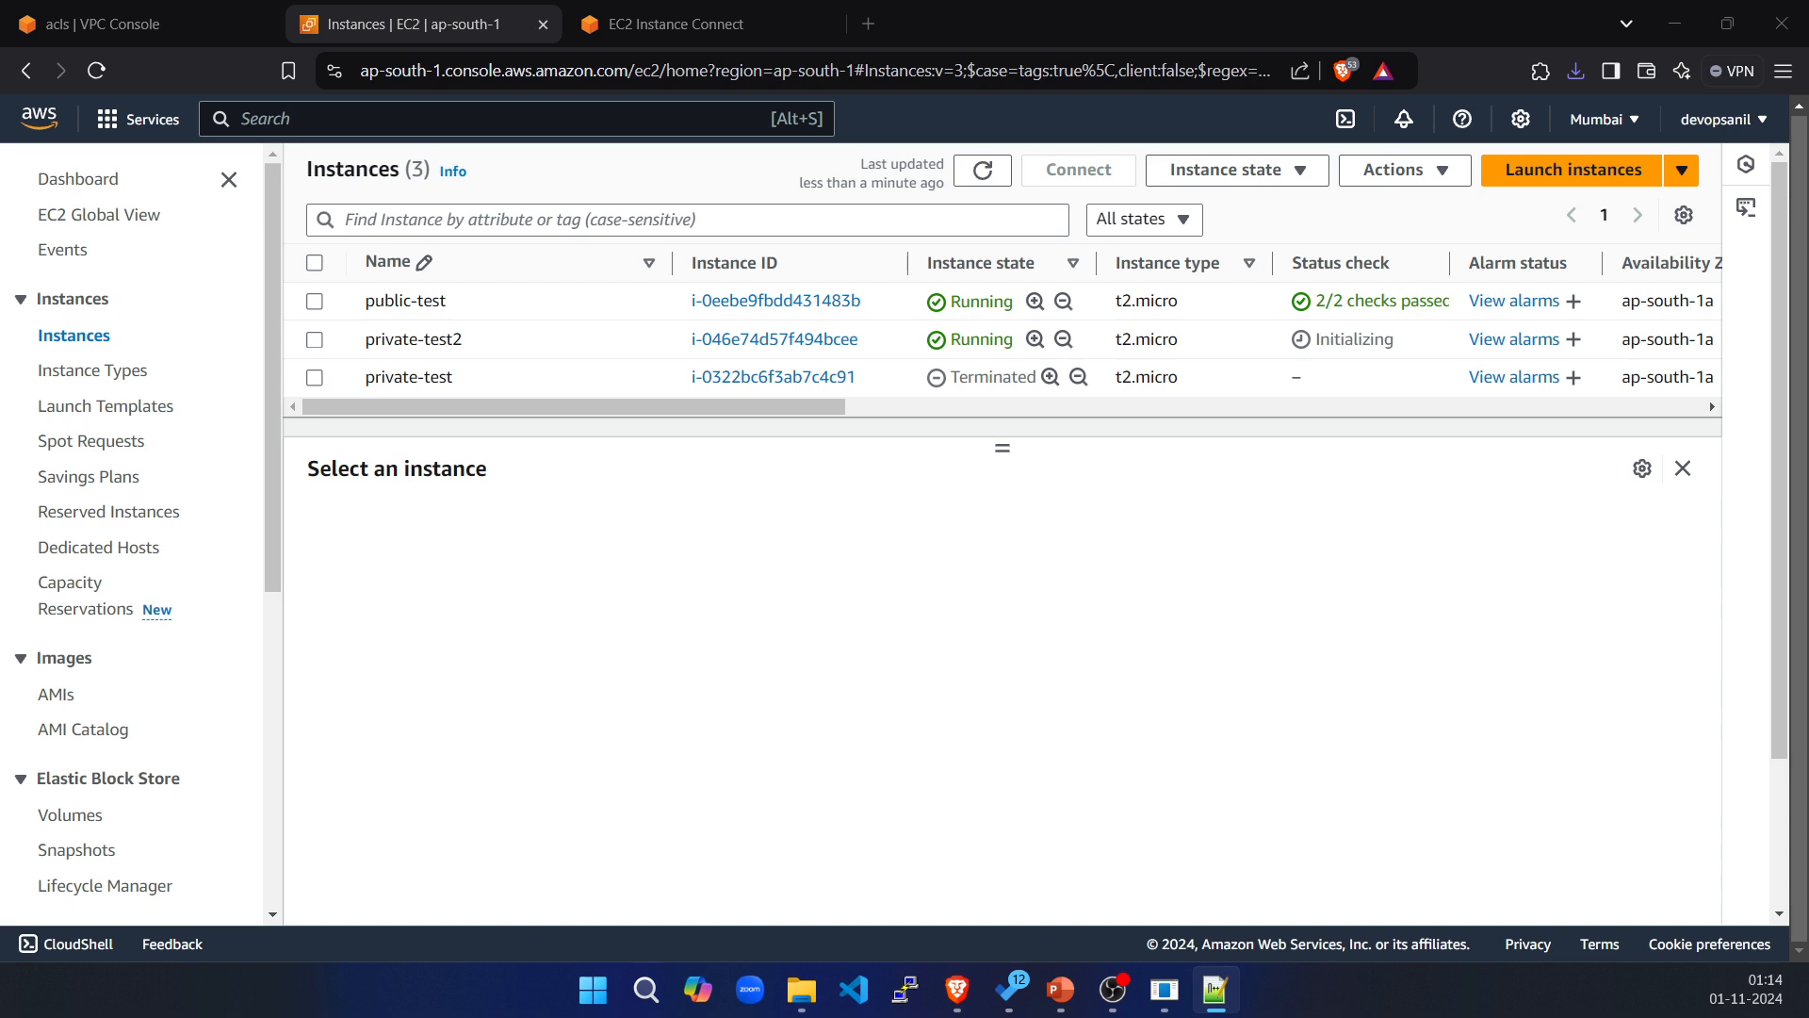
pyautogui.hotkey('alt', 'Tab')
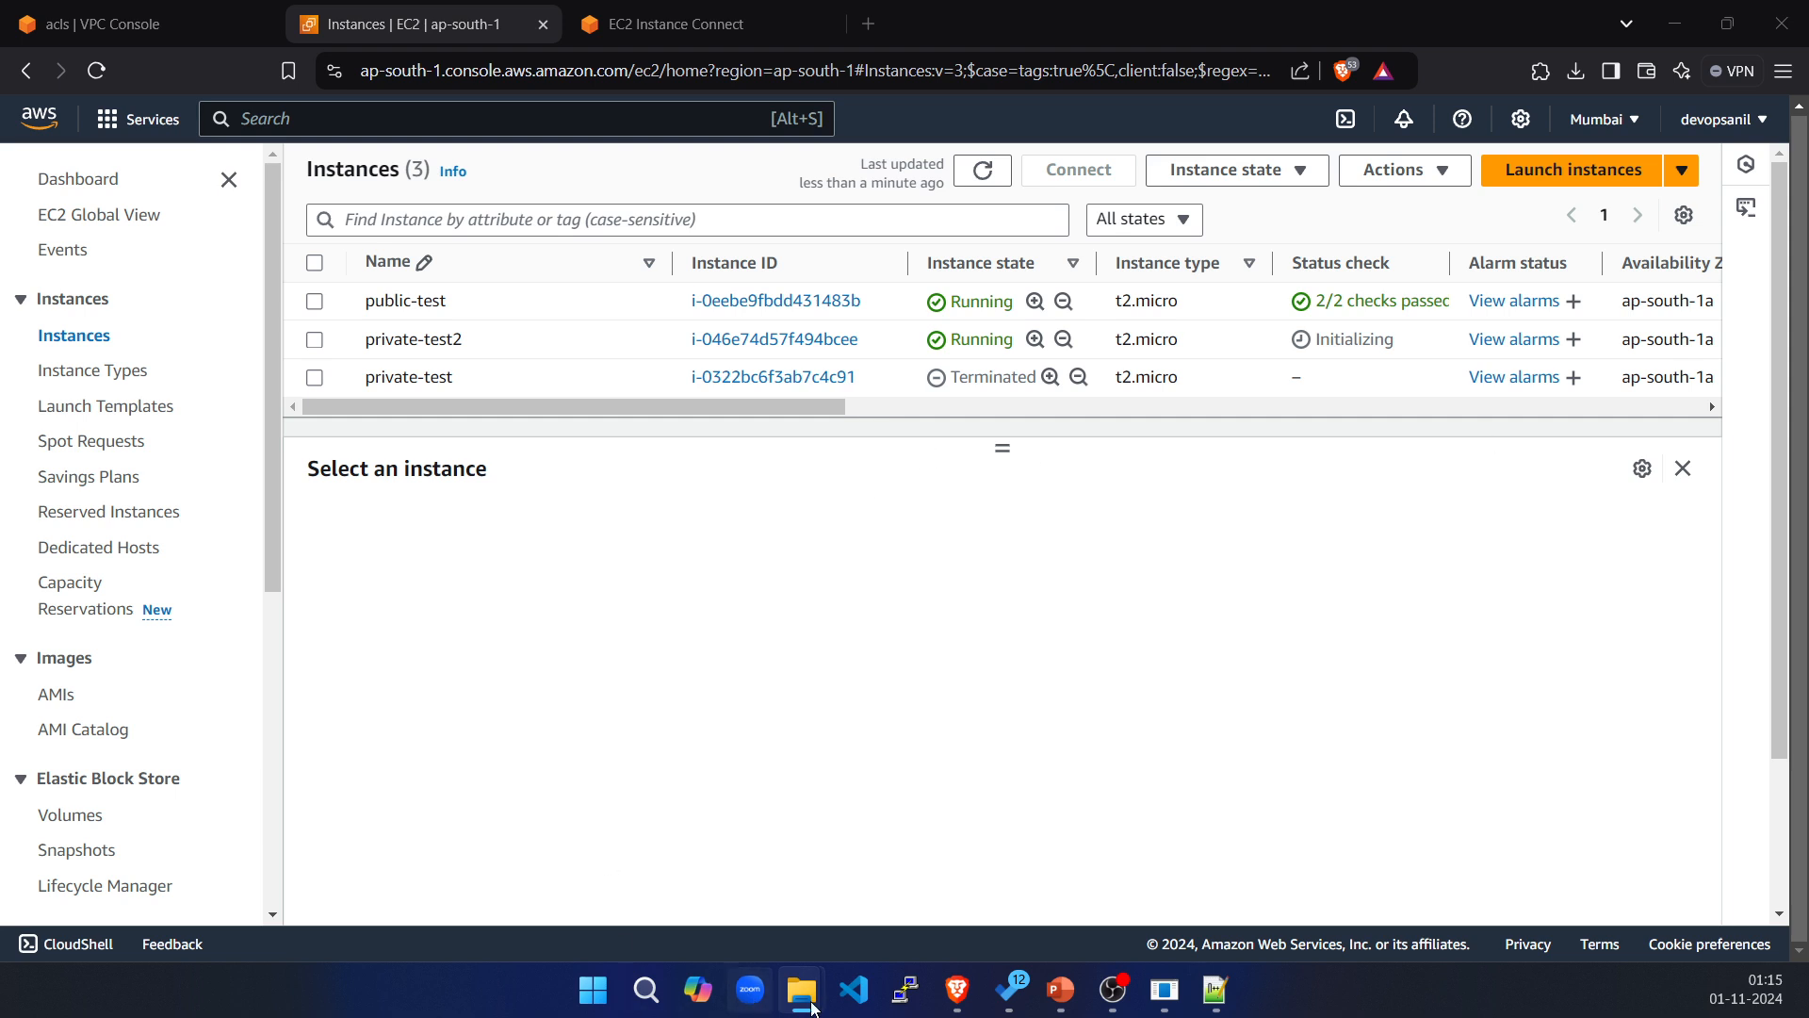
# In the public-test terminal, go up to the home directory, clear the screen, and list the files with ls -ltr.
pyautogui.click(657, 38)
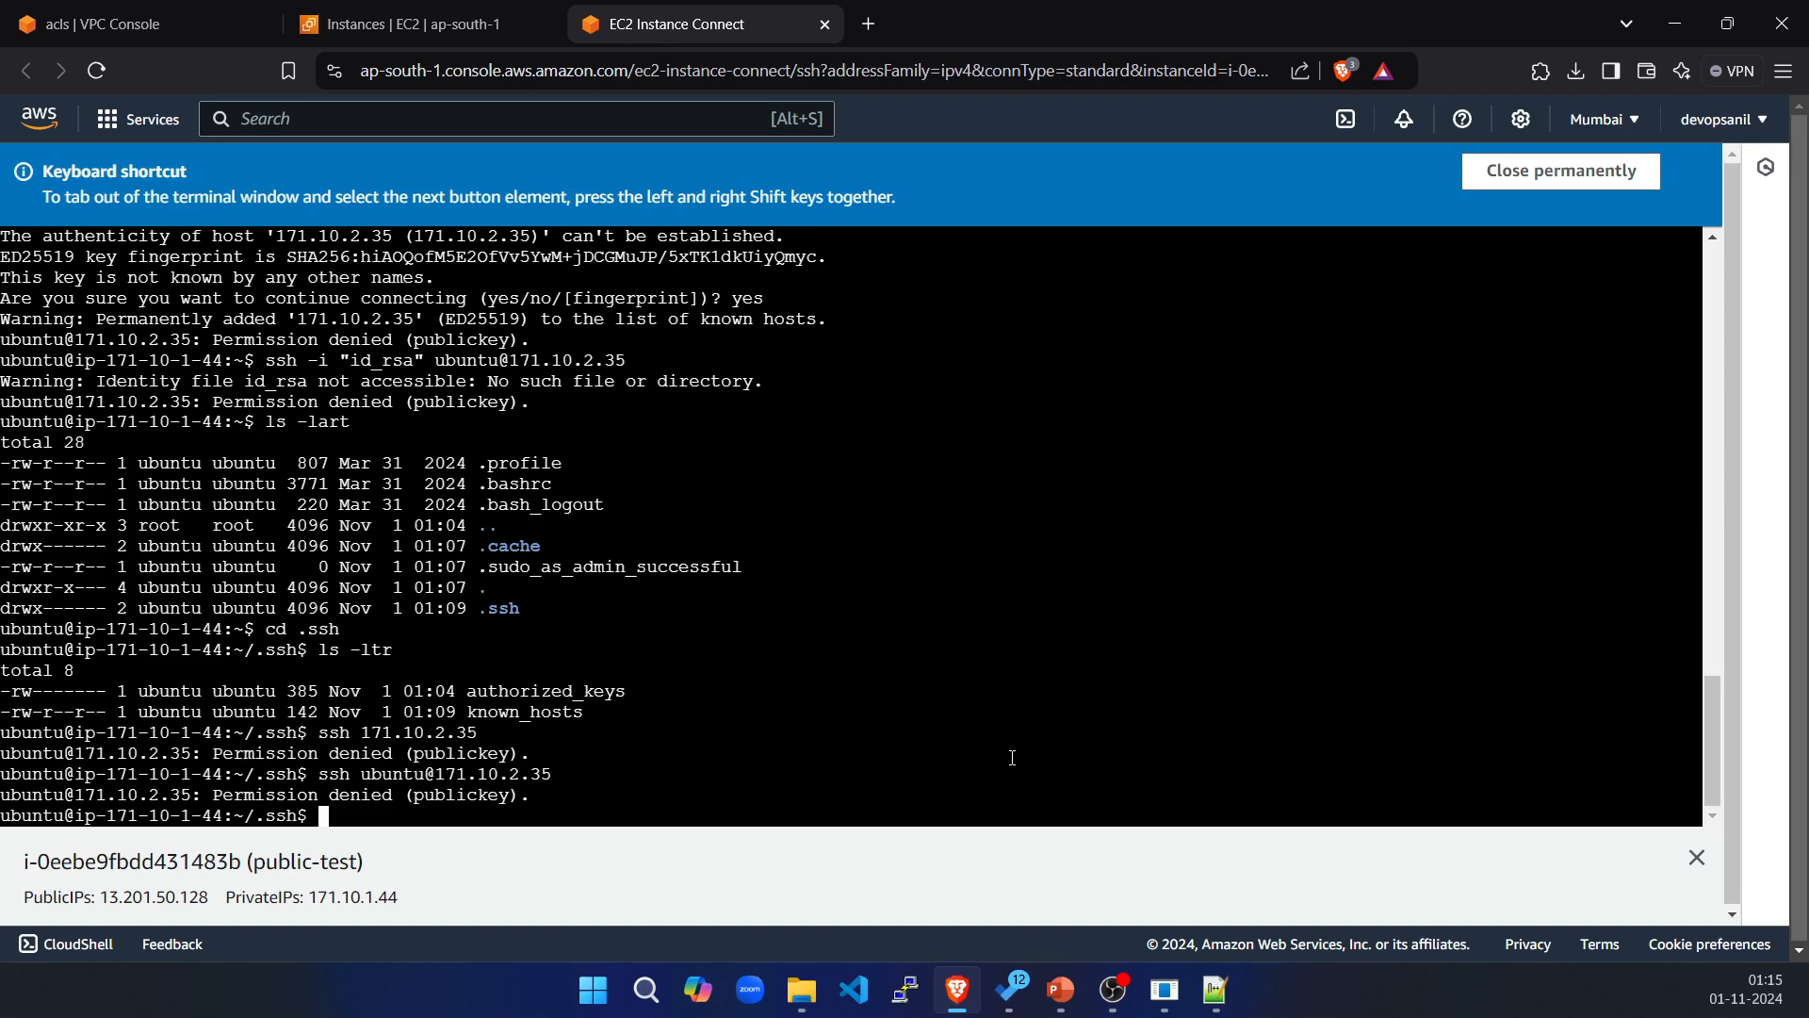
pyautogui.write('cd ..')
pyautogui.press('Return')
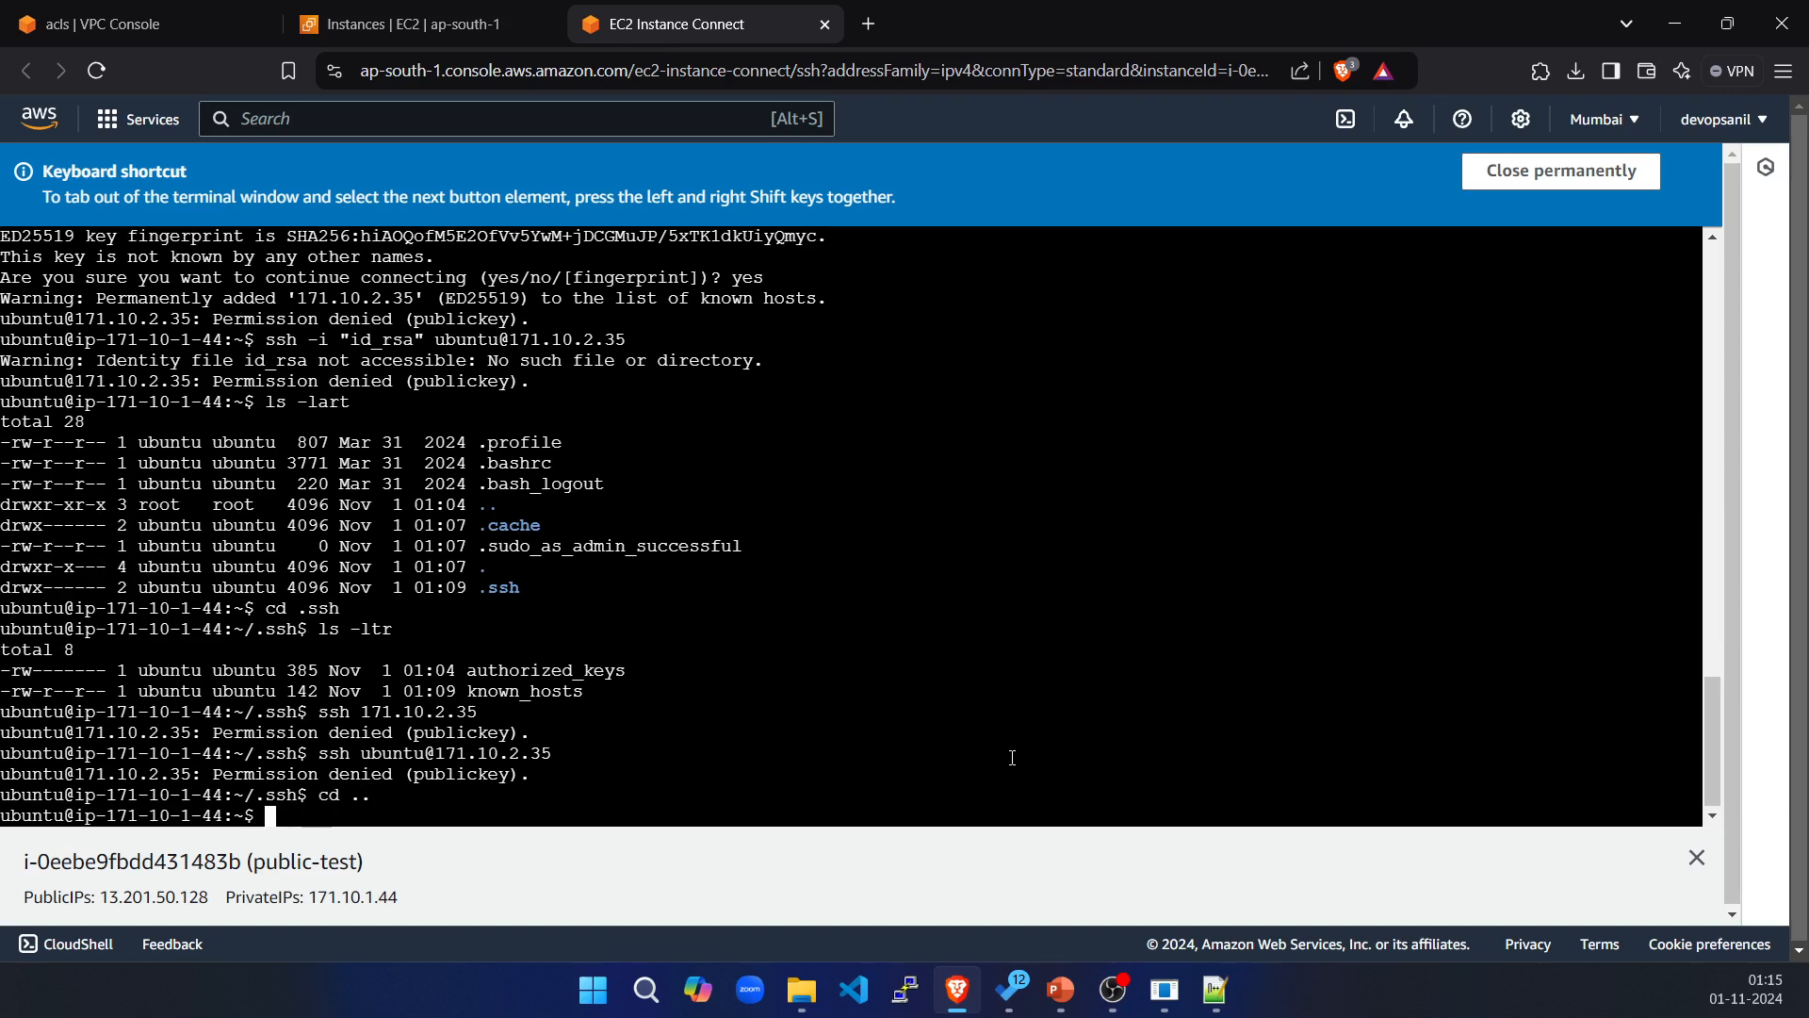
pyautogui.write('clear')
pyautogui.press('Return')
pyautogui.write('ls -ltr')
pyautogui.press('Return')
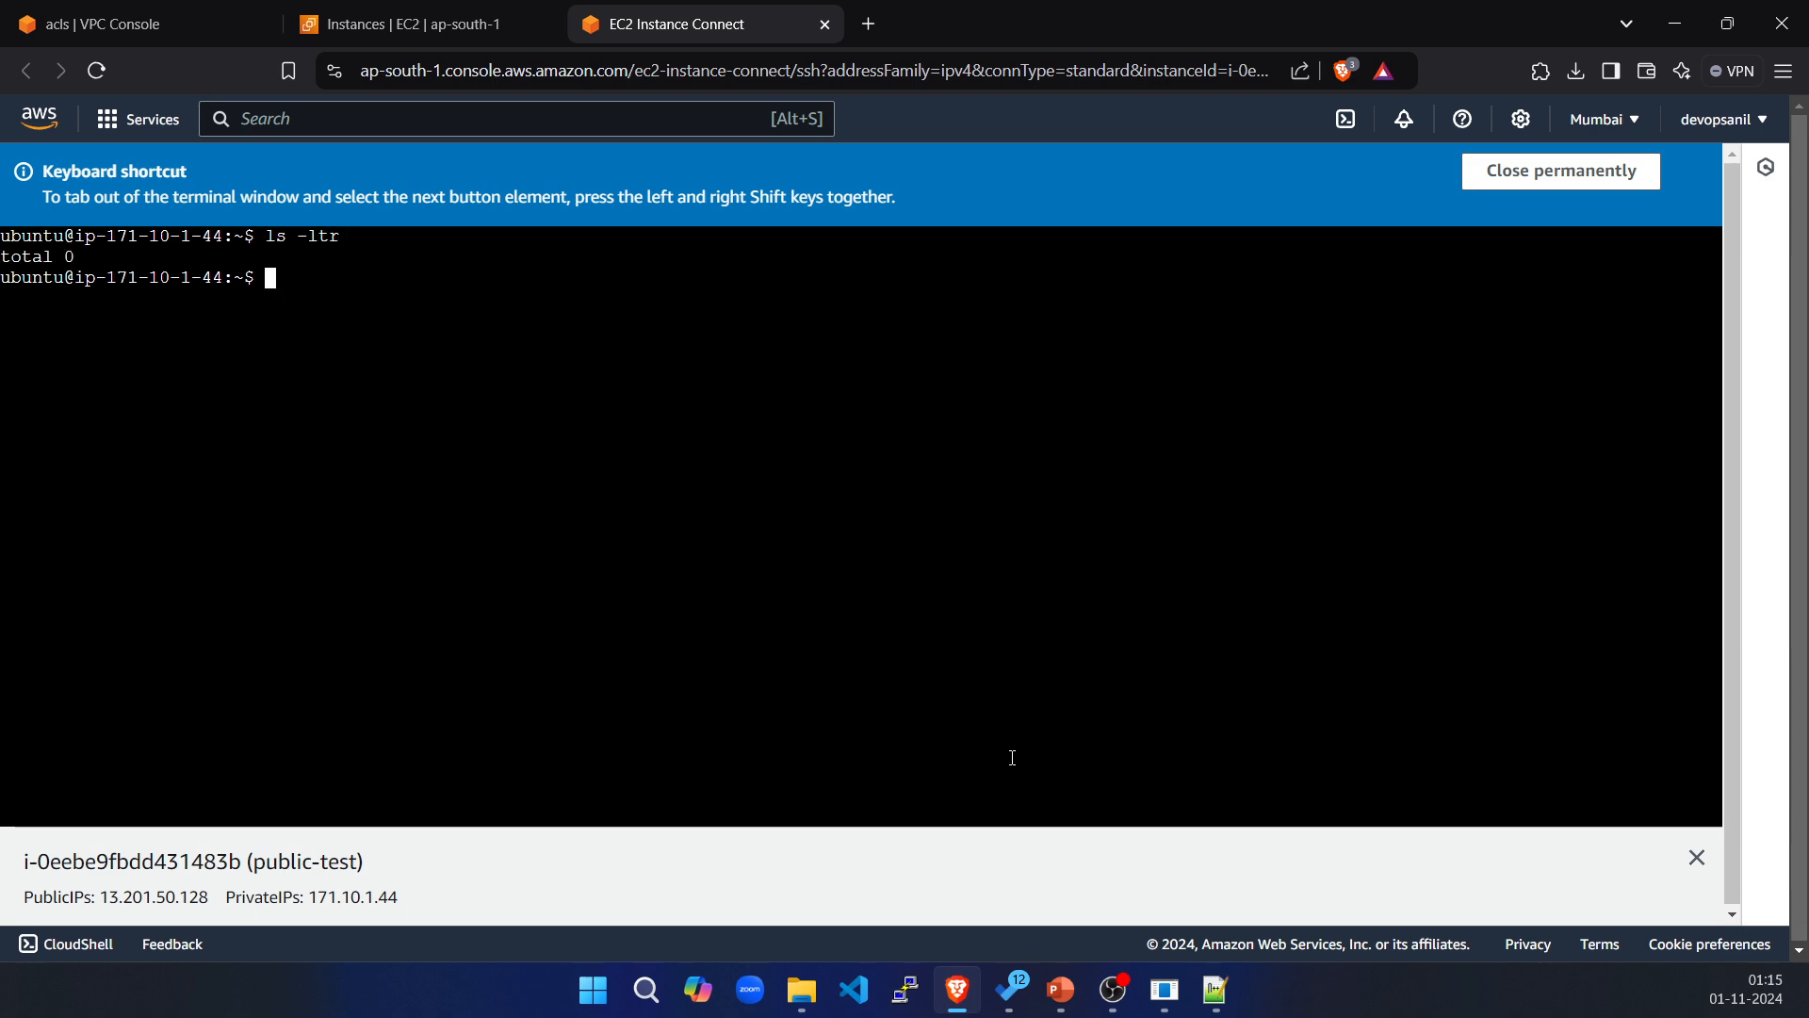
# Open a new file named devops-anil.pem in vi on public-test.
pyautogui.write('vi')
pyautogui.rightClick(998, 586)
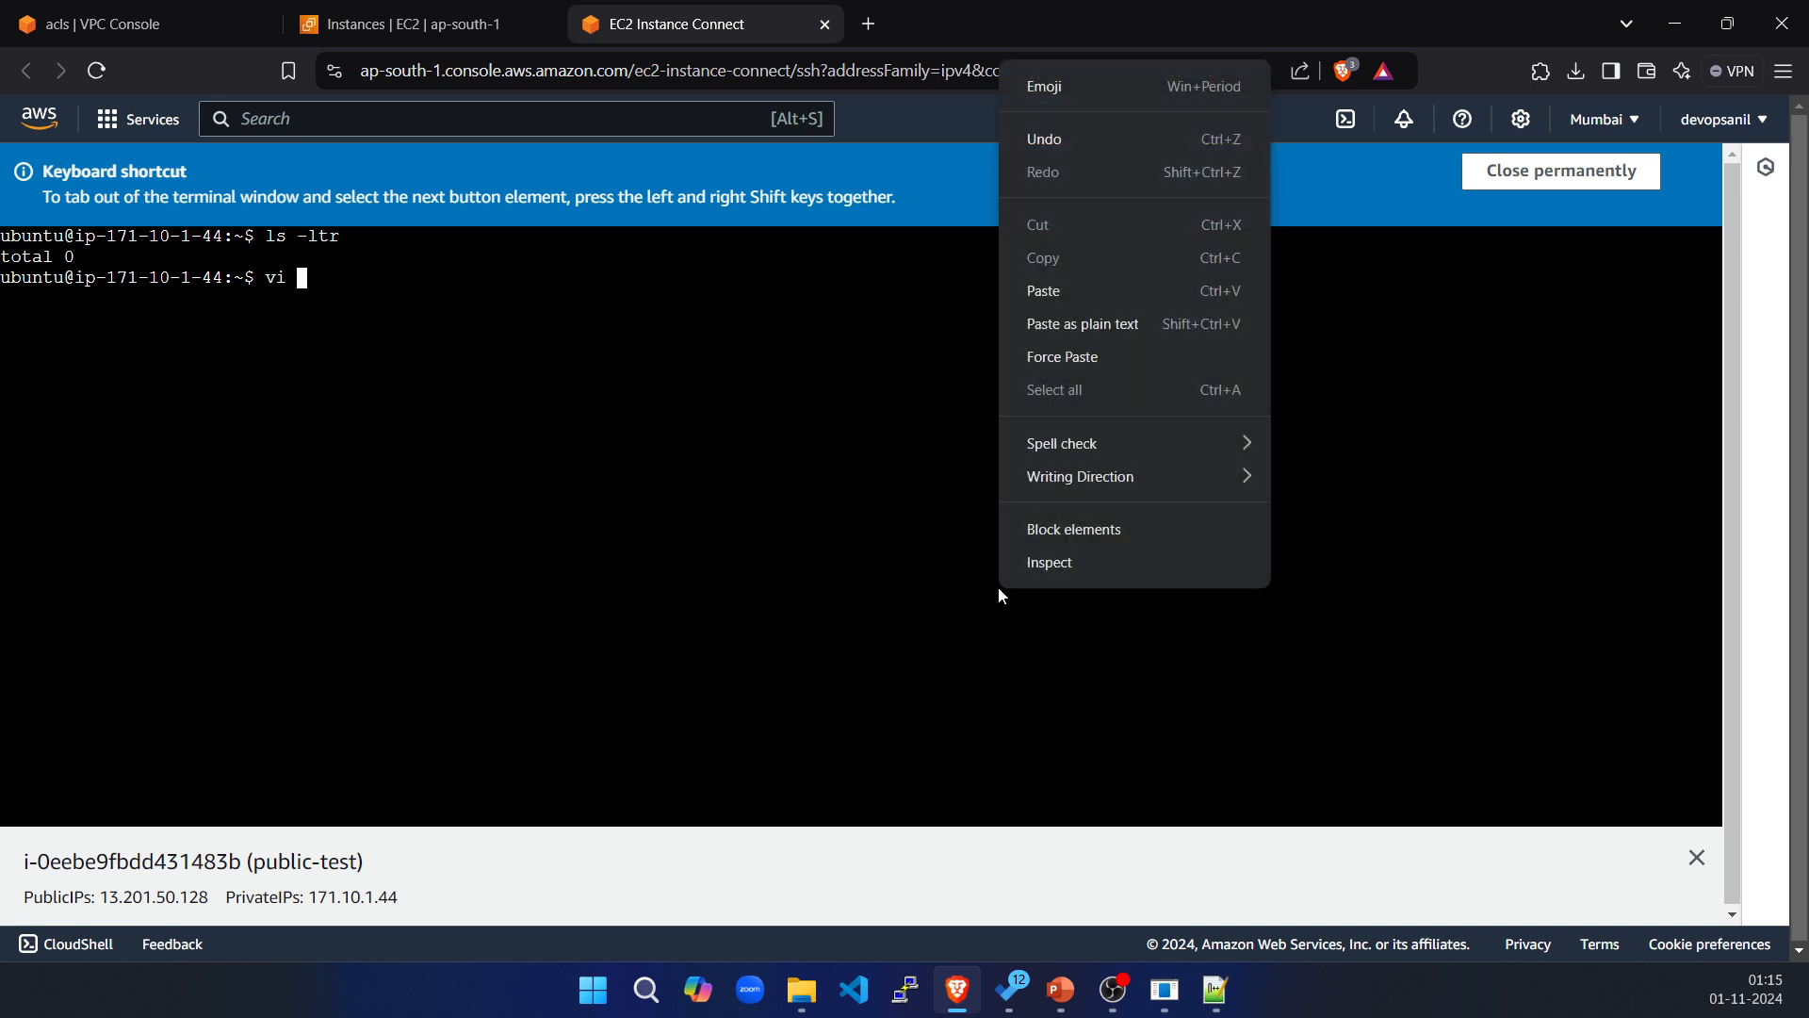
pyautogui.click(1049, 297)
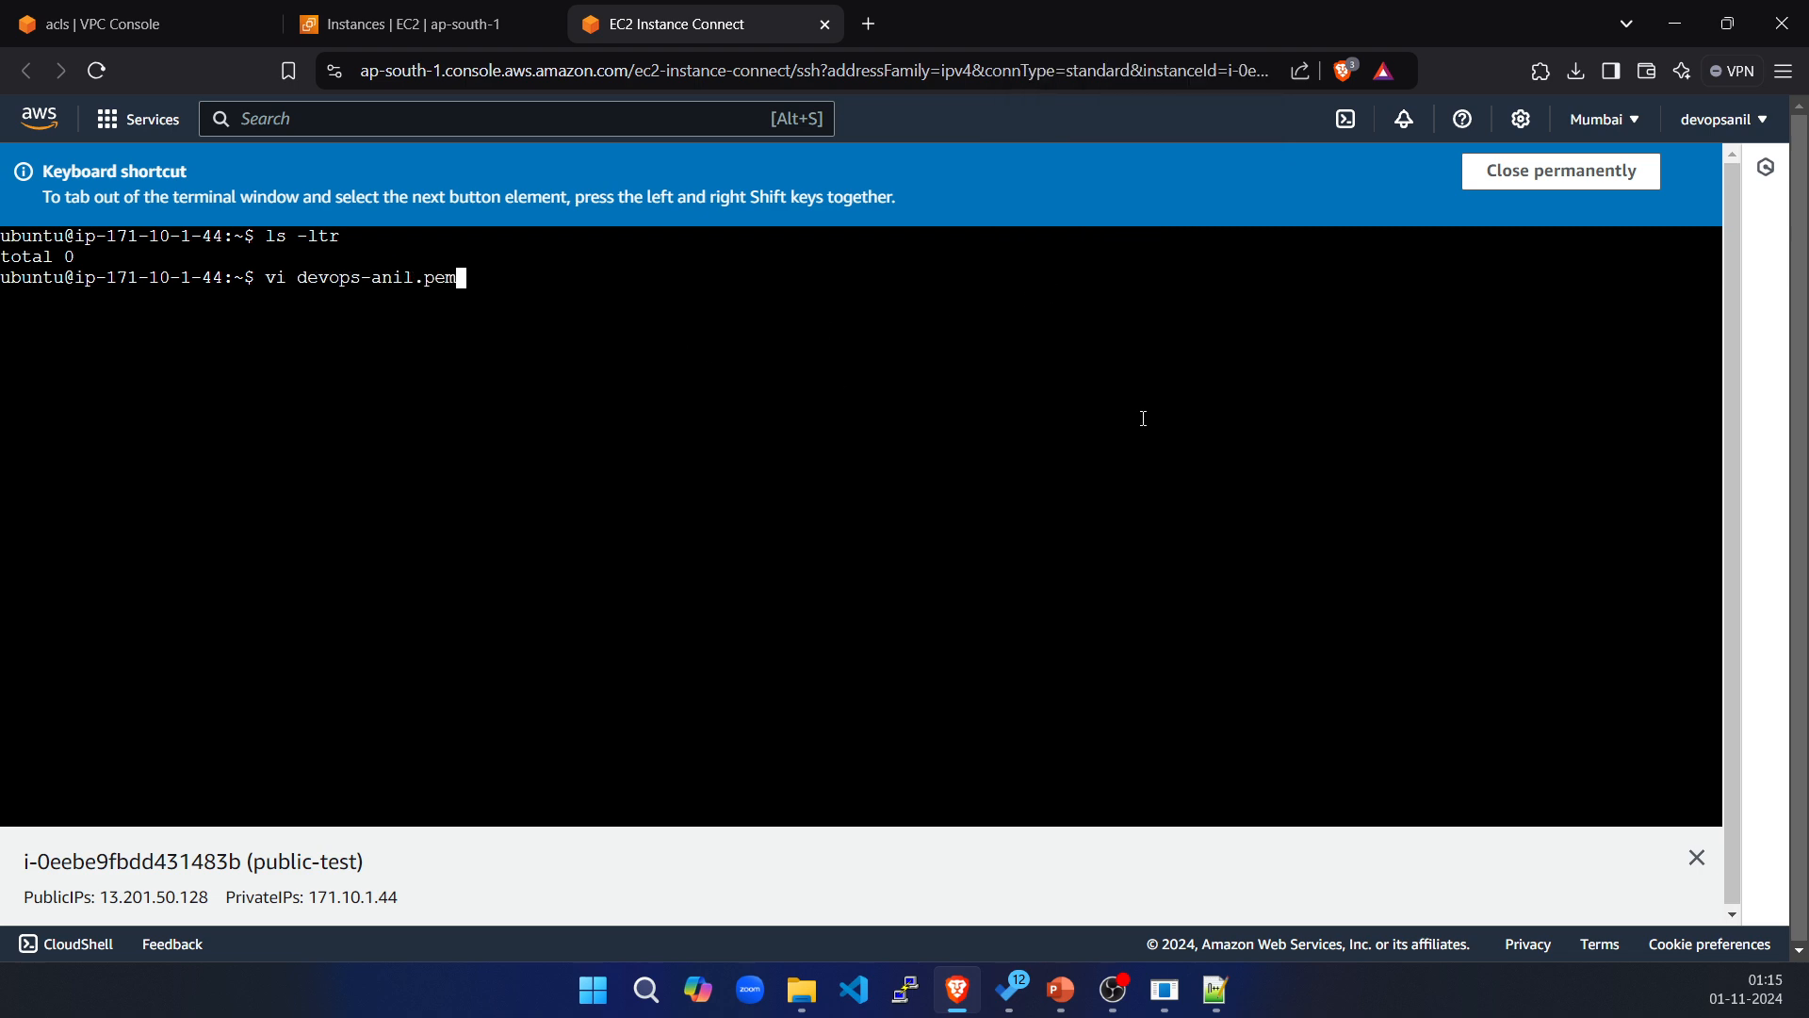
pyautogui.press('Return')
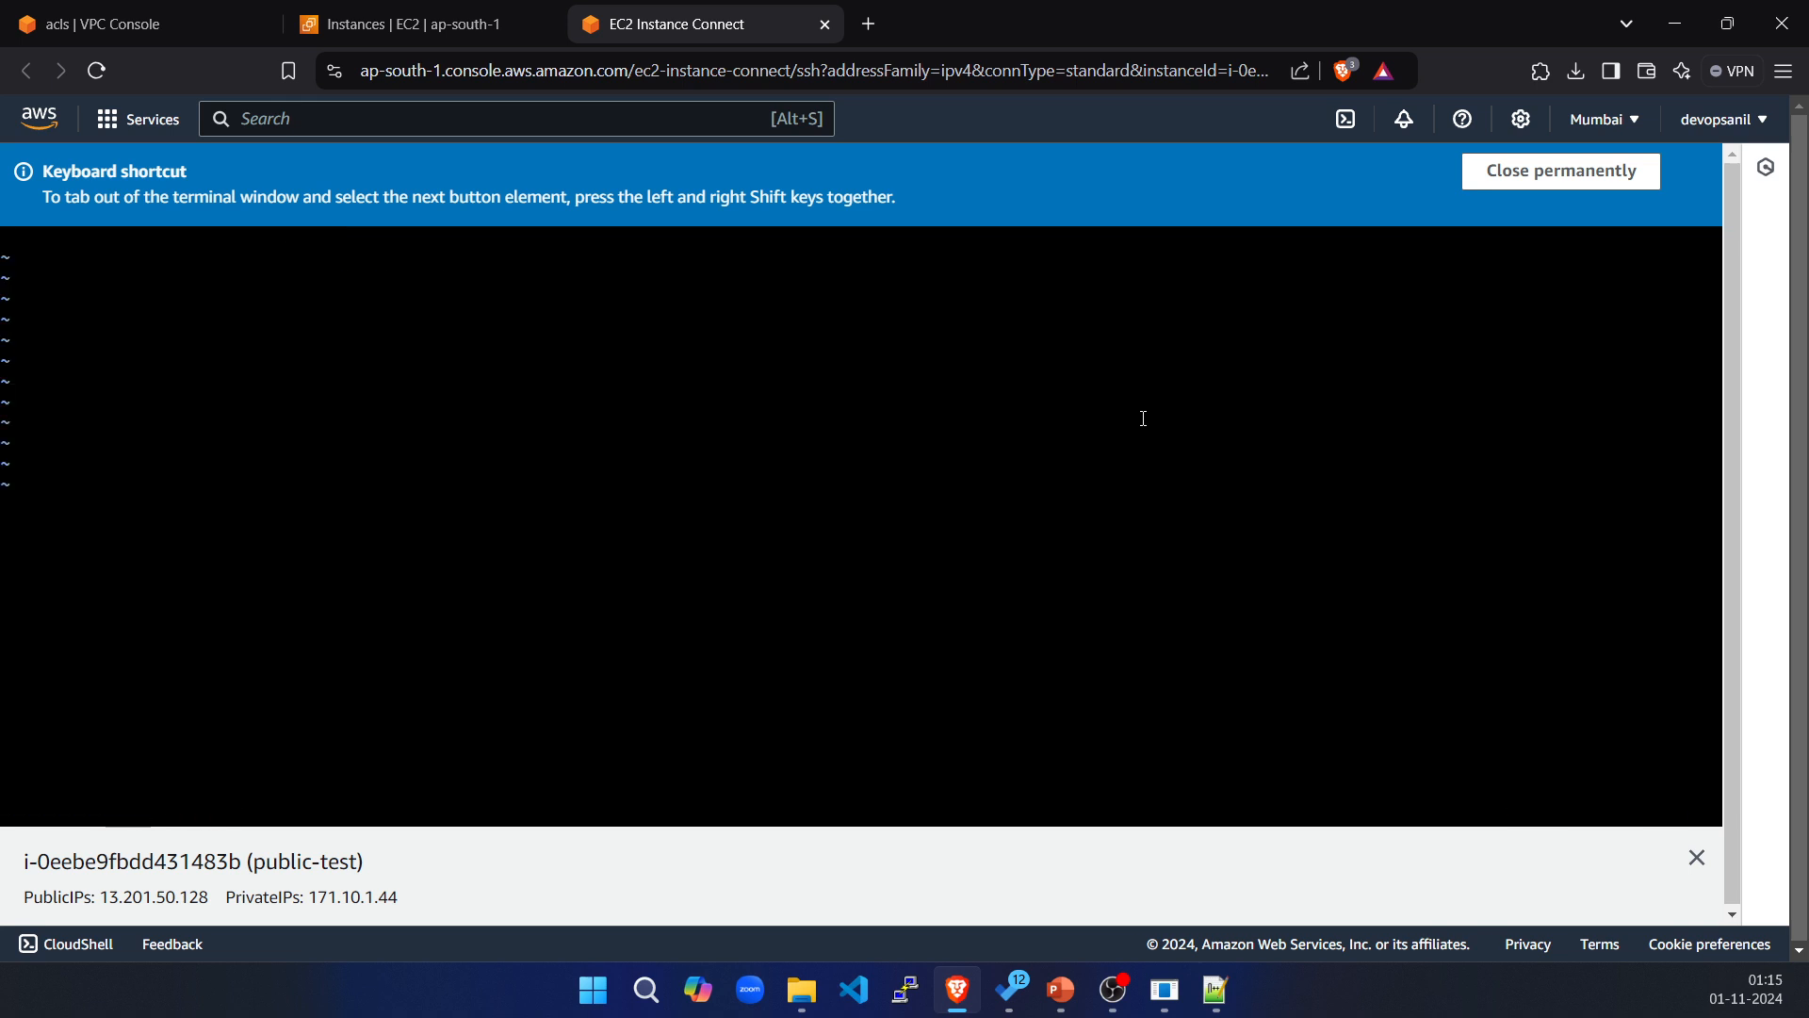
# Copy the RSA private key from the downloaded key file into devops-anil.pem, then save and quit vi.
pyautogui.press('i')
pyautogui.hotkey('alt', 'Tab')
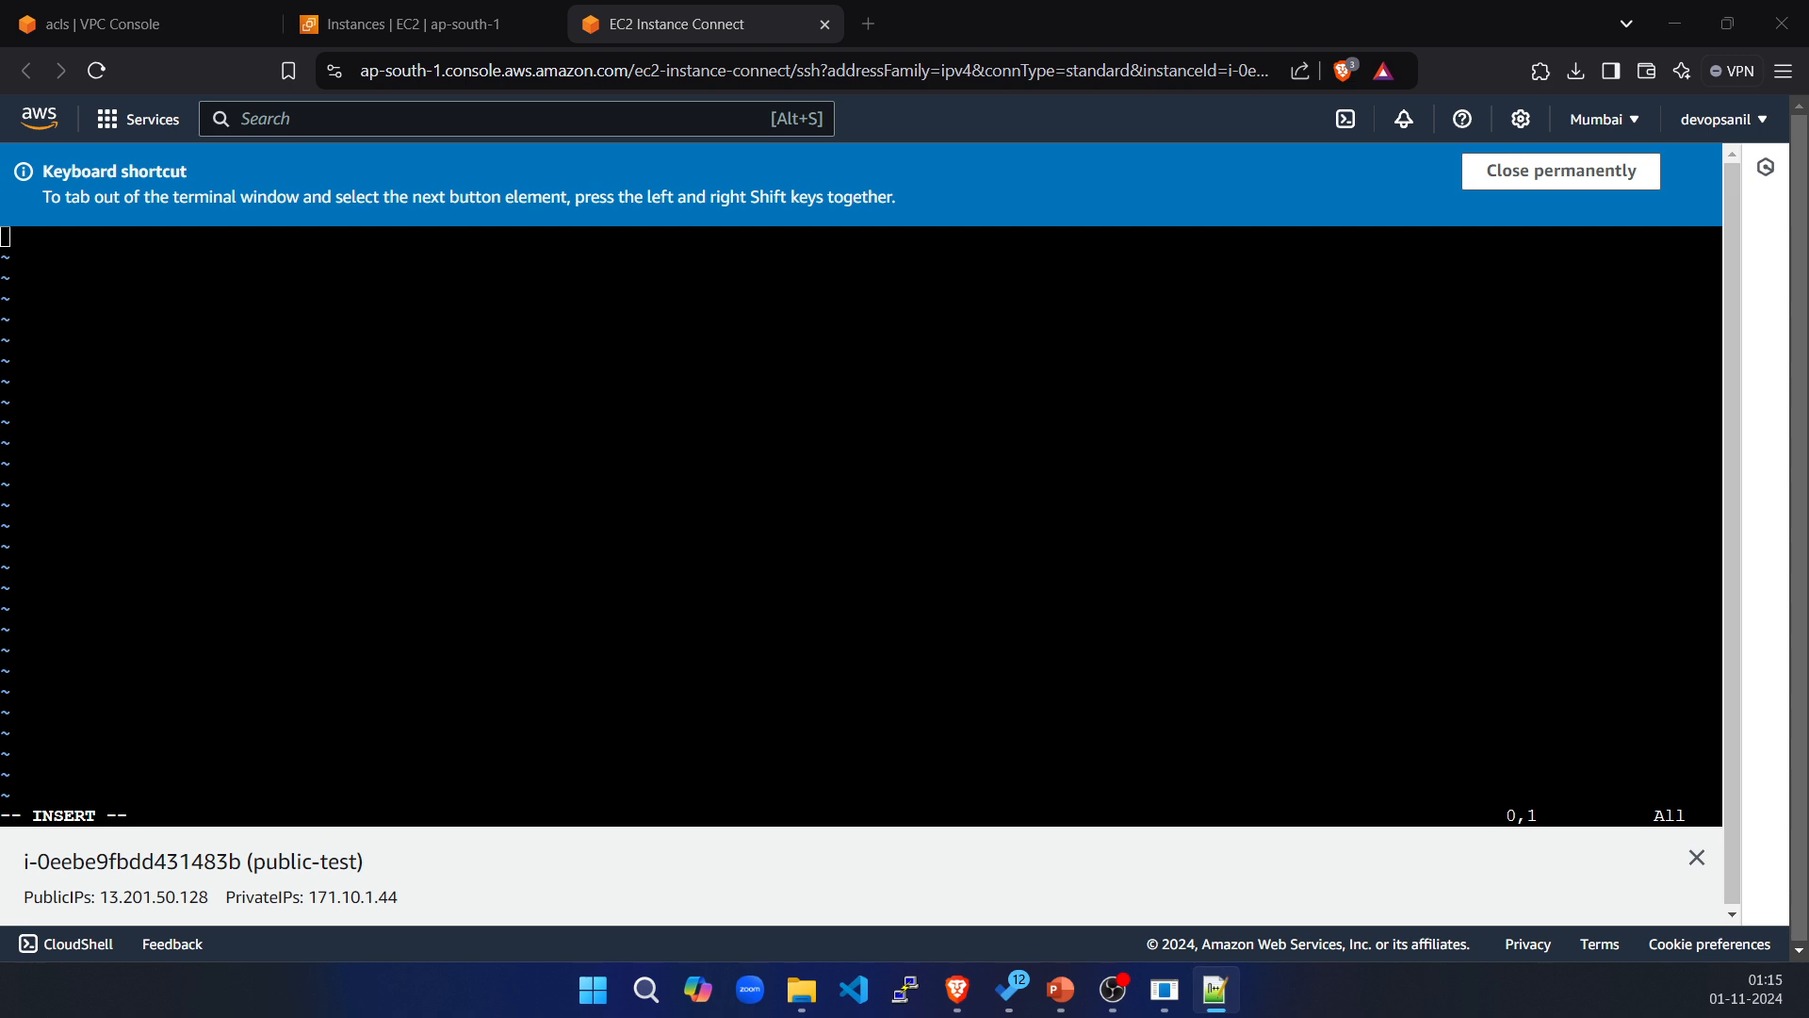
pyautogui.click(447, 423)
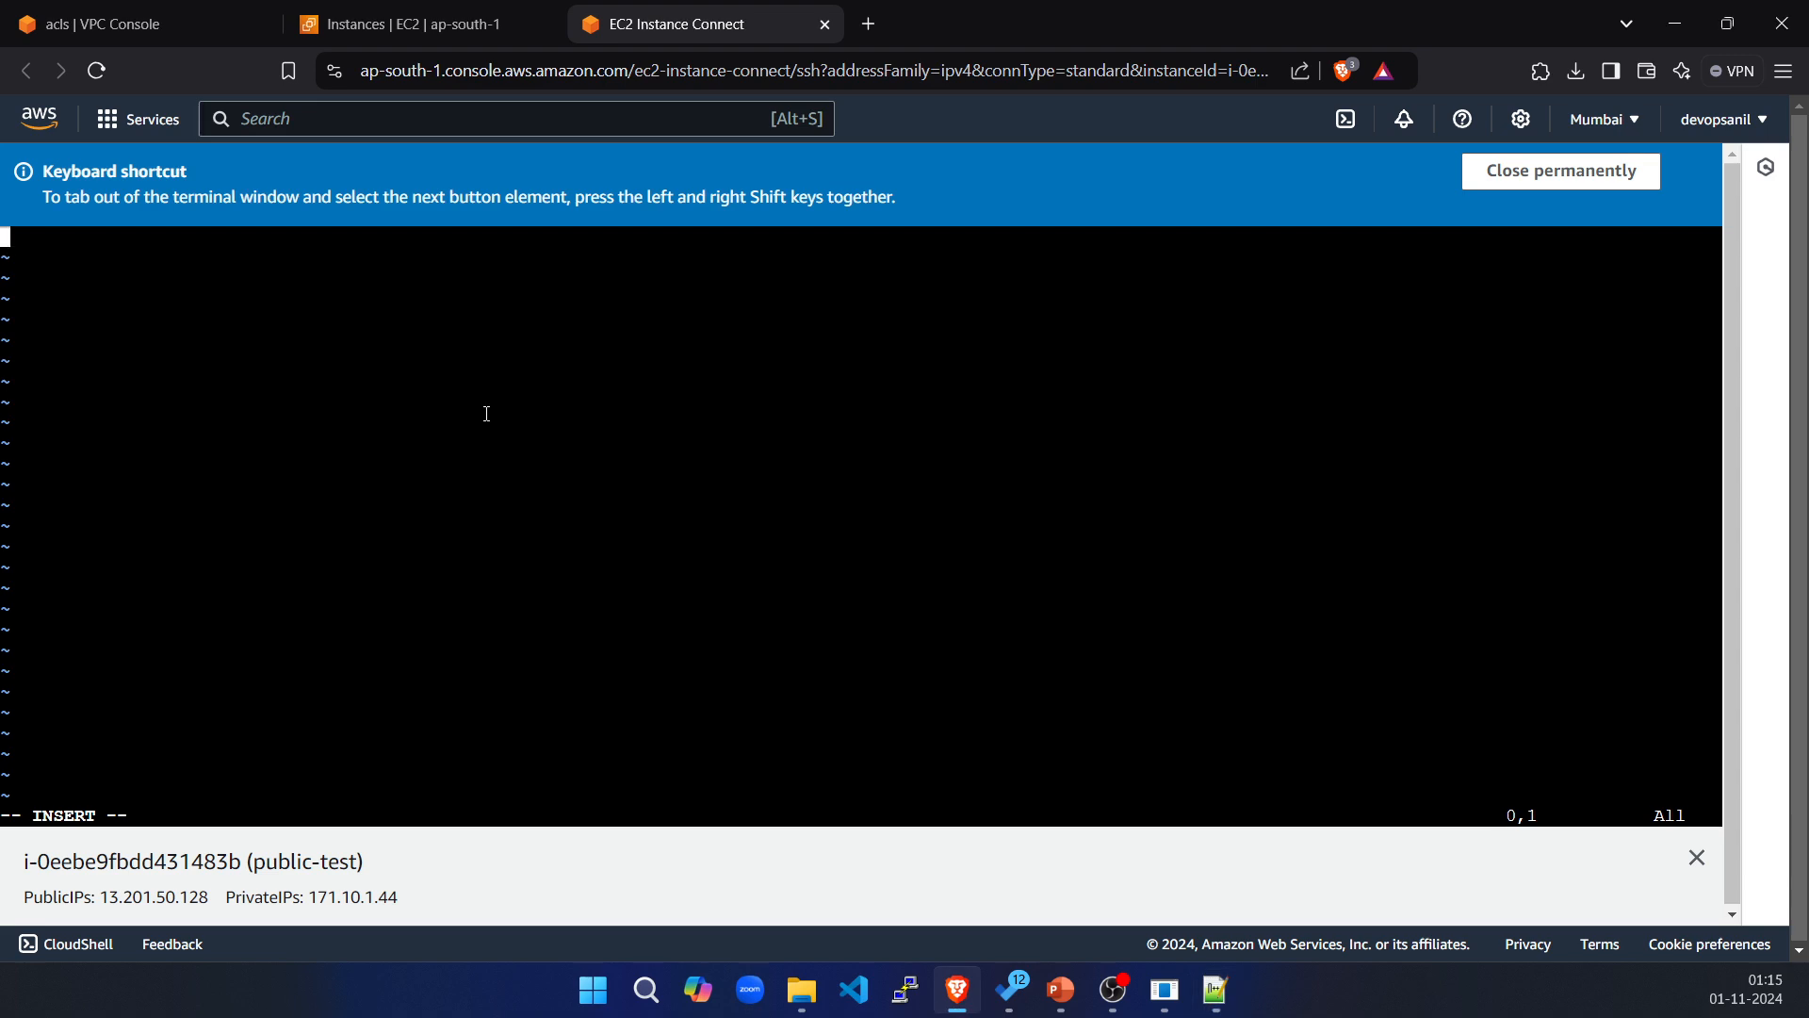
pyautogui.rightClick(487, 414)
pyautogui.click(527, 631)
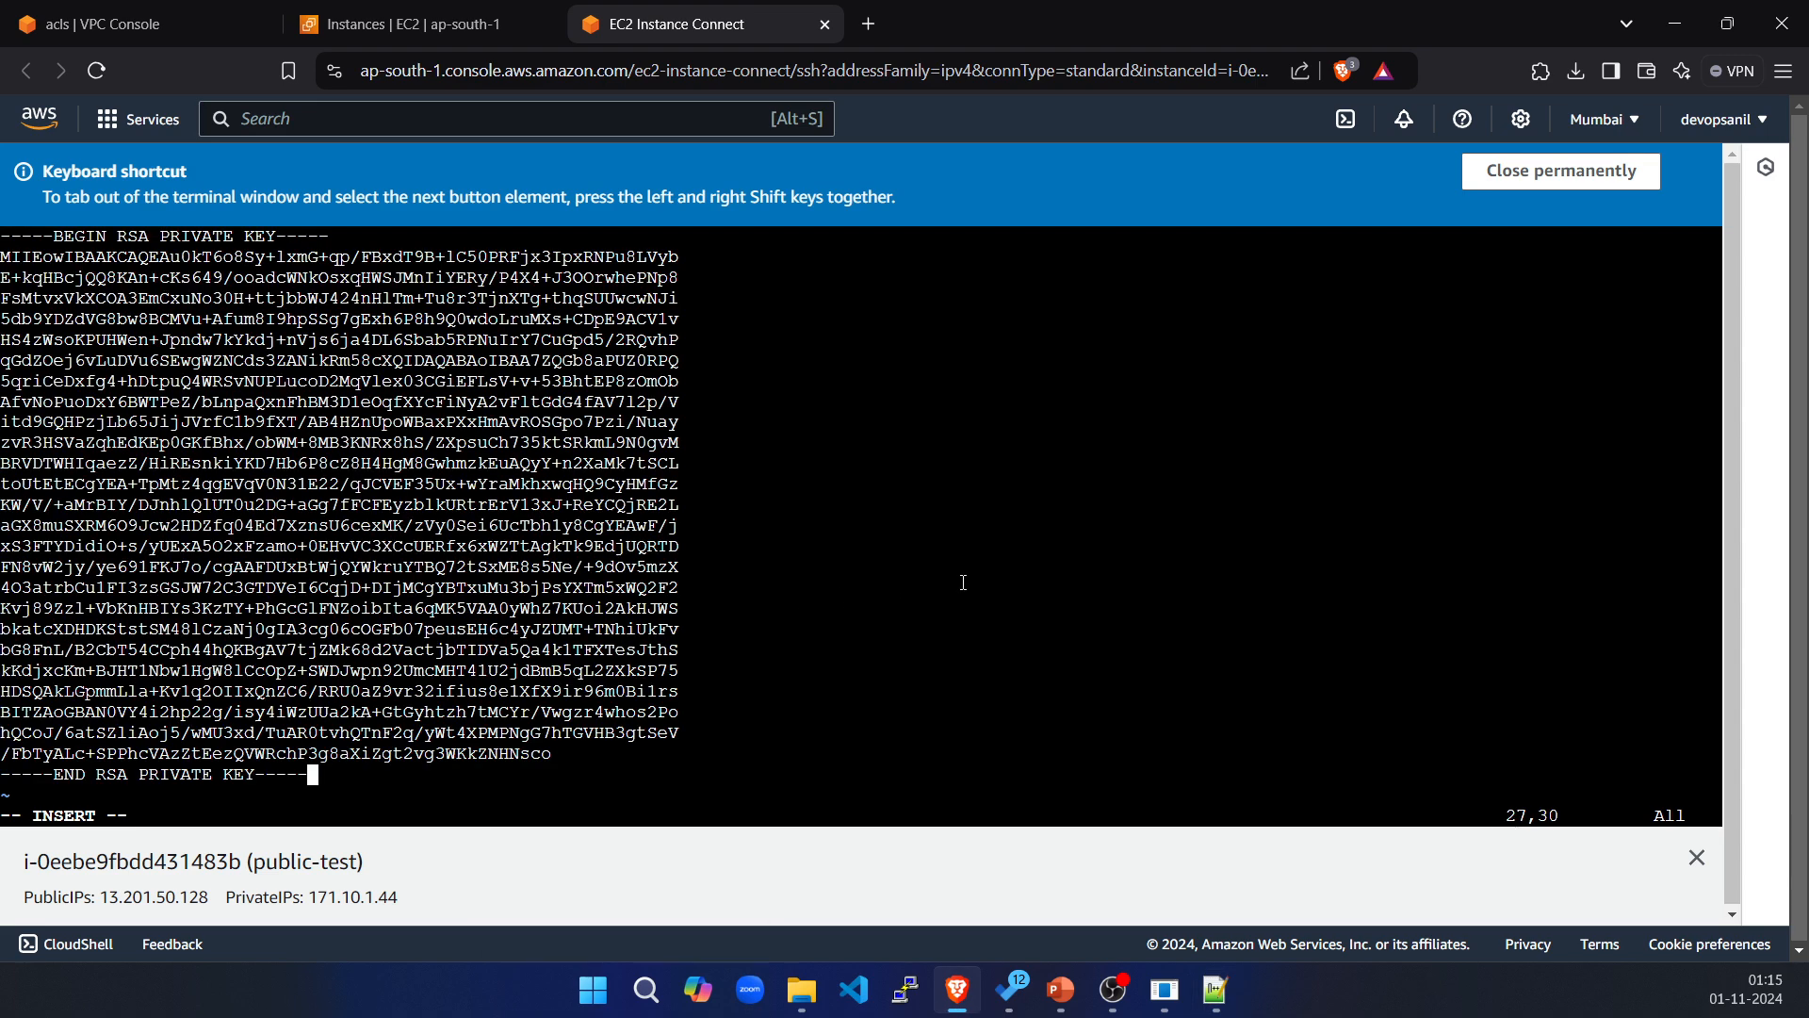
pyautogui.press('Escape')
pyautogui.write(':wq!')
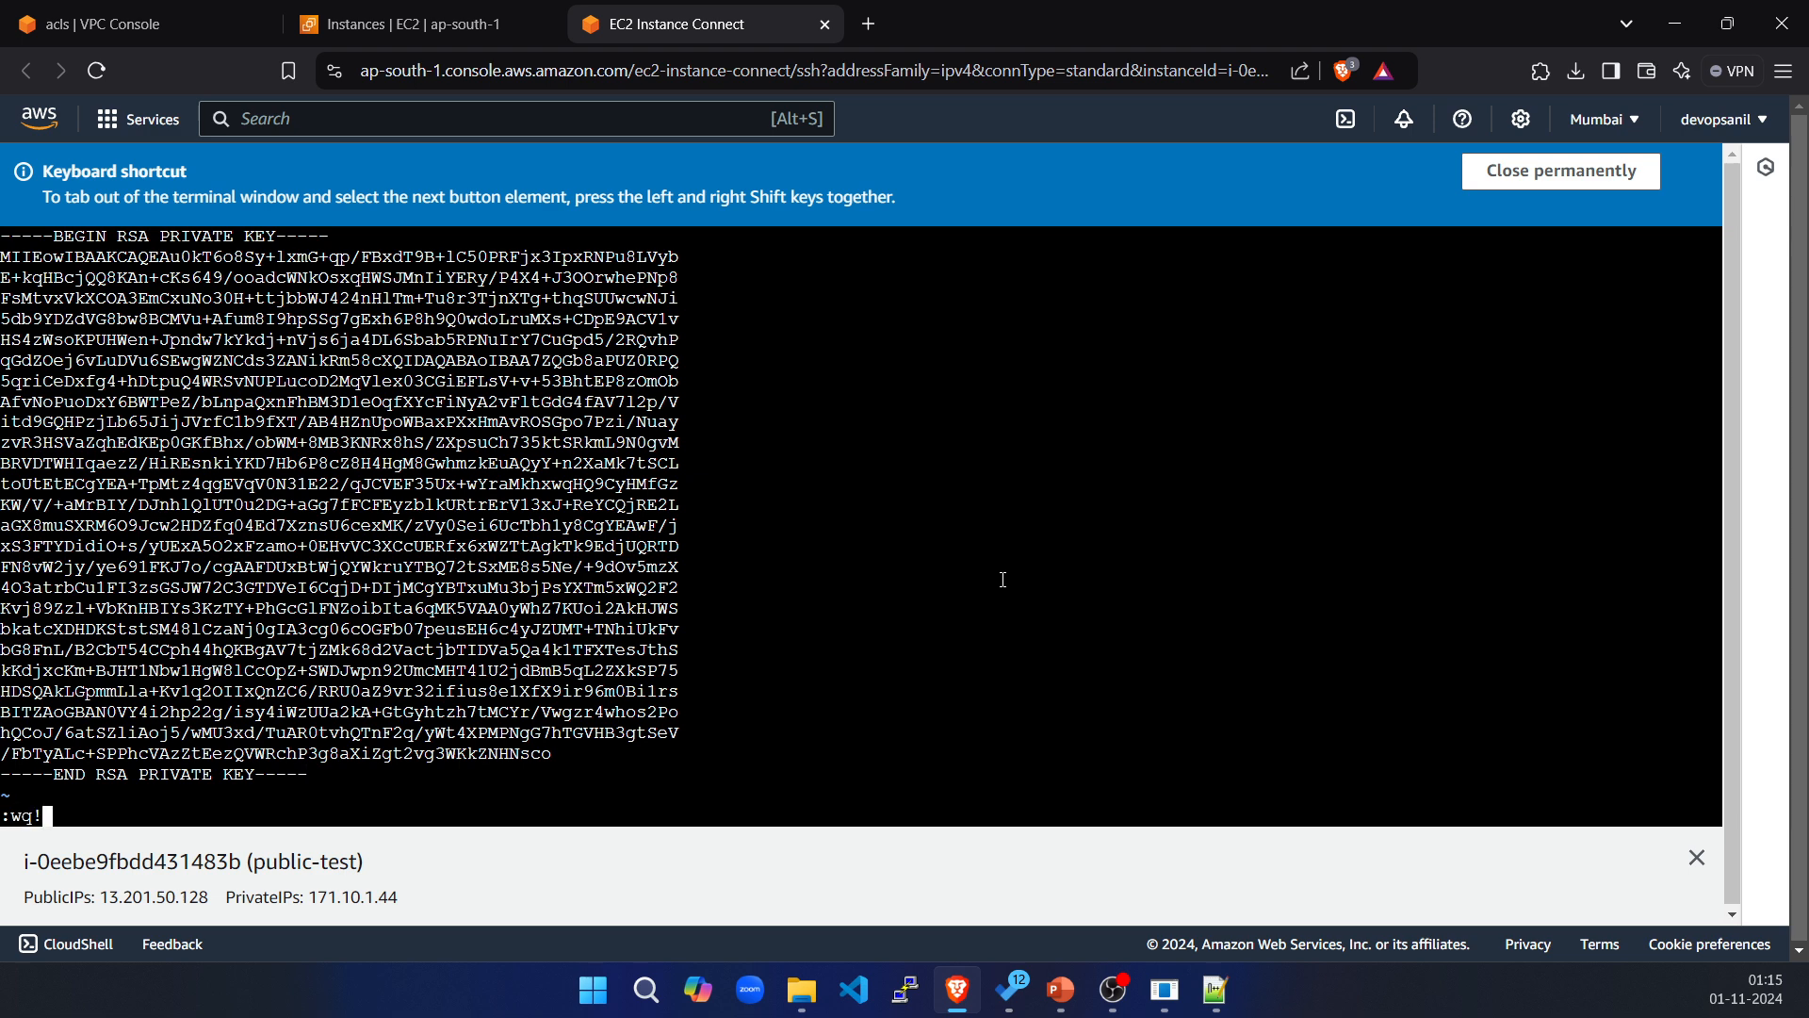
pyautogui.press('Return')
# List the home directory's files and set the permissions of devops-anil.pem to 400 with chmod.
pyautogui.write('ls -ltr')
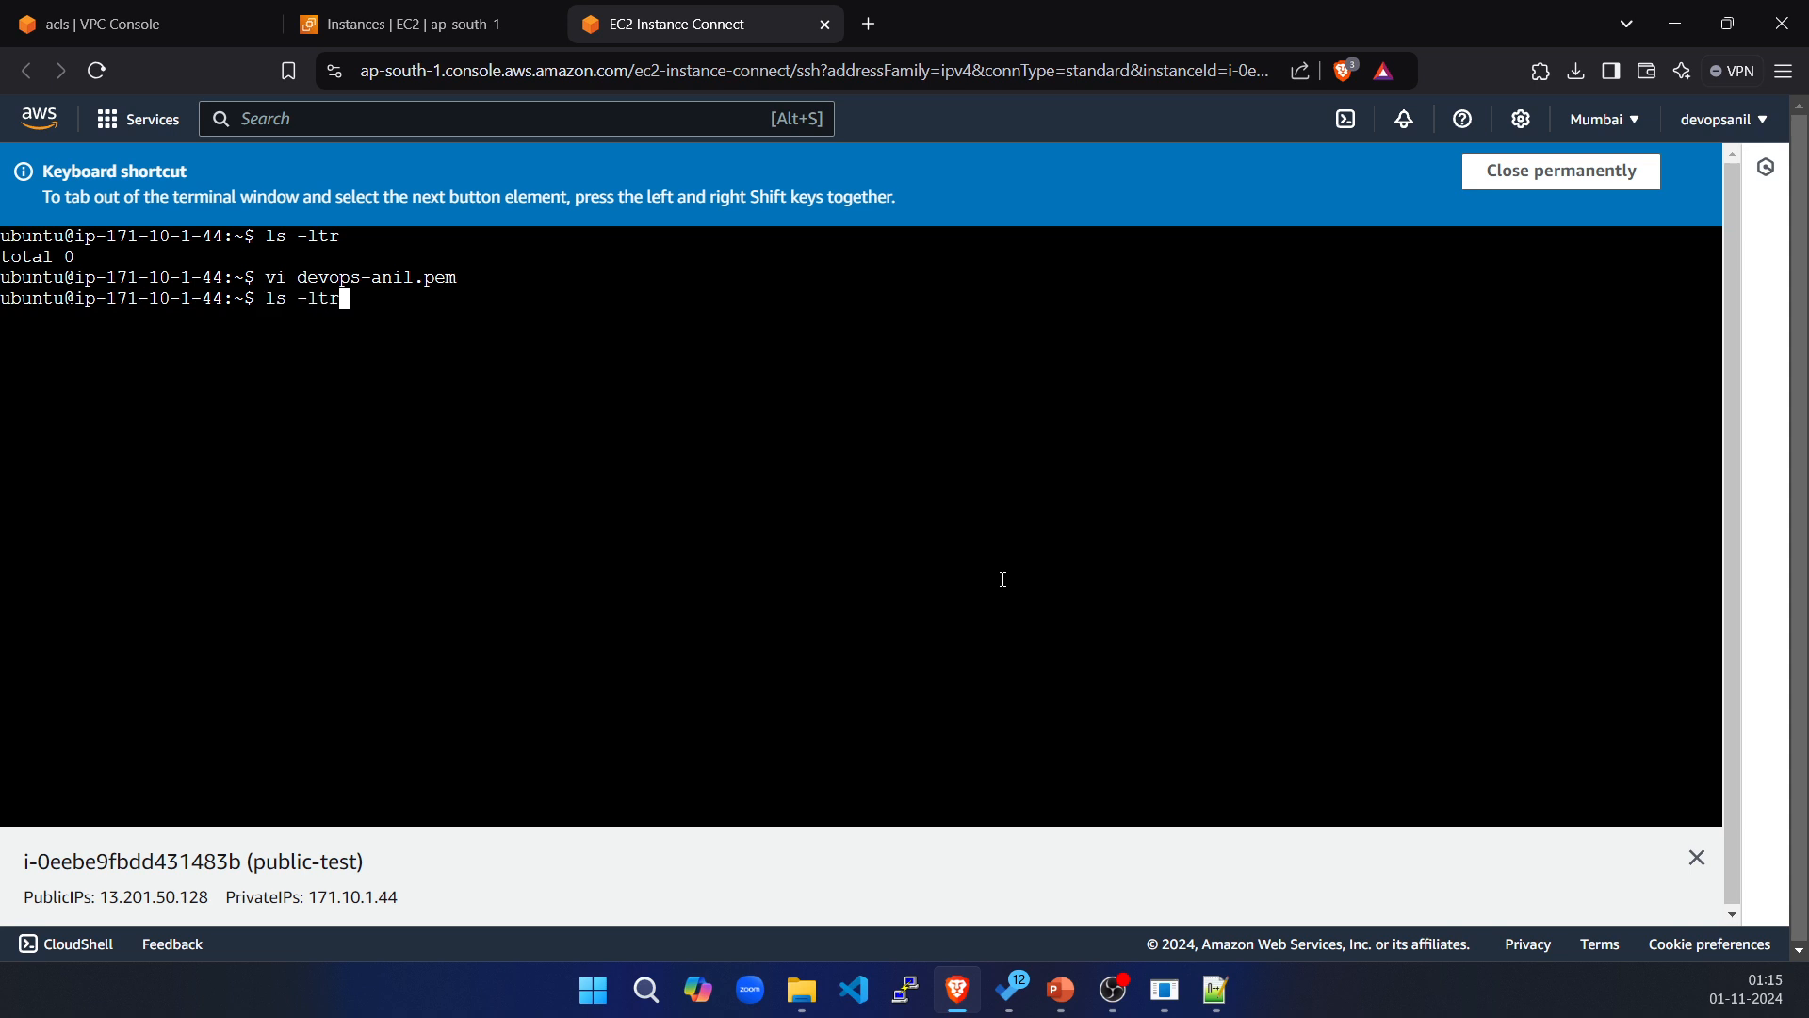
pyautogui.press('Return')
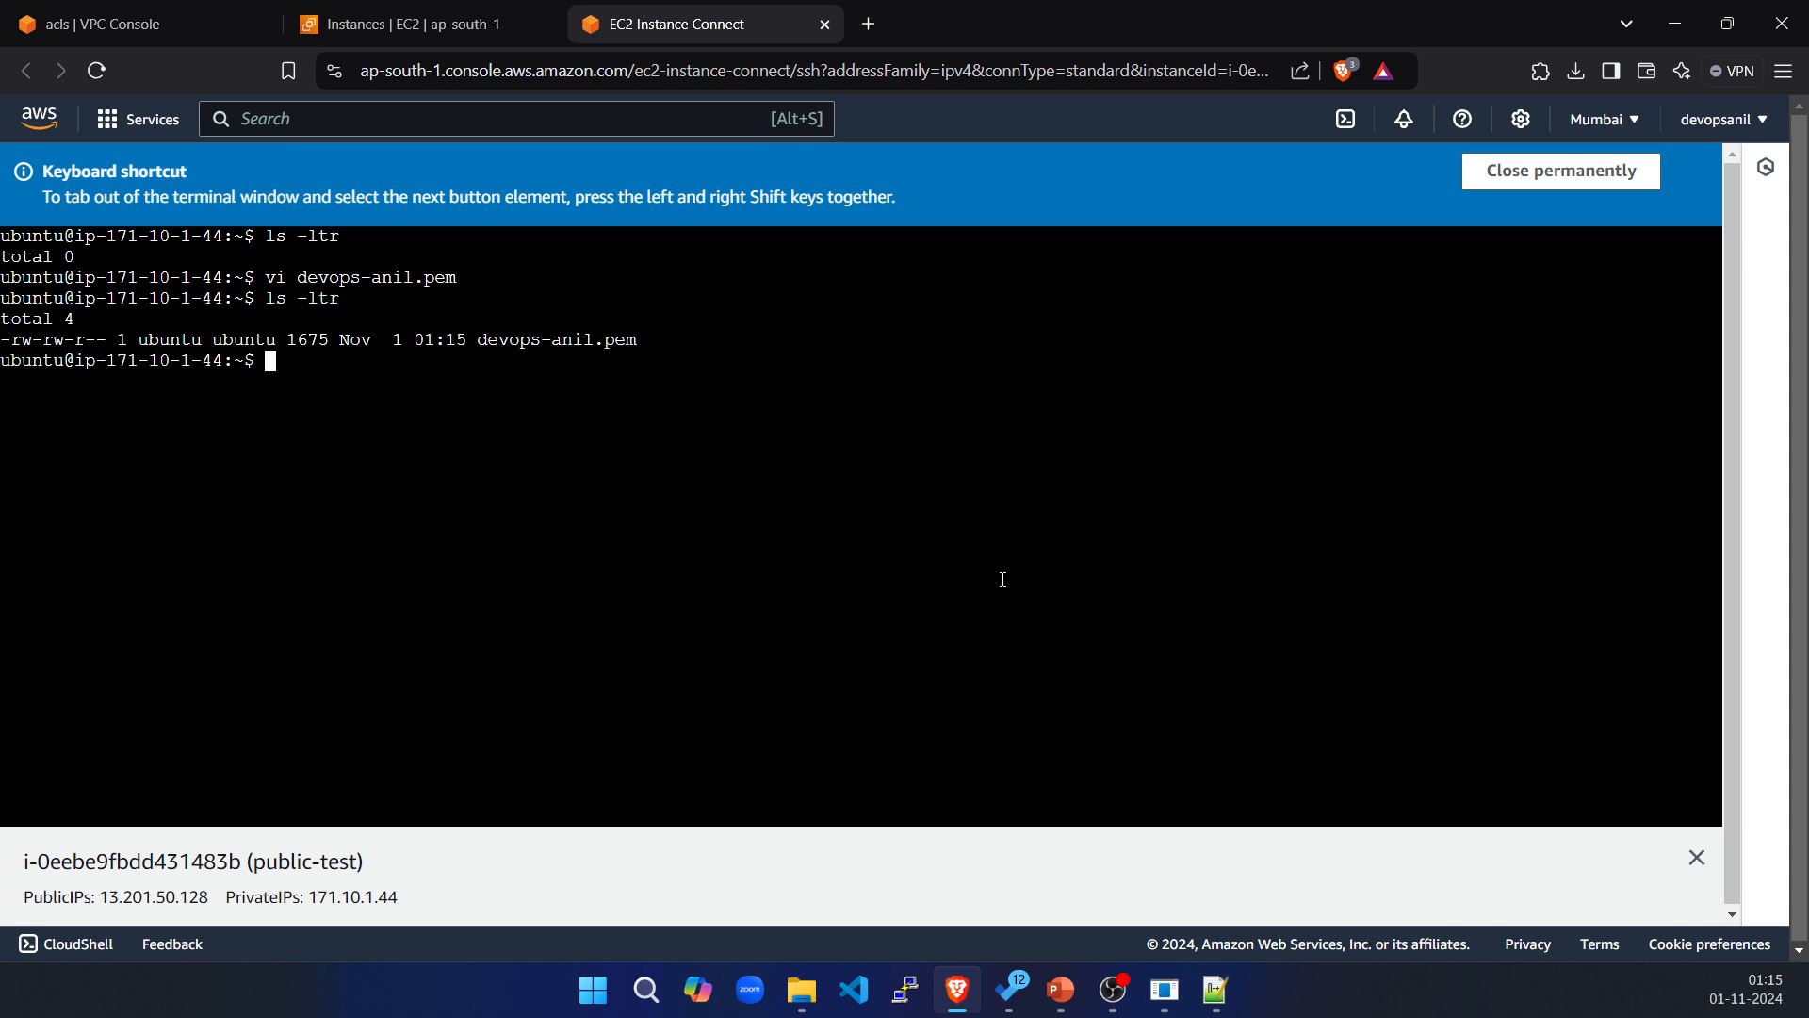
pyautogui.write('chmod ')
pyautogui.write('4000')
pyautogui.write('de')
pyautogui.press('Tab')
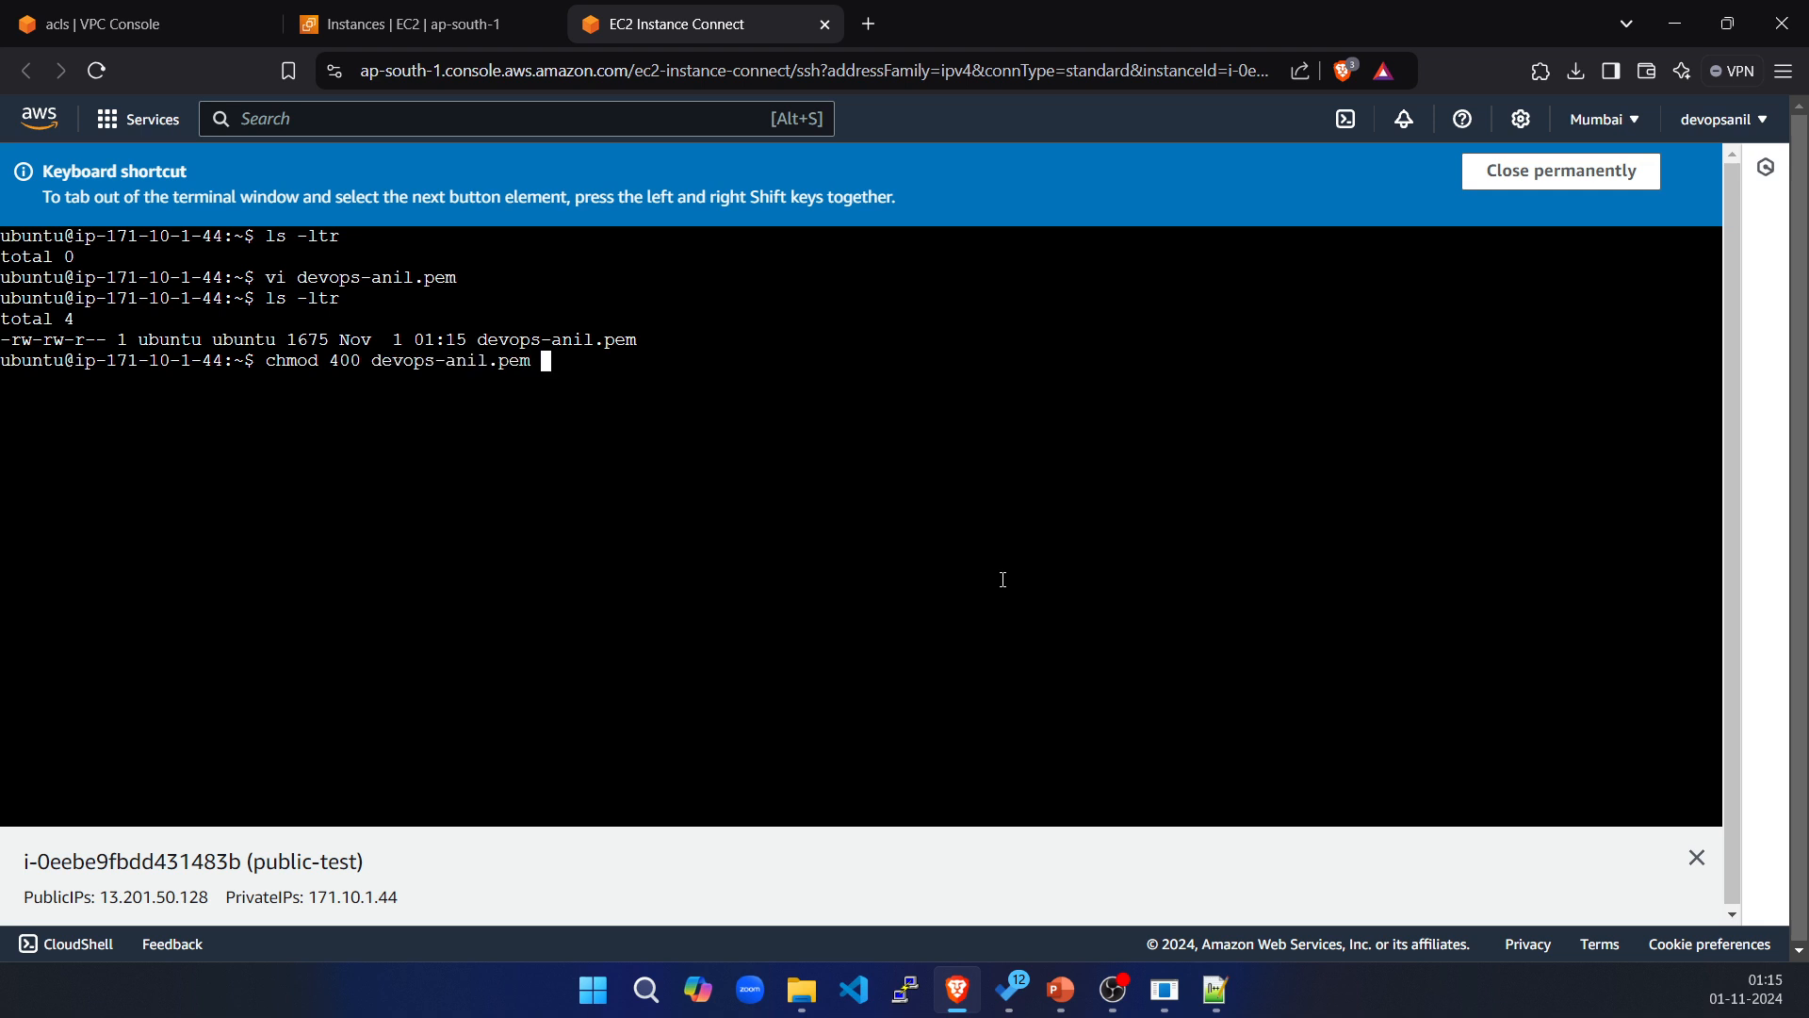
pyautogui.press('Return')
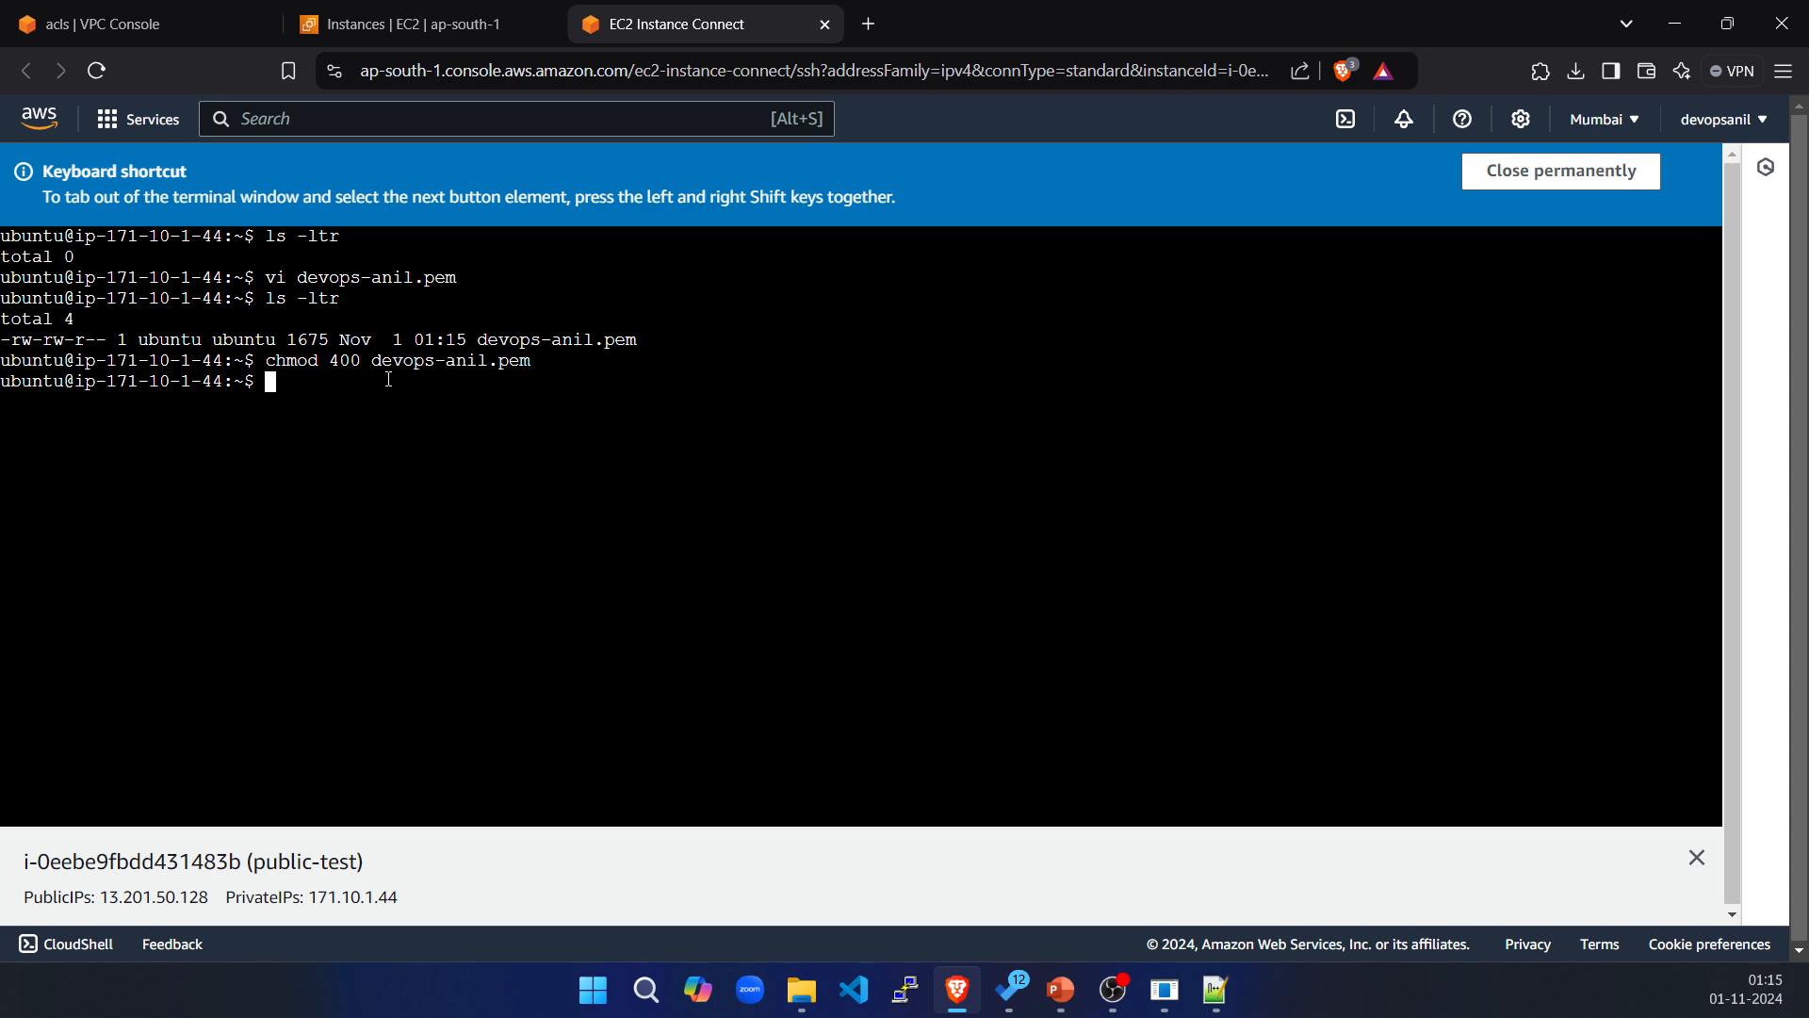
# Open the SSH client connection details of private-test2 and copy the example ssh command.
pyautogui.click(420, 32)
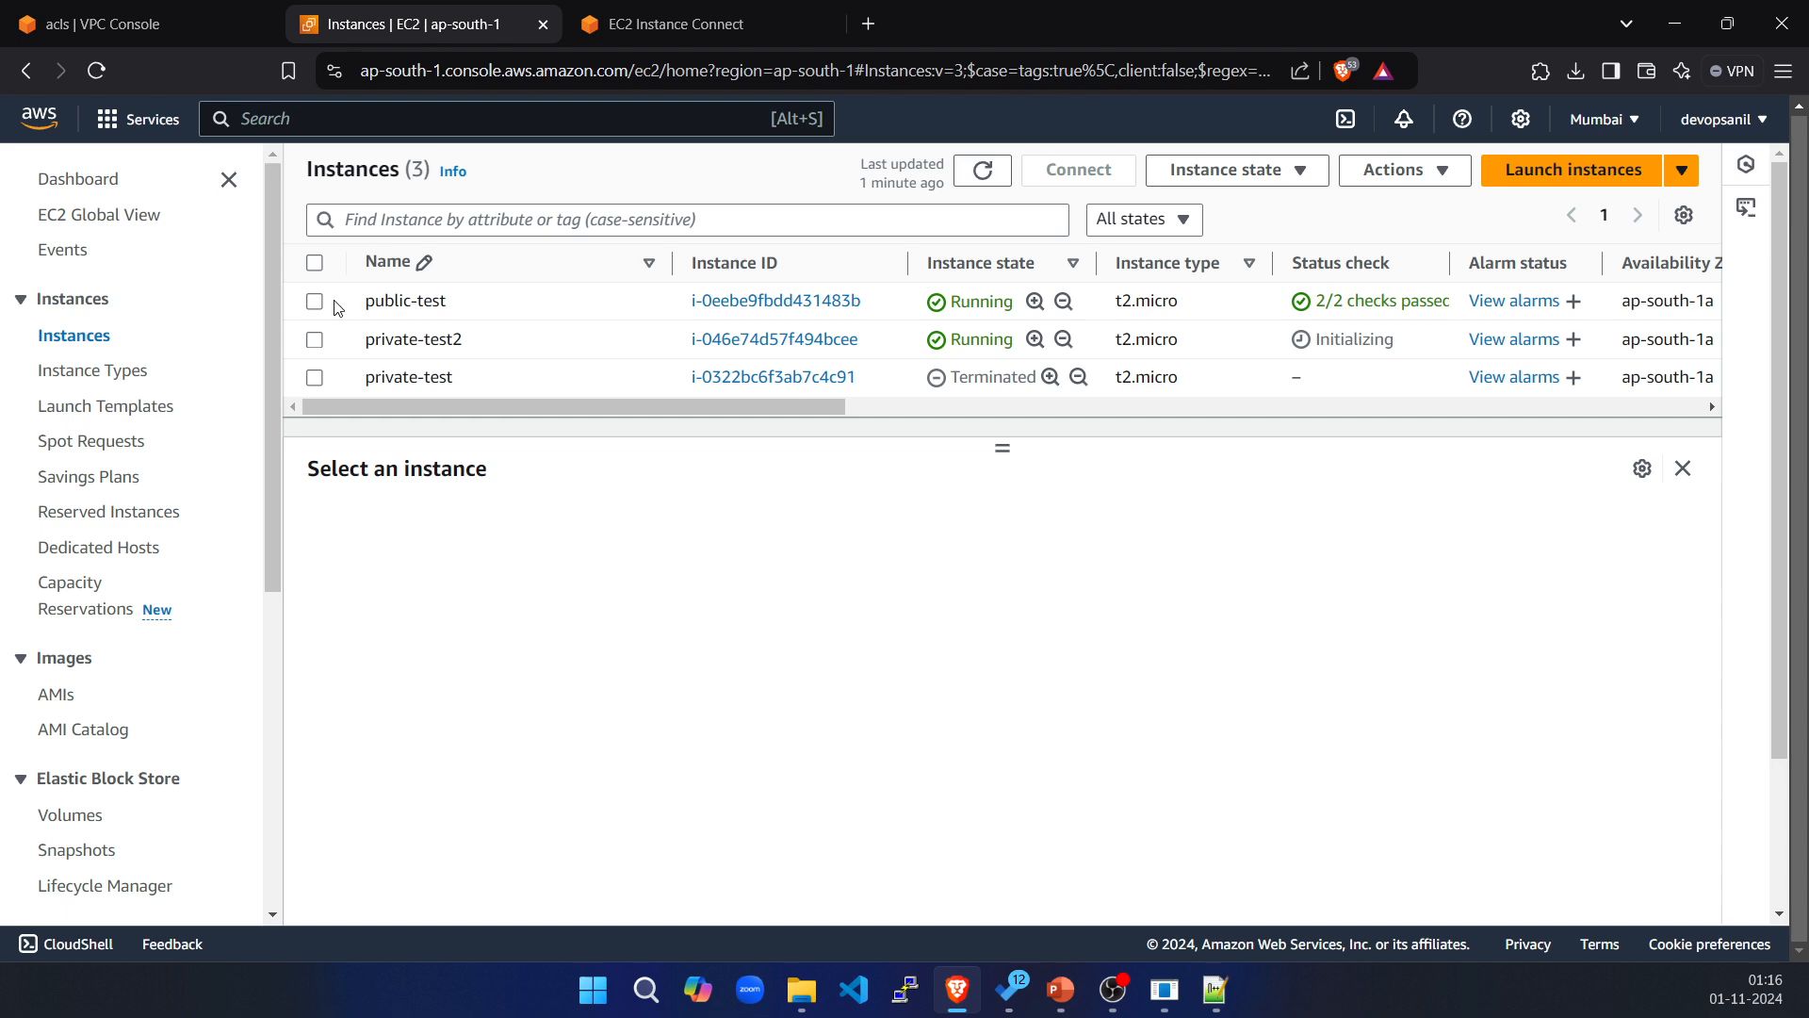
pyautogui.click(315, 341)
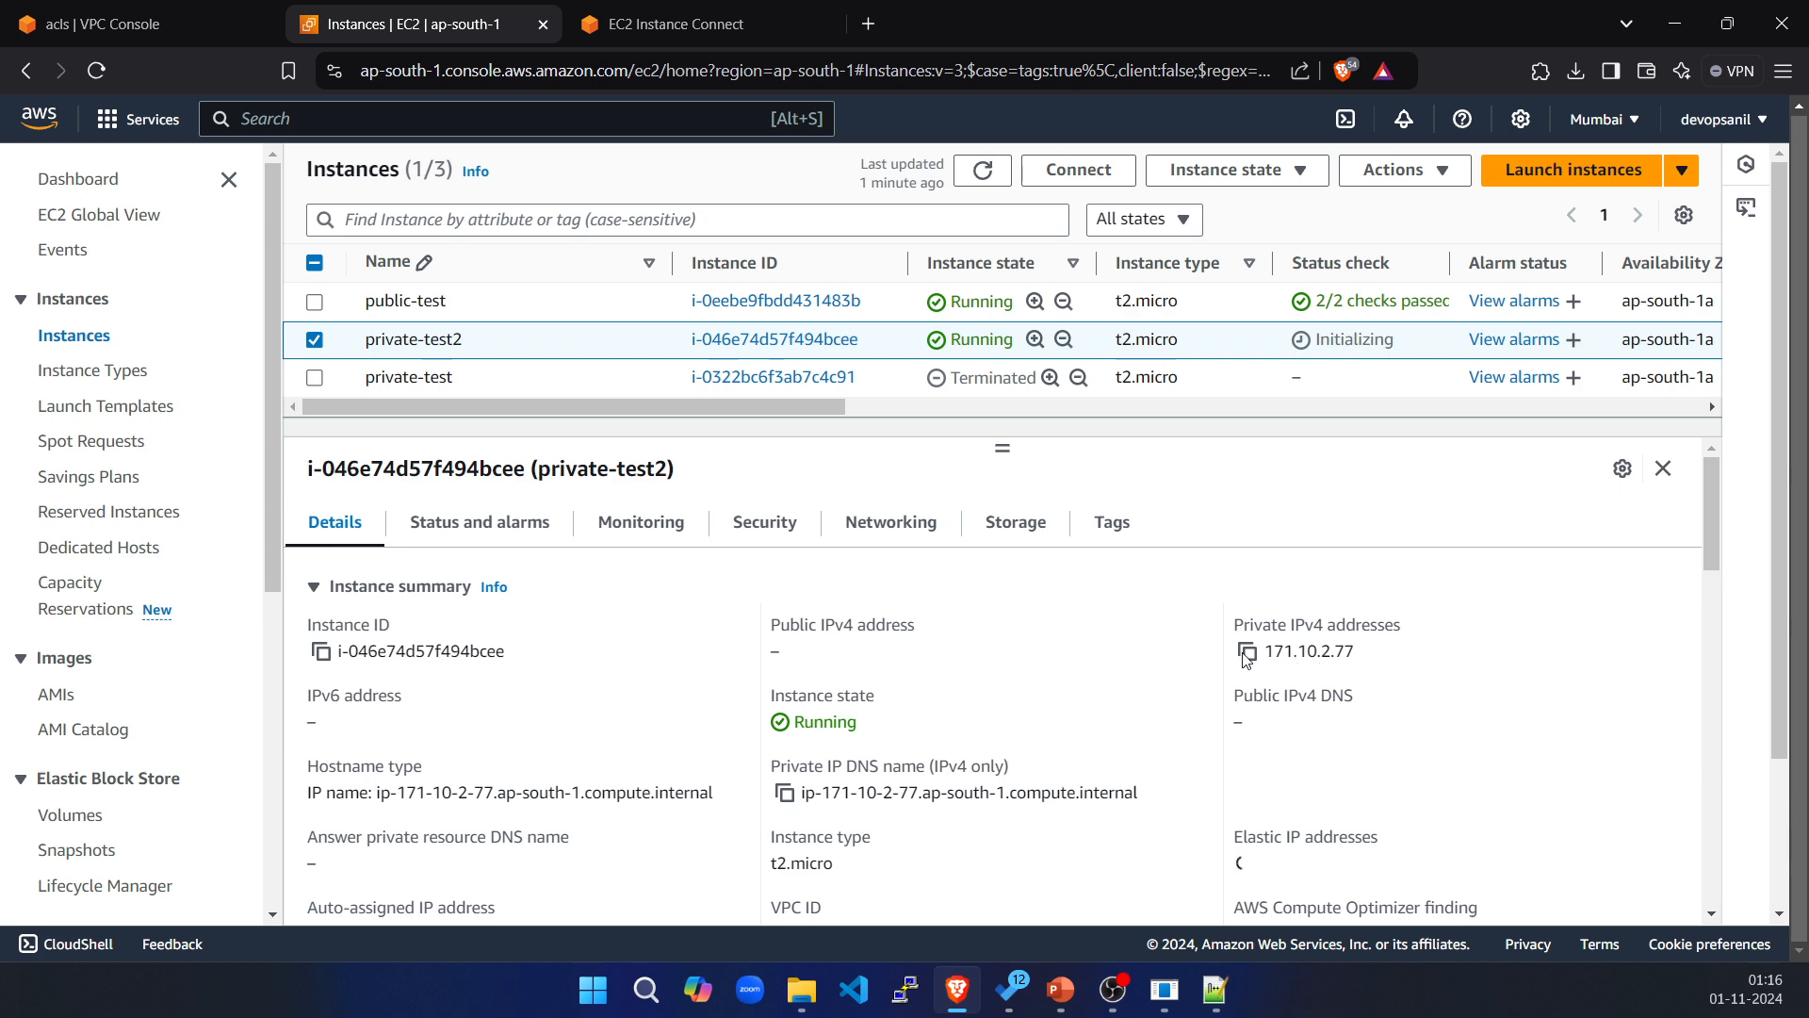
pyautogui.click(1074, 181)
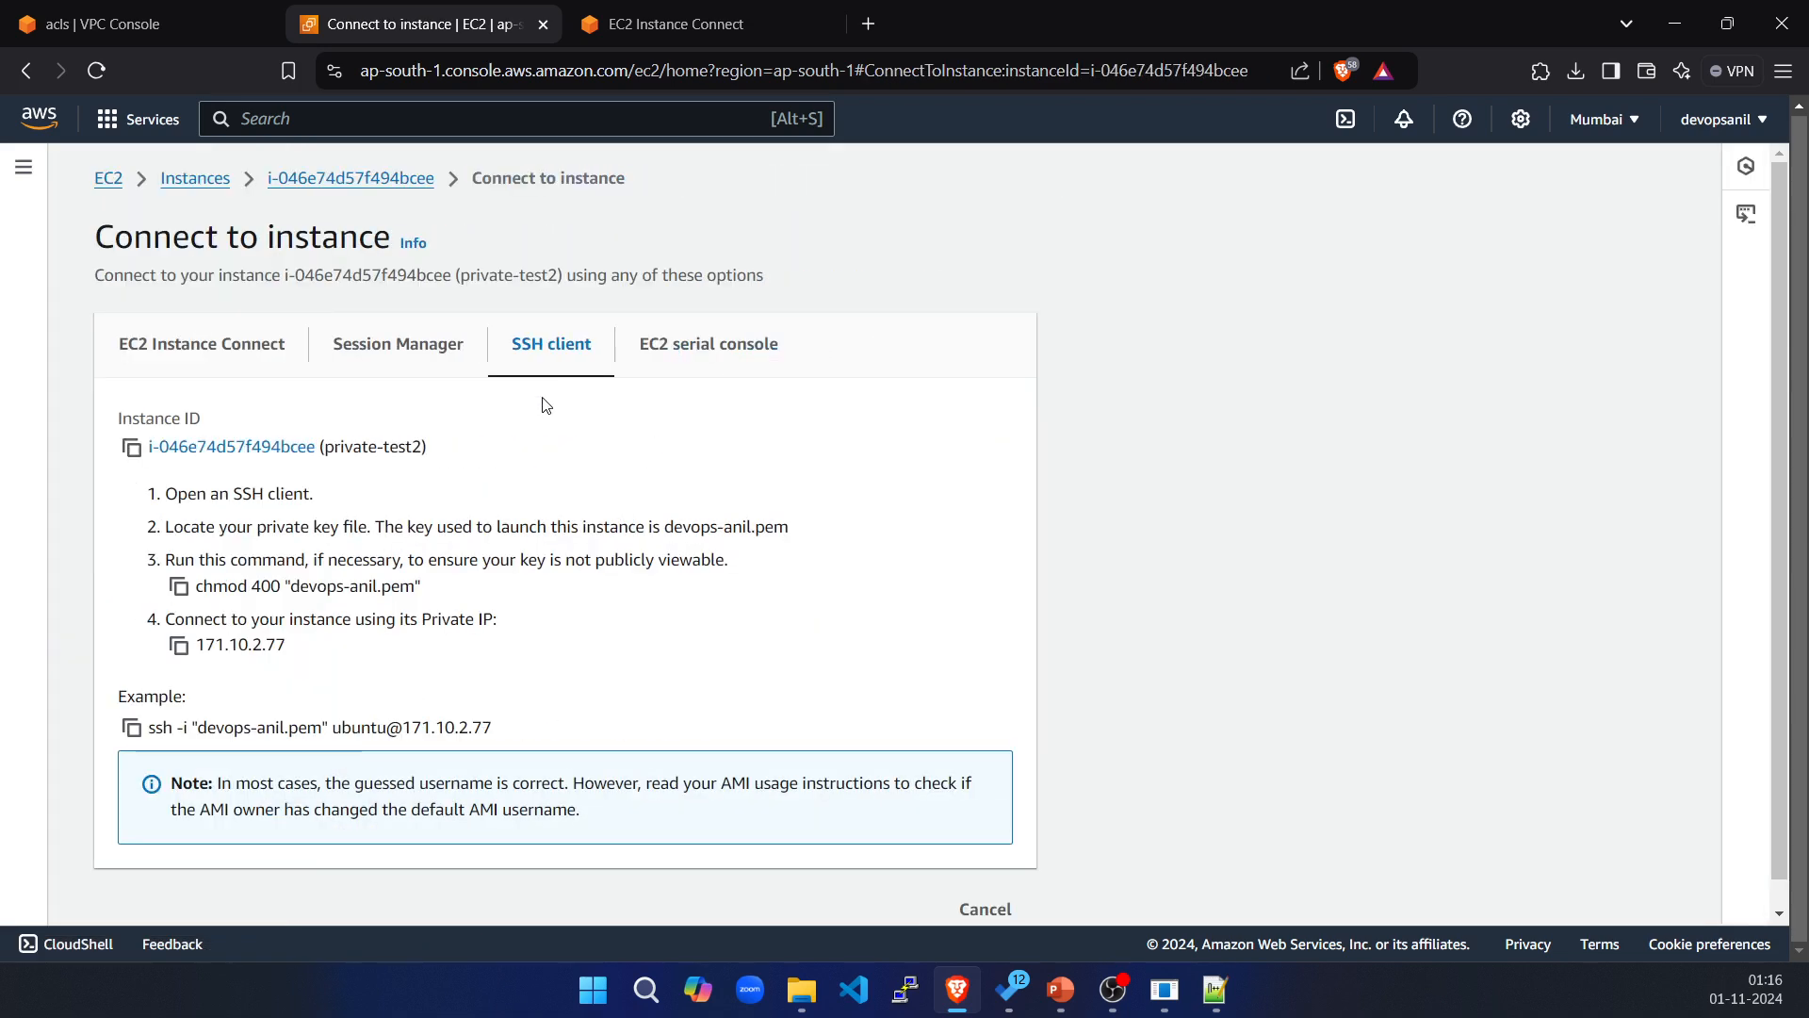
pyautogui.click(132, 728)
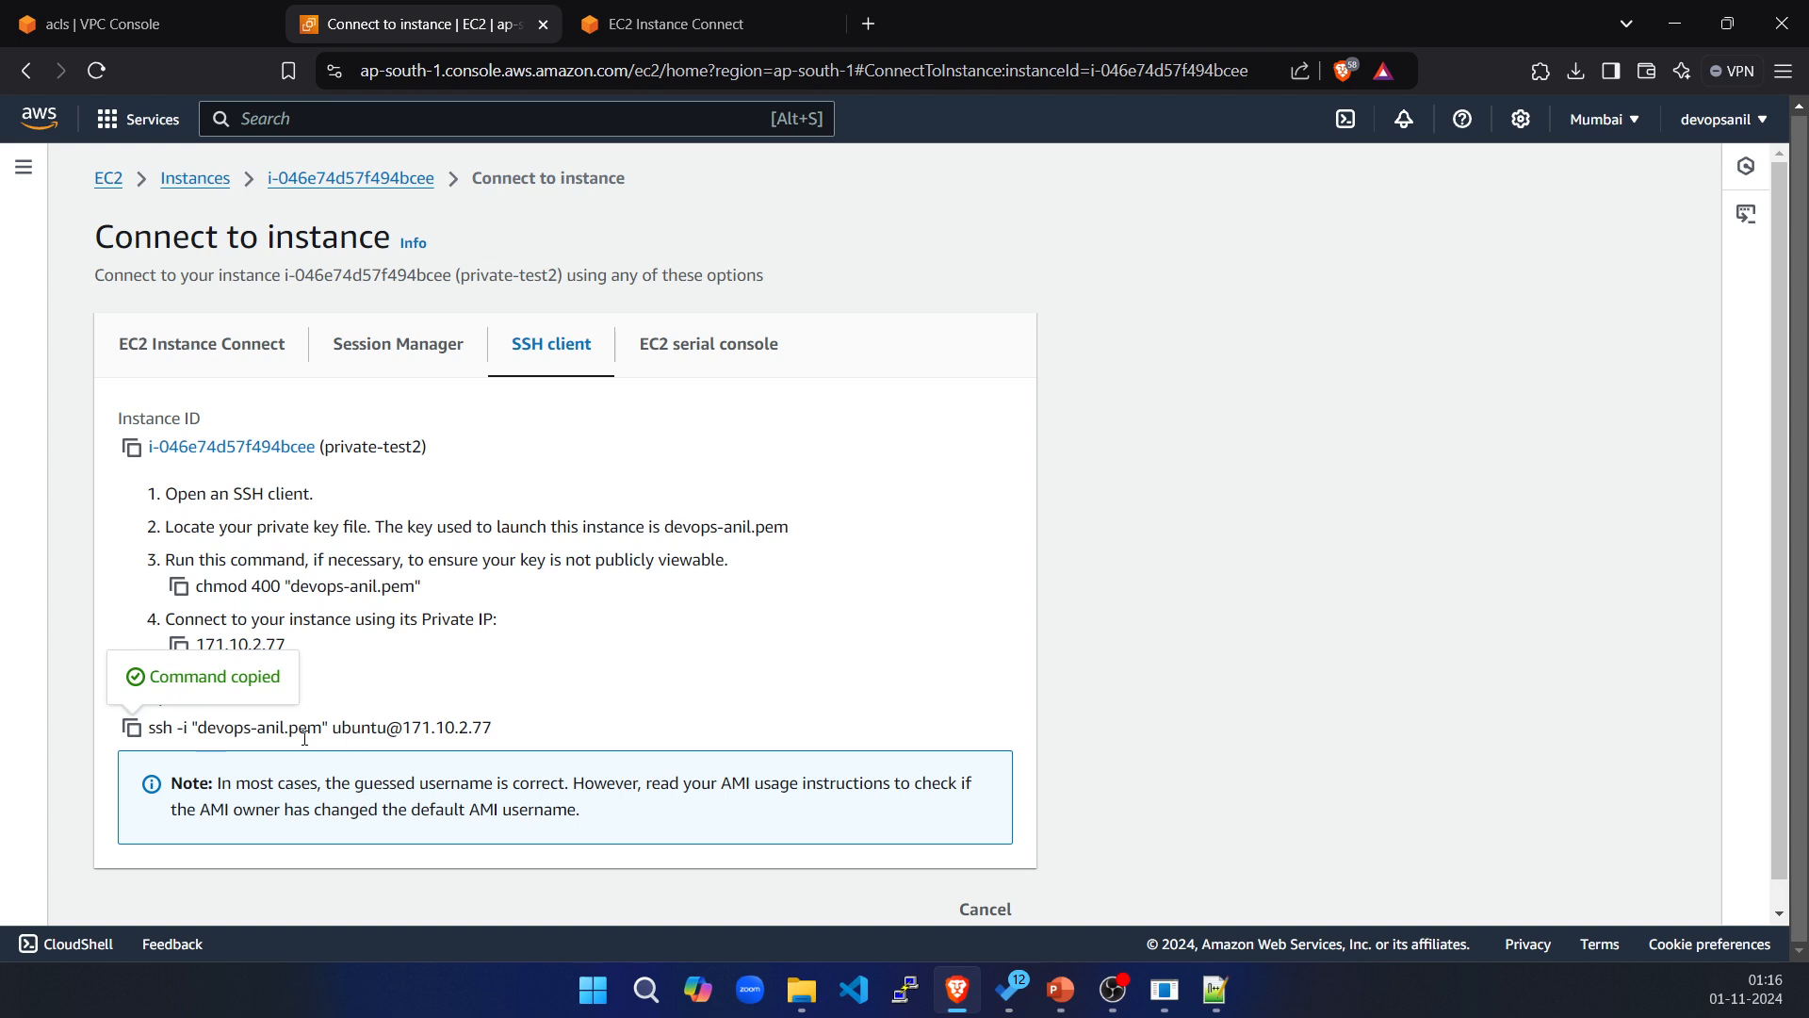
pyautogui.click(666, 34)
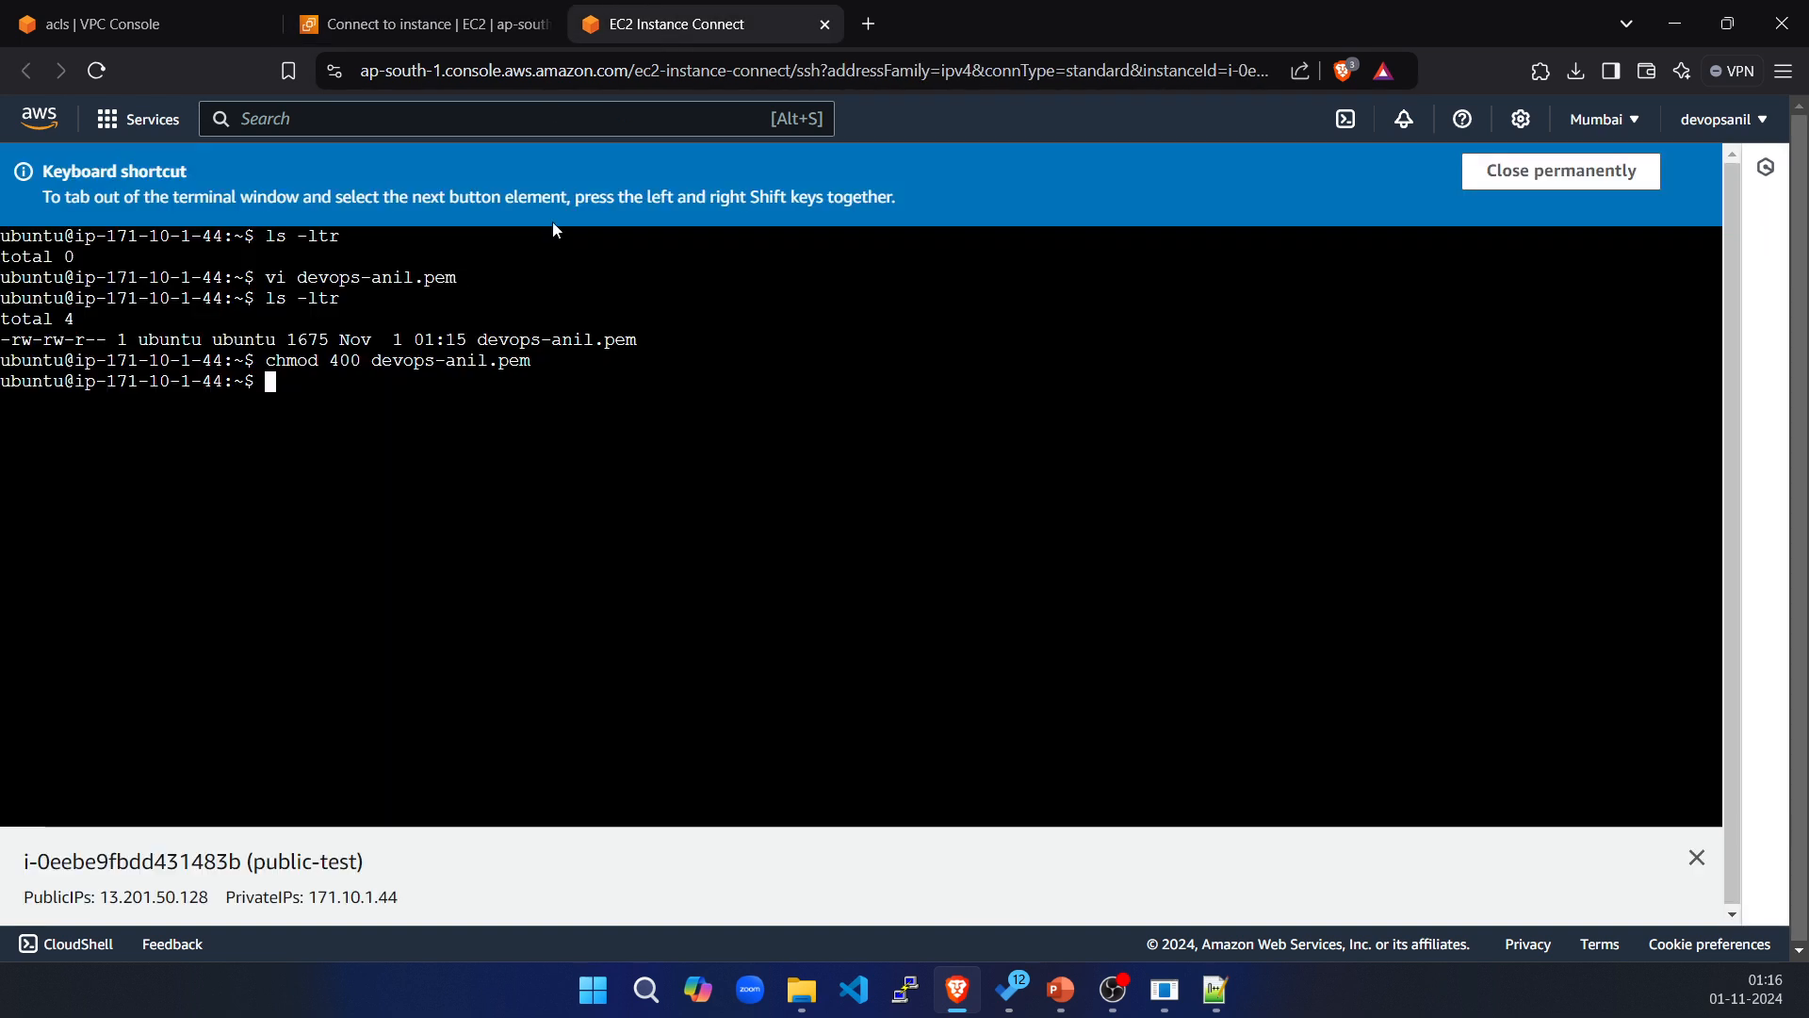
pyautogui.rightClick(352, 403)
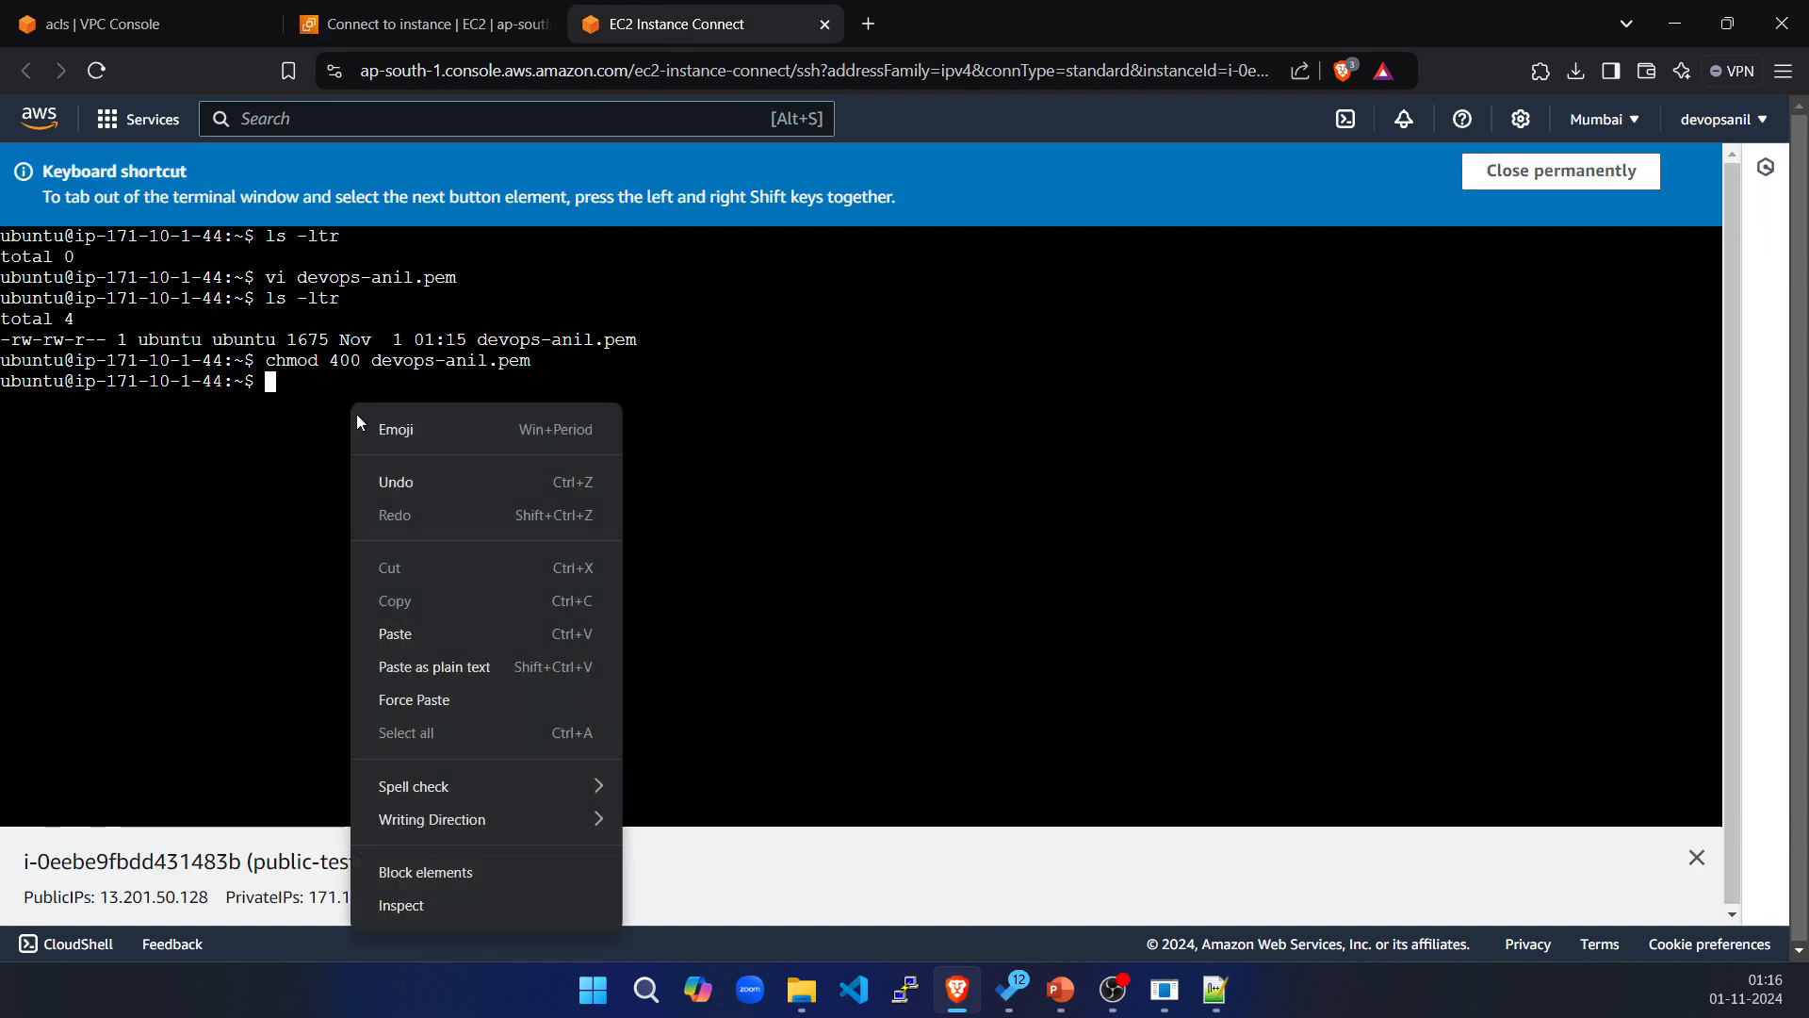
pyautogui.click(416, 658)
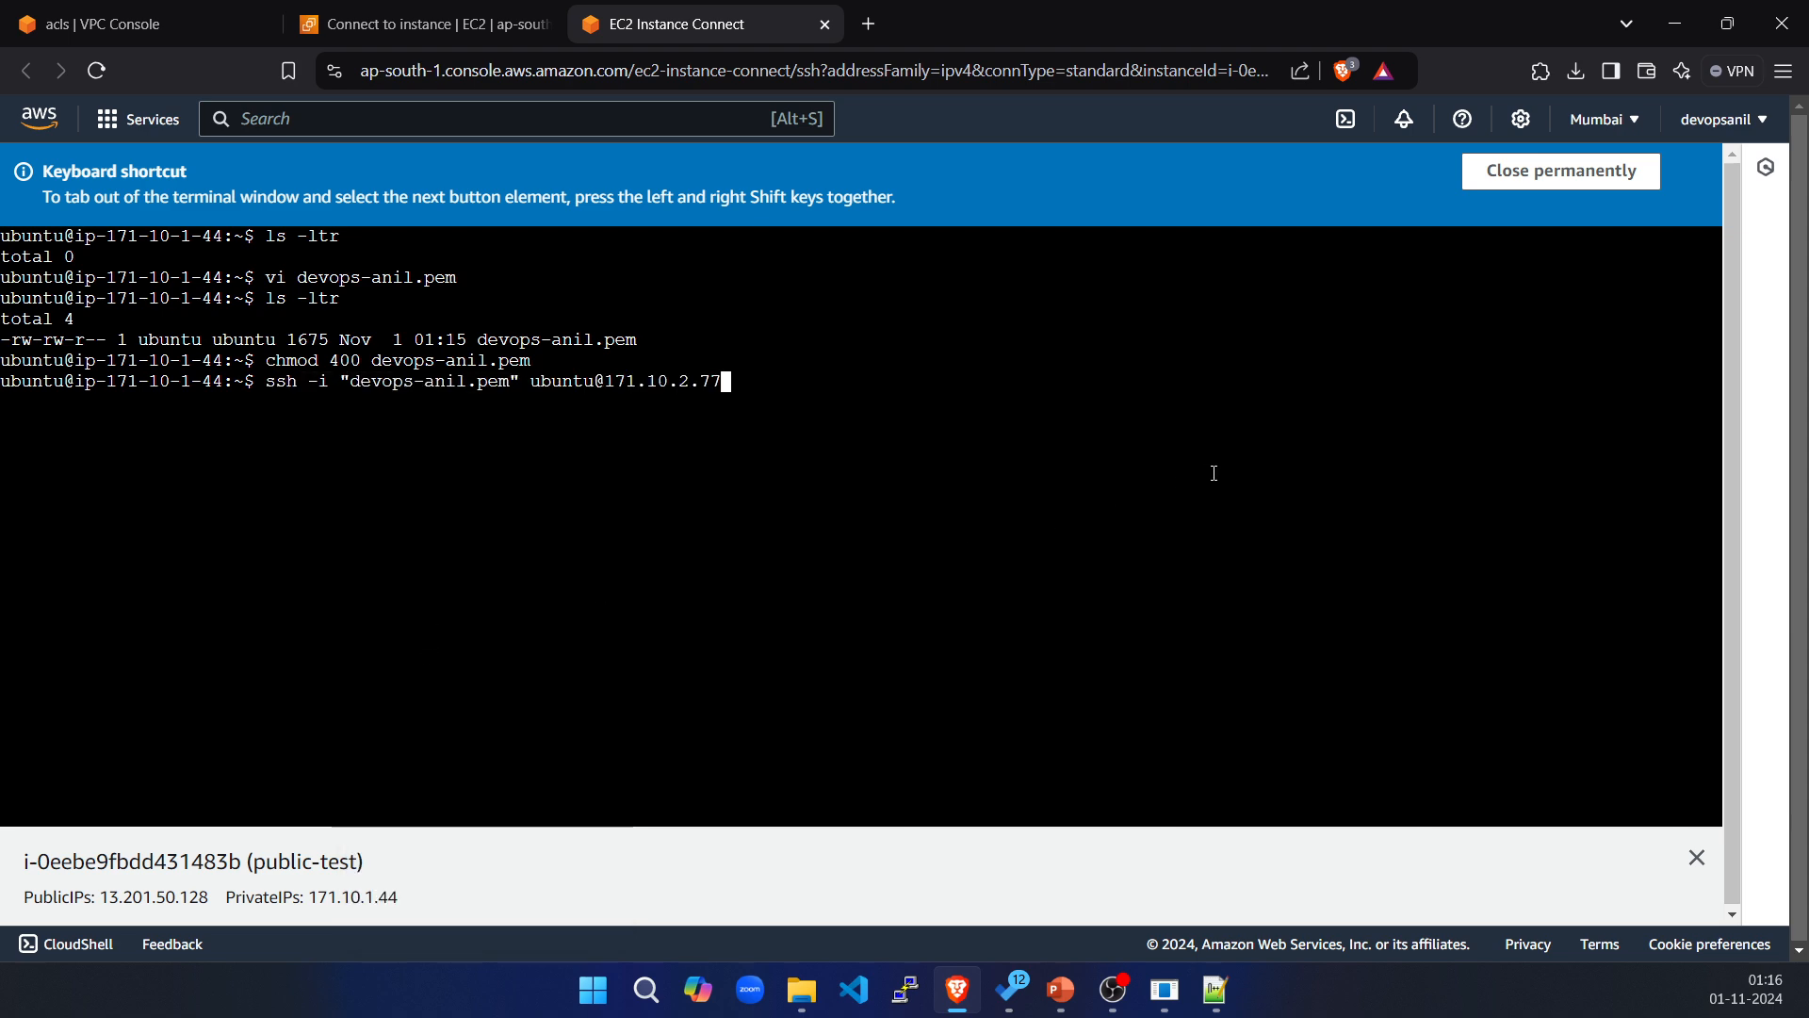
pyautogui.press('Return')
pyautogui.write('yes')
pyautogui.press('Return')
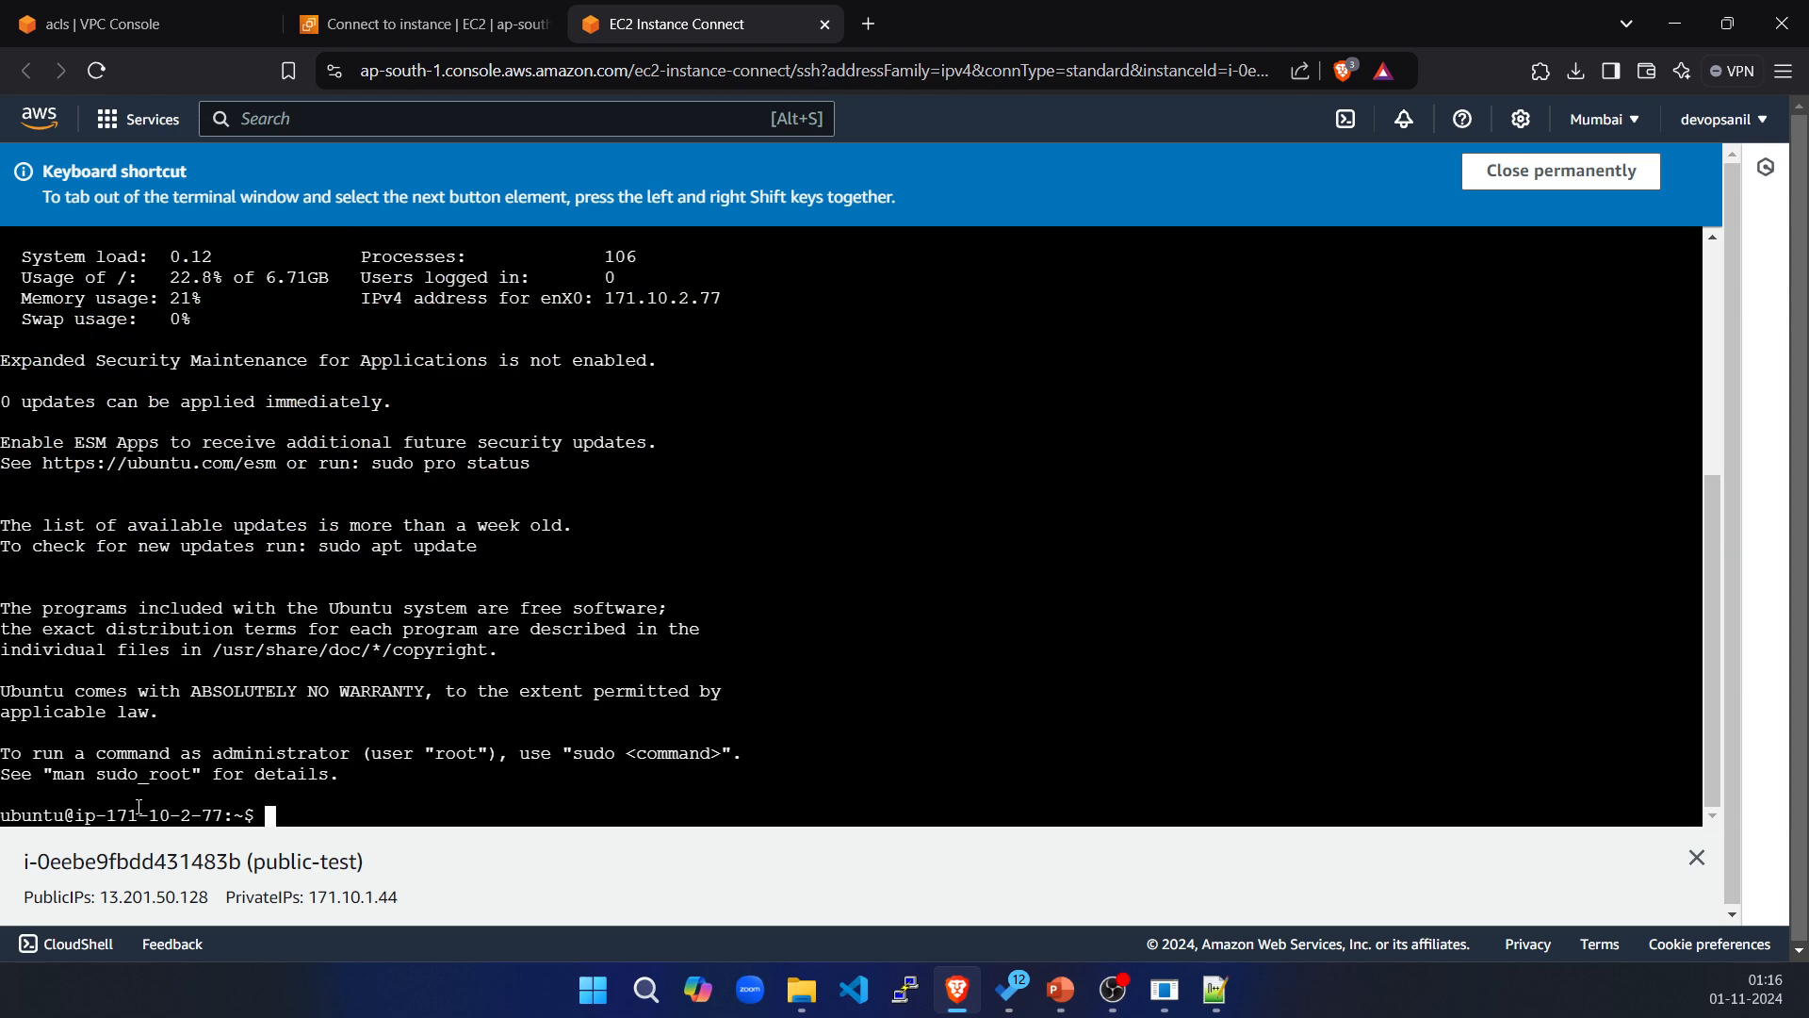
# Clear the private-test2 terminal and display its network interfaces with ip addr.
pyautogui.write('clear')
pyautogui.press('Return')
pyautogui.write('i')
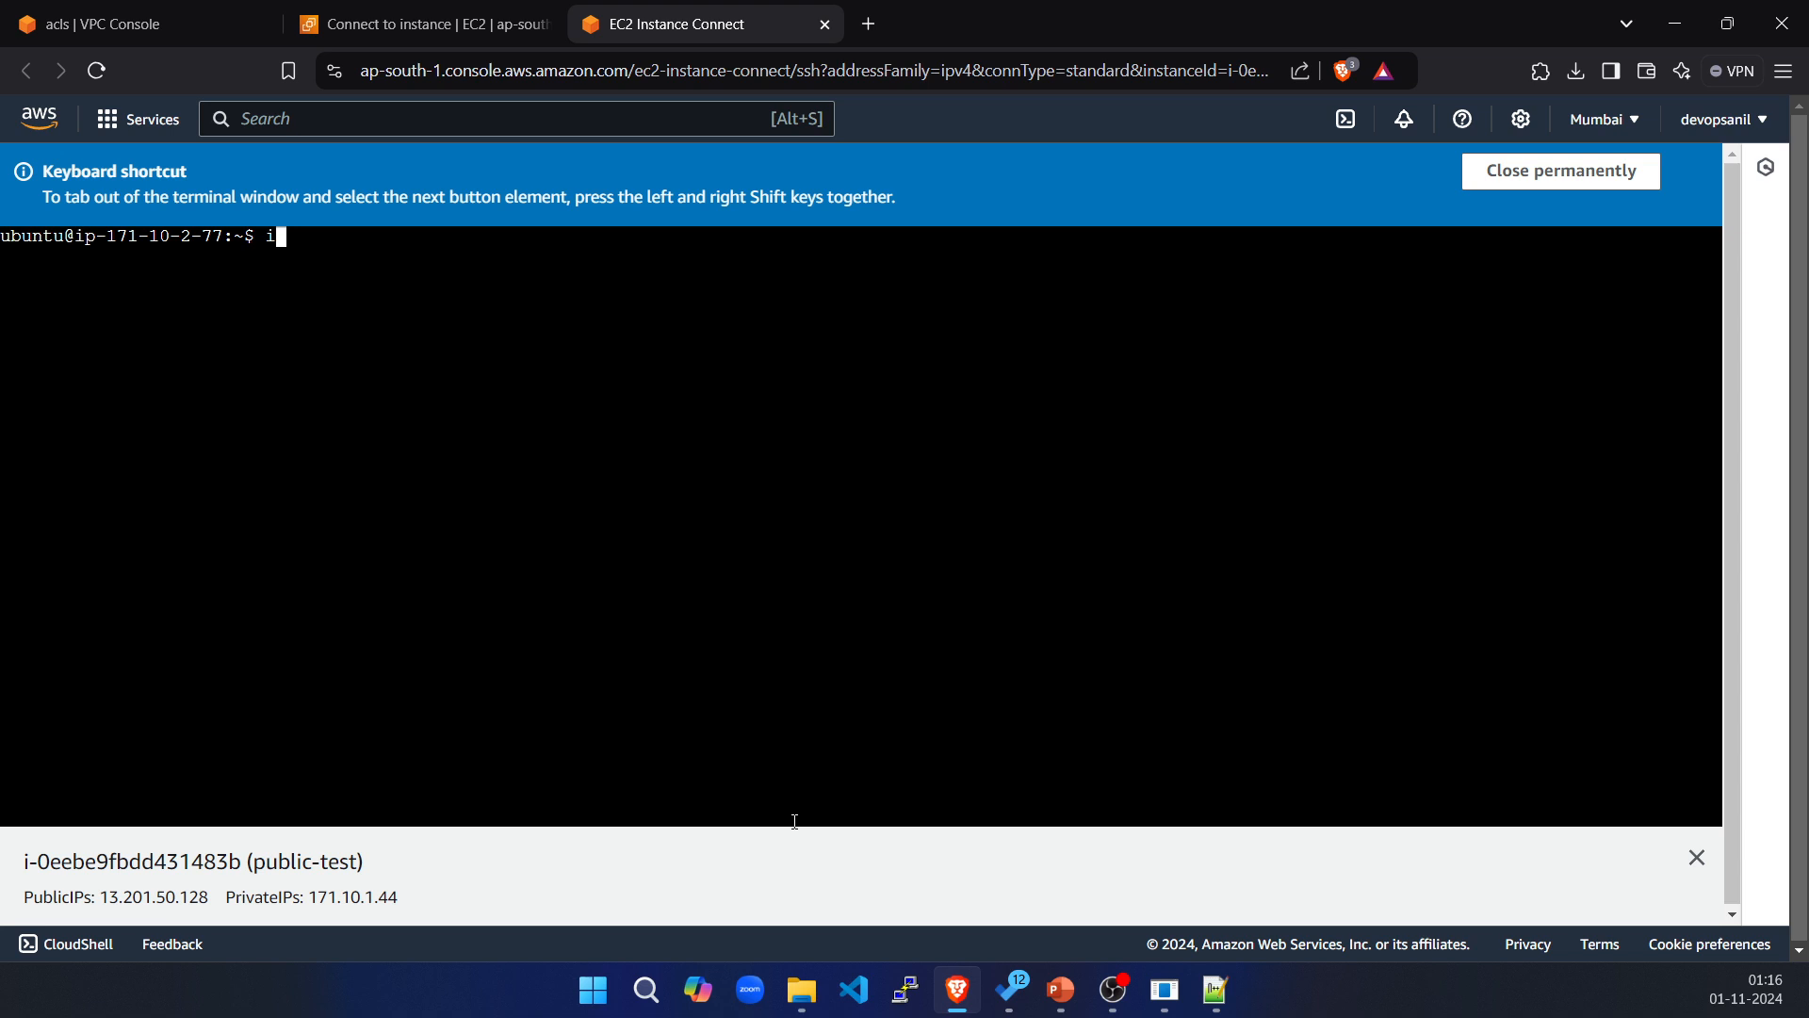
pyautogui.write('p addr')
pyautogui.press('Return')
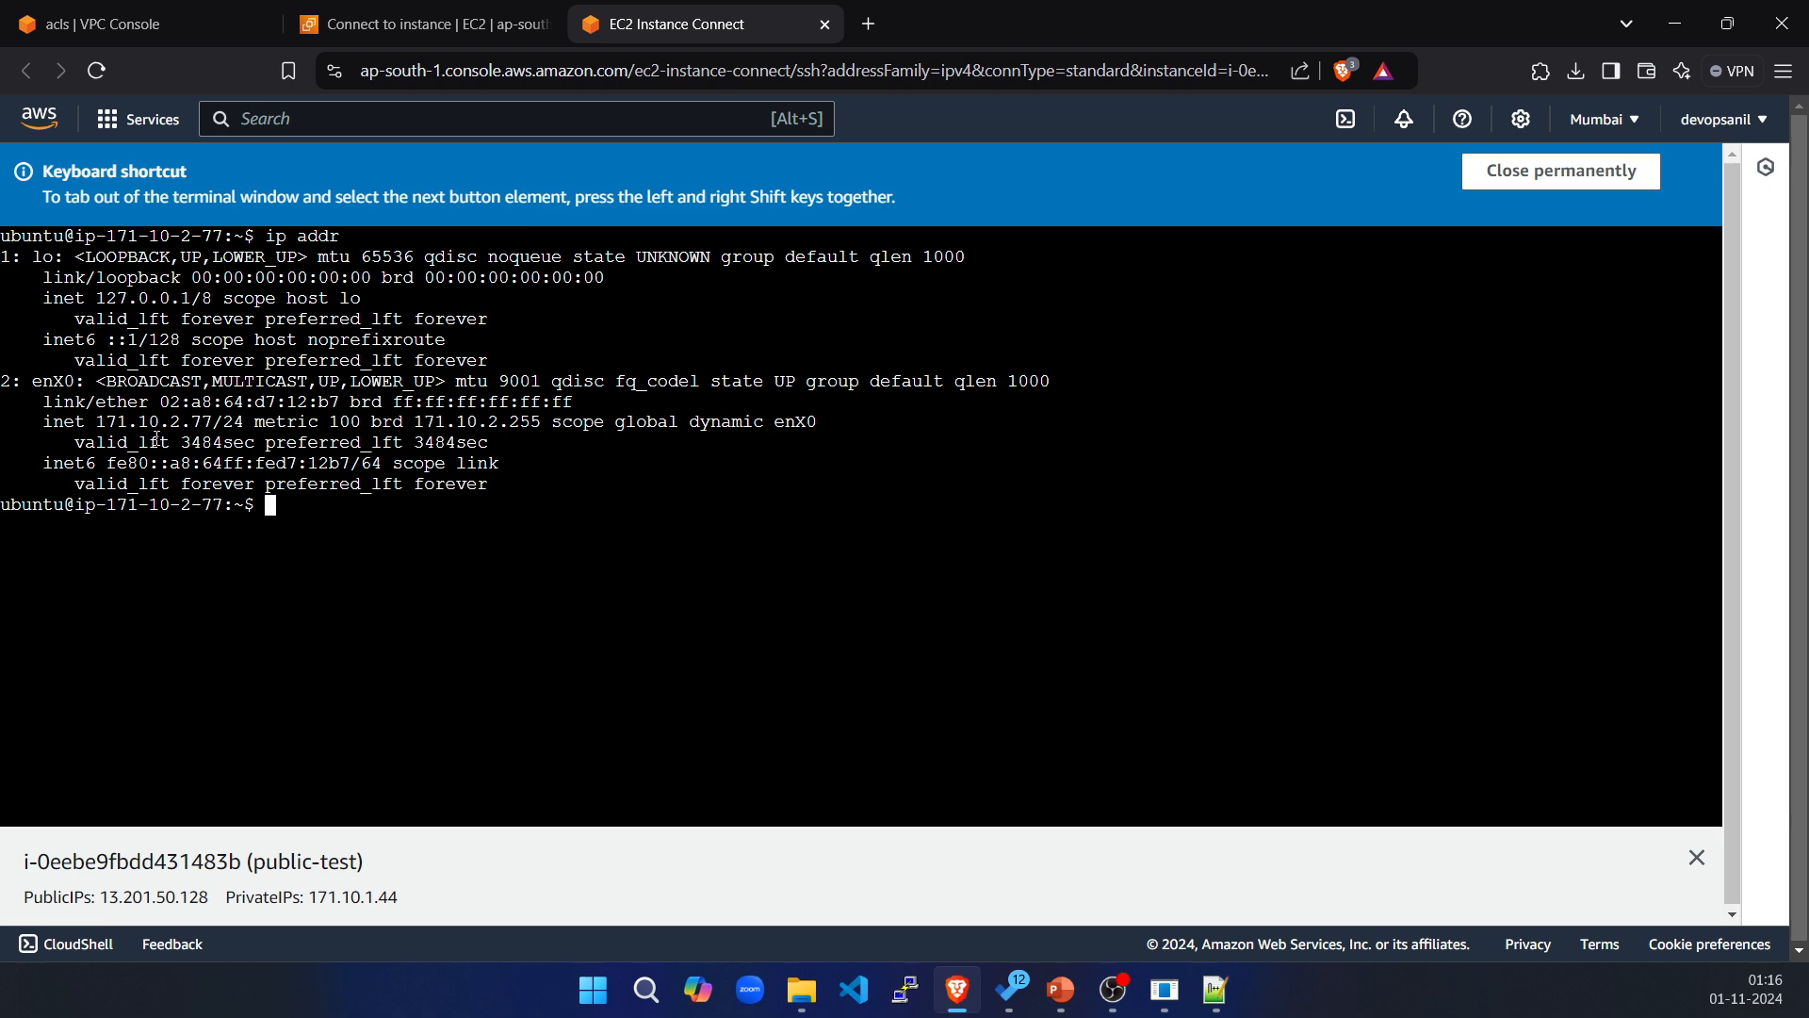
# Compare the enX0 IPv4 address with the private IP in private-test2's example ssh command.
pyautogui.moveTo(98, 421); pyautogui.dragTo(206, 419)
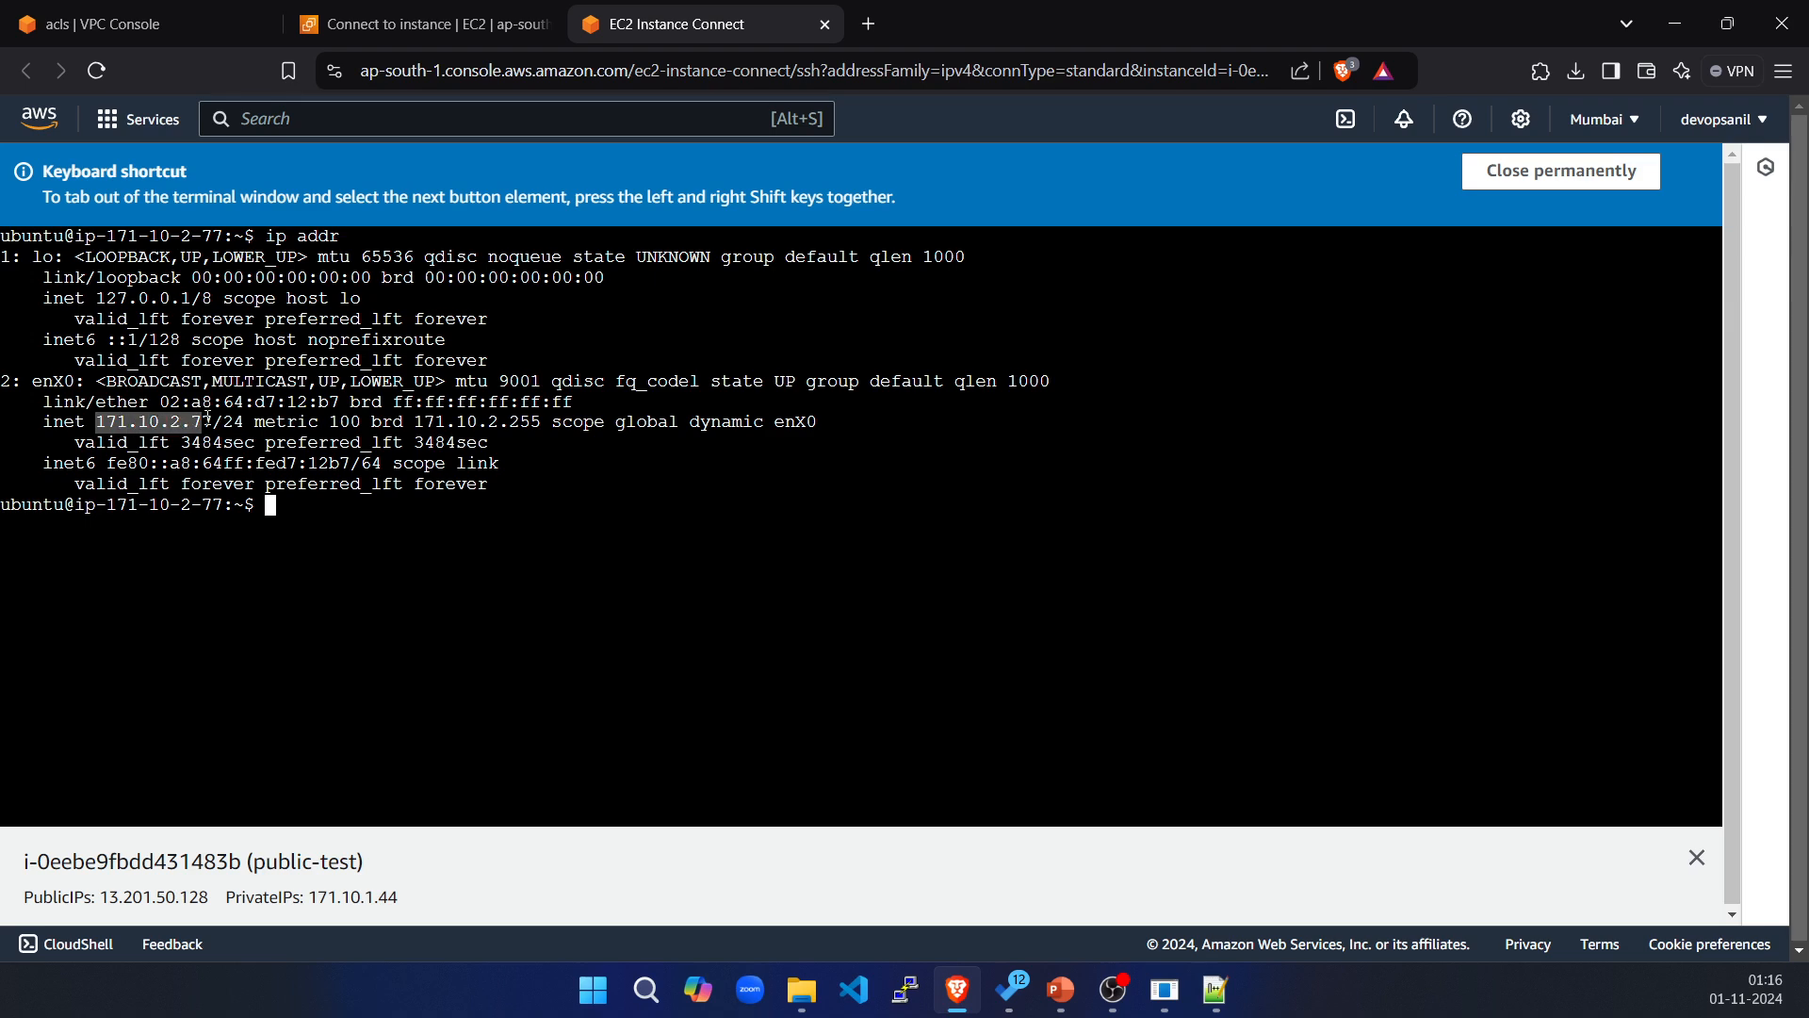
pyautogui.click(382, 25)
pyautogui.moveTo(404, 727); pyautogui.dragTo(494, 728)
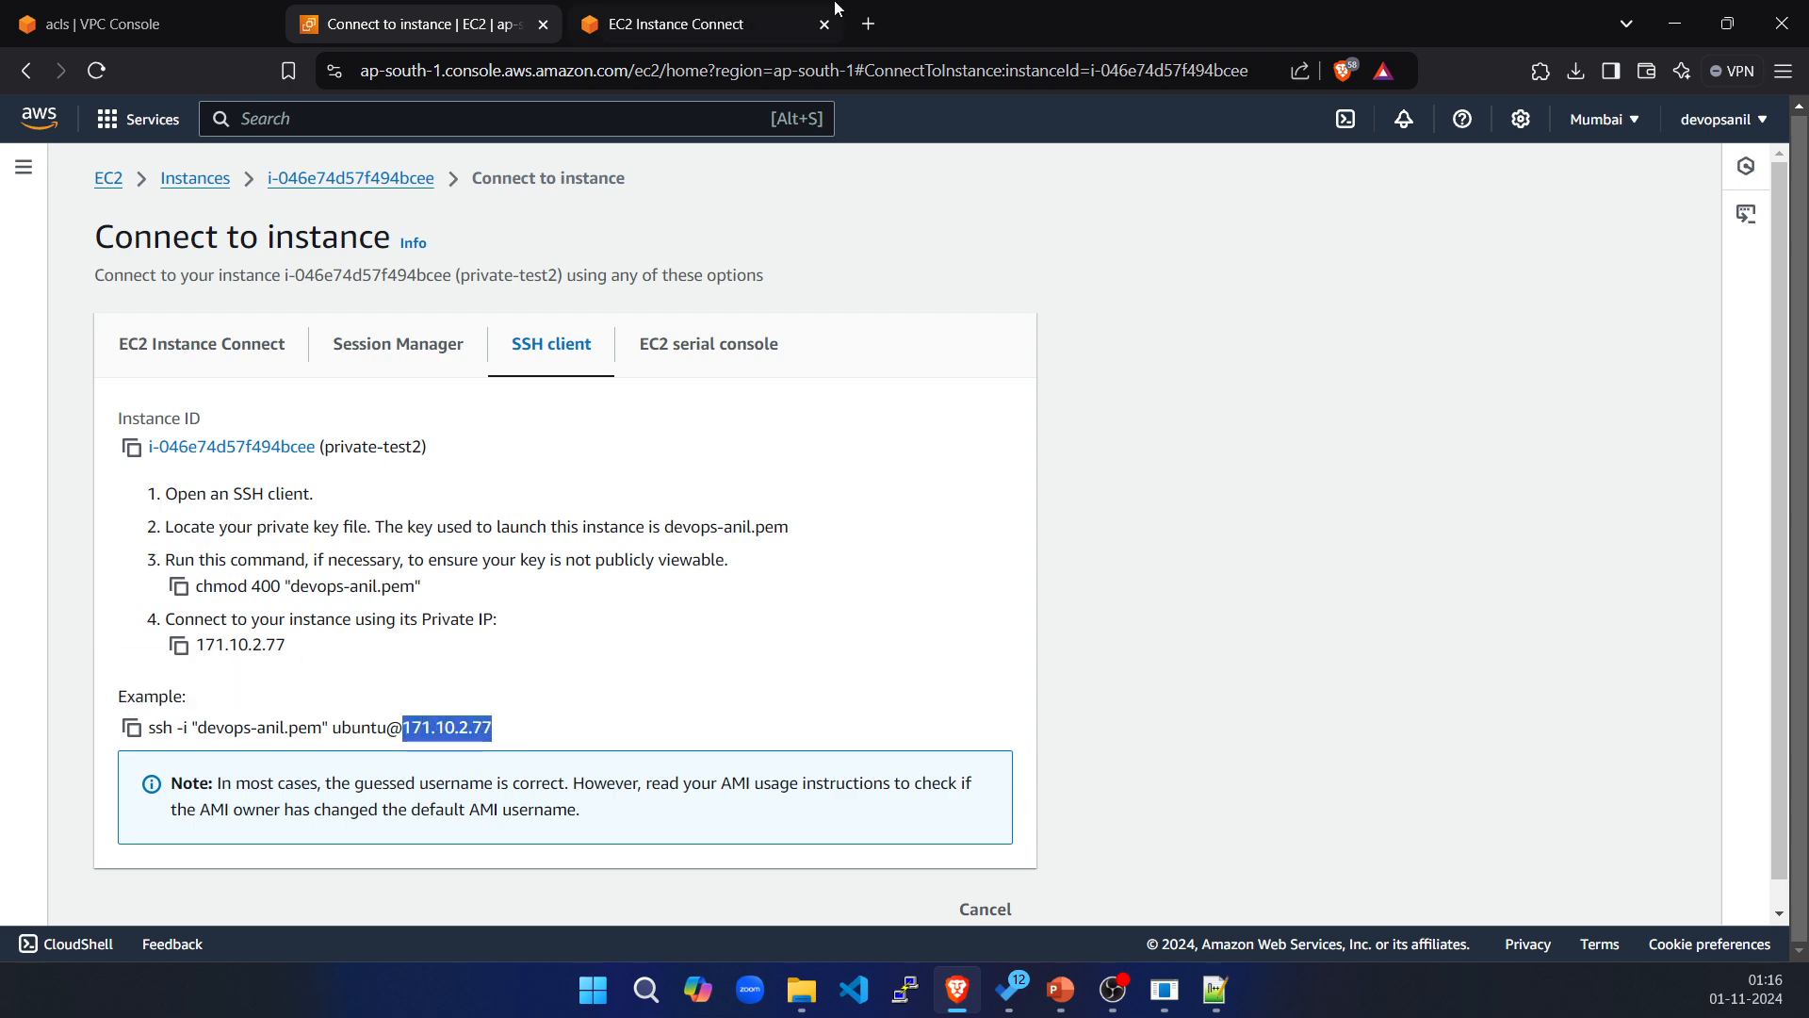
pyautogui.click(669, 23)
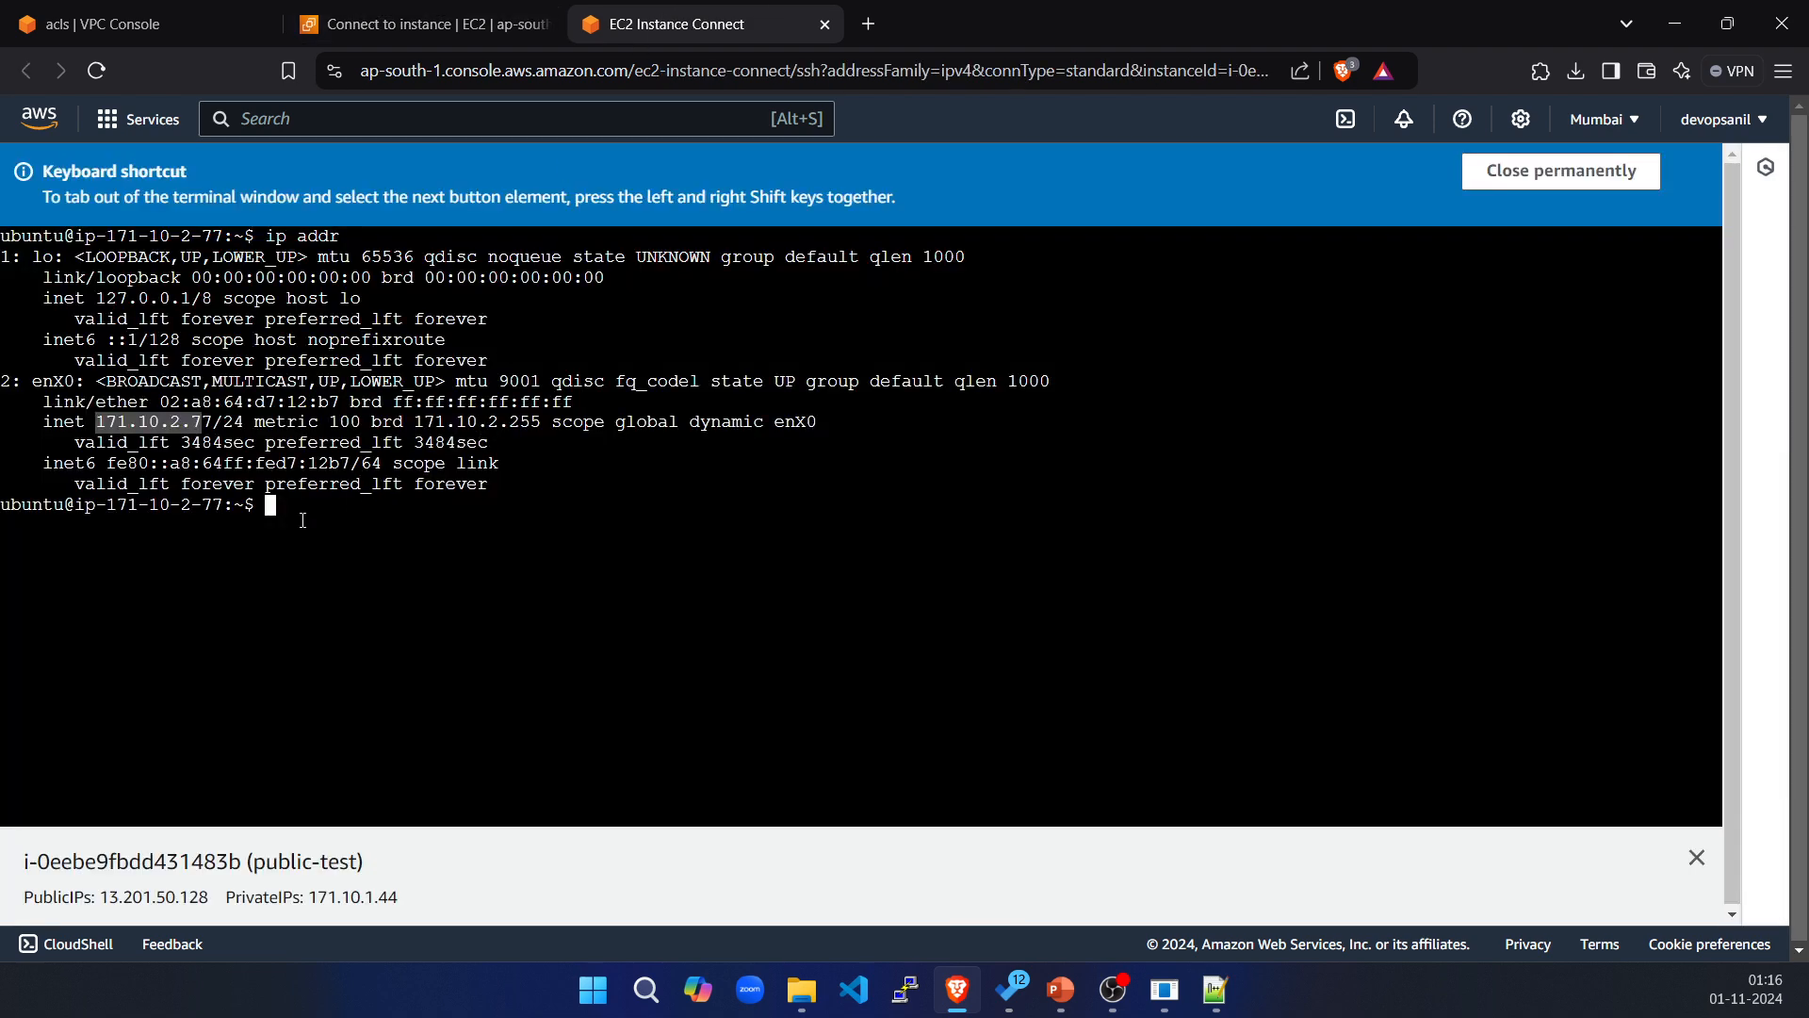
# Run sudo apt-get update on private-test2 to test outbound internet access from the private subnet.
pyautogui.click(393, 550)
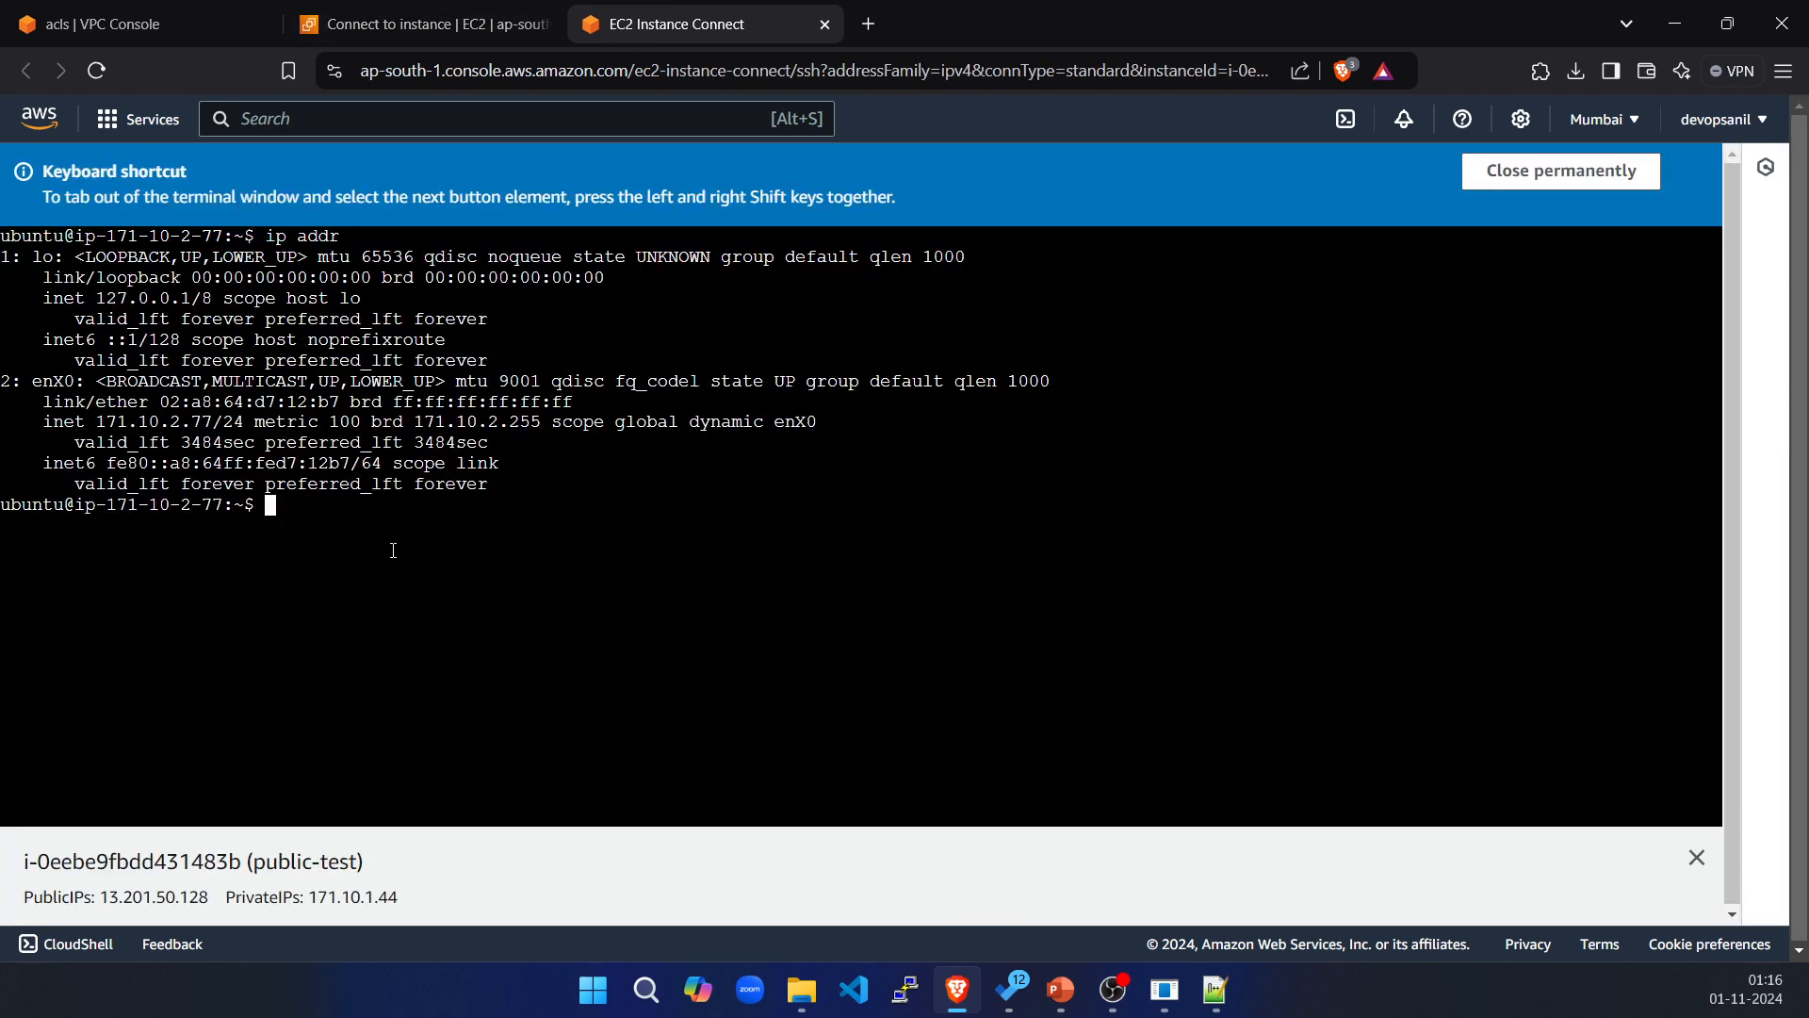
pyautogui.write('sudo apt-get update')
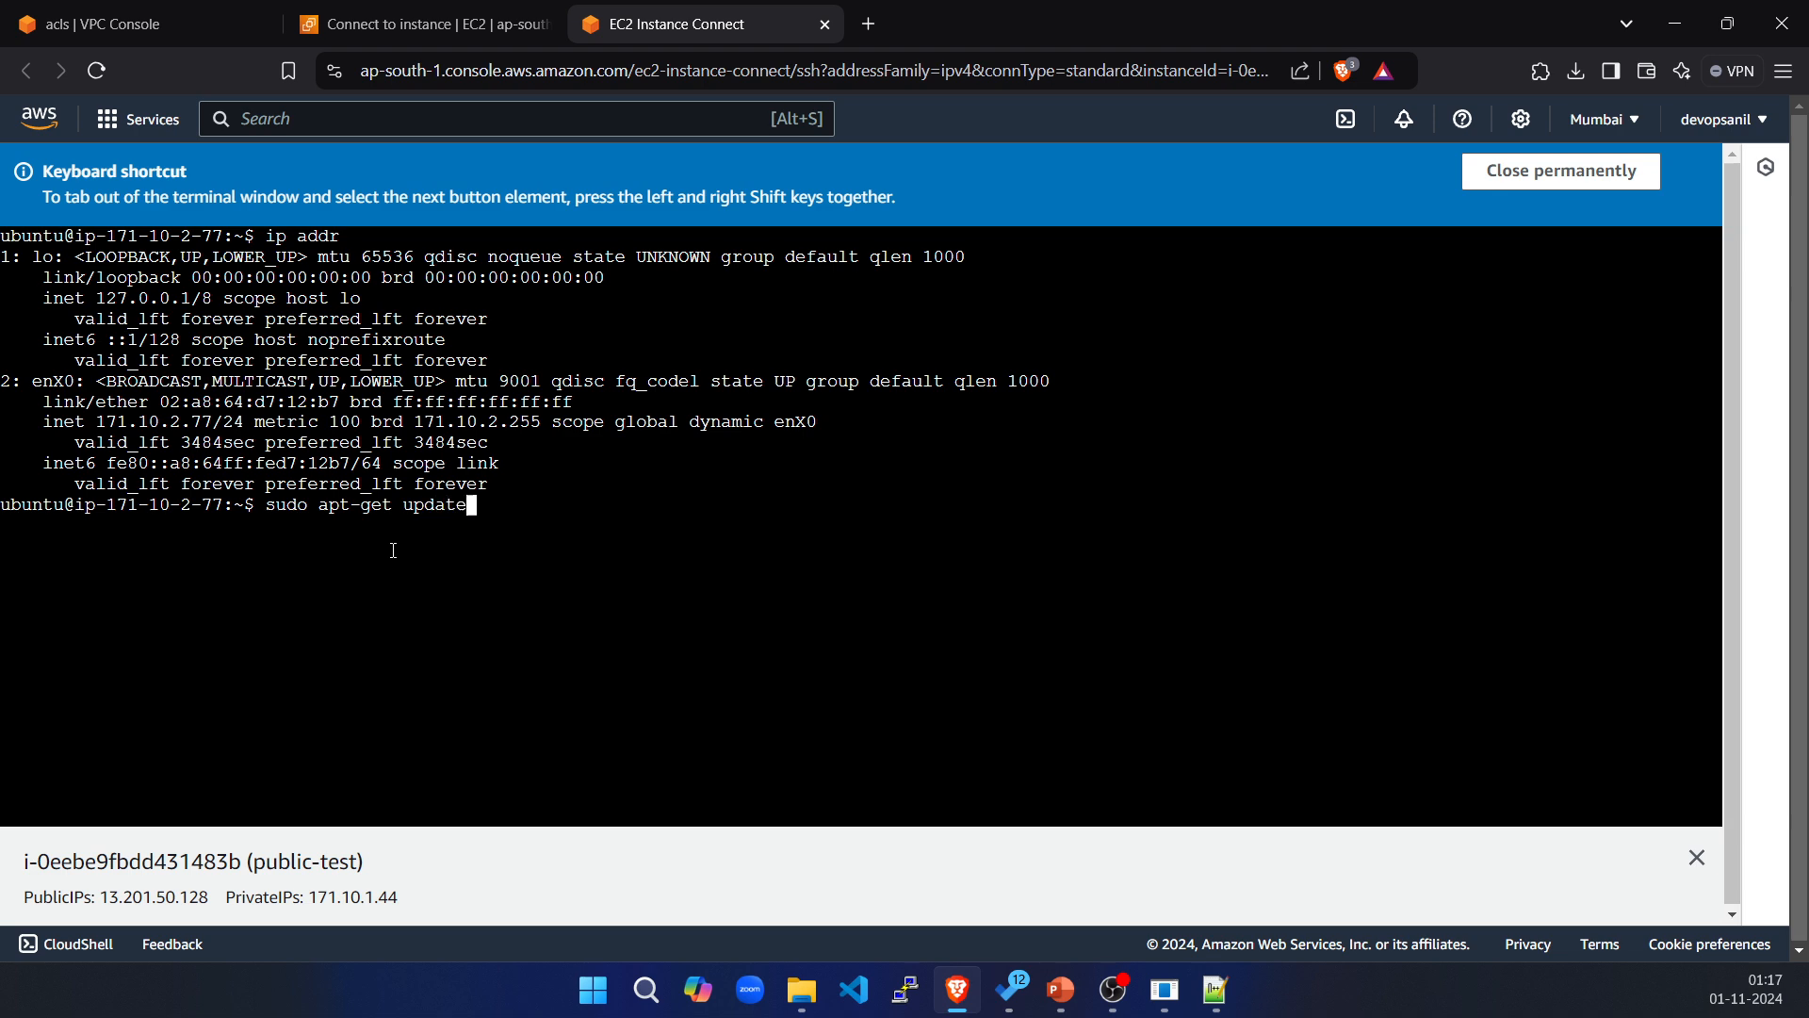
pyautogui.press('Return')
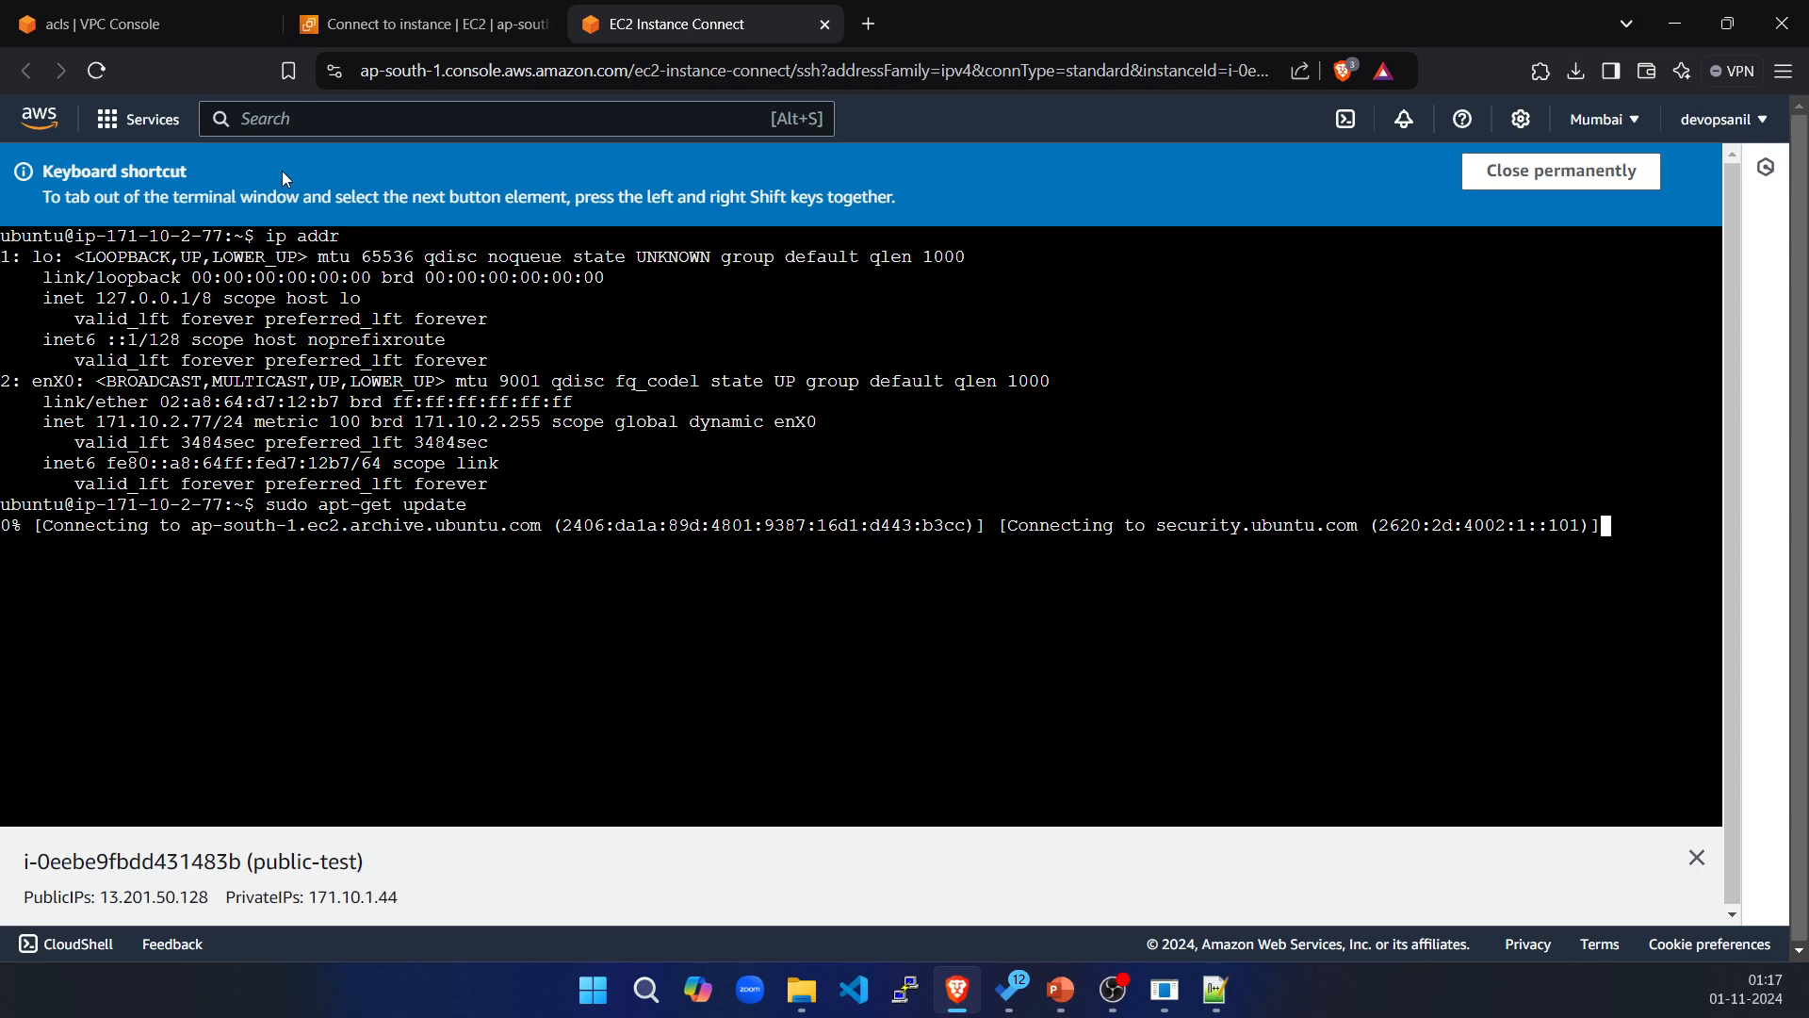
# Start creating a NAT gateway named devops-anil-nat in the VPC console and place it in public-subnet-1a.
pyautogui.click(108, 9)
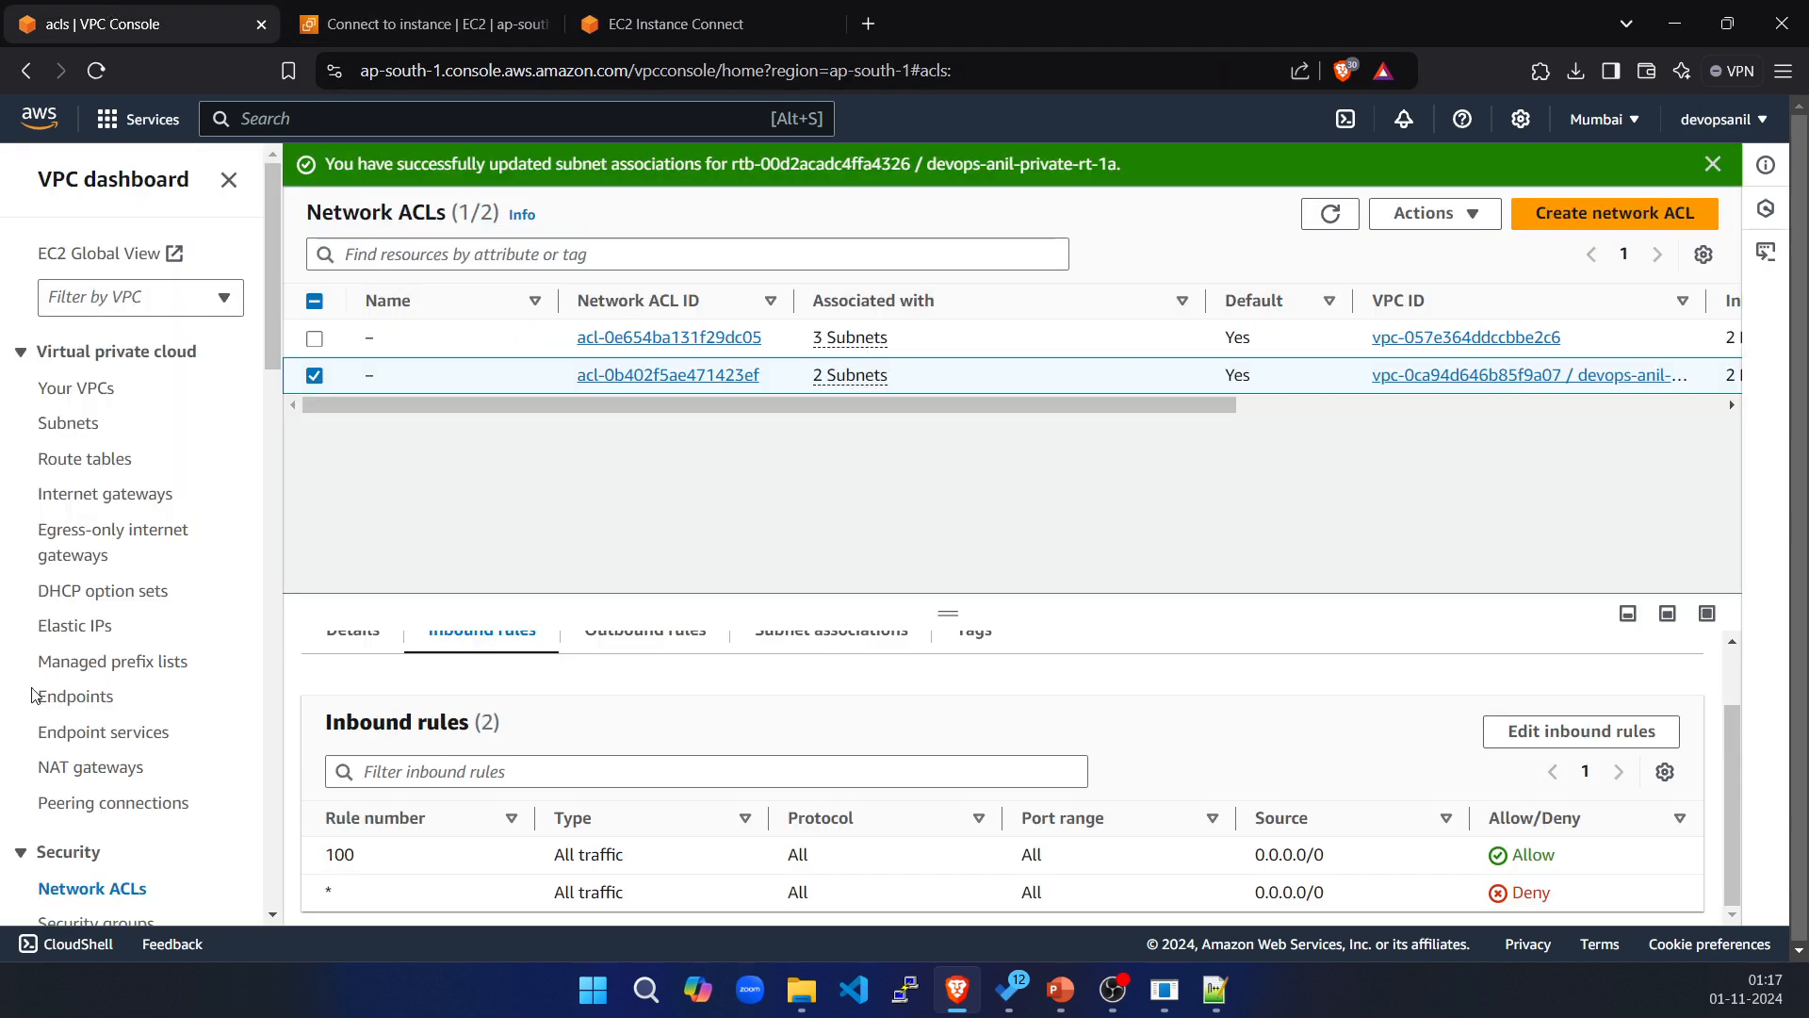
pyautogui.click(68, 771)
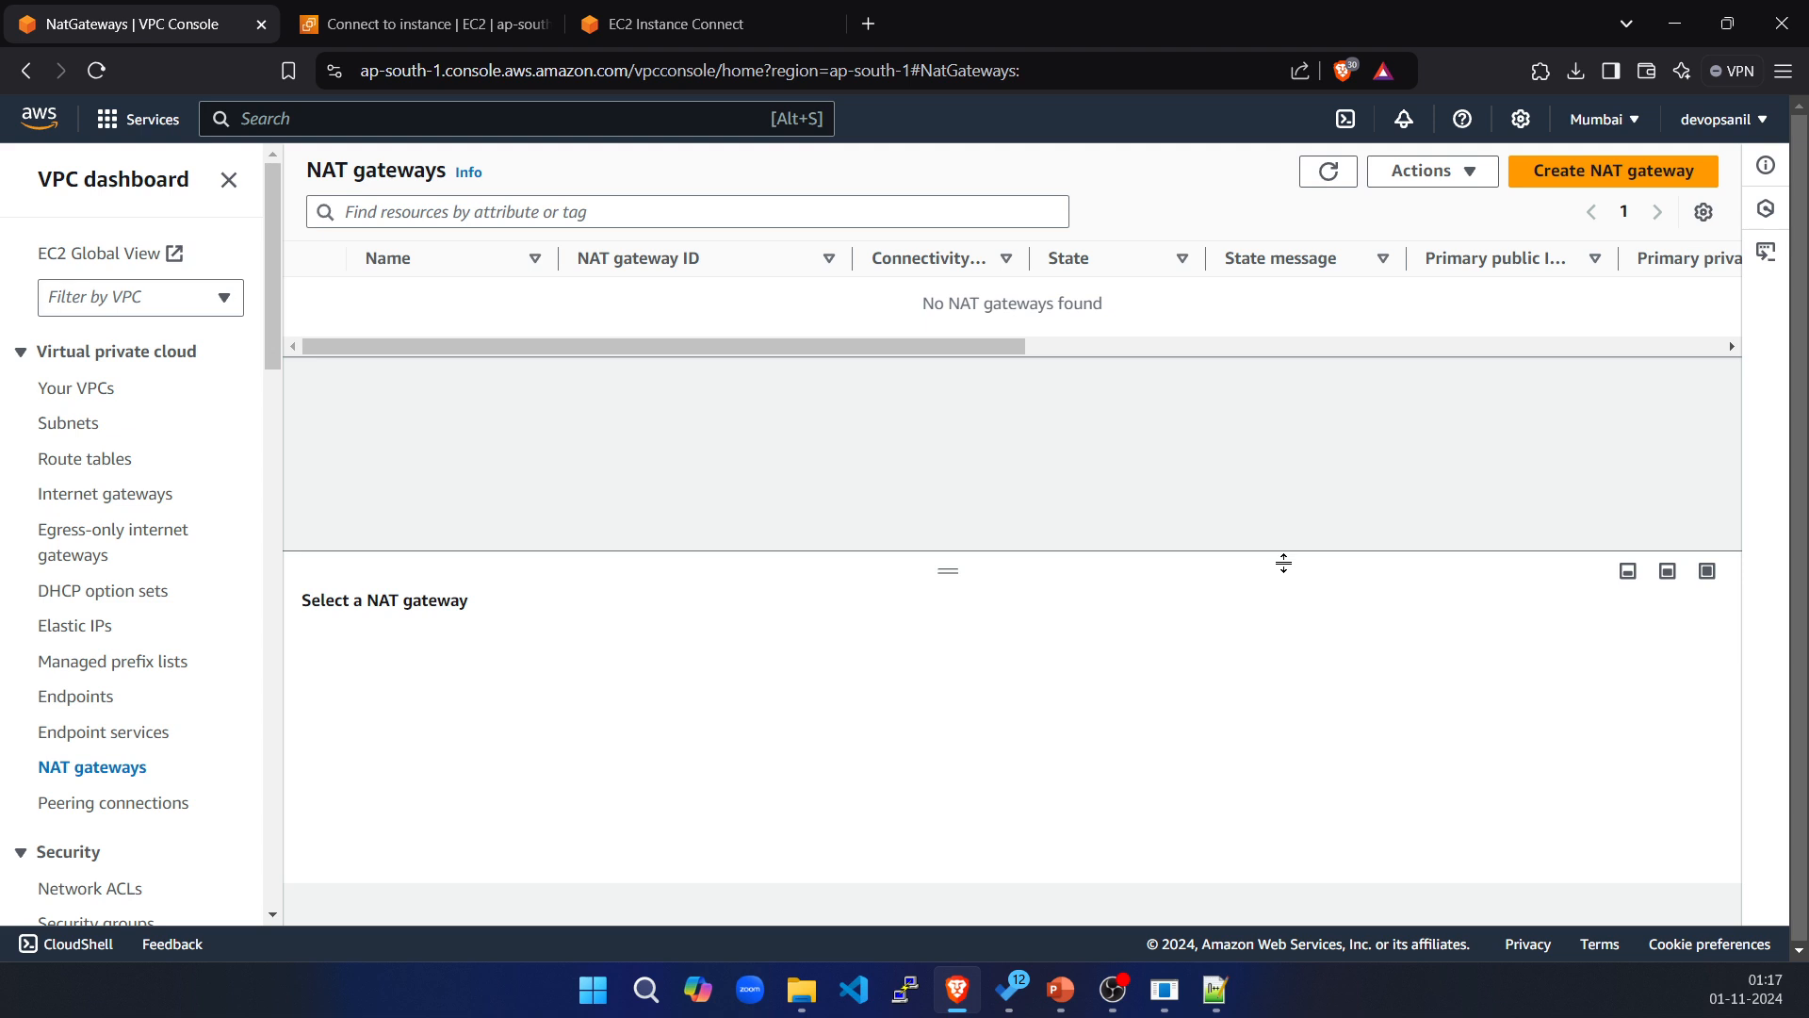
pyautogui.click(1632, 170)
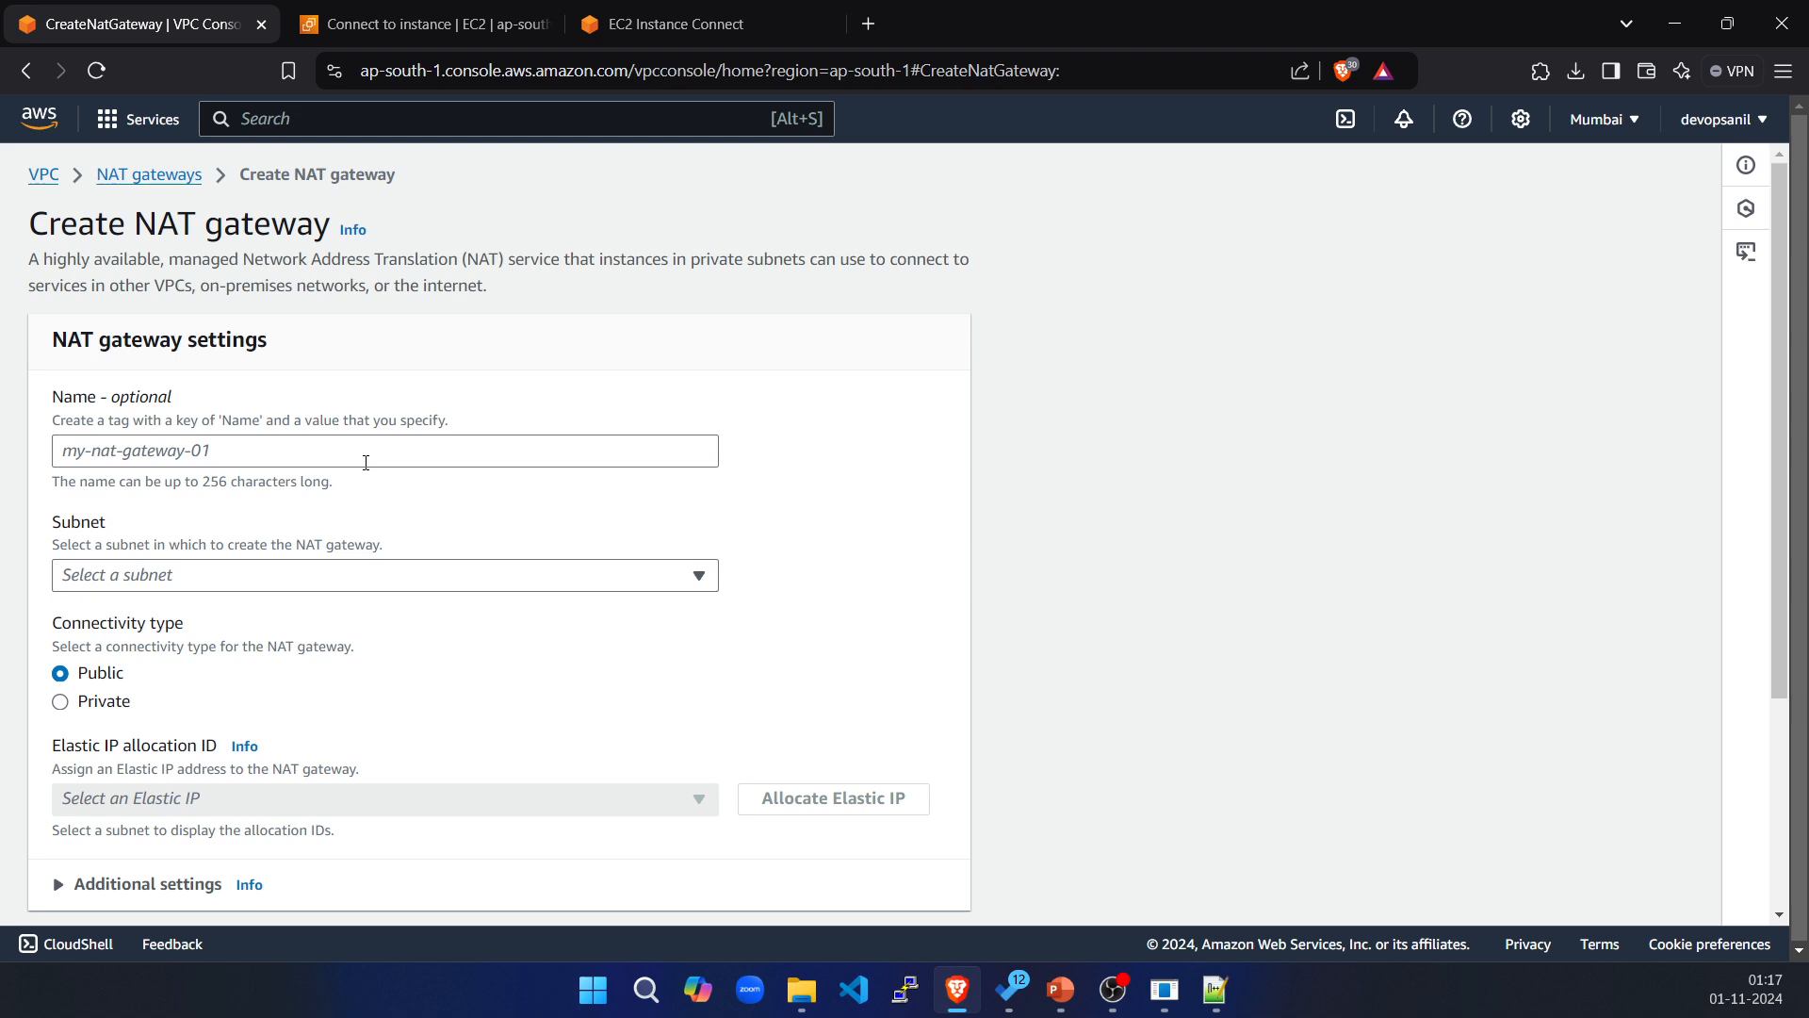
pyautogui.click(366, 462)
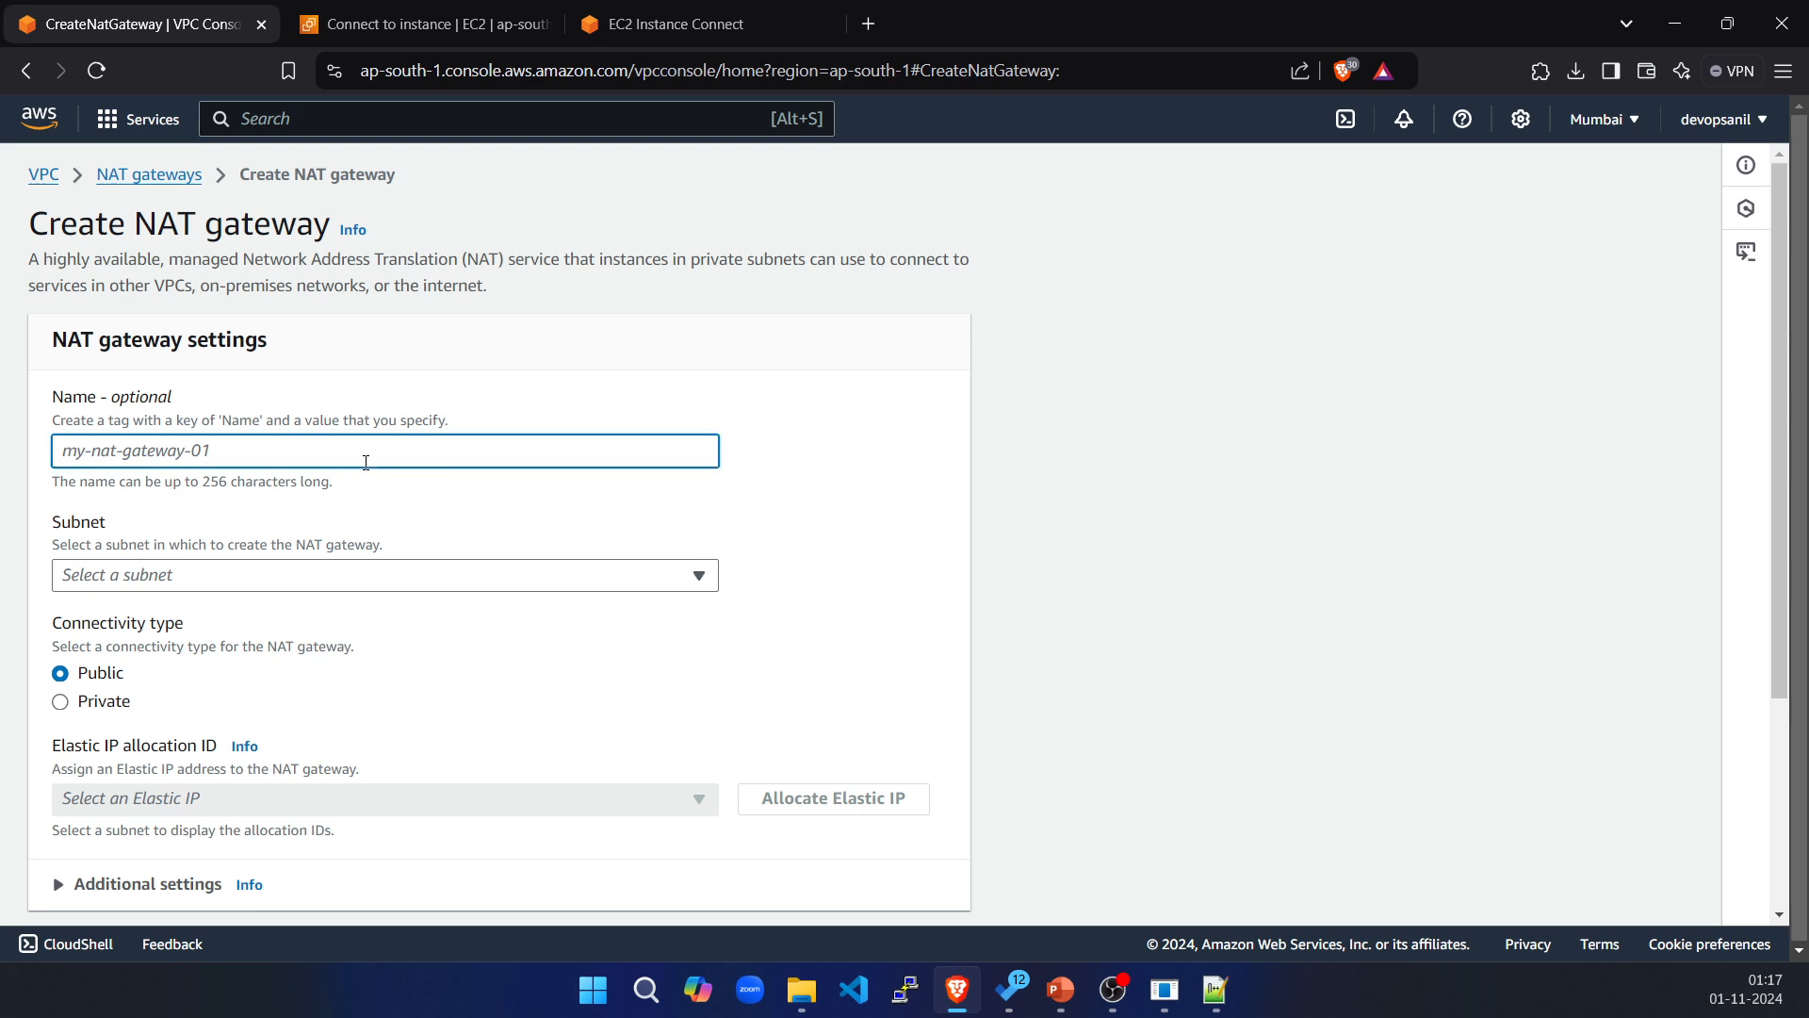
pyautogui.write('devop')
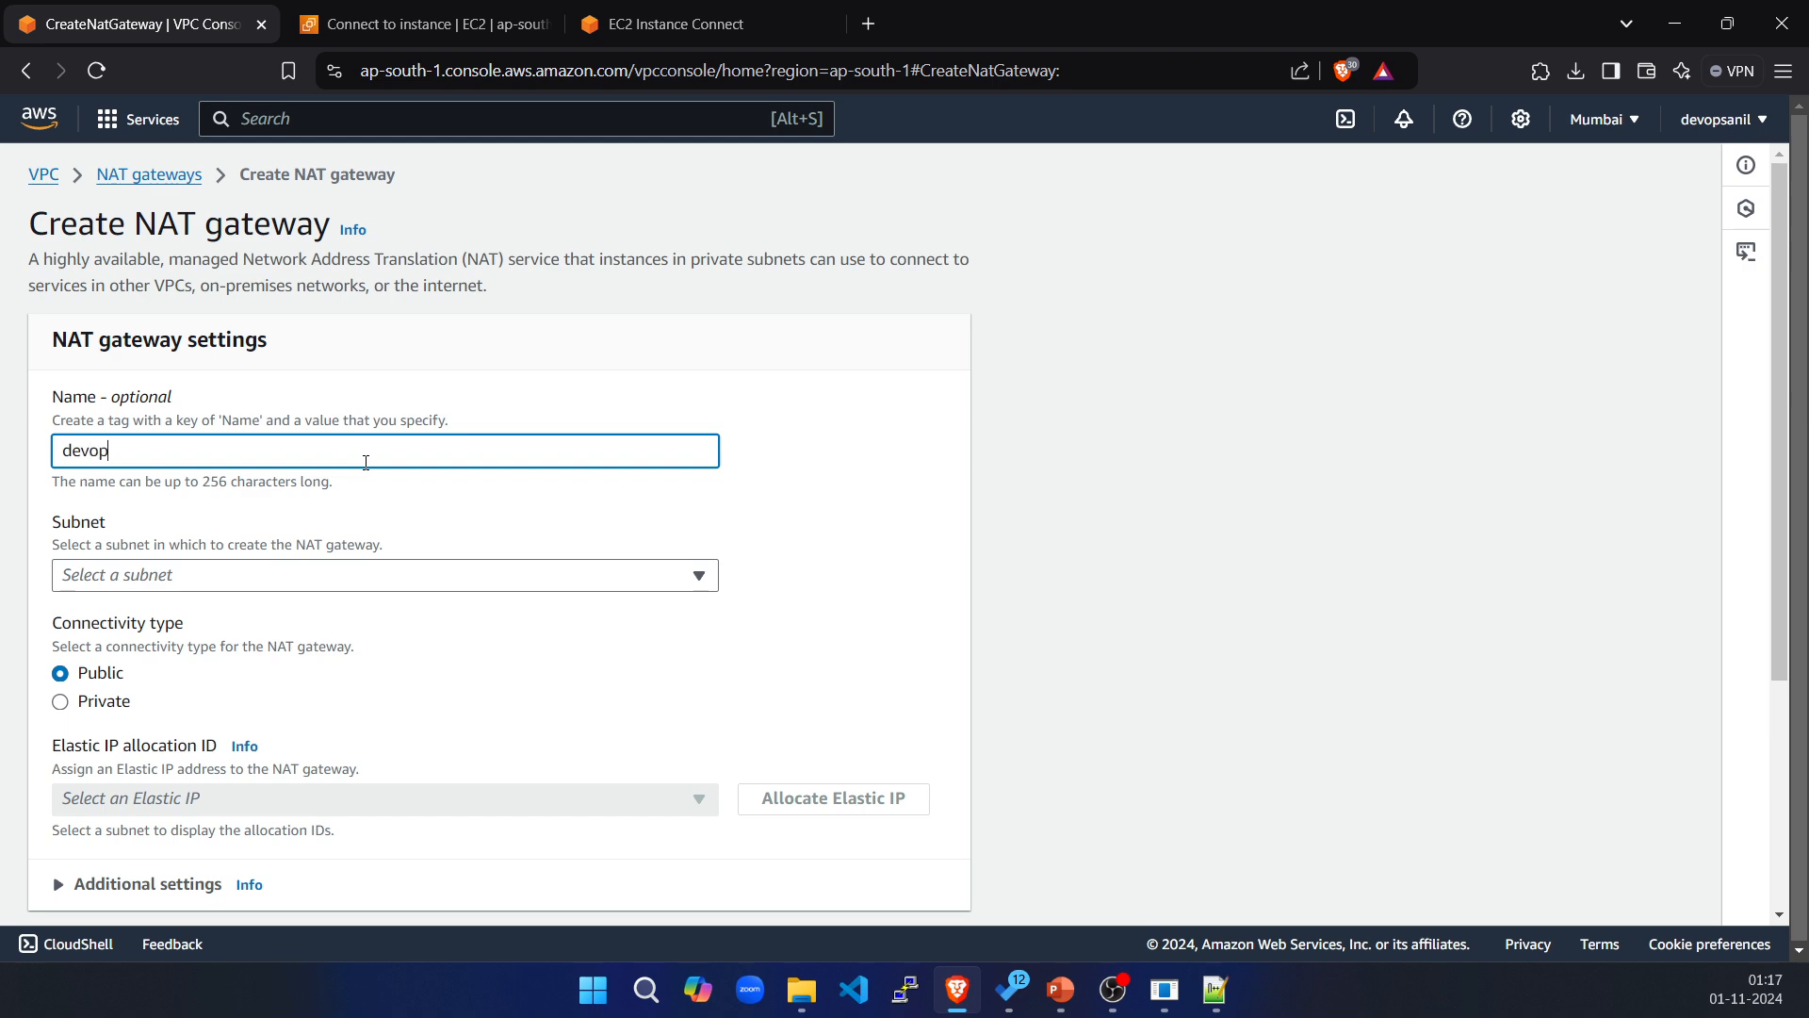
pyautogui.write('s-anu')
pyautogui.write('i')
pyautogui.write('l-nat')
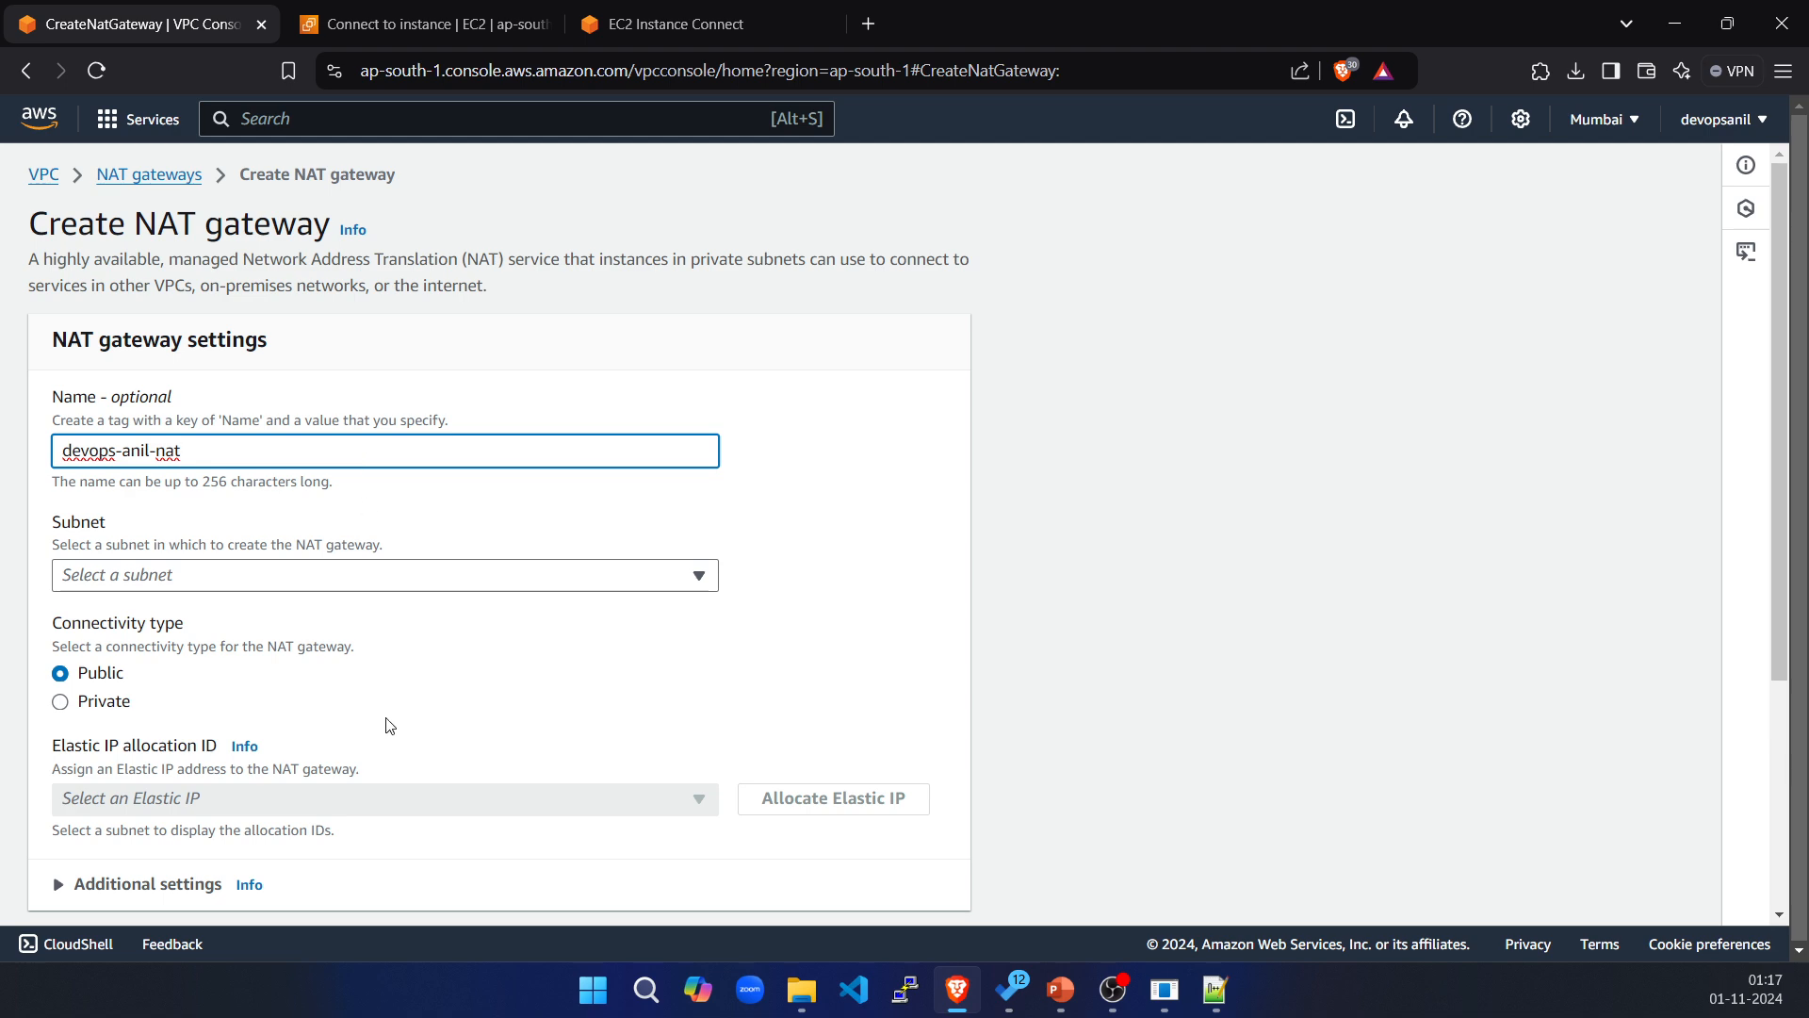
pyautogui.click(455, 589)
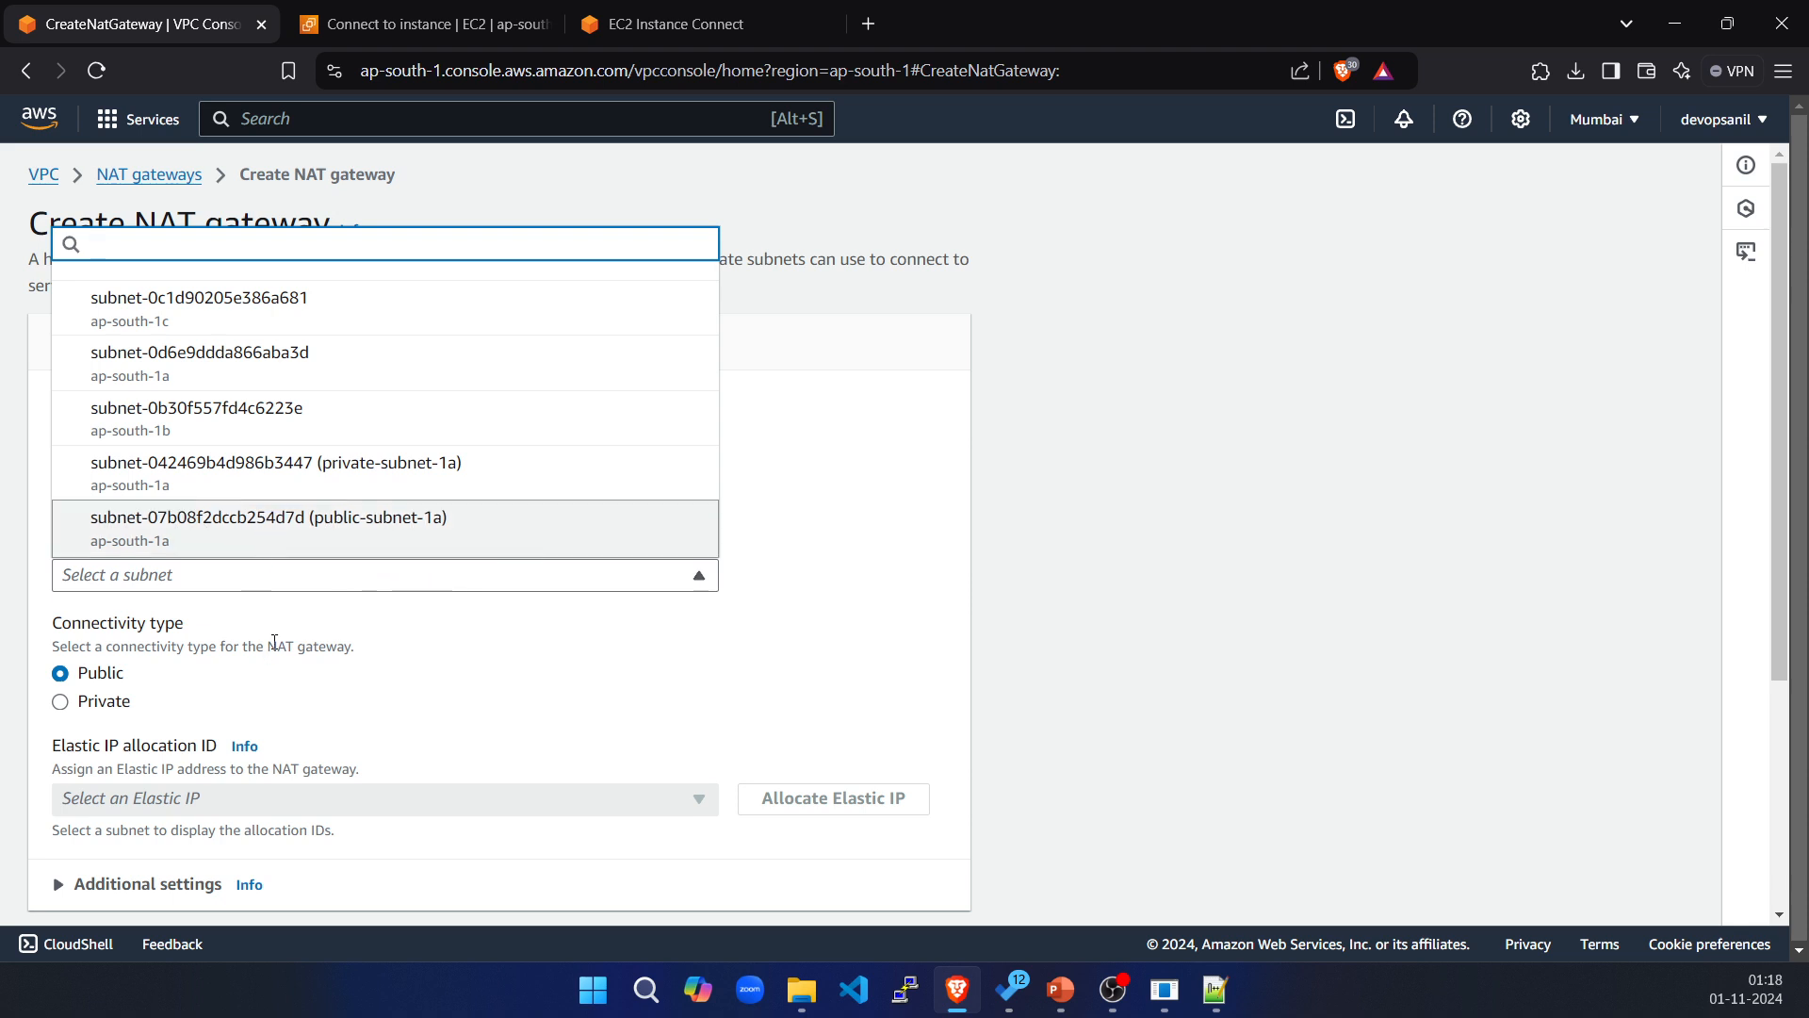
pyautogui.click(389, 538)
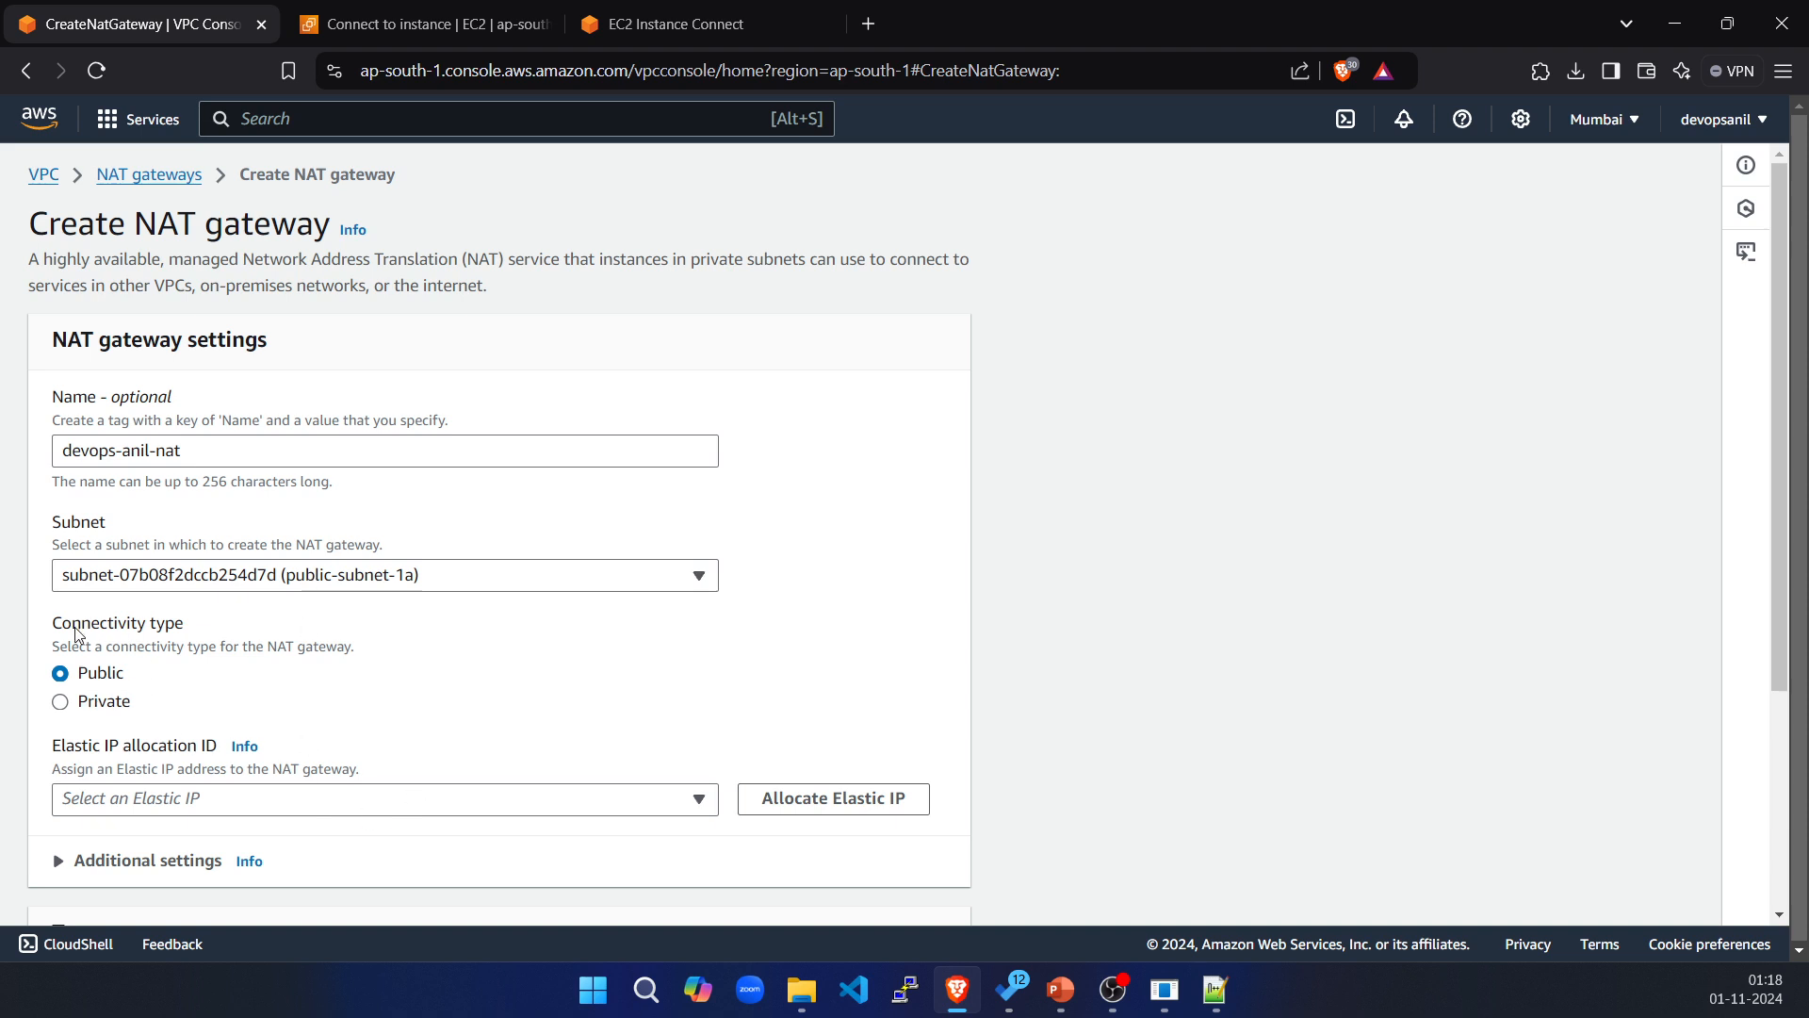
# Allocate a new Elastic IP for devops-anil-nat and create the NAT gateway with public connectivity.
pyautogui.click(452, 802)
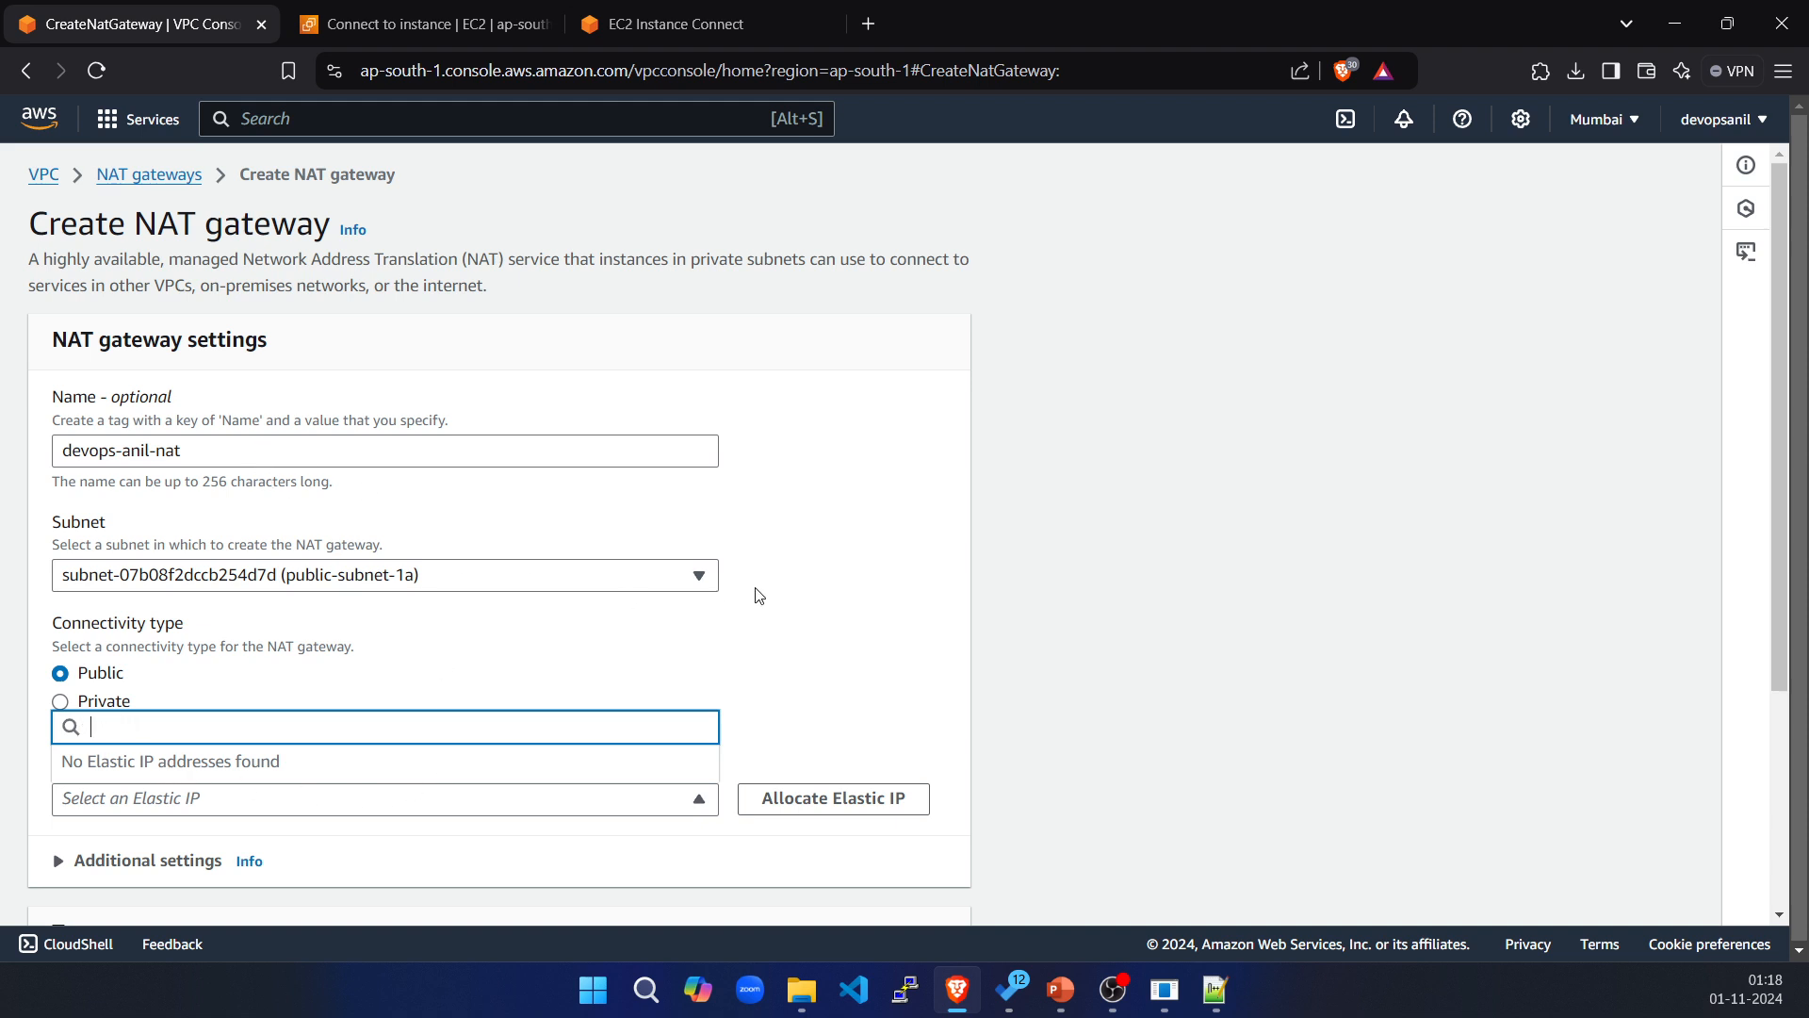
pyautogui.click(796, 643)
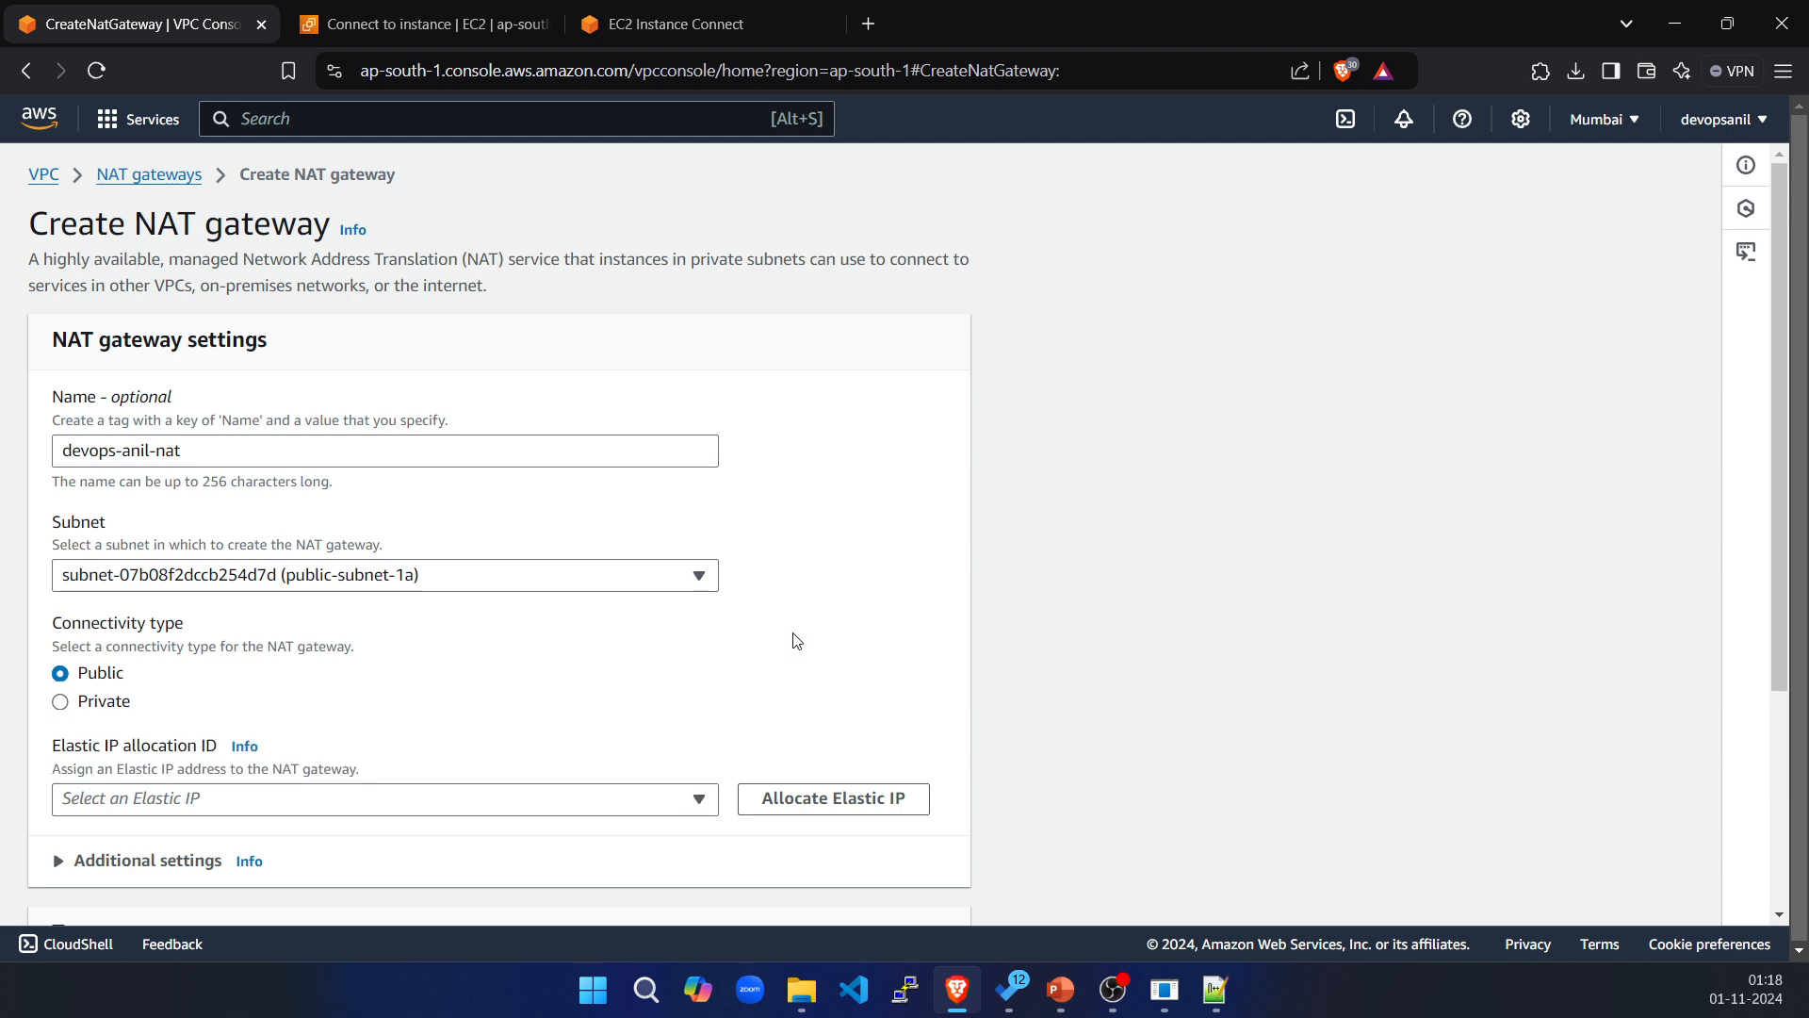
pyautogui.click(436, 803)
pyautogui.click(436, 803)
pyautogui.click(858, 804)
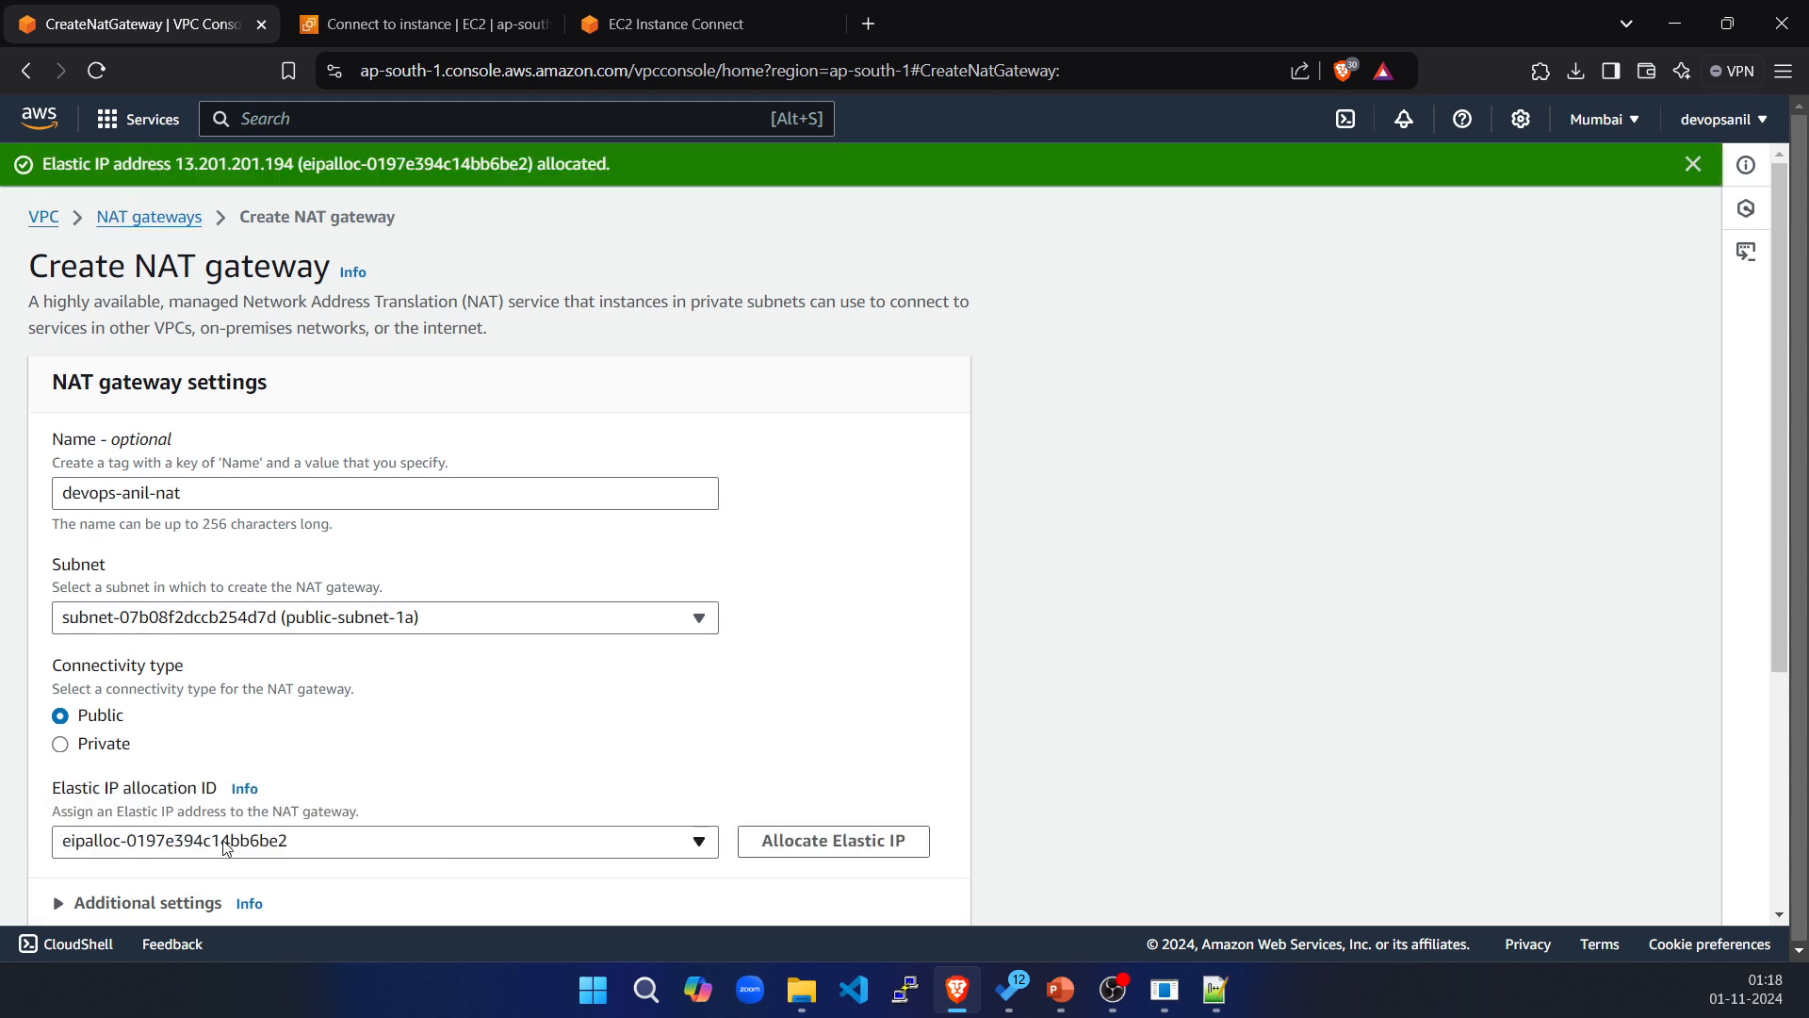
pyautogui.click(555, 851)
pyautogui.click(783, 751)
pyautogui.scroll(-4, 675, 767)
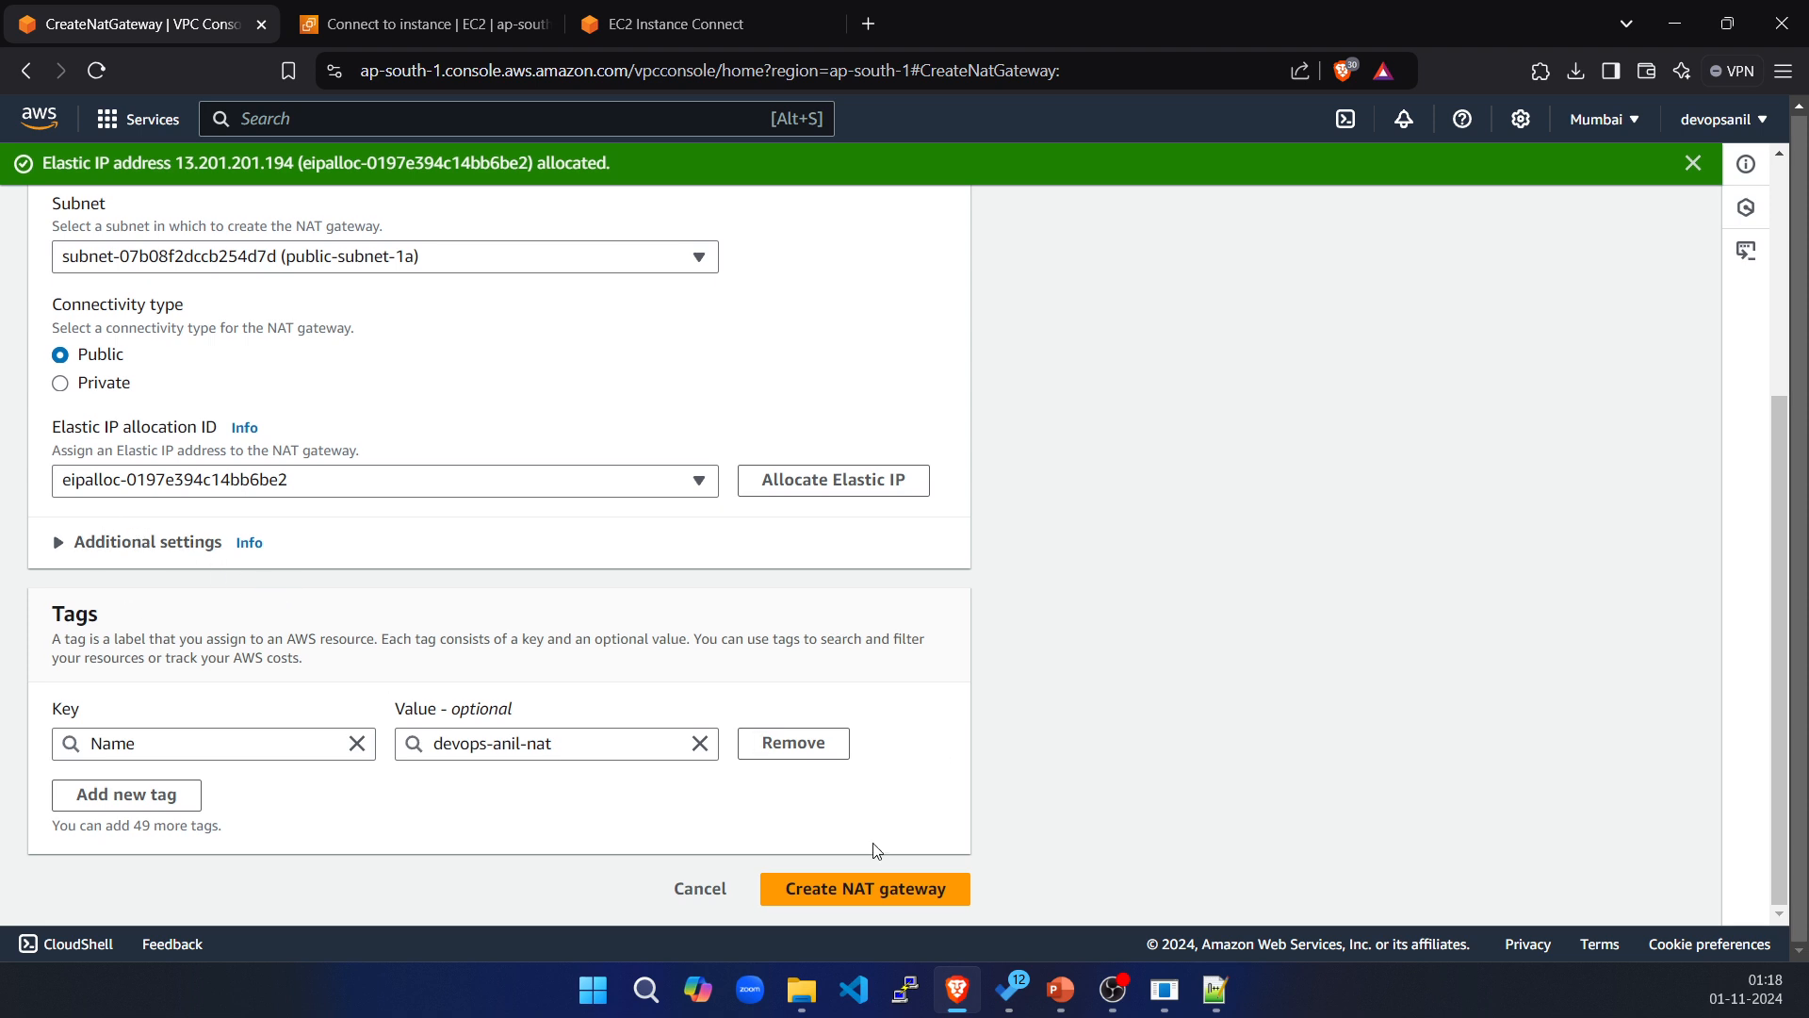
pyautogui.click(852, 889)
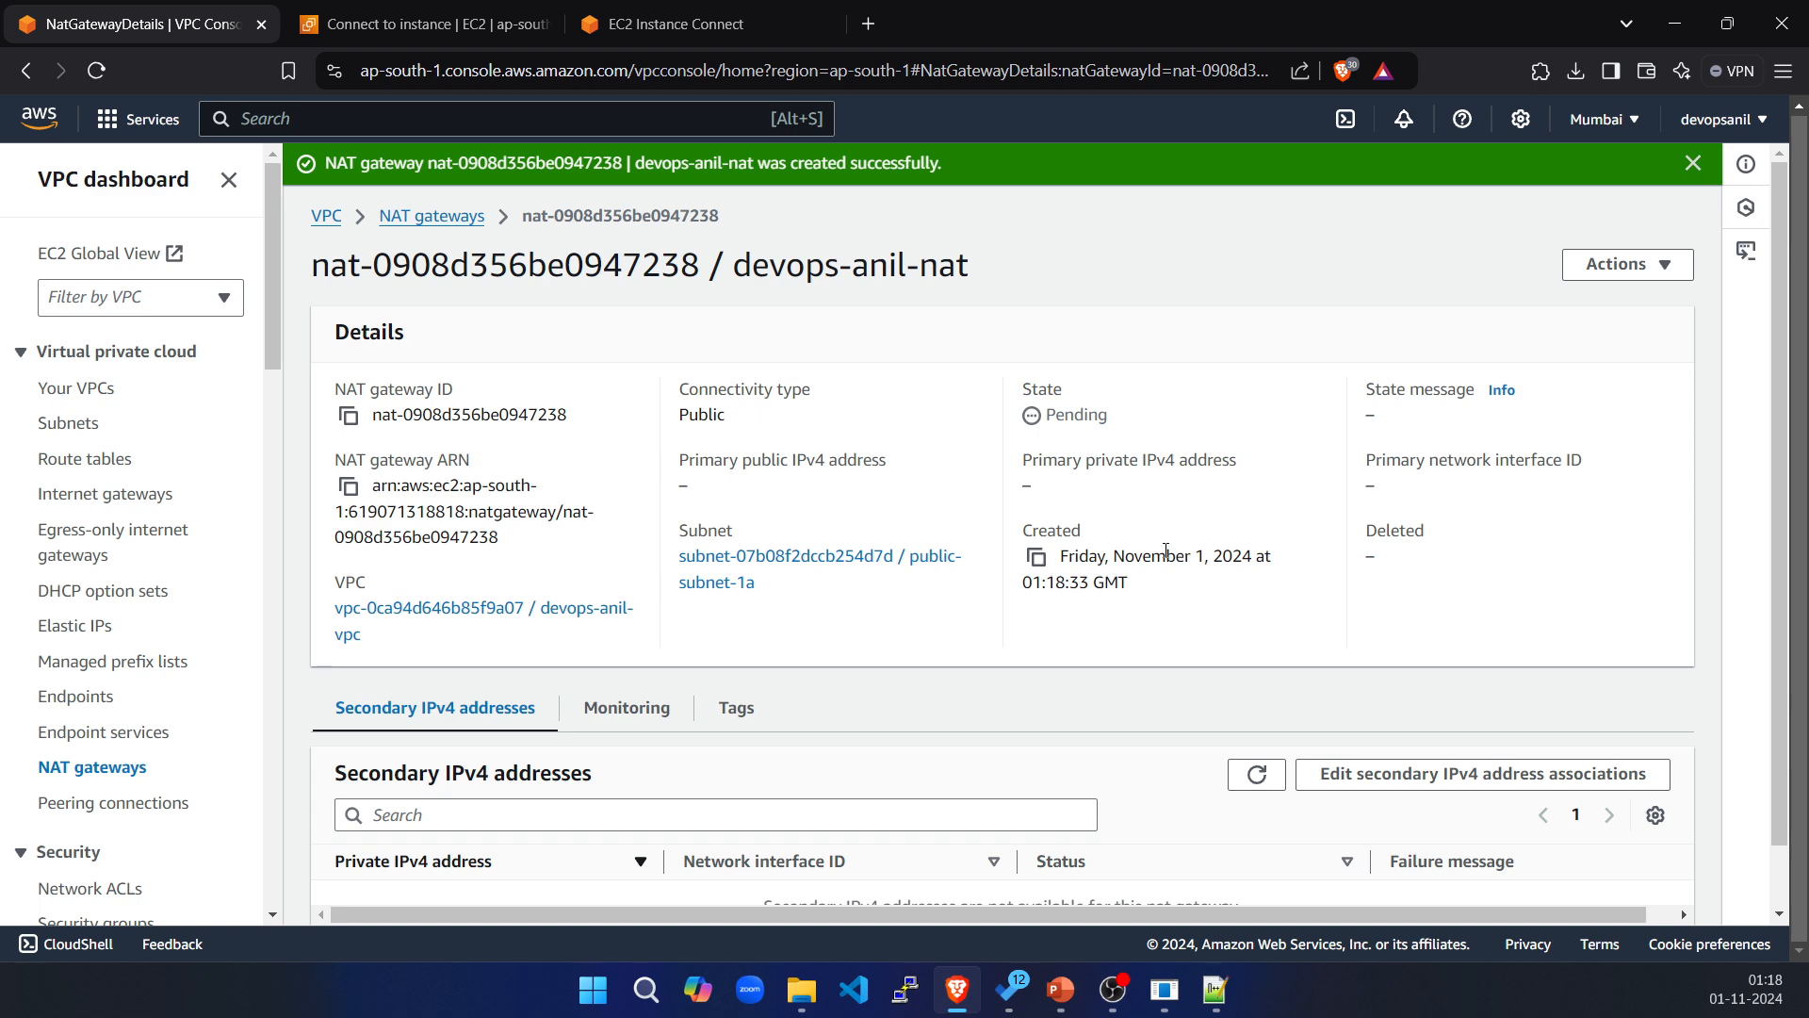
# Review the devops-anil-nat details and refresh the page several times to check the gateway's state.
pyautogui.scroll(-1, 804, 777)
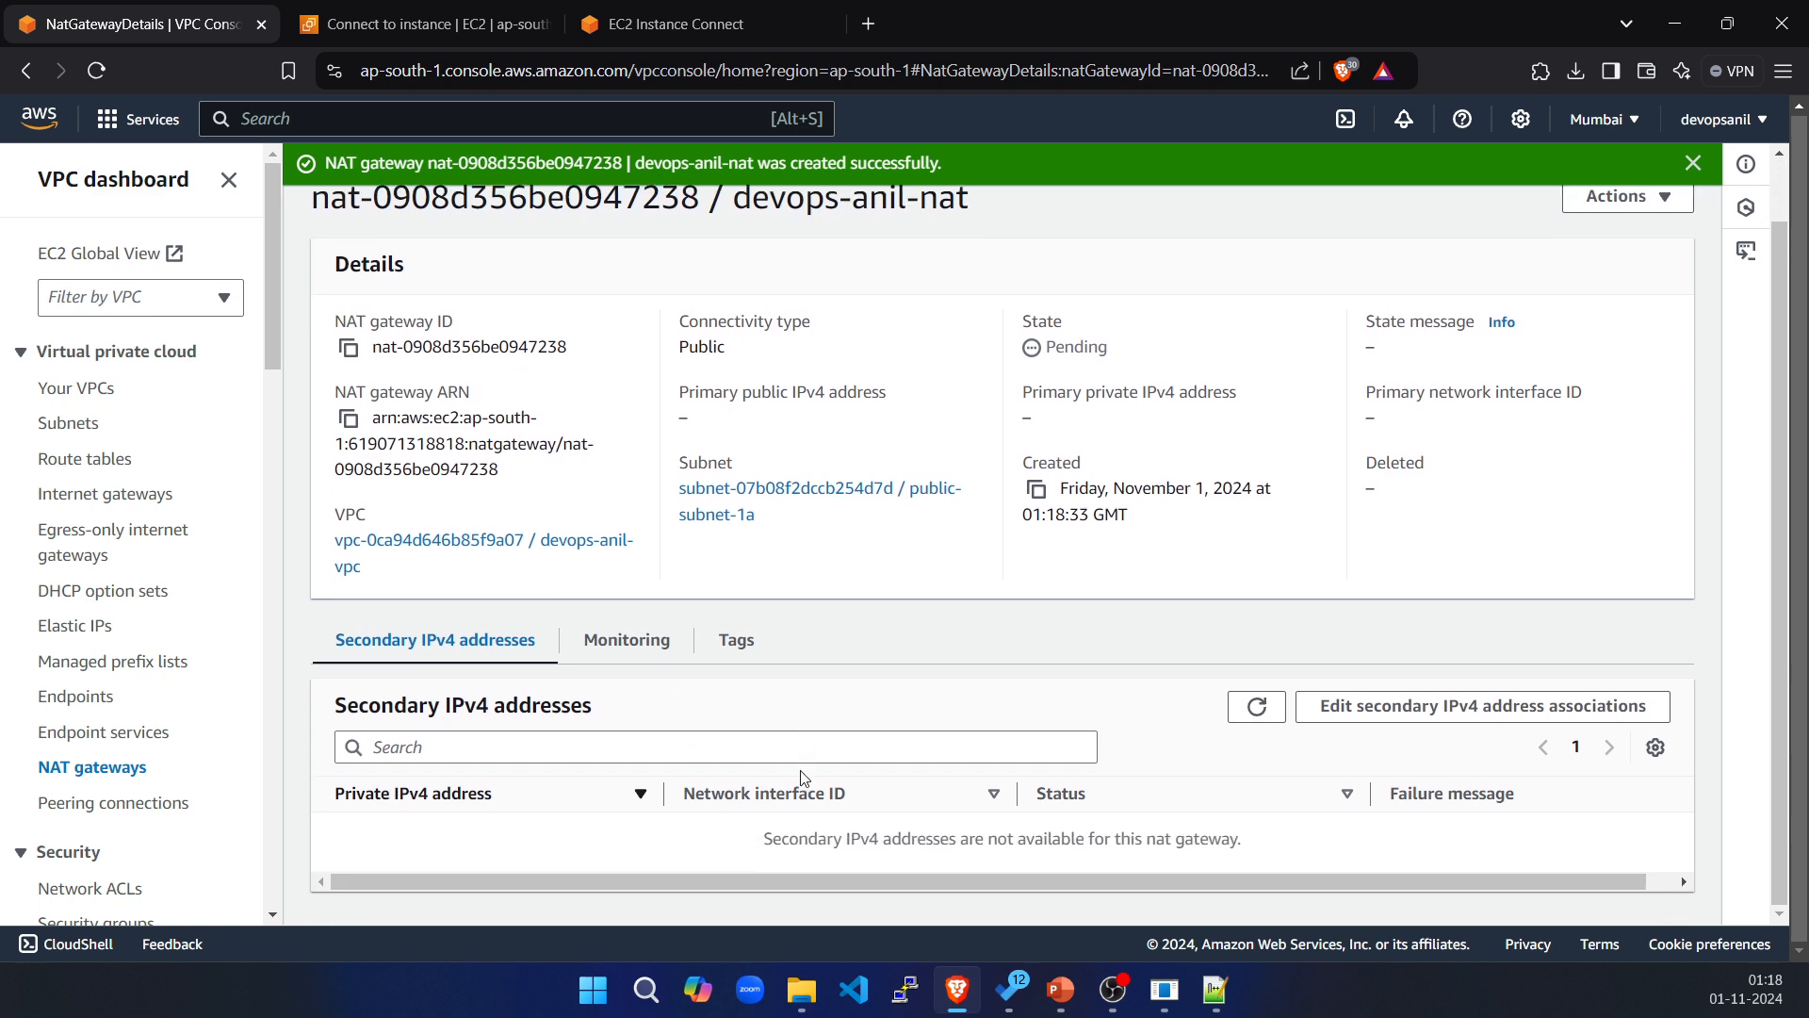
pyautogui.scroll(1, 883, 676)
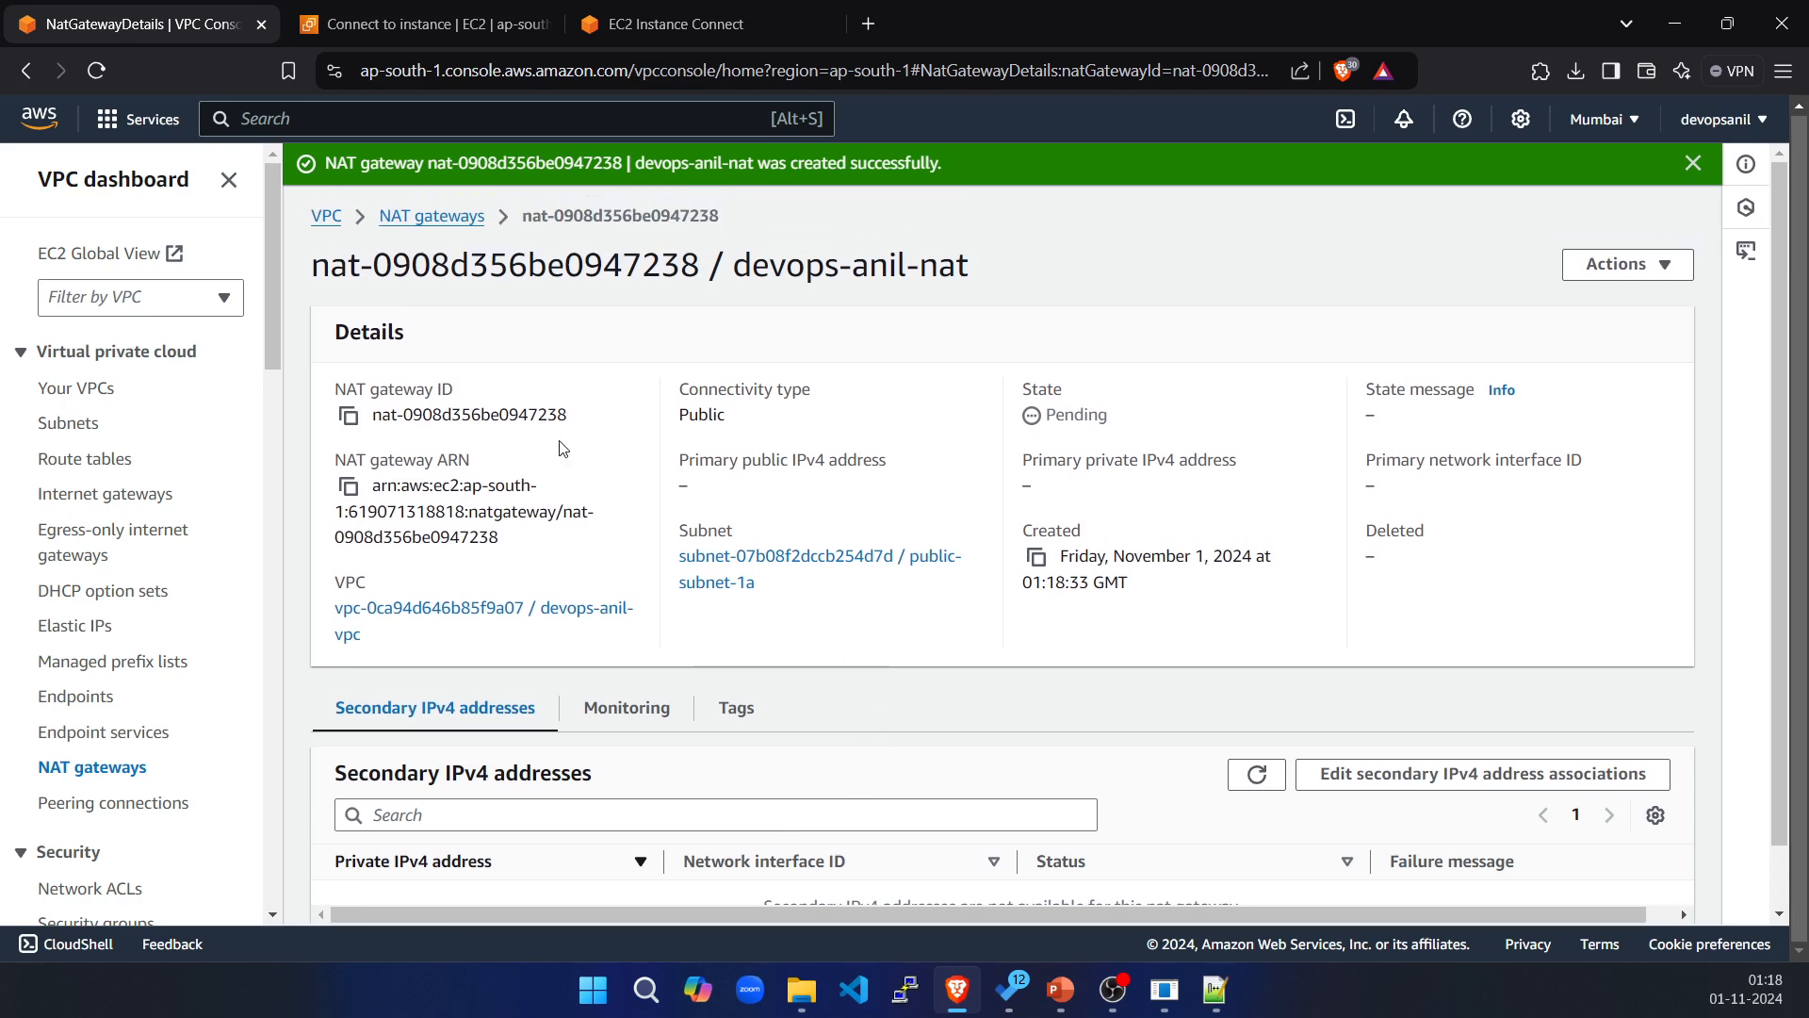
pyautogui.moveTo(1043, 416); pyautogui.dragTo(1146, 422)
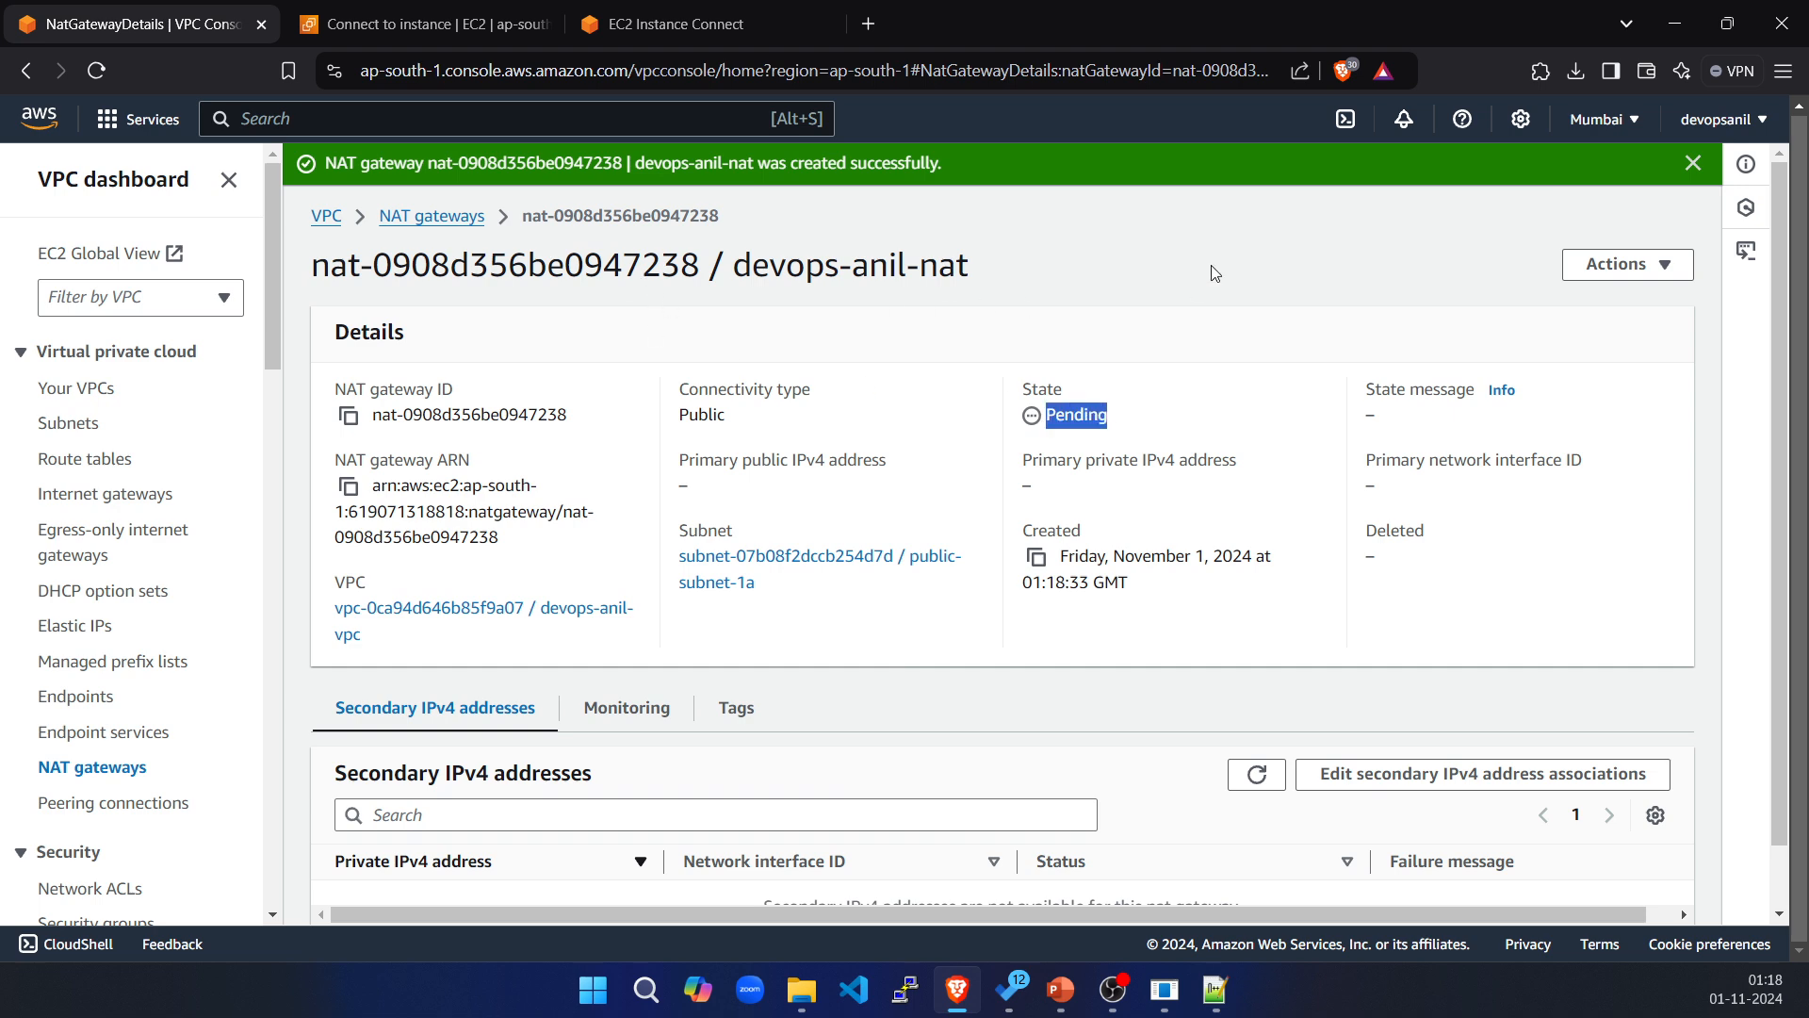
pyautogui.click(1693, 169)
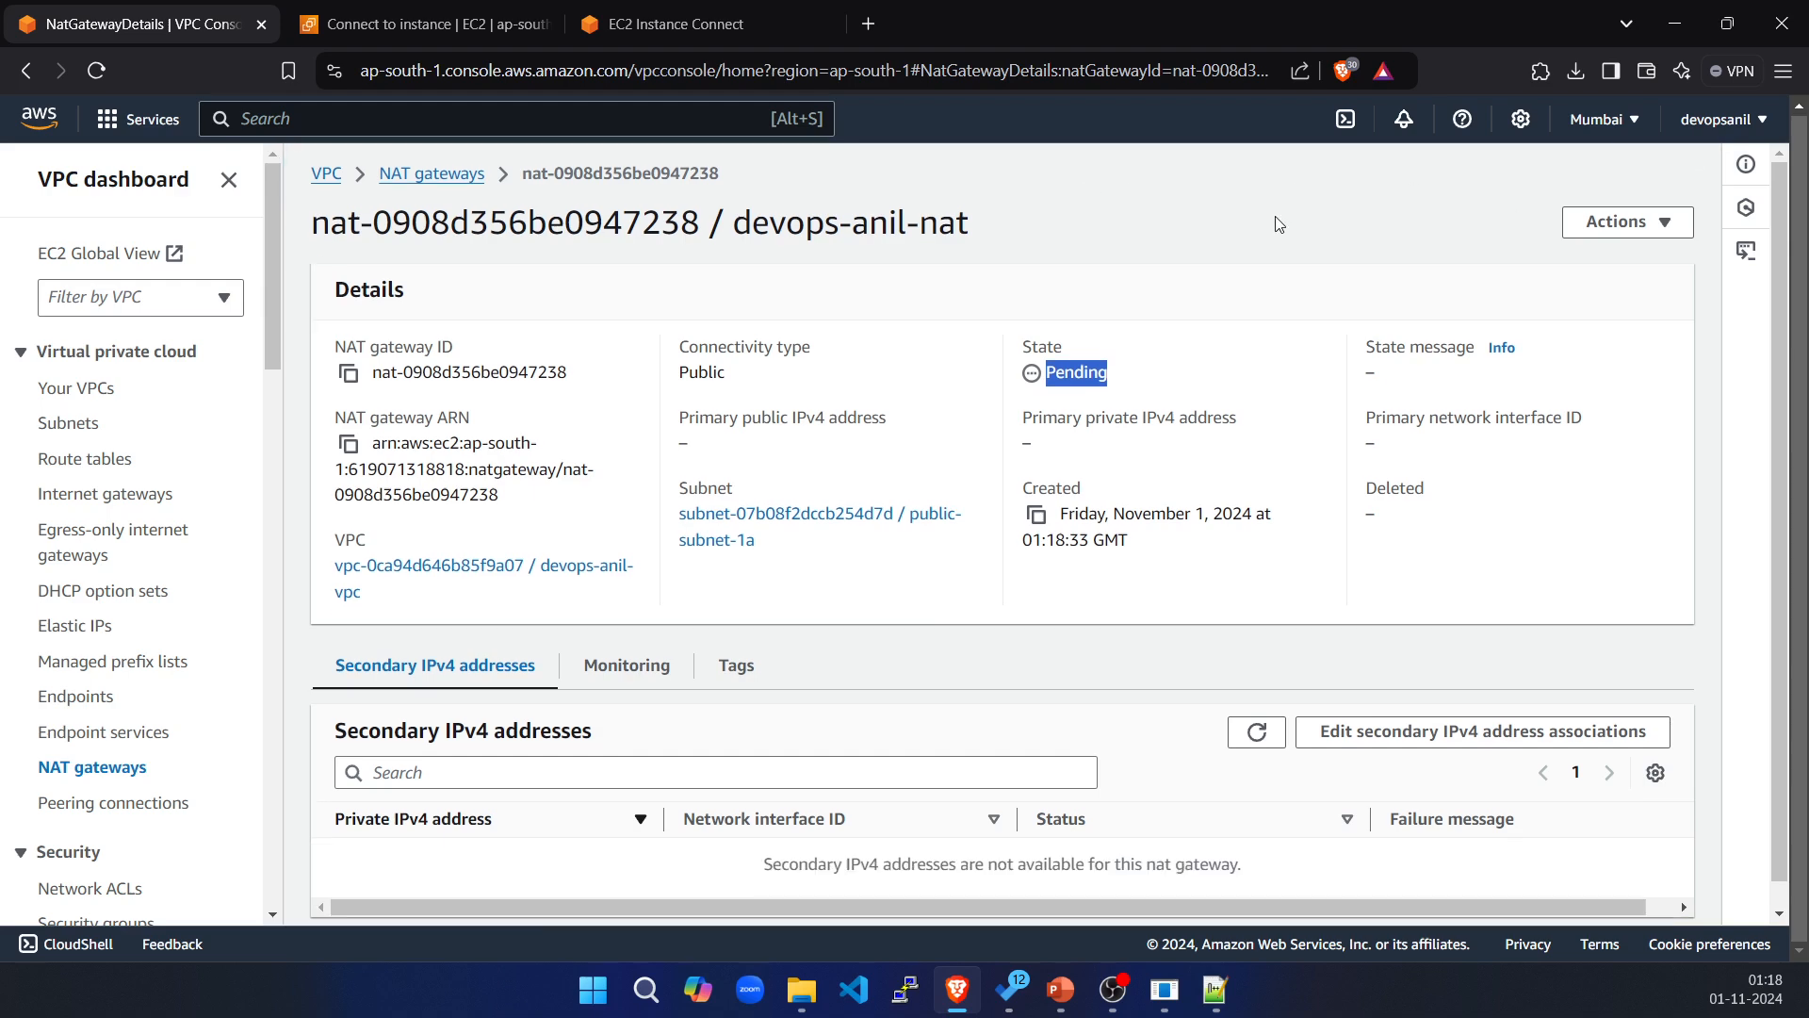
pyautogui.click(98, 75)
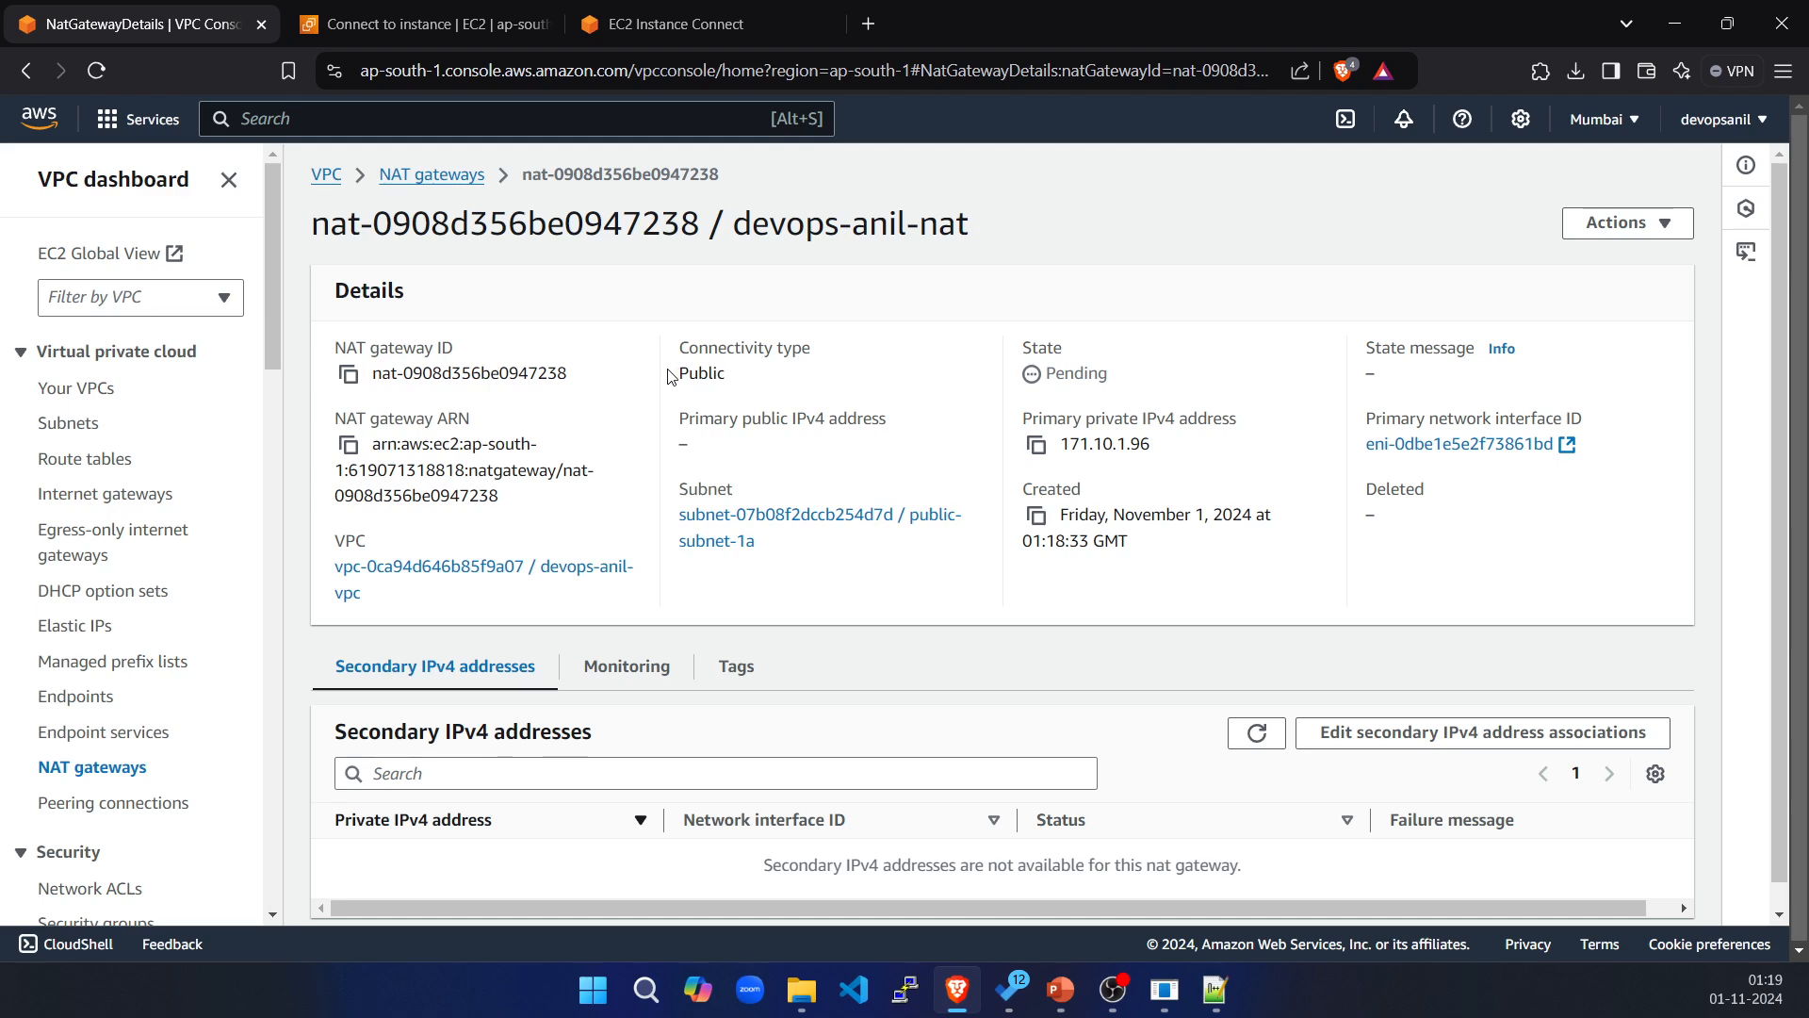
pyautogui.click(96, 71)
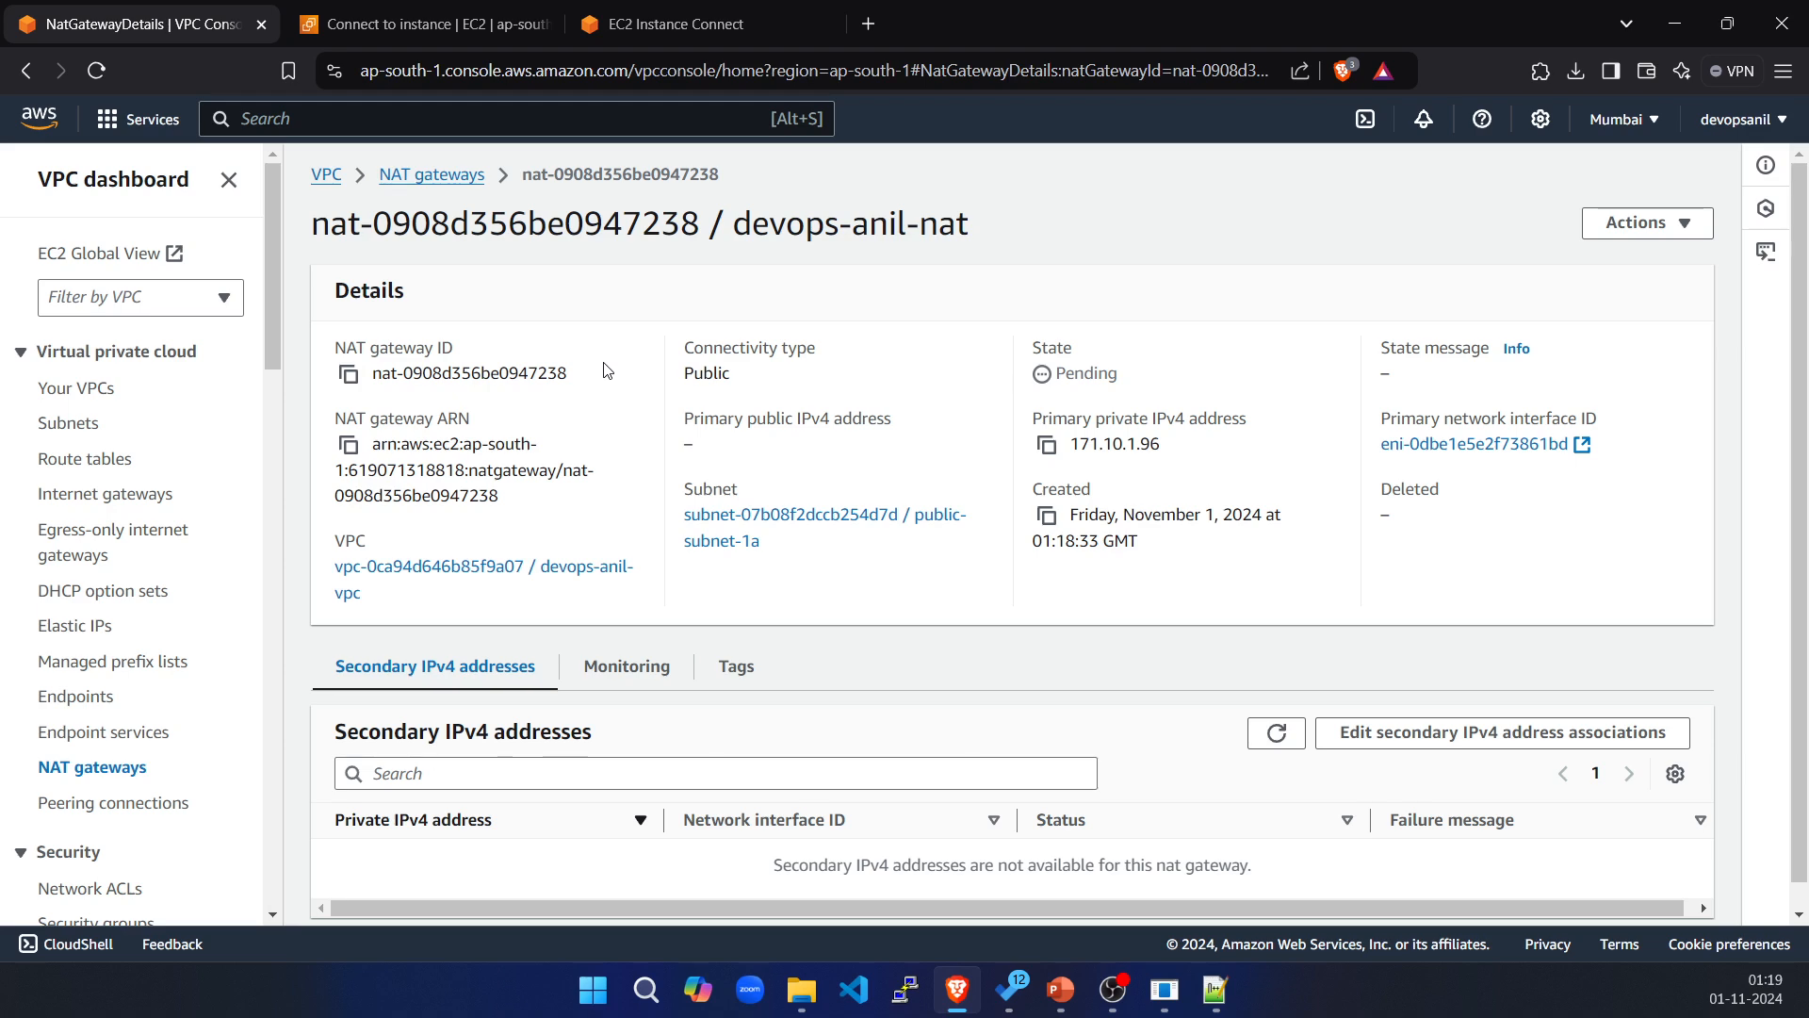
pyautogui.click(96, 71)
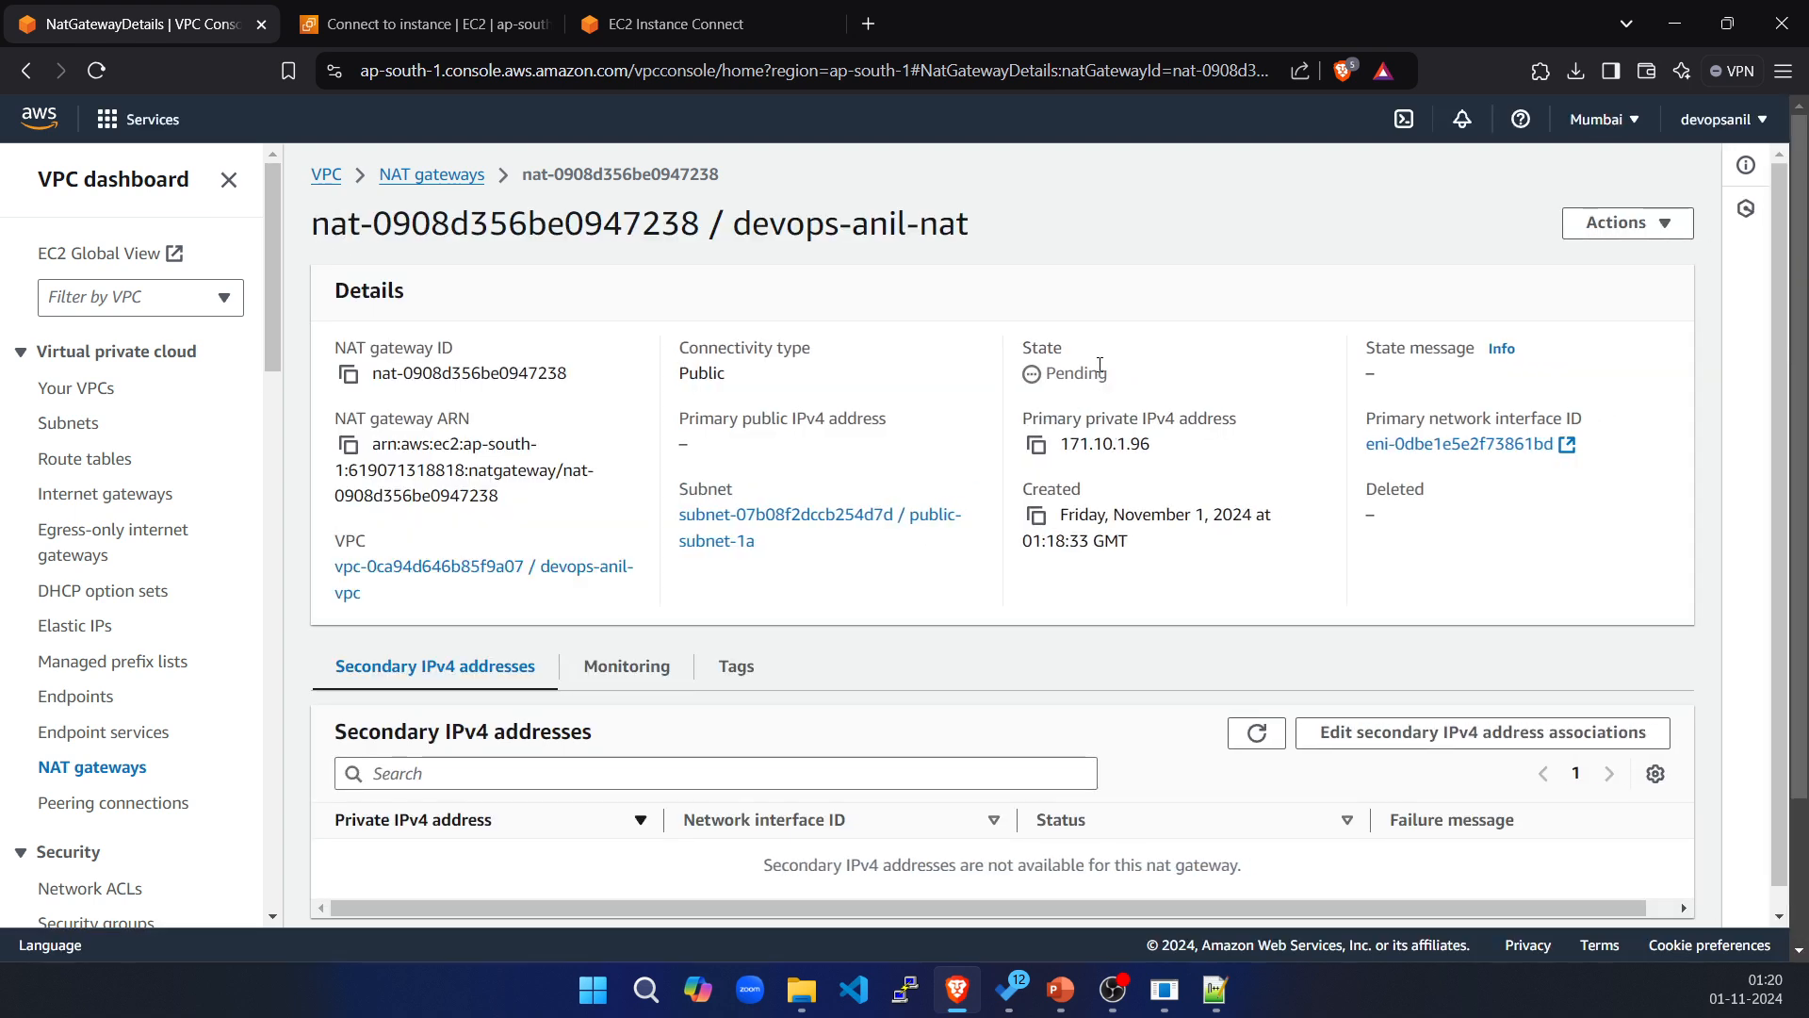
pyautogui.moveTo(1060, 374); pyautogui.dragTo(1108, 376)
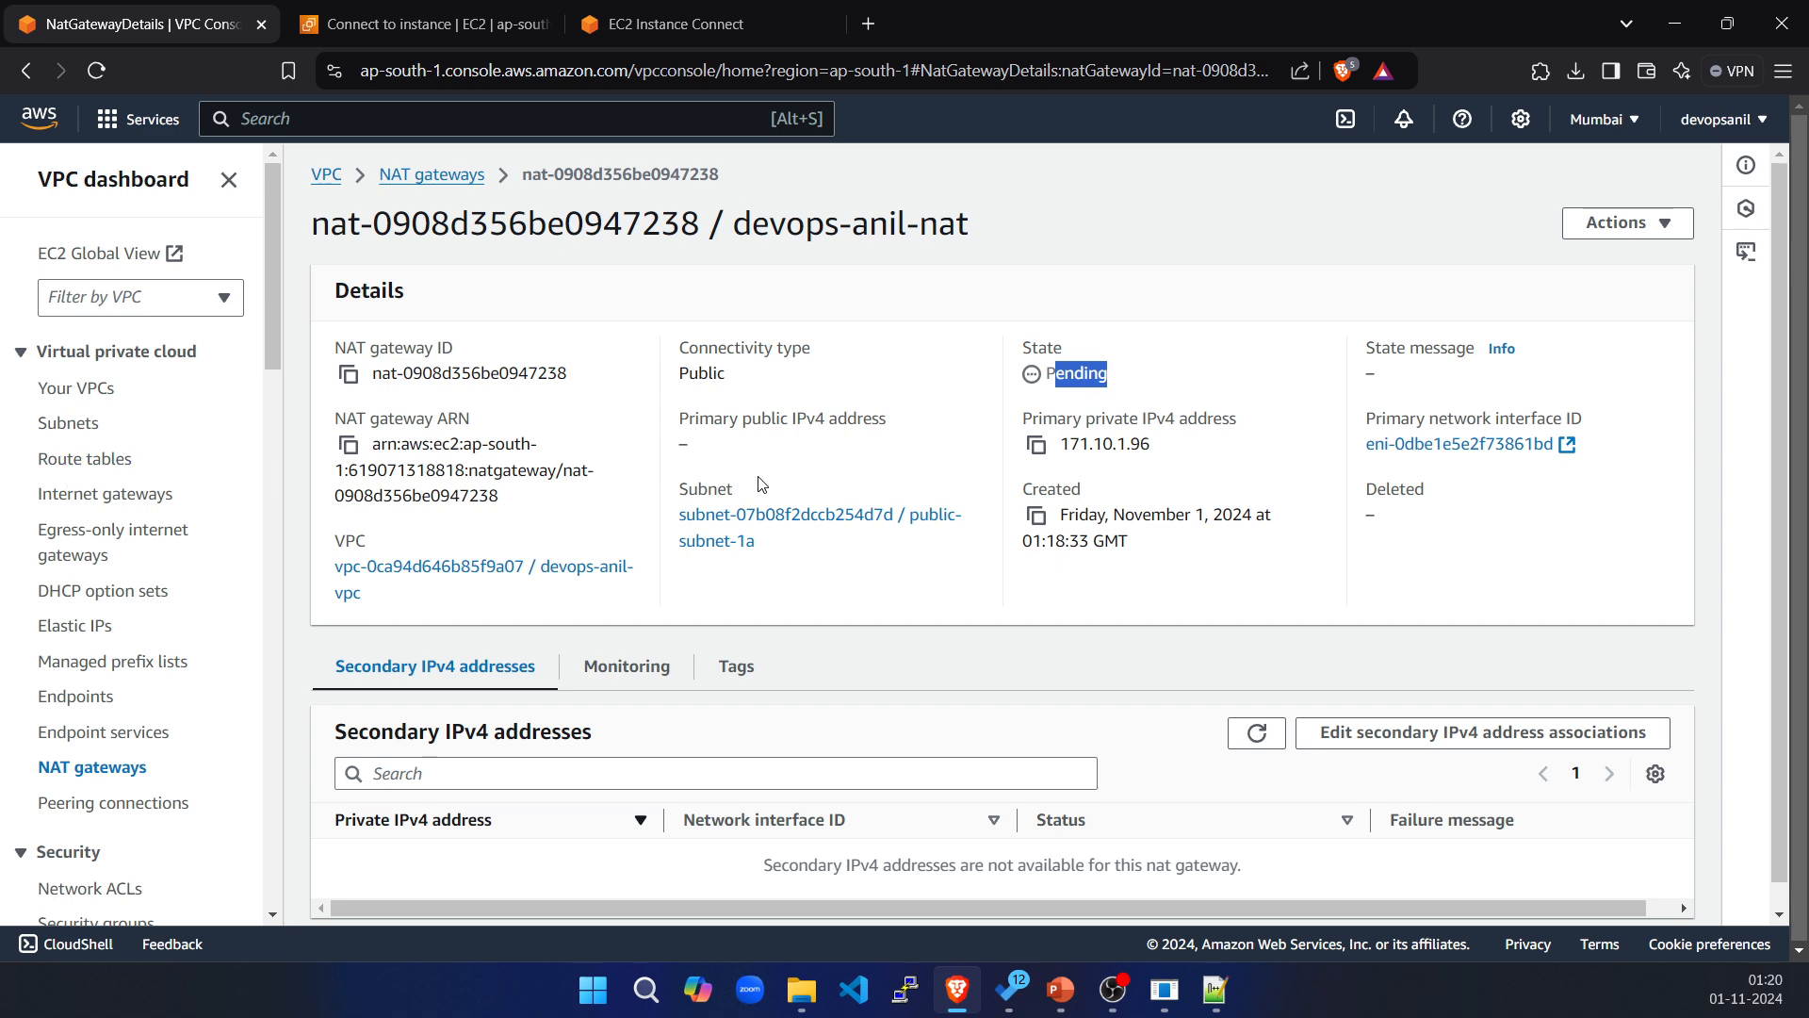
# Review the allocated Elastic IP and its available actions, and recheck devops-anil-nat's state in the refreshed NAT gateways list.
pyautogui.click(78, 626)
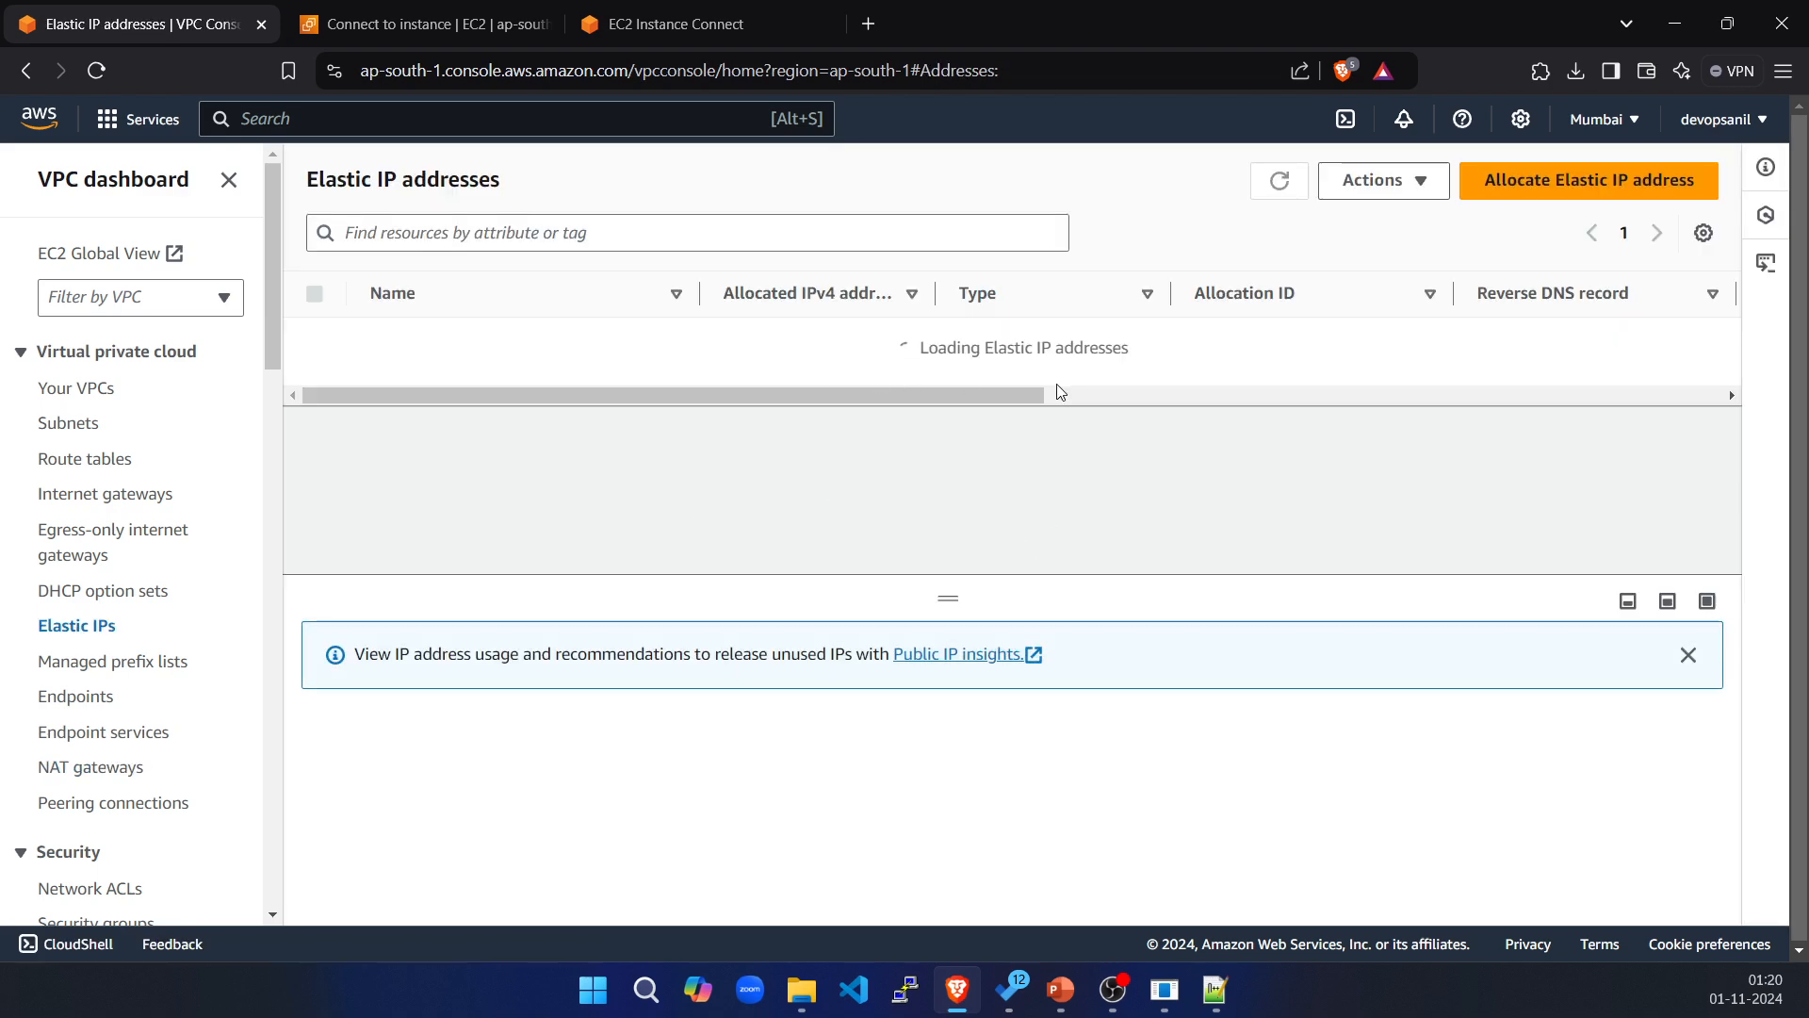
pyautogui.hscroll(1, 965, 380)
pyautogui.moveTo(1002, 377); pyautogui.dragTo(864, 404)
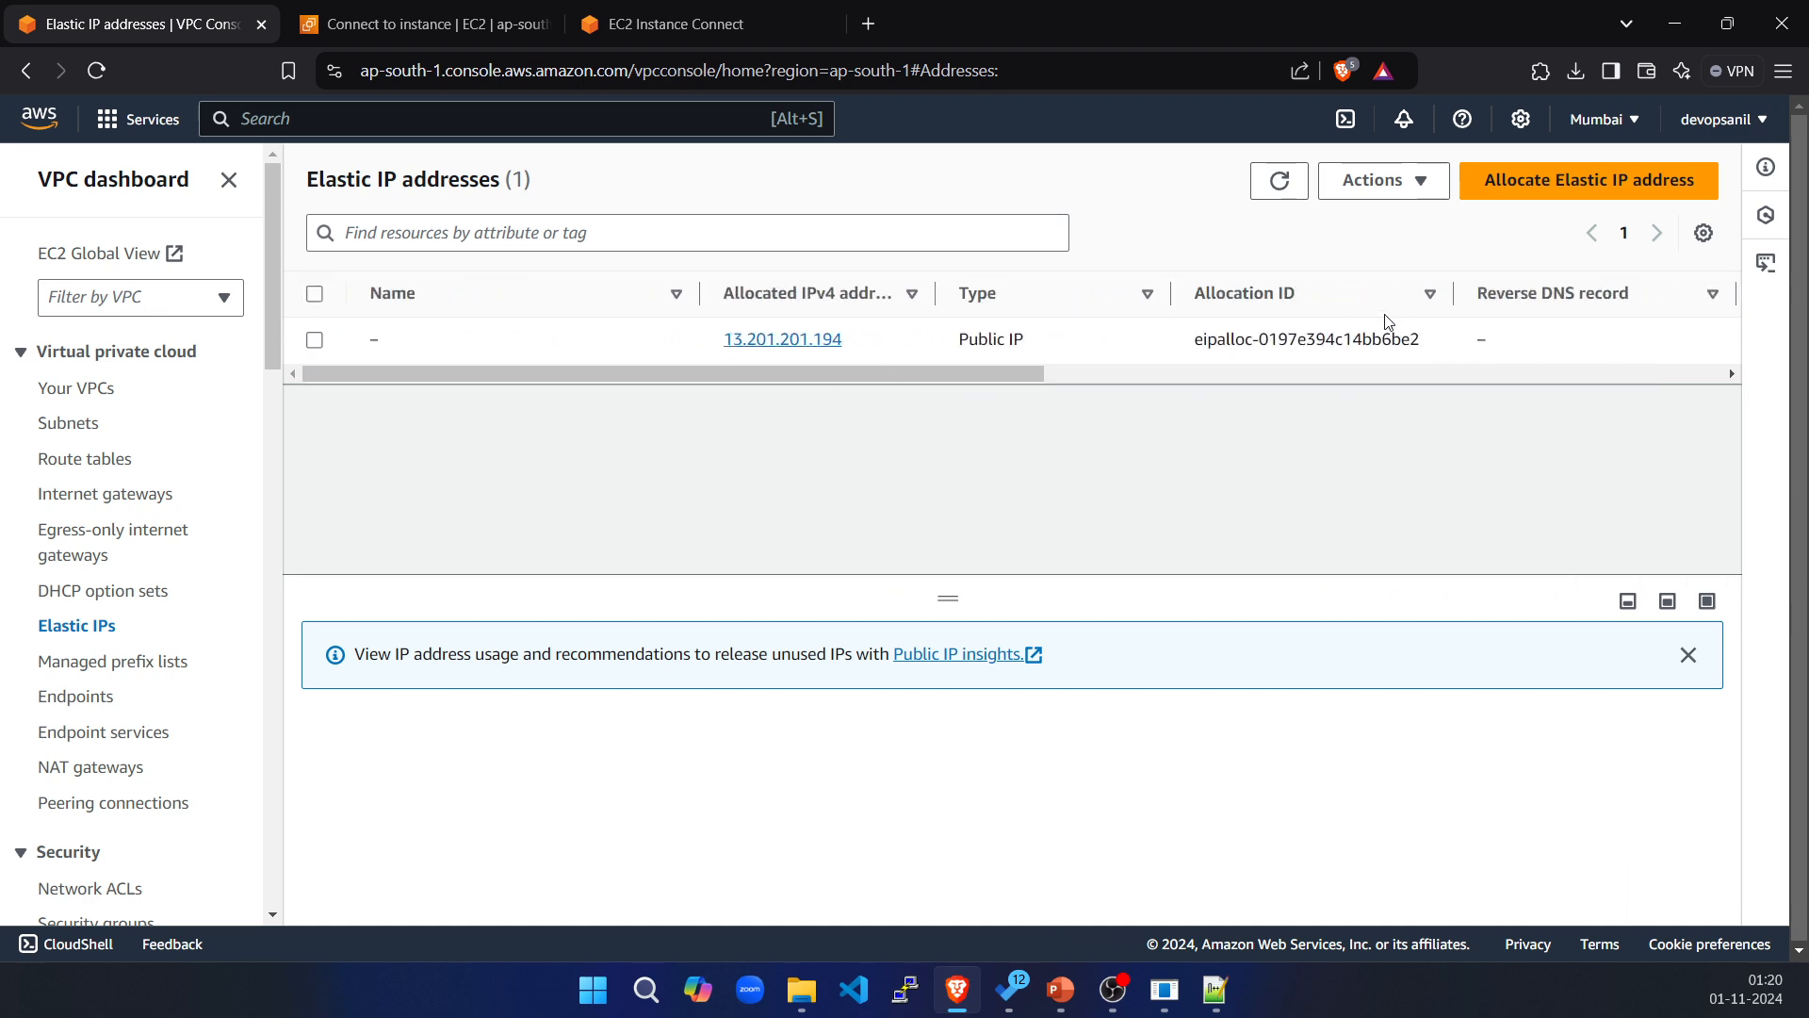
pyautogui.moveTo(1016, 377)
pyautogui.mouseDown()
pyautogui.moveTo(1710, 384)
pyautogui.moveTo(1002, 387)
pyautogui.mouseUp()
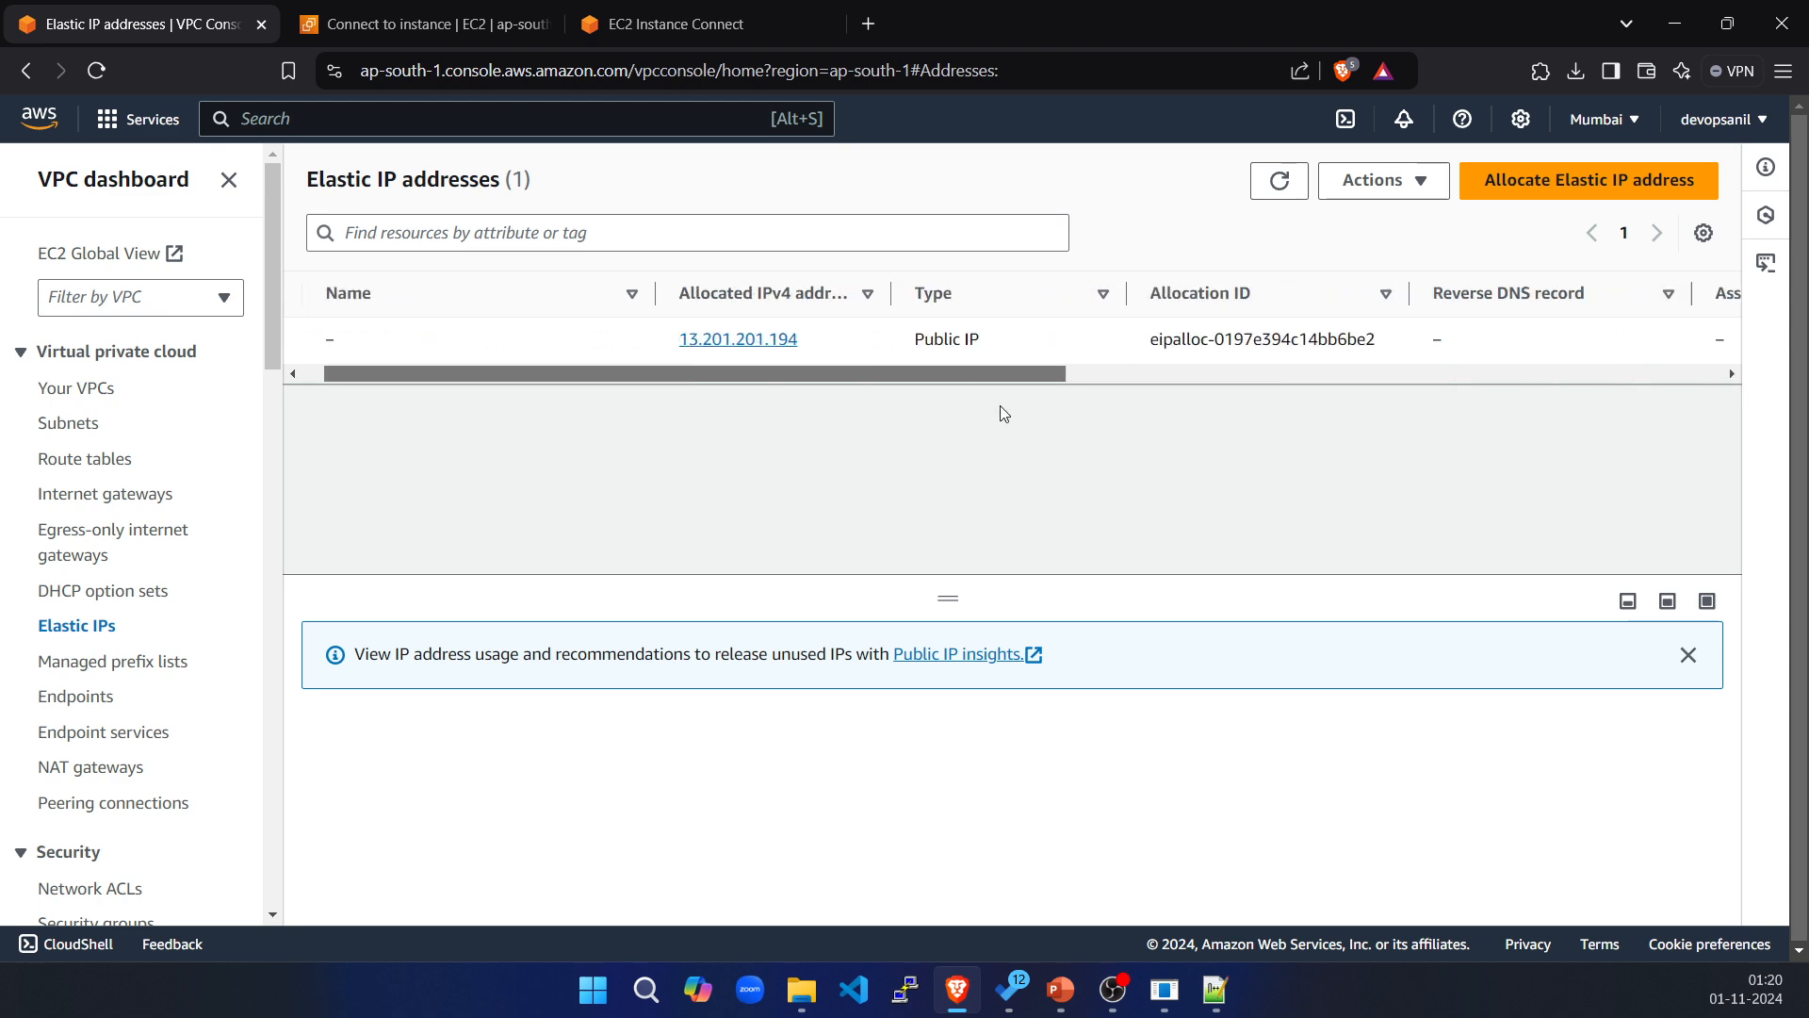
pyautogui.click(552, 332)
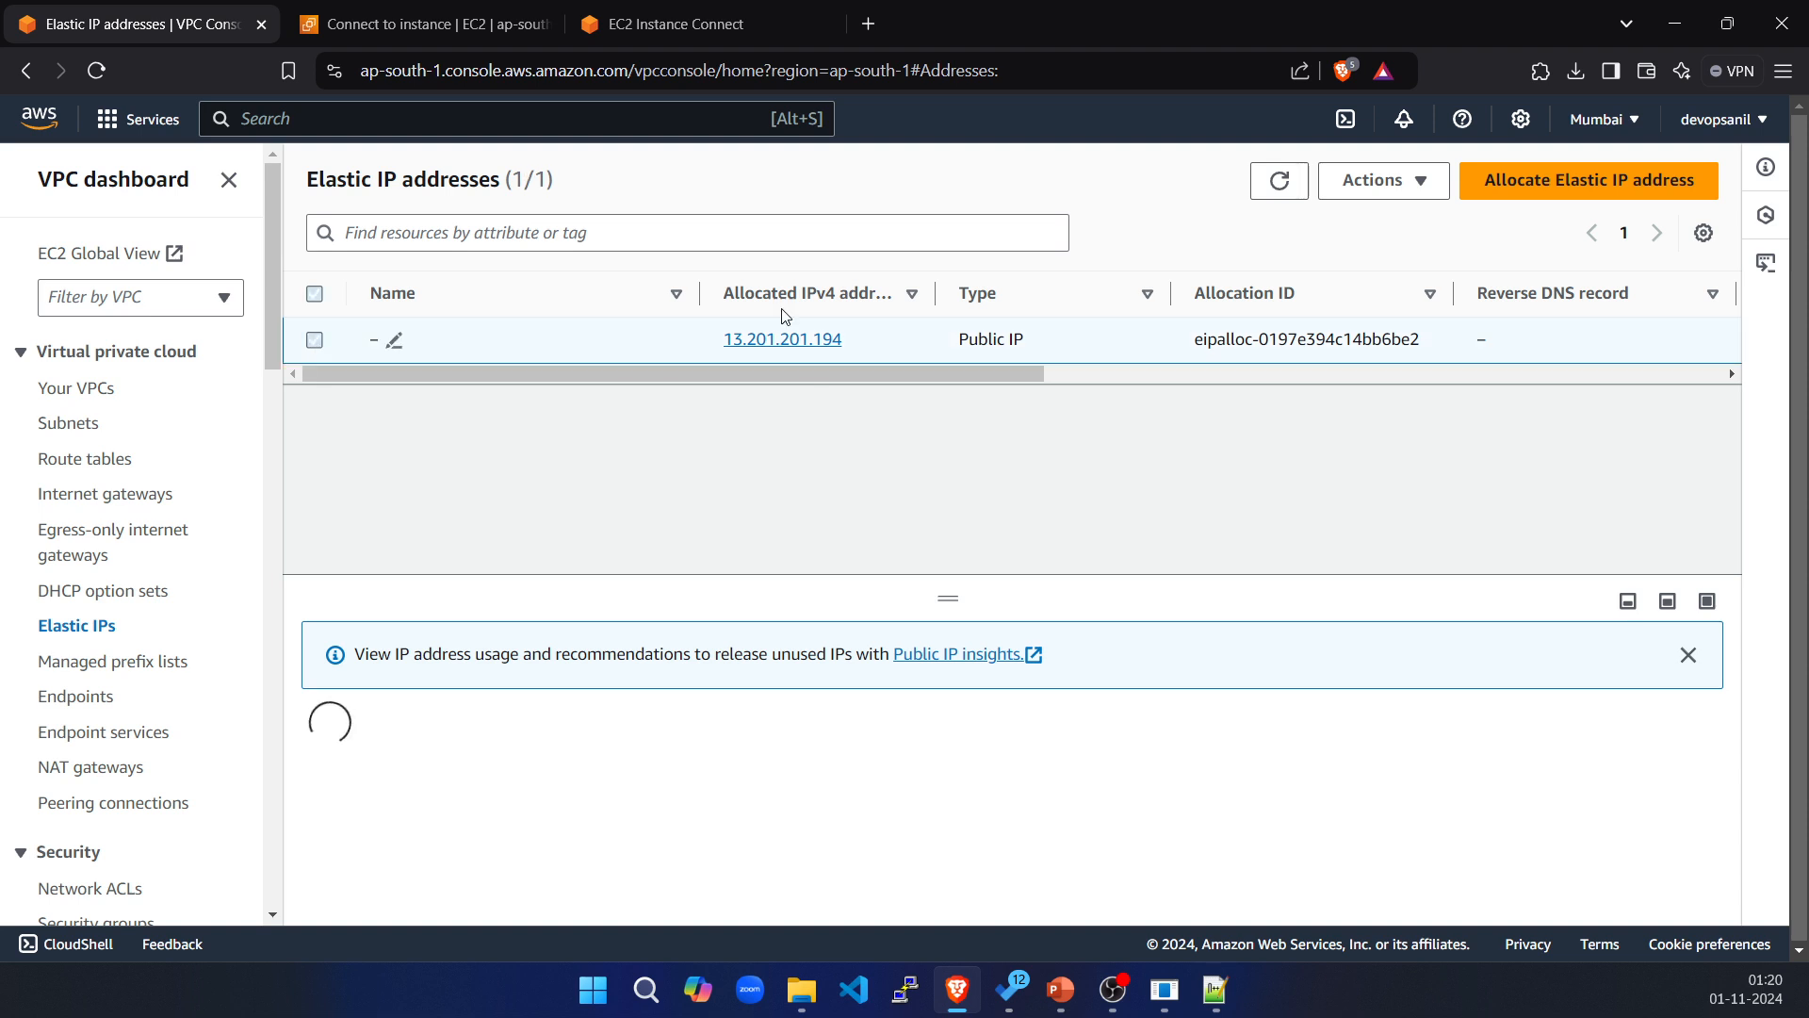
pyautogui.click(1380, 183)
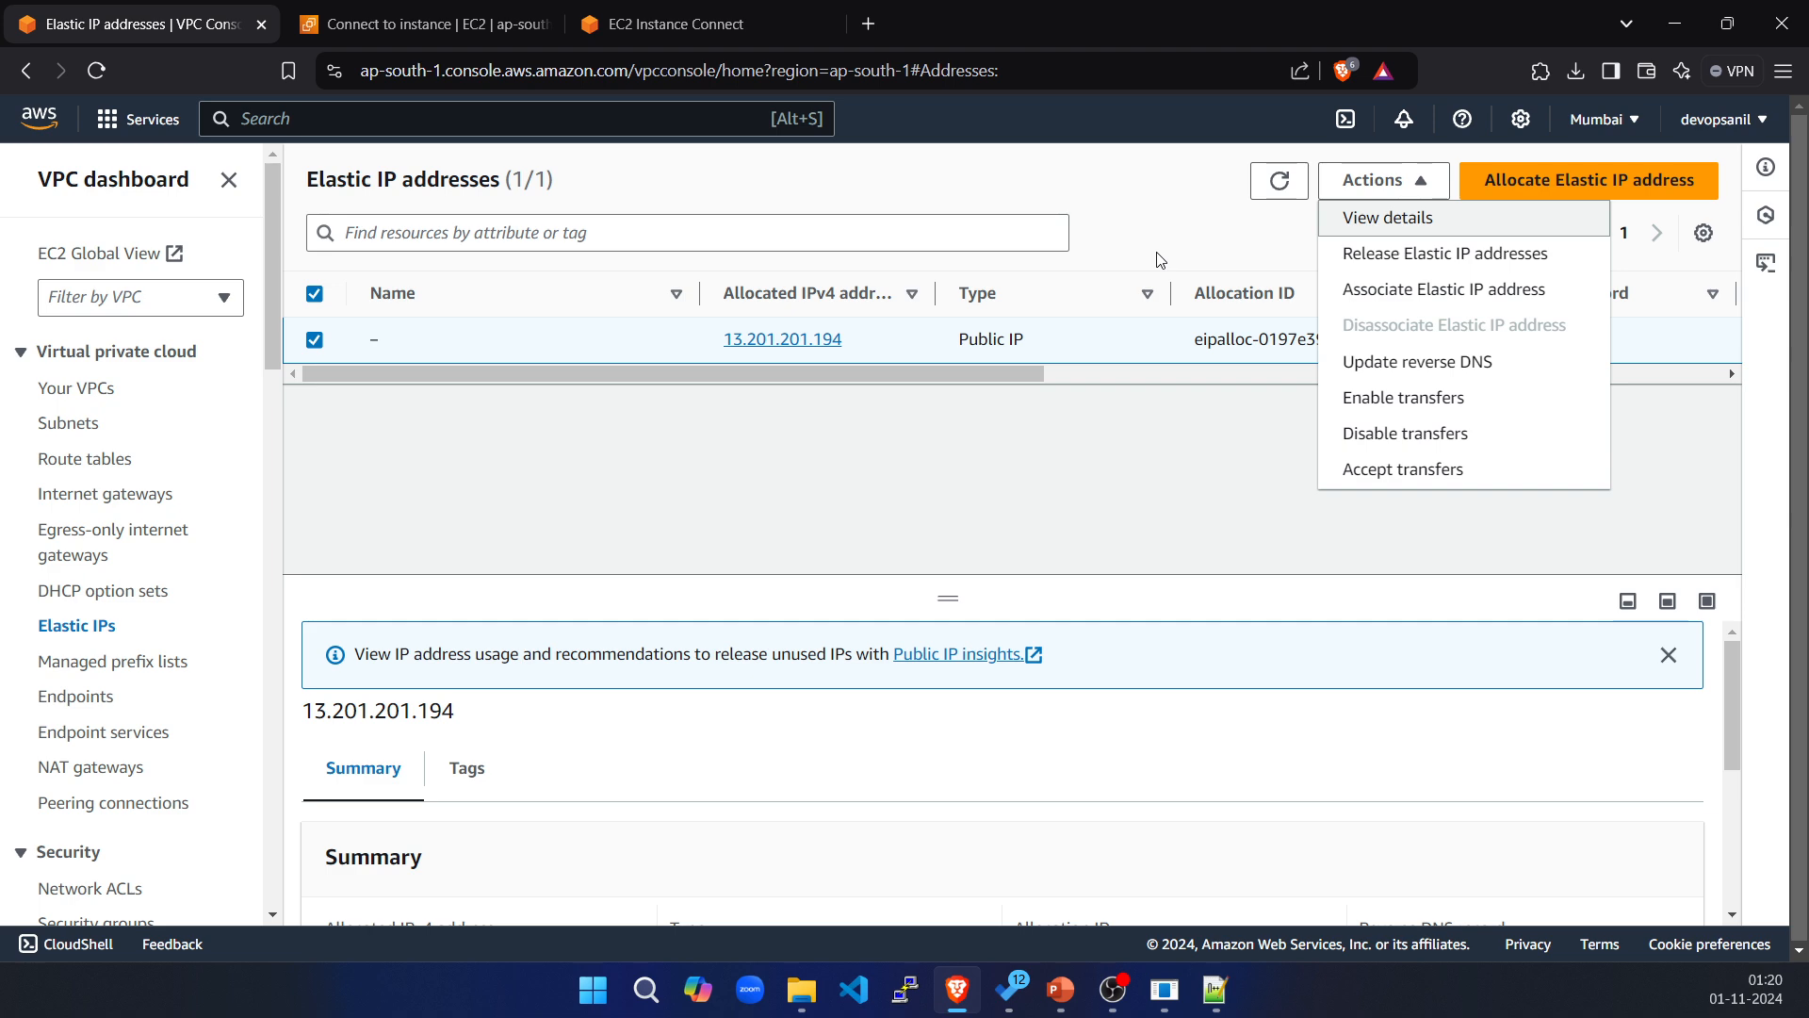
pyautogui.moveTo(659, 377); pyautogui.dragTo(382, 415)
pyautogui.click(83, 771)
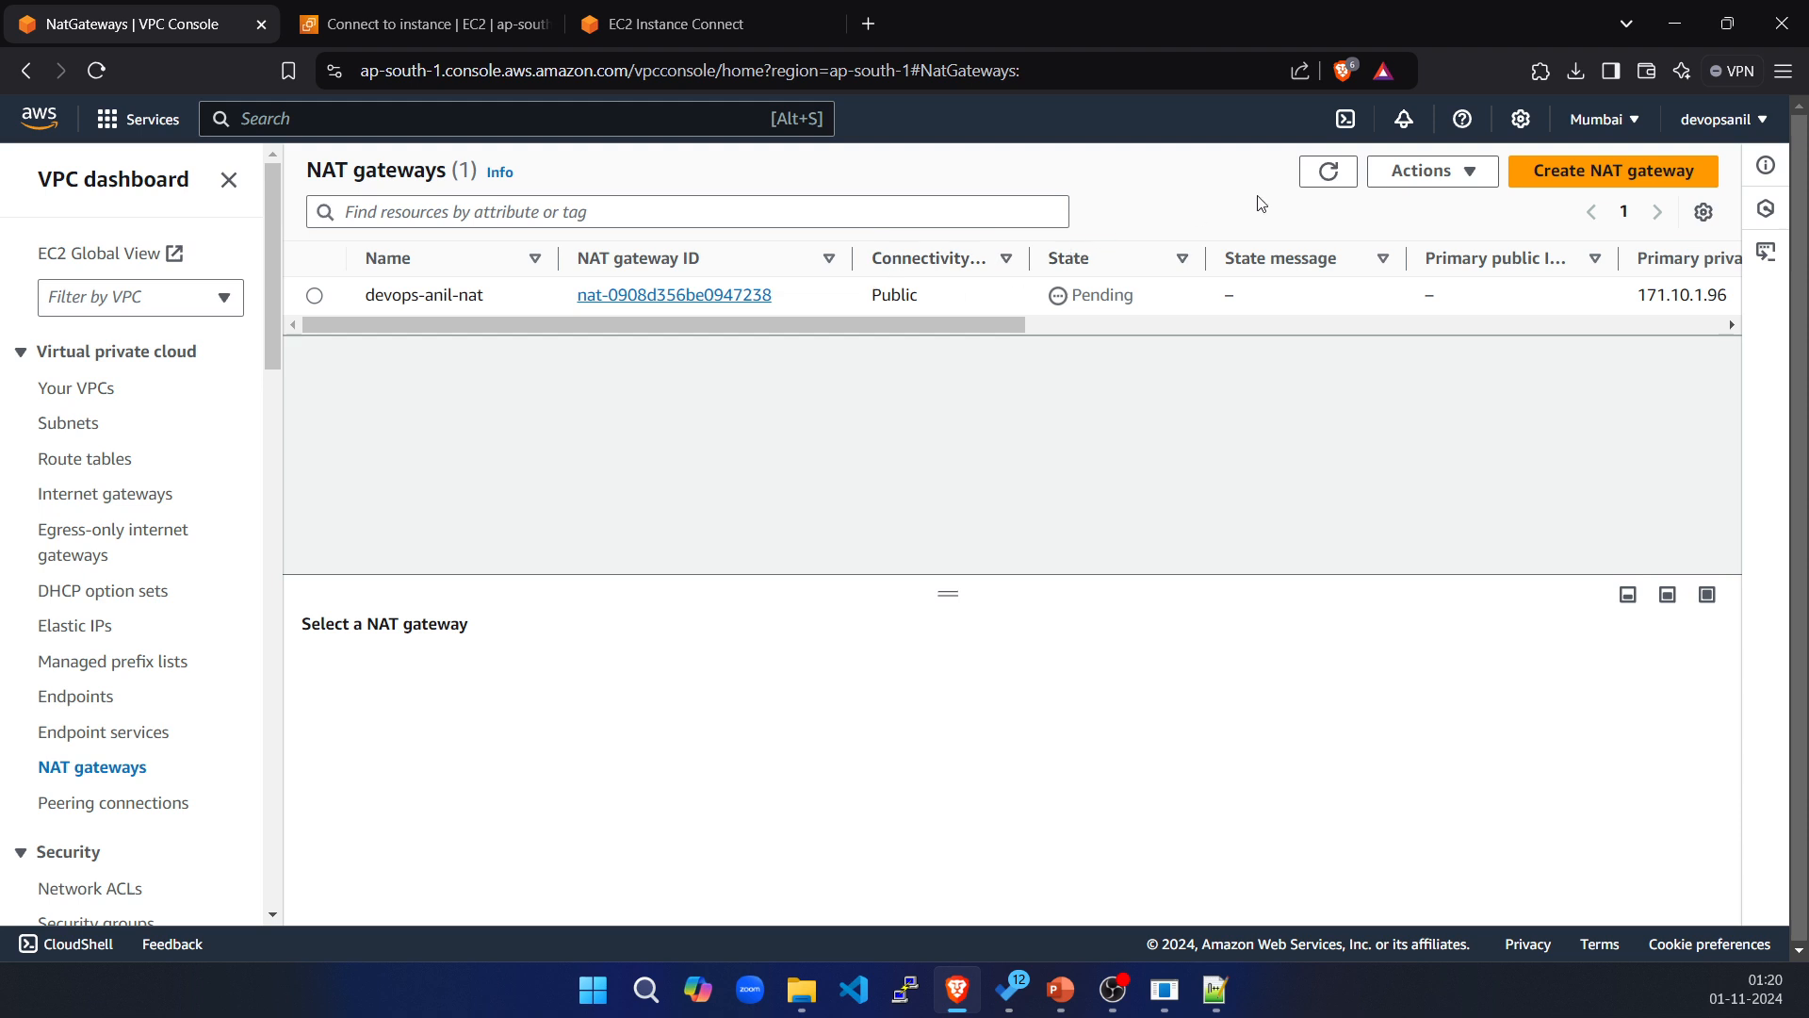
pyautogui.click(1329, 171)
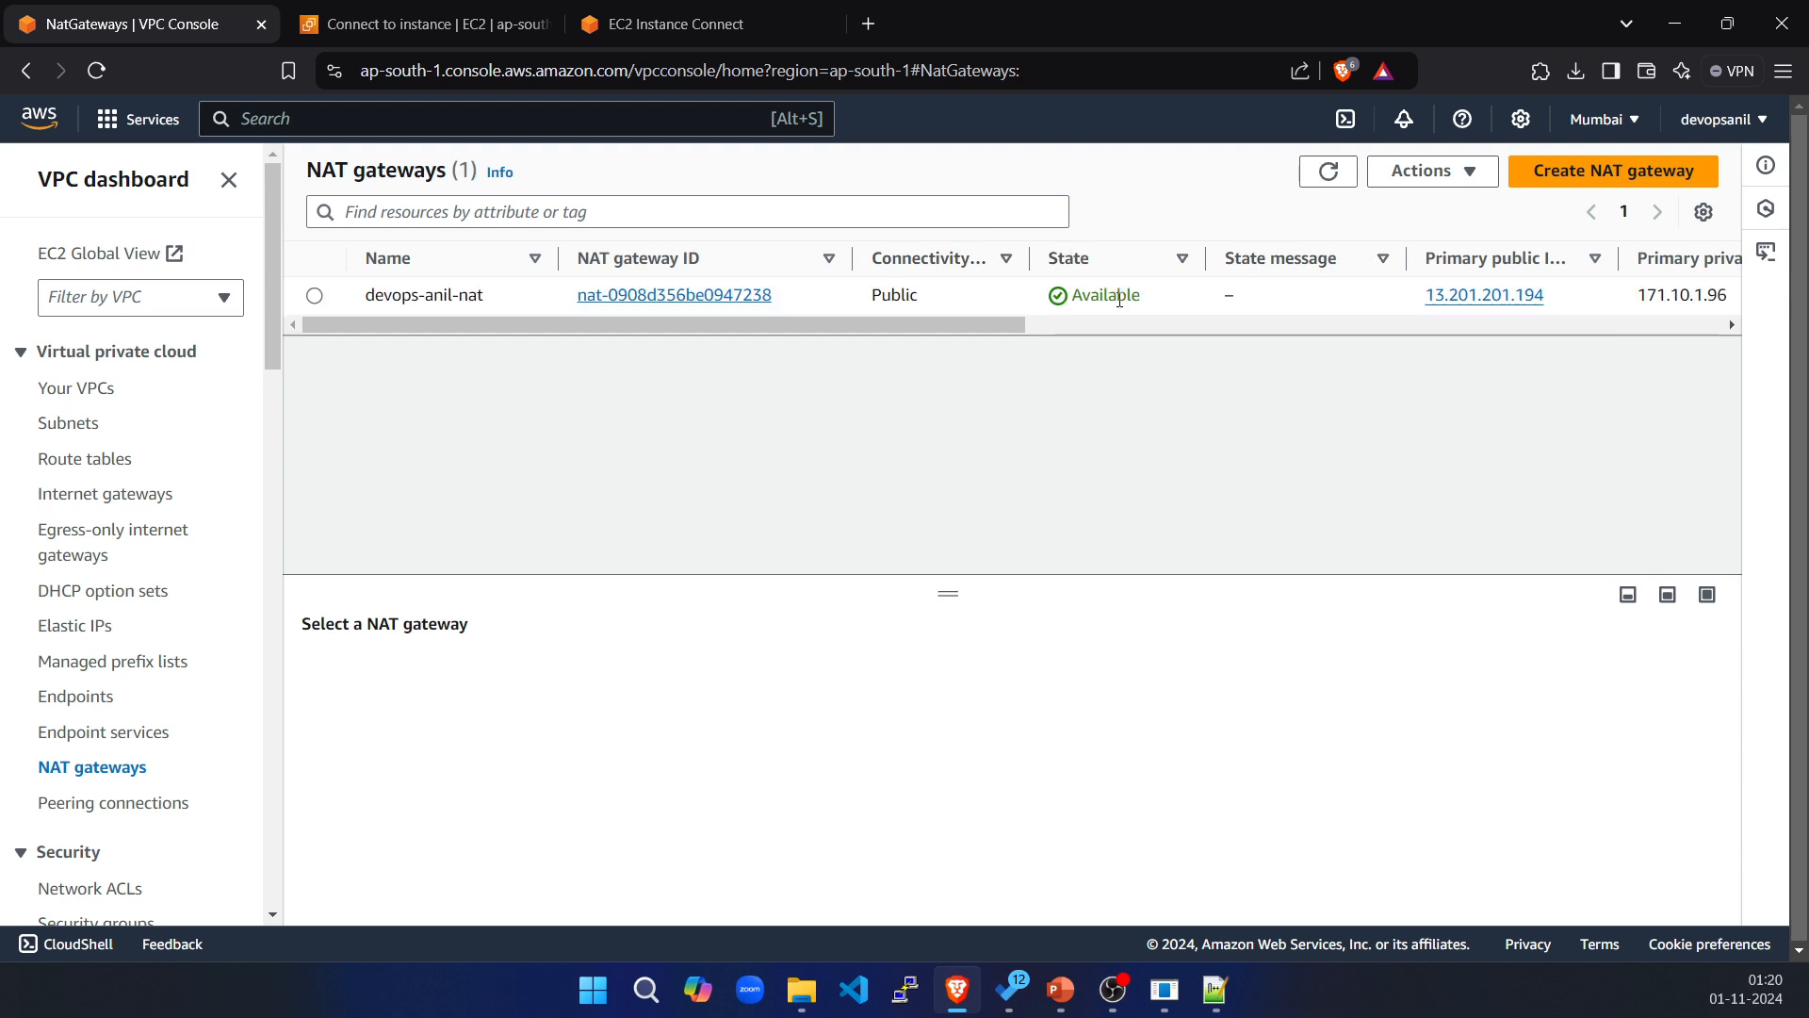
# Clear the terminal in the private-test2 SSH session and try to refresh the package lists with sudo apt-get update.
pyautogui.click(682, 26)
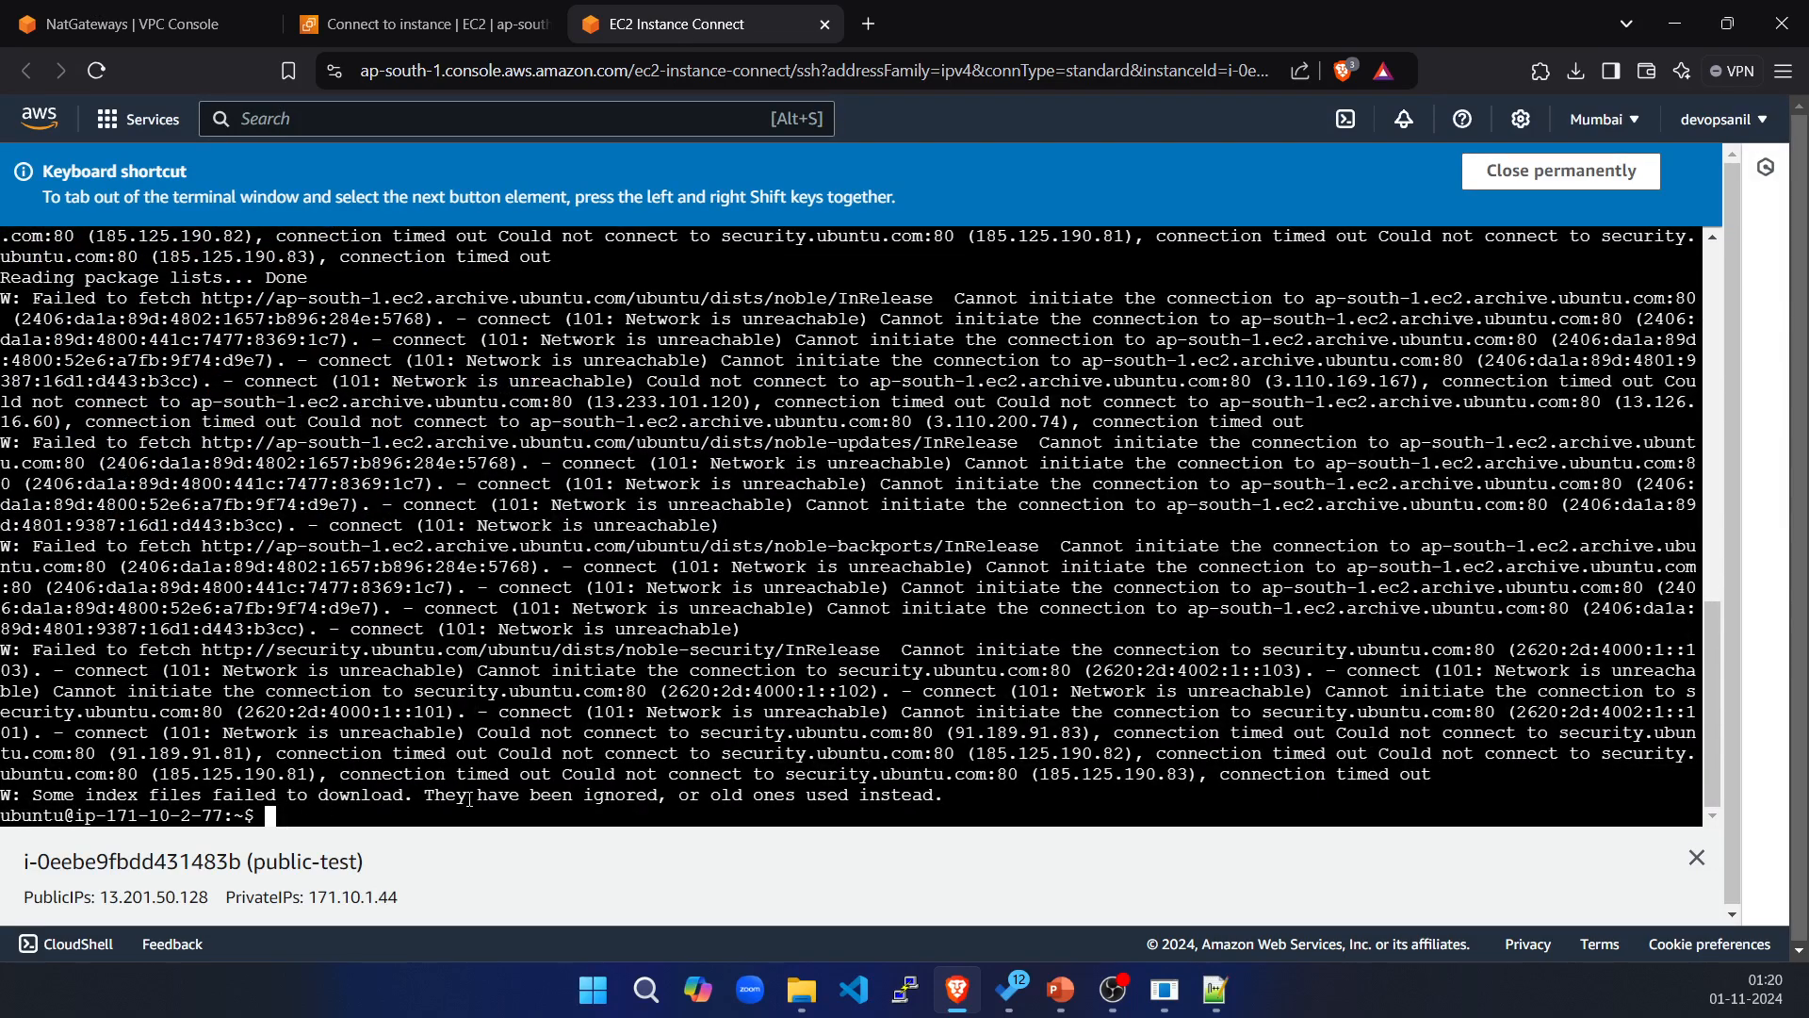
pyautogui.write('sudo apt-get update')
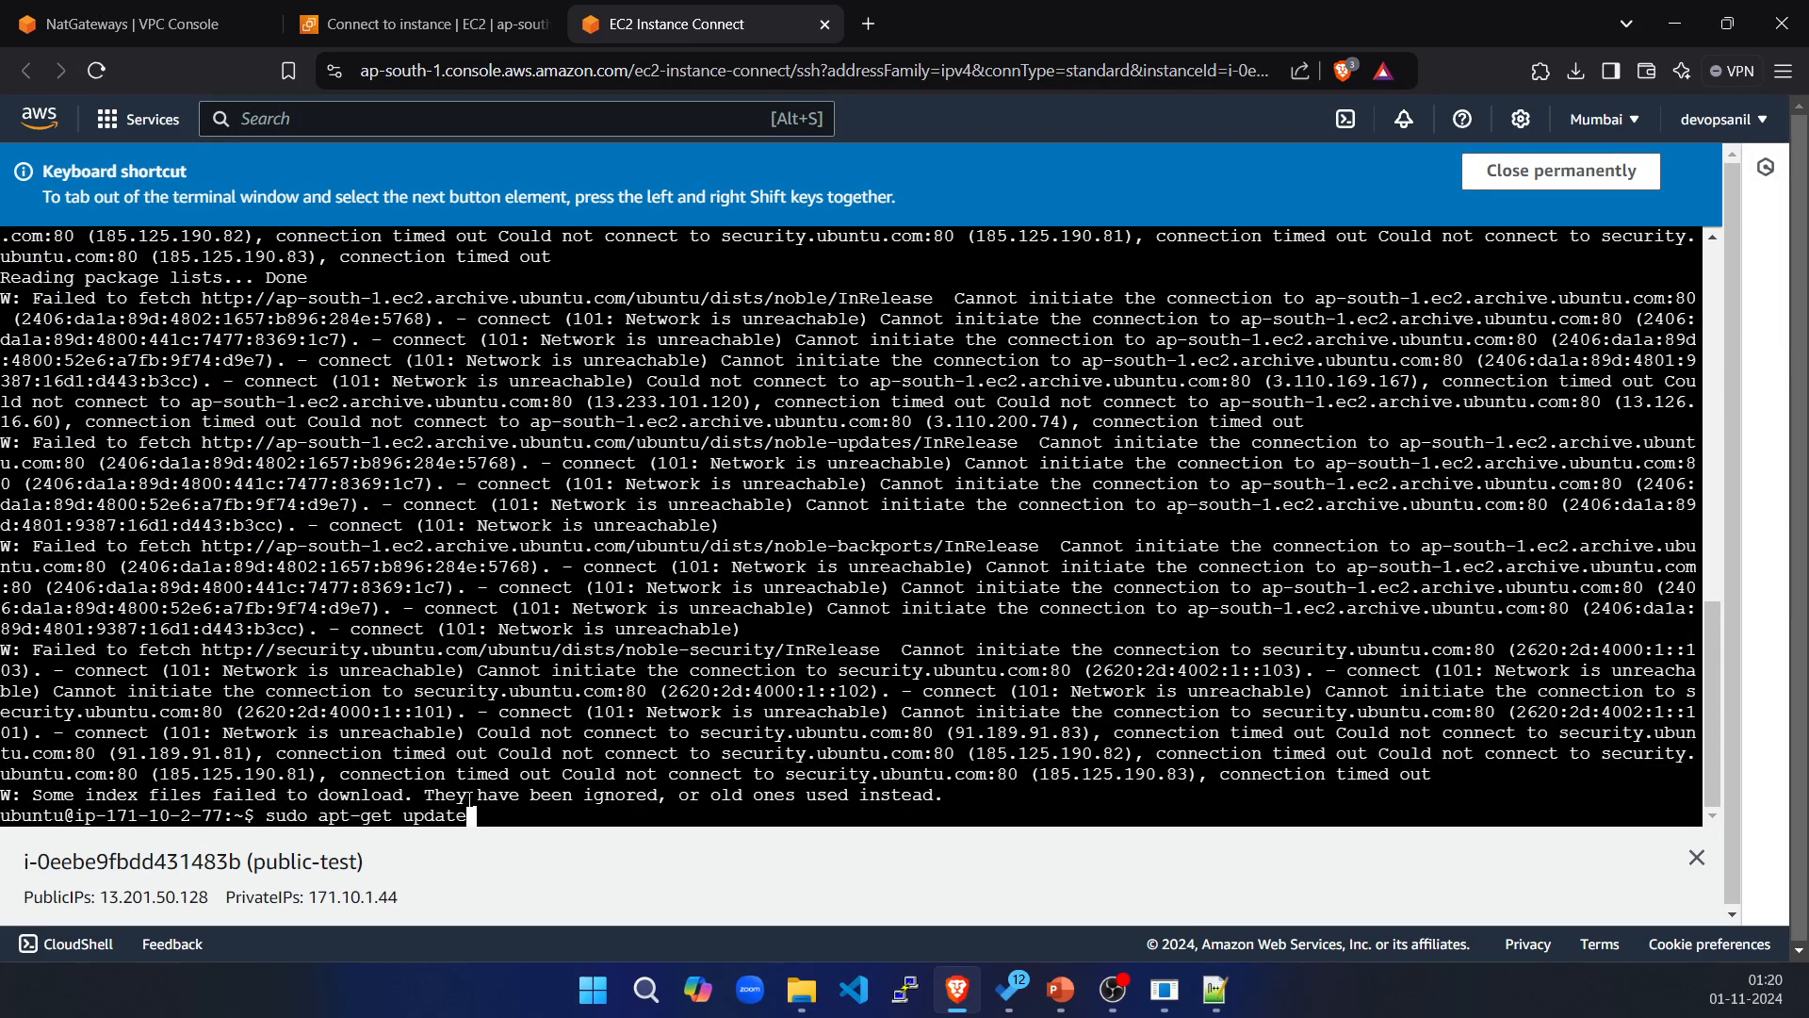
pyautogui.press('BackSpace')
pyautogui.press('BackSpace')
pyautogui.press('BackSpace')
pyautogui.press('BackSpace')
pyautogui.press('BackSpace')
pyautogui.press('BackSpace')
pyautogui.press('BackSpace')
pyautogui.press('BackSpace')
pyautogui.press('BackSpace')
pyautogui.press('BackSpace')
pyautogui.press('BackSpace')
pyautogui.press('BackSpace')
pyautogui.press('BackSpace')
pyautogui.press('BackSpace')
pyautogui.press('BackSpace')
pyautogui.press('BackSpace')
pyautogui.press('BackSpace')
pyautogui.press('BackSpace')
pyautogui.press('BackSpace')
pyautogui.write('clear')
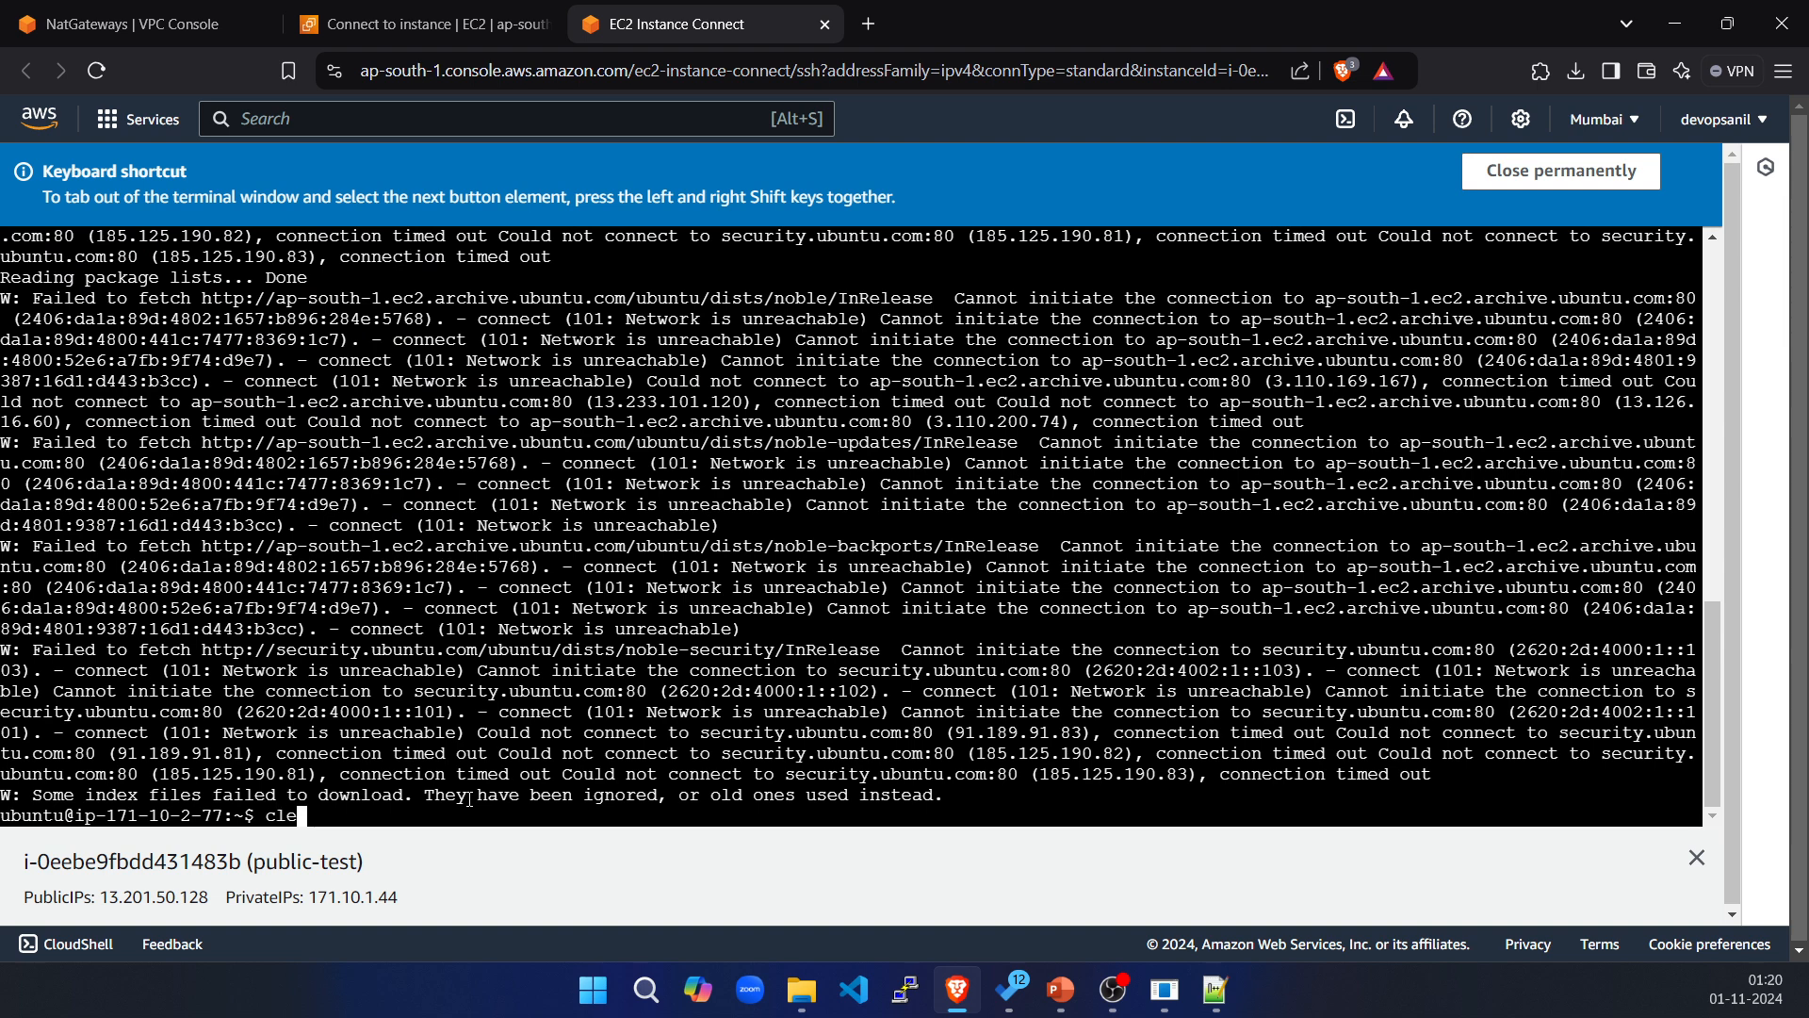
pyautogui.press('Return')
pyautogui.press('Up')
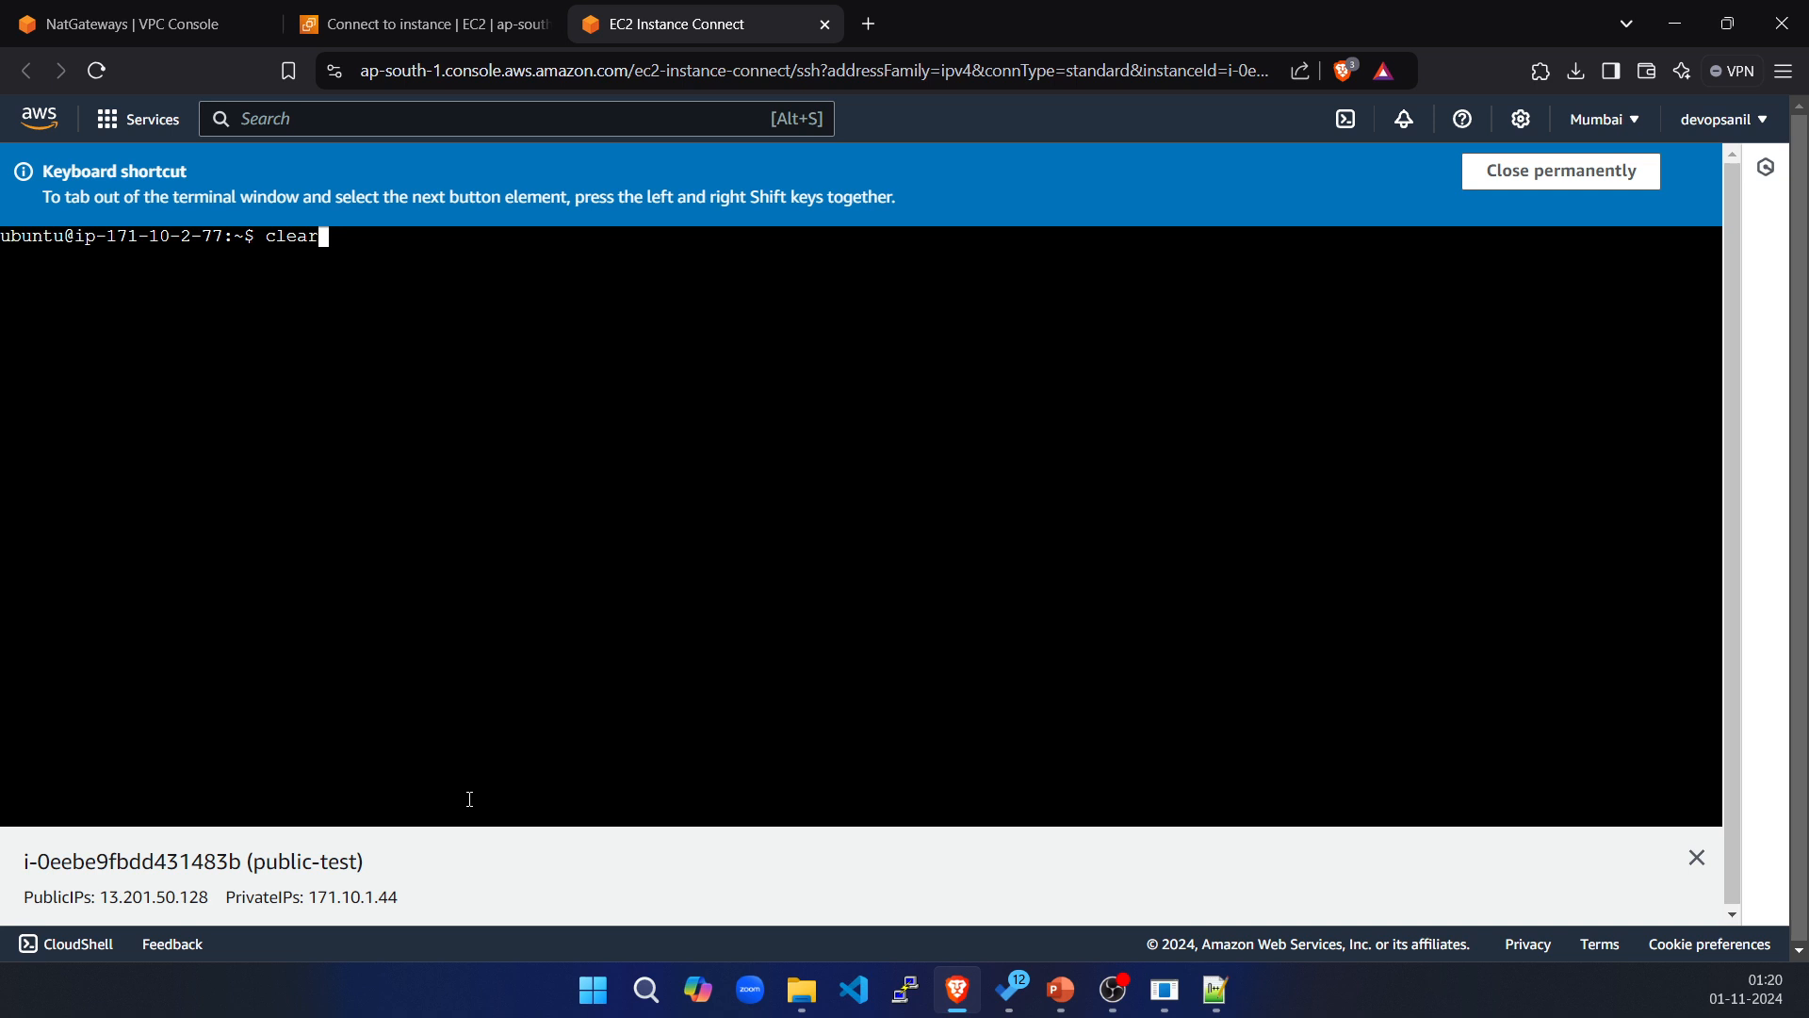
pyautogui.press('Up')
pyautogui.press('Return')
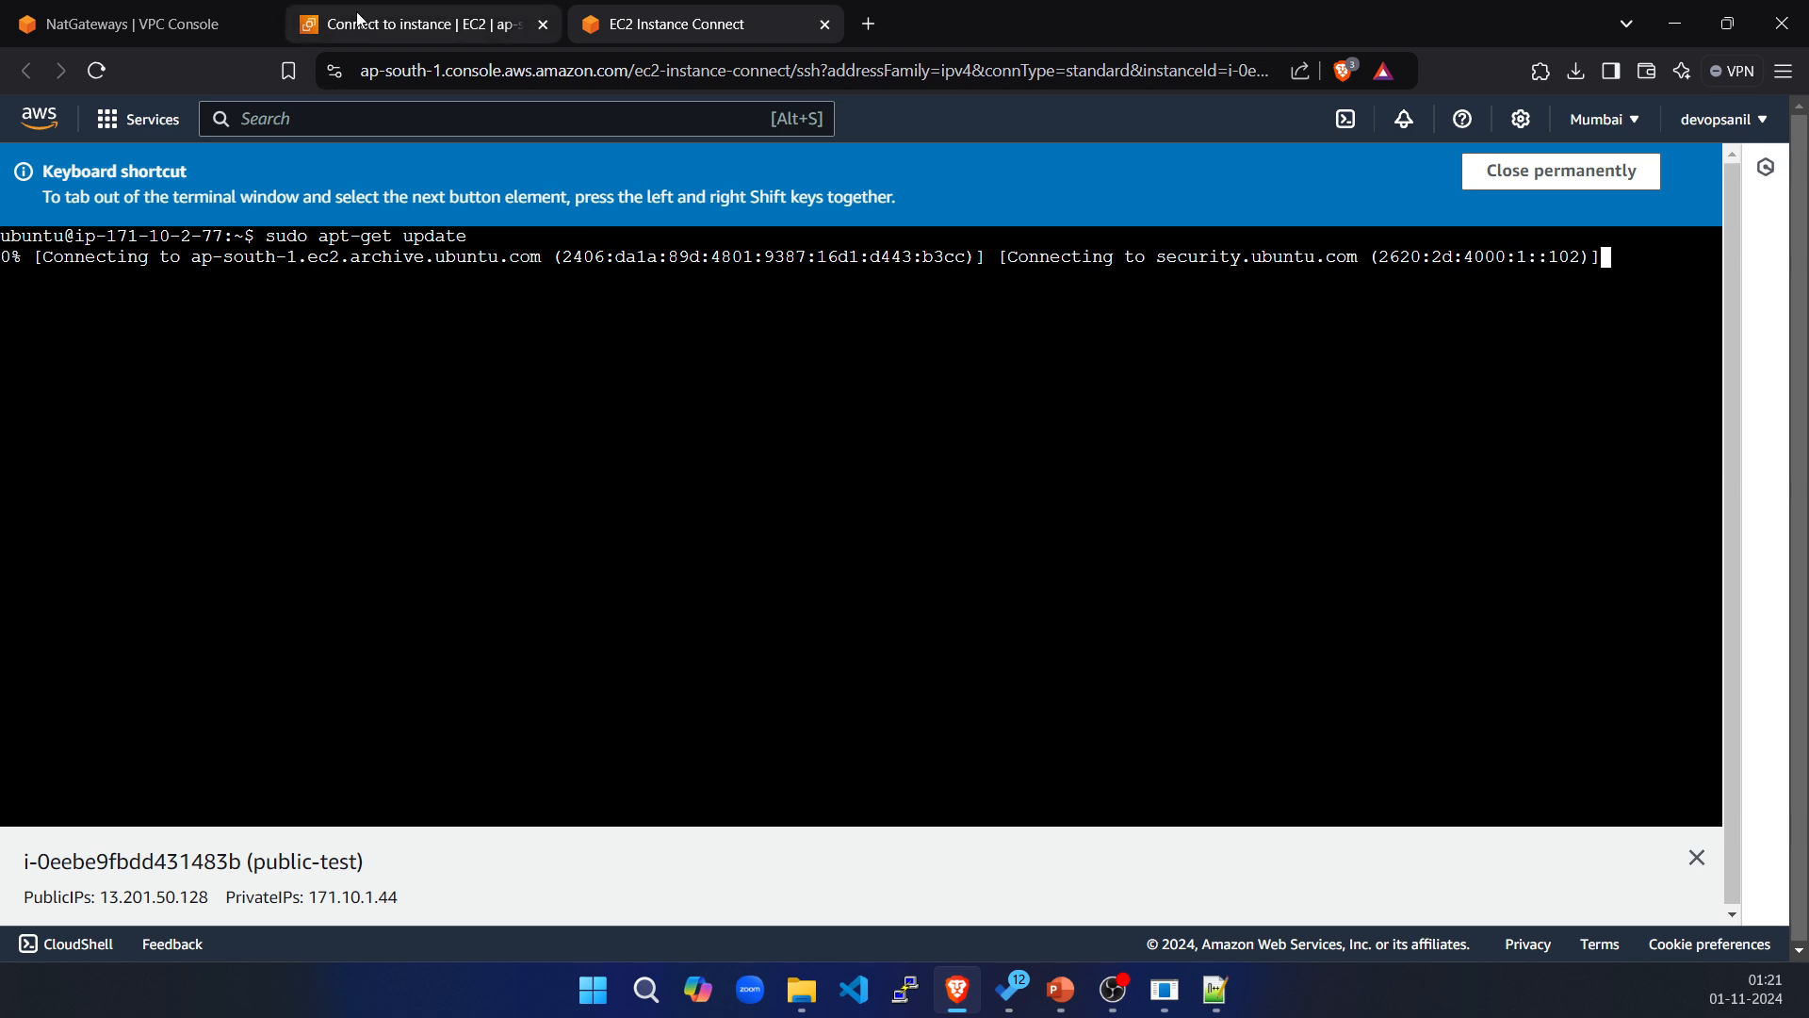
# Open the route table devops-anil-private-rt-1a in the VPC console and review its routes and subnet associations.
pyautogui.click(133, 26)
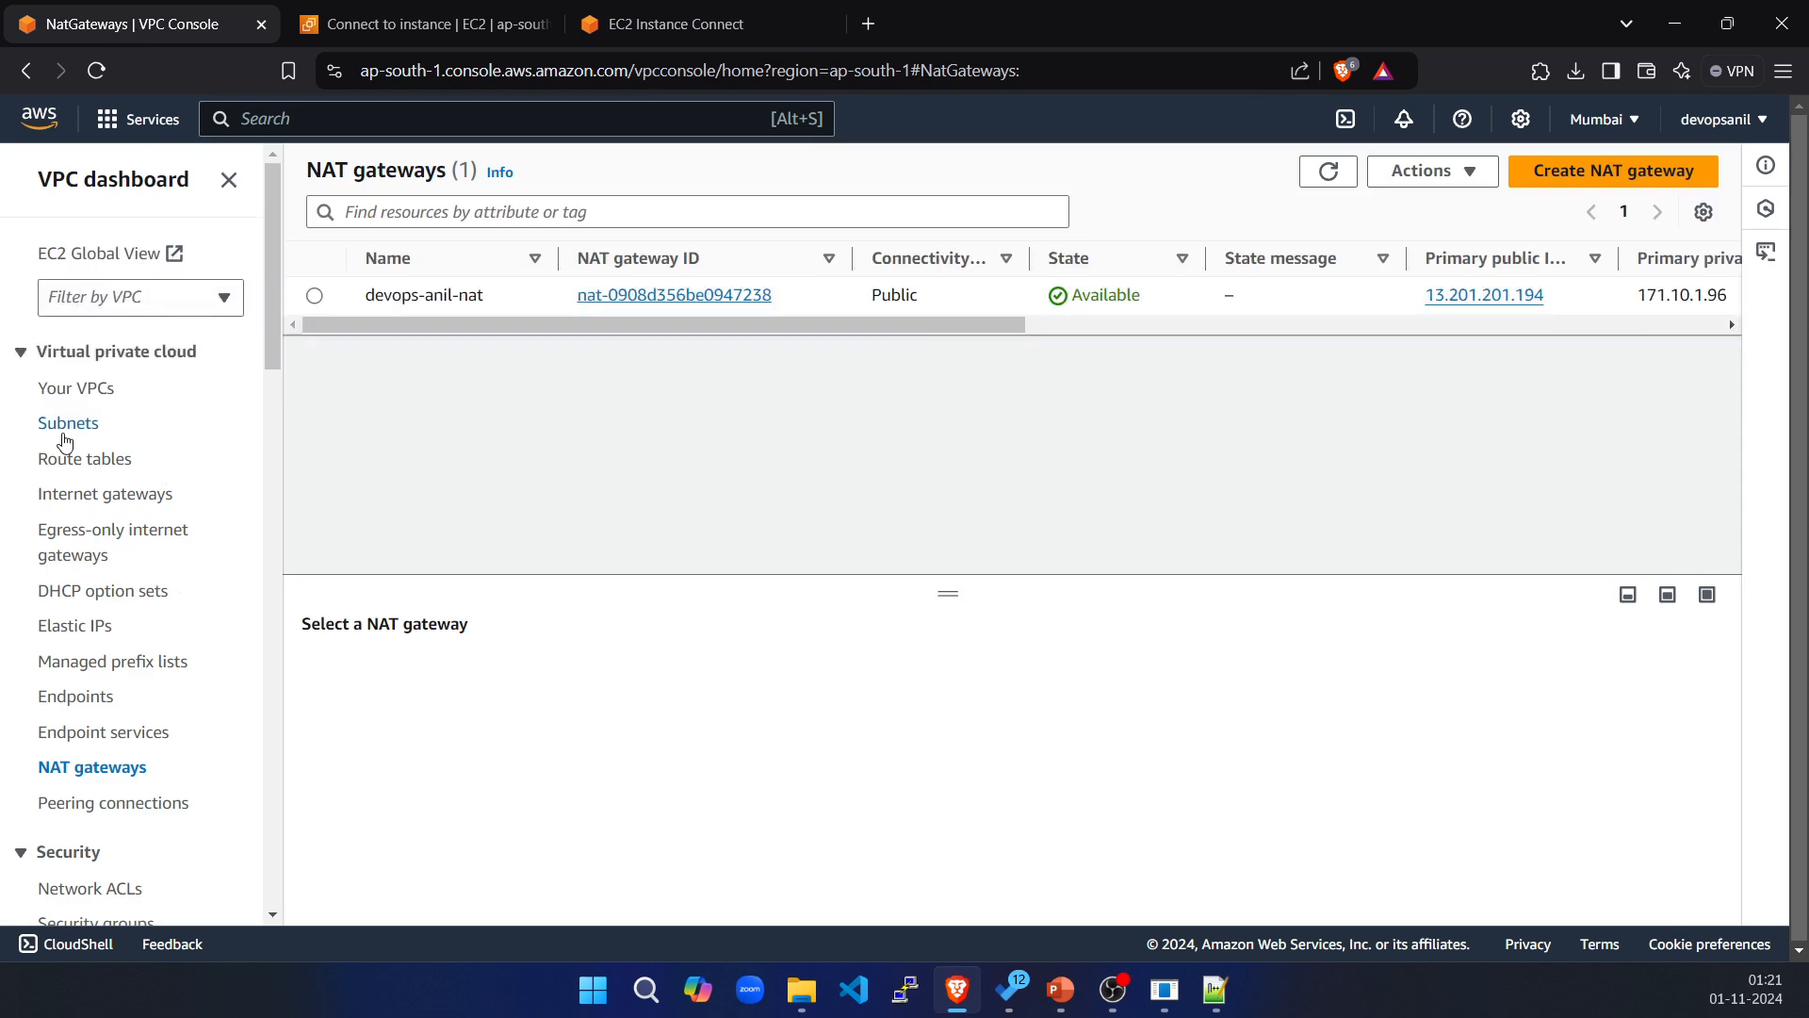
pyautogui.click(63, 467)
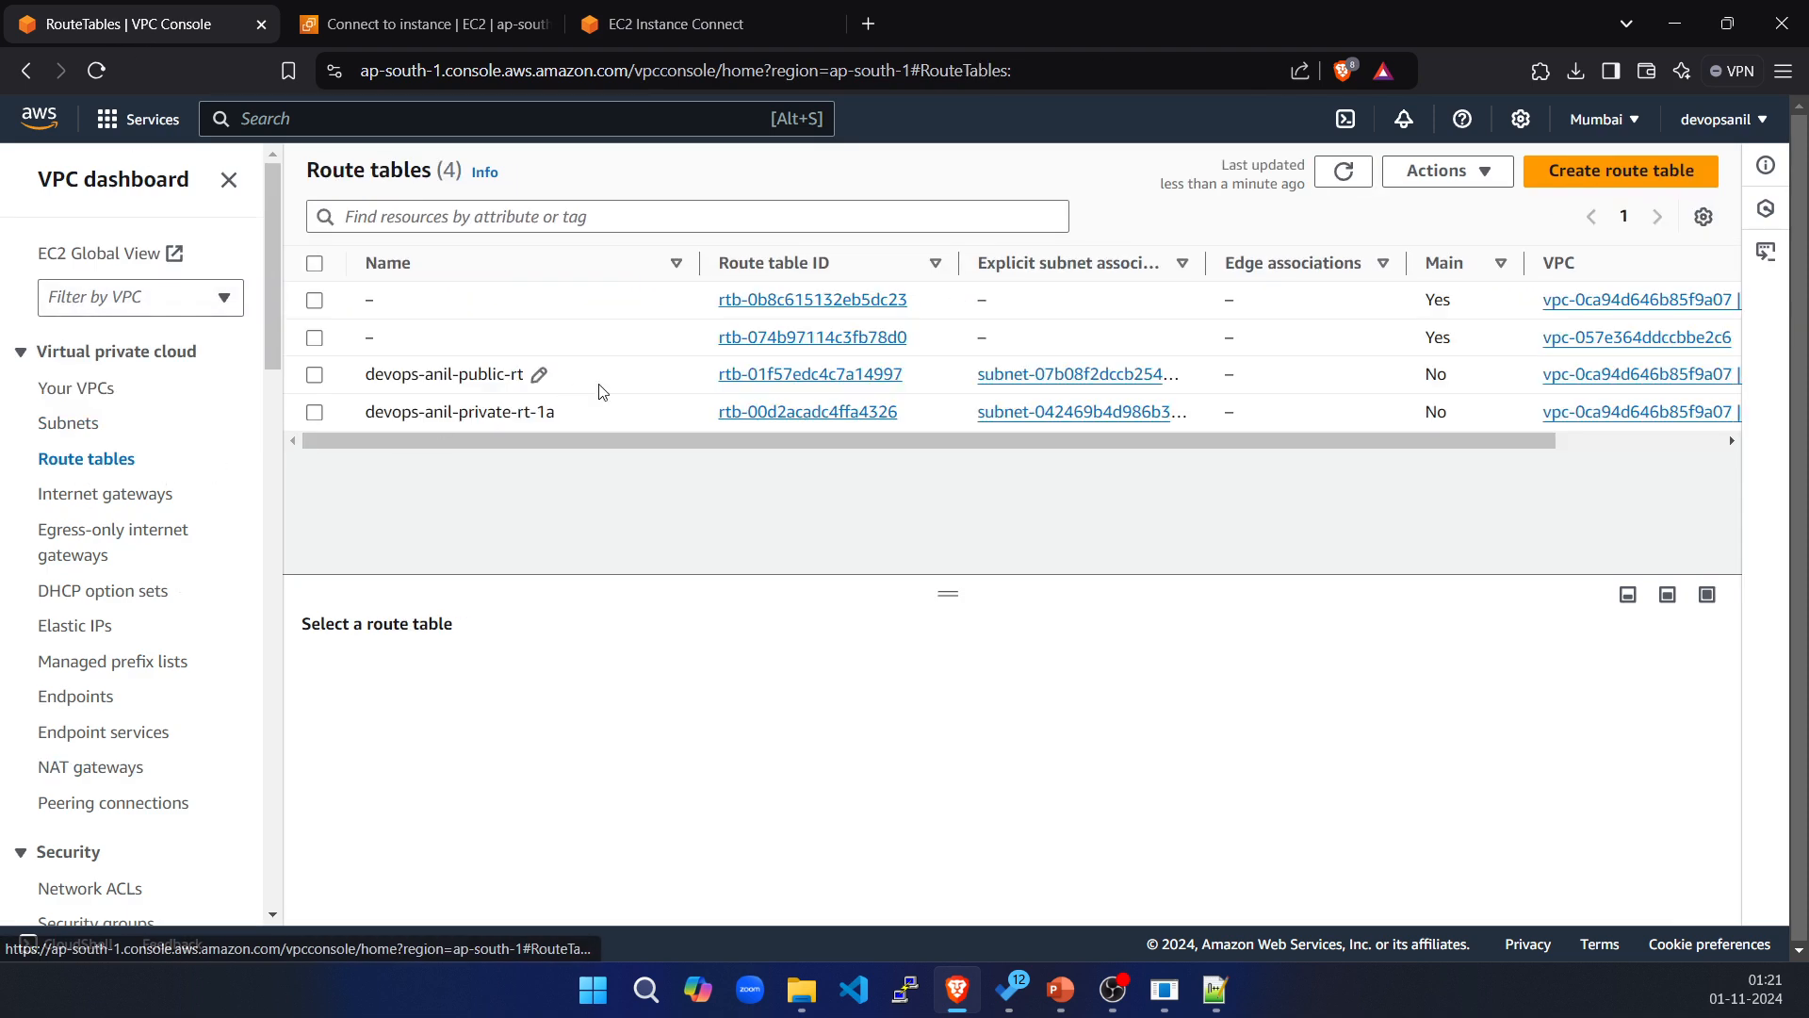
pyautogui.click(316, 415)
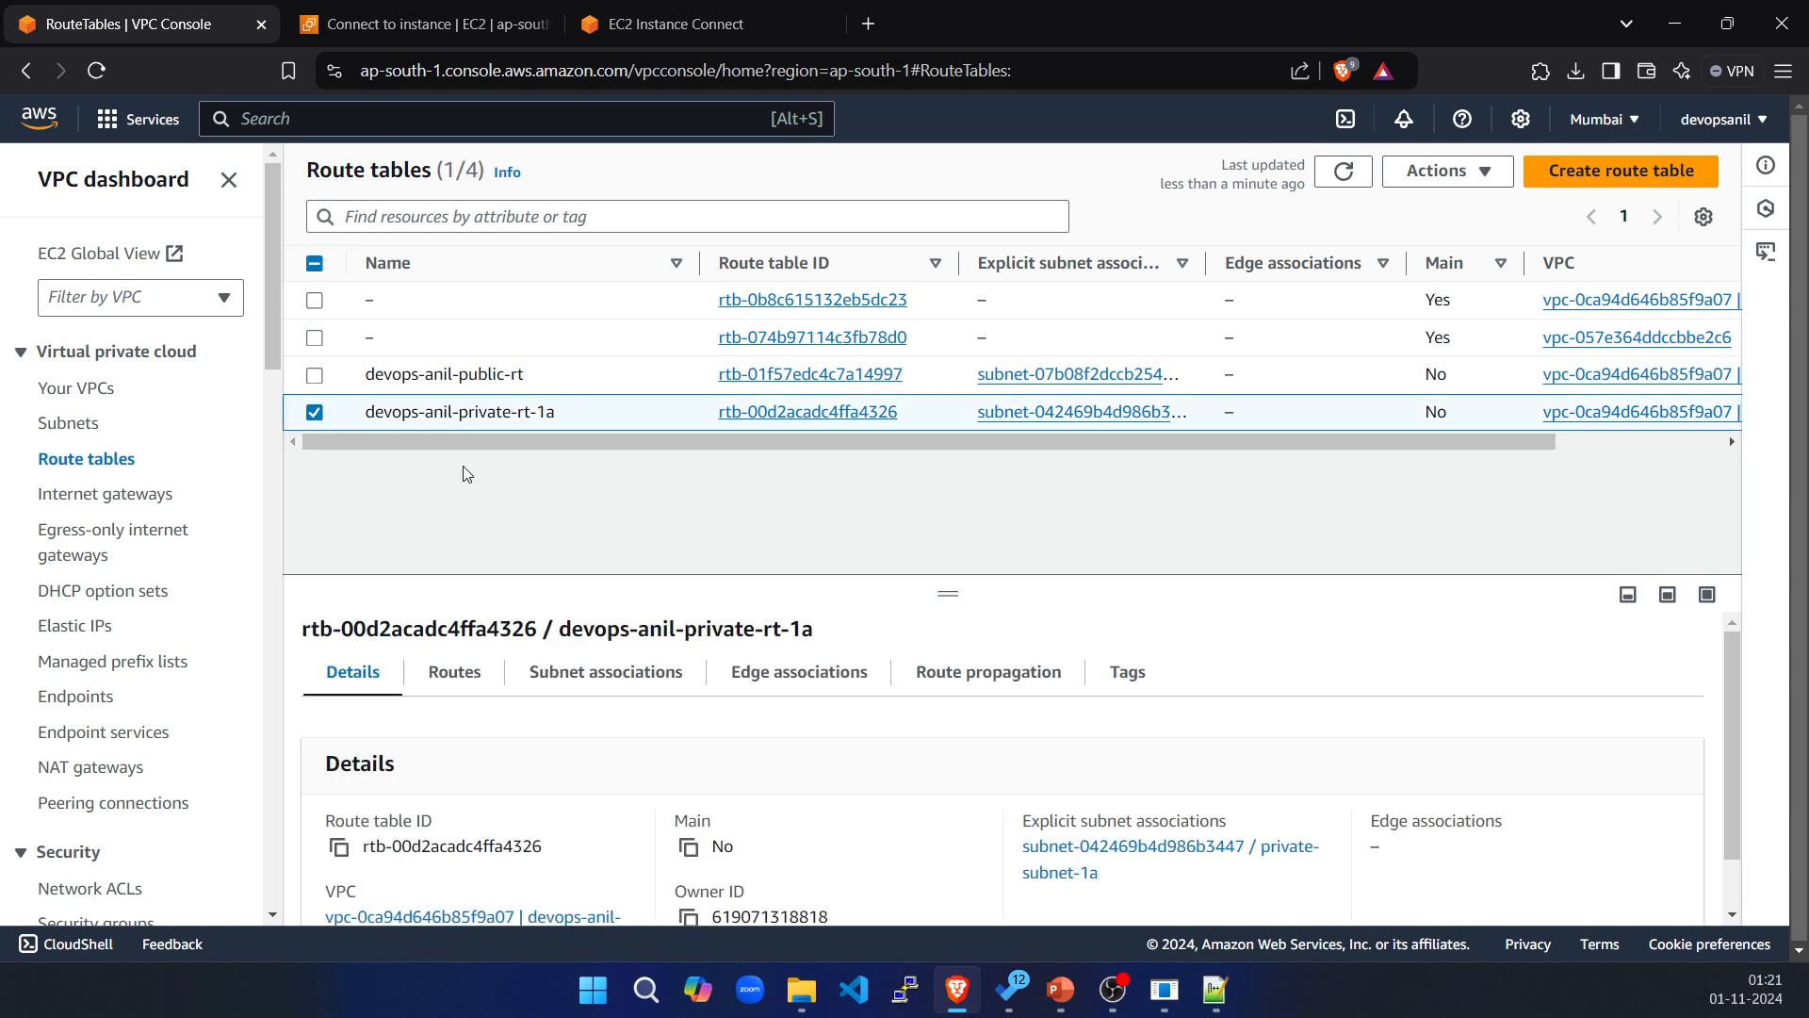
pyautogui.click(451, 675)
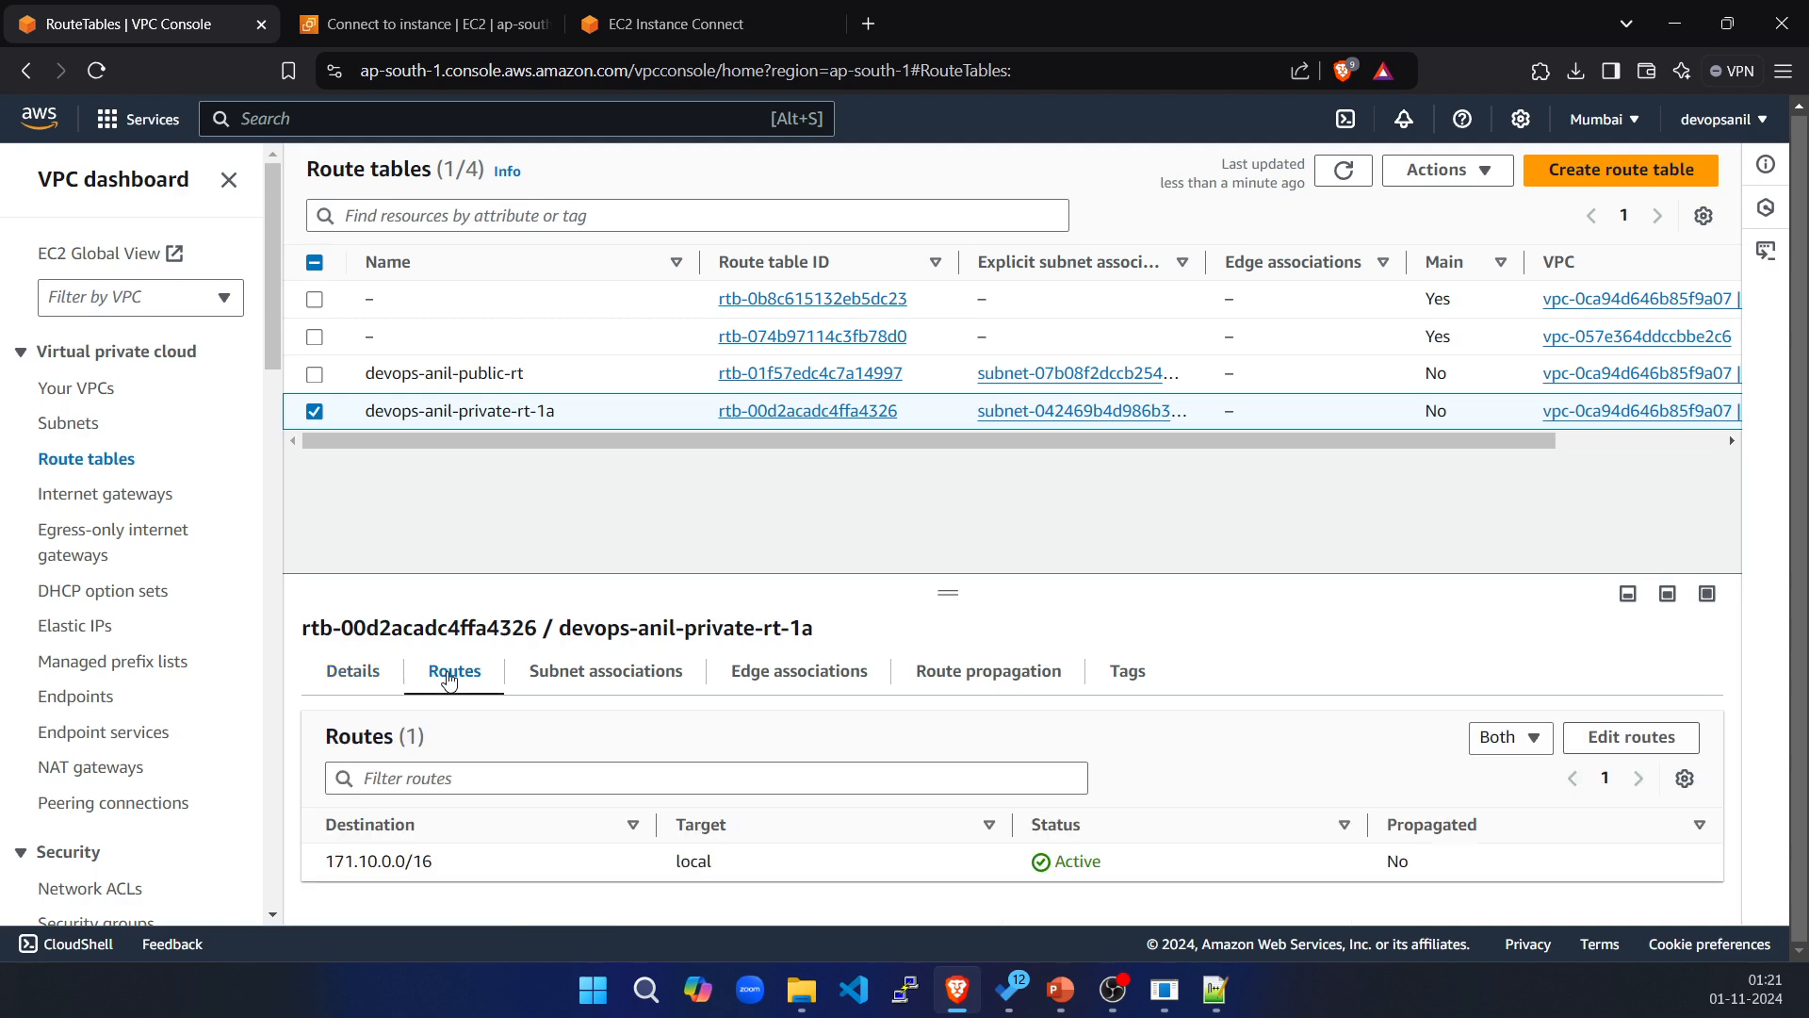
pyautogui.click(621, 685)
pyautogui.scroll(-3, 616, 775)
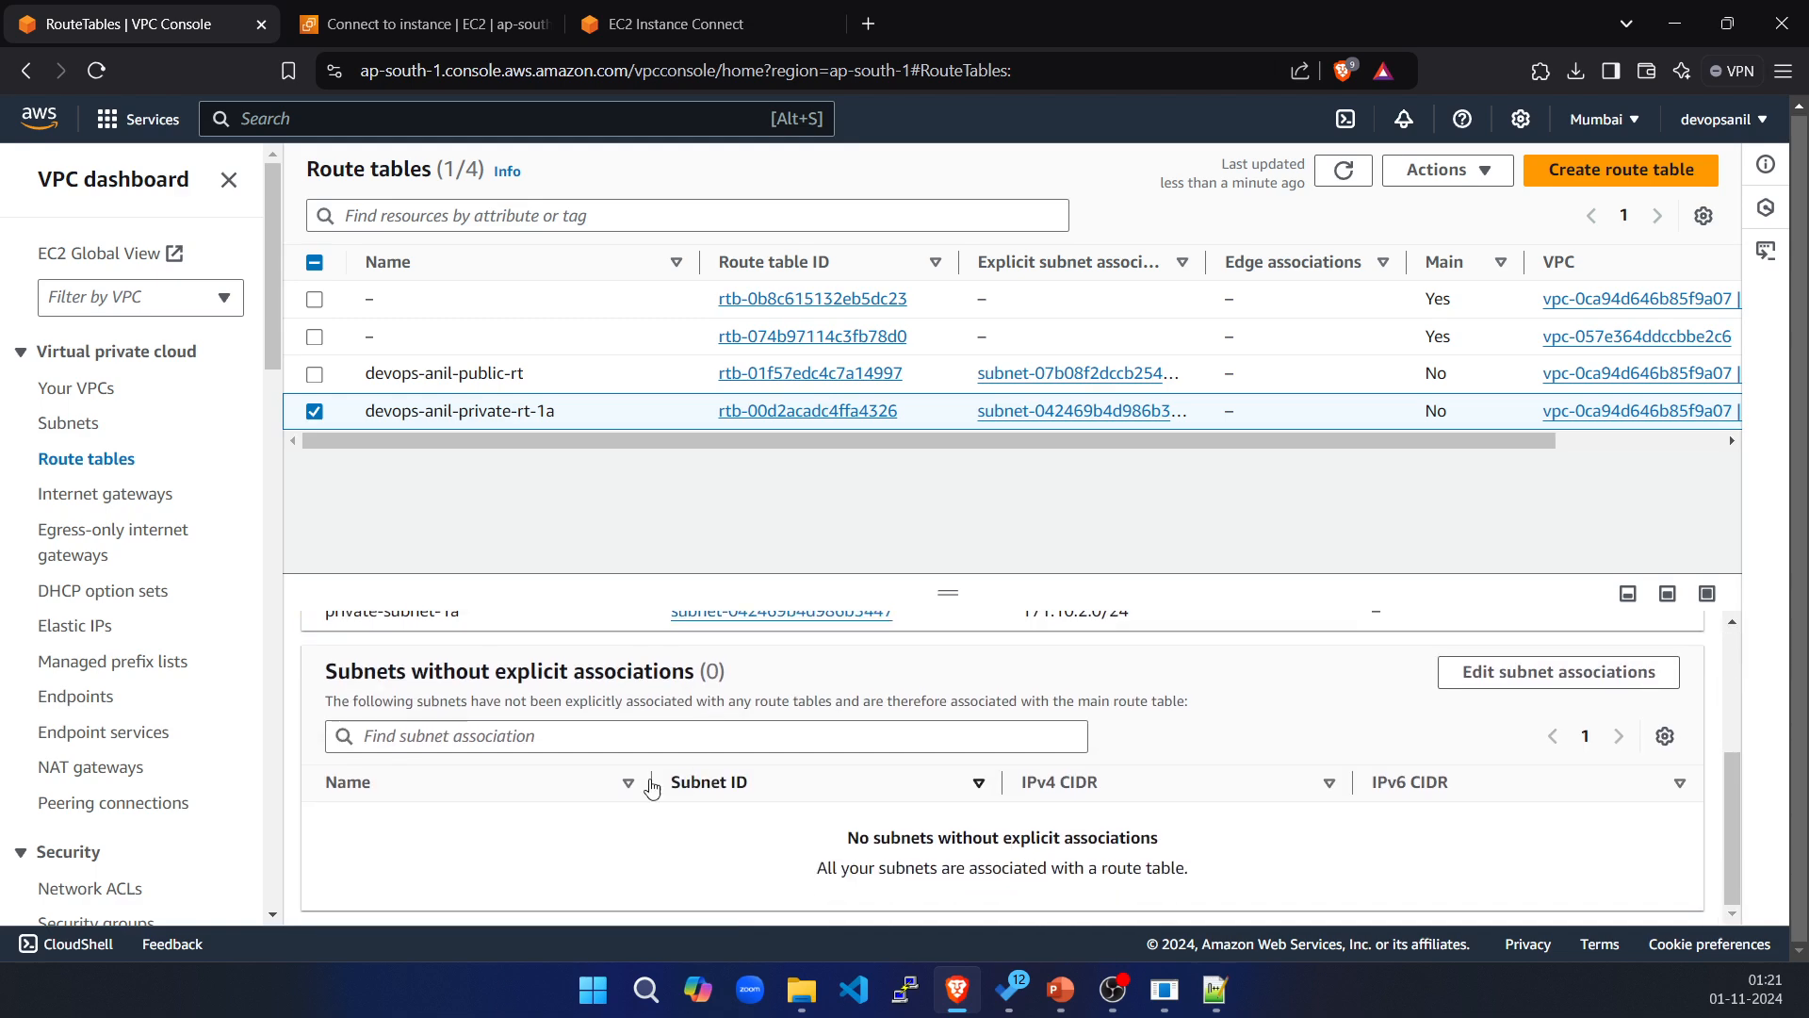
pyautogui.scroll(3, 603, 754)
pyautogui.click(457, 663)
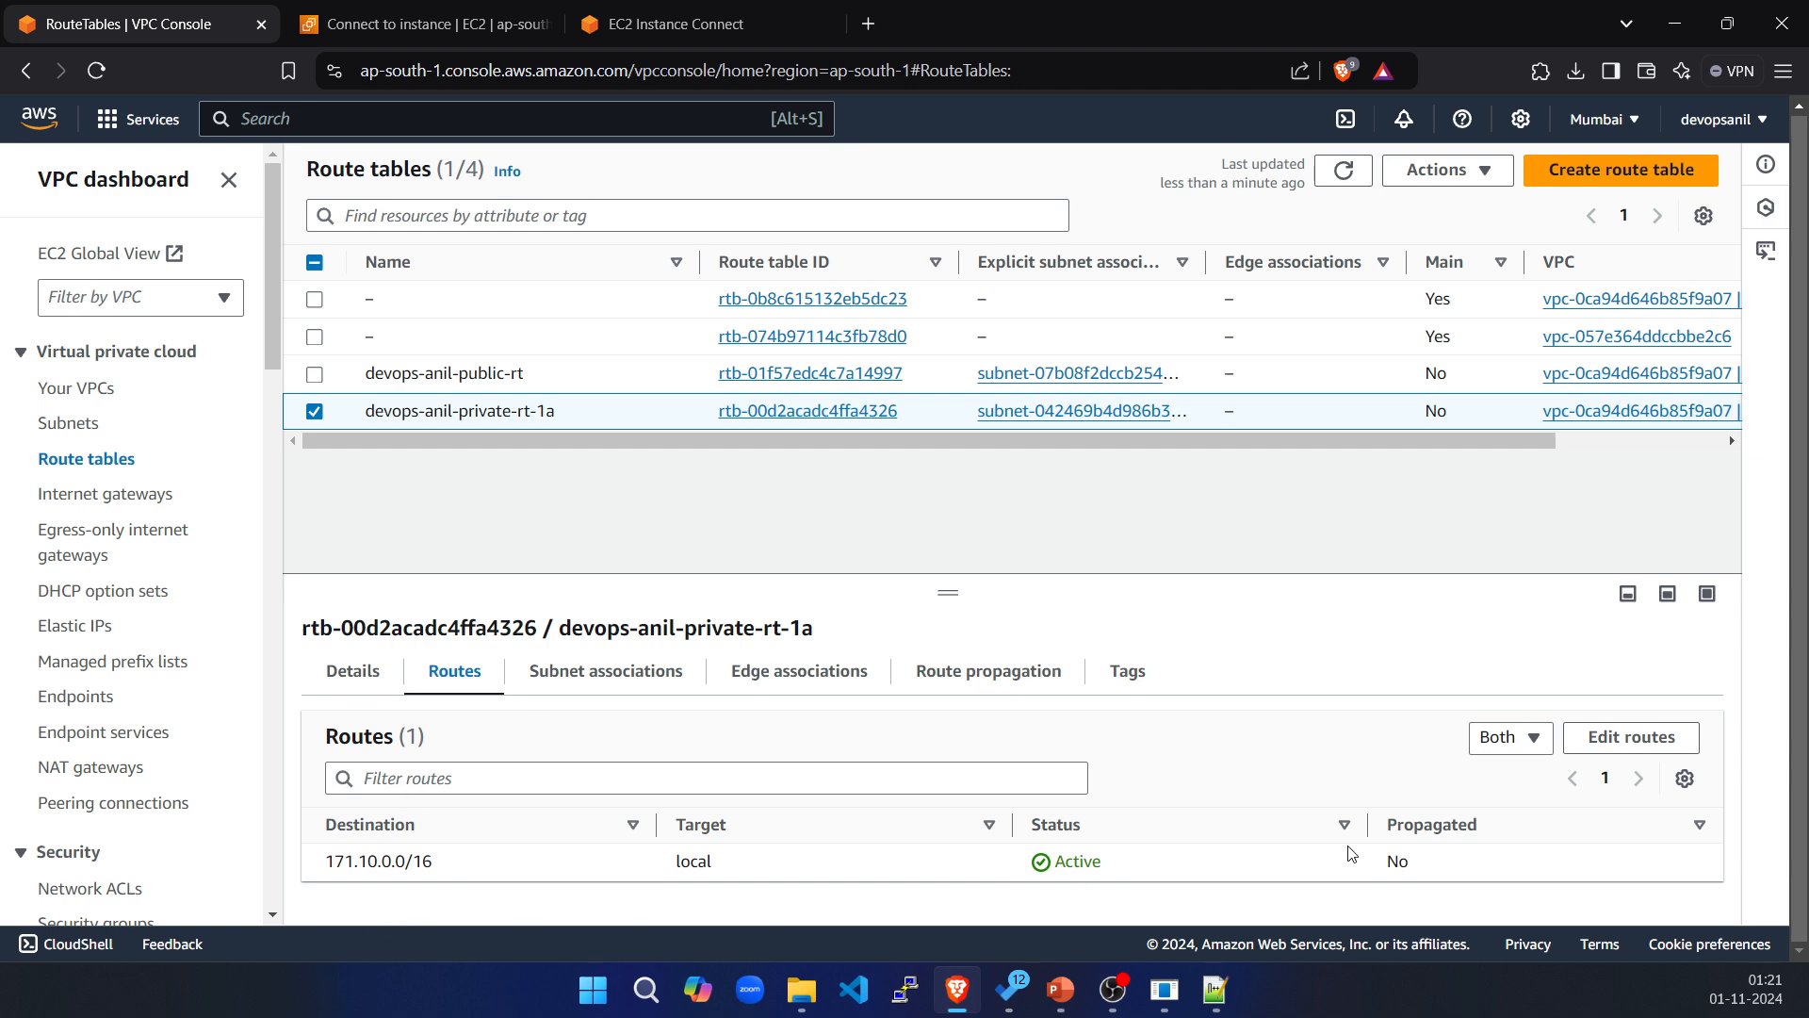
# Start editing the routes of devops-anil-private-rt-1a and add a route with destination 0.0.0.0/0.
pyautogui.click(1661, 744)
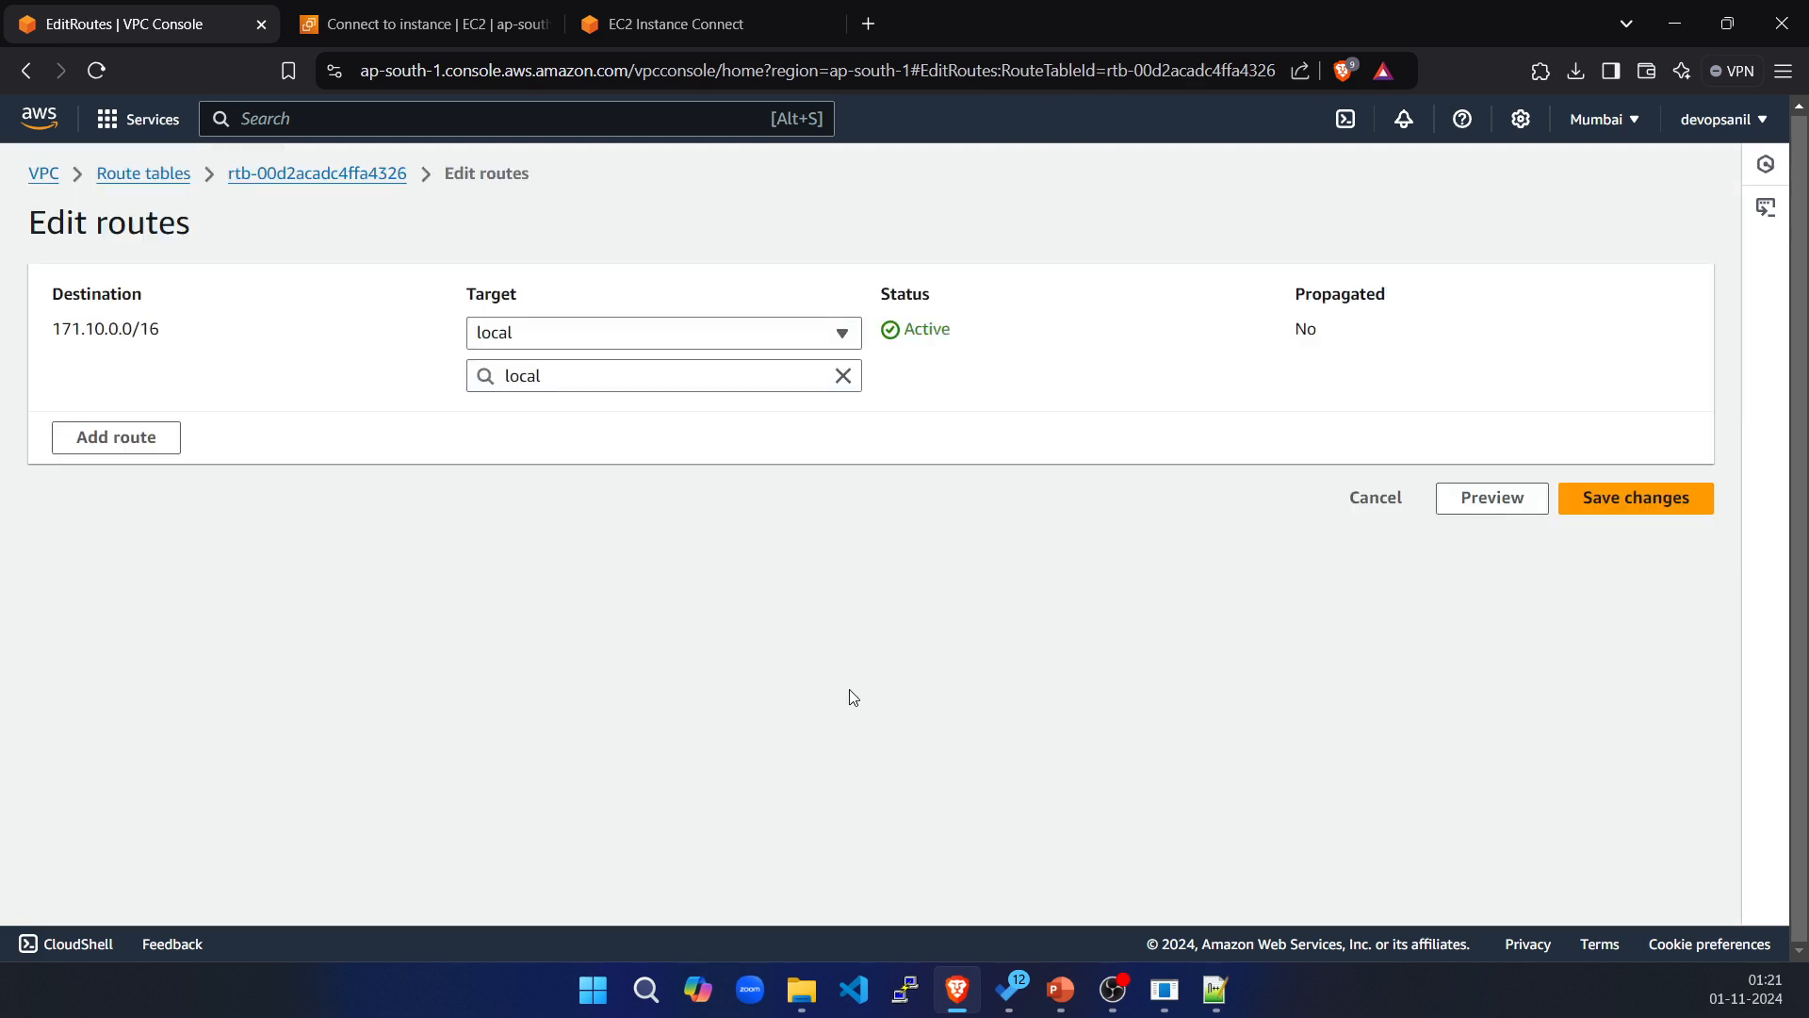
pyautogui.click(139, 451)
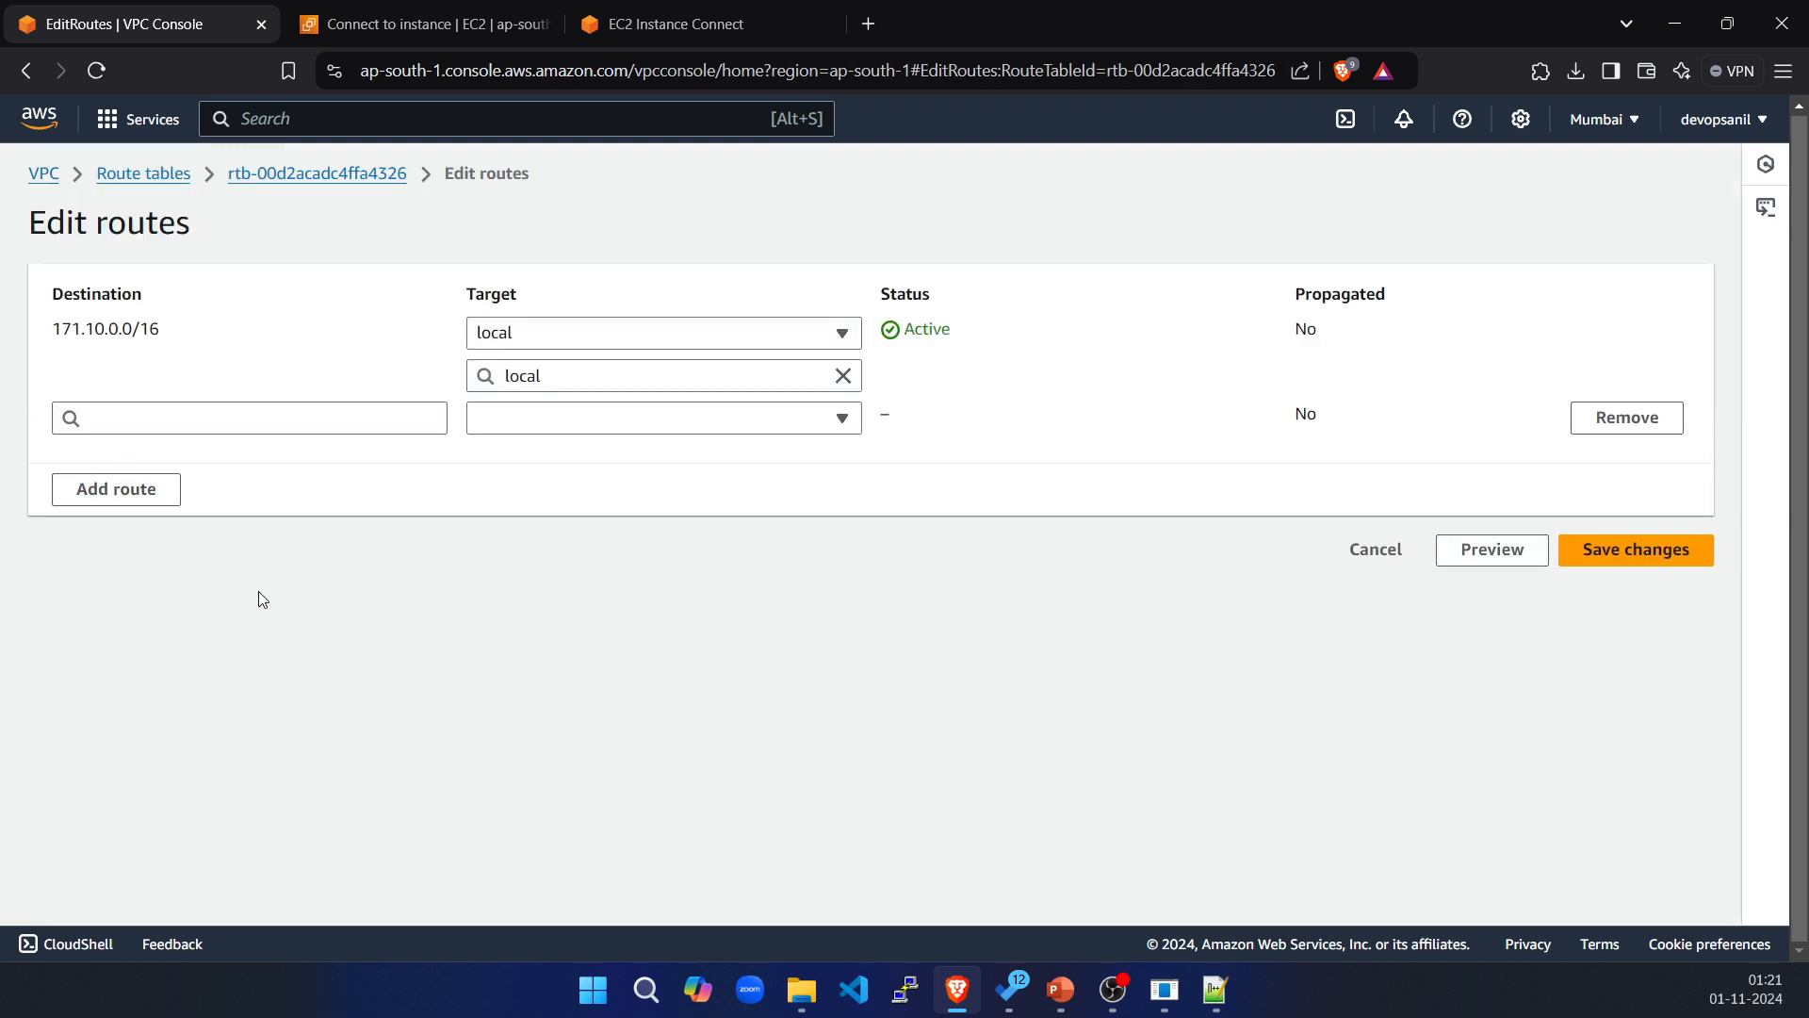
pyautogui.click(118, 420)
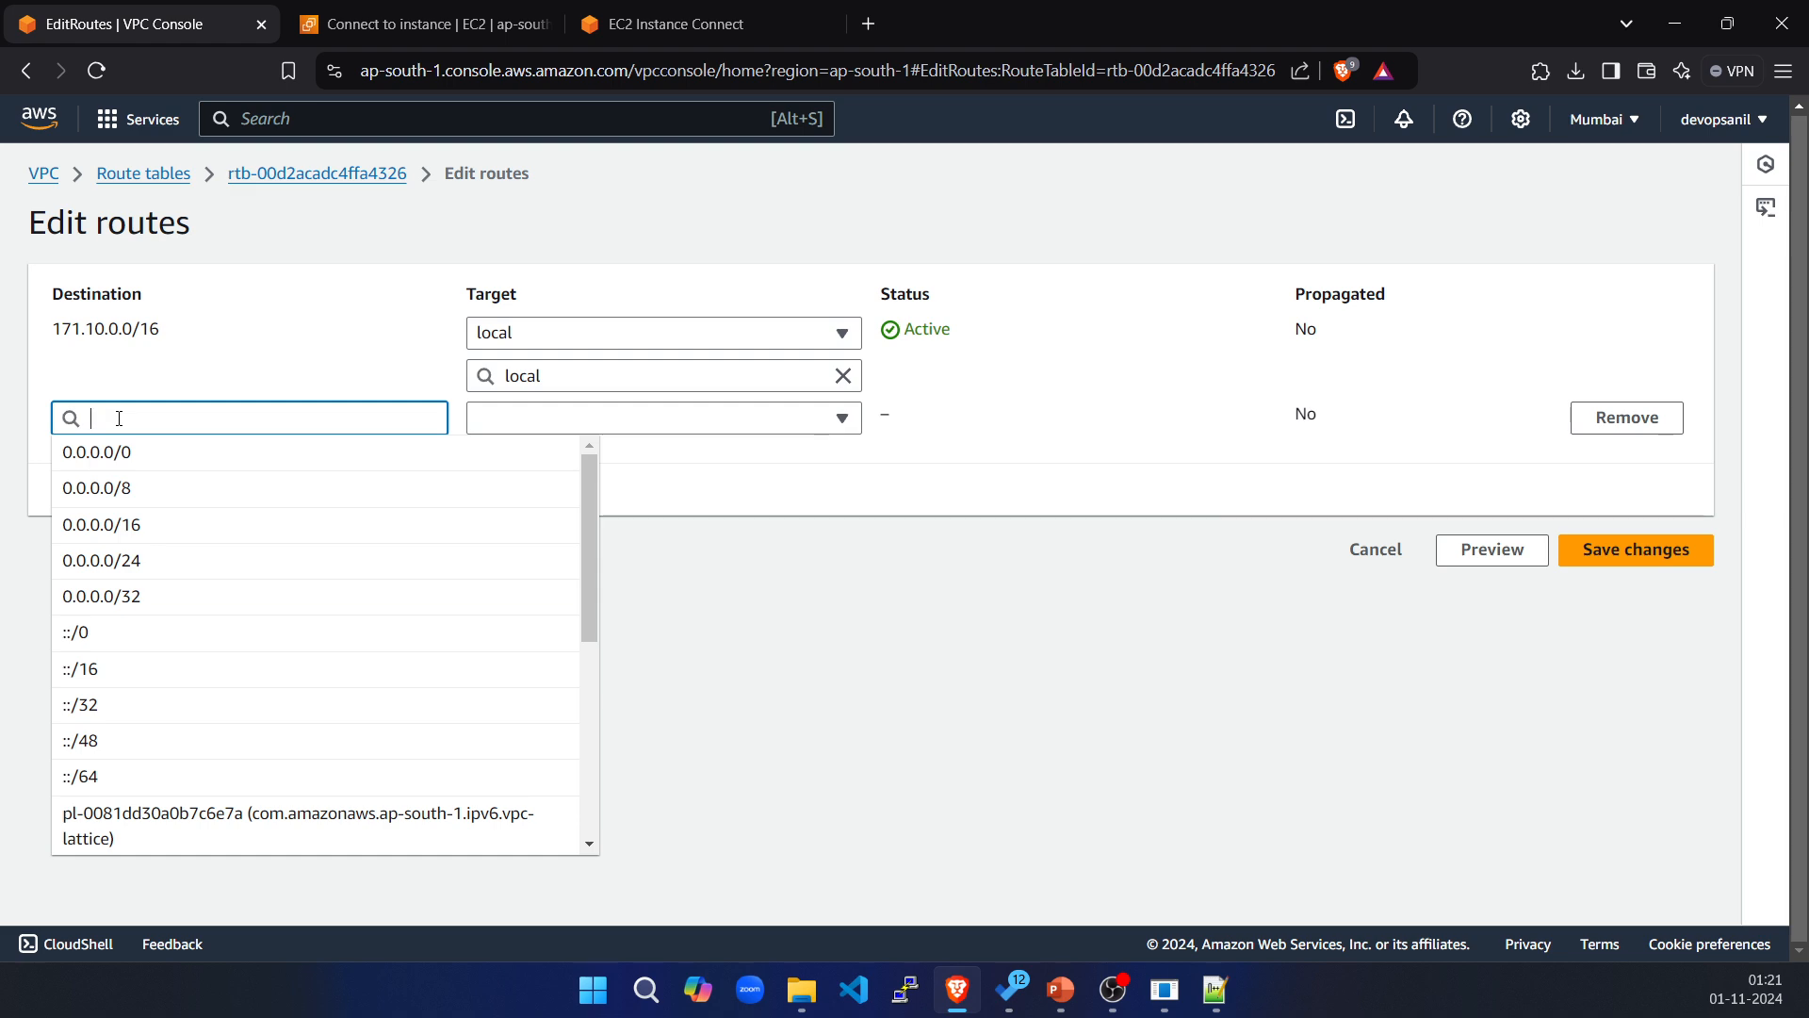
pyautogui.scroll(-10, 179, 636)
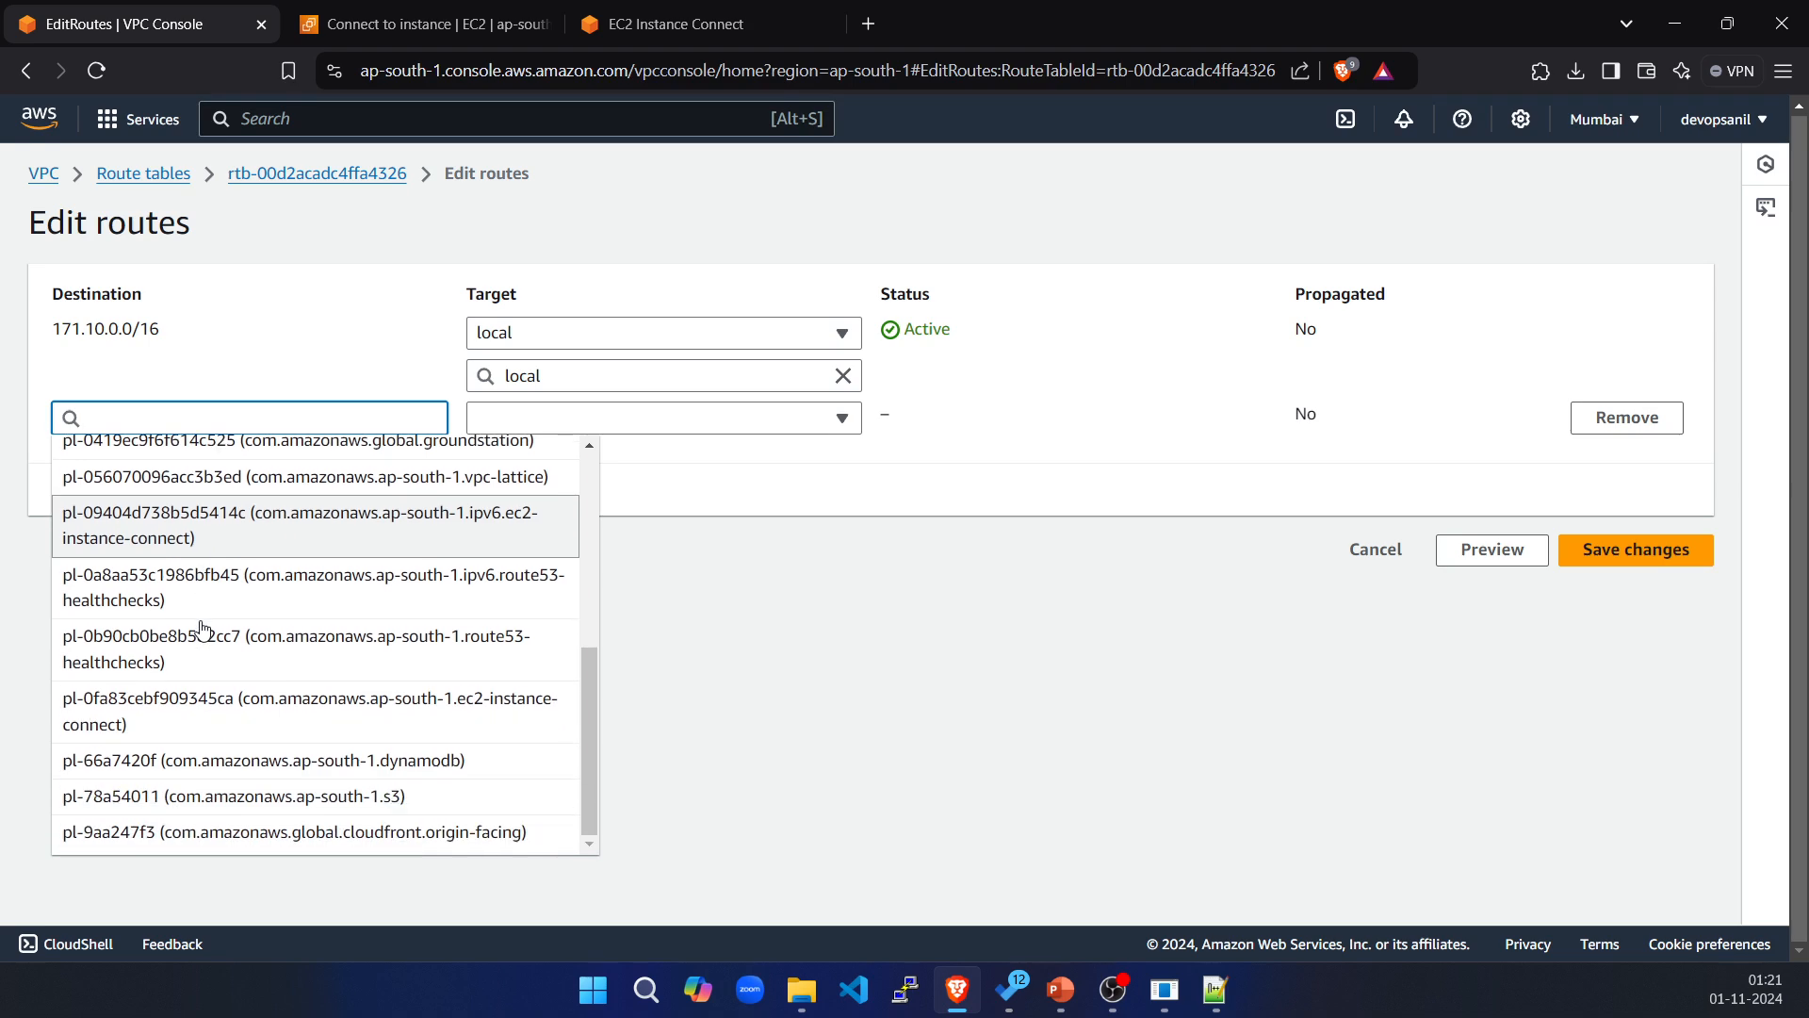
pyautogui.scroll(10, 202, 629)
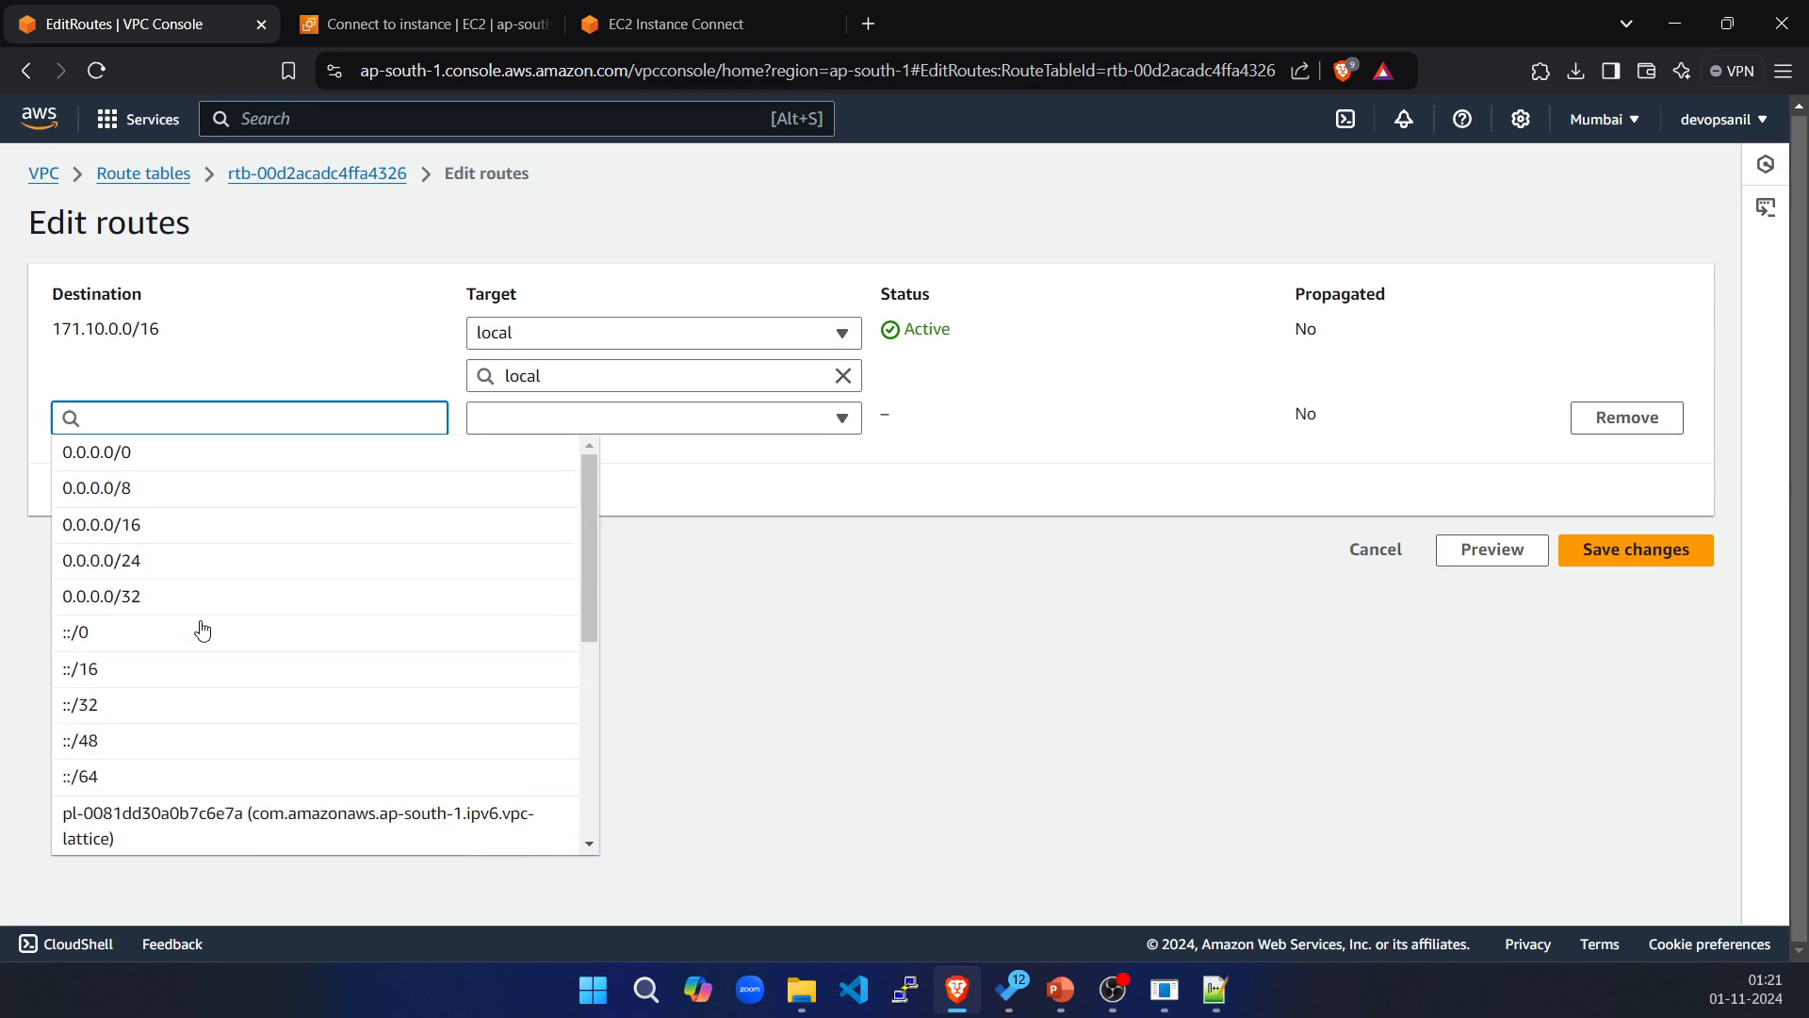
pyautogui.click(90, 456)
# Target the 0.0.0.0/0 route at the NAT gateway devops-anil-nat and save the route changes.
pyautogui.click(521, 417)
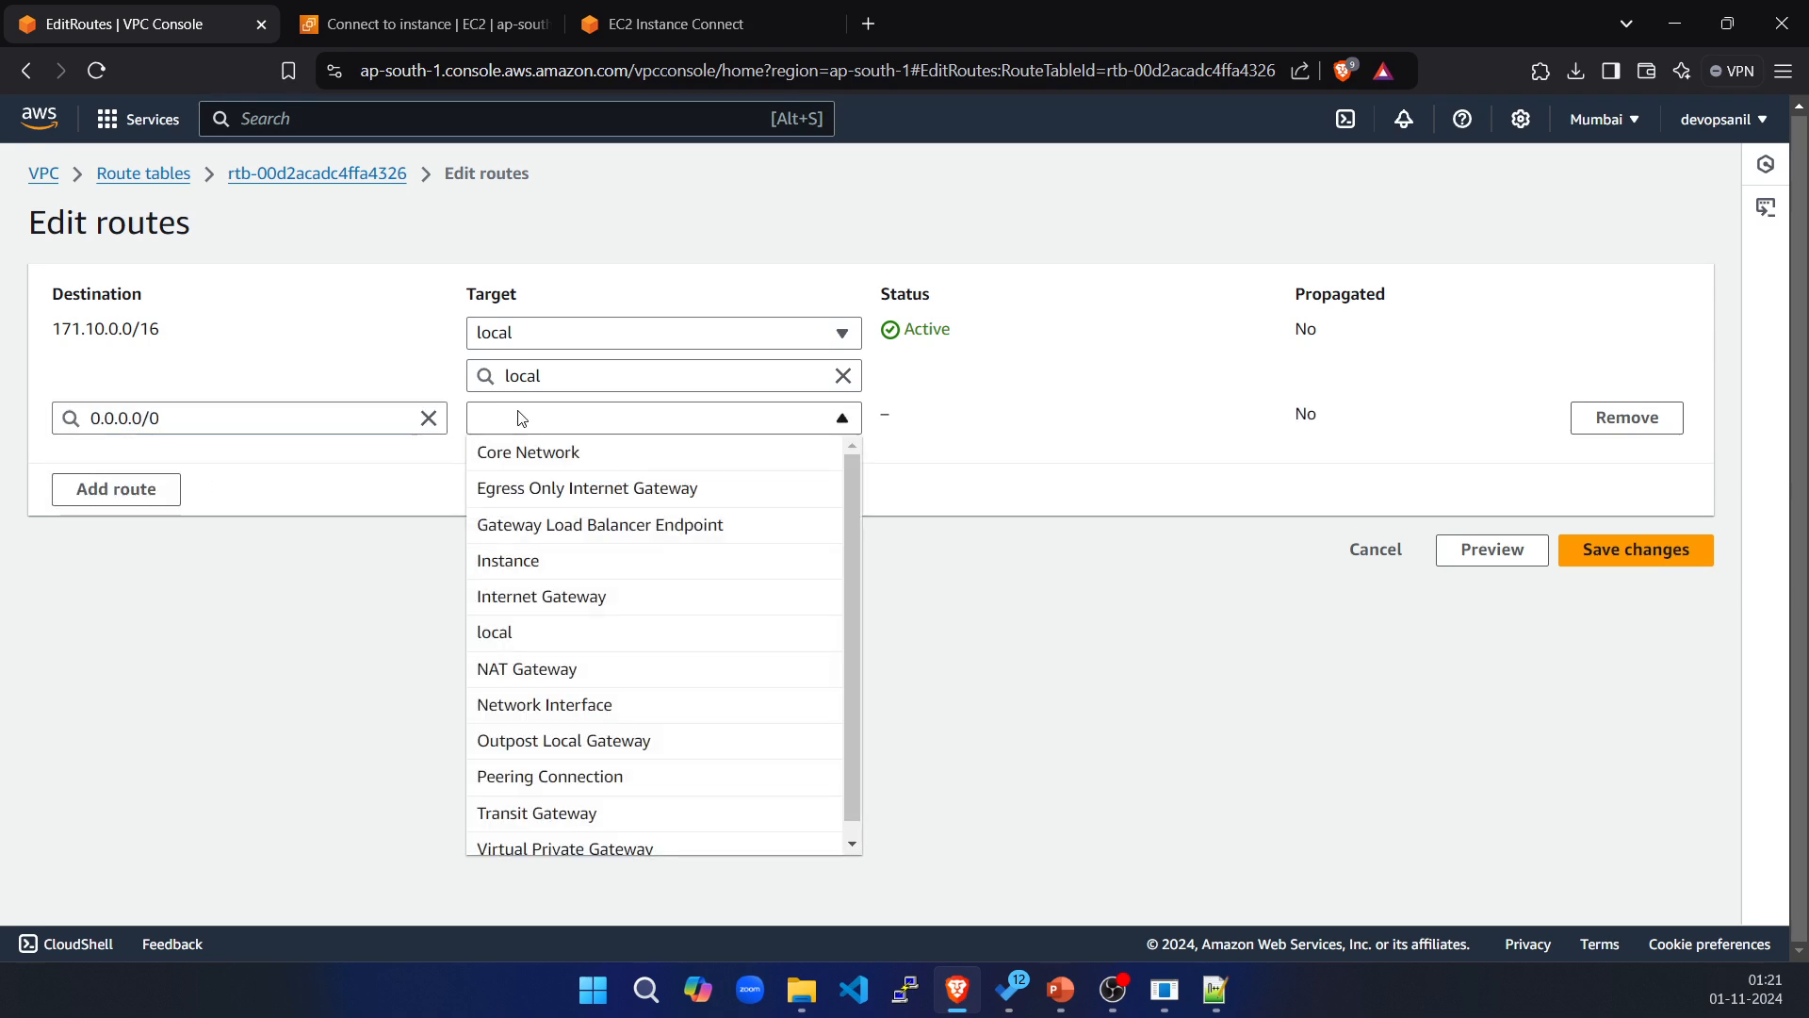
pyautogui.click(507, 665)
pyautogui.click(569, 461)
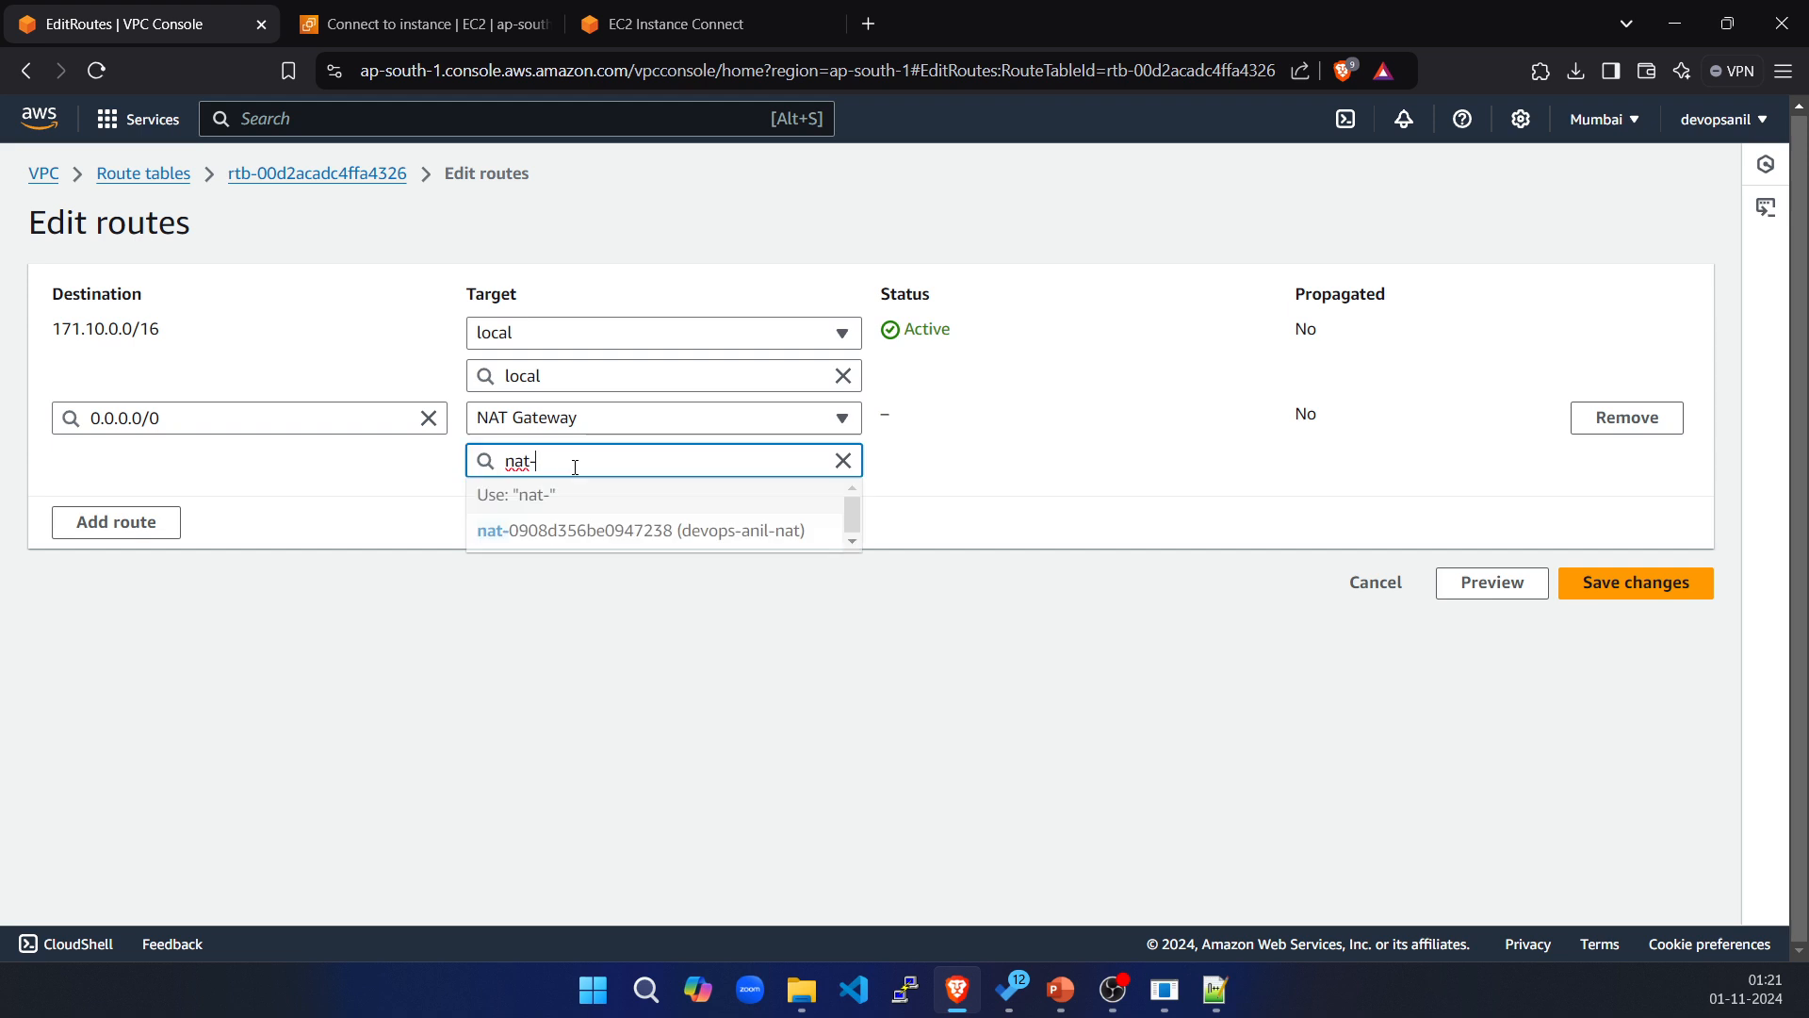
pyautogui.click(605, 530)
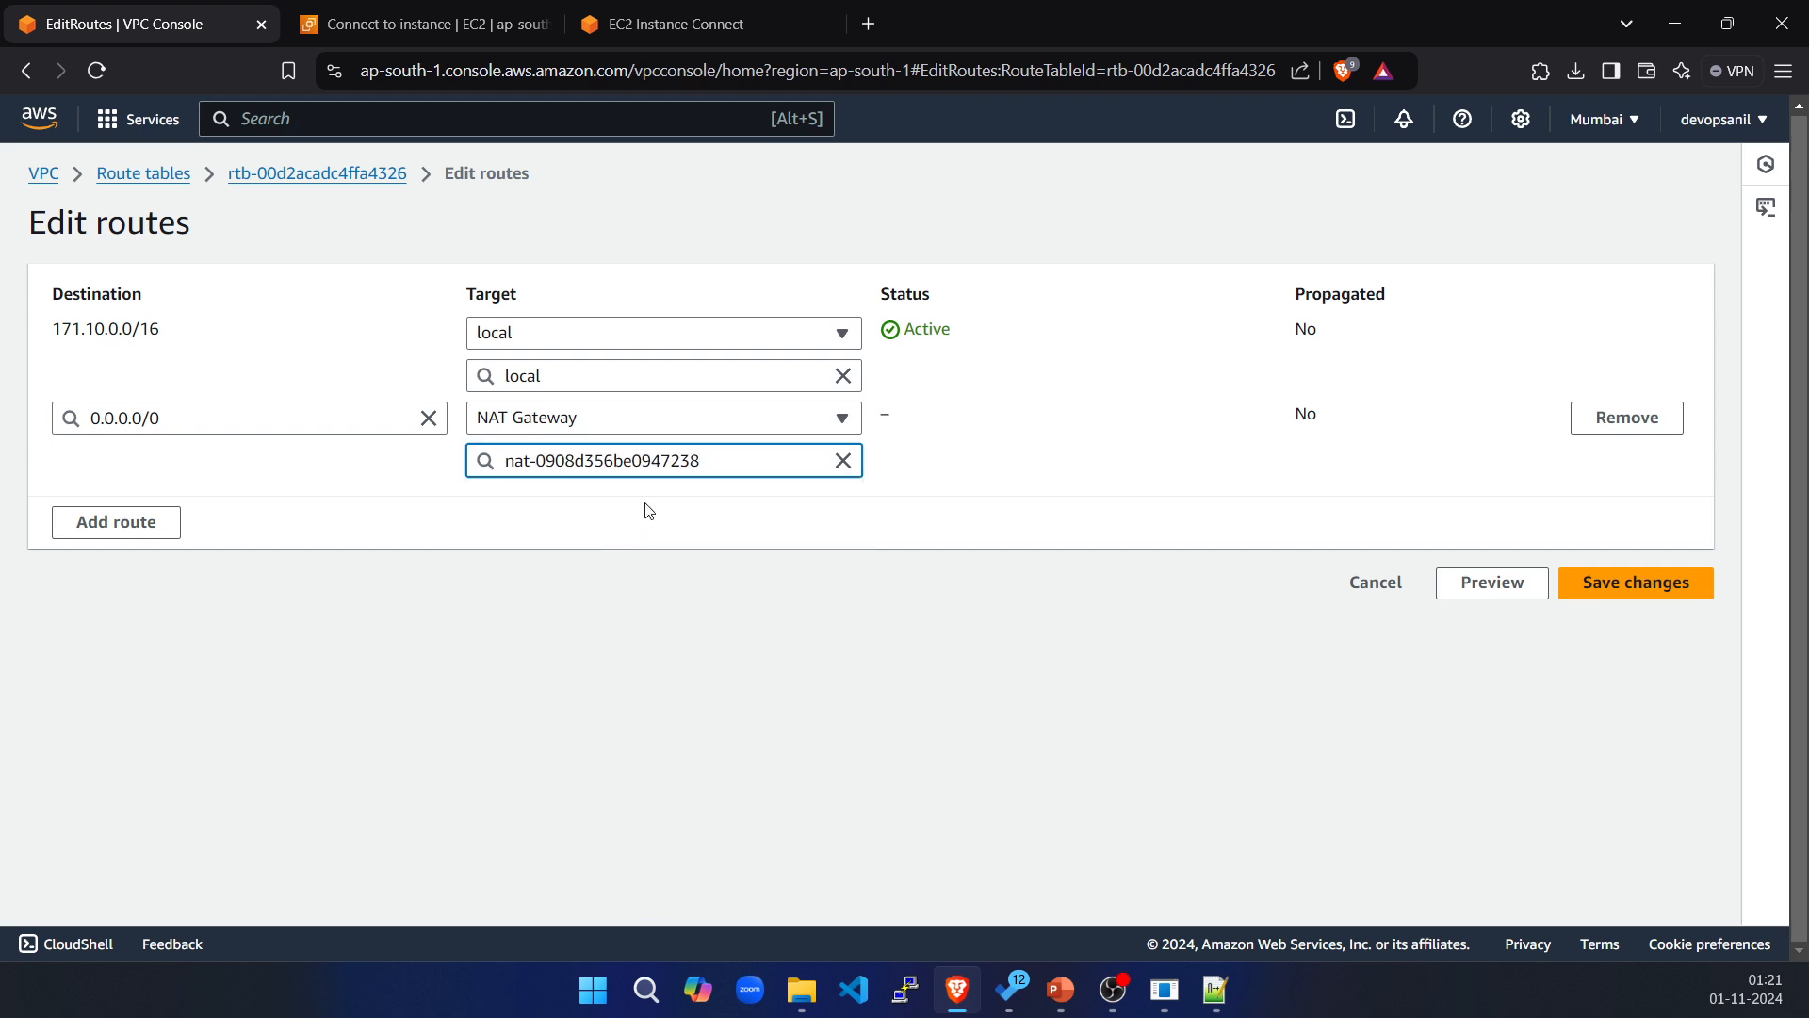
pyautogui.click(1638, 591)
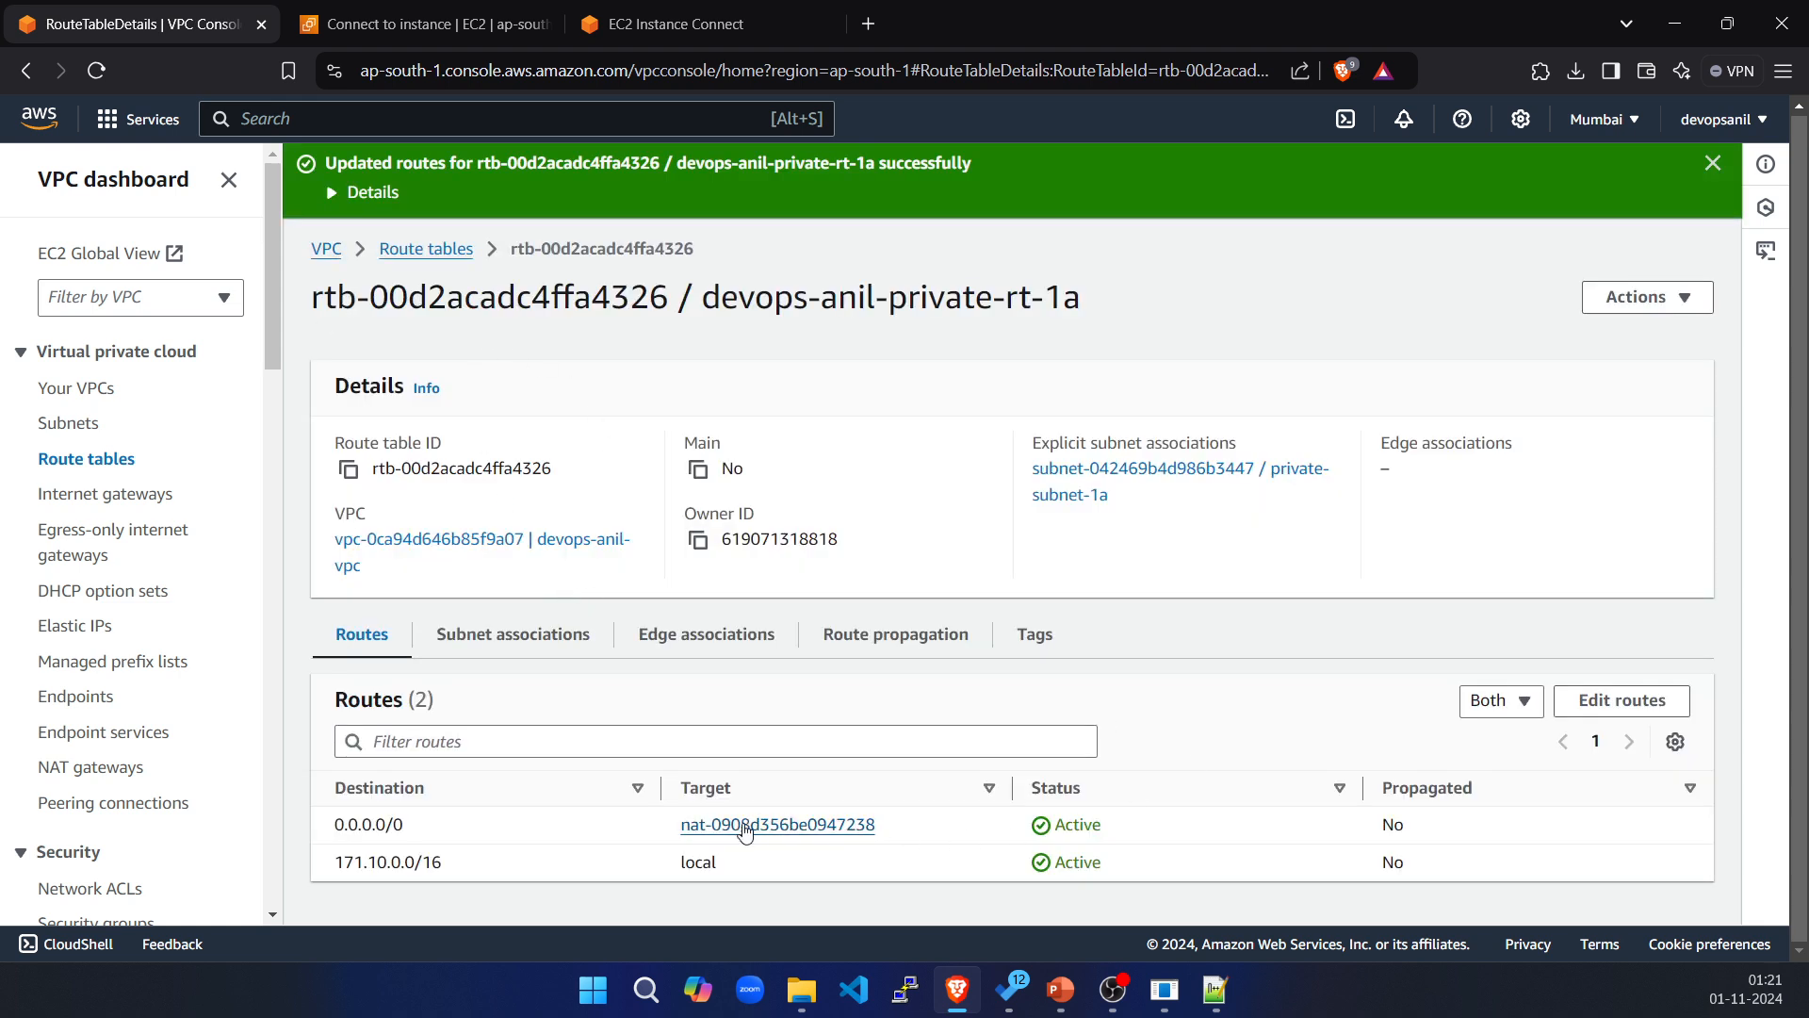
# Return to the private-test2 SSH session, clear the terminal and rerun sudo apt-get update.
pyautogui.click(625, 36)
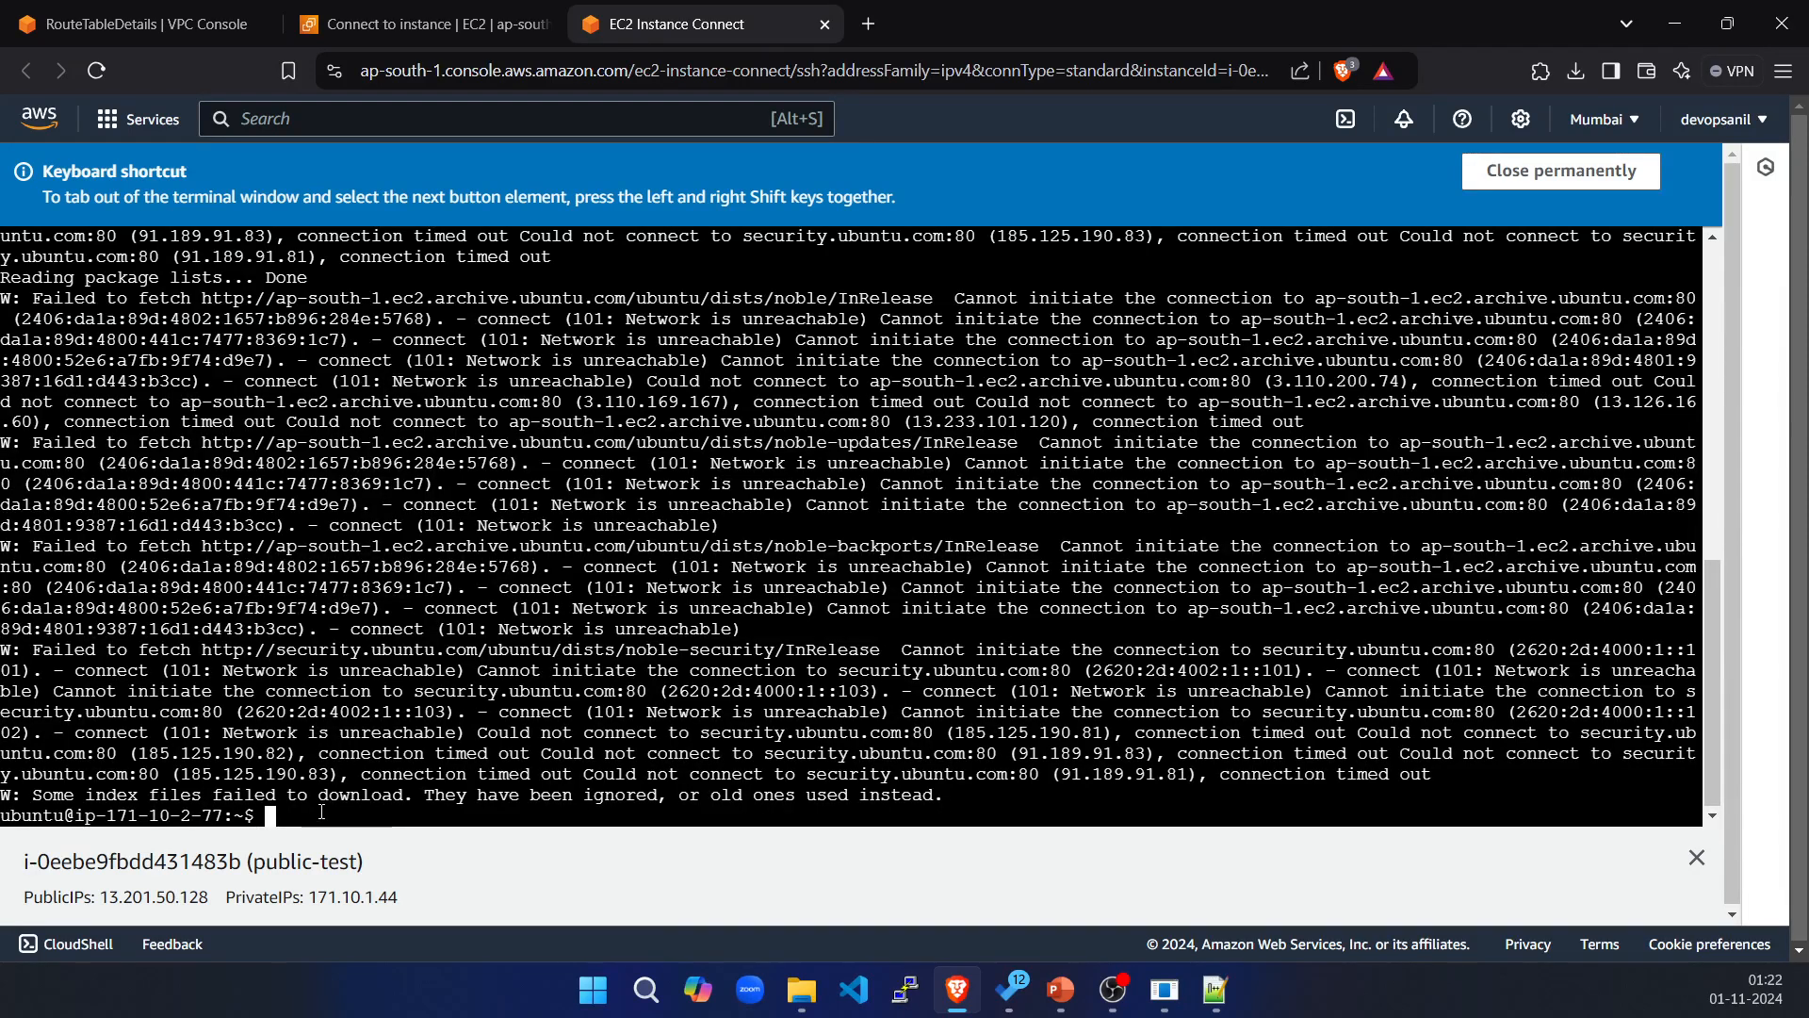
pyautogui.write('clear')
pyautogui.press('Return')
pyautogui.write('sudo apt-get update')
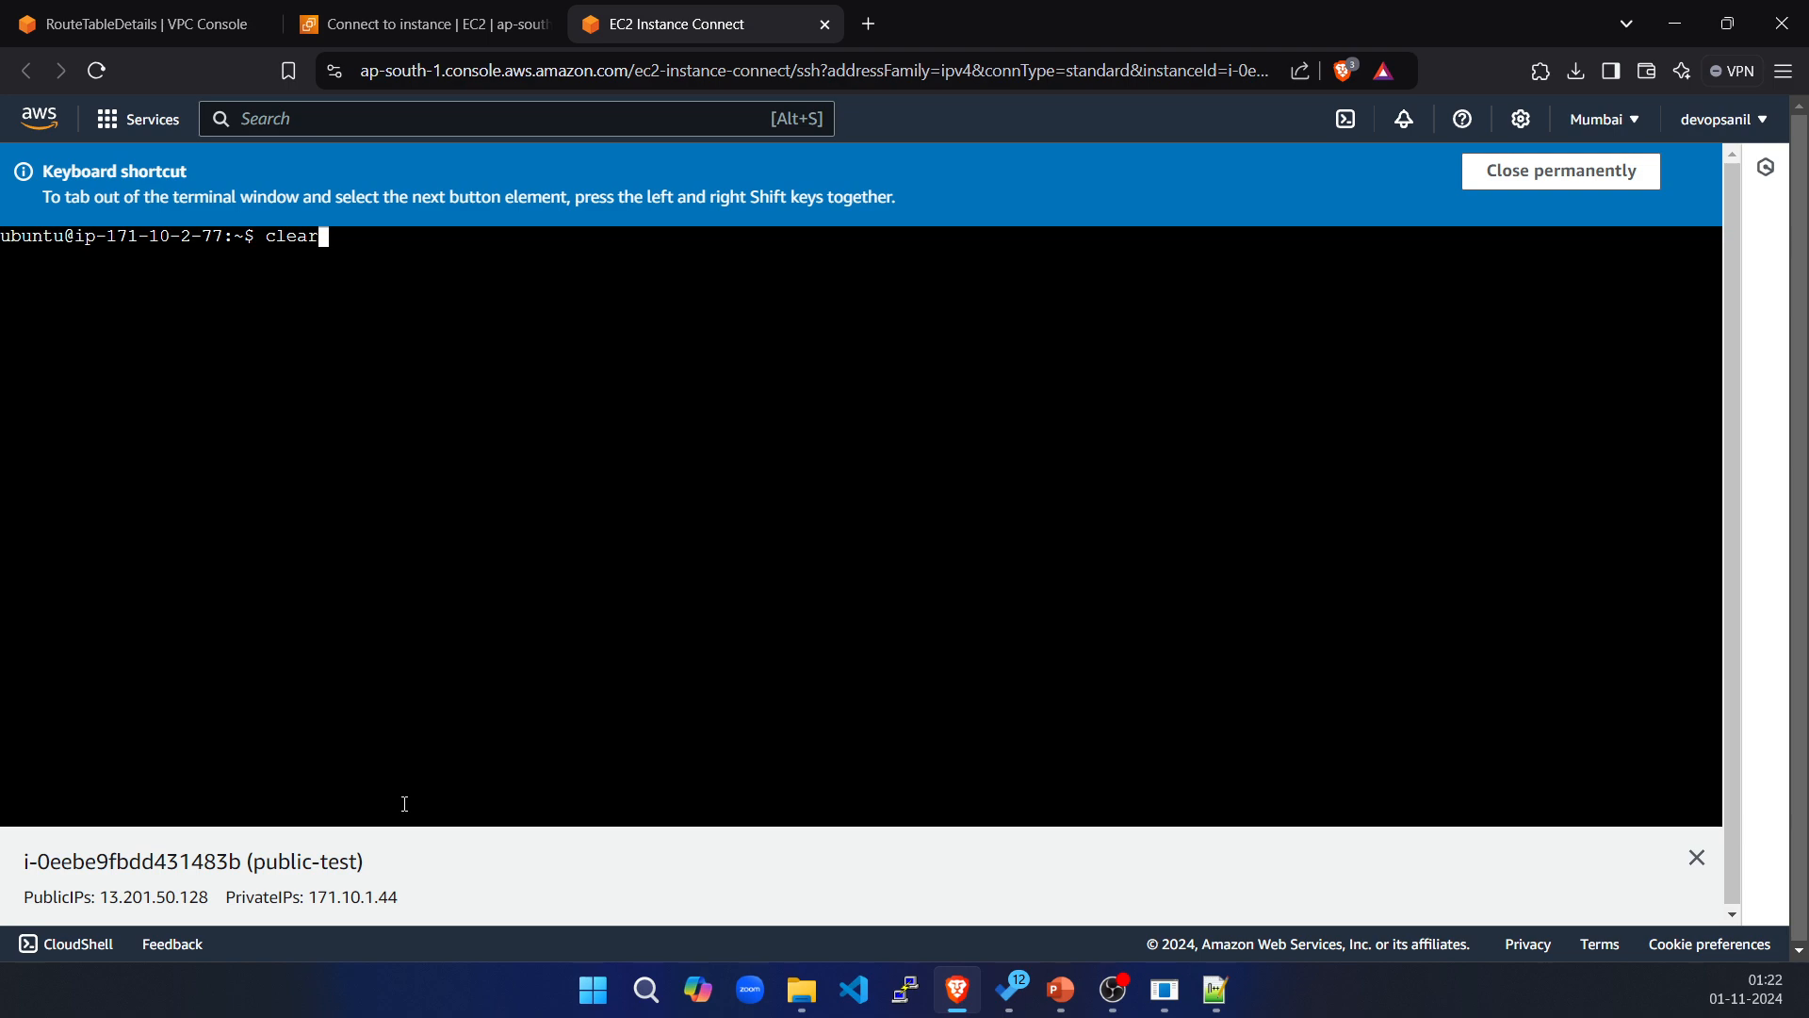
pyautogui.press('Return')
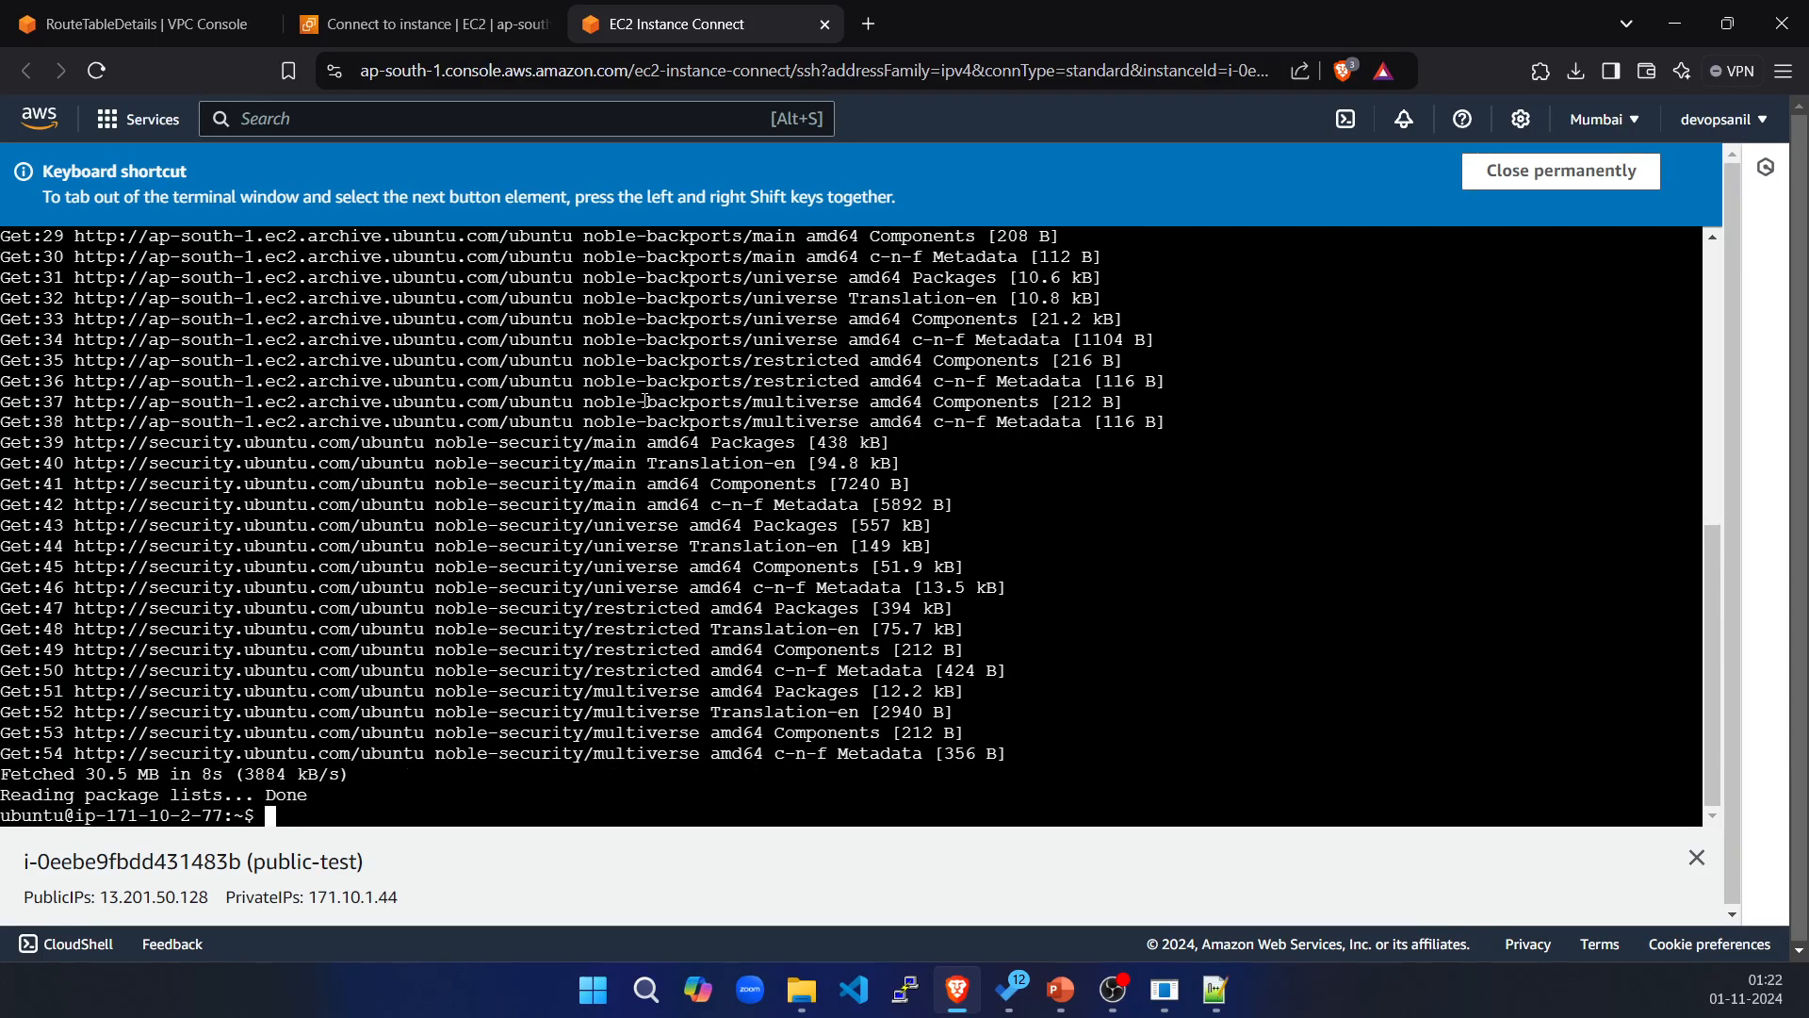
# Open the EC2 instances list in place of the connection page and remove its running-state filter.
pyautogui.click(393, 30)
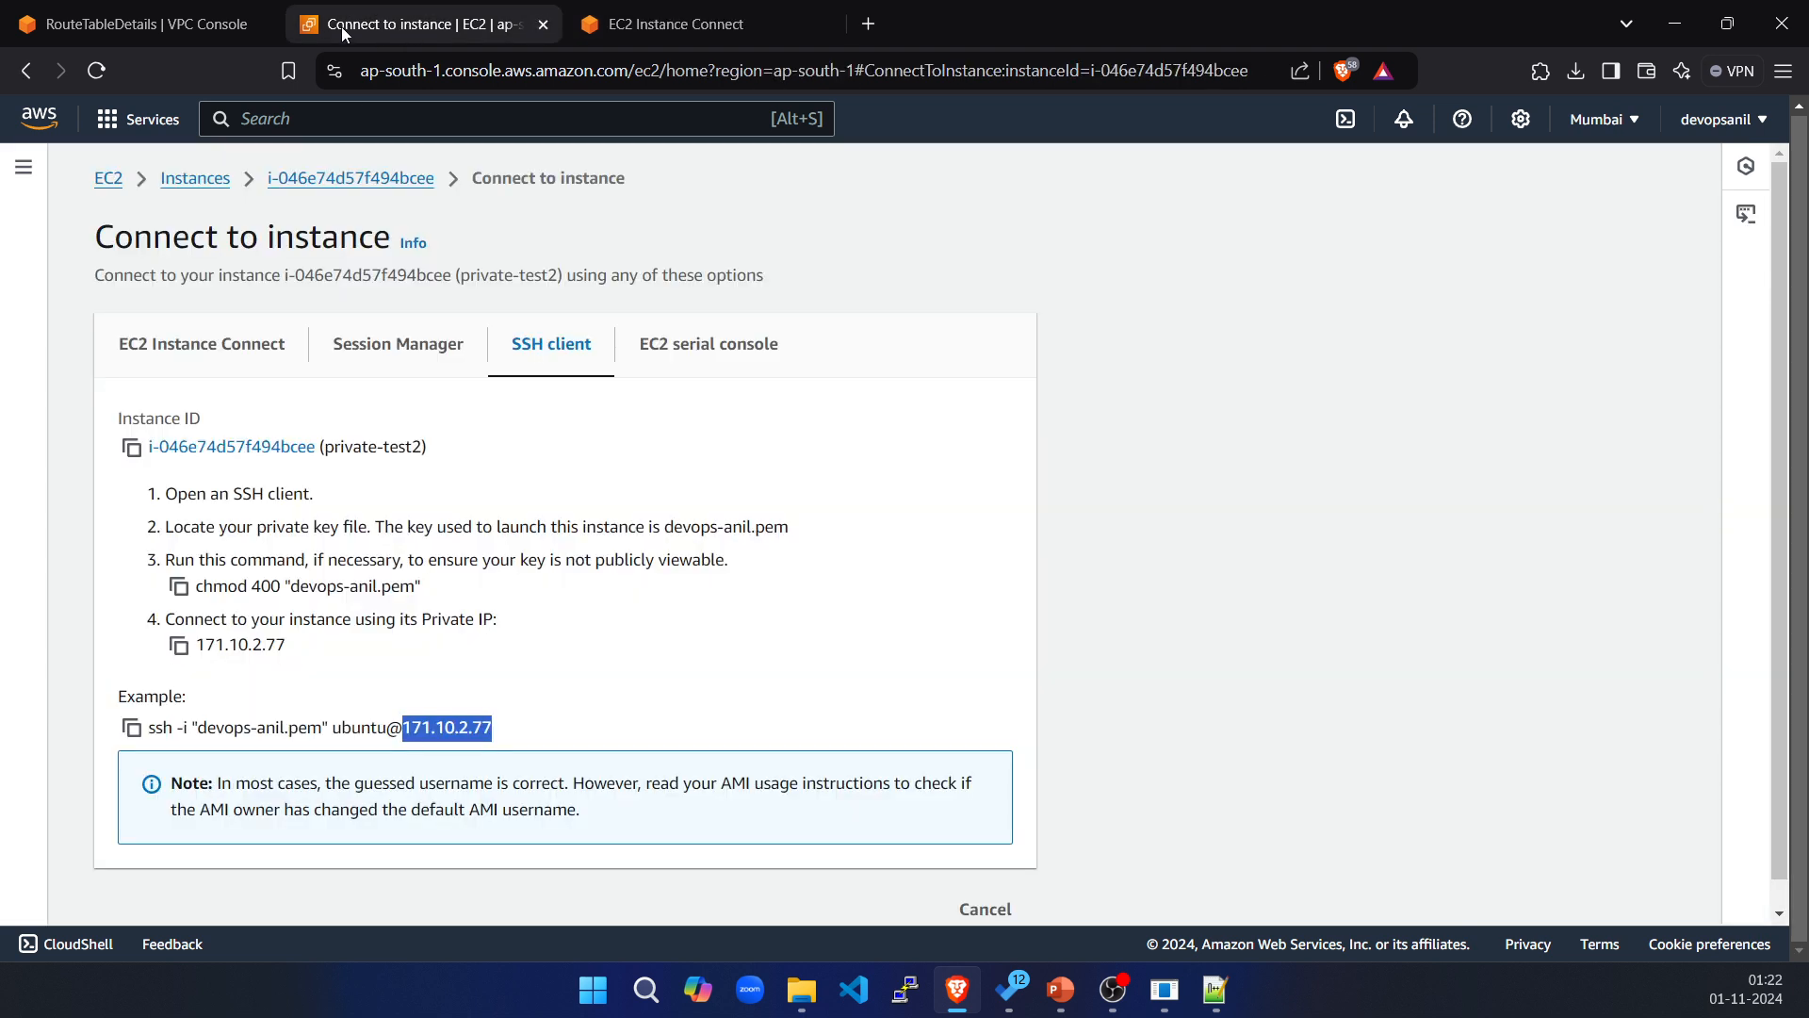
pyautogui.click(110, 179)
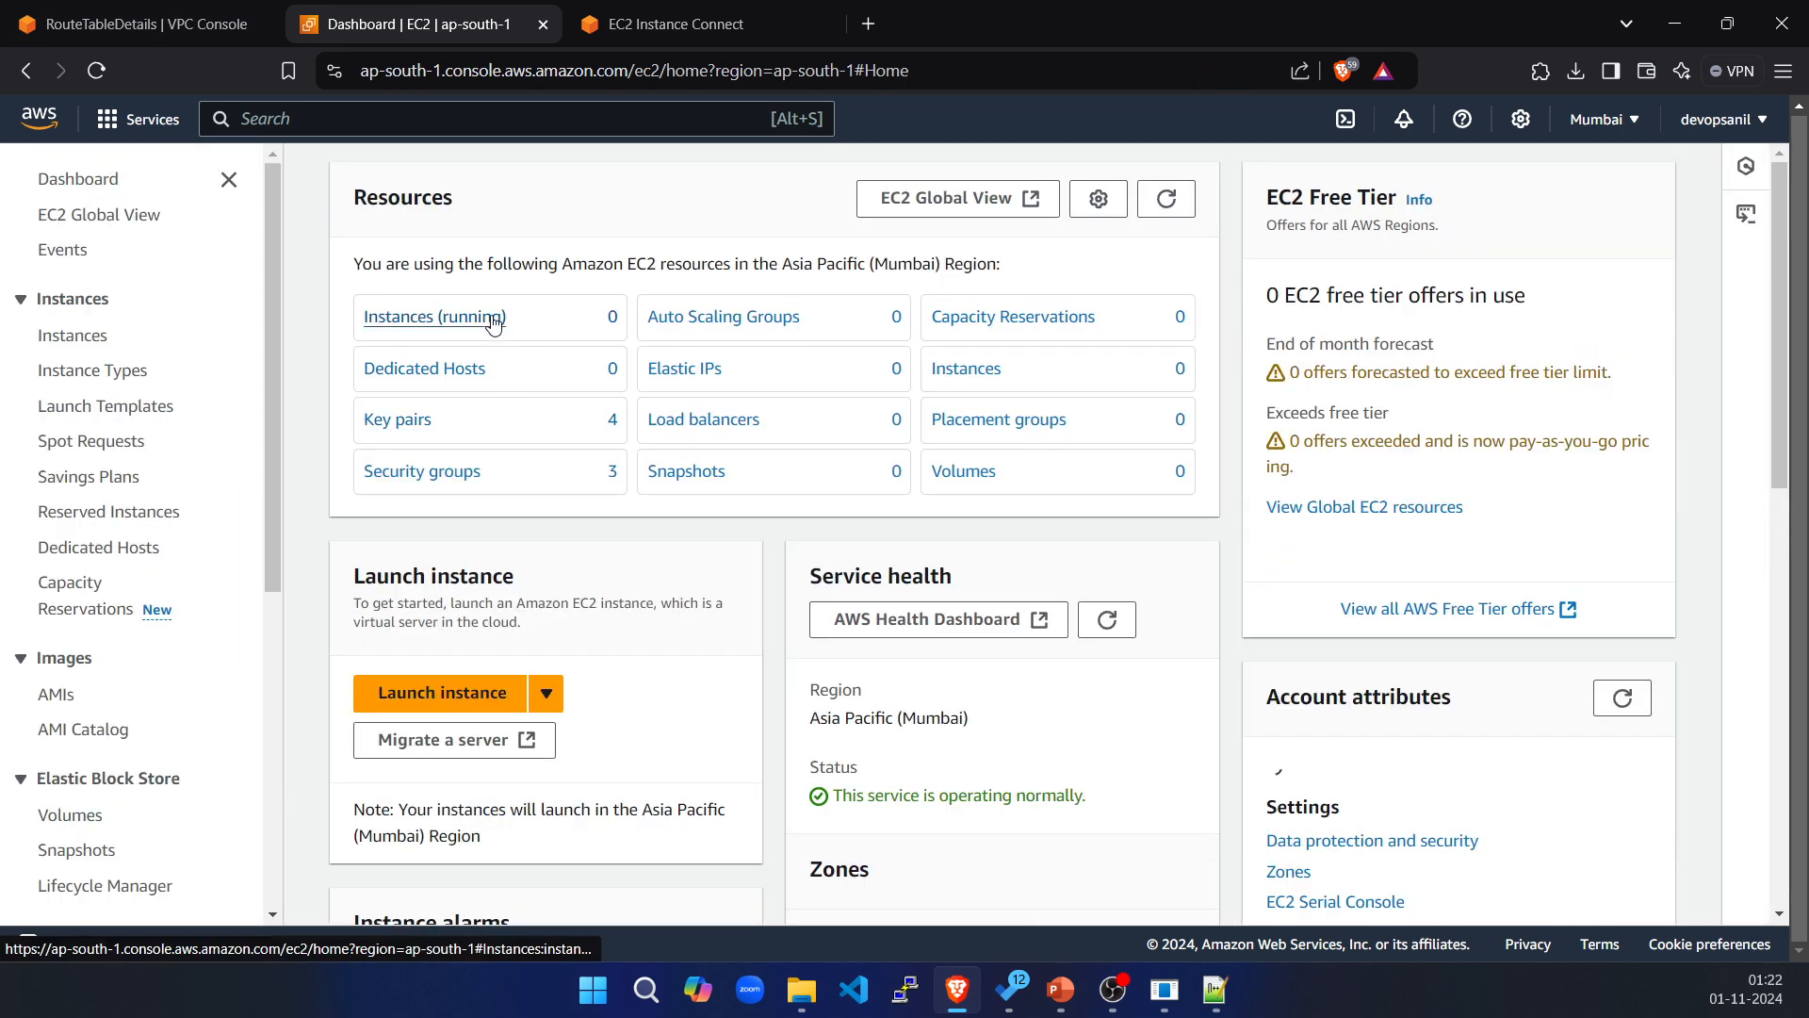
pyautogui.click(458, 325)
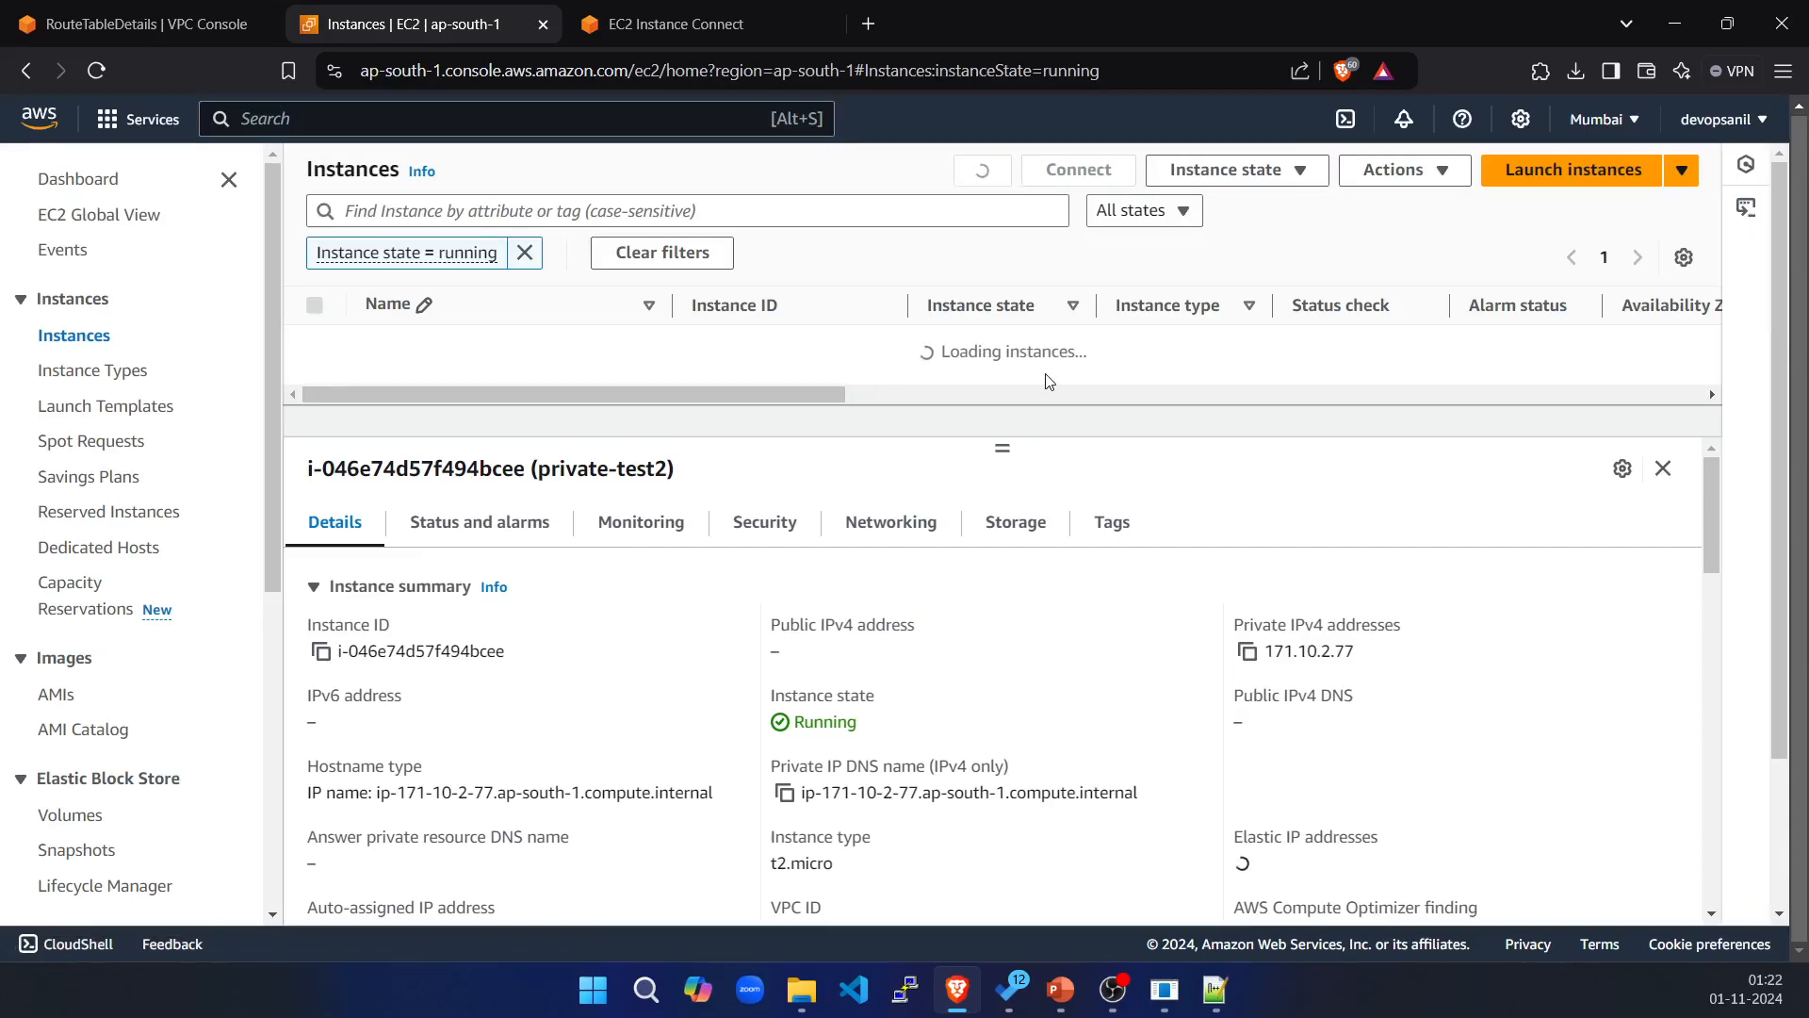
pyautogui.click(524, 255)
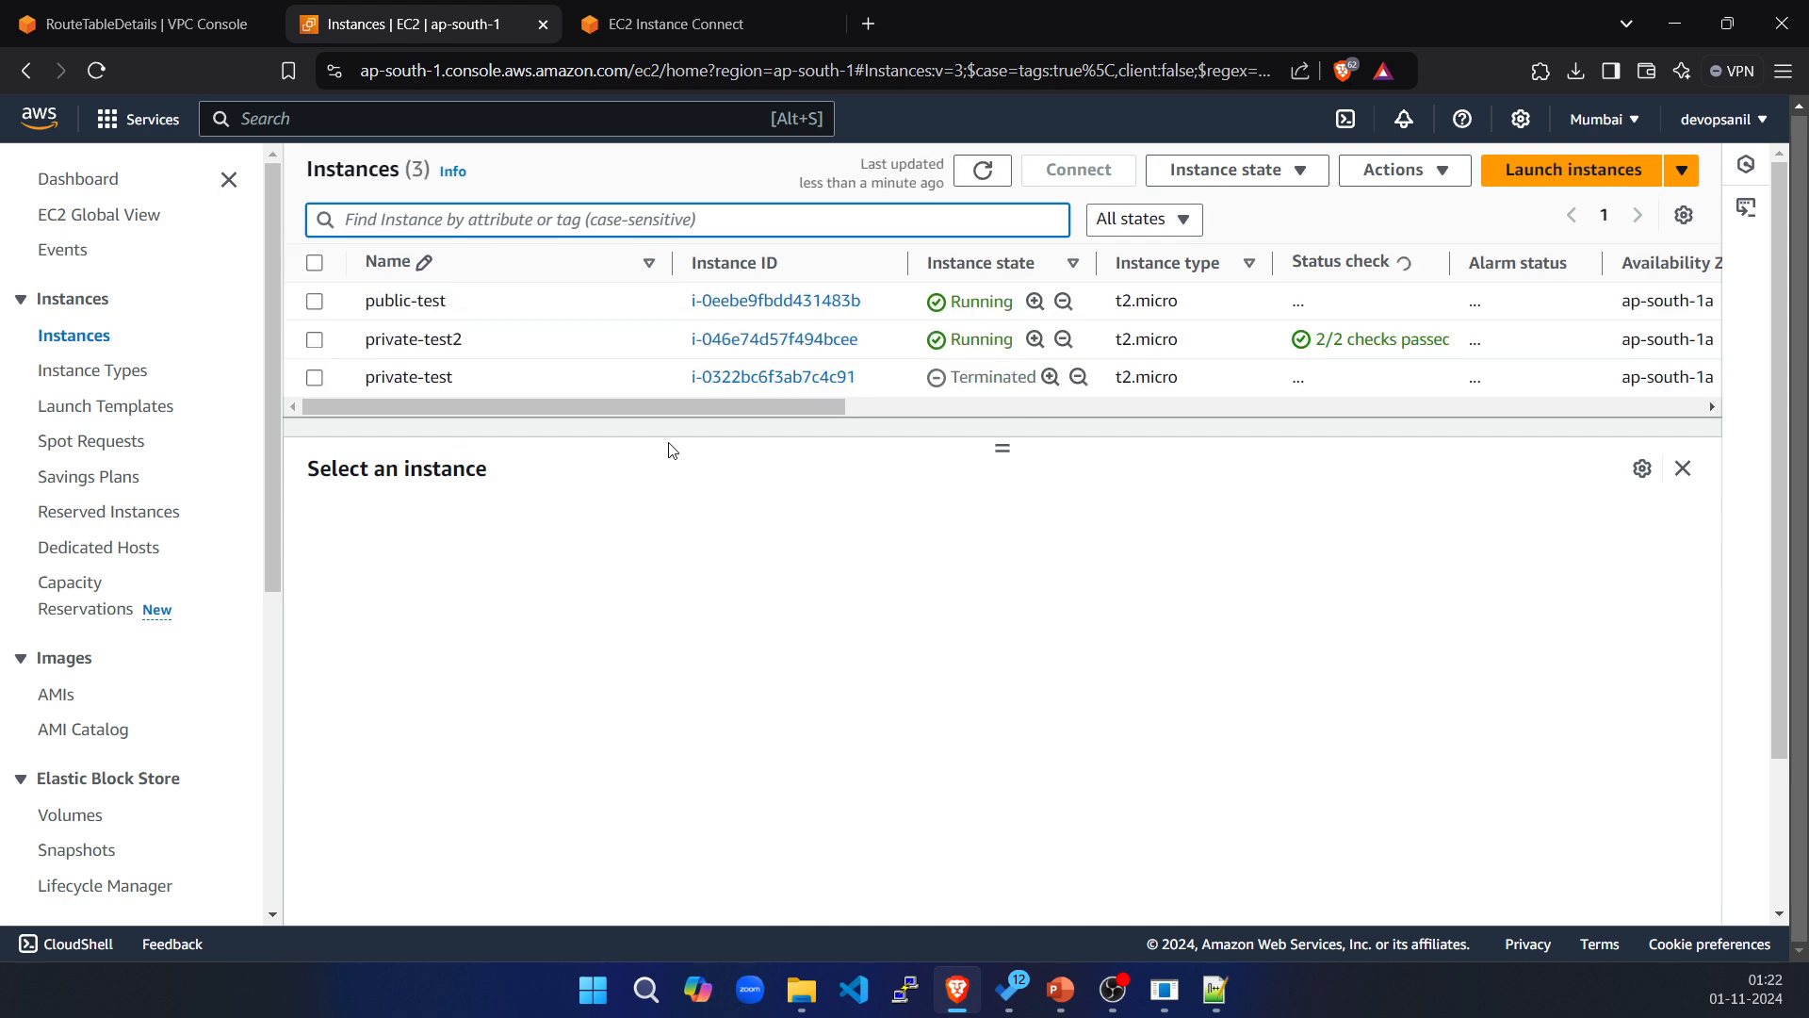
# Select the public-test and private-test2 instances and terminate both of them.
pyautogui.click(315, 340)
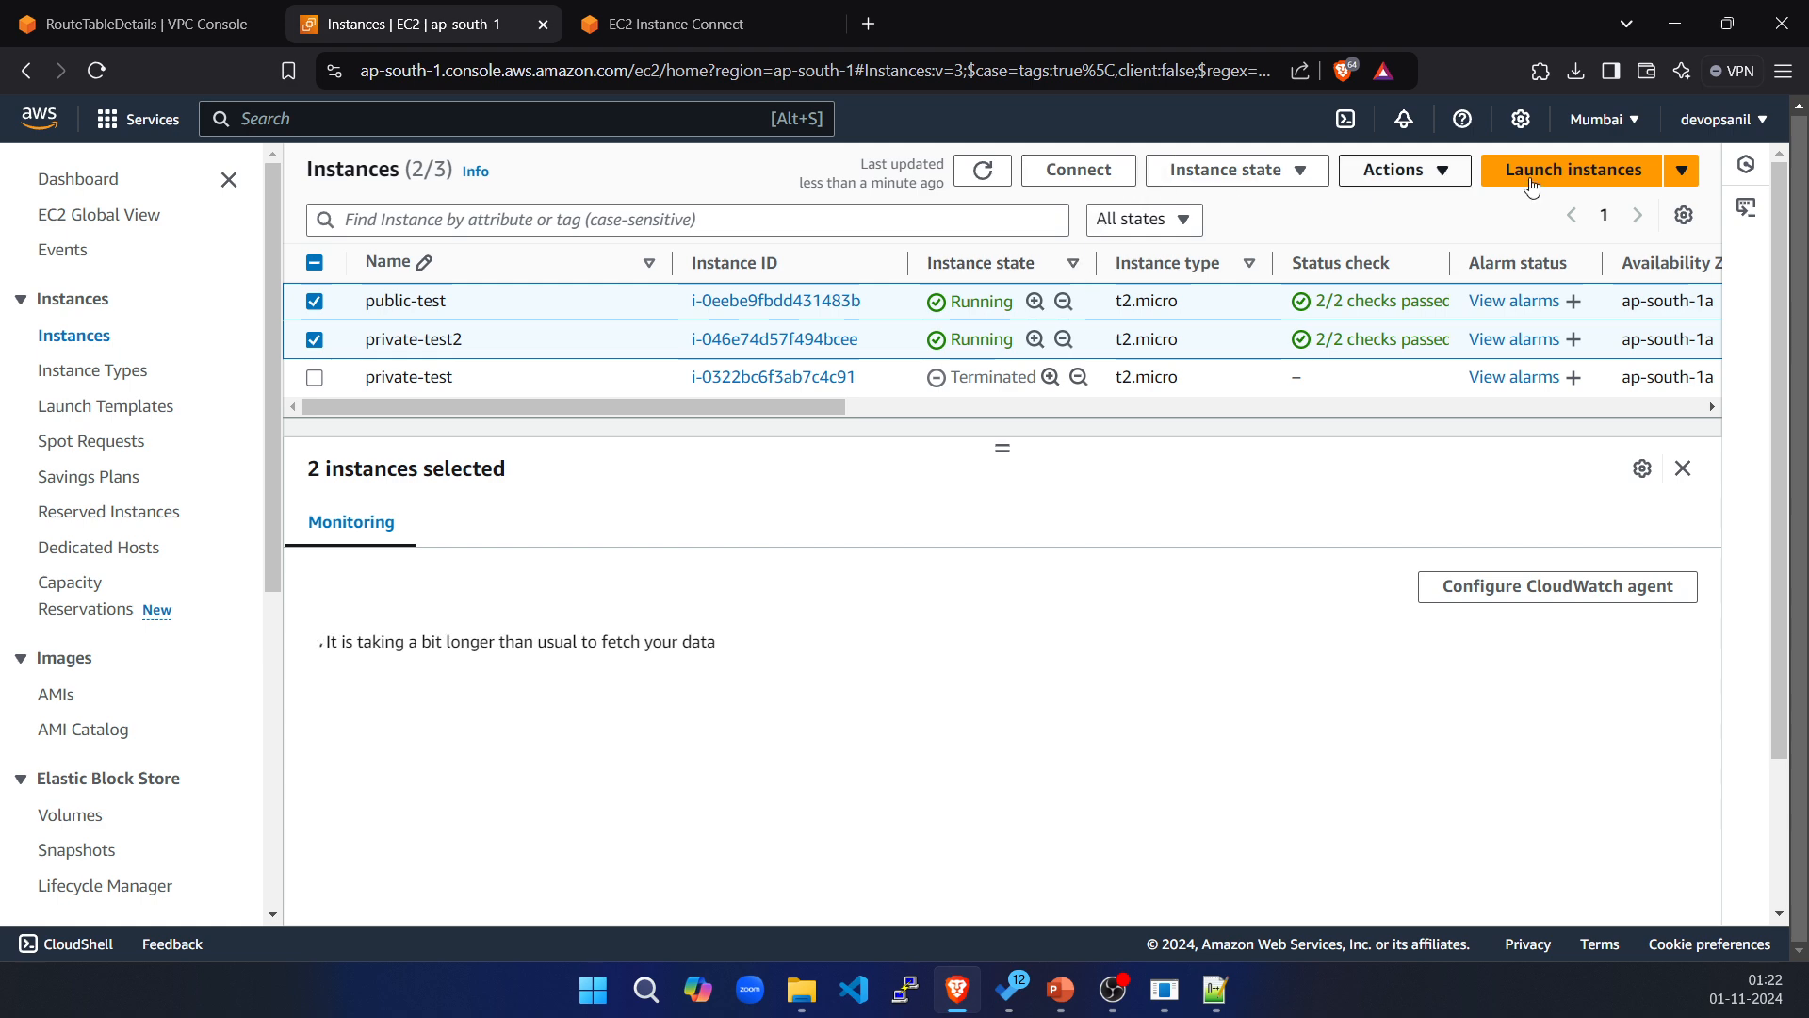
pyautogui.click(1684, 176)
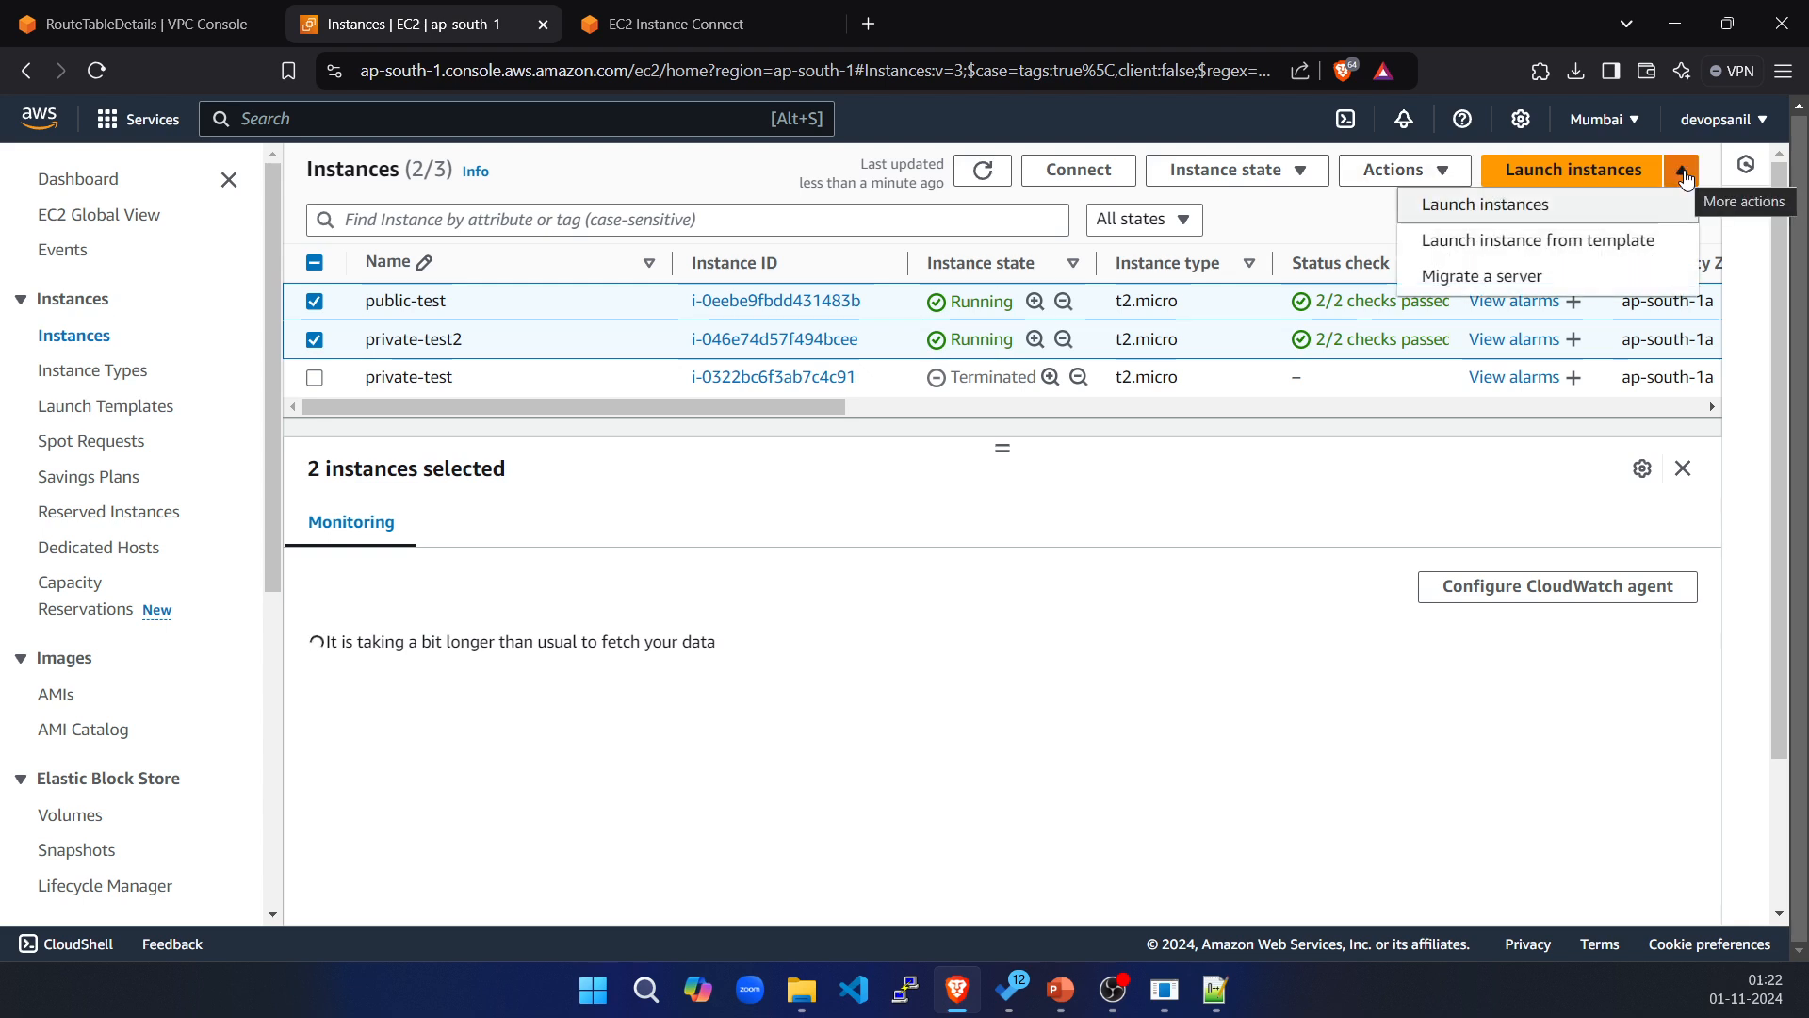
pyautogui.click(1228, 175)
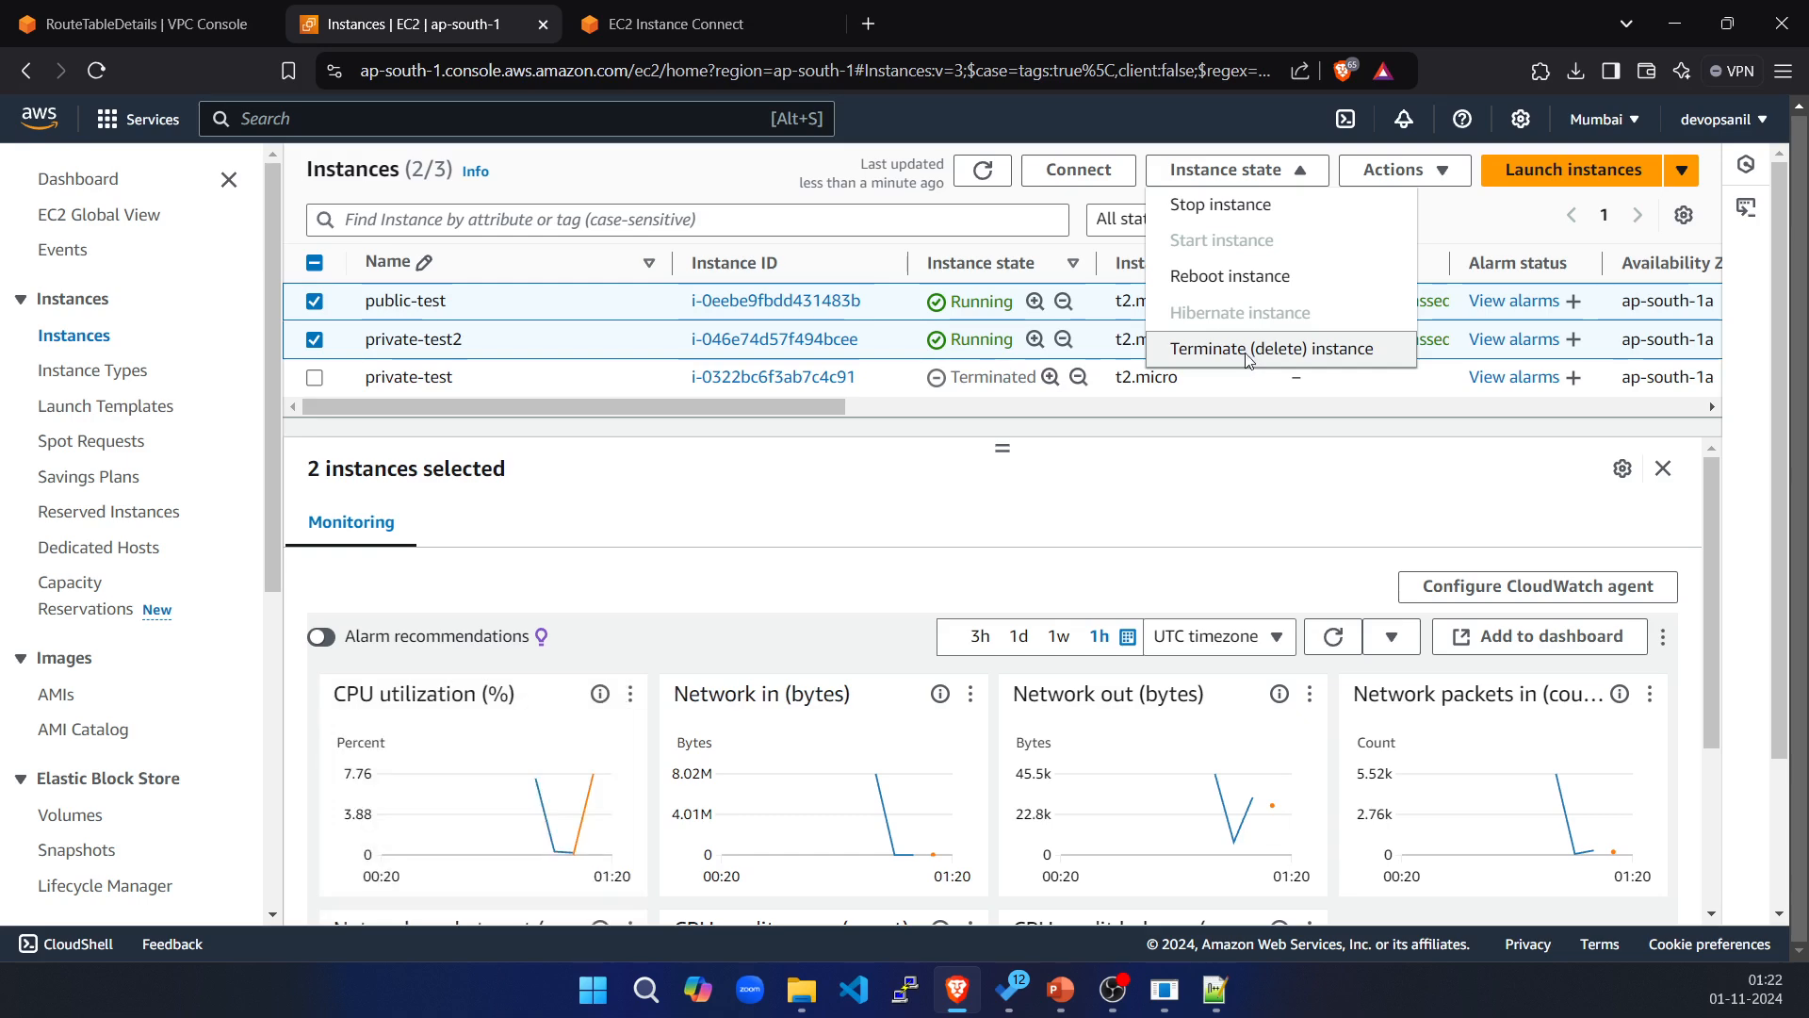
pyautogui.click(1248, 359)
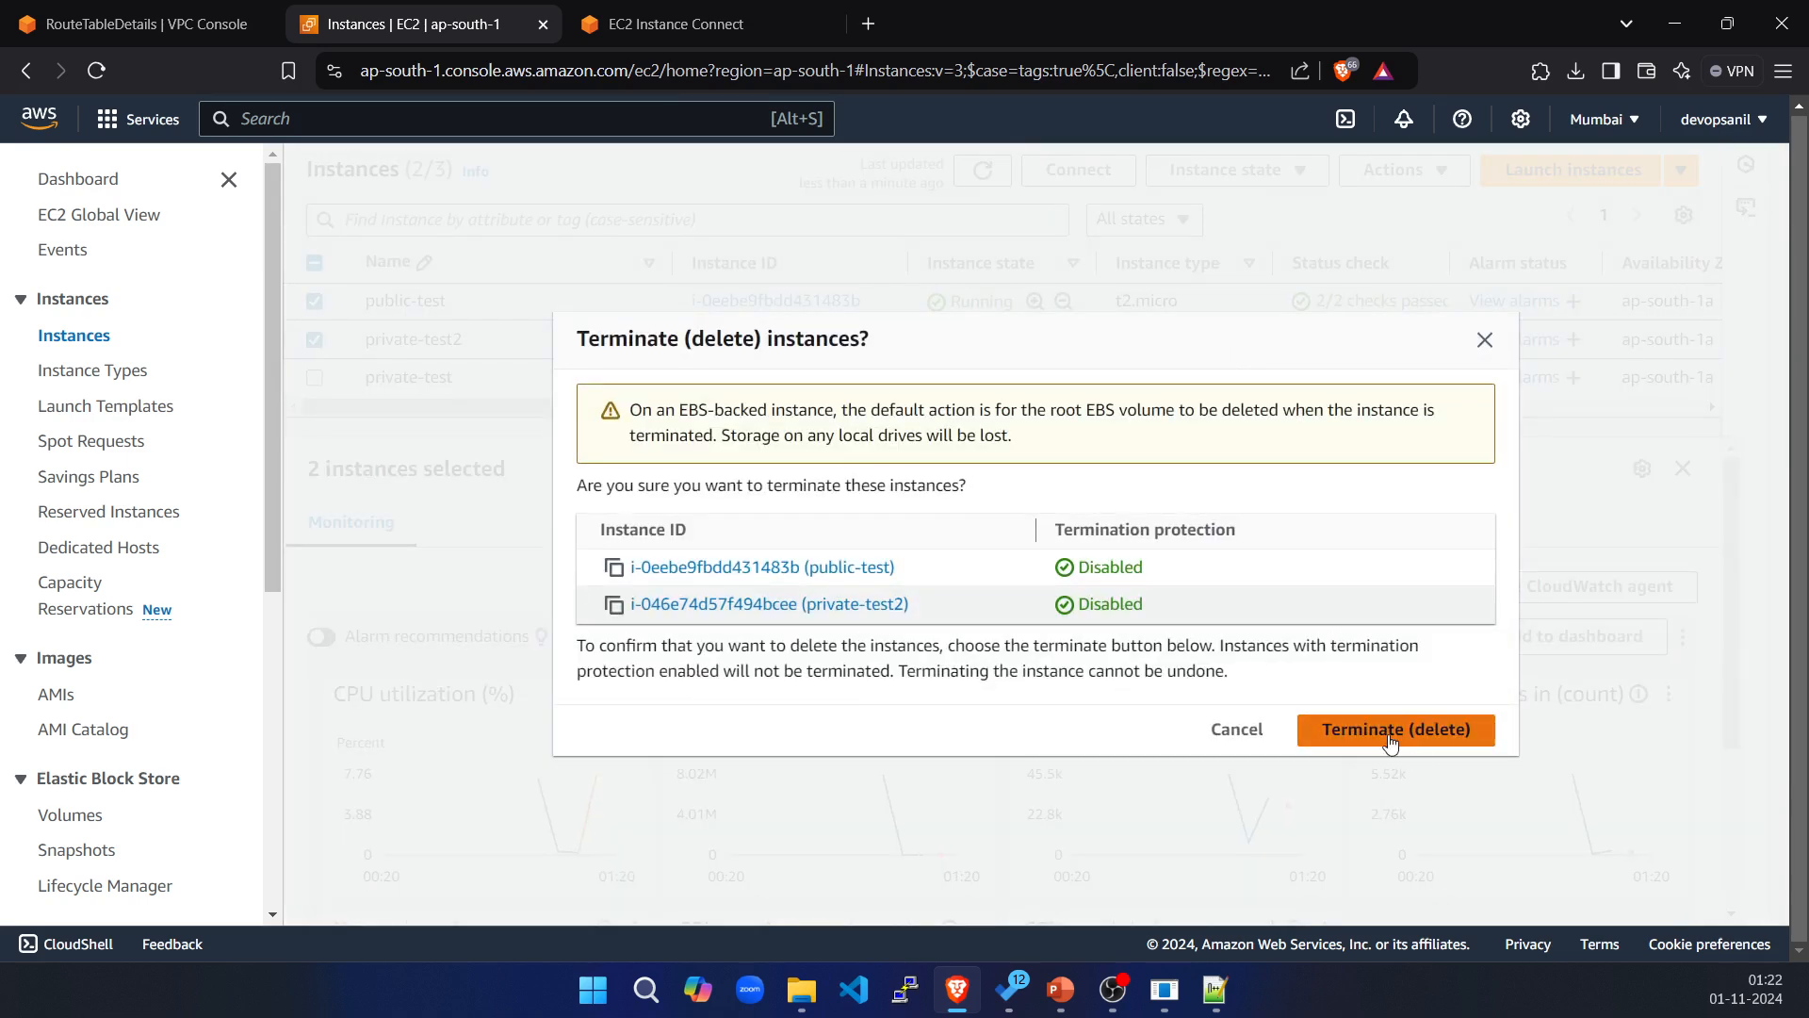
pyautogui.click(1411, 740)
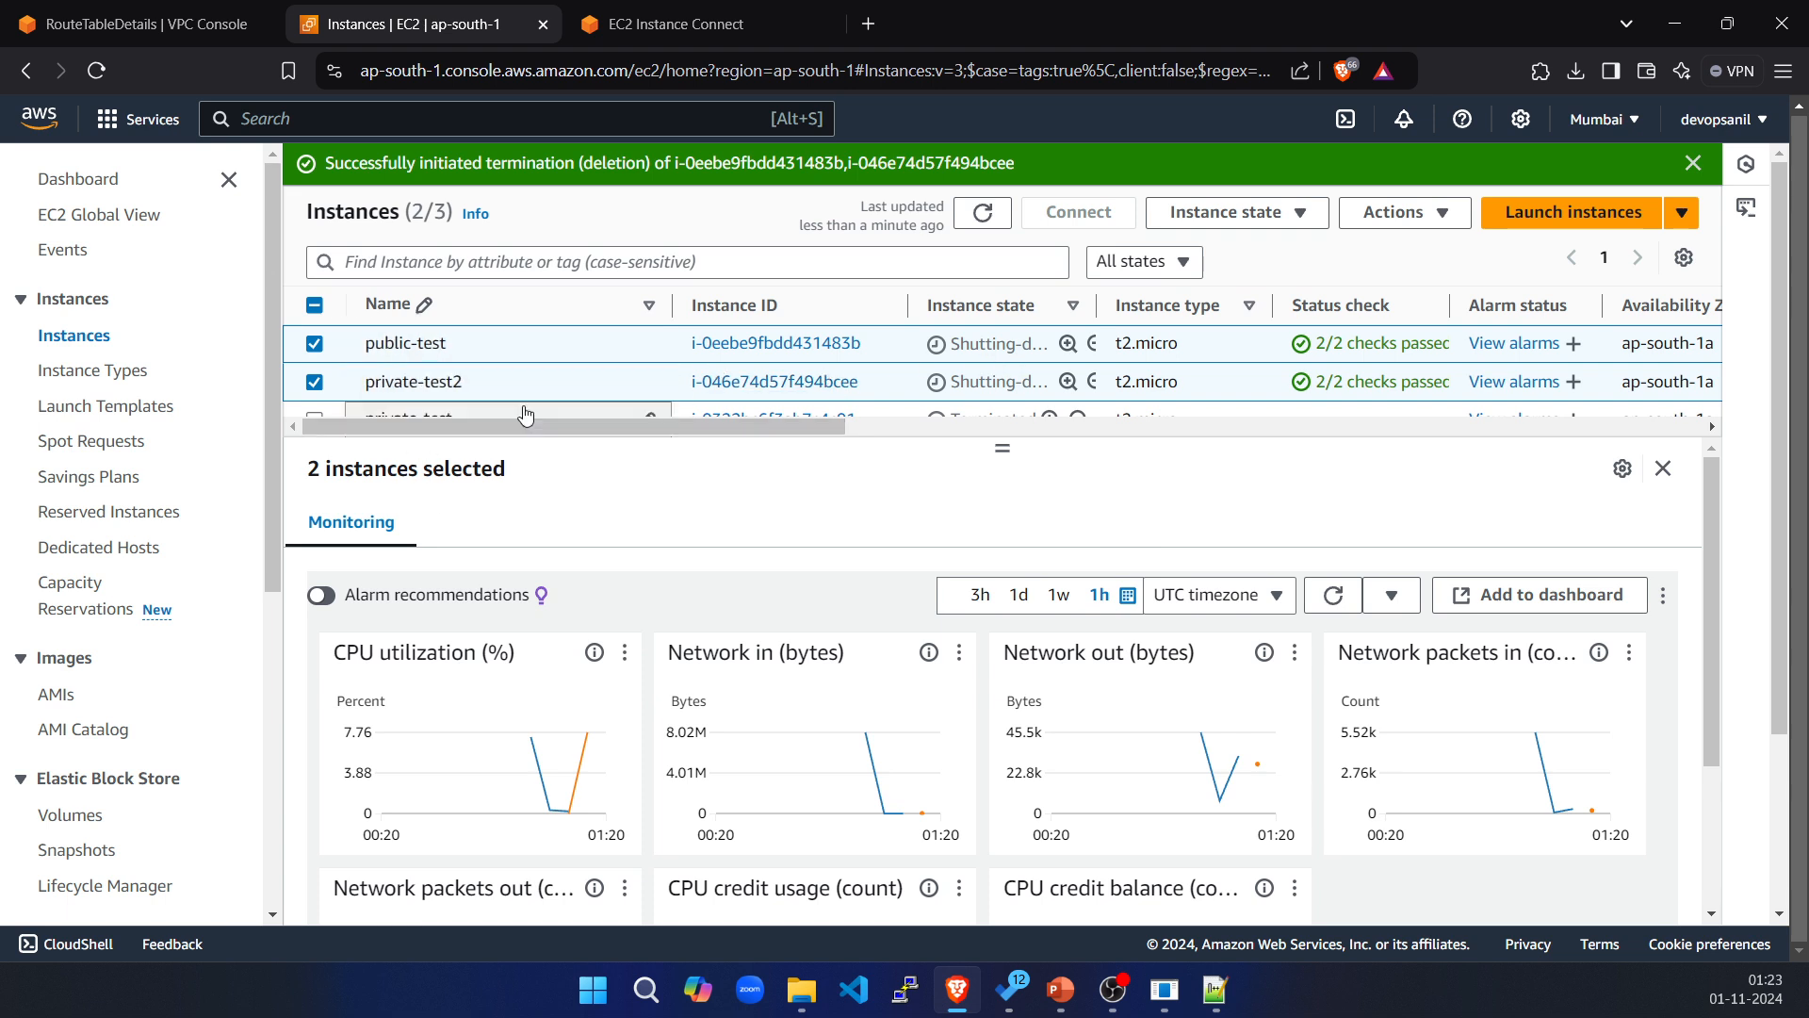
# Open the NAT gateways list in the VPC console and delete devops-anil-nat, confirming with the word delete.
pyautogui.click(660, 42)
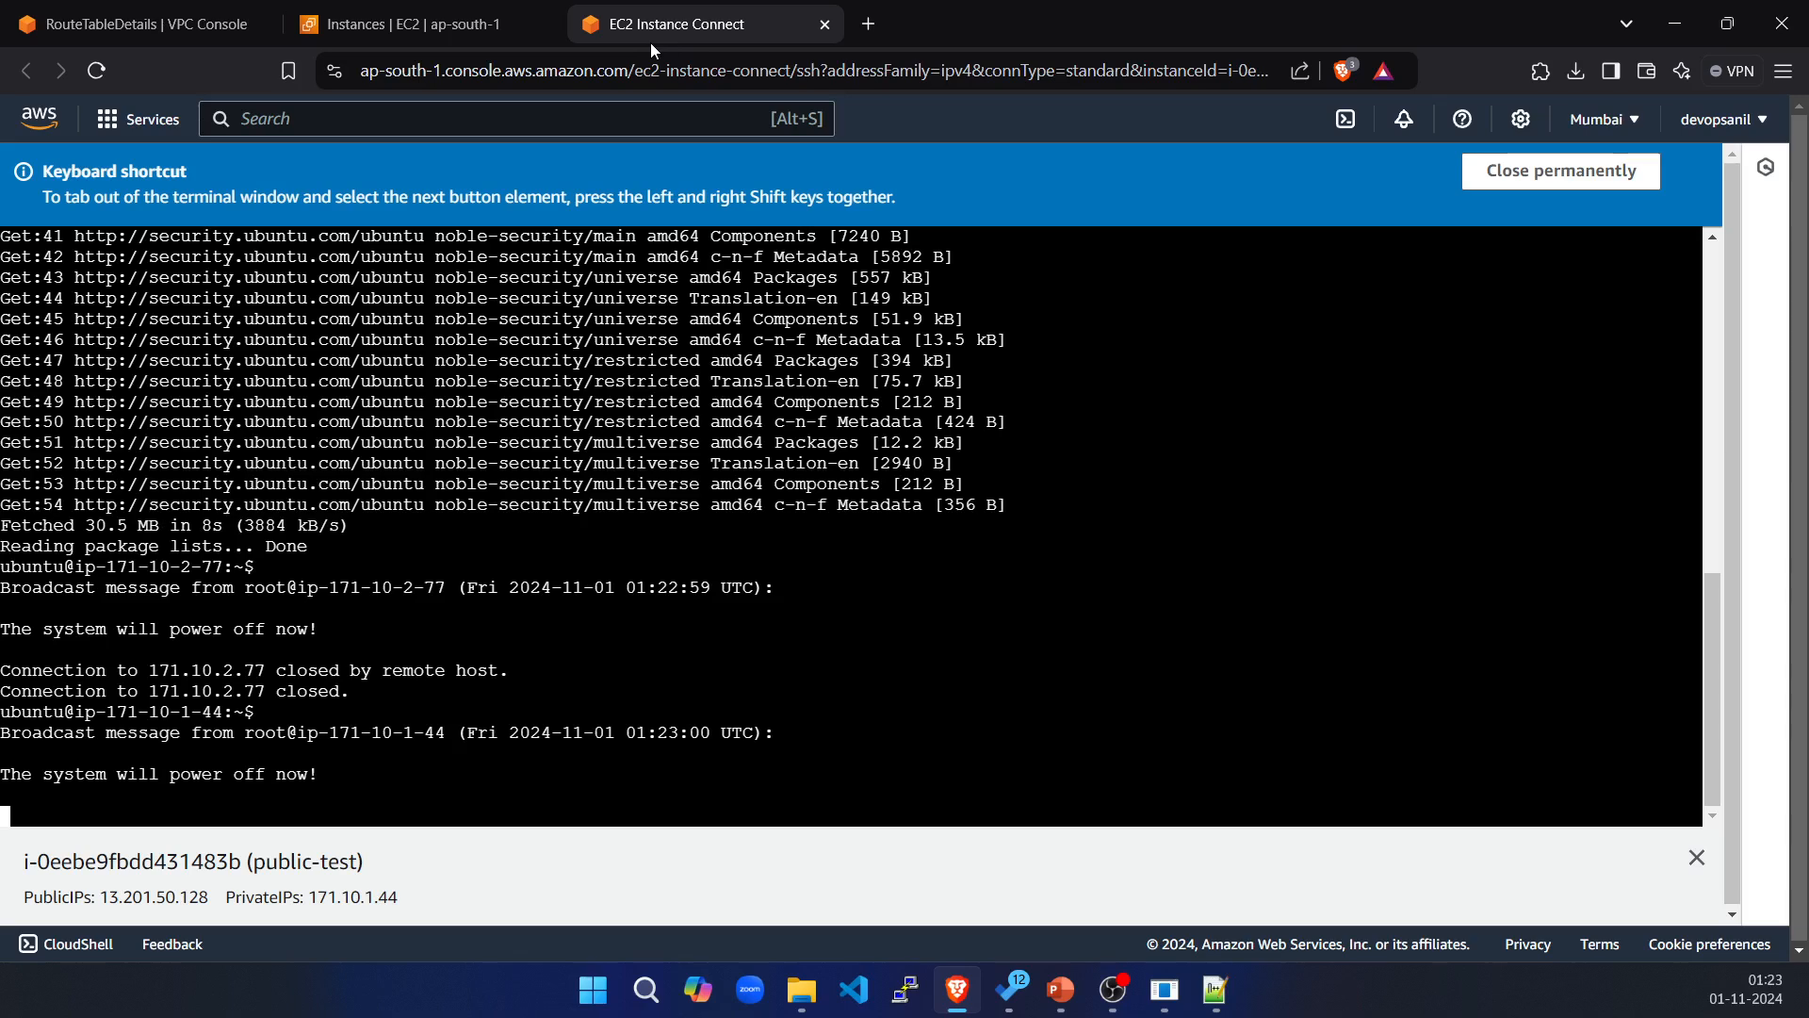
pyautogui.click(171, 36)
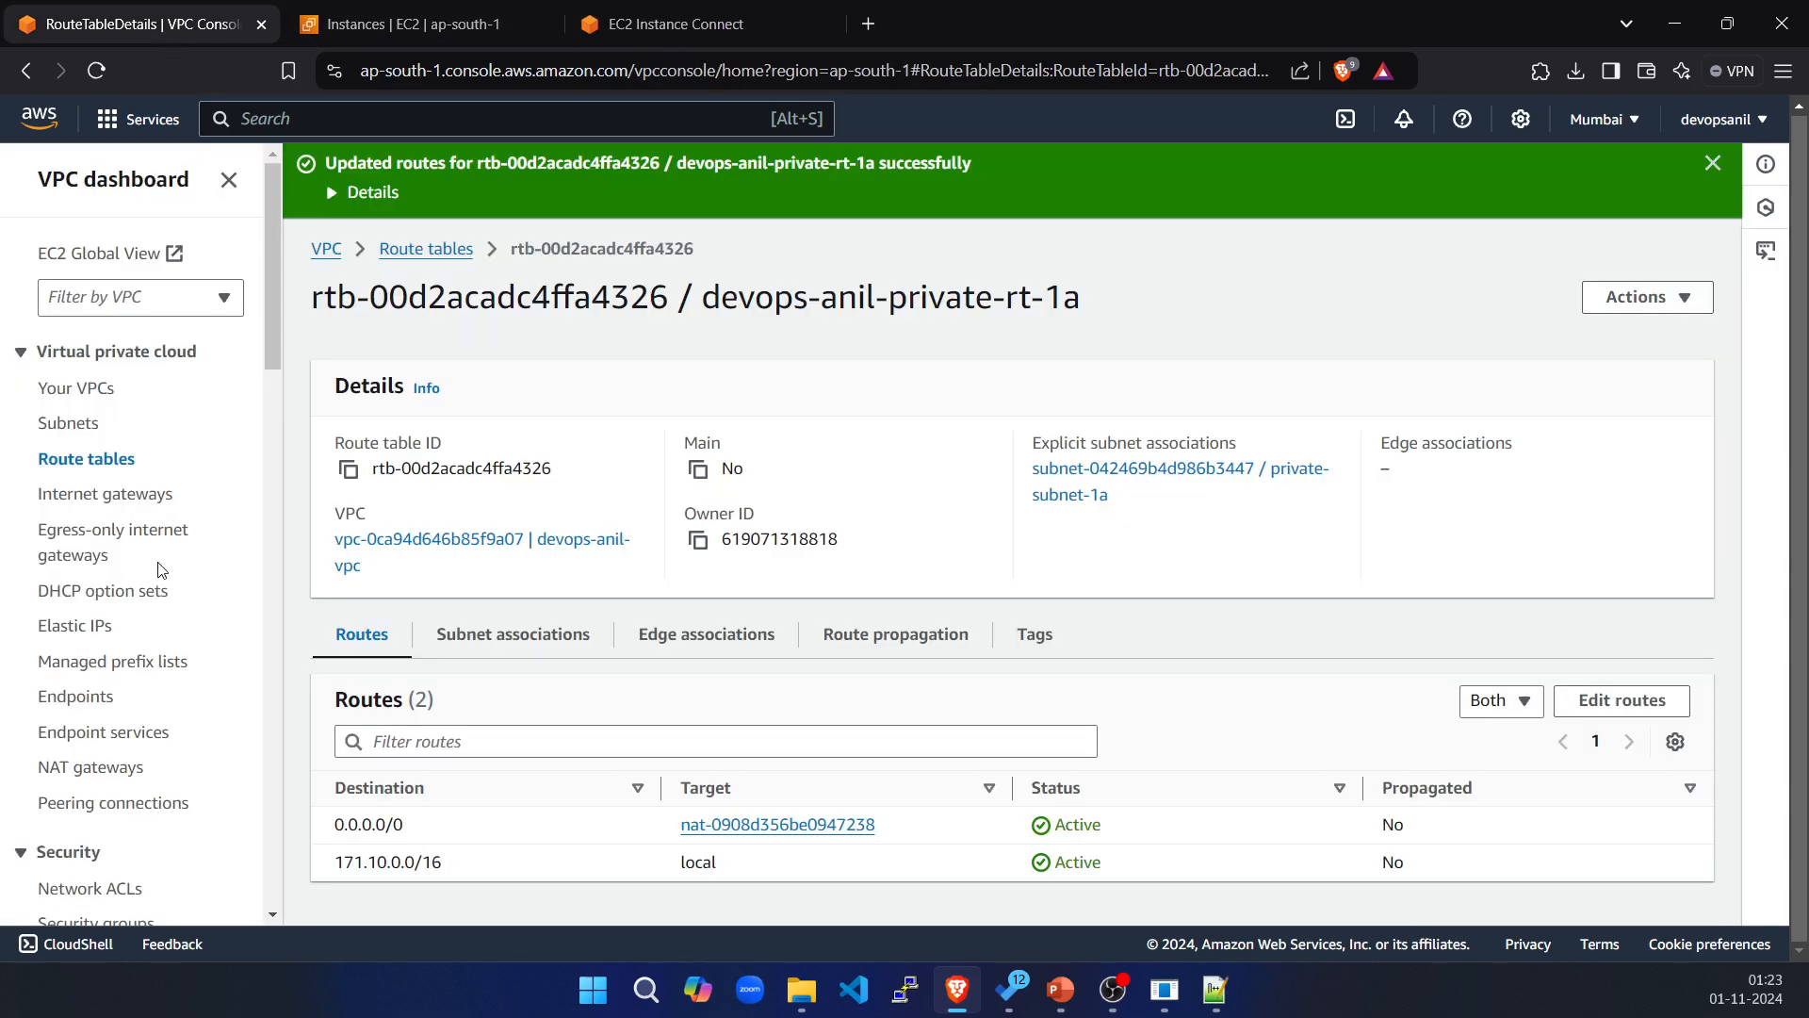
pyautogui.click(90, 768)
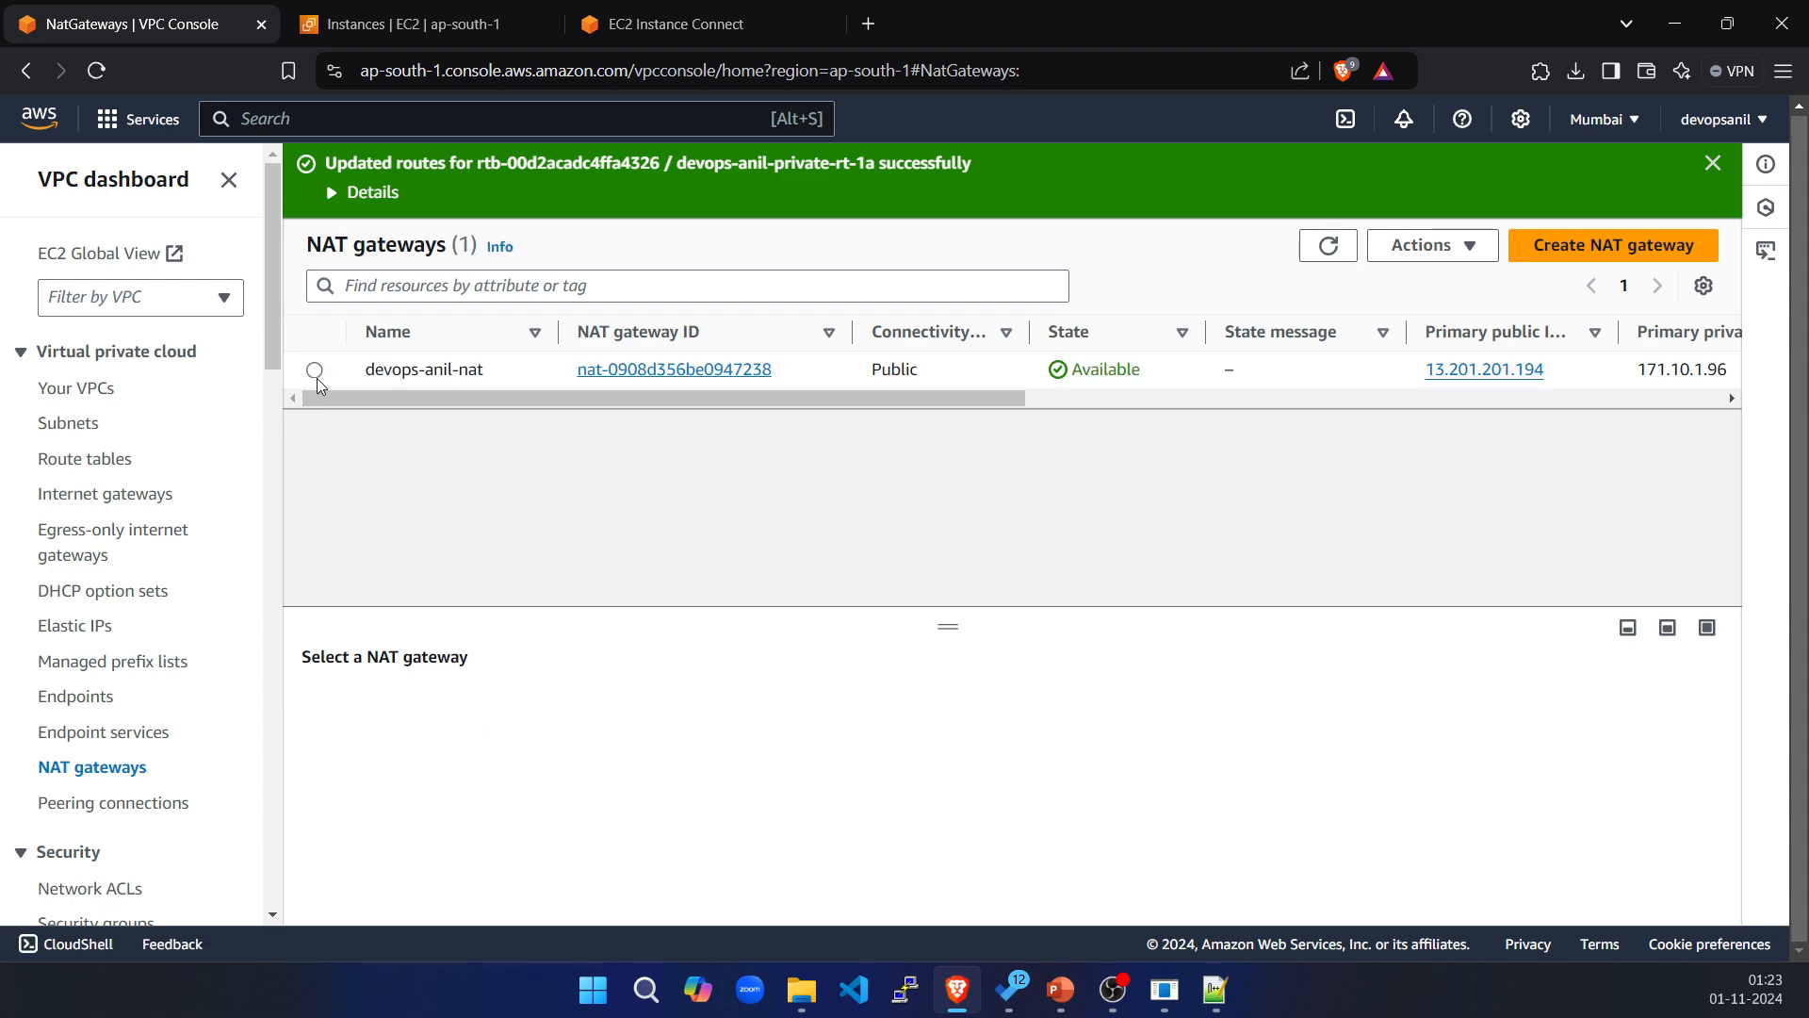
pyautogui.click(317, 371)
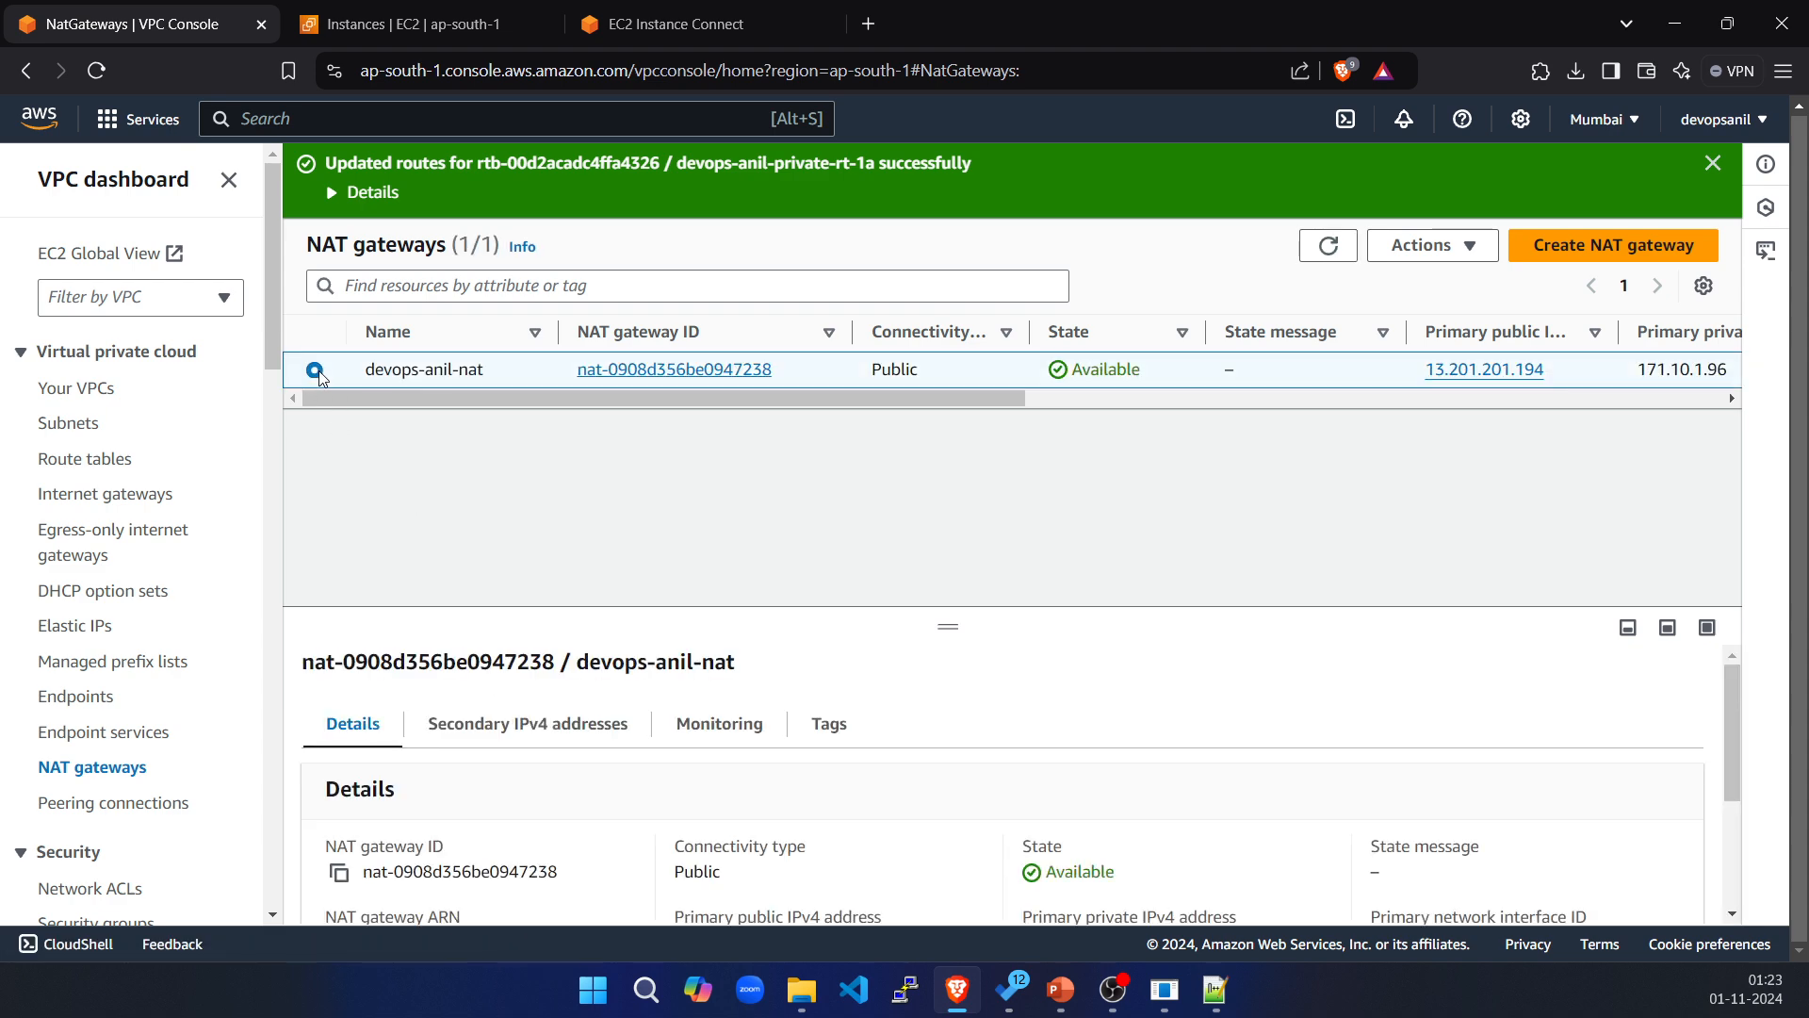
pyautogui.click(1423, 245)
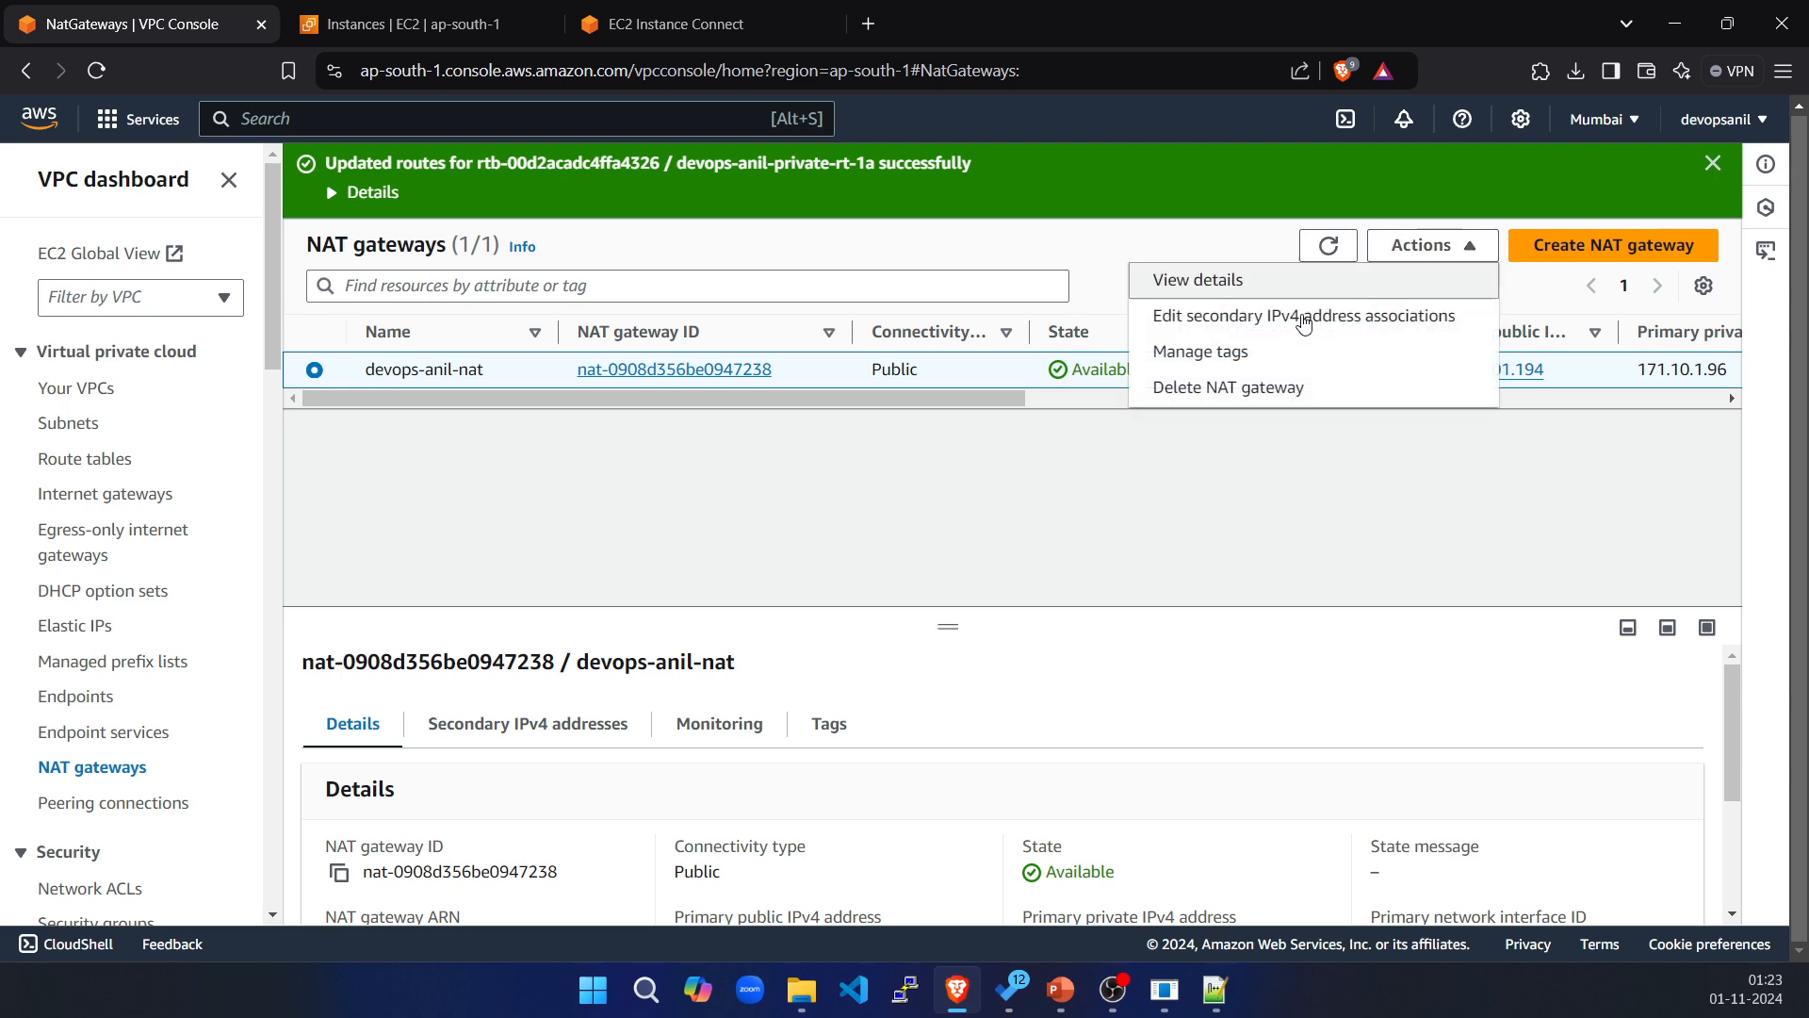
pyautogui.click(1221, 390)
pyautogui.click(757, 641)
pyautogui.write('delete')
pyautogui.click(1309, 704)
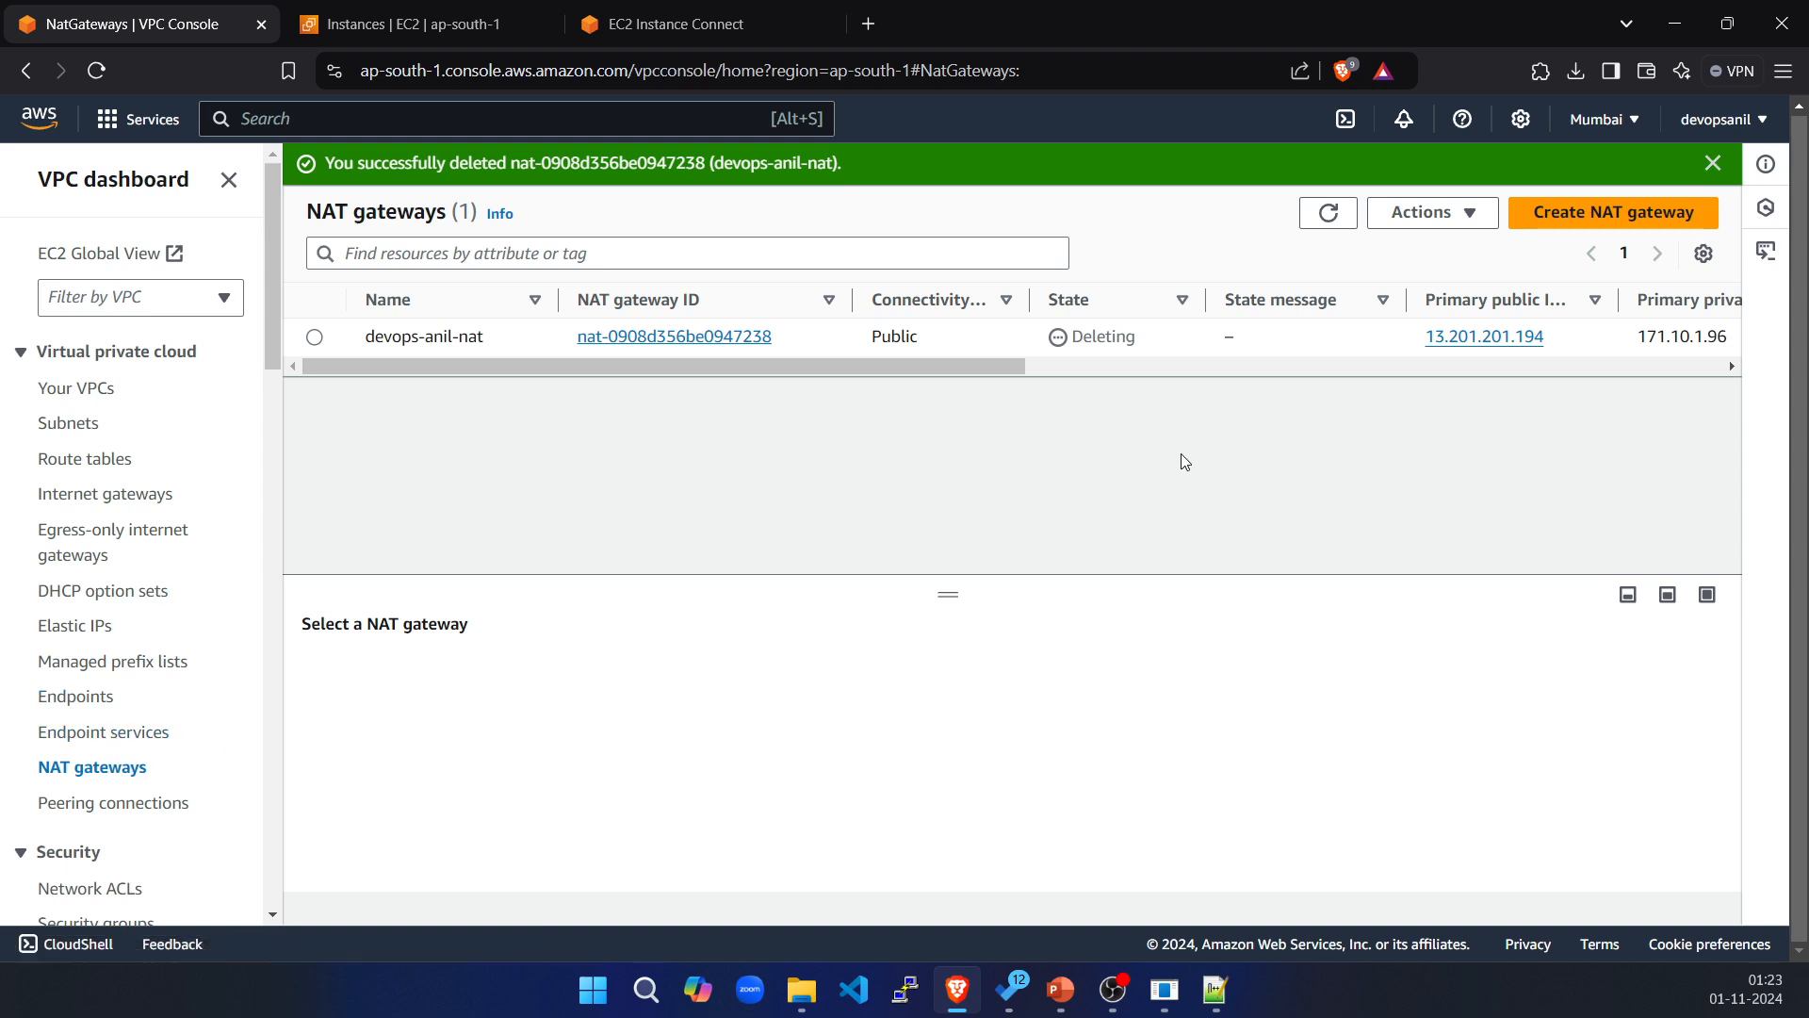
# Try to release the Elastic IP address 13.201.201.194 and close the release dialog.
pyautogui.click(78, 625)
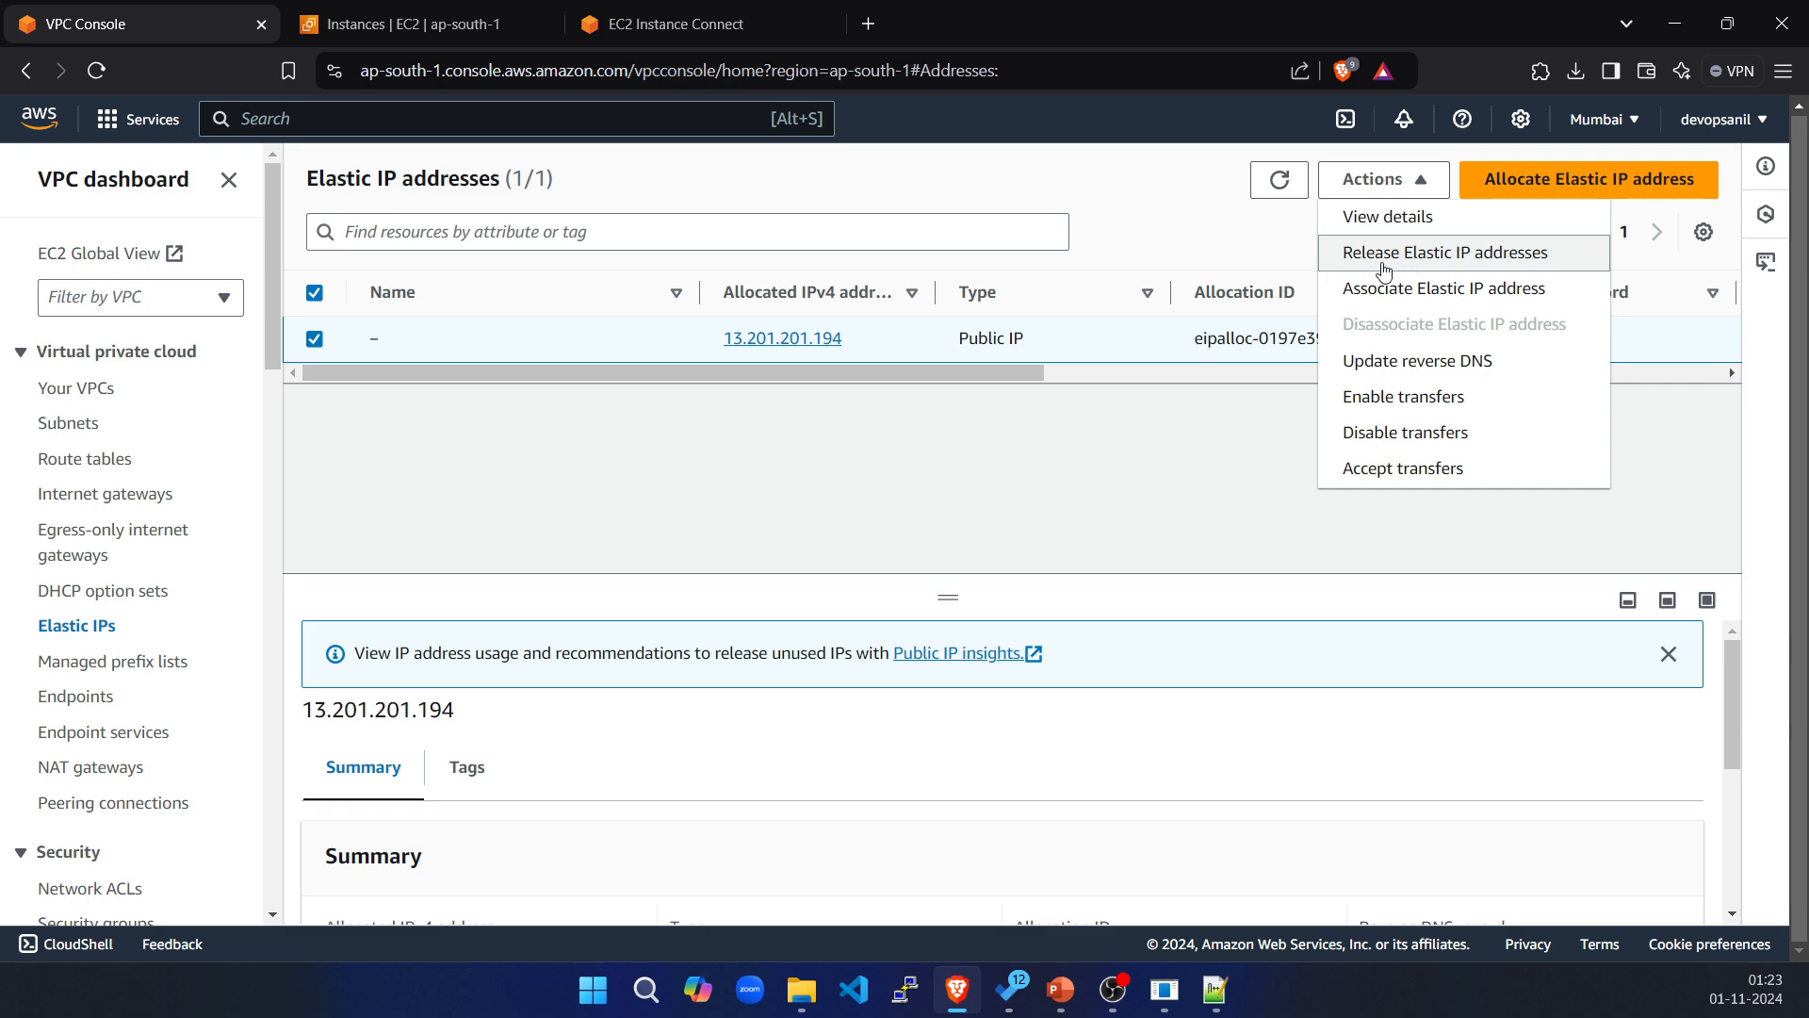
pyautogui.click(1384, 271)
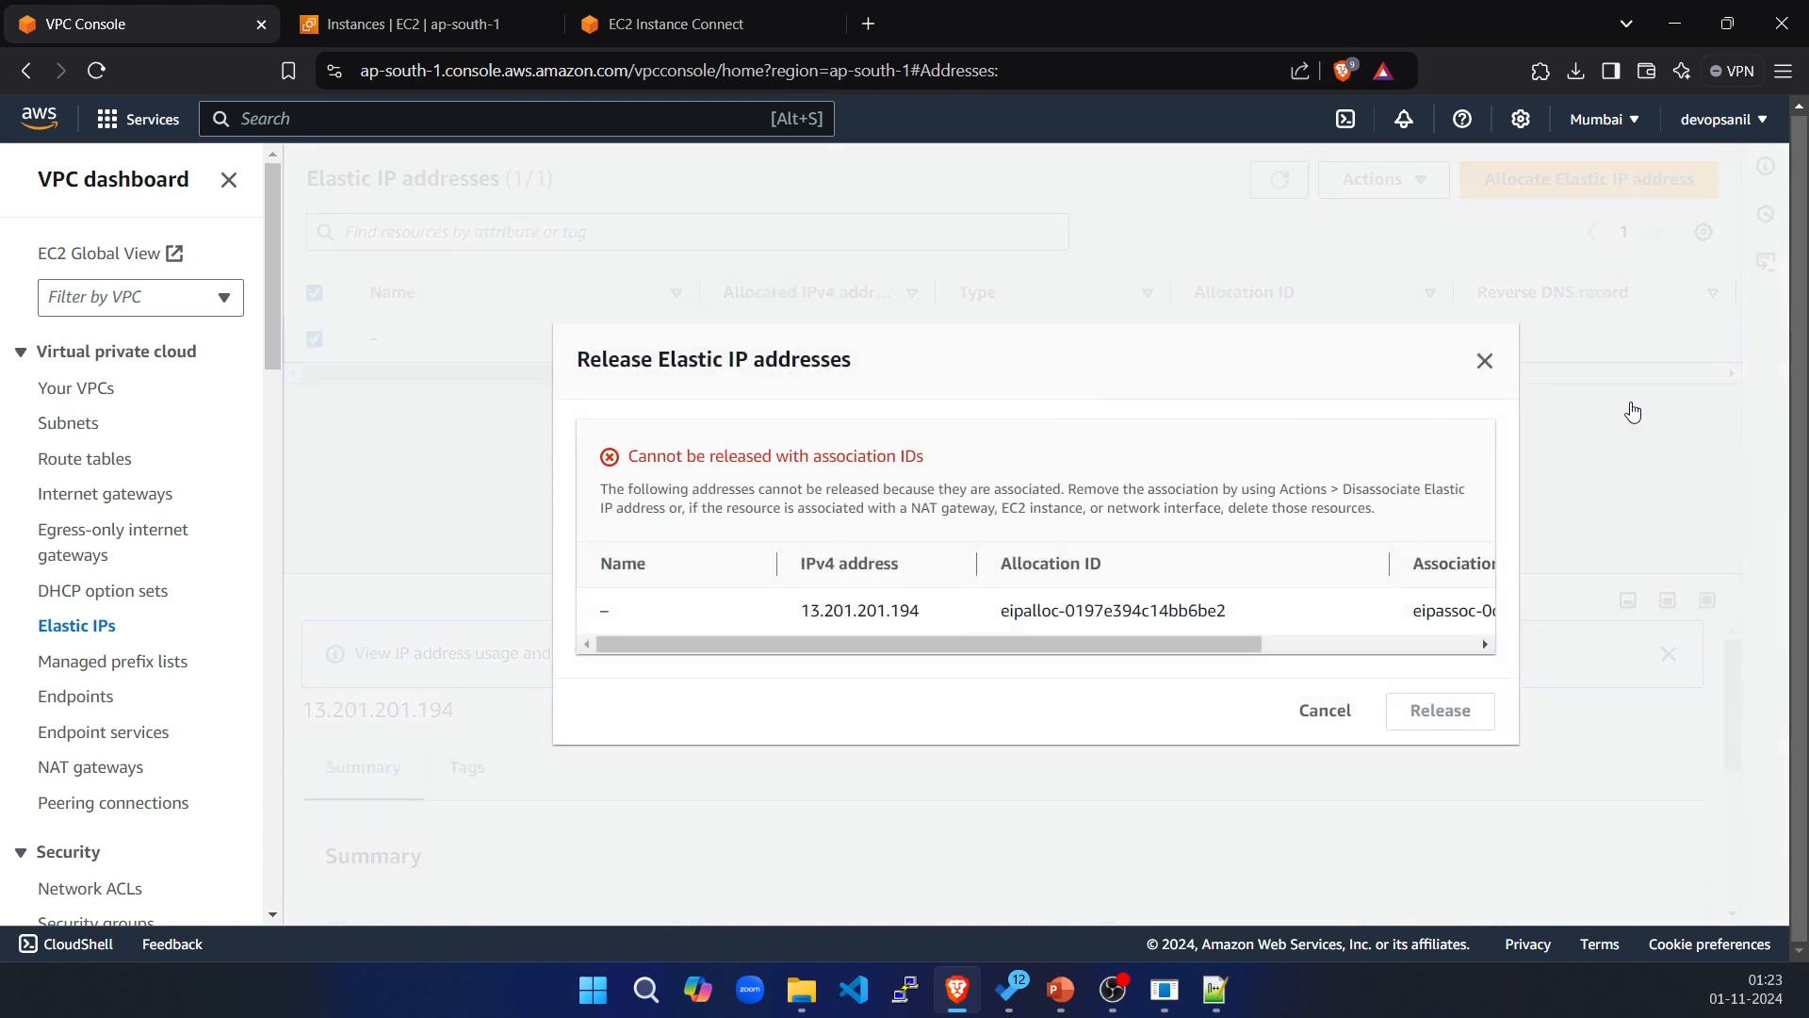
pyautogui.click(1483, 362)
pyautogui.moveTo(989, 375); pyautogui.dragTo(603, 377)
pyautogui.click(1357, 187)
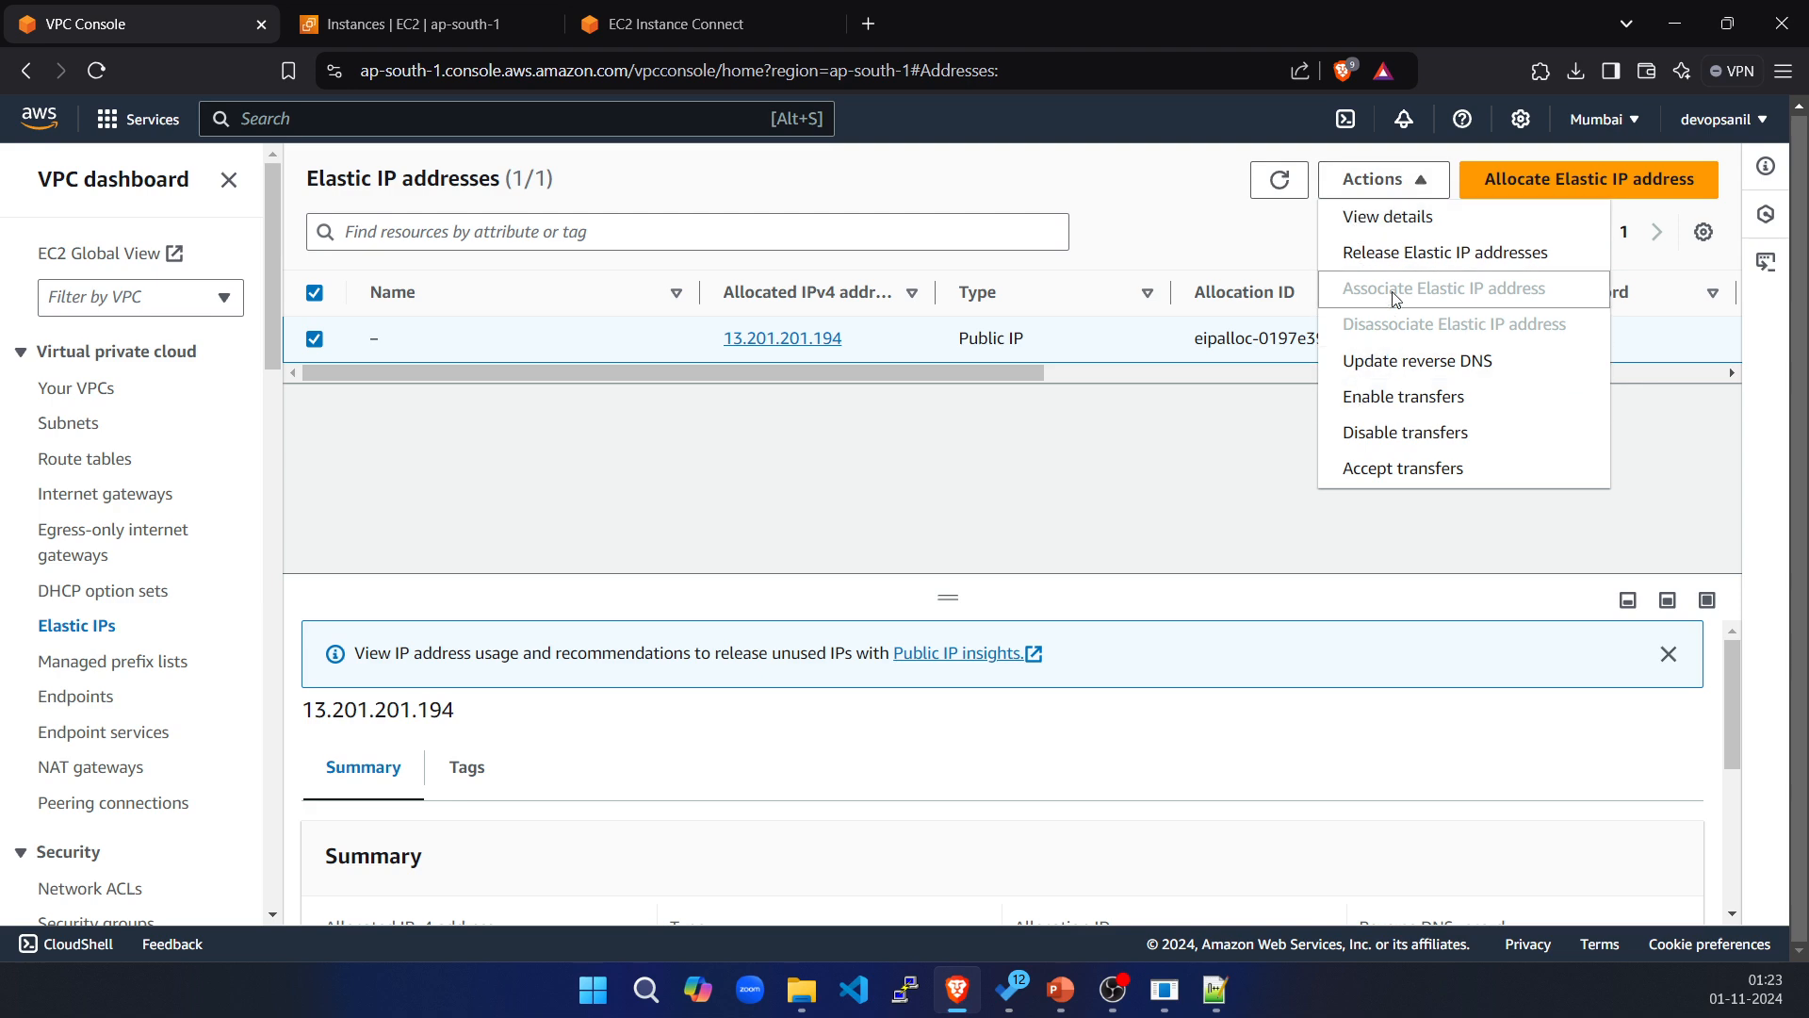
pyautogui.click(1392, 262)
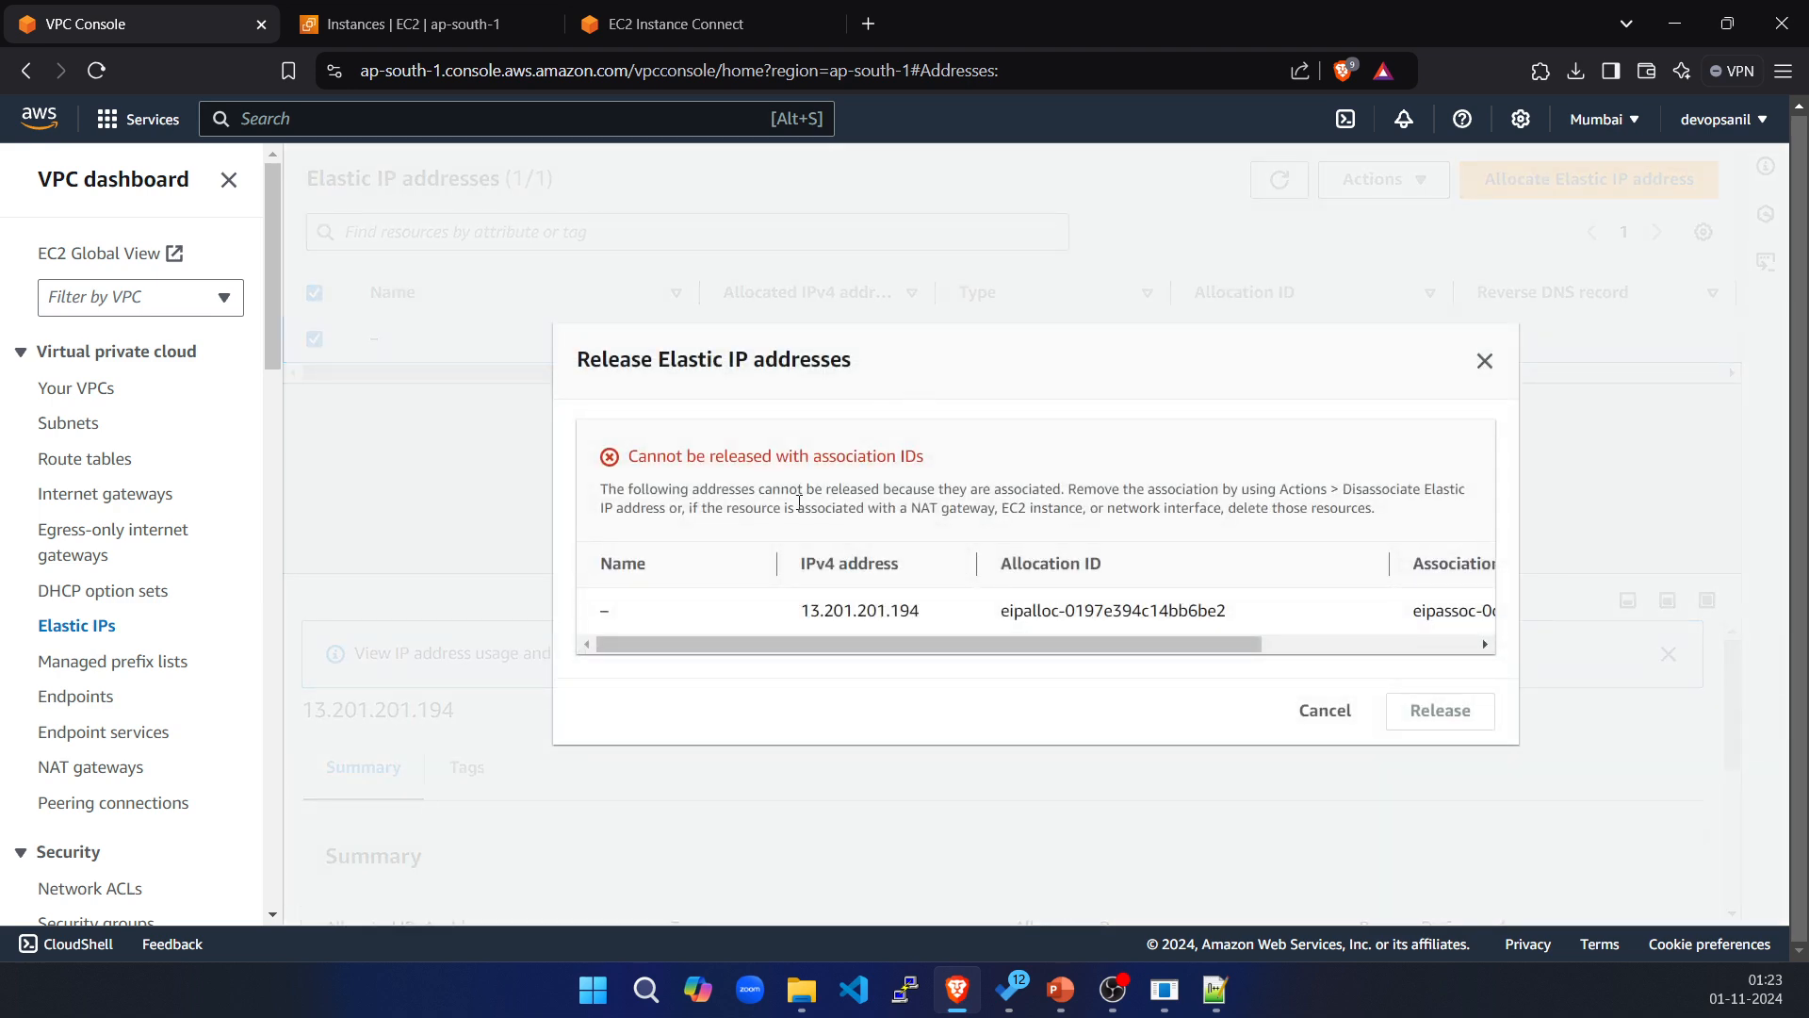
pyautogui.click(1322, 716)
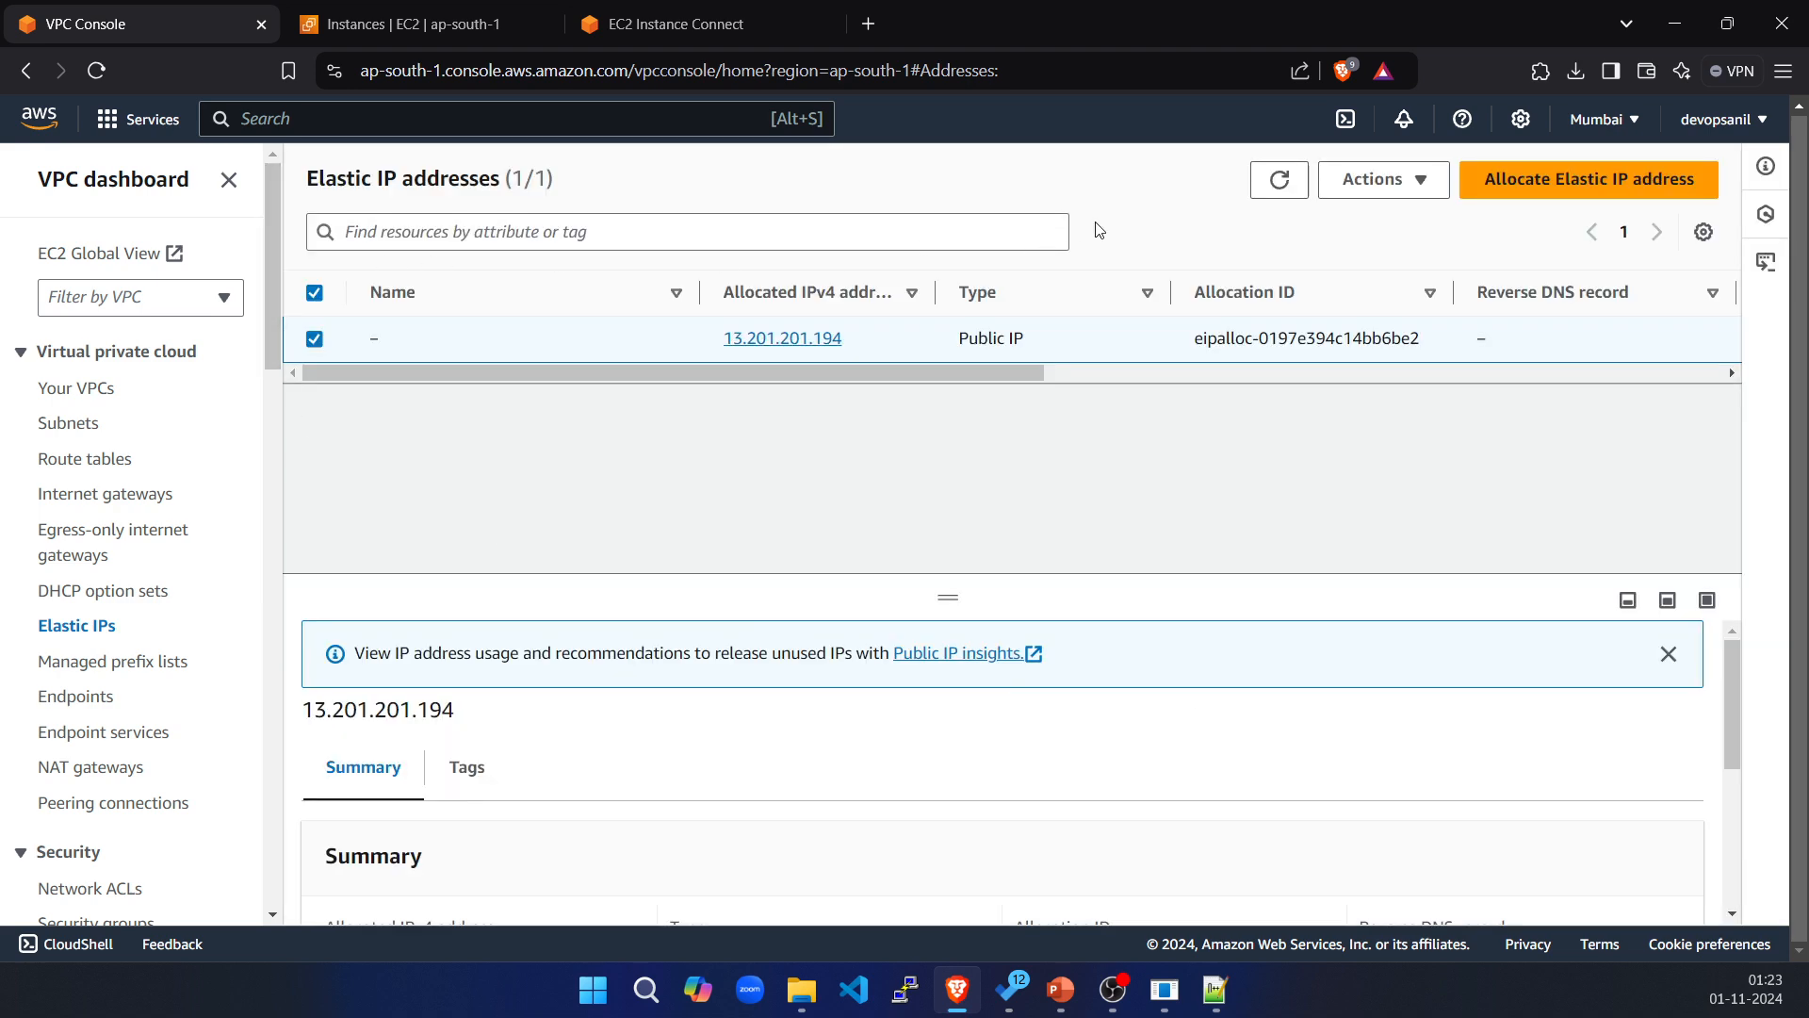
# Refresh the Elastic IP list to examine the address's association ID, and check the deletion state of devops-anil-nat.
pyautogui.click(1277, 182)
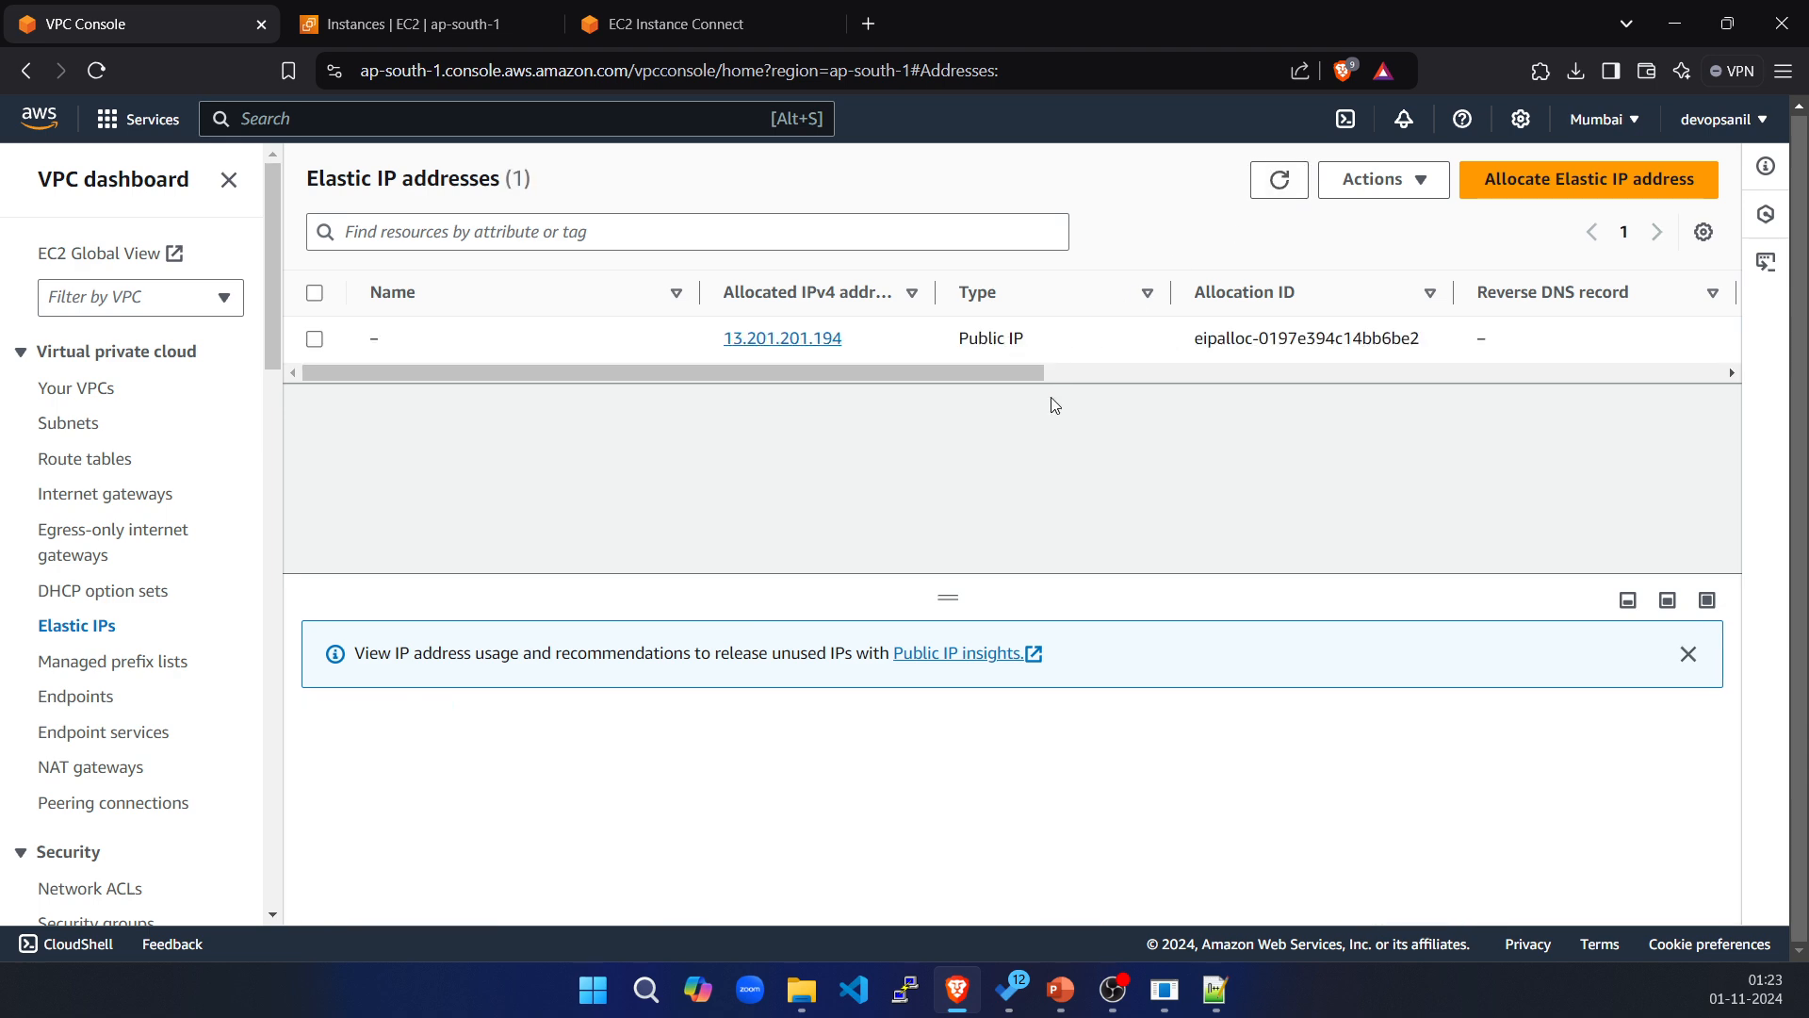
pyautogui.moveTo(1032, 374); pyautogui.dragTo(1780, 394)
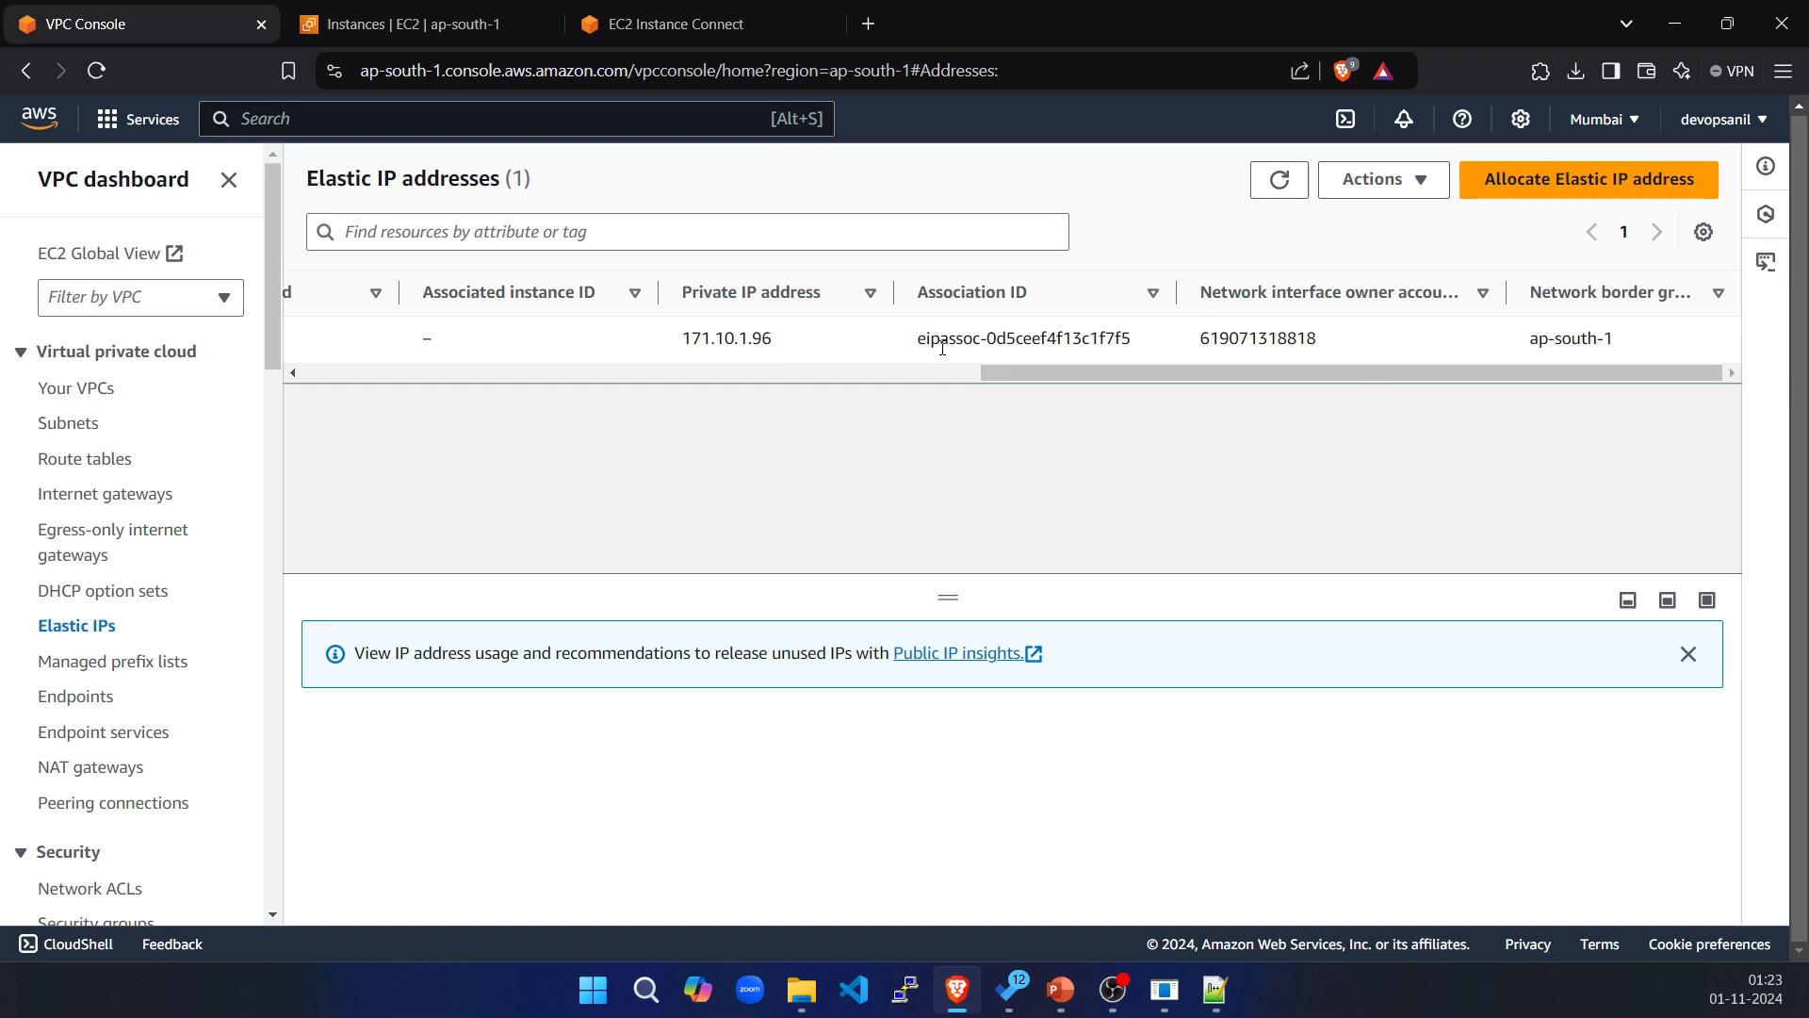
pyautogui.moveTo(940, 341); pyautogui.dragTo(1056, 341)
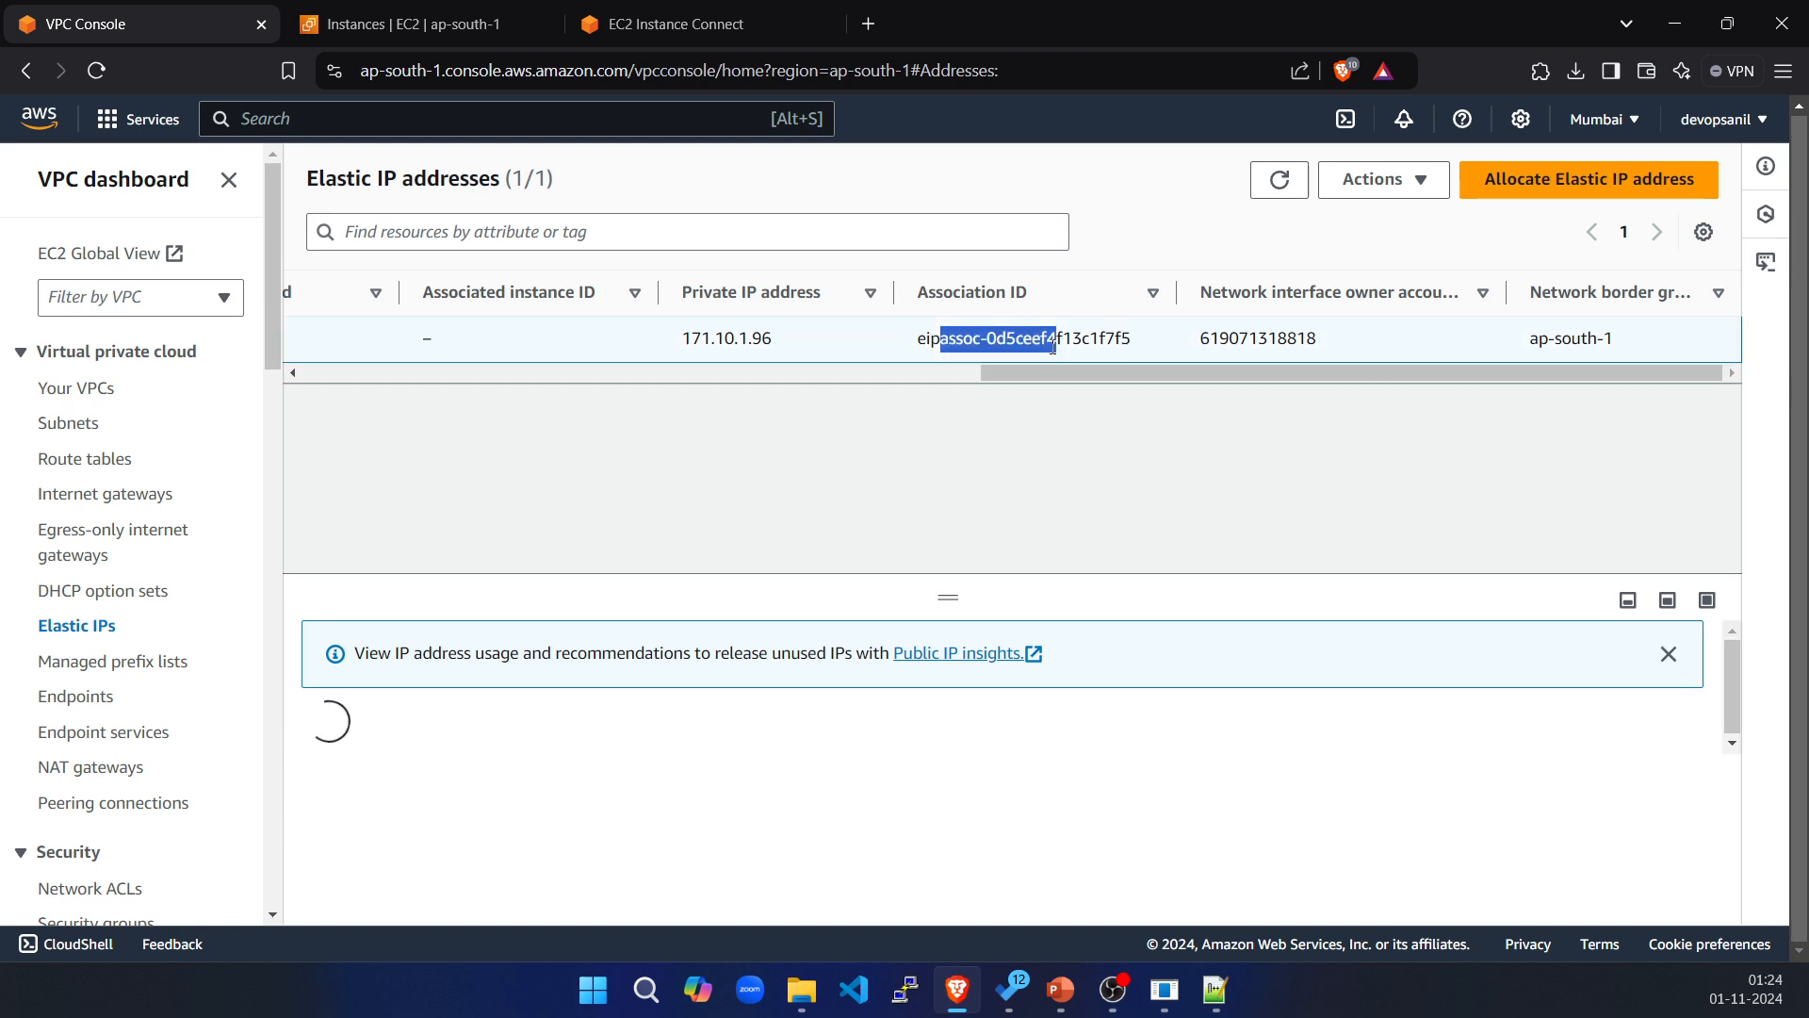
pyautogui.moveTo(1182, 377); pyautogui.dragTo(280, 388)
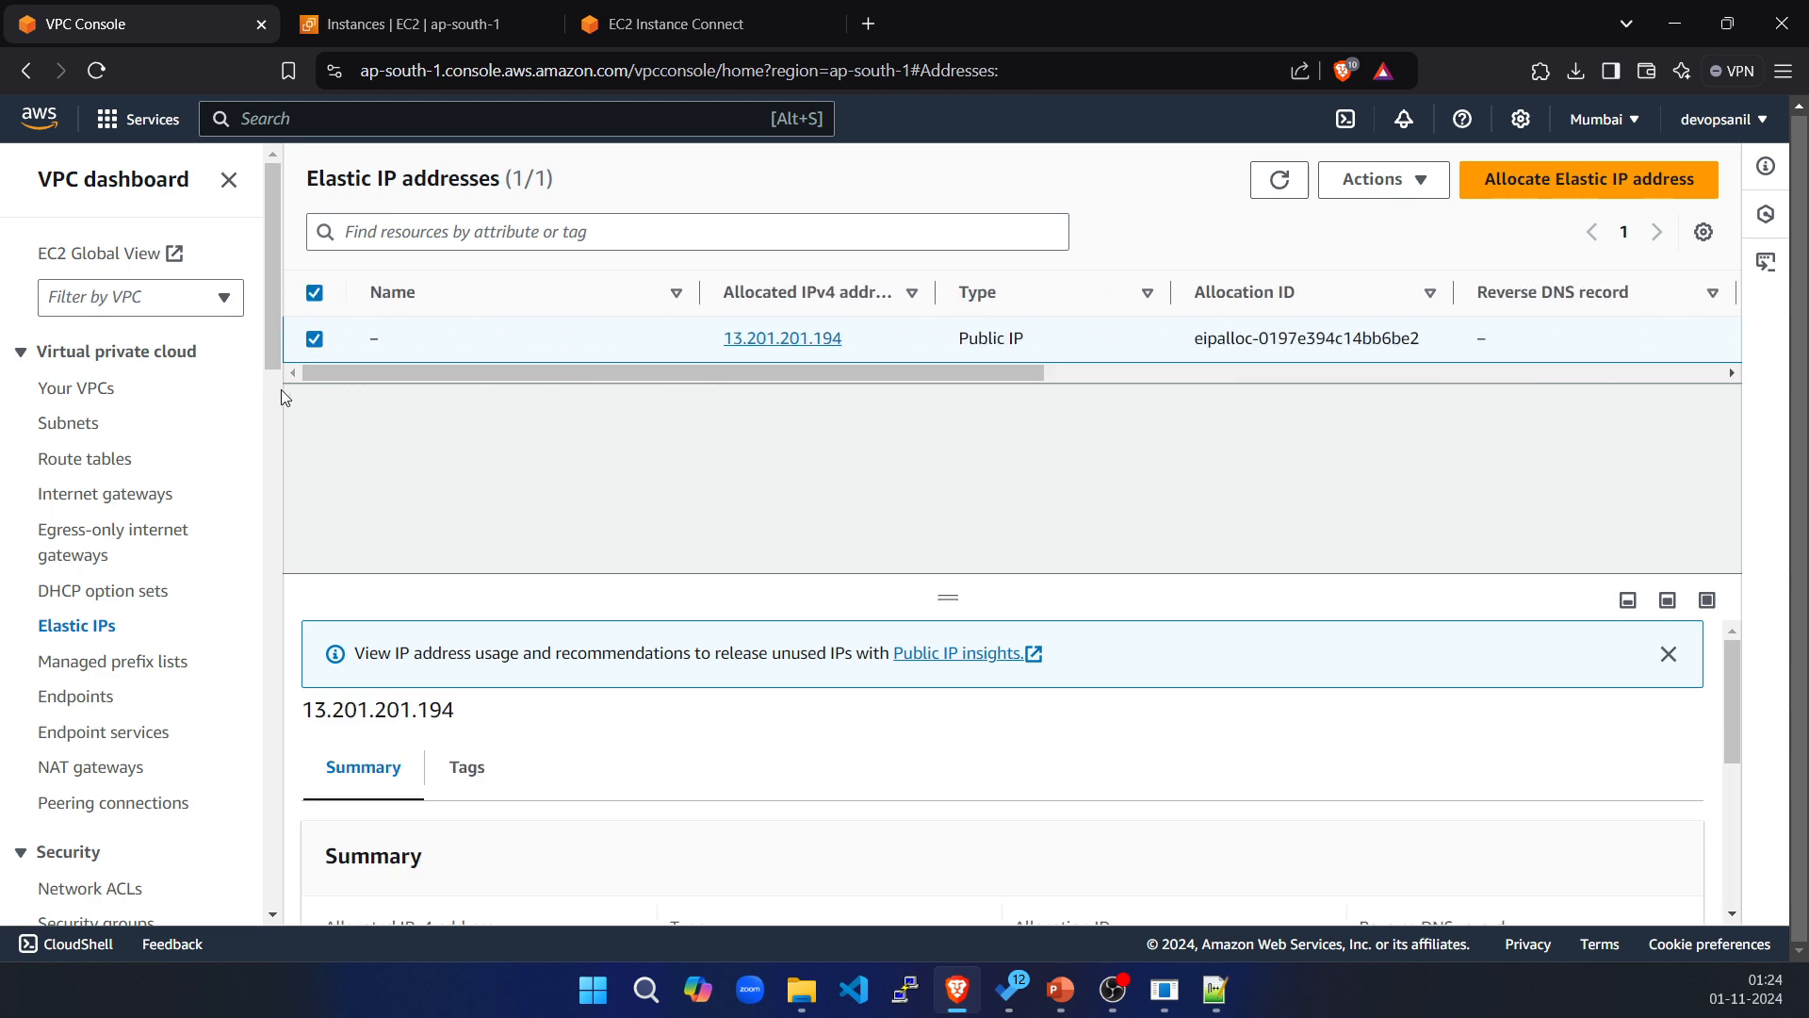
pyautogui.click(112, 771)
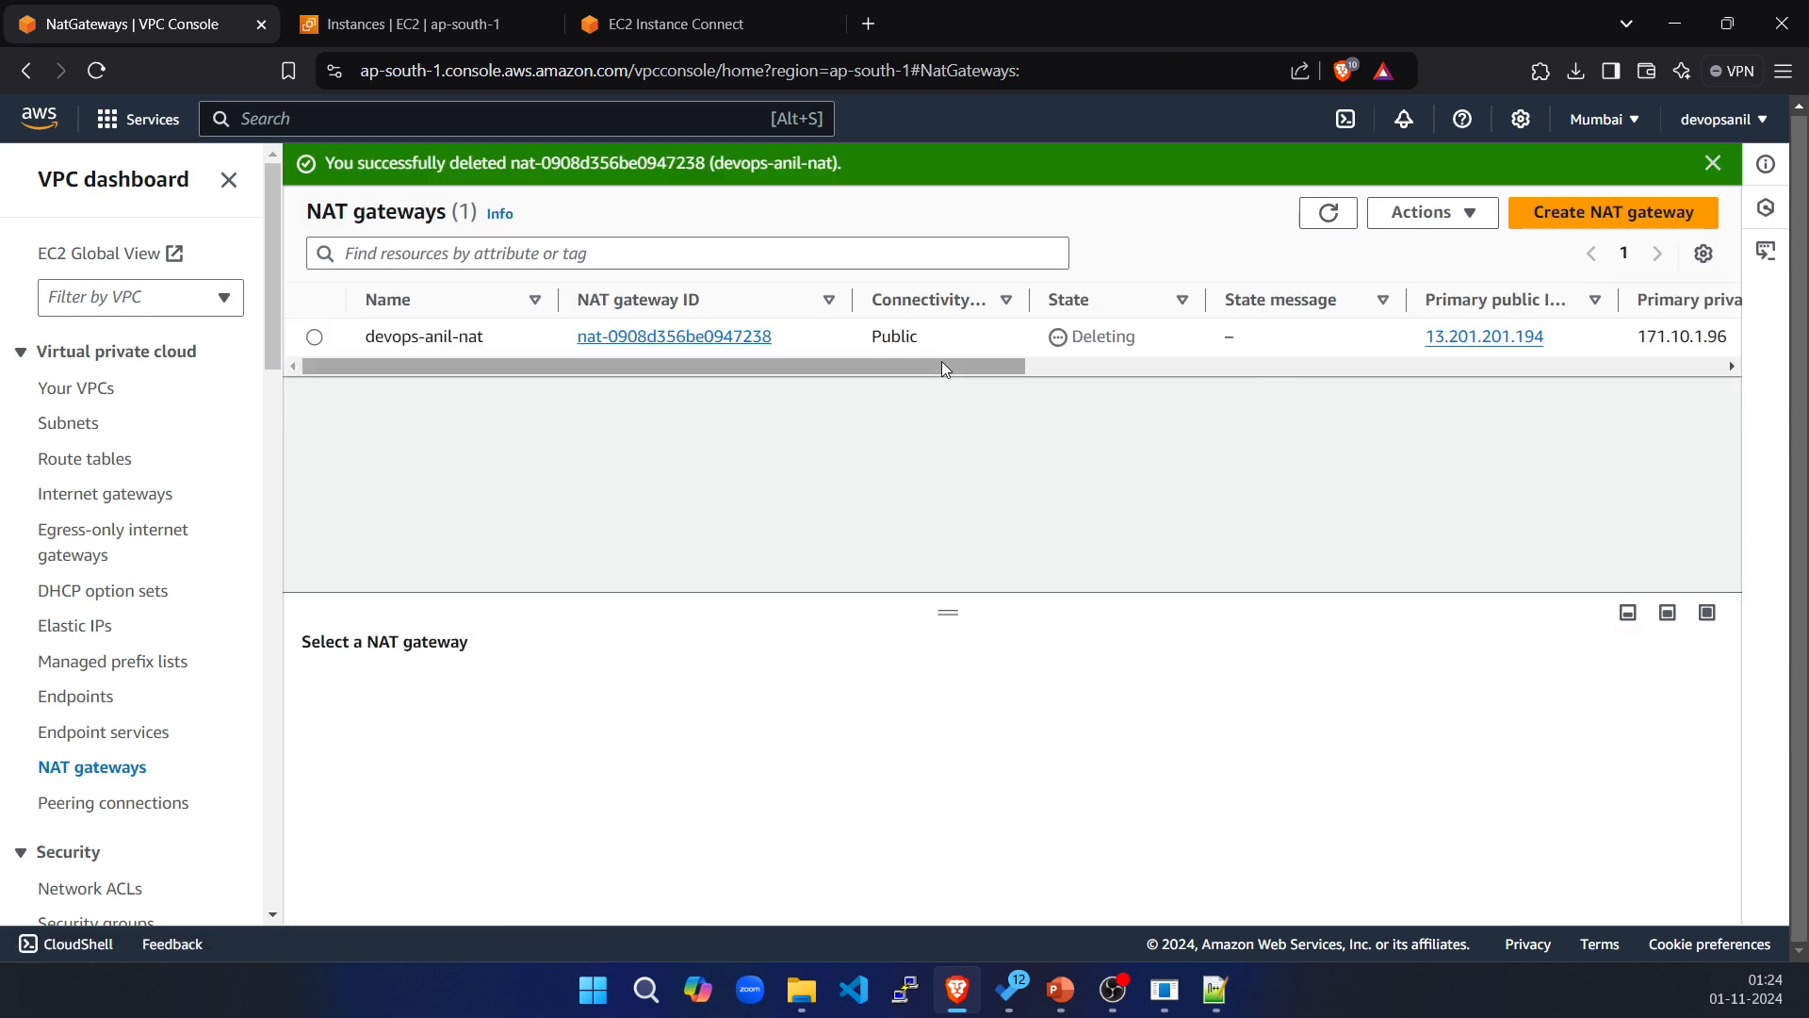
# Return to the Elastic IP list, refresh it, reselect 13.201.201.194 and try again to release it.
pyautogui.click(105, 626)
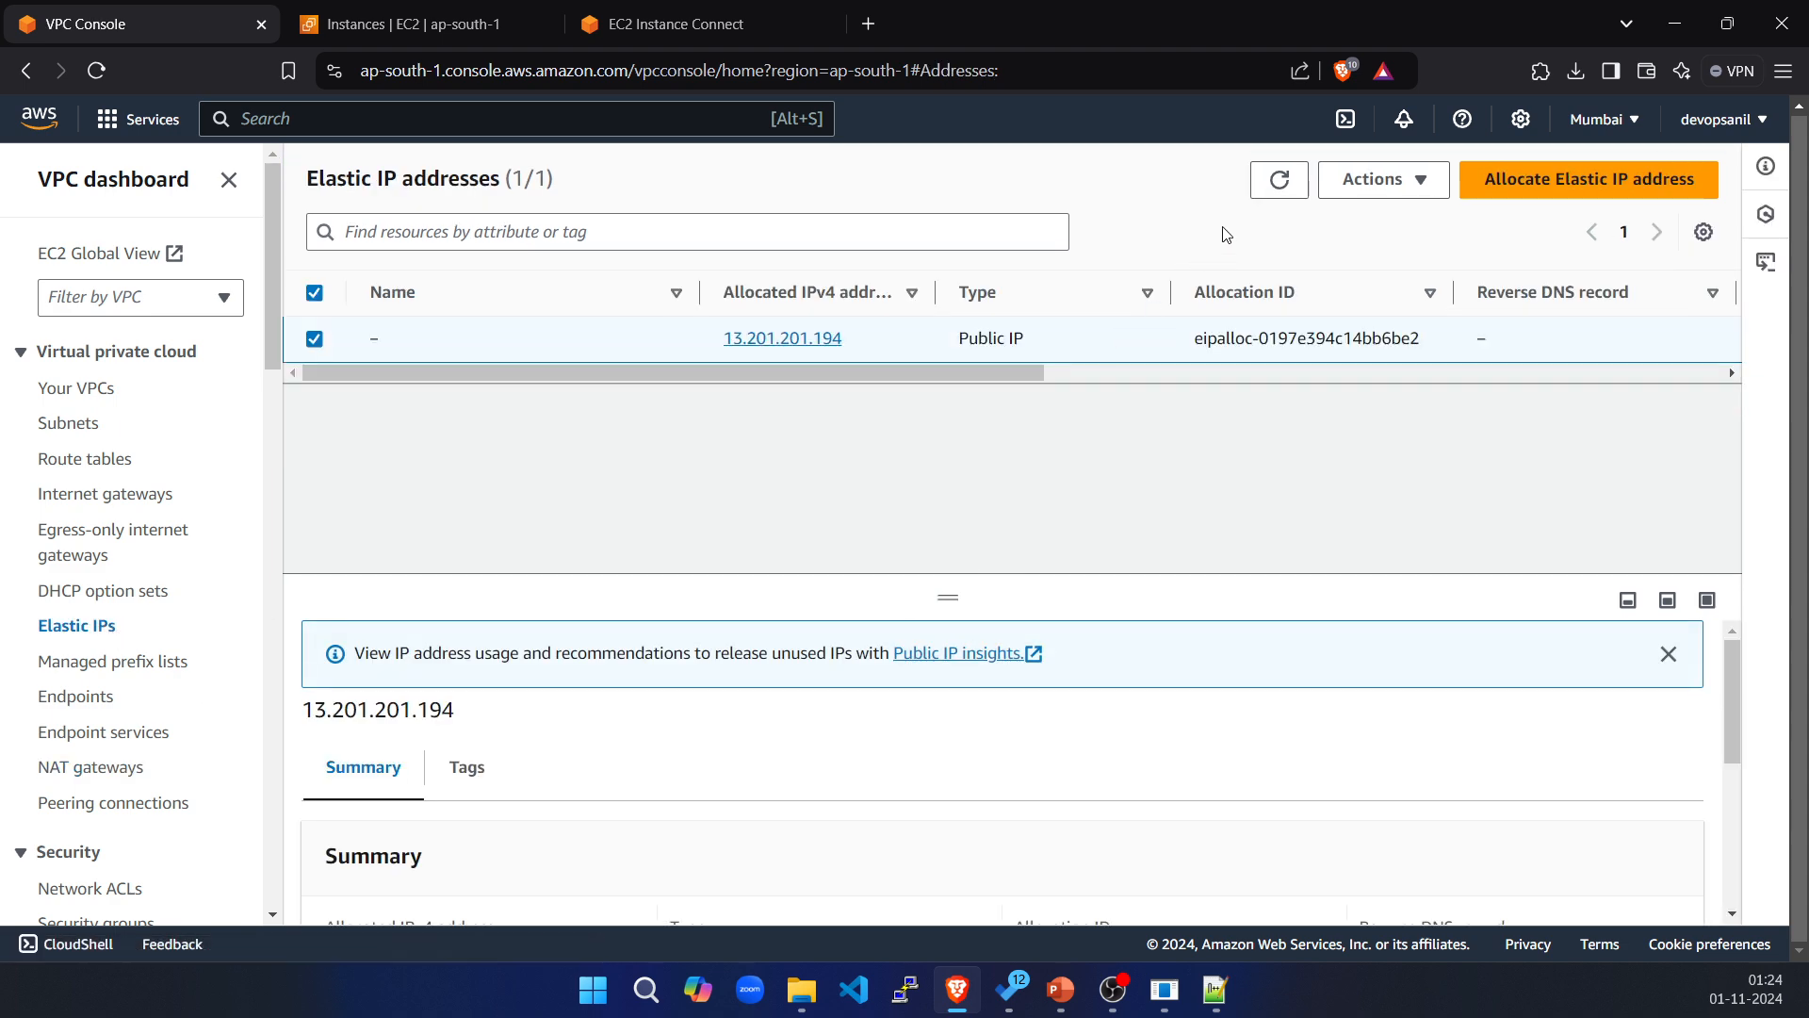
pyautogui.click(1273, 185)
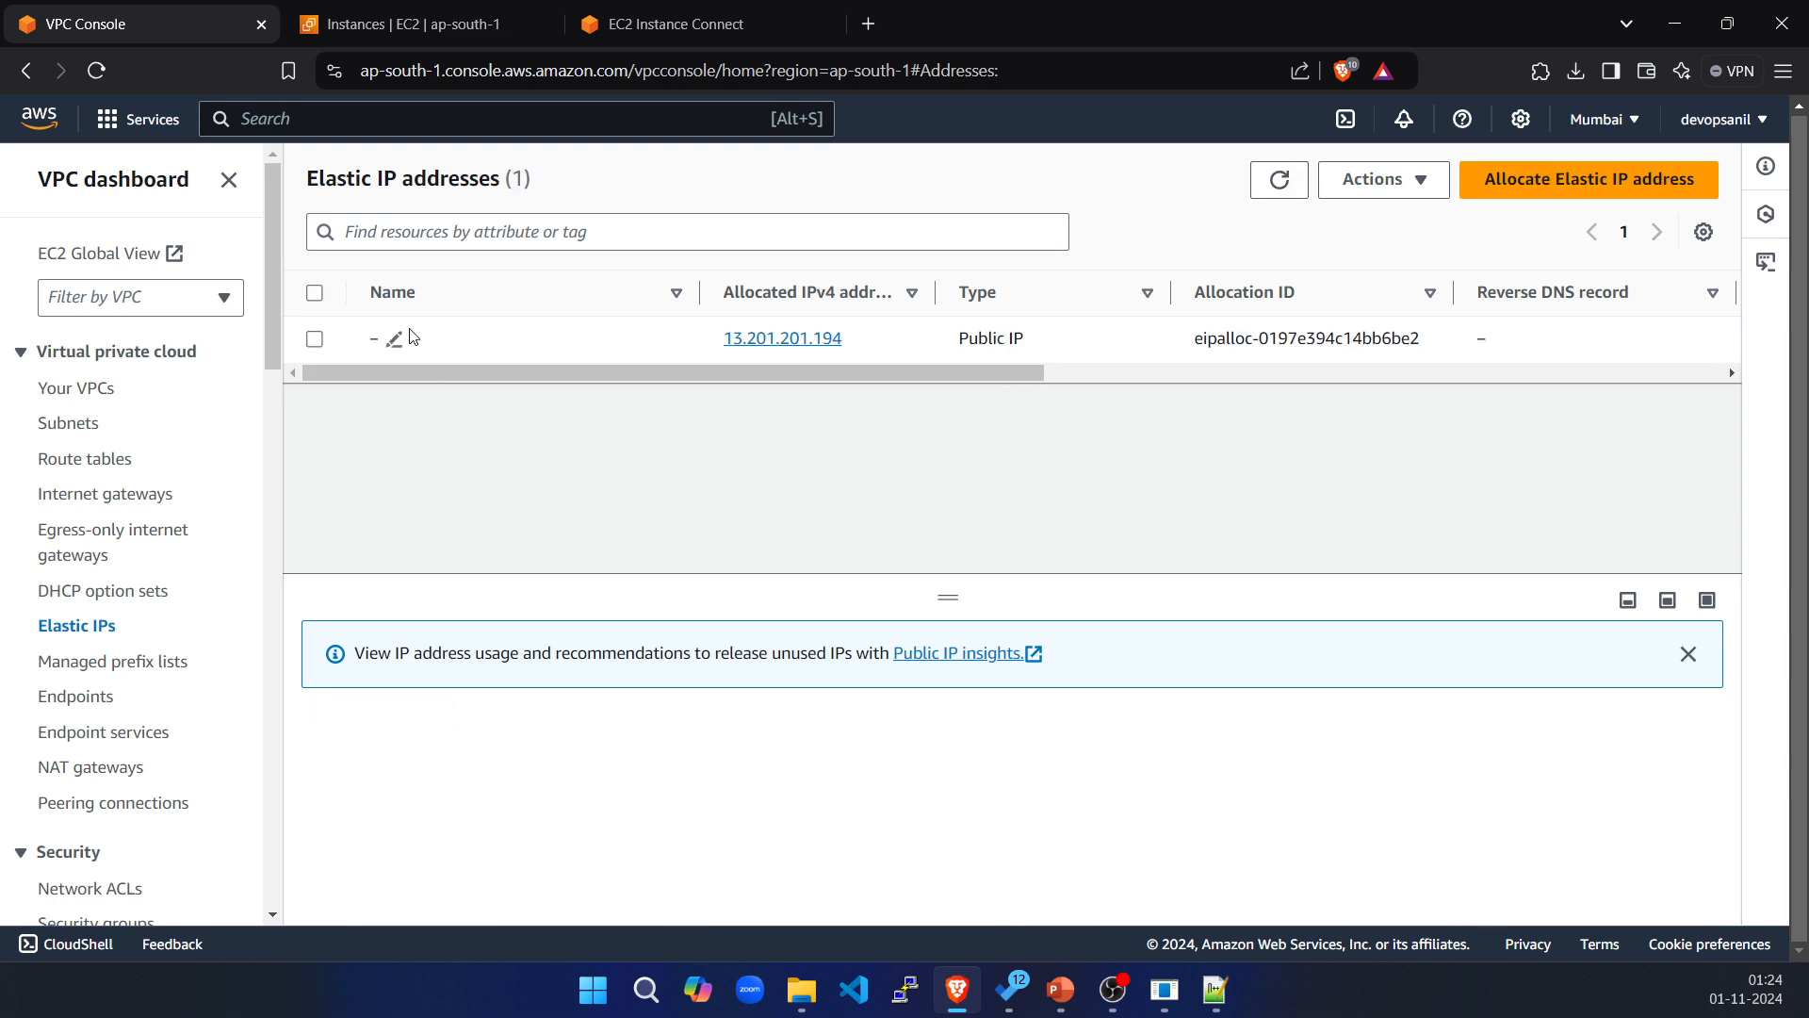
pyautogui.click(315, 339)
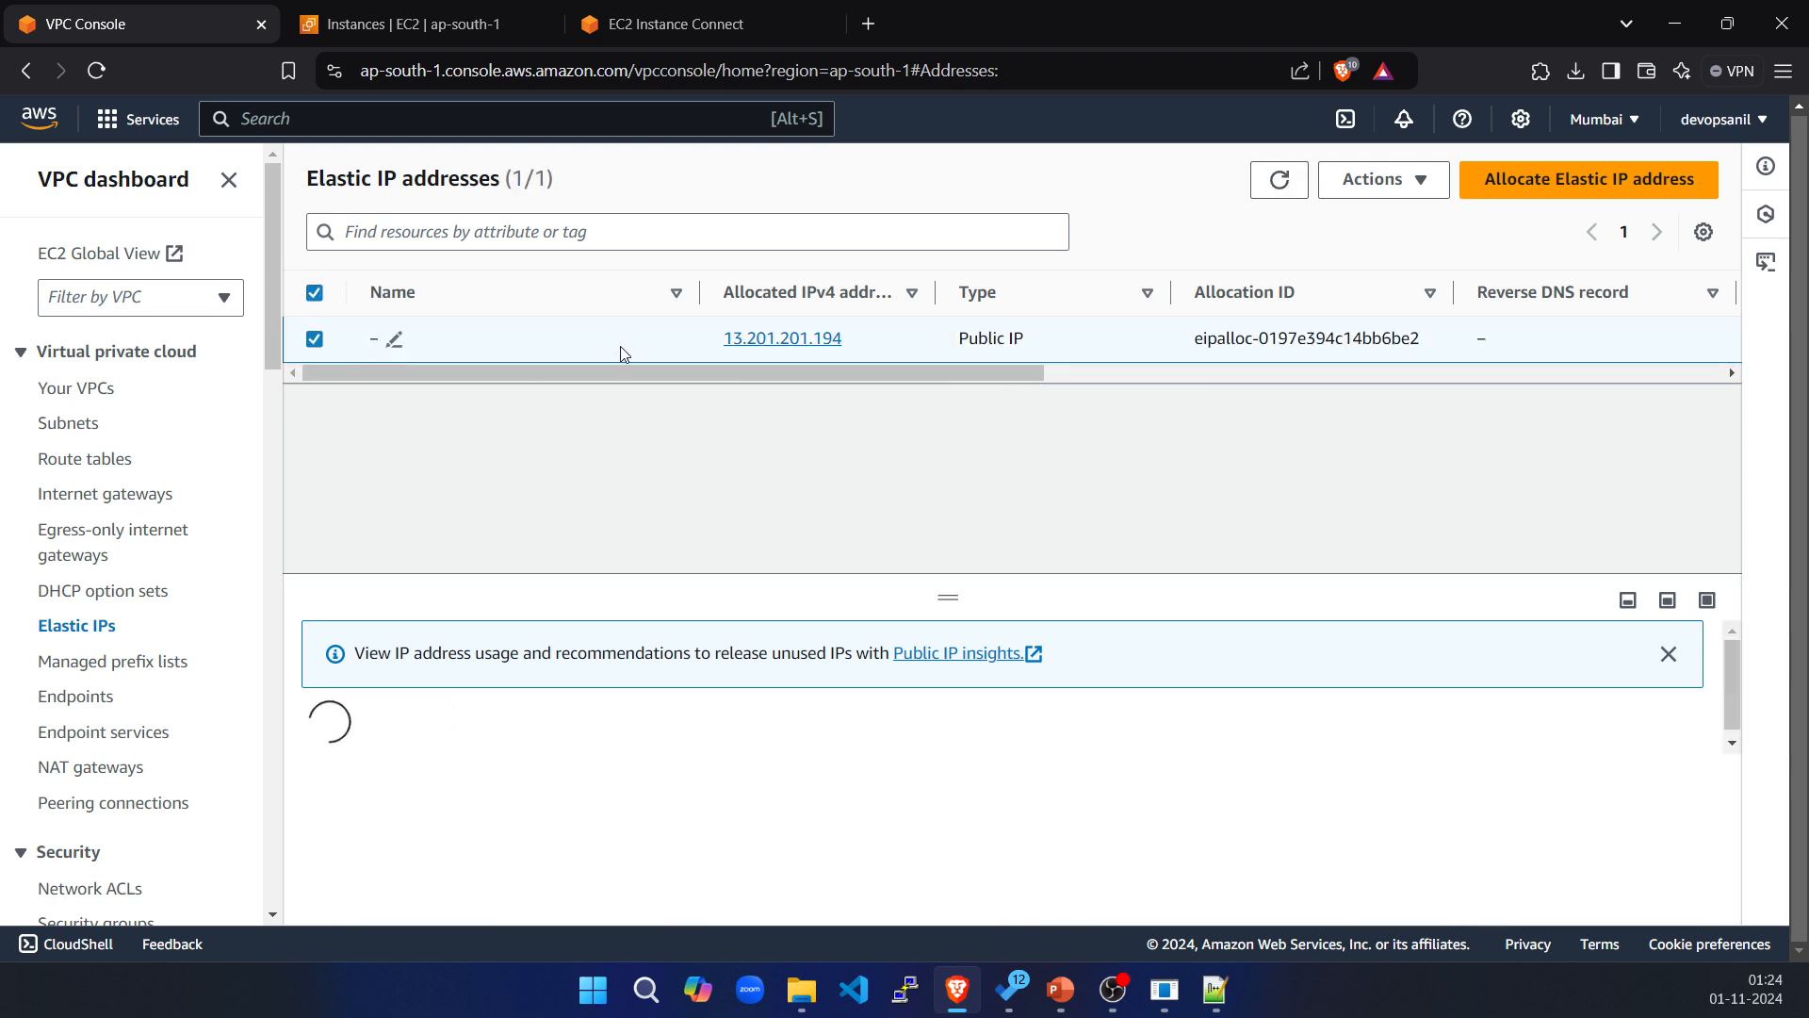
pyautogui.click(1417, 180)
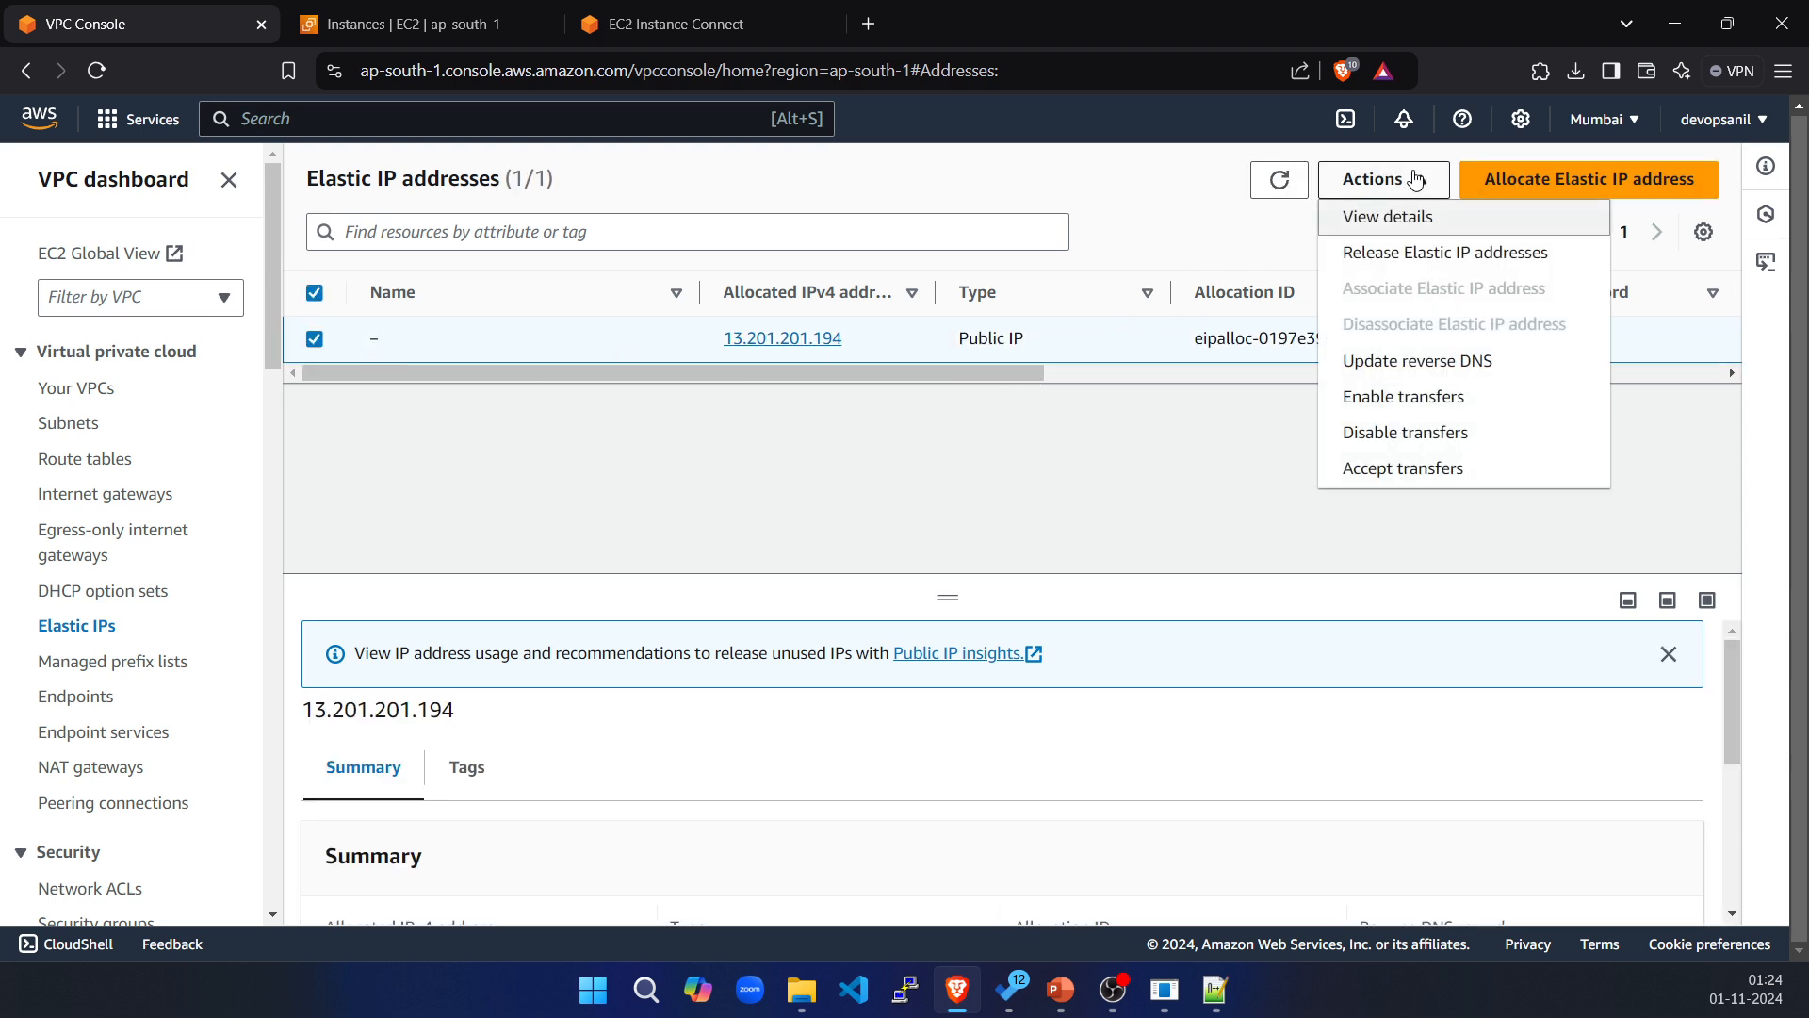
pyautogui.click(1409, 253)
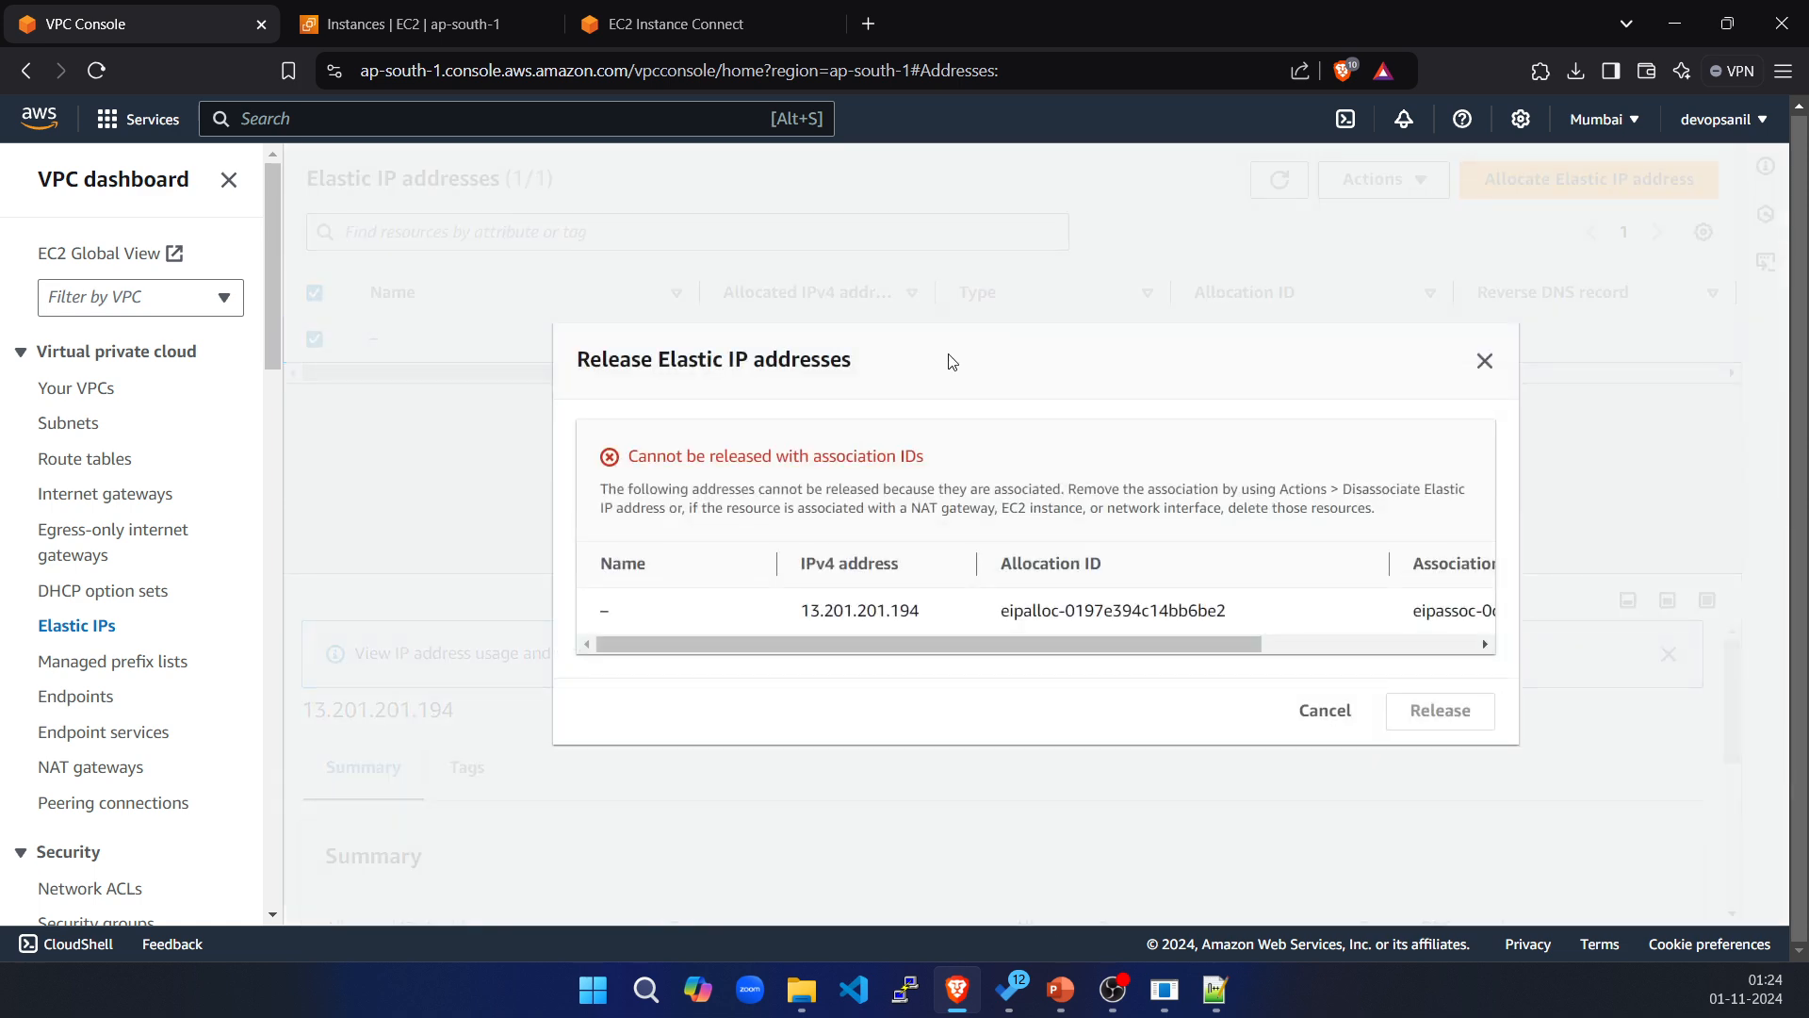
pyautogui.moveTo(1170, 637); pyautogui.dragTo(1410, 639)
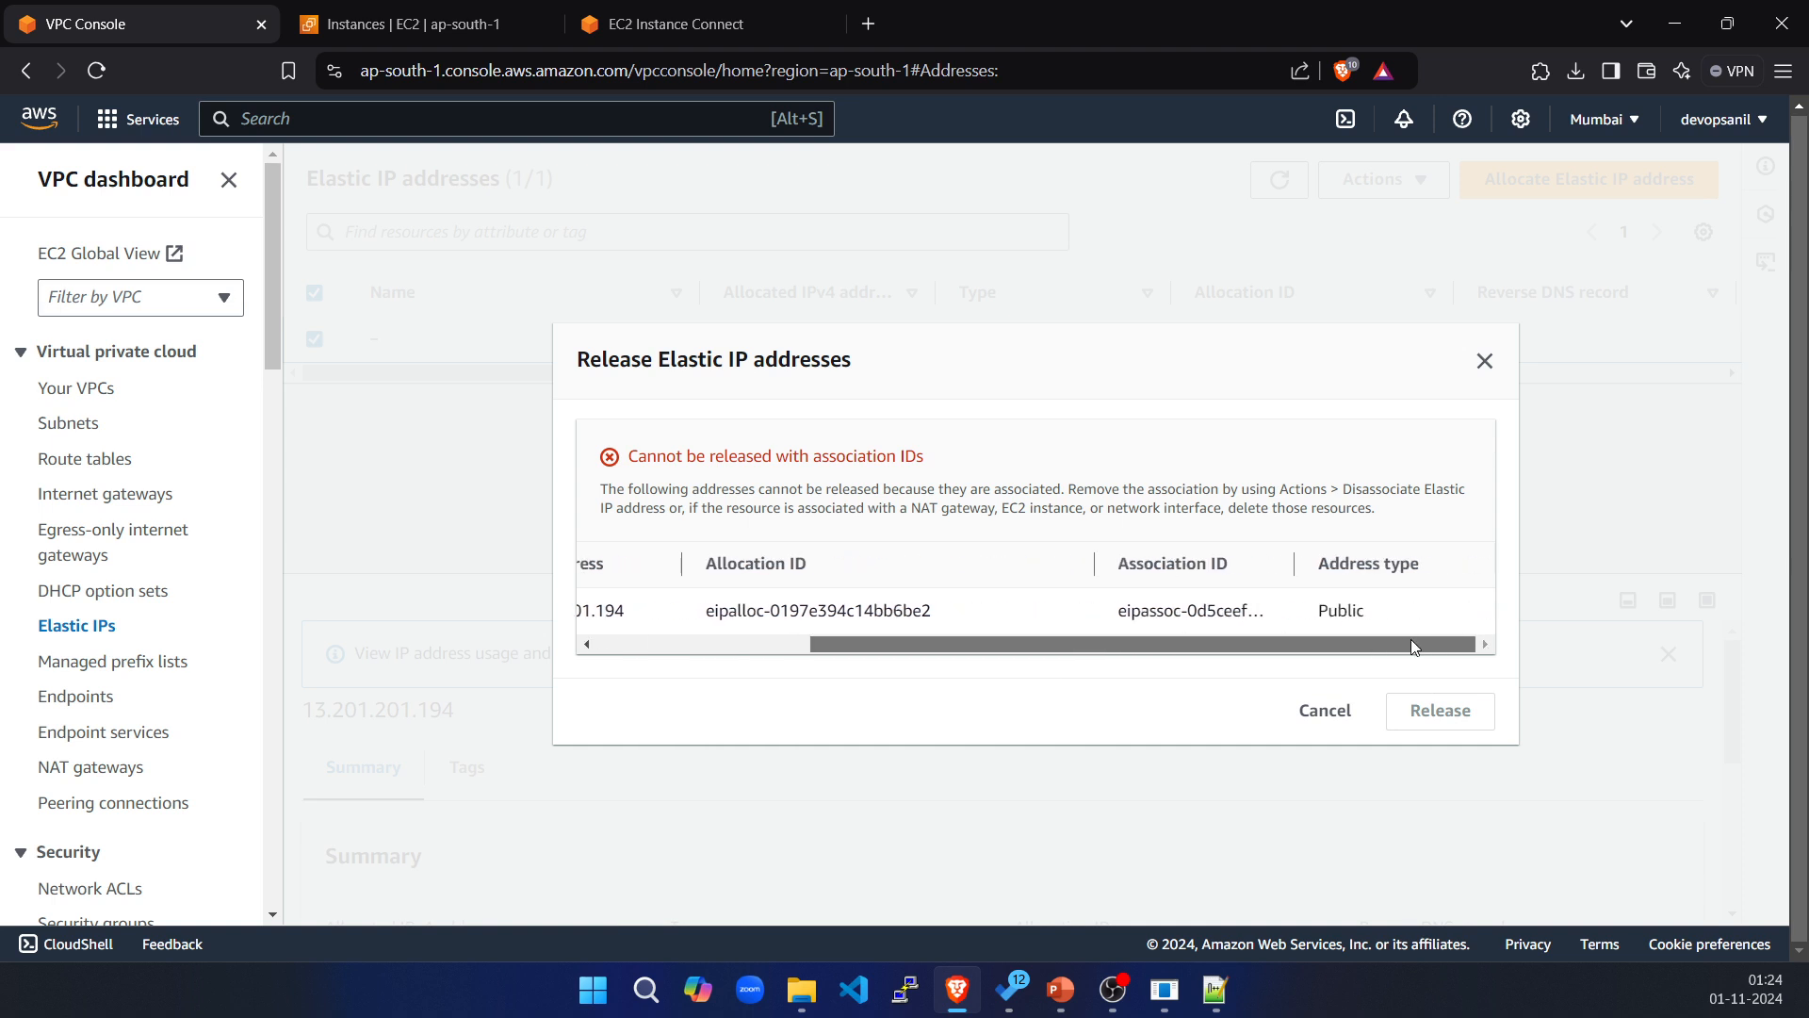
pyautogui.click(1317, 720)
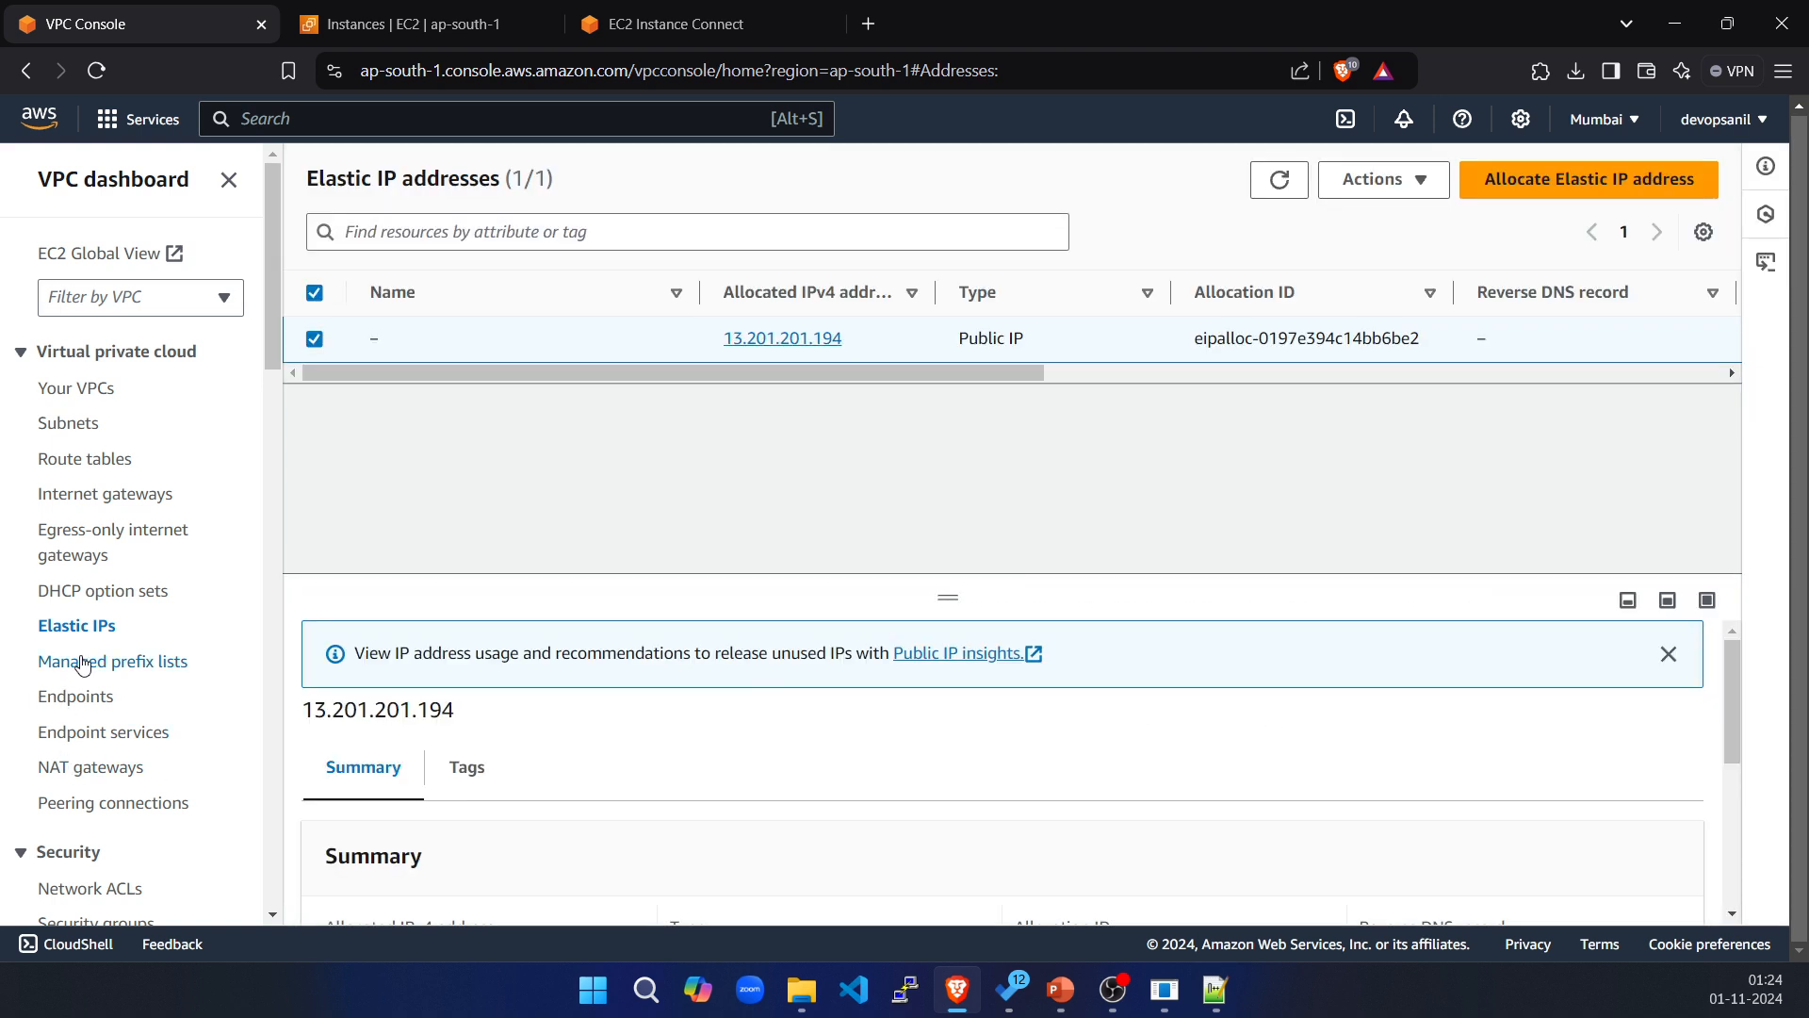
# Check the state and details of devops-anil-nat in the NAT gateways list.
pyautogui.click(90, 767)
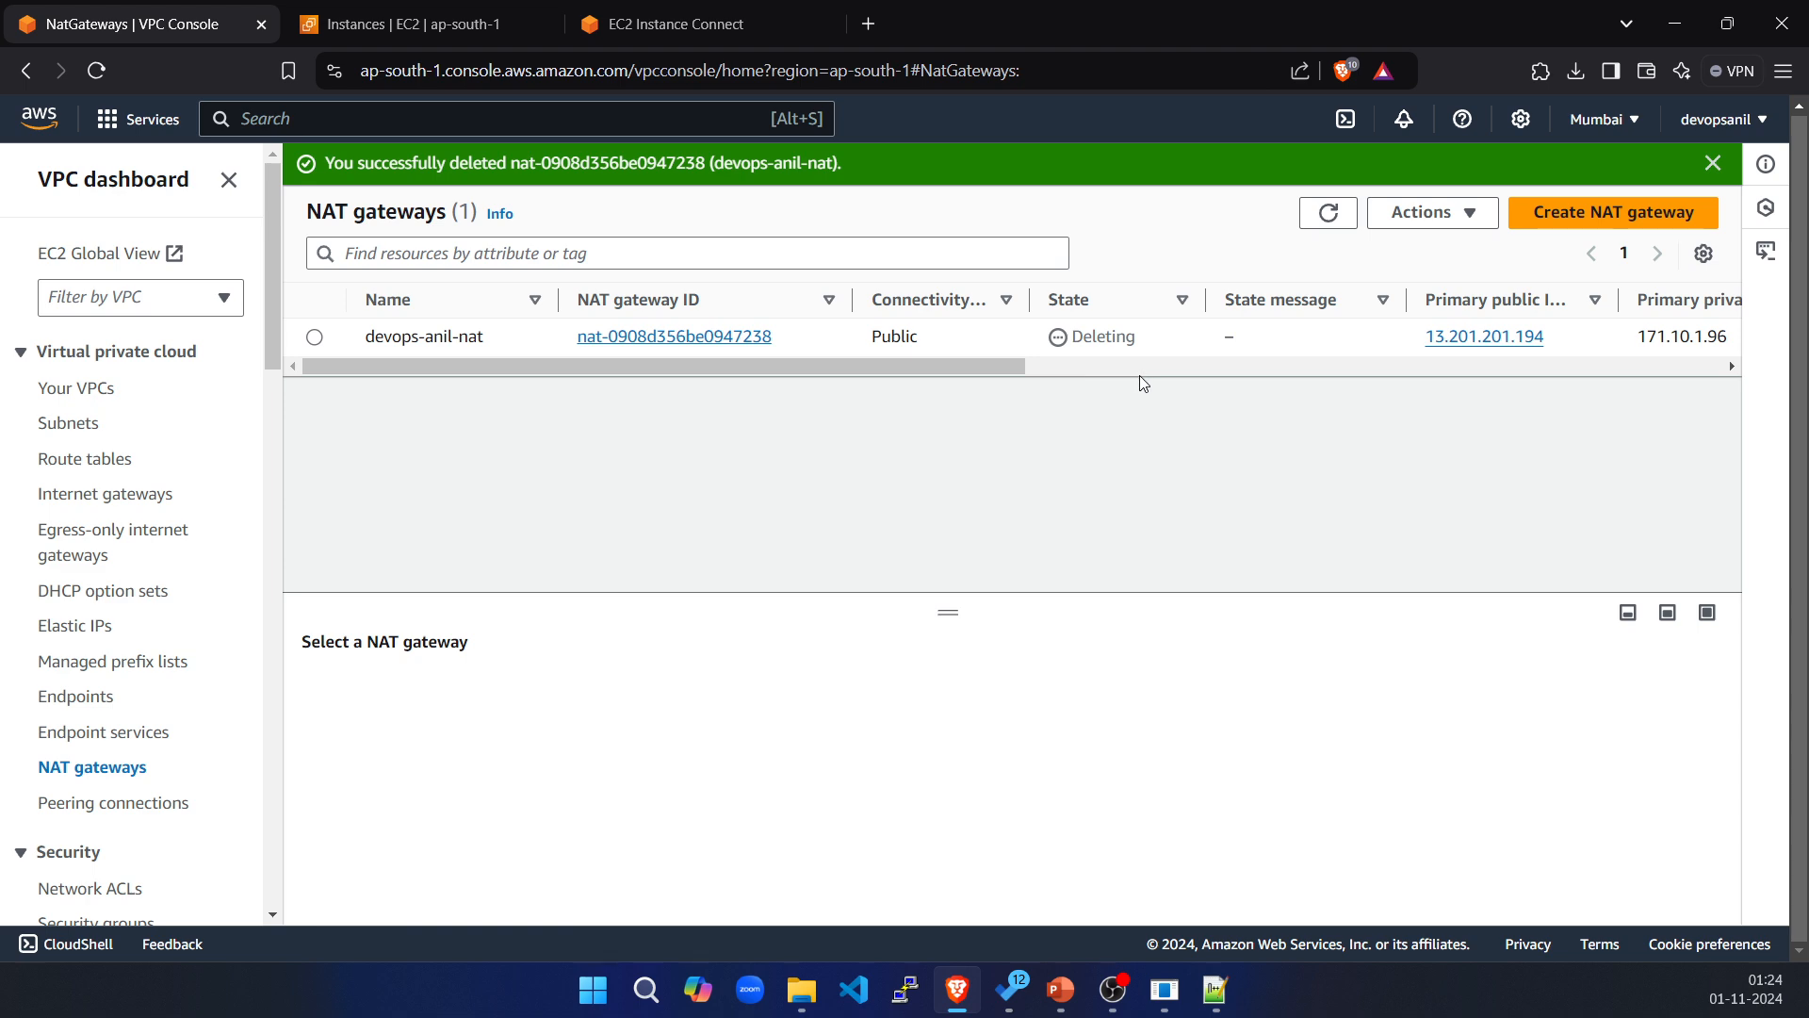
pyautogui.moveTo(986, 370)
pyautogui.mouseDown()
pyautogui.moveTo(1377, 384)
pyautogui.moveTo(980, 372)
pyautogui.mouseUp()
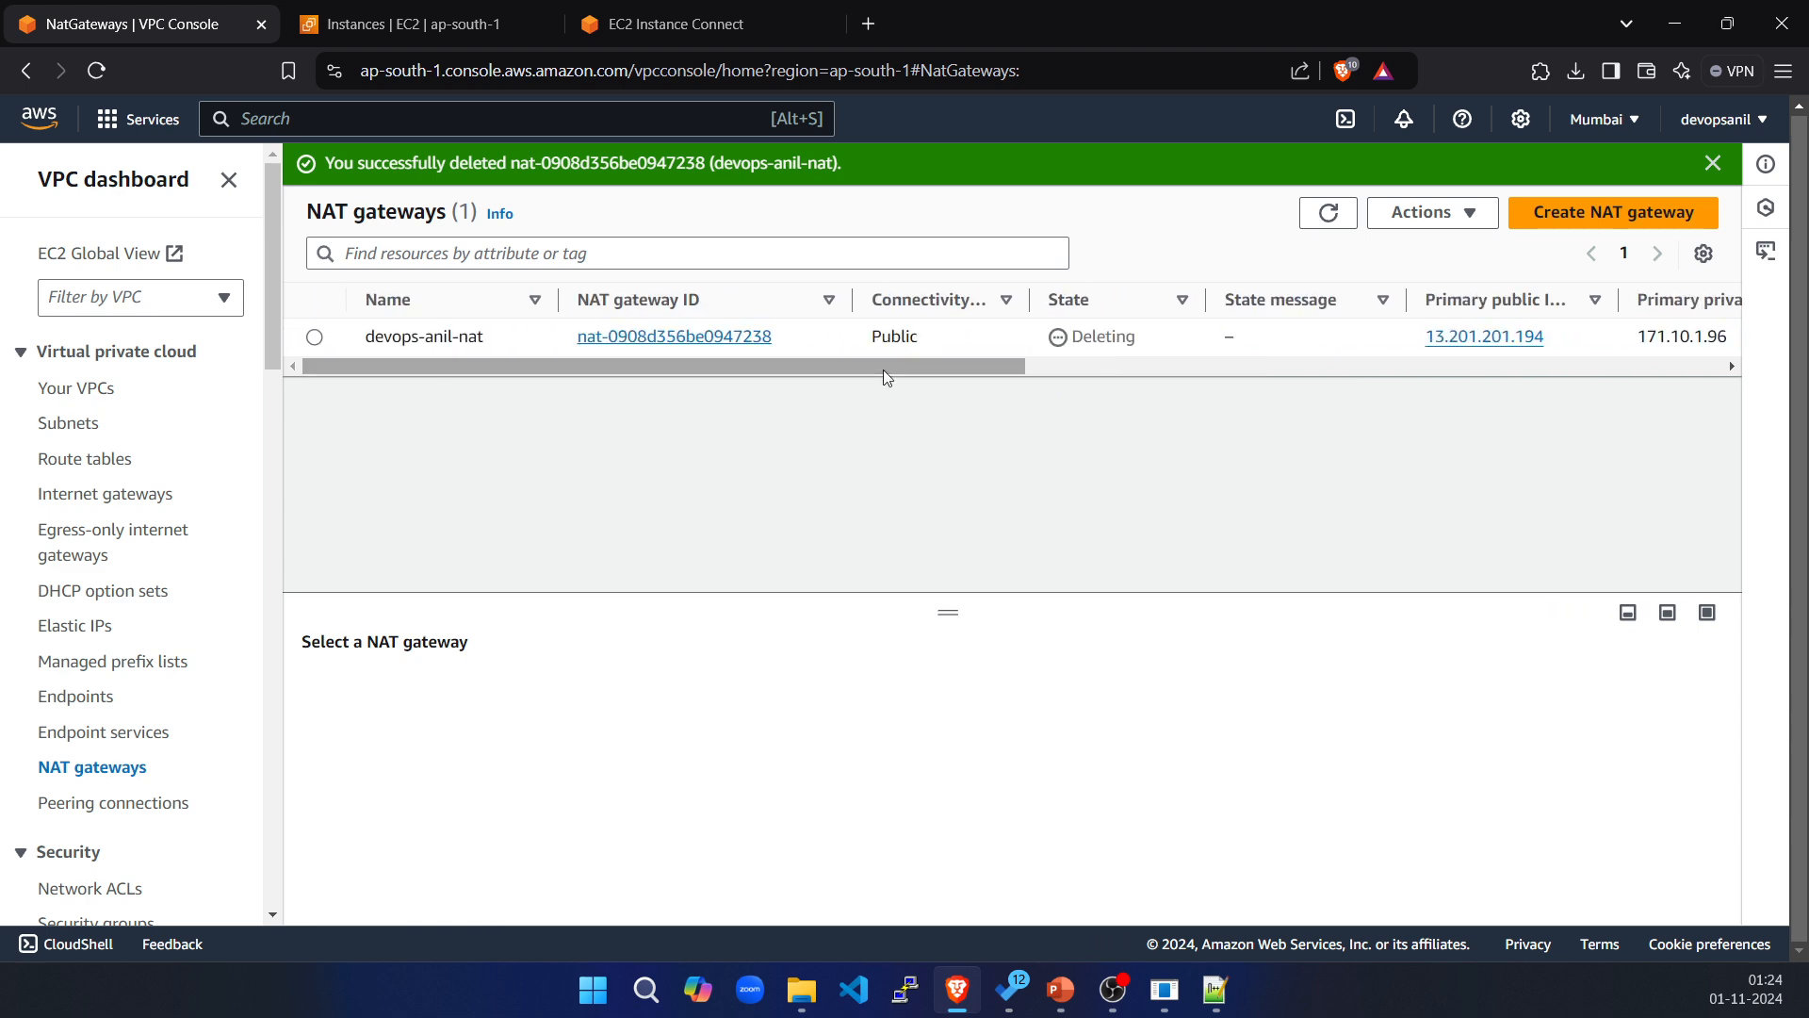
pyautogui.moveTo(1094, 341); pyautogui.dragTo(1161, 341)
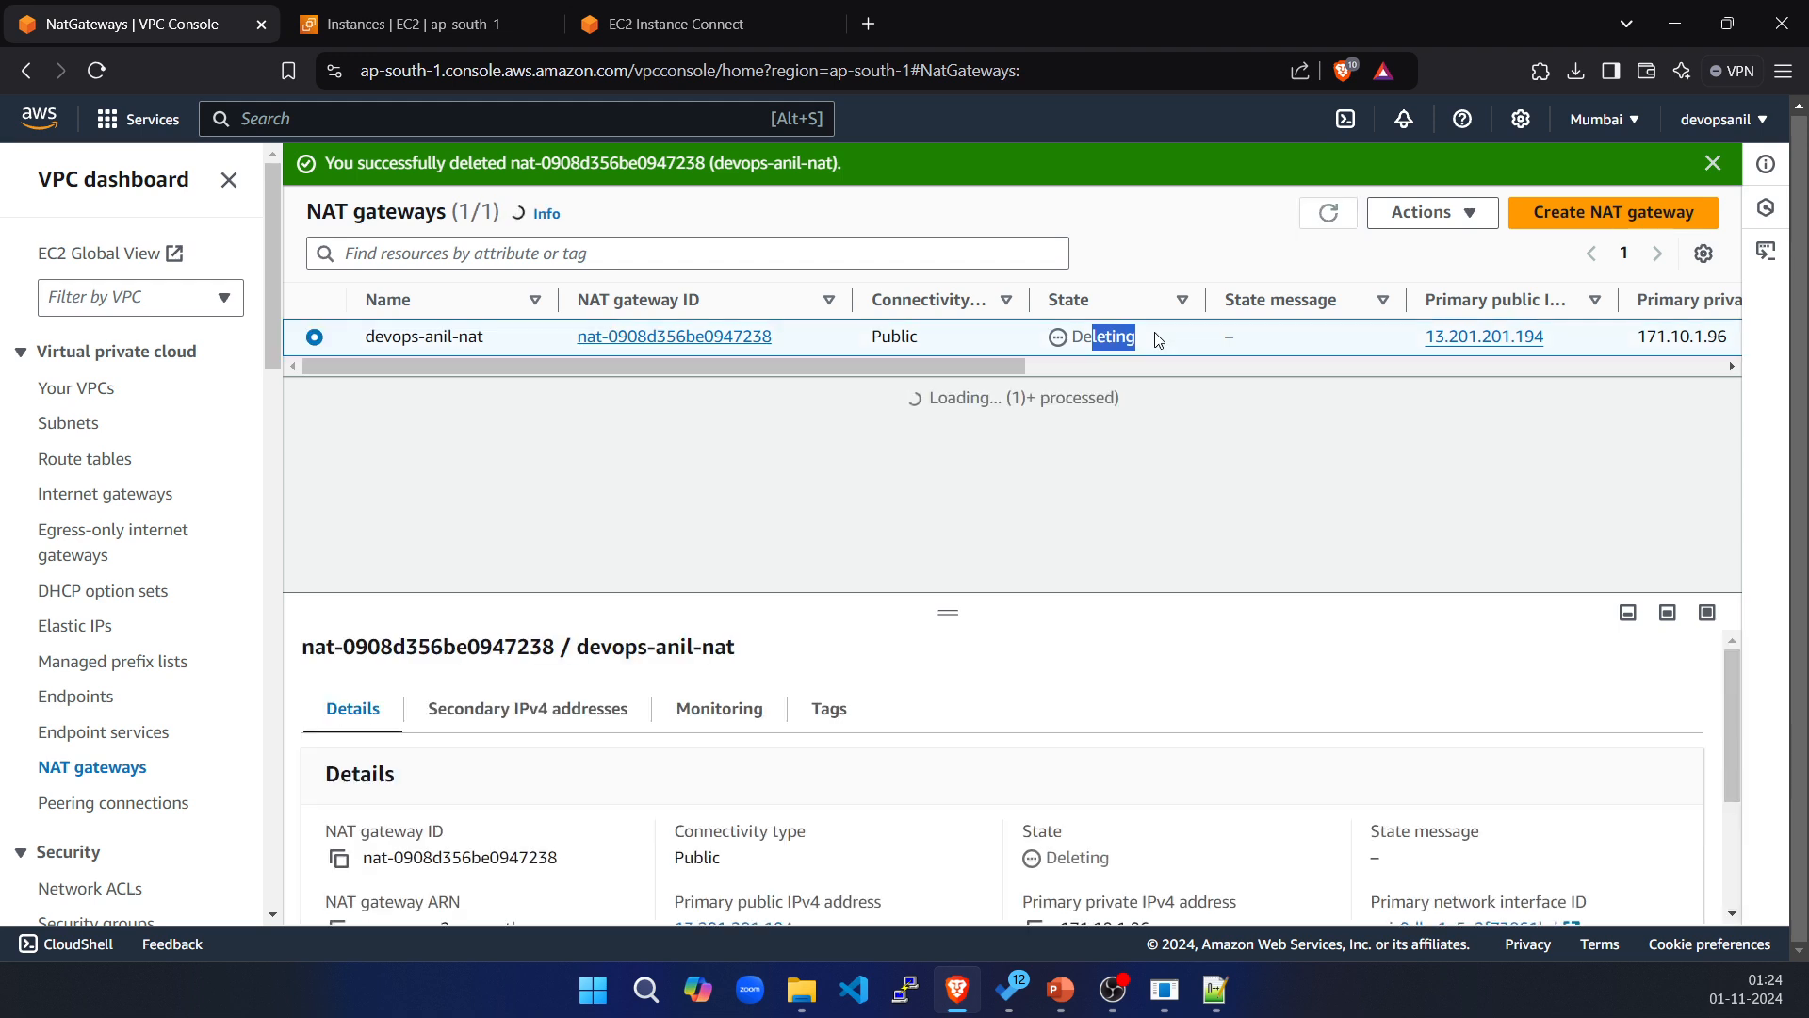
pyautogui.scroll(-2, 601, 676)
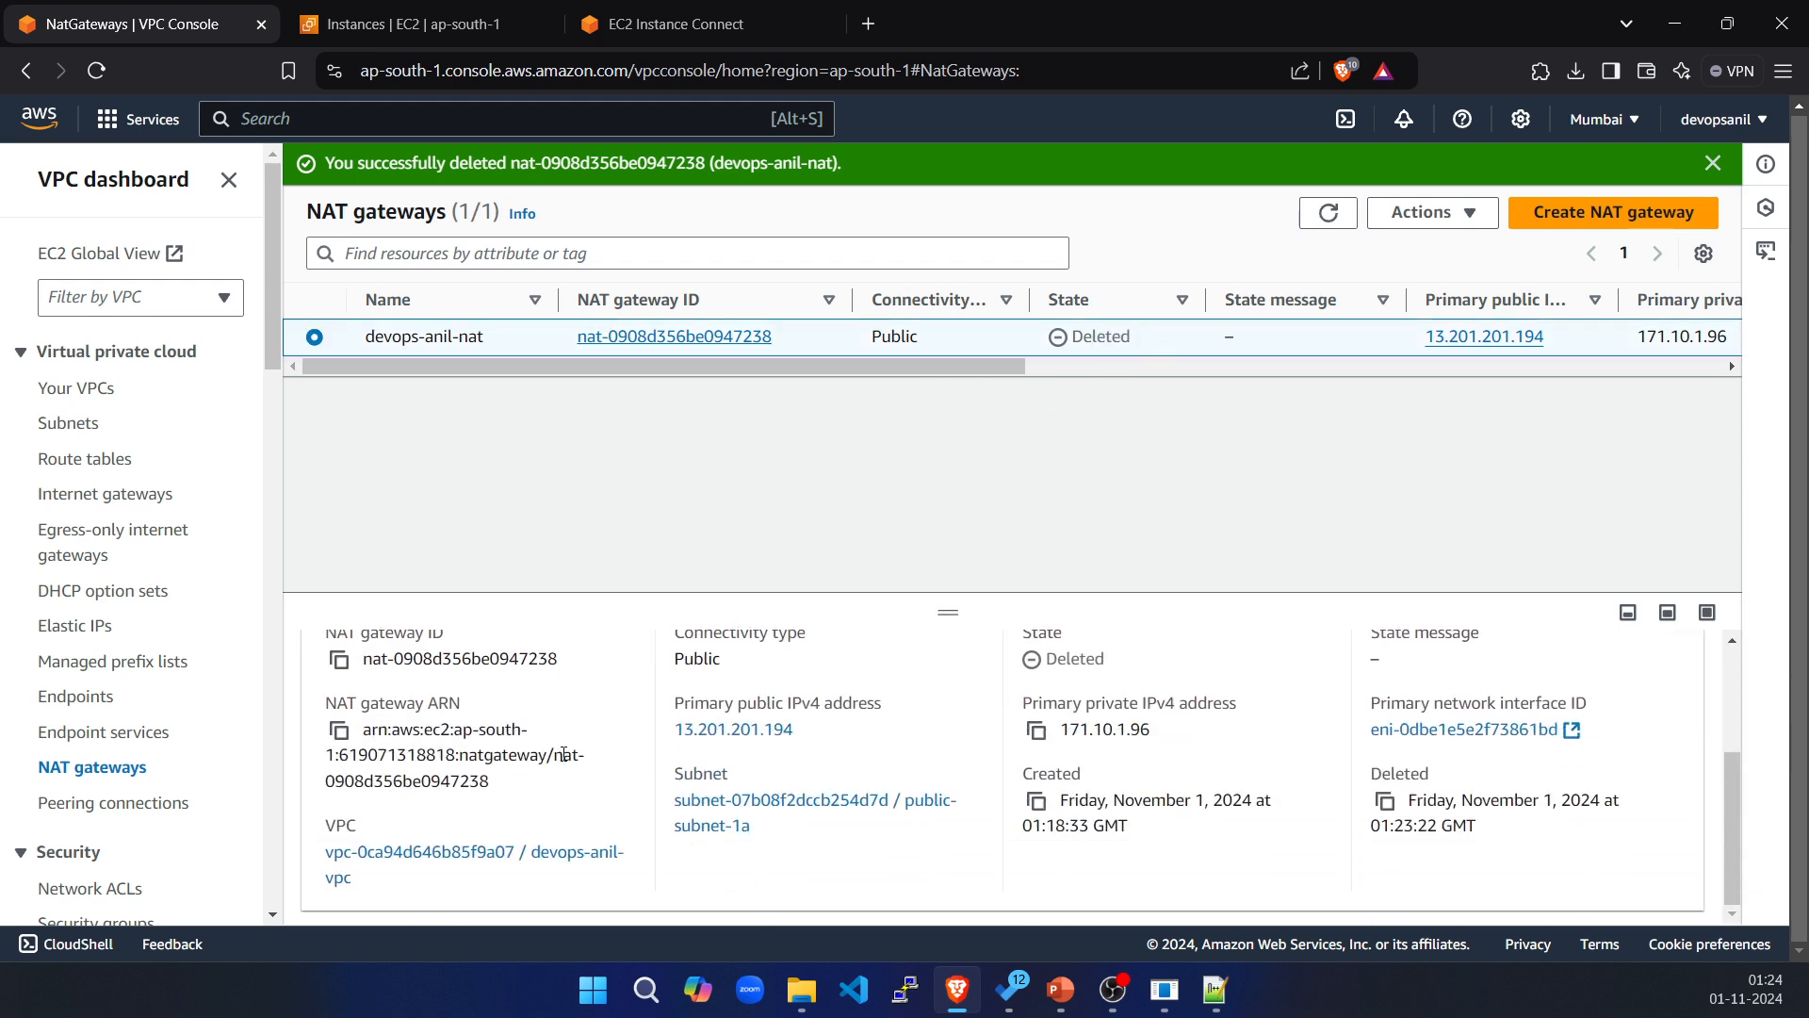
pyautogui.scroll(3, 628, 806)
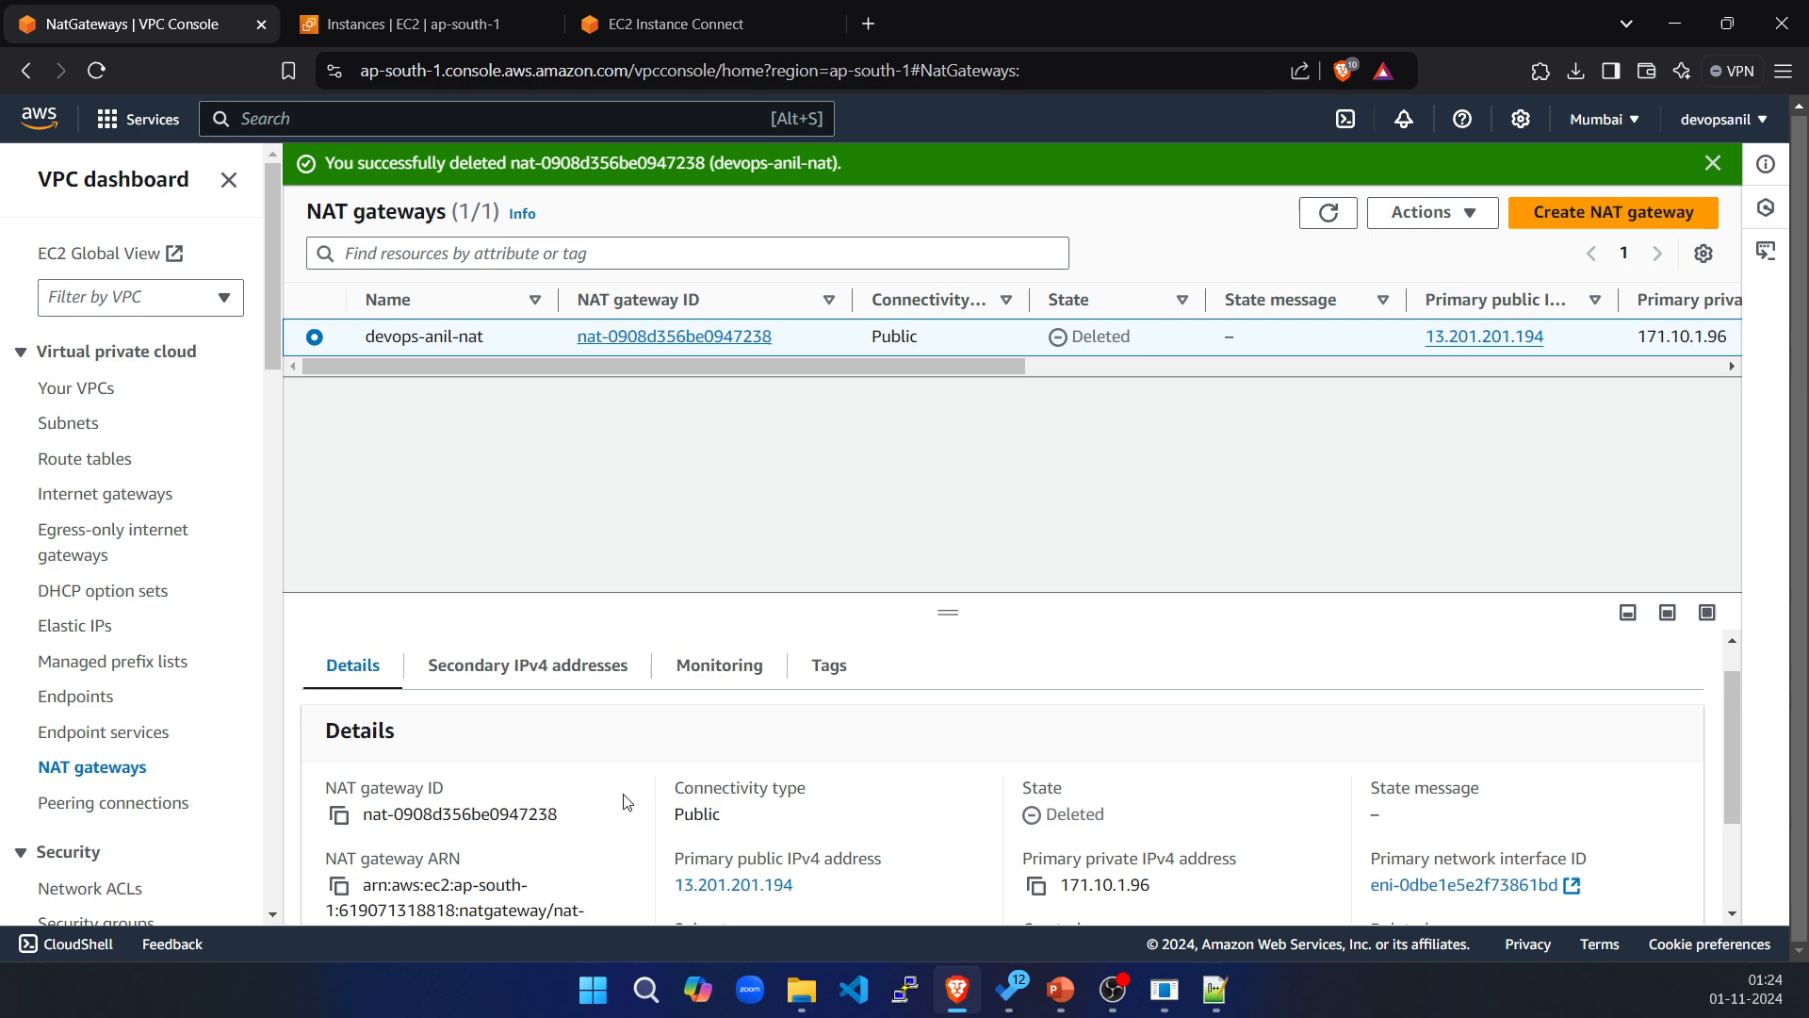
pyautogui.moveTo(1094, 335); pyautogui.dragTo(1166, 346)
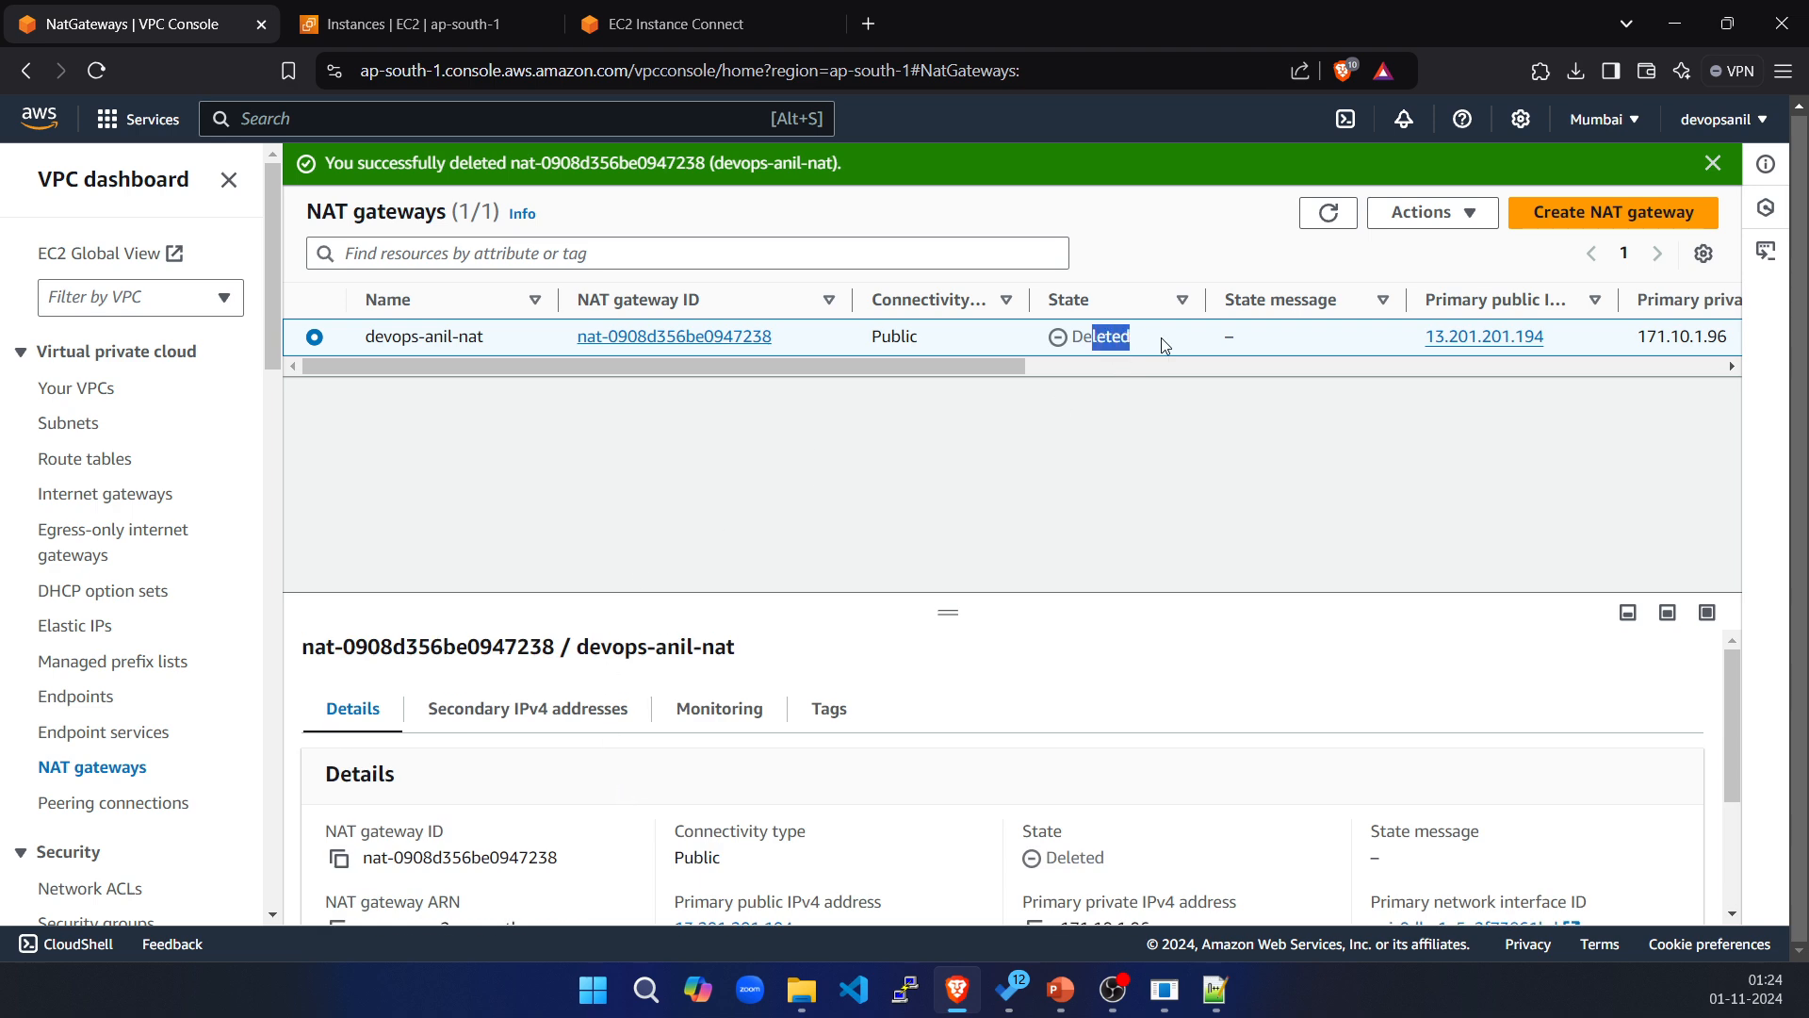
# Go back to the Elastic IPs and retry releasing the still selected address, dismissing the dialog.
pyautogui.click(75, 626)
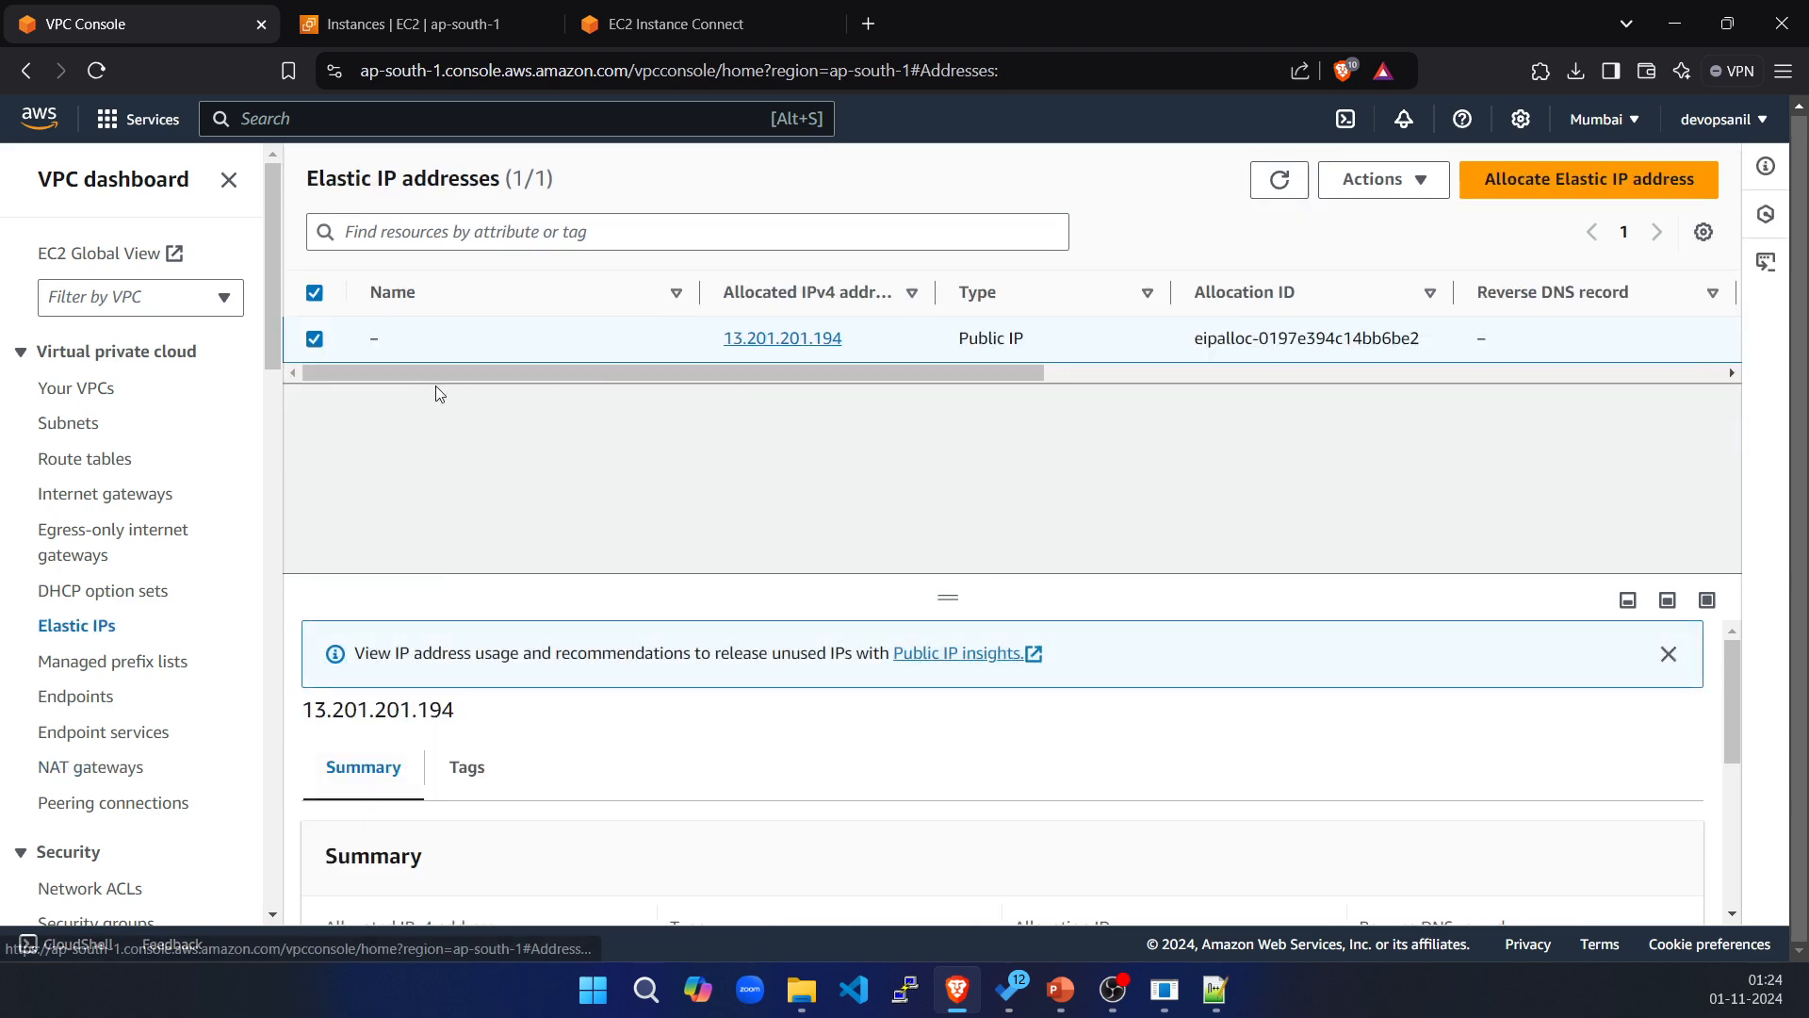
pyautogui.click(1398, 191)
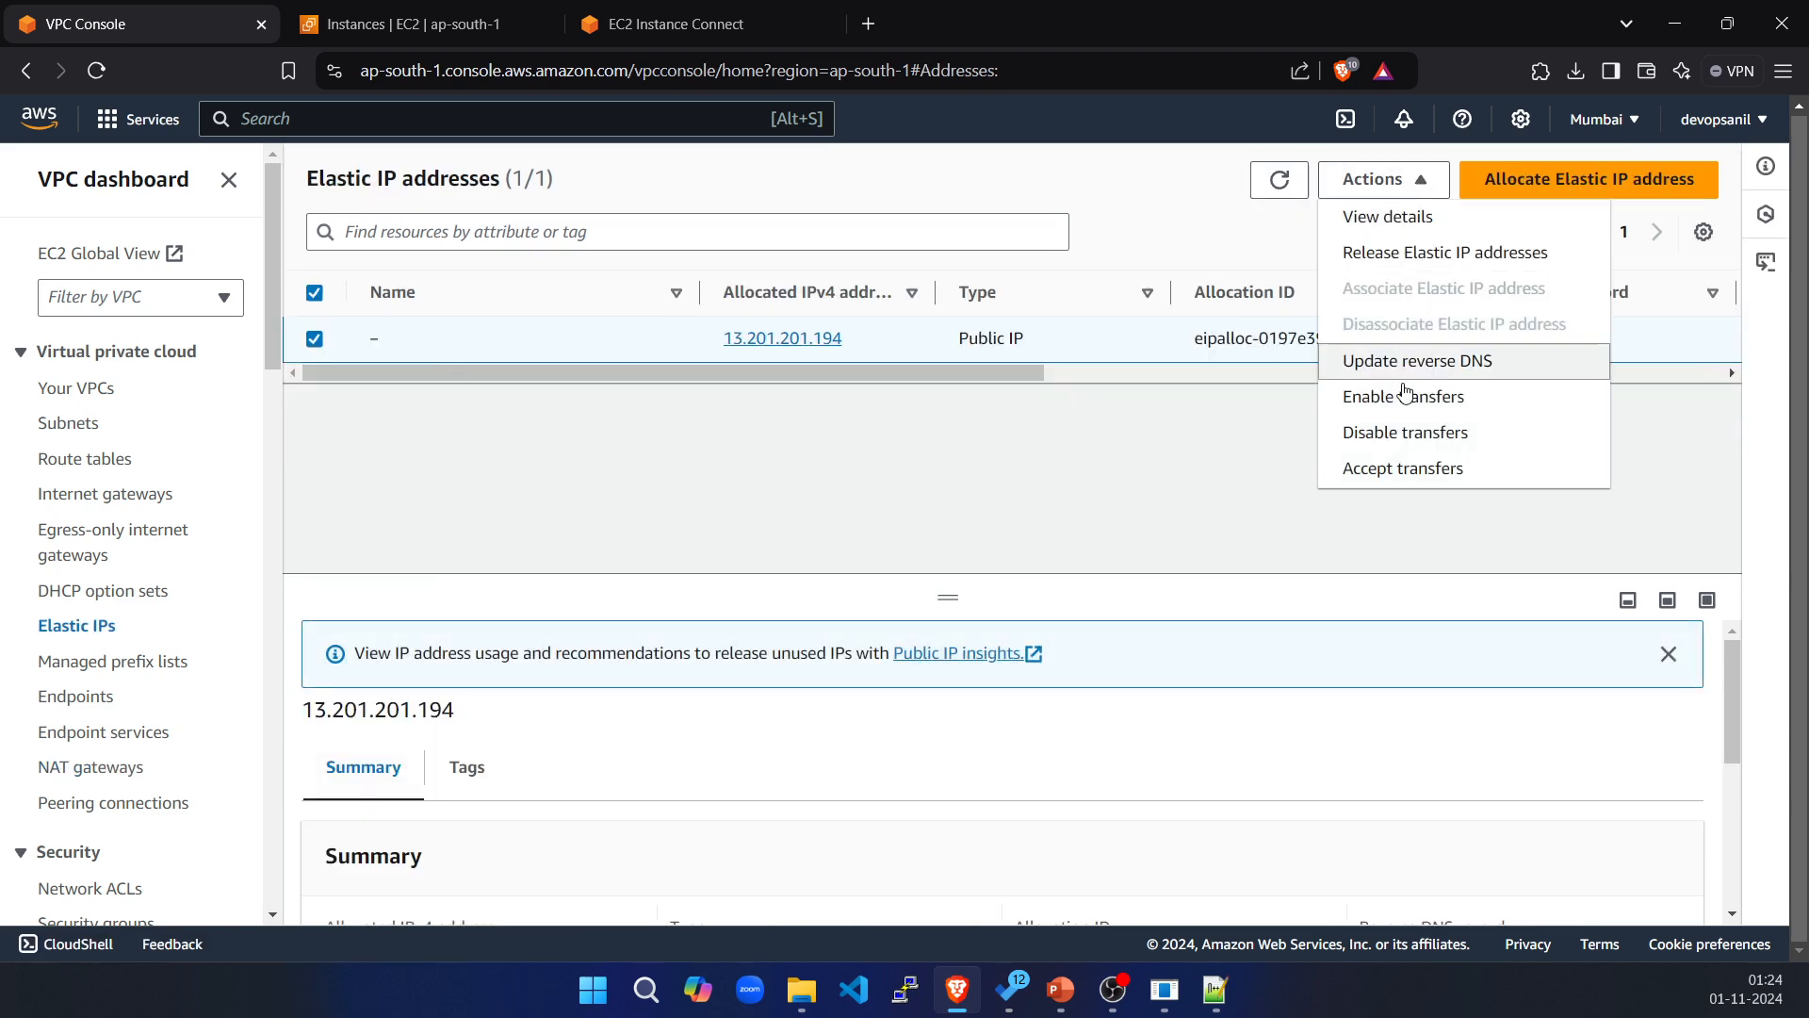
pyautogui.click(1395, 252)
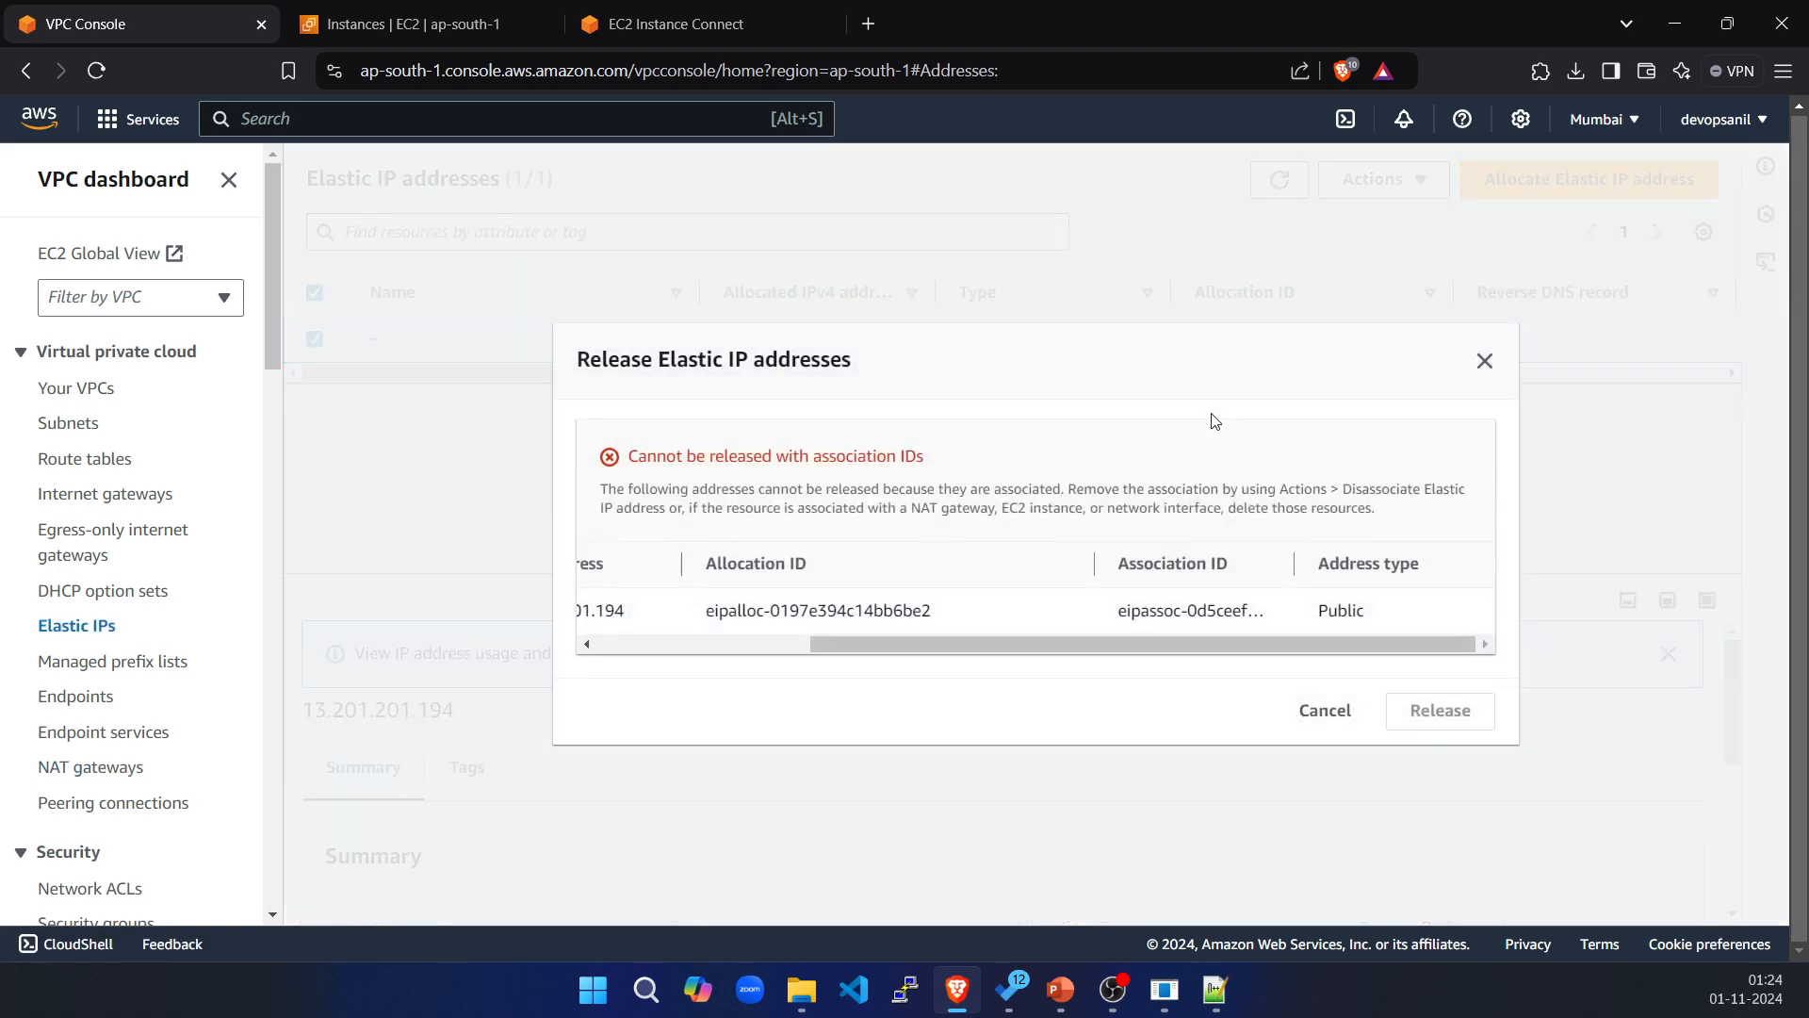
pyautogui.click(1324, 711)
# Refresh the Elastic IP list, reselect 13.201.201.194 and try to release it, cancelling the release dialog.
pyautogui.click(1279, 181)
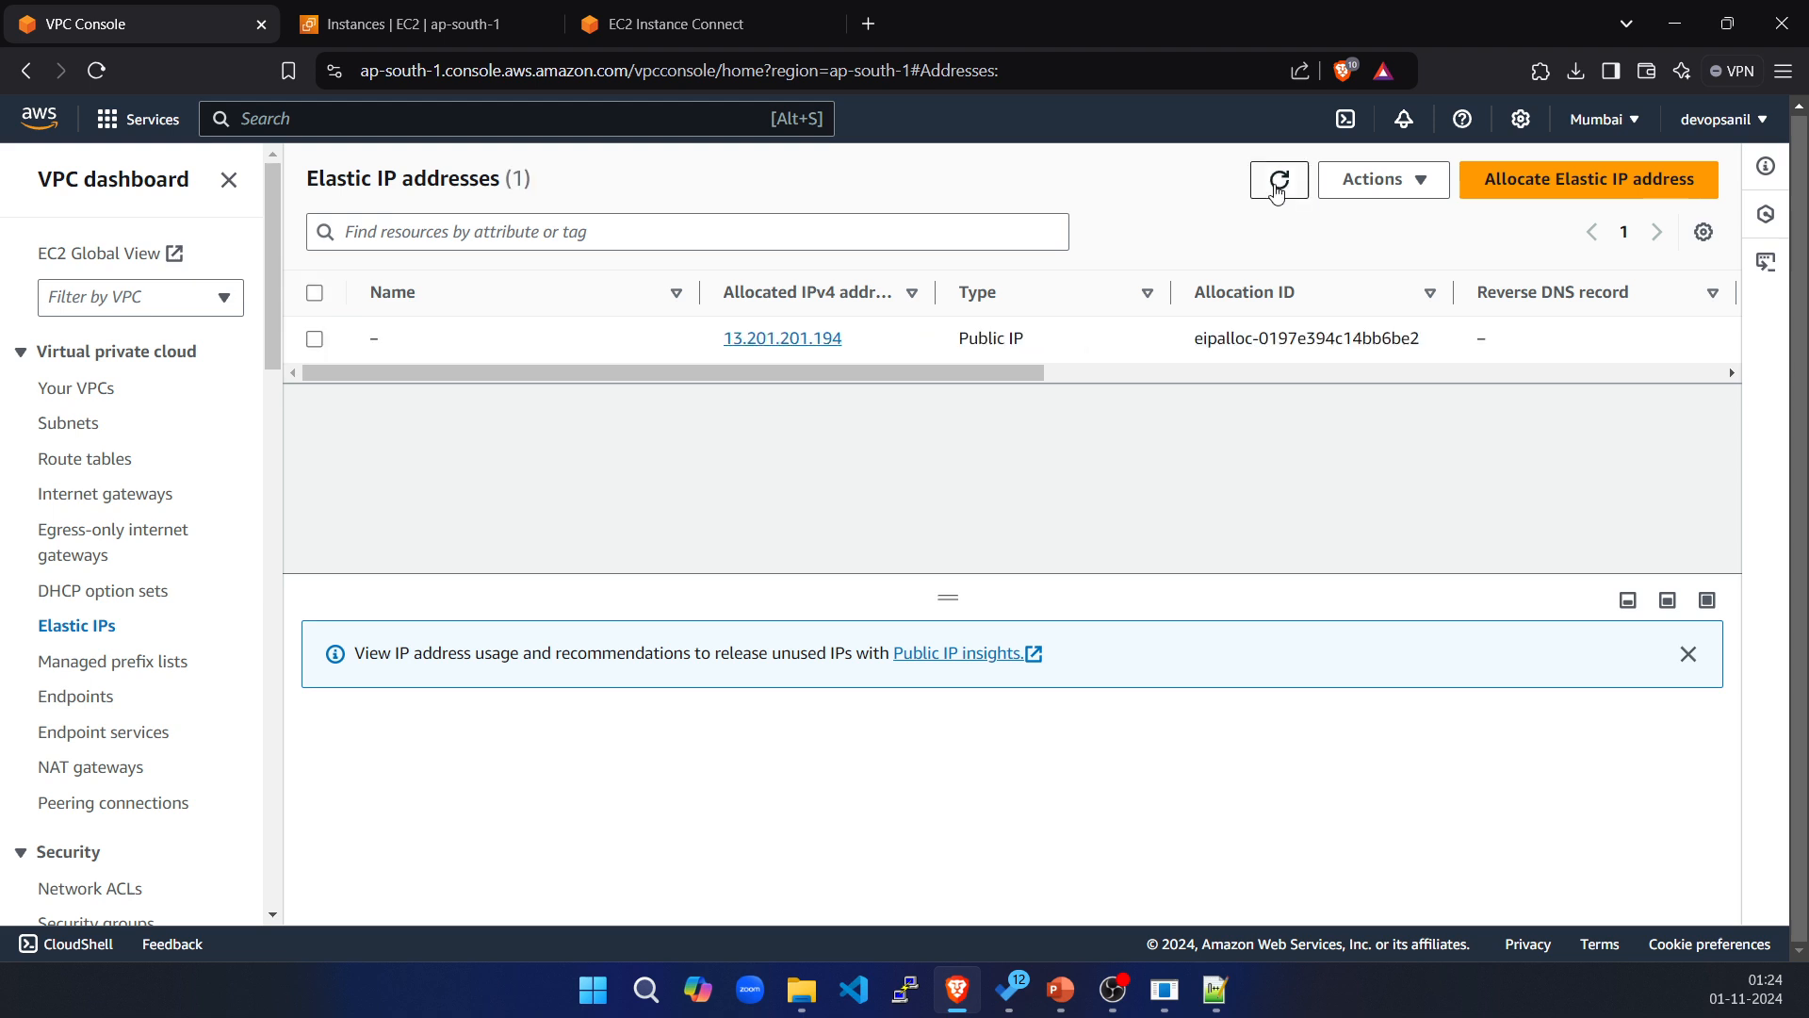
pyautogui.click(314, 339)
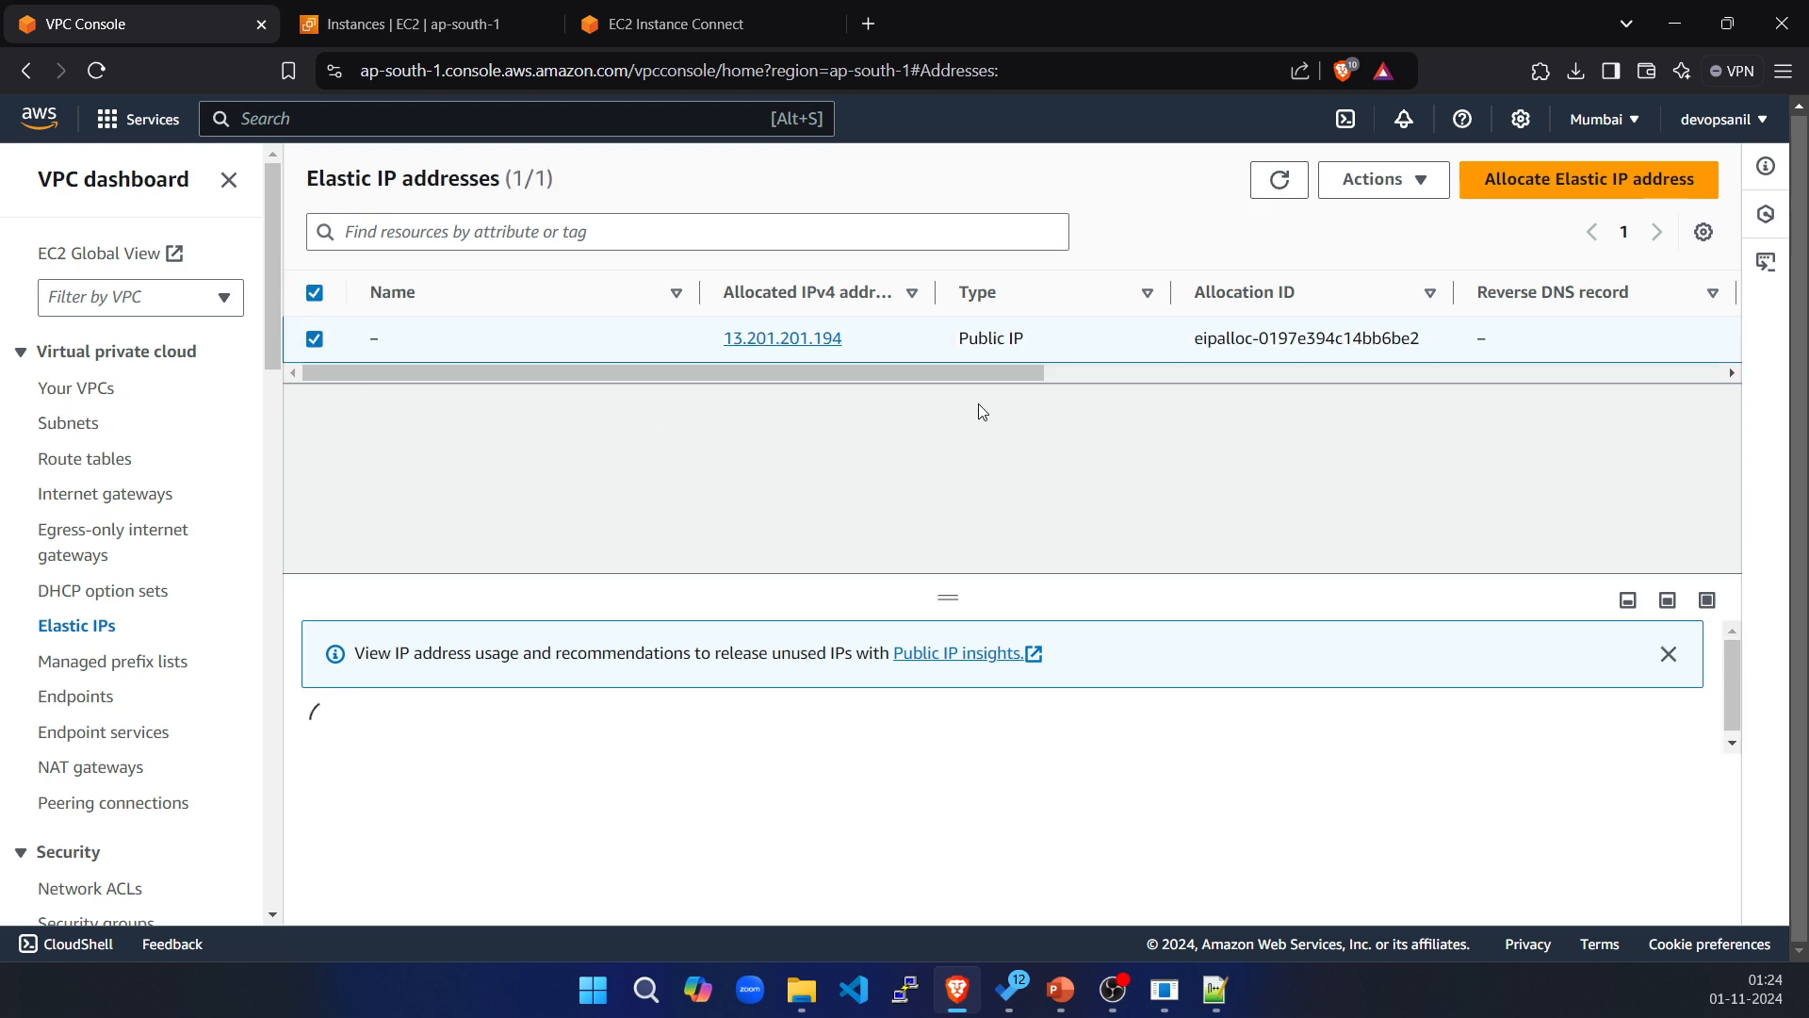
pyautogui.moveTo(975, 376); pyautogui.dragTo(1661, 387)
pyautogui.click(1378, 180)
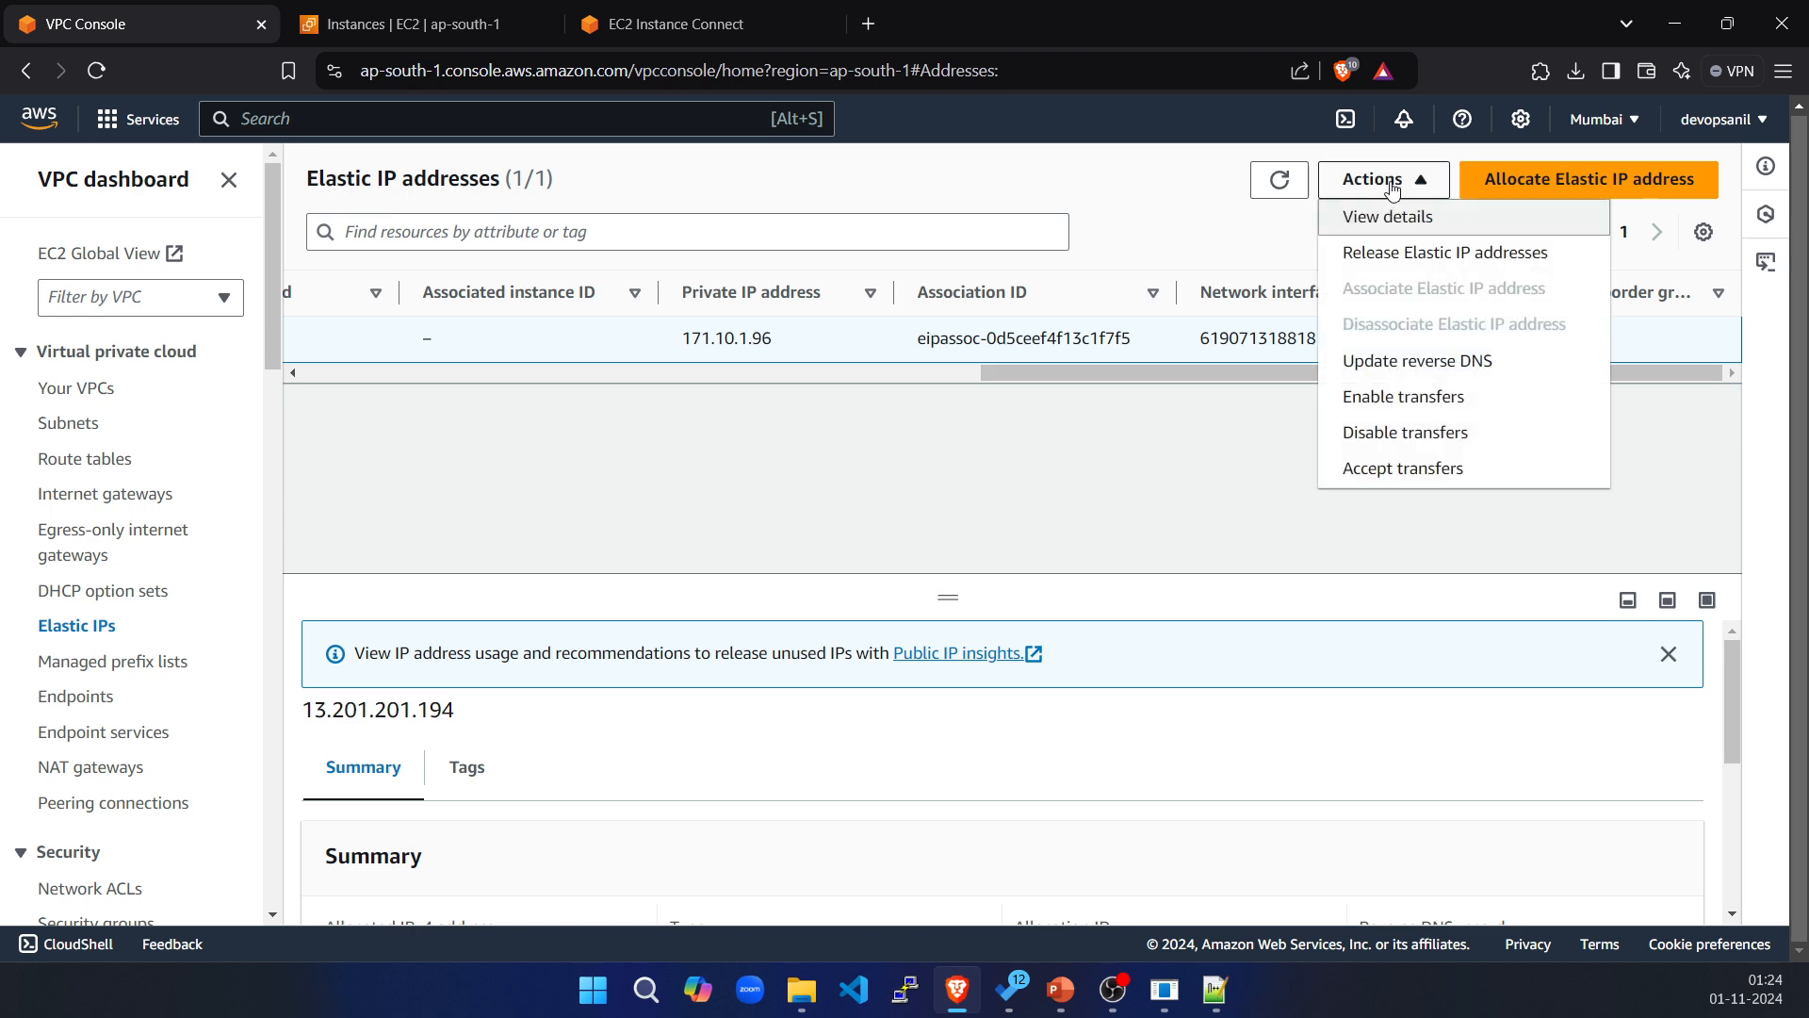
pyautogui.click(1396, 256)
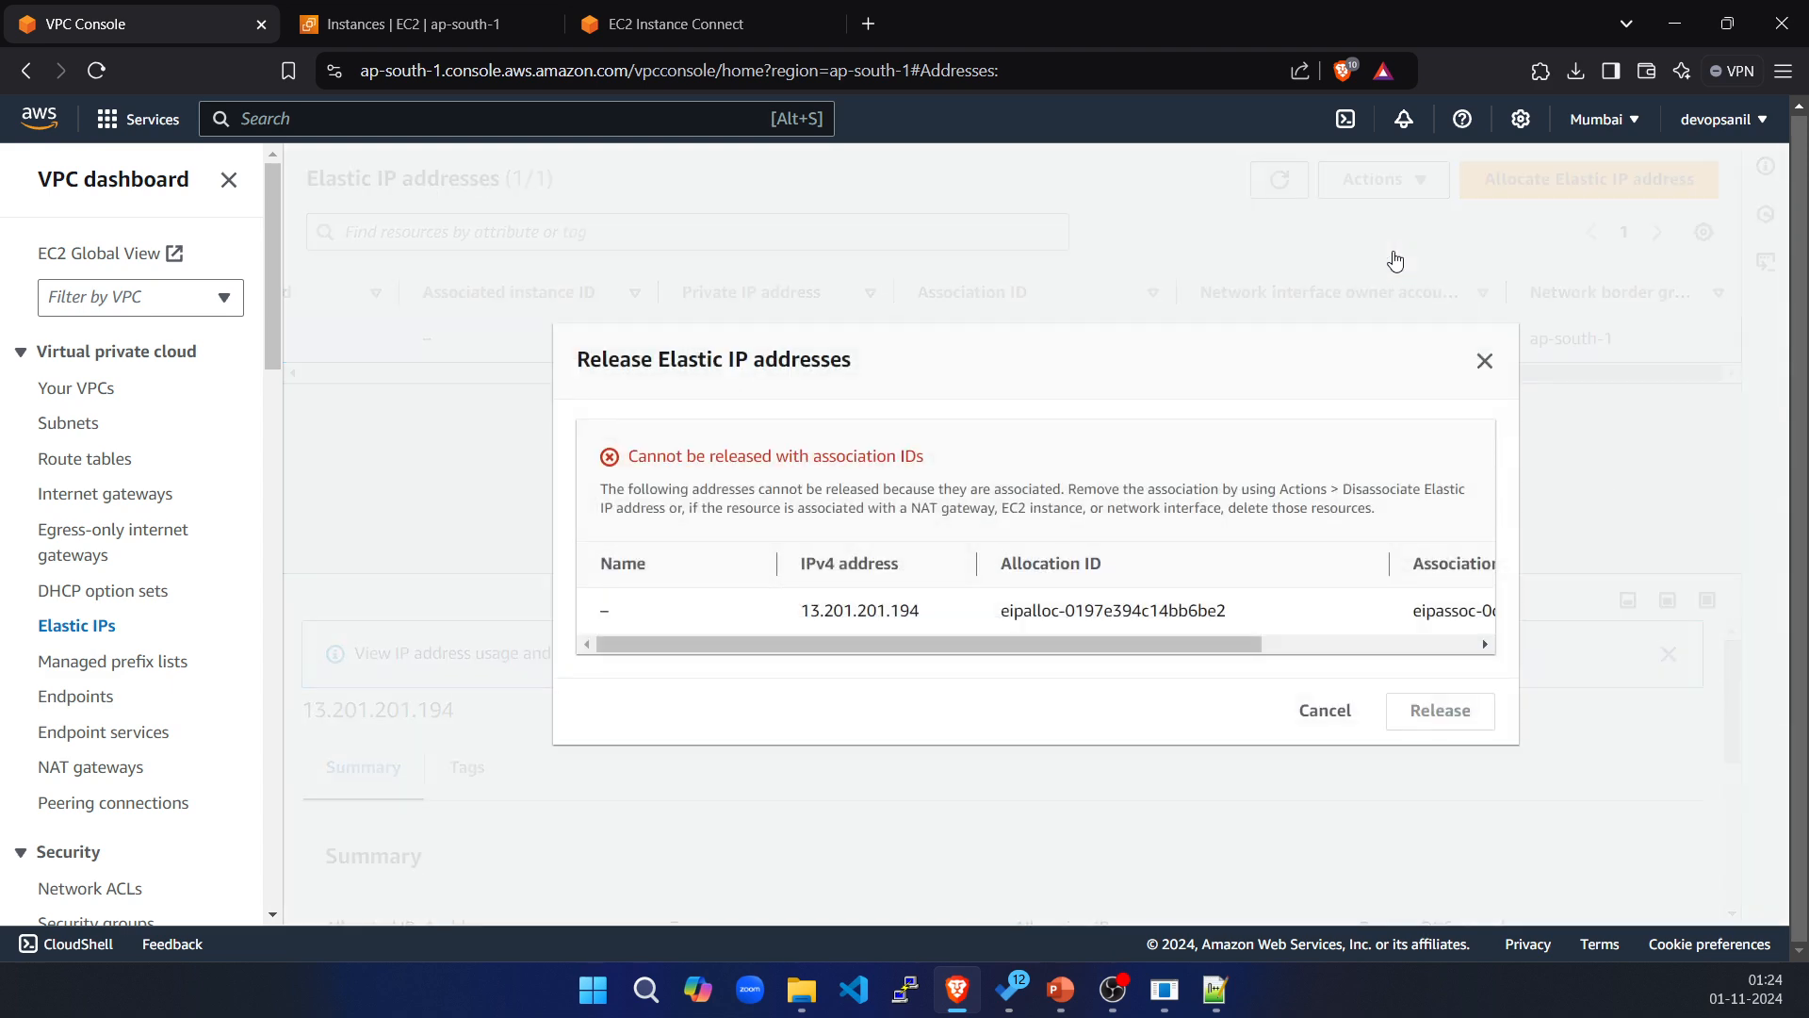
pyautogui.click(1321, 712)
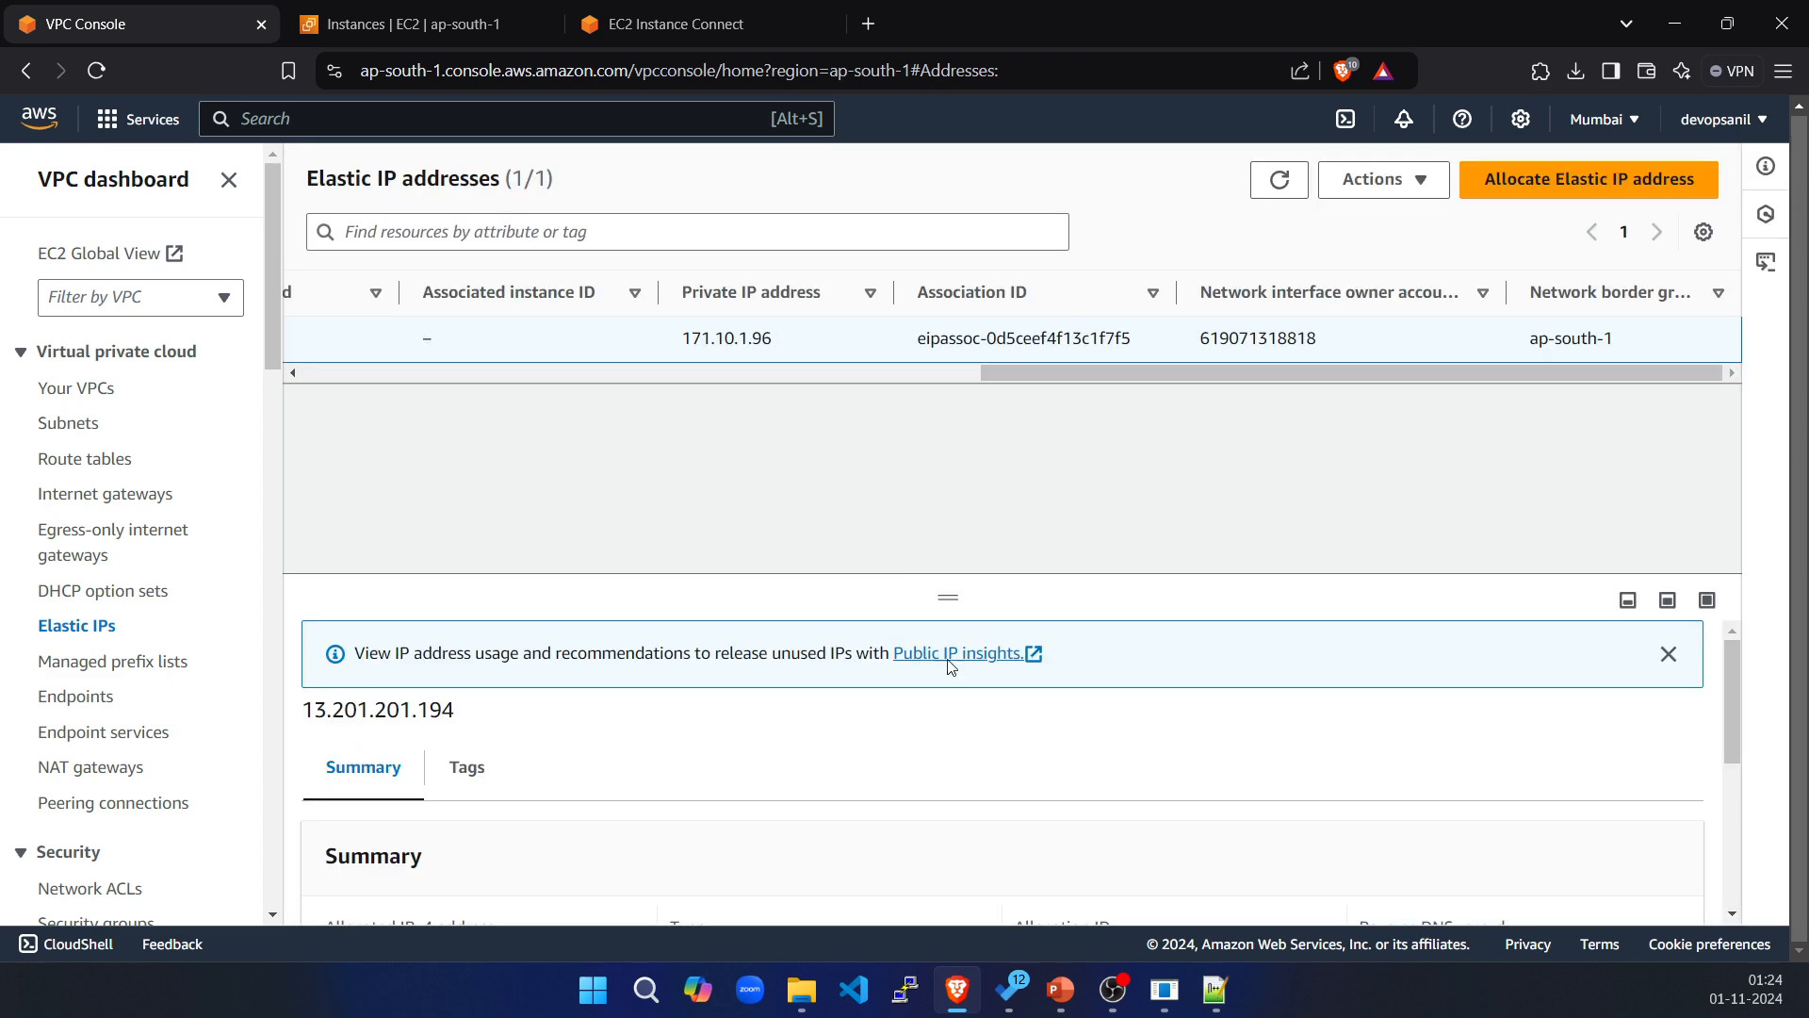
pyautogui.moveTo(1084, 372); pyautogui.dragTo(92, 697)
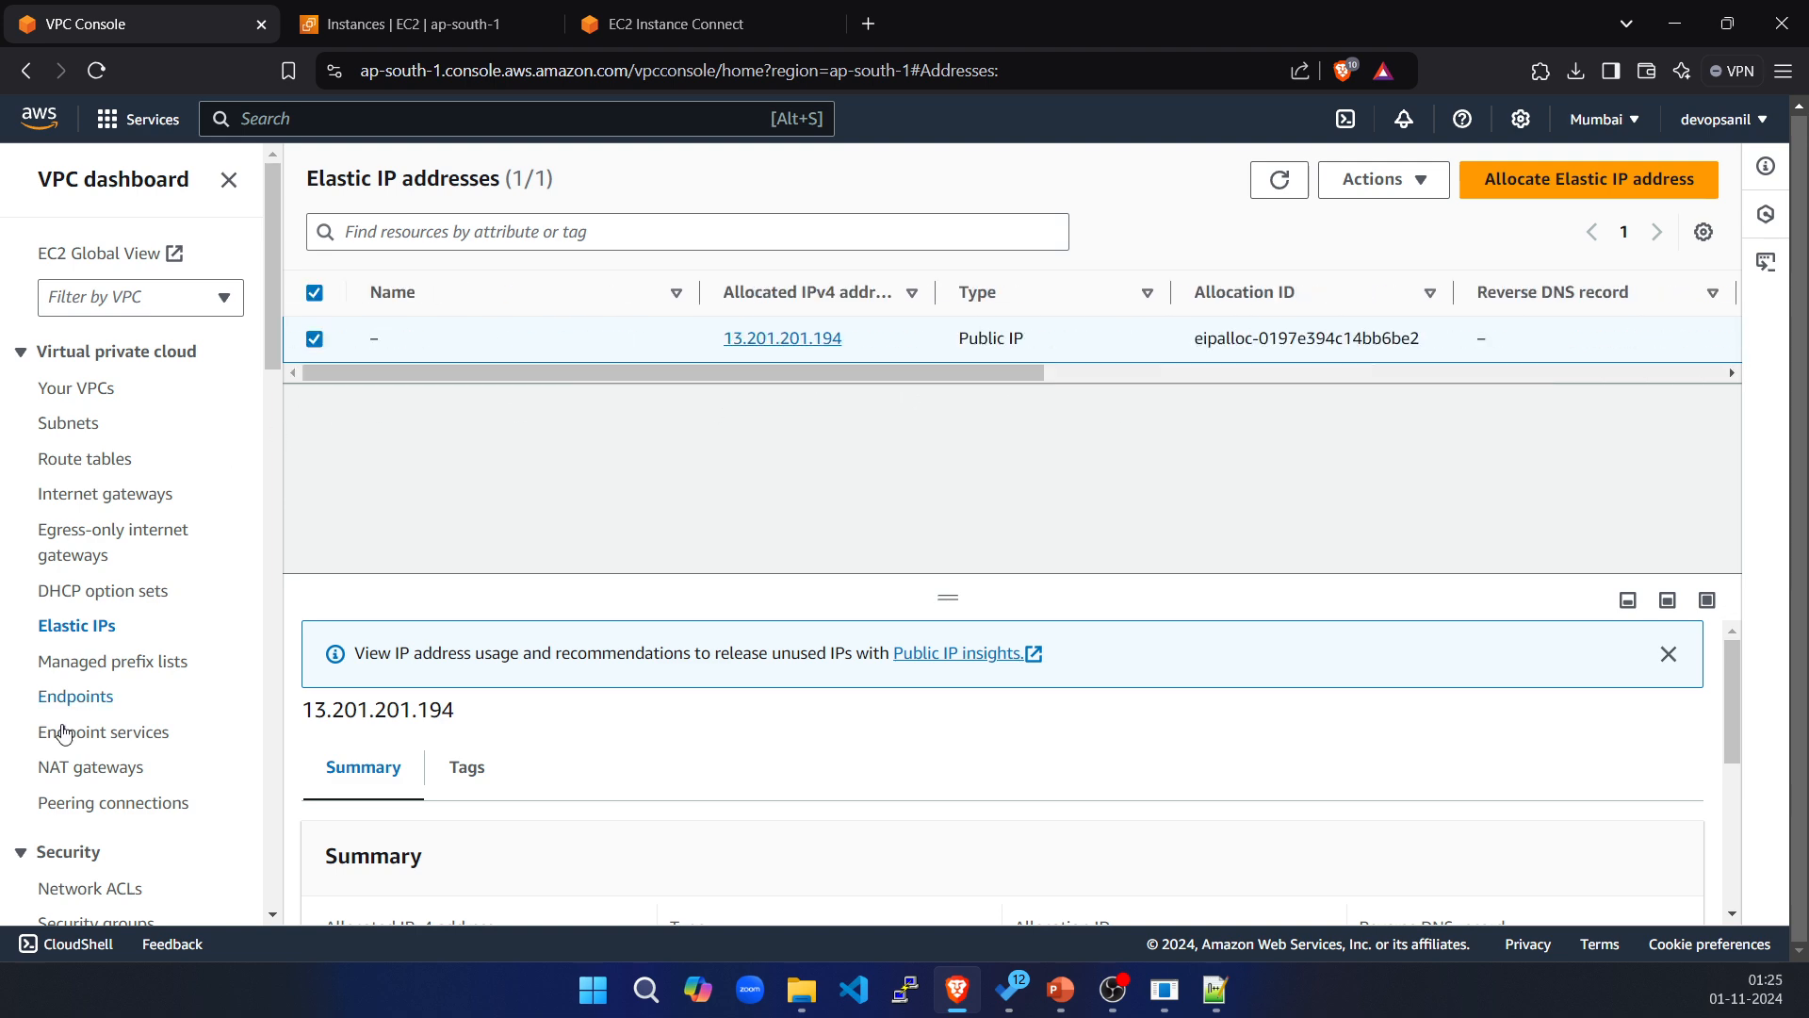
# Refresh the NAT gateways list and open the details of devops-anil-nat to check its state.
pyautogui.click(49, 771)
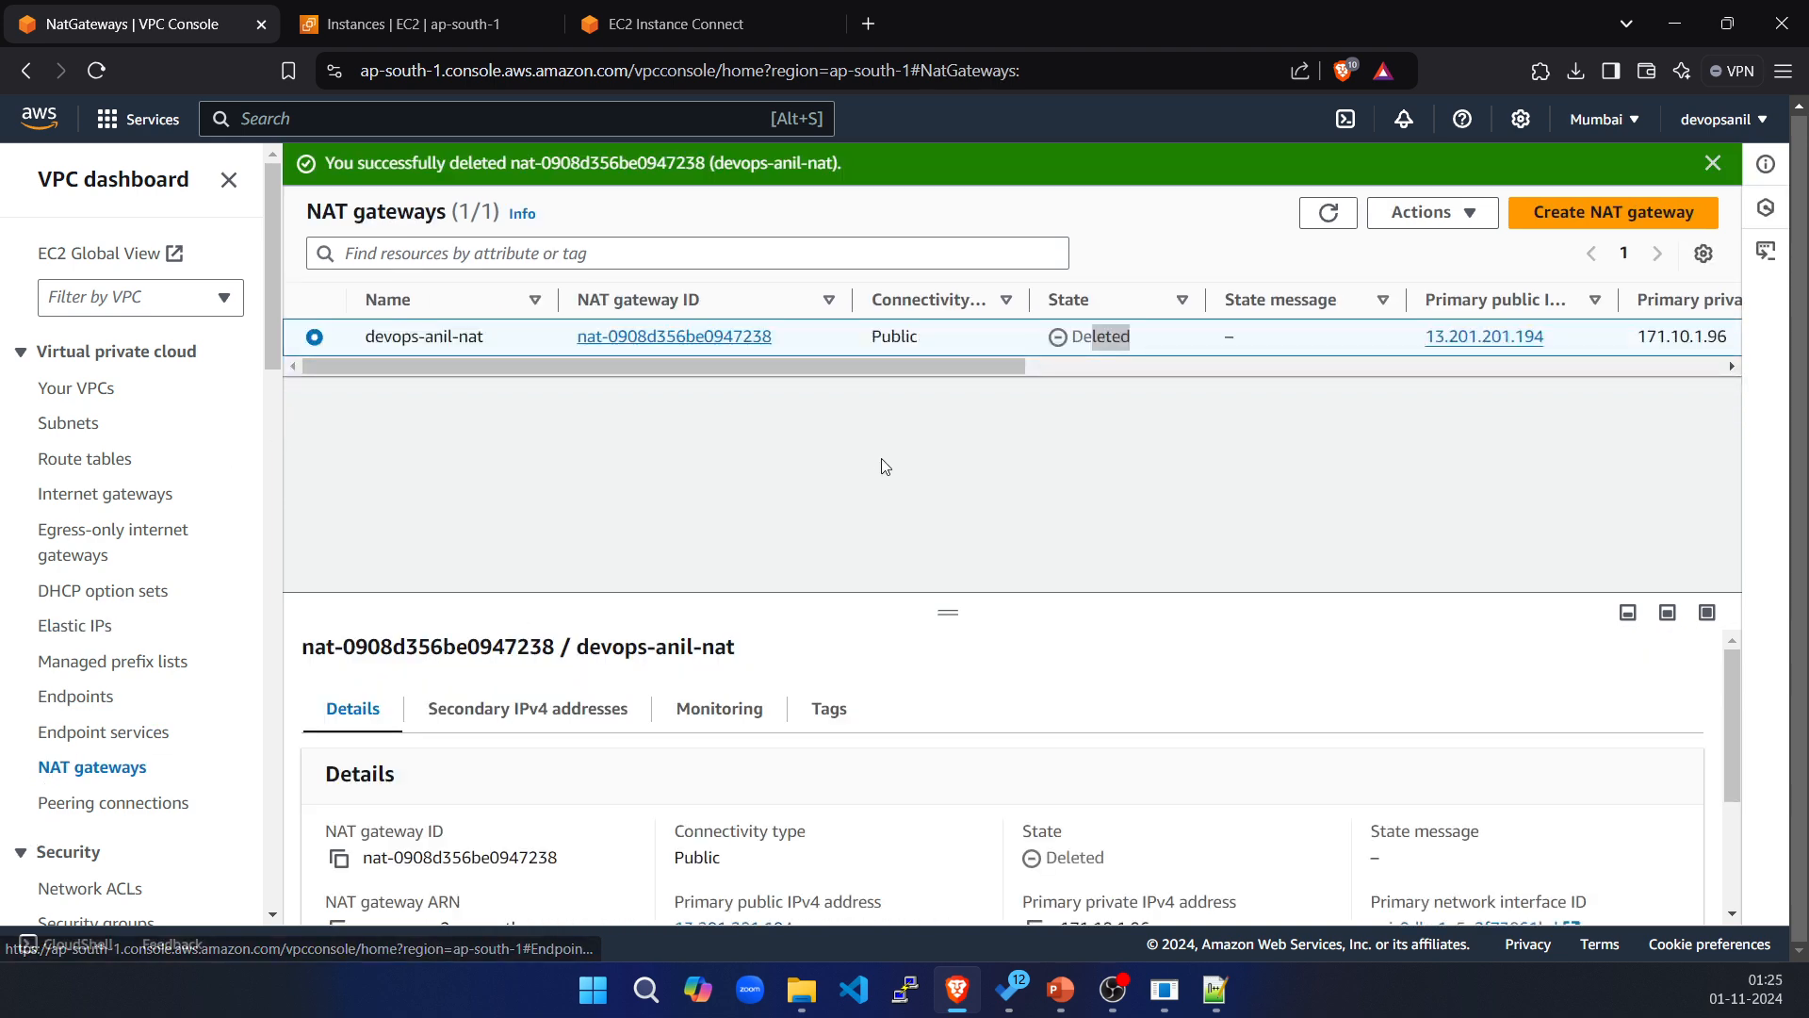
pyautogui.click(1320, 215)
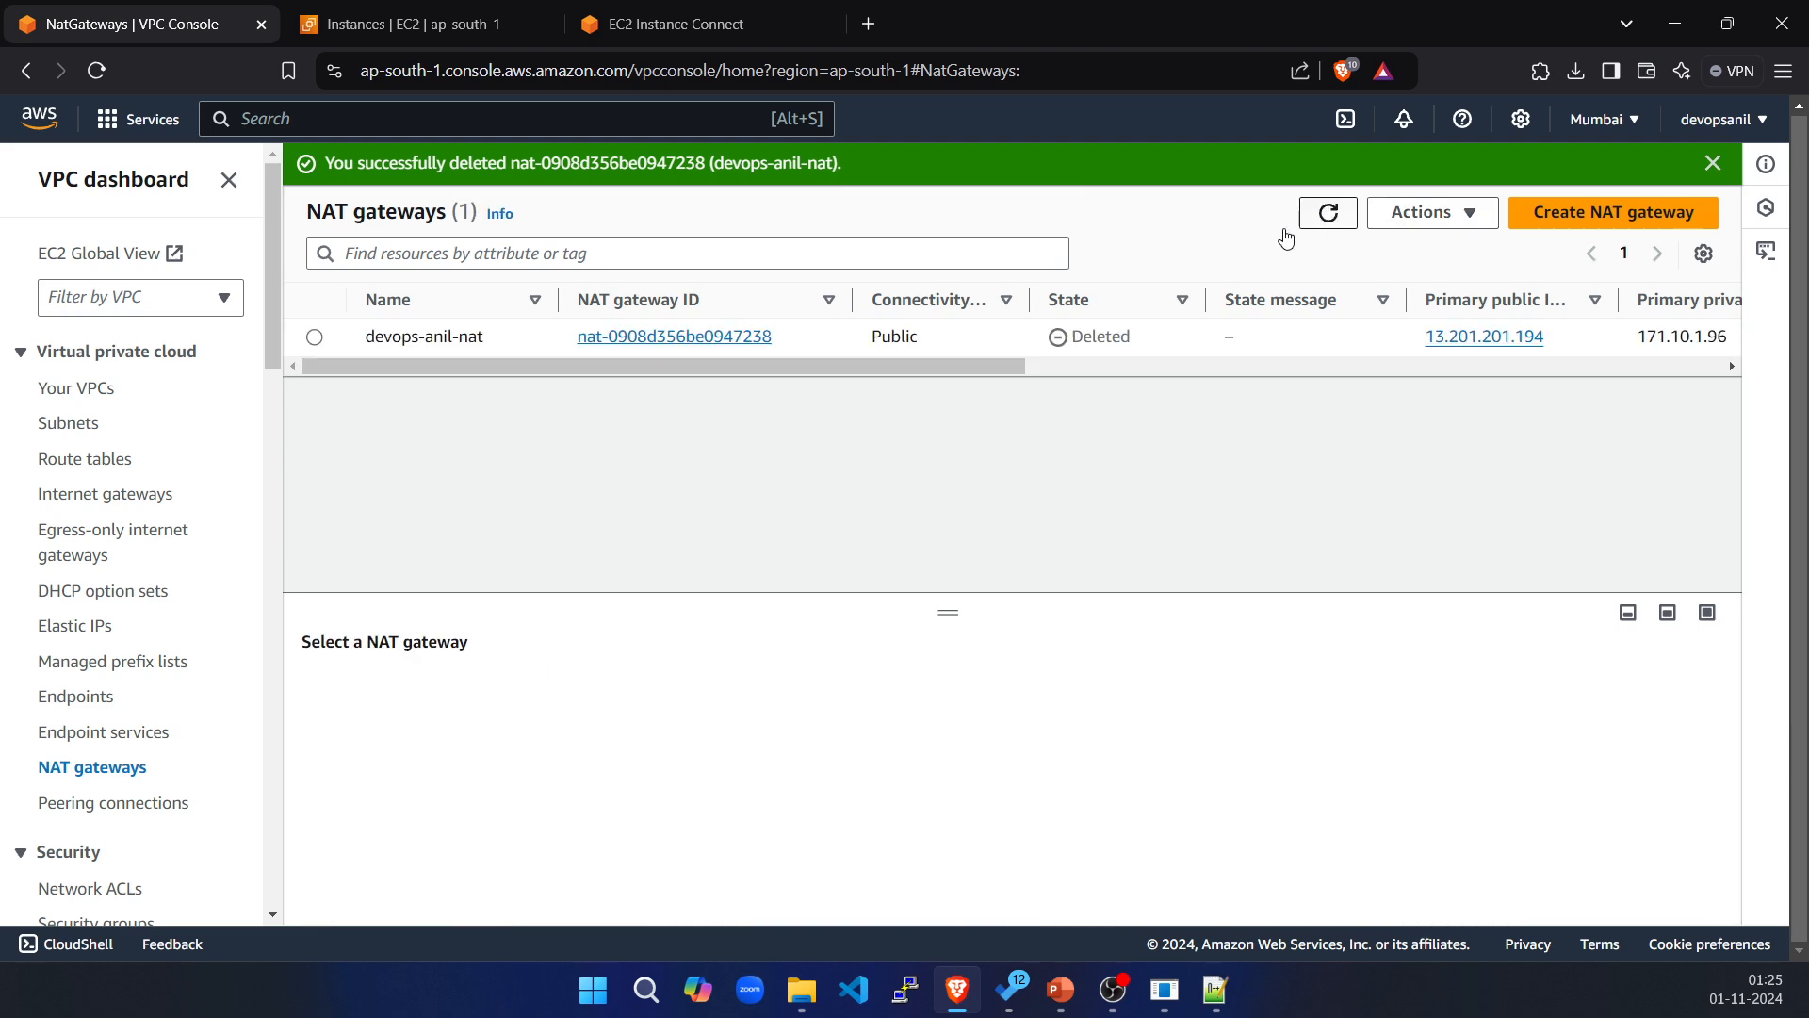
pyautogui.click(580, 339)
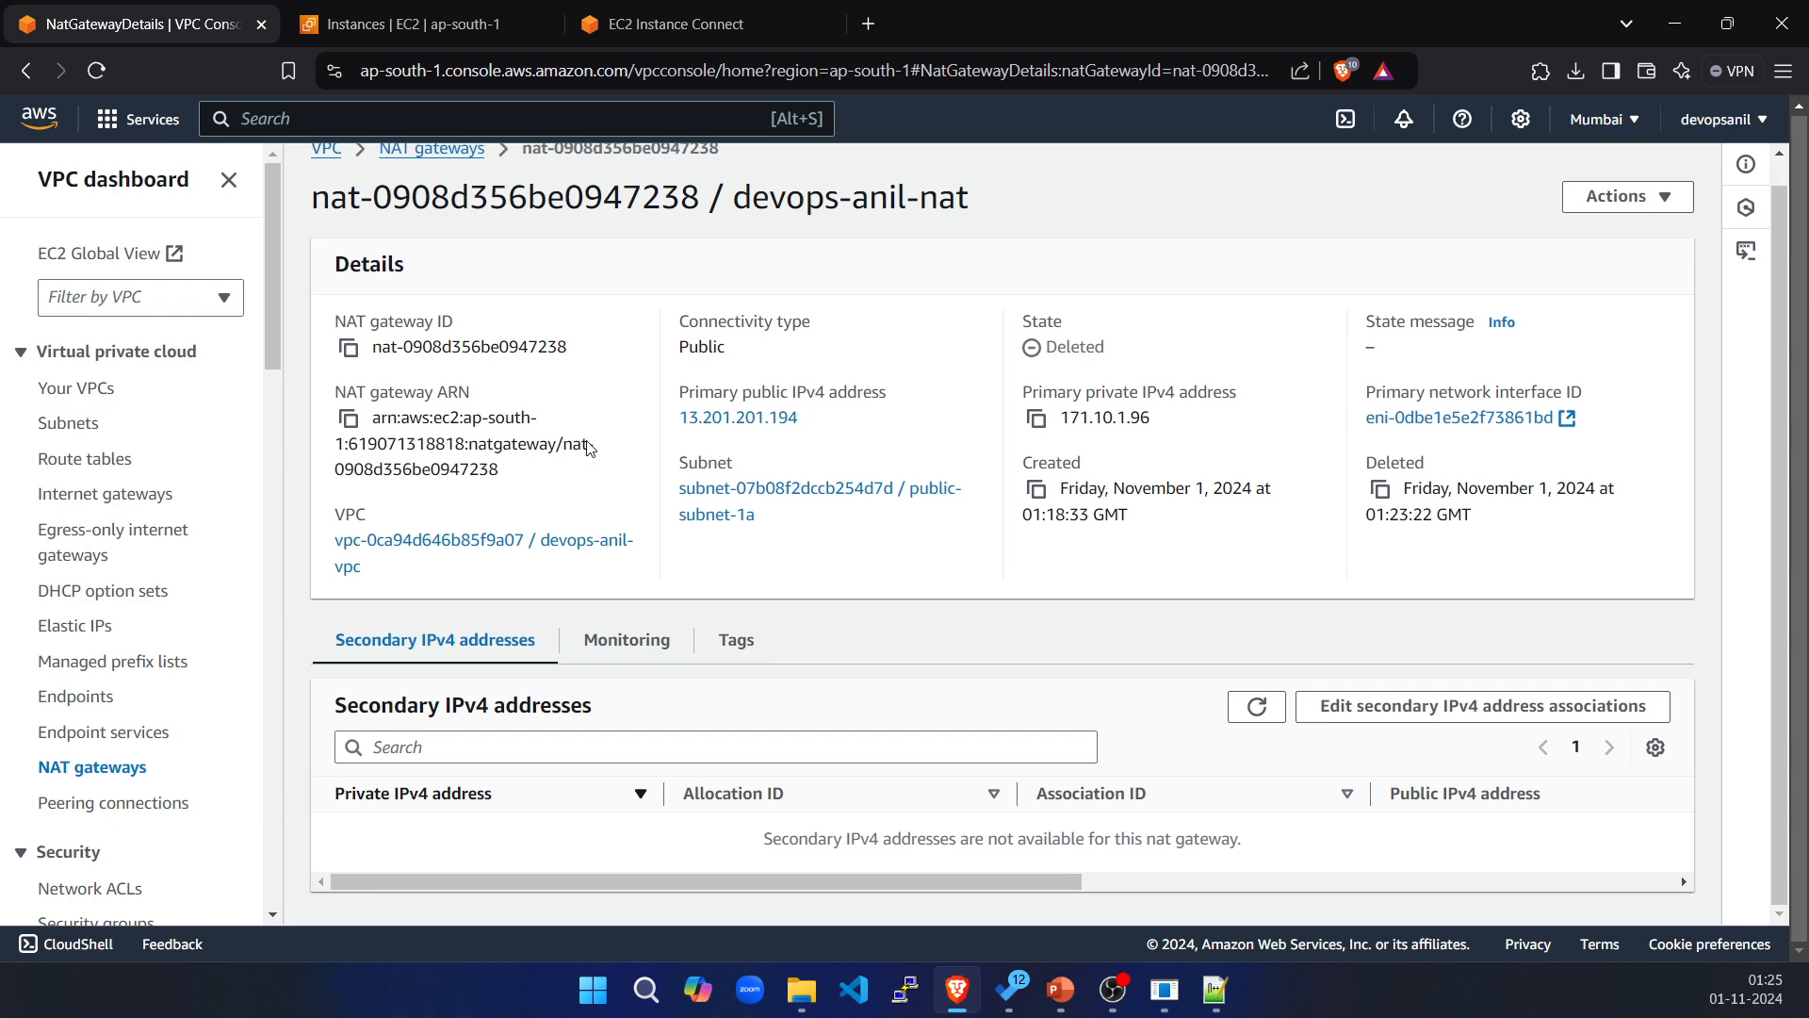
# Try deleting the devops-anil-nat gateway again from its details, confirming with "delete".
pyautogui.click(1591, 228)
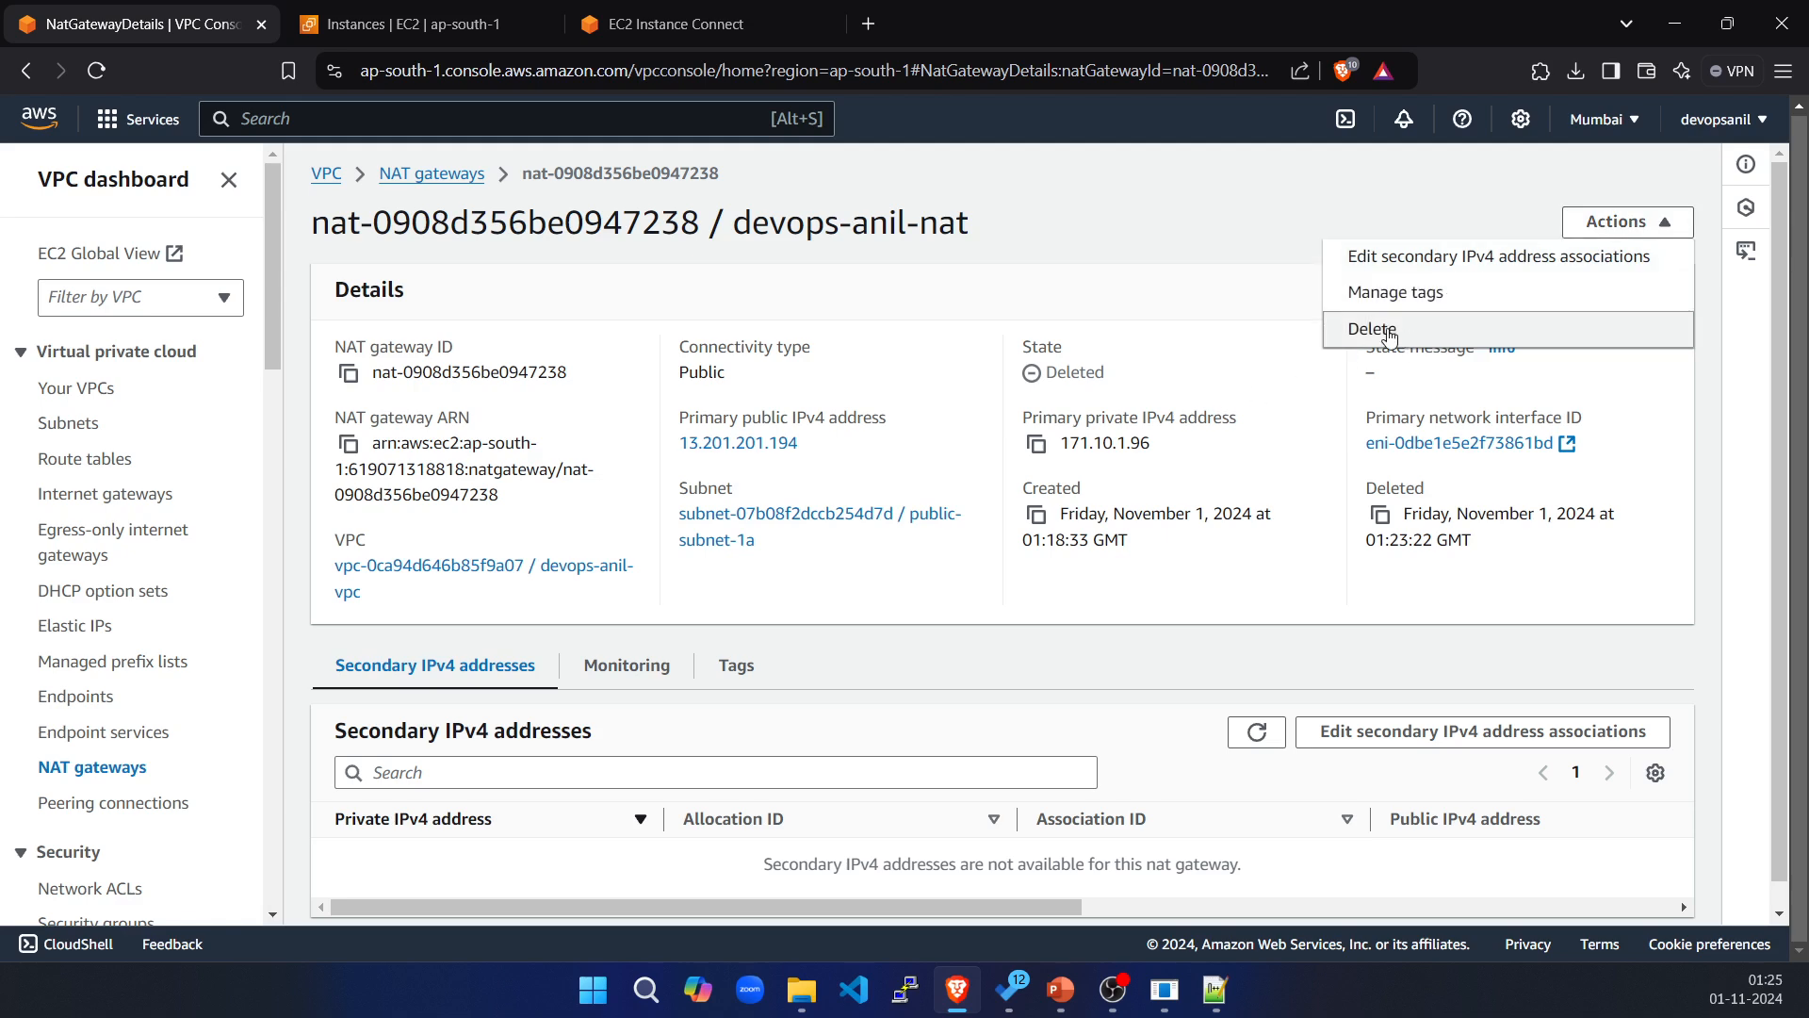
pyautogui.click(1387, 331)
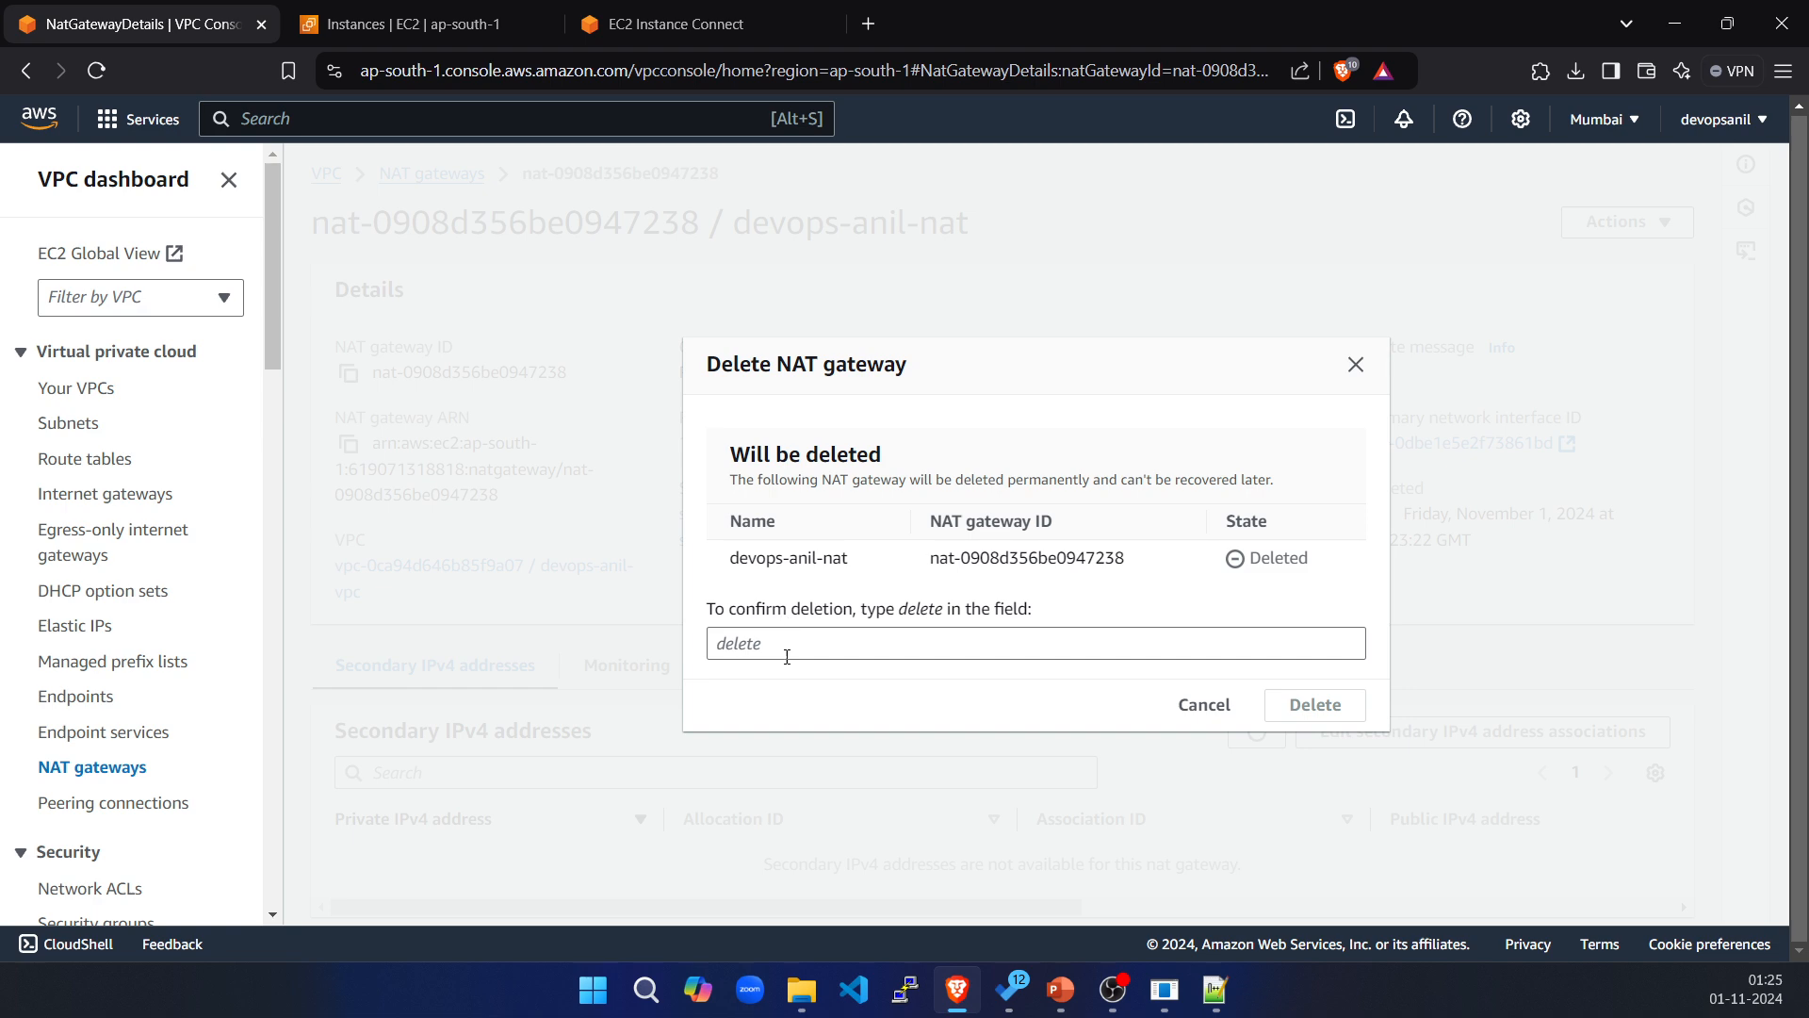
pyautogui.click(798, 648)
pyautogui.write('delete')
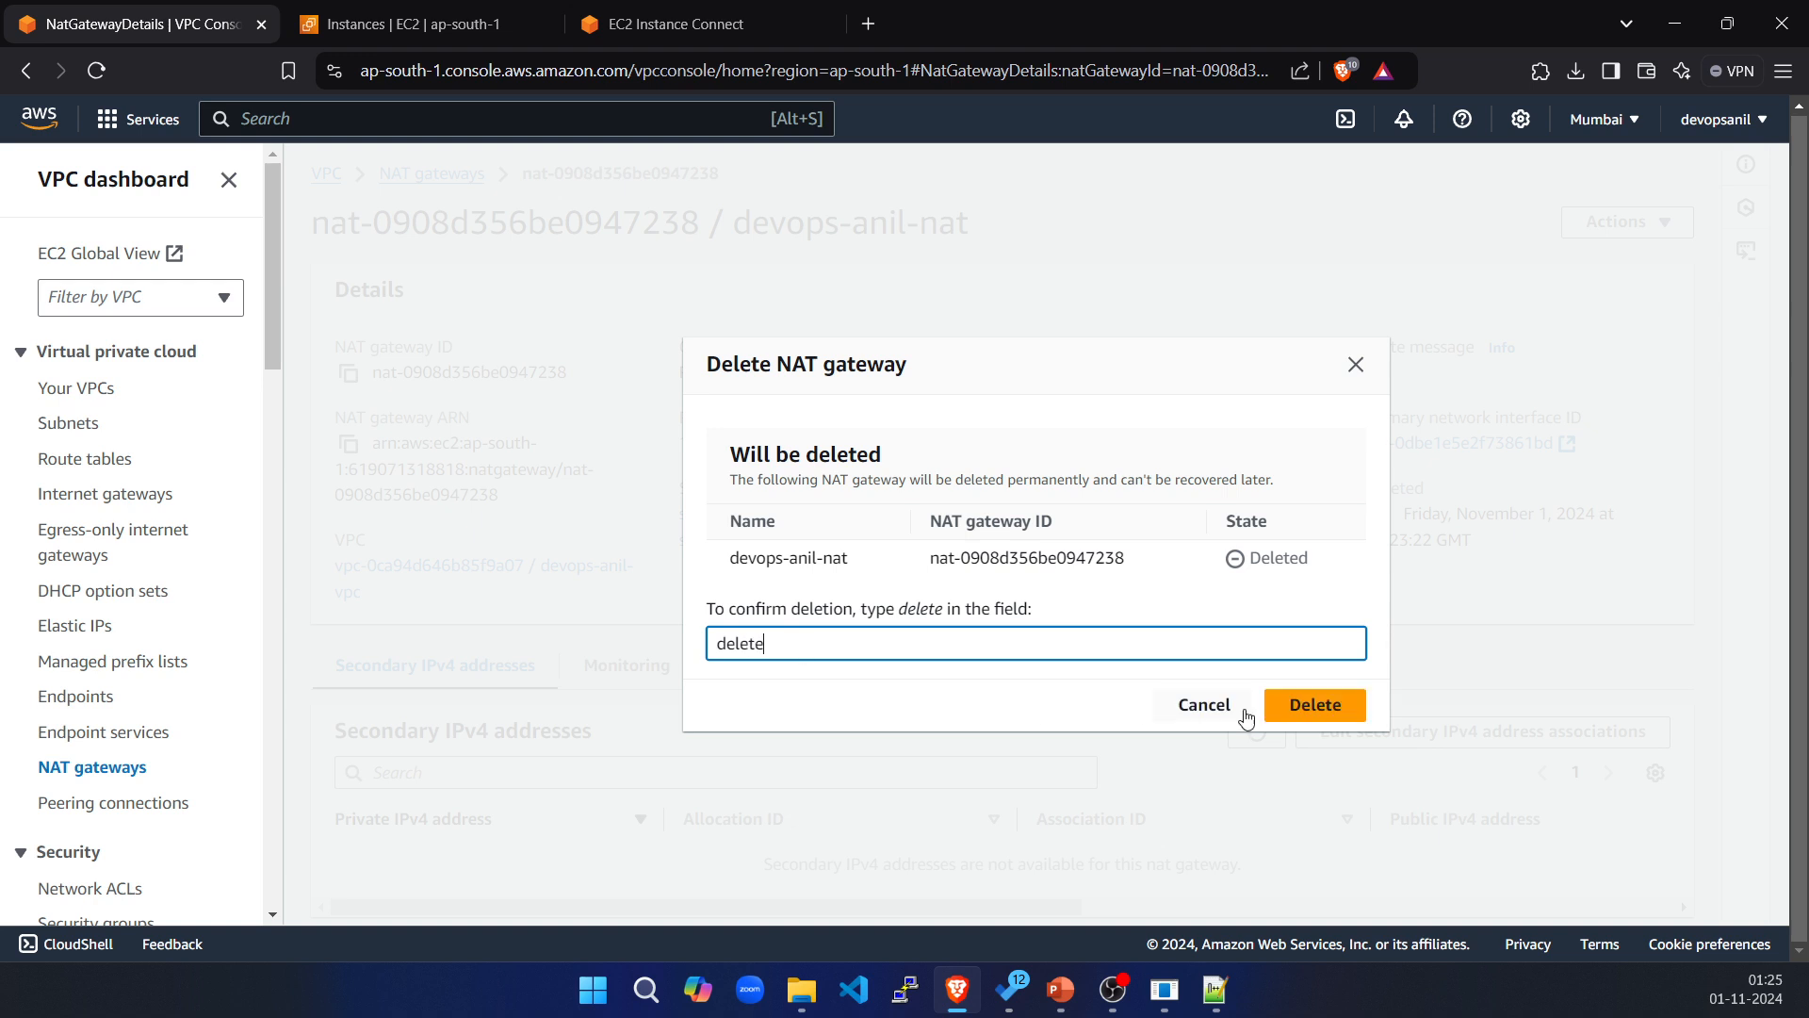
pyautogui.click(1315, 705)
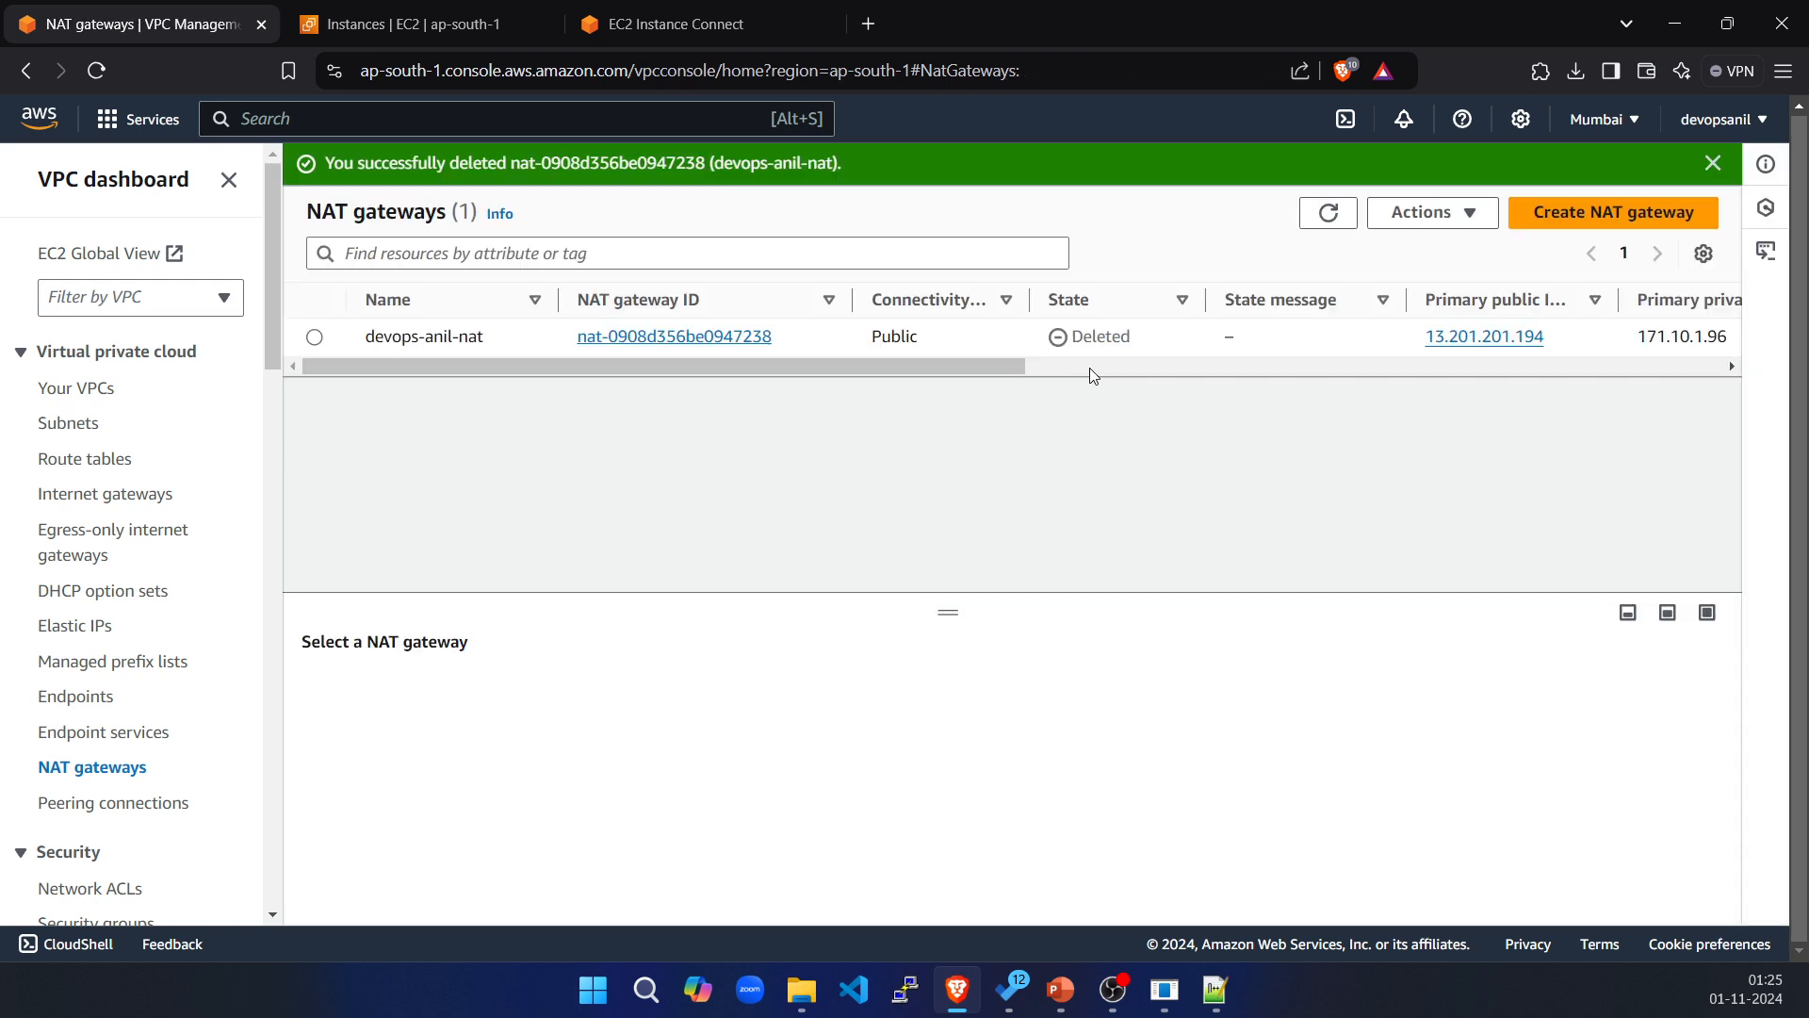
# Return to the Elastic IP list and refresh it to check the entry for 13.201.201.194.
pyautogui.click(997, 368)
pyautogui.click(622, 367)
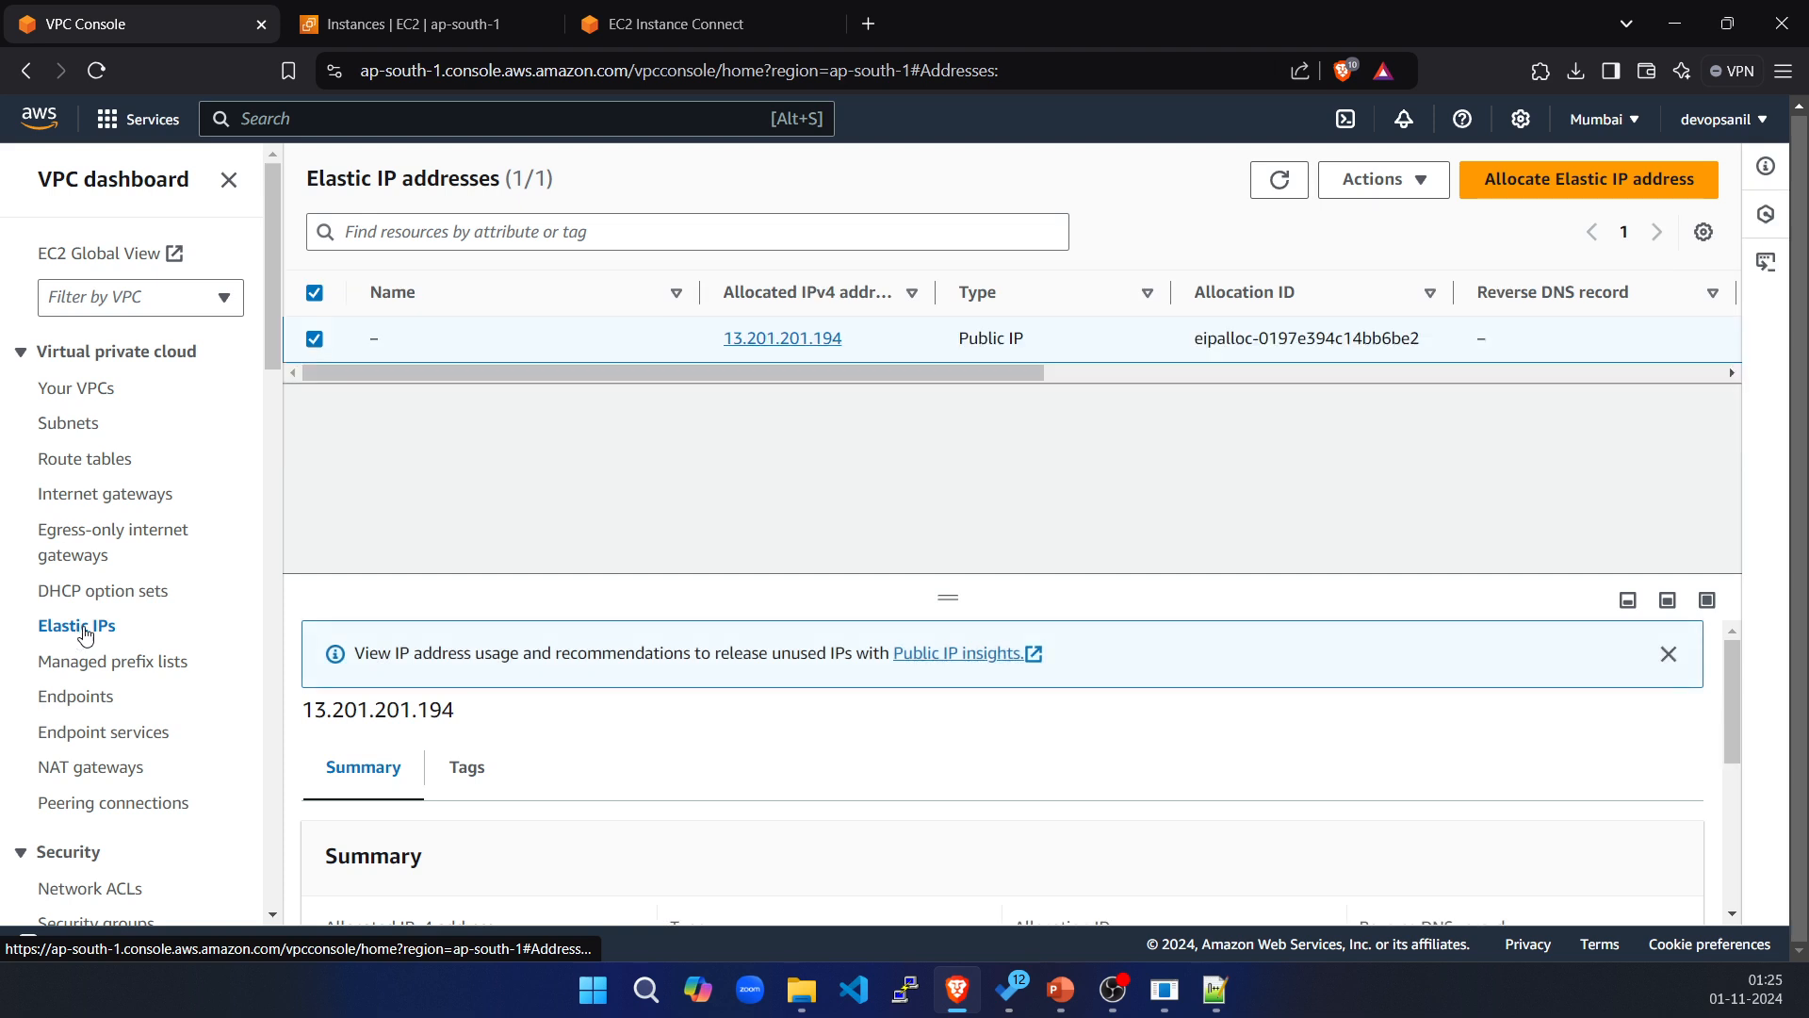
pyautogui.click(1279, 180)
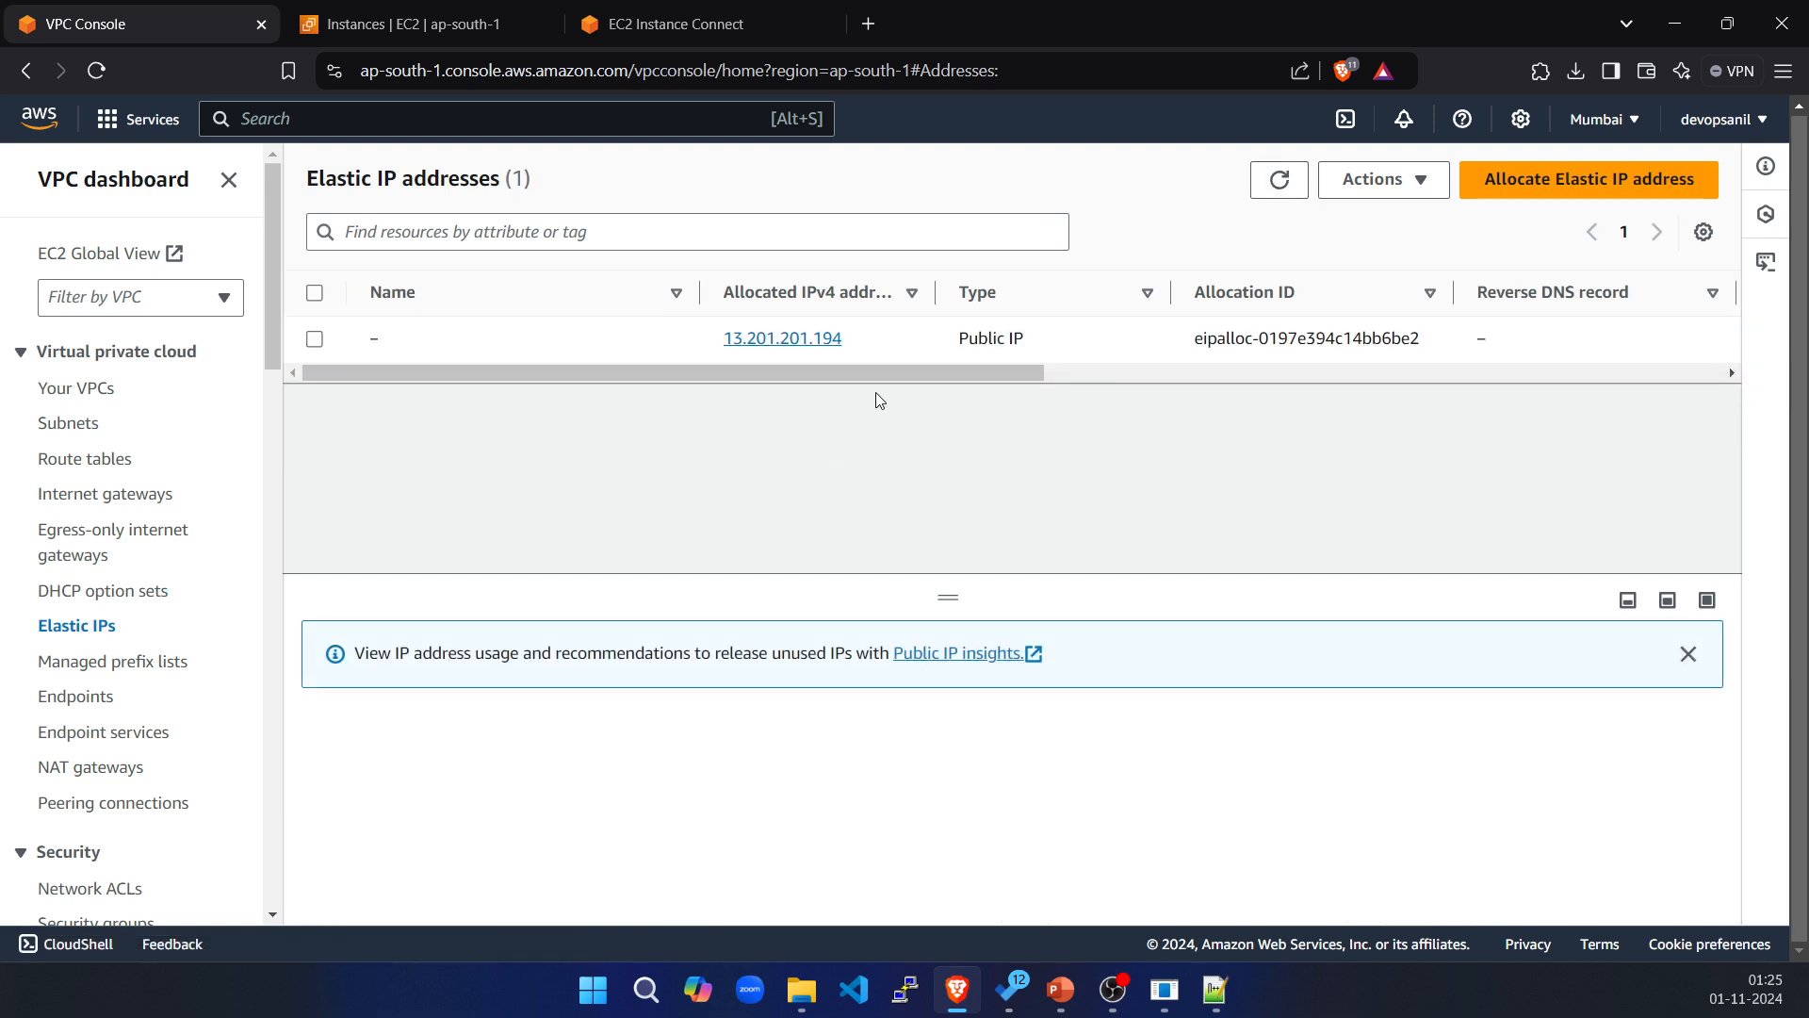
pyautogui.moveTo(869, 373); pyautogui.dragTo(251, 424)
# Refresh the VPC list, start deleting devops-anil-vpc and enter "delete" as the confirmation text.
pyautogui.click(74, 389)
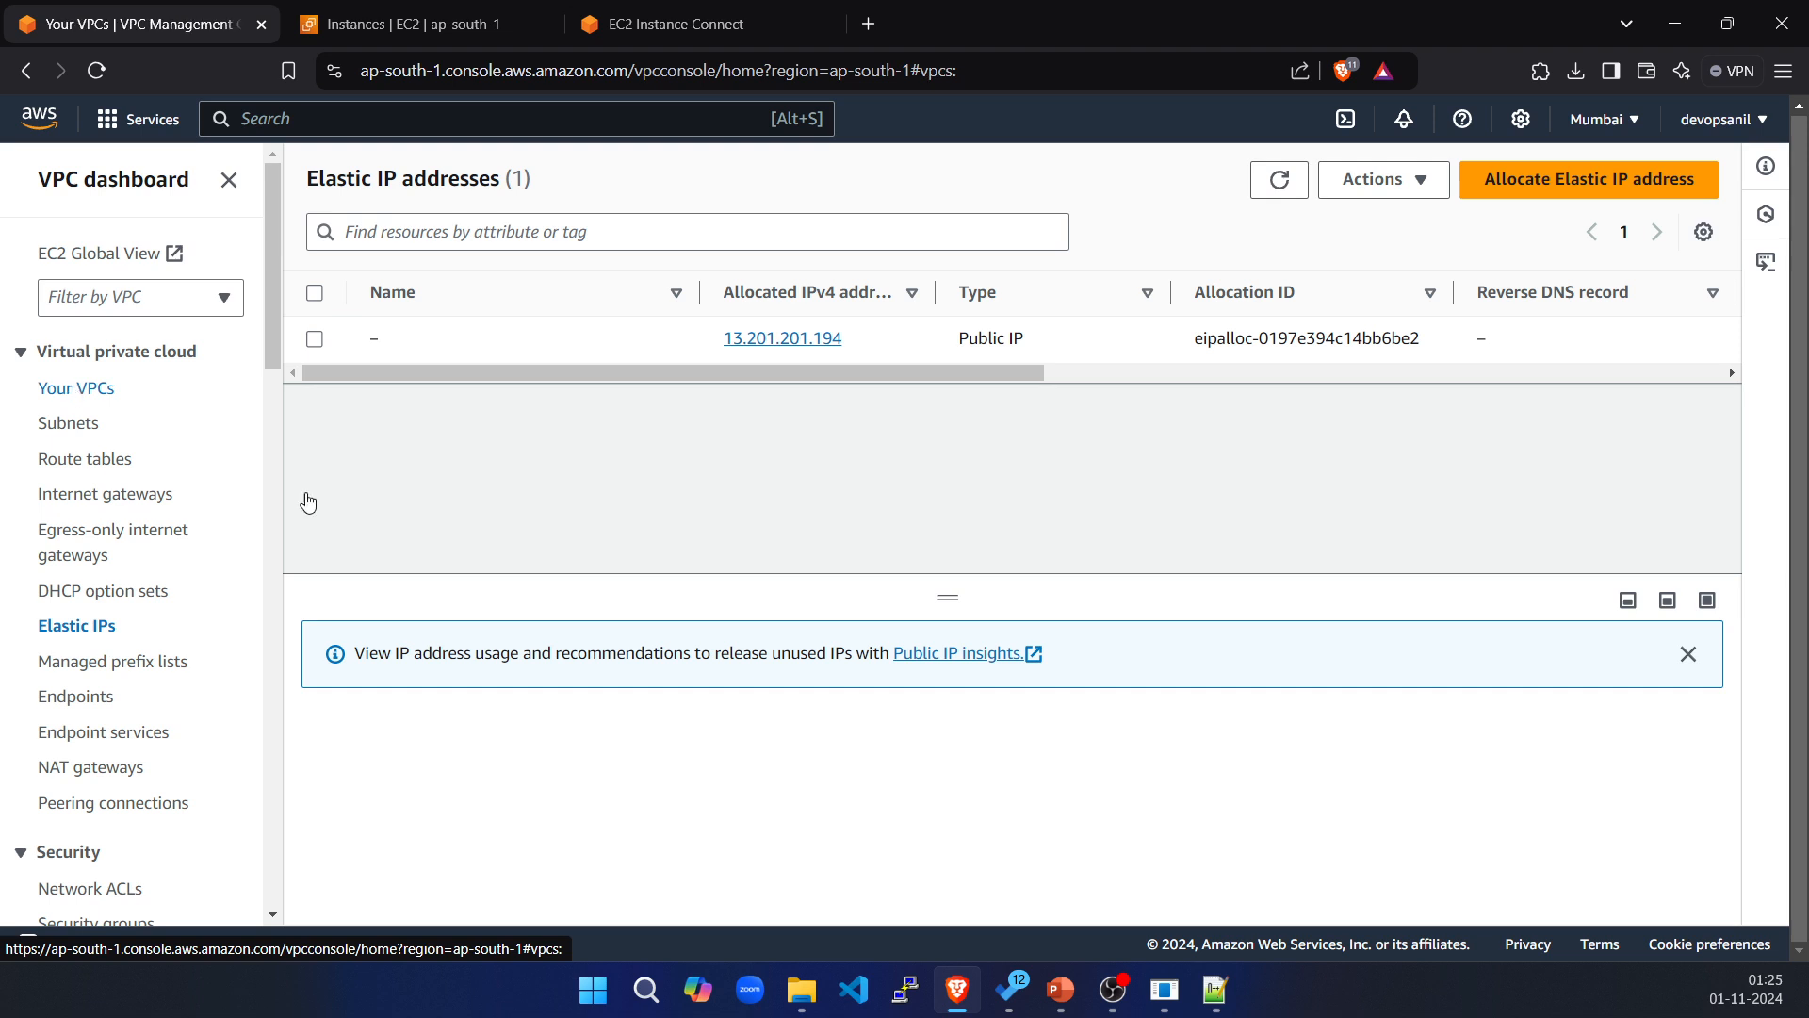
pyautogui.click(315, 338)
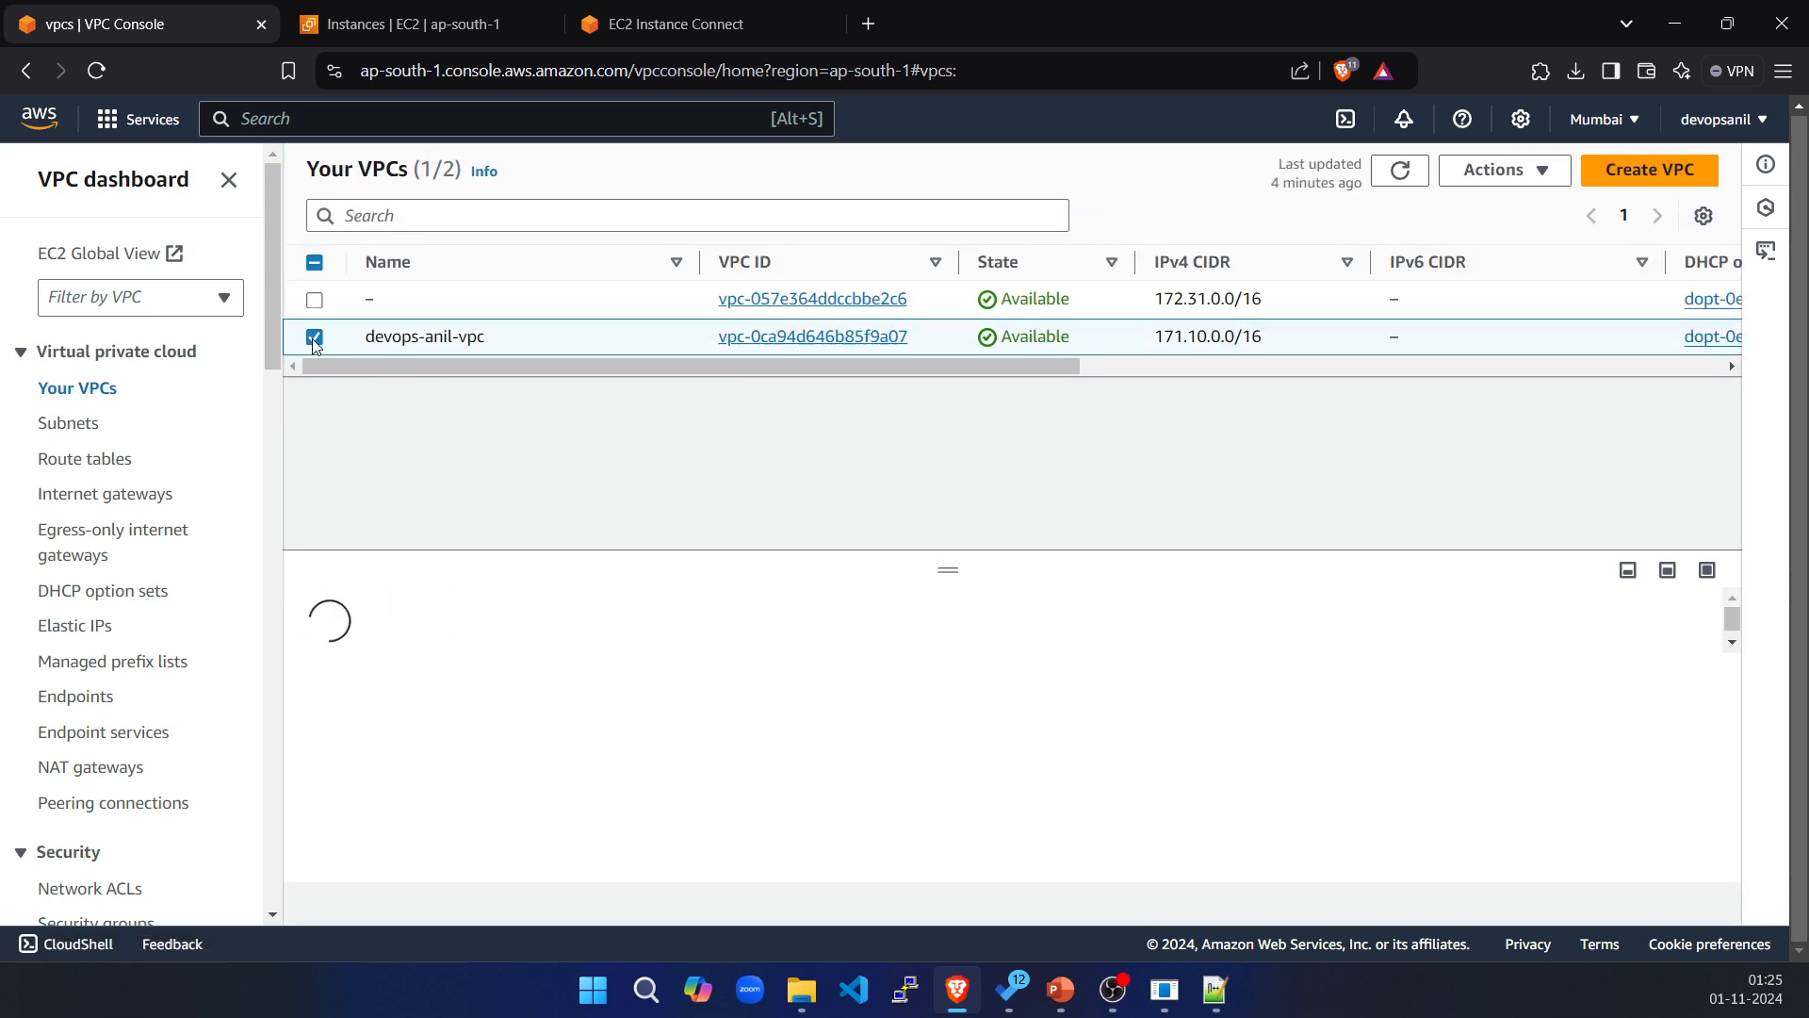
pyautogui.click(1403, 169)
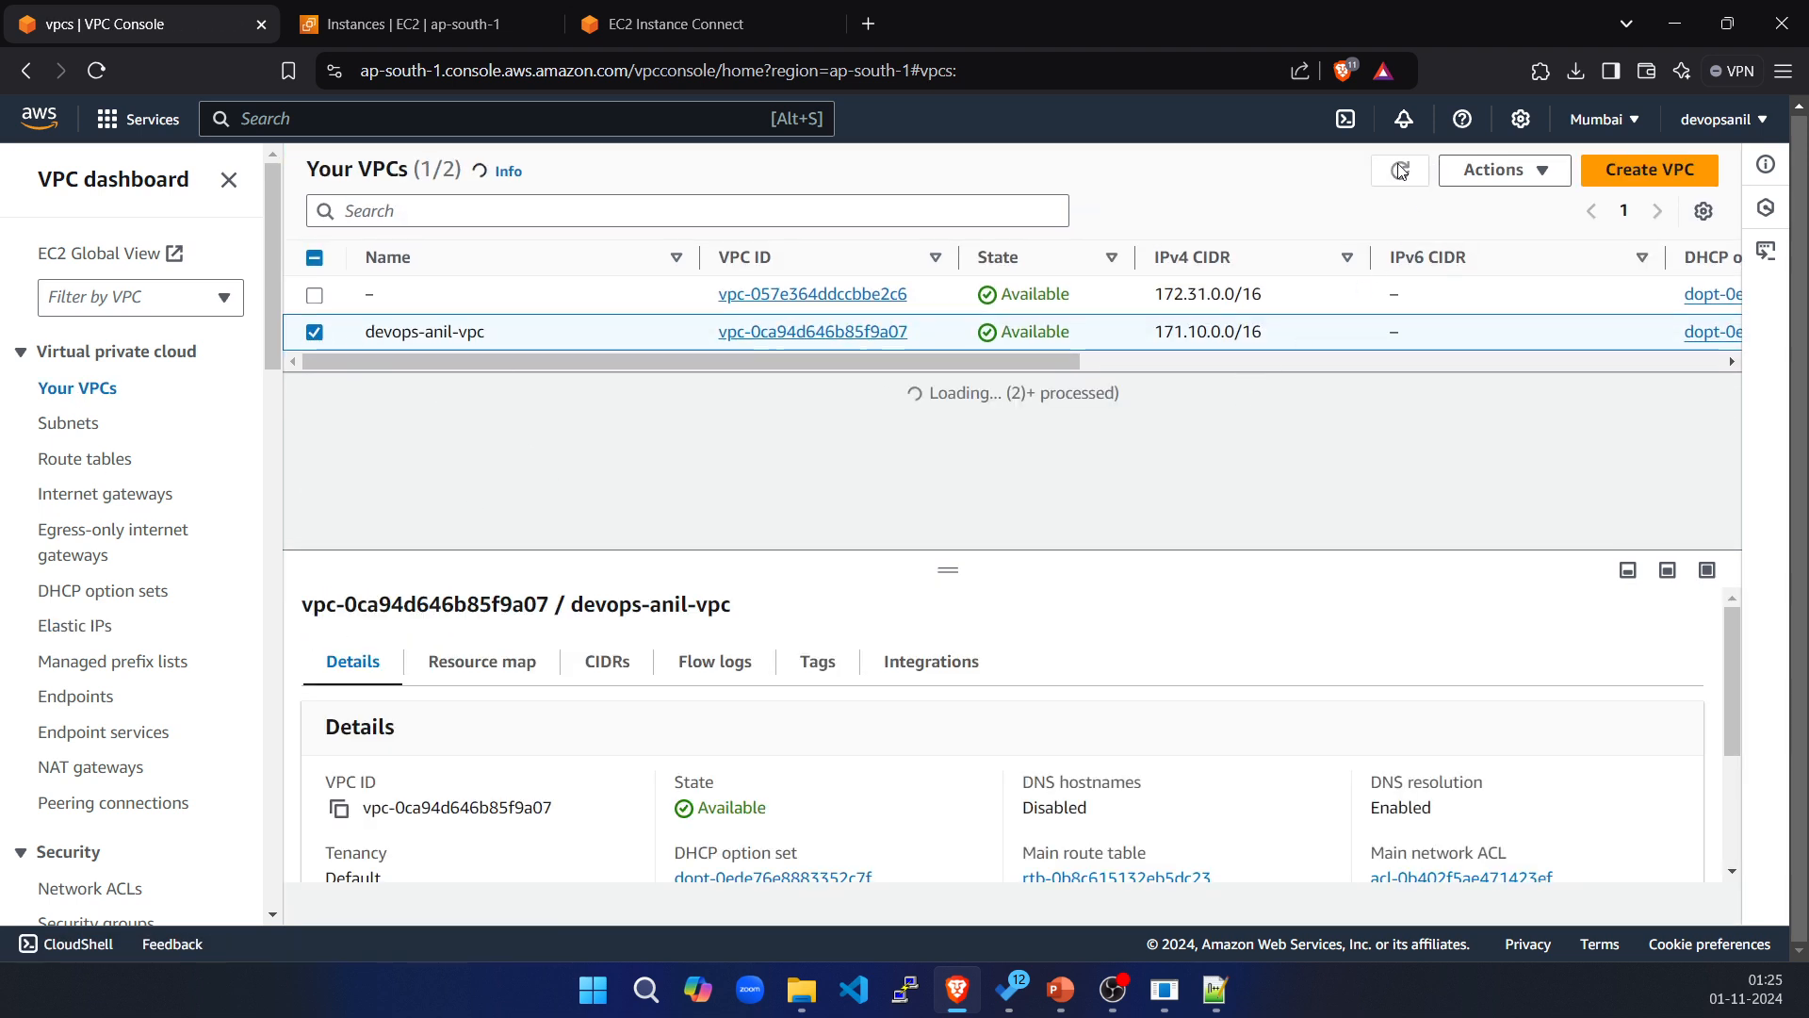
pyautogui.click(1508, 177)
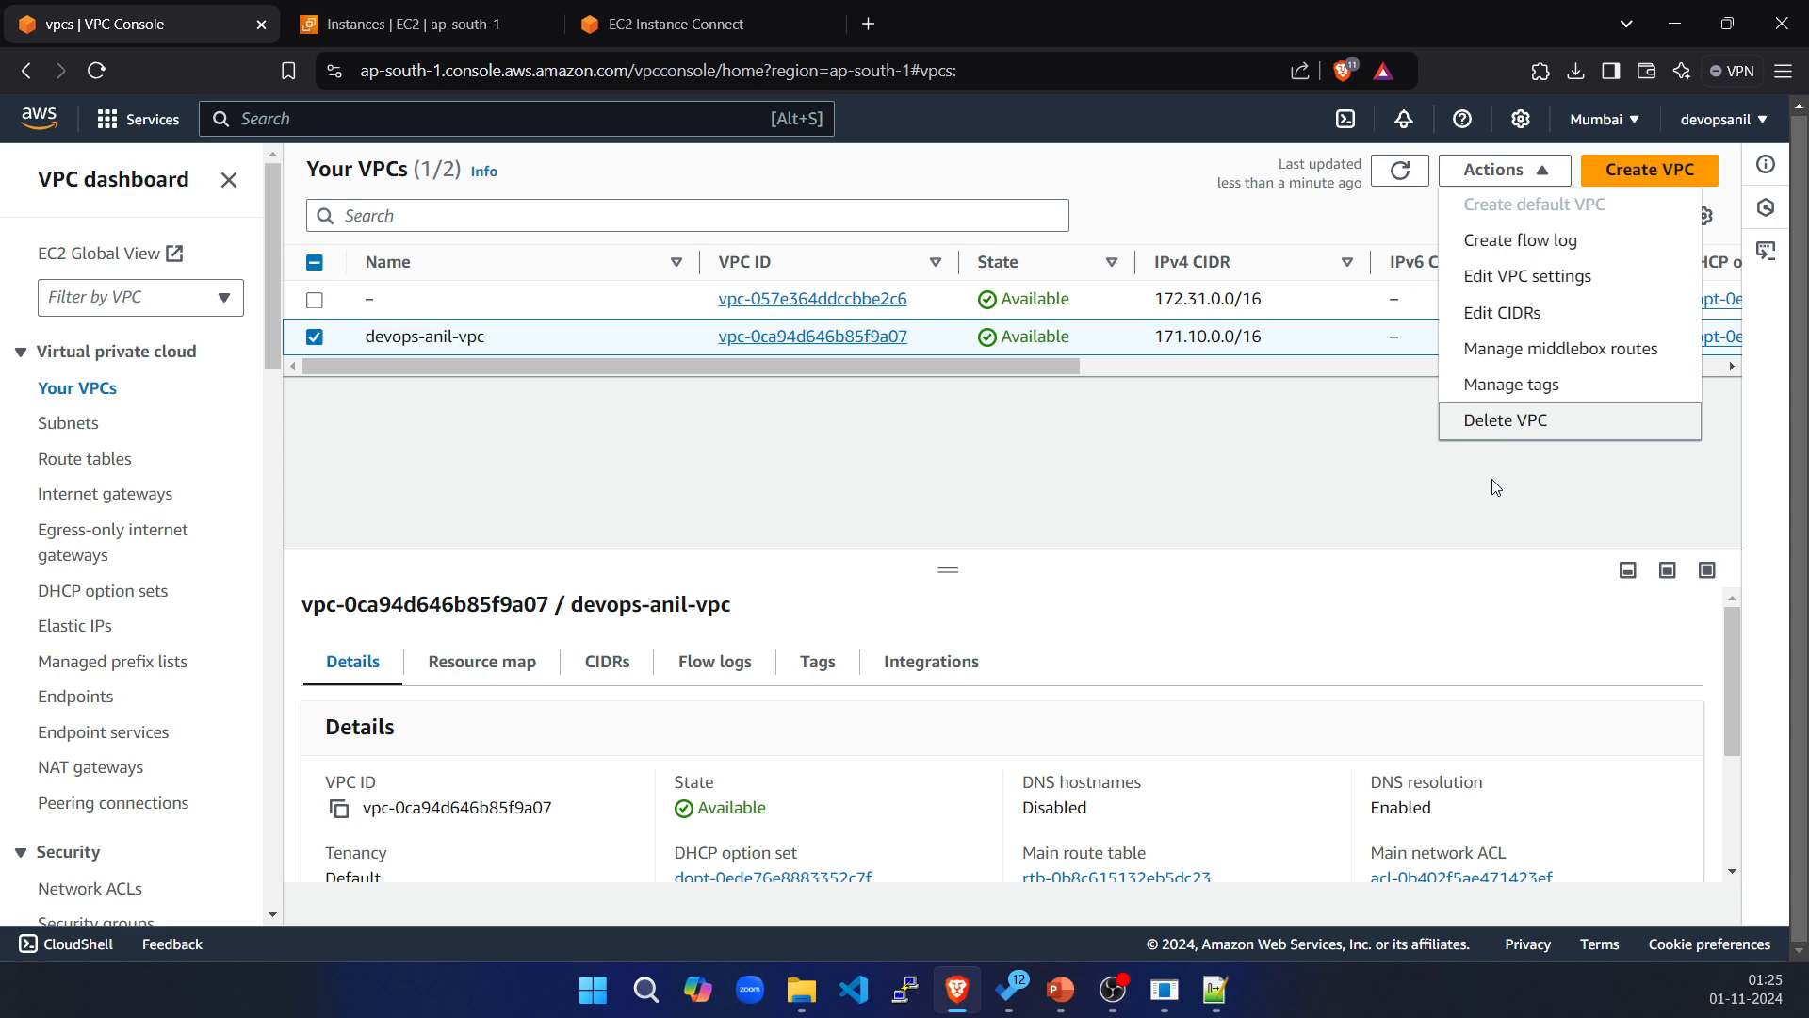
pyautogui.click(1503, 421)
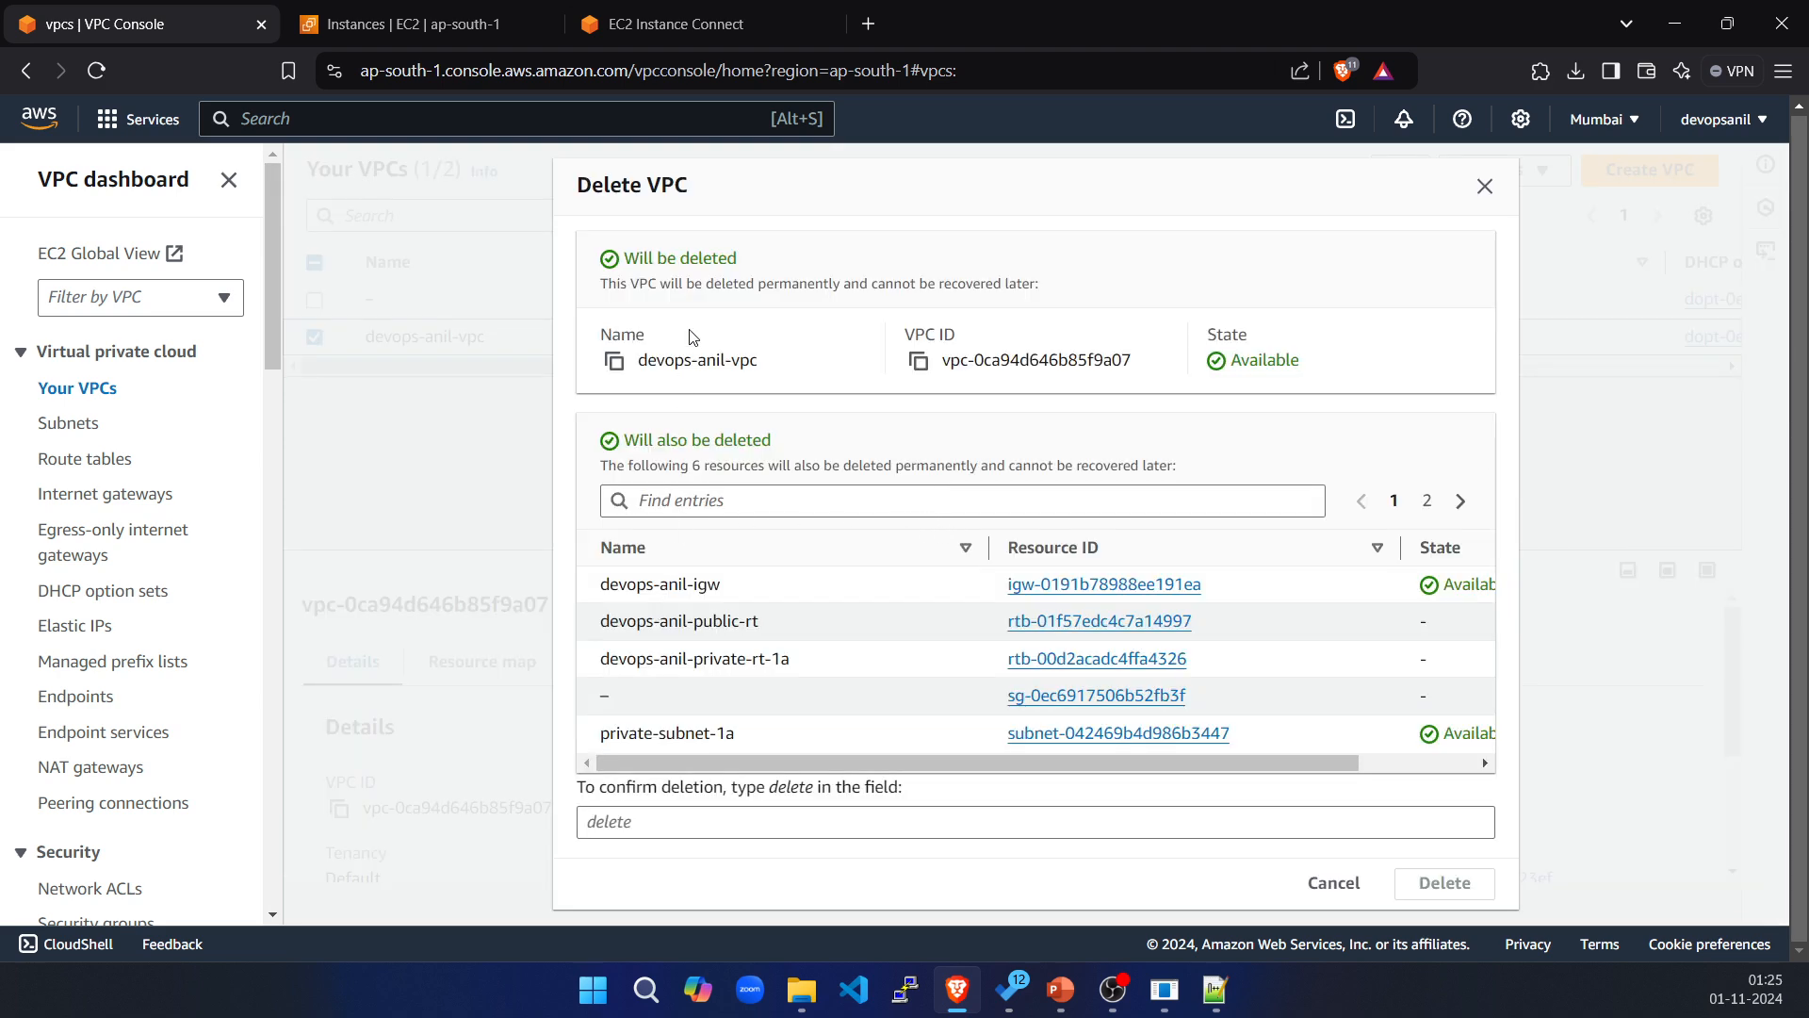
pyautogui.click(654, 823)
pyautogui.write('de')
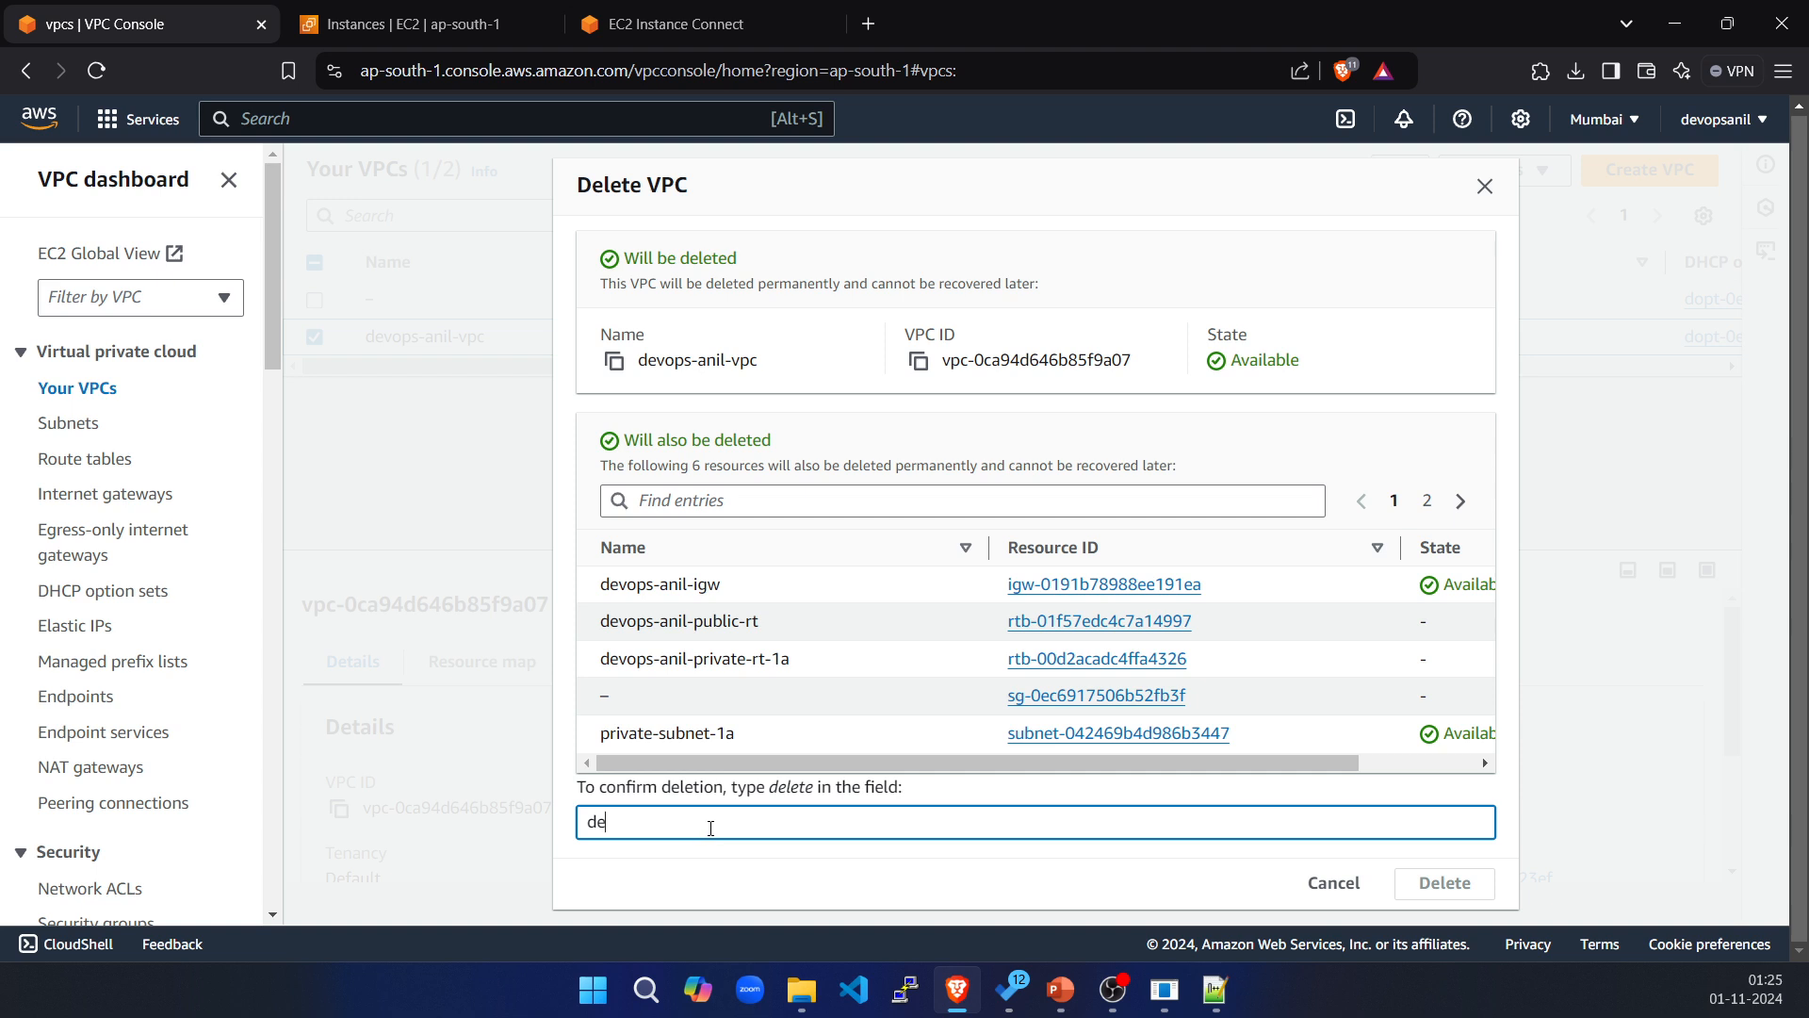
pyautogui.write('lete')
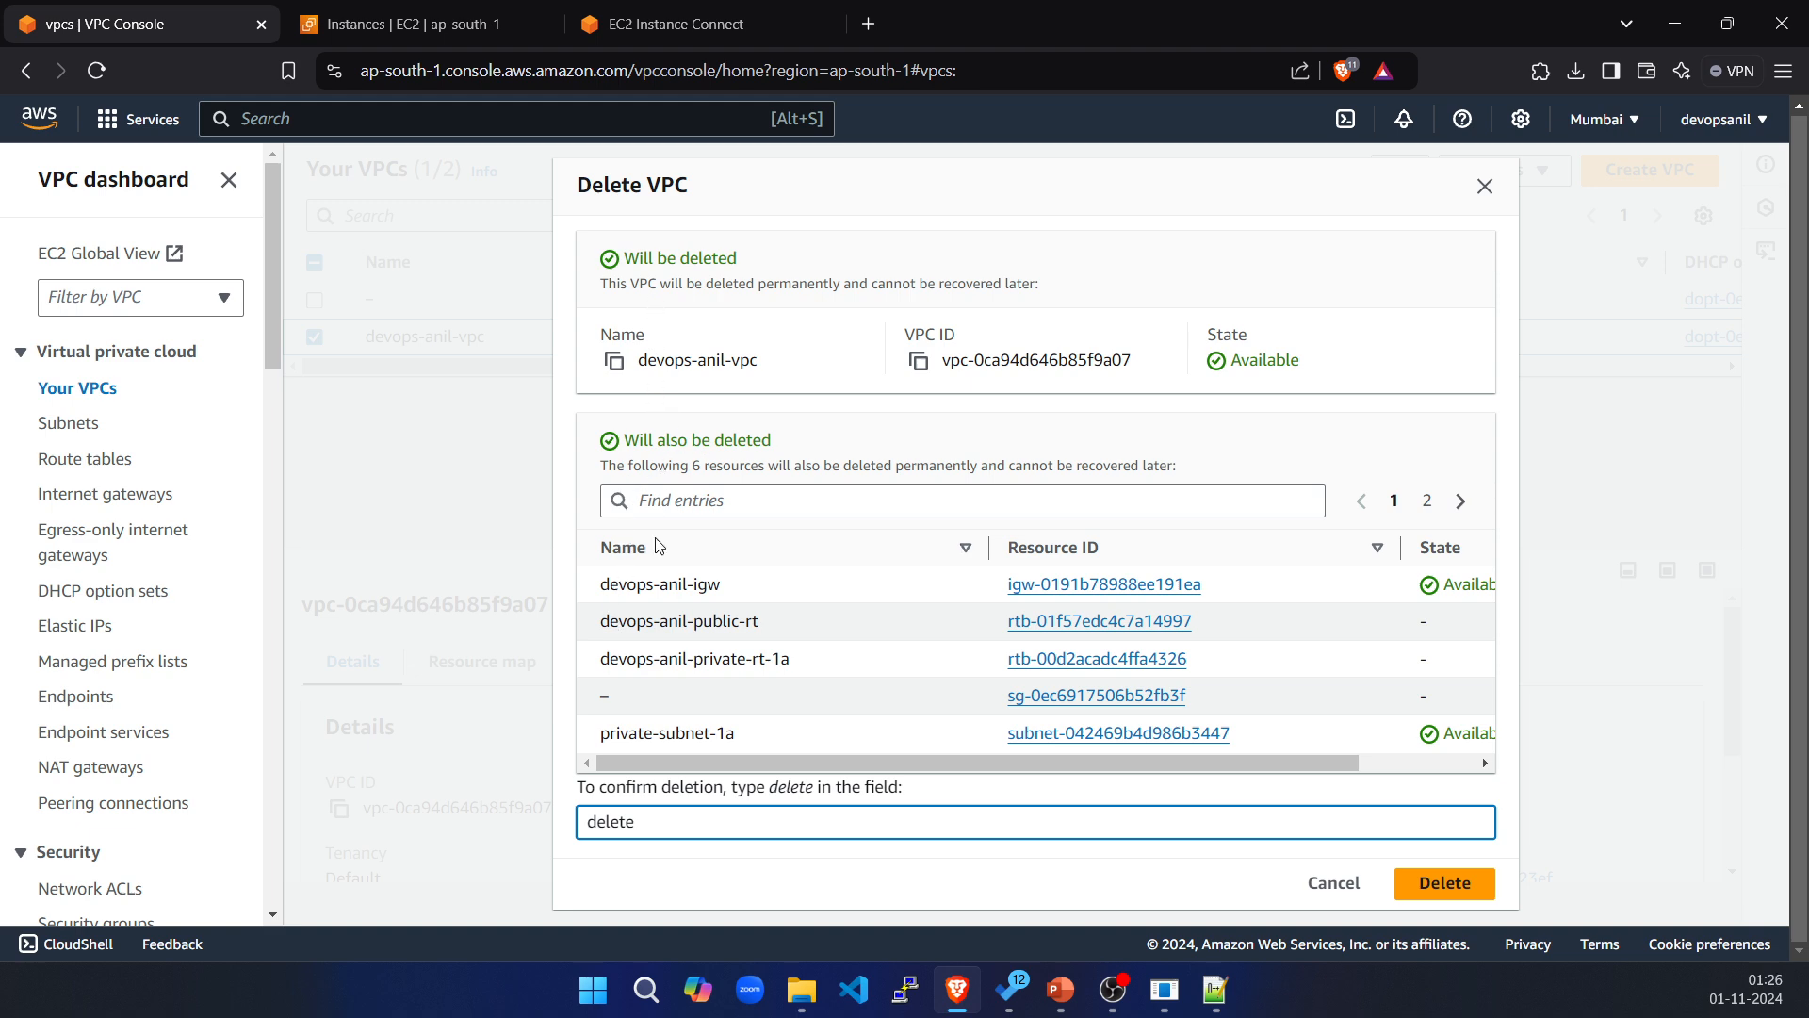
# Review both pages of dependent resources listed for removal and confirm the deletion of devops-anil-vpc.
pyautogui.moveTo(677, 583); pyautogui.dragTo(790, 631)
pyautogui.moveTo(660, 658); pyautogui.dragTo(791, 661)
pyautogui.moveTo(620, 697); pyautogui.dragTo(588, 691)
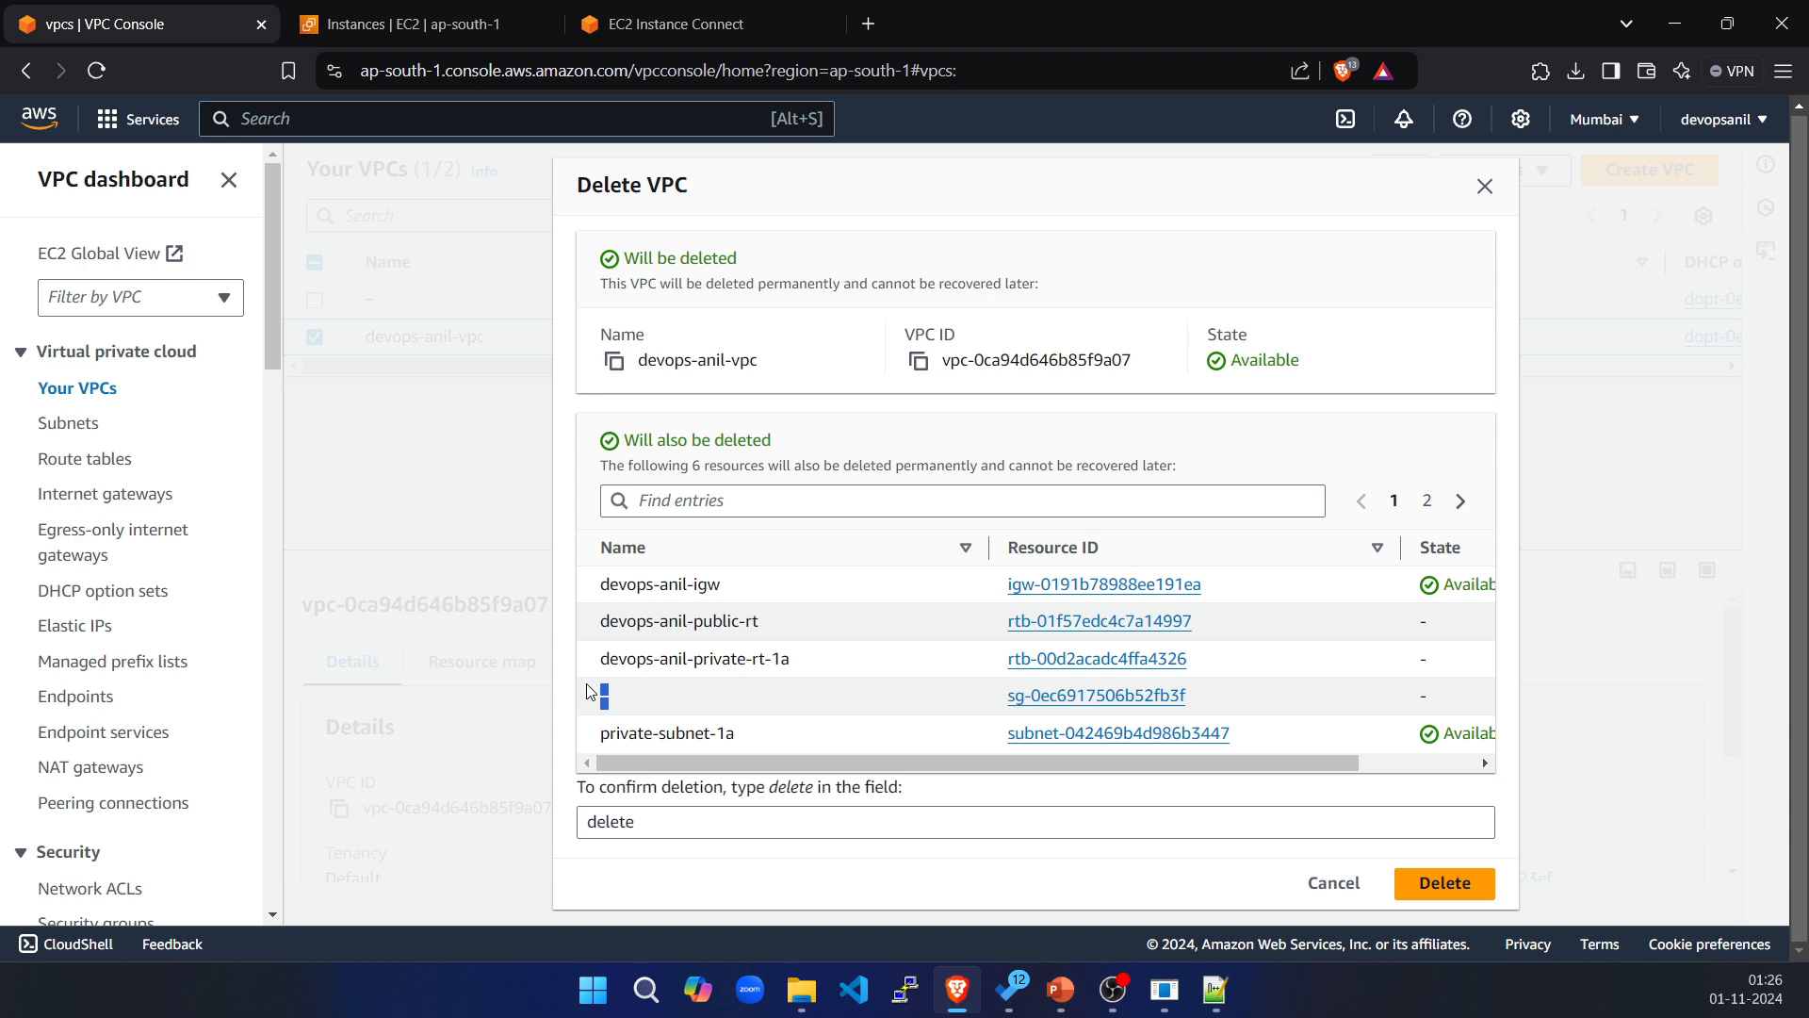
pyautogui.moveTo(676, 733); pyautogui.dragTo(837, 739)
pyautogui.click(1424, 500)
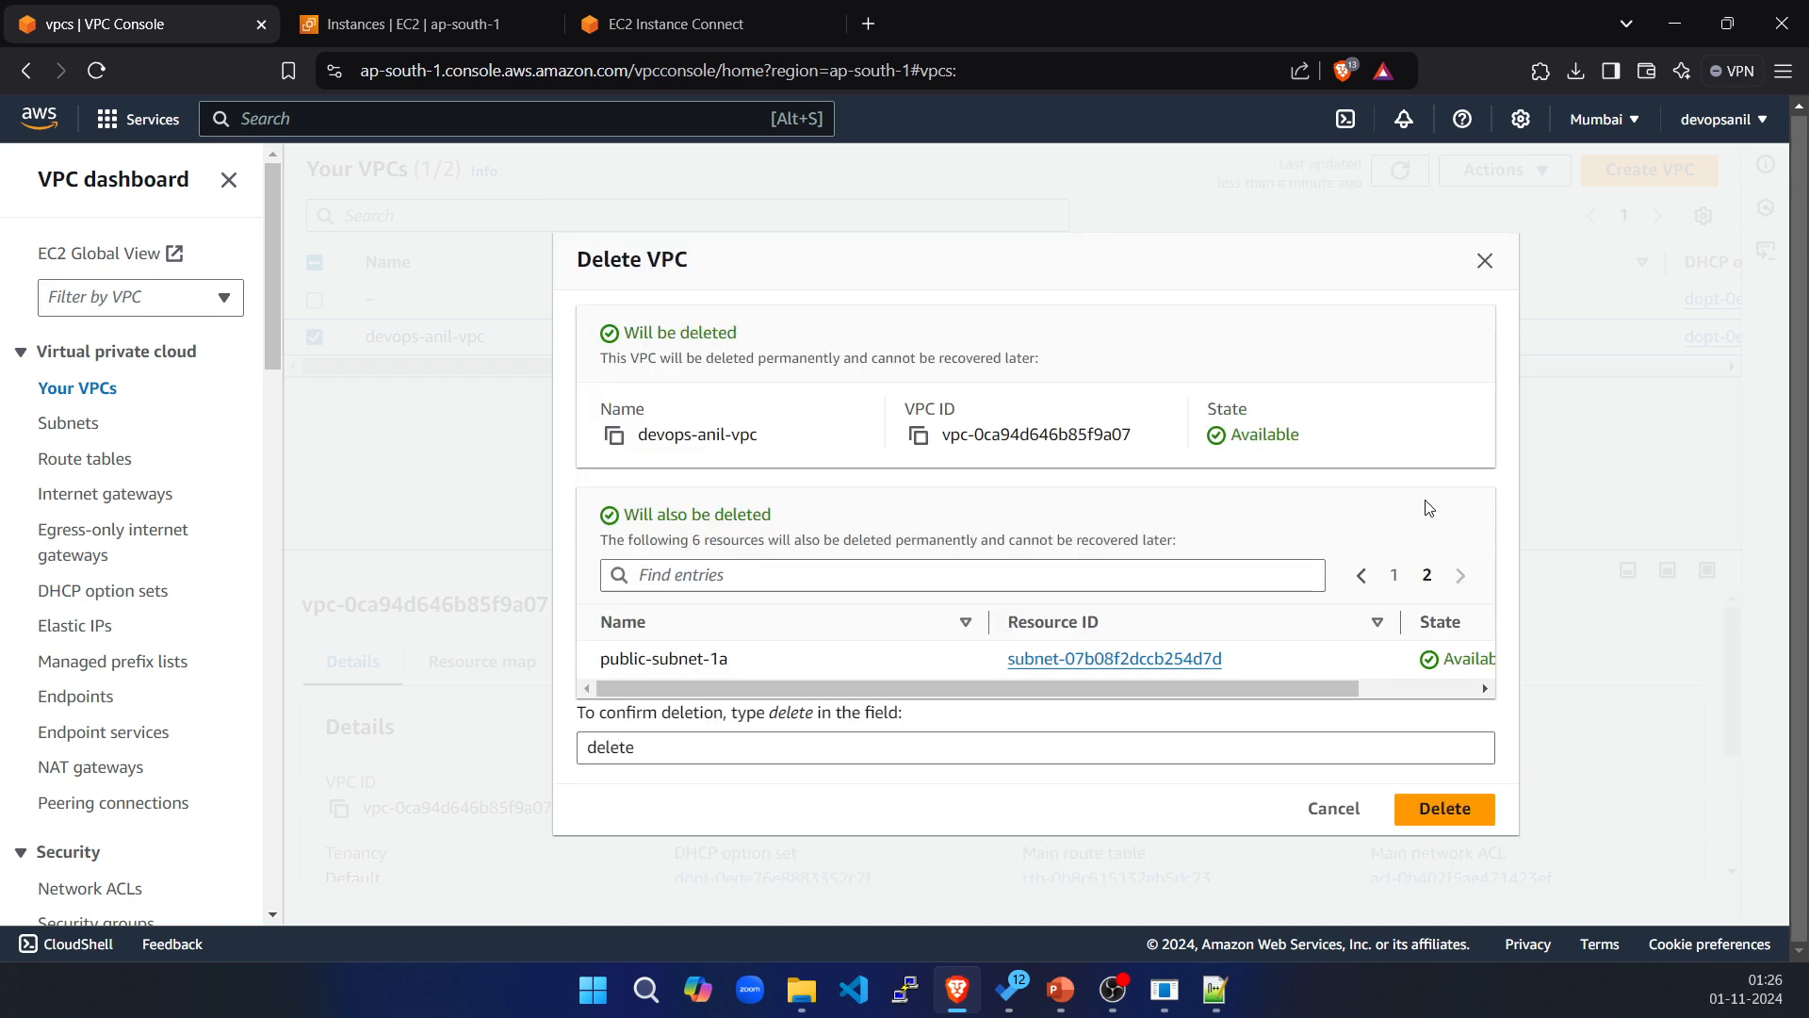
pyautogui.moveTo(771, 664); pyautogui.dragTo(595, 648)
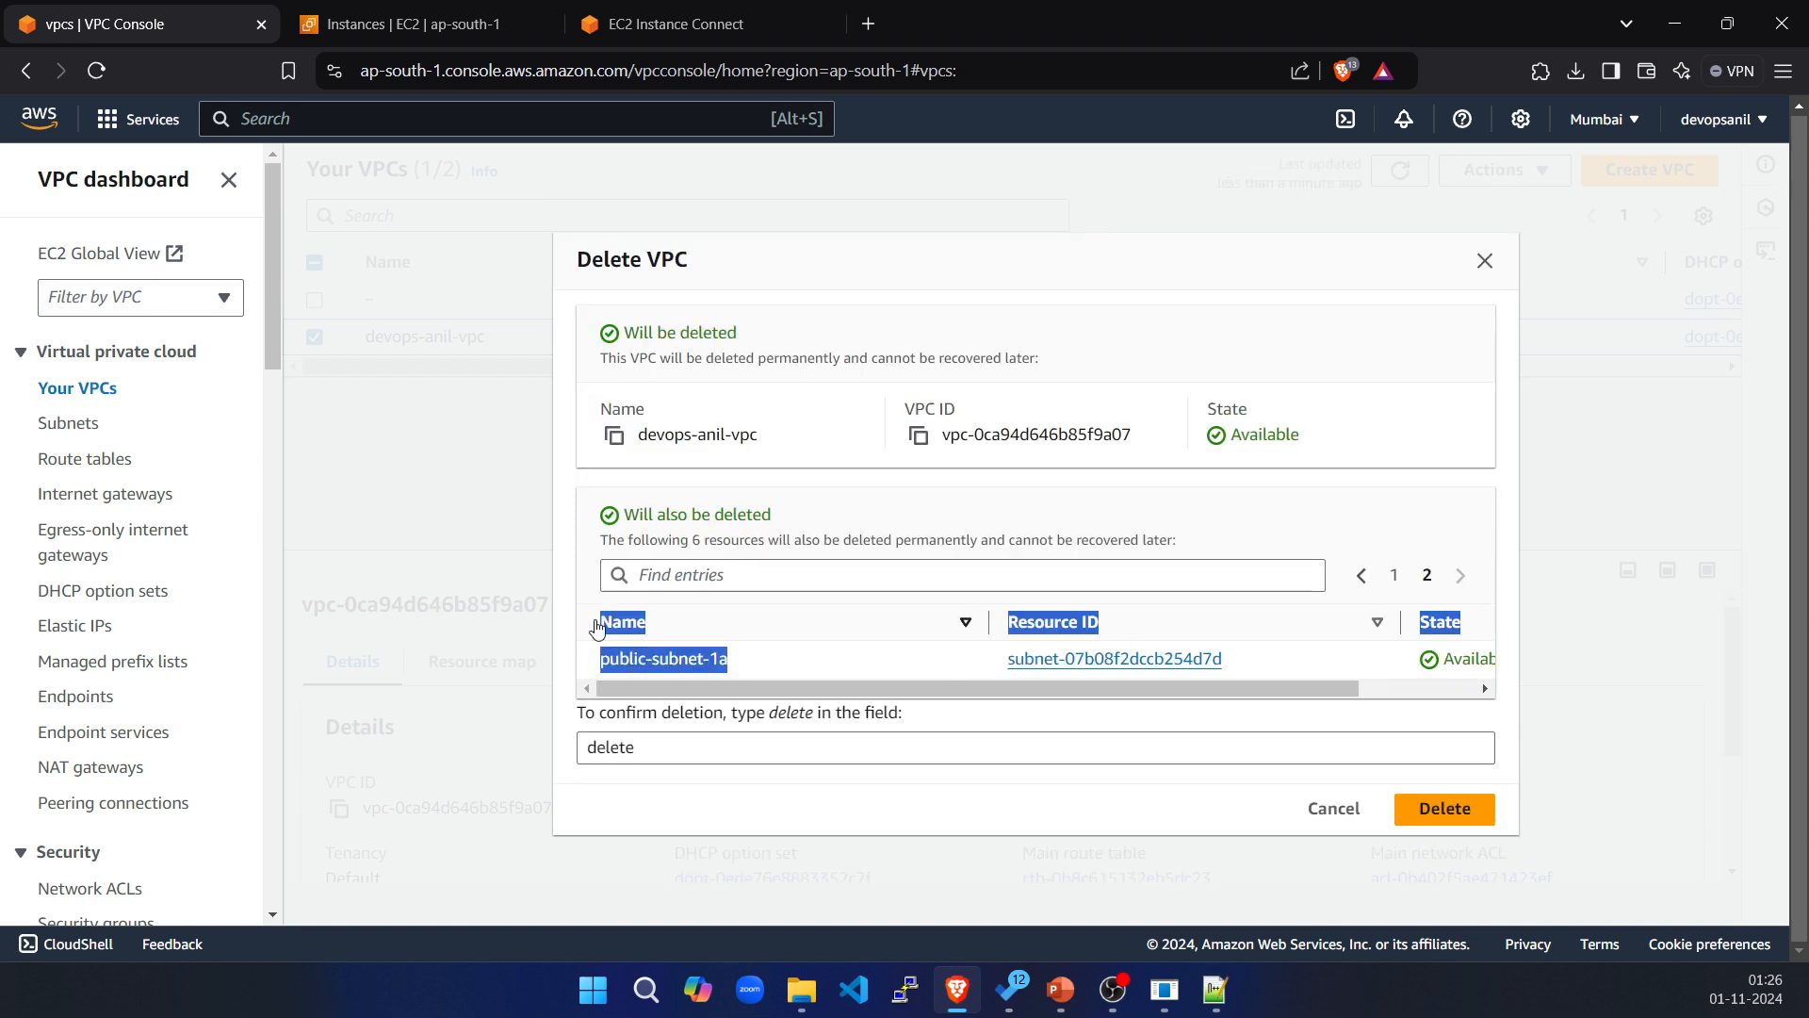
pyautogui.click(1442, 809)
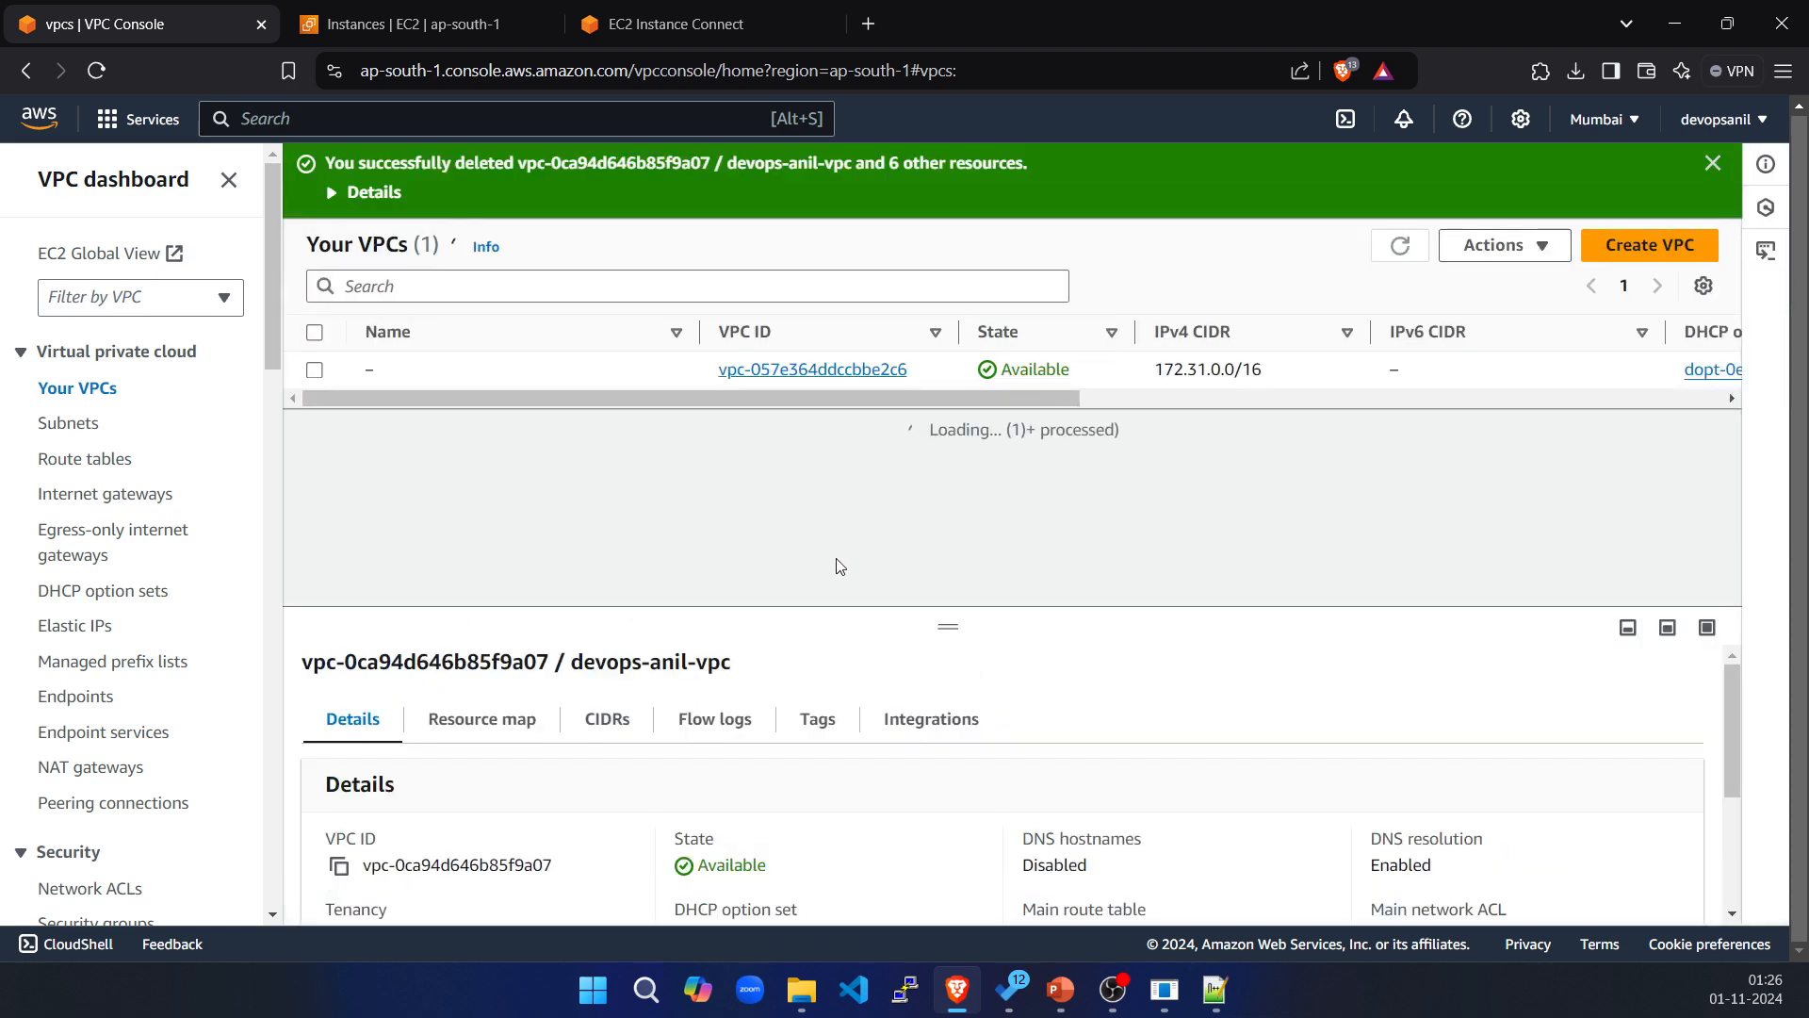
# Refresh the internet gateways list to check whether devops-anil-igw is gone.
pyautogui.click(101, 494)
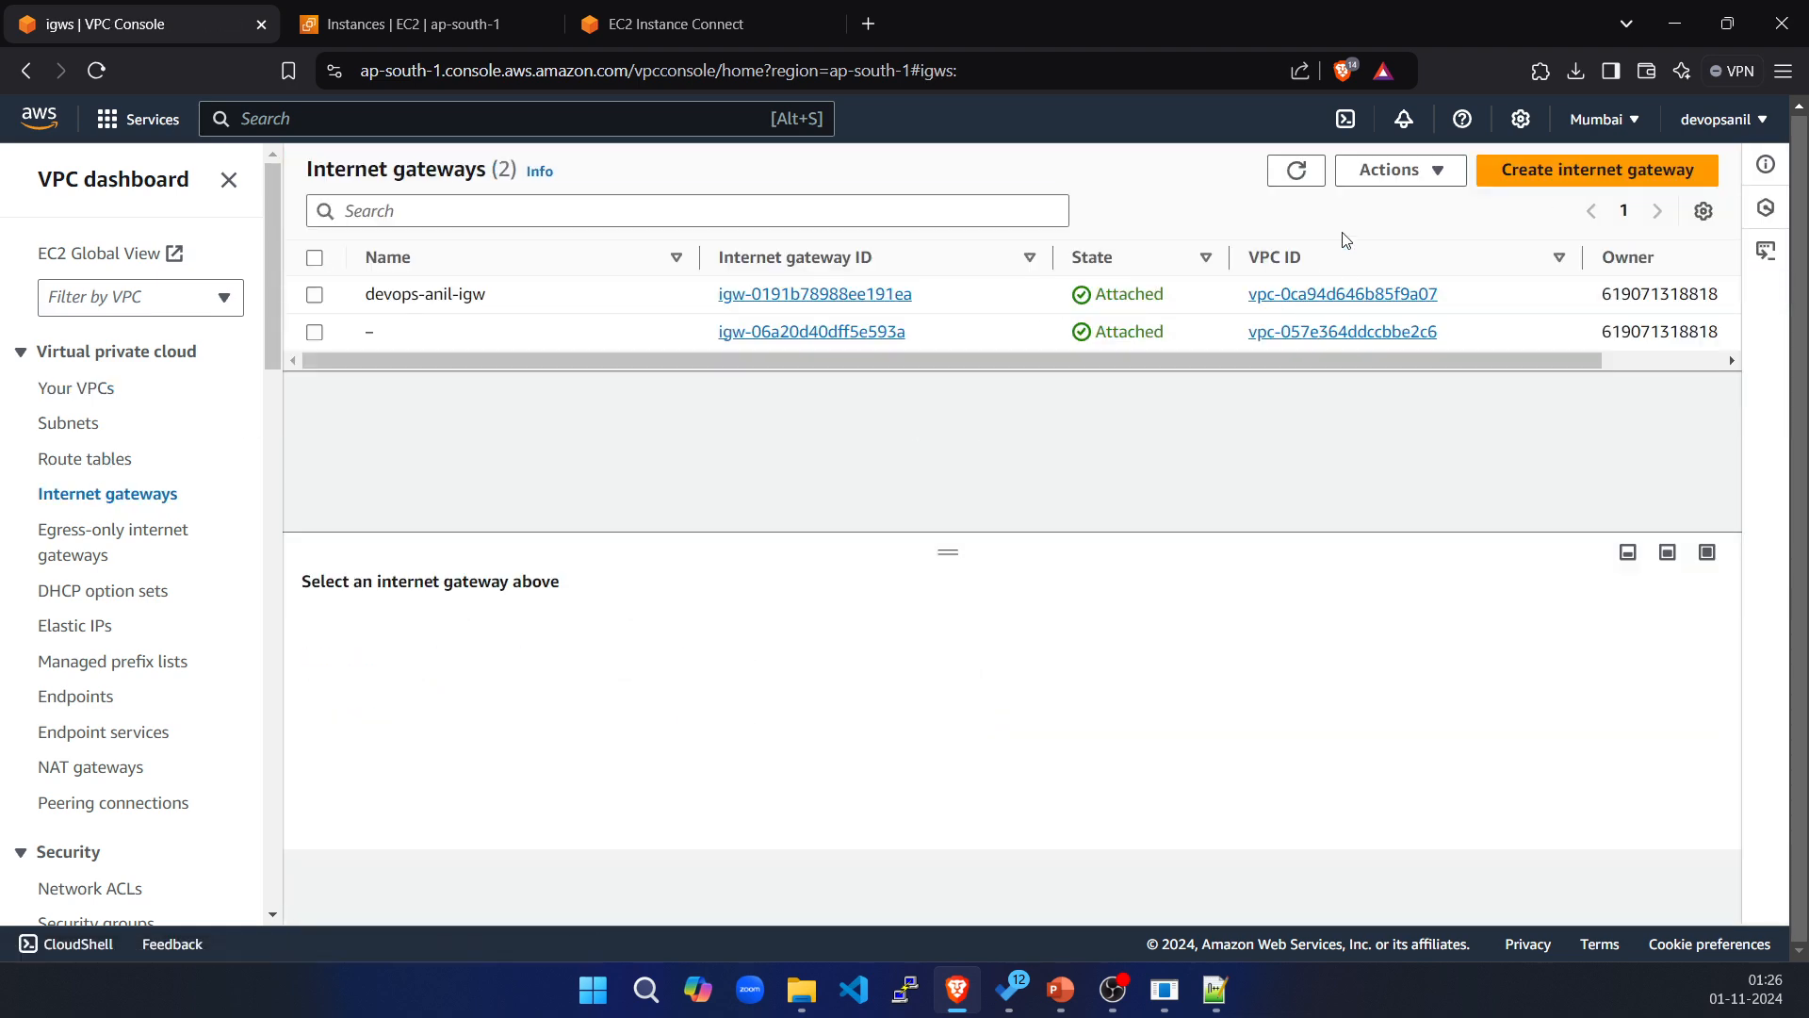
pyautogui.click(1293, 171)
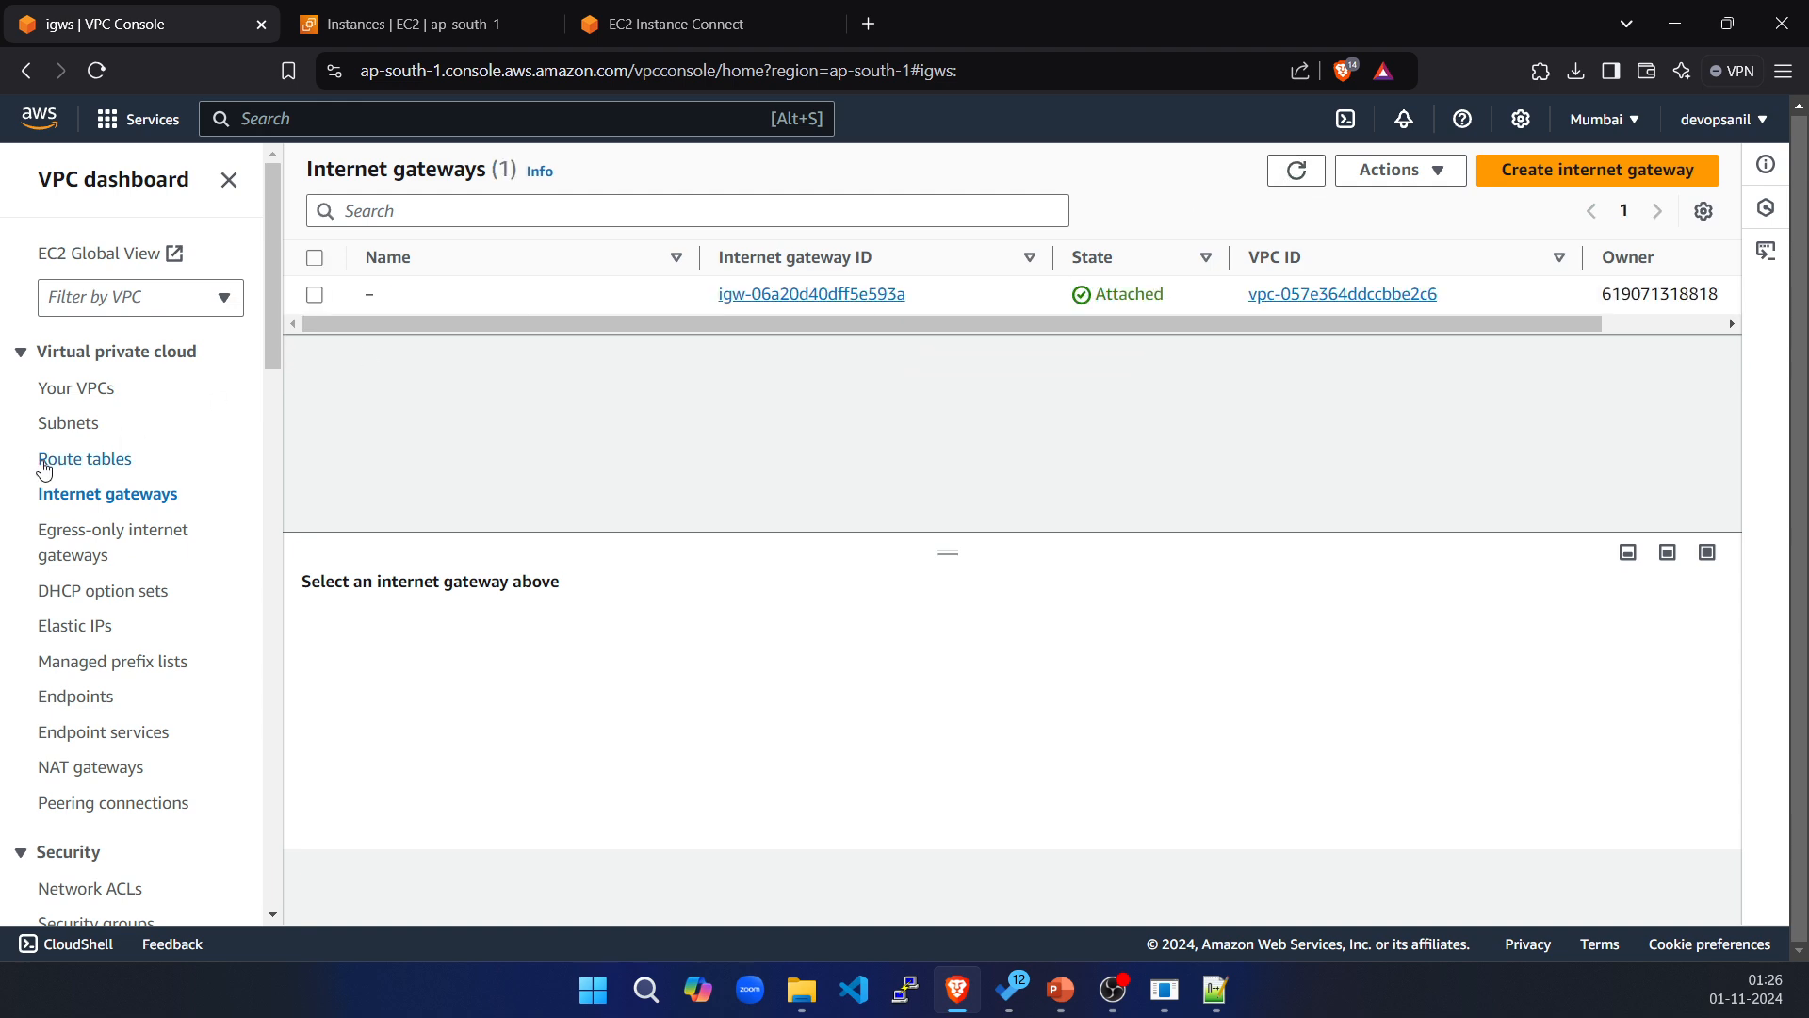
# Refresh the Elastic IP list, select 13.201.201.194 and release it.
pyautogui.click(72, 627)
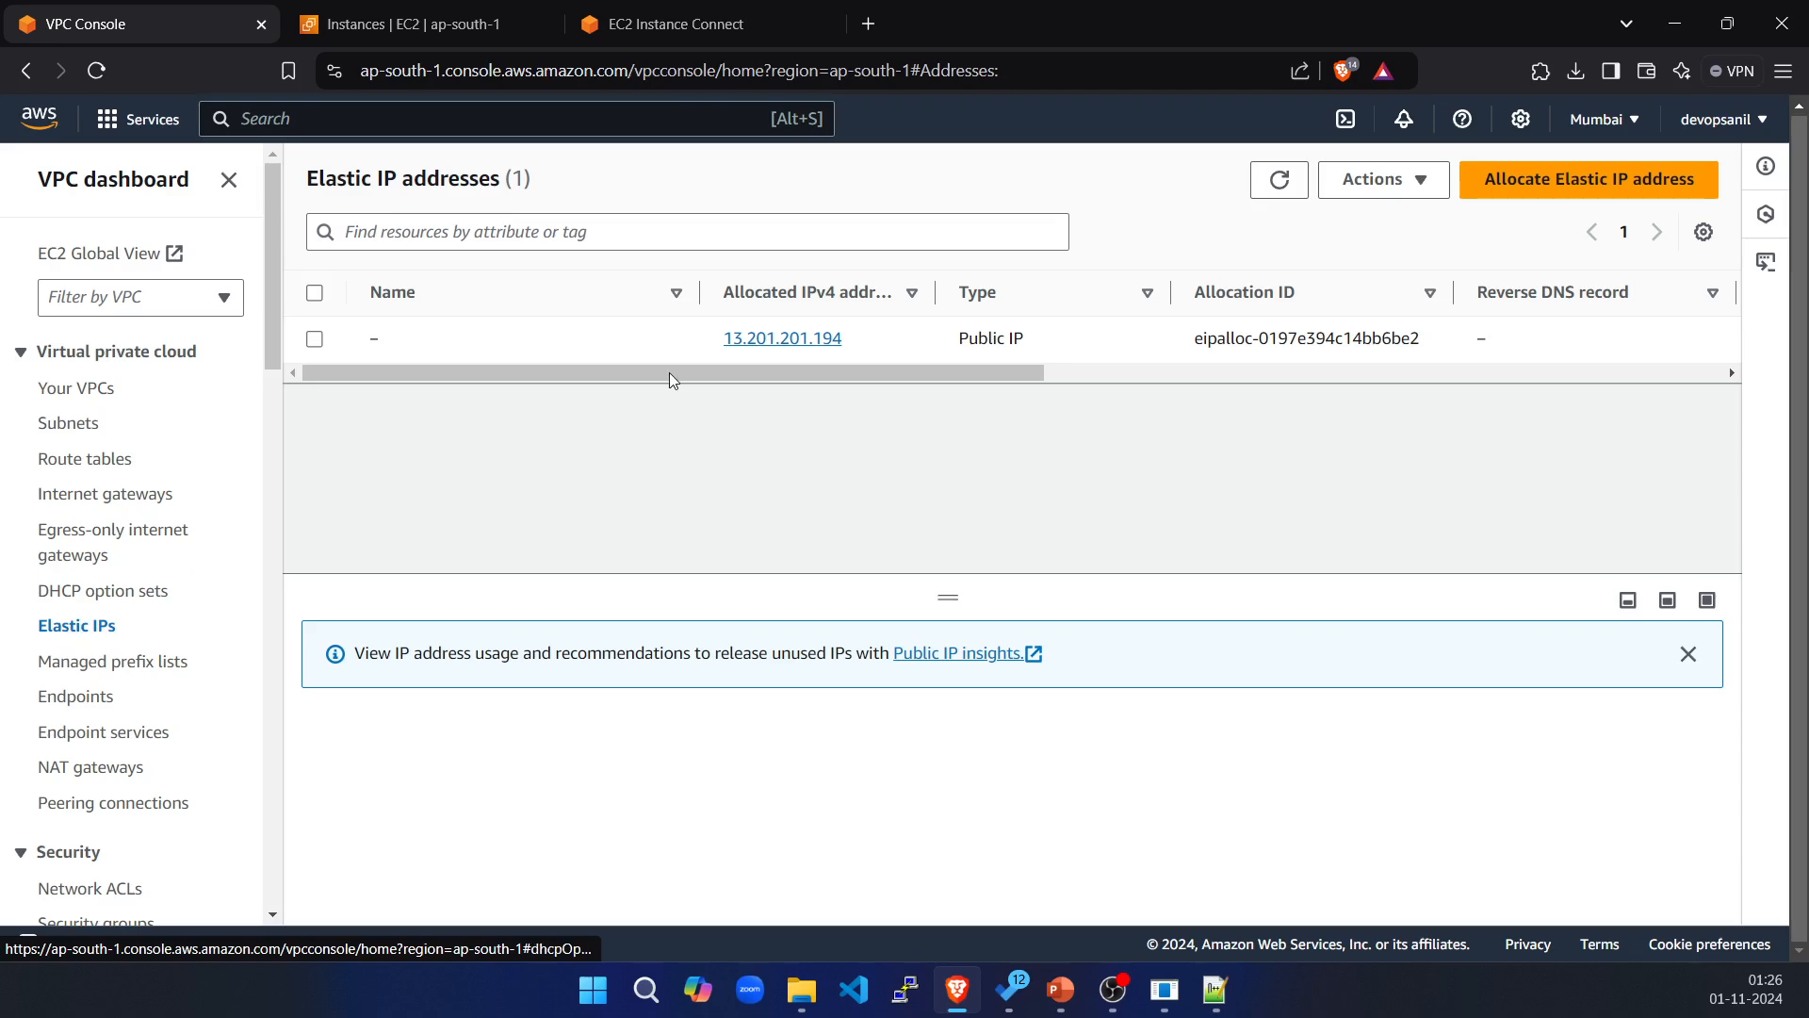
pyautogui.moveTo(527, 373)
pyautogui.mouseDown()
pyautogui.moveTo(1193, 407)
pyautogui.moveTo(514, 387)
pyautogui.mouseUp()
pyautogui.click(1271, 184)
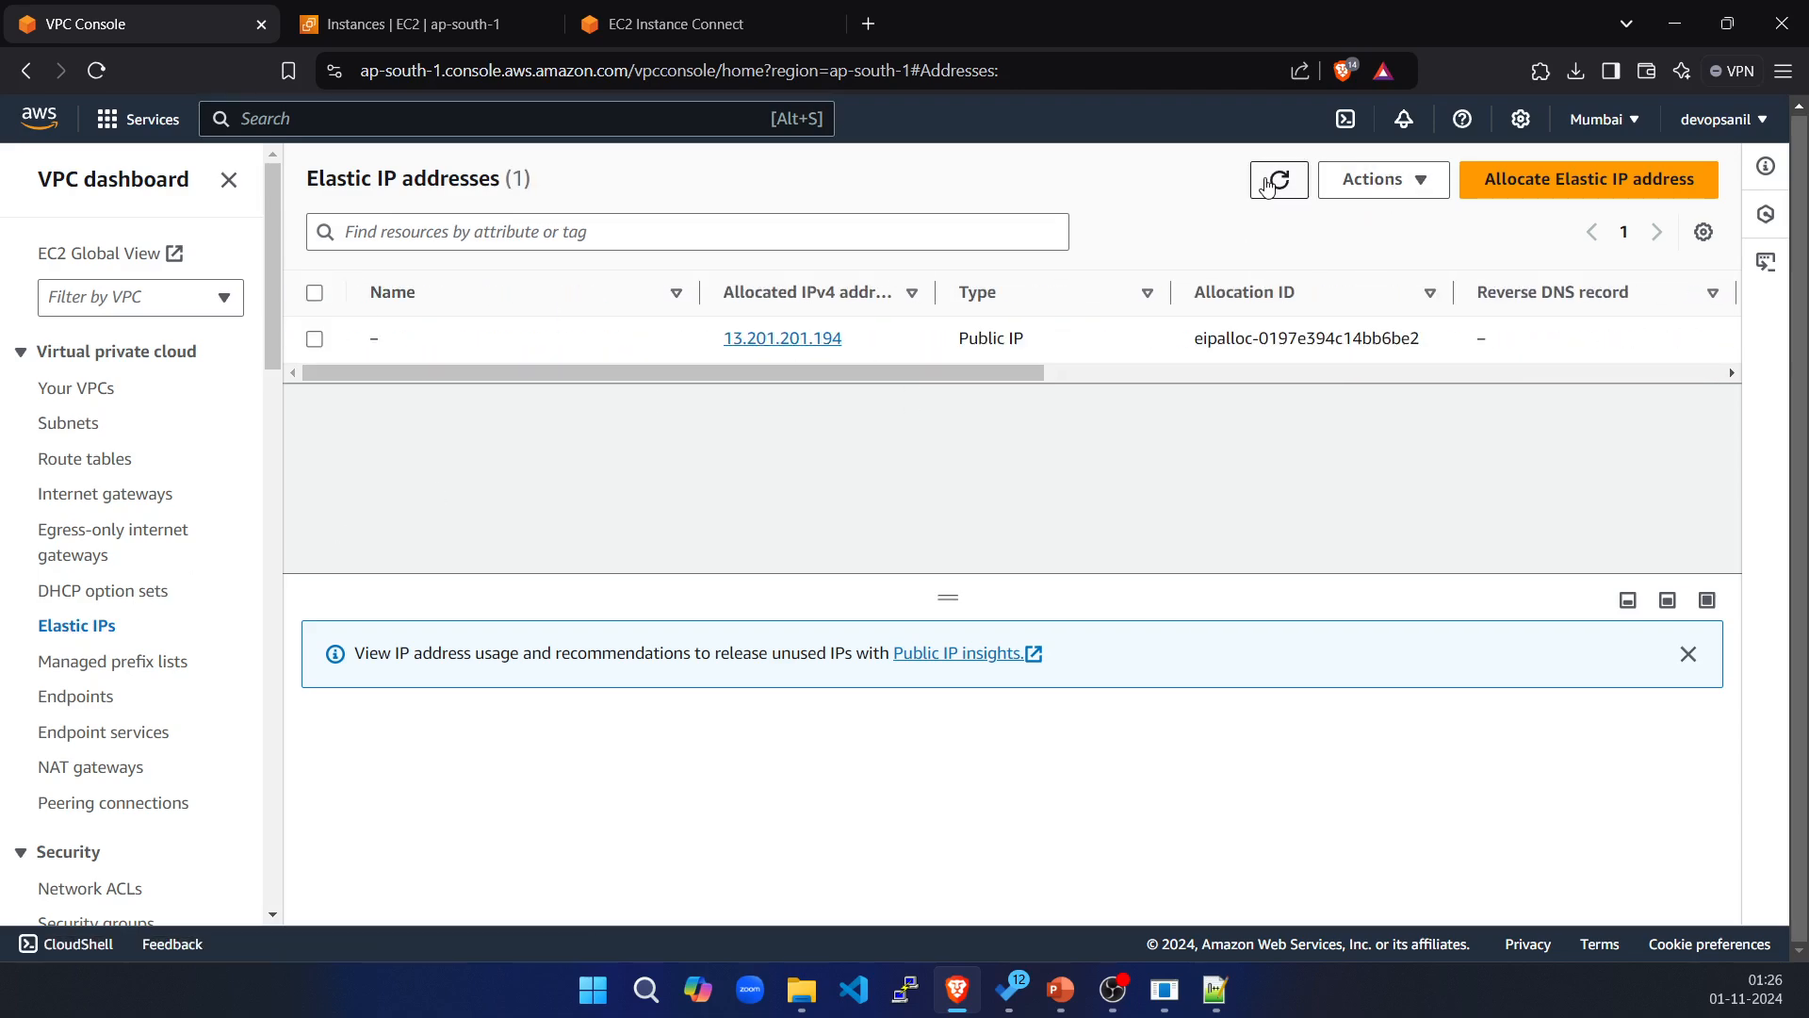
pyautogui.click(315, 339)
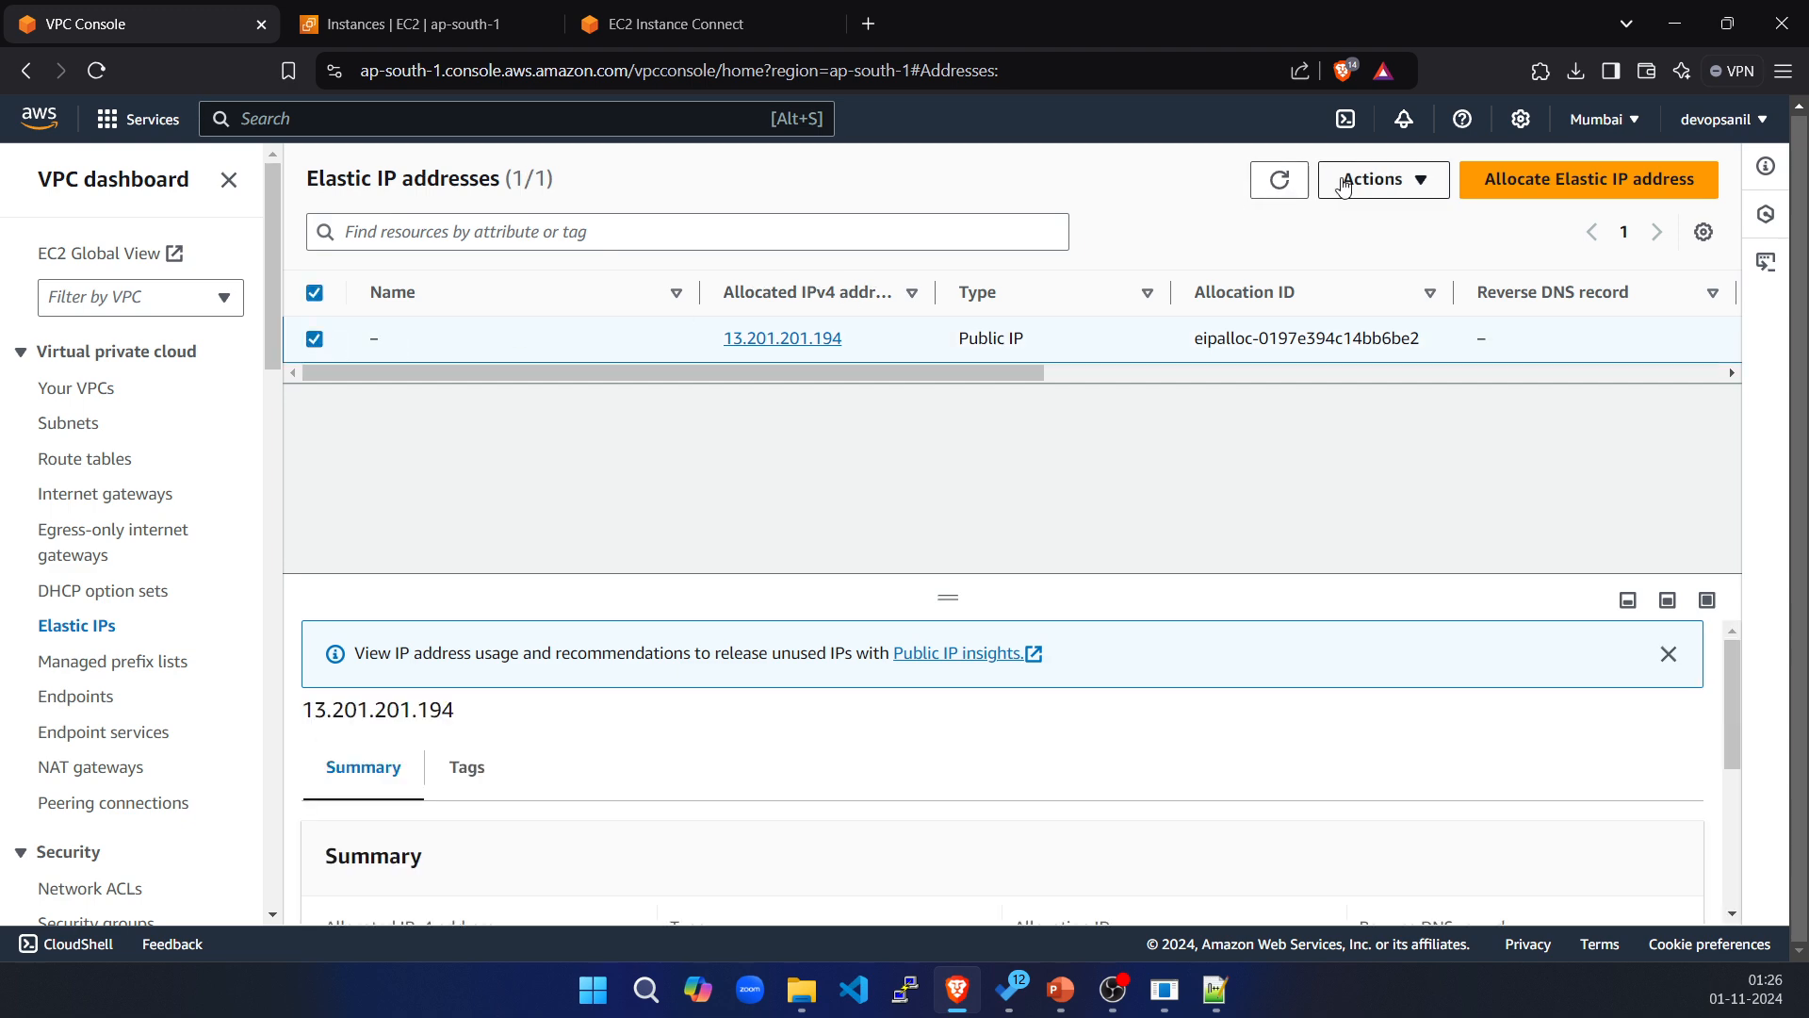
pyautogui.click(1375, 179)
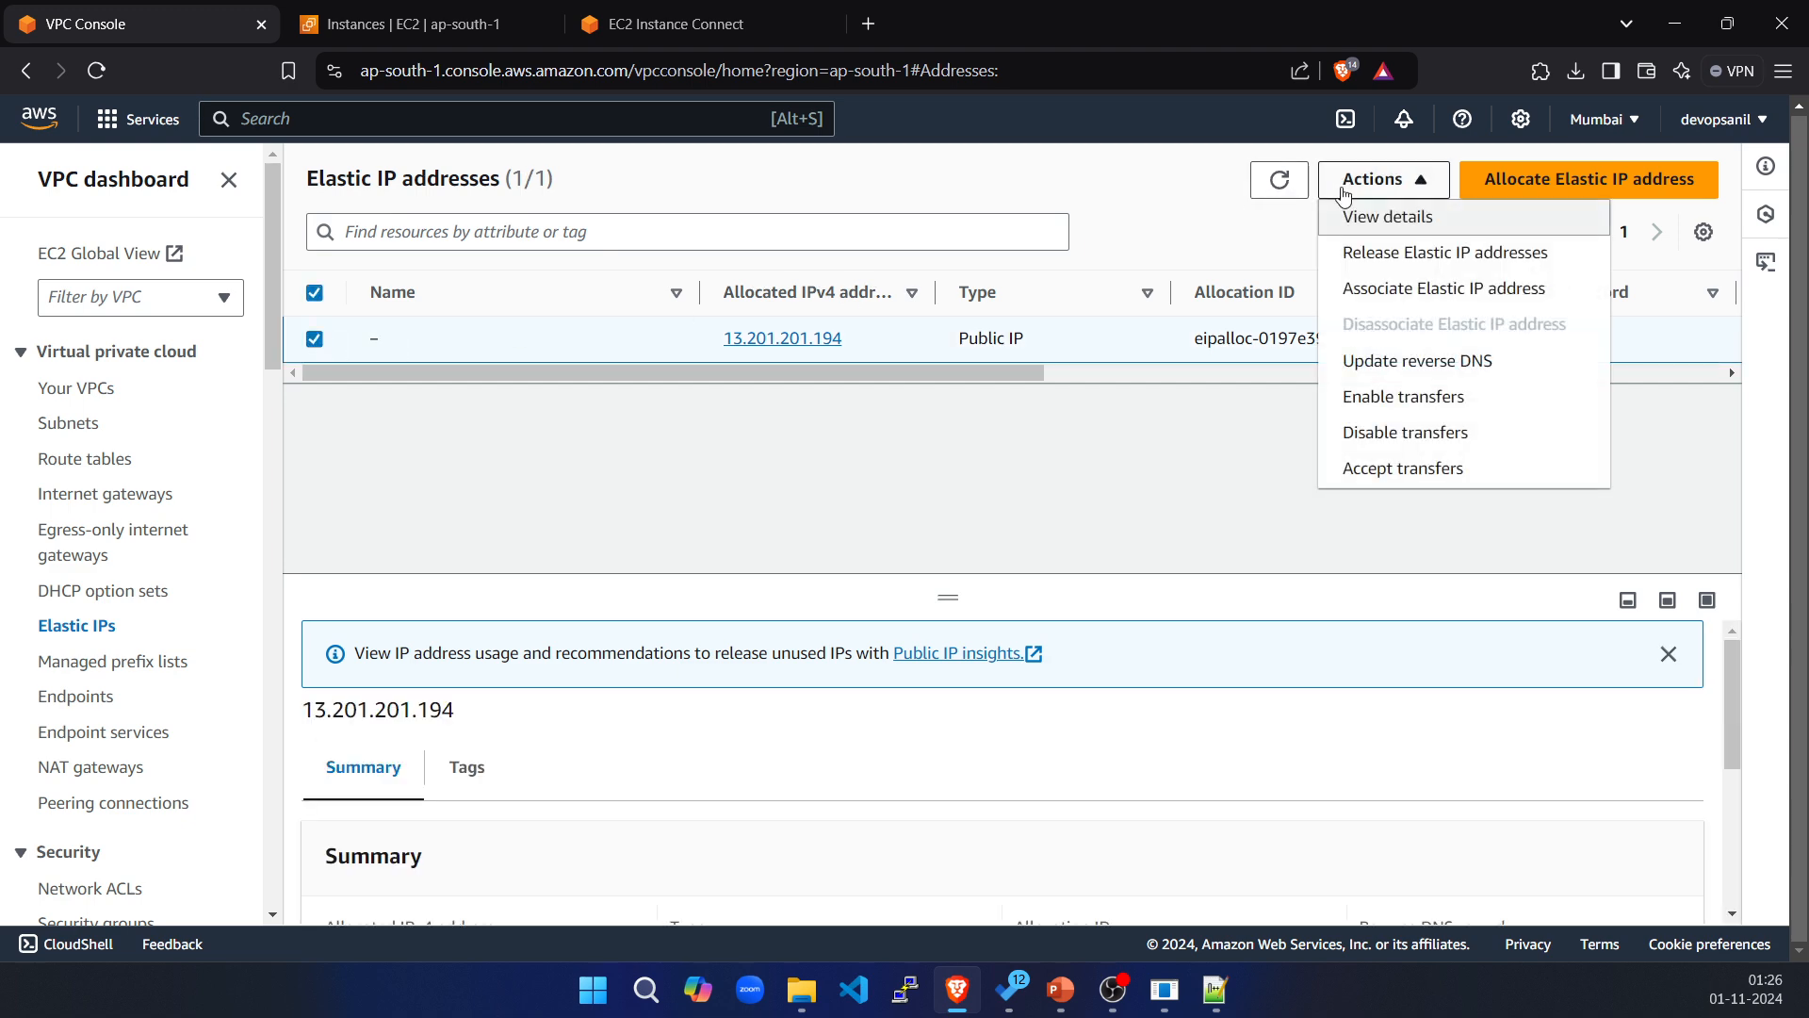
pyautogui.click(1407, 252)
pyautogui.click(1428, 710)
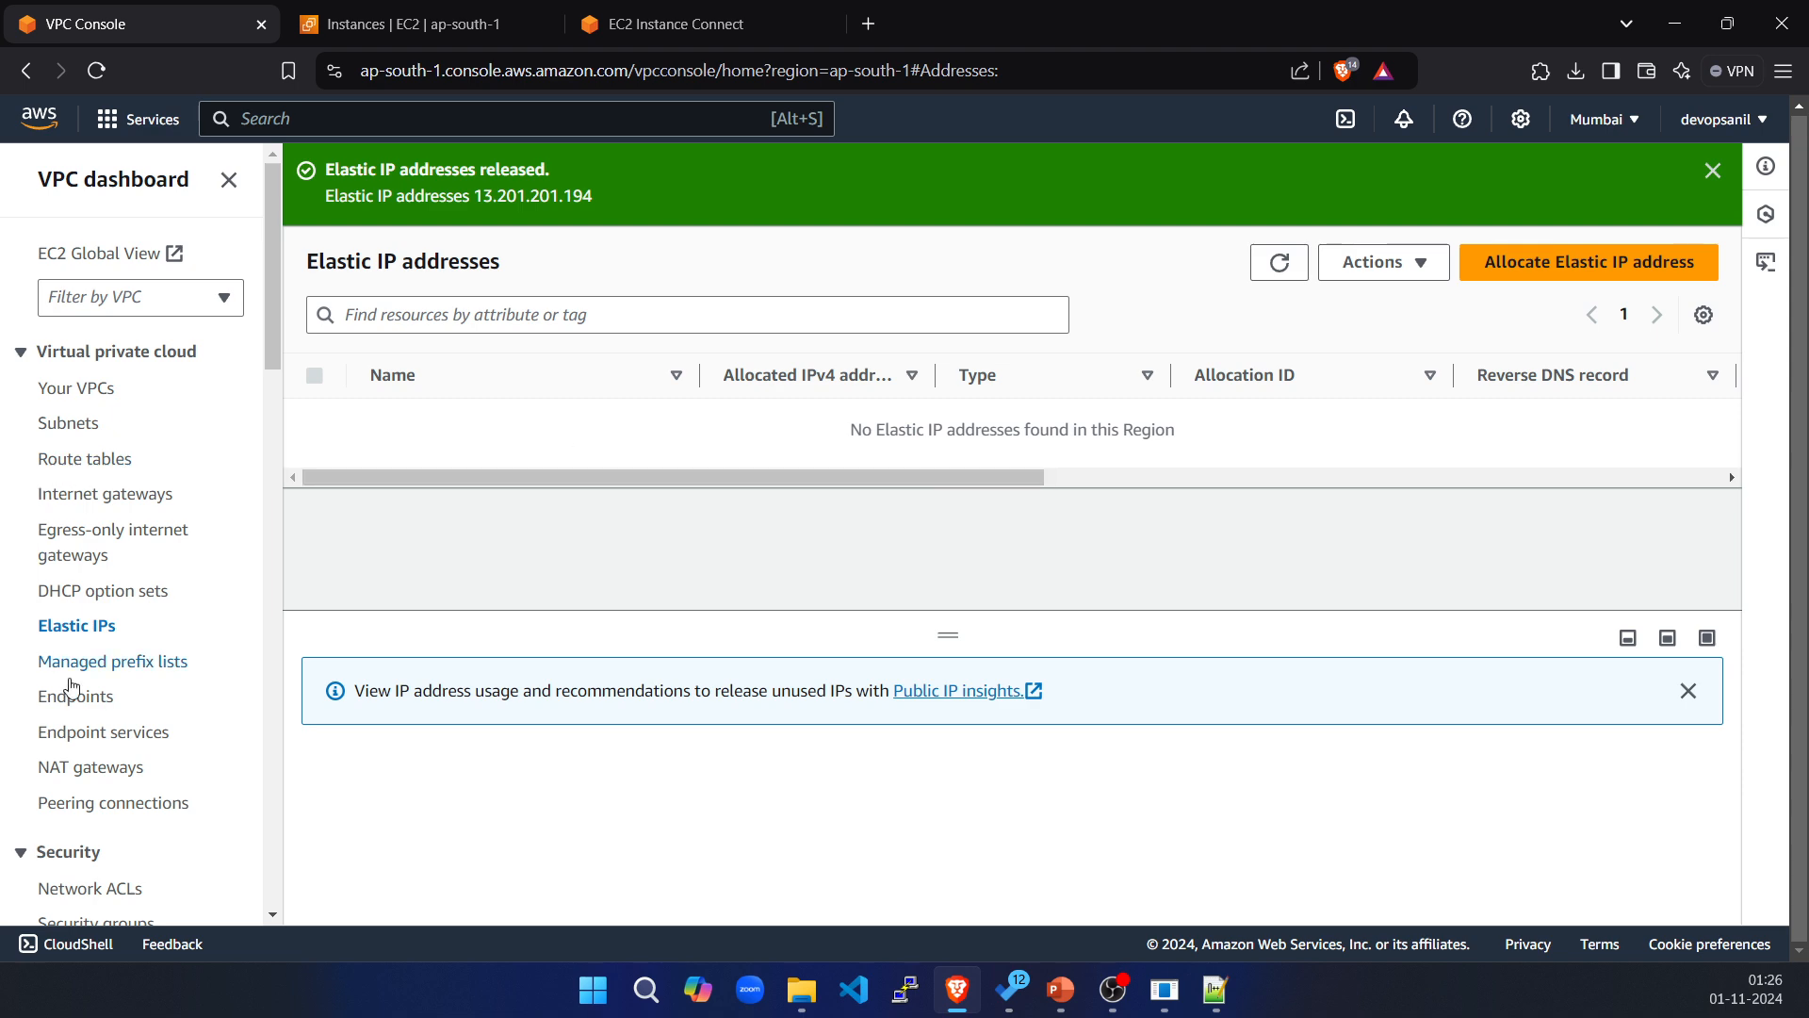
pyautogui.scroll(-7, 142, 490)
pyautogui.scroll(5, 137, 490)
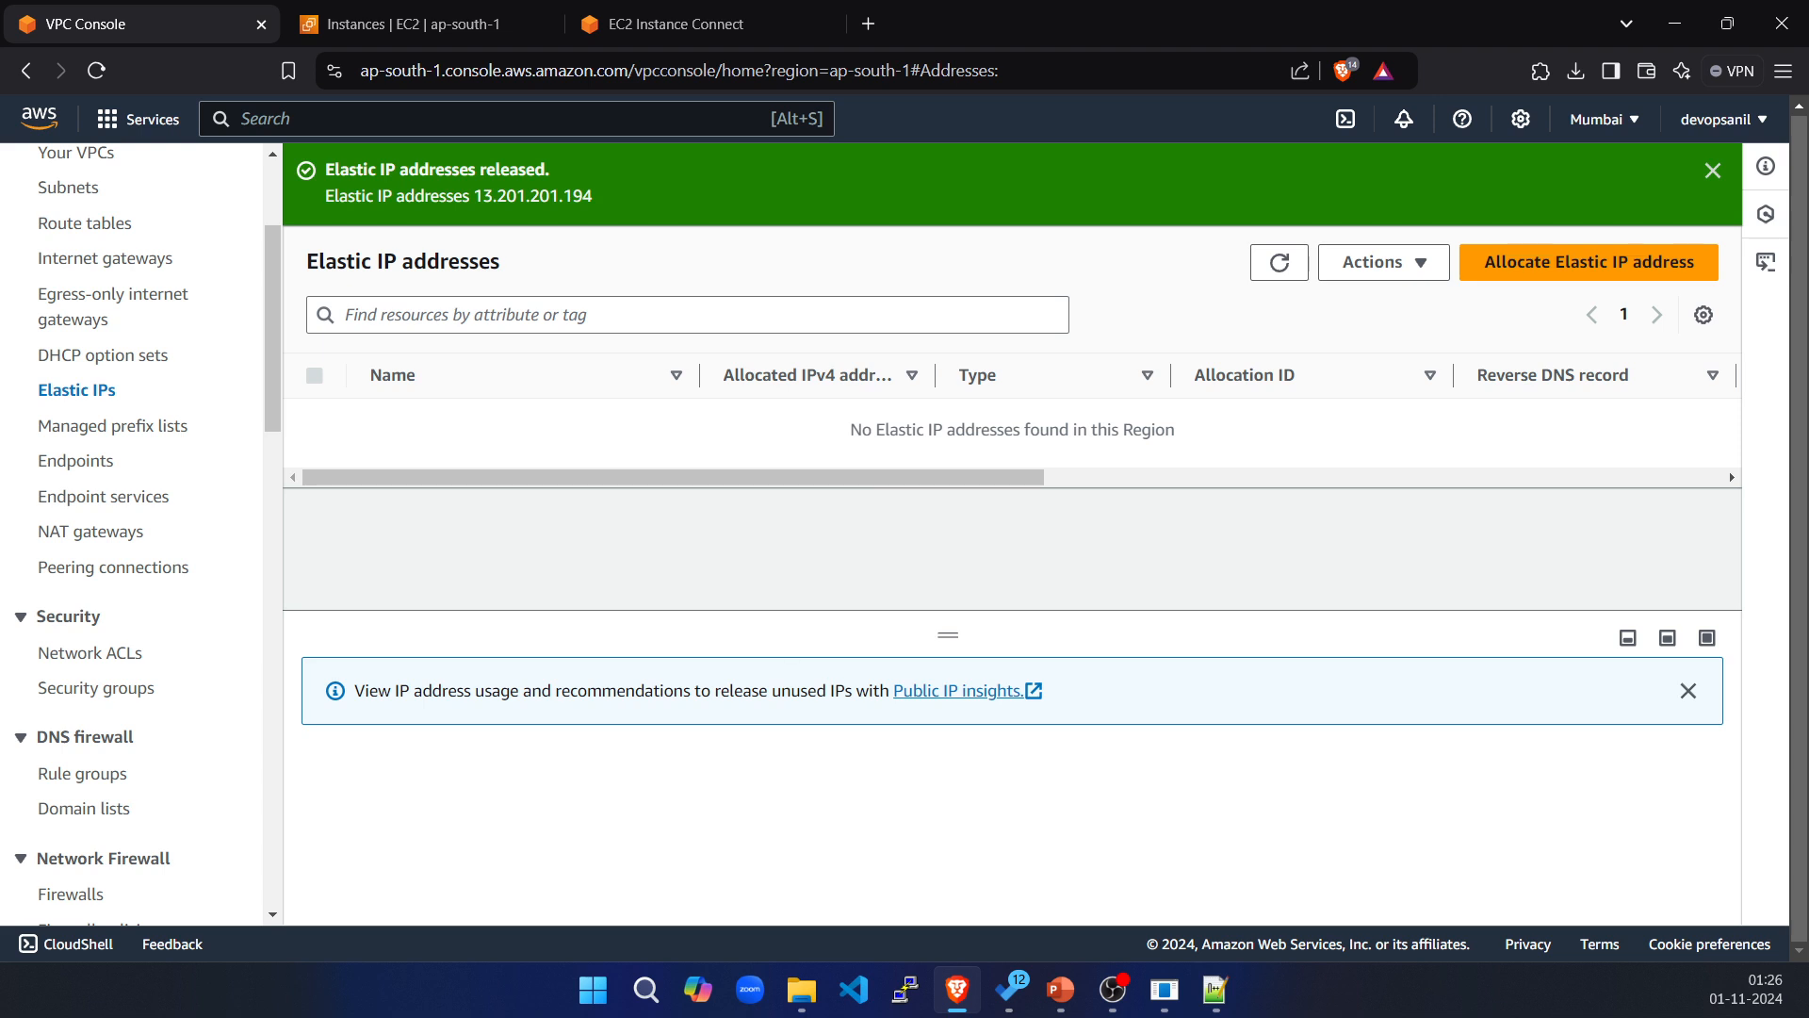
pyautogui.hotkey('alt', 'Tab')
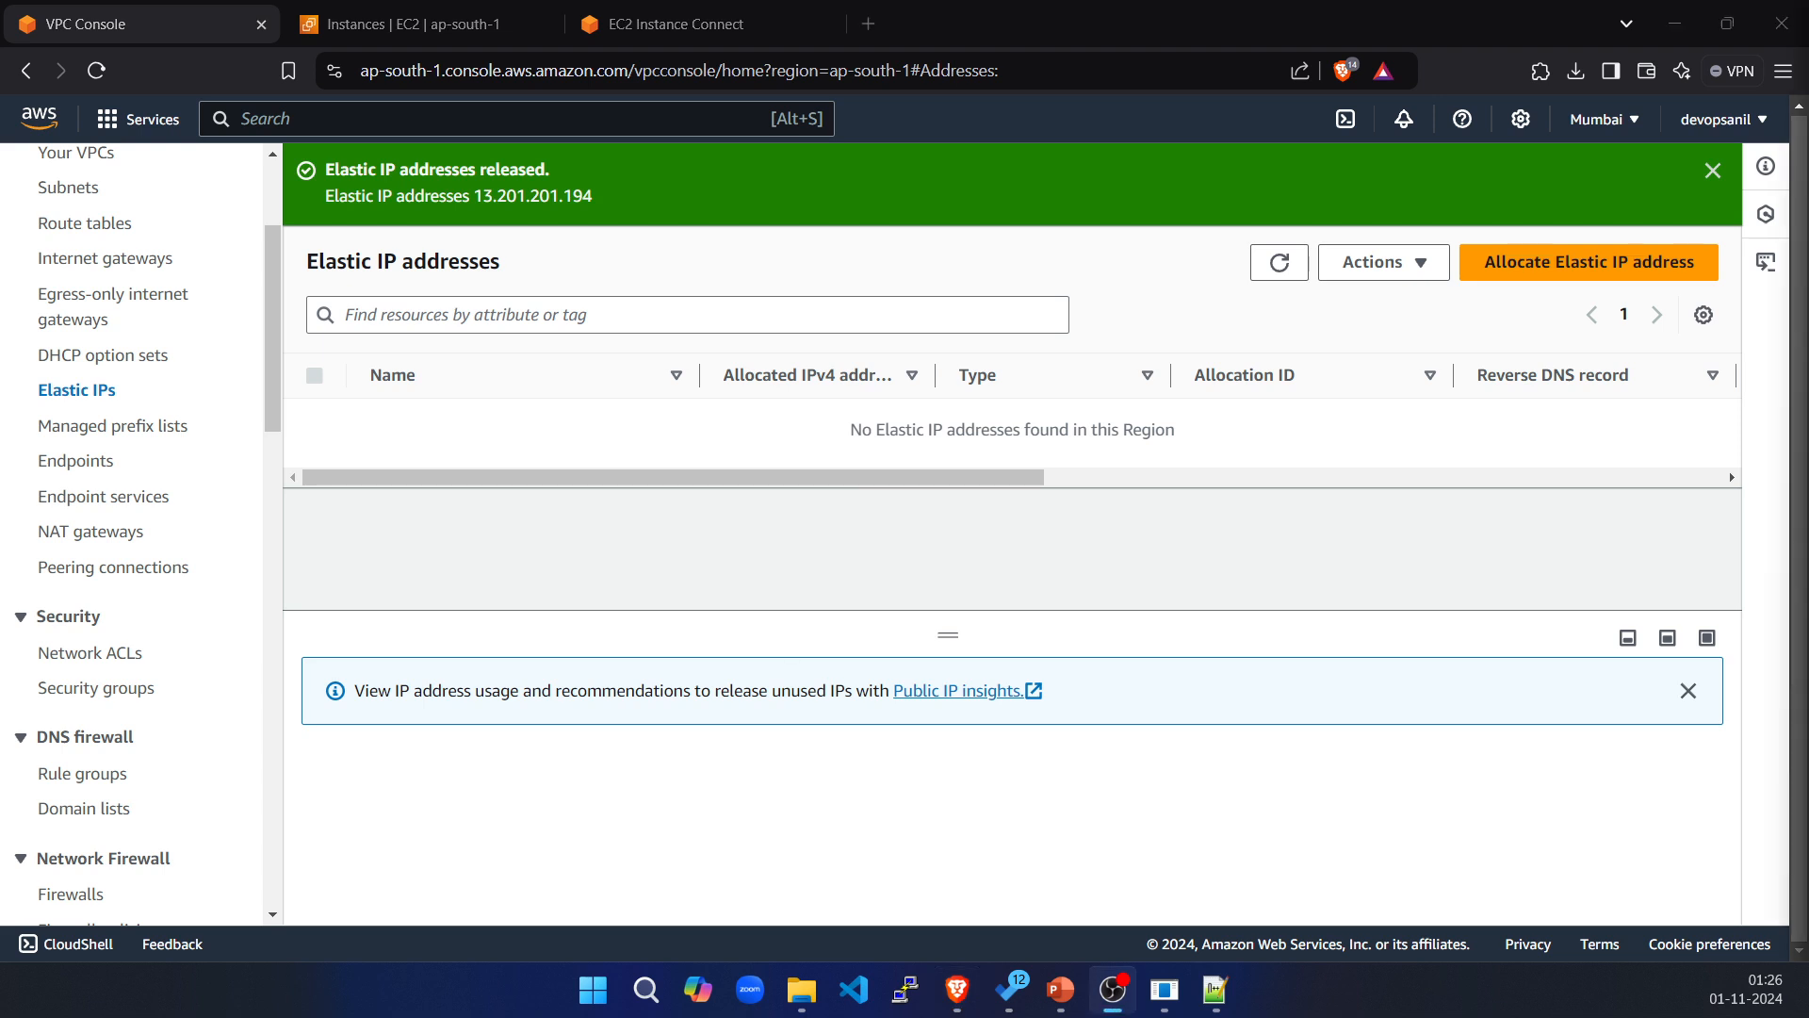